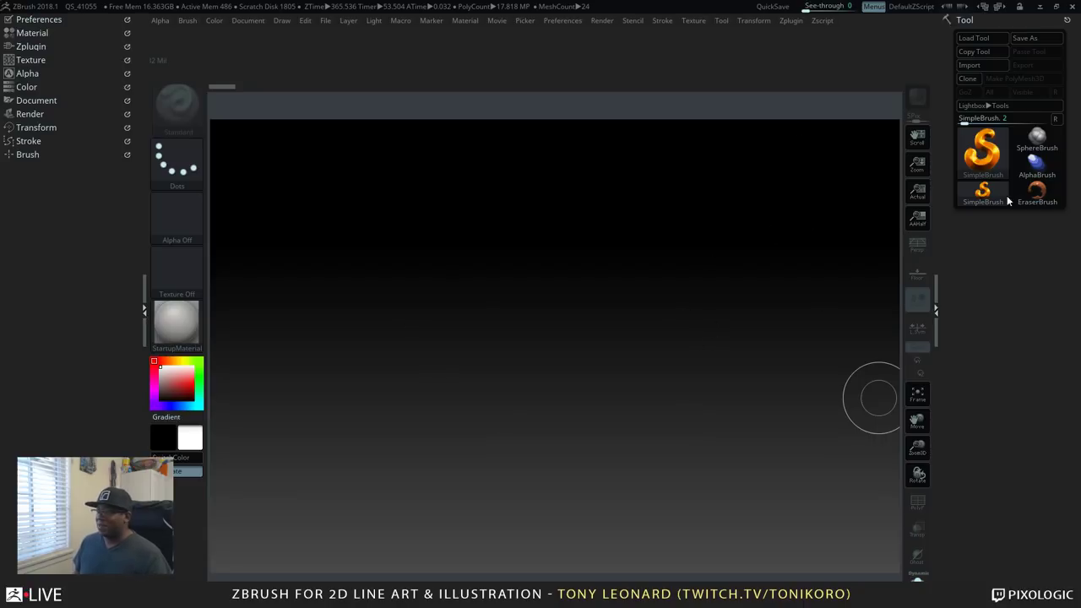
- Choose the PolyMesh3D star, draw it large in the middle of the canvas and put it in Edit mode
click(982, 152)
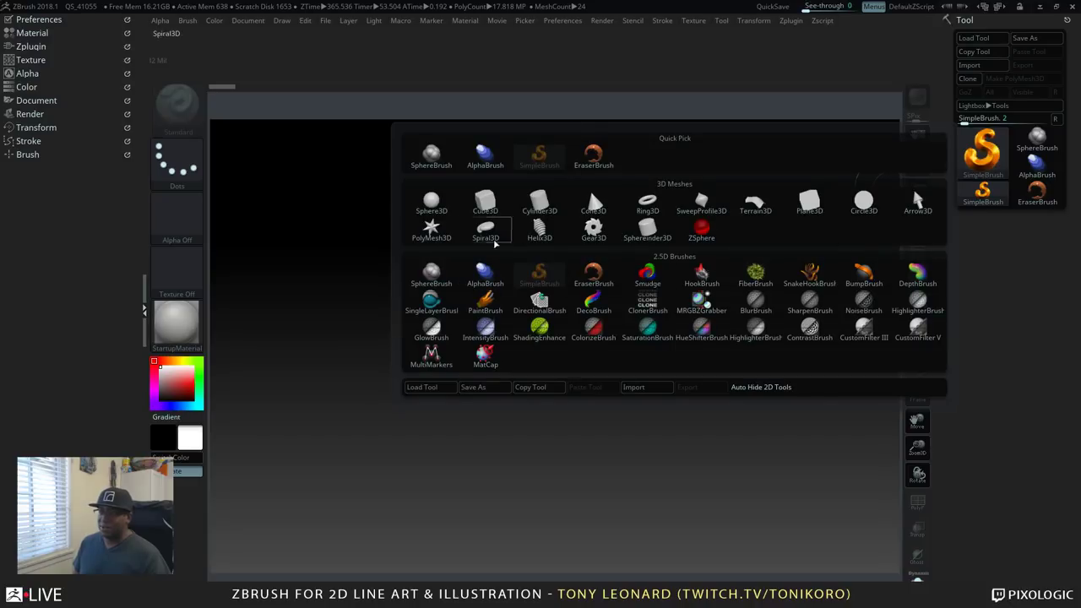
click(431, 228)
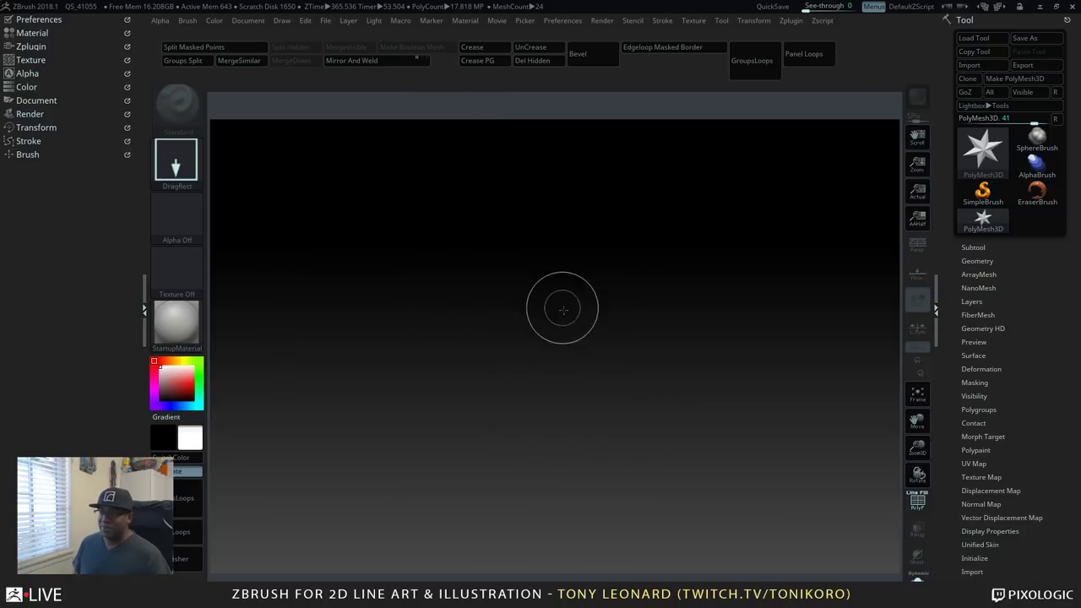
drag(563, 315, 562, 566)
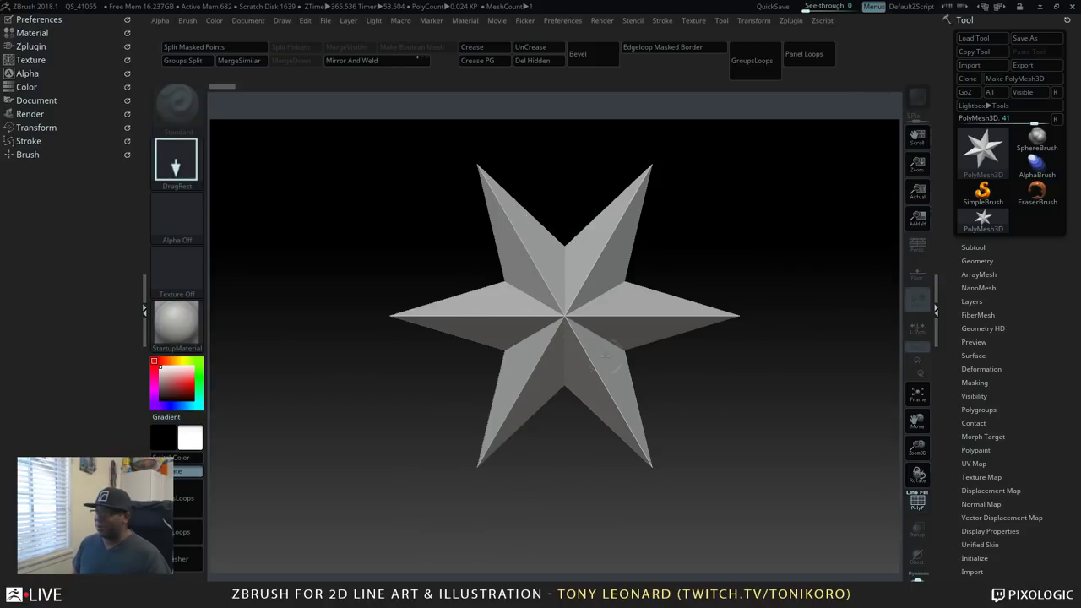
click(1031, 92)
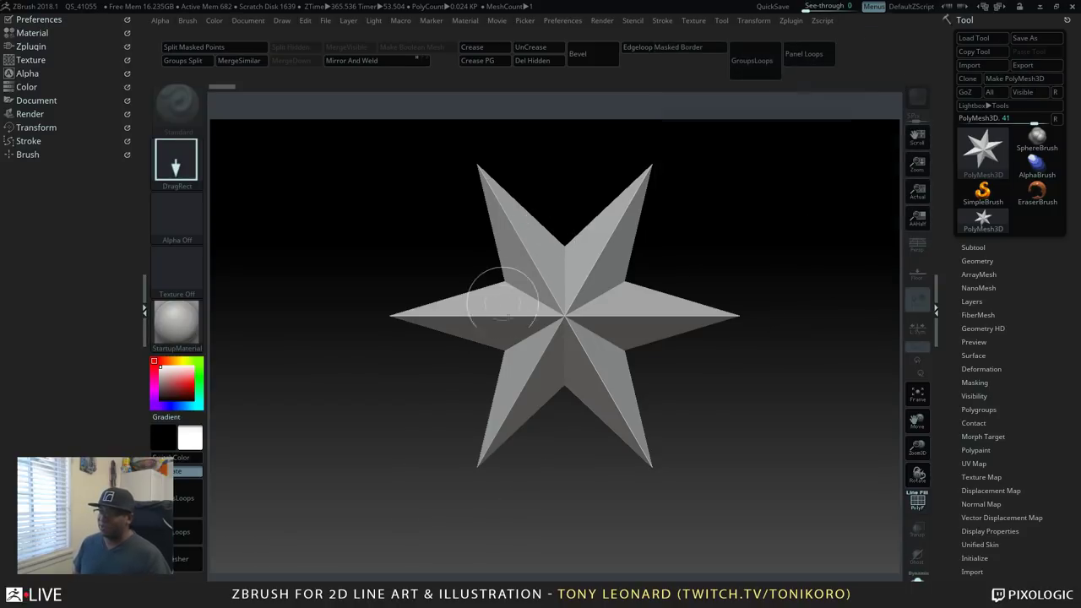
key(t)
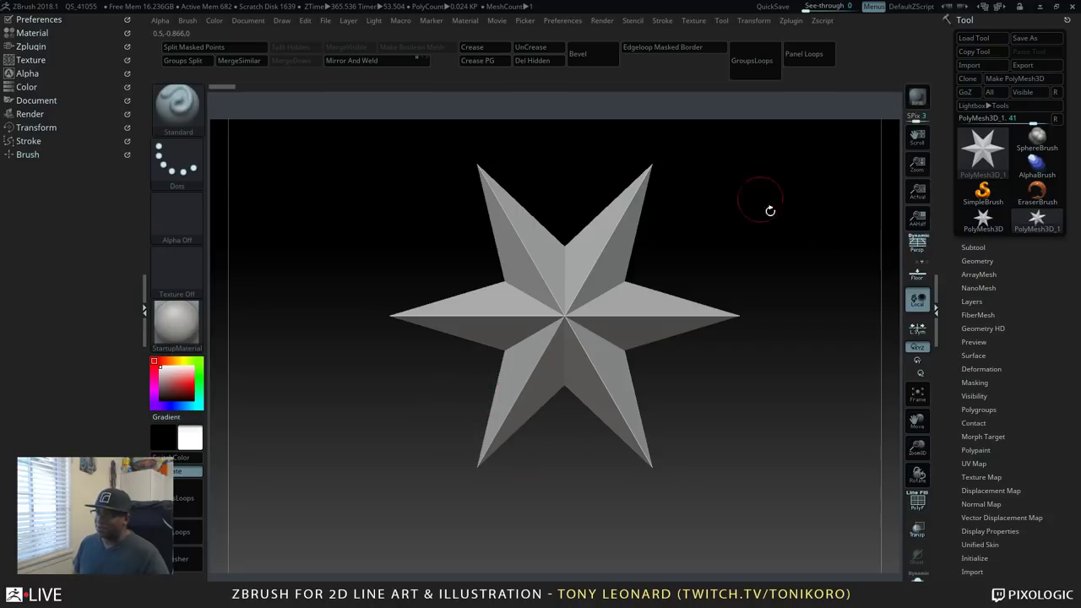
mouse_move(741, 415)
mouse_down()
mouse_move(785, 458)
mouse_move(762, 446)
mouse_up()
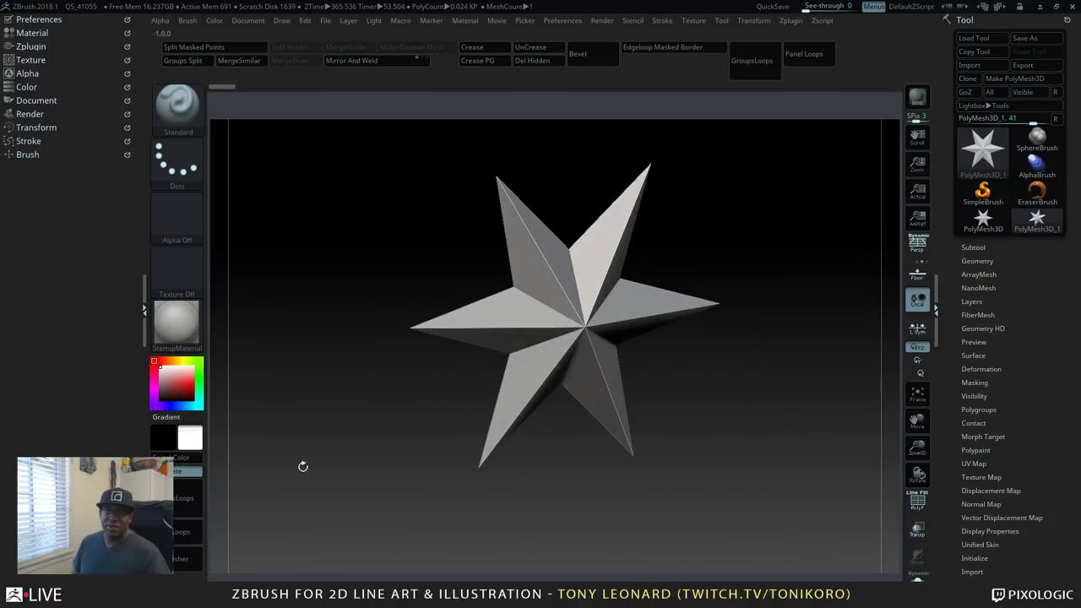
- Resize the document to 1920 wide by 1080 high with the Pro proportion constraint turned off
click(36, 101)
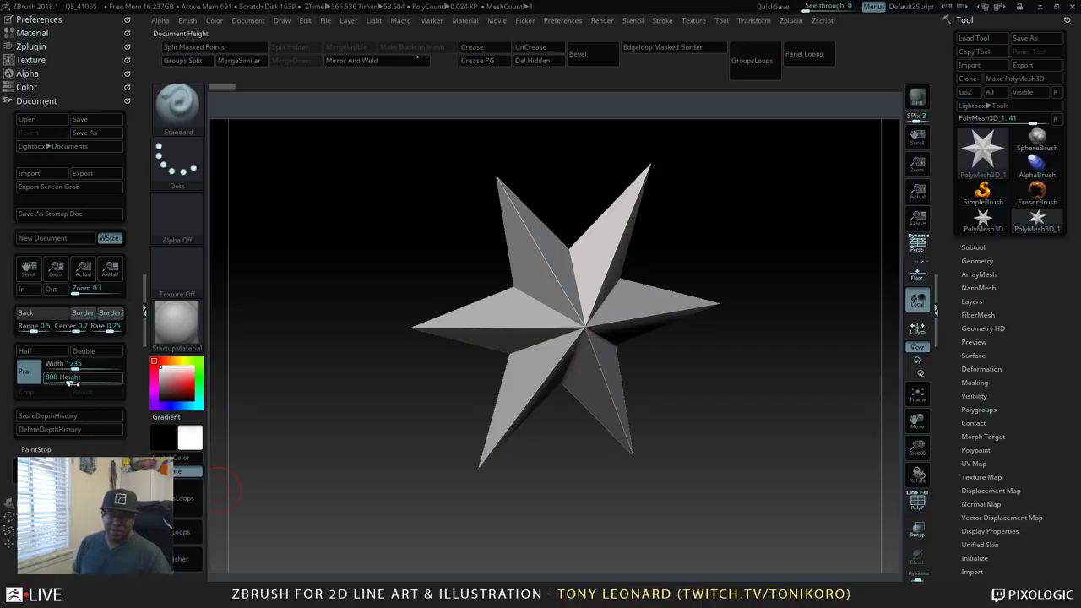
click(68, 363)
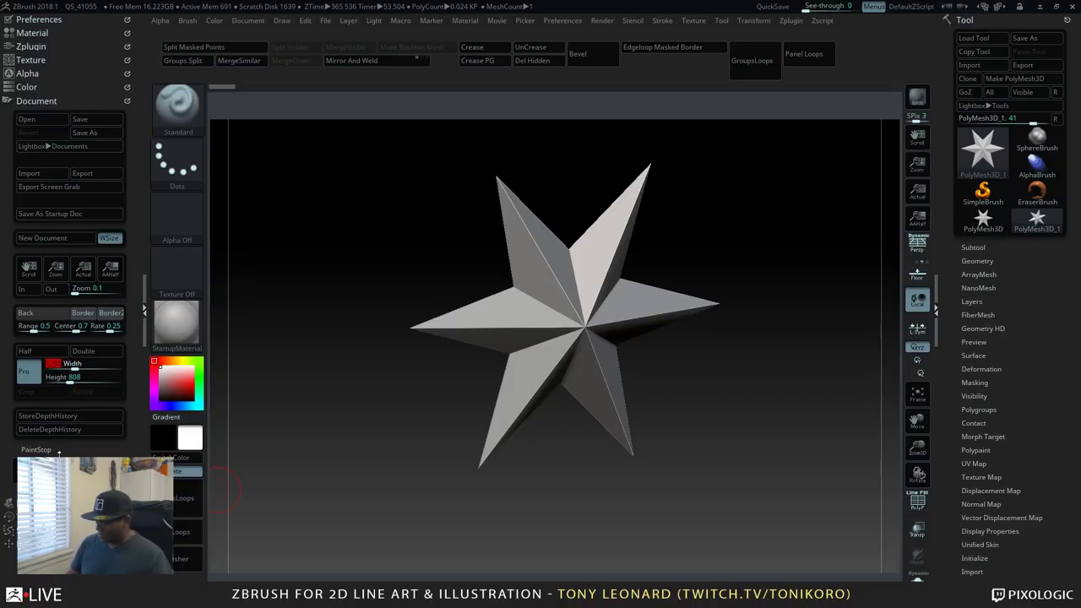
text(1920)
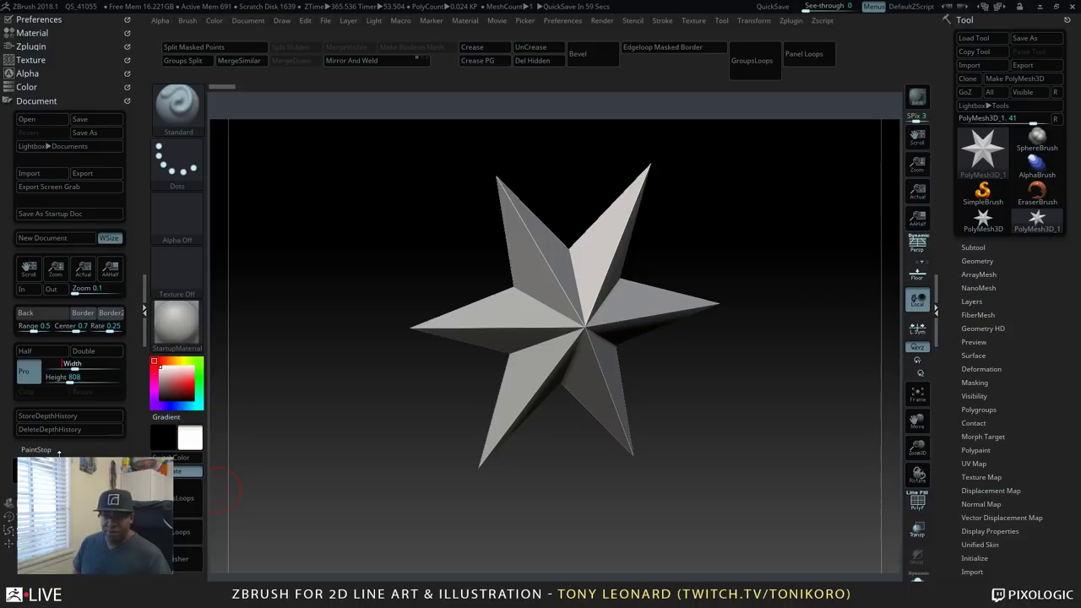
text(1920)
key(Return)
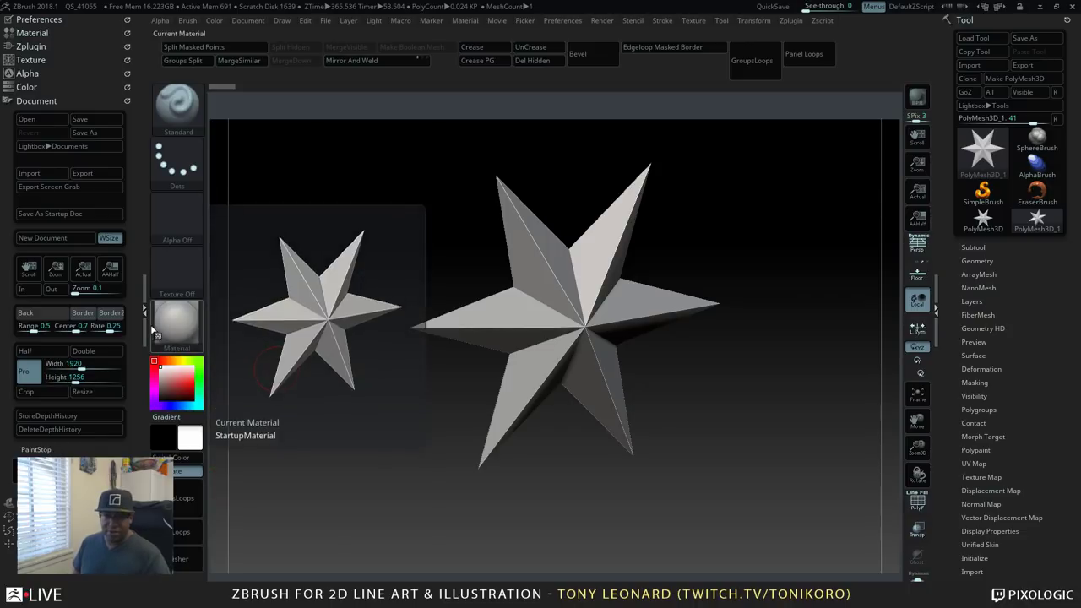
click(99, 379)
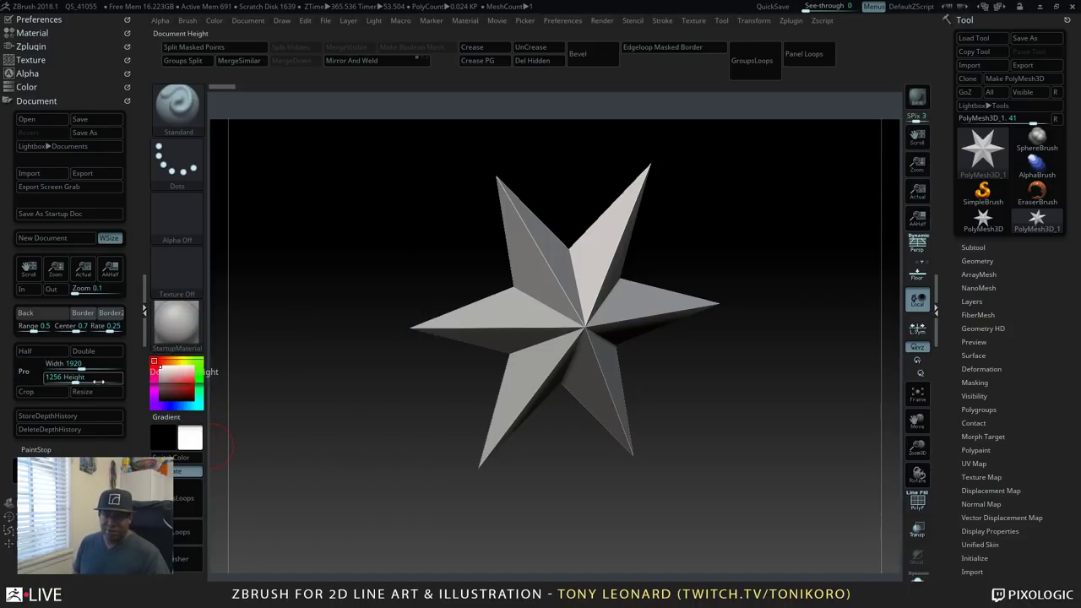
key(BackSpace)
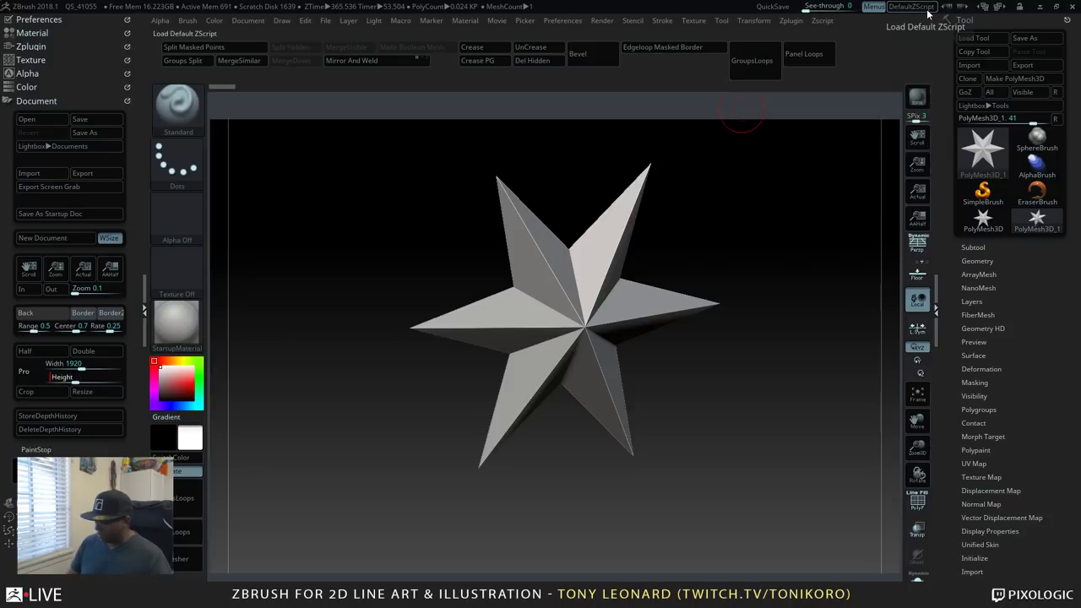
text(1080)
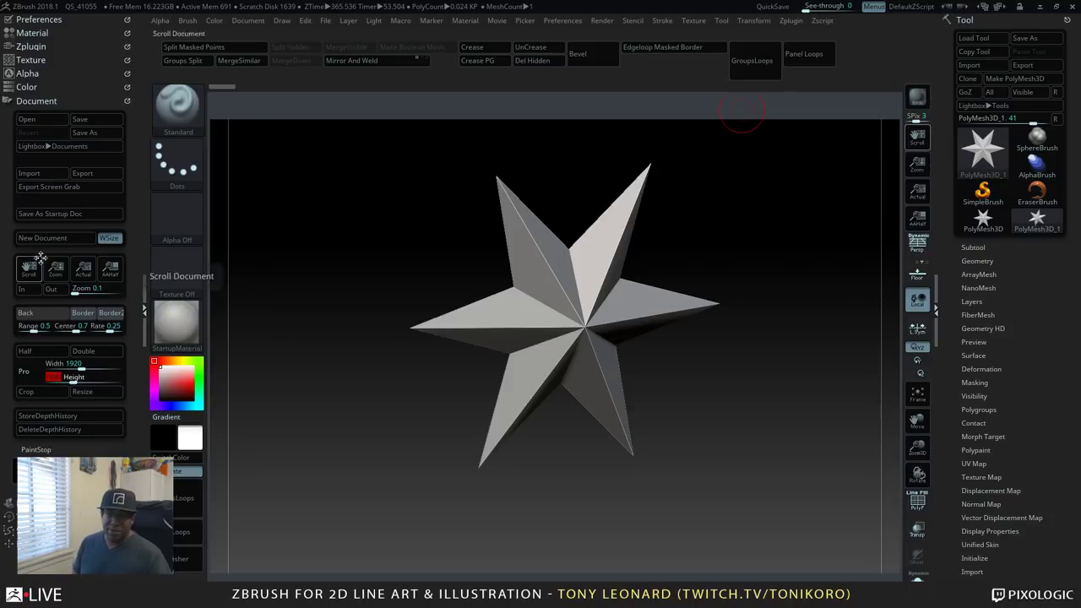
click(83, 392)
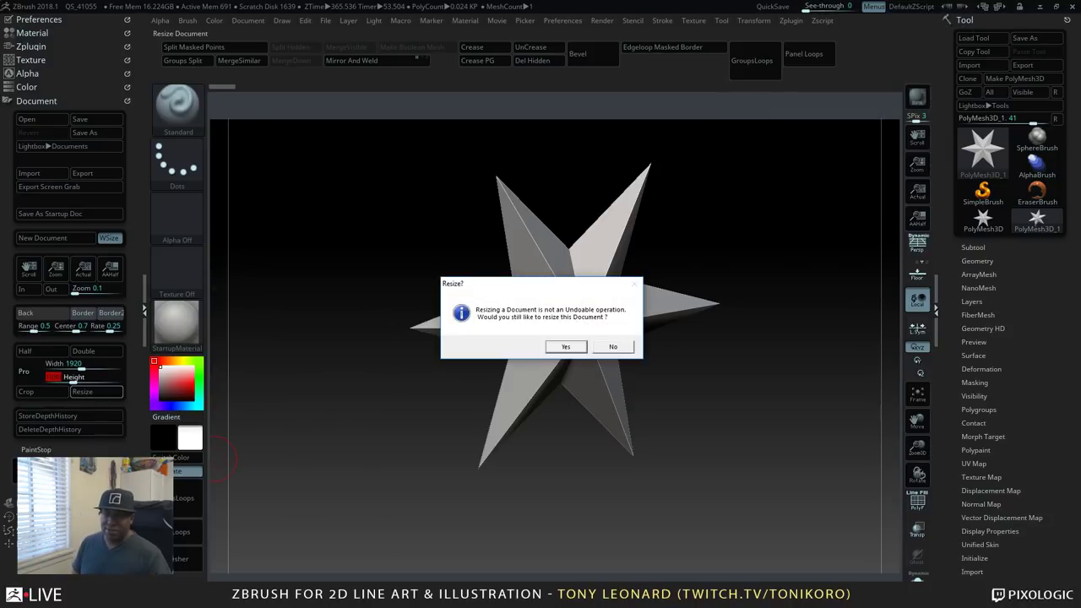
click(573, 347)
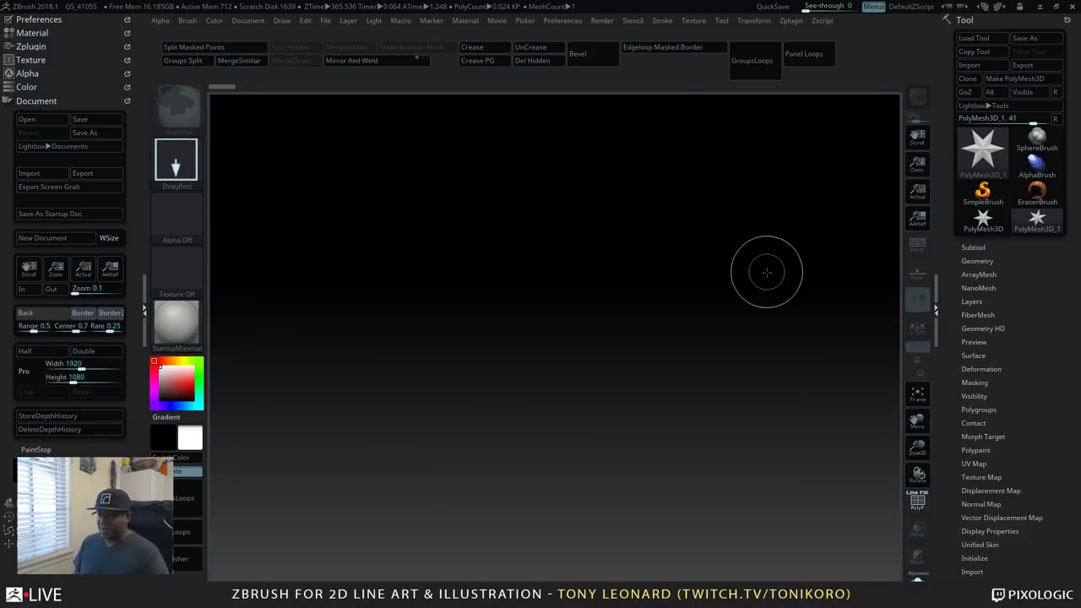
- Clear the canvas, redraw the star in its centre and return it to Edit mode
key(ctrl+n)
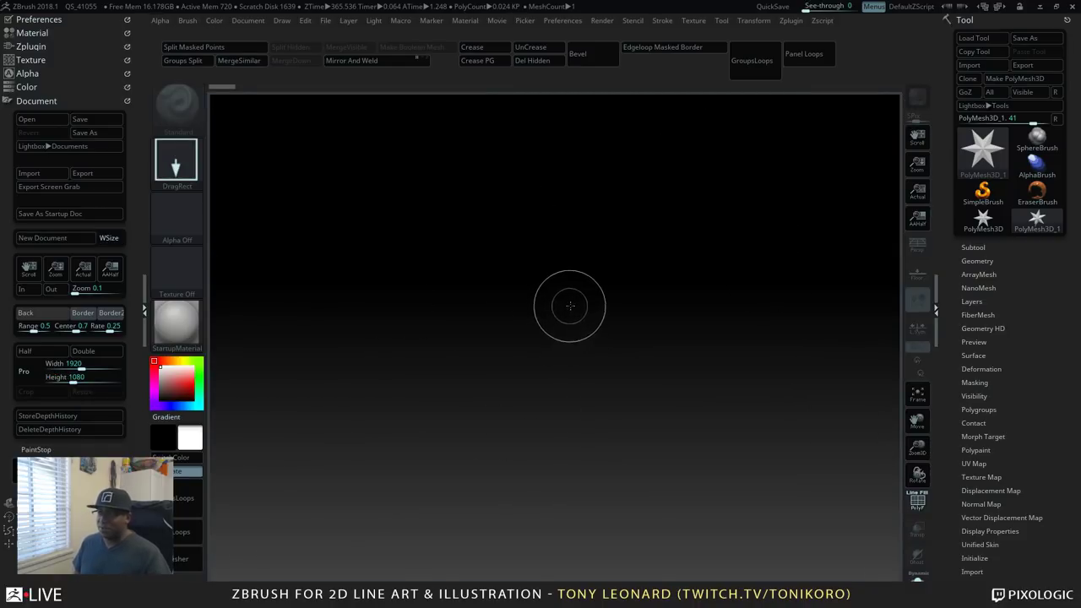
mouse_move(561, 316)
mouse_down()
mouse_move(578, 565)
mouse_move(550, 492)
mouse_up()
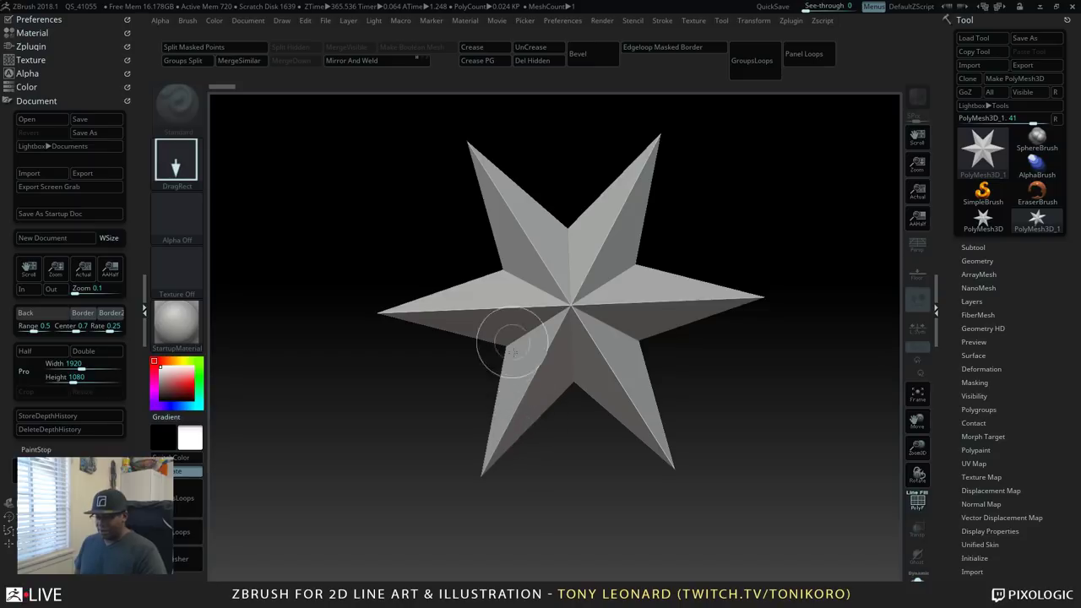
key(t)
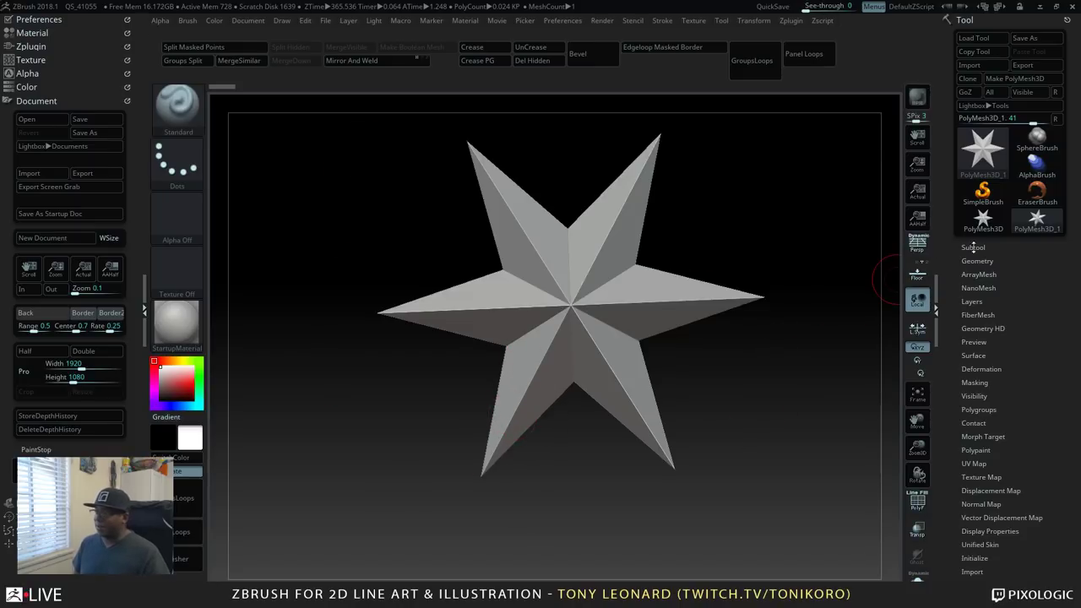
- Replace the star with an initialized QCube using an X, Y and Z resolution of 2
click(983, 247)
drag(948, 493, 948, 432)
scroll(947, 448, down, 4)
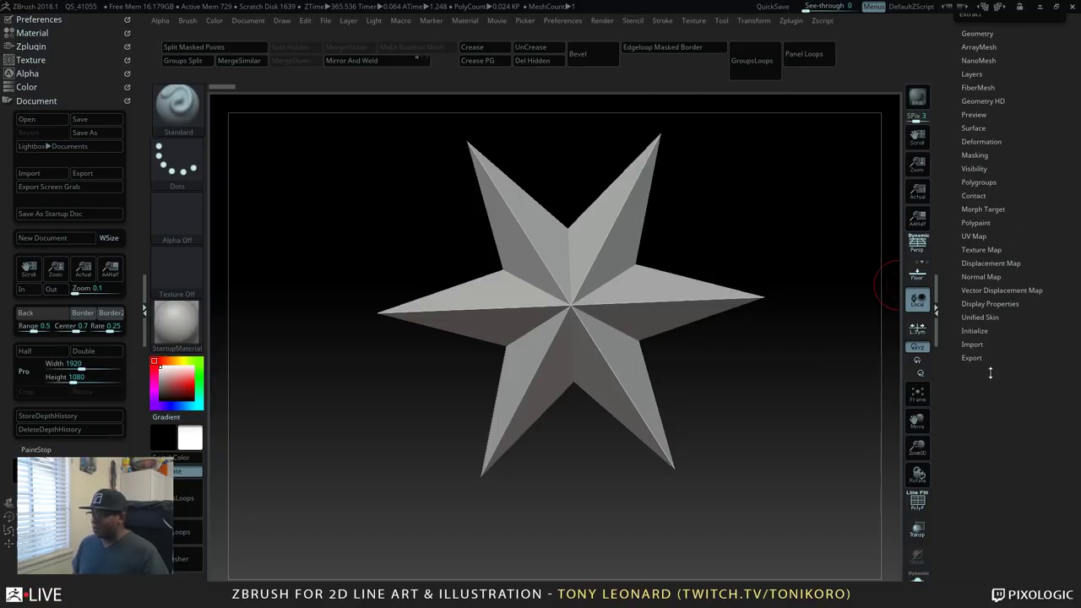
click(976, 331)
scroll(977, 463, down, 2)
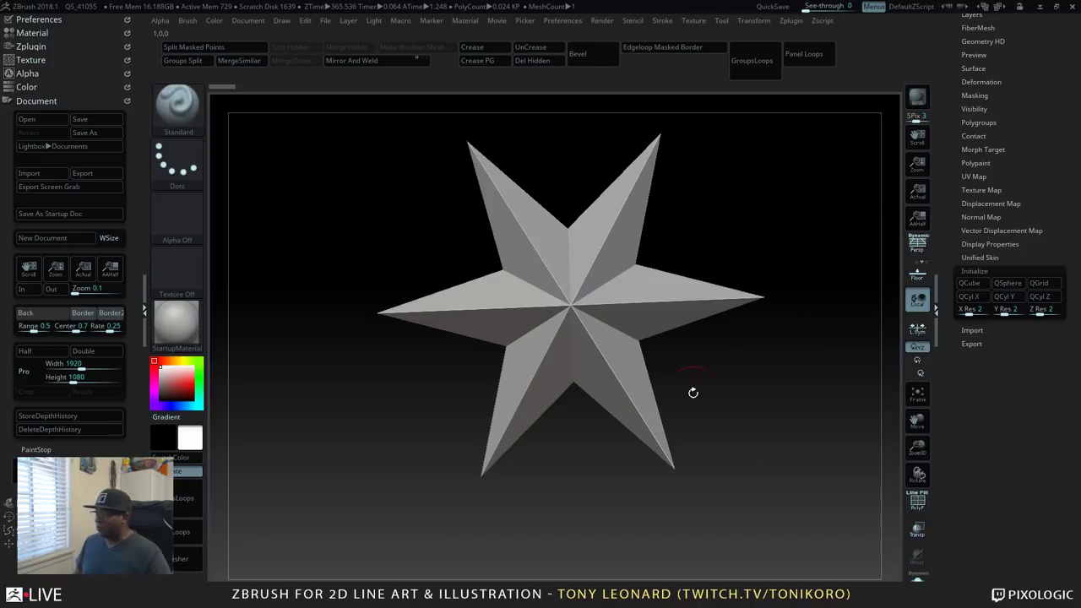
drag(821, 353, 828, 400)
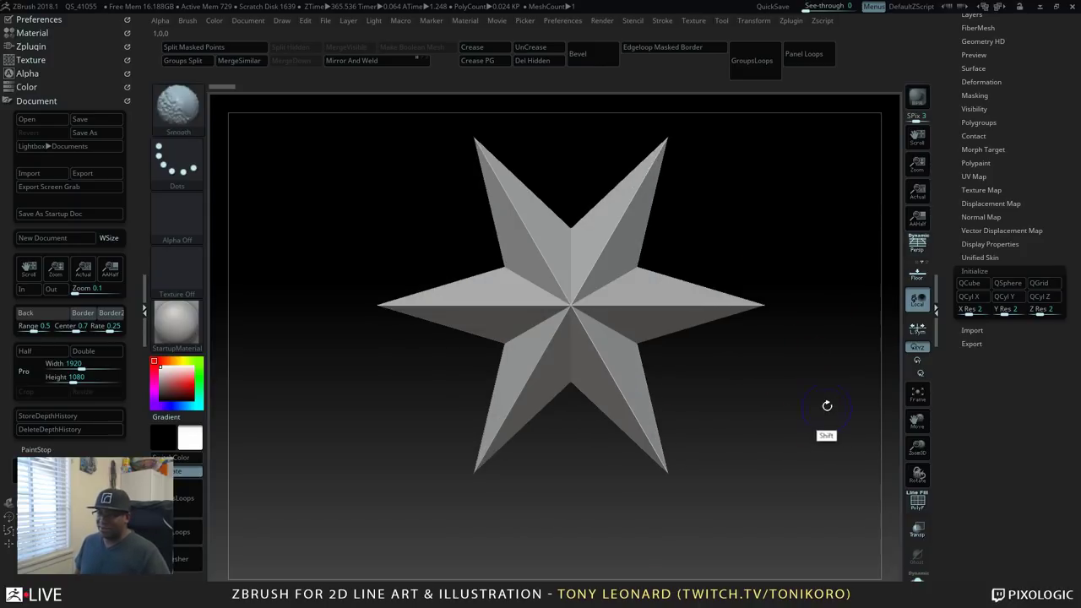
alt+drag(785, 335, 770, 406)
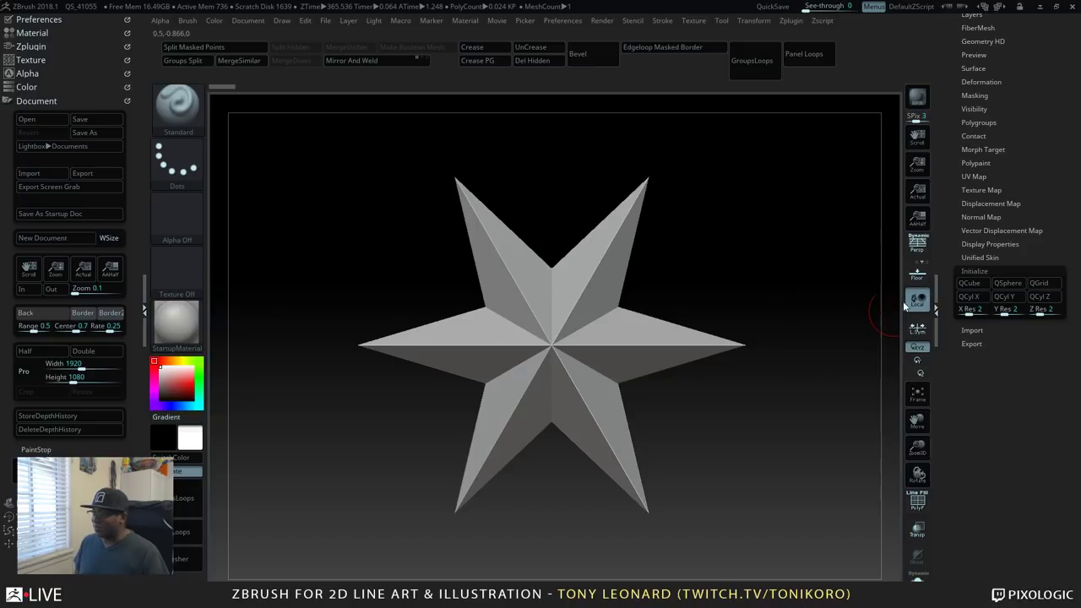
drag(838, 434, 864, 391)
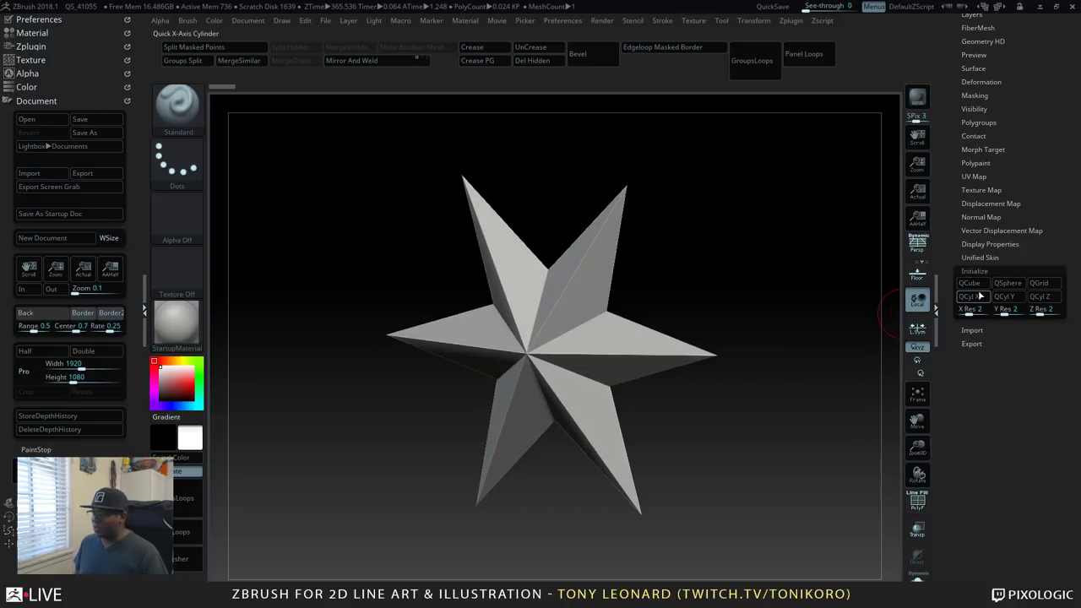
click(969, 283)
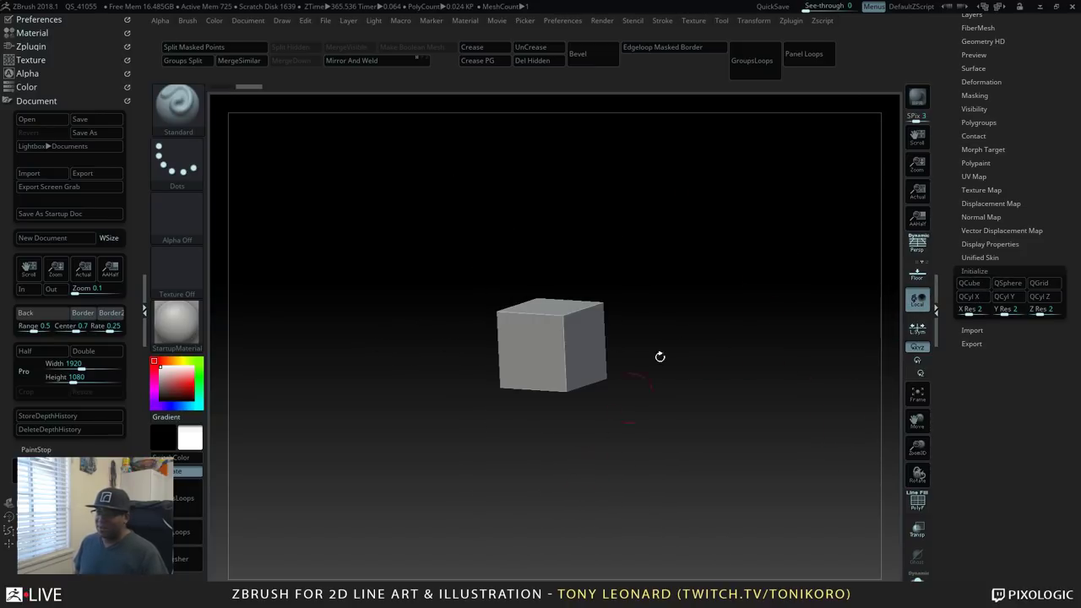
- Turn on the PolyFrame display for the cube and face it from the front
drag(769, 427, 729, 459)
key(shift+f)
alt+drag(716, 413, 698, 527)
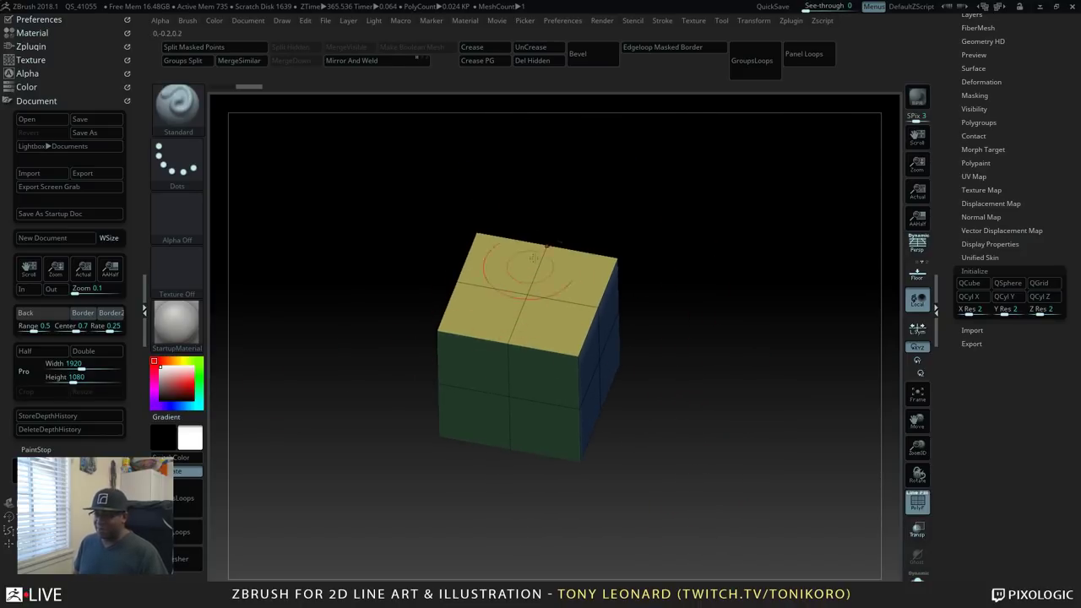
drag(727, 478, 758, 361)
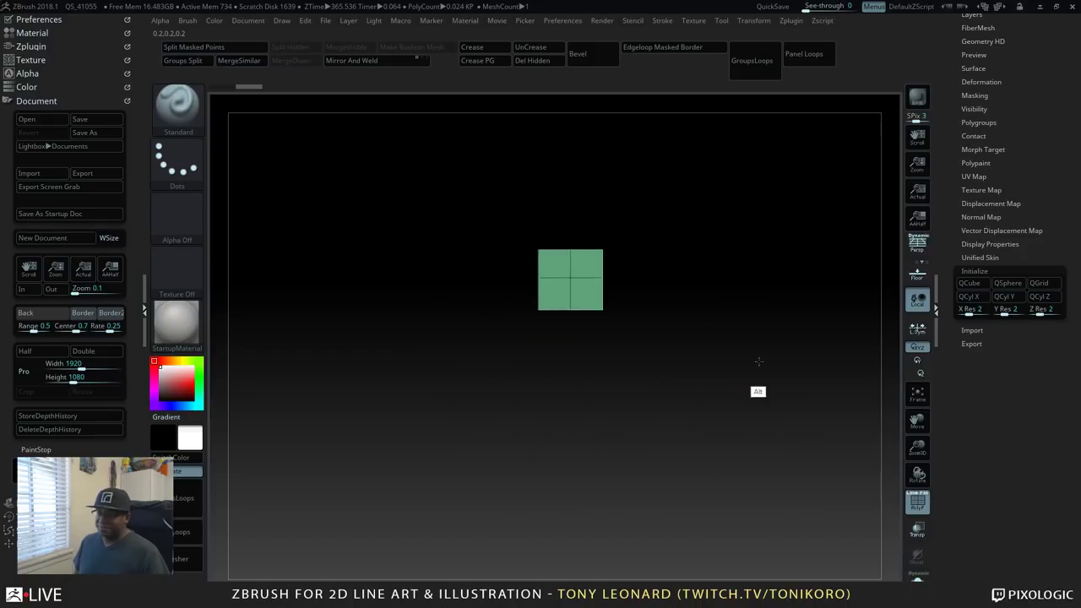
- Switch to the ZModeler brush and turn the cube to expose its underside
key(b)
key(z)
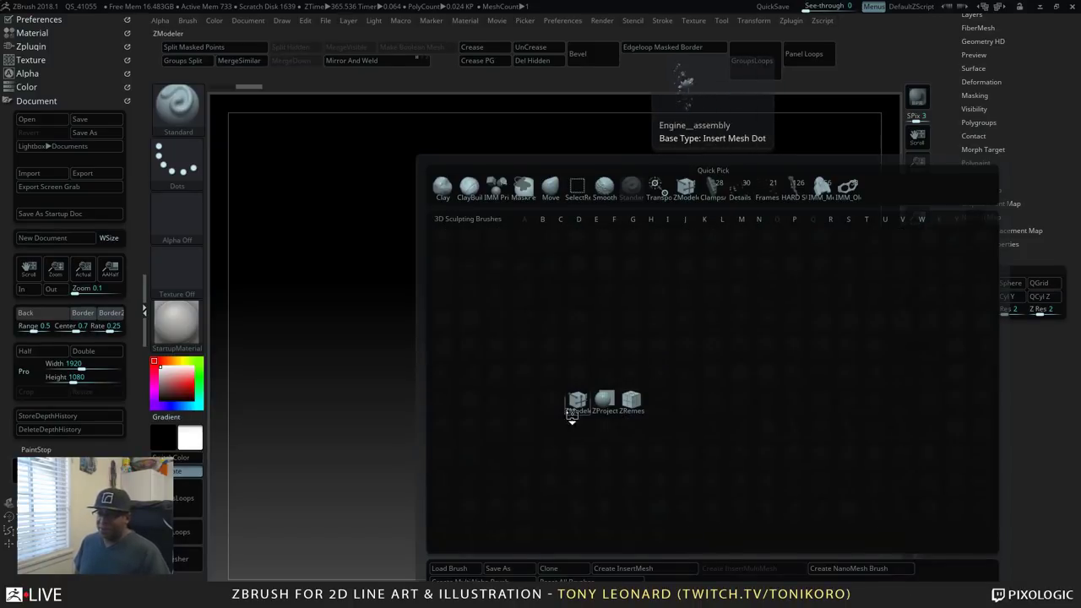
click(575, 398)
drag(736, 381, 624, 341)
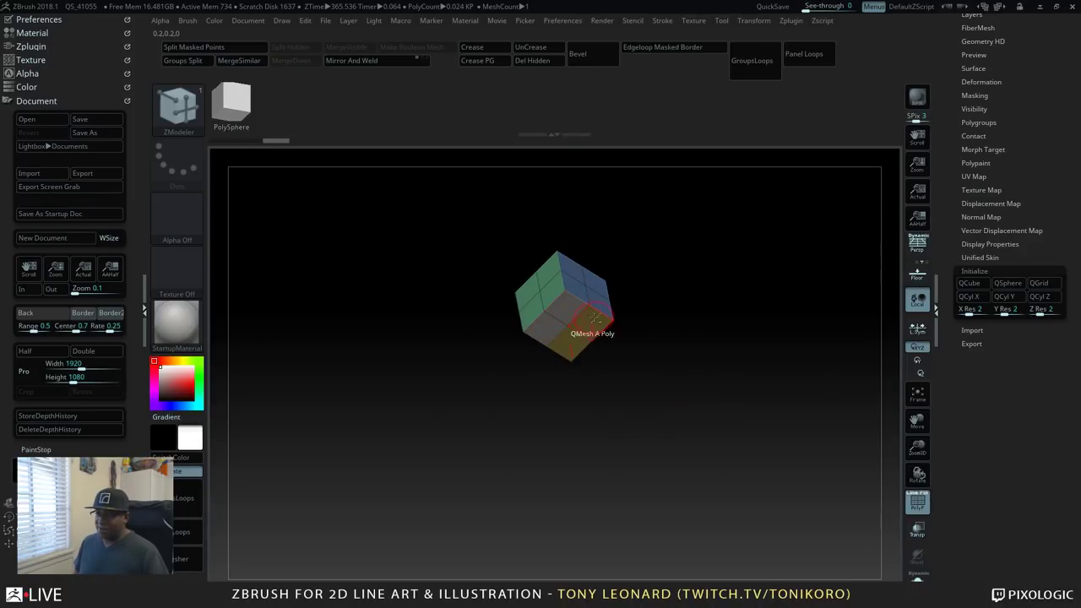
drag(524, 406, 725, 377)
- Set the QMesh polygon action to Align Quarter Step and extrude the cube's underside downward into a tall column
key(space)
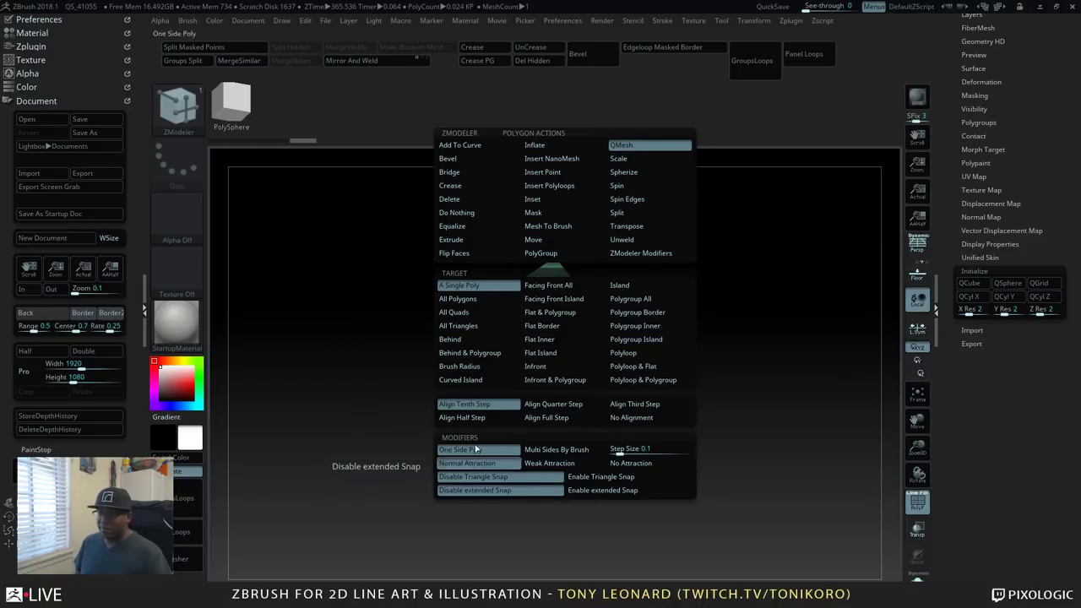
click(581, 406)
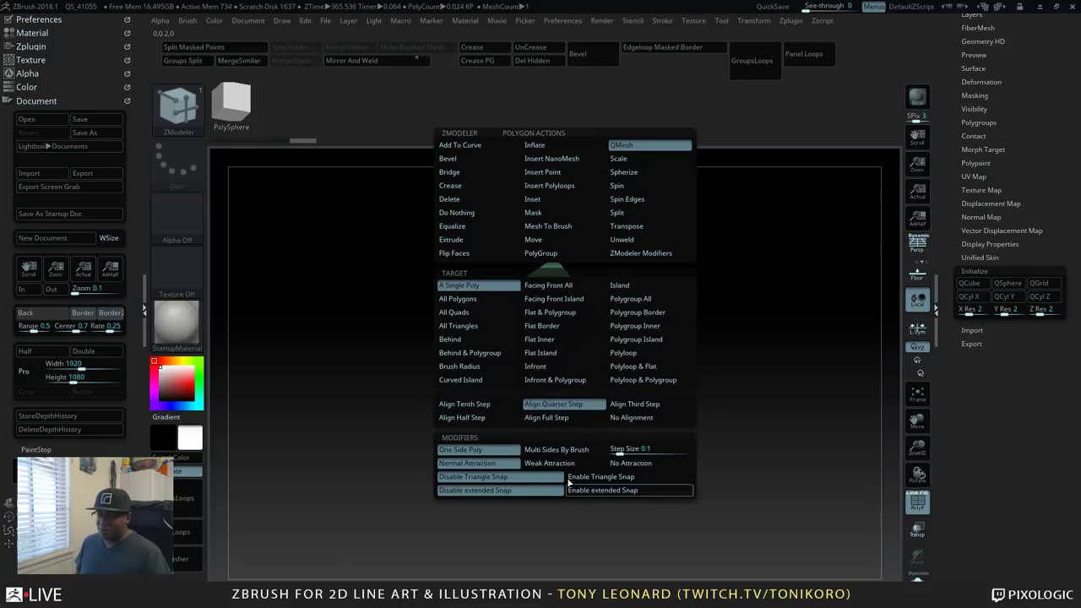
drag(661, 312, 694, 382)
drag(569, 306, 591, 528)
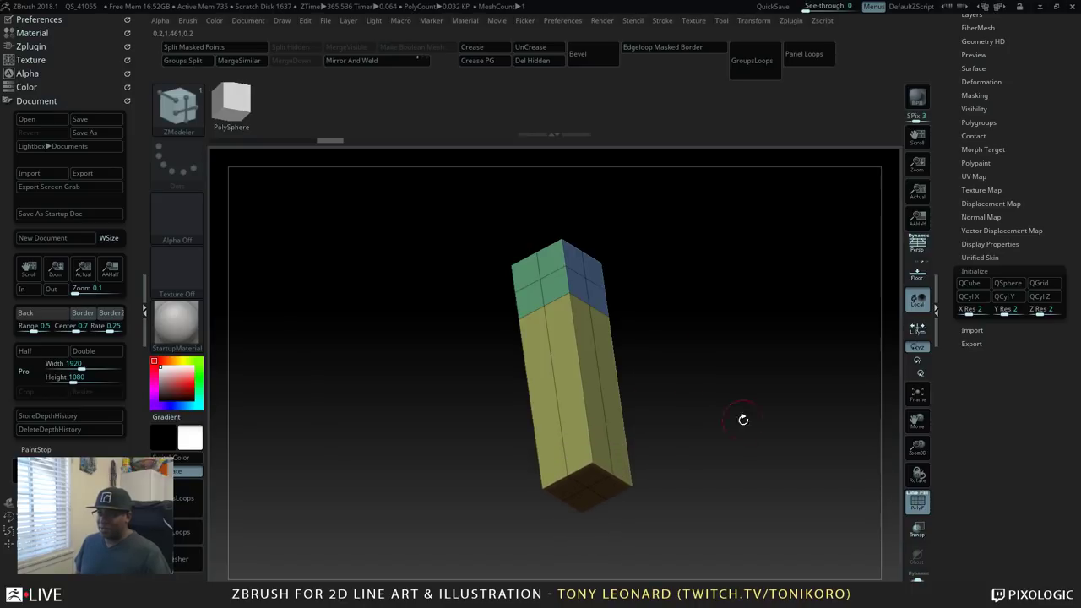
- Set the ZModeler edge action to Slide with the complete edge loop as target
drag(744, 420, 715, 408)
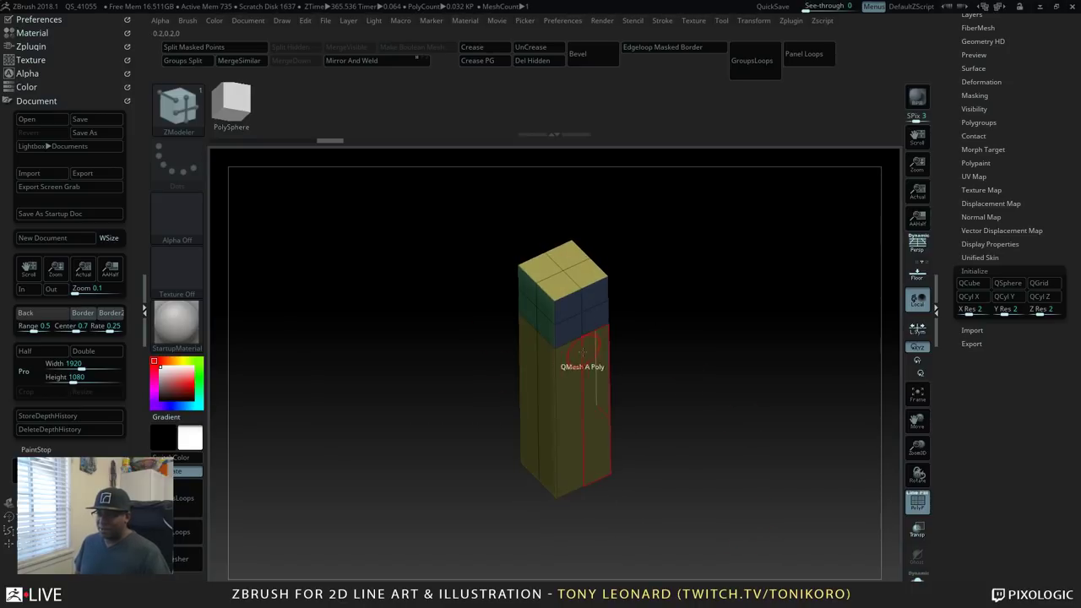
key(space)
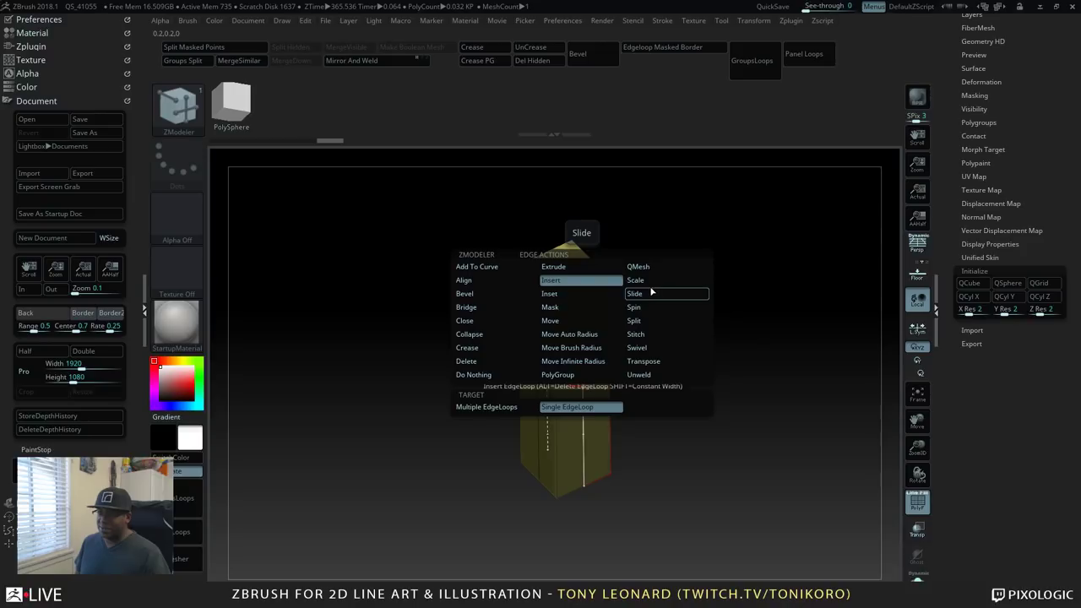
click(638, 267)
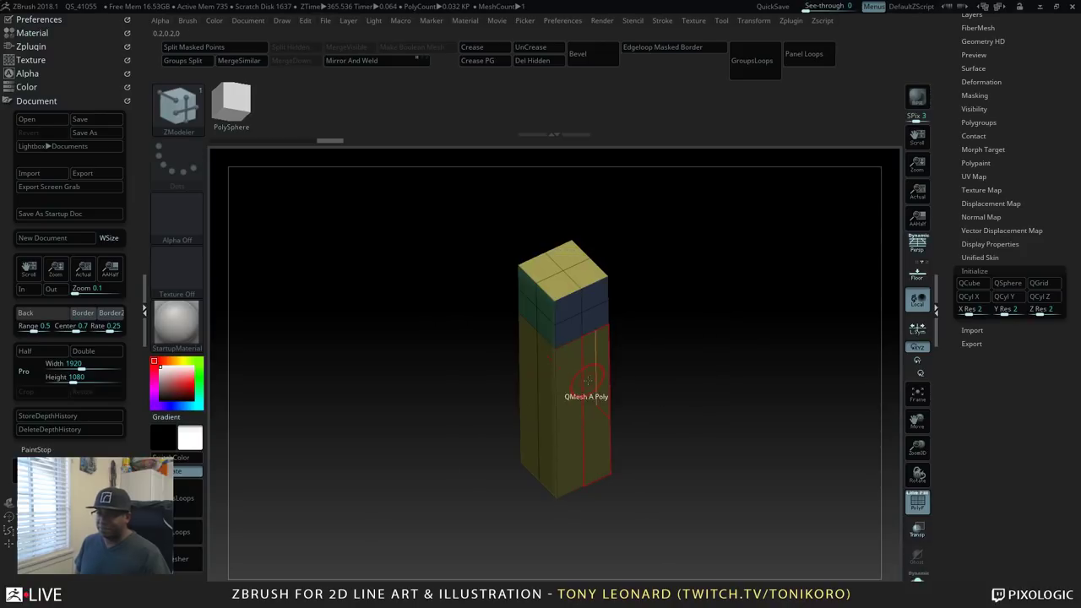
drag(744, 339, 748, 428)
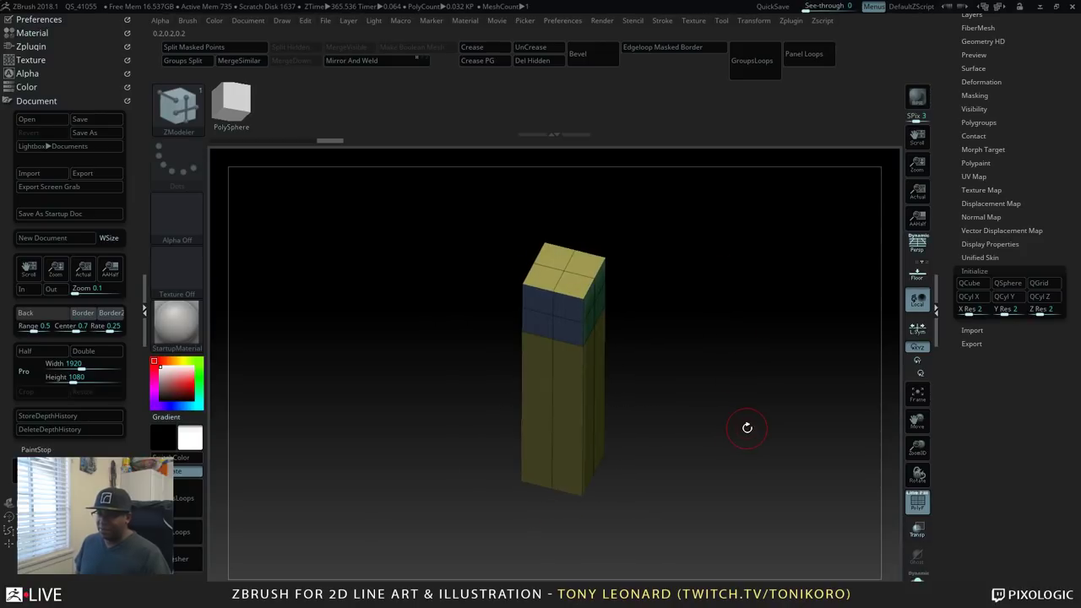
- Set the ZModeler edge action to Insert and add two lengthwise edge loops down the column
key(space)
click(522, 280)
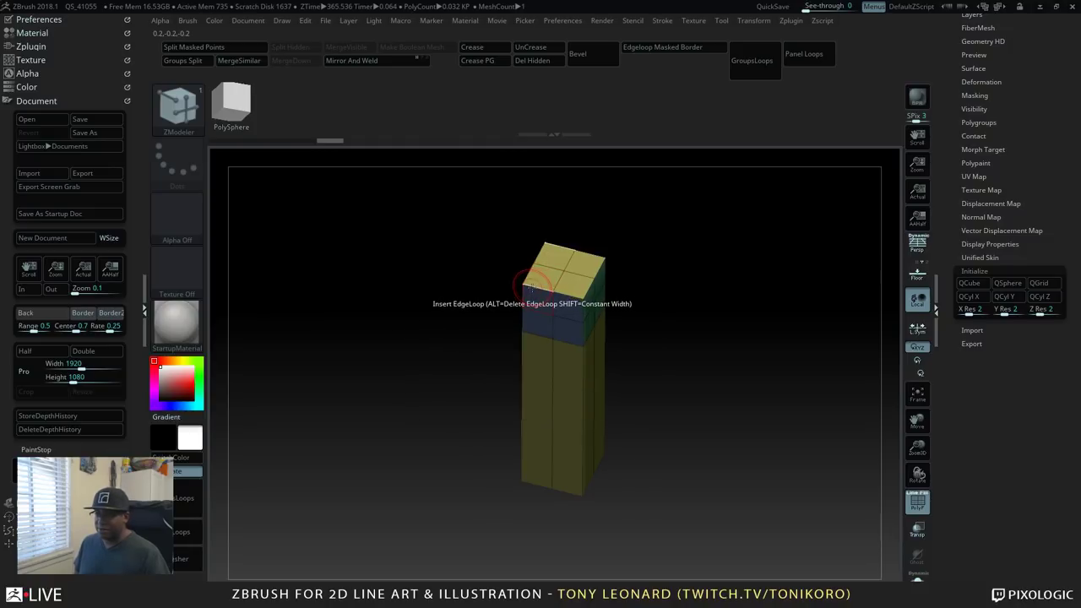
click(575, 291)
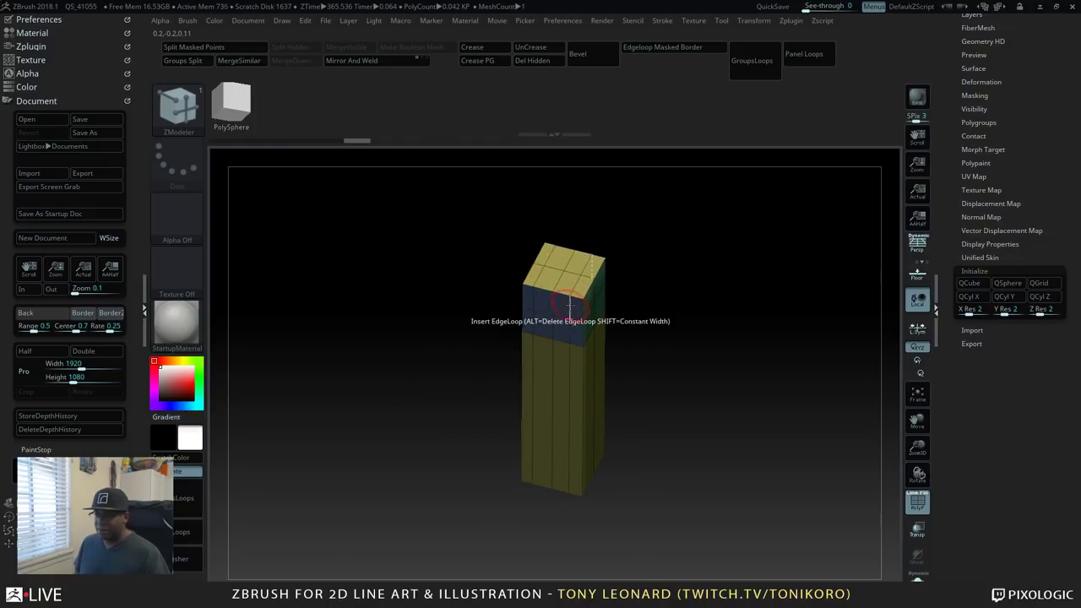
- Mark the middle polygons along the column's sides and QMesh them and the upper head's side polygons outward
drag(680, 309, 714, 493)
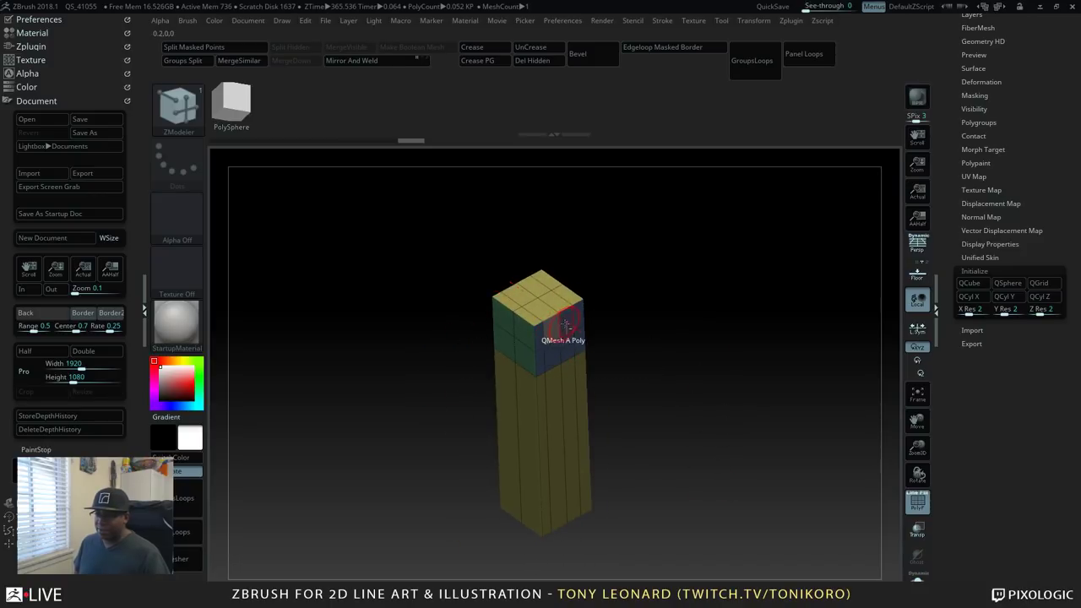
drag(627, 391, 733, 466)
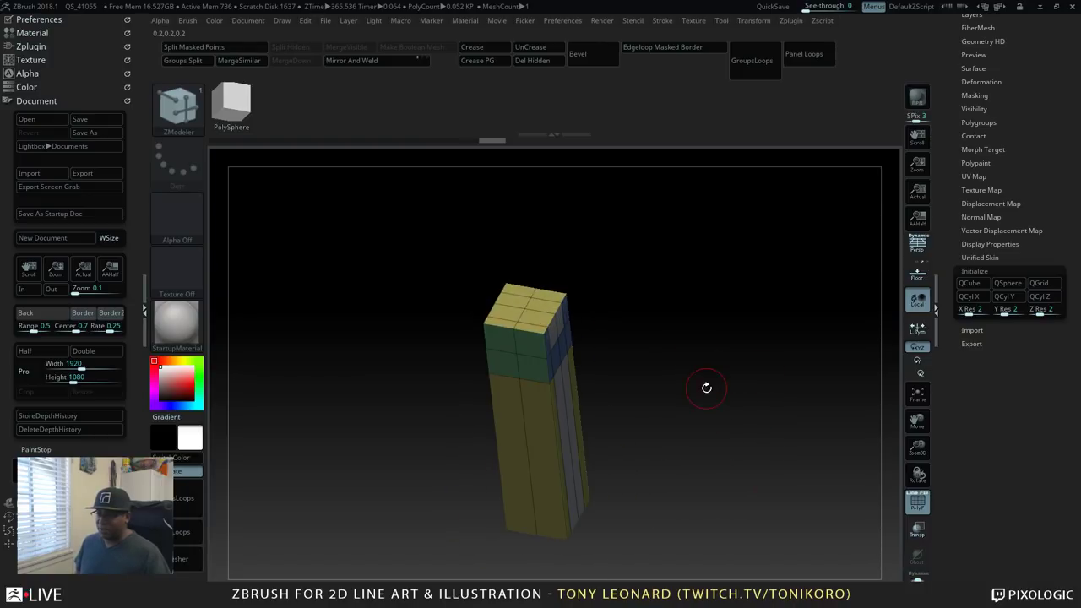
drag(591, 338, 620, 314)
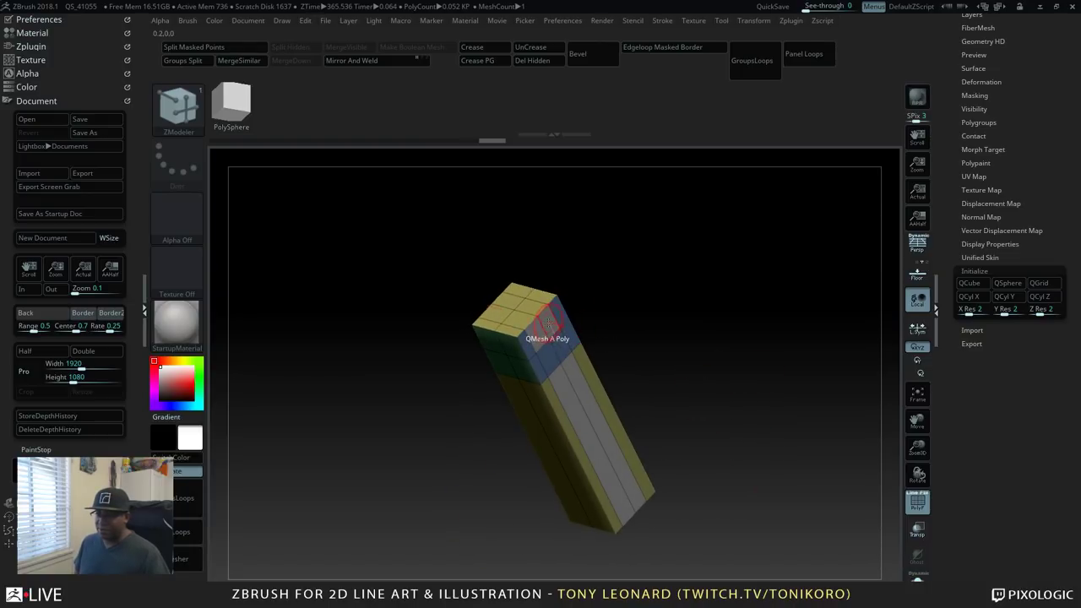
drag(550, 321, 572, 340)
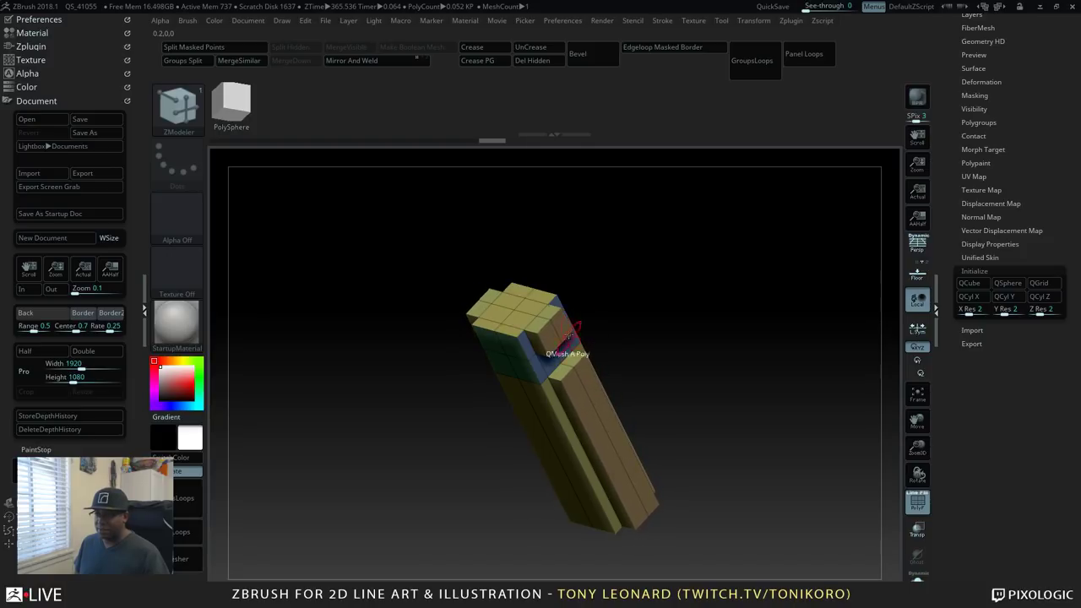
- Insert two horizontal edge loops around the upper body to outline a shoulder band just below the neck
drag(761, 451, 756, 427)
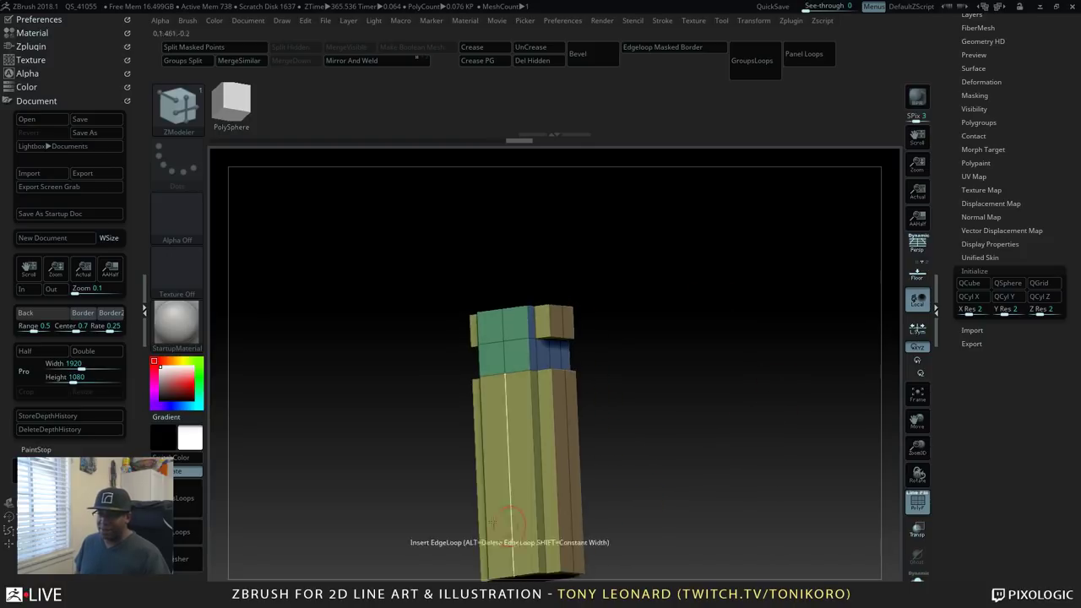
click(505, 390)
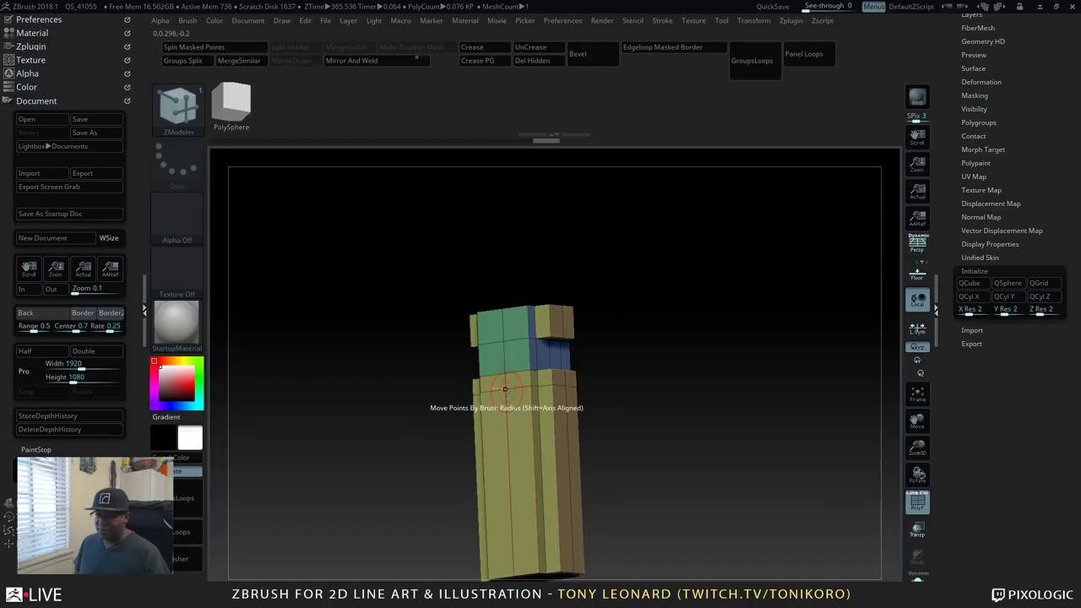
click(508, 433)
- Mark the side polygons of the shoulder band and QMesh them outward into two long horizontal arms
drag(726, 430, 726, 465)
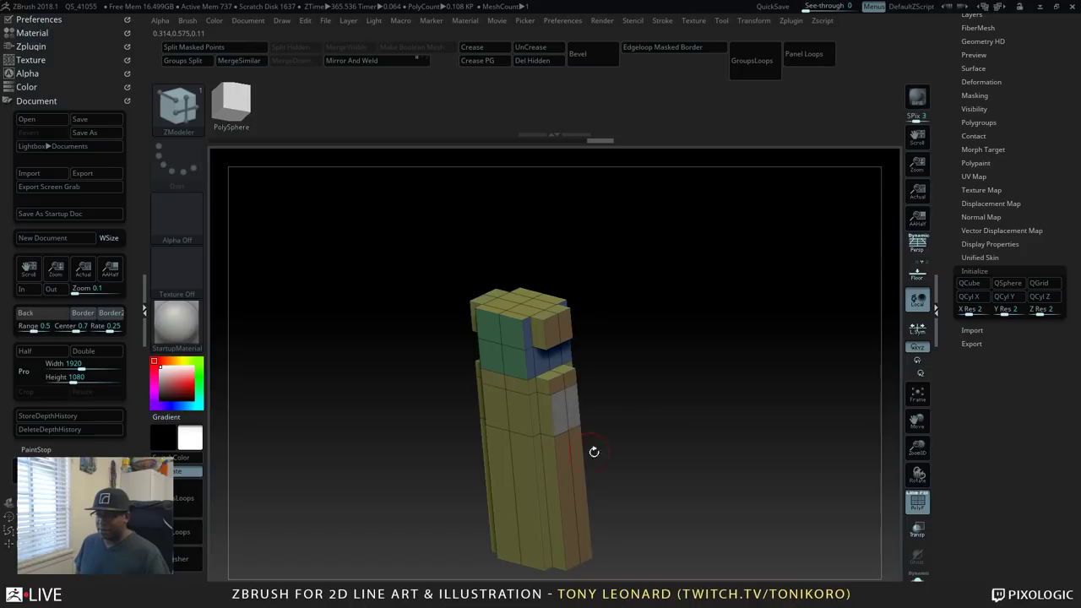
drag(594, 451, 600, 469)
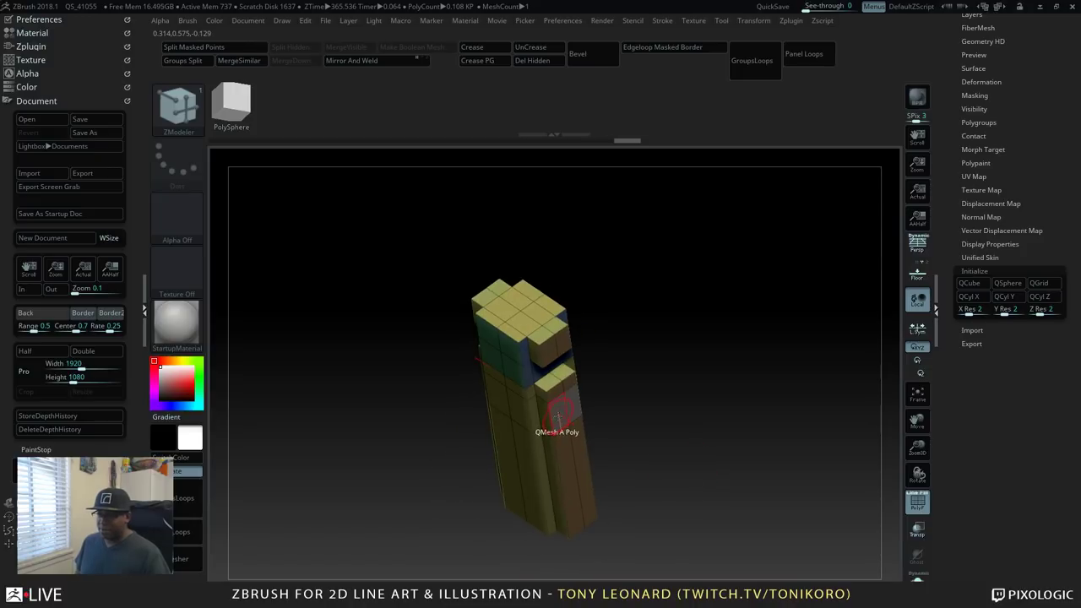
drag(558, 414, 711, 528)
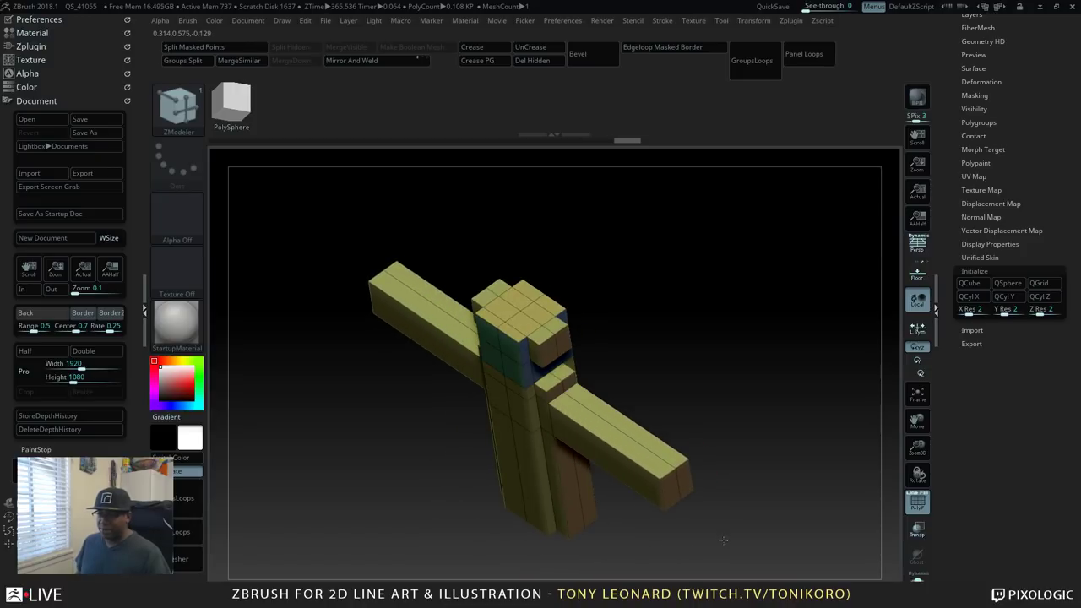
- Insert an edge loop across both arms near their outer ends
drag(796, 483, 759, 429)
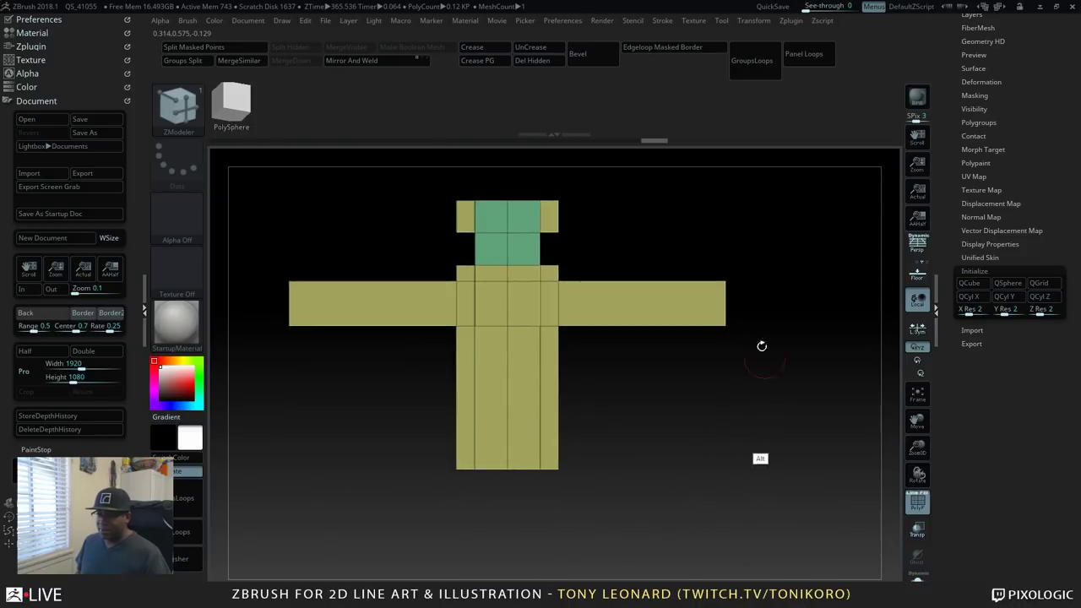
drag(683, 271, 780, 375)
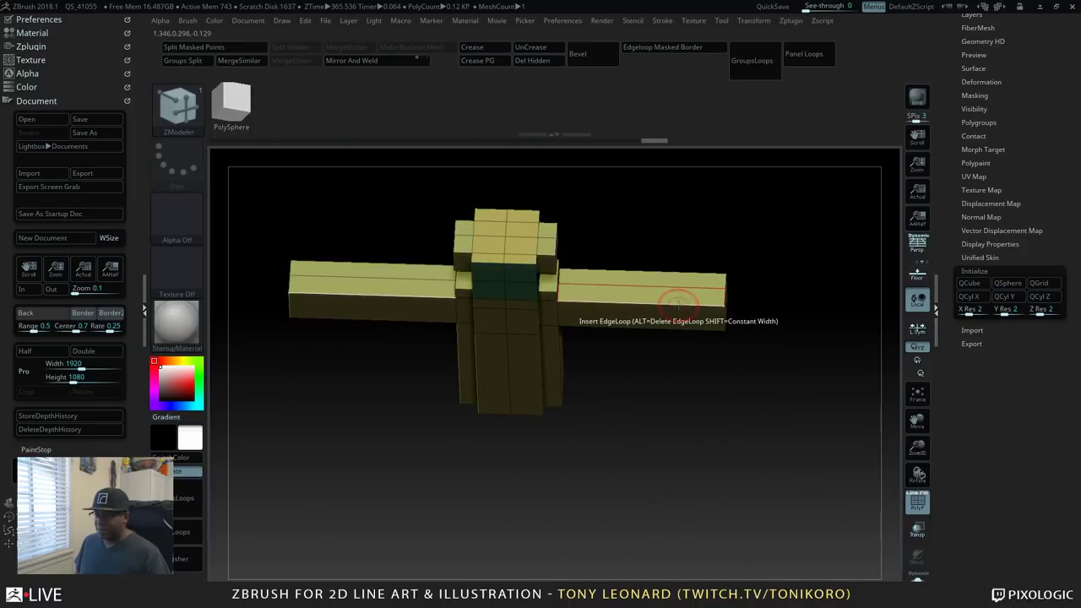
drag(780, 514, 716, 512)
drag(694, 368, 792, 465)
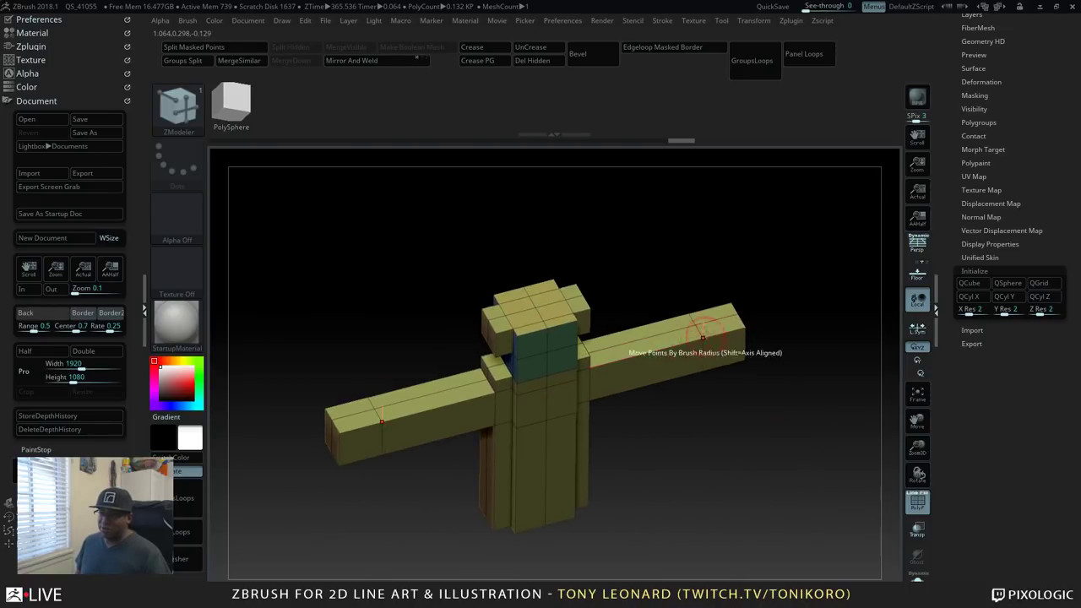
- Mark the underside polygons at the outer arm ends and QMesh them downward into hanging forearms
drag(707, 293, 840, 425)
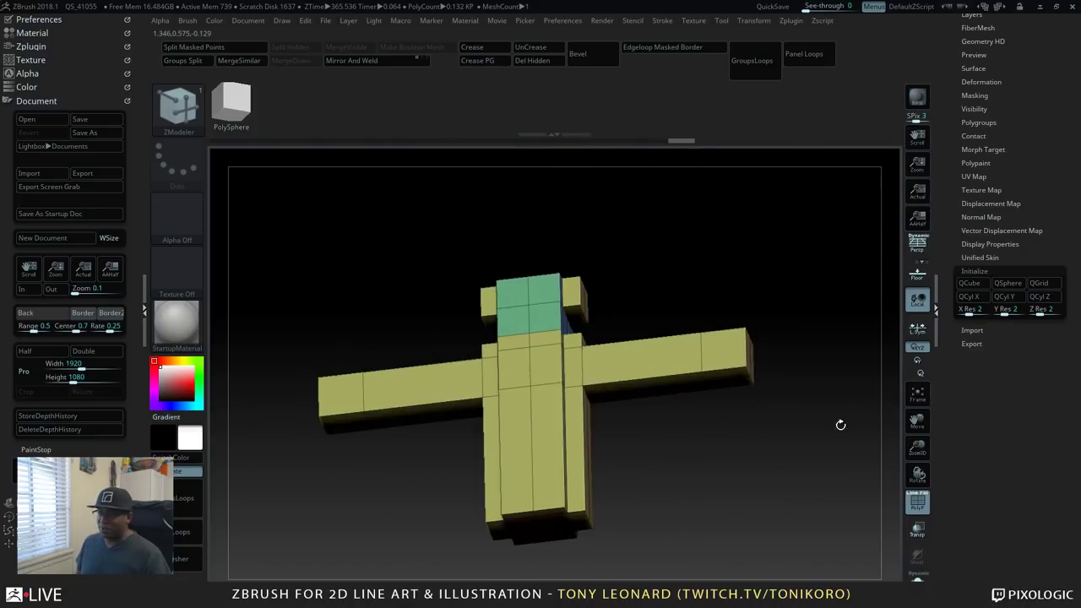
drag(789, 484, 797, 411)
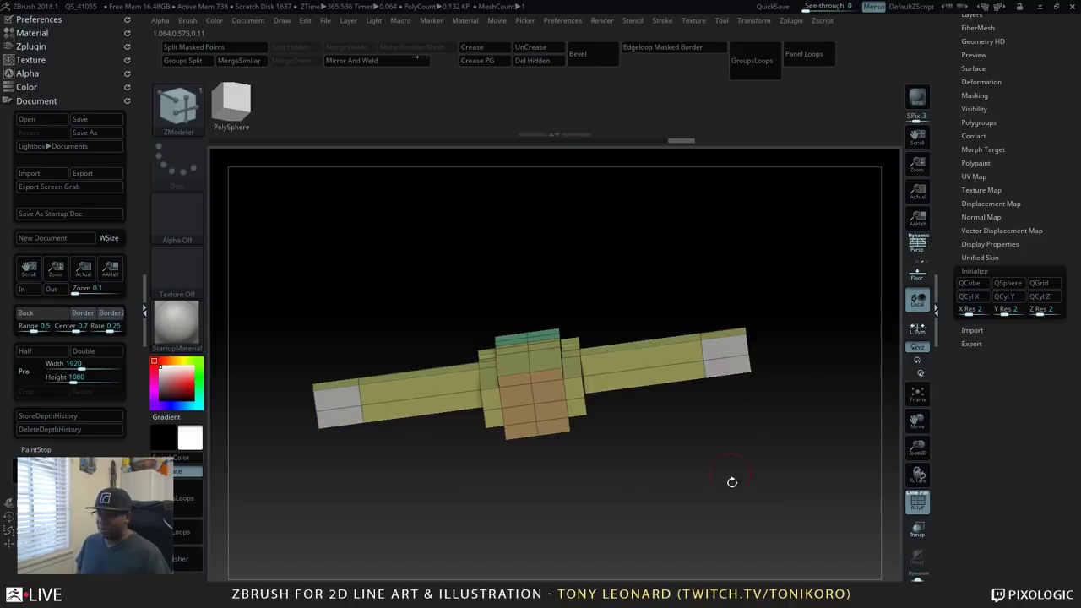
drag(729, 480, 756, 423)
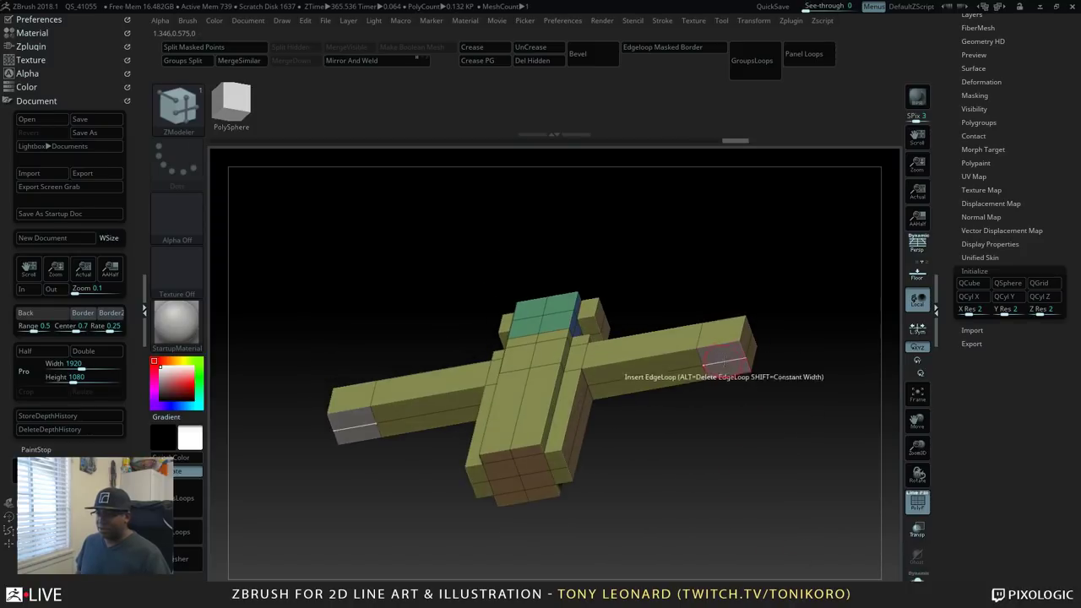
drag(723, 367, 689, 486)
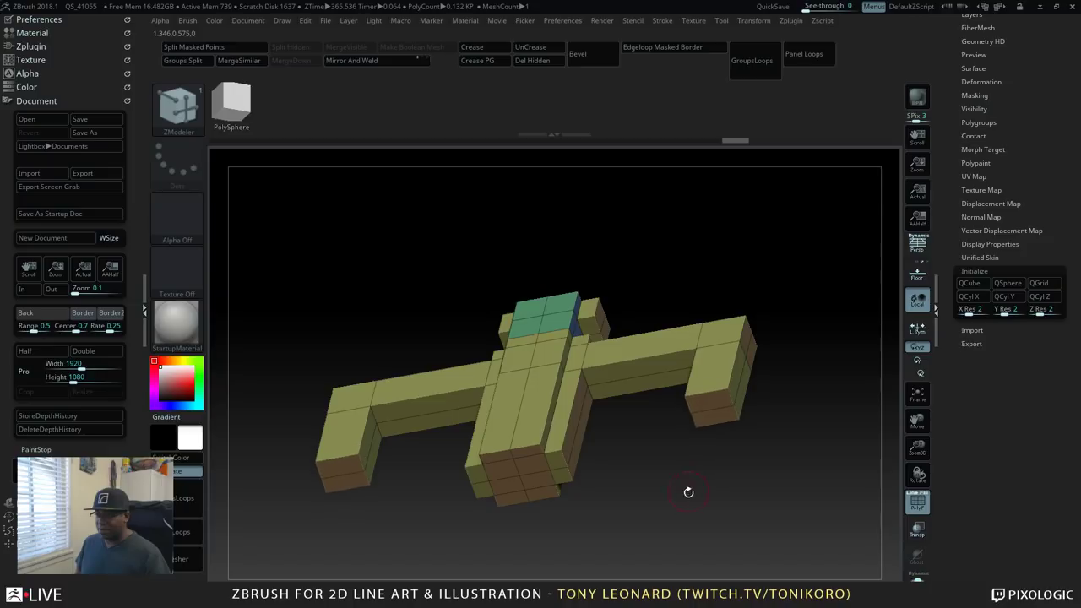
- Mask both hanging forearms from the front and invert the mask to leave only them editable
drag(788, 428, 810, 386)
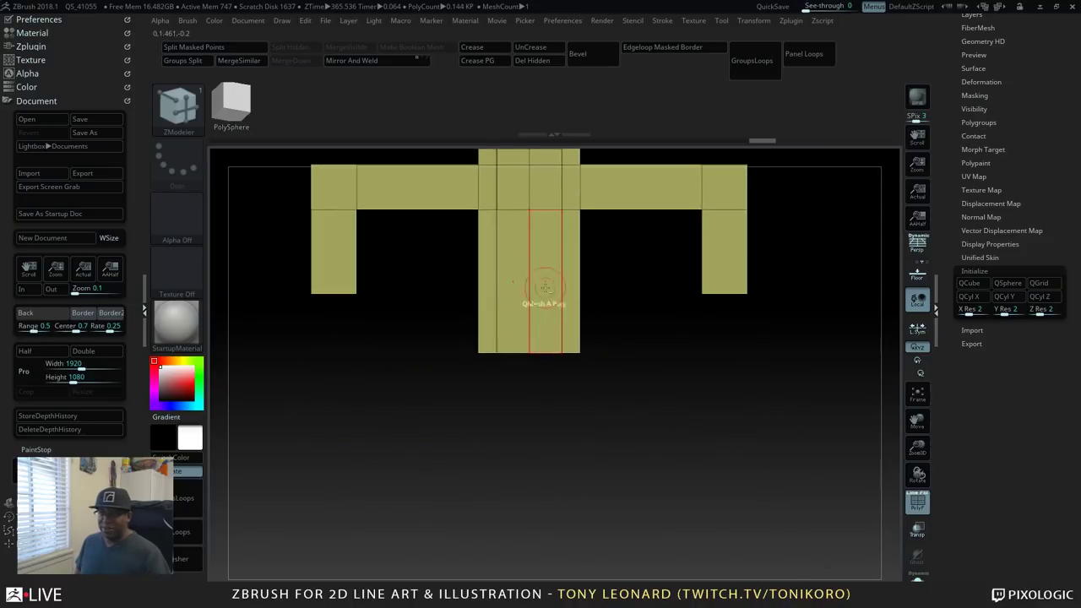
alt+drag(664, 301, 782, 516)
key(ctrl)
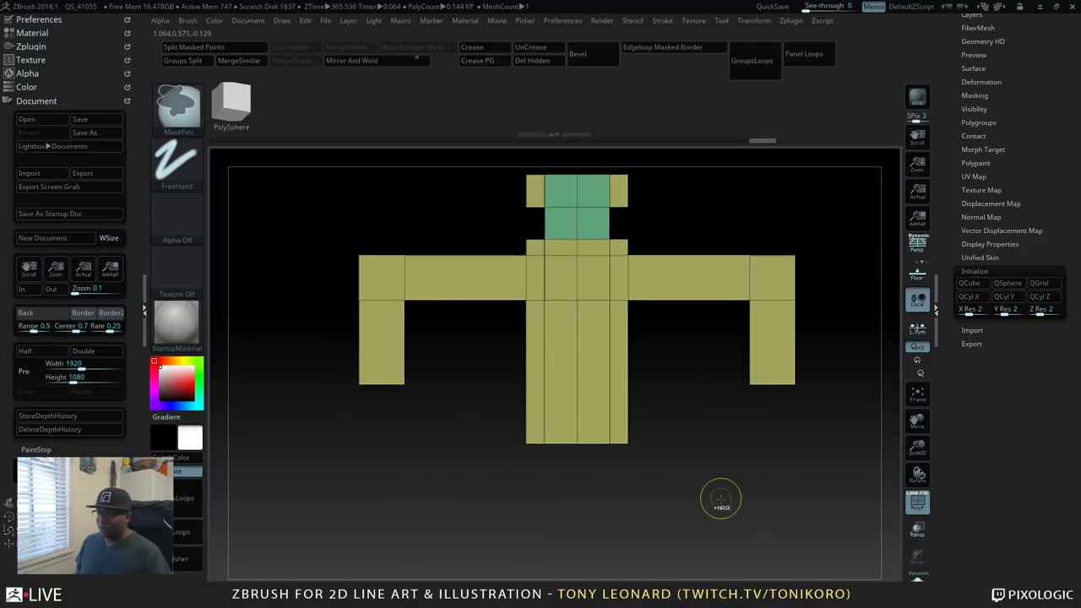
mouse_move(716, 473)
ctrl+mouse_down()
mouse_move(866, 355)
mouse_move(872, 301)
ctrl+mouse_up()
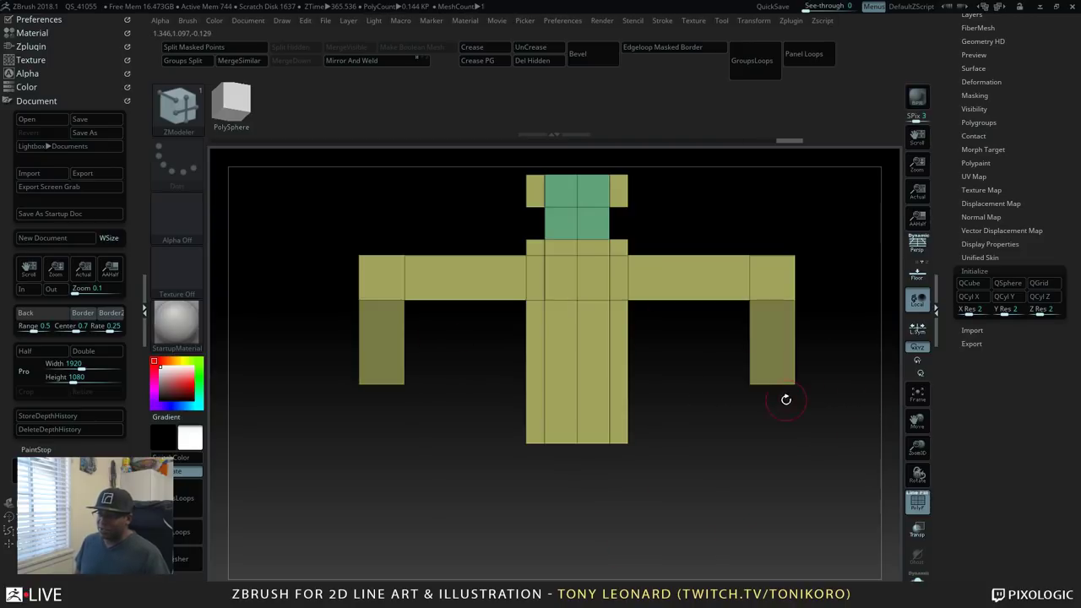
ctrl+click(731, 488)
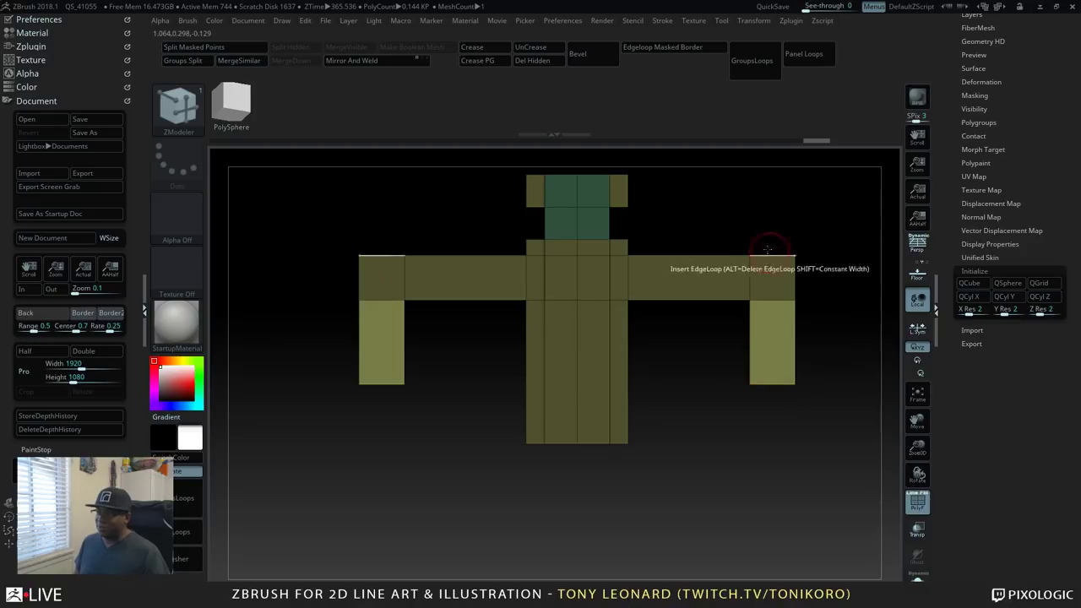
- Position the Gizmo at a forearm's lower inner corner and move the forearm ends down about 0.37 units
key(w)
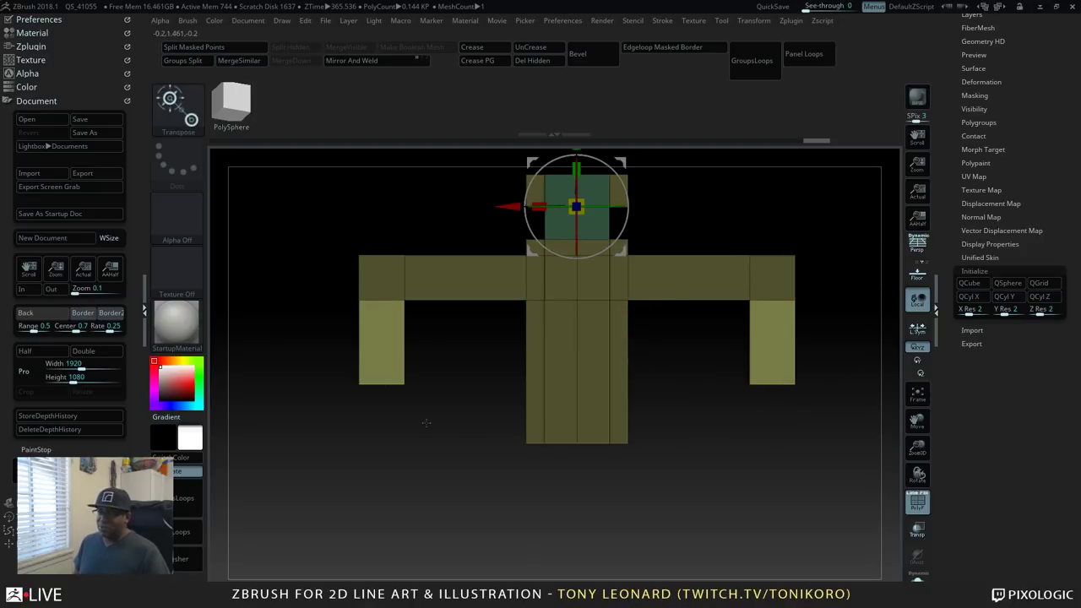
alt+click(750, 386)
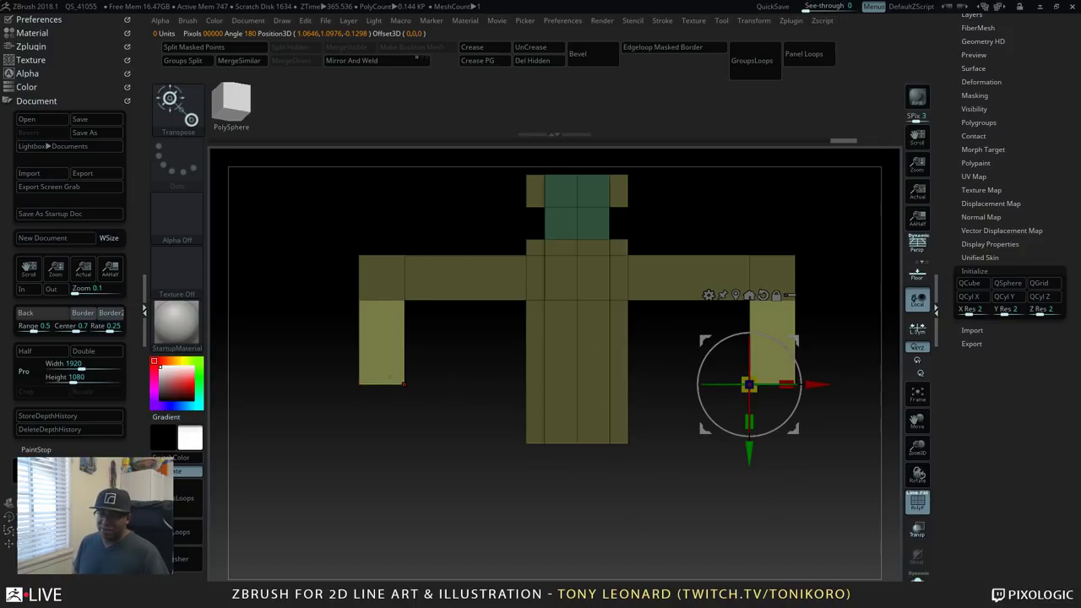
alt+click(404, 385)
alt+click(751, 386)
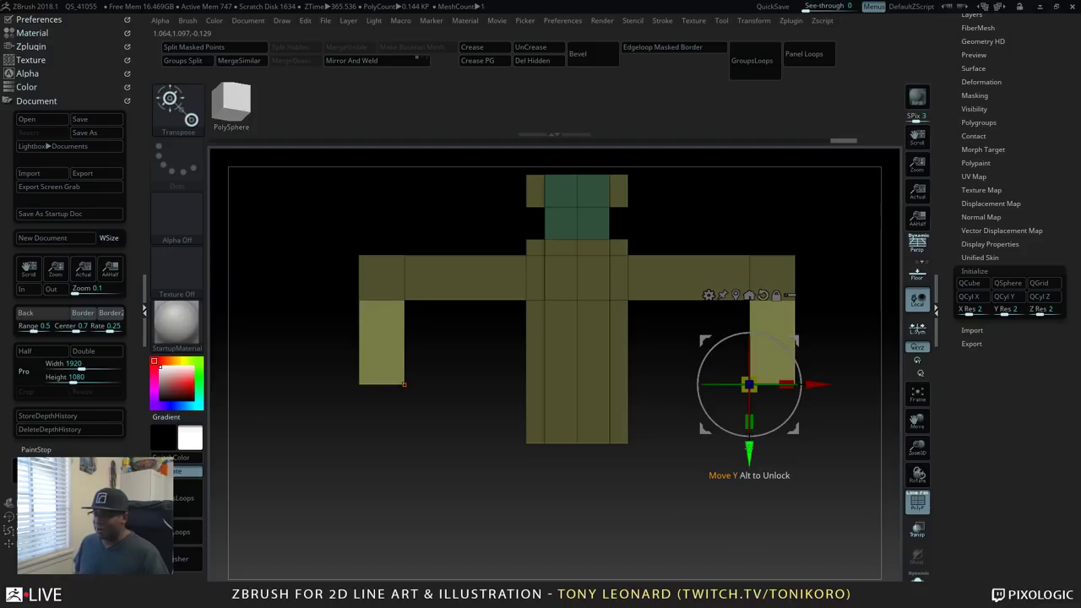
drag(749, 453, 749, 514)
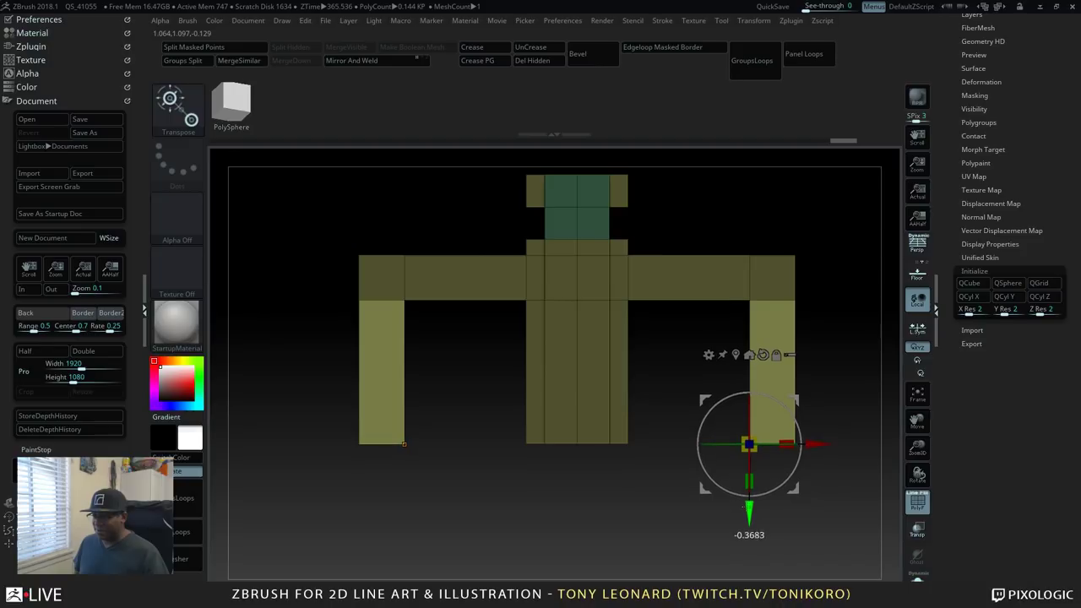
- Clear the mask from the model and face the figure from the front
drag(813, 473, 715, 441)
alt+drag(659, 293, 786, 283)
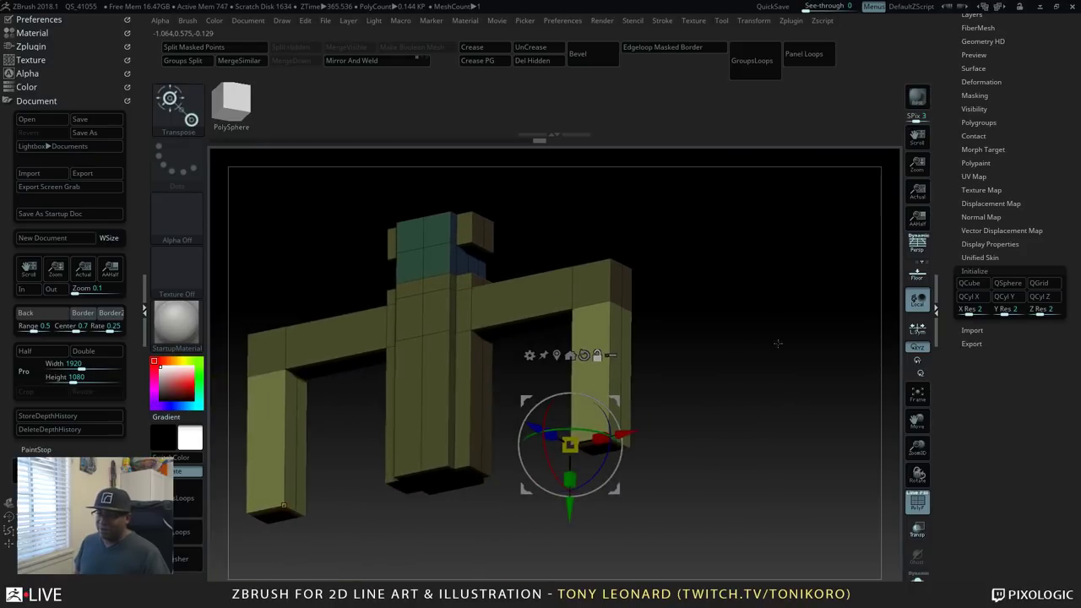
ctrl+drag(734, 365, 766, 513)
drag(784, 483, 857, 438)
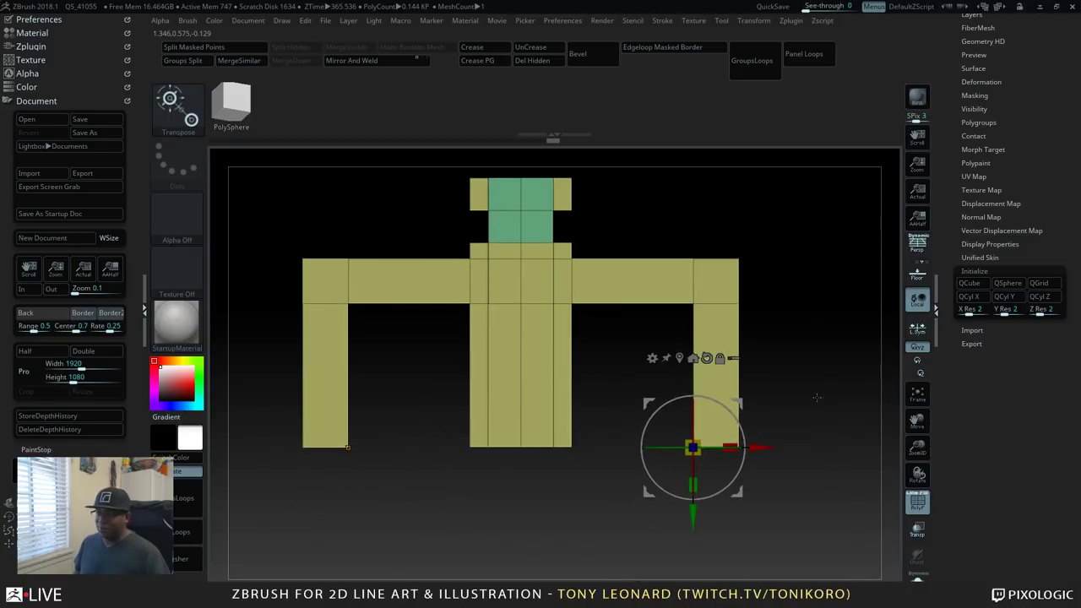
- Examine the blocky figure's head, arms and body from the front, side and below
drag(817, 397, 535, 433)
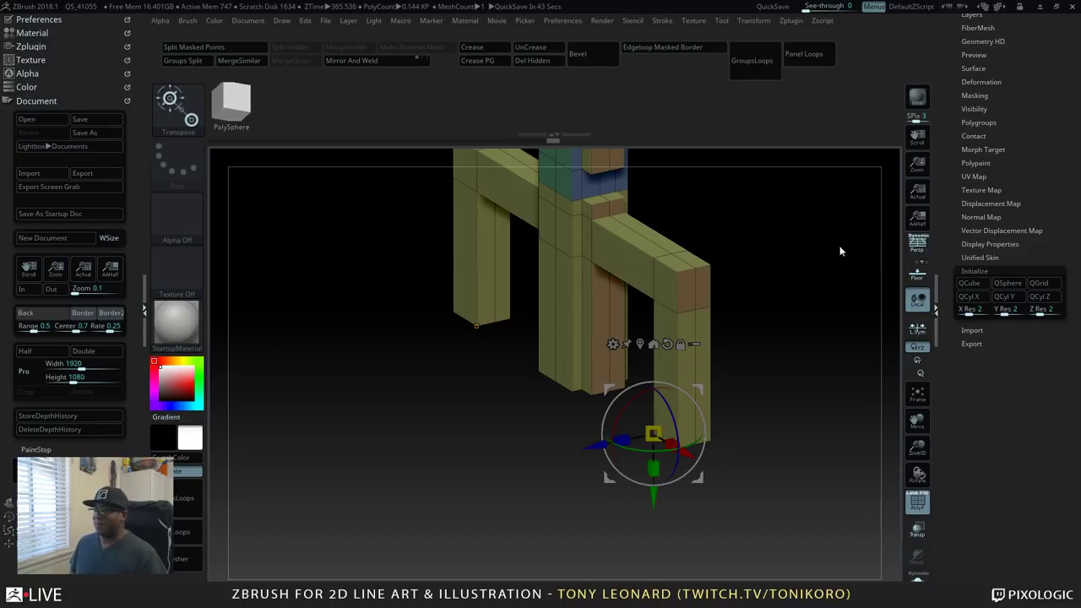
drag(768, 369, 832, 365)
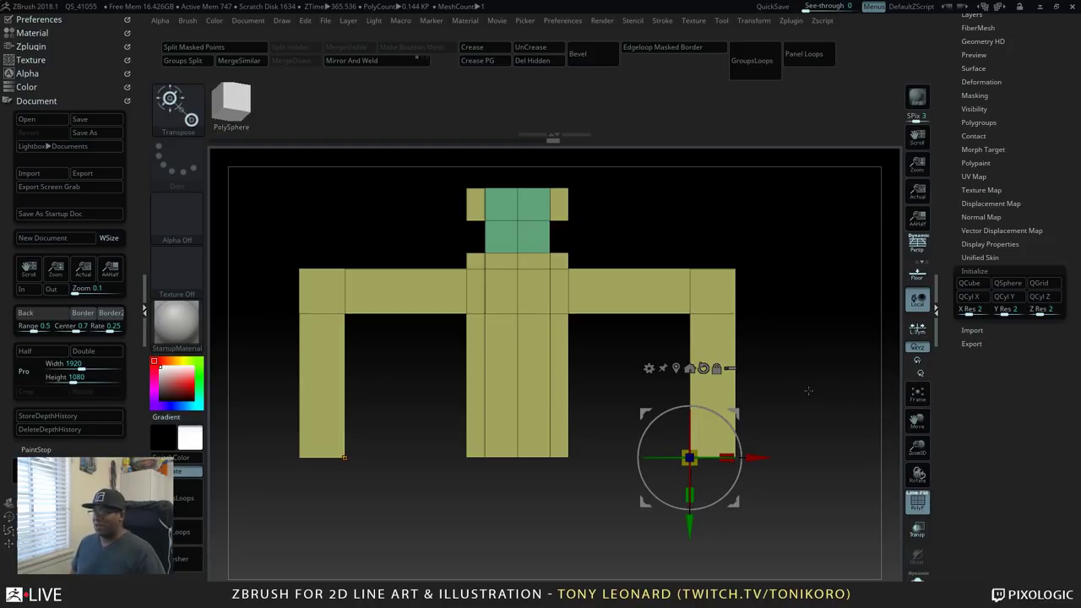
drag(808, 390, 832, 394)
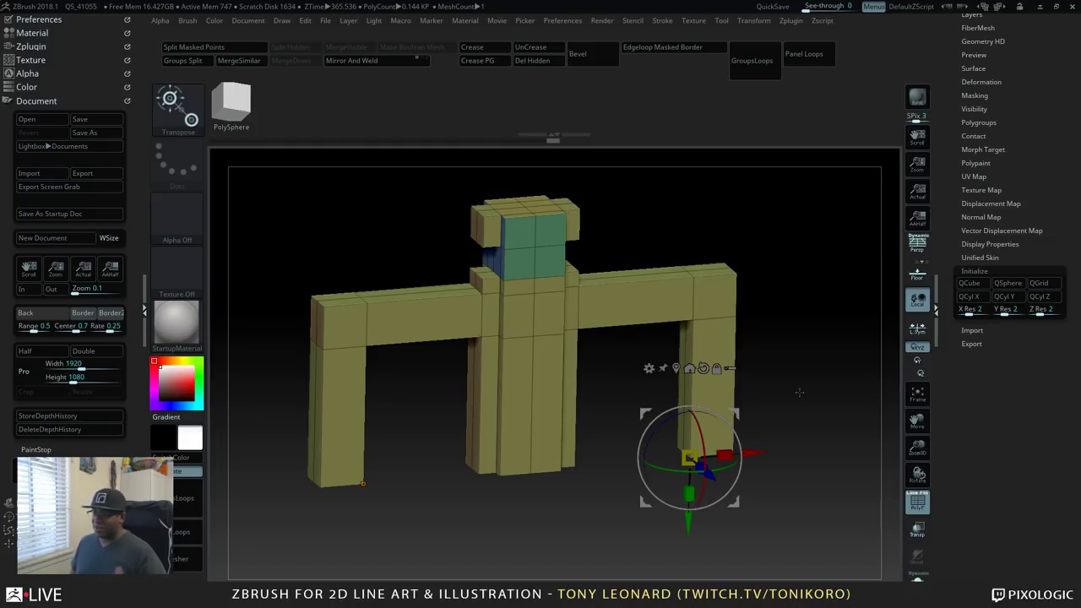
drag(818, 382, 850, 408)
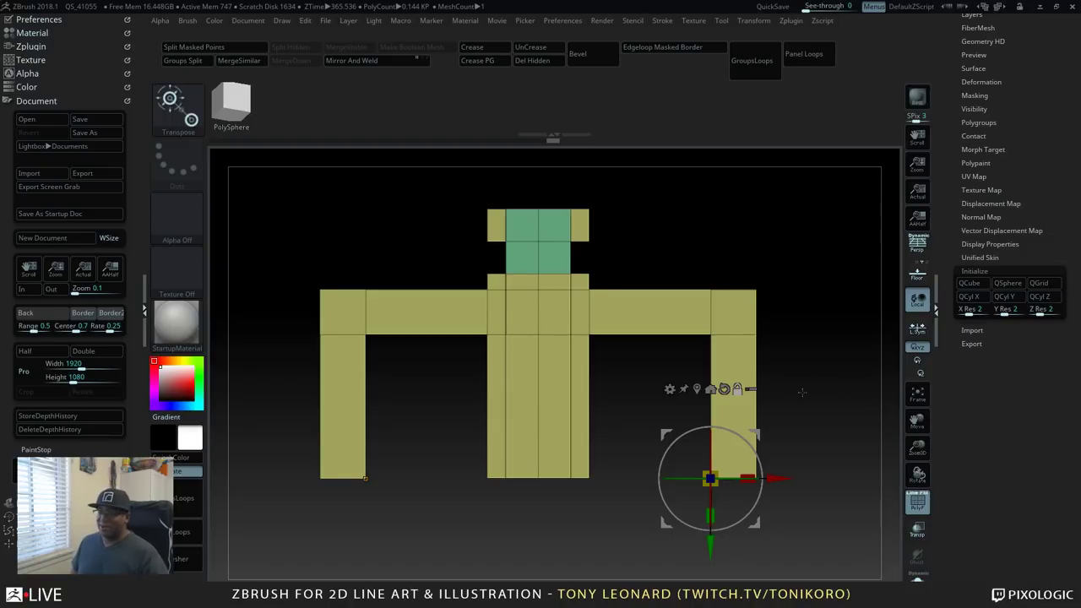
alt+drag(801, 392, 831, 378)
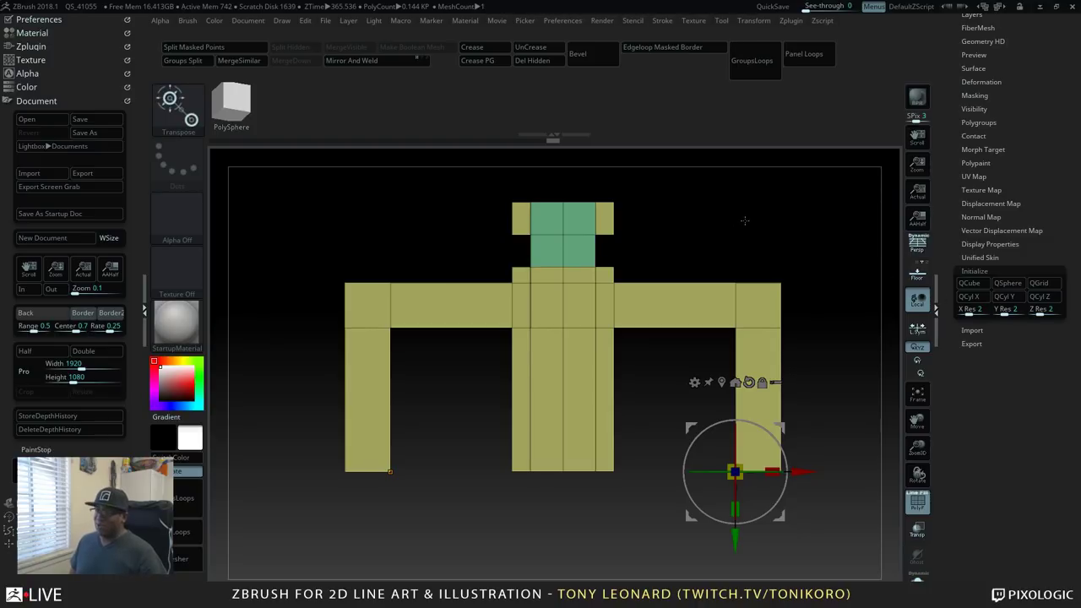
drag(765, 217, 707, 267)
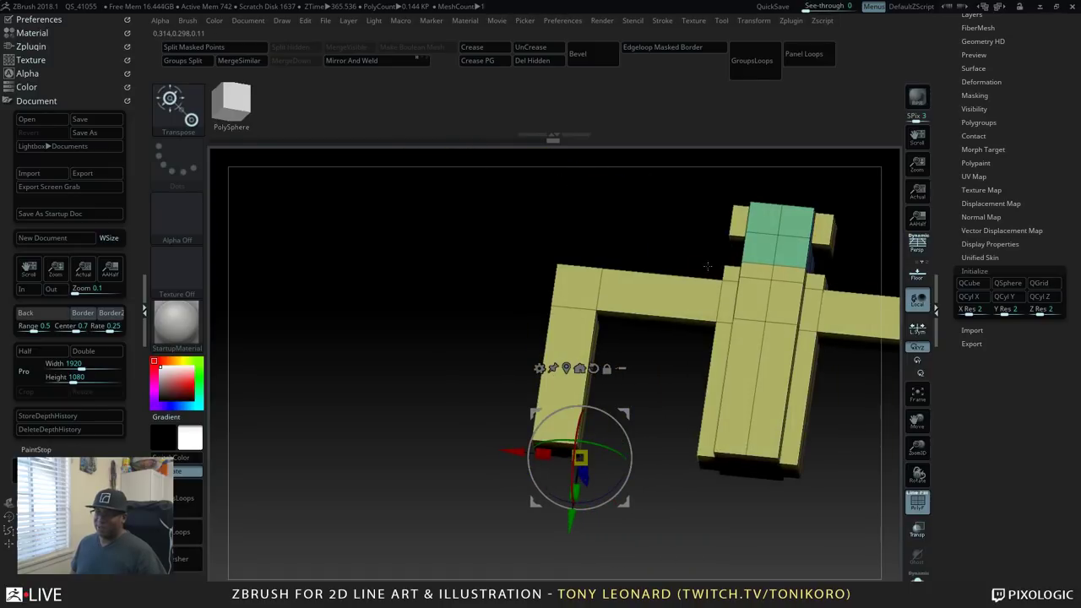
alt+drag(663, 209, 740, 259)
drag(734, 298, 726, 291)
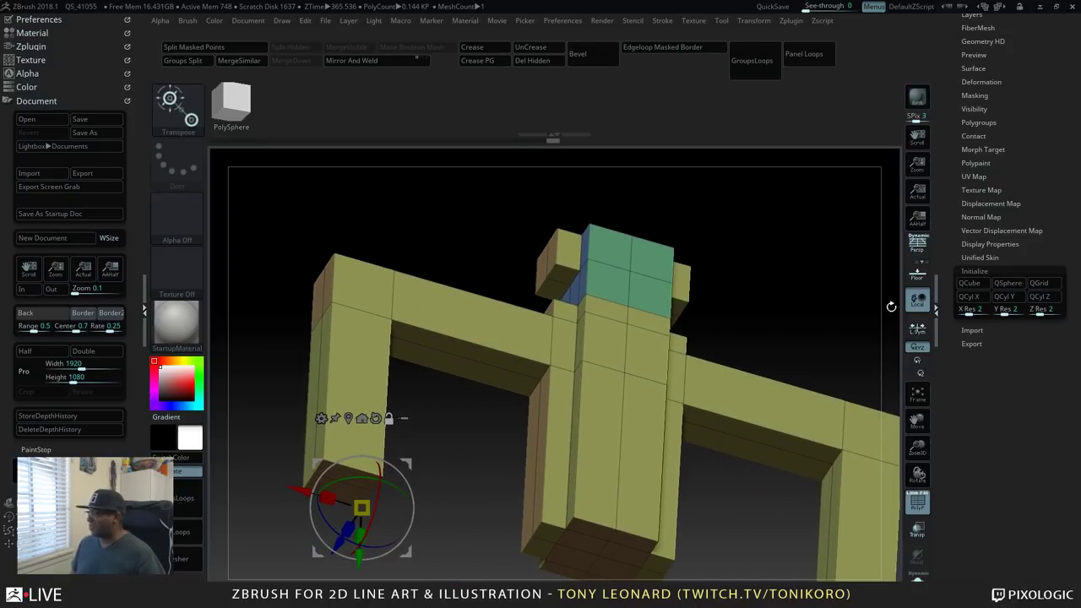
- Examine the blocky figure's head, body and bent arms from raised three-quarter angles
drag(891, 307, 507, 435)
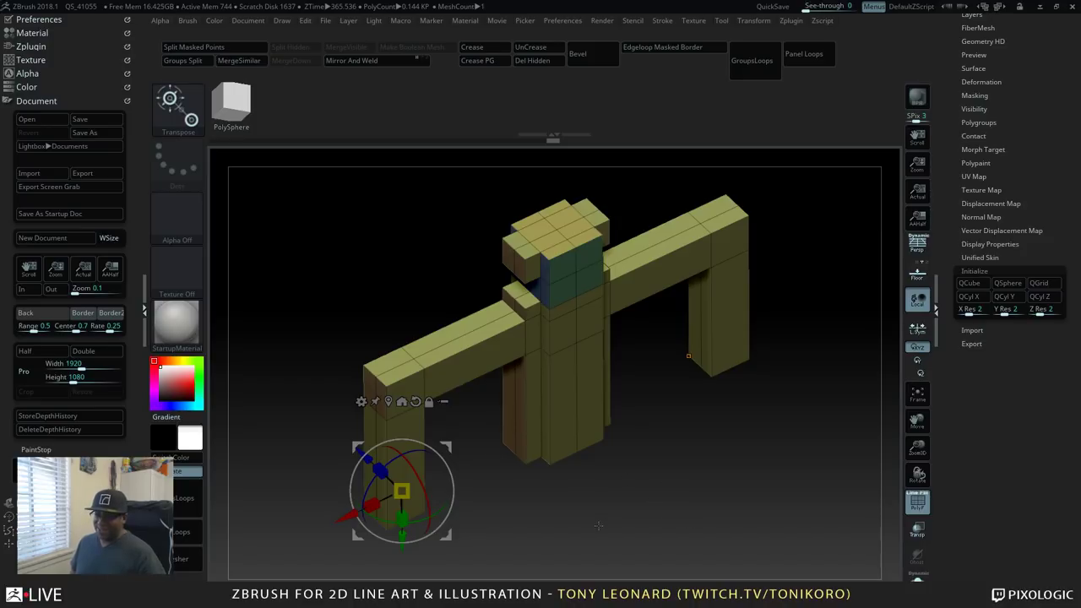
drag(637, 532, 651, 502)
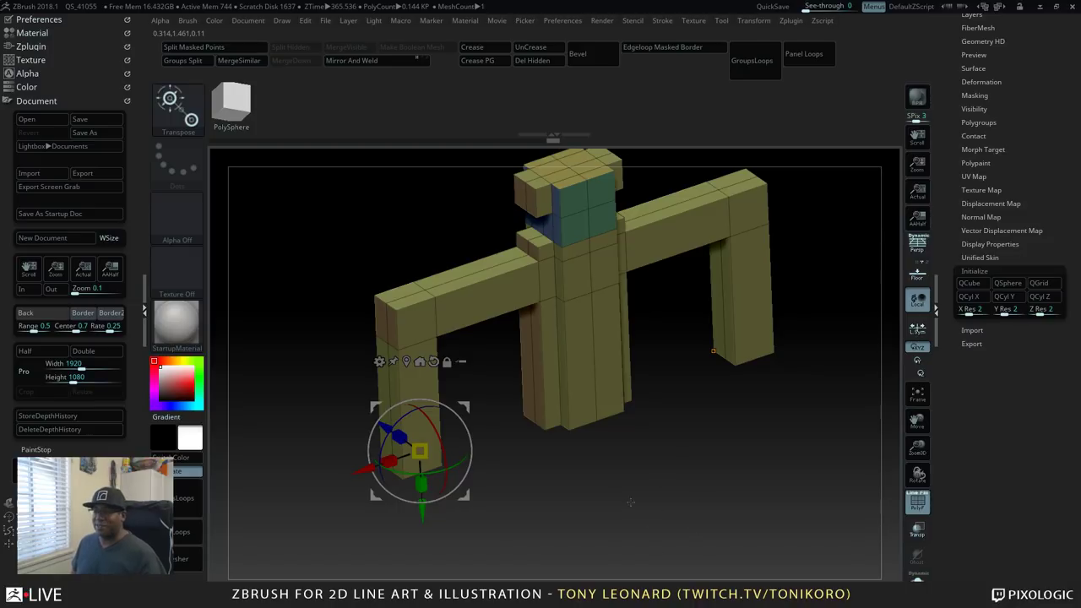
drag(621, 505, 713, 500)
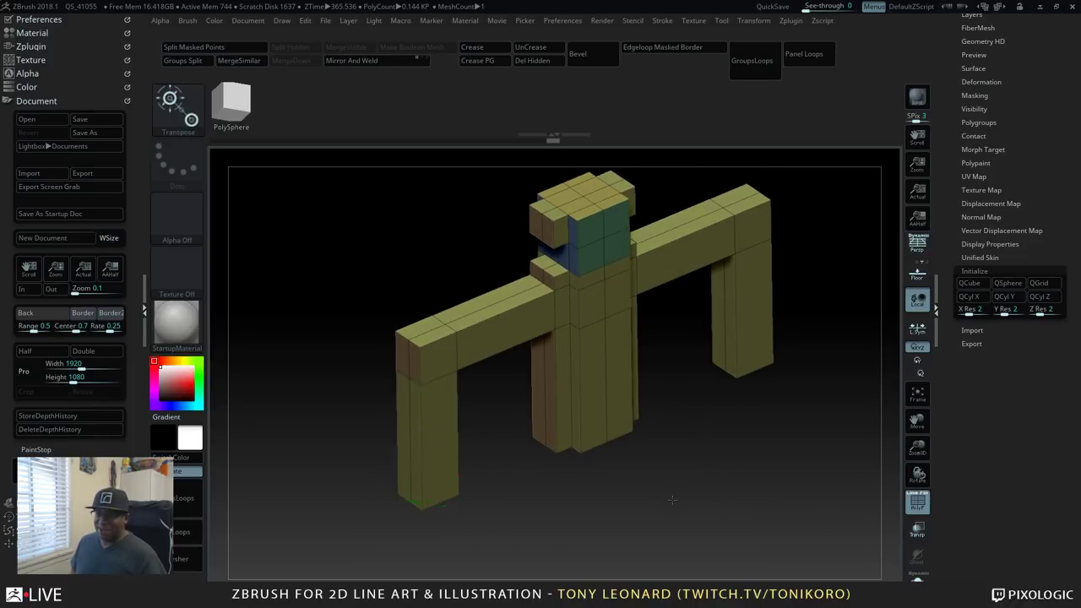
drag(760, 518, 701, 516)
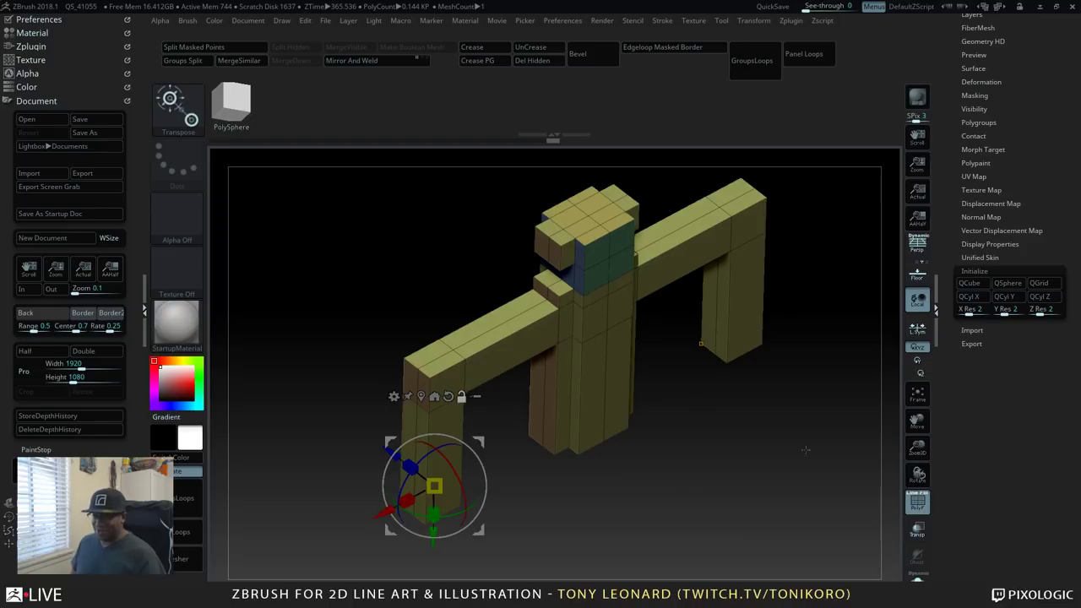
drag(806, 449, 739, 525)
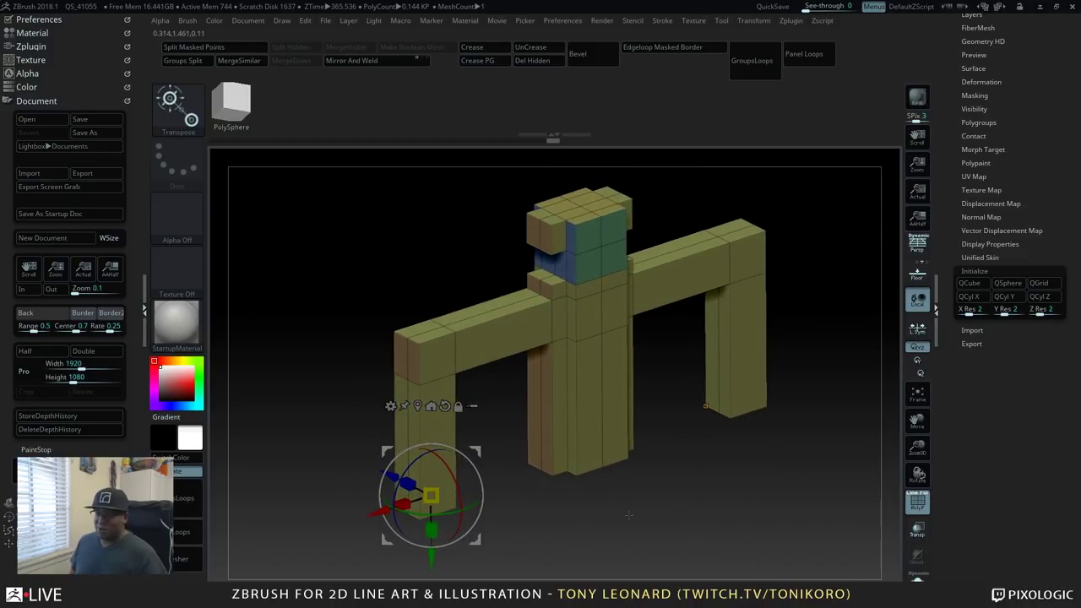
drag(629, 538, 564, 534)
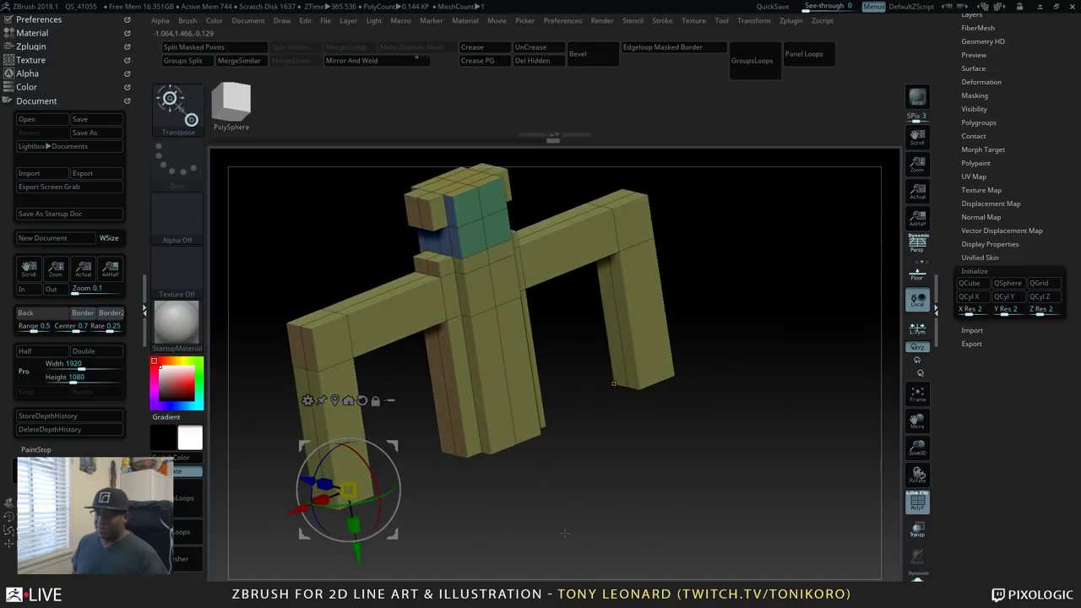
drag(685, 483, 778, 483)
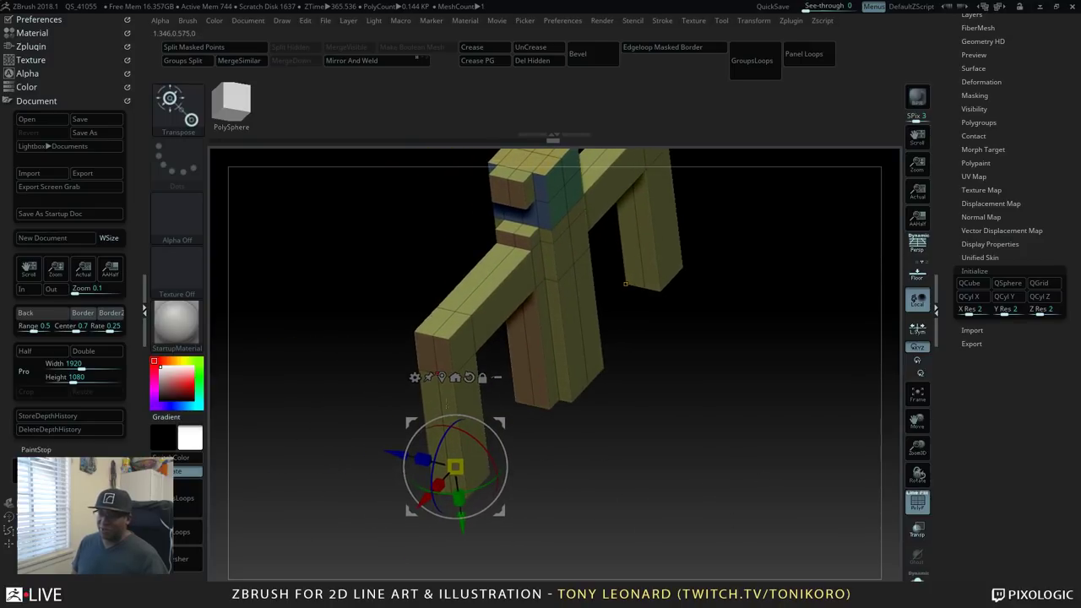
alt+drag(698, 473, 686, 495)
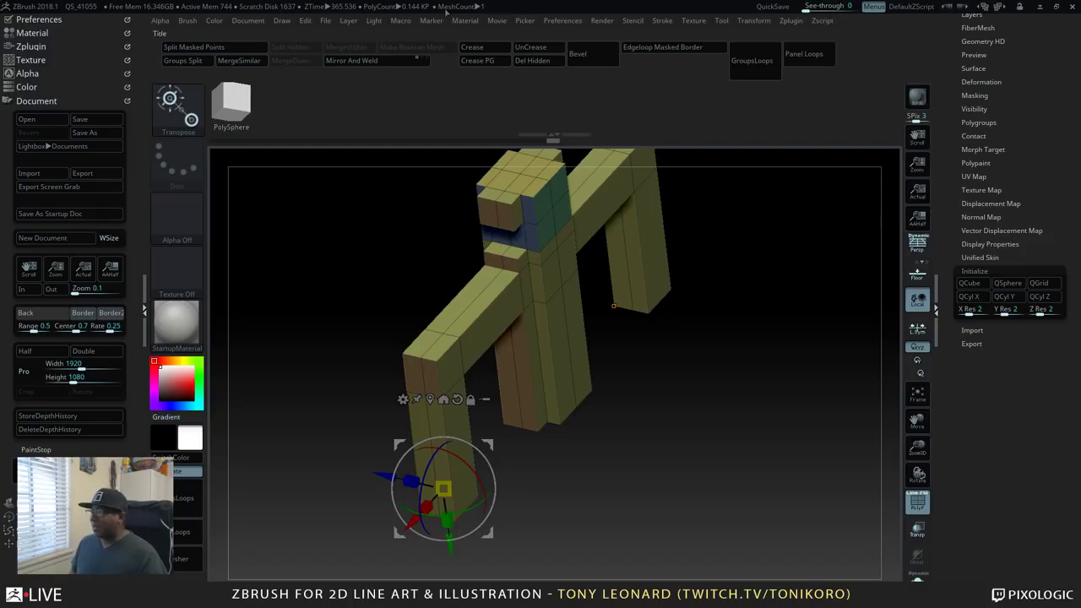
- Switch to the TL_fedmars_test_render scene in Marmoset Toolbag and look over the walking robot and the trooper
key(alt+Tab)
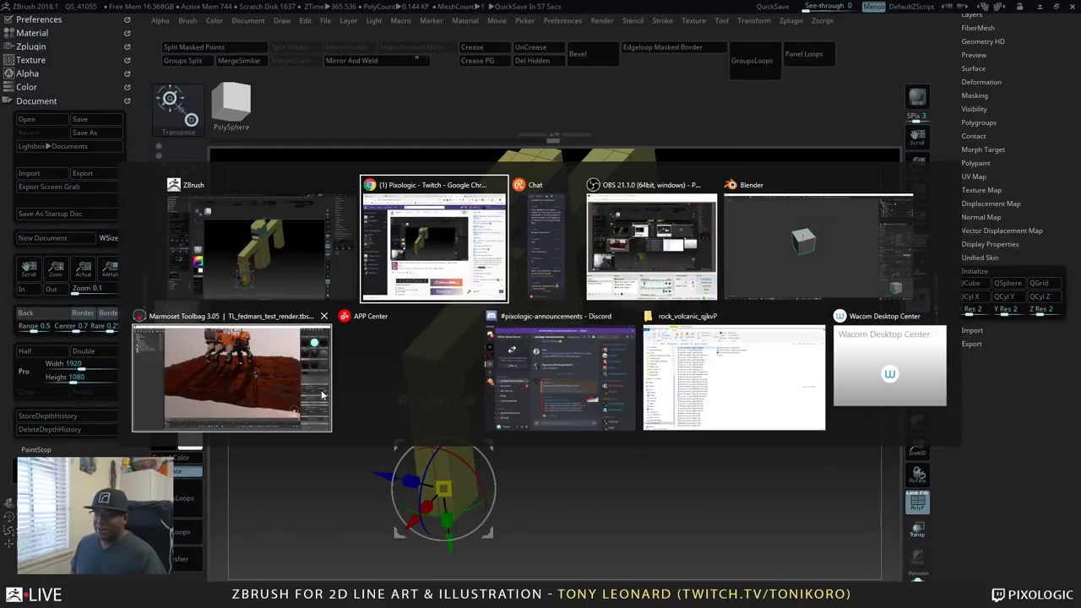
click(239, 359)
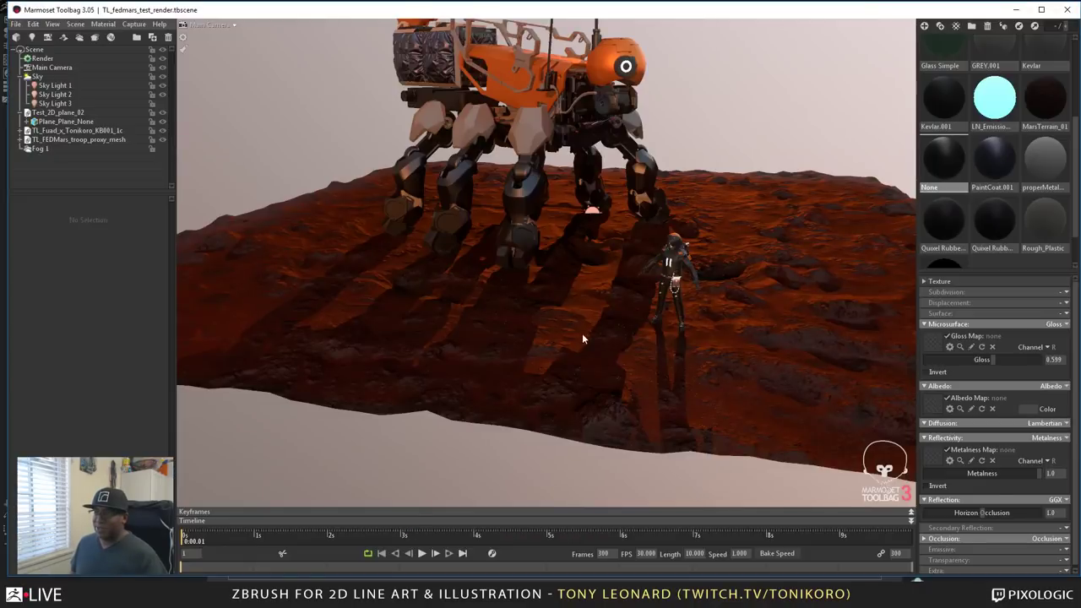
drag(626, 345, 635, 397)
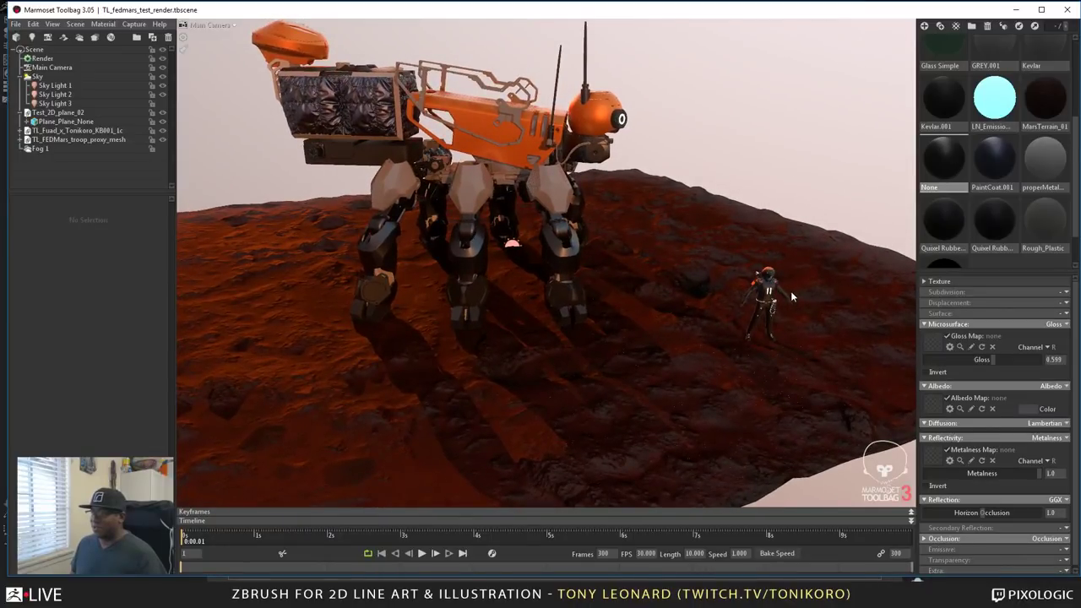
drag(693, 361, 624, 368)
scroll(667, 372, up, 5)
scroll(623, 364, up, 2)
middle_drag(624, 363, 498, 366)
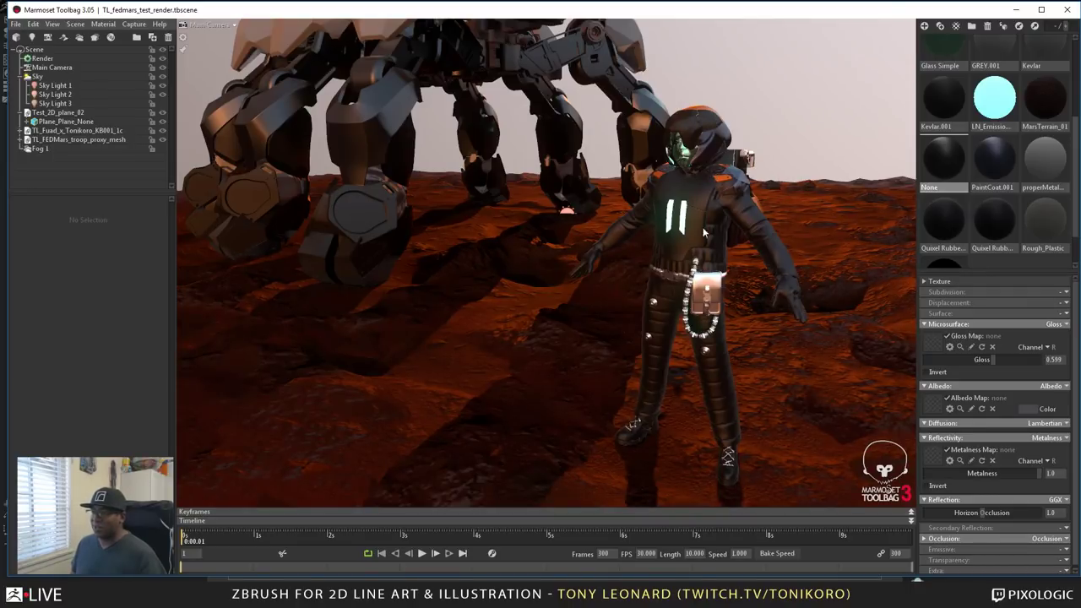
- Examine the trooper's suit, helmet and backpack up close from the front, side and back
drag(800, 265, 446, 204)
drag(794, 205, 595, 203)
right_drag(595, 203, 733, 173)
middle_drag(689, 251, 617, 284)
drag(555, 294, 542, 288)
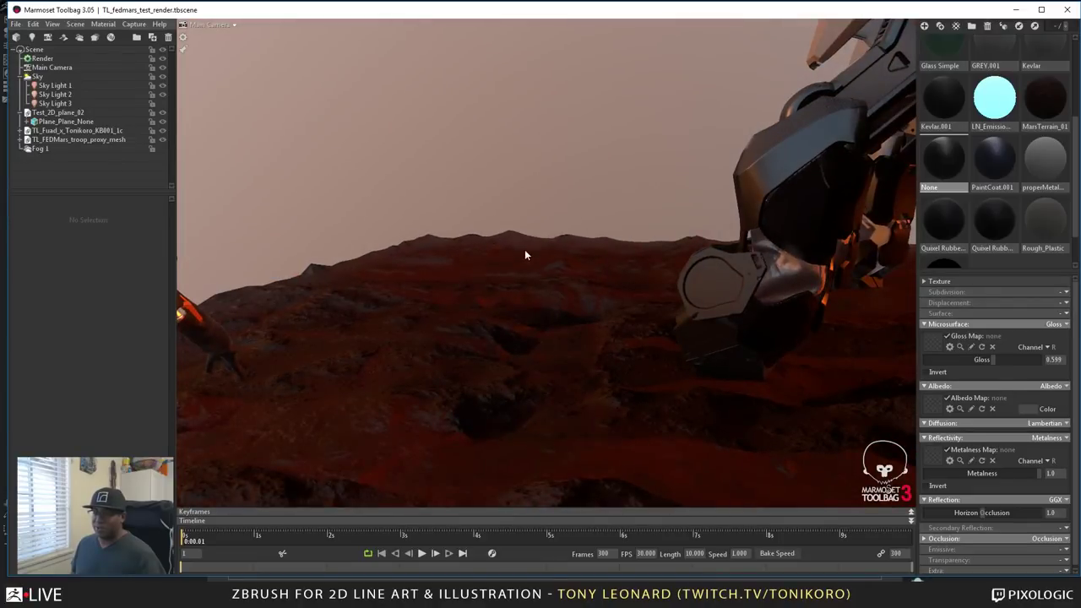
middle_drag(525, 250, 457, 239)
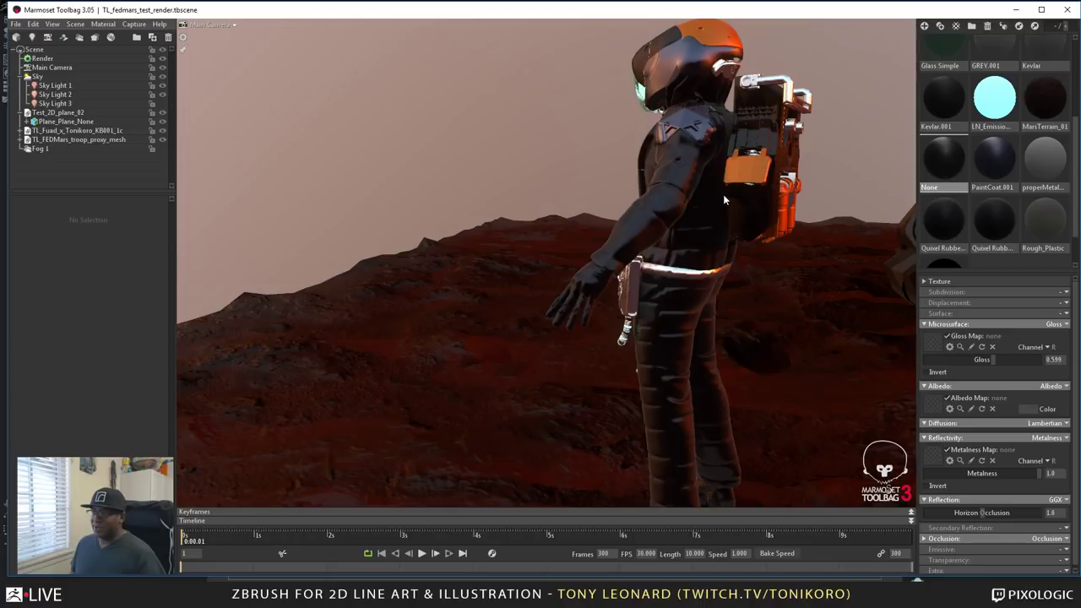
drag(723, 195, 690, 196)
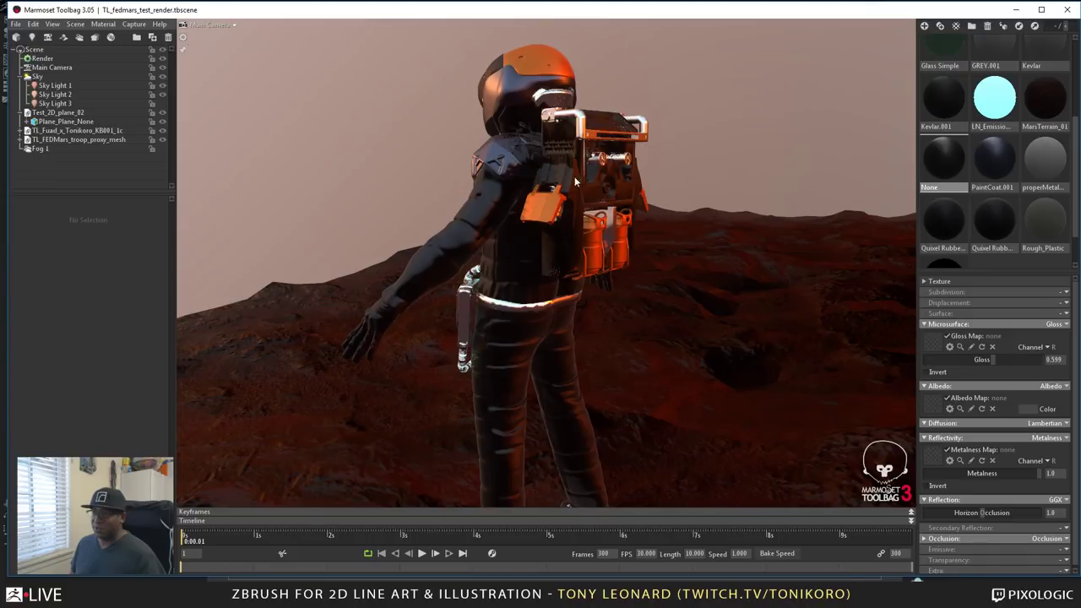
drag(668, 263, 577, 171)
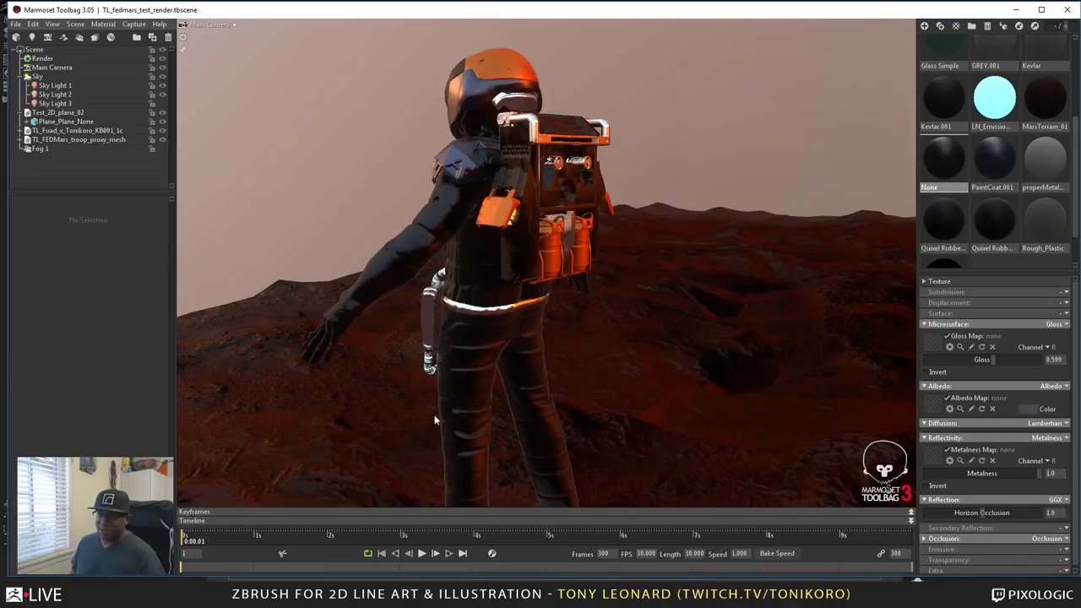
- Examine the orange walking robot's legs, body and head from several angles, with the trooper as scale reference
scroll(641, 395, down, 6)
drag(612, 368, 478, 431)
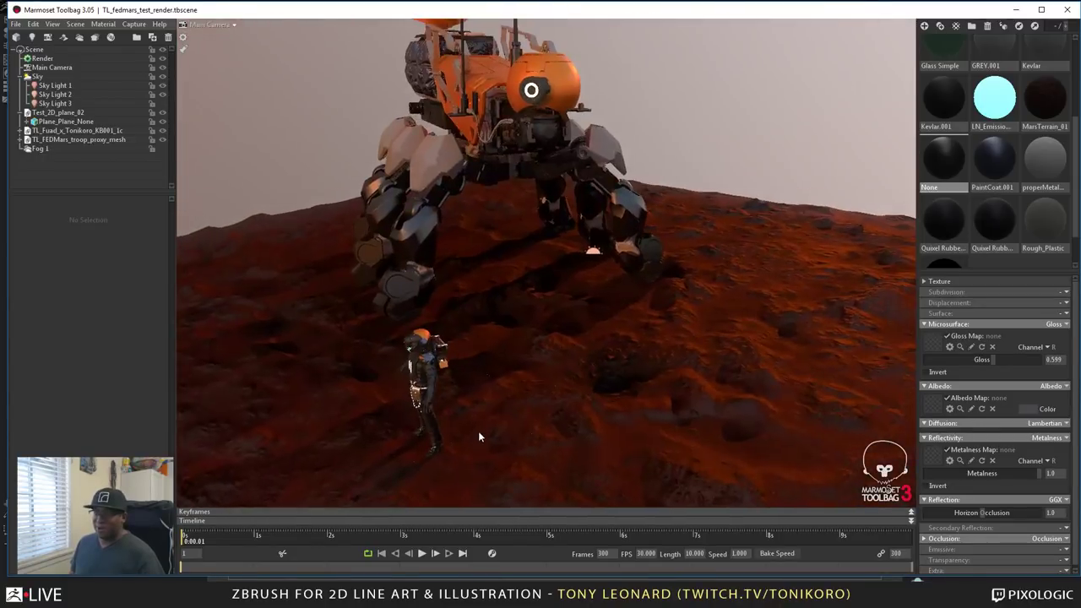
drag(420, 382, 440, 380)
middle_drag(421, 405, 552, 367)
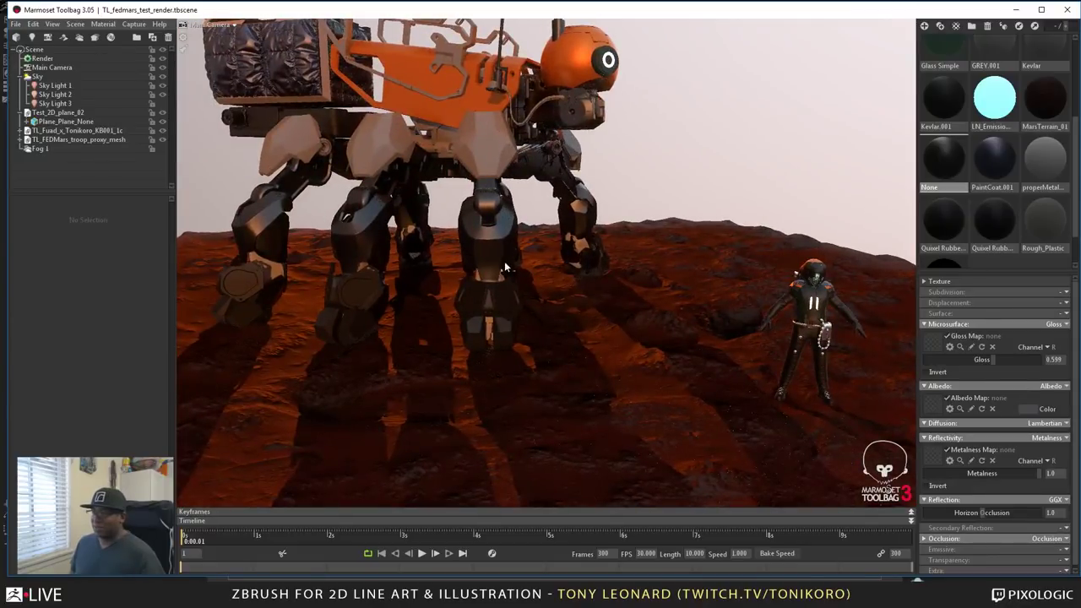
scroll(504, 268, up, 3)
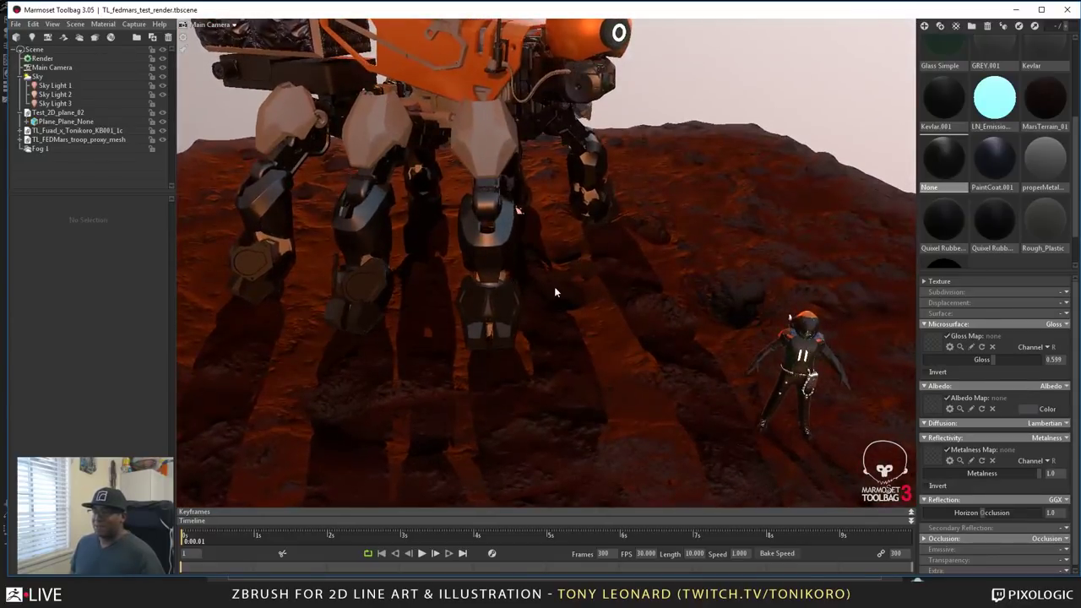
drag(555, 292, 680, 400)
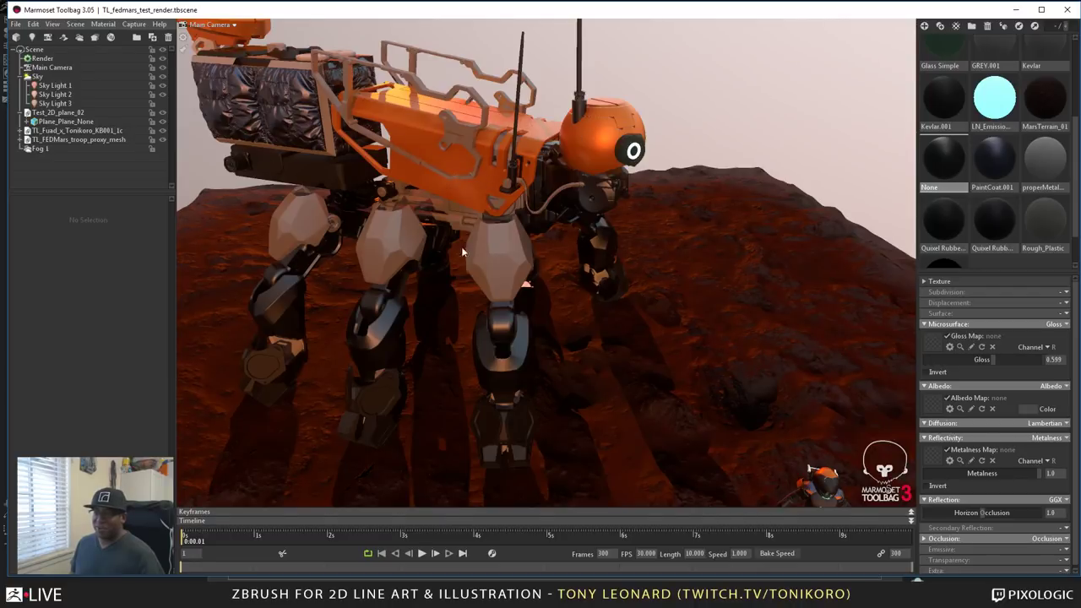
drag(547, 341, 546, 259)
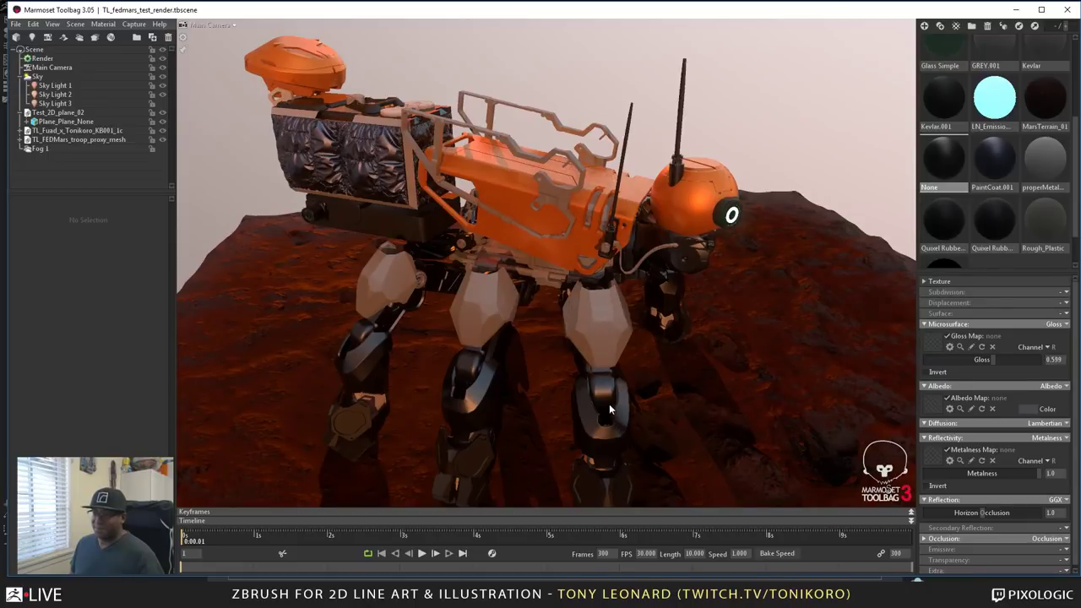
scroll(612, 409, down, 2)
middle_drag(588, 423, 580, 396)
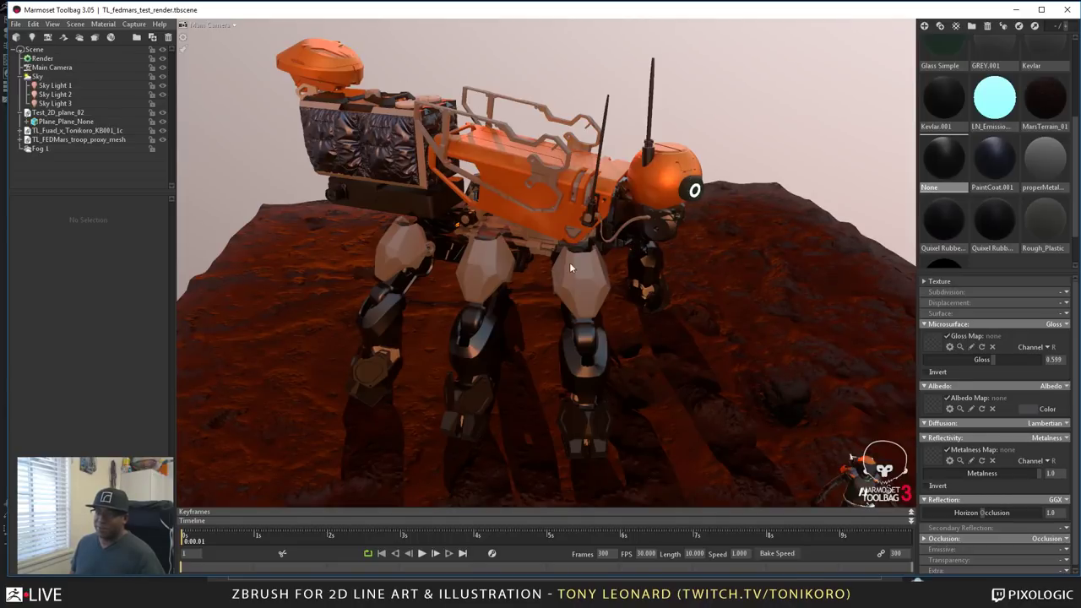
drag(519, 270, 471, 269)
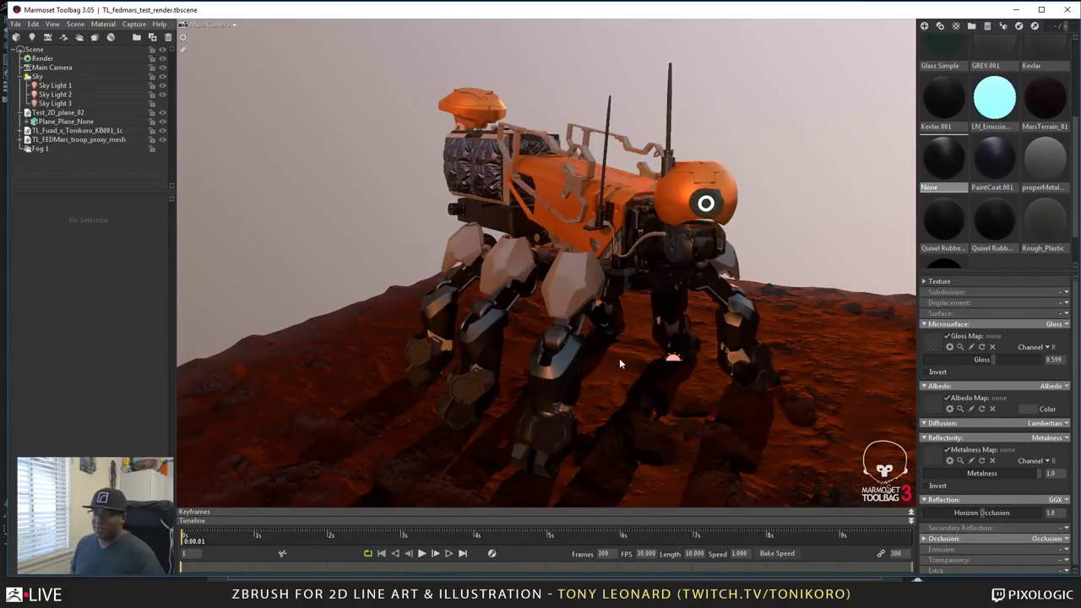
drag(619, 359, 596, 370)
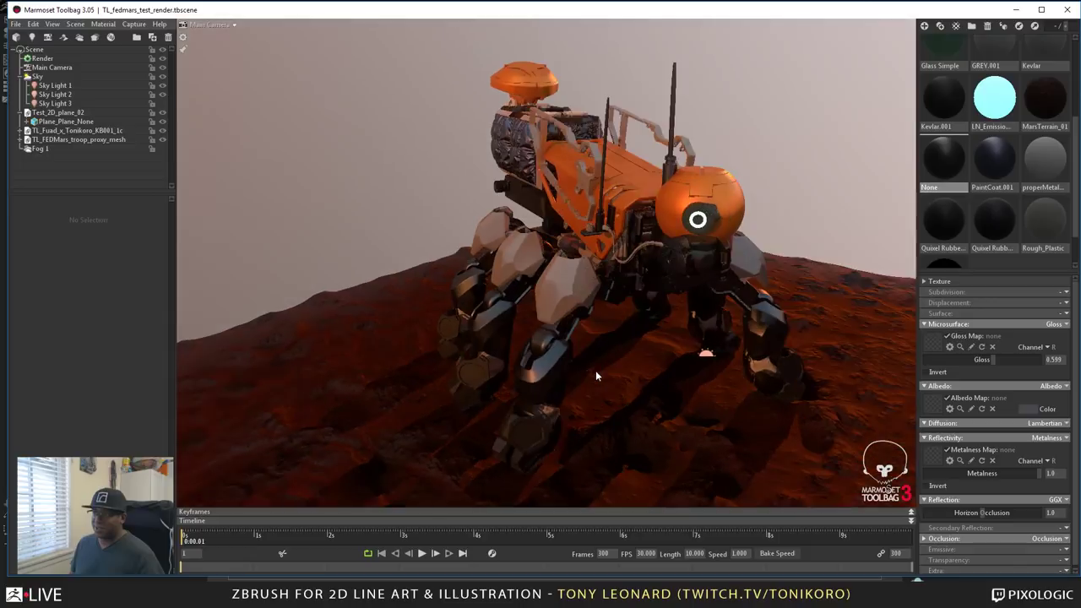
- Select the robot's orange body mesh Group19152, pick its cpteST.001 submesh and show the cpteST.001 material's settings
click(635, 181)
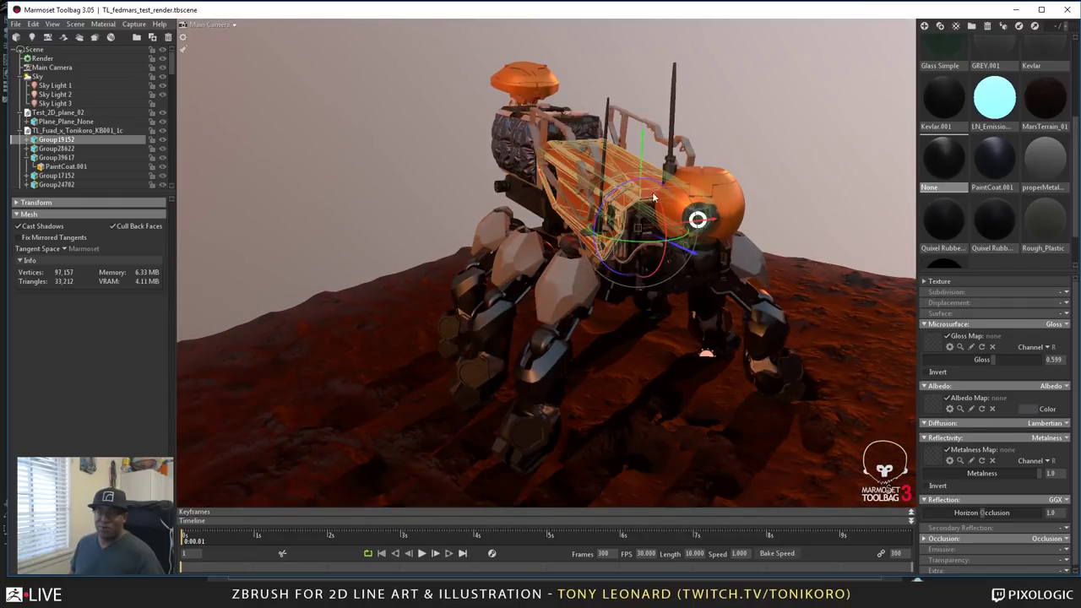
click(27, 140)
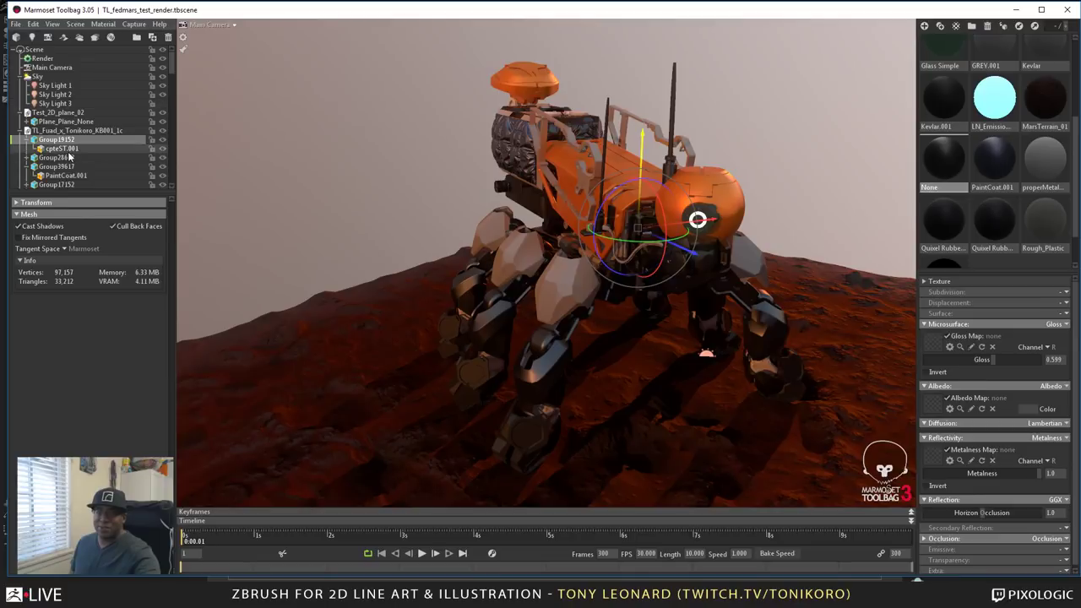
click(68, 150)
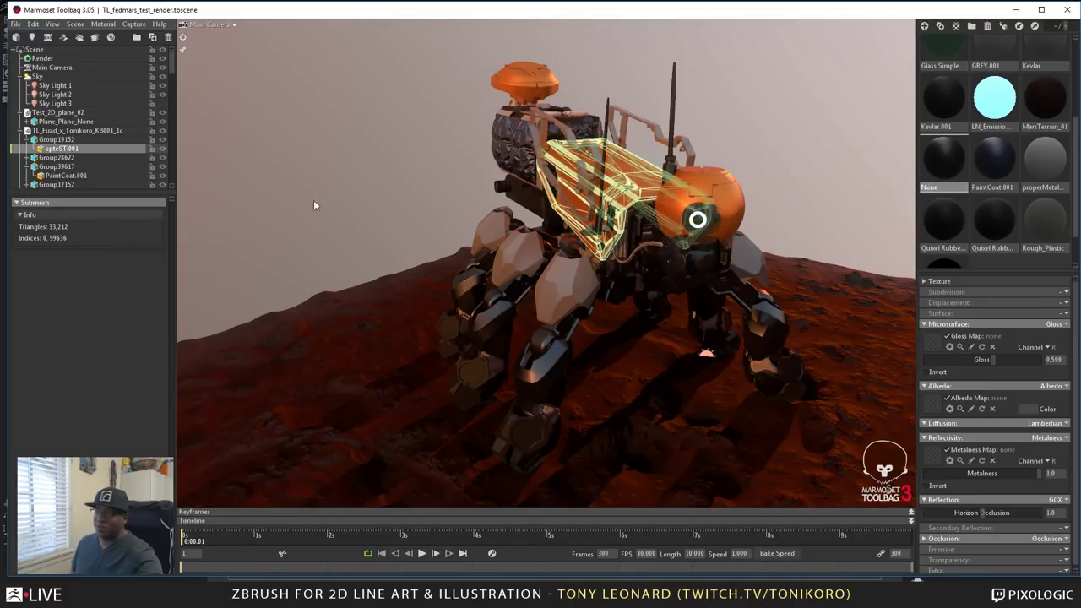
scroll(1046, 197, up, 1)
scroll(1048, 198, up, 1)
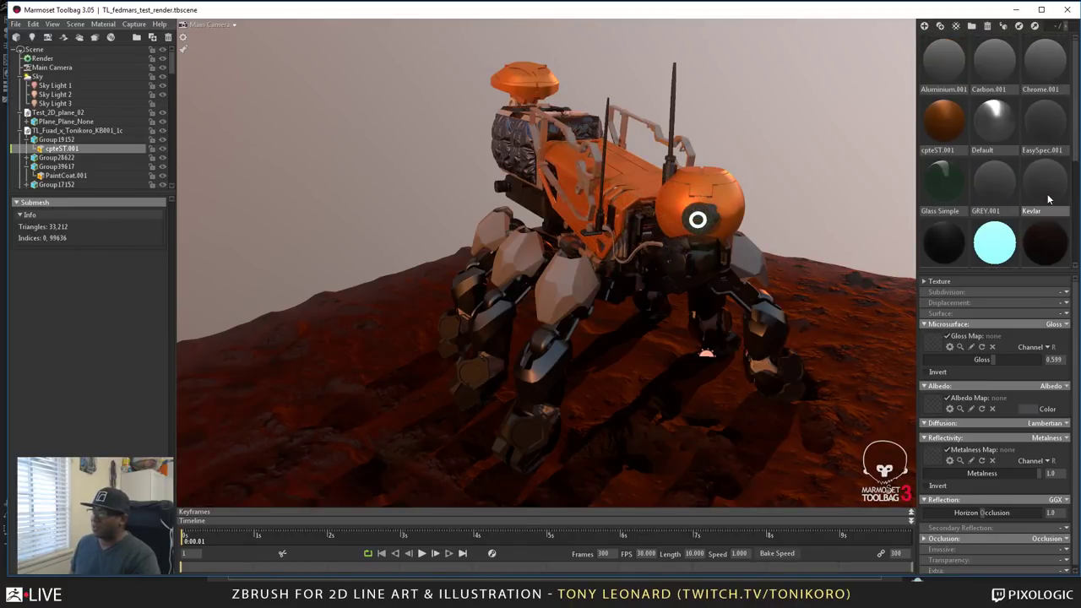
click(947, 116)
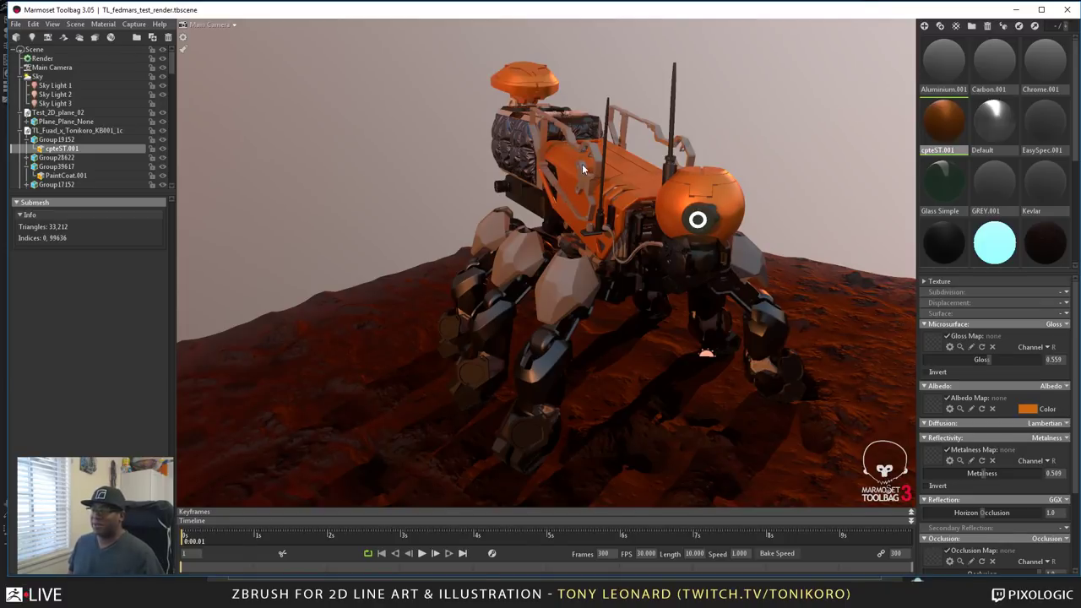
- Compare the robot with the trooper on the Mars terrain from the side, front and above
drag(483, 290, 578, 309)
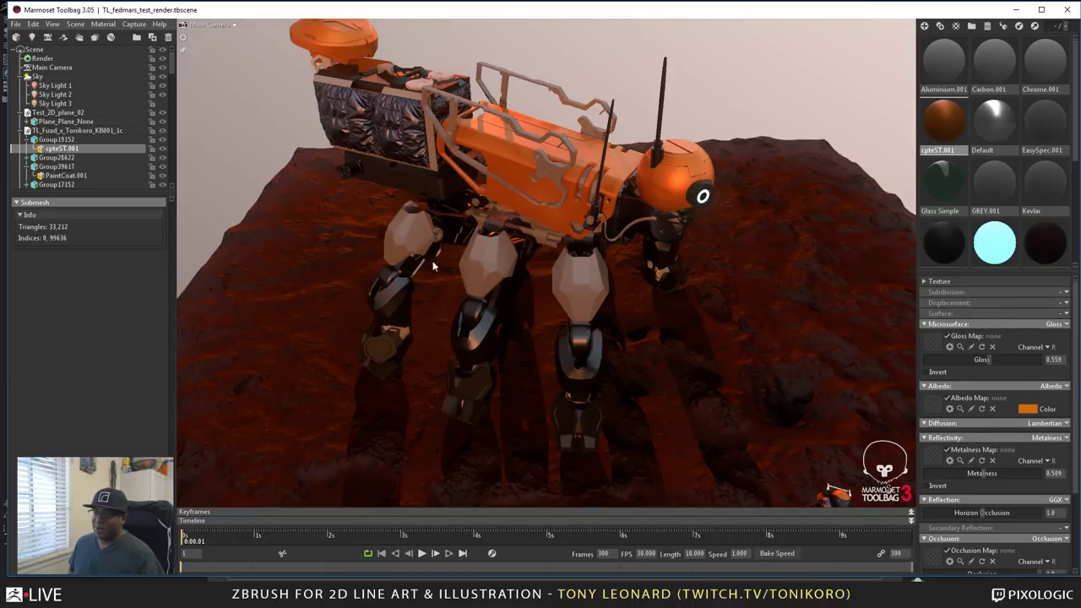
drag(432, 262, 428, 254)
middle_drag(547, 312, 541, 293)
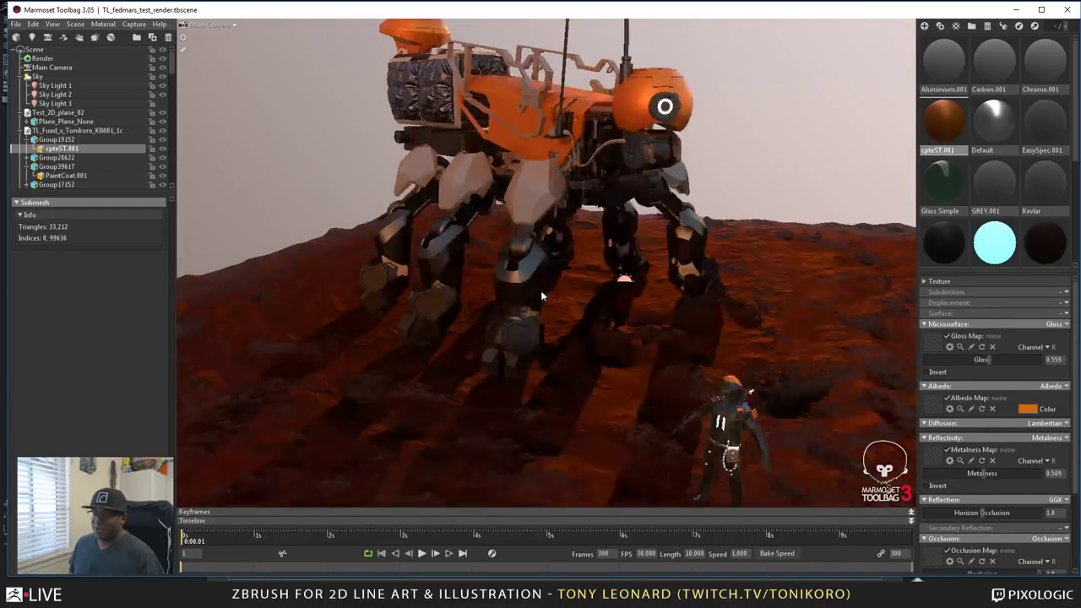
drag(589, 256, 582, 250)
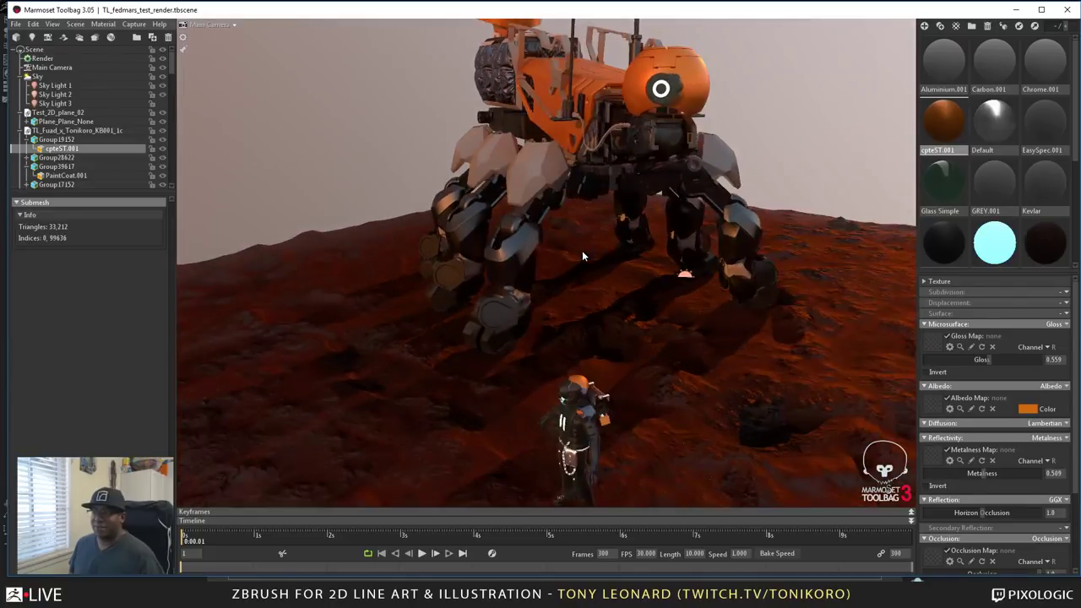
middle_drag(570, 101, 568, 141)
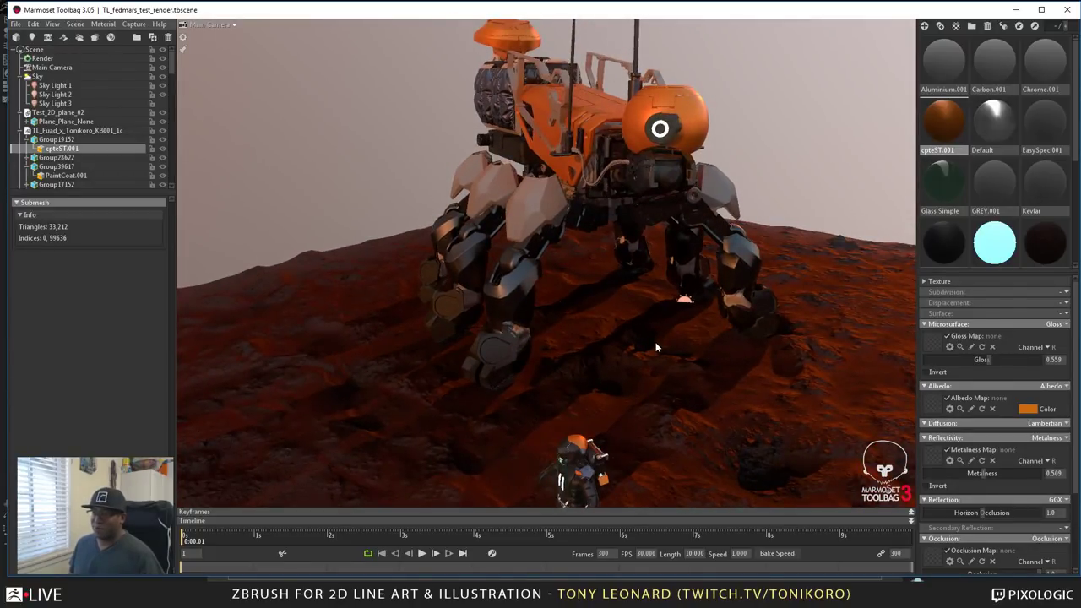
scroll(656, 346, up, 2)
scroll(563, 350, up, 2)
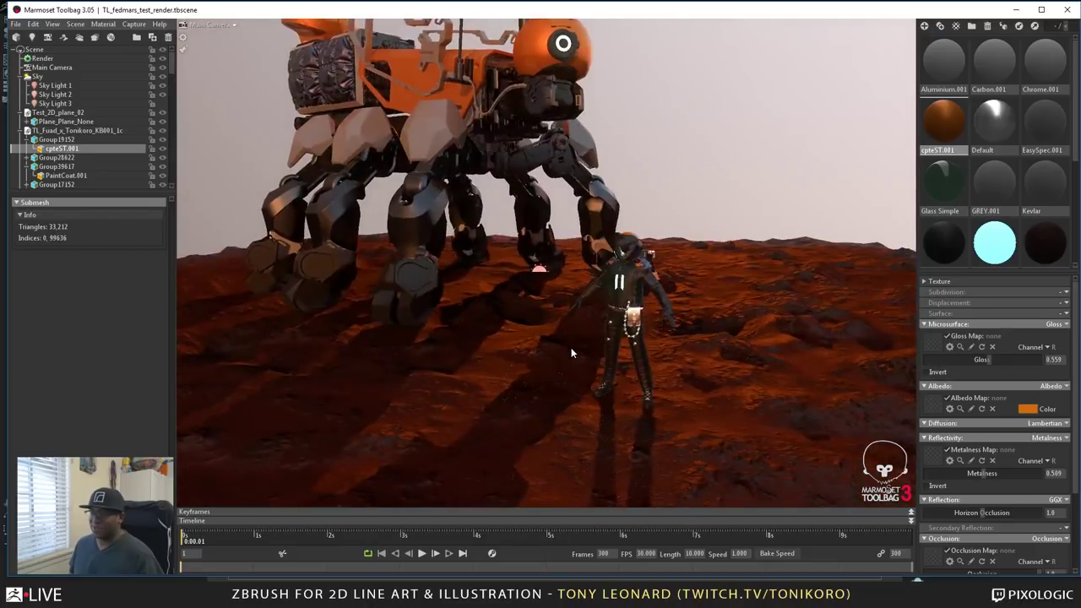
drag(571, 347, 583, 356)
drag(483, 330, 574, 352)
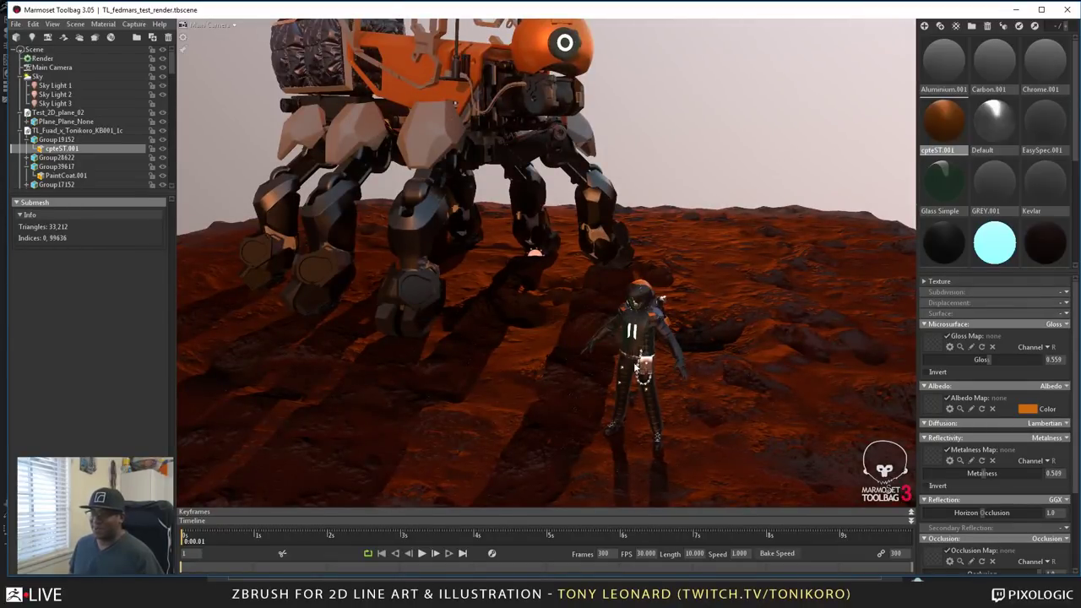
drag(733, 423, 512, 179)
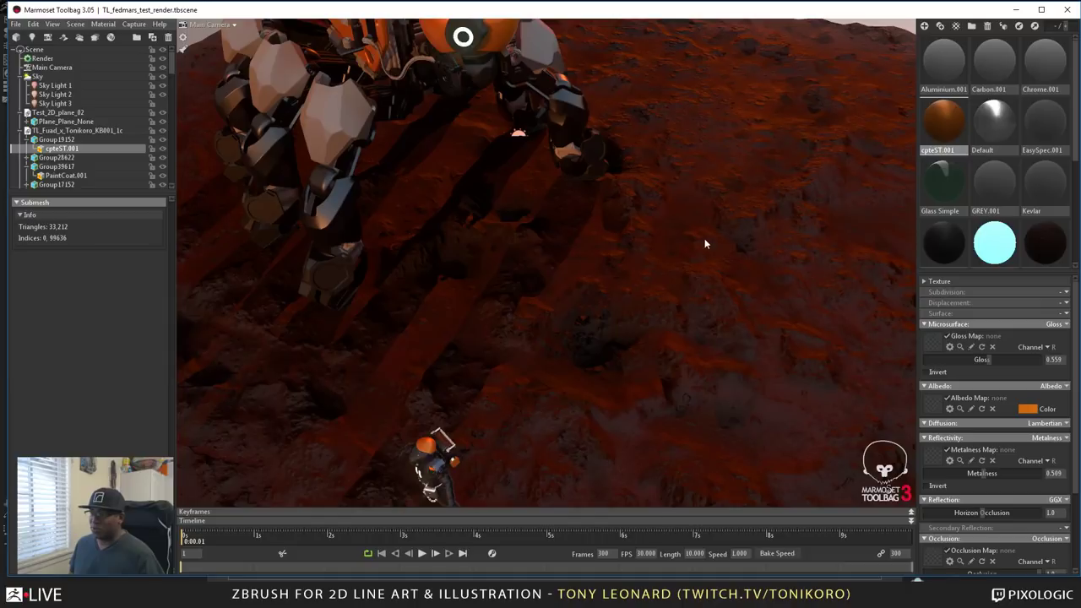
- Look over the whole Mars terrain with the robot and trooper from ground level, a wide distance and an elevated angle
drag(775, 395, 724, 367)
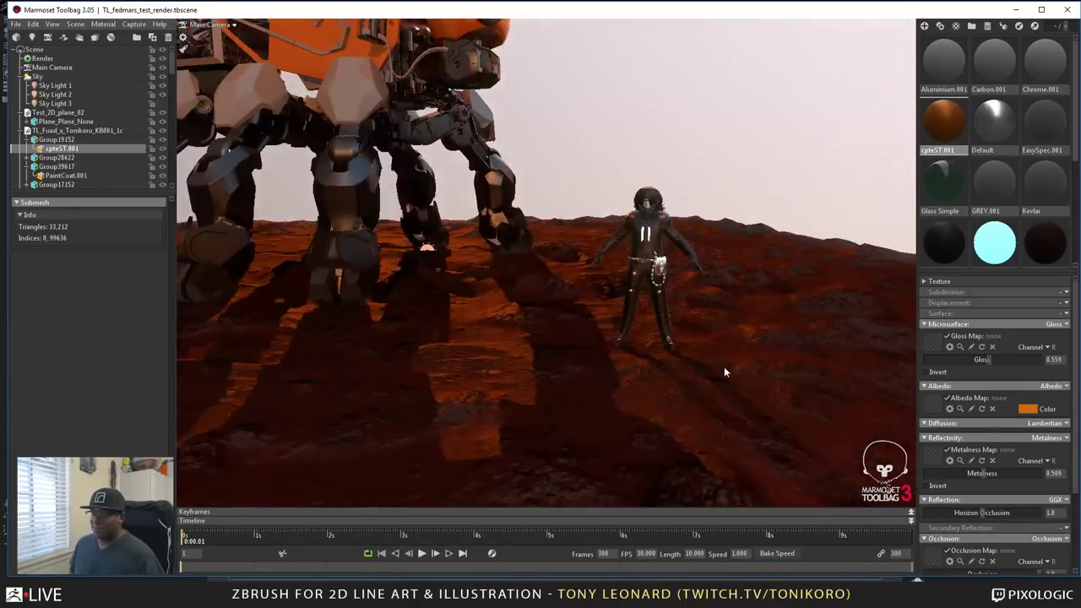
mouse_move(591, 395)
mouse_down()
mouse_move(560, 363)
mouse_move(581, 429)
mouse_move(602, 396)
mouse_move(494, 403)
mouse_move(560, 392)
mouse_move(455, 387)
mouse_move(606, 393)
mouse_up()
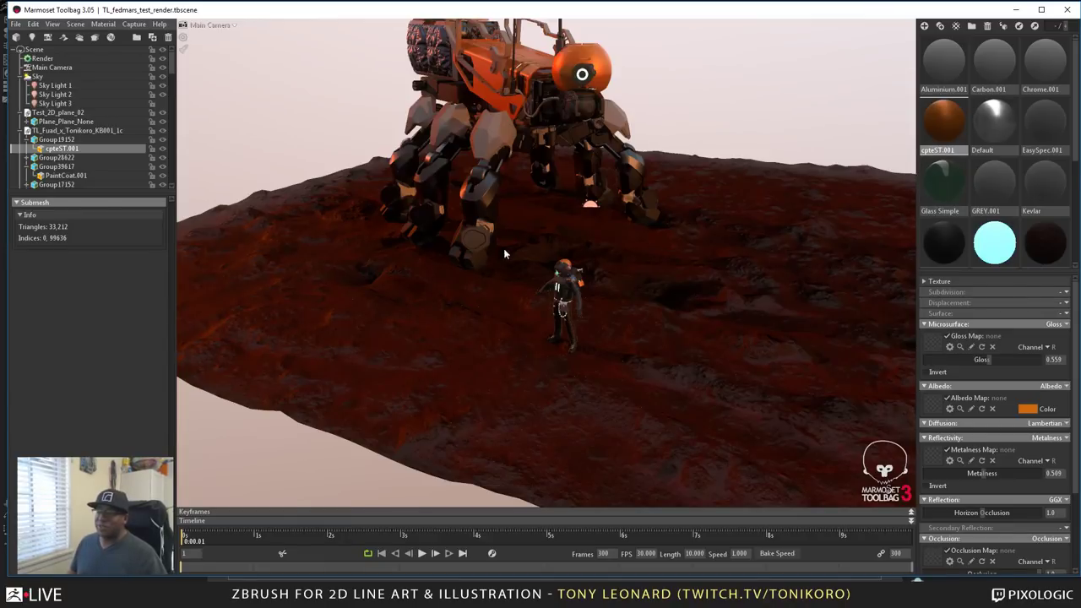
drag(342, 335, 426, 323)
drag(528, 346, 486, 340)
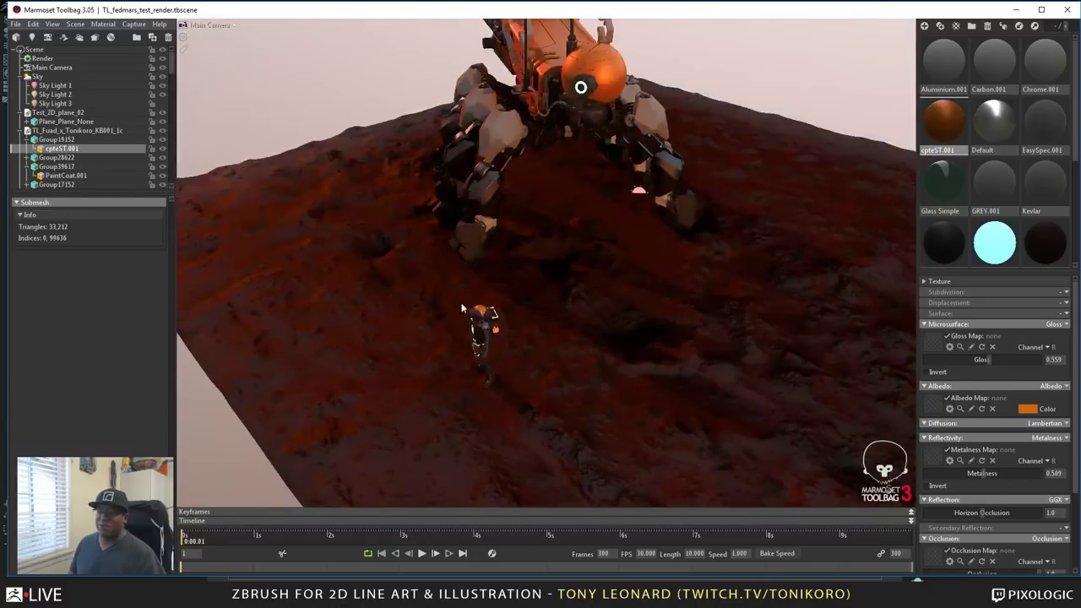
- Select the terrain plane, show the MarsTerrain_01 material's settings and set its displacement scale to 0.091
click(398, 348)
drag(398, 348, 428, 357)
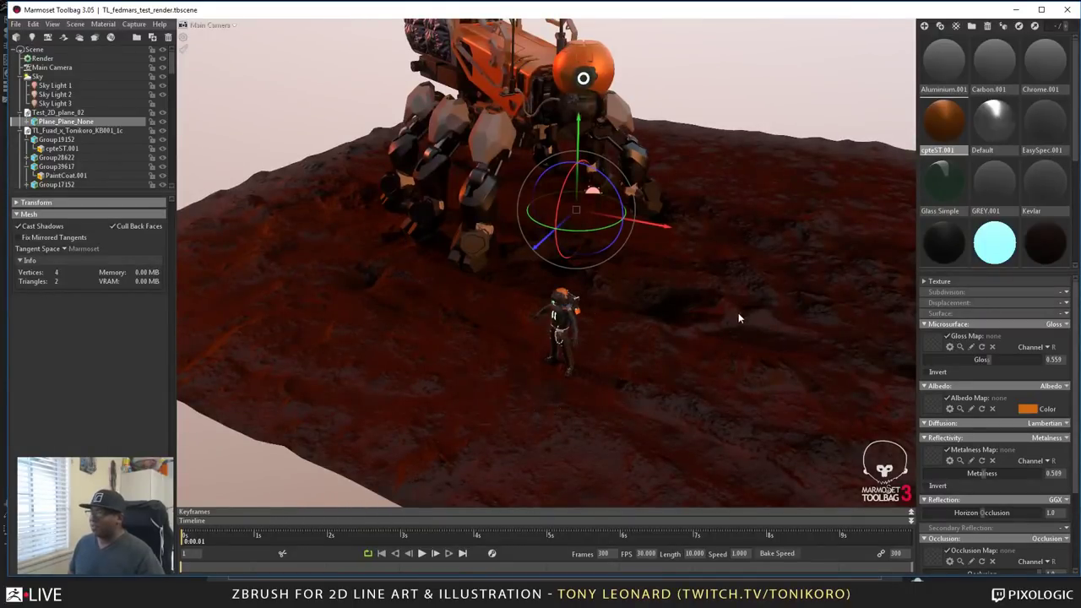
scroll(1026, 190, down, 2)
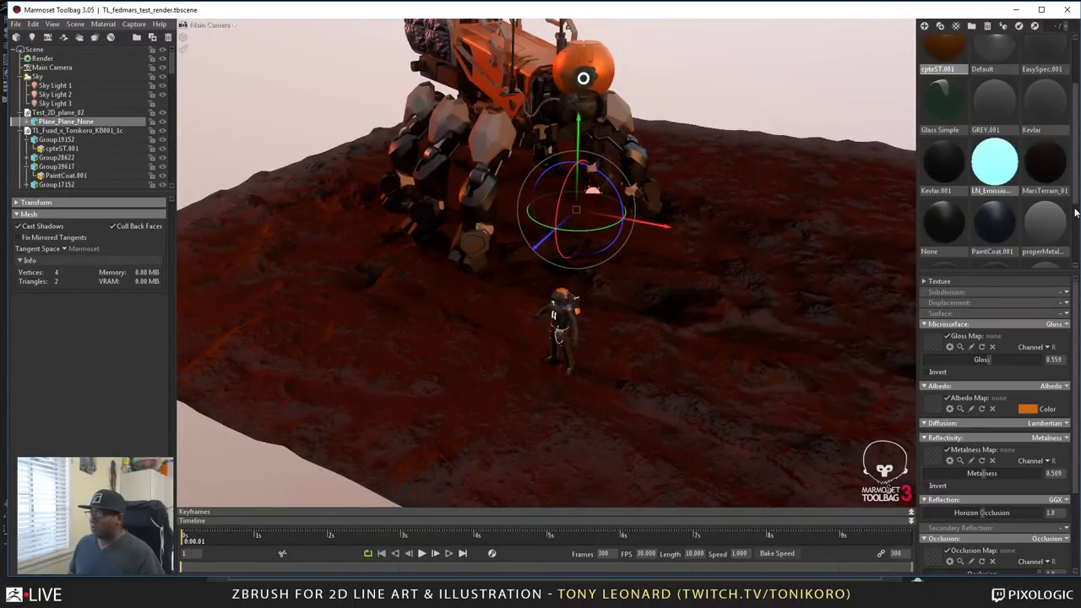
click(1050, 168)
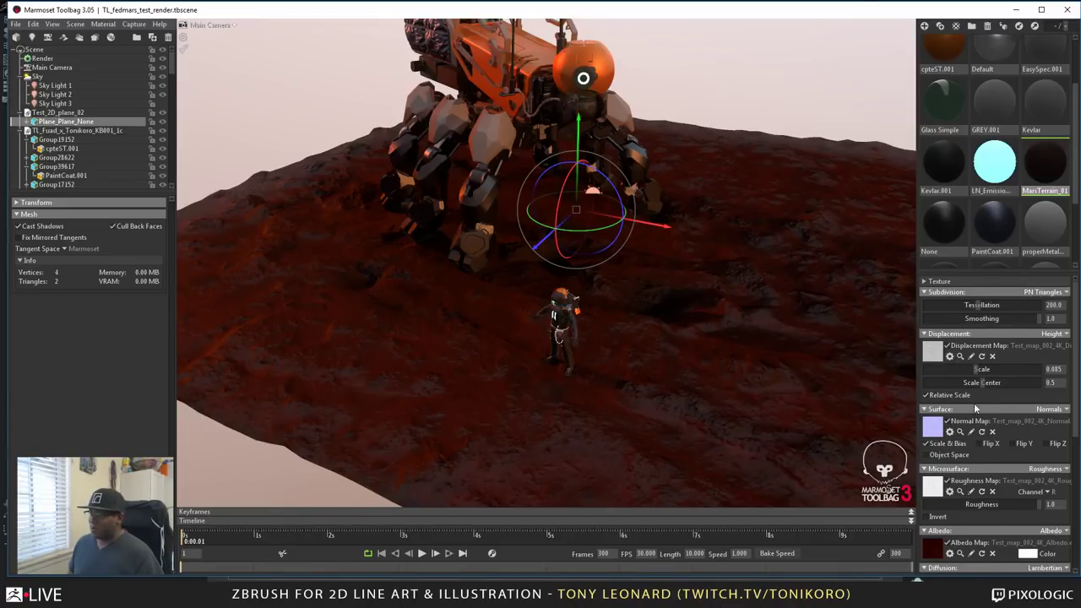
drag(978, 369, 976, 369)
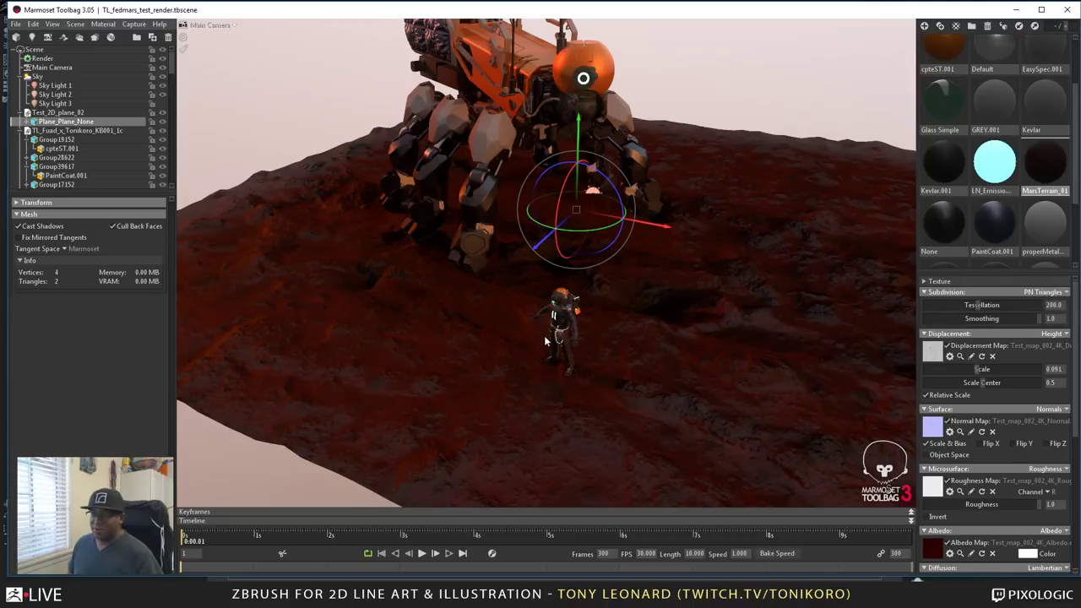
key(ctrl+w)
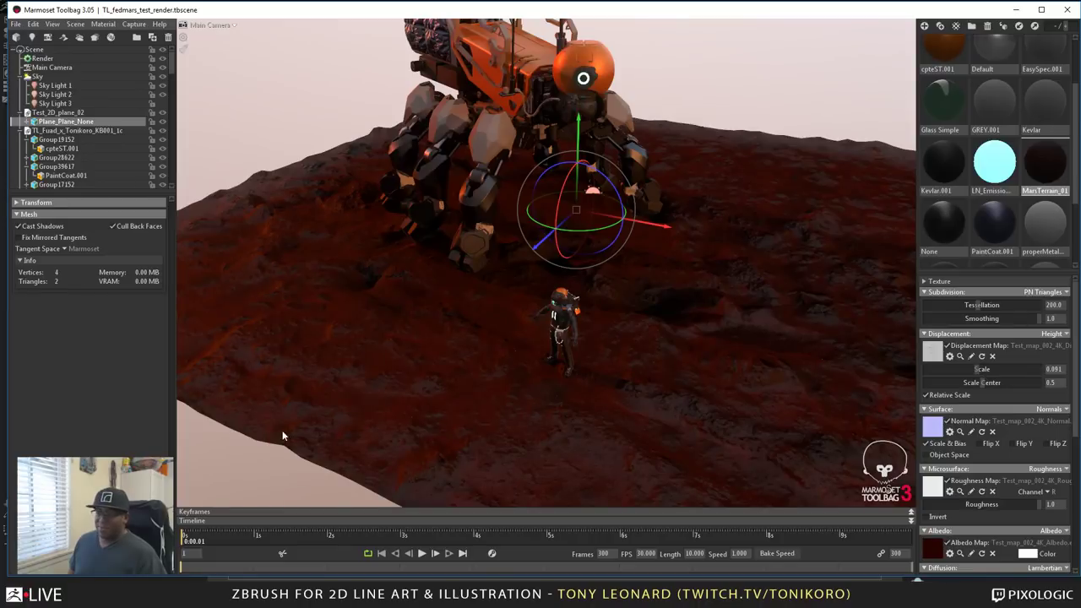
drag(394, 426, 404, 350)
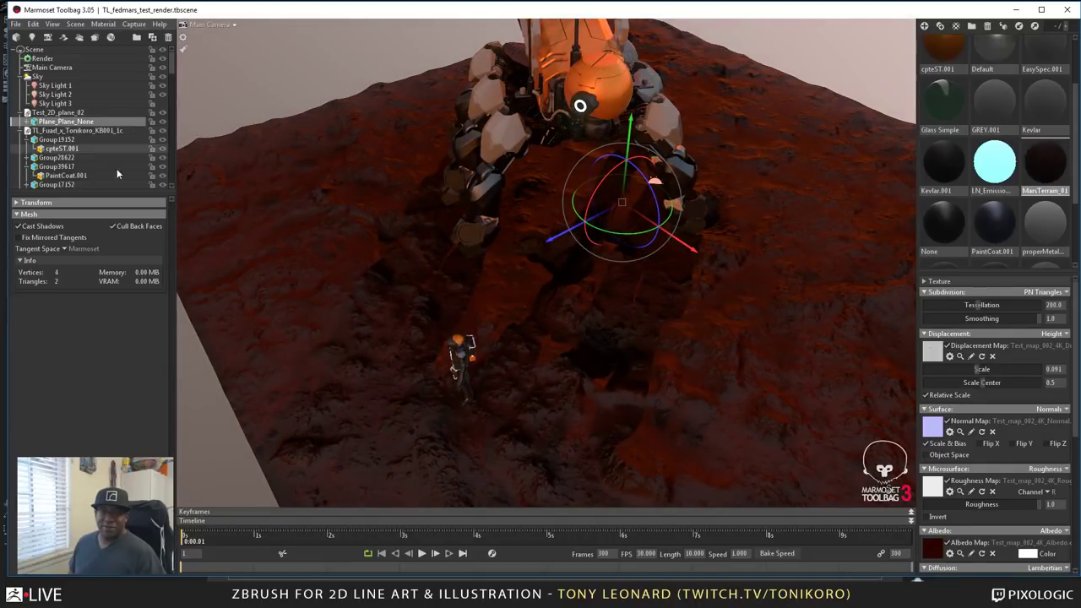
- Collapse the robot's mesh group in the scene hierarchy, select Fog 1 and make the fog visible
mouse_move(173, 68)
mouse_down()
mouse_move(175, 100)
mouse_move(180, 64)
mouse_up()
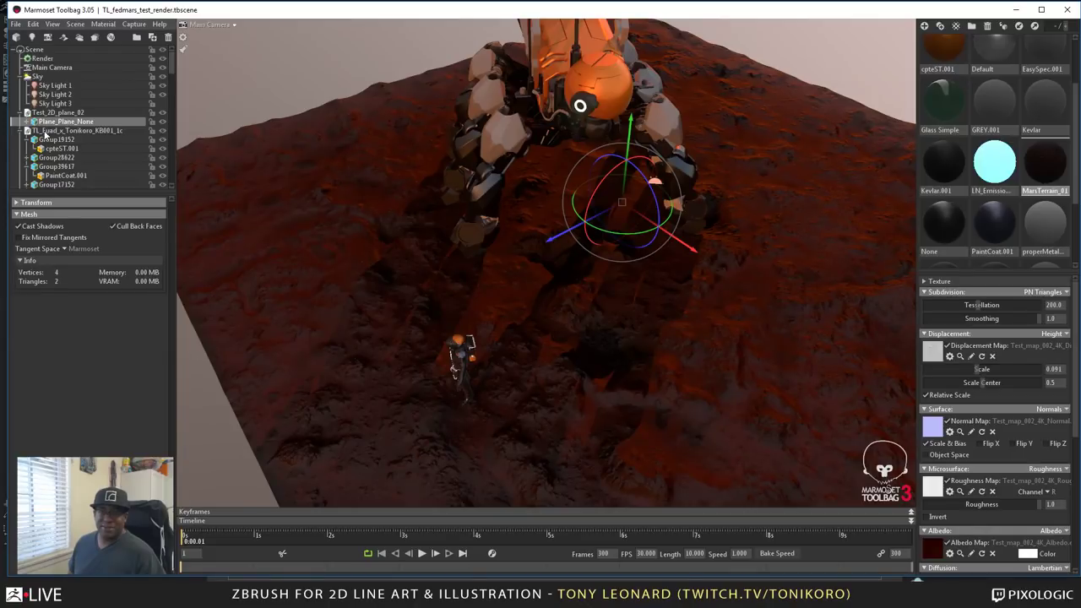
click(25, 132)
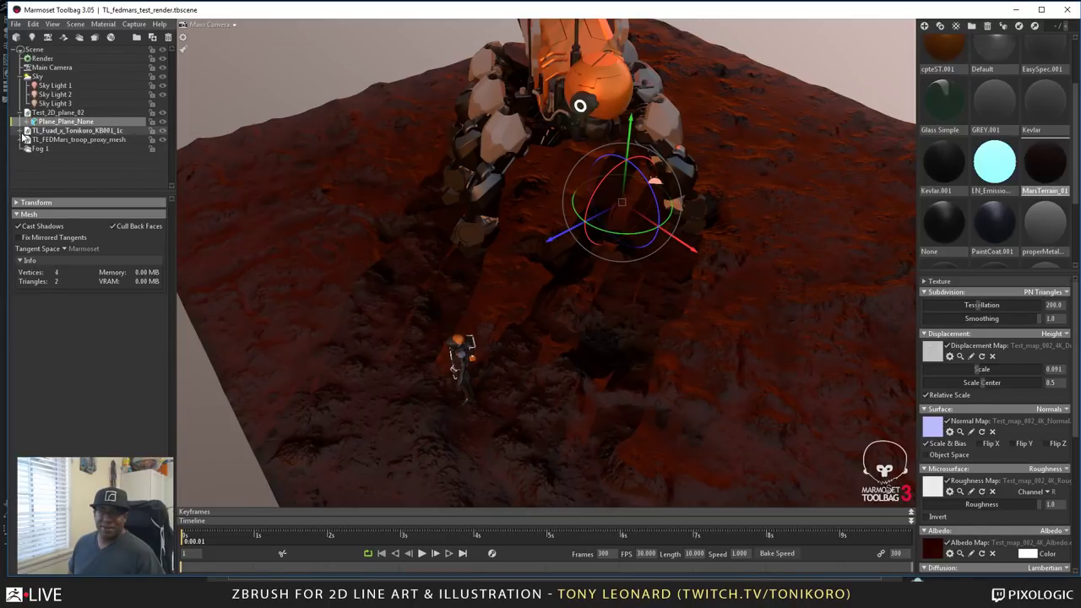
click(161, 150)
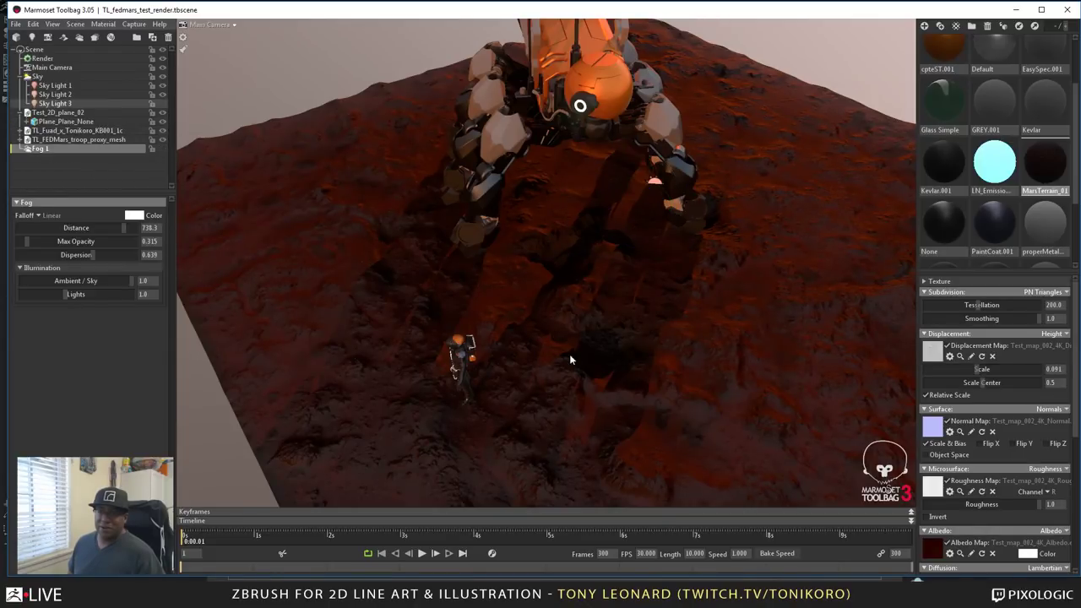
click(163, 151)
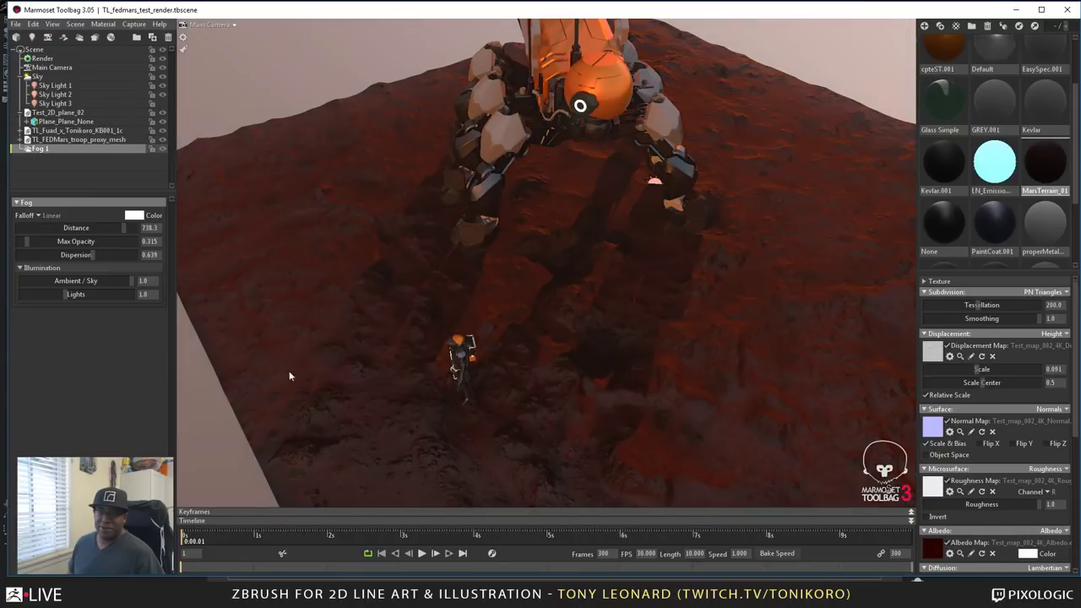
- Examine the robot and trooper in the fog from low and side angles, and look through the remaining scene materials
drag(343, 388, 350, 309)
scroll(352, 323, up, 5)
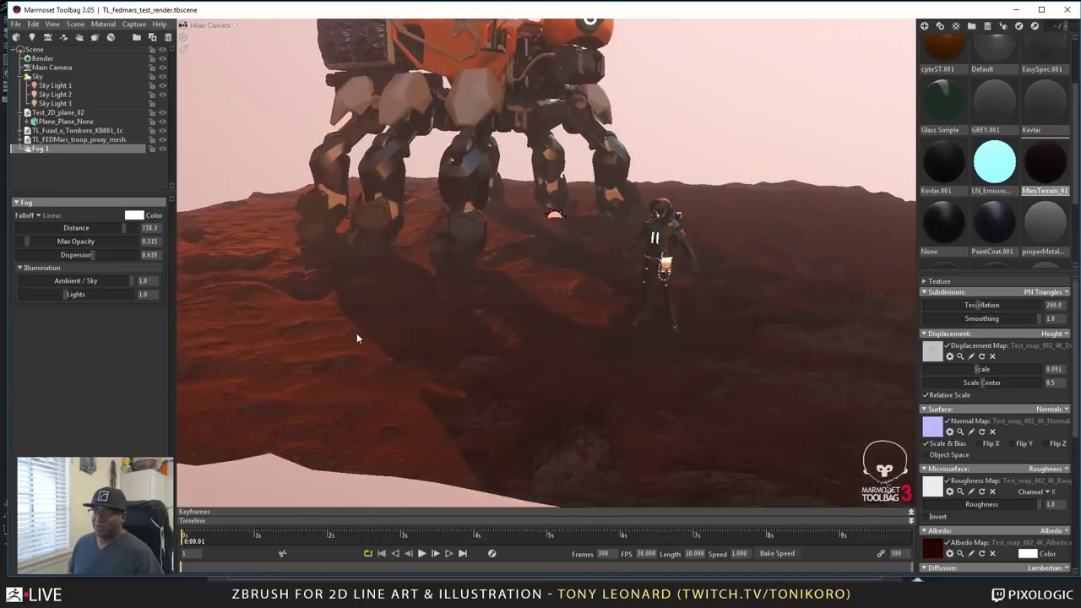
middle_drag(570, 361, 565, 370)
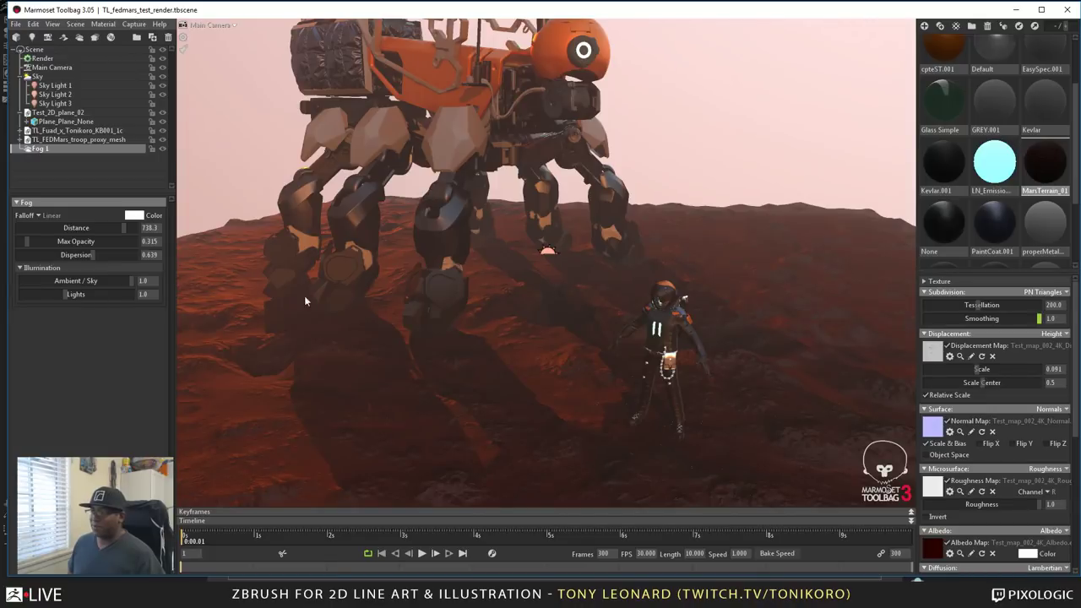
drag(388, 321, 391, 316)
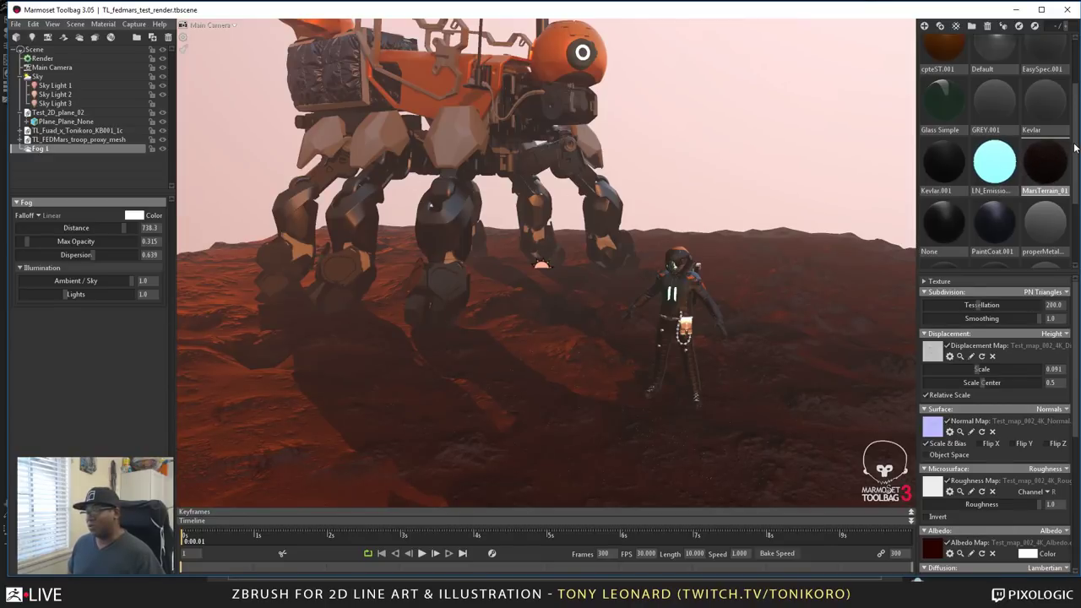
drag(1074, 150, 1075, 228)
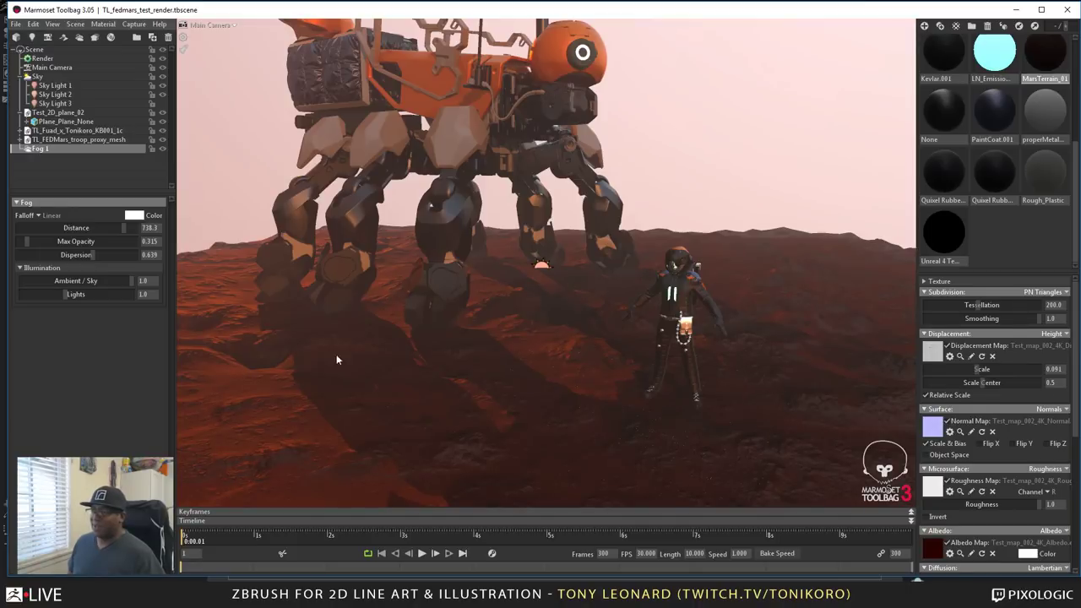
mouse_move(492, 386)
mouse_down()
mouse_move(466, 379)
mouse_move(475, 380)
mouse_up()
middle_drag(490, 204, 535, 254)
scroll(548, 258, up, 2)
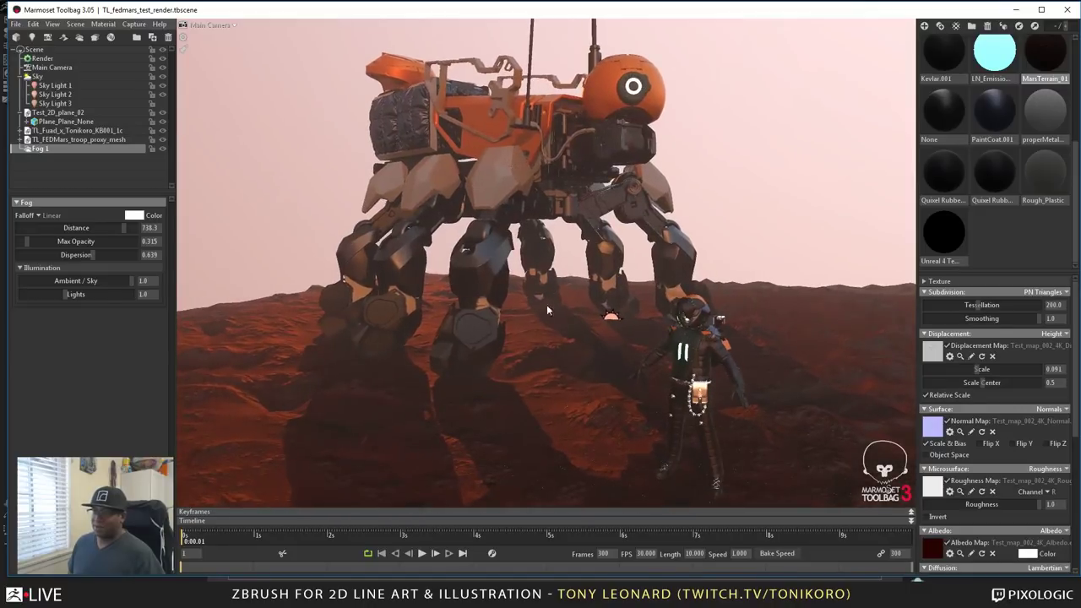
drag(525, 314, 533, 310)
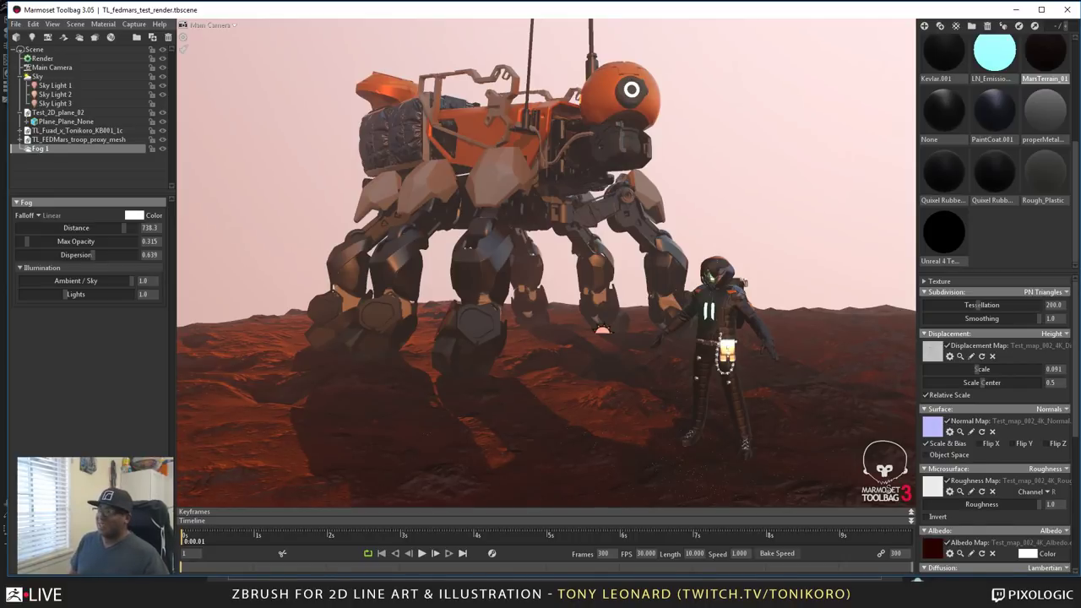
- Switch back to ZBrush and use ZModeler QMesh to extrude the face at the limb's bend outward into a long horizontal block
click(1017, 11)
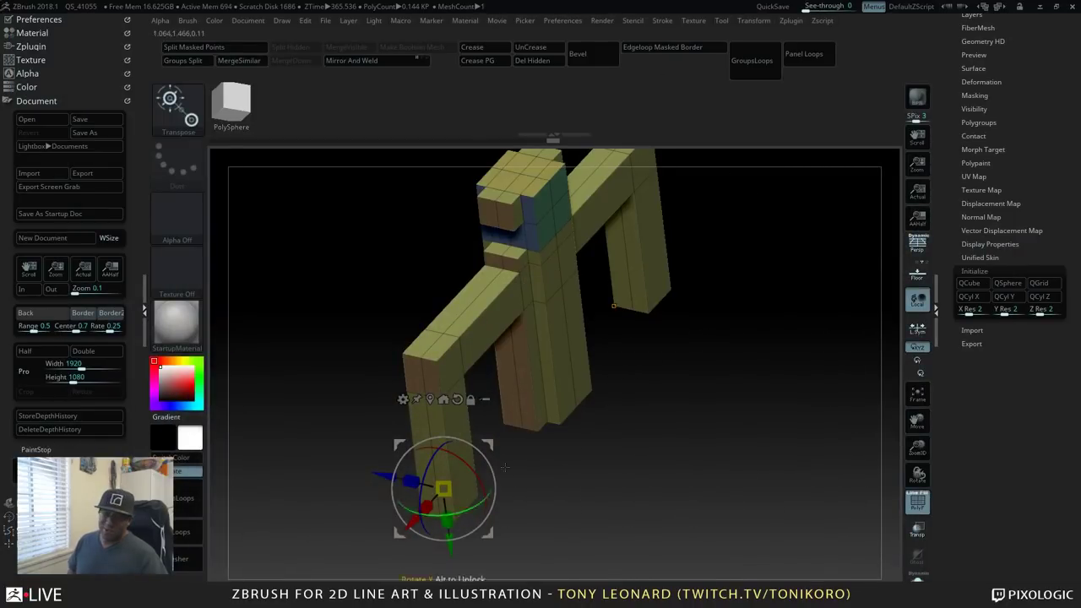
drag(505, 467, 789, 507)
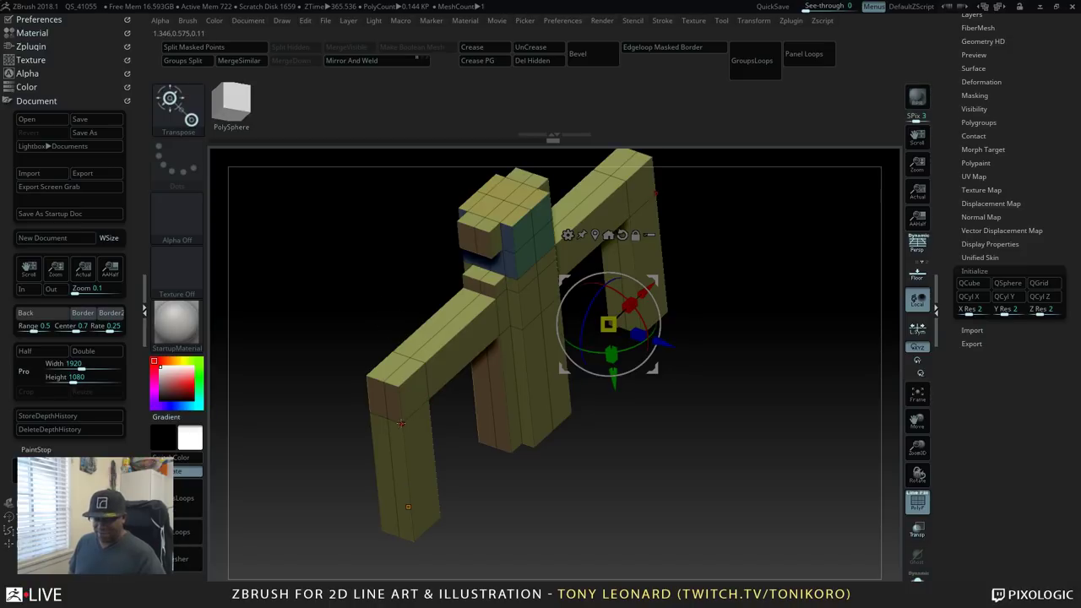
key(b)
key(z)
key(m)
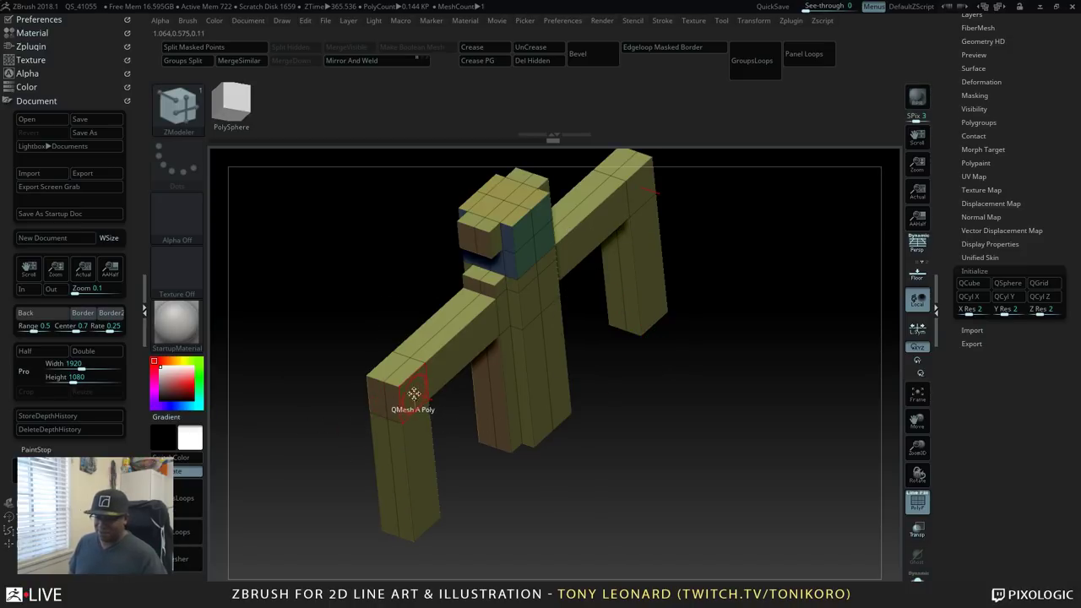
key(space)
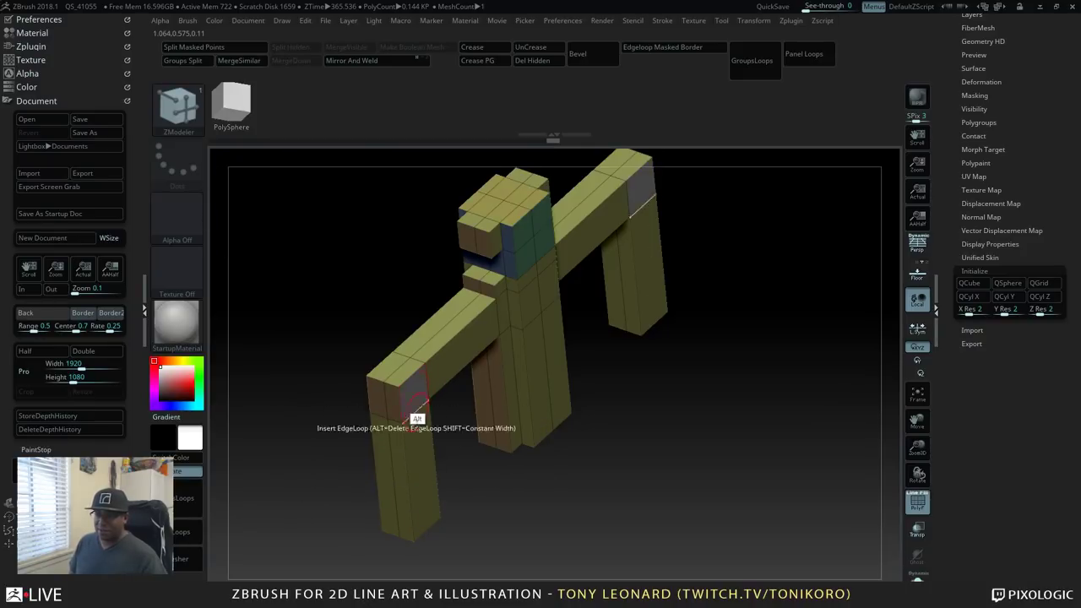
drag(414, 385, 581, 514)
drag(702, 494, 739, 458)
- Insert a single edge loop near the free end of the horizontal block and slide it slightly towards the body
key(space)
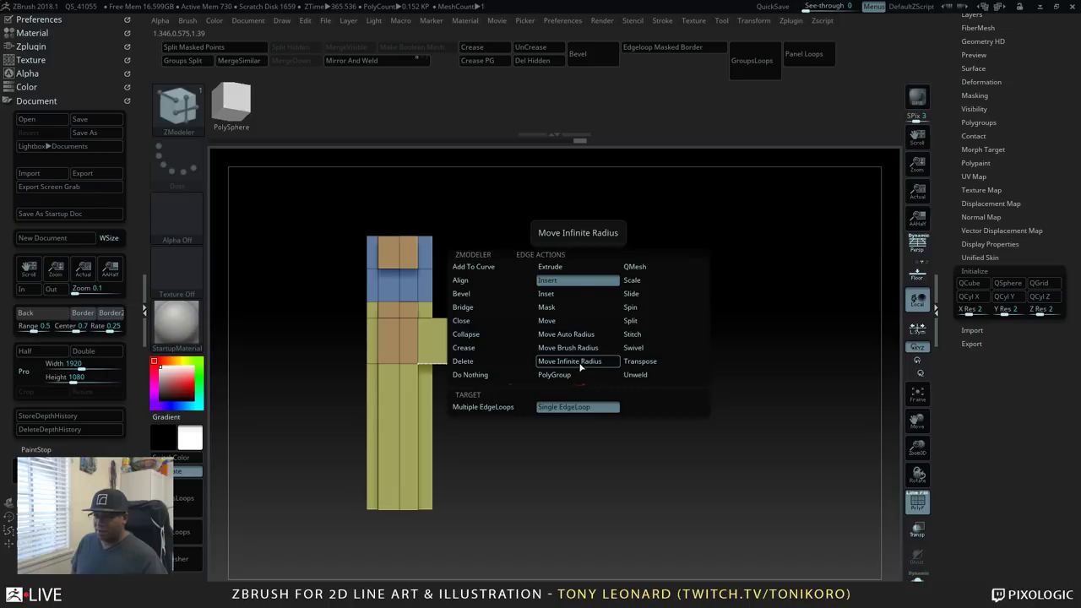
click(577, 285)
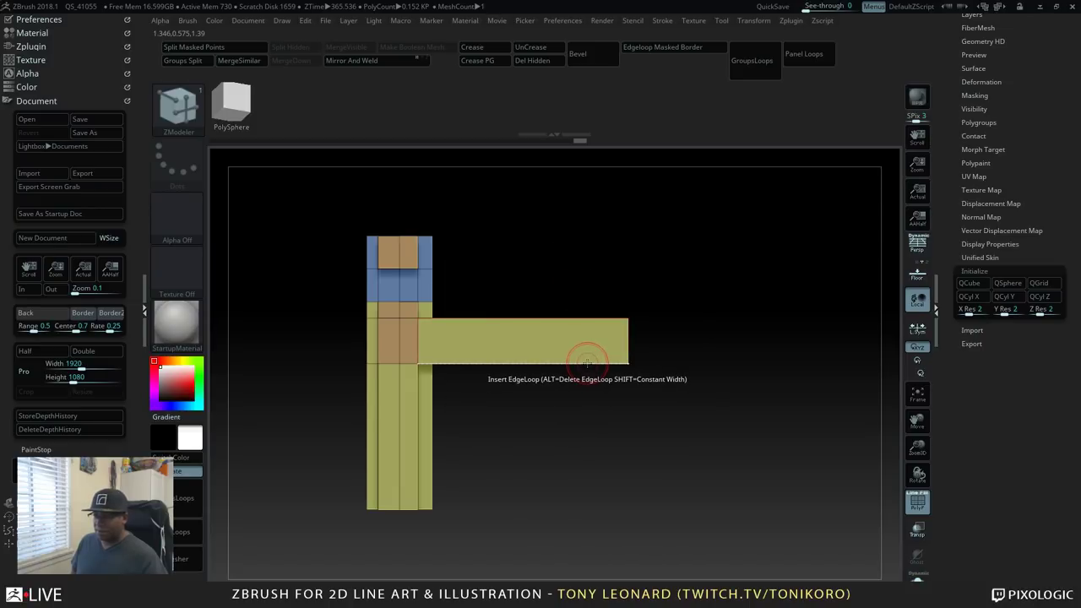
click(583, 342)
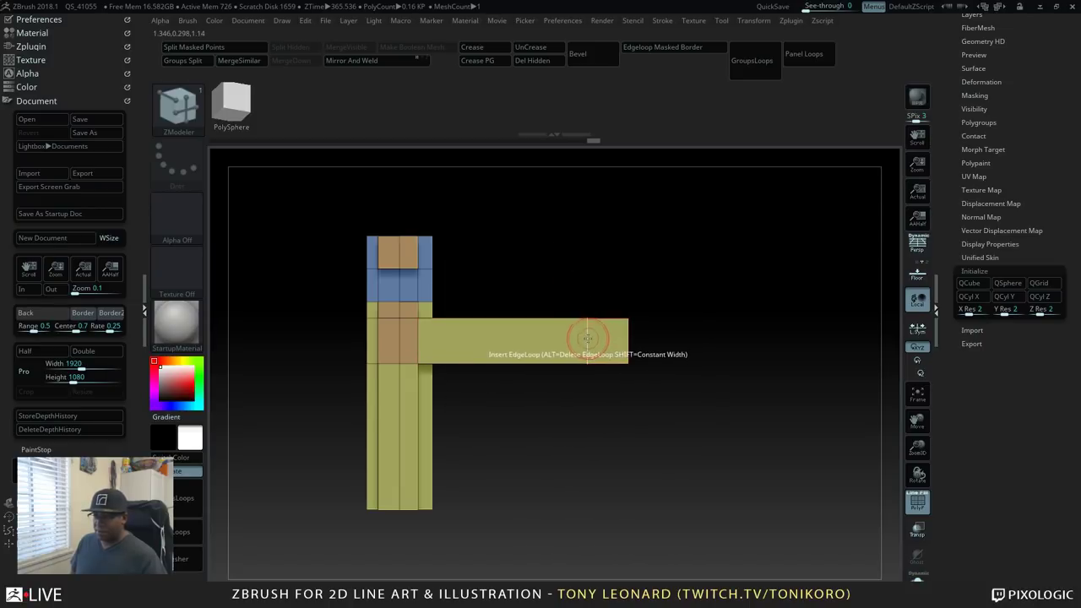
key(space)
click(649, 296)
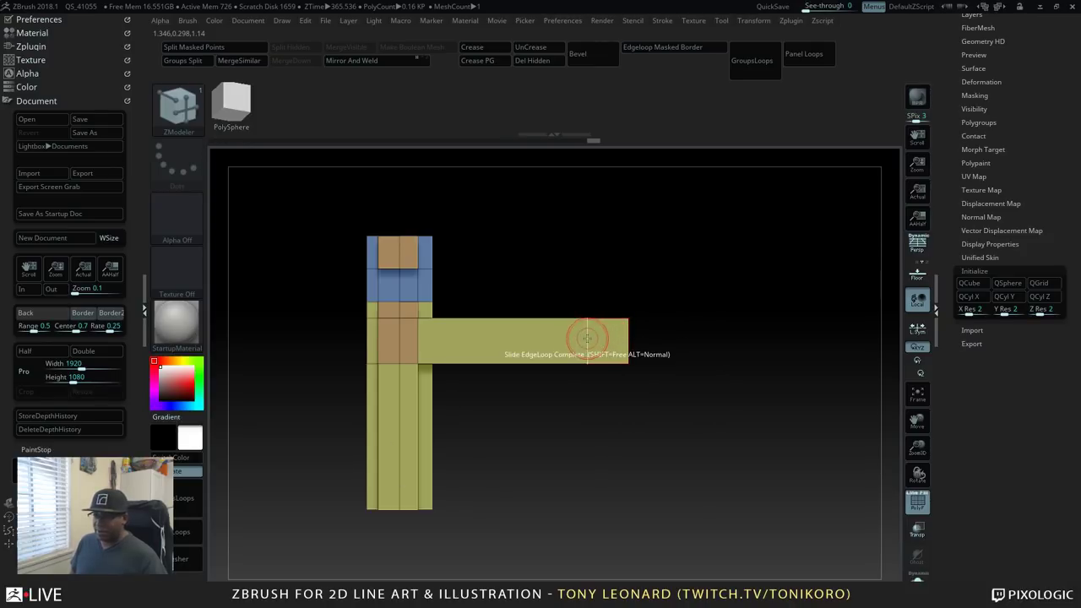
mouse_move(587, 340)
mouse_down()
mouse_move(610, 350)
mouse_move(573, 348)
mouse_up()
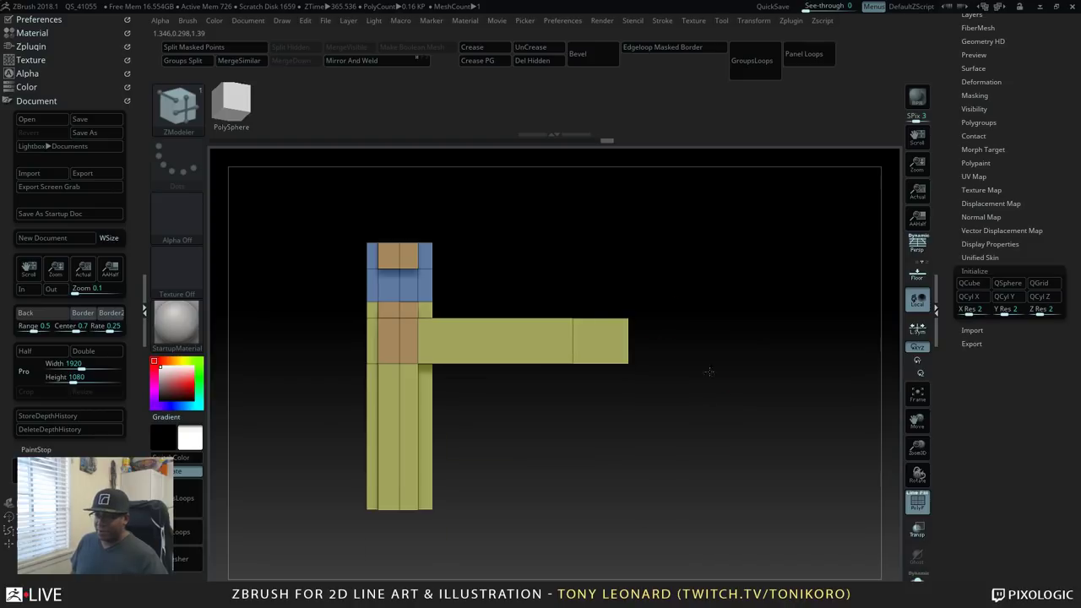
- Extrude the underside face at the horizontal block's free end straight downward with QMesh to start a lower leg
alt+click(596, 355)
drag(705, 349, 708, 371)
drag(599, 358, 626, 473)
drag(757, 363, 772, 465)
alt+drag(718, 491, 797, 433)
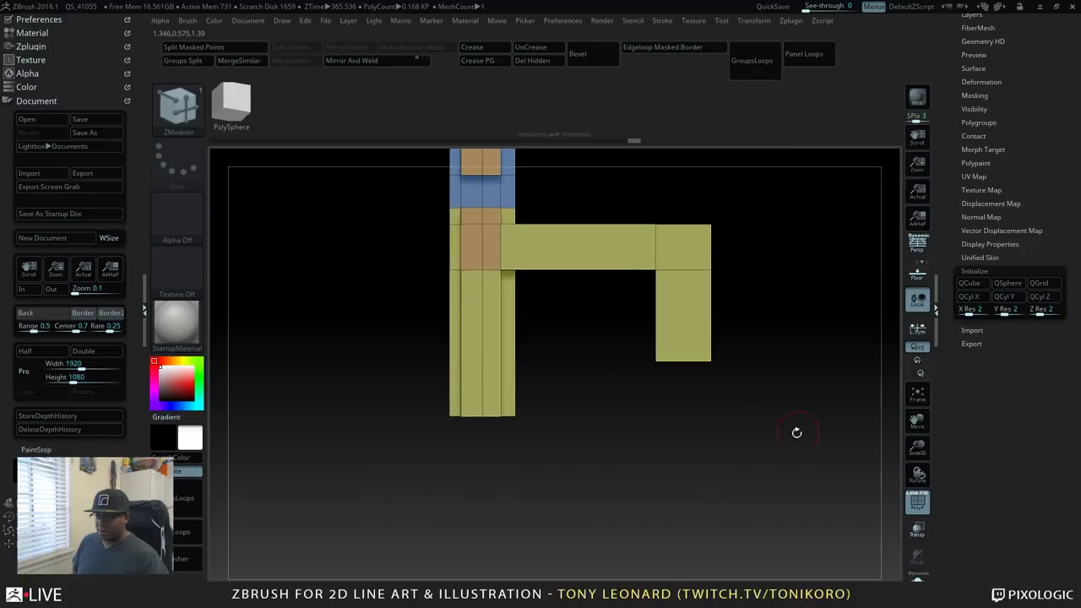
- Show the floor grid and mask off everything except the new lower leg block
click(922, 279)
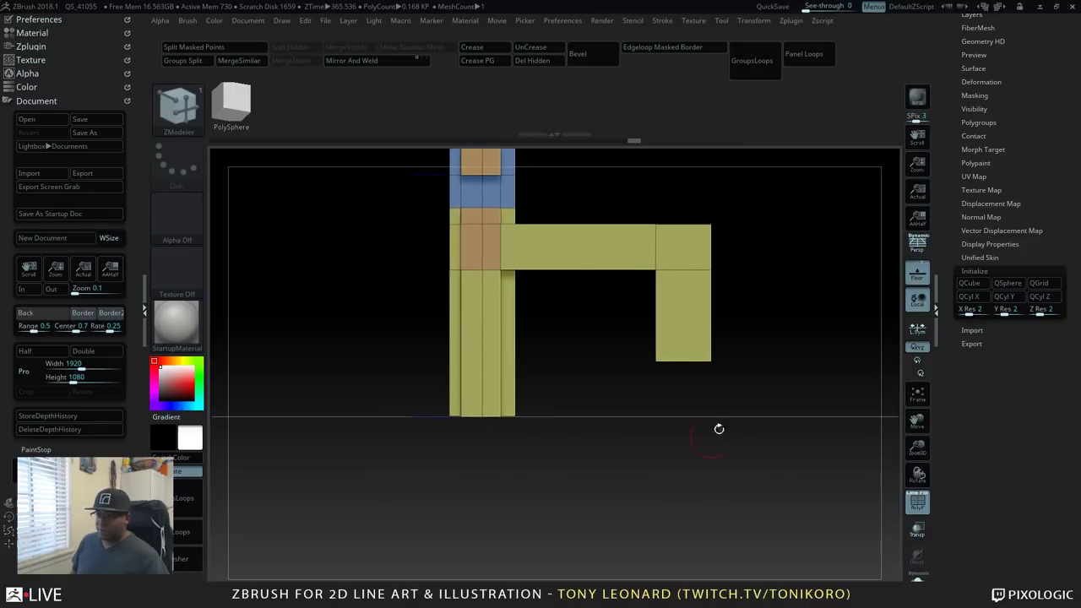
alt+drag(719, 427, 626, 486)
alt+drag(513, 447, 570, 445)
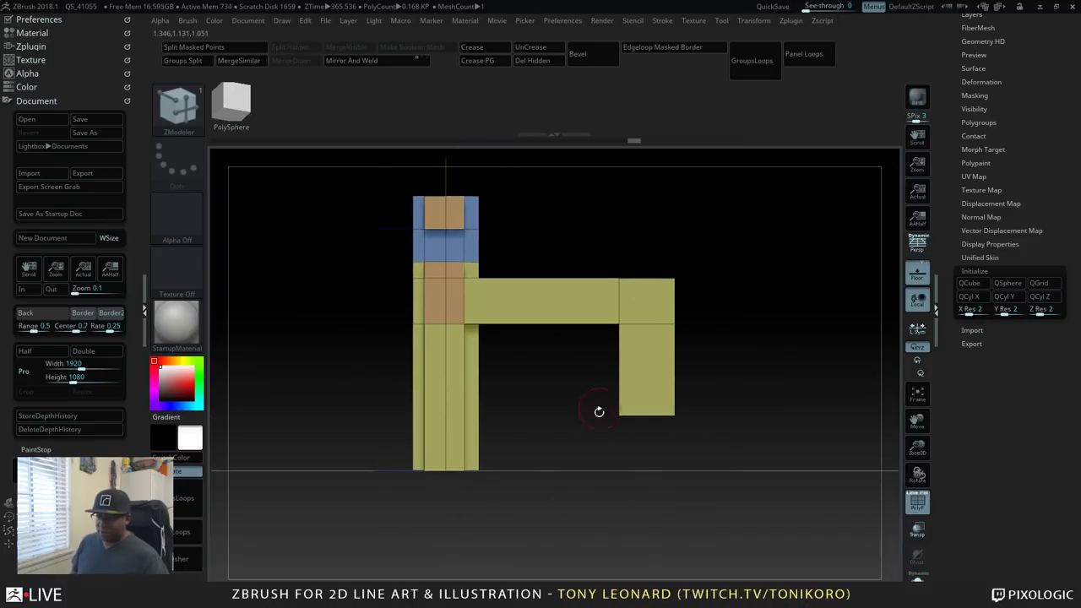
ctrl+drag(602, 498, 708, 399)
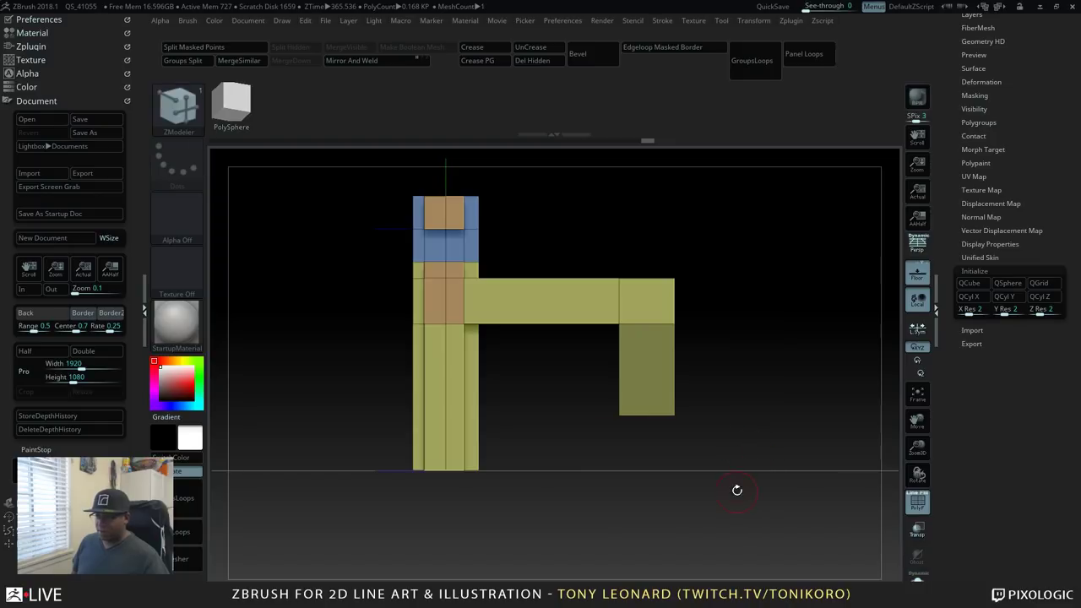
- Place the transform gizmo at the lower leg's bottom corner and move its end down about 0.34 units to the floor
key(w)
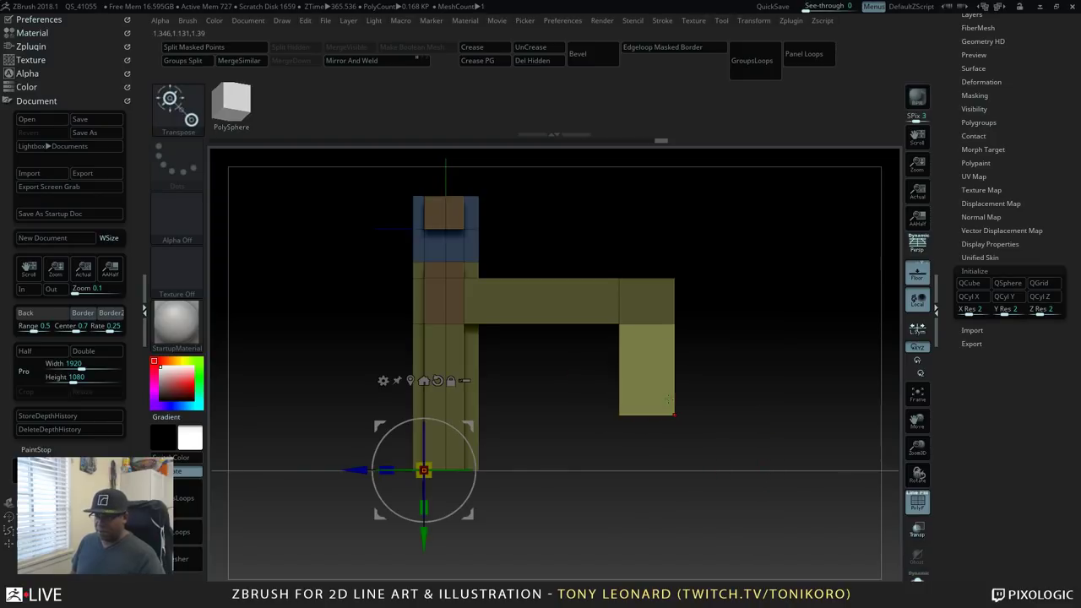
alt+click(619, 414)
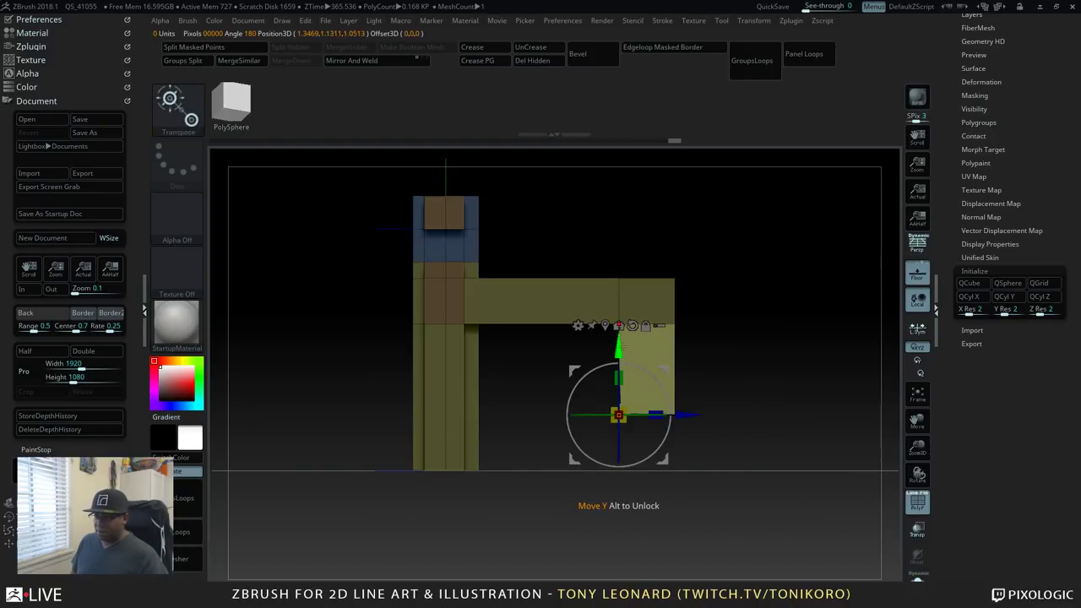
drag(619, 348, 620, 389)
alt+drag(618, 455, 618, 471)
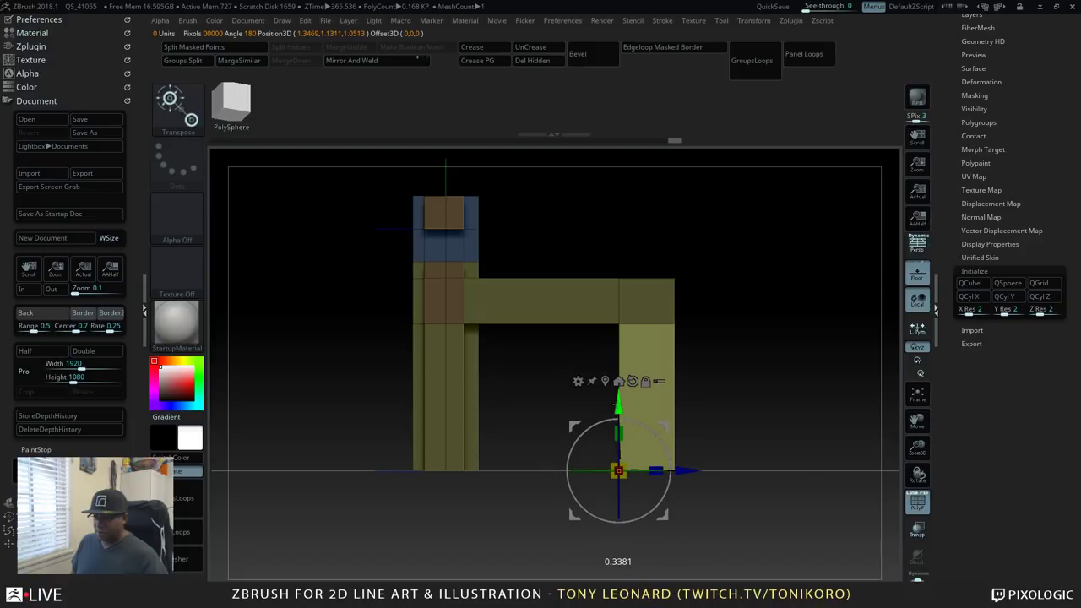
- Mask everything except the central body column, centre the transform gizmo on its bottom edge, and align that end with the floor grid
drag(739, 372, 799, 424)
click(919, 273)
alt+drag(536, 531, 615, 492)
click(919, 276)
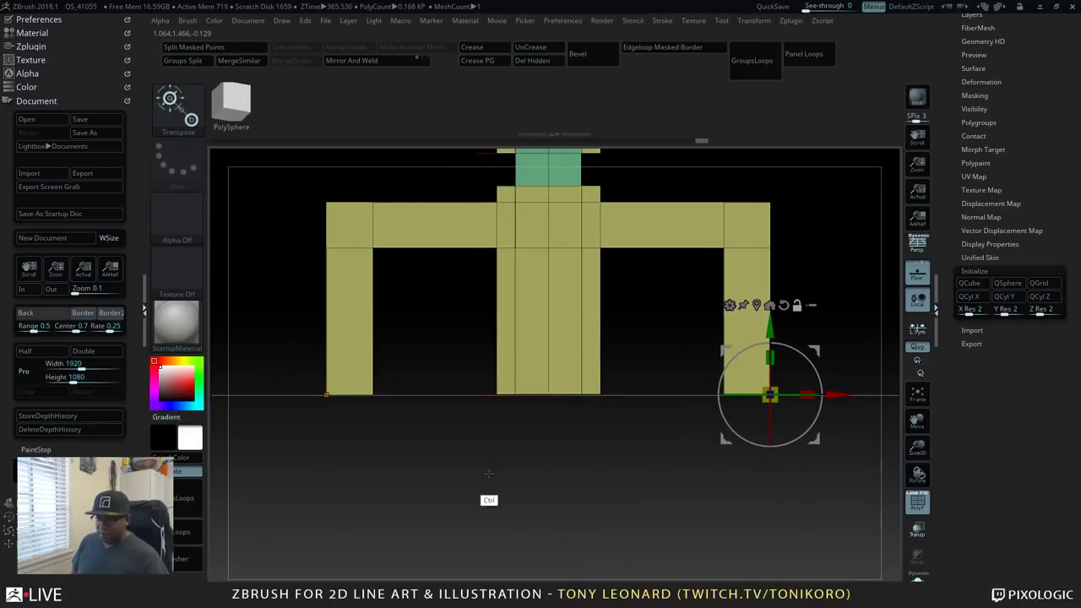
ctrl+drag(488, 473, 667, 362)
ctrl+click(626, 449)
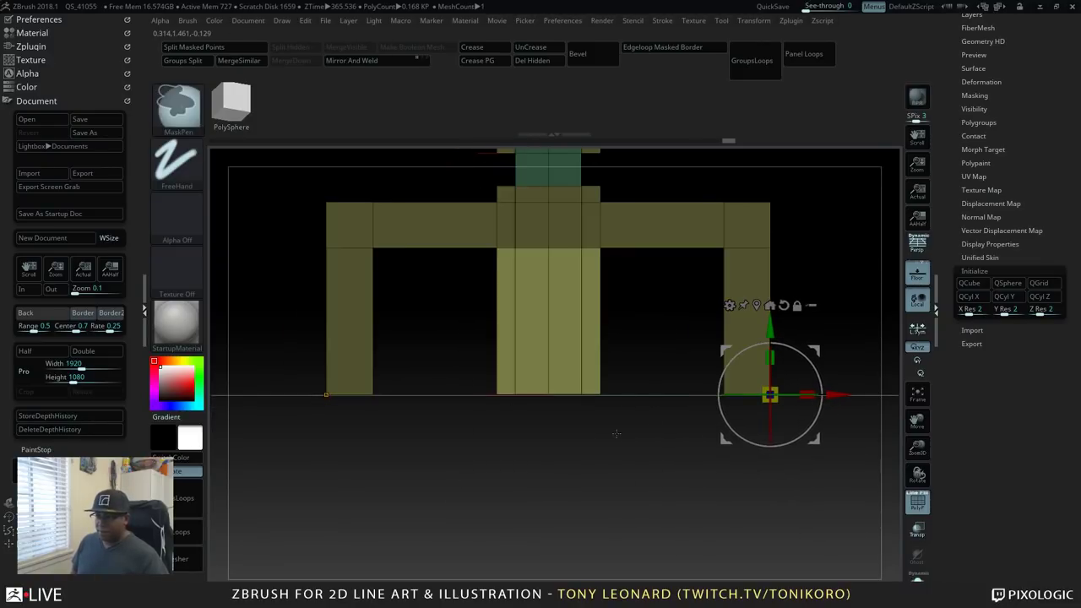
click(548, 395)
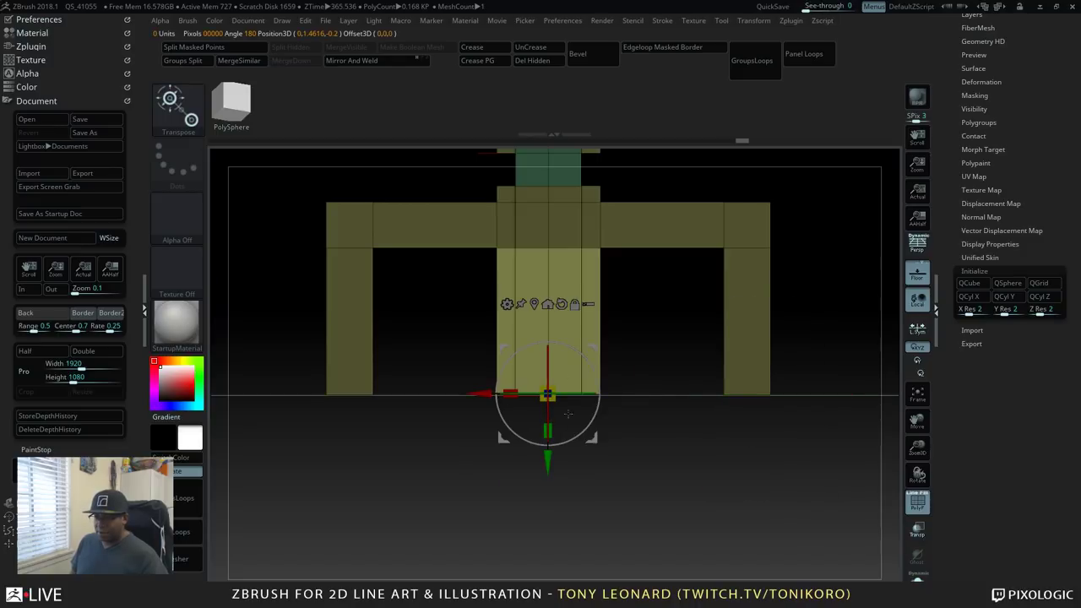
mouse_move(541, 462)
mouse_down()
mouse_move(542, 472)
mouse_move(543, 462)
mouse_up()
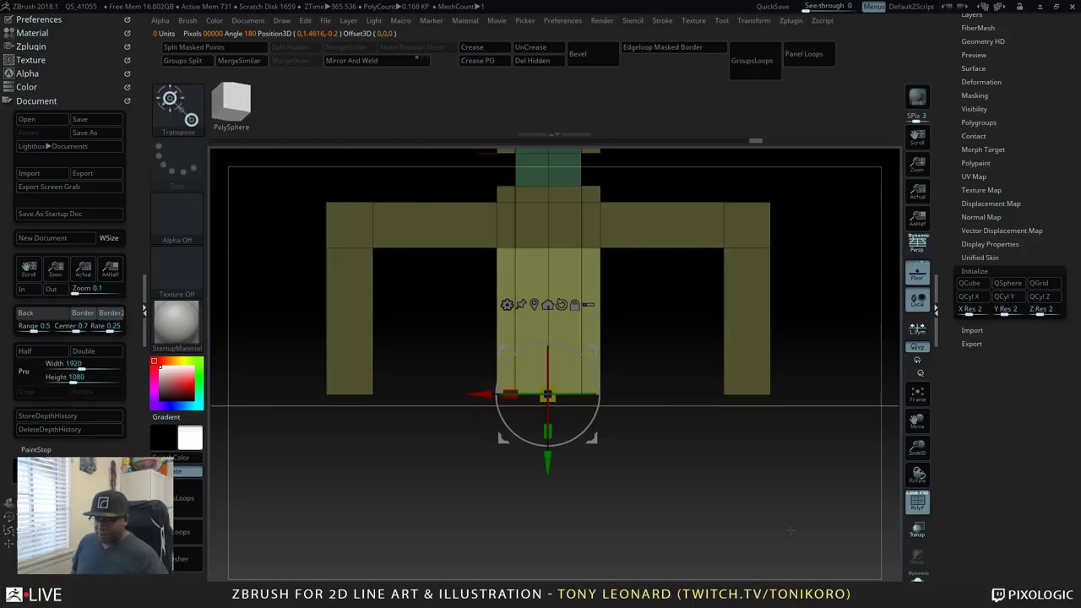
drag(791, 530, 747, 494)
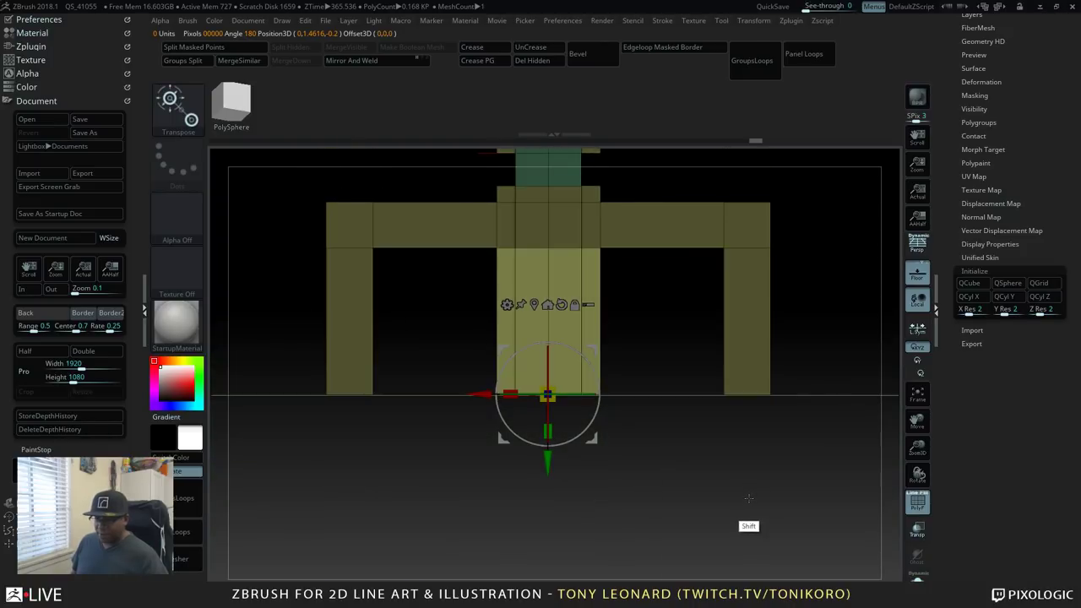
drag(734, 435, 790, 460)
- Hide the floor grid and extrude the top face at the horizontal block's free end upward with QMesh, mirrored on both sides
click(922, 280)
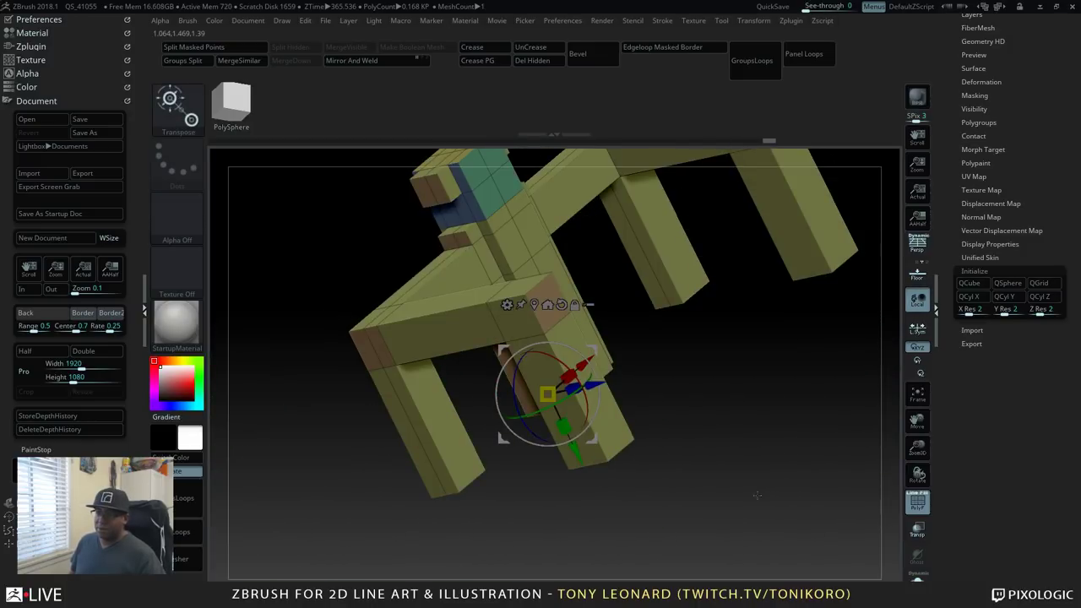
alt+drag(755, 497, 784, 459)
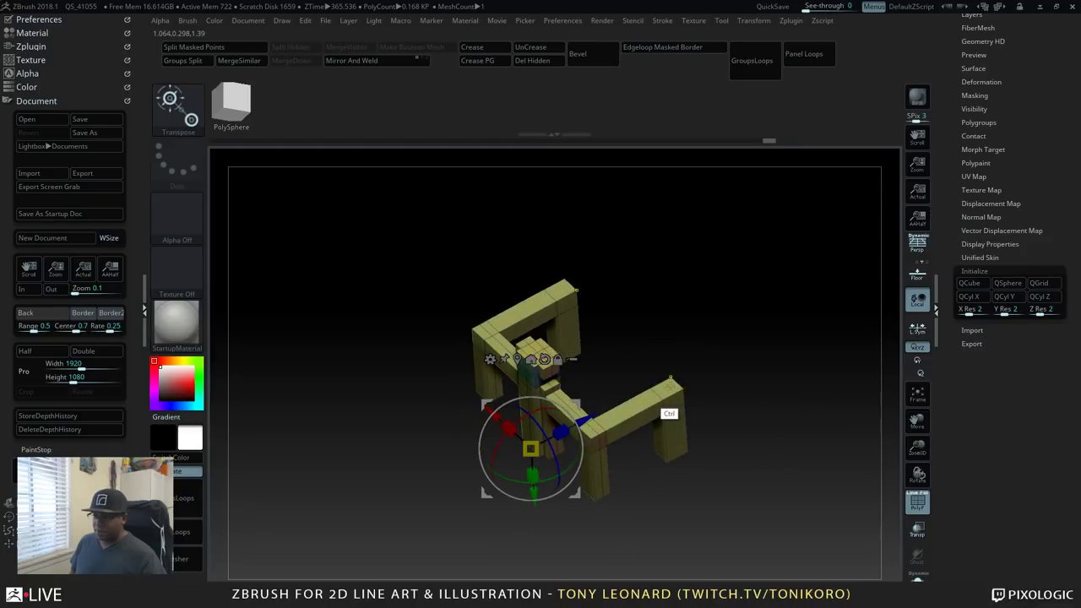
key(q)
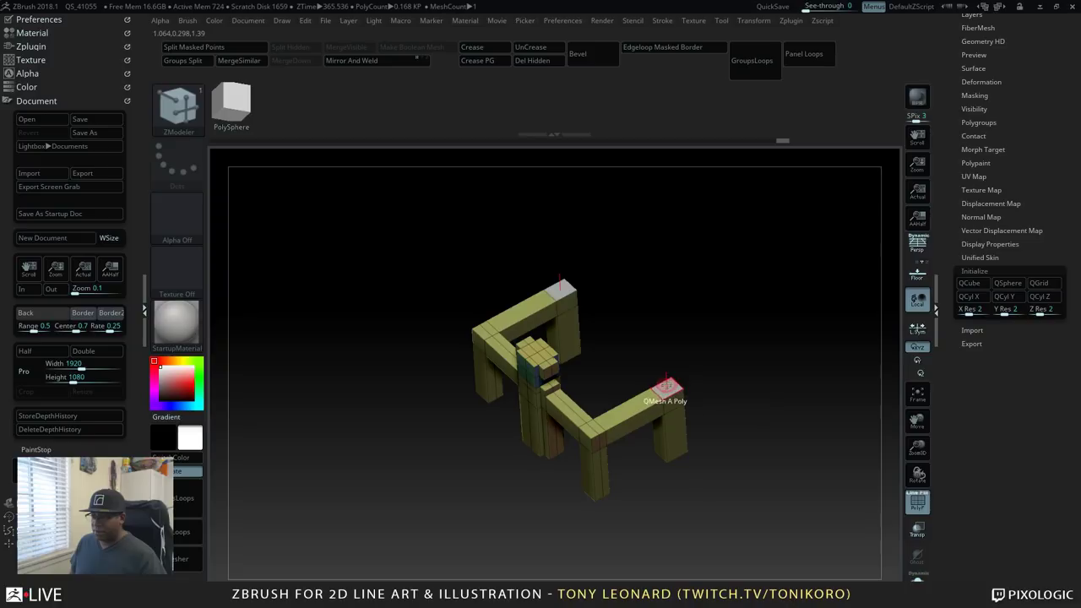
drag(666, 388, 780, 456)
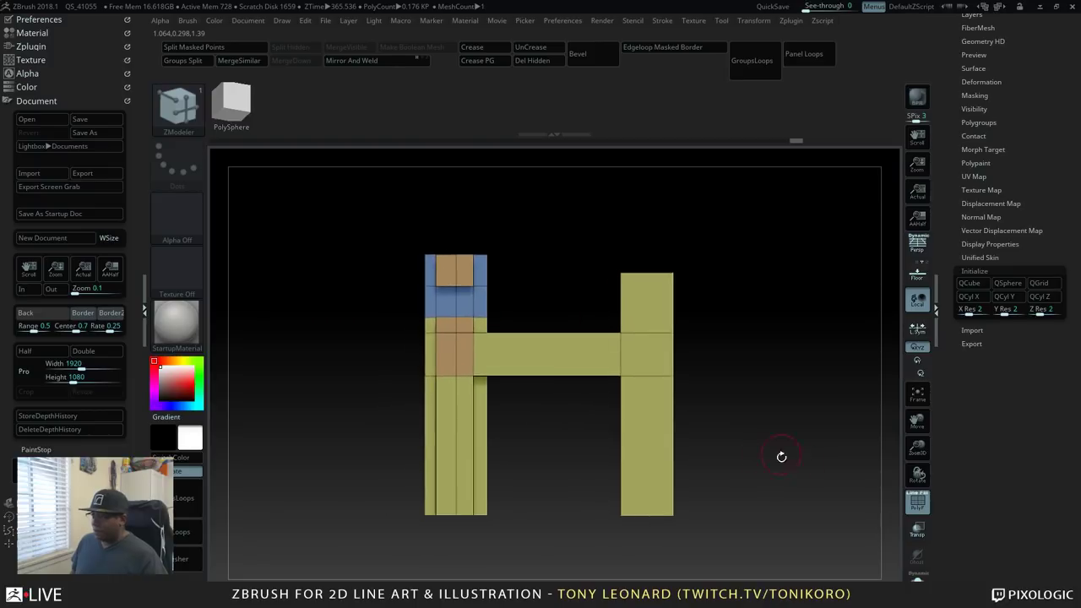
- Show the floor grid, mask all but the new upper blocks, and raise them from their top corner to the height of the head
key(shift+p)
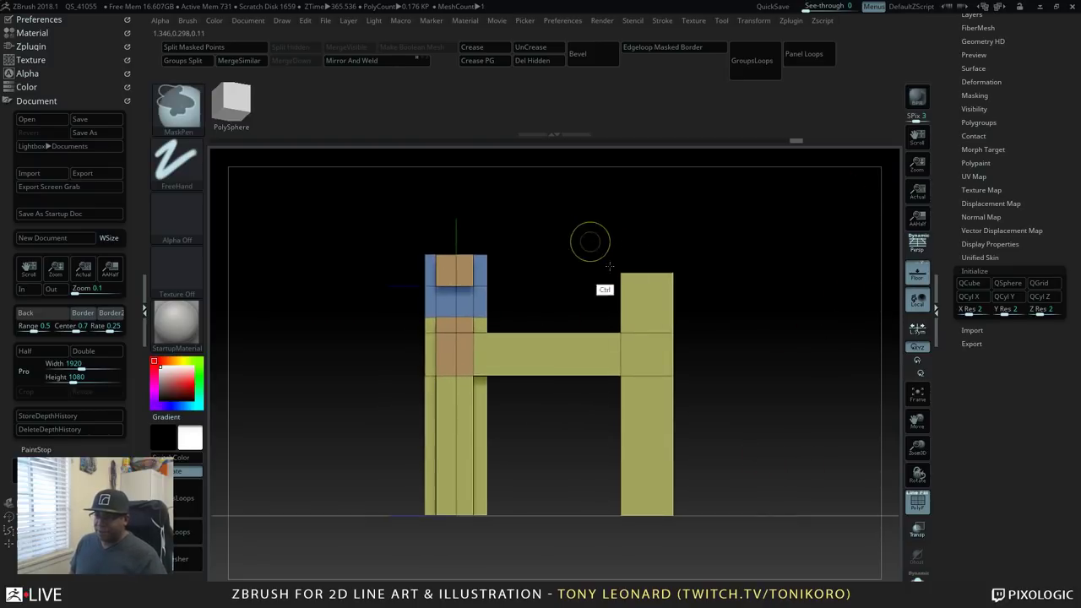
key(w)
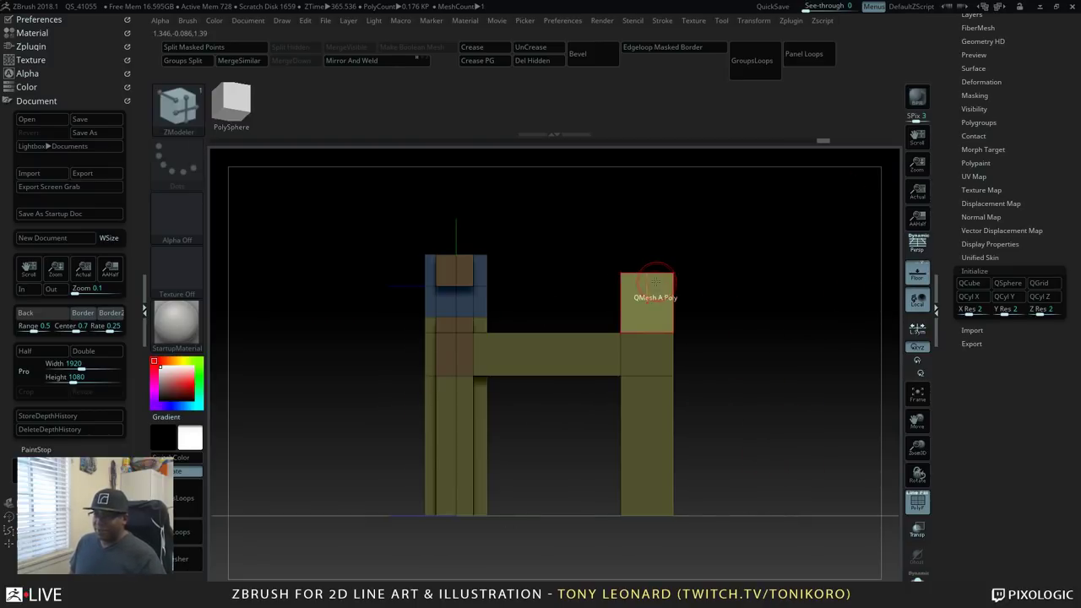
click(620, 272)
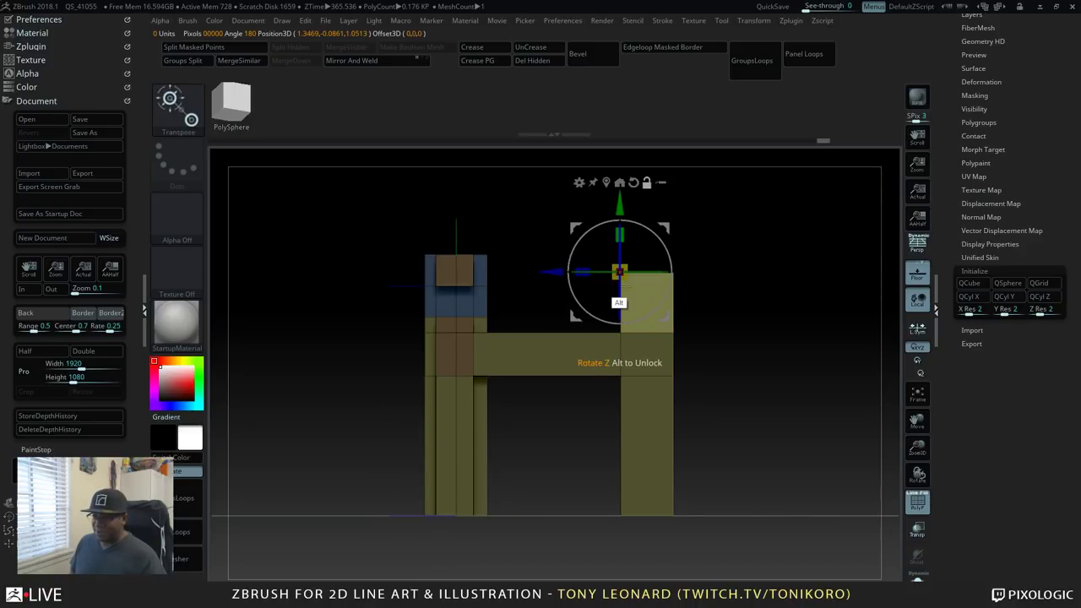
drag(625, 208, 627, 193)
drag(770, 409, 565, 293)
key(q)
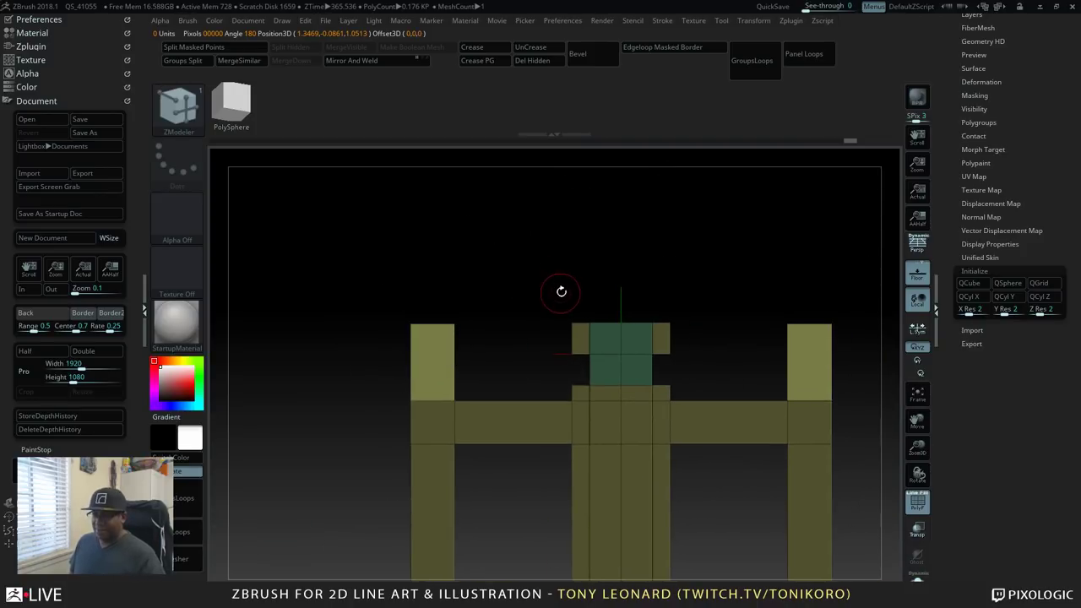
- Clear the mask and examine the blocked-out structure from several angles, returning to the front view
ctrl+drag(678, 179, 775, 292)
mouse_move(734, 374)
alt+mouse_down()
mouse_move(718, 248)
mouse_move(743, 364)
mouse_move(788, 349)
mouse_move(802, 510)
mouse_move(591, 405)
alt+mouse_up()
drag(518, 272, 698, 502)
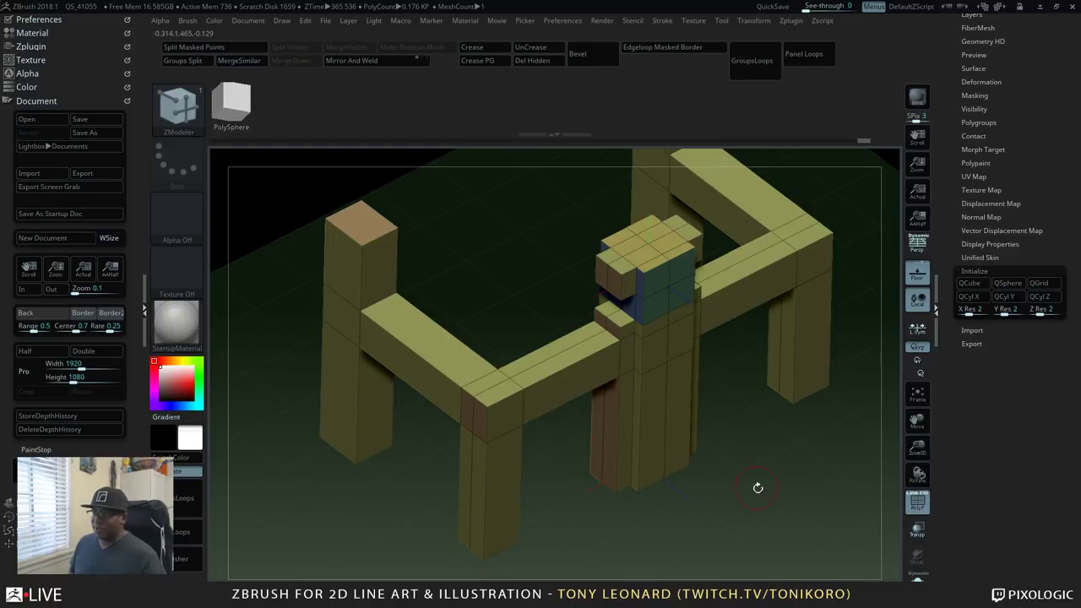
drag(758, 487, 601, 457)
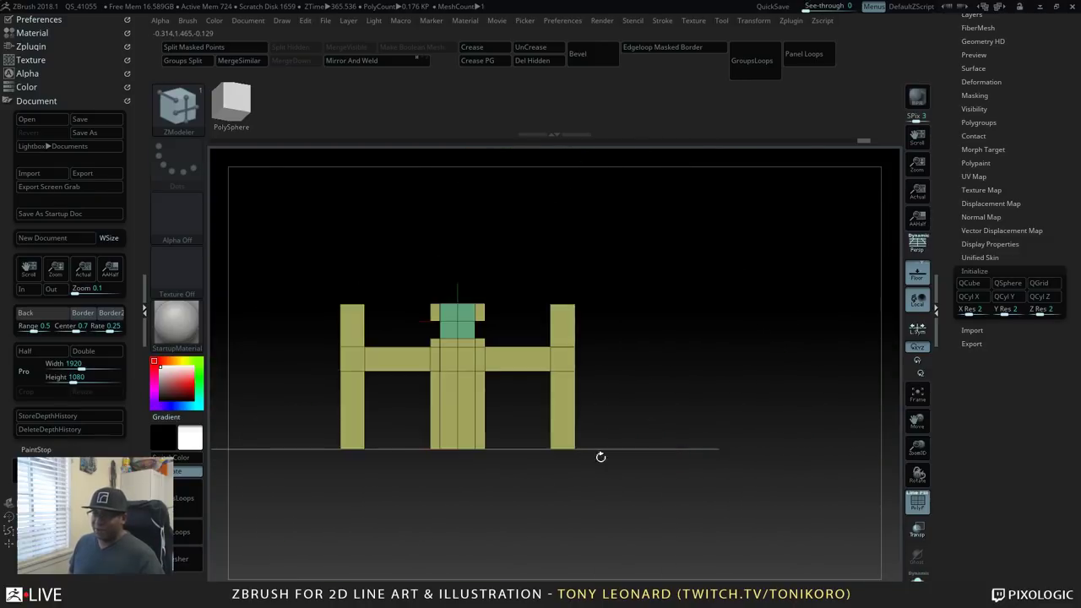
drag(667, 490, 693, 486)
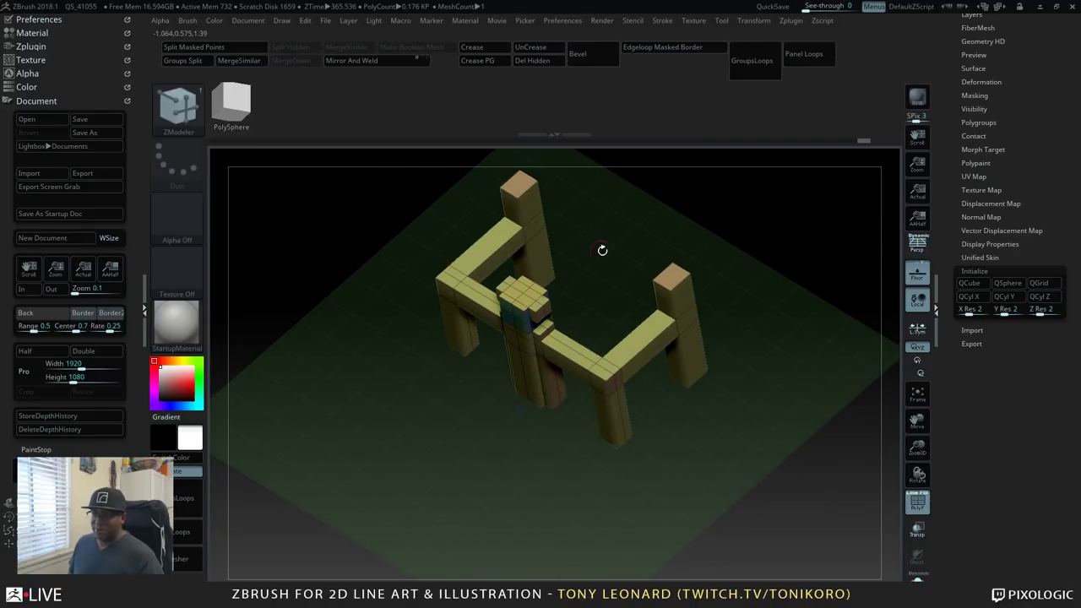
shift+drag(688, 518, 719, 467)
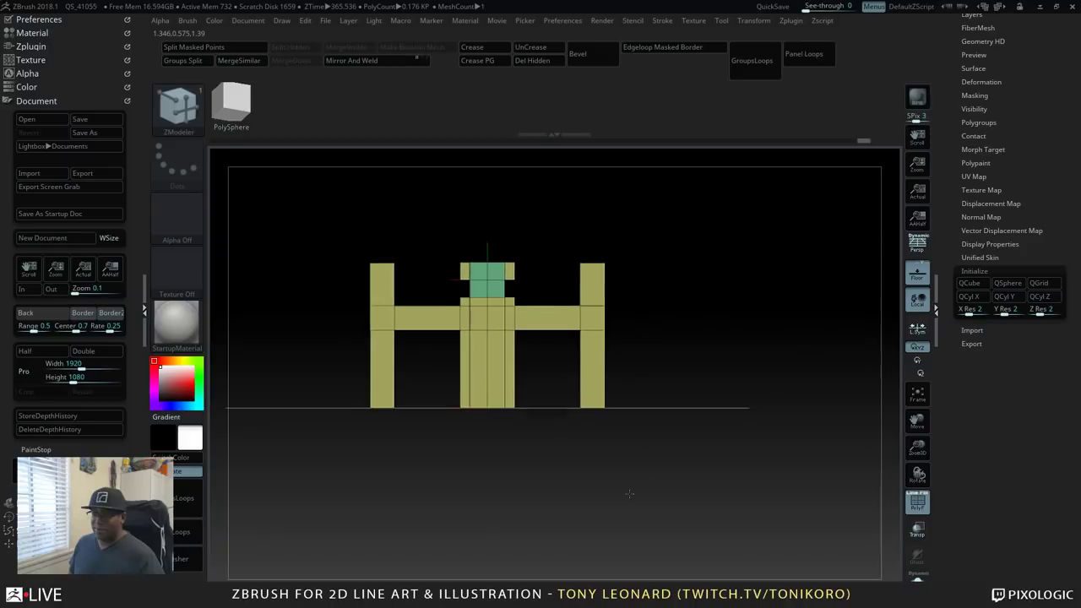
- Start exporting the mesh in OBJ format and choose New Volume (H:) as the destination
drag(947, 48, 963, 338)
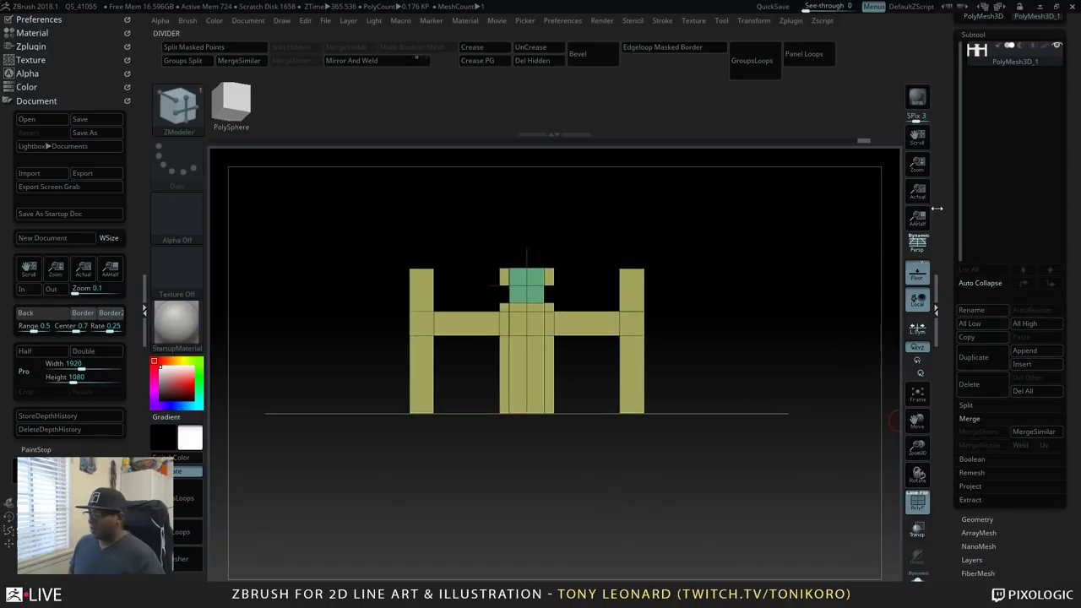
drag(943, 208, 946, 350)
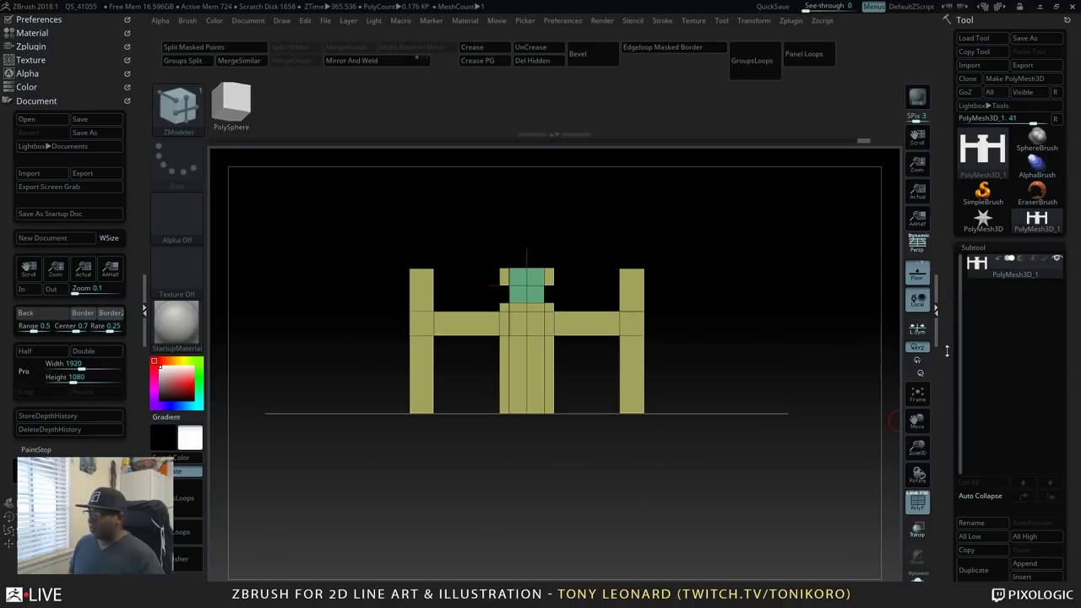
click(1033, 64)
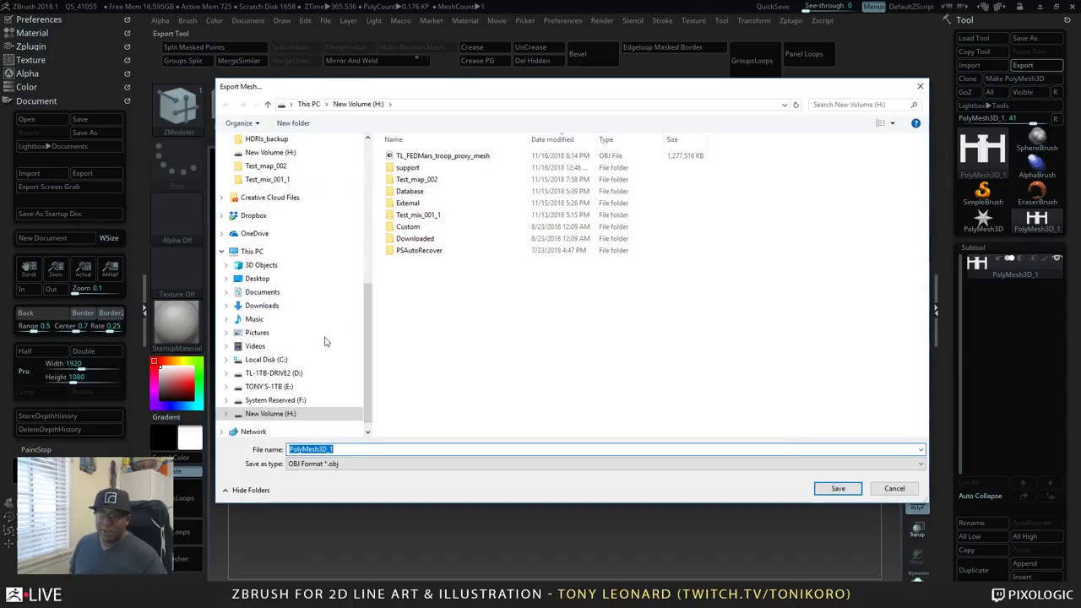
click(311, 154)
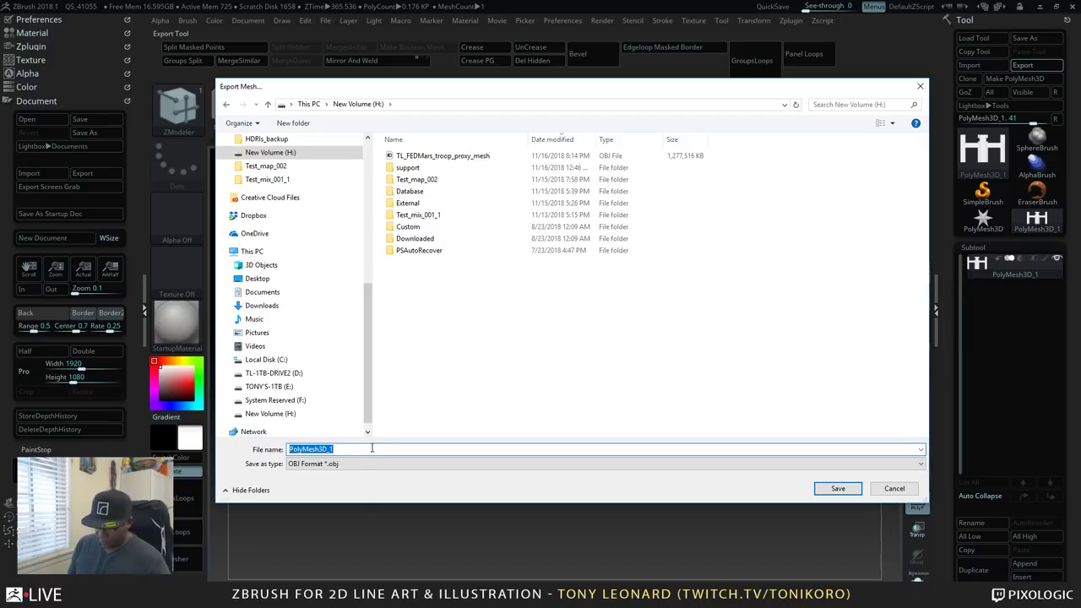
- Name the export TL_ZBLIve_BLDG_prop_001 and save it as an OBJ file
text(B)
key(BackSpace)
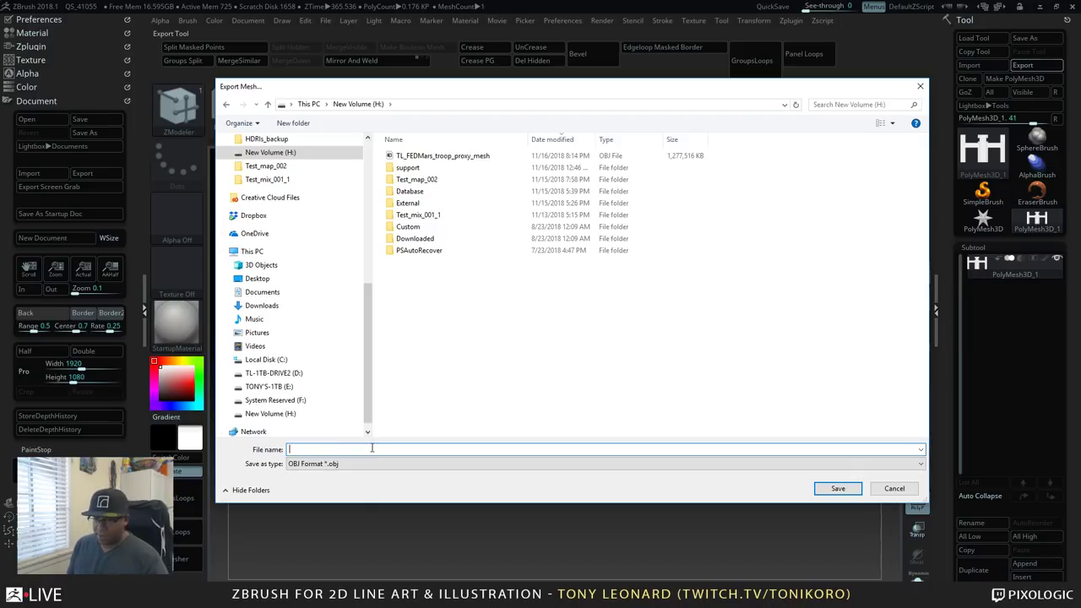
text(BLDG_prop_)
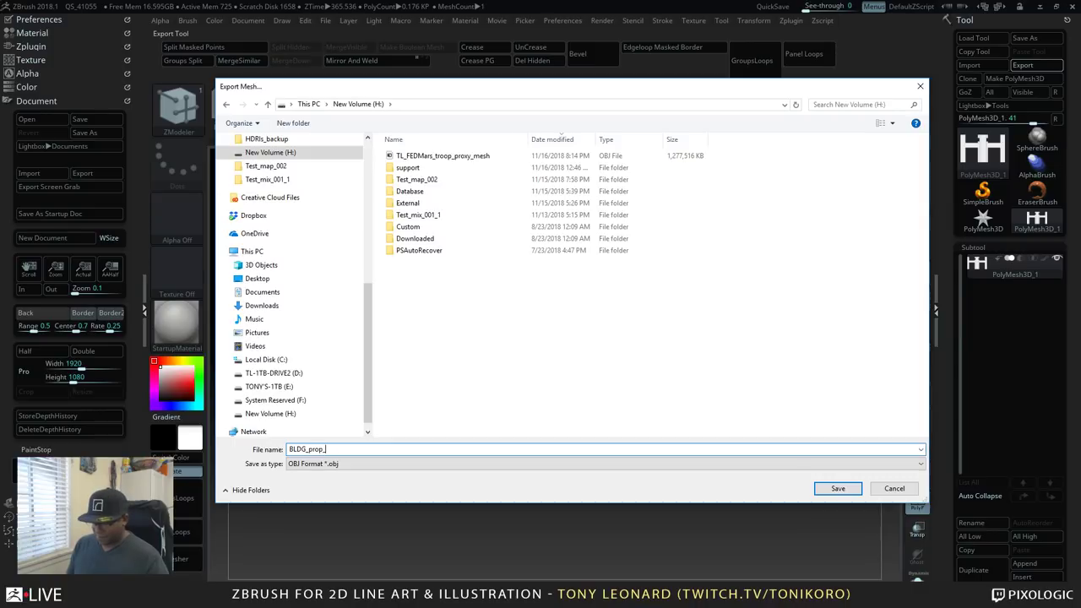
text(001)
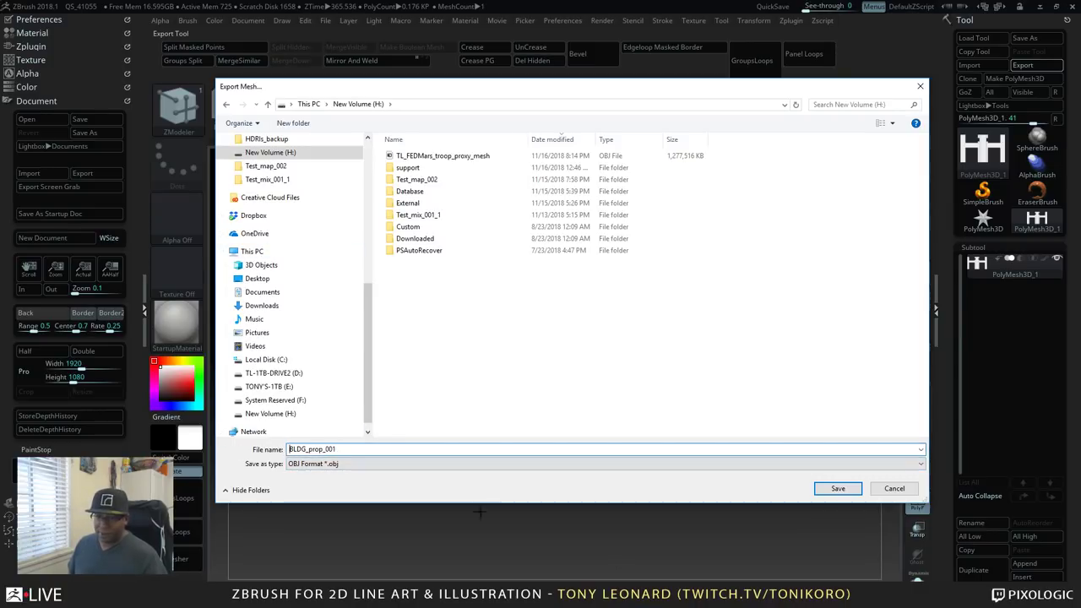
text(TL_)
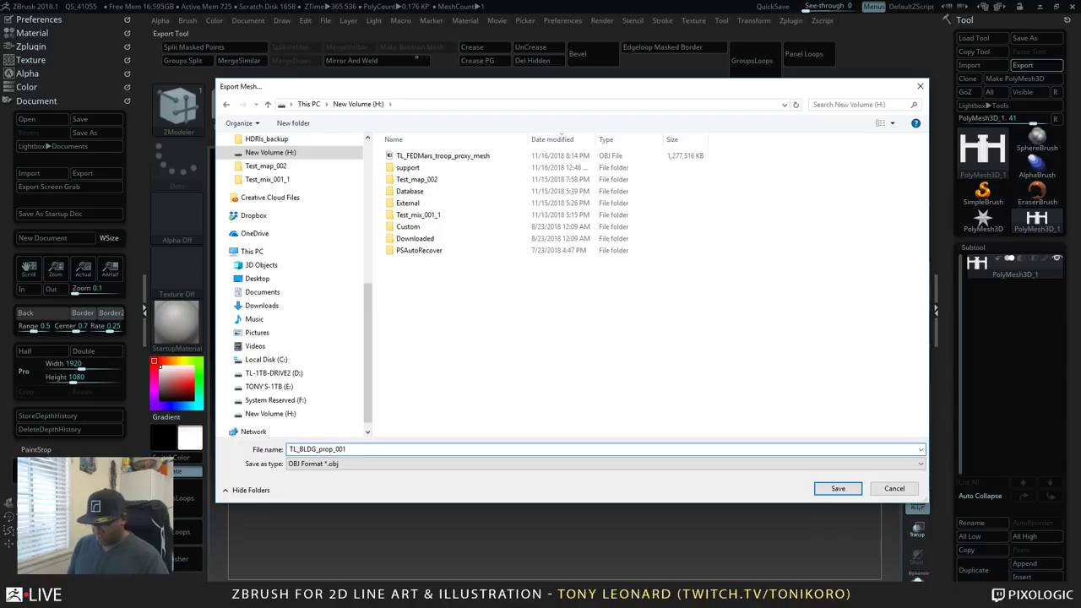
text(ZBLive)
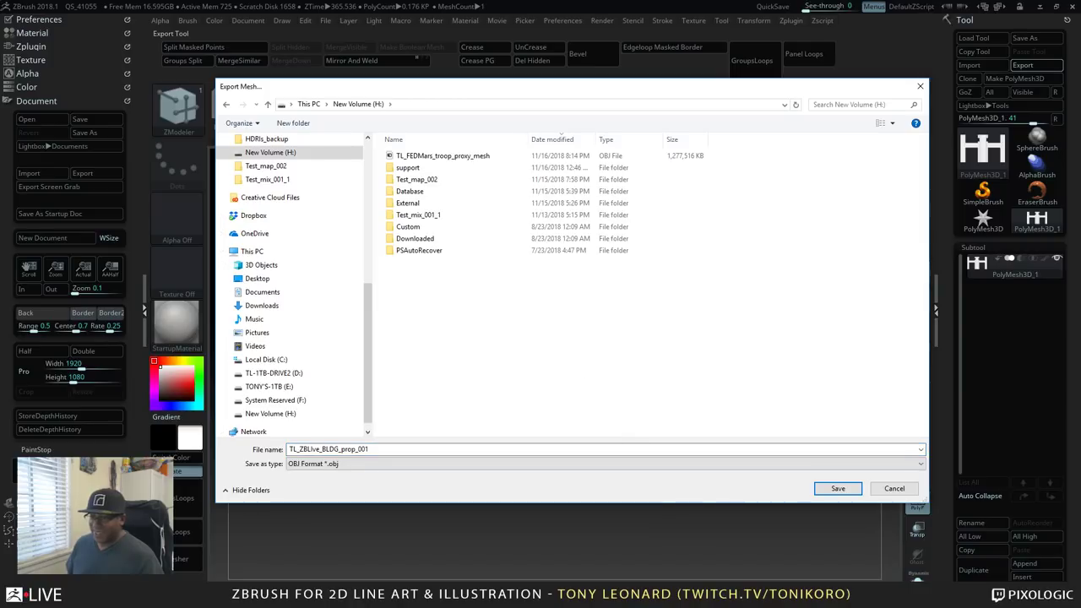
click(837, 488)
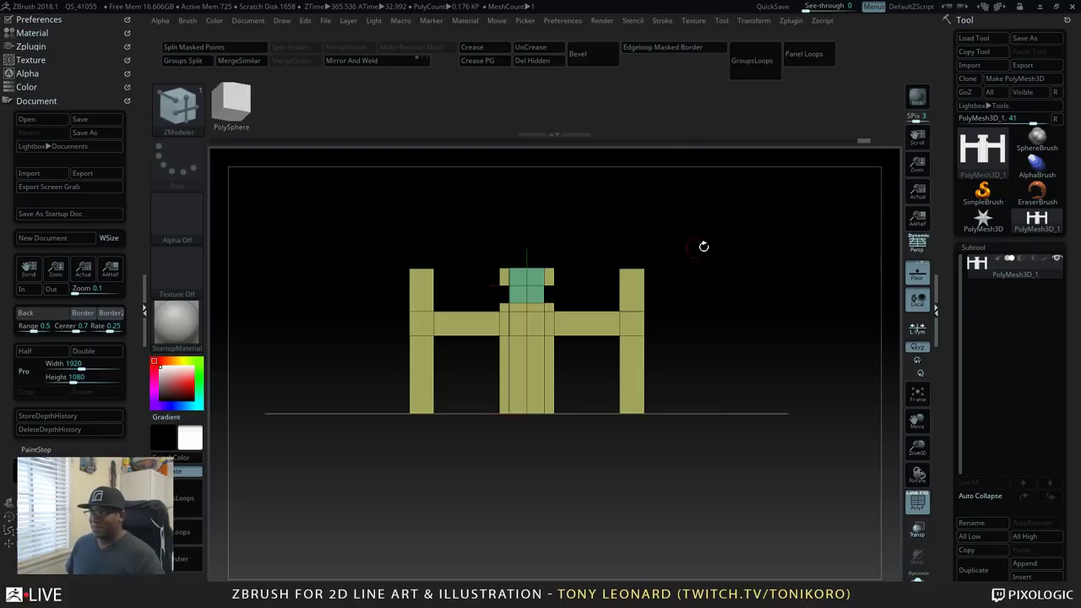
- Switch to Blender, start a Wavefront OBJ import and go to the New Volume (H:) drive
drag(703, 246, 776, 270)
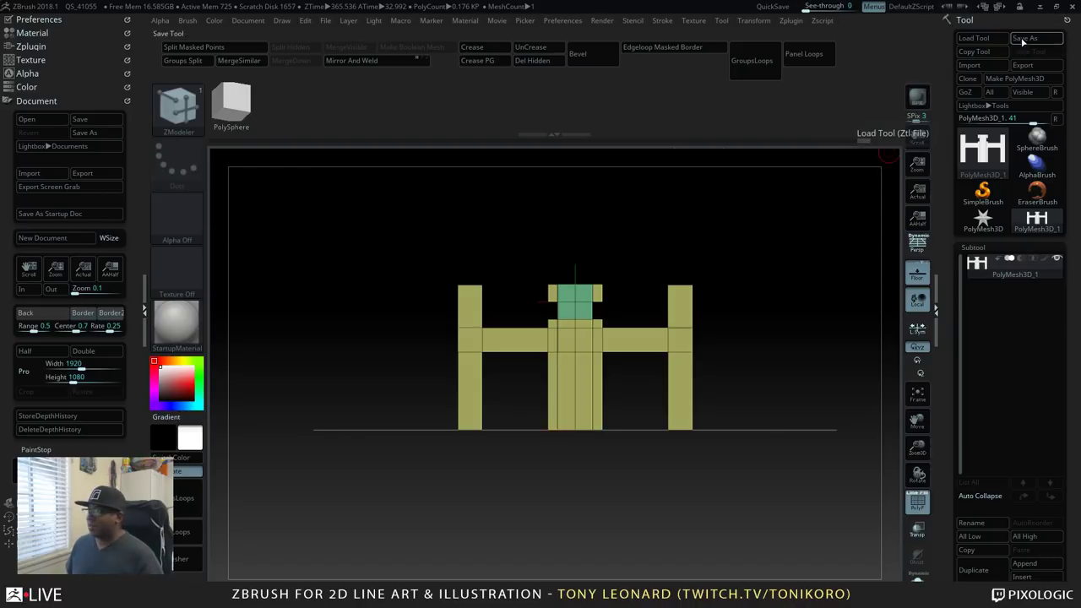
click(1046, 11)
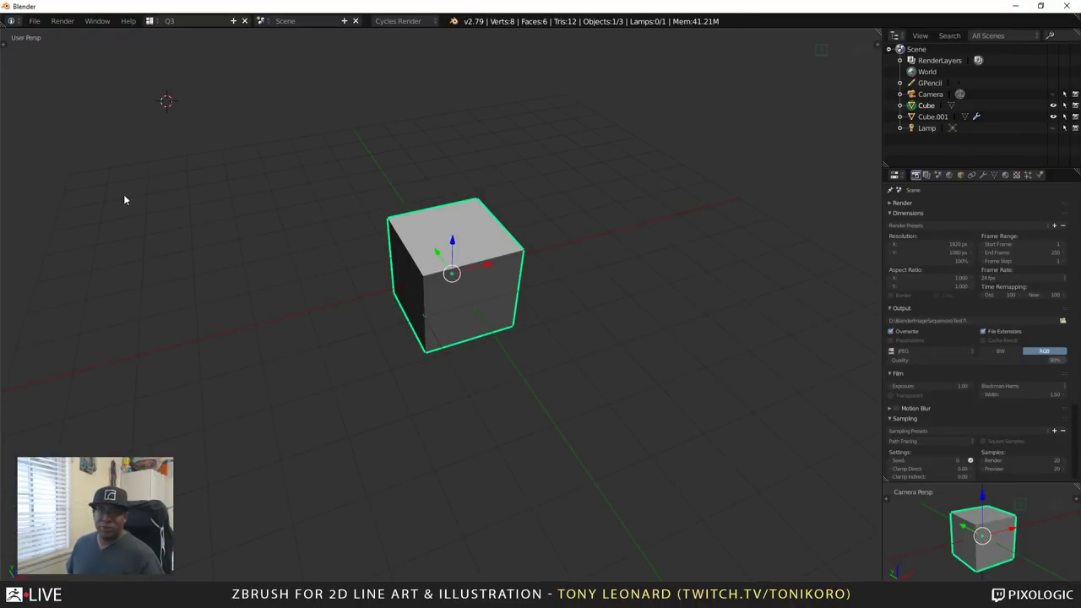
click(34, 21)
mouse_move(66, 22)
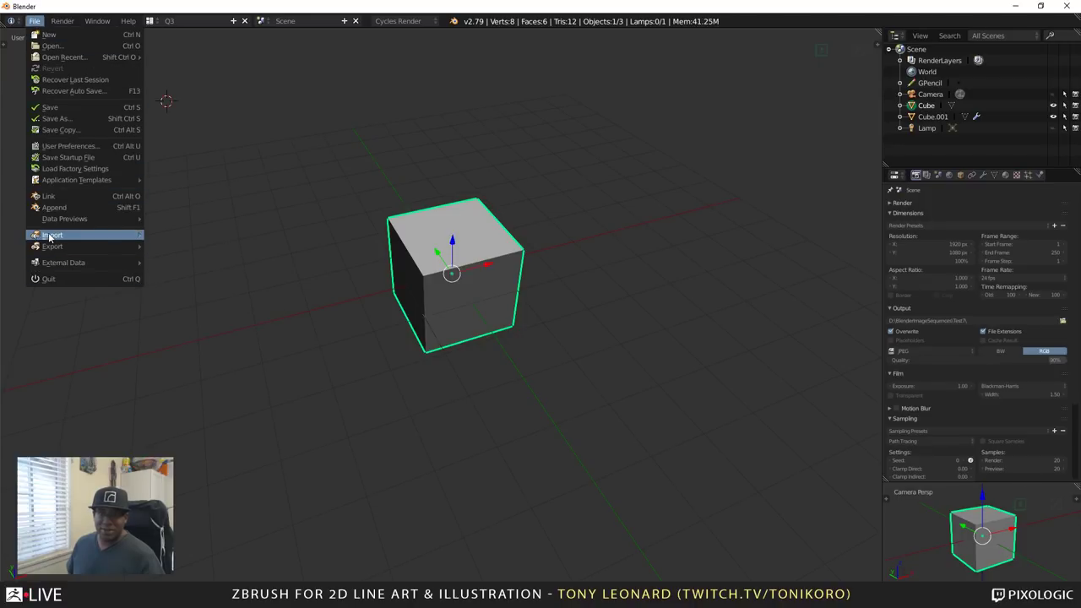
mouse_move(50, 239)
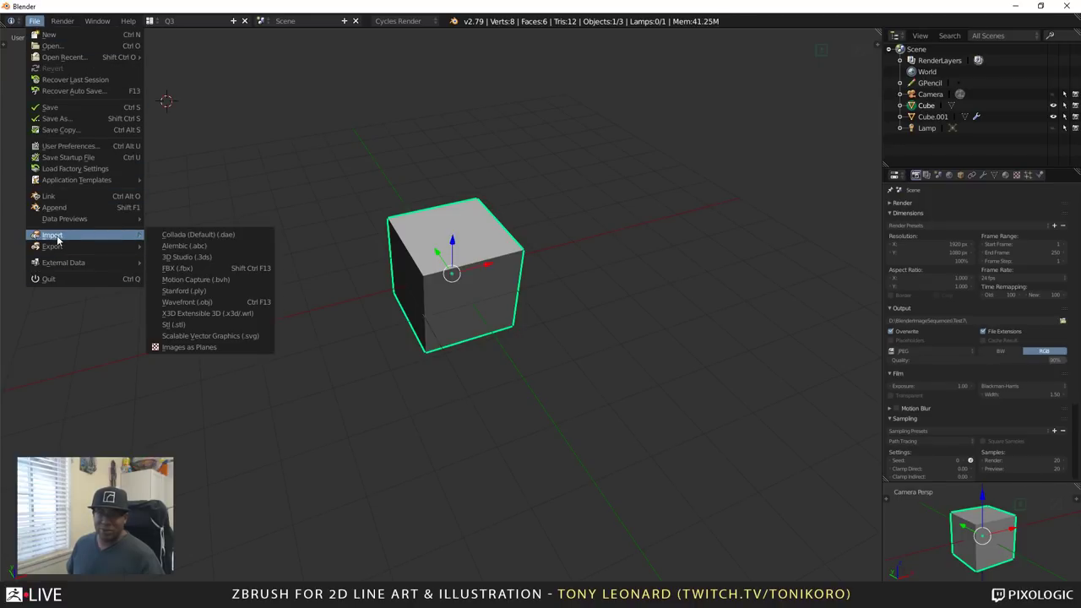
click(242, 300)
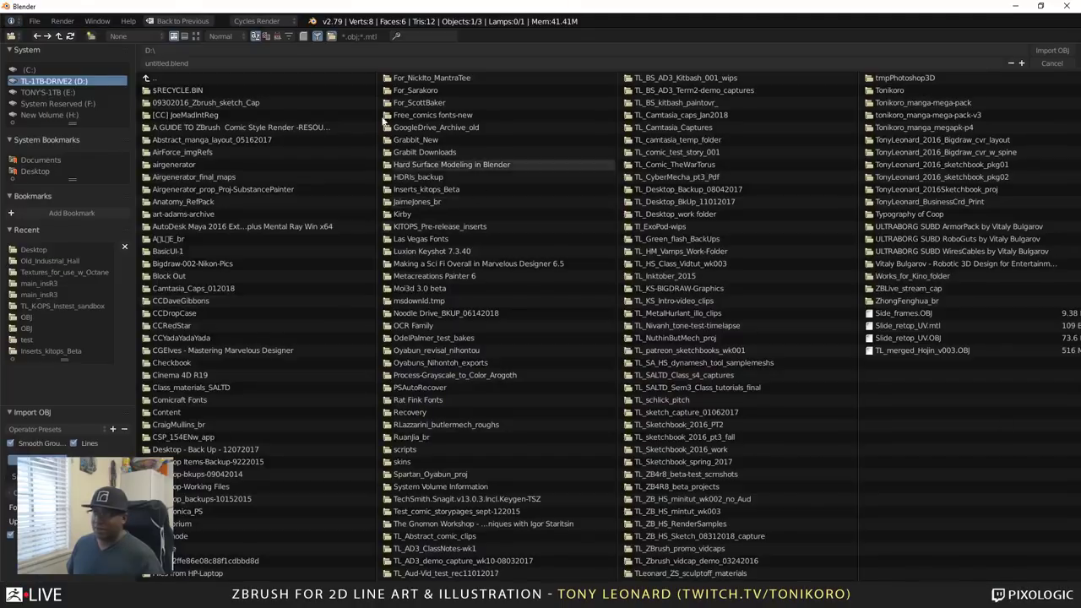
click(73, 115)
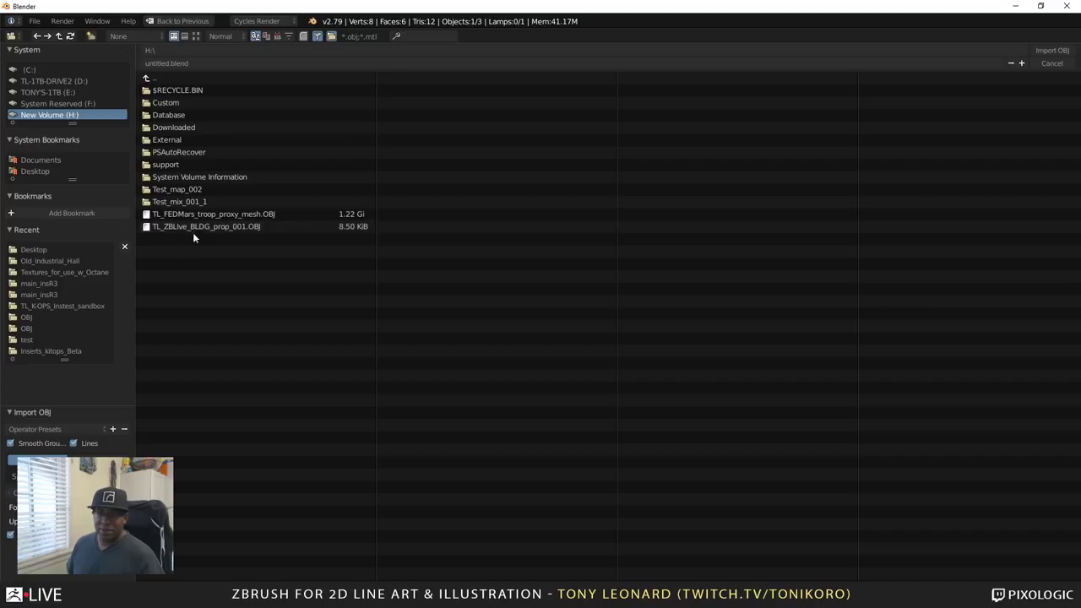
- Import the file TL_ZBLIve_BLDG_prop_001.OBJ into the scene
drag(608, 10, 653, 6)
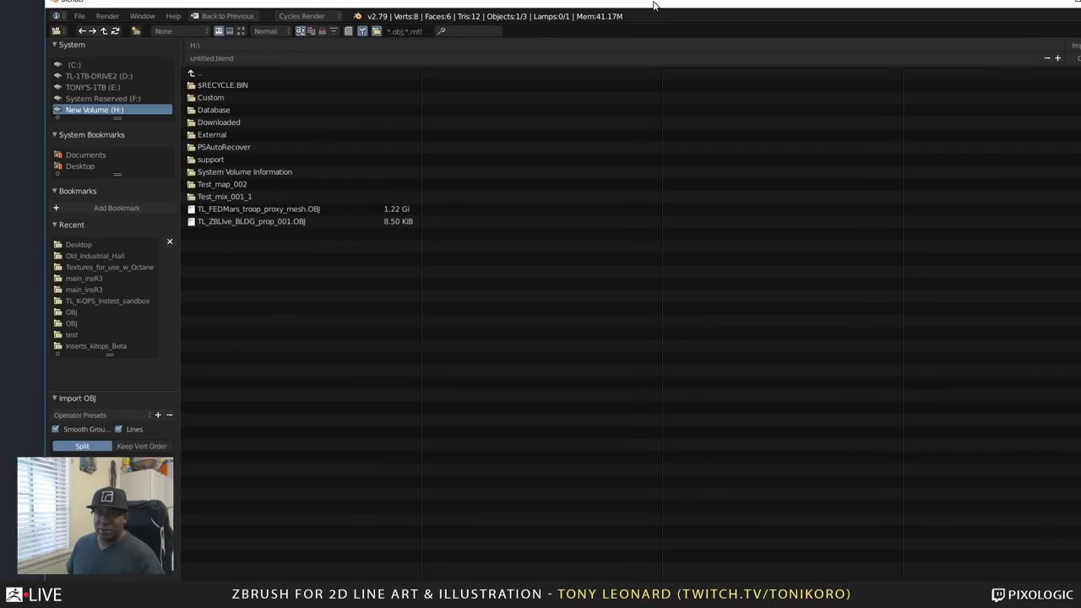
drag(653, 6, 650, 16)
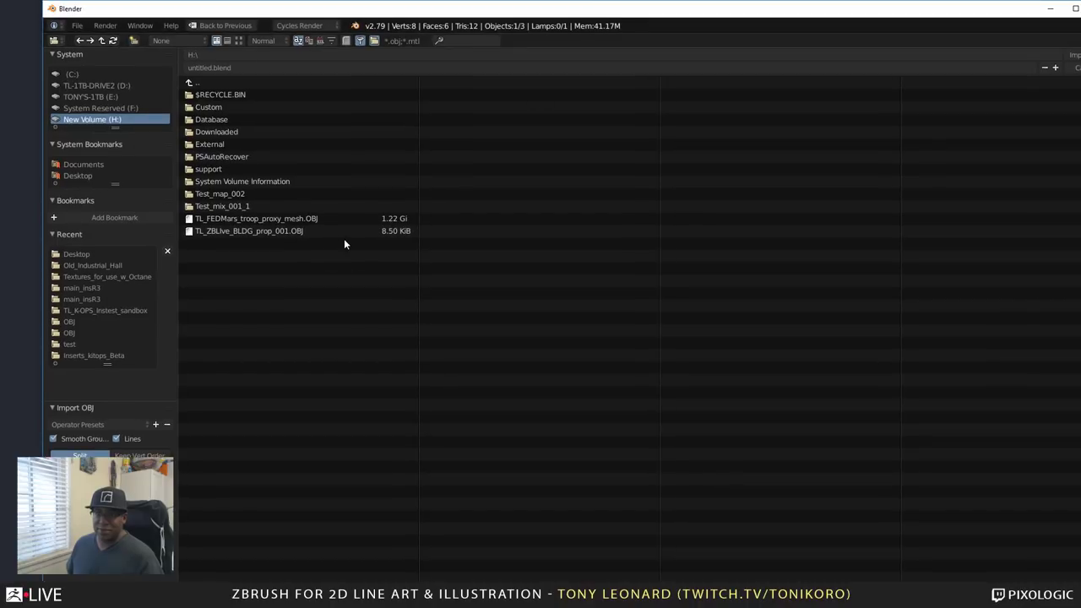
click(234, 230)
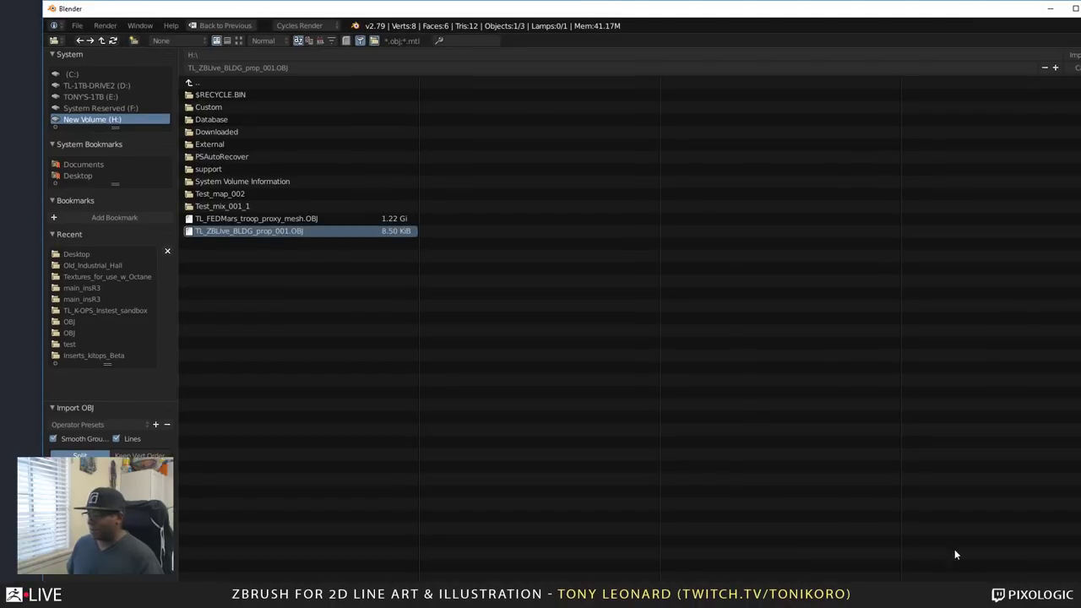
double_click(234, 230)
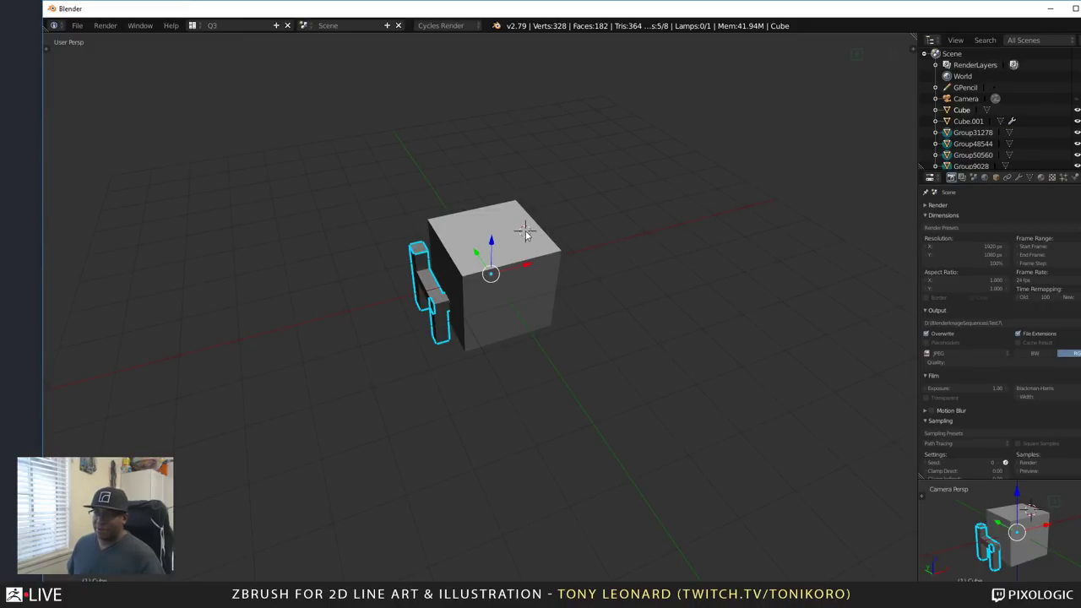
- Delete the large default cube that covers the imported prop
right_click(459, 224)
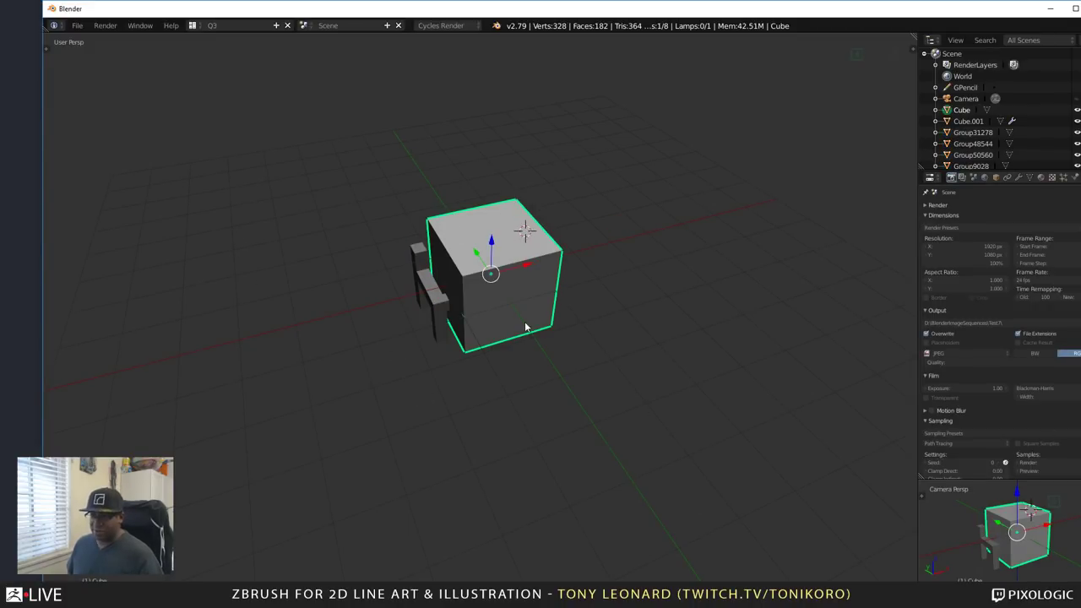
key(x)
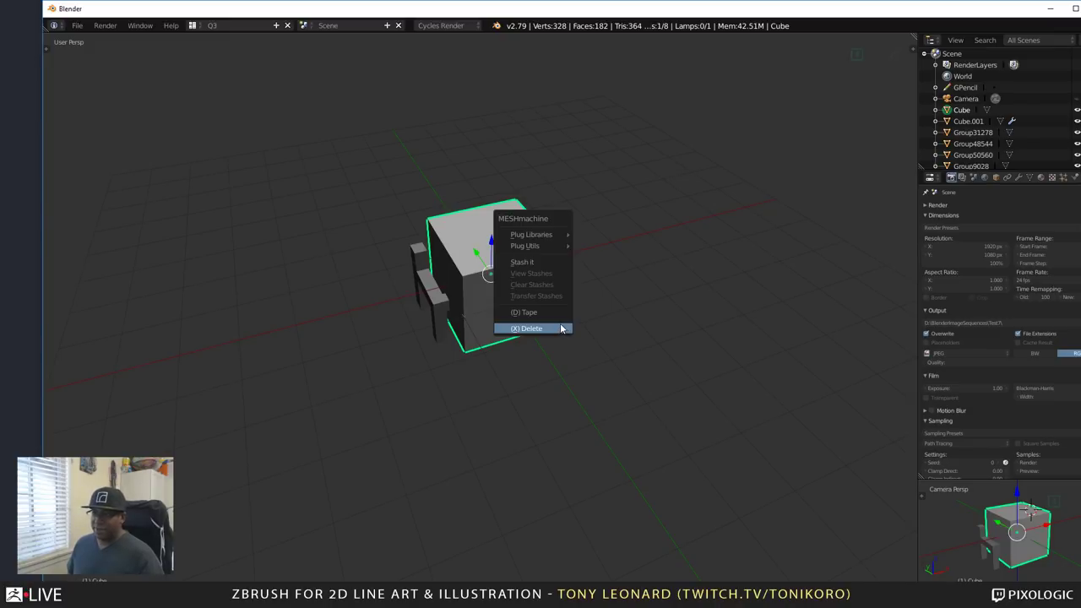
click(564, 330)
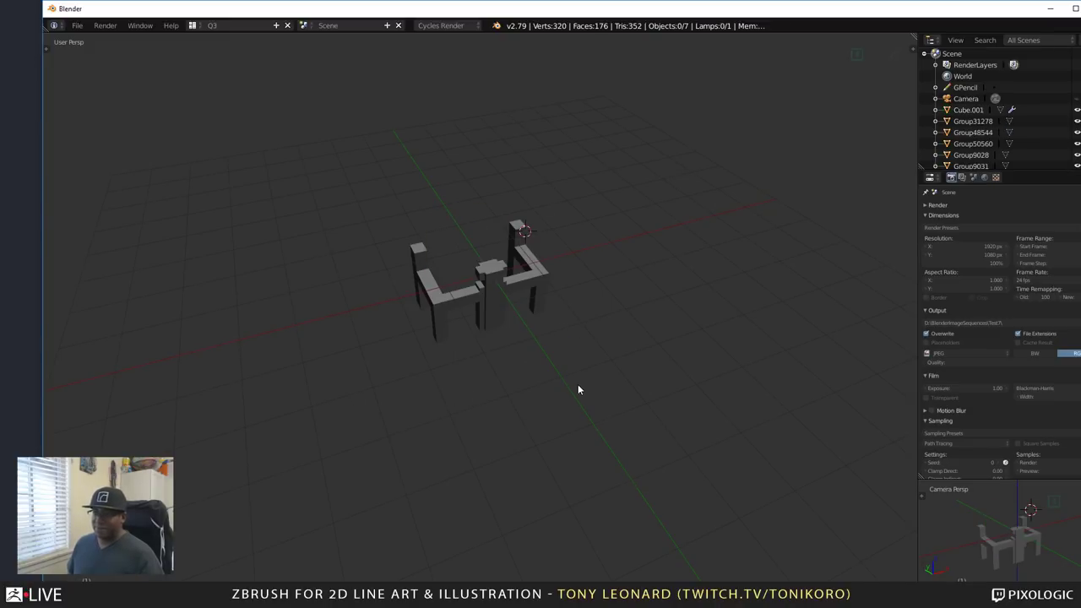
- Inspect the imported prop from different angles and select its upper centre block to check how the mesh is divided
middle_drag(460, 406, 455, 245)
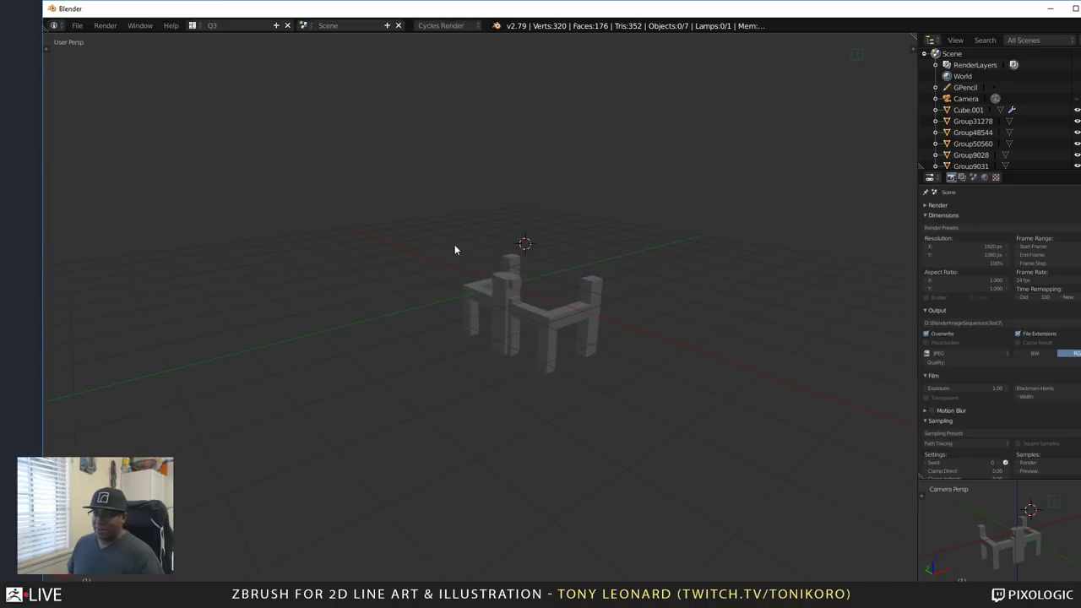
right_click(510, 305)
middle_drag(583, 369, 507, 359)
scroll(507, 359, up, 4)
- Switch to ZBrush and turn off the Txr and Grp options in the tool's export settings, keeping Mrg on
key(alt+Tab)
key(alt+Tab)
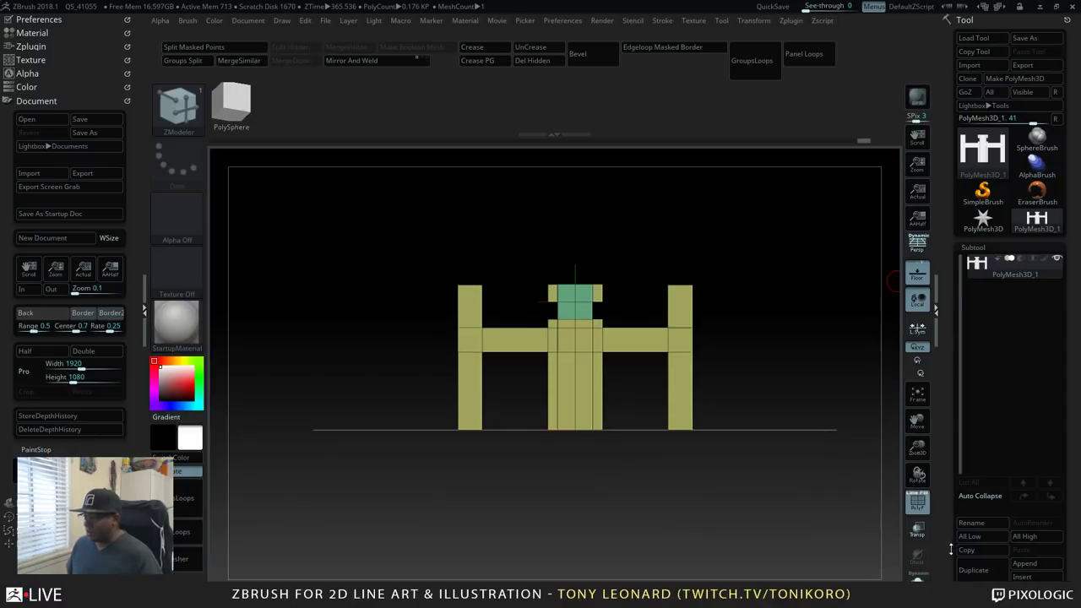
scroll(946, 438, down, 5)
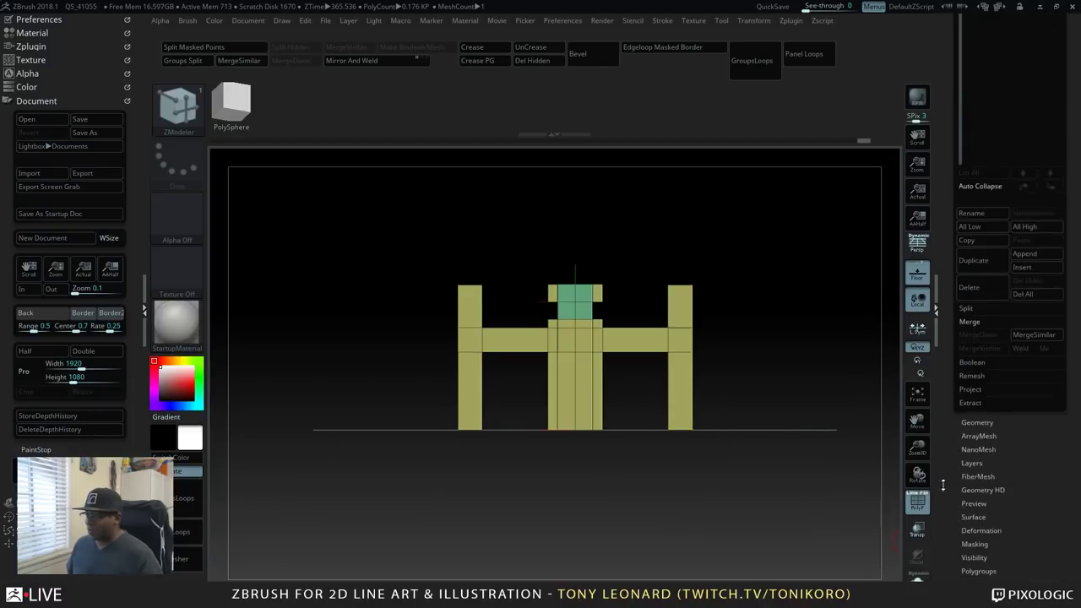
click(975, 341)
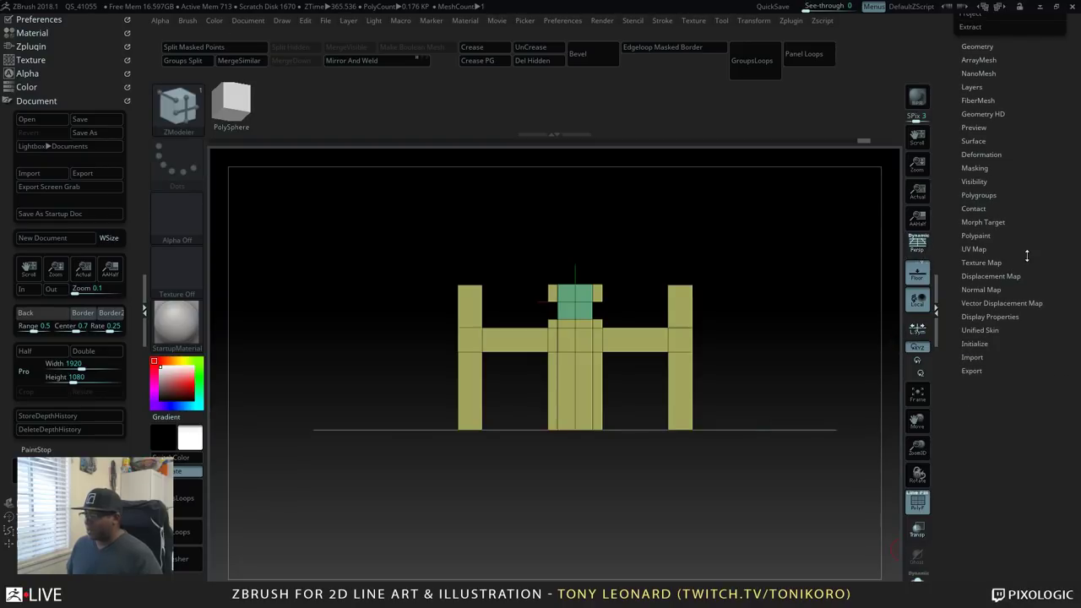
click(973, 372)
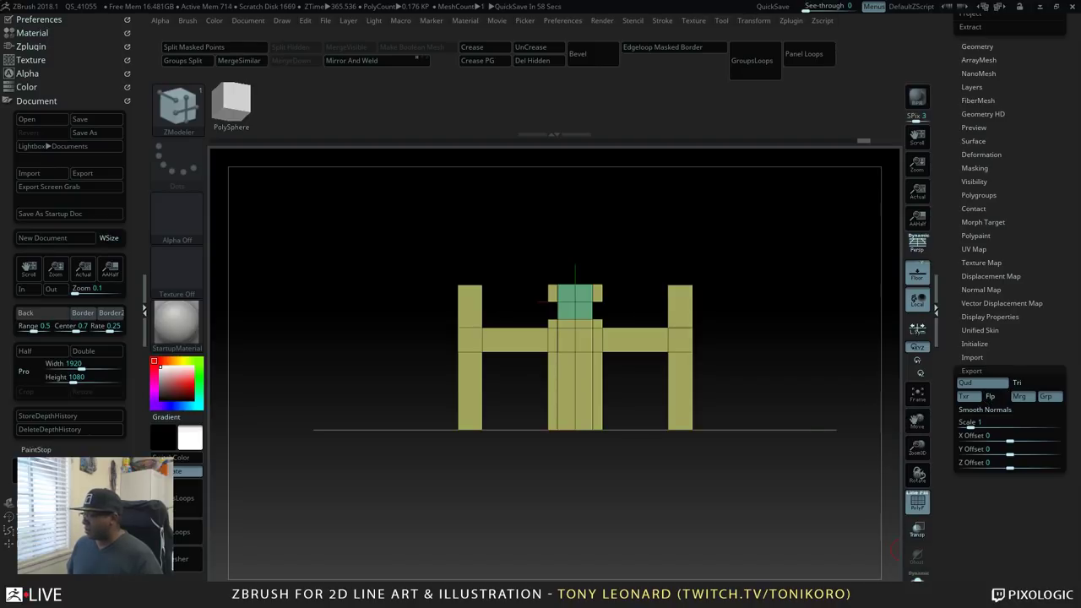
click(1024, 374)
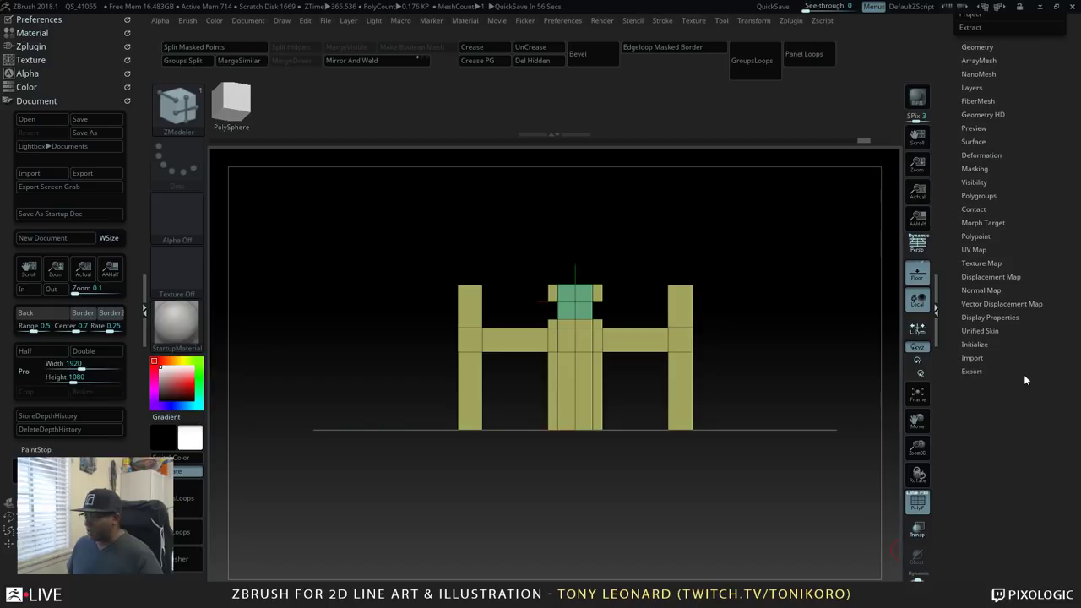
click(974, 374)
drag(997, 102, 997, 435)
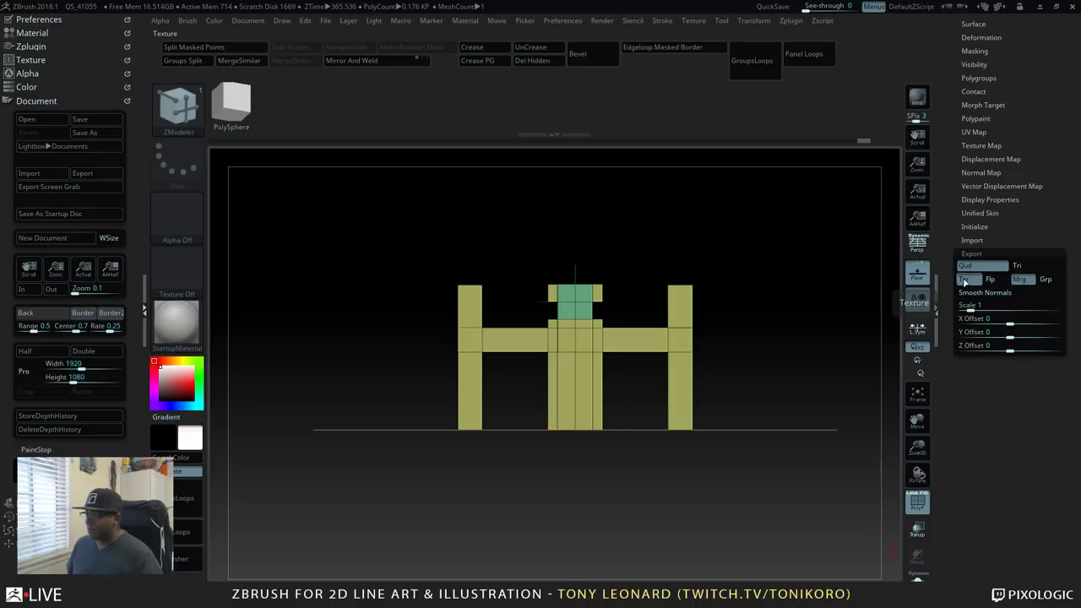
click(1022, 280)
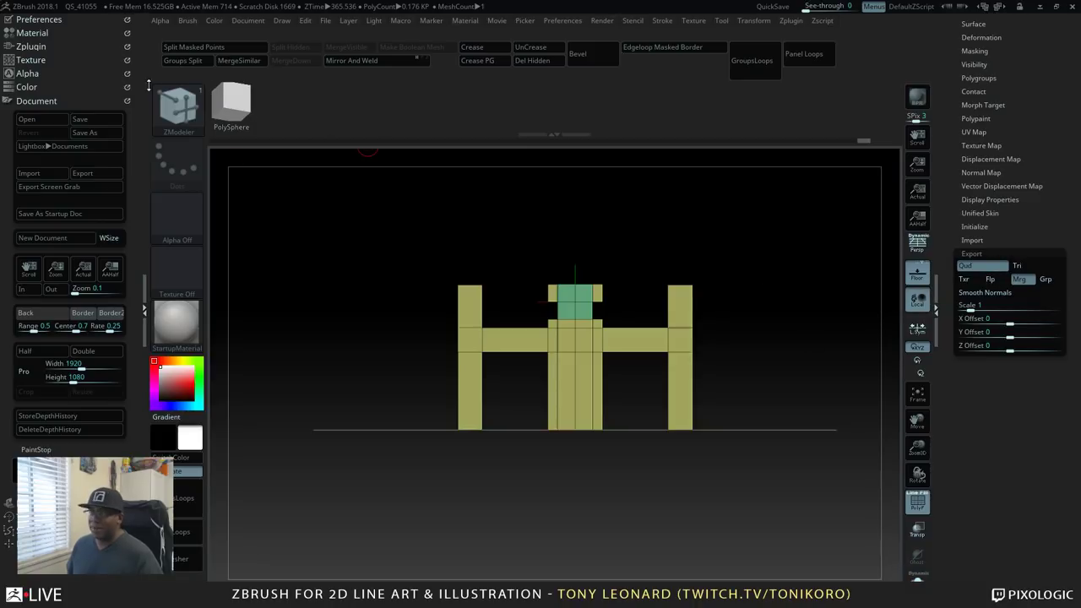
click(51, 100)
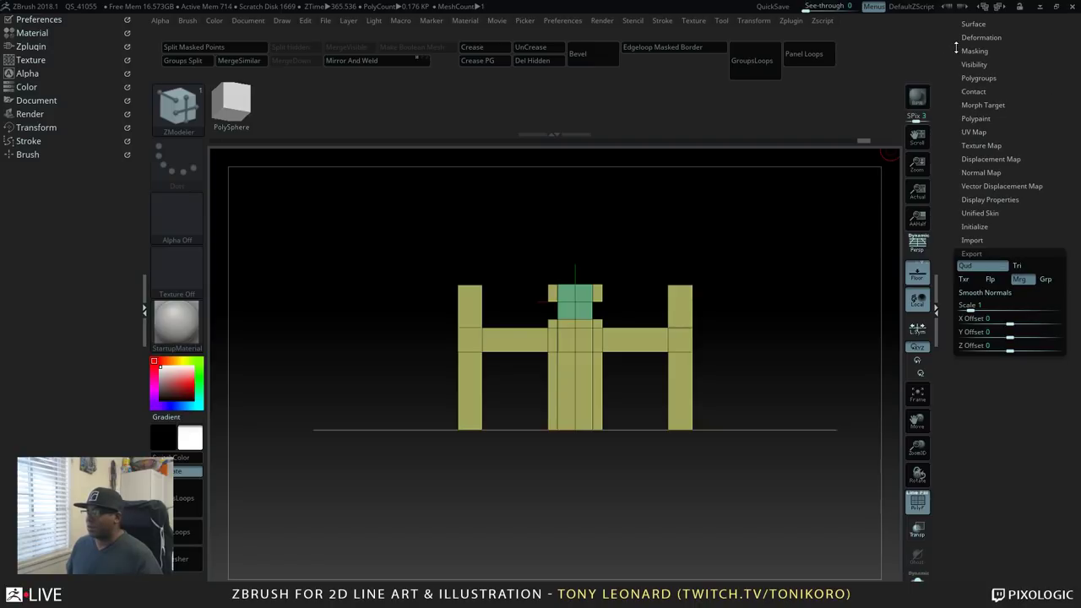
drag(957, 49, 959, 382)
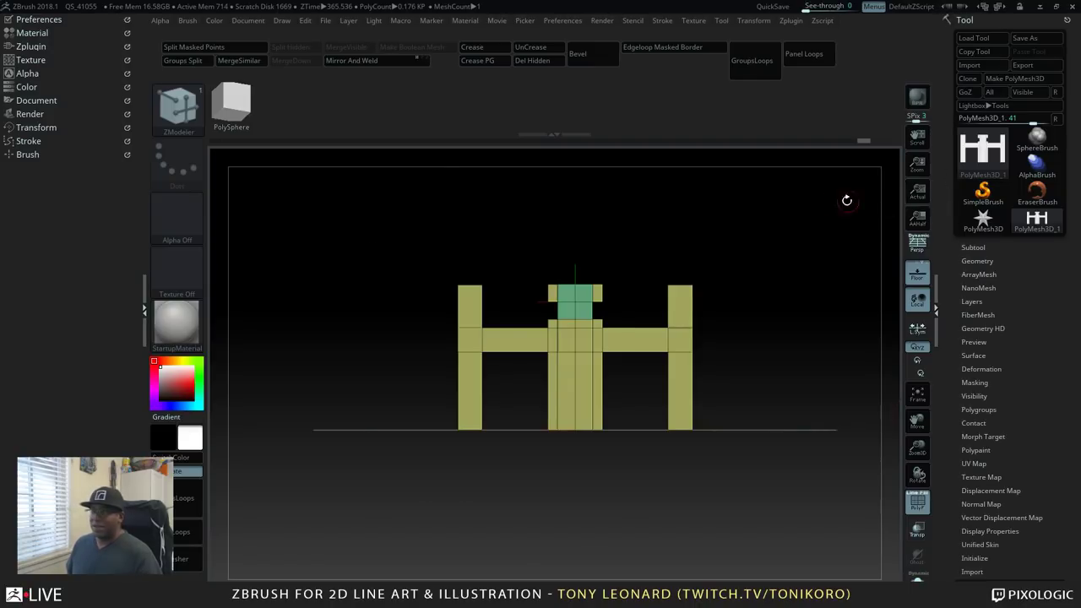
- Switch to Blender and pull the imported prop's separate pieces apart, raising the head's top faces and moving the main body away
key(alt+Tab)
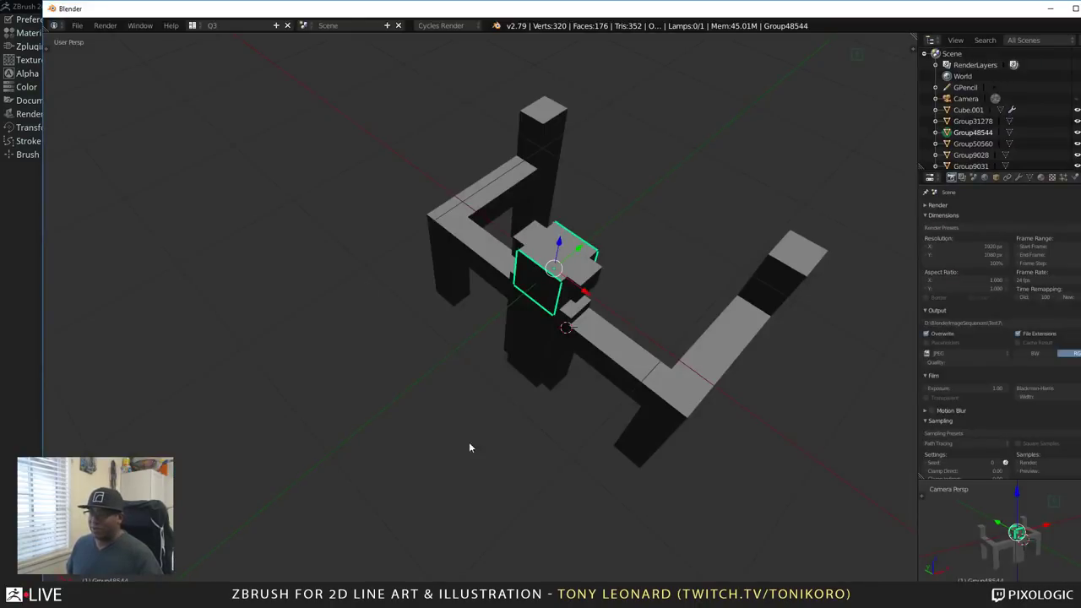
middle_drag(451, 447, 522, 381)
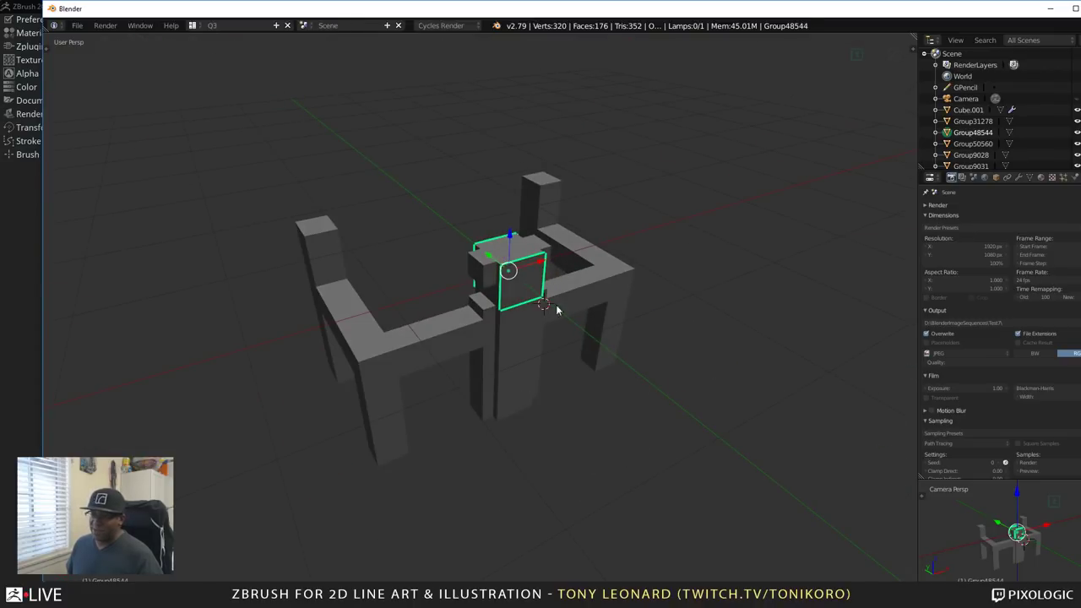
right_click(324, 265)
right_click(525, 253)
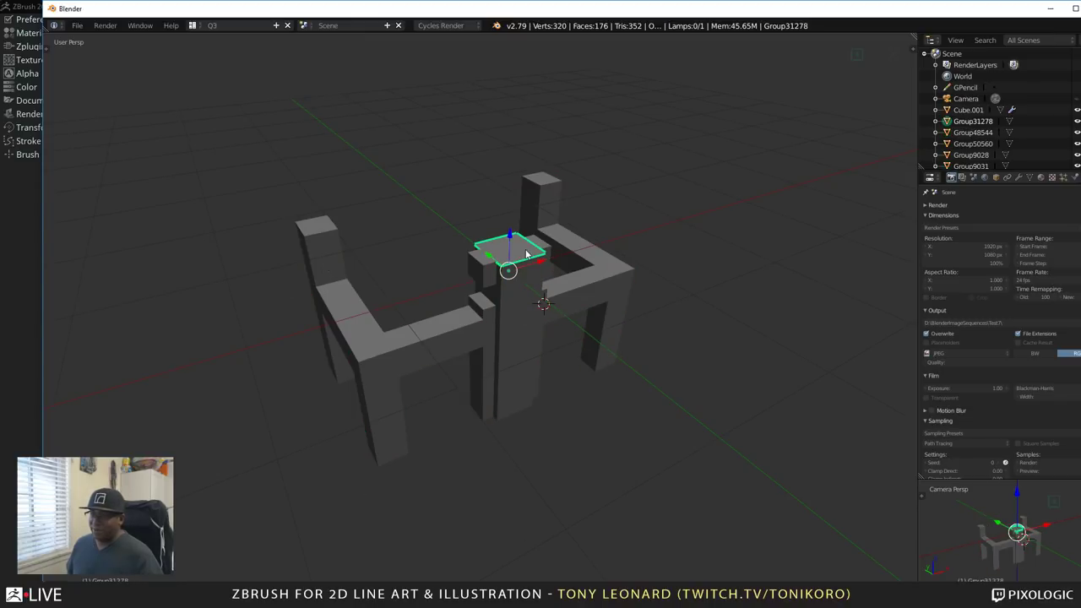
drag(508, 236, 505, 93)
right_click(532, 280)
middle_drag(486, 247, 363, 190)
scroll(565, 480, down, 6)
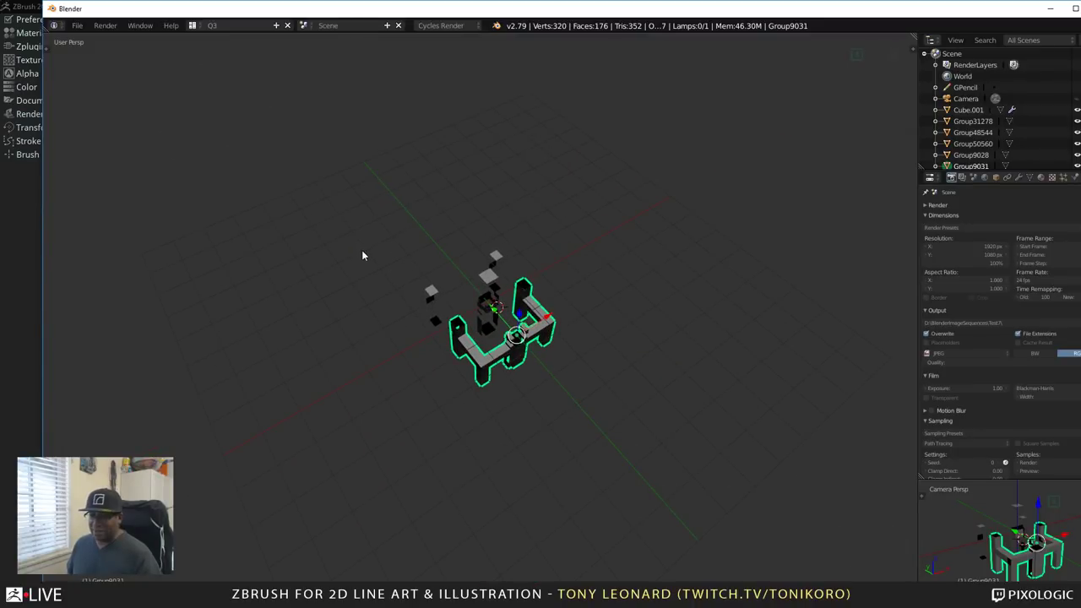
- Select all the imported prop pieces and delete them from the scene
key(a)
key(a)
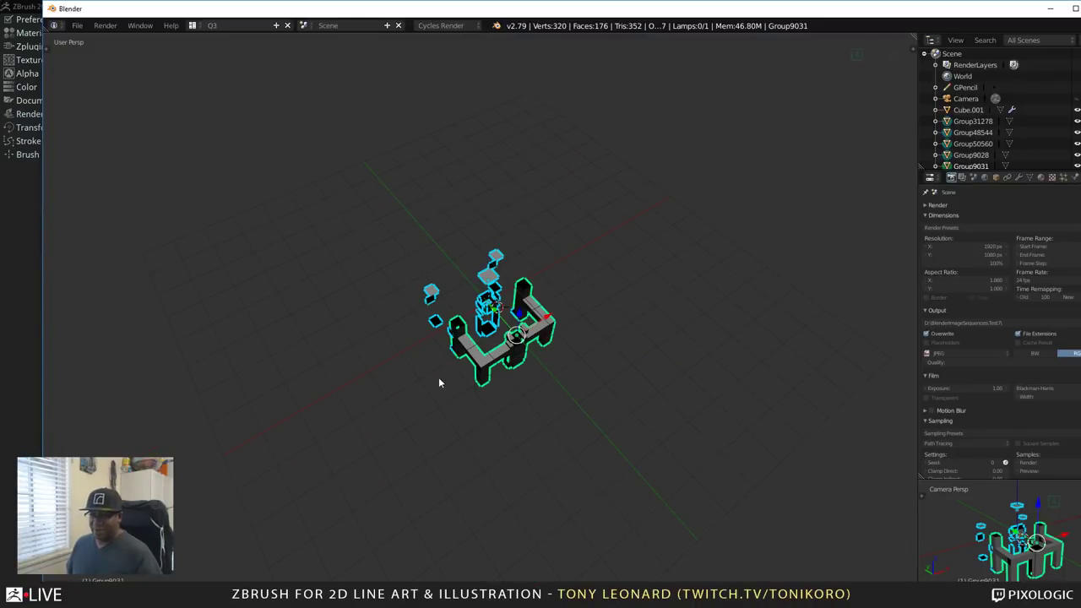
key(y)
click(406, 372)
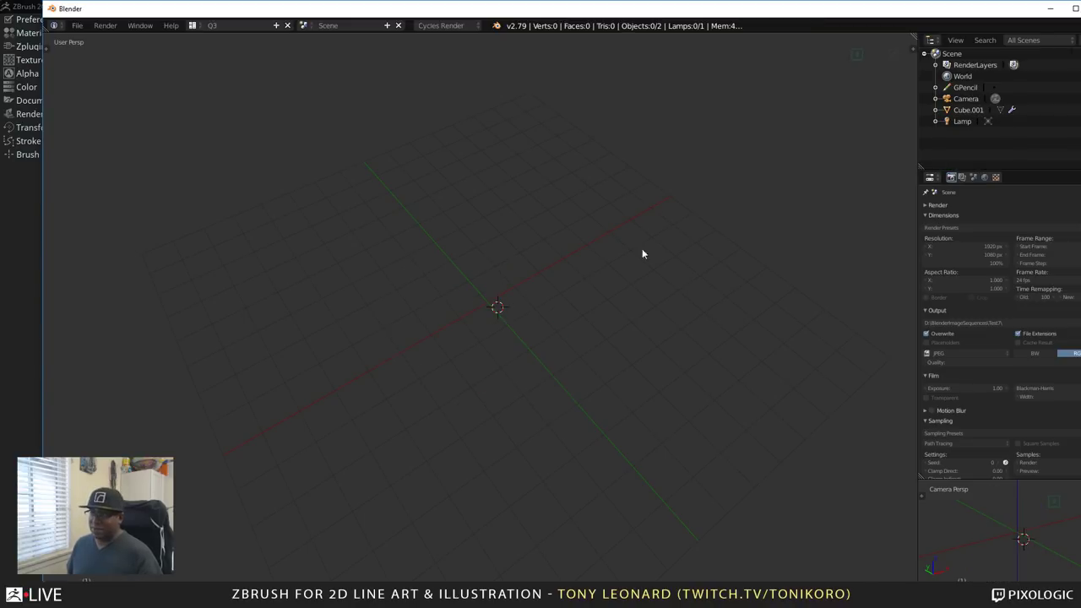
- Switch to ZBrush and export the mesh as OBJ again, replacing the existing TL_ZBLIve_BLDG_prop_001 on New Volume (H:)
key(alt+Tab)
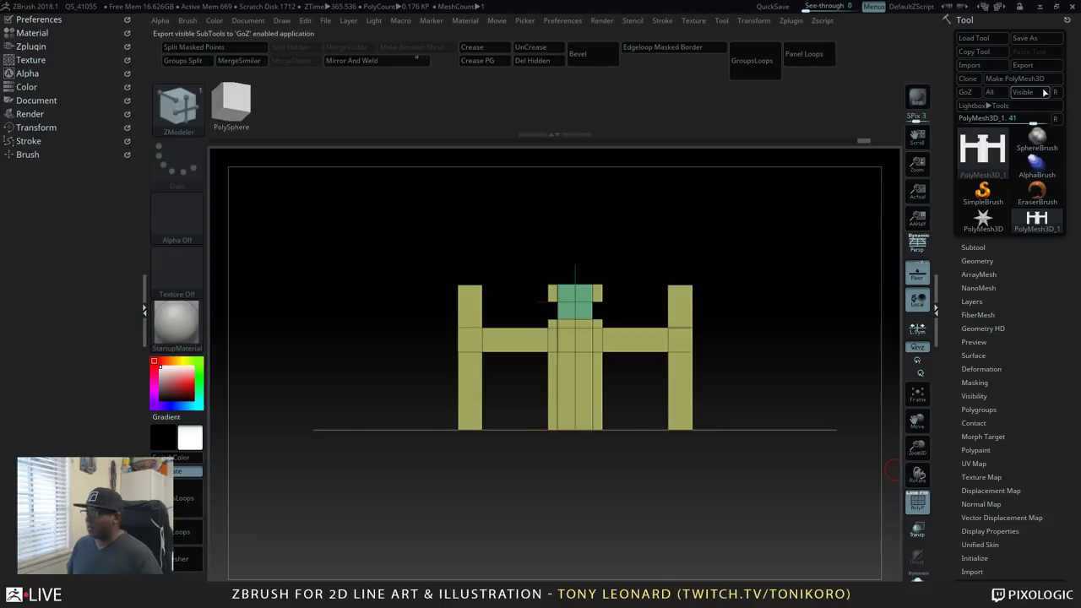
click(1023, 65)
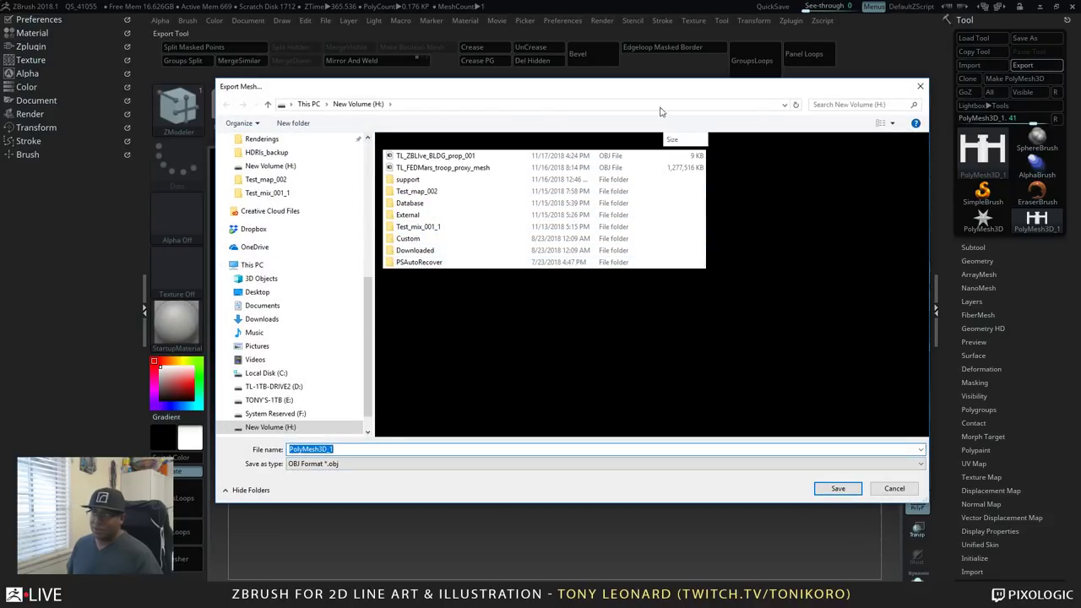
drag(618, 86, 674, 2)
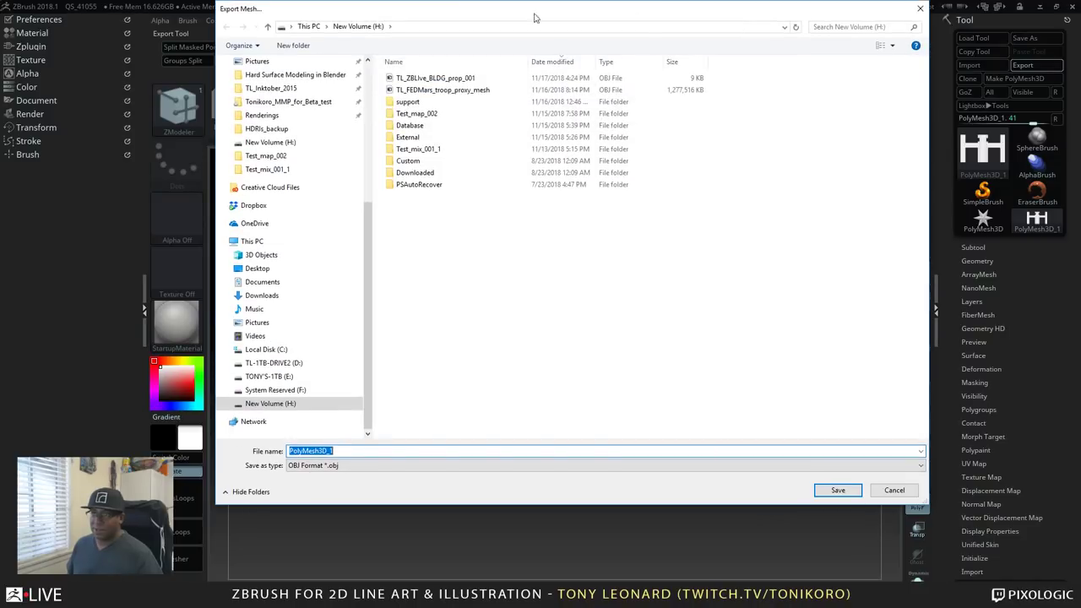
click(455, 79)
click(838, 490)
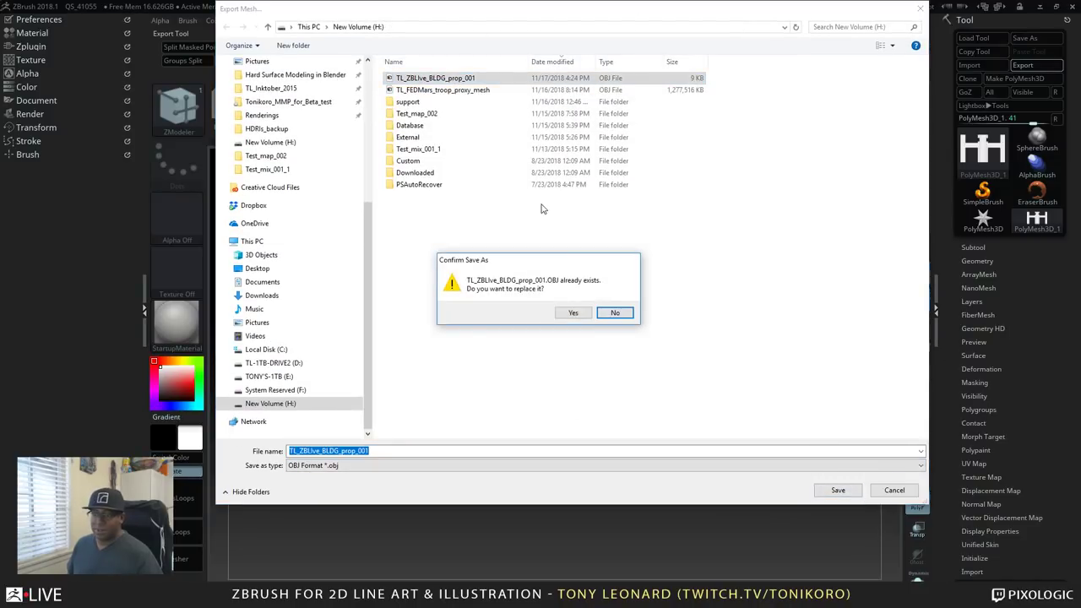
click(571, 313)
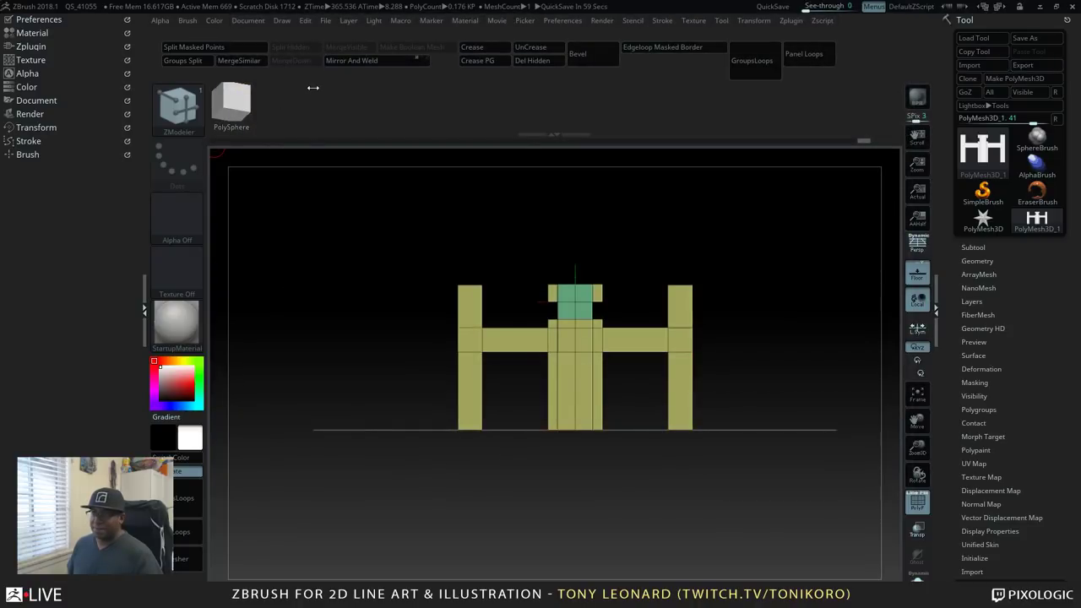
- Switch to Blender and import the Wavefront file TL_ZBLIve_BLDG_prop_001.OBJ from New Volume (H:)
drag(751, 364, 683, 374)
key(alt+Tab)
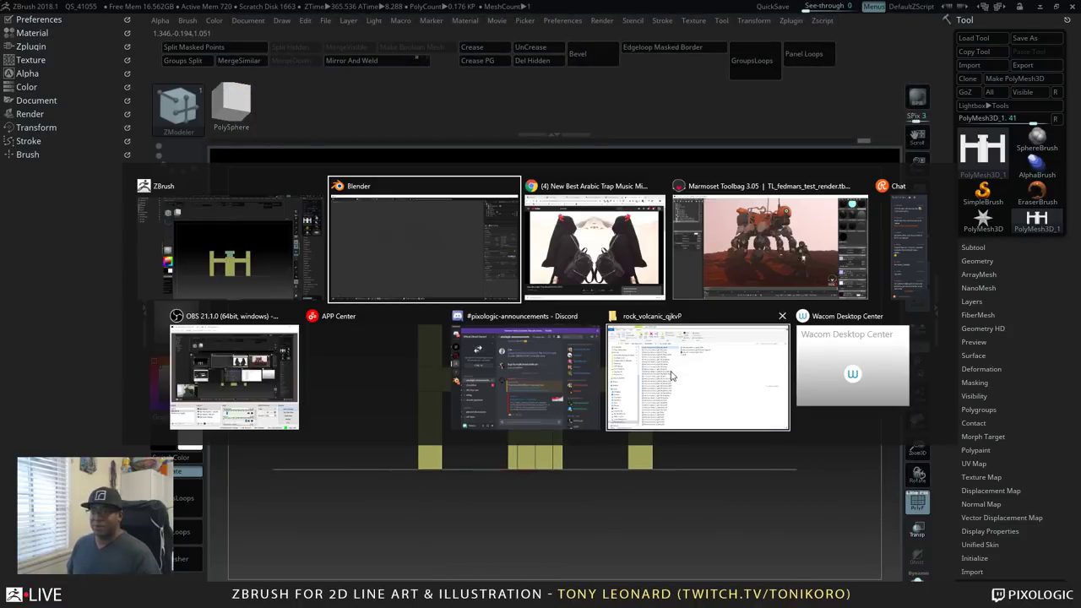
click(412, 272)
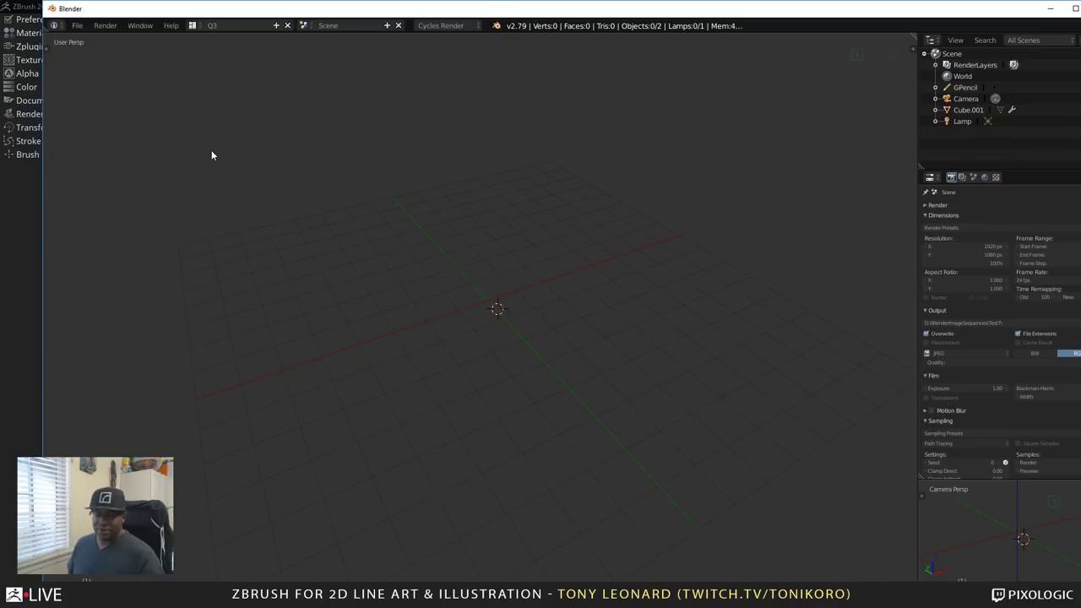
click(77, 26)
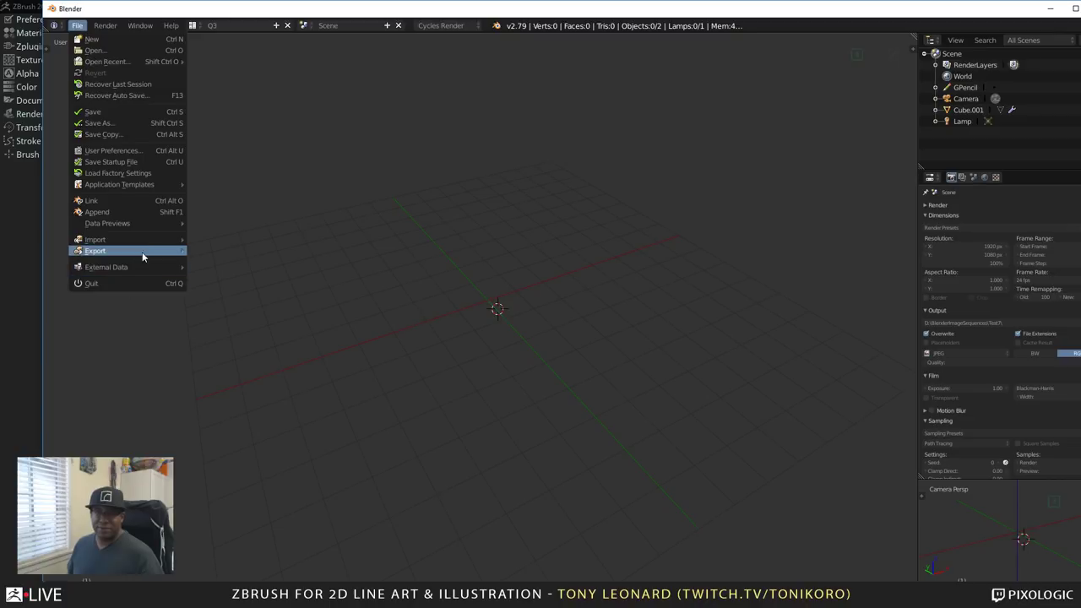
mouse_move(145, 241)
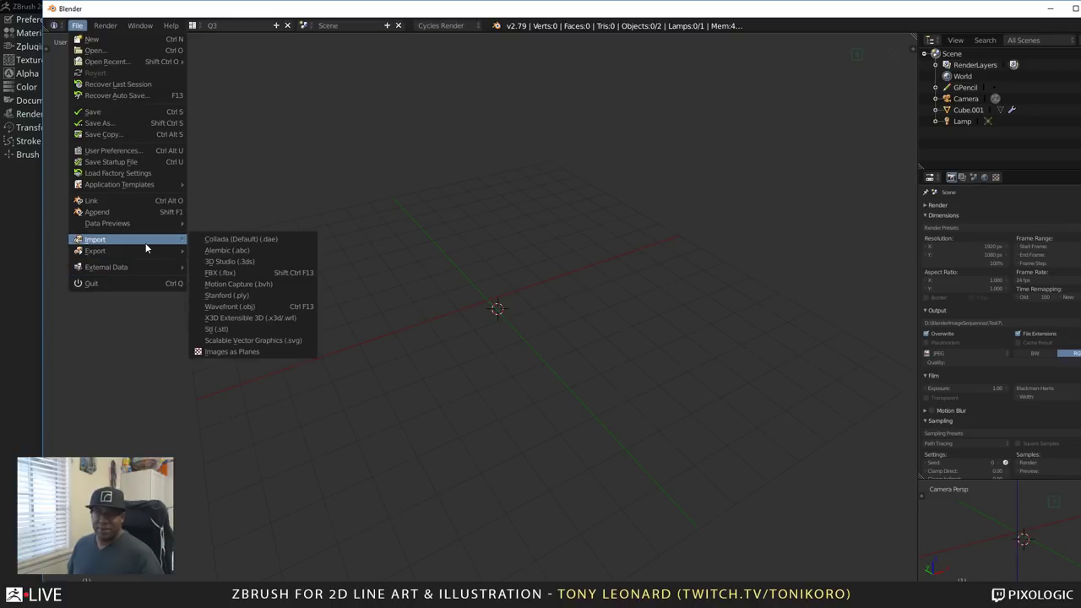
click(260, 306)
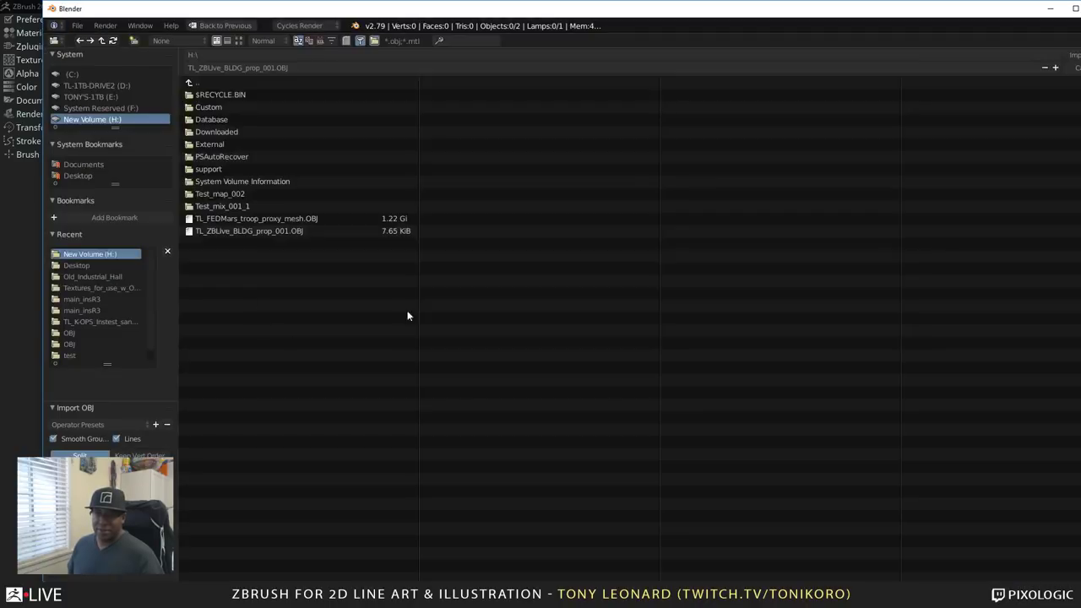
double_click(287, 230)
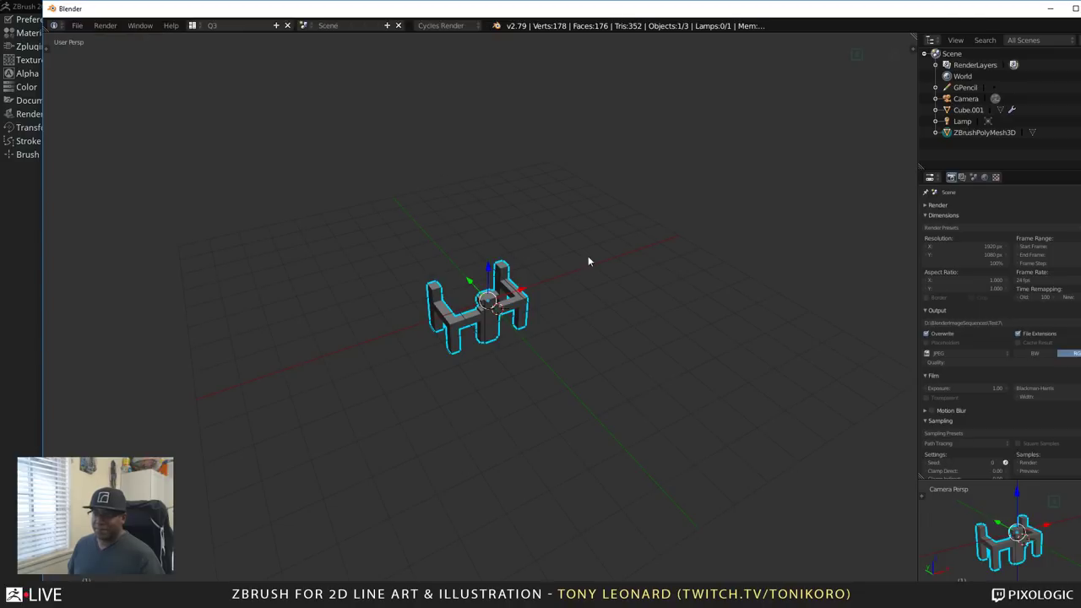
- Show the transform manipulator, try lowering the imported prop along the vertical axis, and undo the move
middle_drag(507, 382, 443, 411)
scroll(444, 409, up, 10)
shift+middle_drag(504, 426, 413, 407)
scroll(400, 309, down, 6)
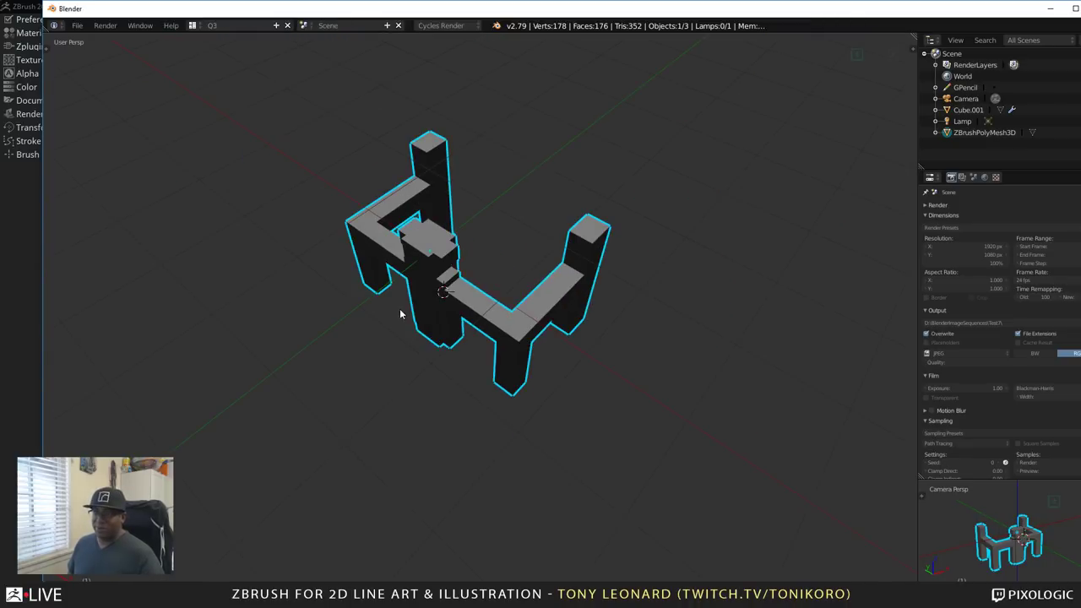
middle_drag(401, 309, 539, 285)
key(ctrl+space)
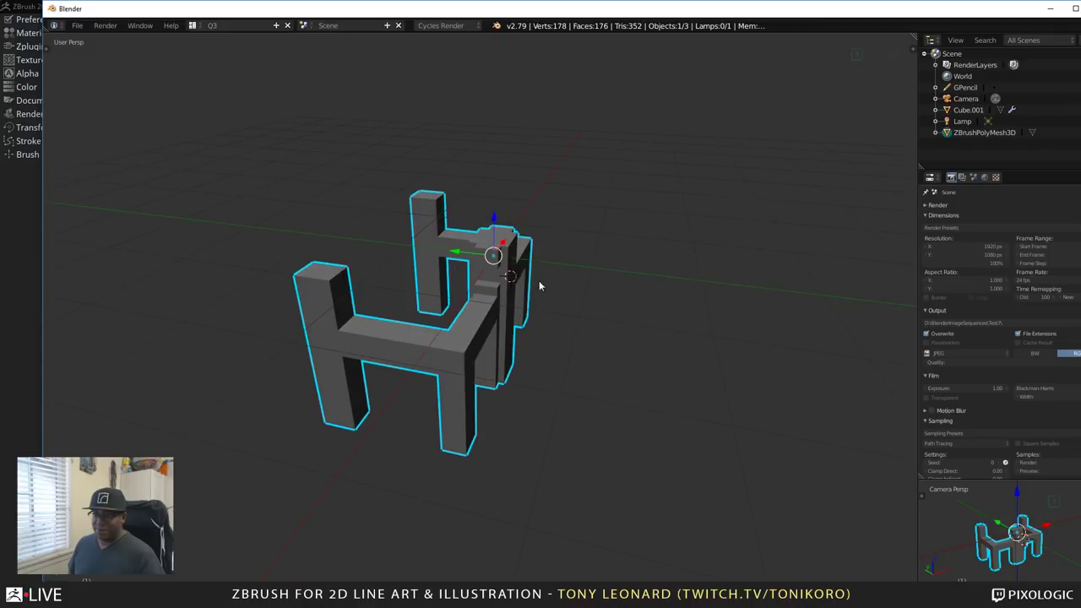
drag(496, 219, 496, 353)
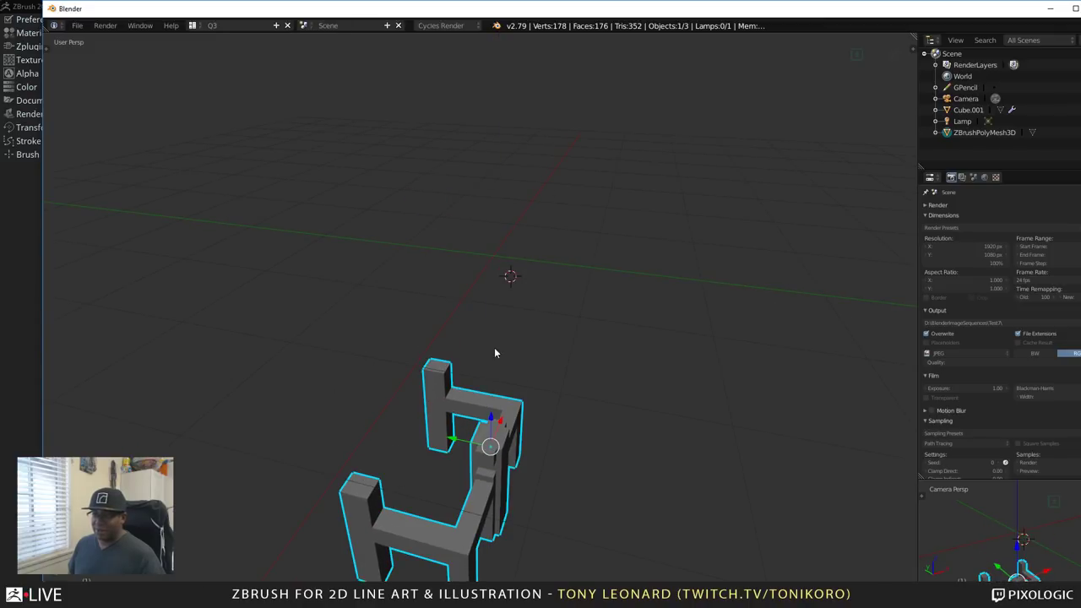
key(ctrl+z)
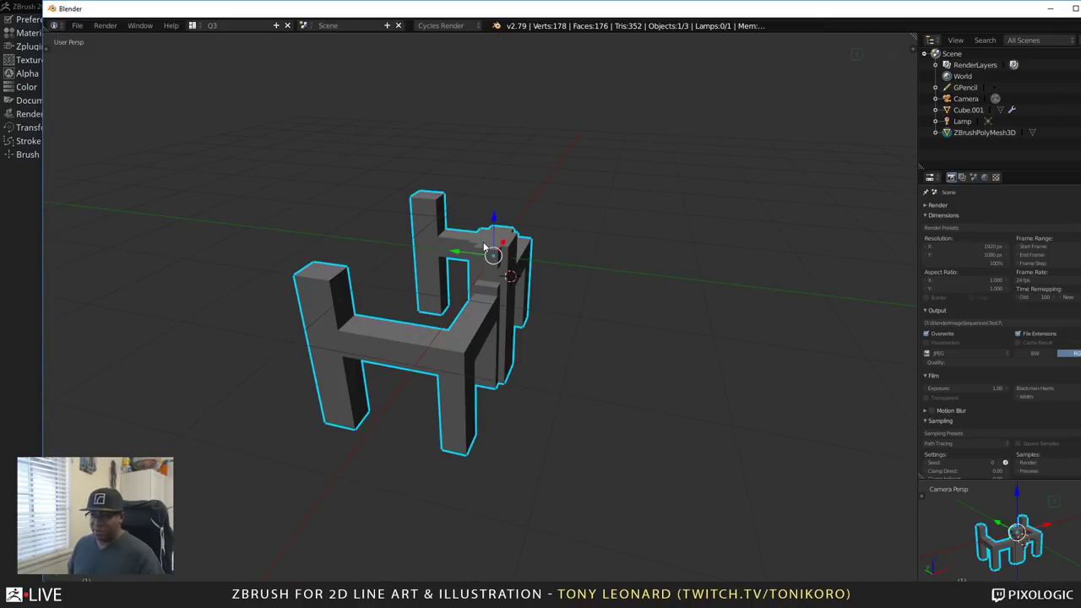
- Apply the imported prop's transforms, including its rotation
key(ctrl+a)
click(453, 229)
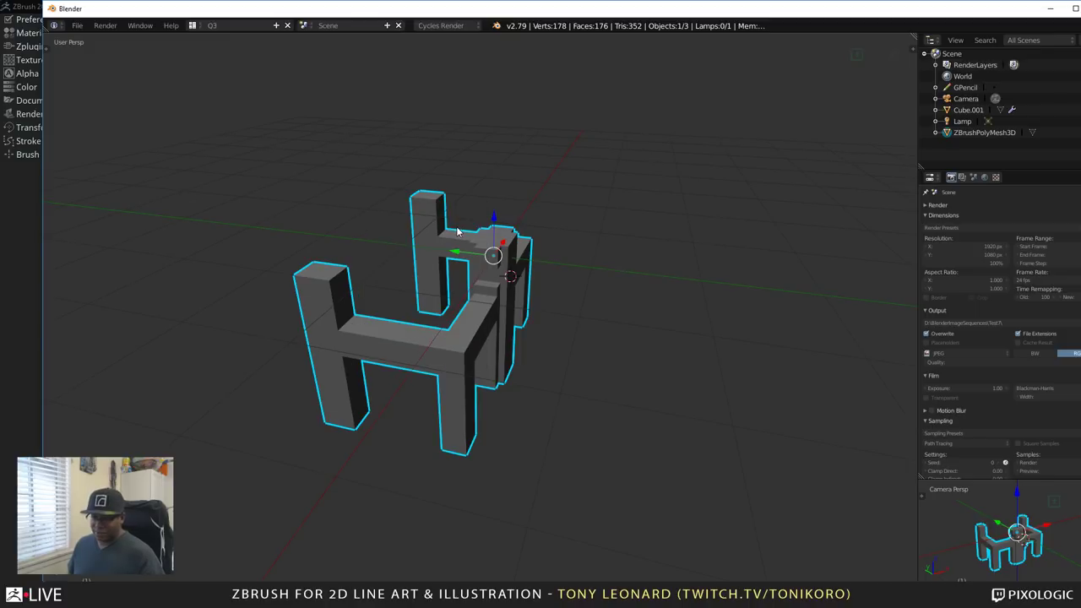
key(ctrl+a)
click(436, 241)
key(ctrl+a)
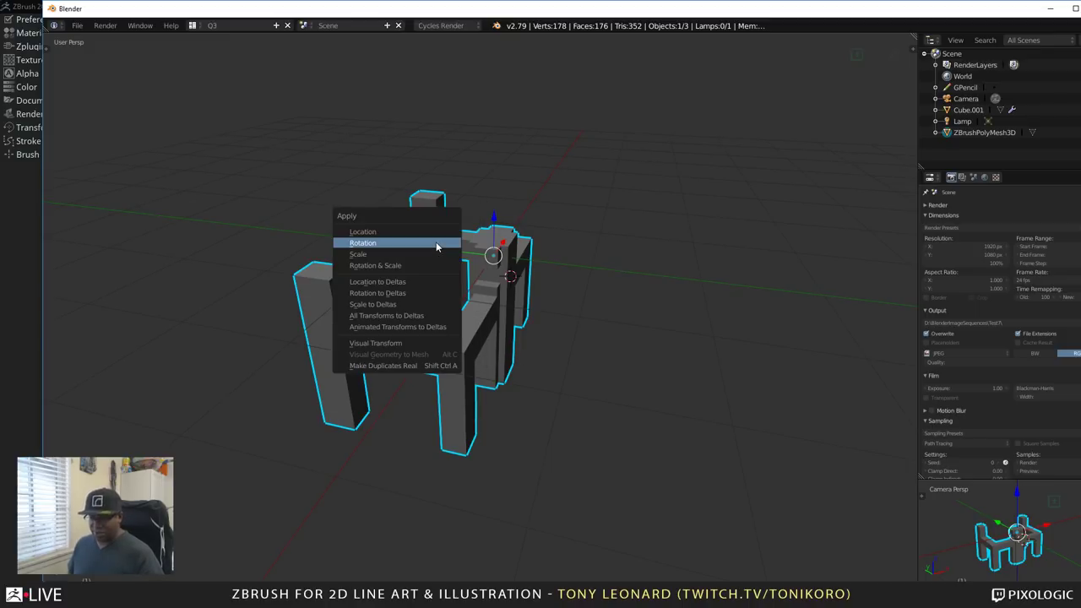
click(432, 250)
- Raise the whole prop along the vertical axis so its legs stand on the grid, and hide the transform manipulator
middle_drag(431, 284, 566, 412)
middle_drag(378, 211, 408, 287)
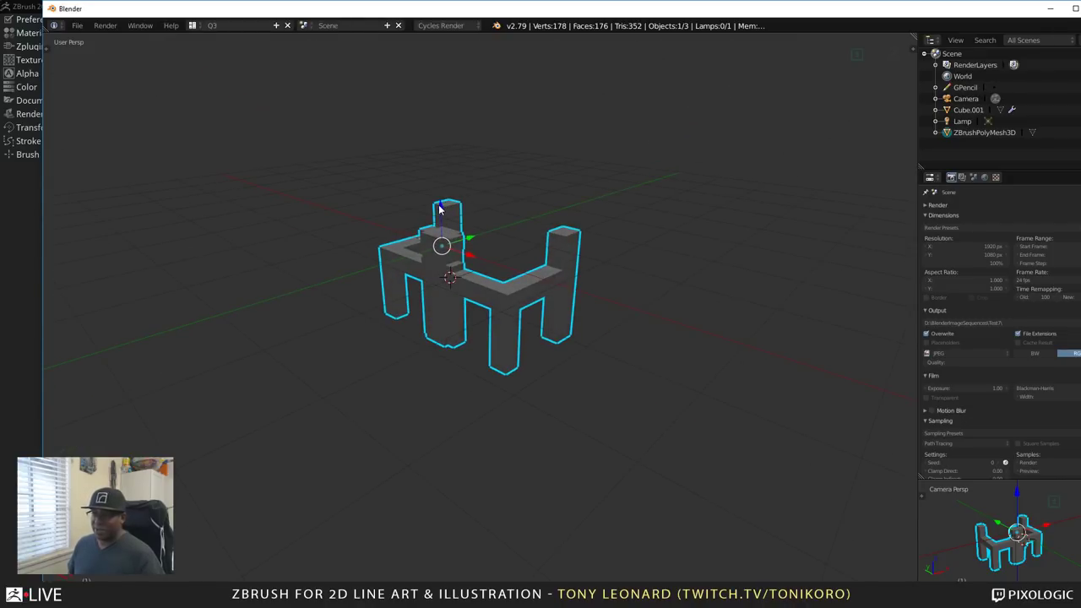
drag(439, 209, 442, 106)
middle_drag(442, 106, 447, 315)
shift+middle_drag(494, 294, 461, 289)
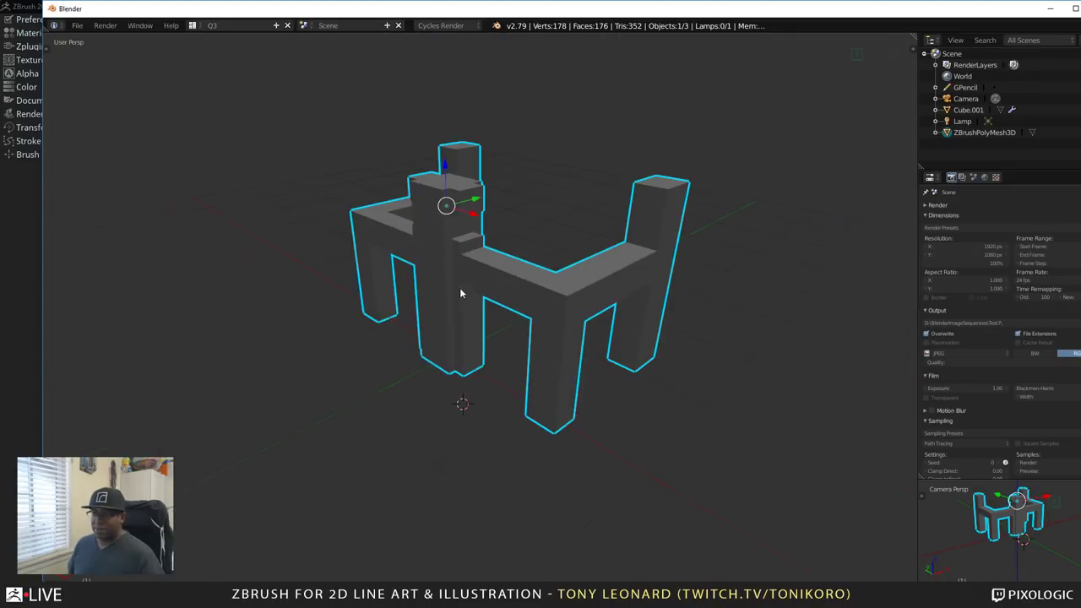
key(g)
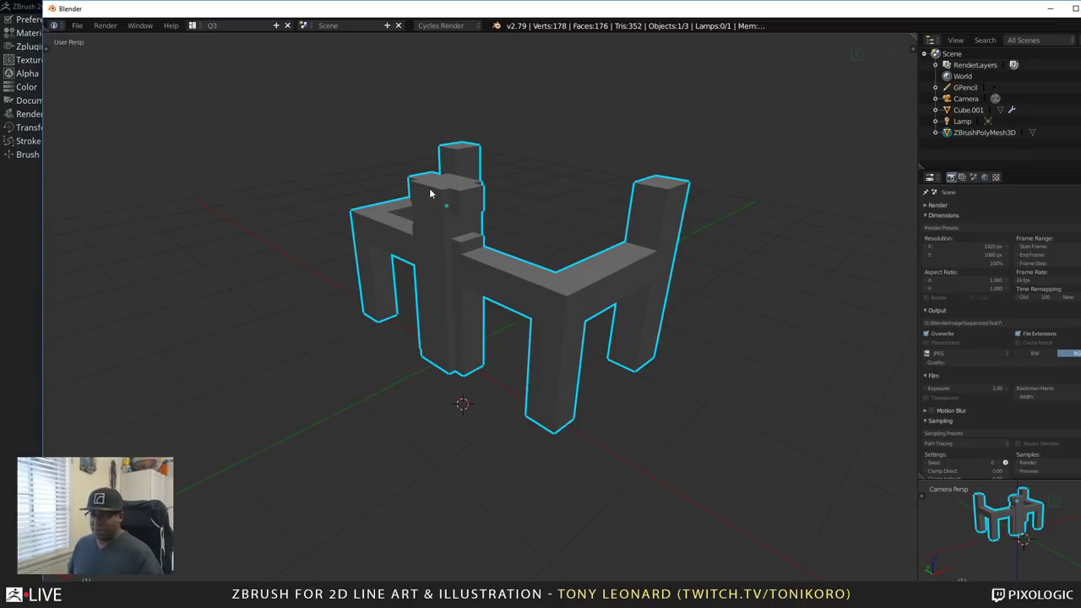
- Start the Box Cutter tool with the prop selected
middle_drag(429, 188, 418, 326)
scroll(482, 321, up, 6)
scroll(546, 317, down, 7)
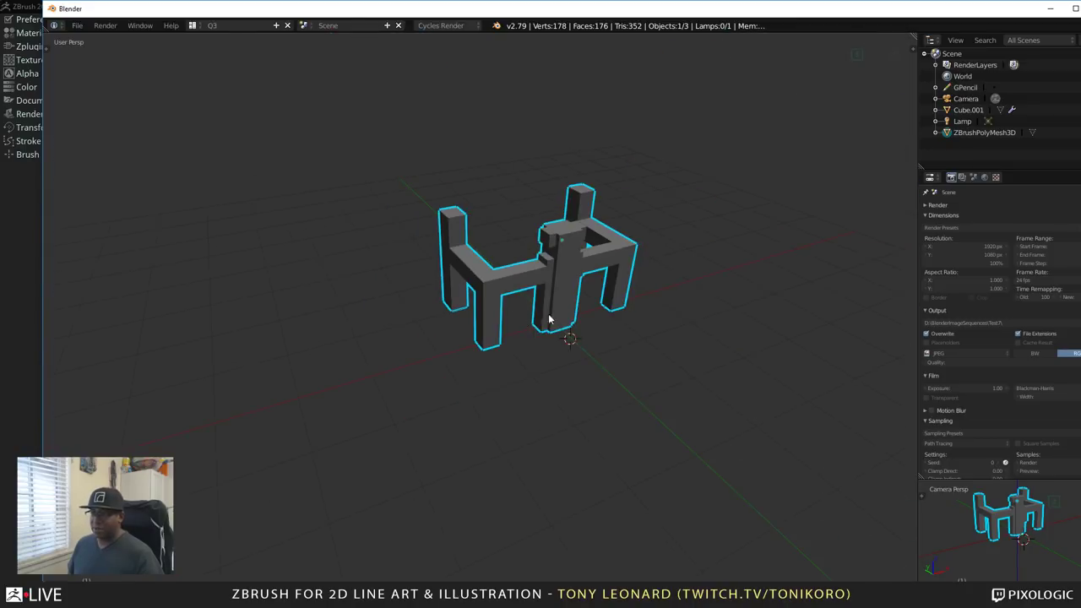
shift+middle_drag(549, 316, 483, 329)
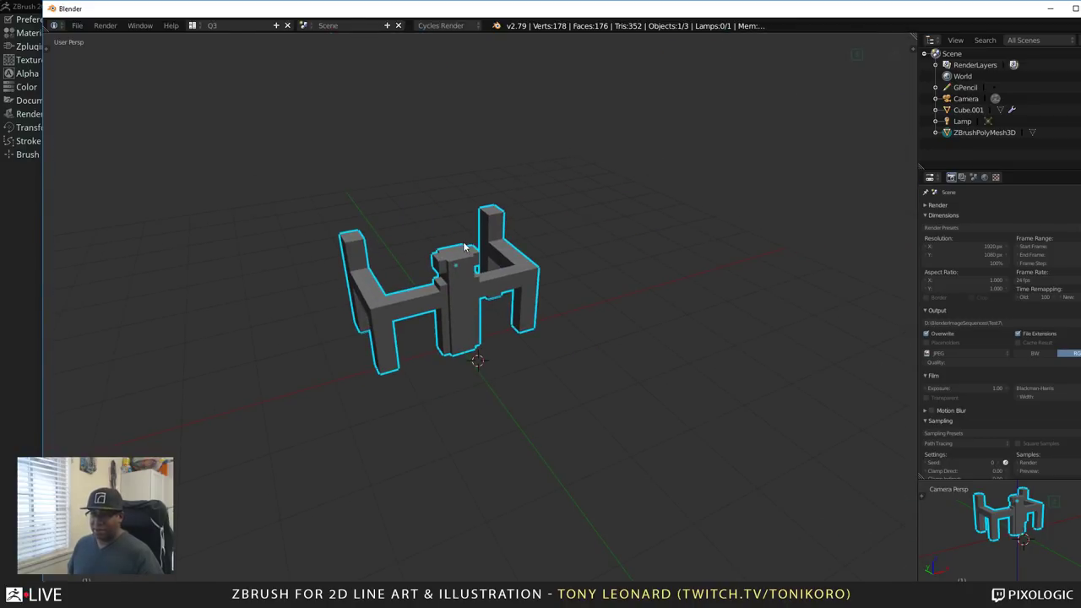
key(ctrl+w)
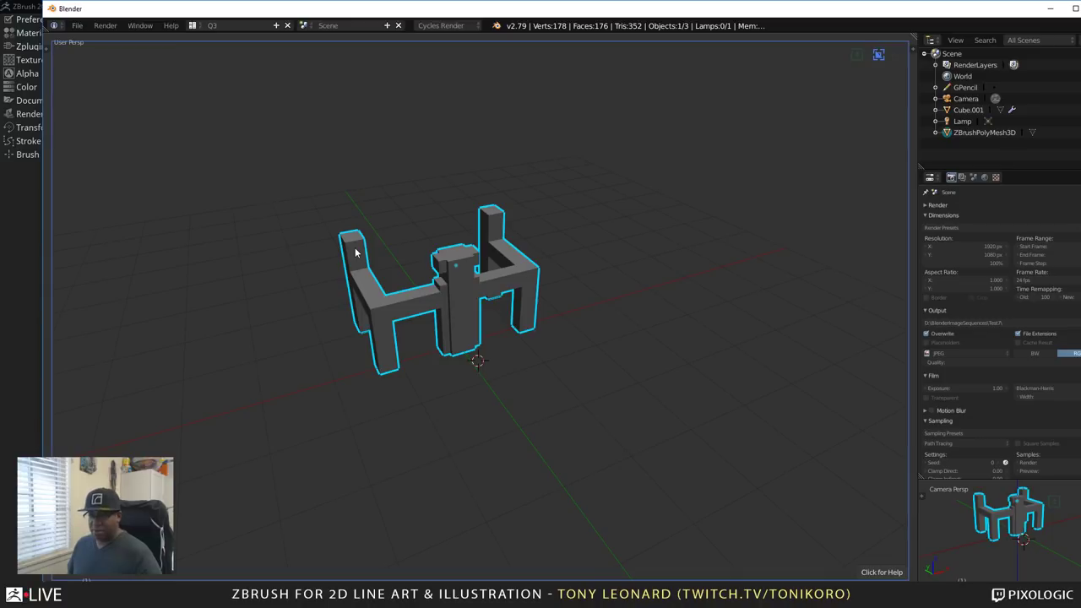
- Examine the prop's shape from several angles and move the Blender window fully into view
middle_drag(561, 218, 445, 338)
scroll(441, 348, up, 5)
scroll(388, 359, down, 5)
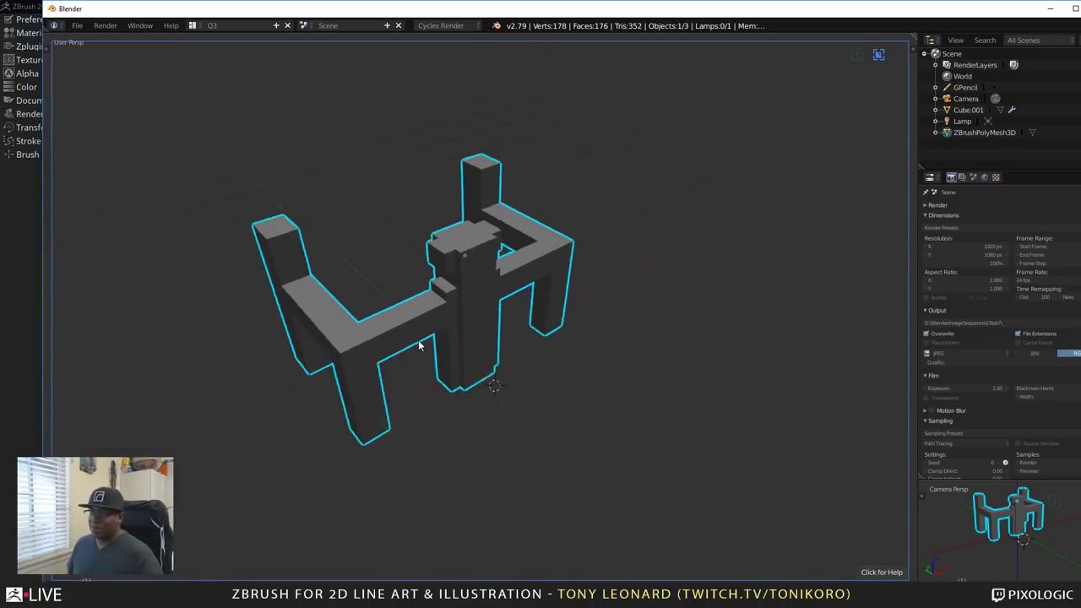
middle_drag(355, 354, 404, 343)
scroll(433, 340, up, 4)
scroll(435, 339, down, 4)
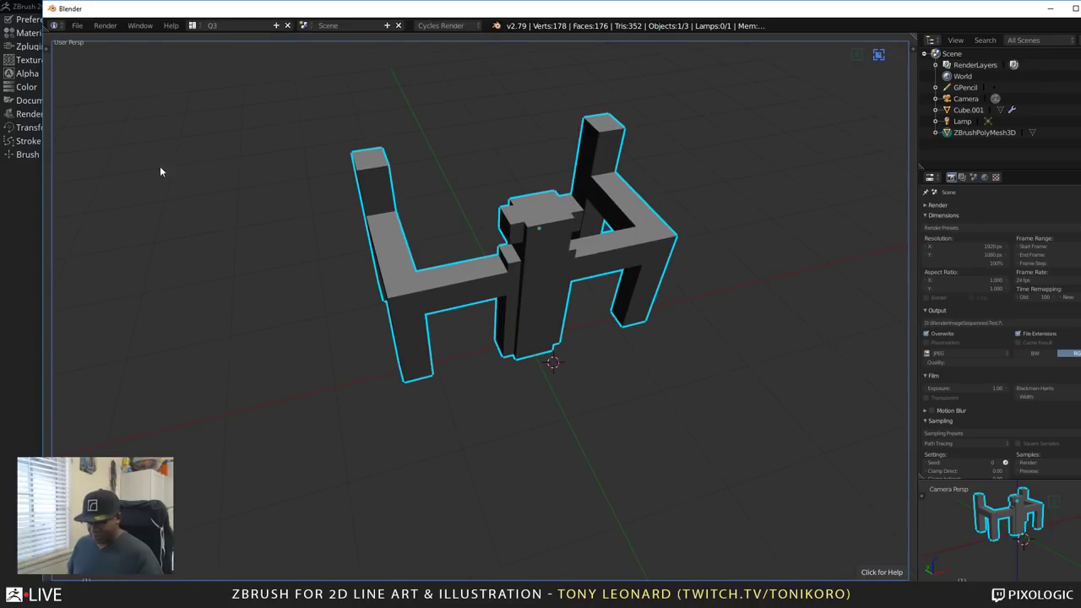
middle_drag(495, 309, 472, 362)
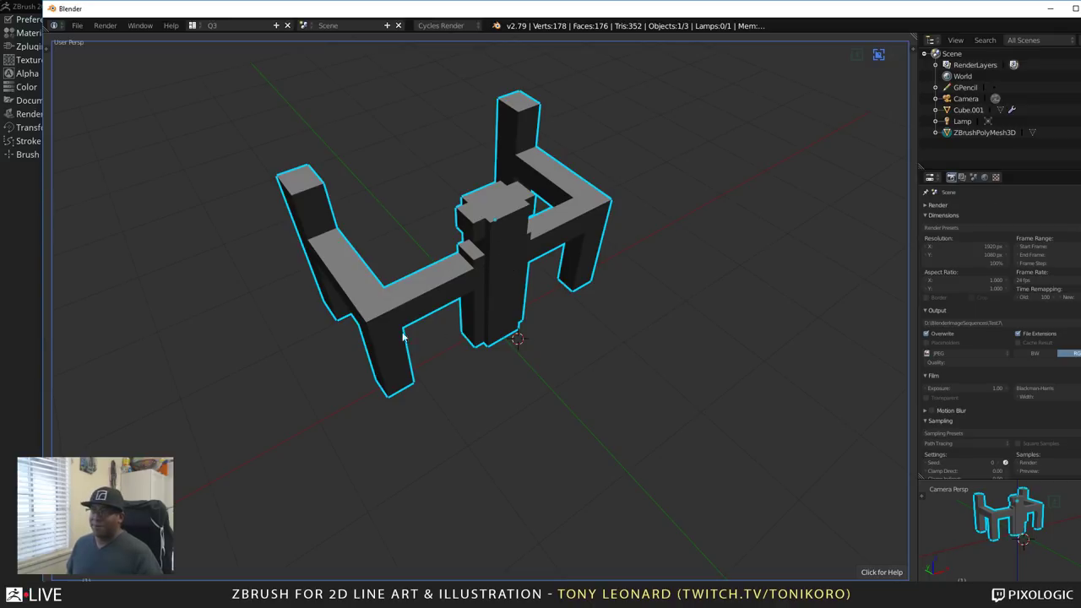
drag(889, 8, 854, 7)
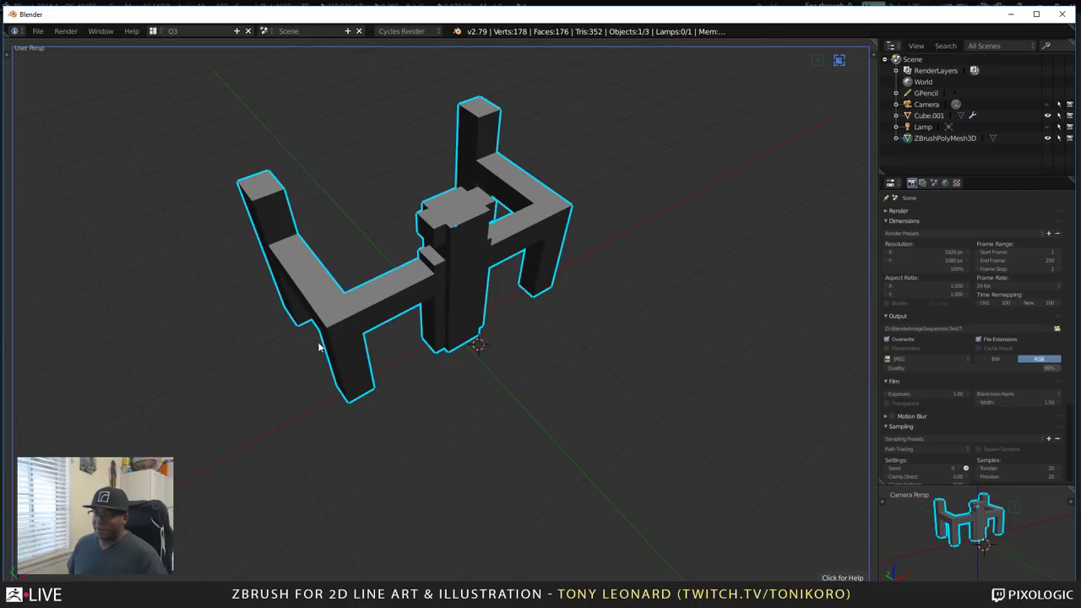
middle_drag(389, 401, 364, 415)
scroll(398, 376, up, 3)
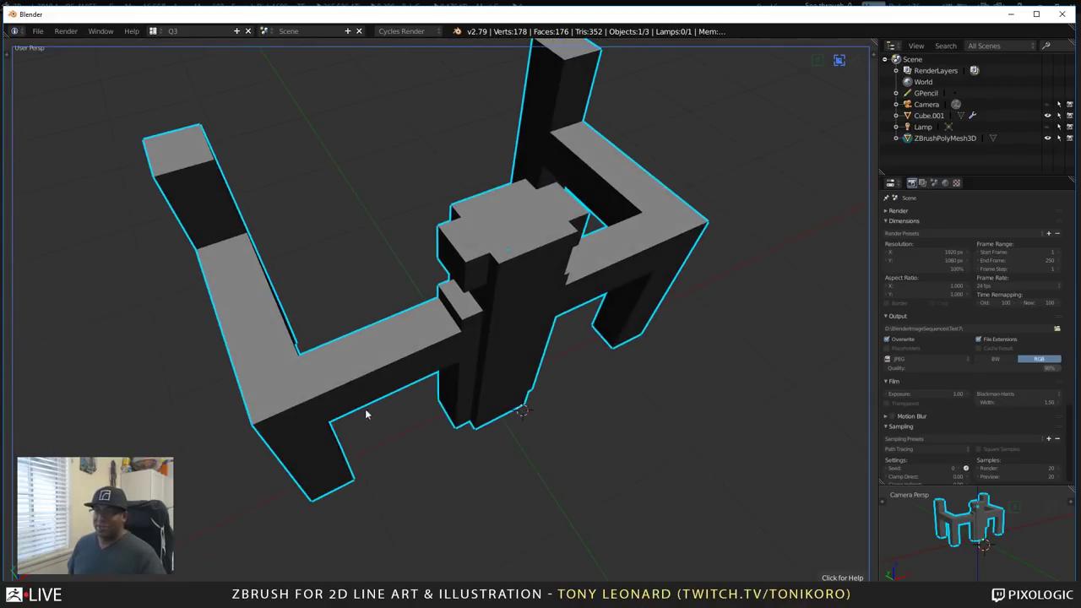
middle_drag(555, 346, 386, 374)
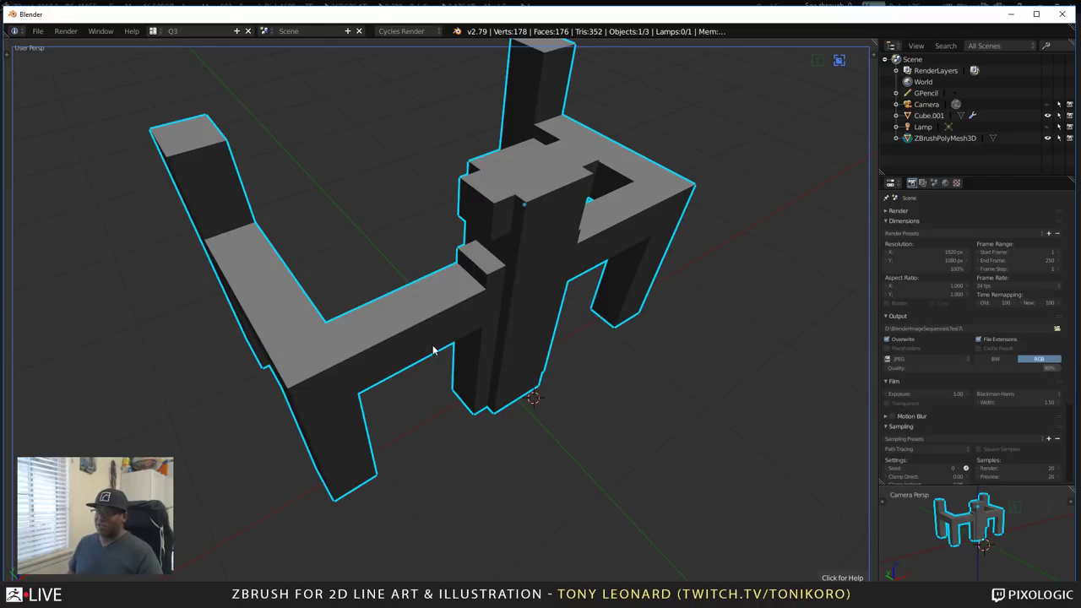
middle_drag(469, 377, 494, 391)
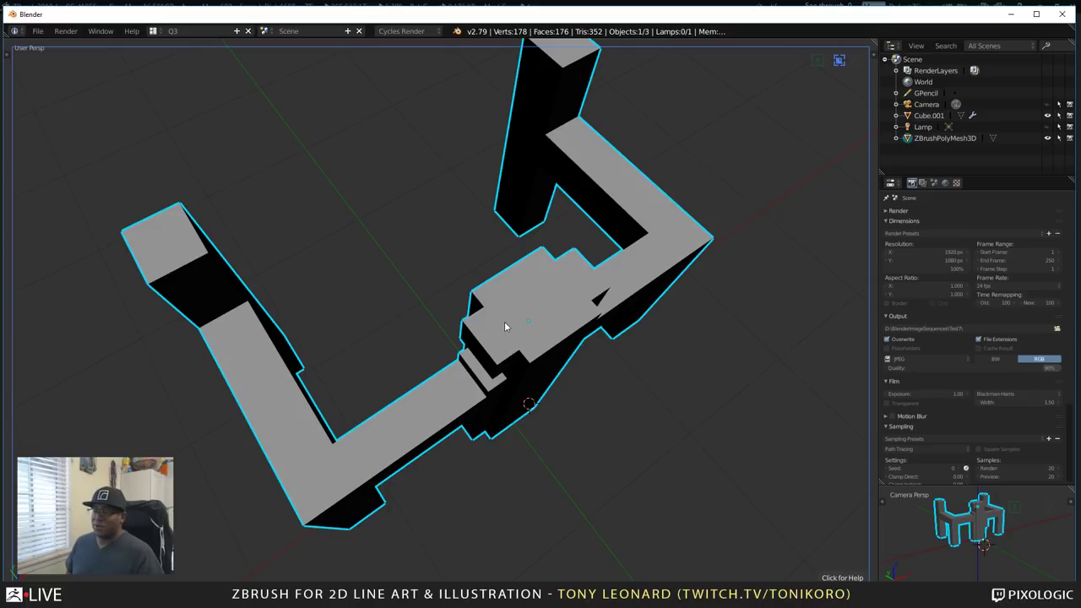
middle_drag(504, 324, 452, 386)
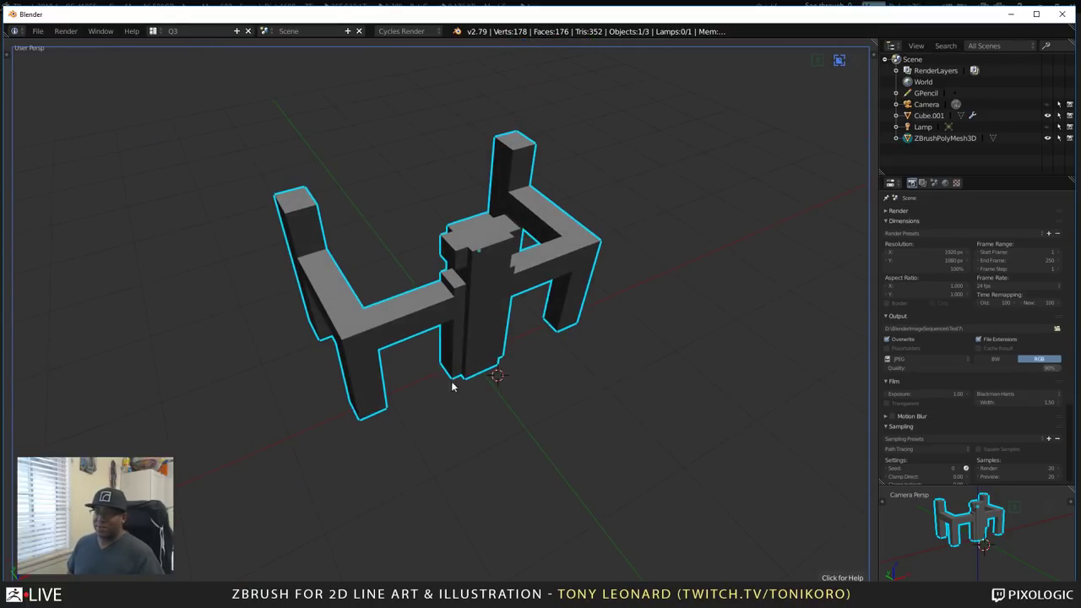
- Choose Box as the Box Cutter shape and exit the cutting tool without making a cut
key(d)
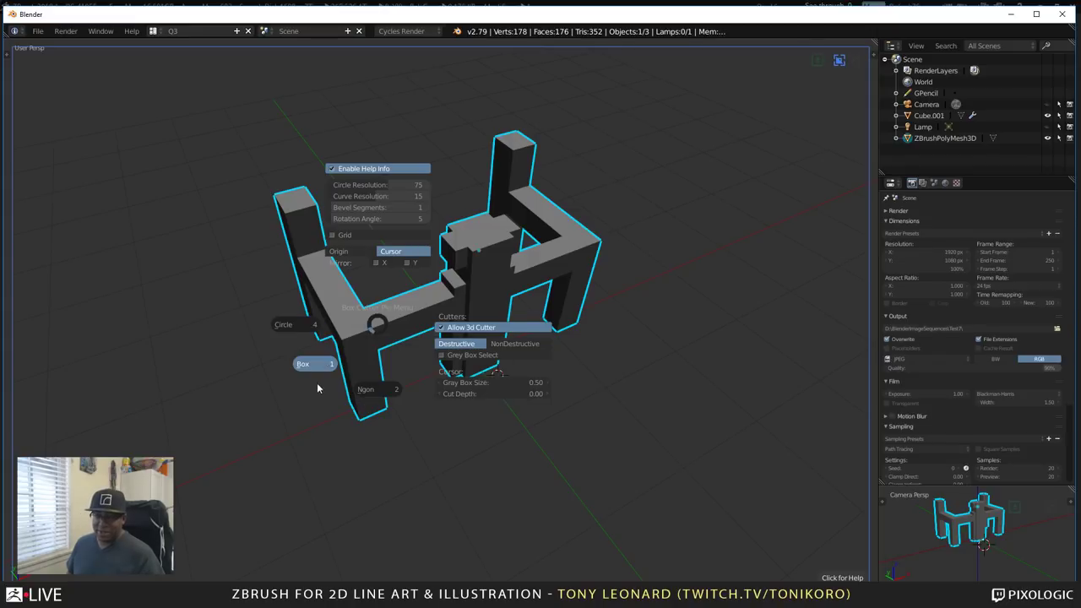
click(320, 368)
mouse_move(444, 371)
middle_down()
mouse_move(490, 381)
mouse_move(461, 374)
middle_up()
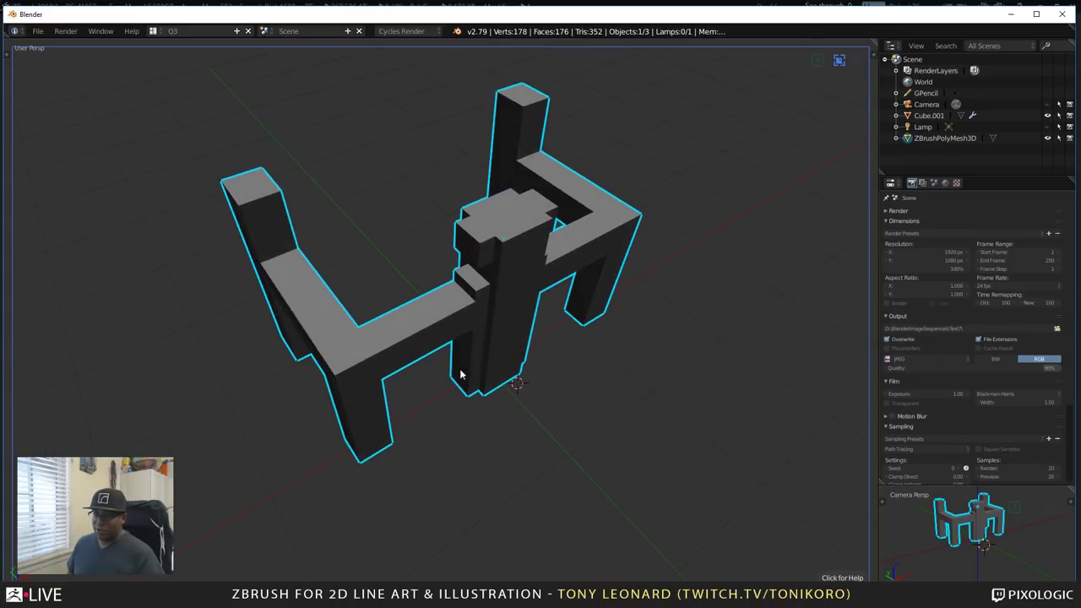
key(d)
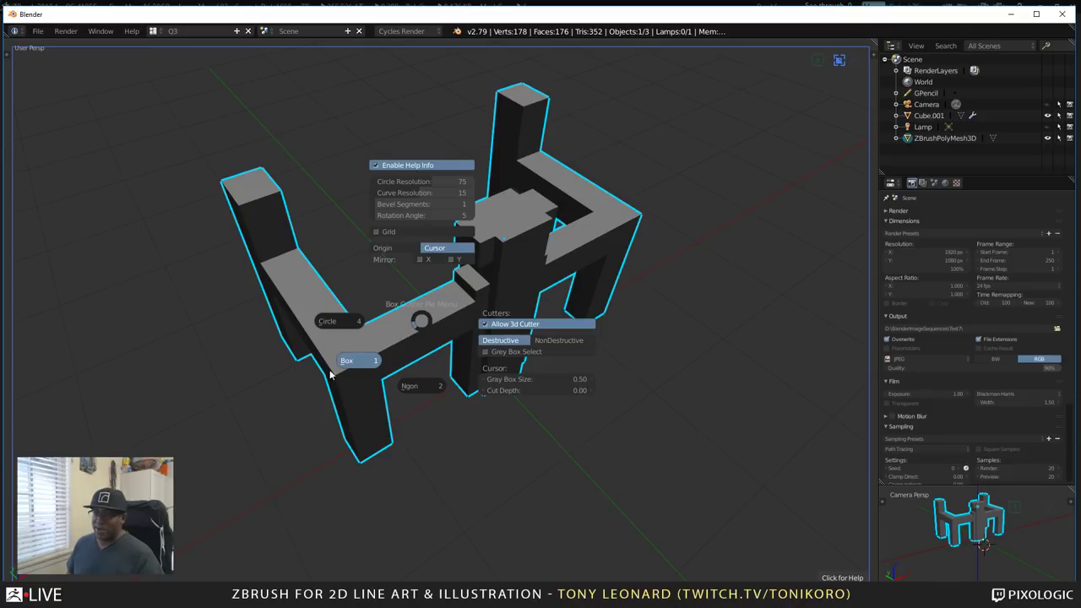
click(365, 361)
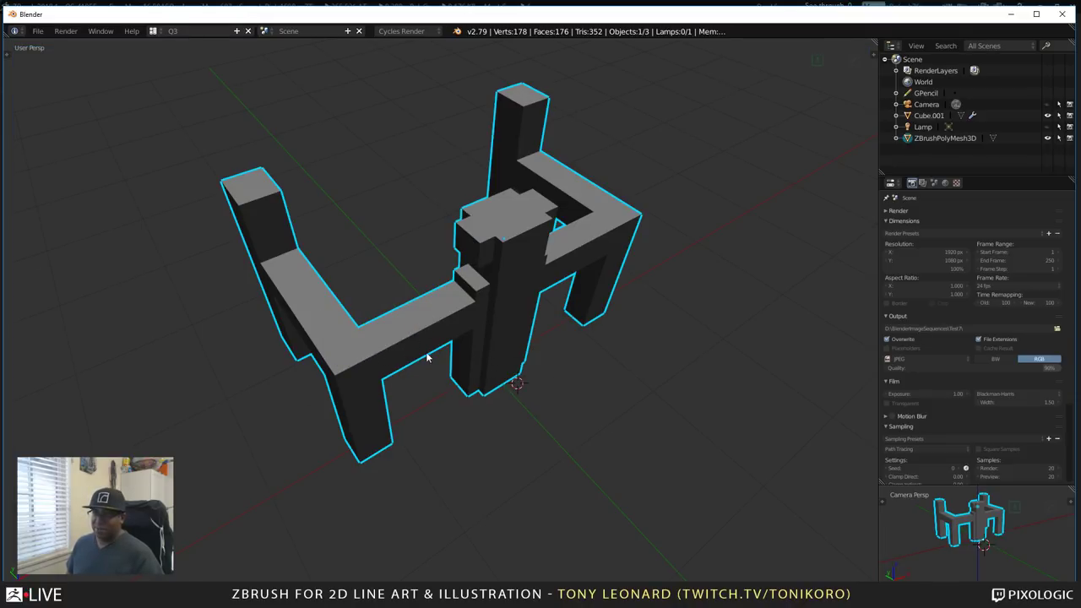
- Reload the start-up file and delete the default cube from the scene
key(ctrl+n)
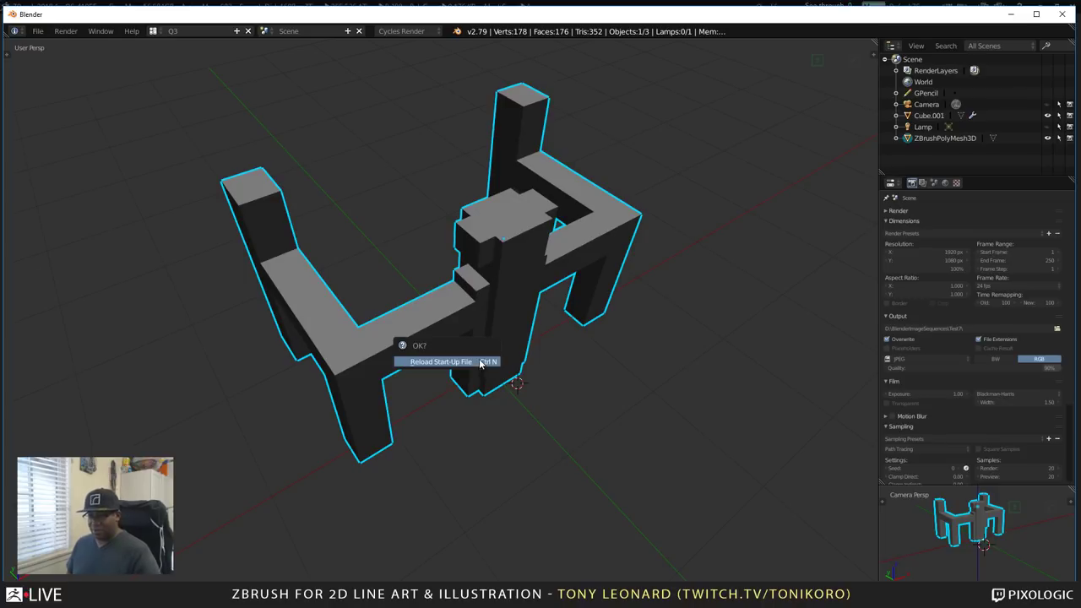
click(452, 361)
scroll(406, 173, down, 1)
middle_drag(475, 363, 432, 391)
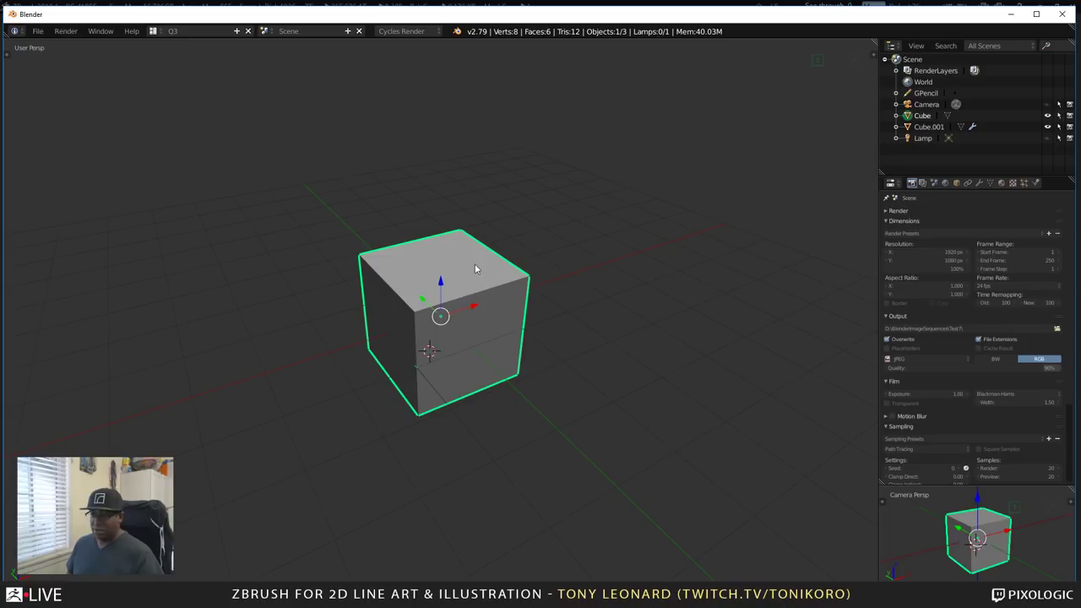
key(x)
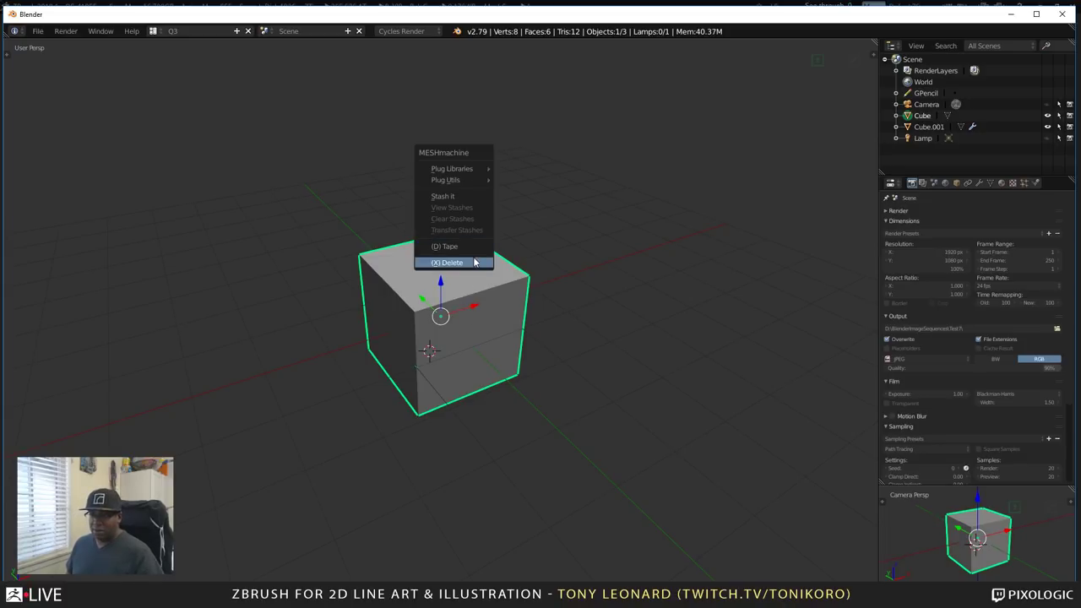
click(473, 261)
- Import TL_ZBLive_BLDG_prop_001.OBJ as a Wavefront OBJ from the New Volume (H:) drive
click(36, 30)
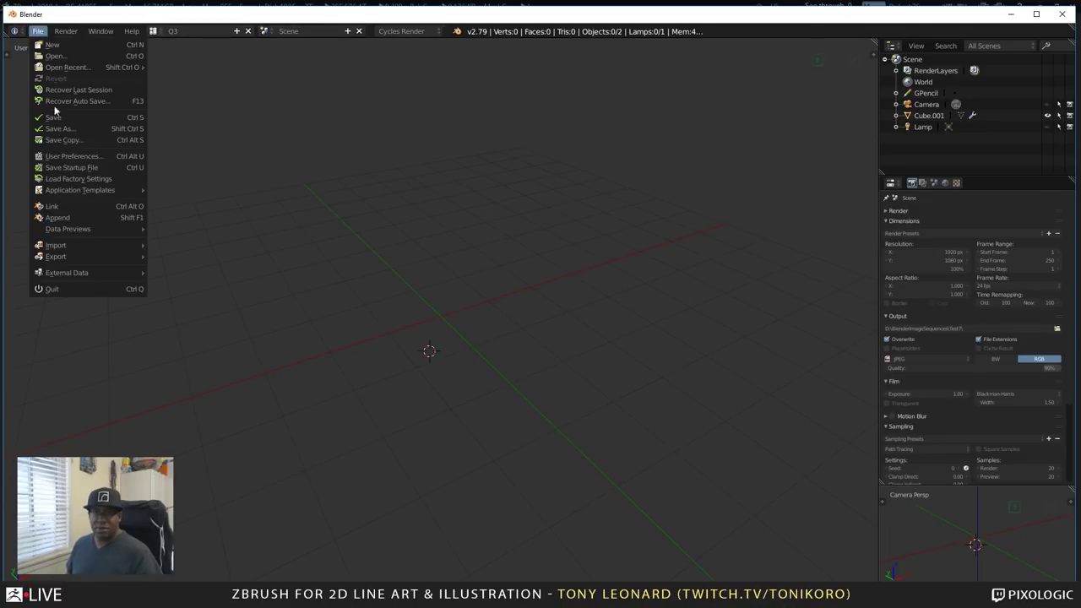
mouse_move(75, 245)
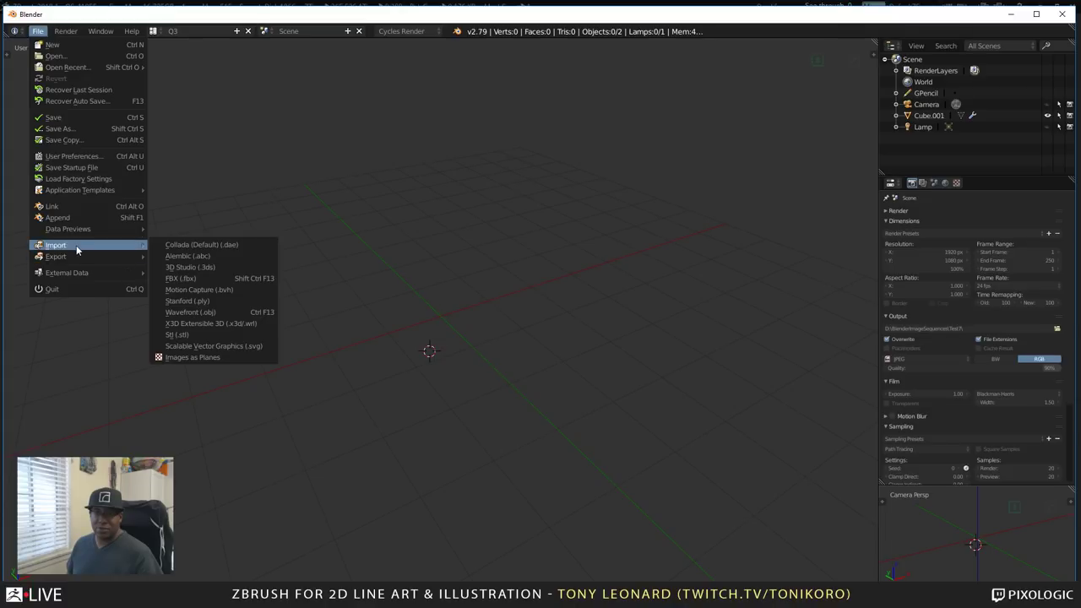
click(186, 315)
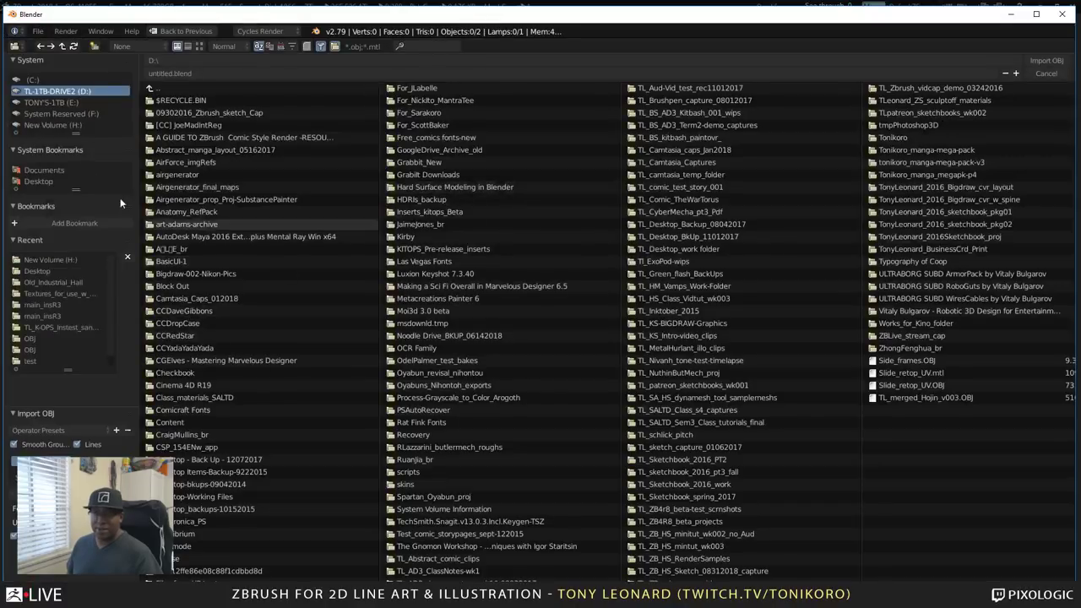
click(69, 123)
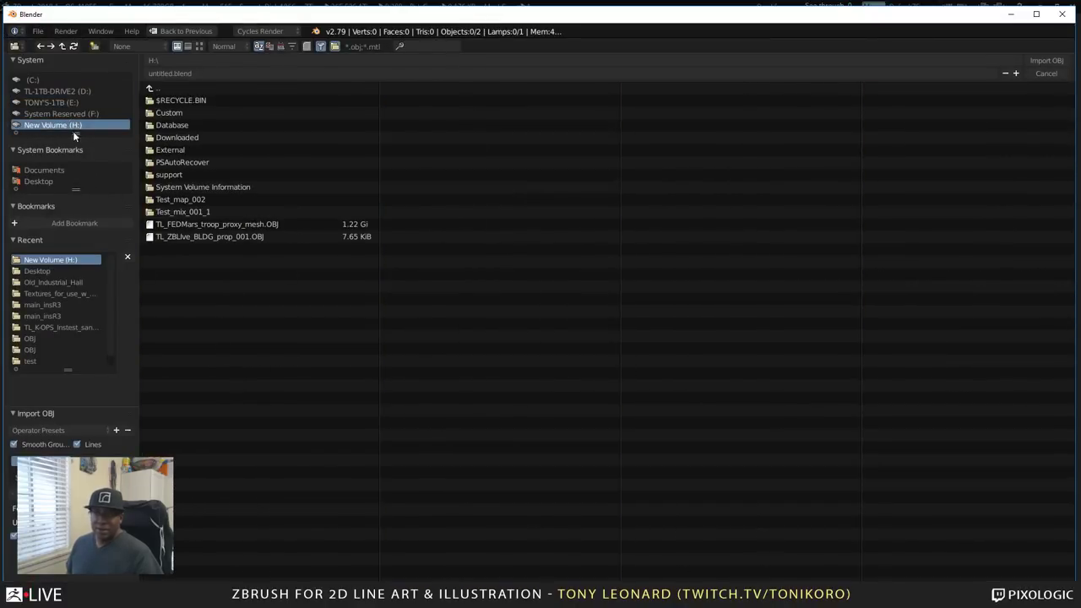
double_click(177, 238)
- Raise the imported prop along Z above the grid floor and reselect it
middle_drag(411, 365, 416, 409)
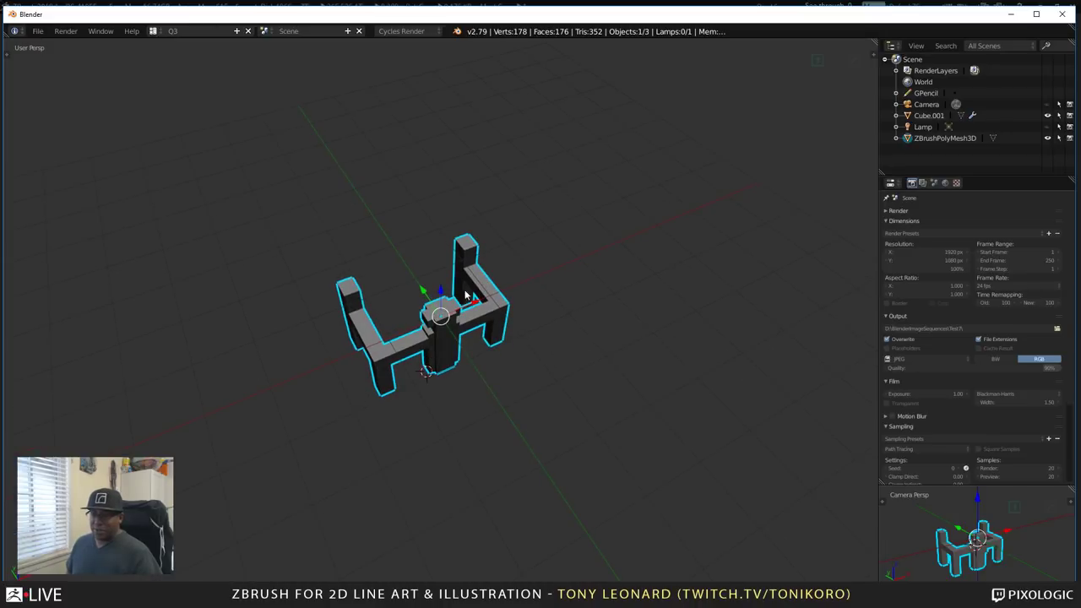
drag(441, 294, 441, 232)
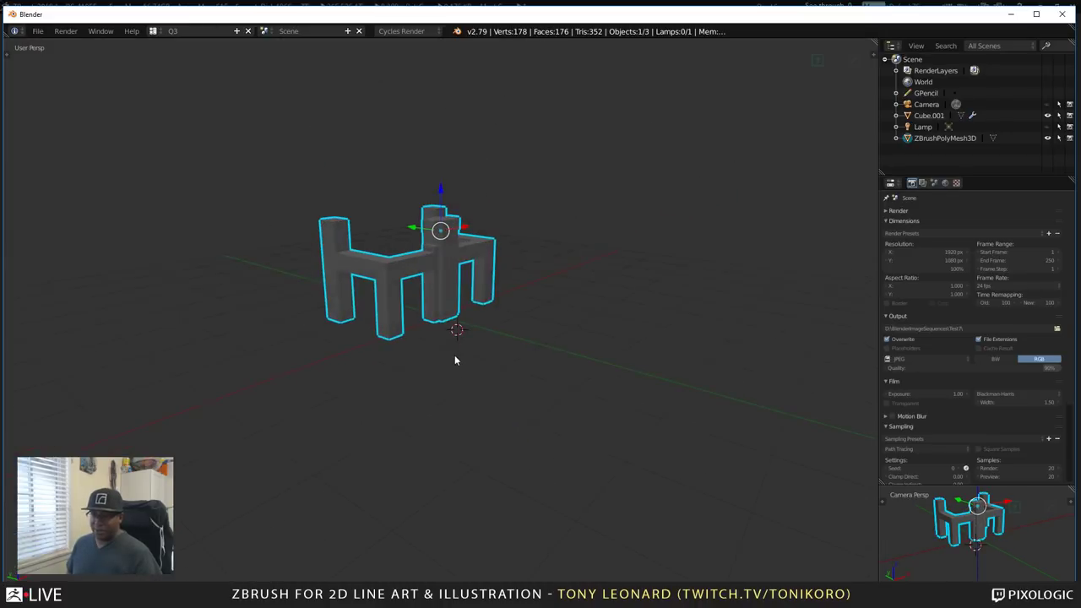
key(a)
right_click(397, 298)
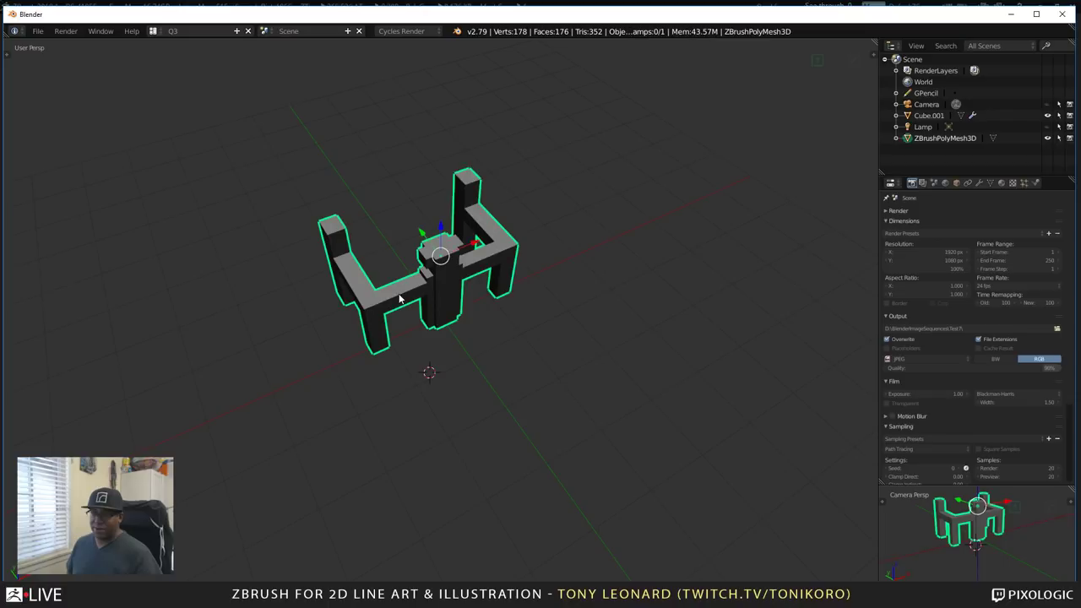
scroll(449, 314, up, 6)
scroll(379, 304, down, 4)
shift+middle_drag(377, 306, 500, 391)
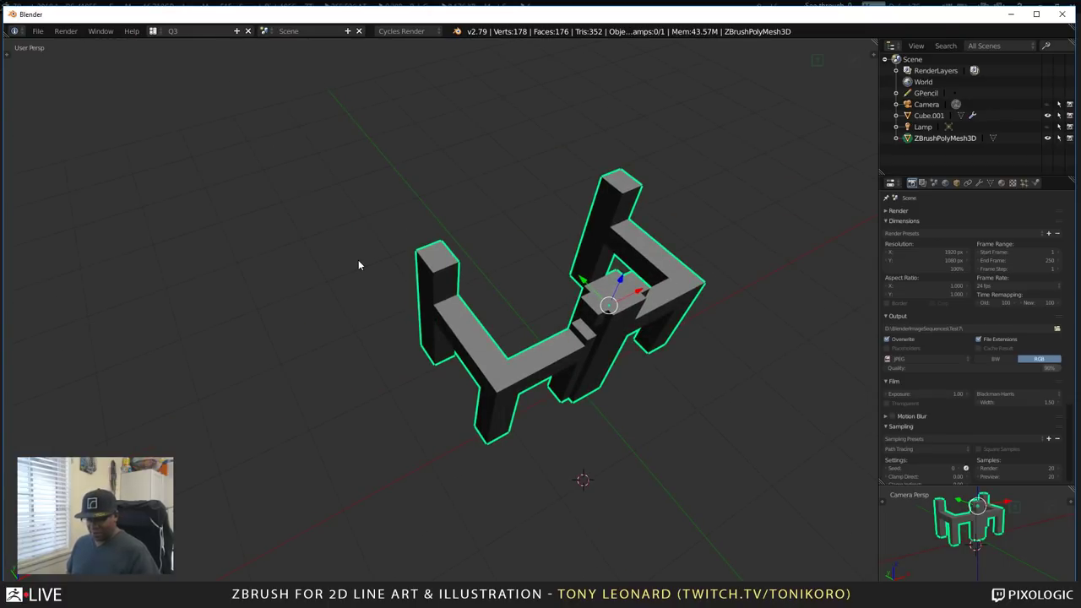
- Cut a rectangular trough along the upper front edge of one front beam using Box Cutter's Box shape
key(alt+w)
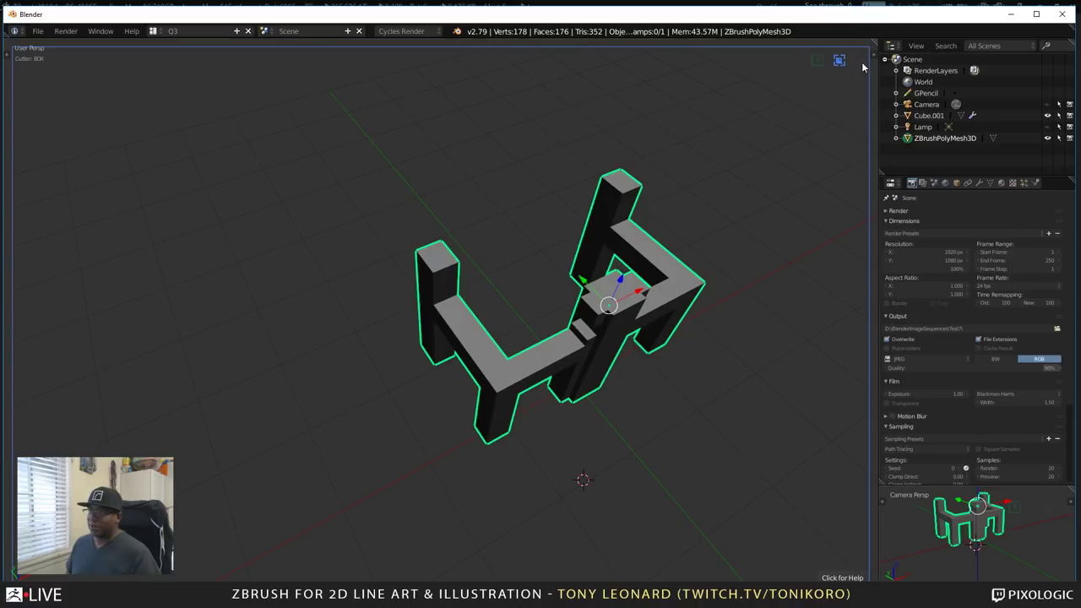
middle_drag(417, 335, 389, 310)
key(d)
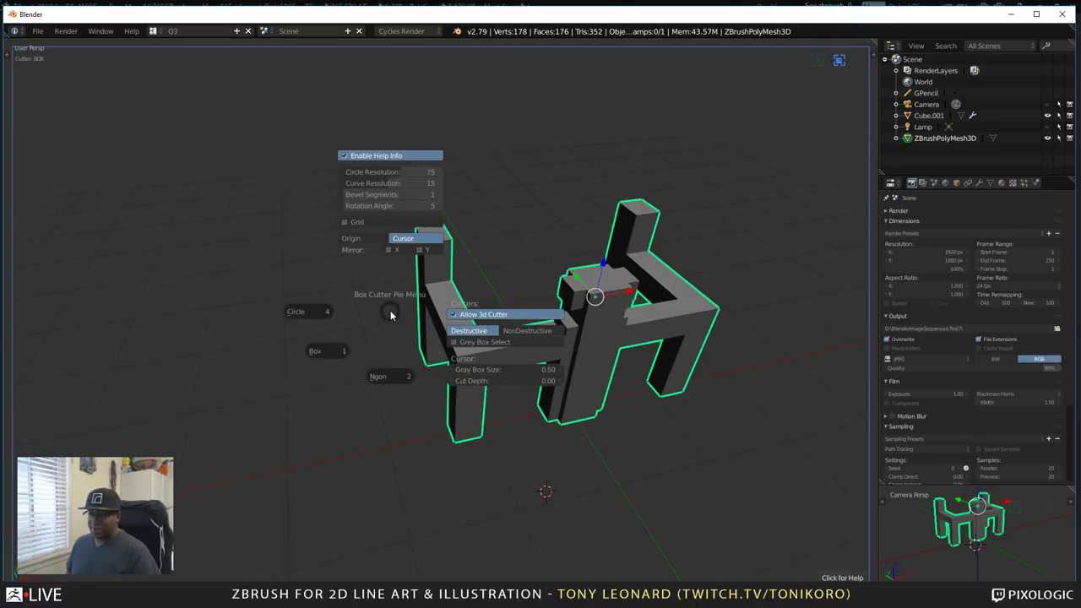
click(320, 353)
middle_drag(681, 298, 674, 405)
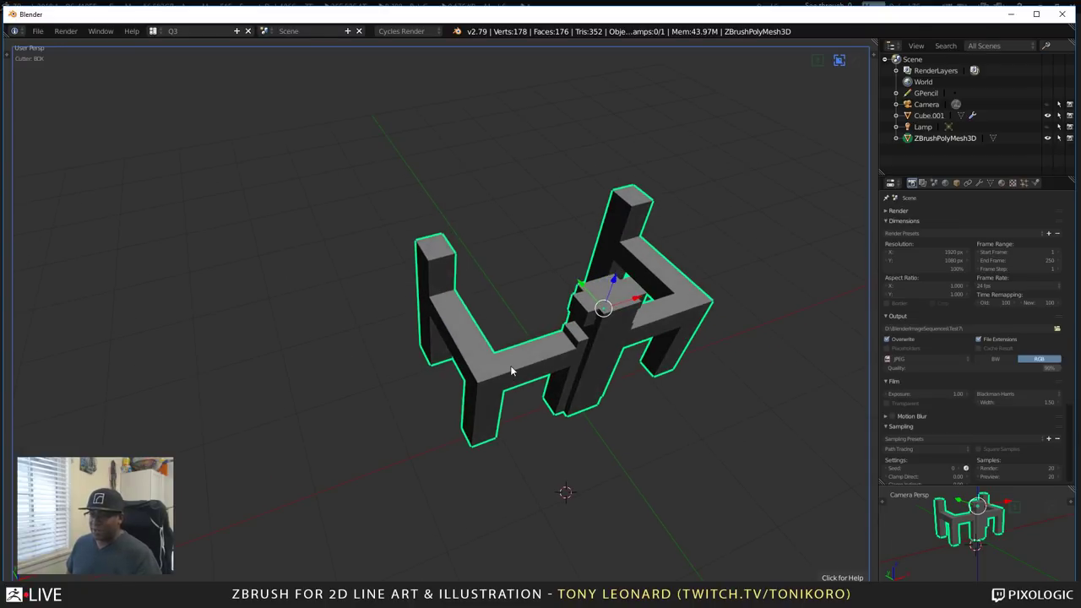
mouse_move(500, 375)
mouse_down()
mouse_move(507, 385)
mouse_move(586, 374)
mouse_up()
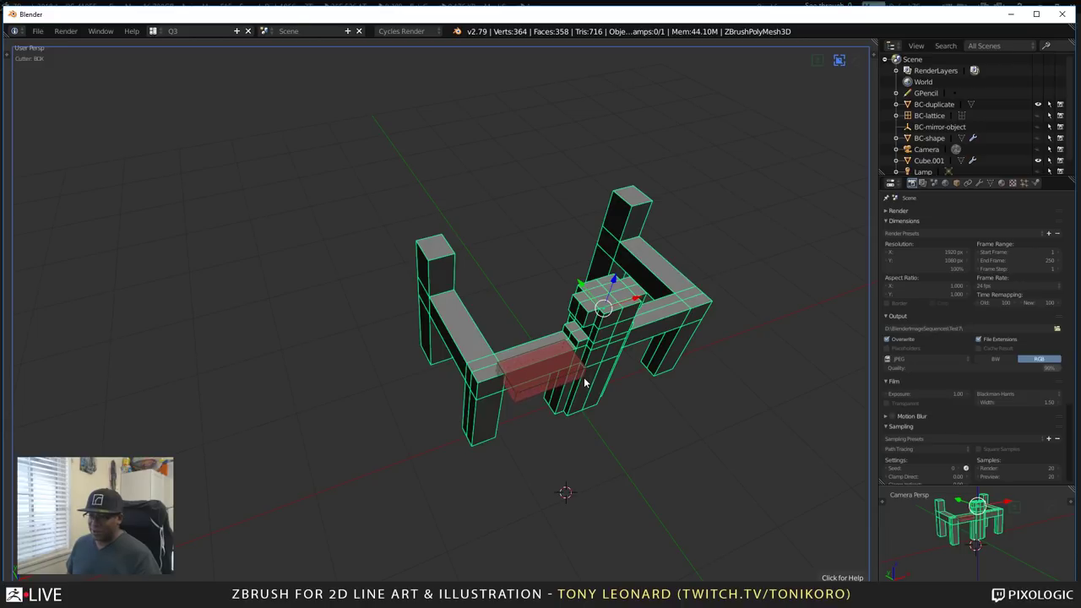
click(584, 377)
- Symmetrize the prop across X so the opposite front beam gets the same trough
middle_drag(584, 377, 568, 216)
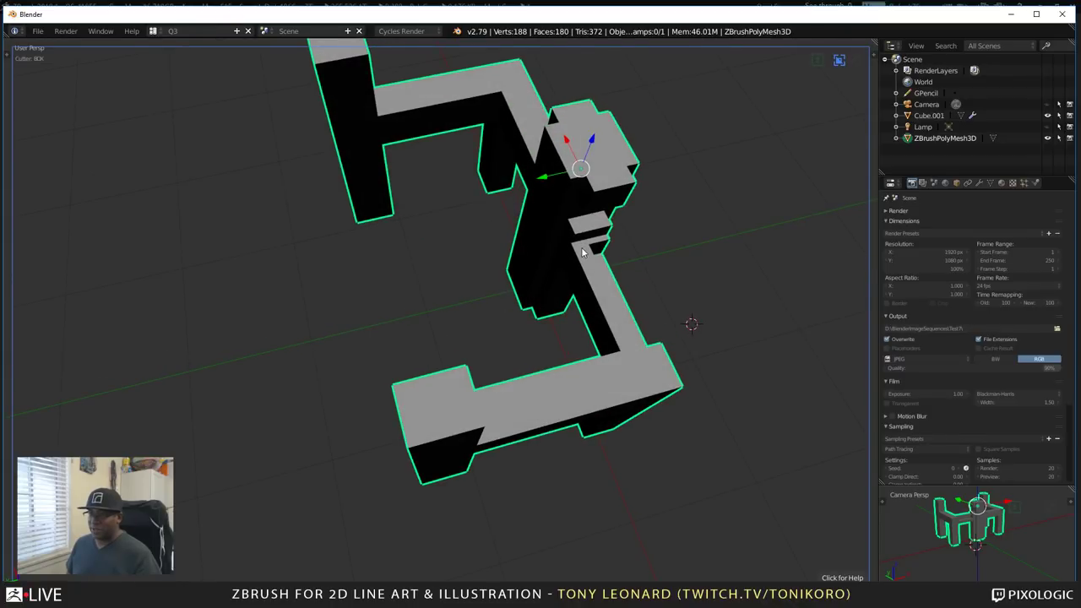
ctrl+drag(581, 252, 591, 362)
middle_drag(591, 361, 441, 336)
key(alt+x)
click(469, 211)
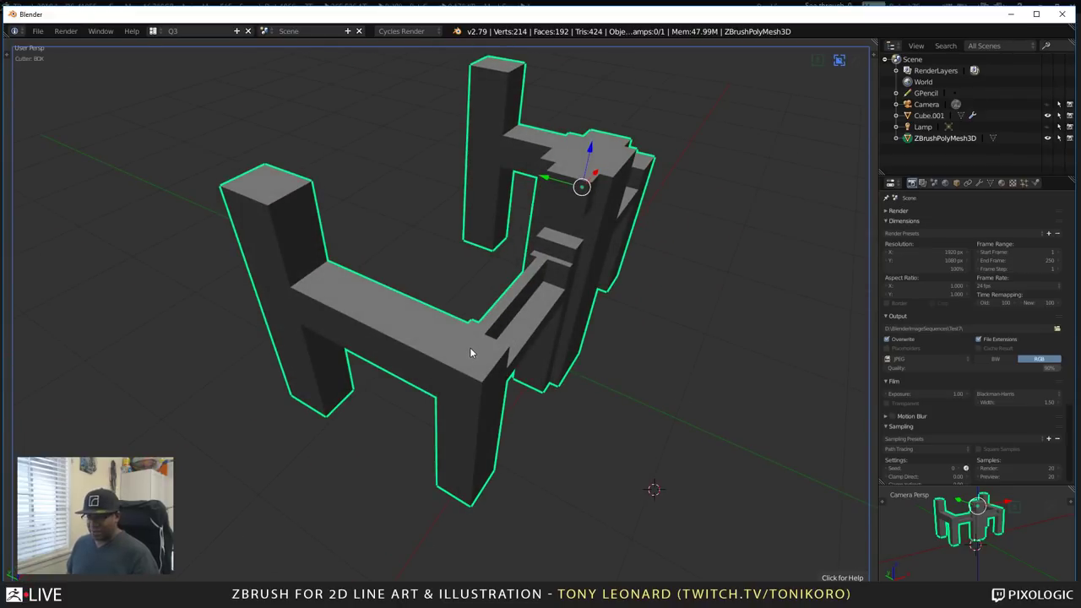
- Cut a narrow slot into the top of the front corner block beside the trough with Box Cutter
mouse_move(474, 344)
mouse_down()
mouse_move(452, 372)
mouse_move(453, 404)
mouse_up()
middle_drag(454, 403, 600, 392)
scroll(446, 393, up, 1)
scroll(423, 374, down, 3)
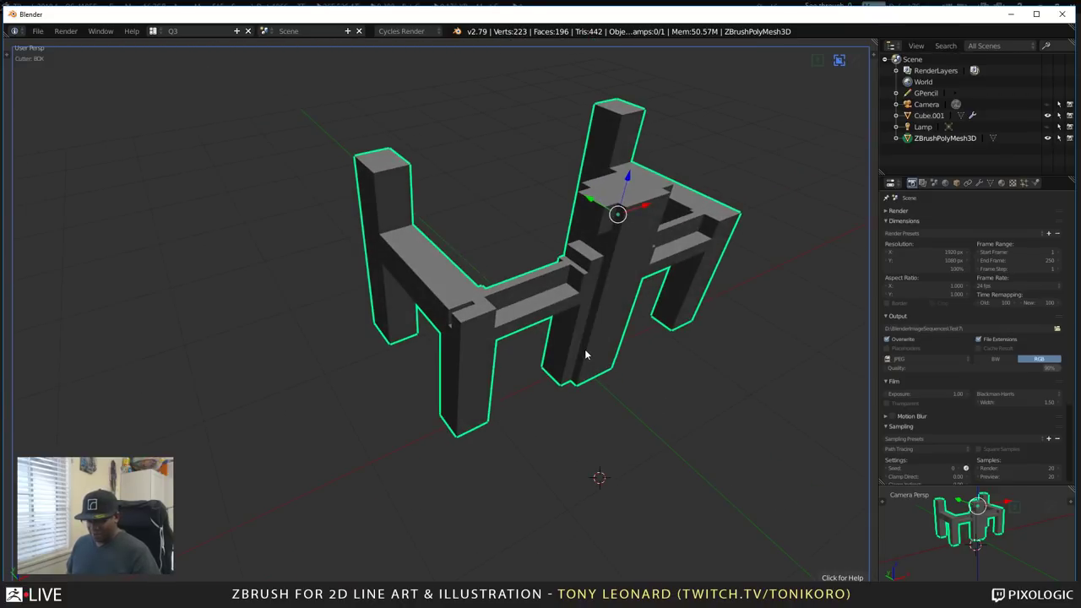
- Enter Edit Mode, switch to edge selection and select the top front edge of the slotted corner block
key(Tab)
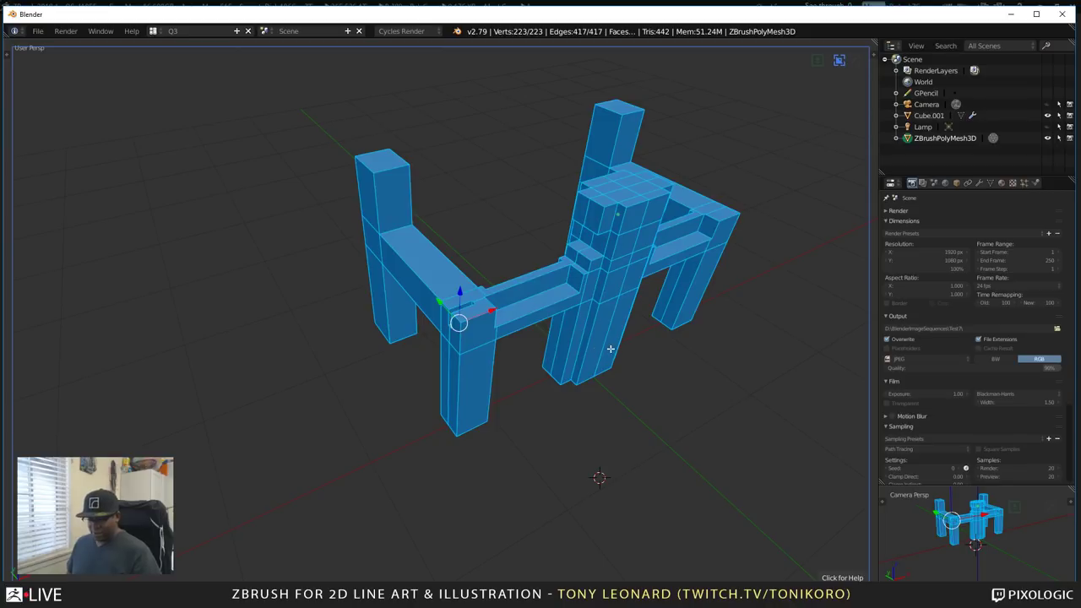
key(a)
scroll(481, 224, up, 5)
key(ctrl+Tab)
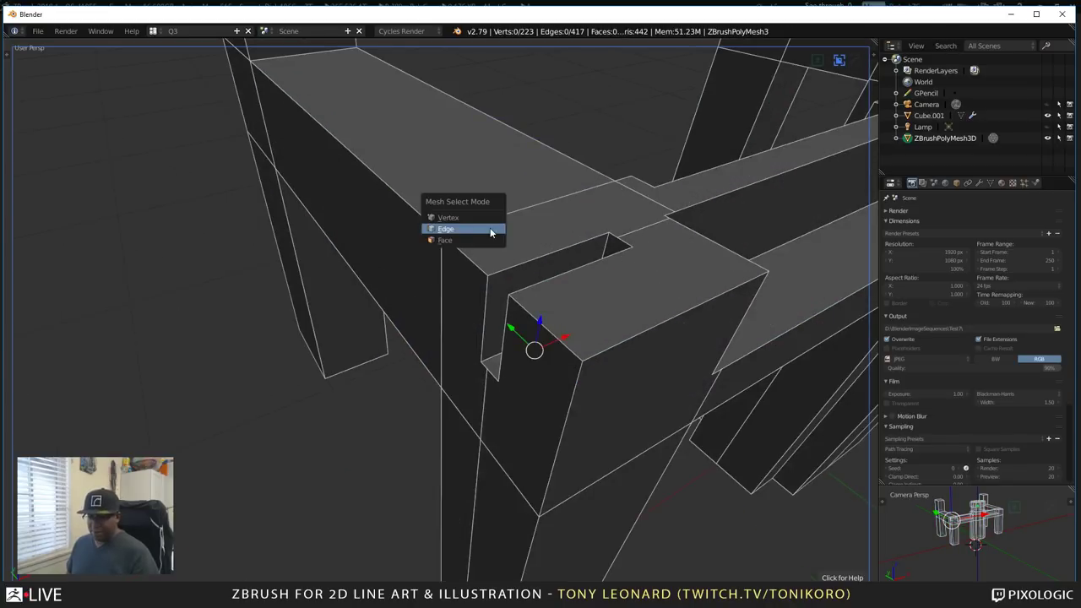
click(473, 229)
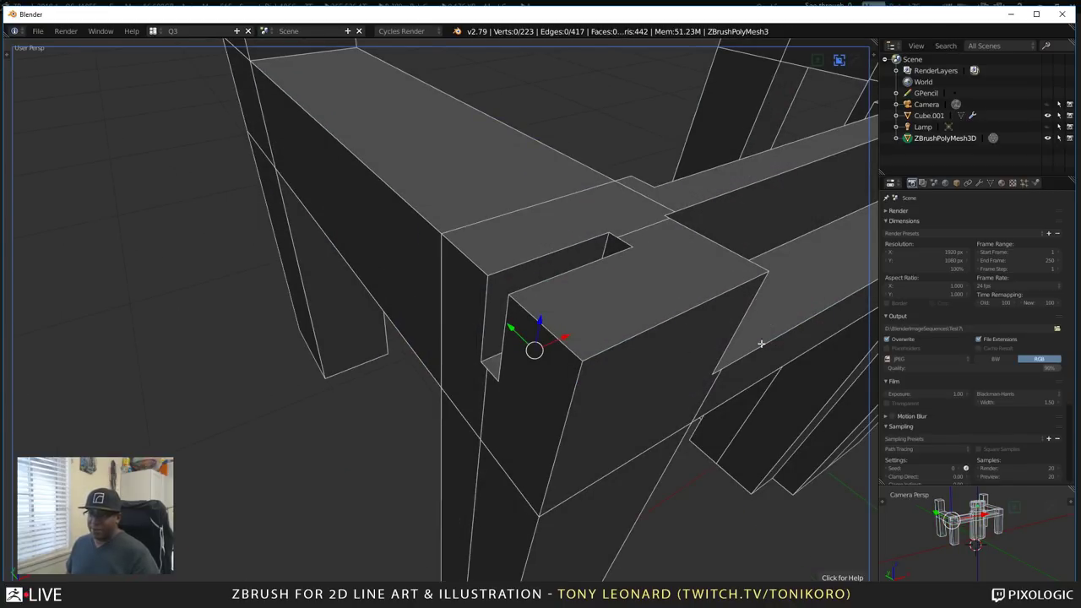
right_click(686, 310)
- Examine the slotted corner block and its selected edge from several angles and distances
scroll(539, 326, down, 5)
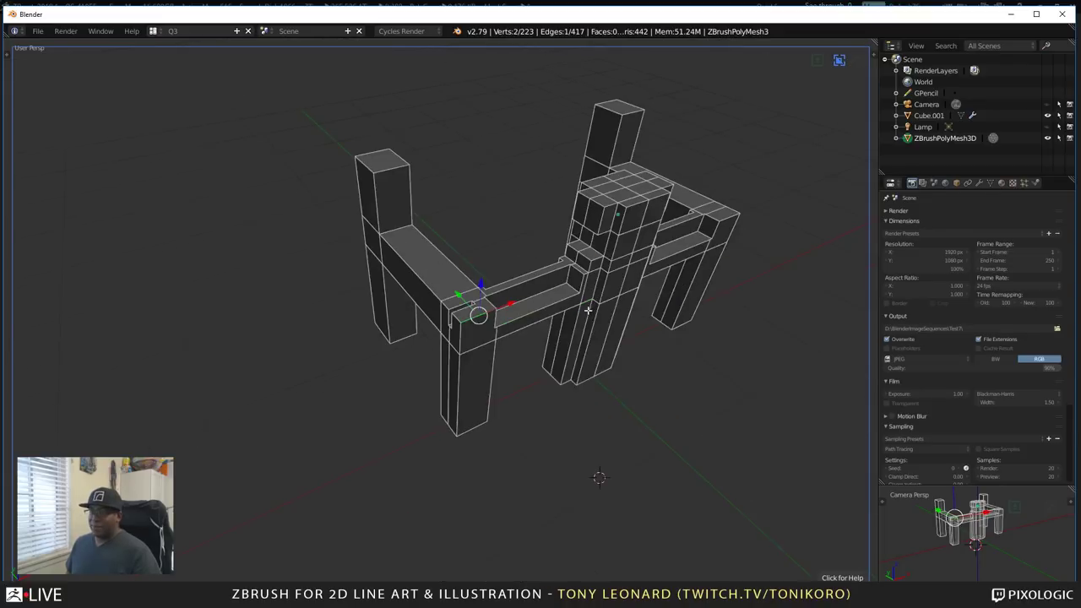
middle_drag(579, 245, 501, 310)
scroll(458, 326, up, 5)
scroll(476, 316, up, 2)
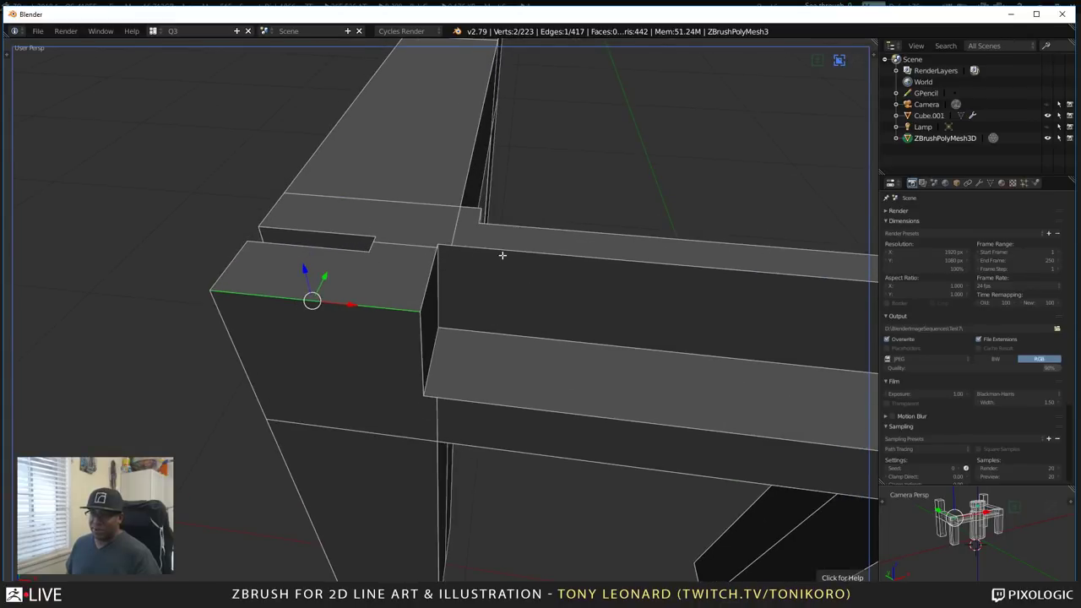
middle_drag(466, 378, 507, 355)
scroll(521, 347, down, 3)
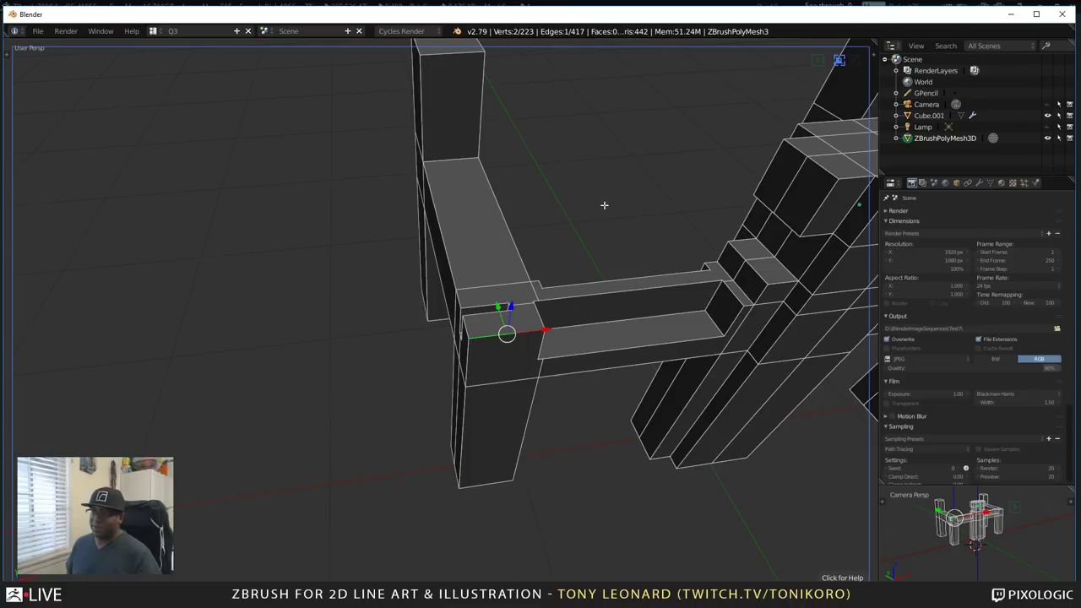
scroll(610, 282, down, 6)
middle_drag(512, 434, 446, 403)
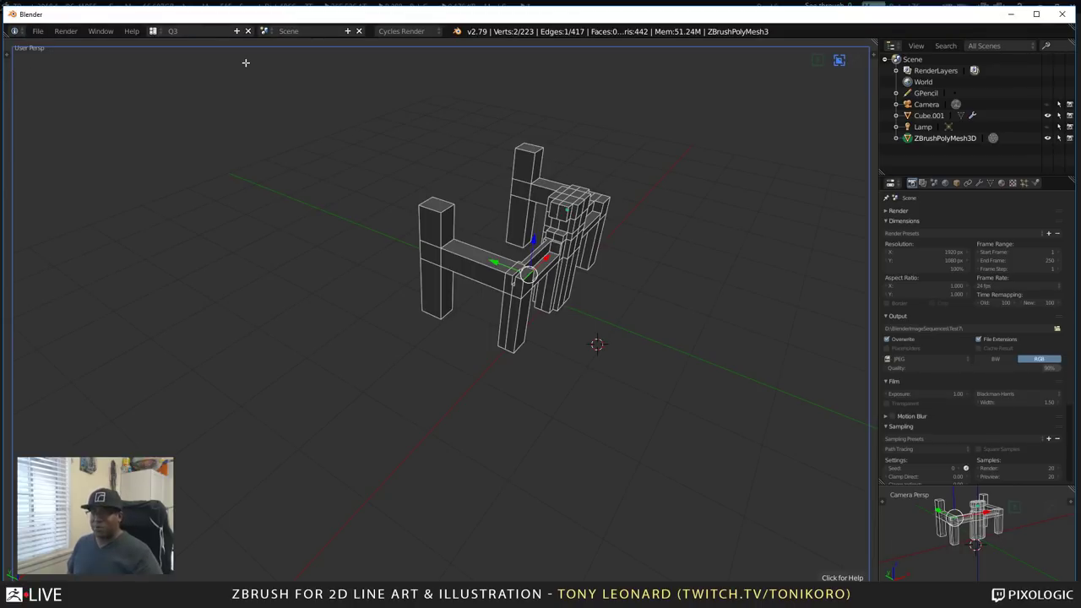
middle_drag(369, 259, 498, 343)
- Bevel the selected top front edge of the corner block into a wide chamfer
scroll(540, 300, up, 5)
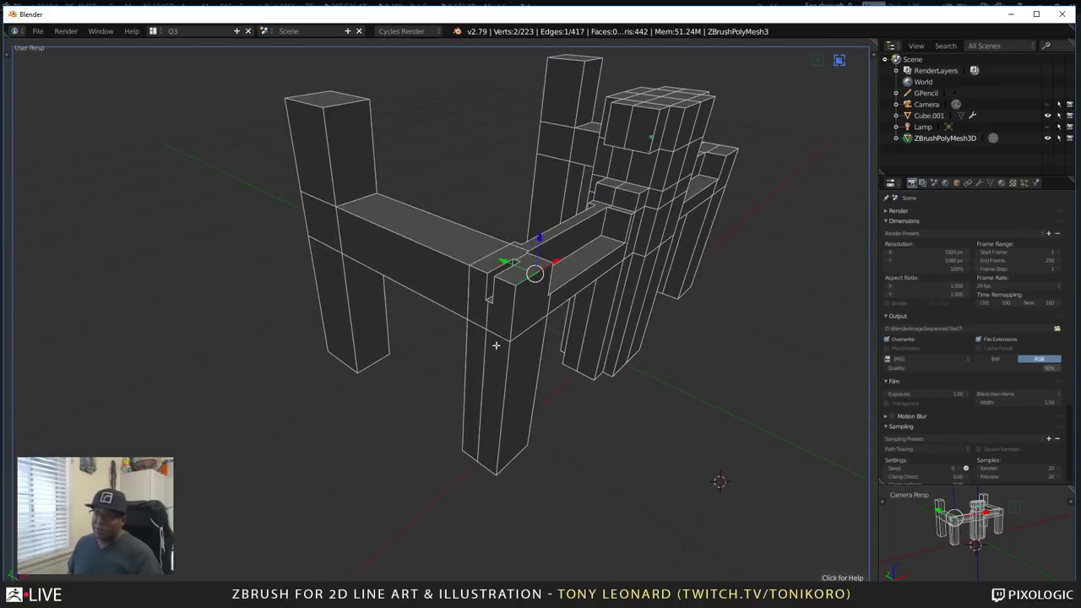
middle_drag(380, 317, 475, 356)
scroll(396, 287, up, 2)
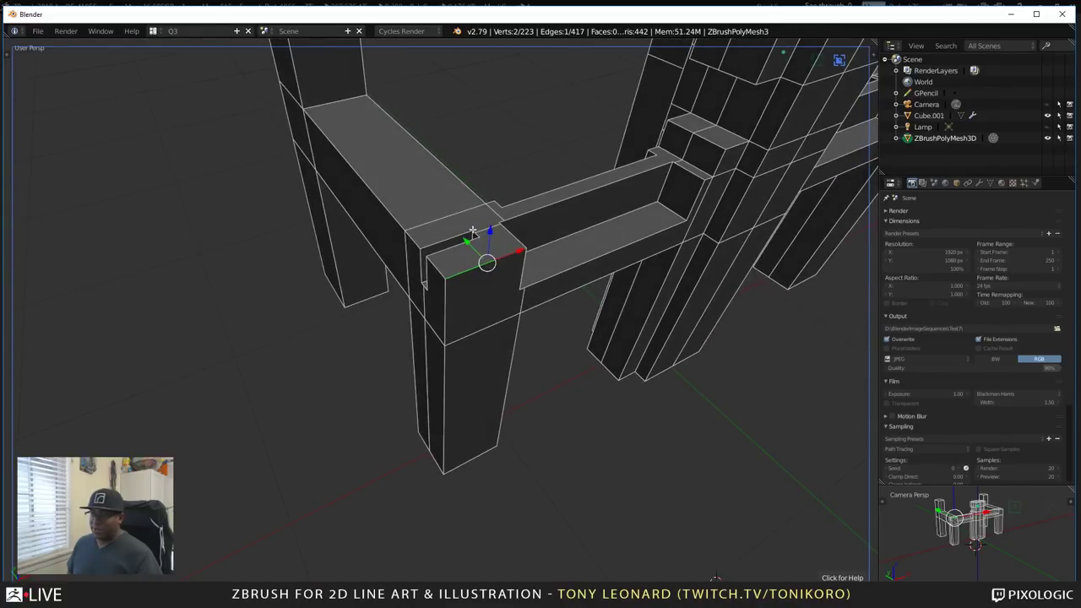
key(e)
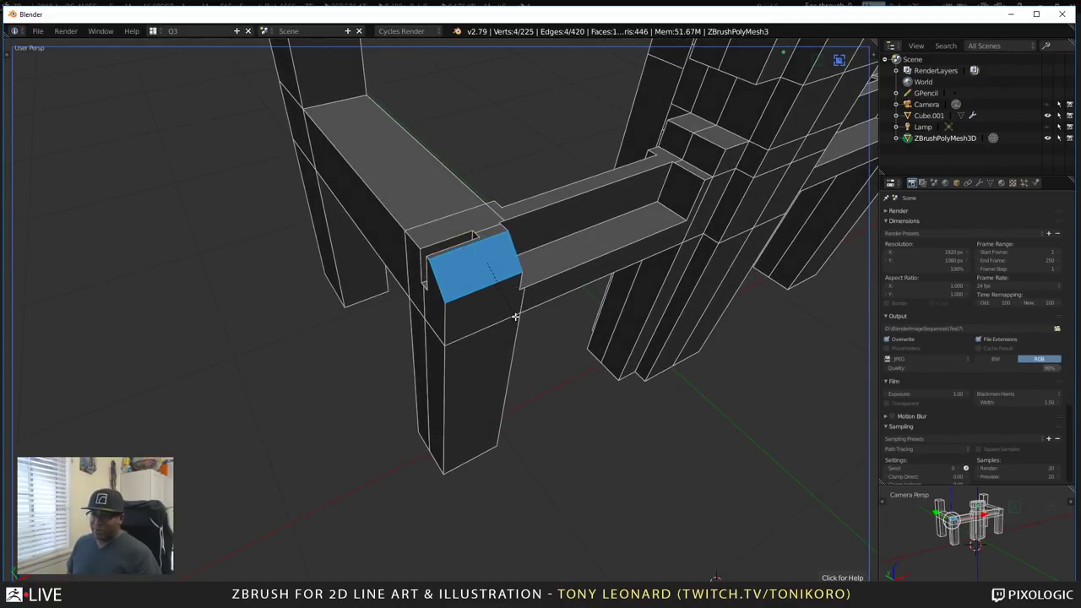
click(514, 306)
- Bevel the front vertical edges on both sides of the central column and return to Object Mode
middle_drag(515, 306, 653, 143)
right_click(508, 415)
shift+right_click(653, 143)
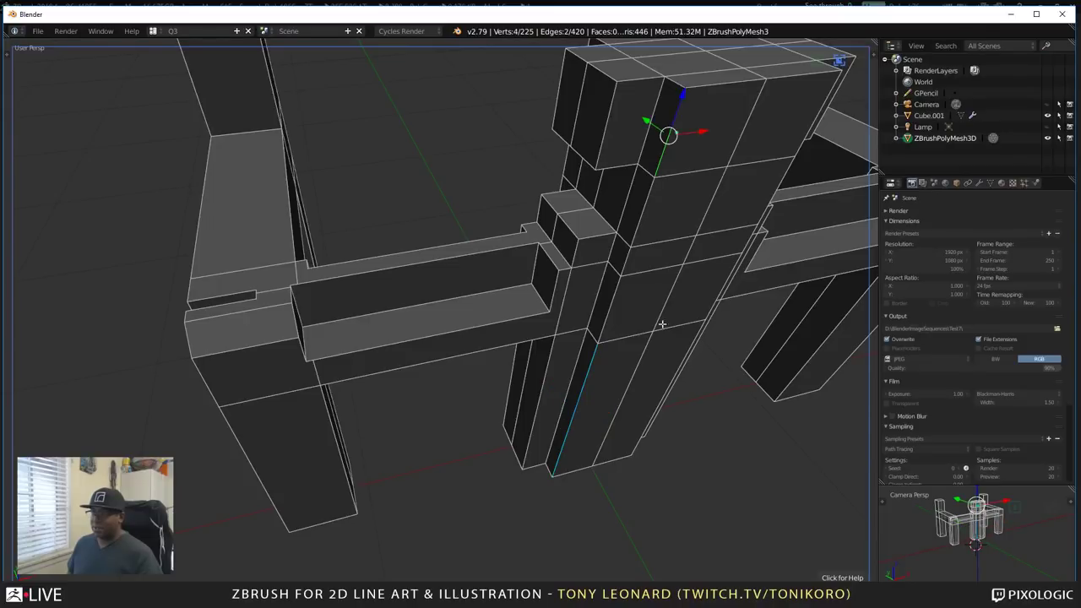
shift+right_click(649, 209)
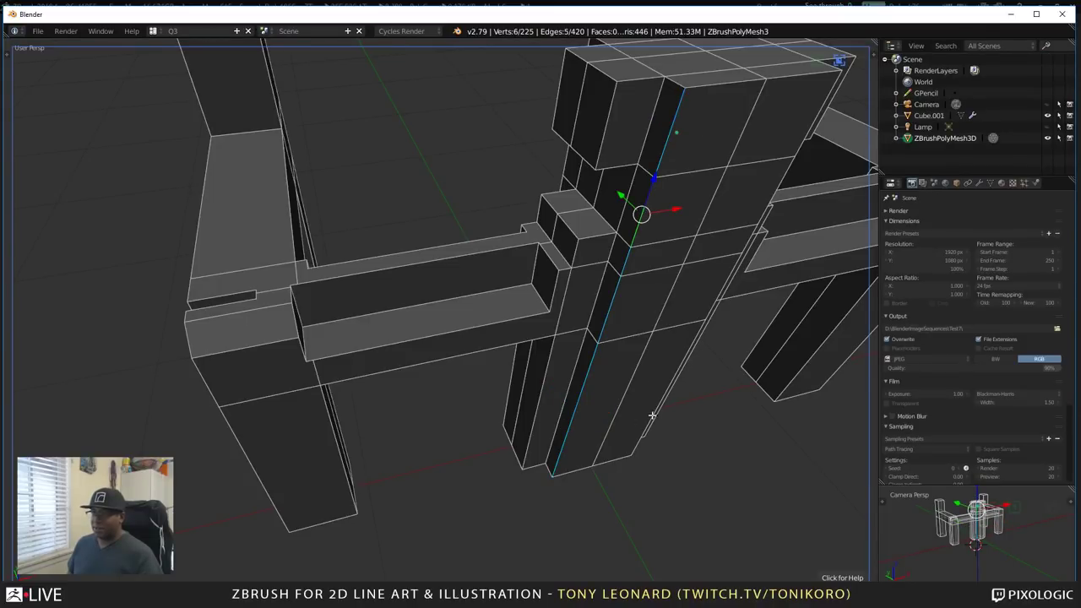
middle_drag(652, 415, 538, 415)
alt+shift+right_click(443, 146)
middle_drag(453, 167, 435, 416)
key(ctrl+b)
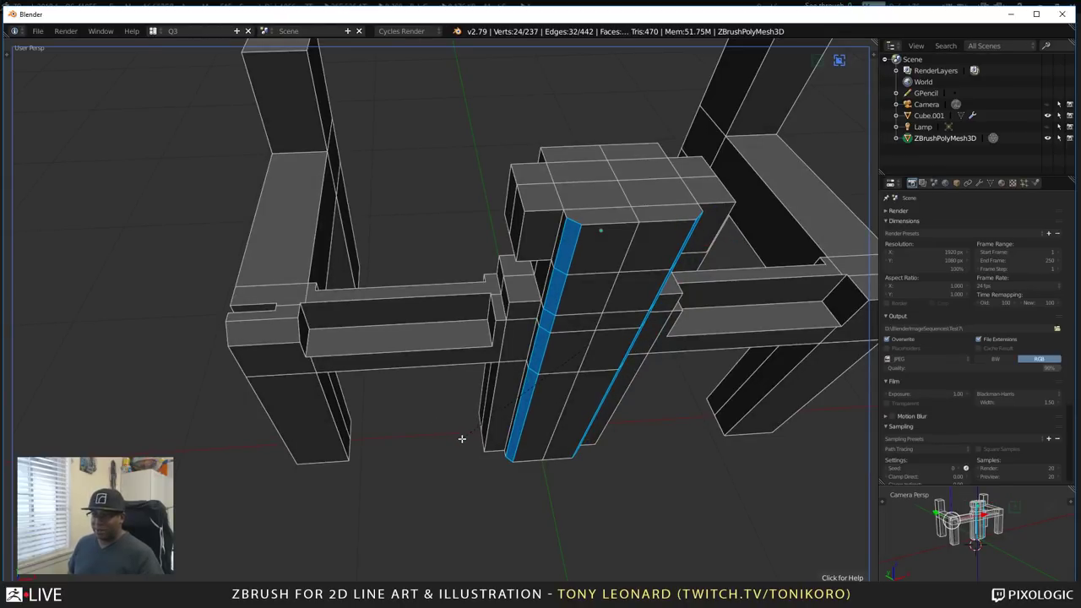
click(459, 437)
middle_drag(572, 509, 541, 420)
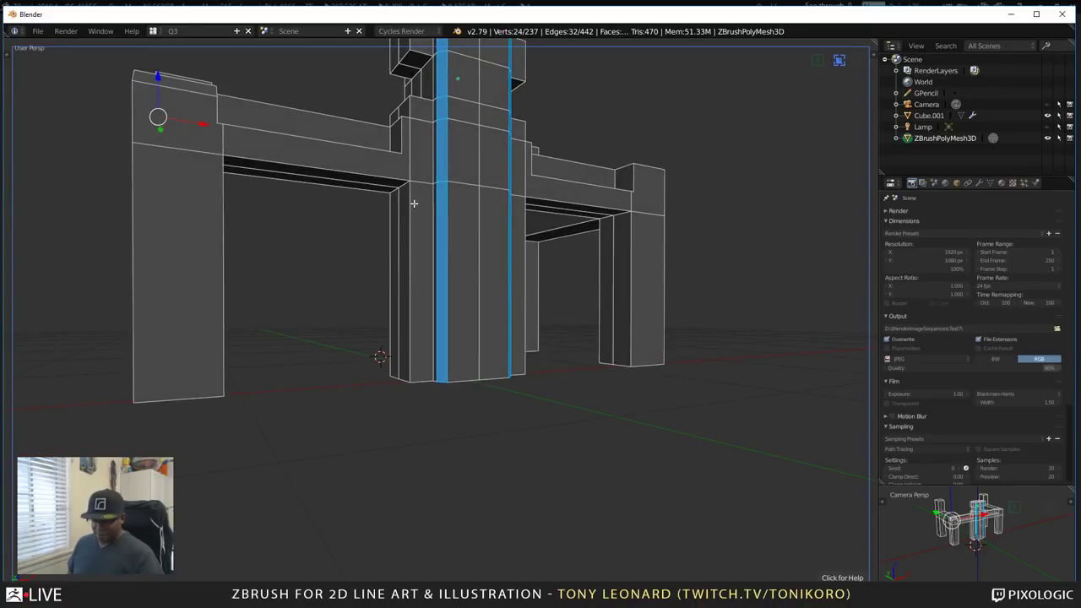
key(Tab)
middle_drag(446, 257, 357, 248)
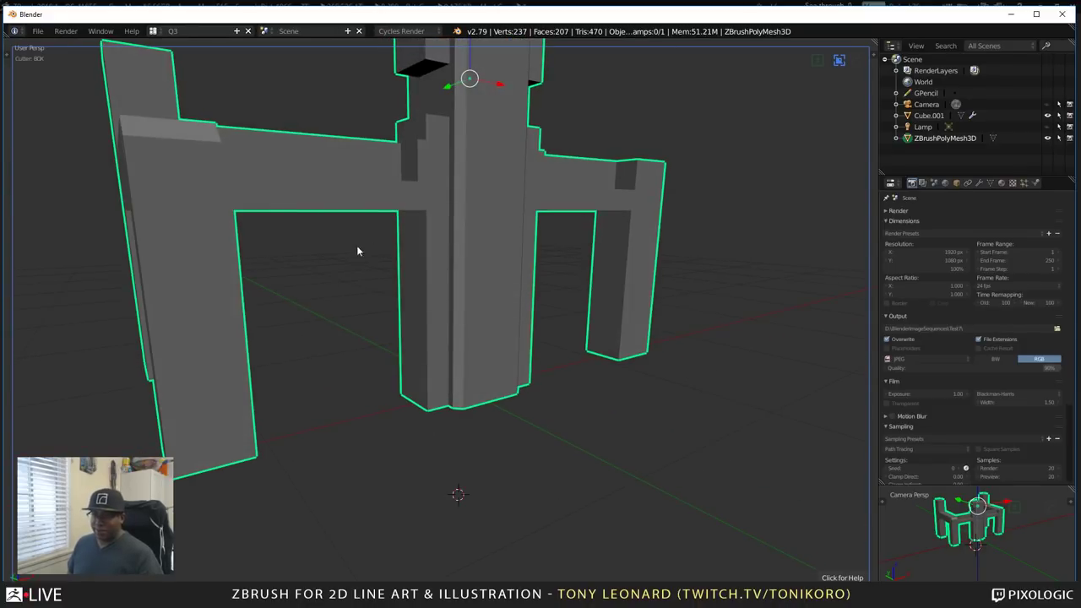
key(Tab)
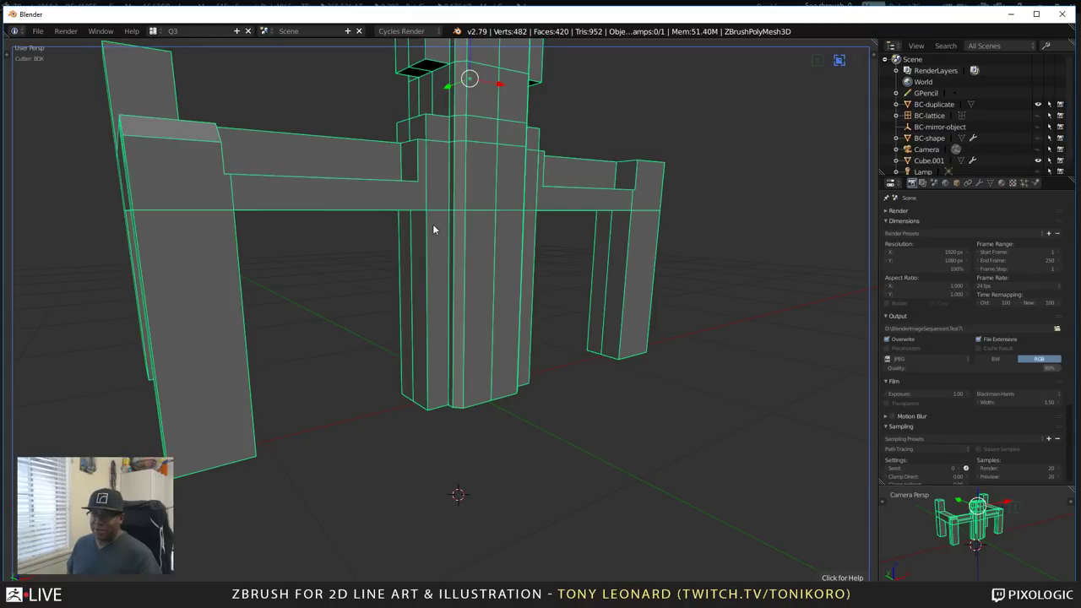
key(Tab)
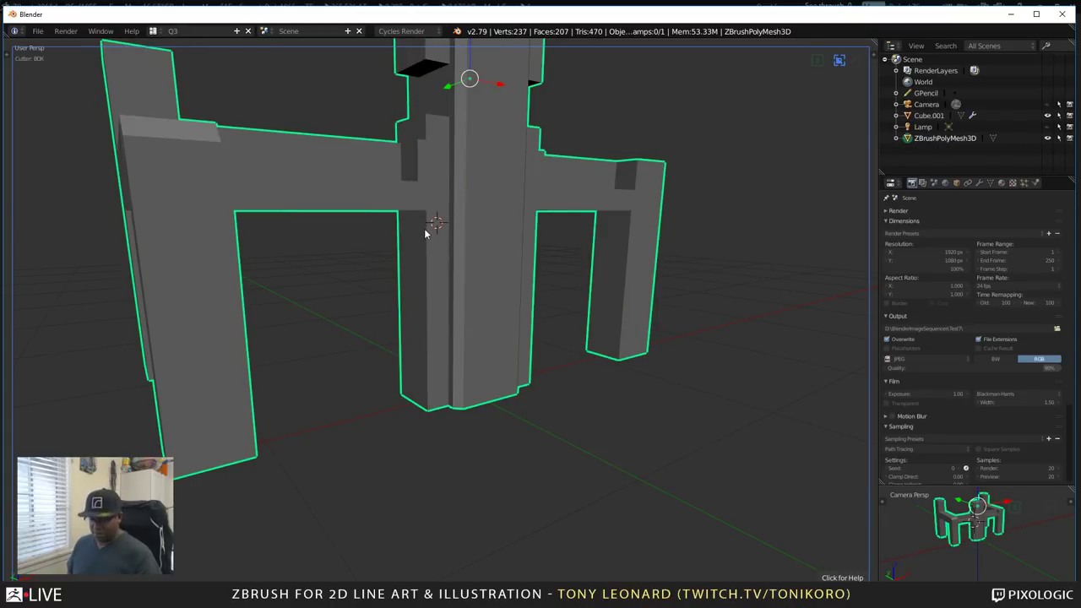
key(w)
click(358, 275)
middle_drag(454, 374, 438, 434)
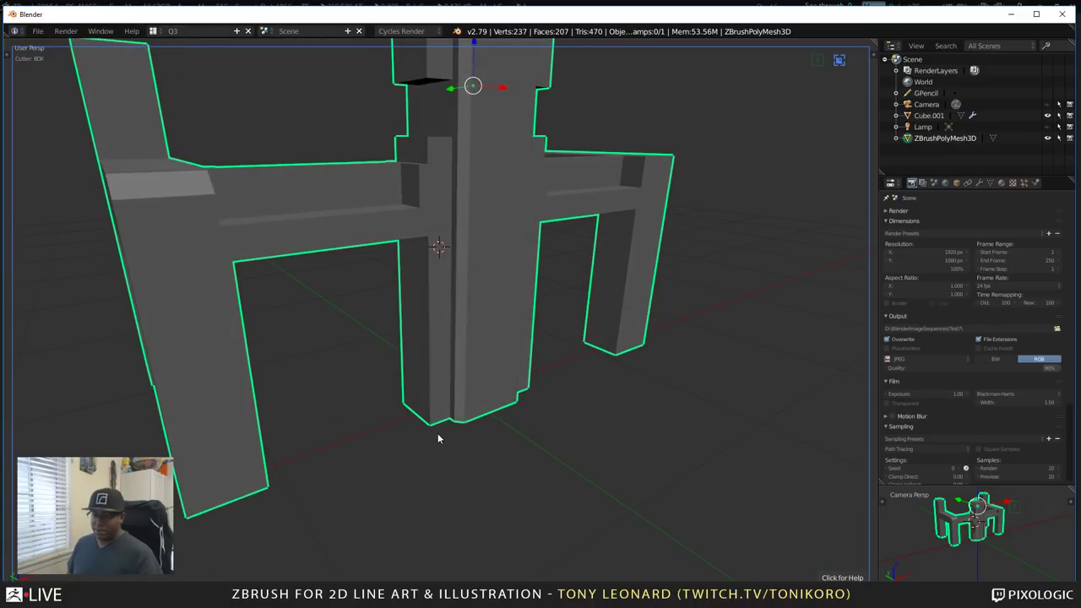
- Cut a tall narrow recess into the central column's side strip below the beam and symmetrize the prop across X
key(a)
right_click(440, 266)
mouse_move(441, 259)
ctrl+mouse_down()
mouse_move(428, 425)
mouse_move(420, 414)
ctrl+mouse_up()
middle_drag(420, 414, 533, 444)
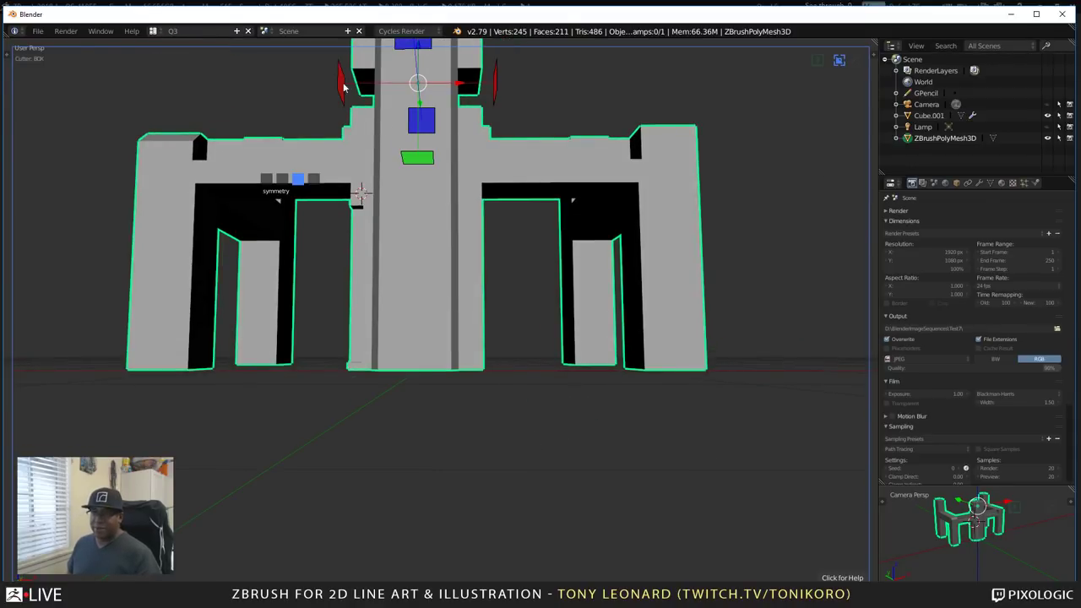
middle_drag(406, 392, 468, 484)
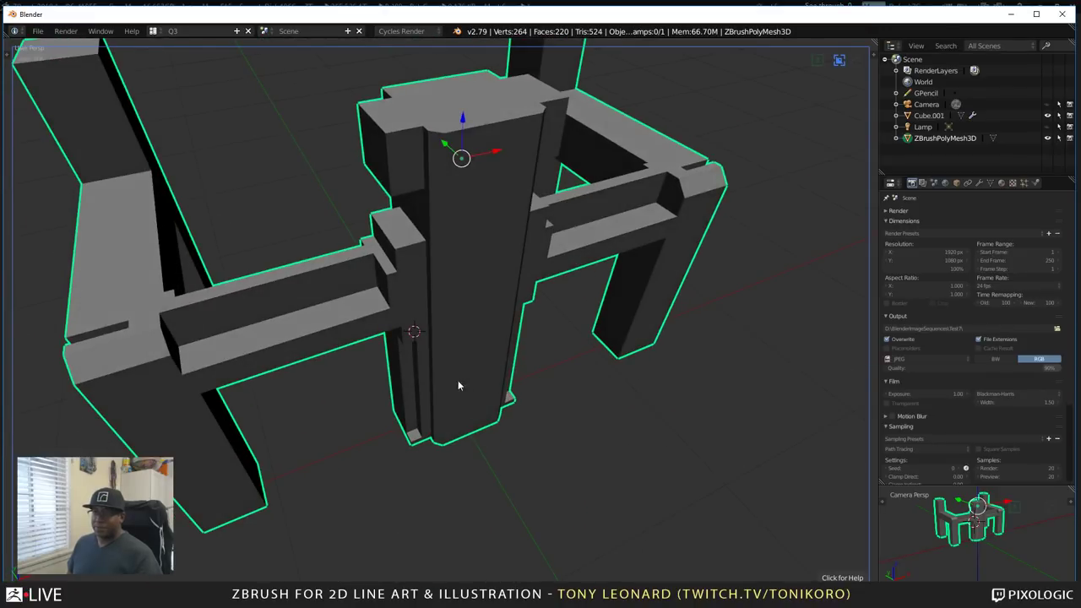
- Enter Edit Mode and select the front vertical corner edge of the block projecting beside the column's top
shift+middle_drag(458, 380, 459, 382)
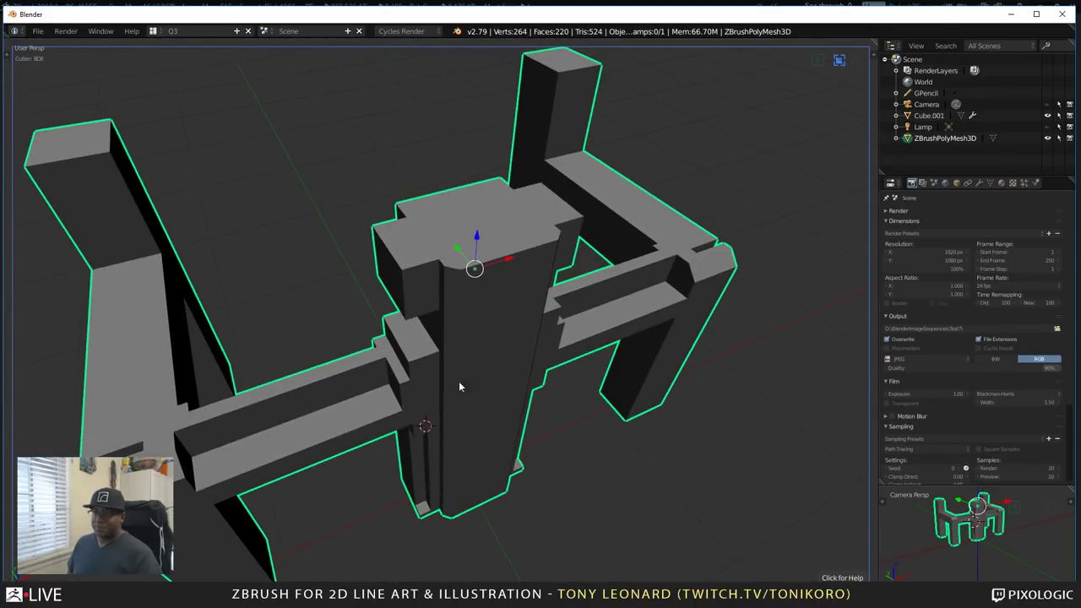
key(Tab)
right_click(403, 281)
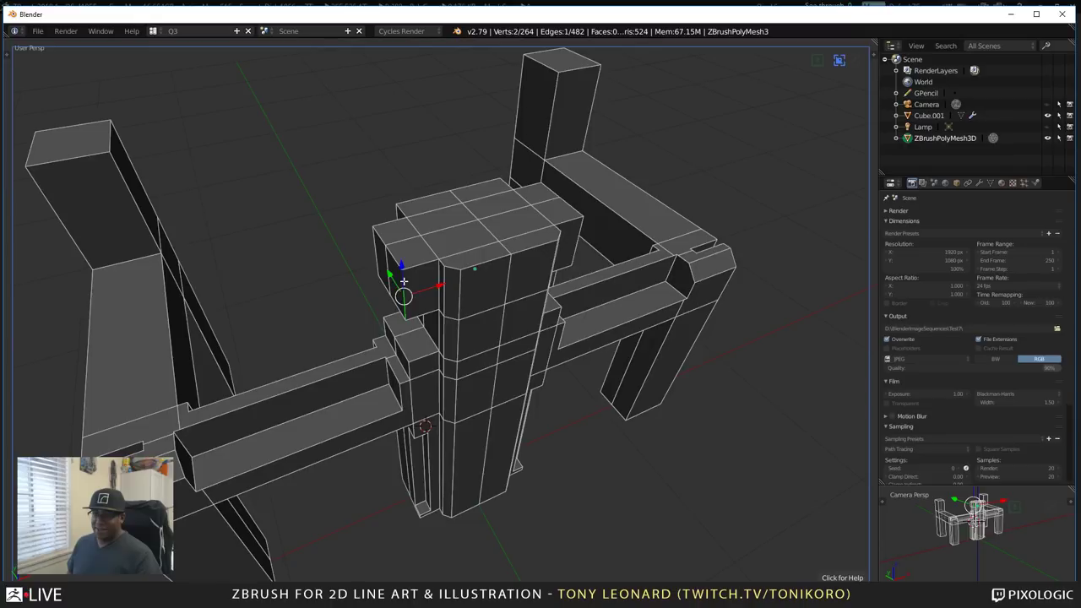
middle_drag(628, 371, 558, 381)
scroll(553, 359, up, 3)
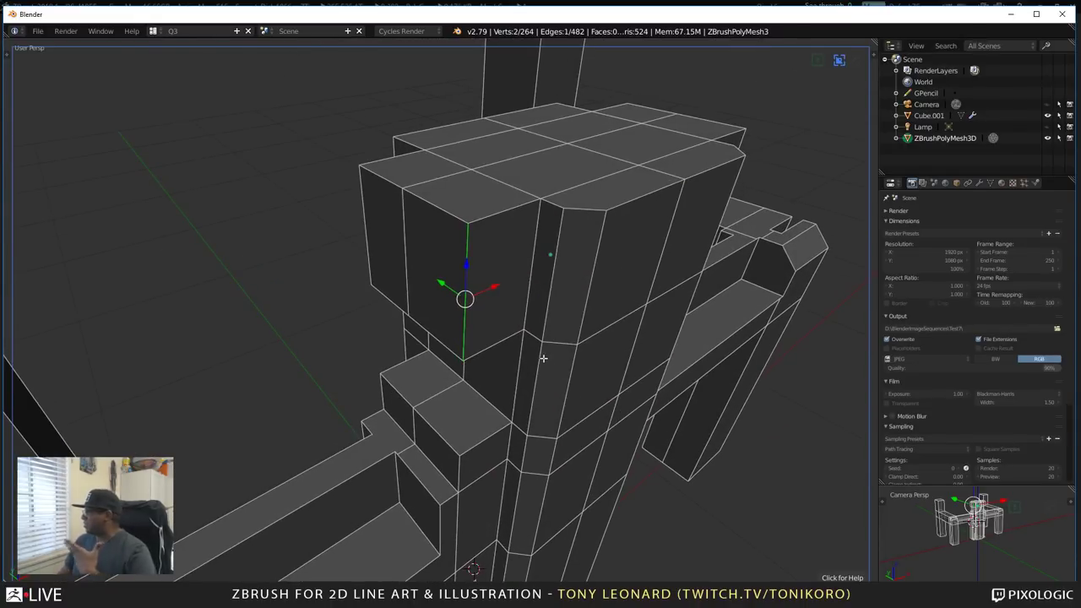
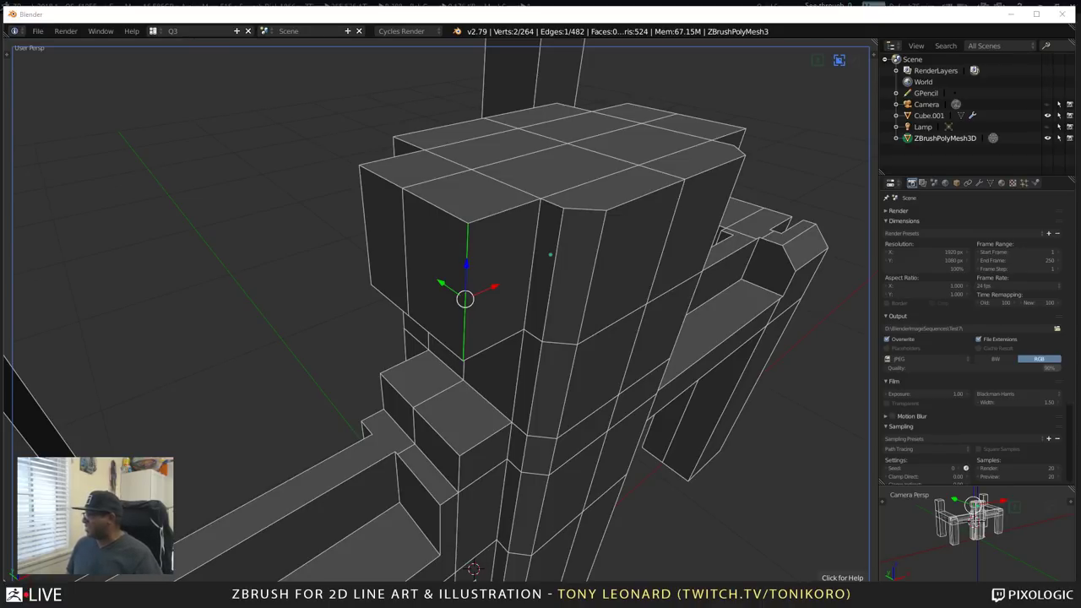
- Bevel the selected vertical corner edge of the block beside the column's top into a wide chamfer and return to Object Mode
scroll(592, 363, down, 6)
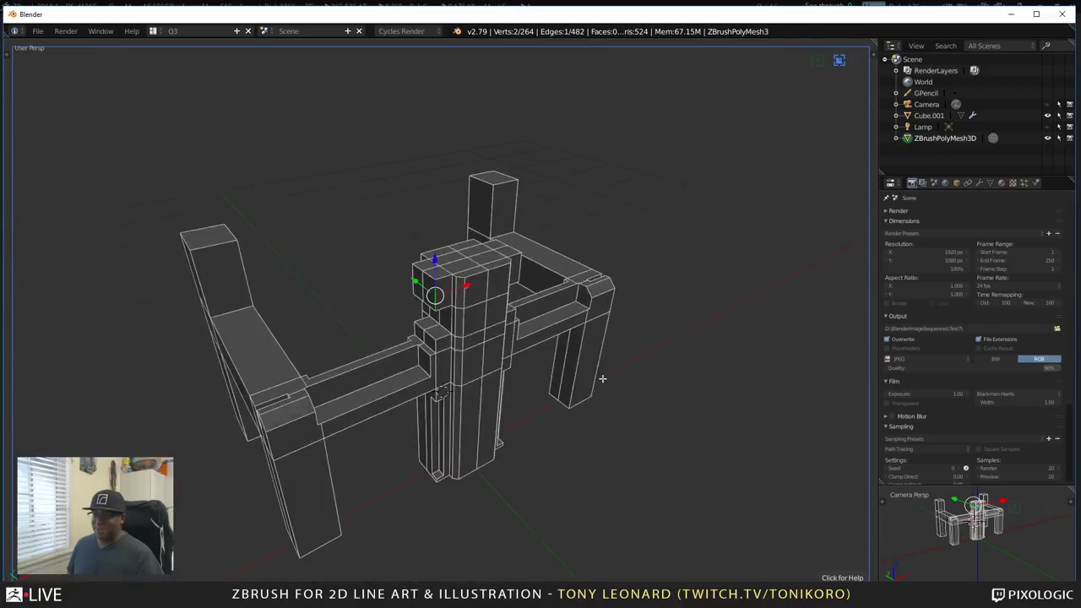
middle_drag(602, 379, 586, 397)
scroll(558, 384, up, 4)
scroll(557, 382, up, 3)
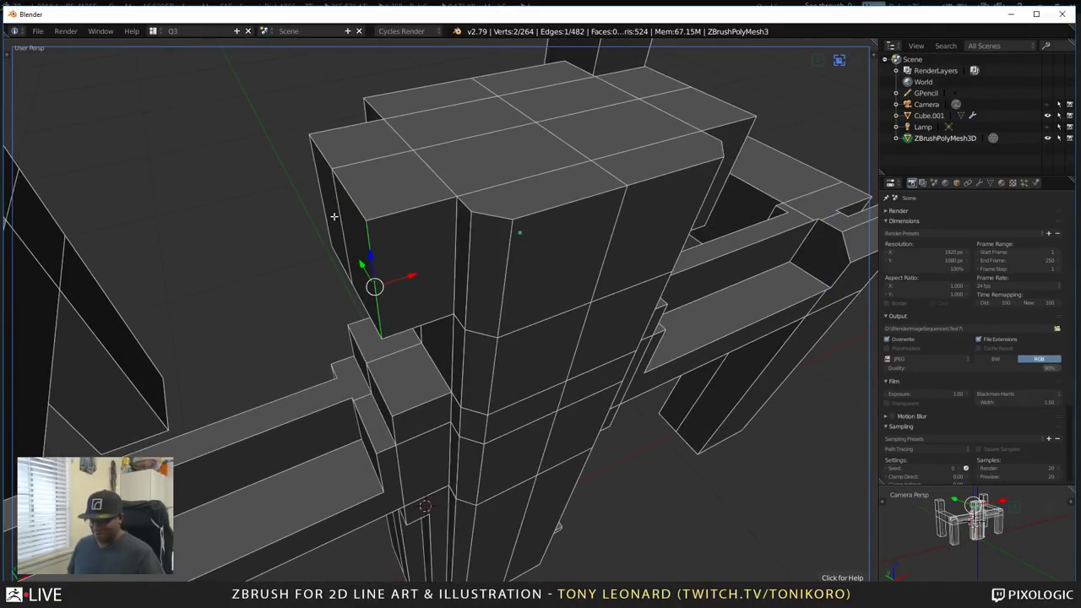
key(ctrl+space)
key(e)
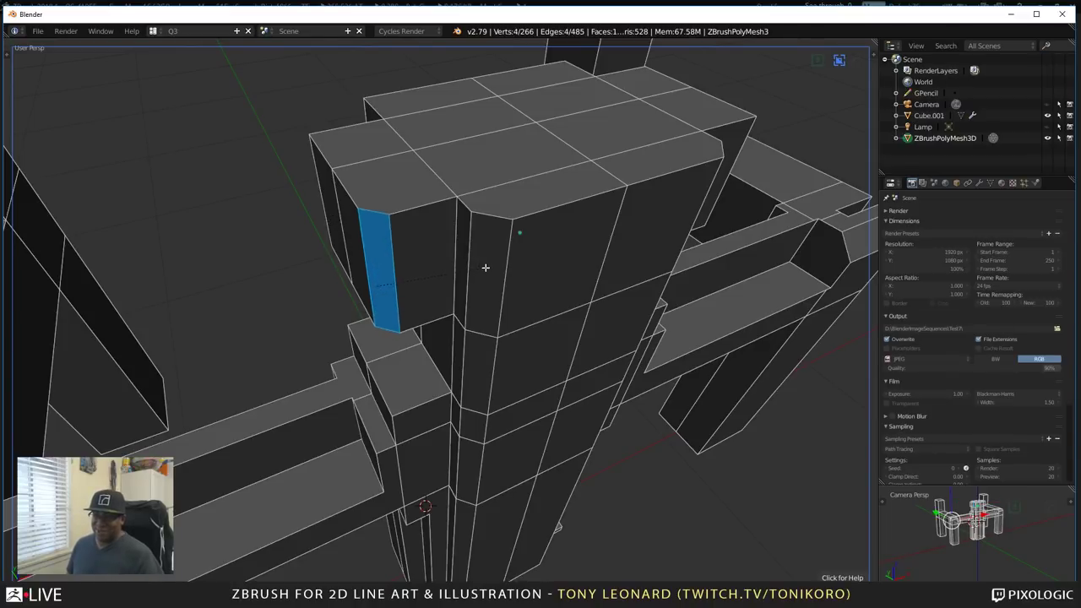
click(538, 276)
middle_drag(374, 265, 452, 290)
scroll(452, 291, down, 5)
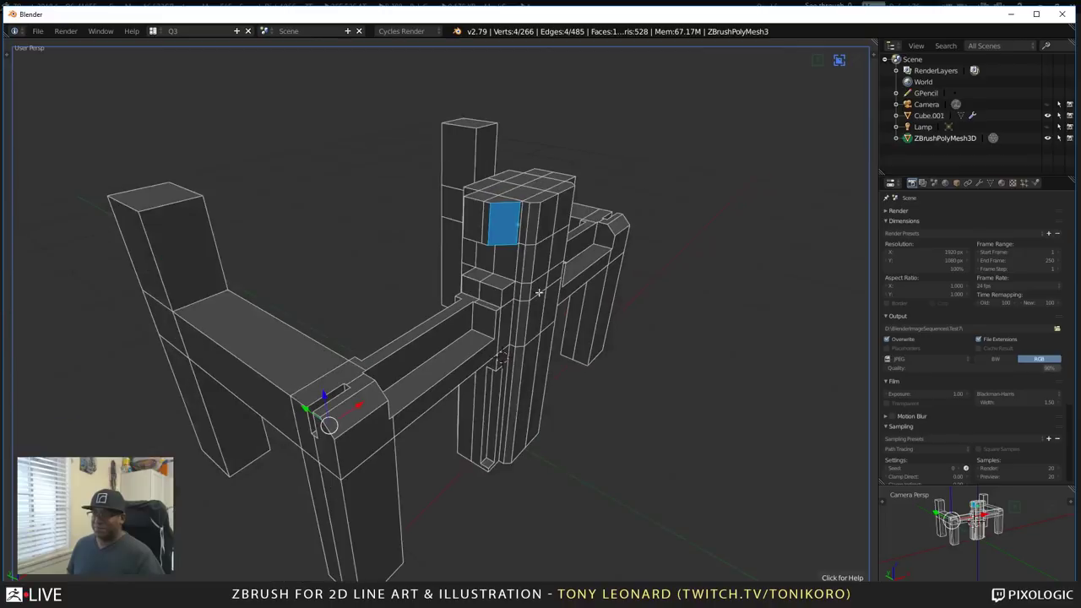
middle_drag(563, 325, 512, 313)
scroll(506, 306, up, 4)
middle_drag(418, 305, 504, 354)
right_click(439, 297)
key(Tab)
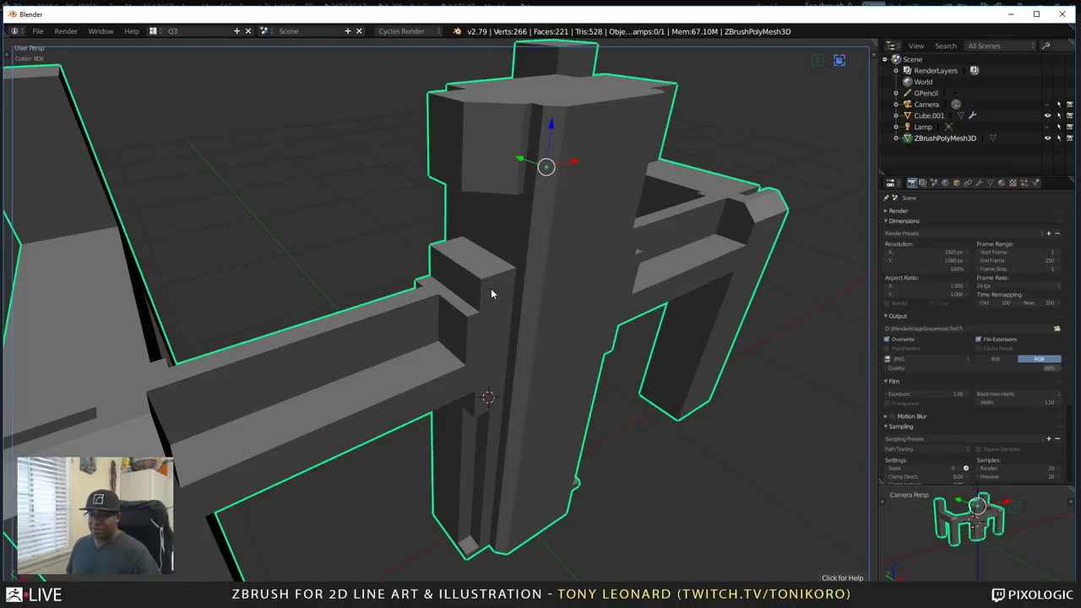
- In Edit Mode, bevel the inner lower edge of the front beam's recess into a wide slope, then return to Object Mode
middle_drag(499, 291, 553, 422)
middle_drag(430, 408, 401, 356)
key(Tab)
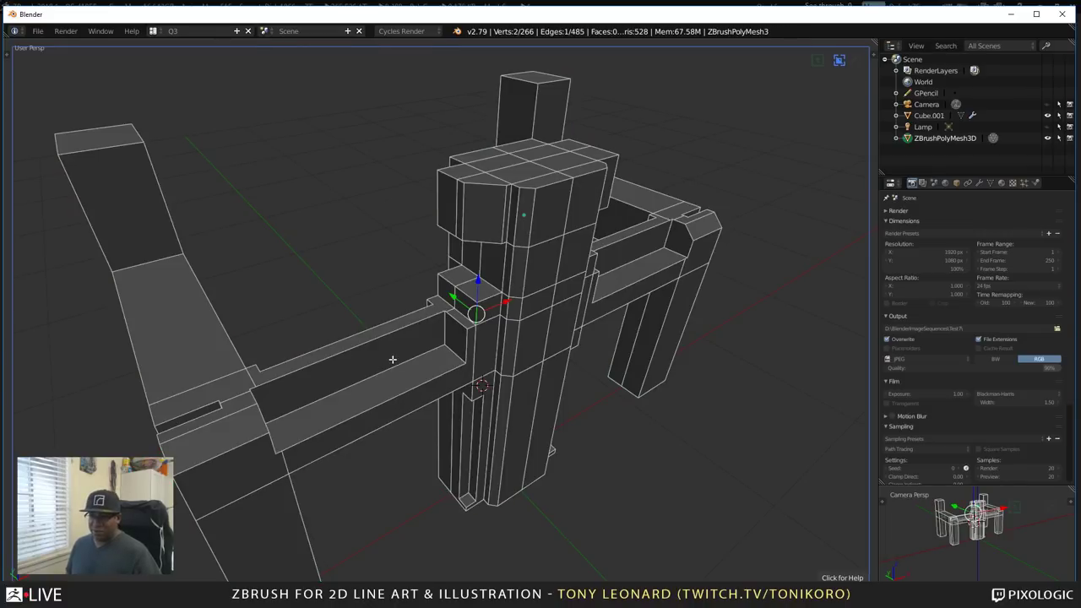
right_click(397, 362)
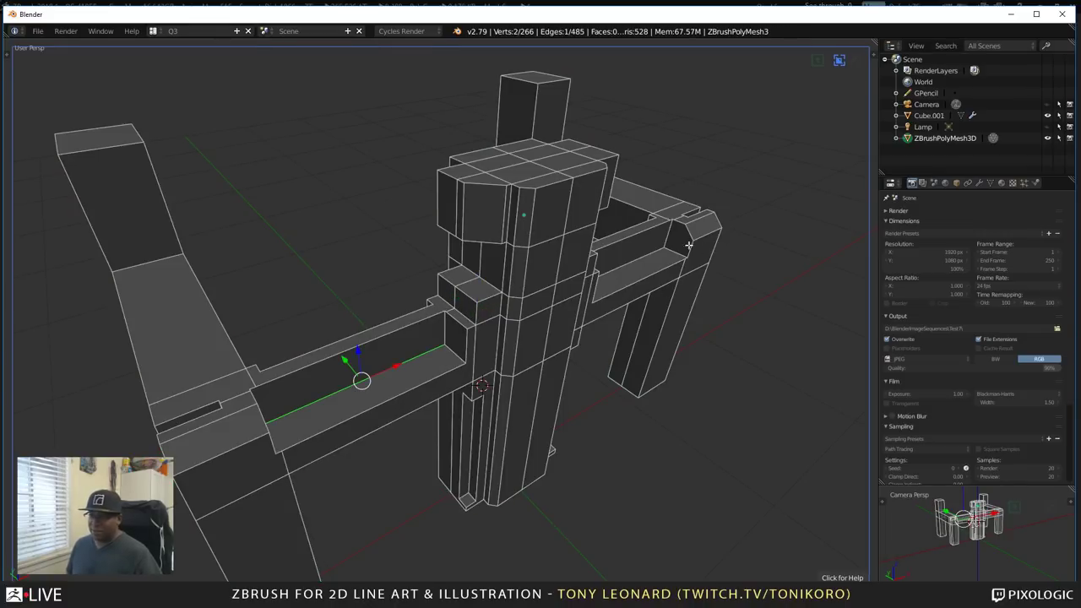
key(e)
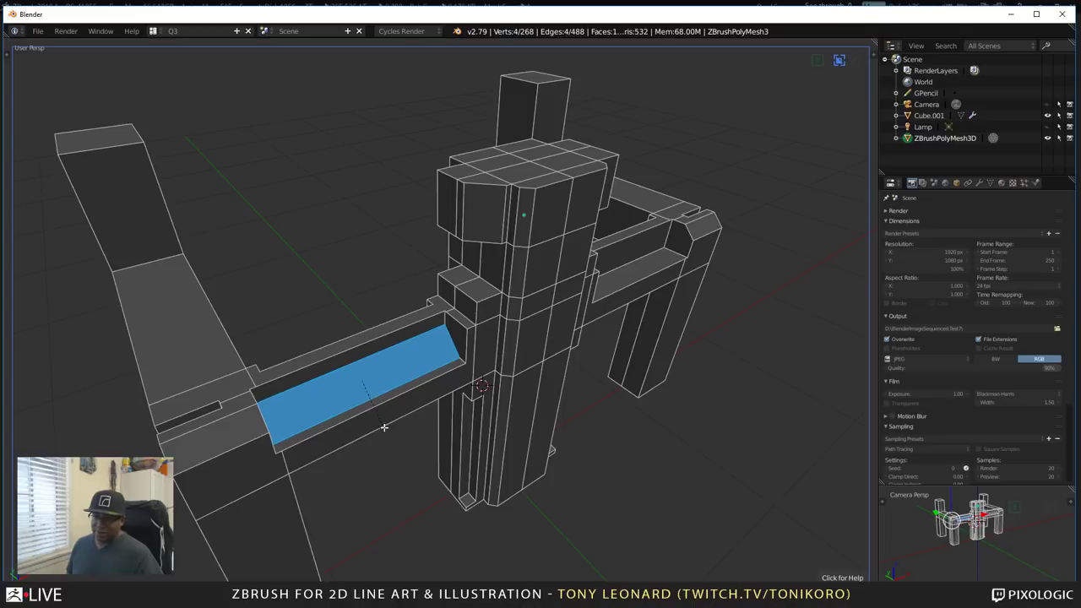
click(385, 427)
middle_drag(386, 427, 483, 437)
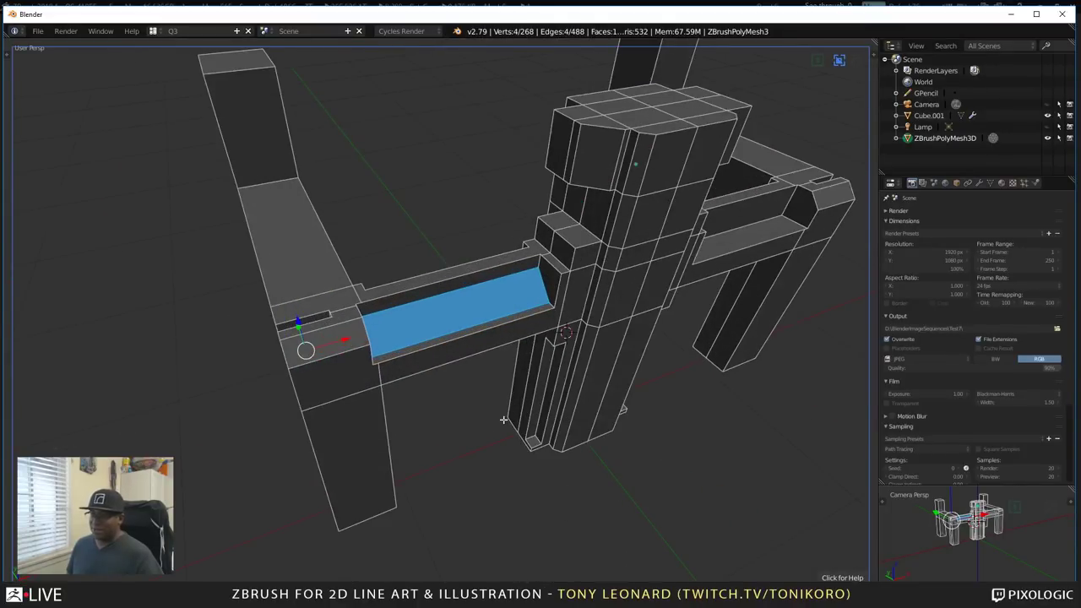
scroll(510, 325, down, 4)
middle_drag(521, 321, 481, 414)
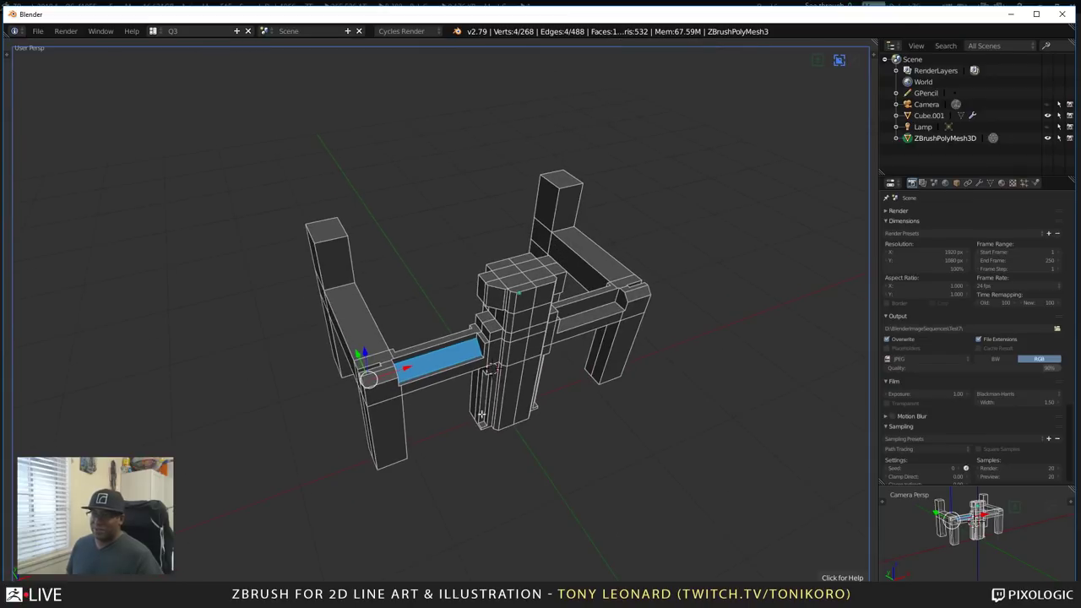
middle_drag(503, 364, 619, 237)
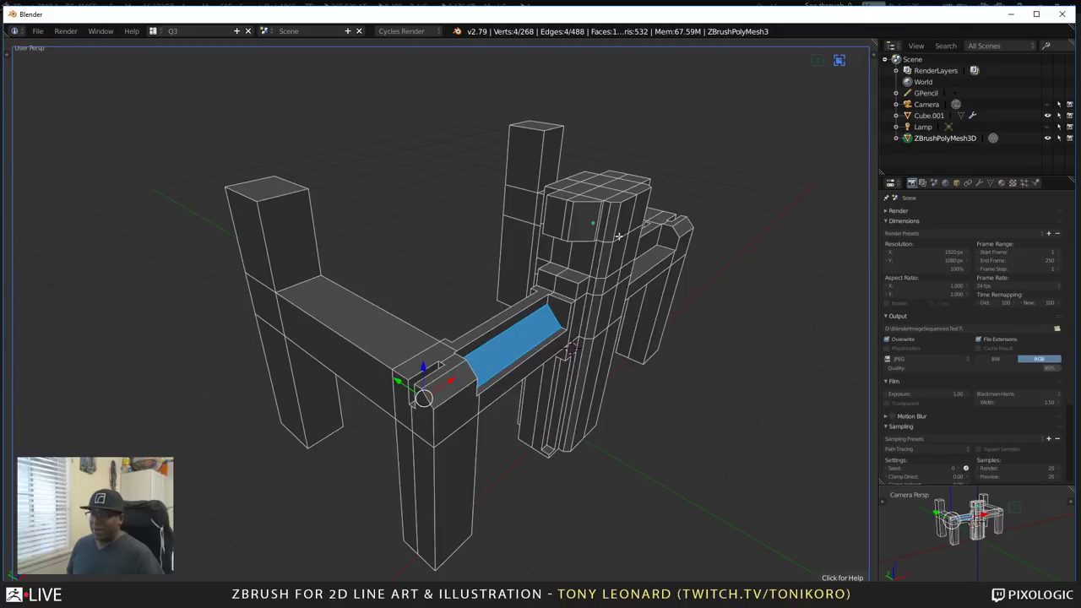
key(Tab)
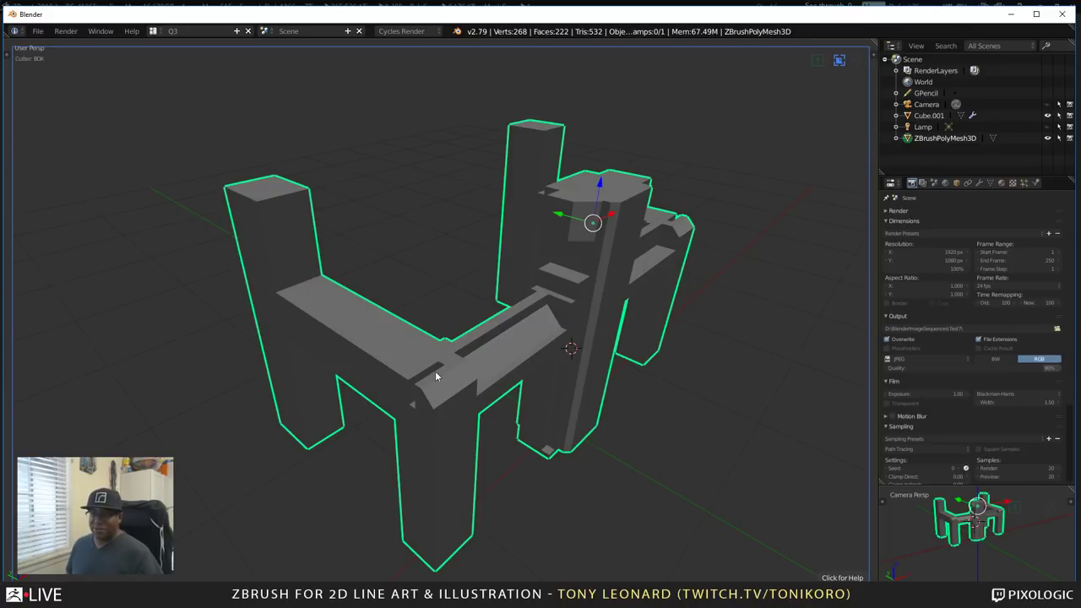
- Draw a shallow Box Cutter box along the top outer edge of the side arm between the rear post and the corner block
middle_drag(438, 377, 449, 444)
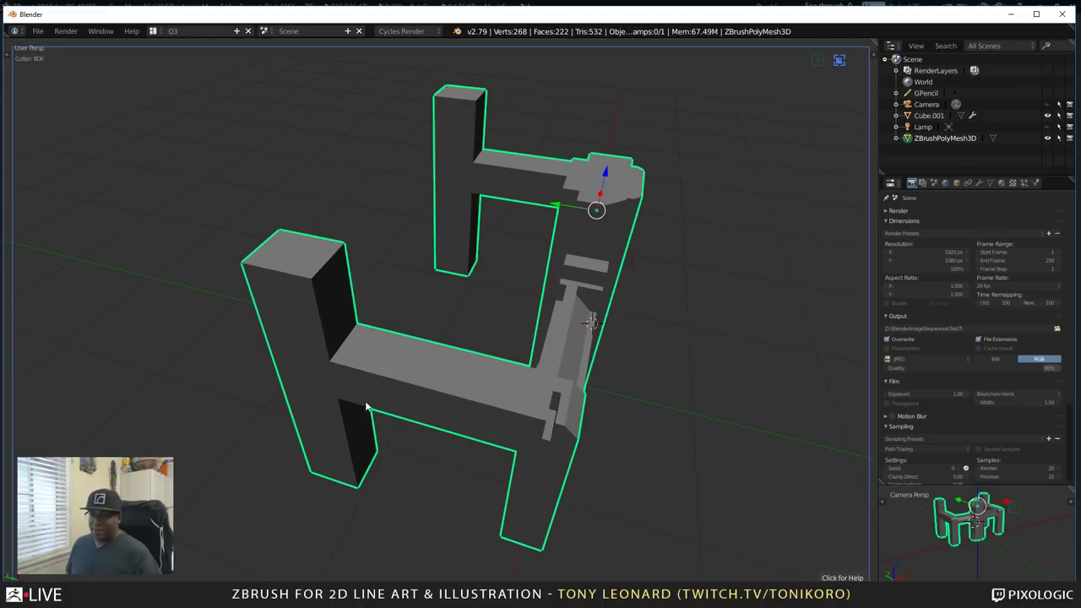
middle_drag(608, 389, 456, 413)
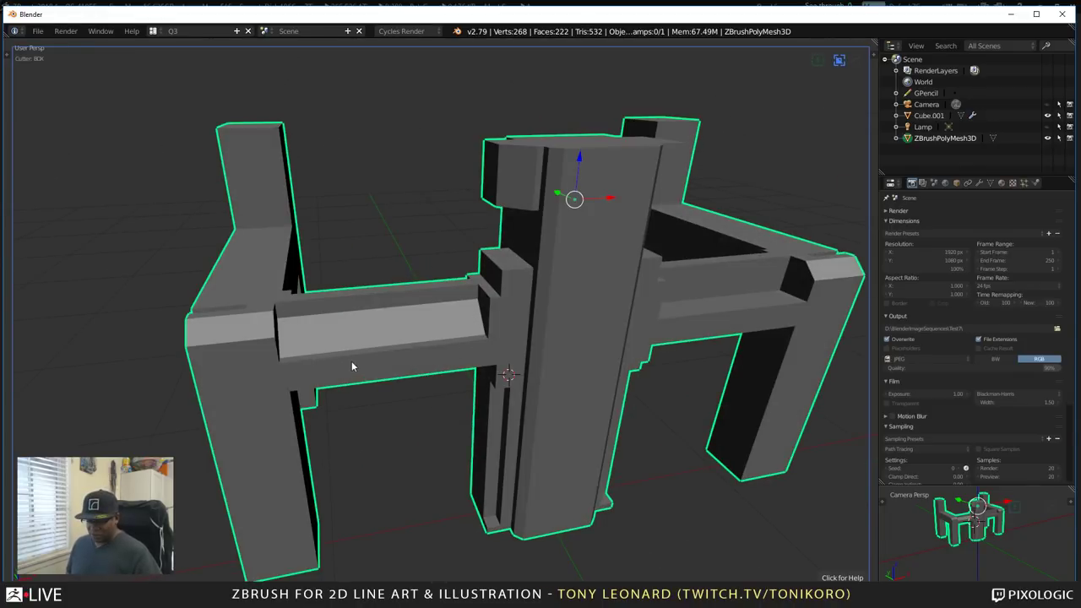
key(w)
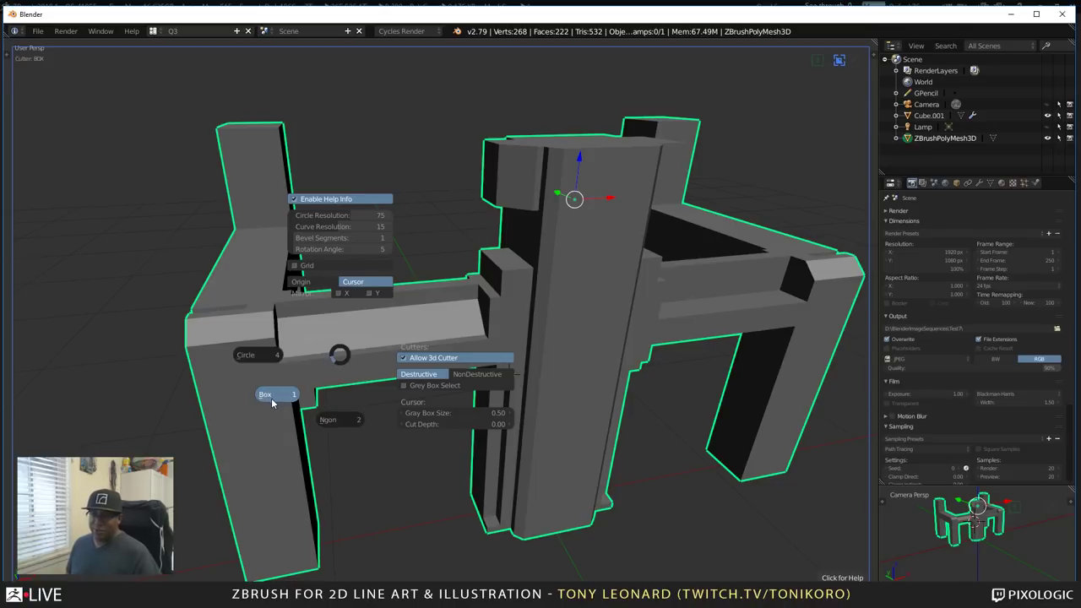
middle_drag(272, 403, 387, 406)
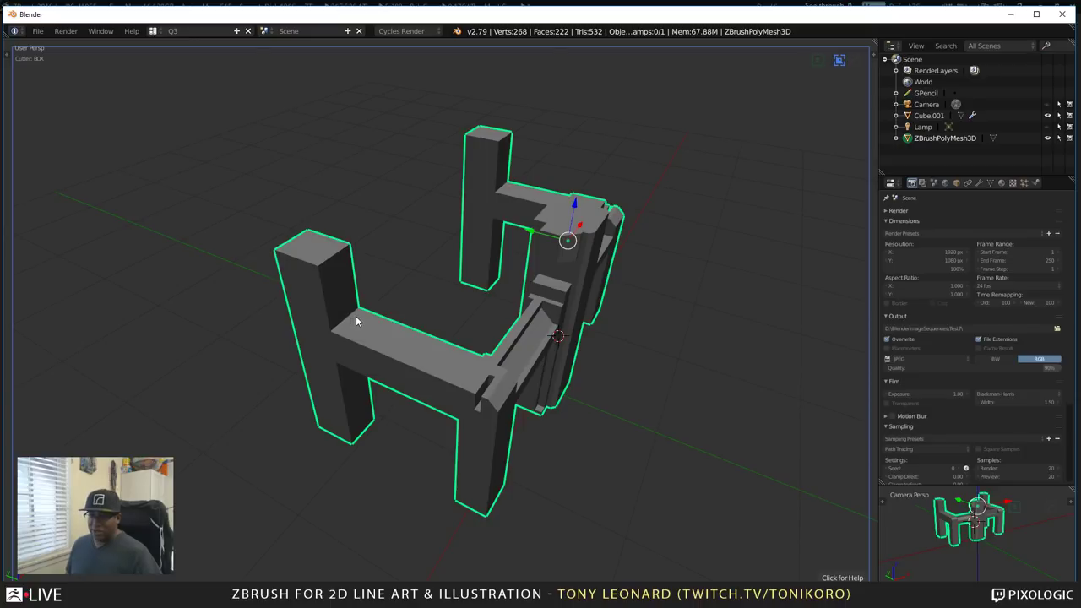
drag(356, 320, 452, 388)
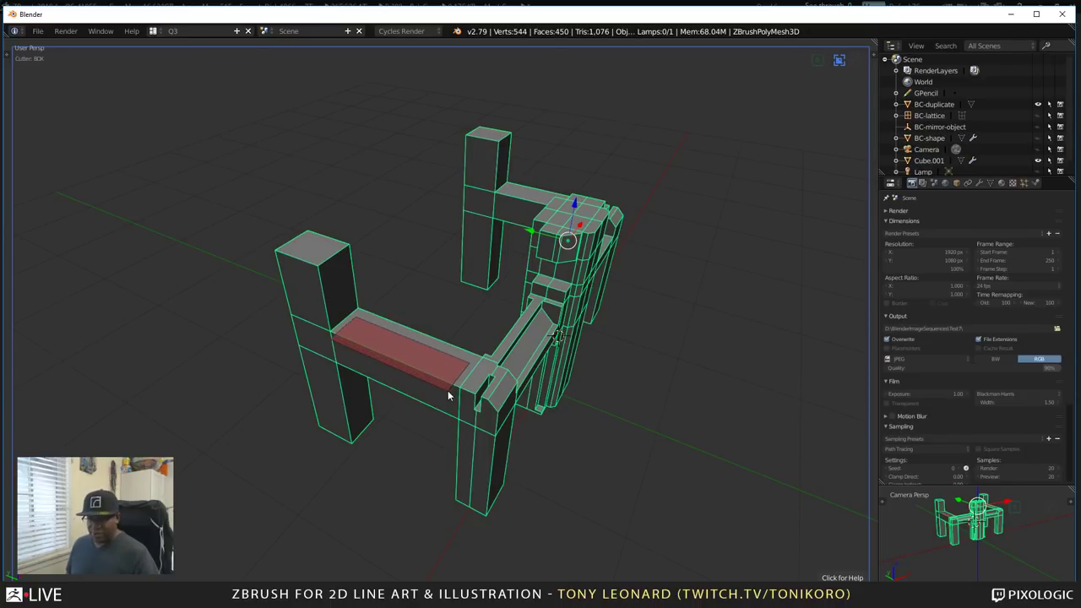
drag(448, 390, 446, 400)
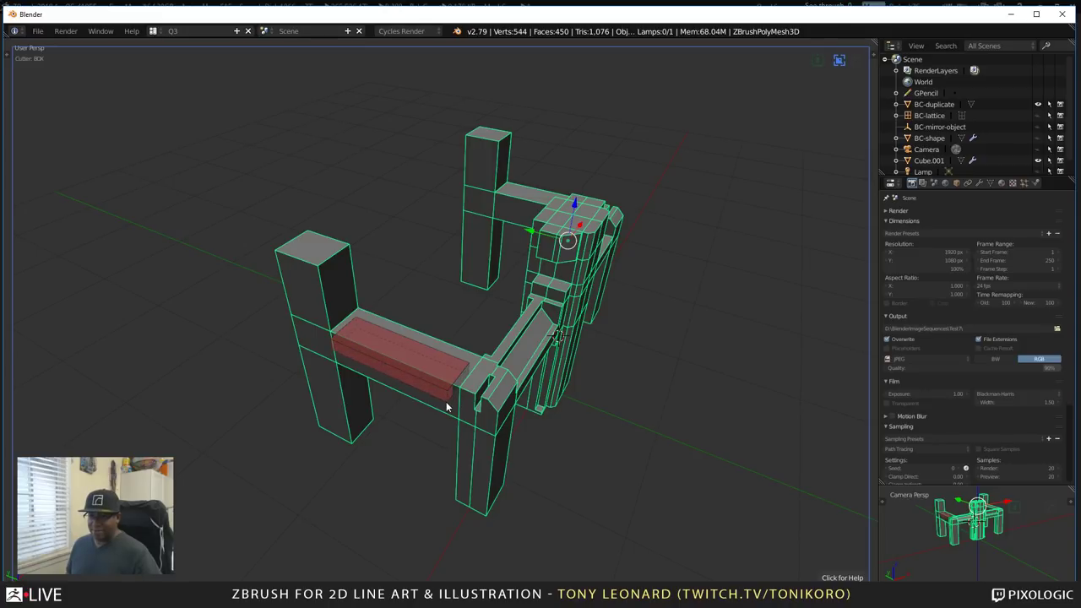
- Extend the cutter box above the side arm's top and beyond its outer face, and switch the cutter to slice mode
mouse_move(378, 435)
middle_down()
mouse_move(409, 429)
mouse_move(385, 423)
middle_up()
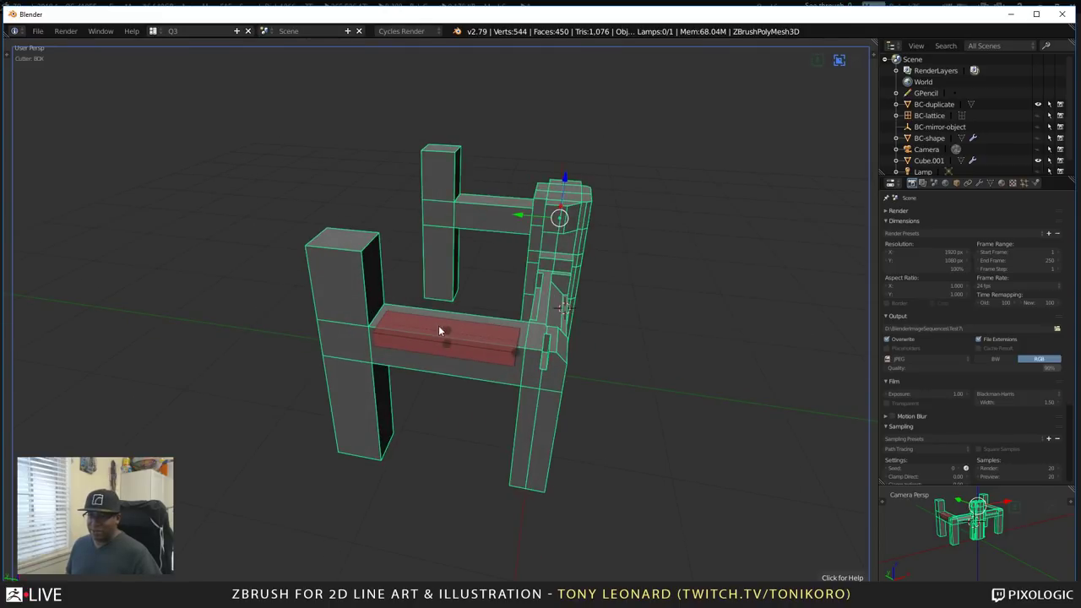
drag(445, 330, 446, 317)
middle_drag(470, 420, 325, 371)
scroll(302, 413, up, 3)
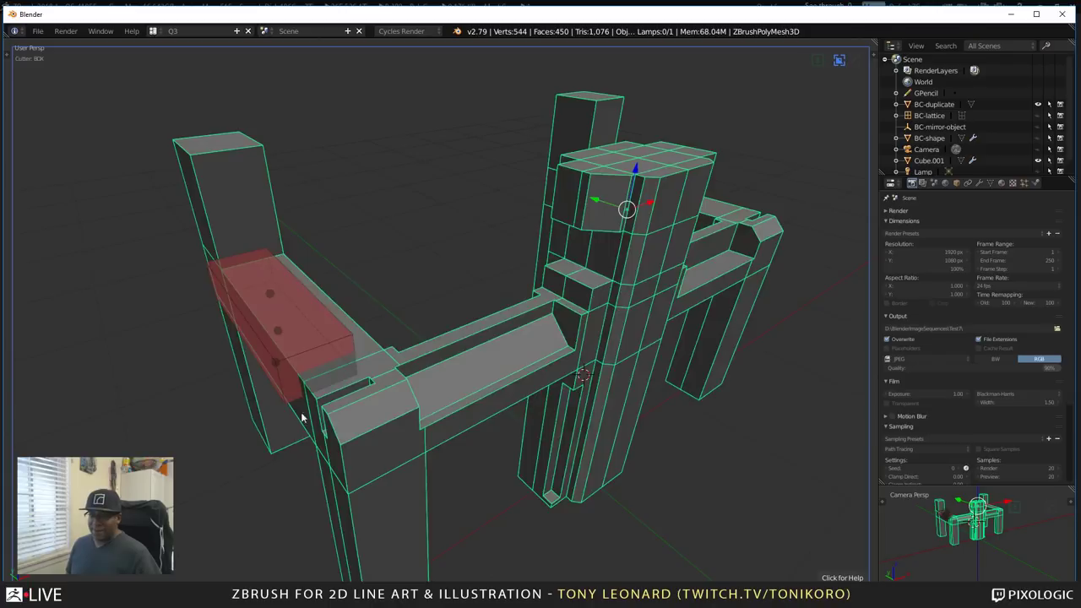
middle_drag(301, 413, 392, 426)
key(x)
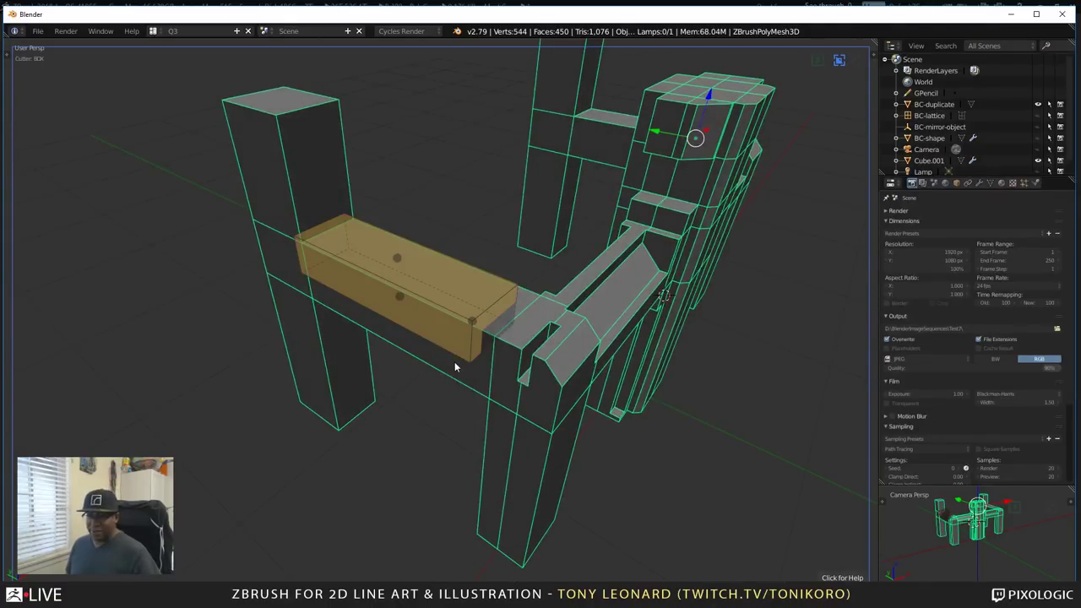
- Extend the slice box further down the side arm's outer face and apply the slice
middle_drag(381, 336, 376, 412)
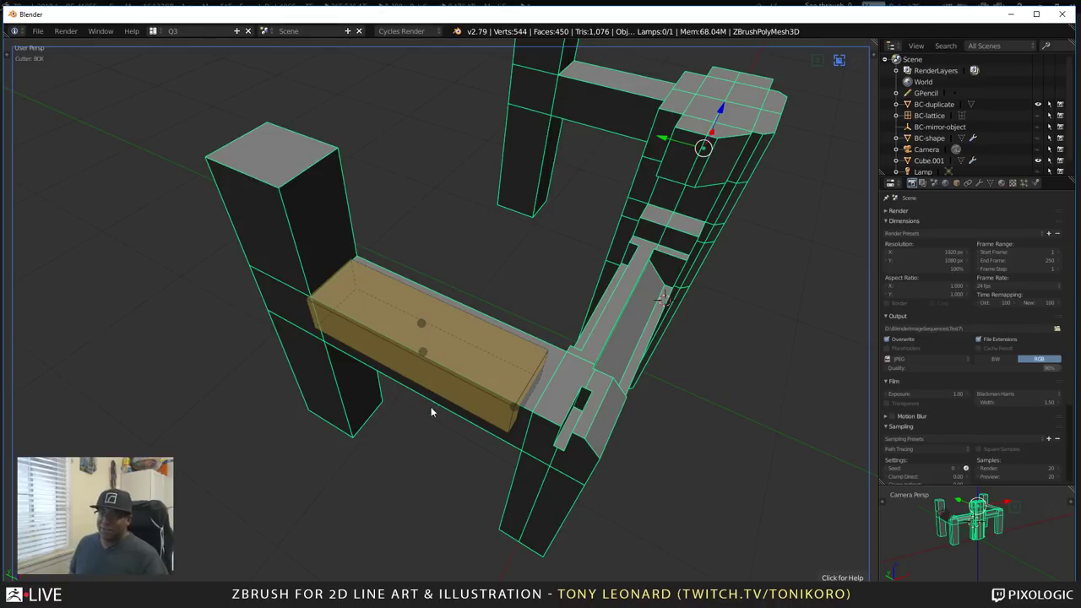
middle_drag(432, 410, 273, 375)
middle_drag(330, 395, 353, 392)
middle_drag(558, 311, 401, 208)
middle_drag(399, 341, 361, 338)
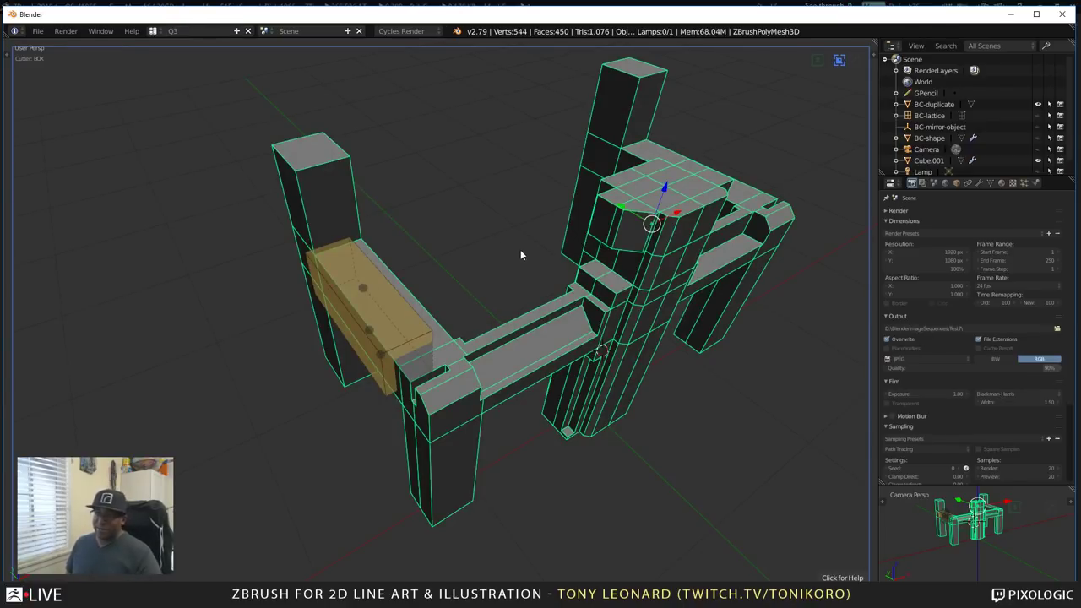
middle_drag(398, 334, 366, 248)
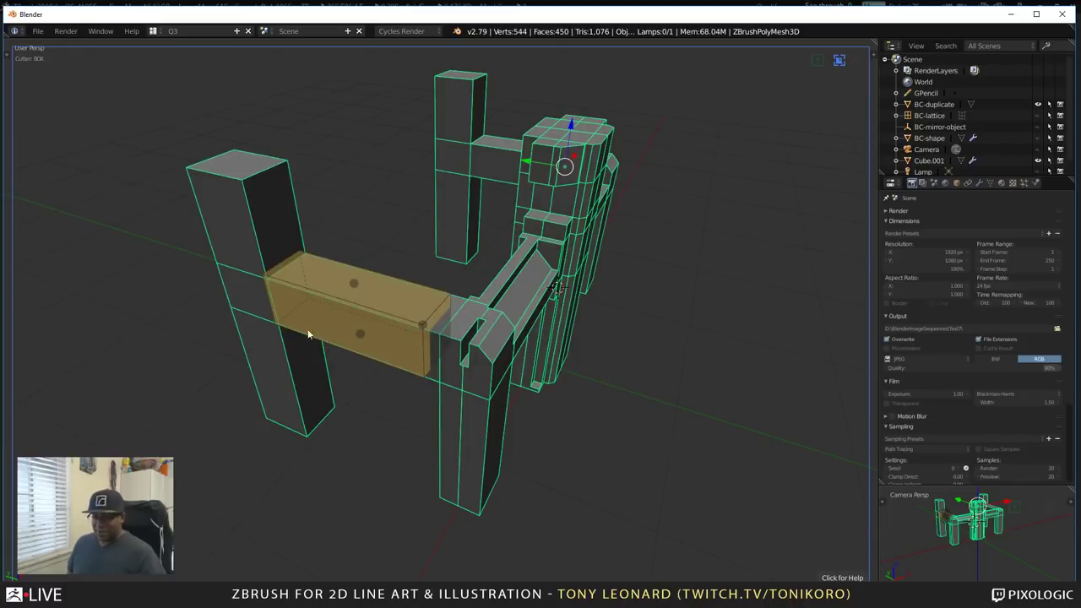
key(space)
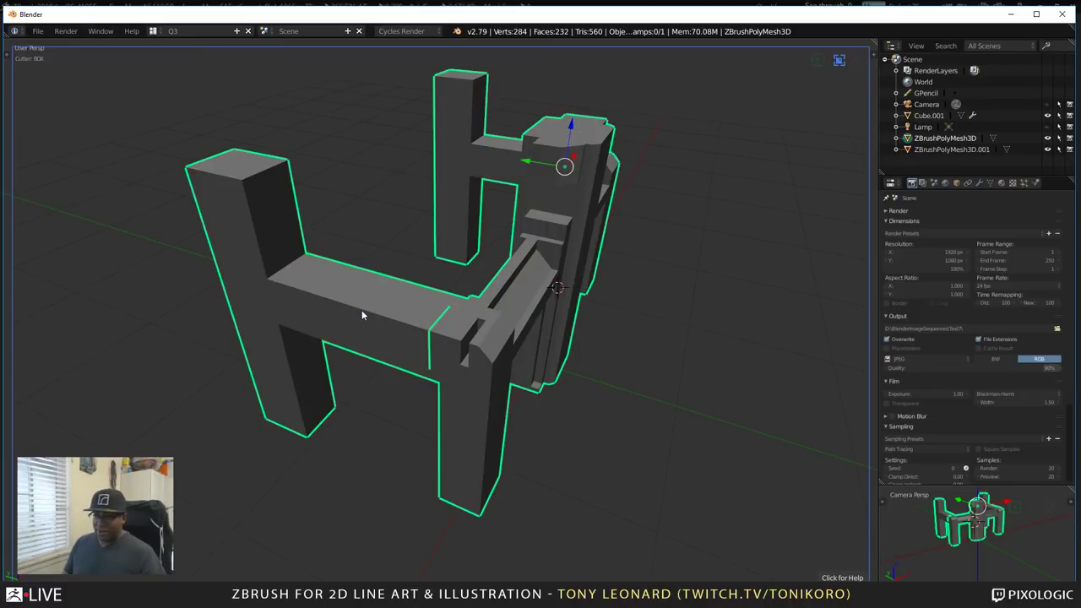
- Select the piece sliced from the side arm and, in Edit Mode, lower its top face slightly along Z
middle_drag(344, 305, 379, 302)
click(398, 326)
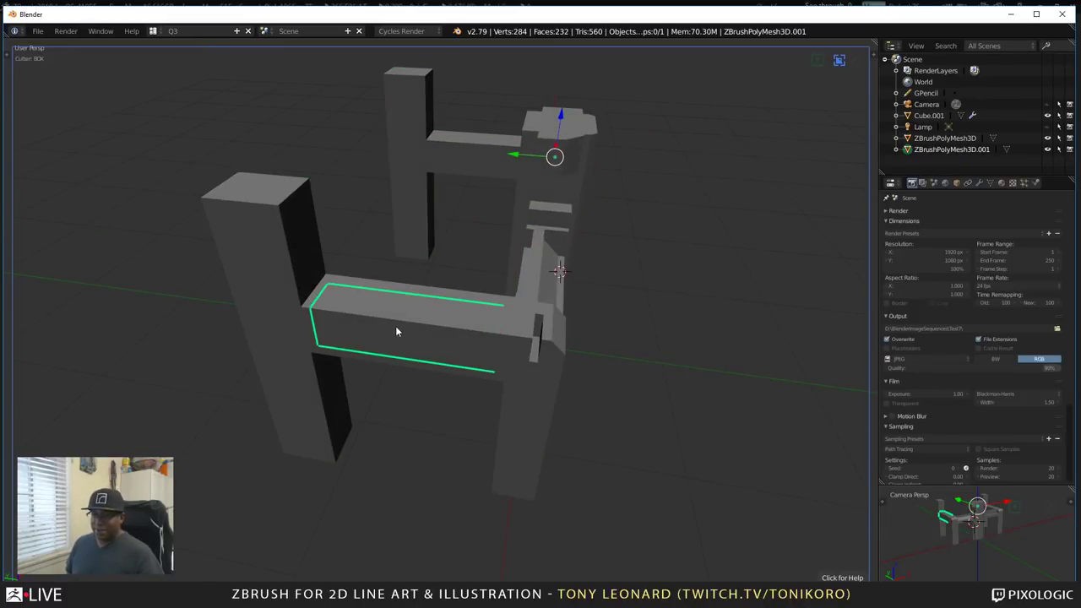
key(Tab)
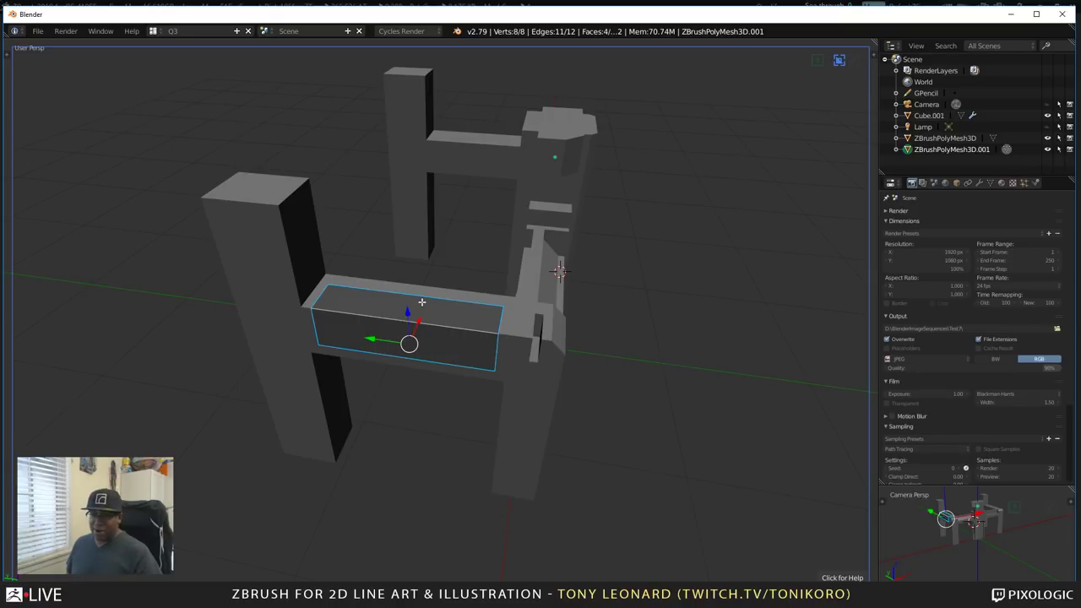
key(ctrl+Tab)
click(366, 319)
click(369, 300)
key(g)
key(z)
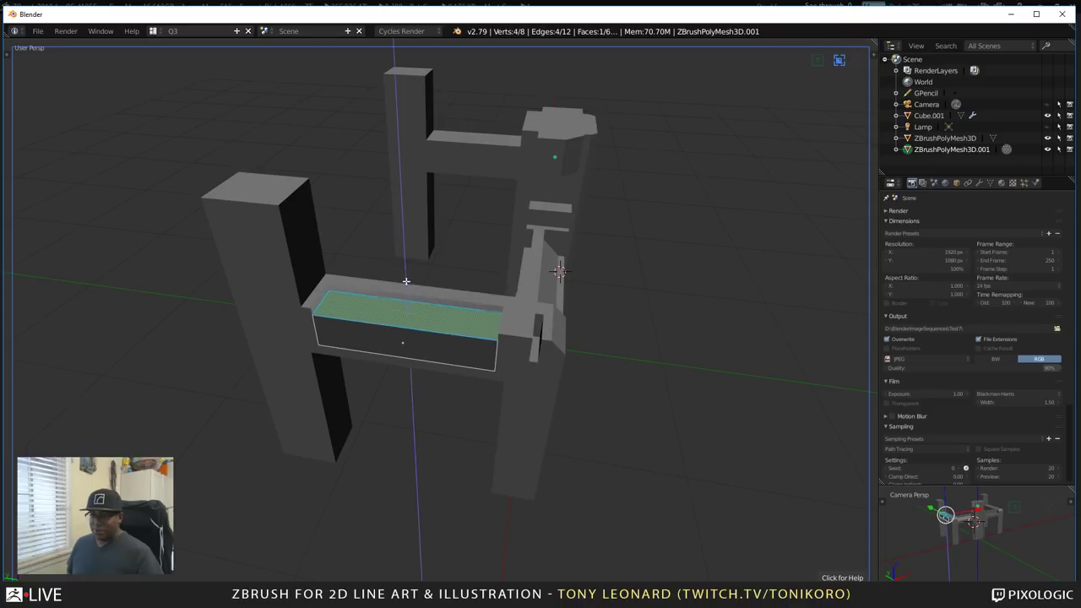
click(403, 346)
- Move the outer side face of the sliced piece slightly inward along X
click(403, 346)
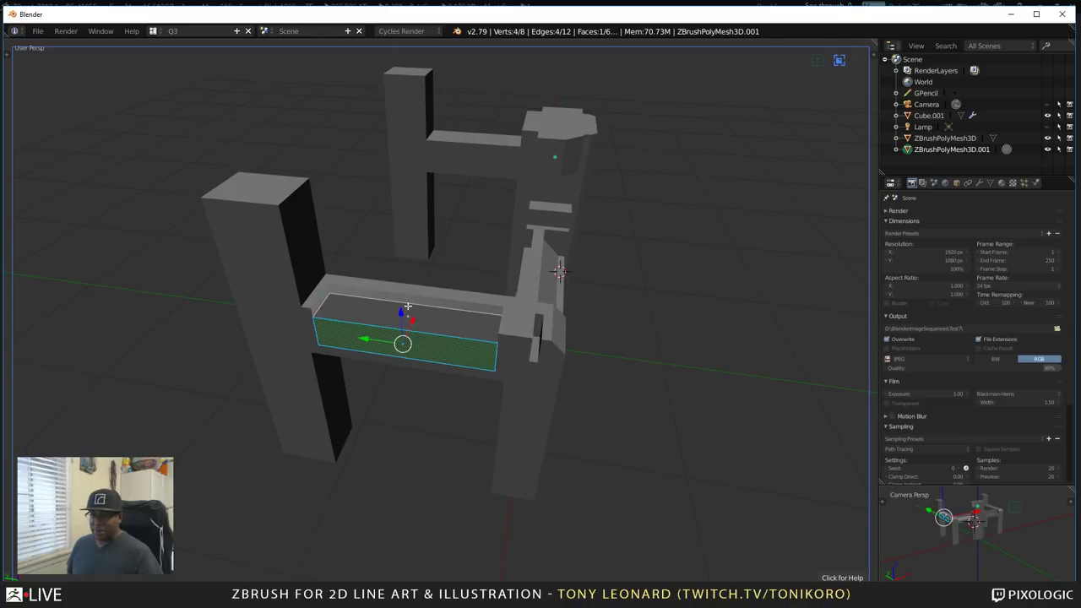
key(g)
key(x)
click(412, 312)
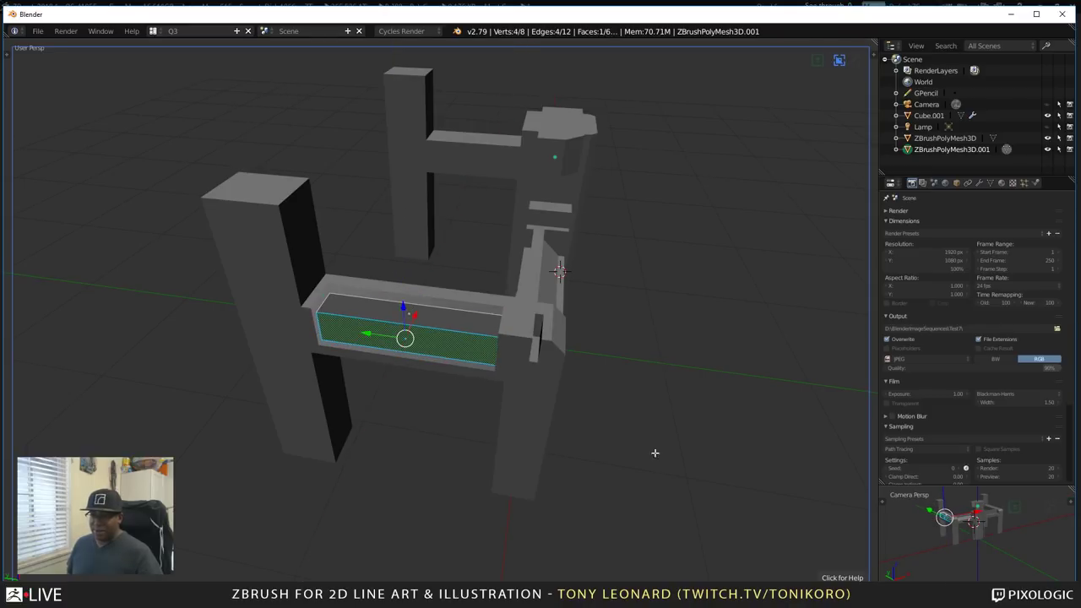
- Examine the inset panel on the side arm from several angles, leaving Edit Mode for Object Mode
middle_drag(655, 452, 550, 494)
scroll(550, 494, down, 1)
shift+middle_drag(403, 414, 434, 430)
scroll(434, 430, up, 5)
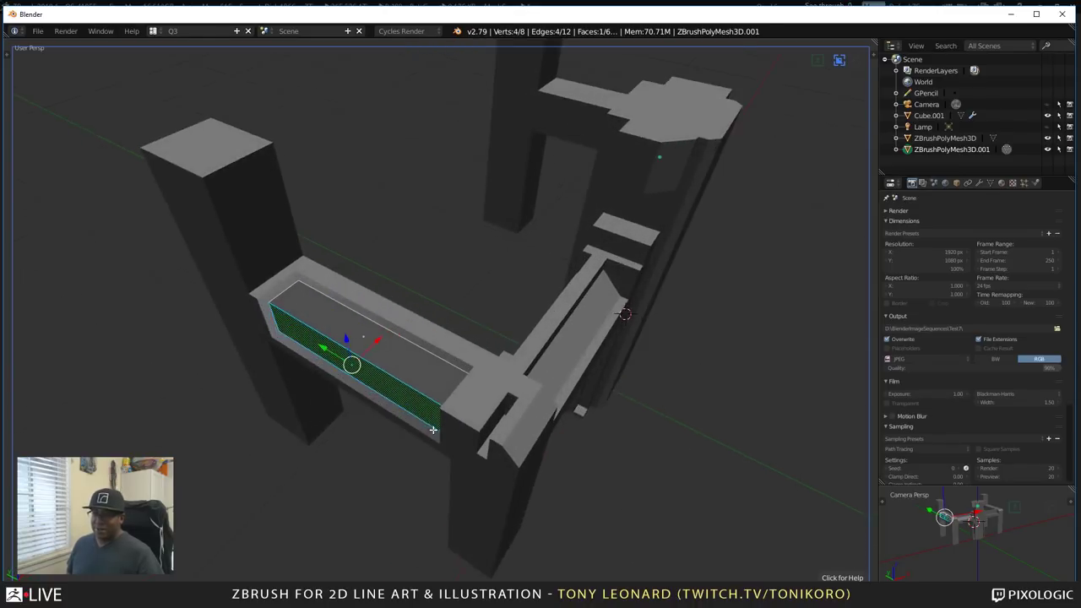
shift+middle_drag(302, 435, 447, 439)
scroll(450, 440, down, 7)
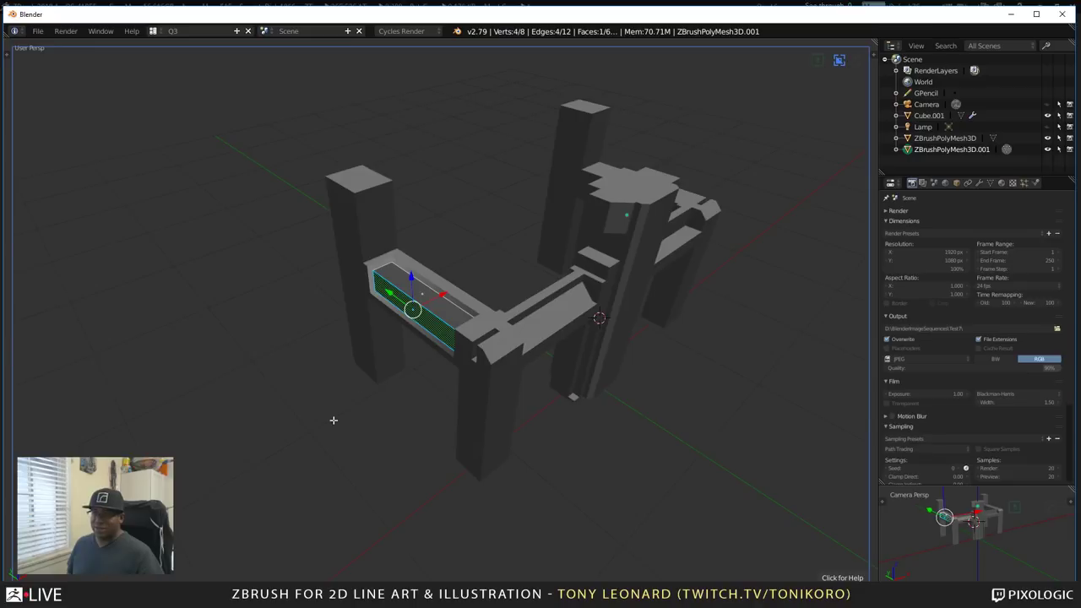
middle_drag(332, 420, 533, 448)
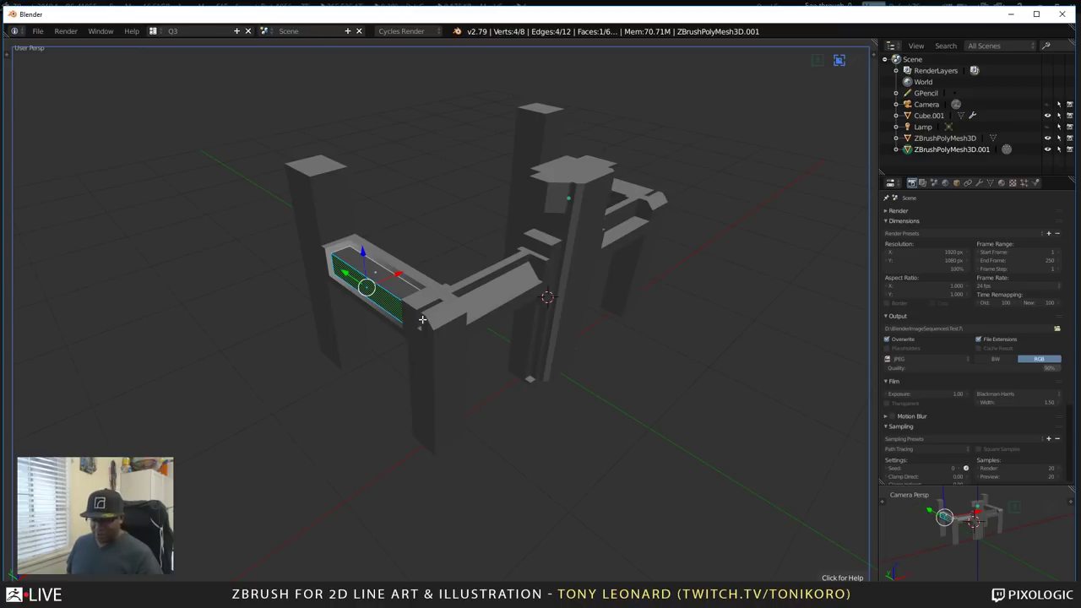
key(Tab)
middle_drag(330, 346, 378, 338)
scroll(377, 336, up, 6)
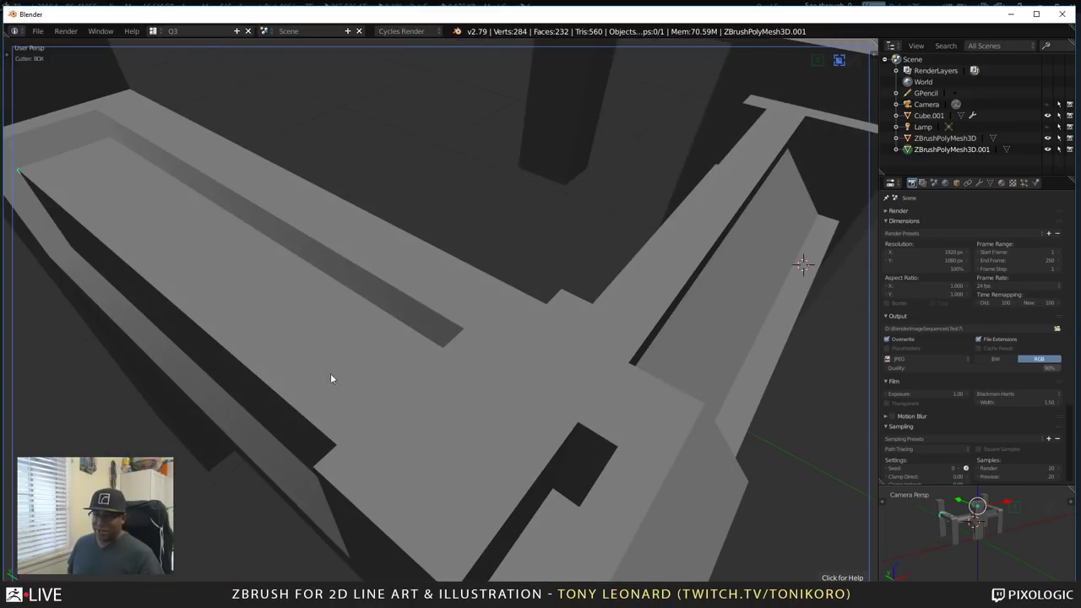
scroll(342, 379, down, 5)
shift+middle_drag(342, 380, 424, 432)
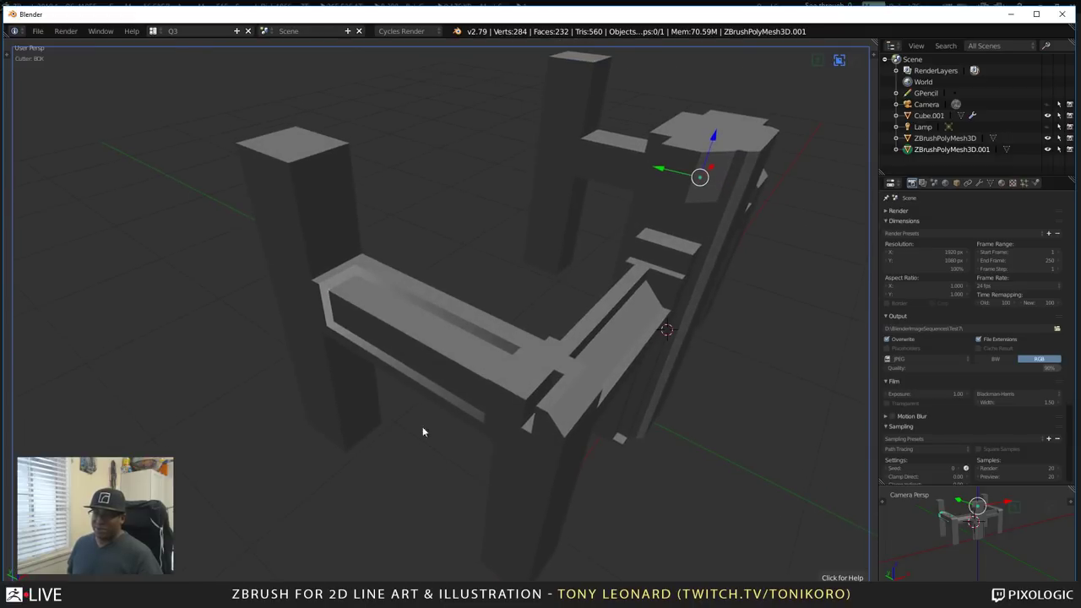
- Select the main building mesh and set its auto smooth angle to 9.5° in the HOps Helper's mesh options
right_click(366, 267)
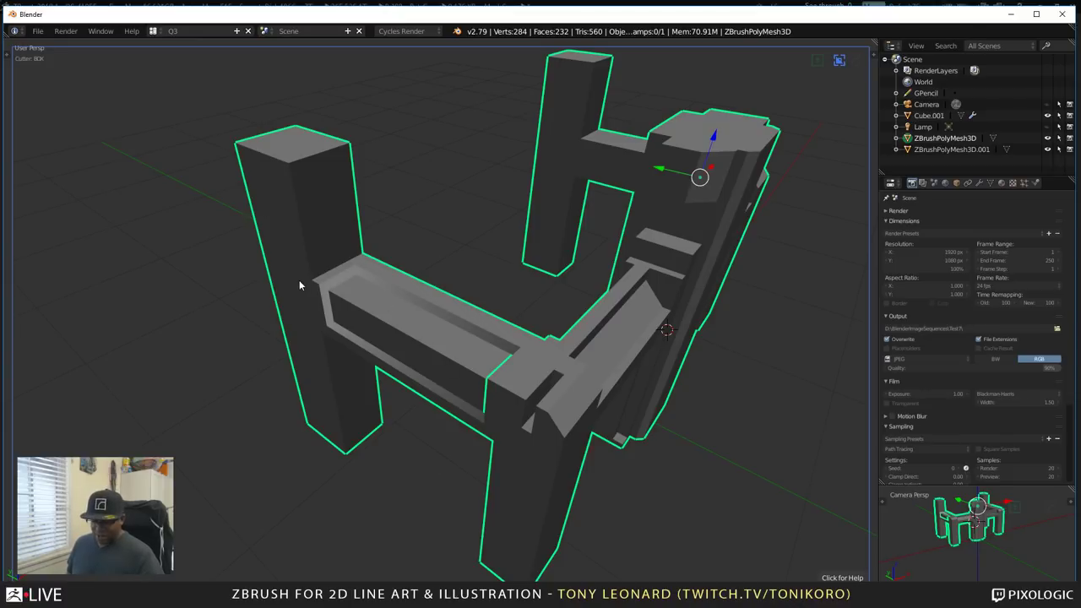
key(ctrl+grave)
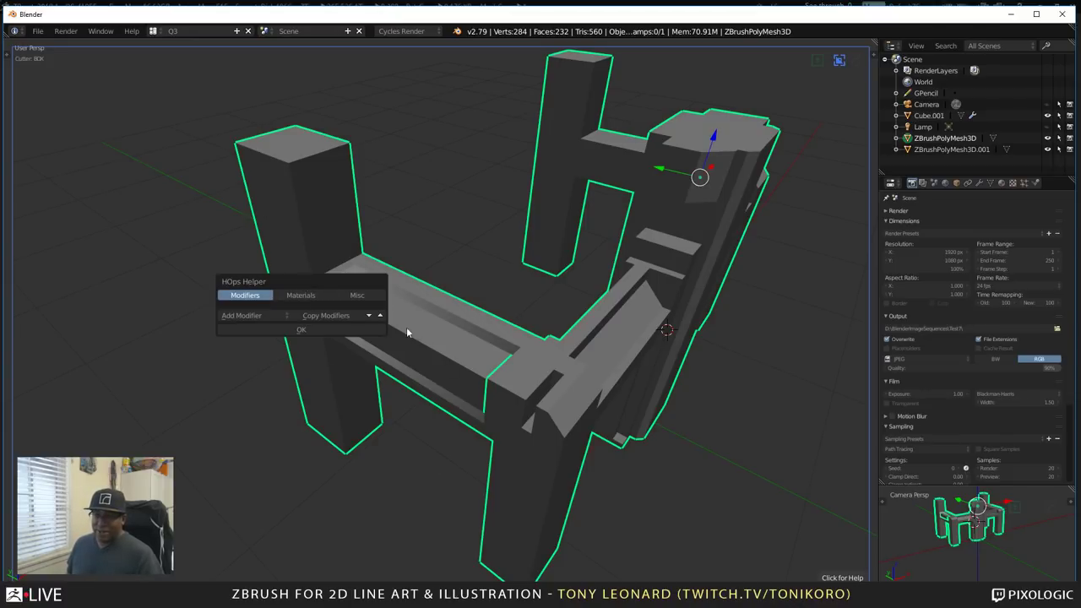
click(360, 298)
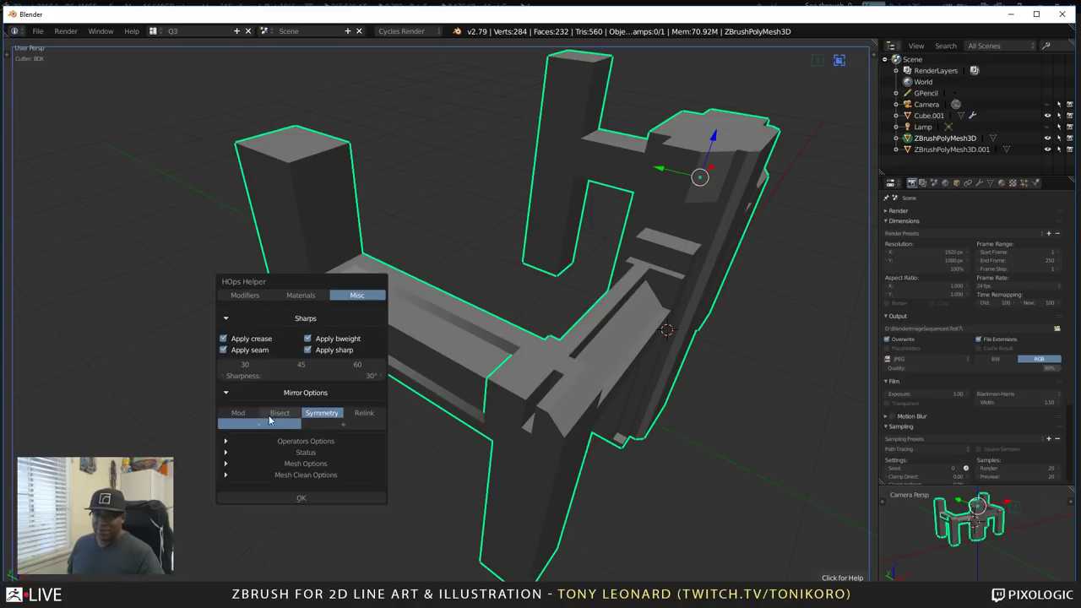
click(228, 464)
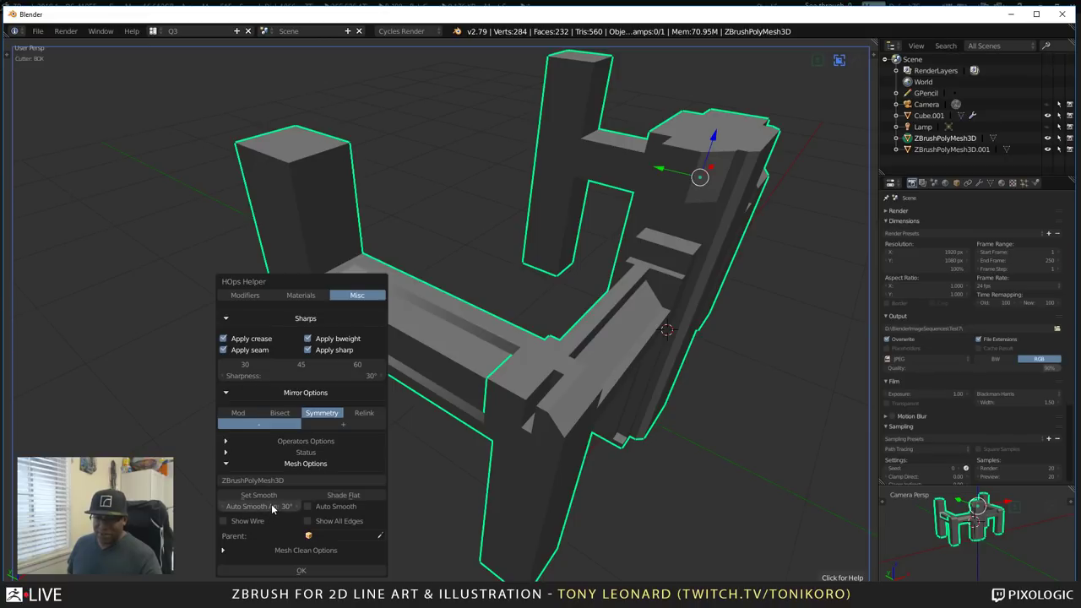
drag(272, 504, 237, 504)
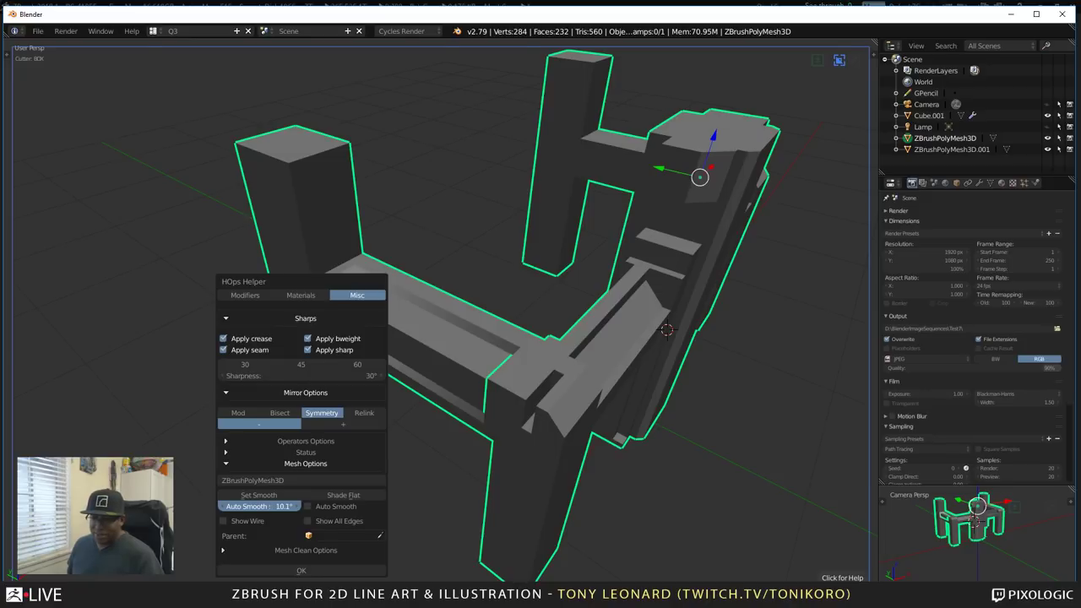
drag(237, 504, 233, 504)
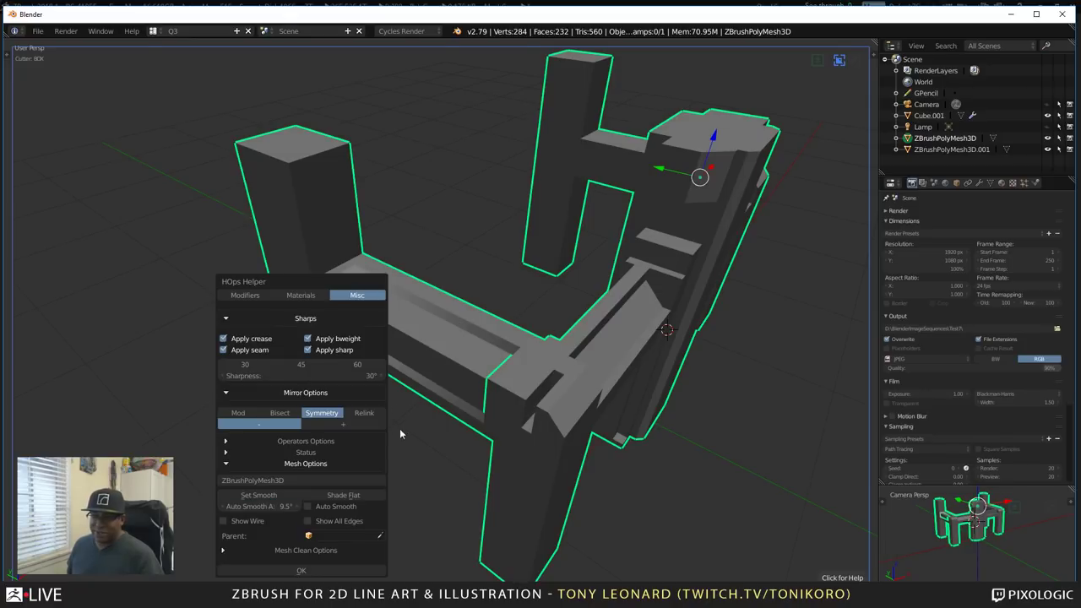
click(319, 567)
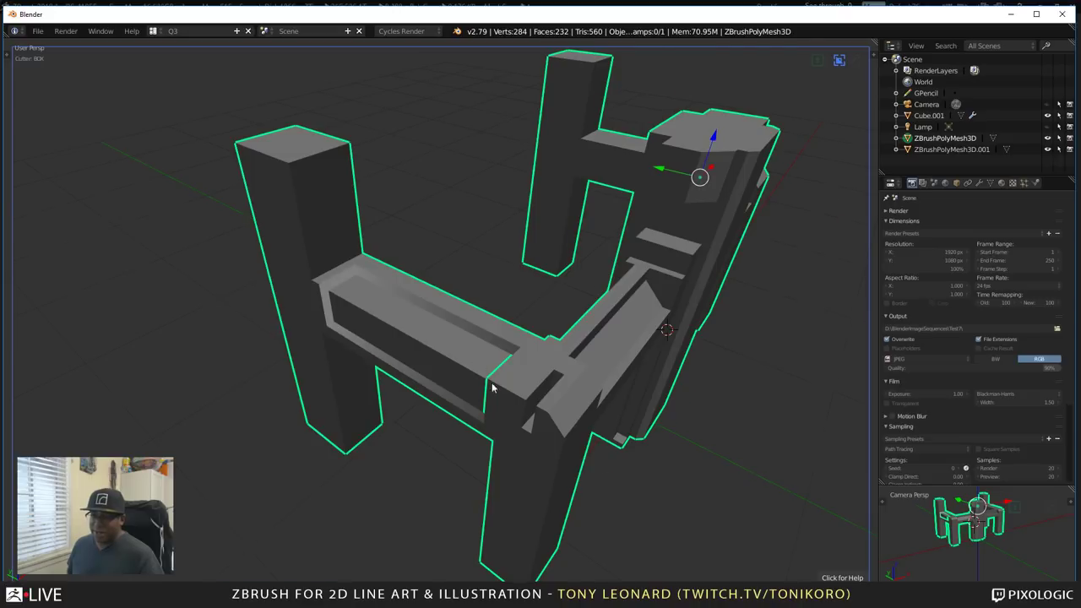
- Mirror the main building mesh across the X axis with the symmetry option to copy the side arm's details to the opposite arm
middle_drag(492, 387, 510, 336)
scroll(541, 369, down, 5)
scroll(511, 298, up, 5)
middle_drag(511, 298, 543, 364)
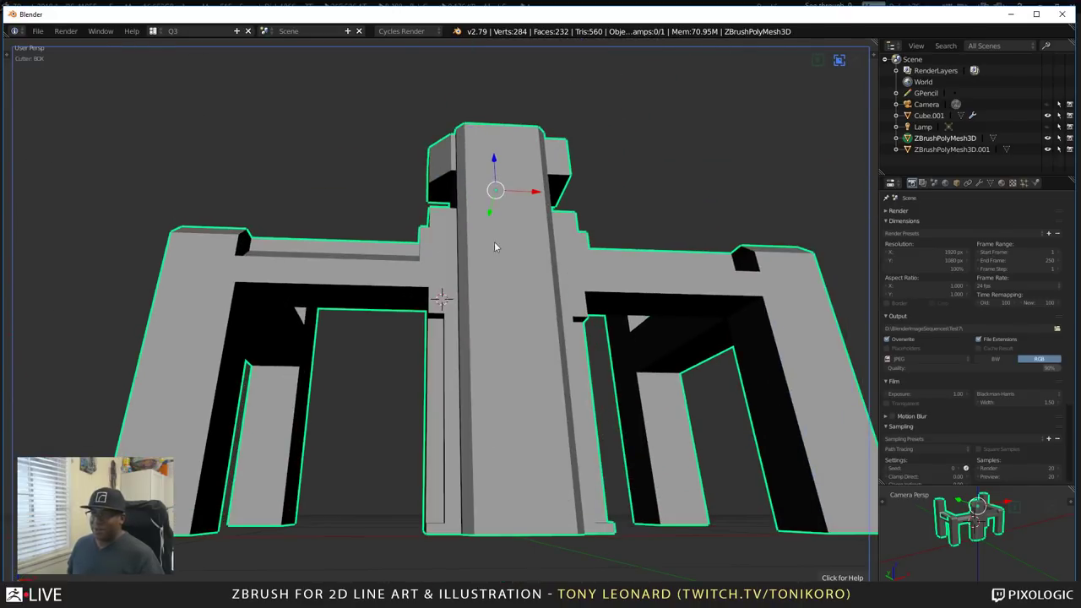
middle_drag(531, 297, 571, 399)
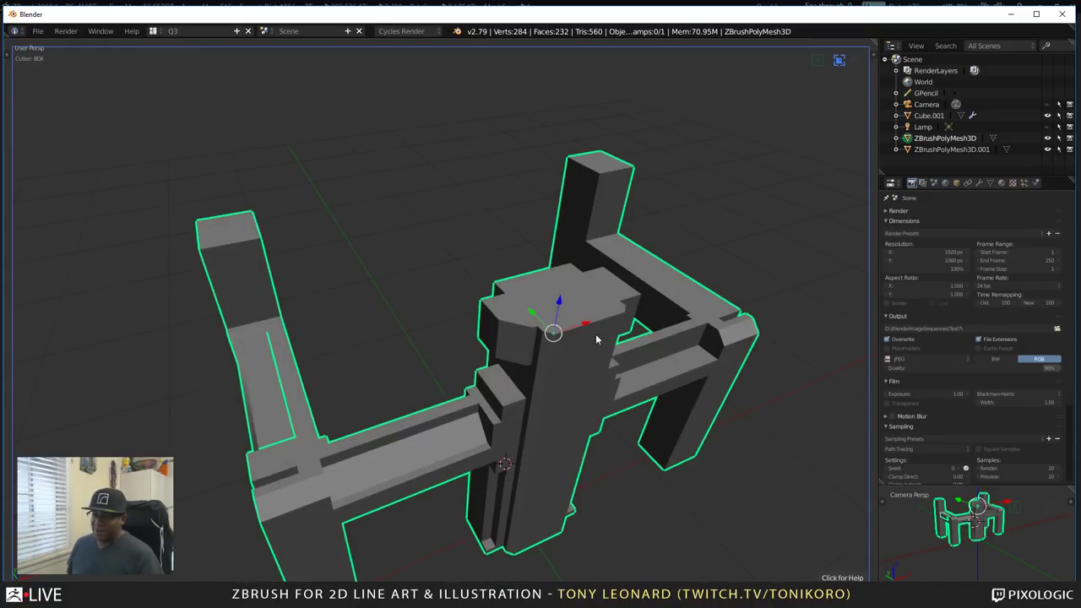
middle_drag(588, 337, 536, 345)
middle_drag(651, 459, 640, 396)
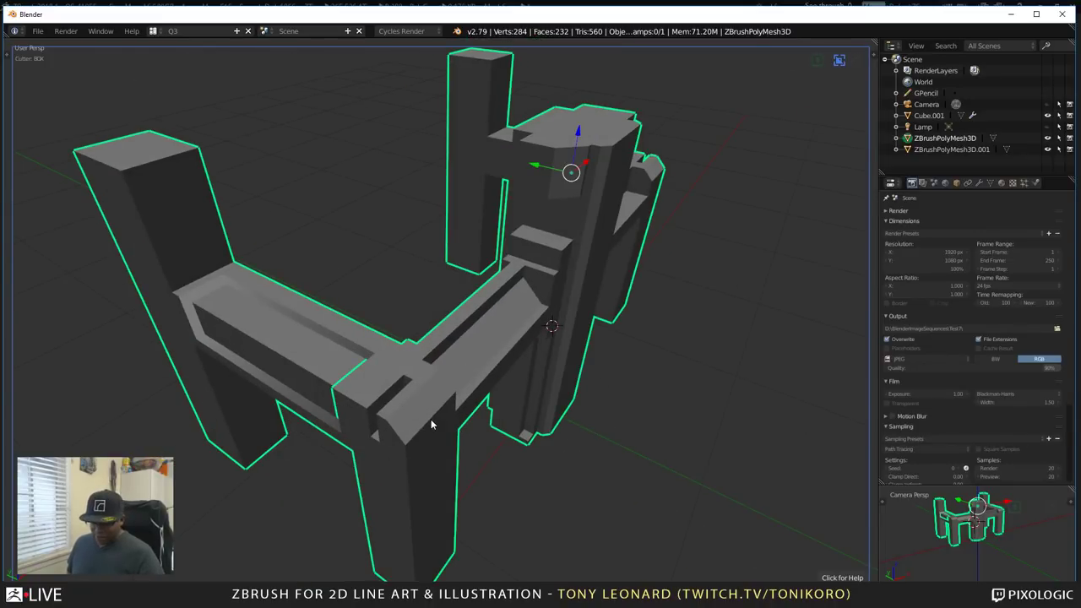
key(alt+x)
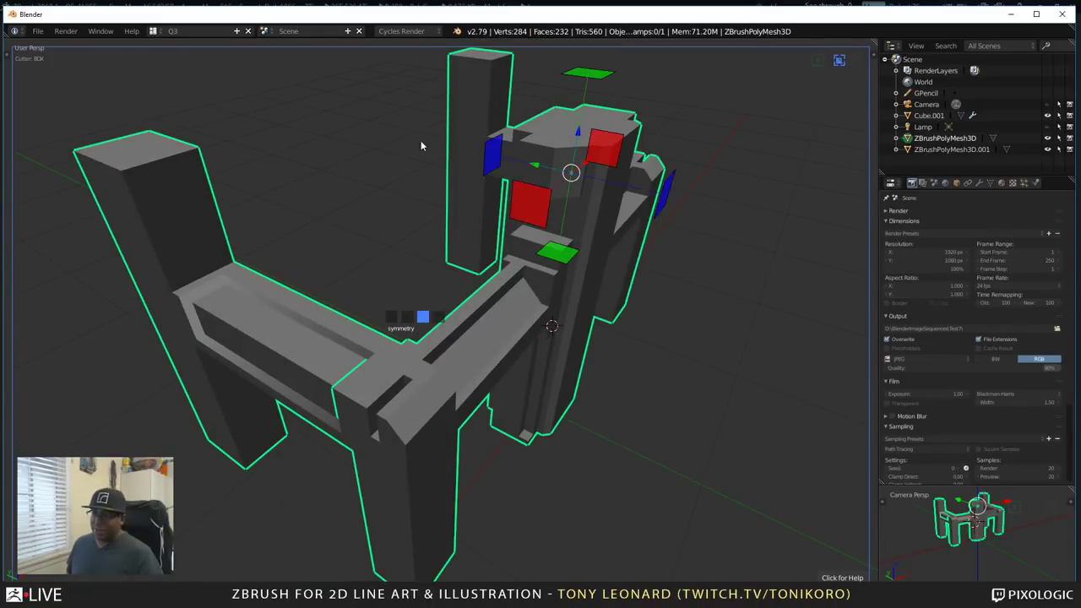
click(541, 210)
middle_drag(540, 209, 436, 477)
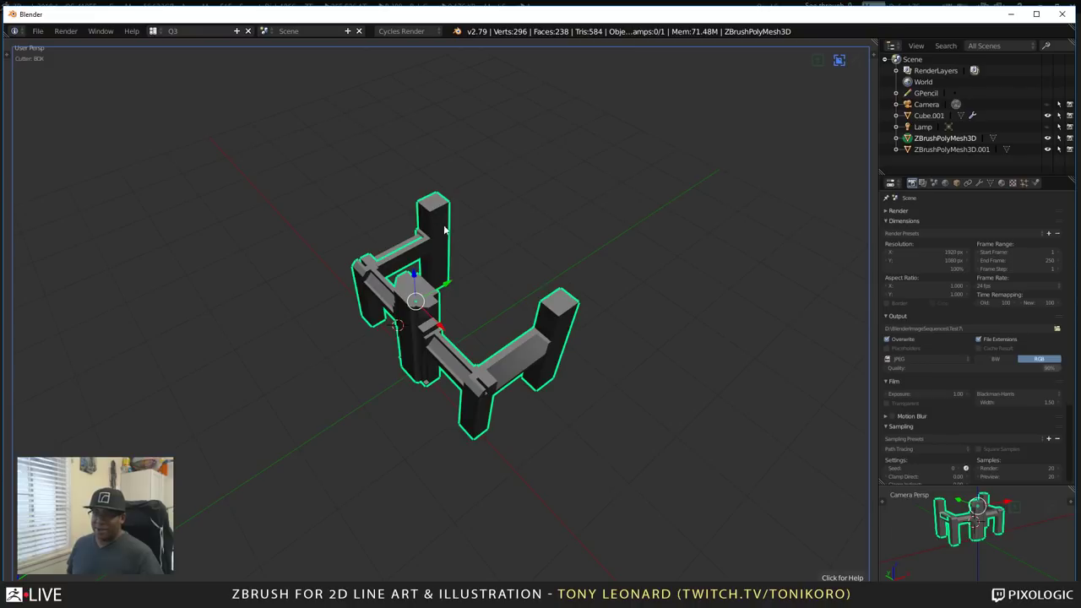
- Examine the mirrored arm recesses of the main mesh in Edit Mode from both sides, returning to Object Mode
middle_drag(492, 479, 522, 393)
scroll(522, 393, up, 3)
mouse_move(583, 376)
middle_down()
mouse_move(582, 321)
mouse_move(582, 394)
mouse_move(569, 365)
middle_up()
key(Tab)
middle_drag(686, 415, 535, 434)
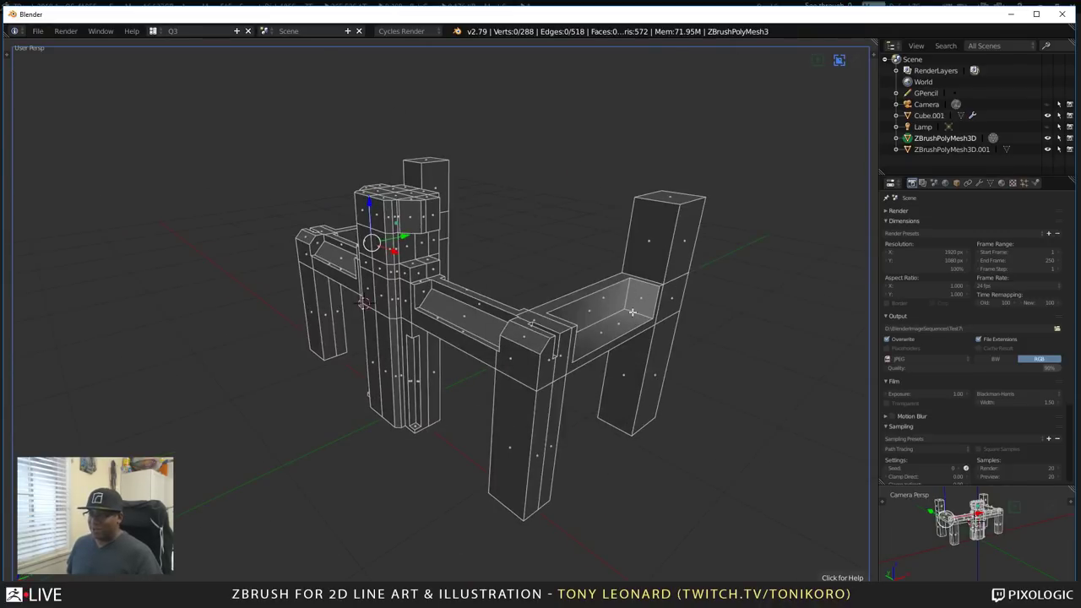
middle_drag(604, 309, 538, 447)
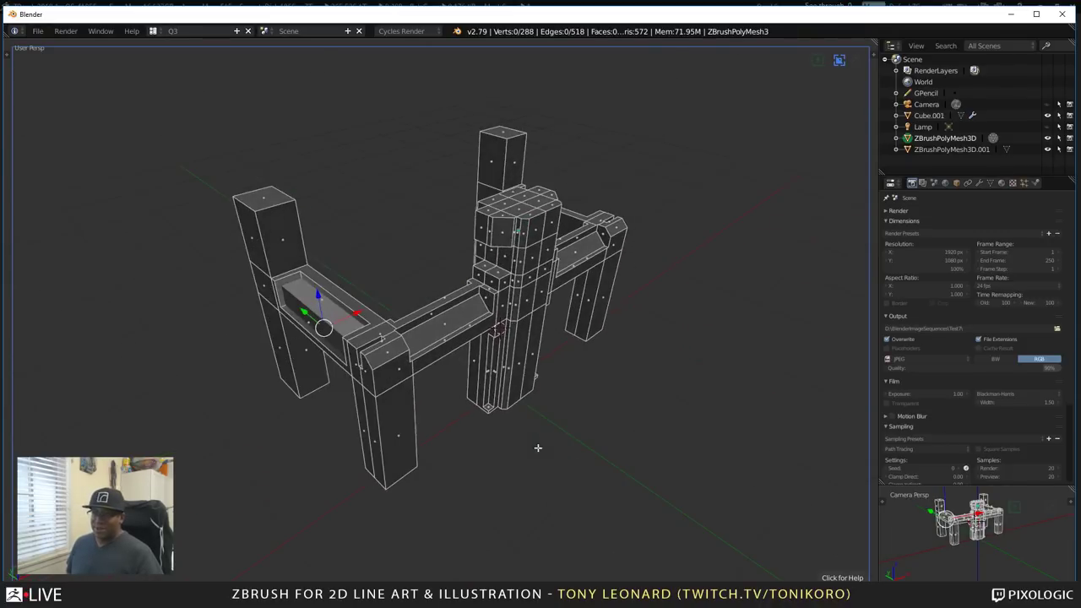
middle_drag(298, 298, 387, 383)
key(Tab)
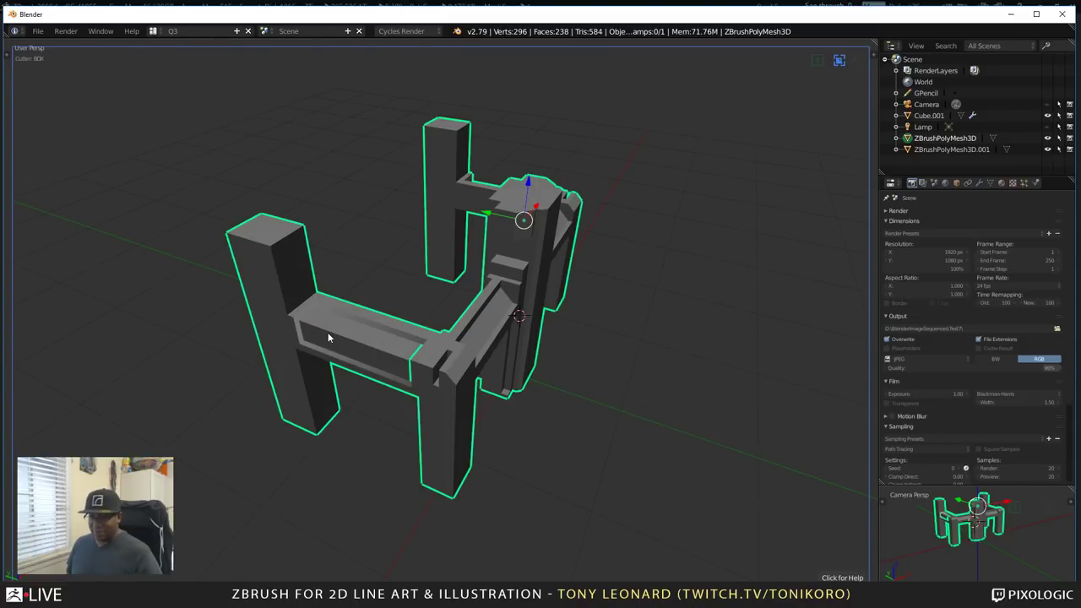
- Select the sliced inset panel on the side arm and mirror it across the X axis to the opposite arm
right_click(329, 332)
middle_drag(413, 354, 307, 317)
right_click(321, 305)
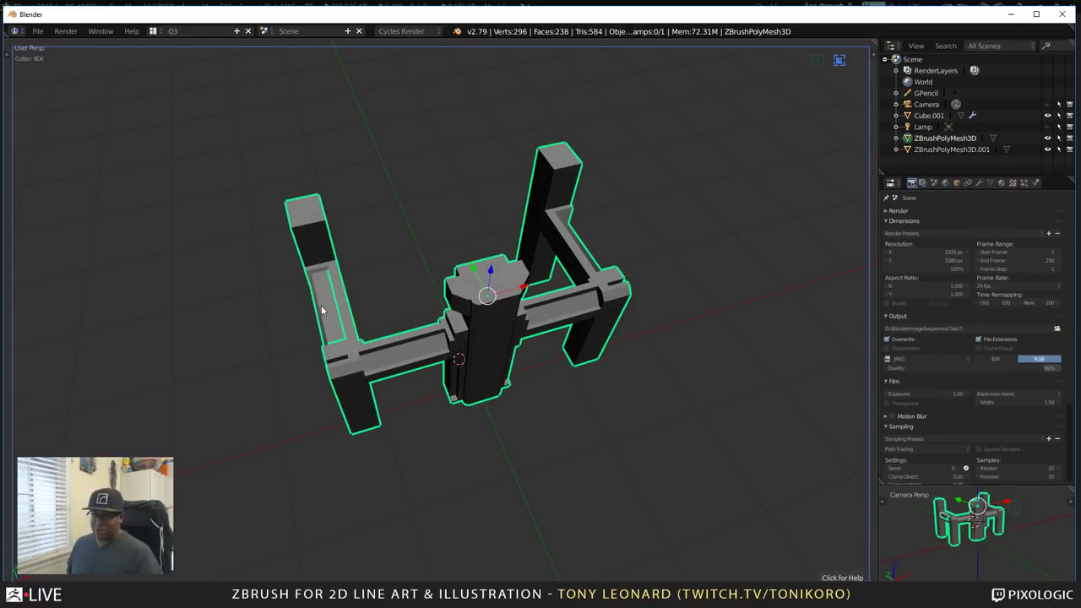
right_click(321, 305)
key(alt+x)
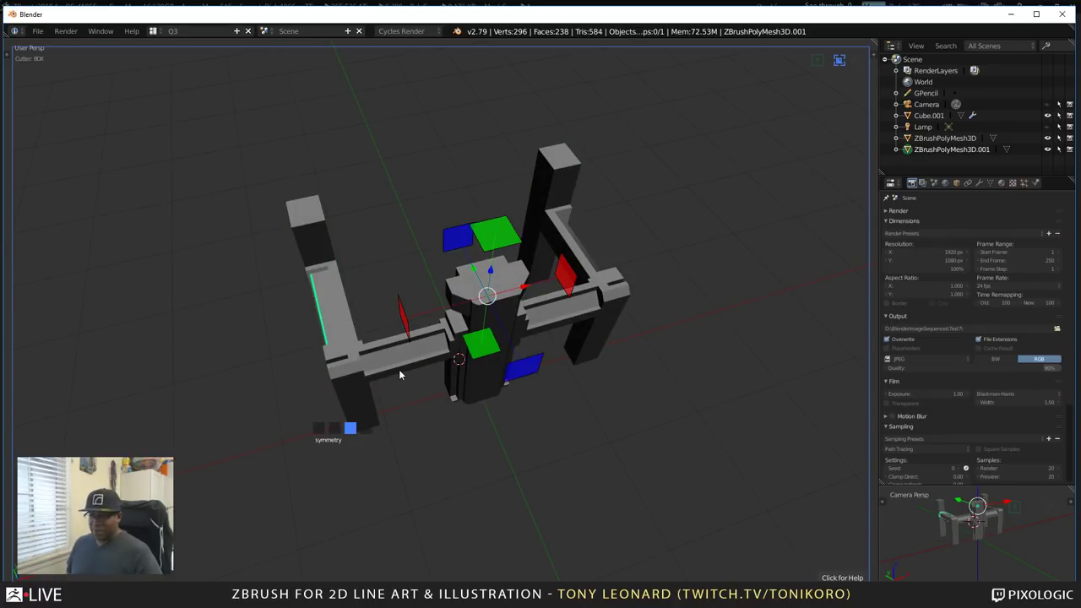
click(403, 317)
middle_drag(498, 475, 454, 477)
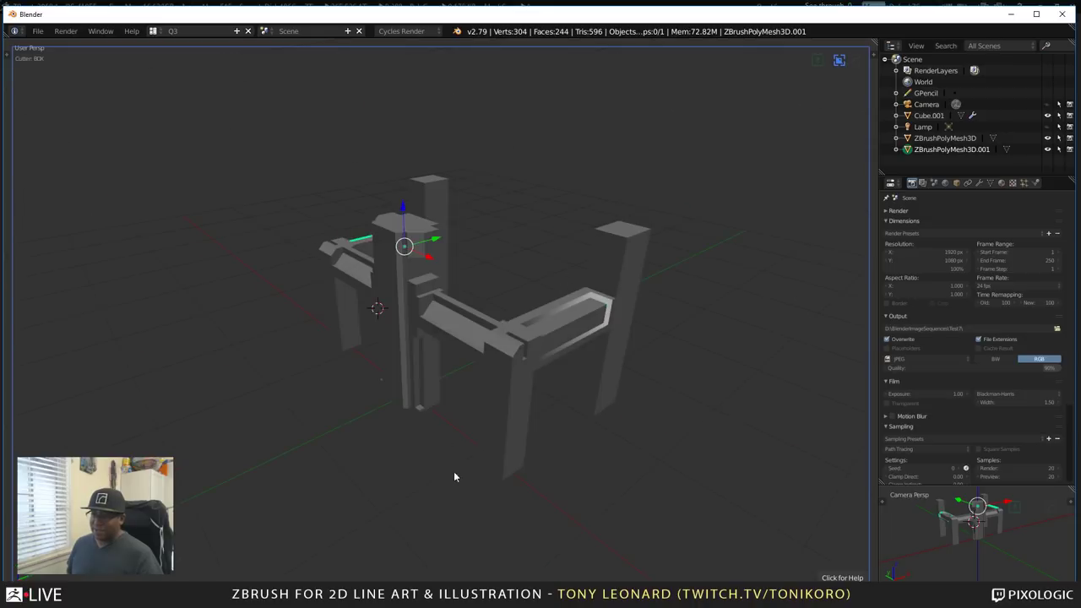
middle_drag(638, 322, 536, 455)
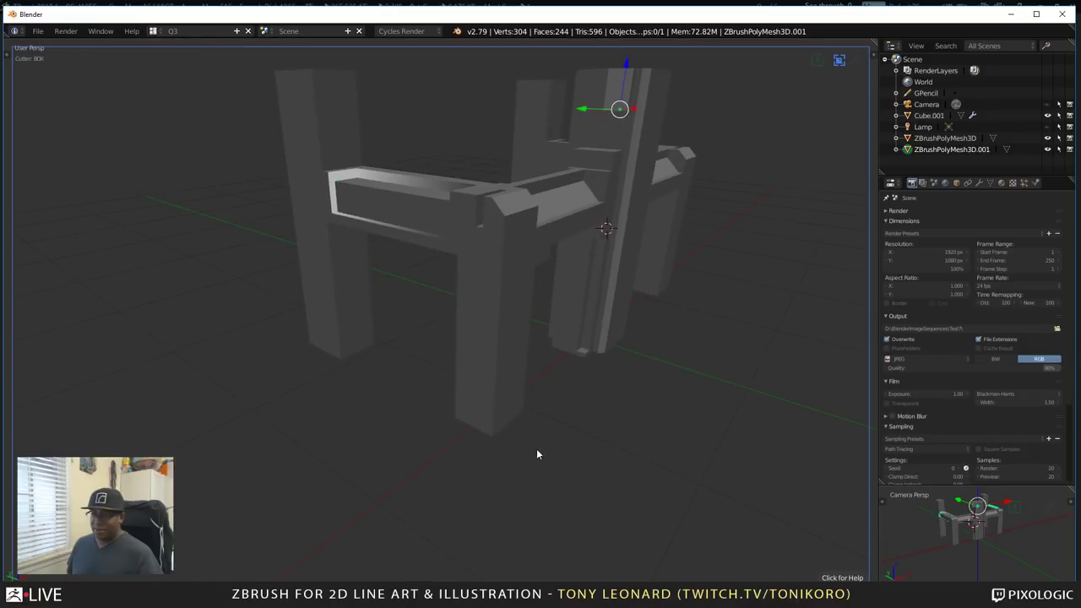
- Select the main mesh and box-cut a tall vertical recess into the corner leg's side, leaving a small lip at the foot
right_click(507, 260)
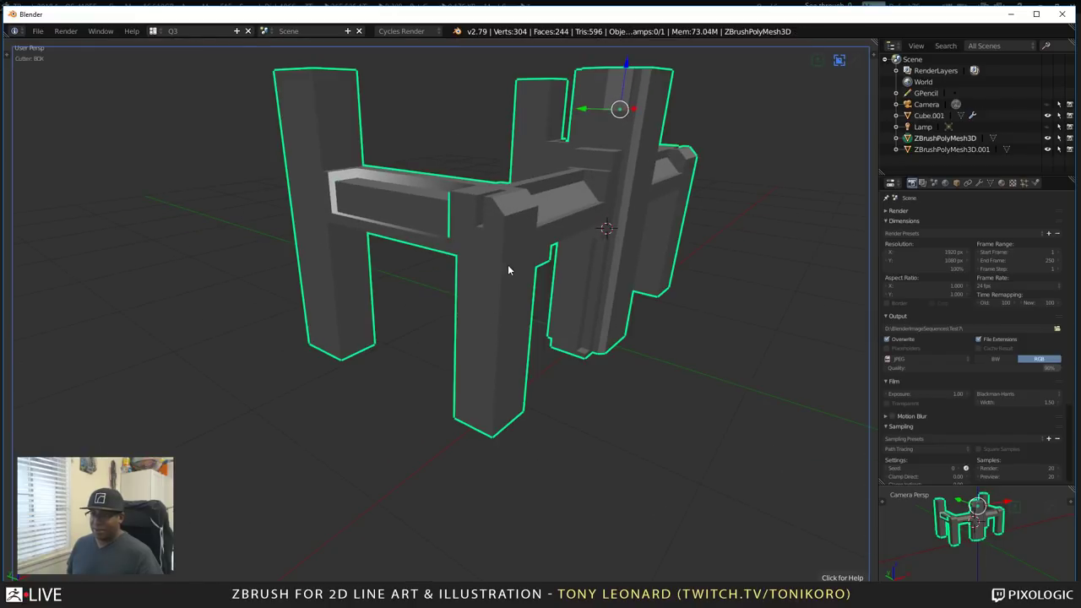
drag(509, 259, 509, 285)
drag(503, 374, 445, 434)
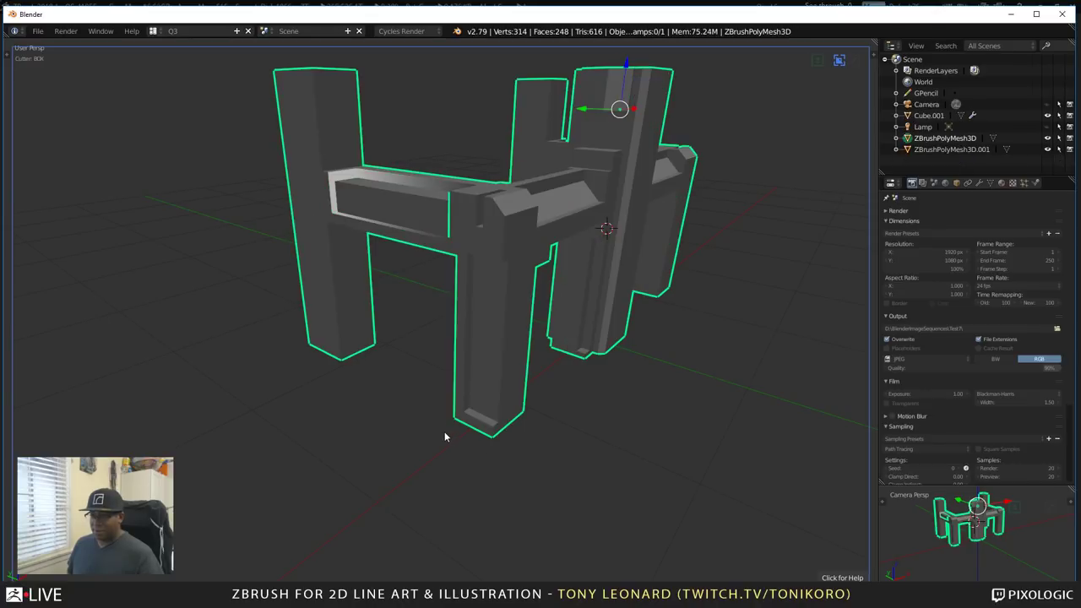
- Mirror the corner leg's vertical recess across the X axis to the opposite leg with the symmetry option
middle_drag(445, 434, 532, 403)
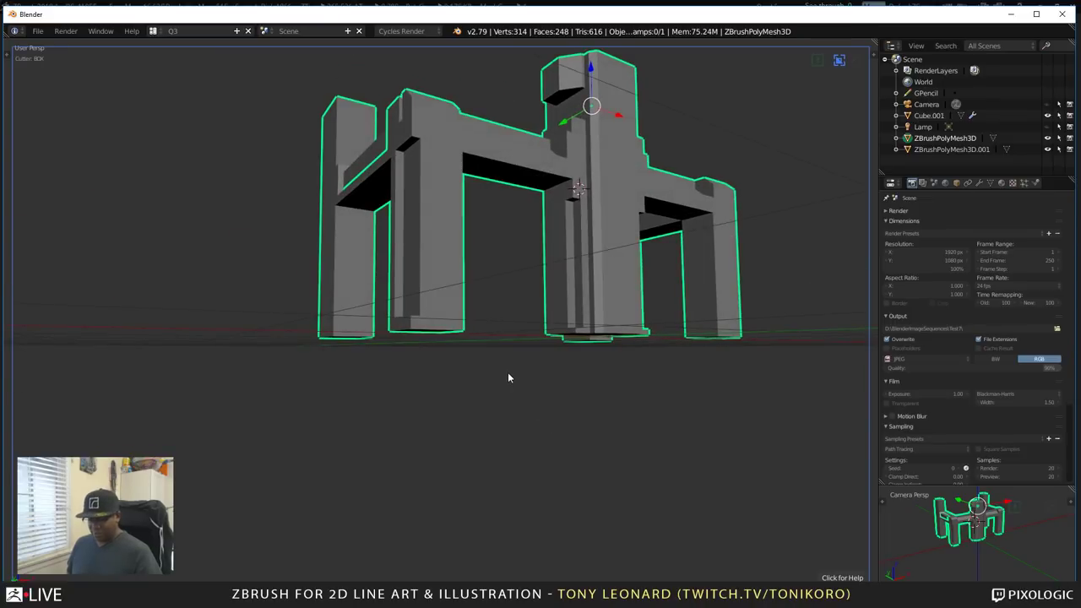
key(alt+x)
click(532, 86)
middle_drag(391, 344, 491, 375)
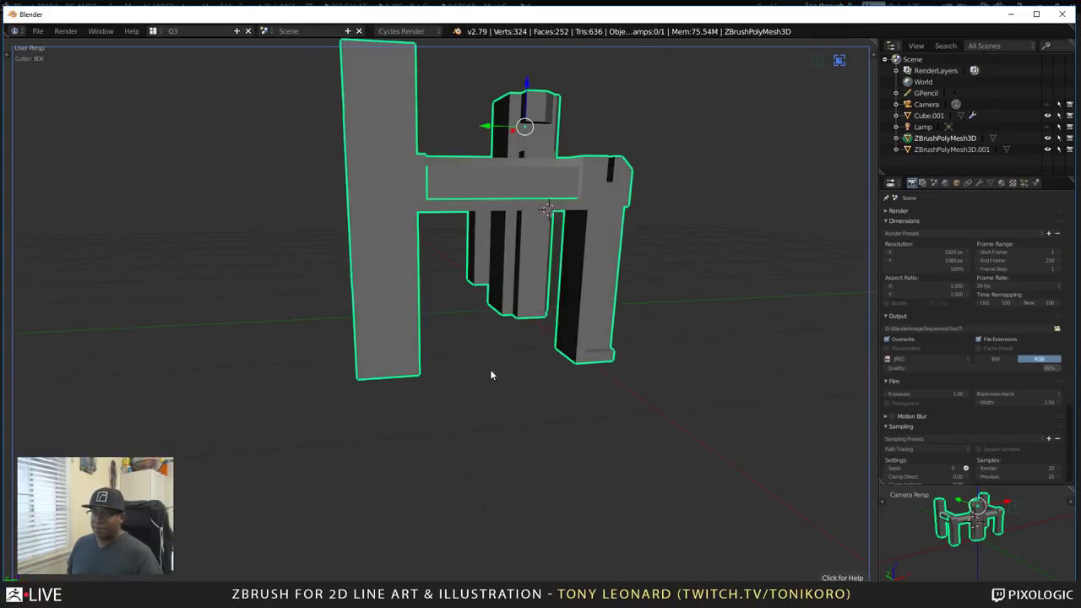
- Draw a cutter box over the lower part of the tall end leg's outer face and raise the box's lower end
mouse_move(409, 216)
mouse_down()
mouse_move(385, 362)
mouse_move(351, 376)
mouse_move(361, 403)
mouse_up()
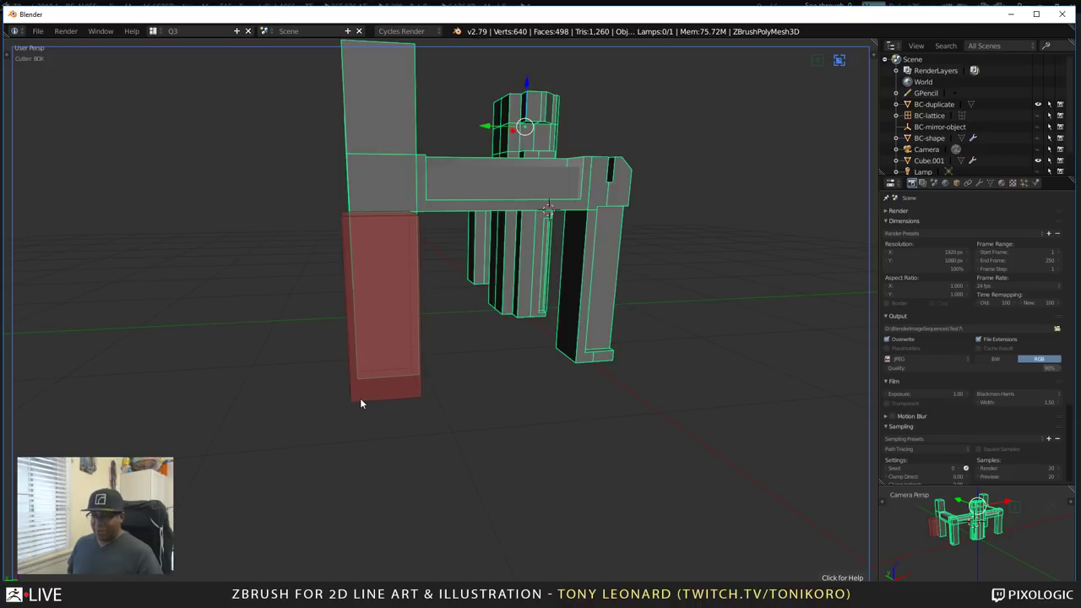
middle_drag(360, 403, 595, 326)
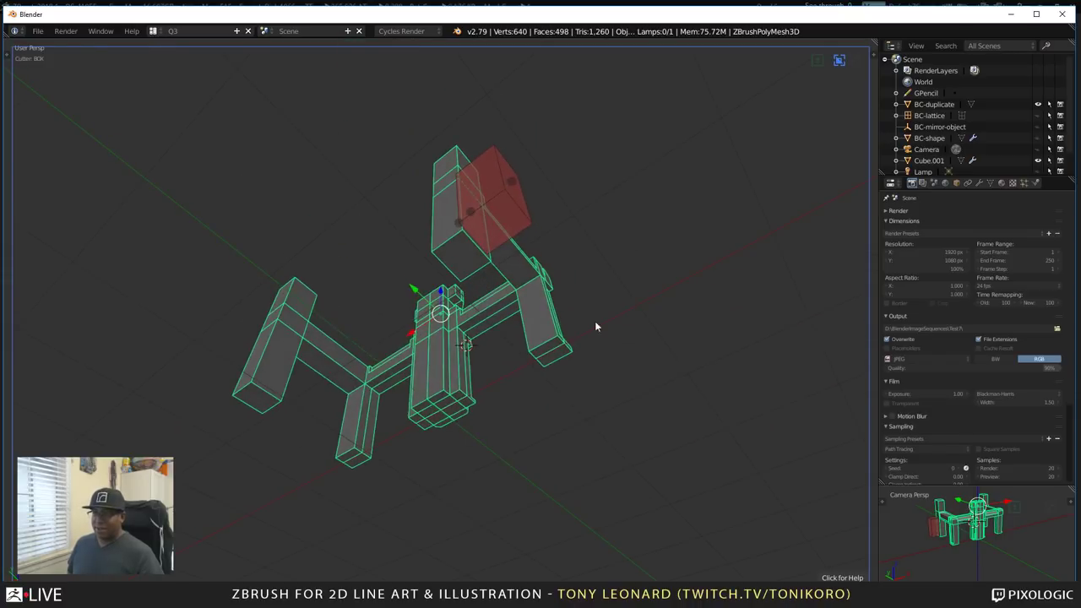
middle_drag(503, 205, 425, 227)
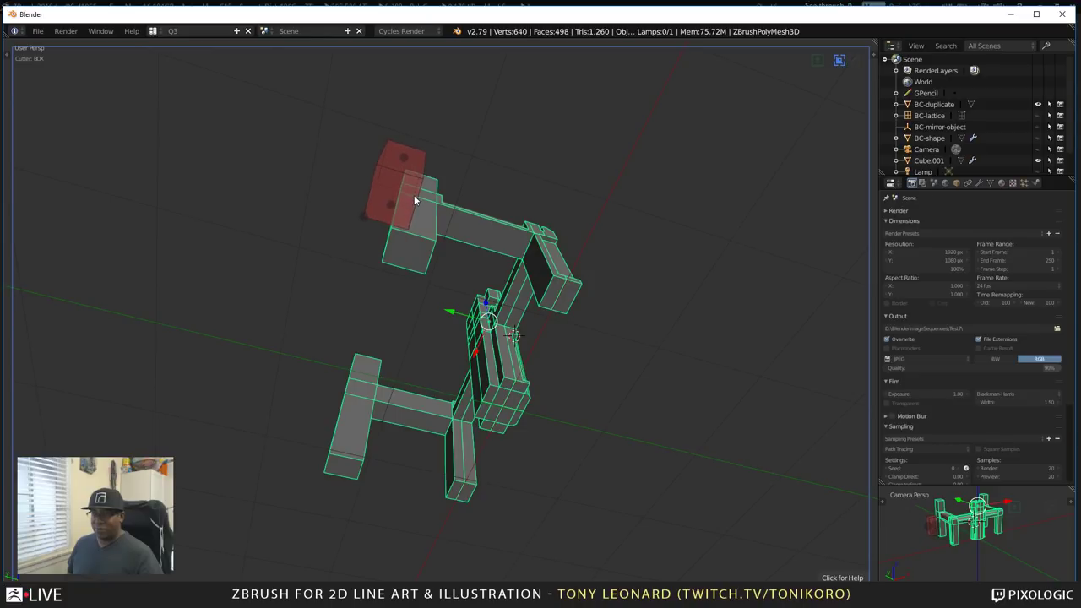
middle_drag(411, 205, 541, 284)
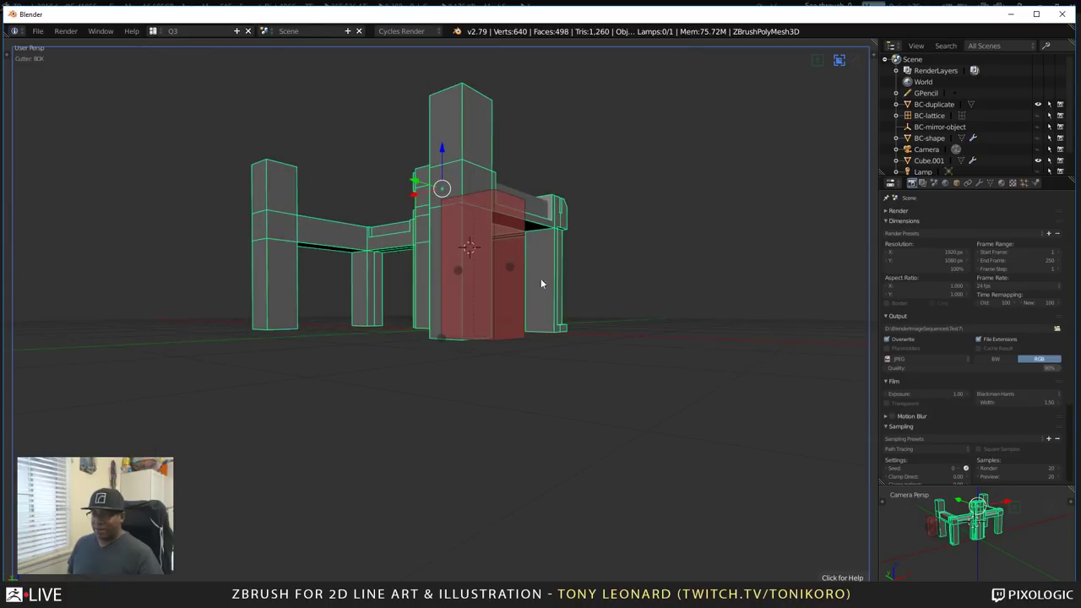
drag(442, 337, 439, 284)
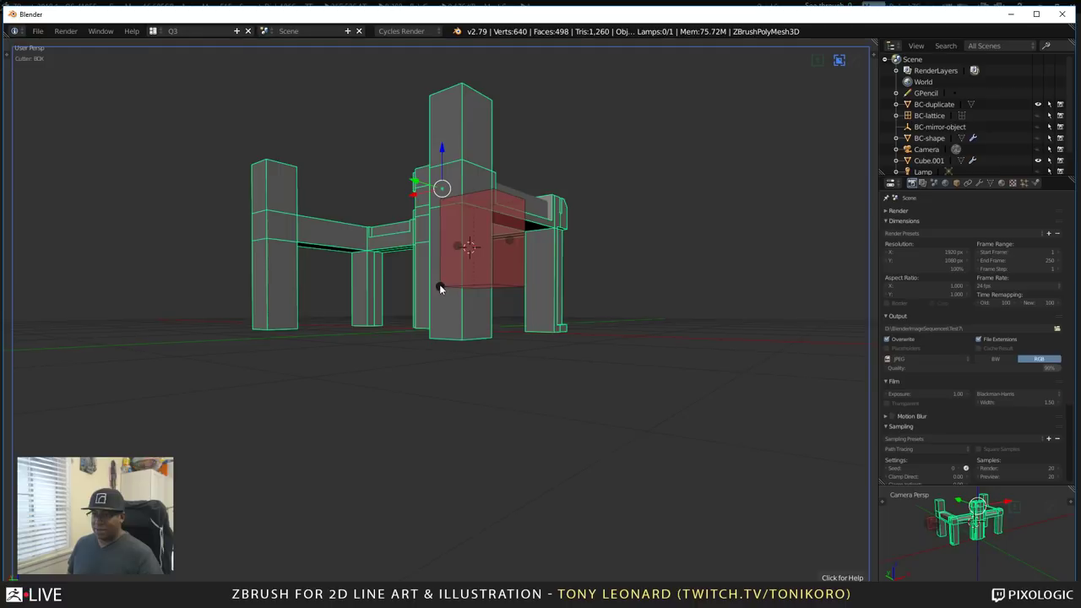
middle_drag(440, 283, 575, 315)
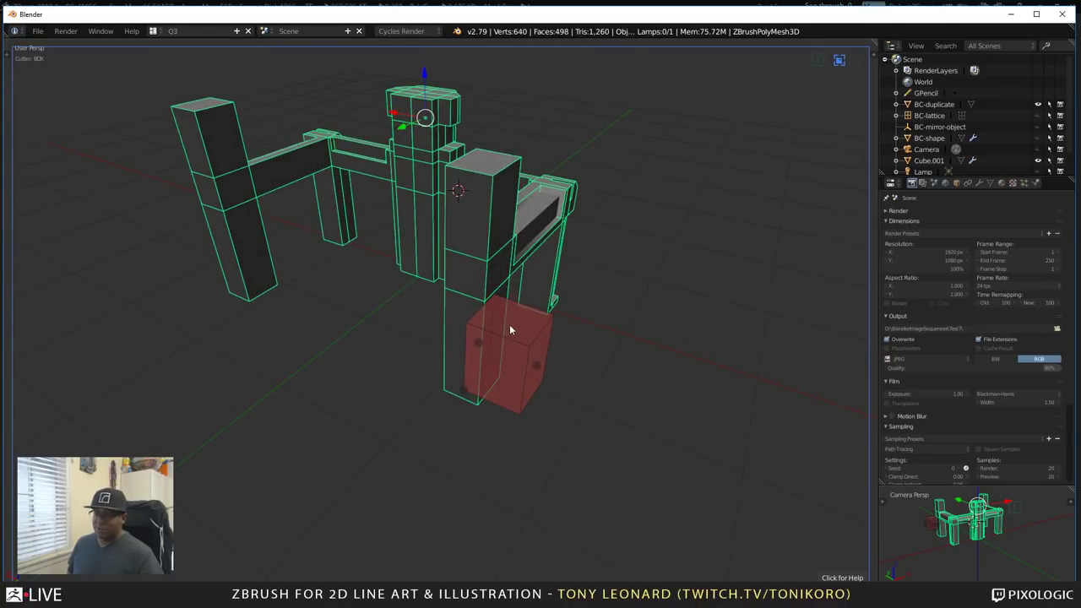
- Rotate the cutter box beside the tall end leg, by X -200 and again by X 25
drag(479, 346, 485, 351)
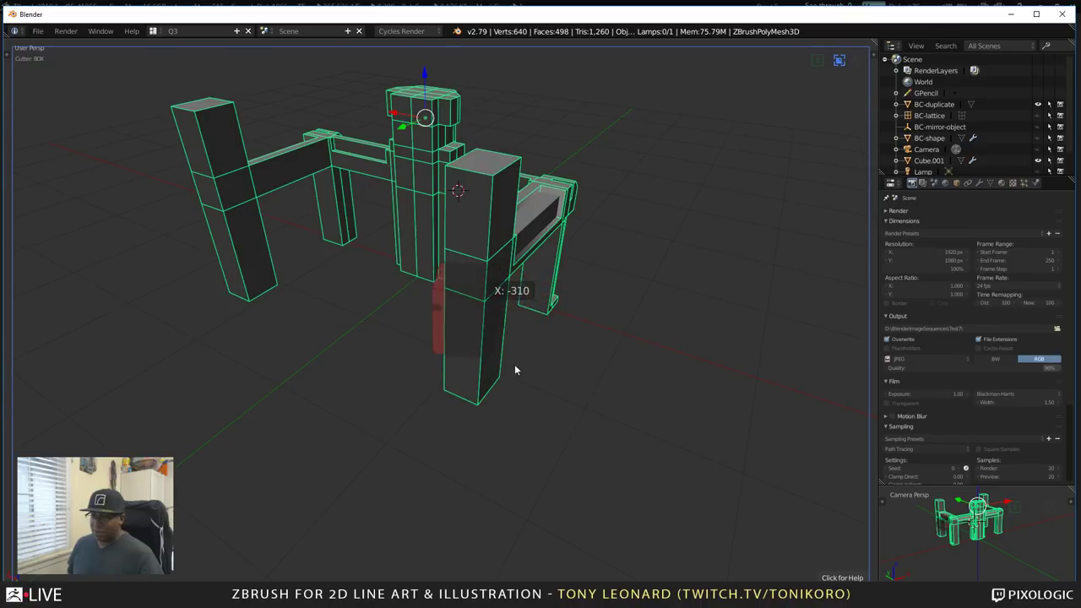
click(452, 253)
middle_drag(657, 353, 465, 297)
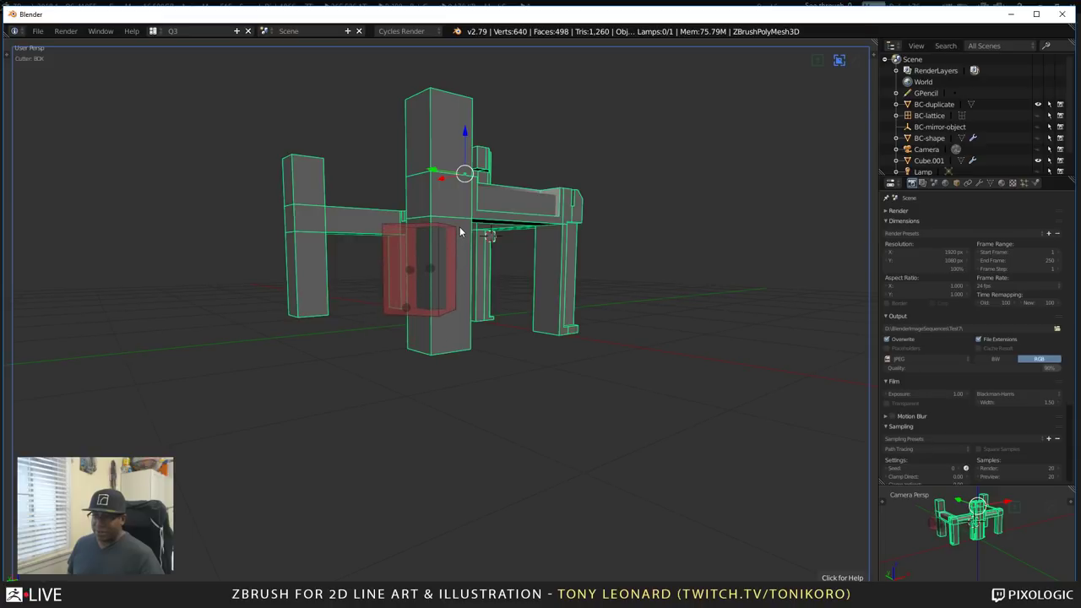
middle_drag(528, 405, 543, 495)
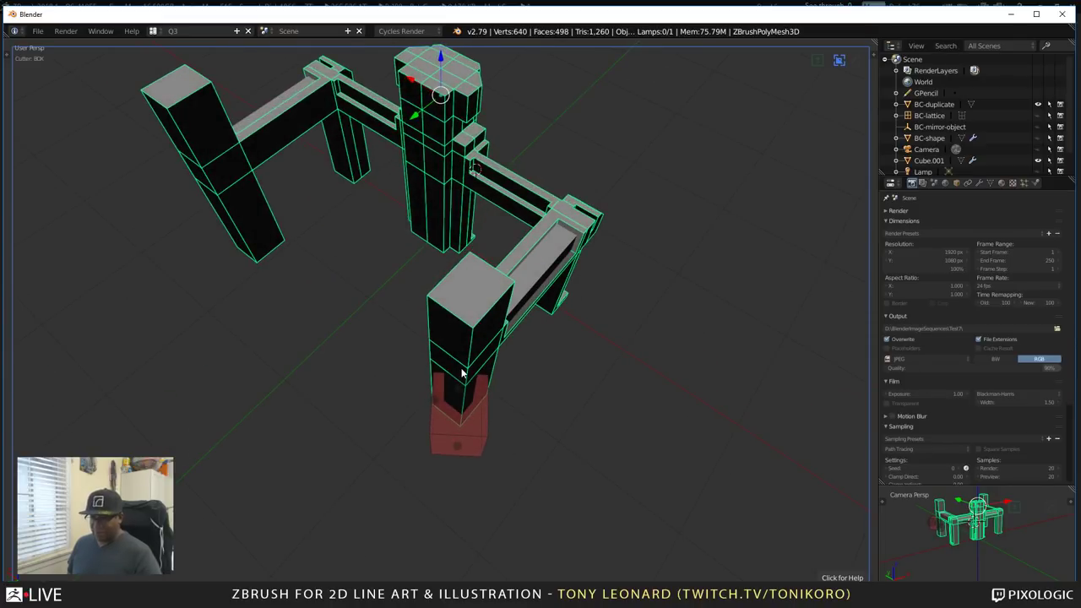
key(x)
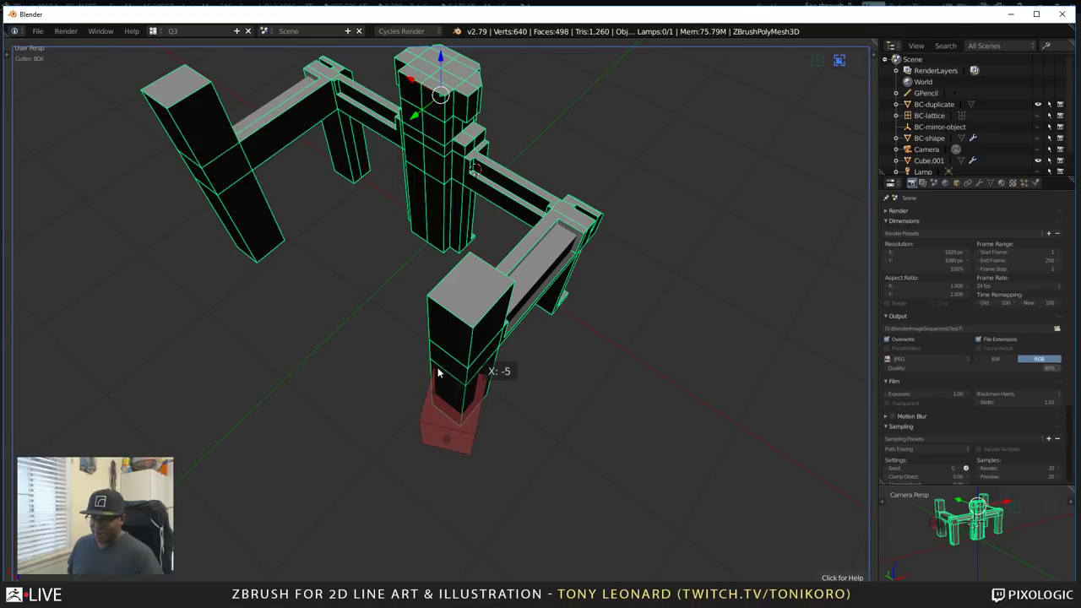
click(482, 379)
- Move the angled cutter box against the lower outer corner of the tall end leg
middle_drag(482, 380, 522, 265)
key(g)
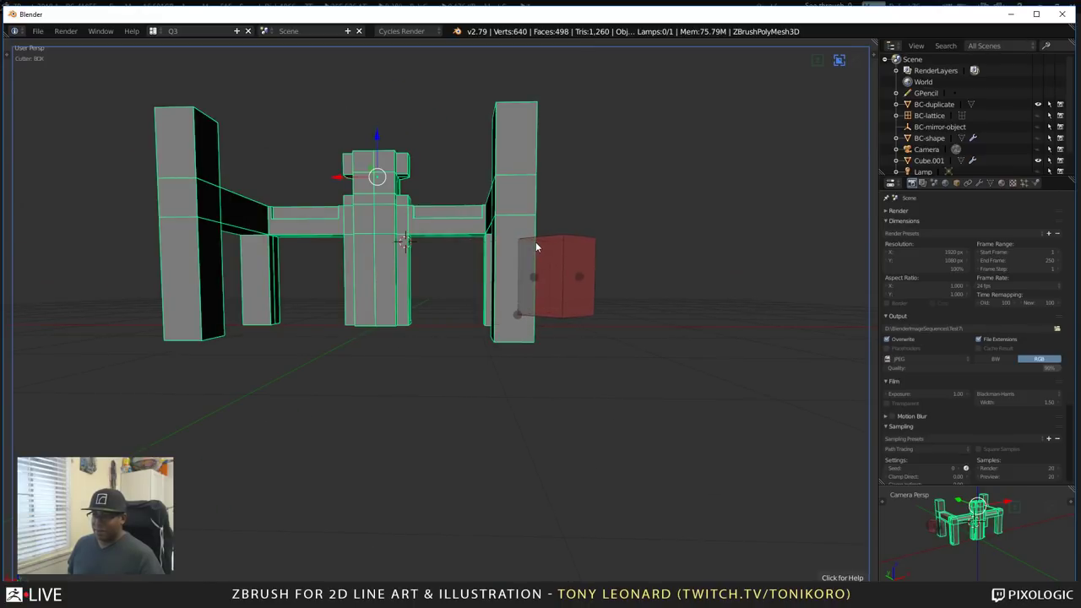
click(534, 242)
middle_drag(647, 383, 554, 325)
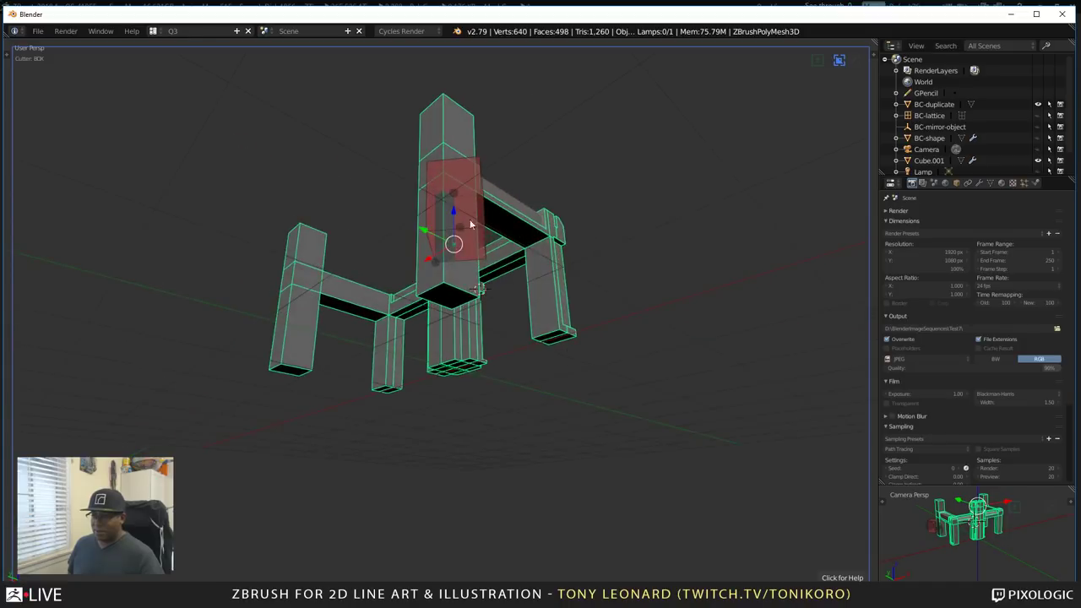
- Move the cutter box onto the tall end leg's lower outer corner and cut a vertical recess there
key(g)
drag(457, 192, 465, 183)
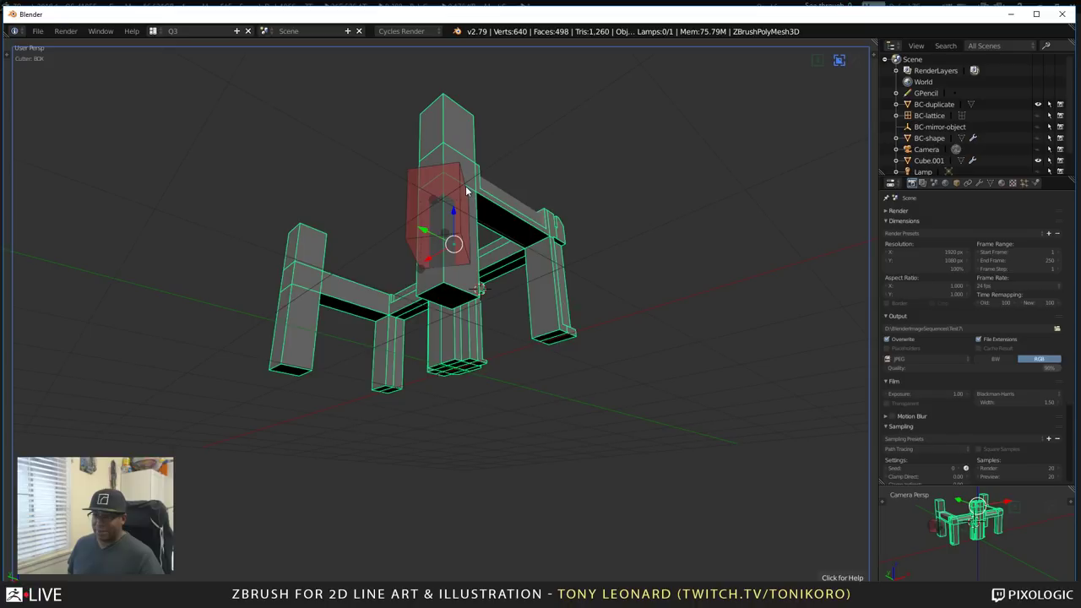
click(468, 193)
middle_drag(507, 245, 549, 474)
middle_drag(590, 517, 517, 441)
click(341, 248)
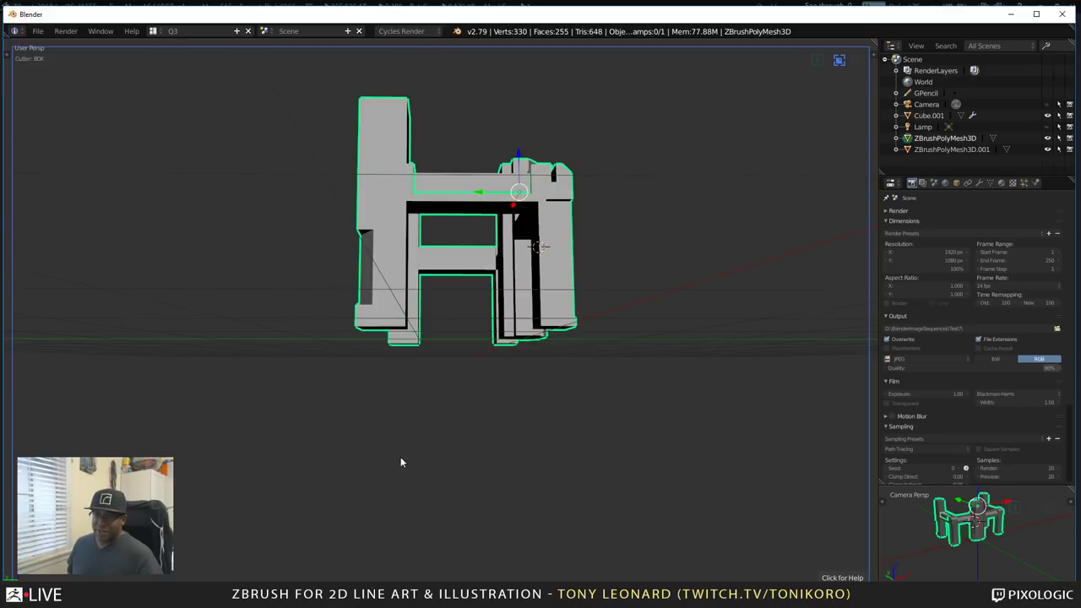
- Enter edit mode on the mesh, deselect all geometry and switch to vertex selection
middle_drag(400, 457, 601, 527)
scroll(388, 314, up, 4)
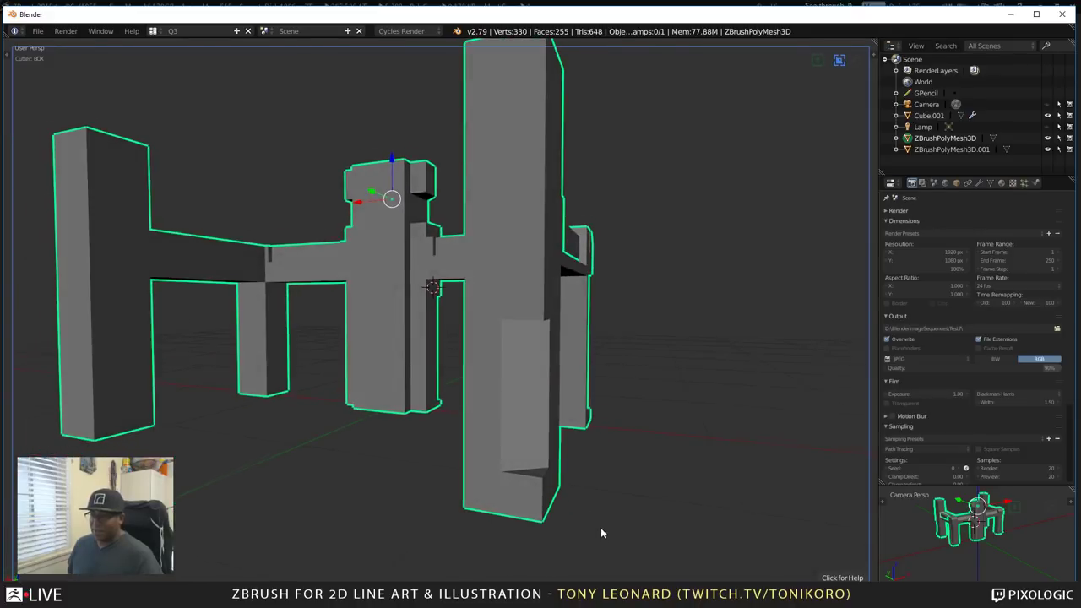
key(Tab)
scroll(620, 383, up, 1)
middle_drag(620, 384, 631, 335)
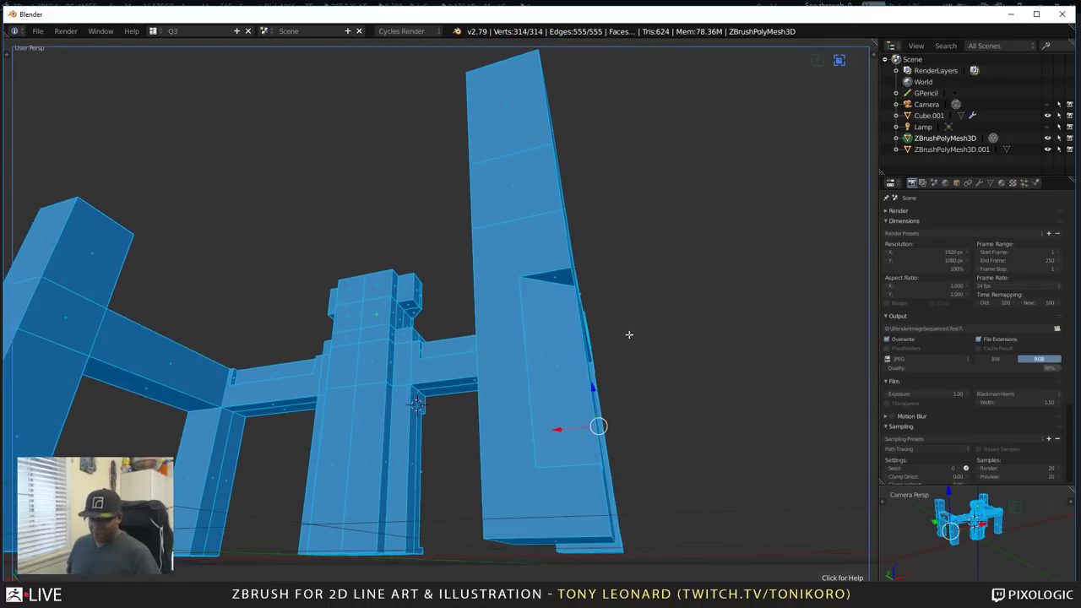
key(a)
middle_drag(794, 417, 605, 332)
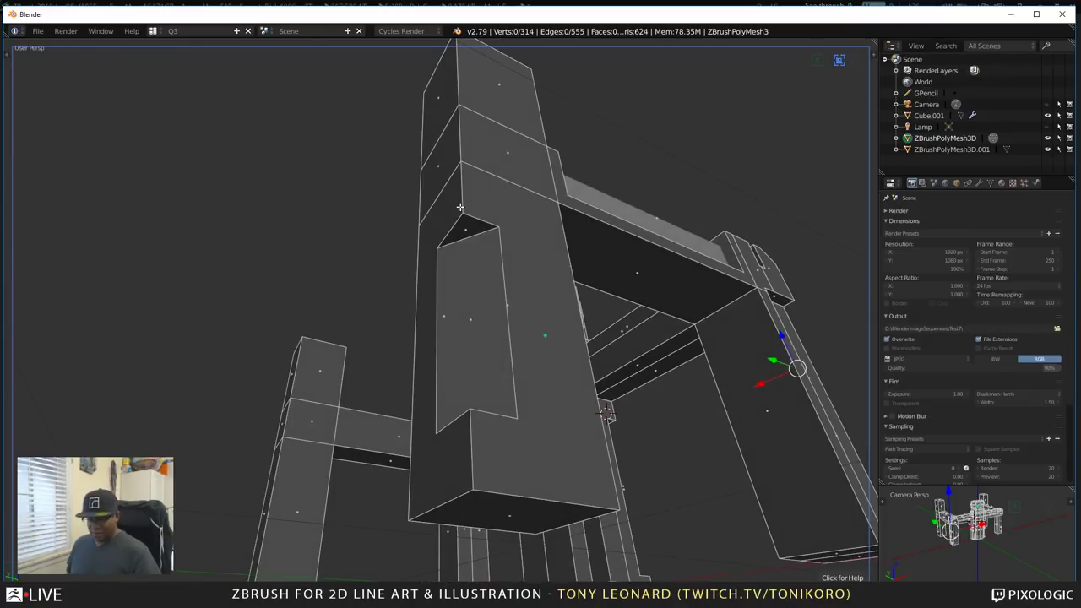
key(ctrl+Tab)
click(412, 181)
- Raise the corner vertex at the recess's upper end along Z to form a pointed top
right_click(463, 212)
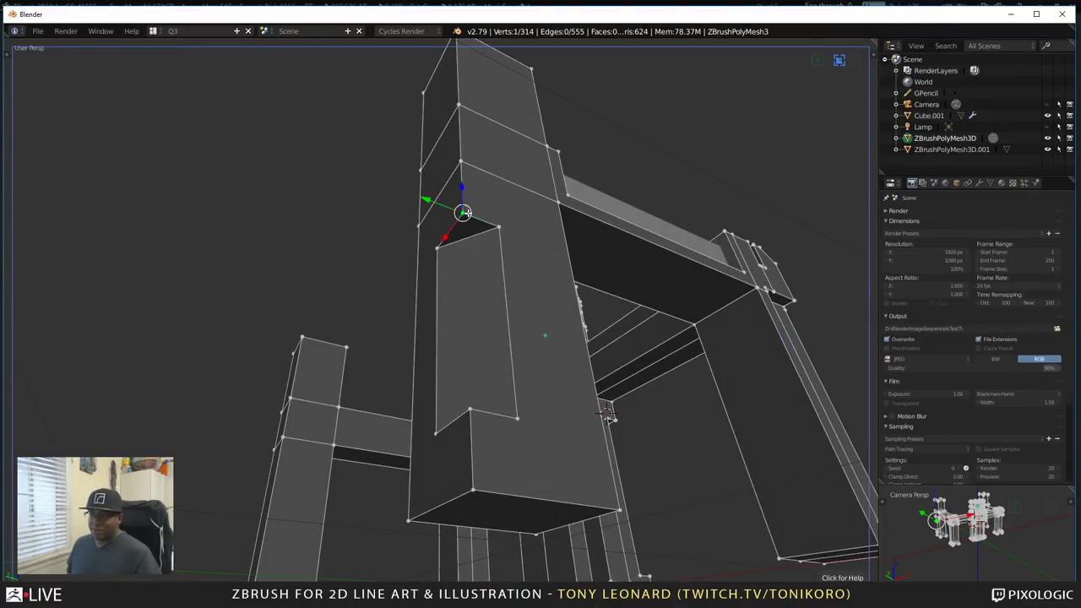
key(g)
key(z)
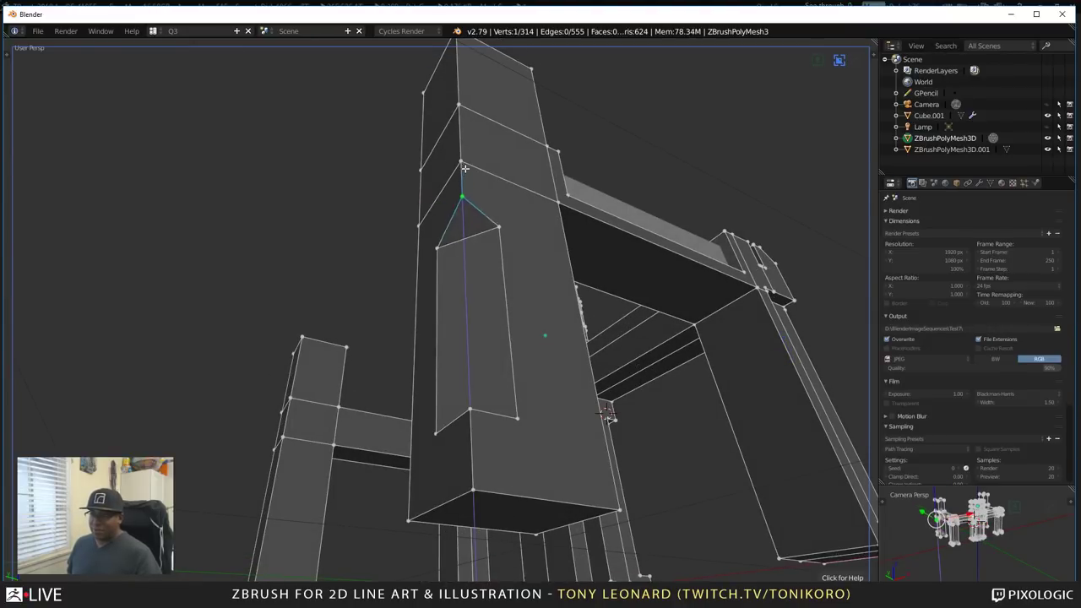
click(466, 162)
- Lower the corner vertex at the recess's lower end along Z to form a pointed bottom
middle_drag(466, 161, 547, 490)
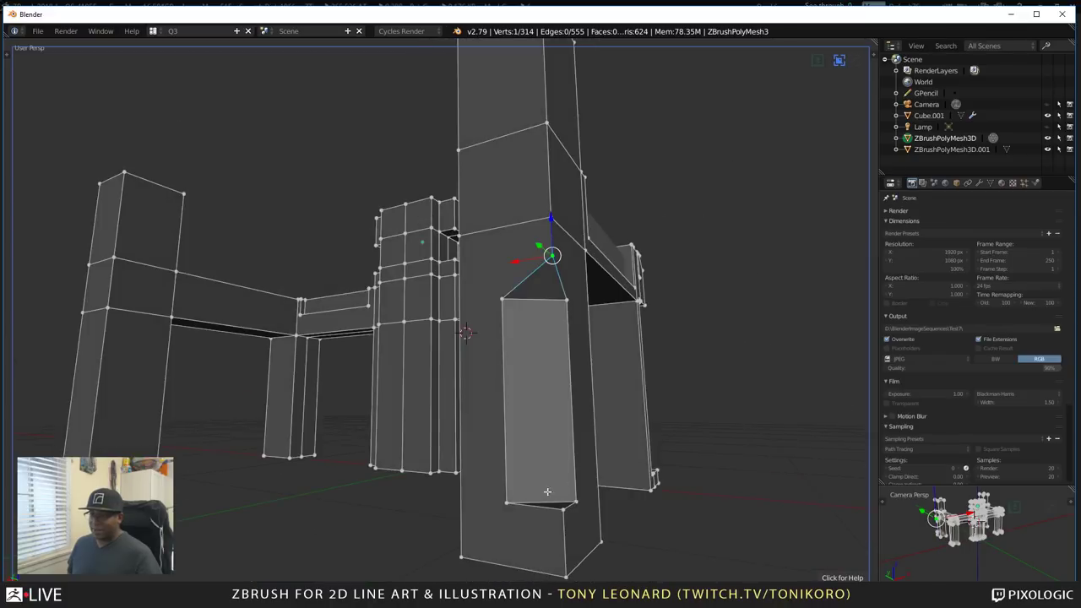
right_click(561, 510)
key(g)
key(z)
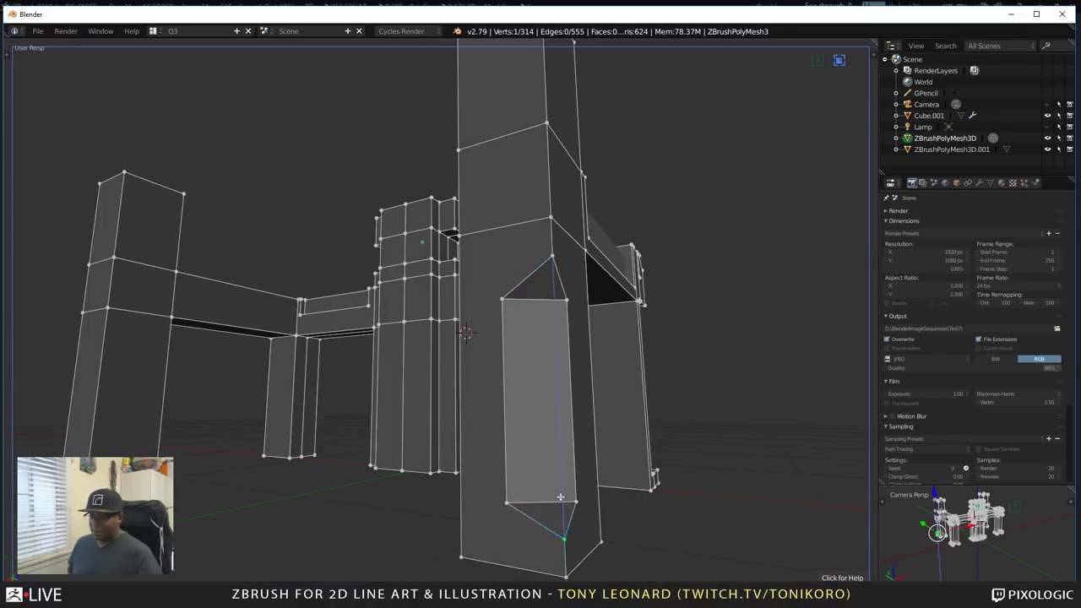
click(562, 495)
- Leave edit mode and mirror the pointed corner recess to the opposite tall end leg with the symmetry option
middle_drag(724, 465, 545, 254)
mouse_move(692, 452)
middle_down()
mouse_move(665, 475)
mouse_move(654, 471)
mouse_move(686, 447)
mouse_move(759, 451)
mouse_move(707, 468)
mouse_move(622, 473)
mouse_move(651, 473)
mouse_move(646, 439)
mouse_move(645, 487)
mouse_move(499, 454)
mouse_move(497, 437)
mouse_move(541, 406)
mouse_move(431, 450)
mouse_move(441, 435)
mouse_move(554, 487)
mouse_move(429, 340)
middle_up()
key(Tab)
key(z)
key(alt+x)
click(583, 182)
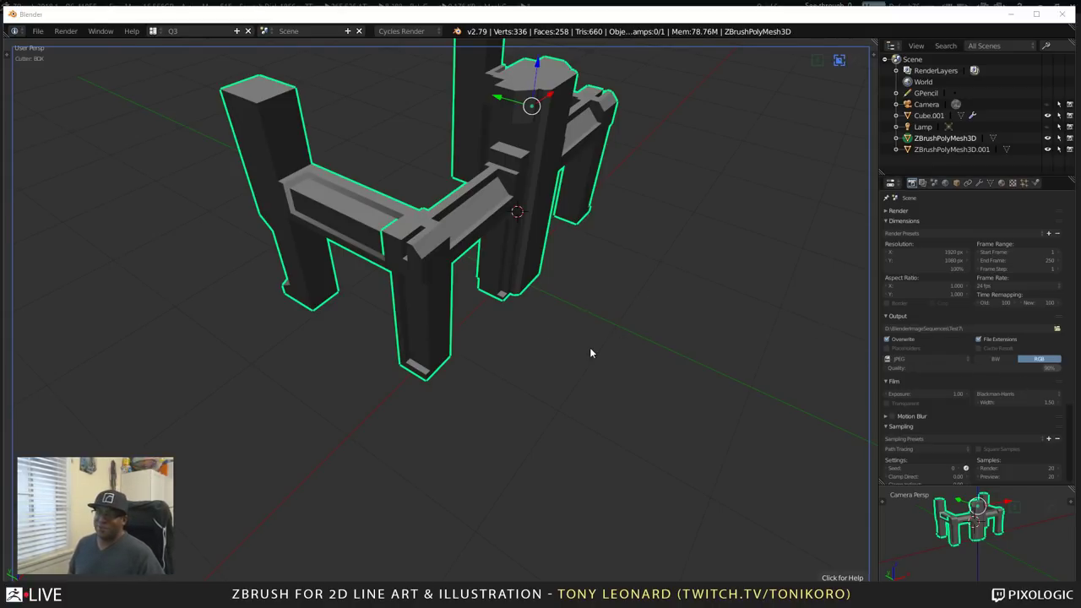
- Examine the whole prop from several angles, checking the leg recesses, beam insets and central column
mouse_move(615, 386)
middle_down()
mouse_move(586, 406)
mouse_move(611, 404)
mouse_move(601, 402)
middle_up()
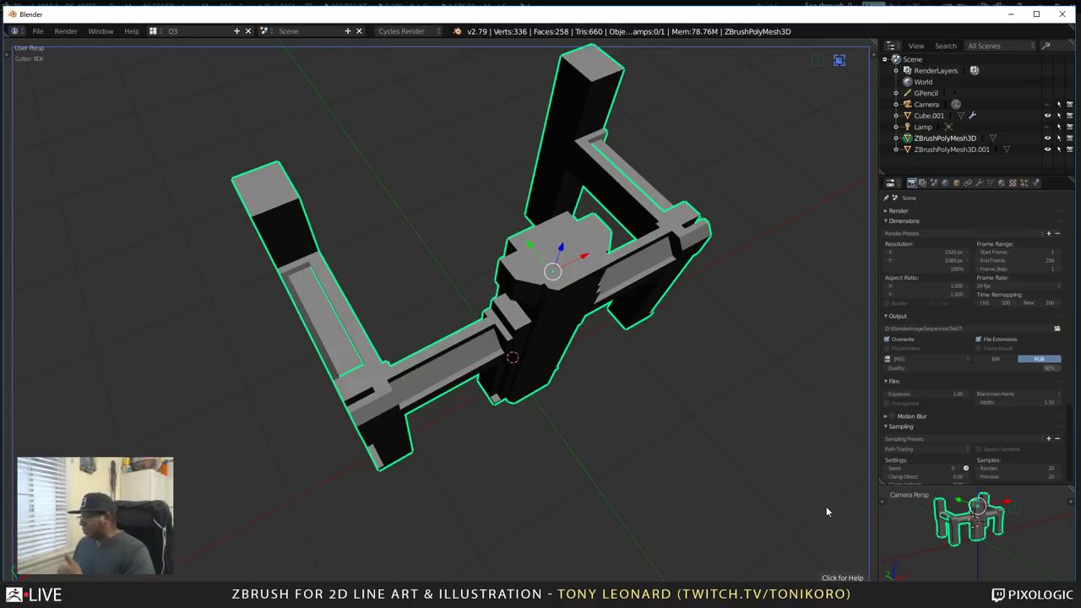
middle_drag(585, 449, 638, 527)
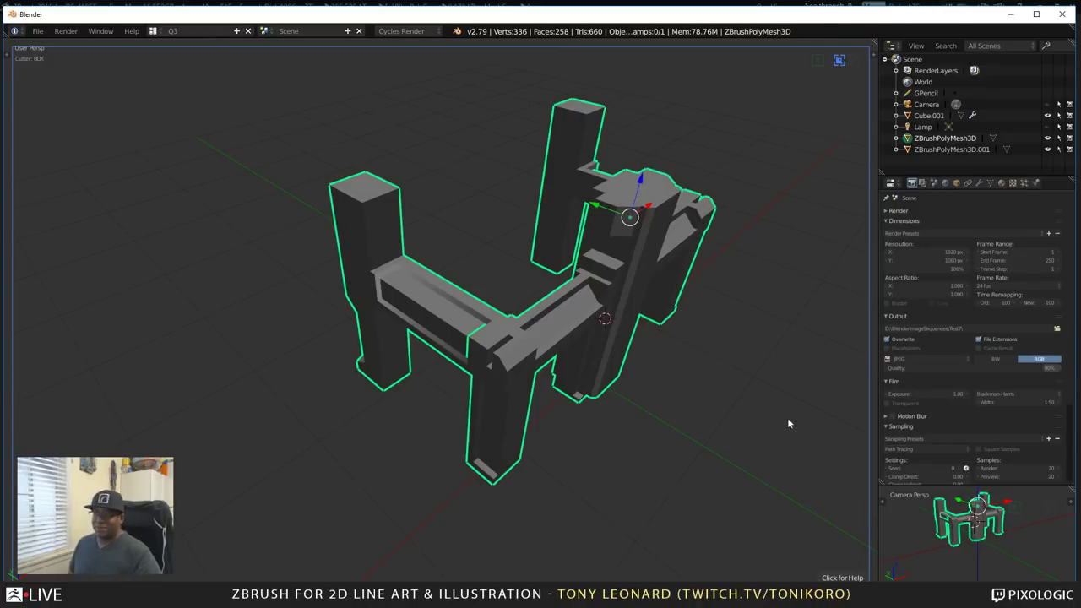
middle_drag(787, 419, 575, 481)
middle_drag(393, 322, 399, 347)
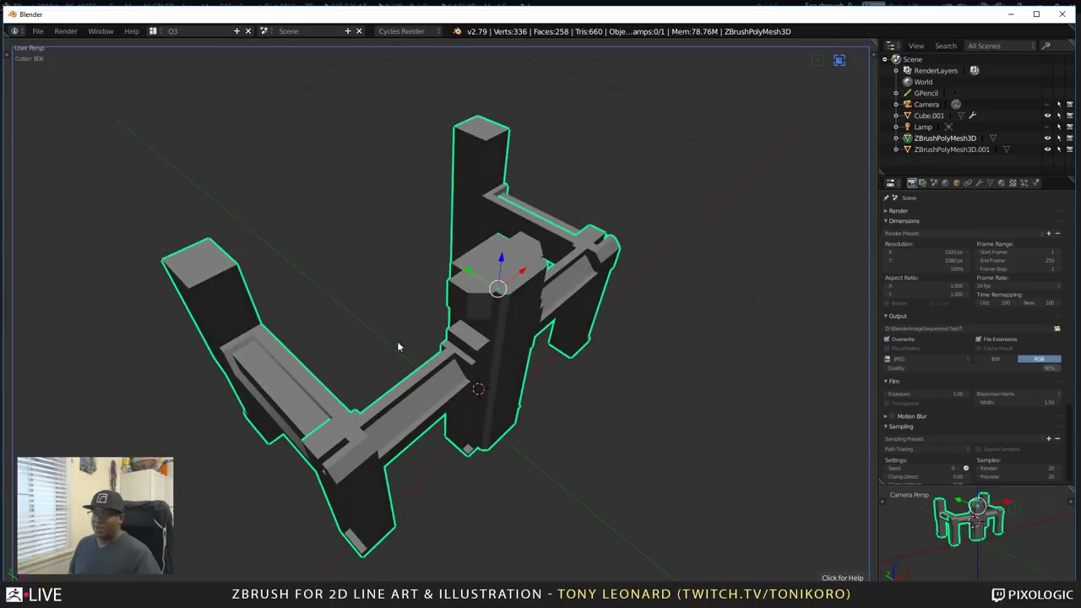
middle_drag(480, 464, 532, 431)
middle_drag(342, 462, 475, 406)
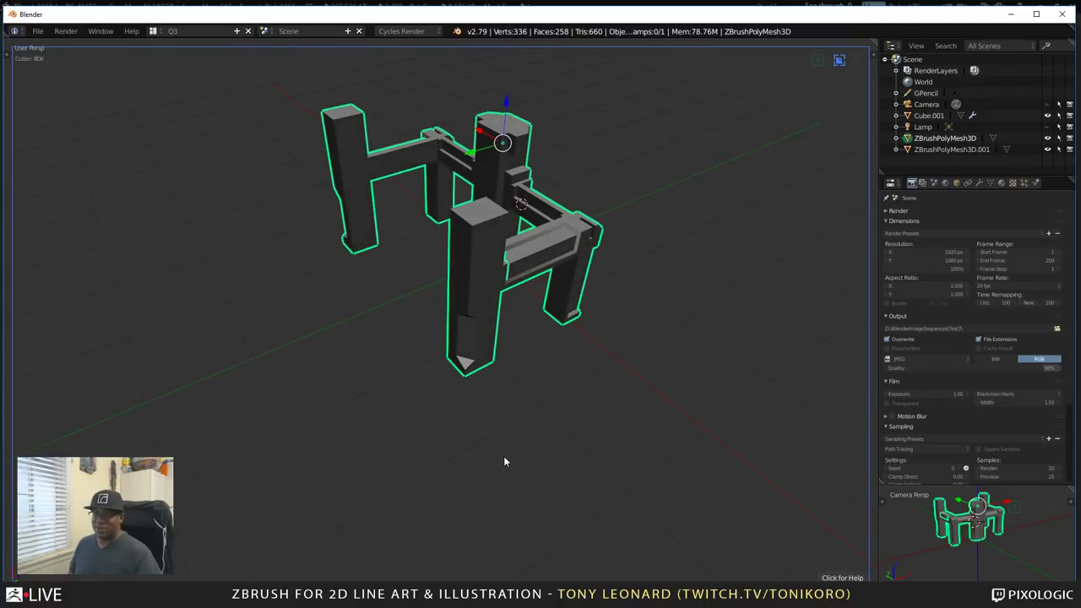
middle_drag(504, 461, 542, 417)
mouse_move(547, 467)
middle_down()
mouse_move(551, 440)
mouse_move(563, 472)
mouse_move(594, 488)
mouse_move(550, 484)
middle_up()
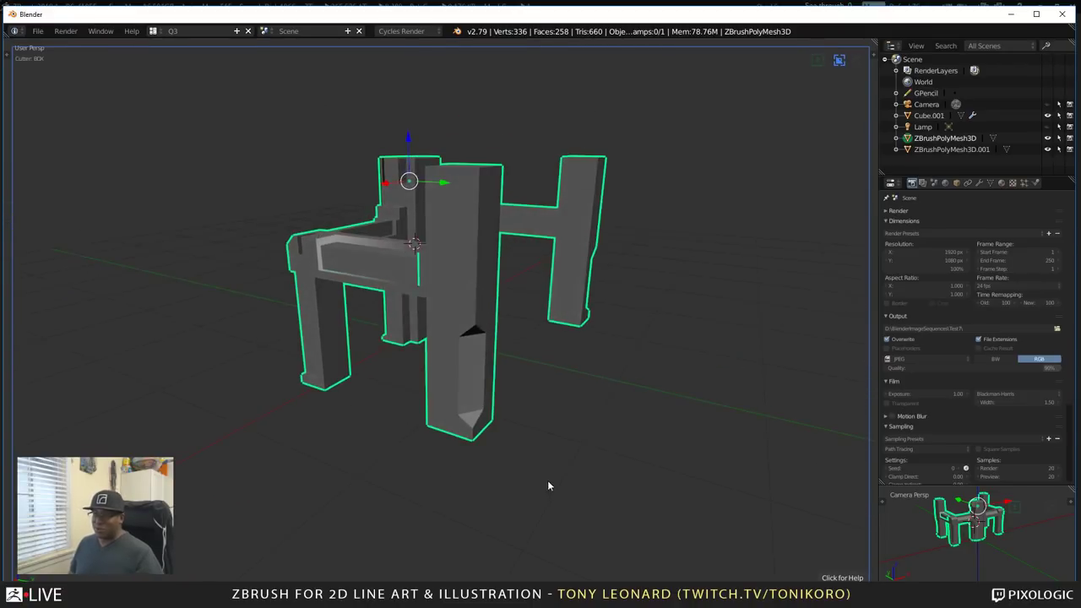
middle_drag(541, 371, 471, 458)
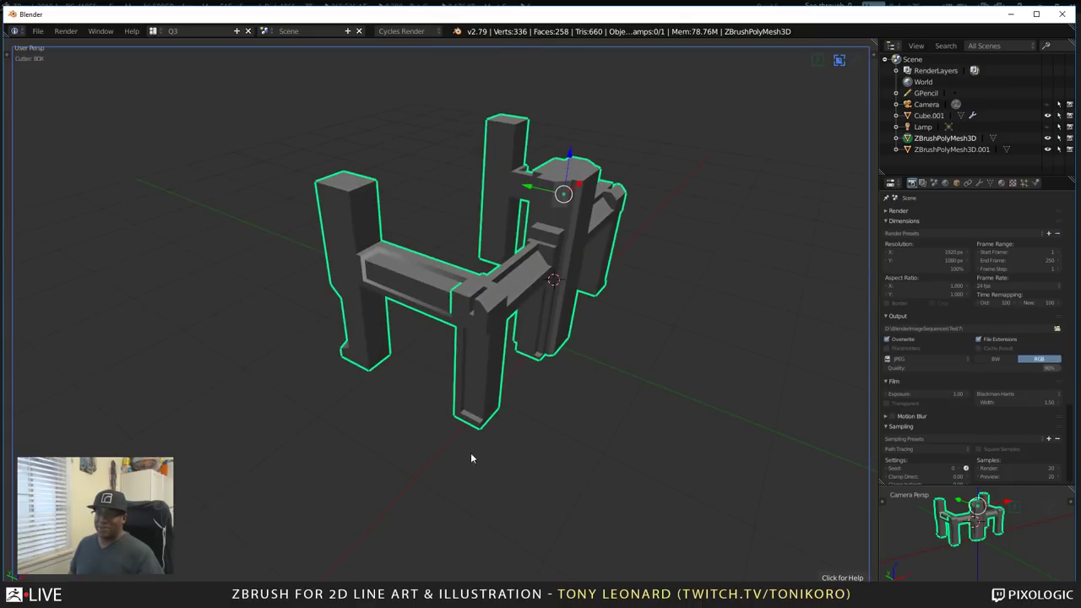
middle_drag(420, 409, 299, 217)
middle_drag(258, 364, 456, 473)
- Select the separate beam inset pieces together with the main prop mesh, keeping the main mesh active
right_click(342, 302)
right_click(350, 318)
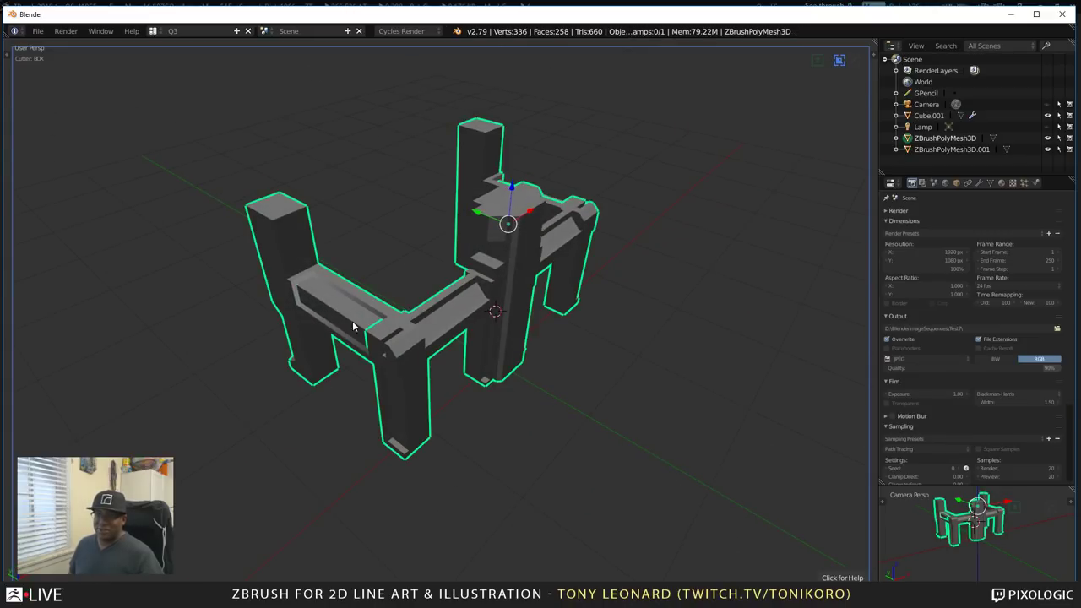
right_click(353, 315)
middle_drag(352, 316, 501, 450)
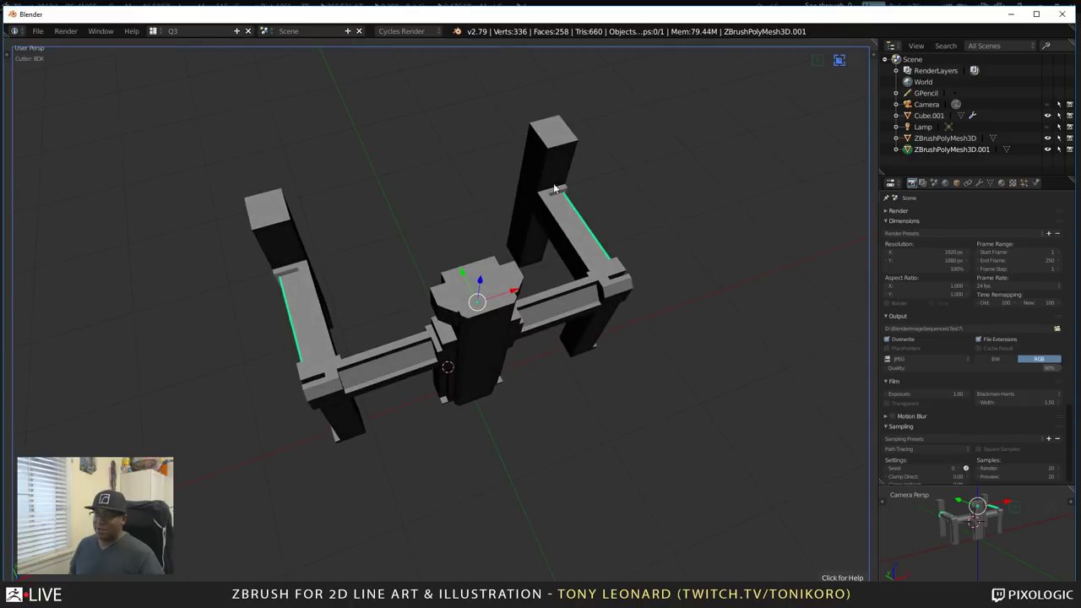
right_click(562, 177)
middle_drag(457, 405, 506, 385)
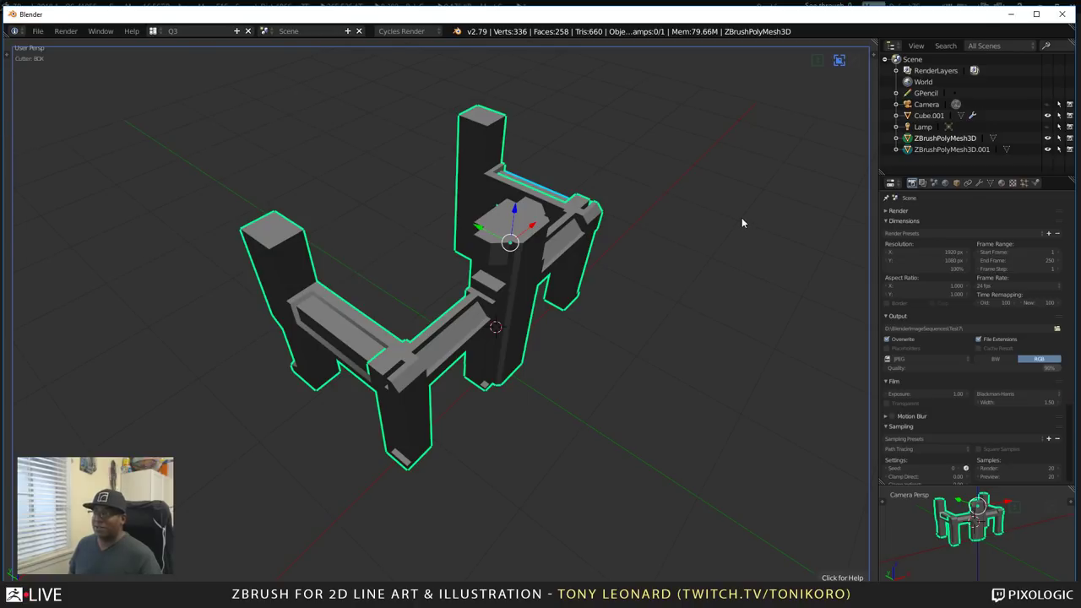
key(alt+Tab)
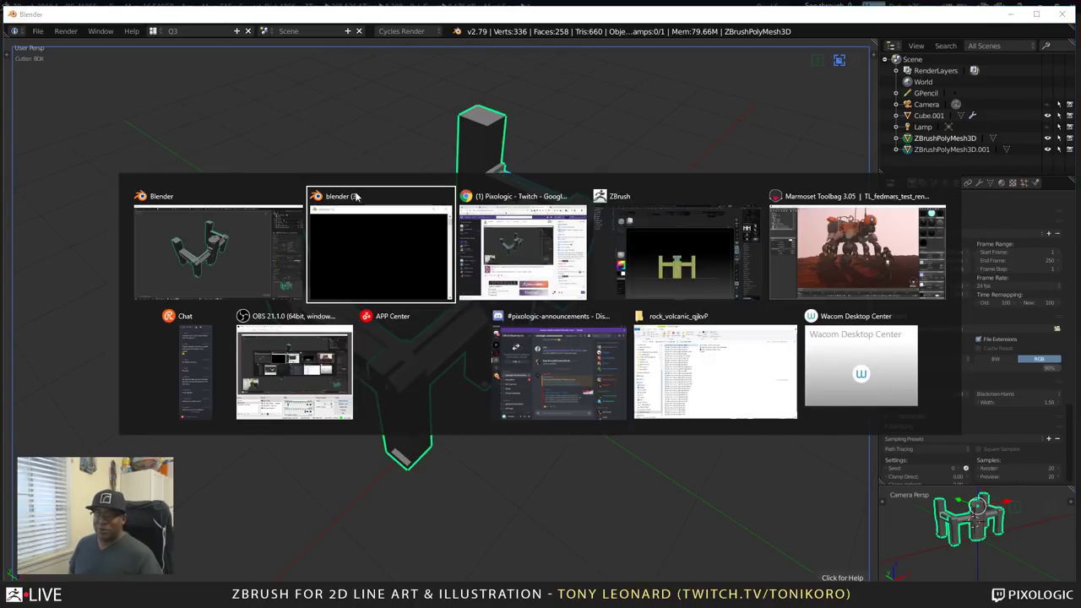
click(203, 268)
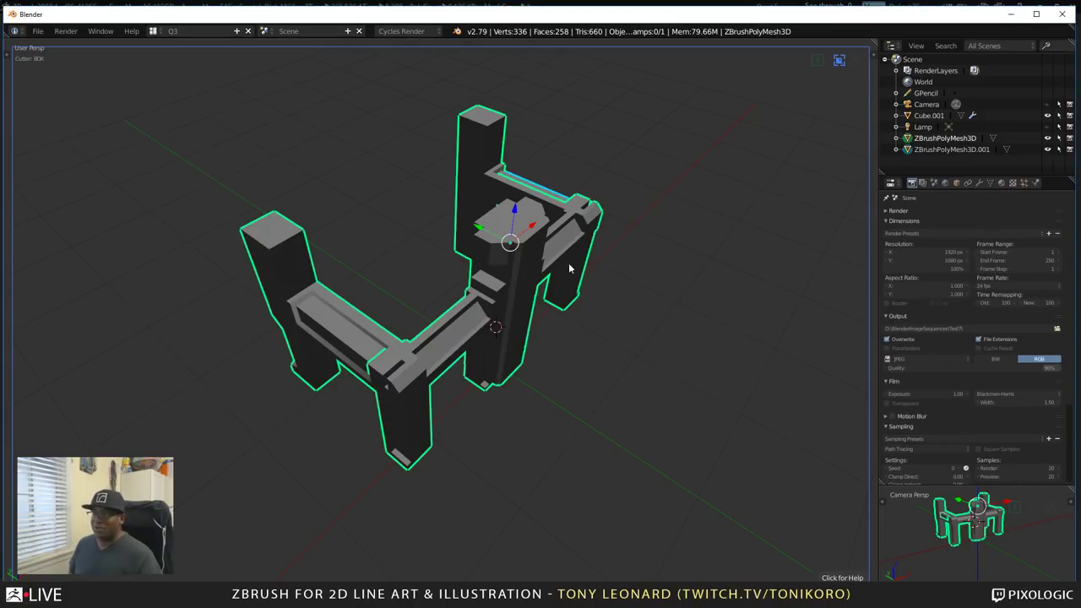
key(F12)
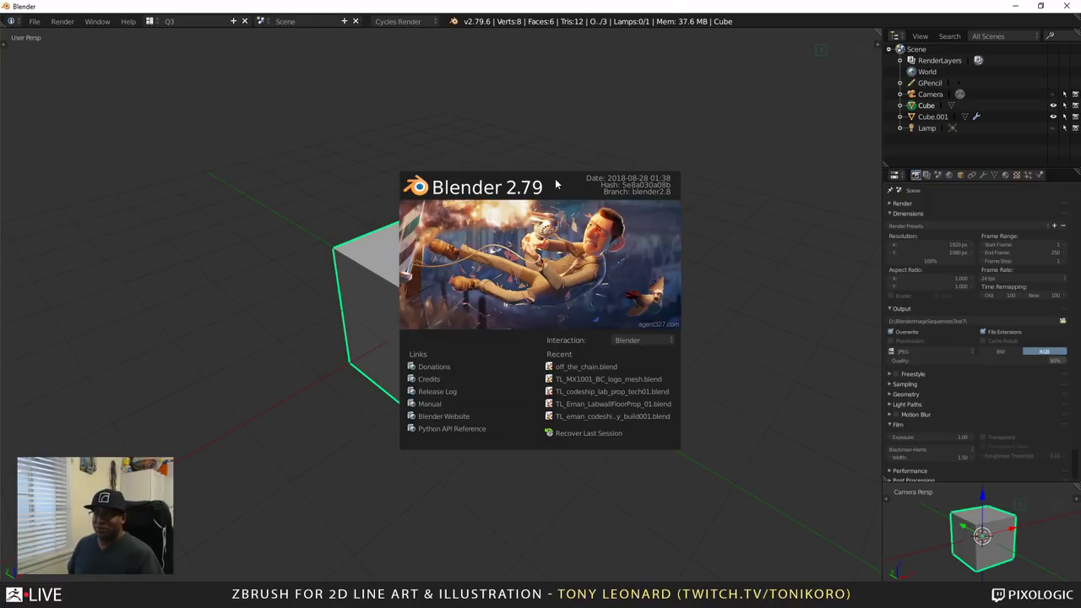
- Dismiss the second Blender session's splash screen and open the recent file TL_Eman_LabwallFloorProp_01.blend
click(606, 113)
click(35, 21)
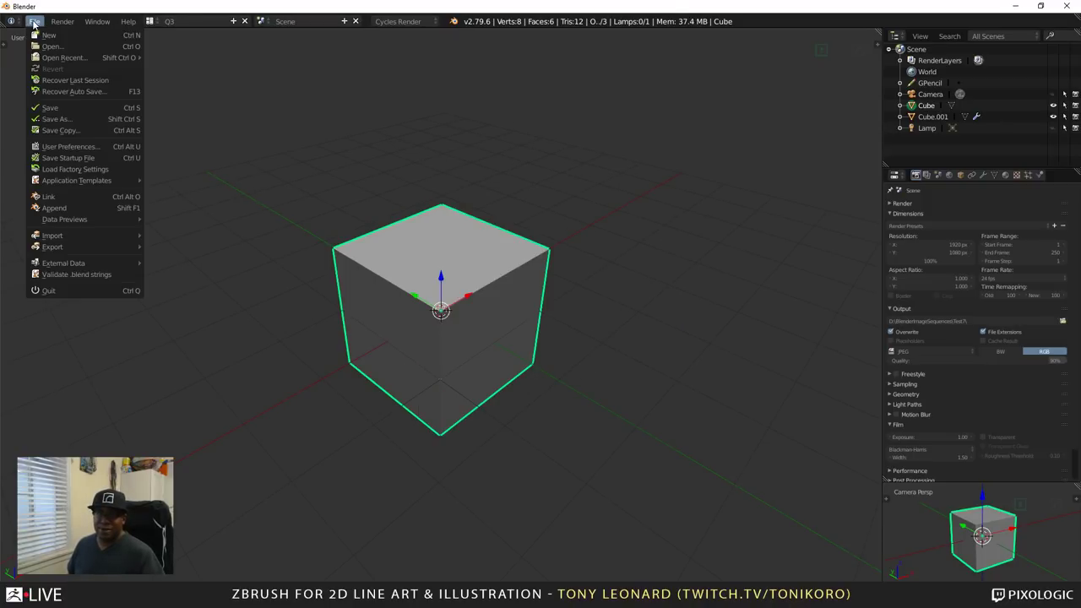
mouse_move(52, 62)
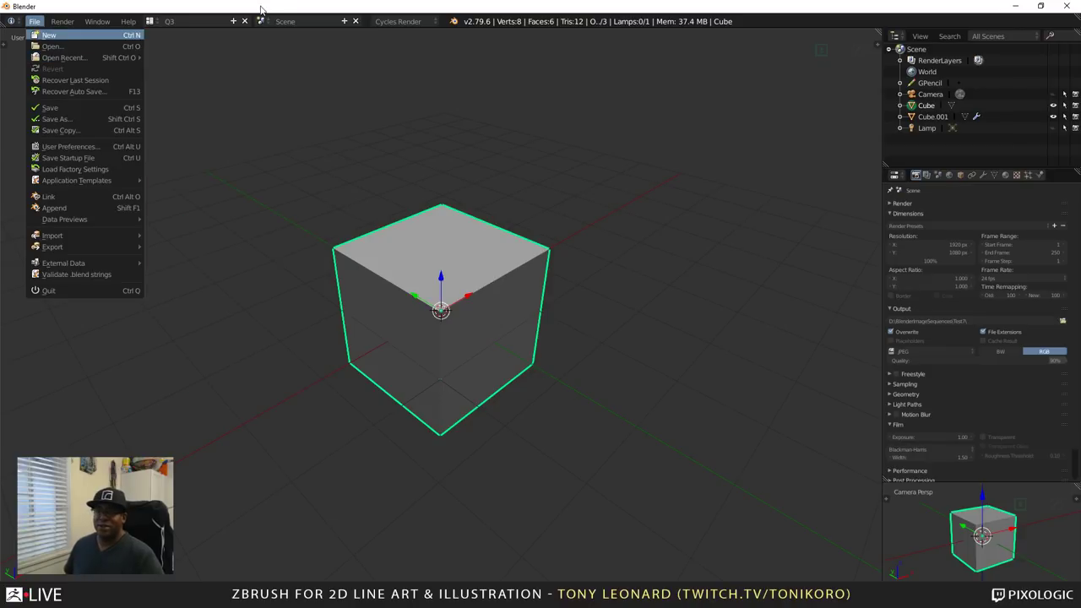
click(35, 21)
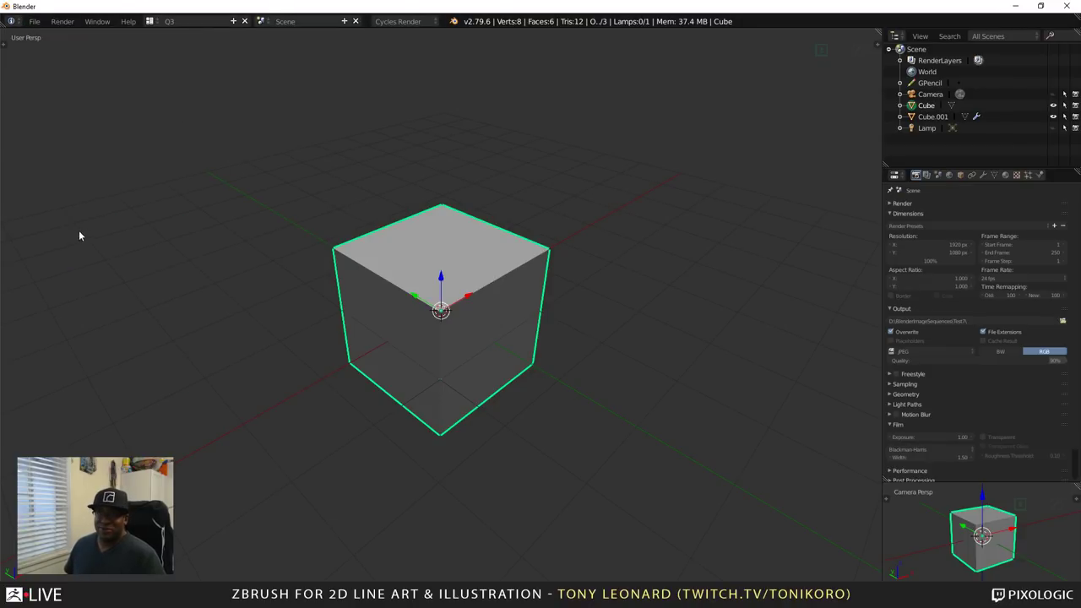
click(36, 23)
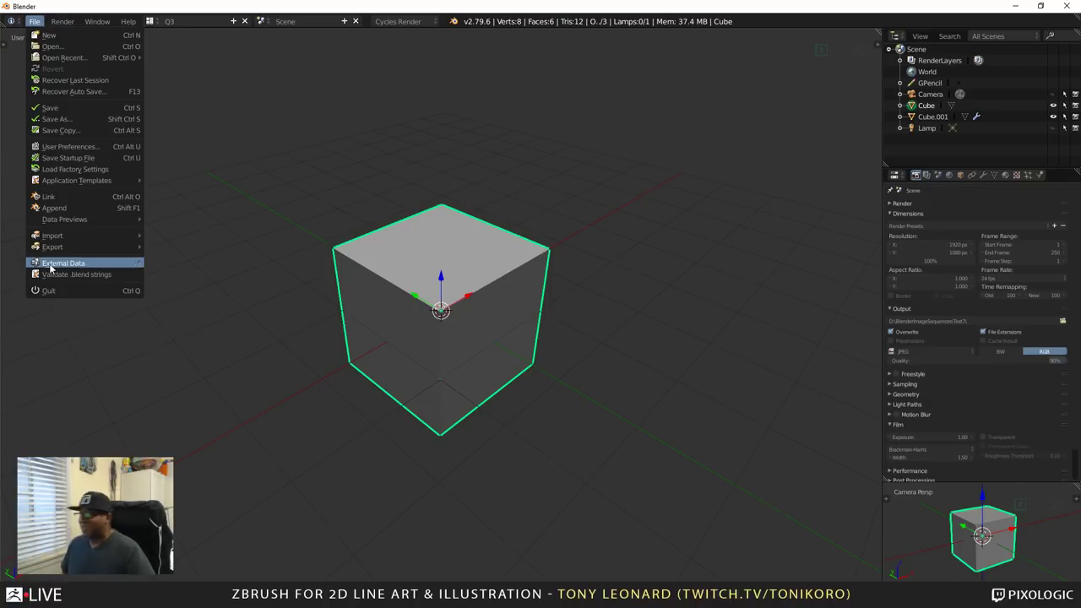
click(35, 21)
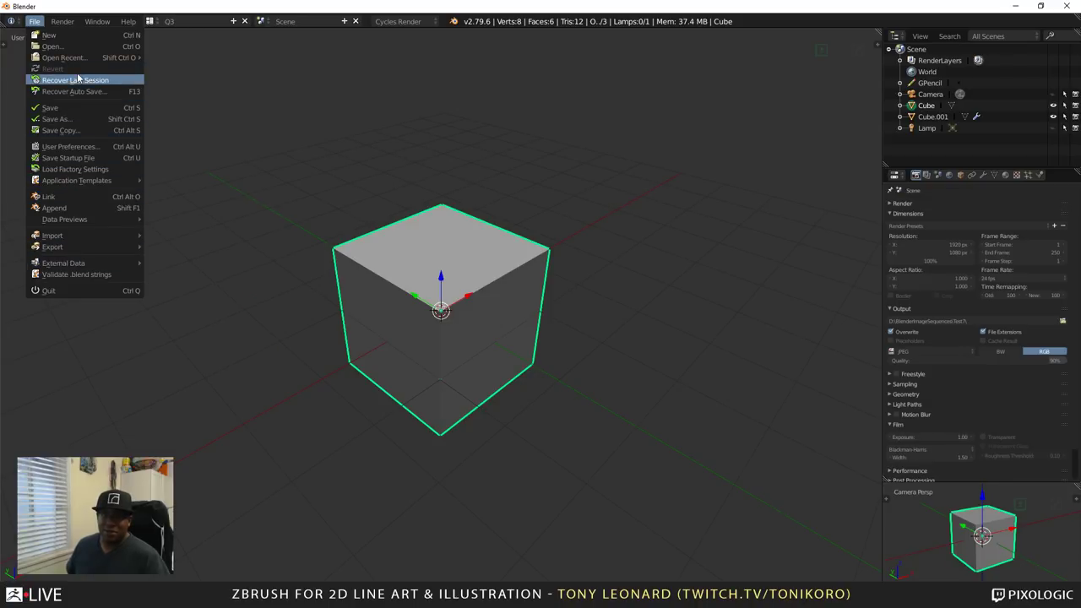
mouse_move(88, 57)
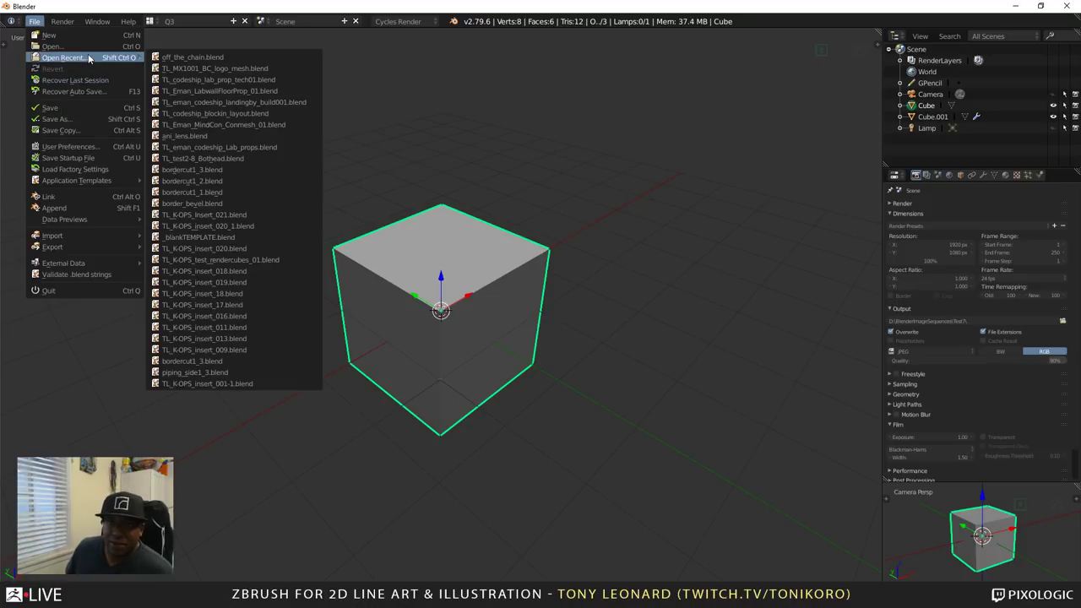
click(192, 92)
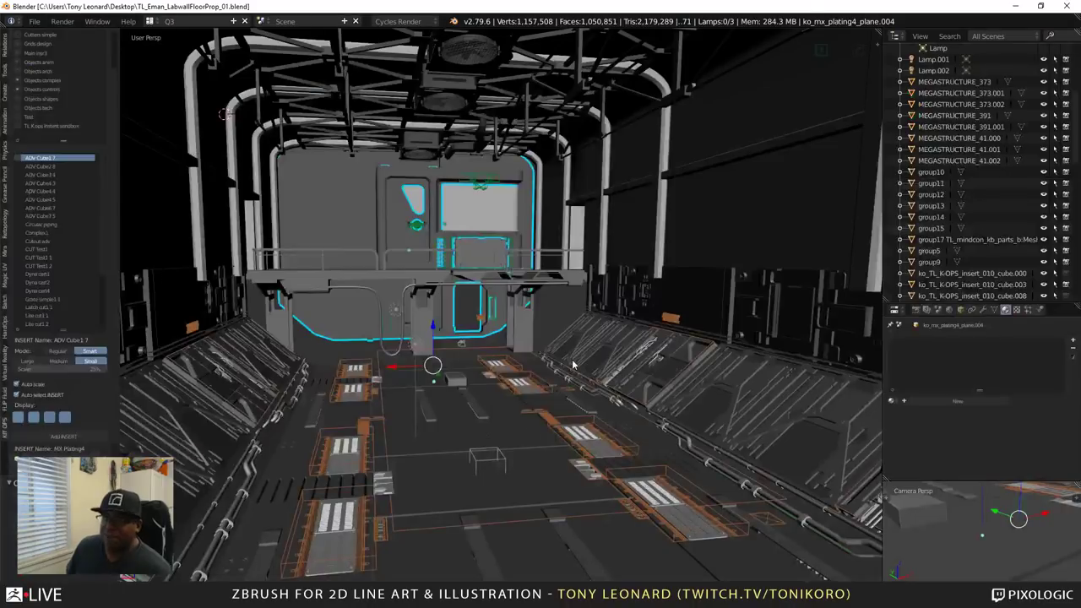
- Examine the lab interior scene from outside and inside, including its wall panels, floor plating, ceiling trusses and rear door
scroll(263, 325, down, 8)
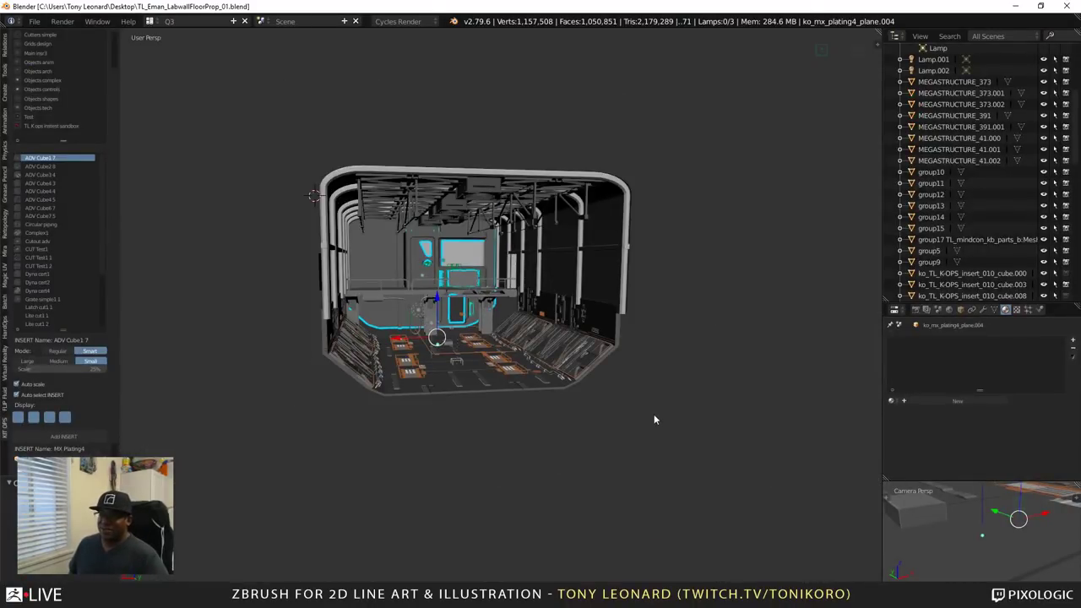
middle_drag(562, 490, 481, 426)
scroll(481, 427, up, 3)
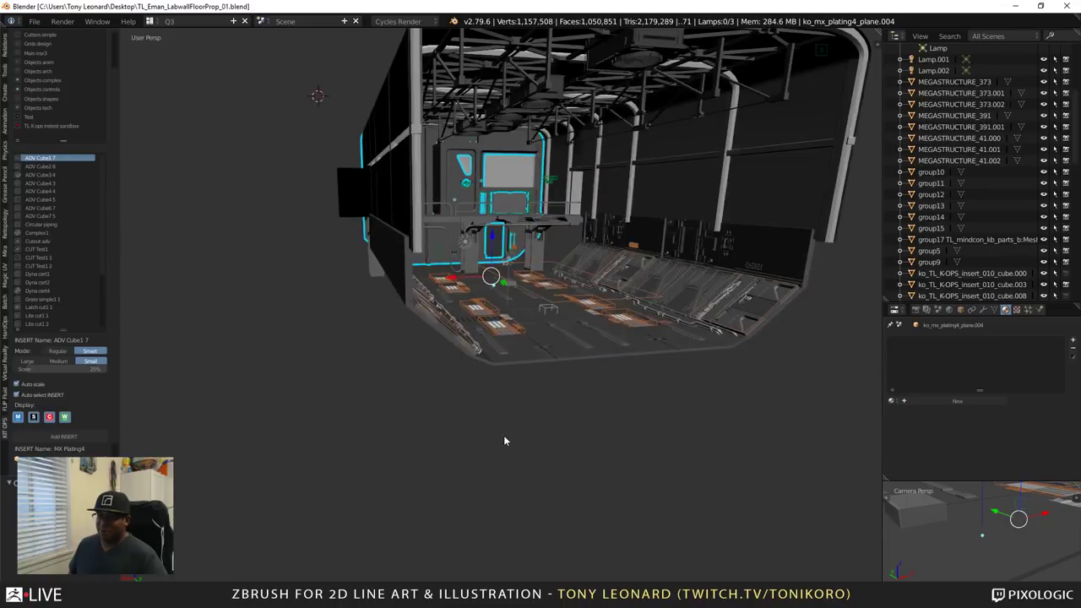
middle_drag(637, 483, 769, 566)
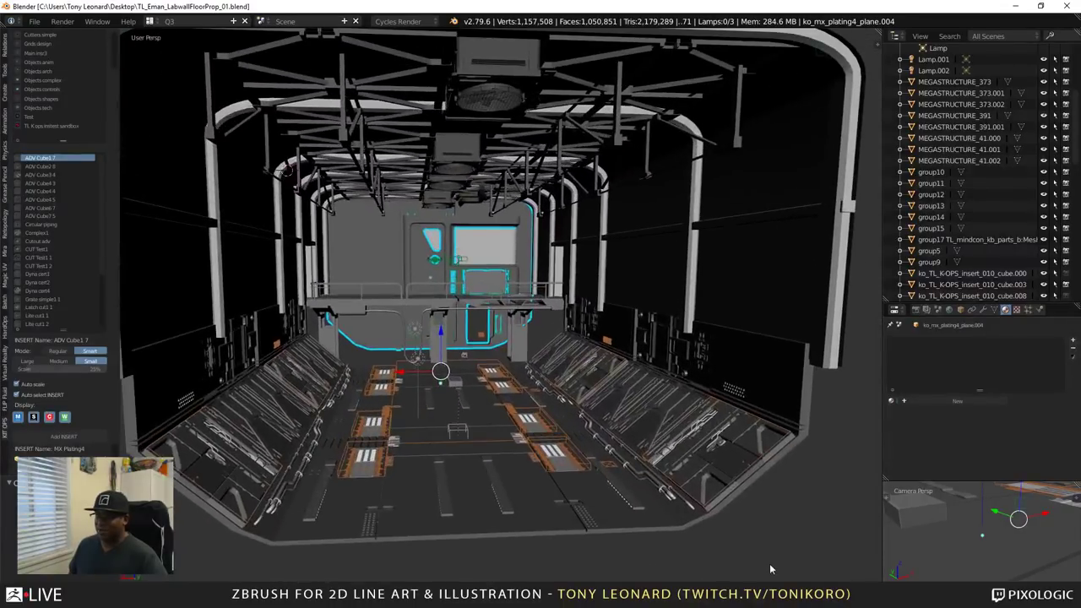
scroll(760, 559, up, 2)
shift+middle_drag(574, 358, 613, 391)
scroll(710, 392, down, 3)
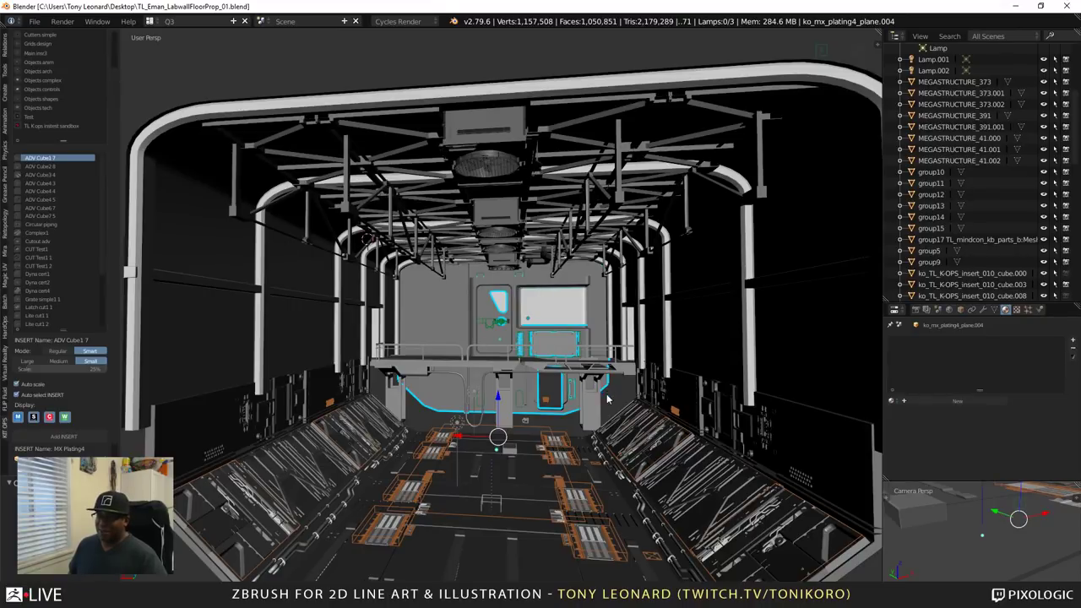
middle_drag(622, 409, 580, 379)
shift+middle_drag(579, 379, 475, 286)
middle_drag(707, 499, 679, 402)
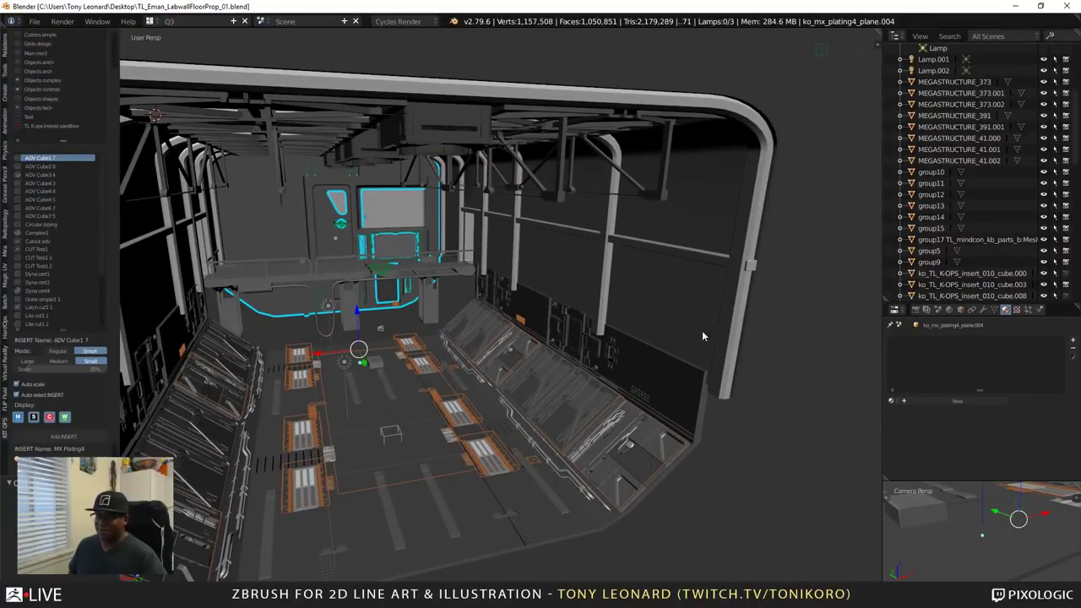
middle_drag(702, 330, 538, 304)
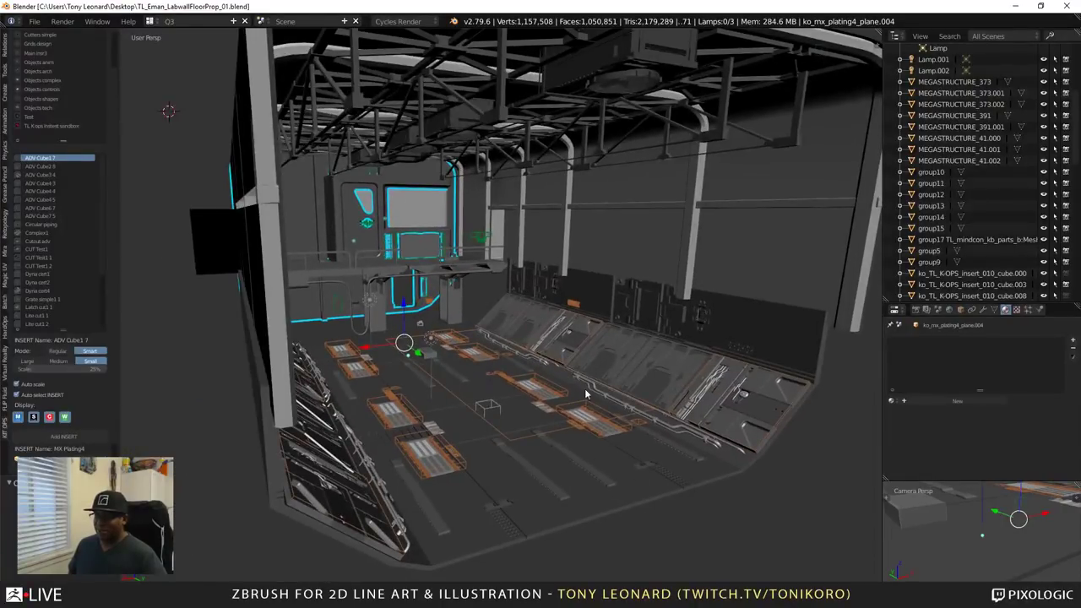
- Examine the lab interior's arched frames, slanted wall panels, pipes and floor plating up close and from outside
middle_drag(760, 534, 761, 459)
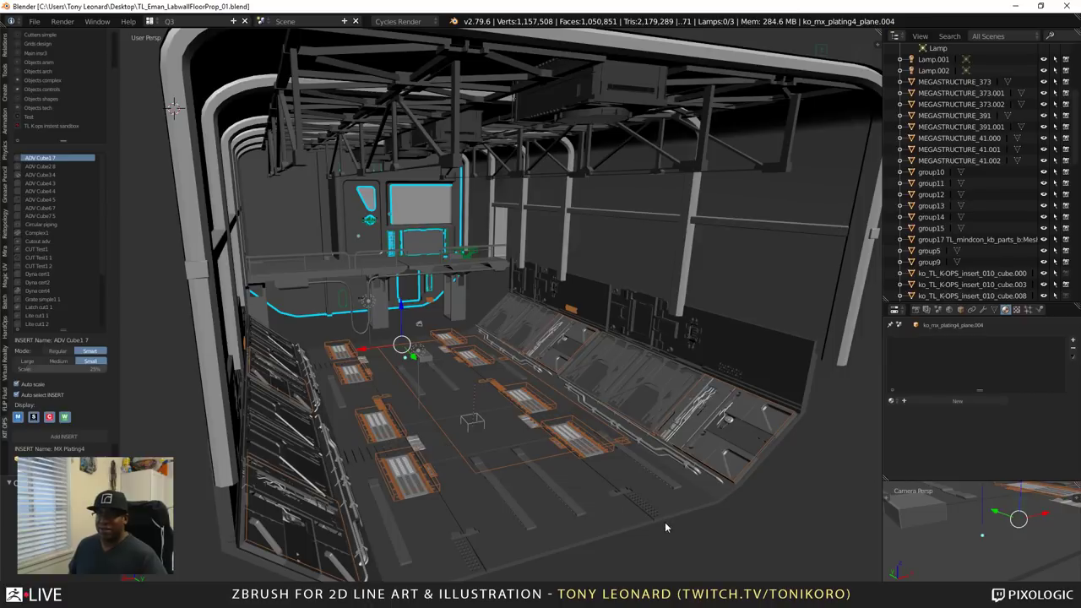
middle_drag(665, 522, 681, 522)
right_click(296, 67)
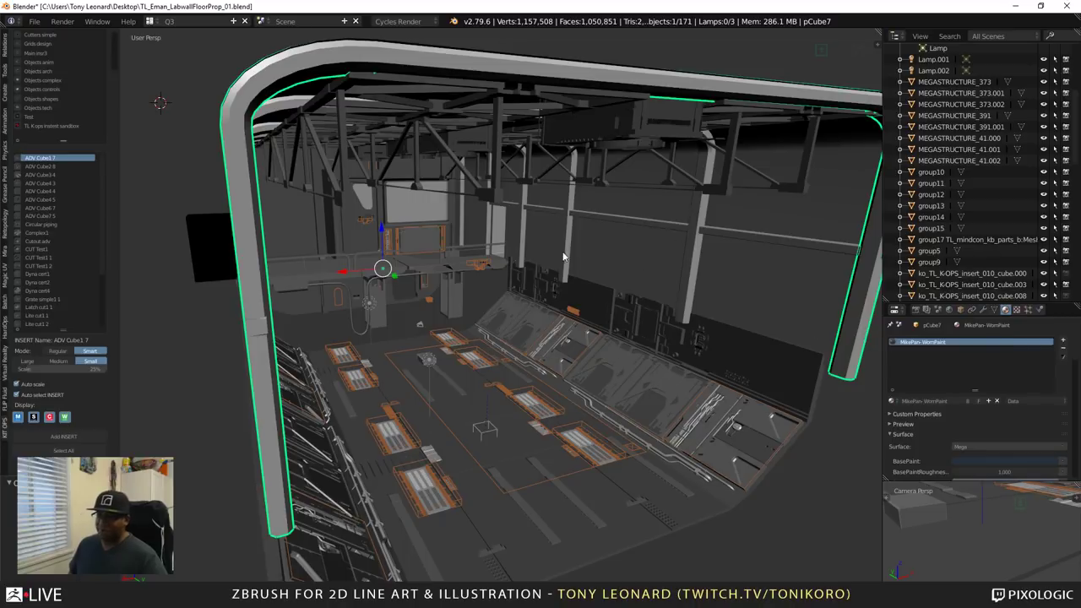
shift+middle_drag(784, 532, 672, 427)
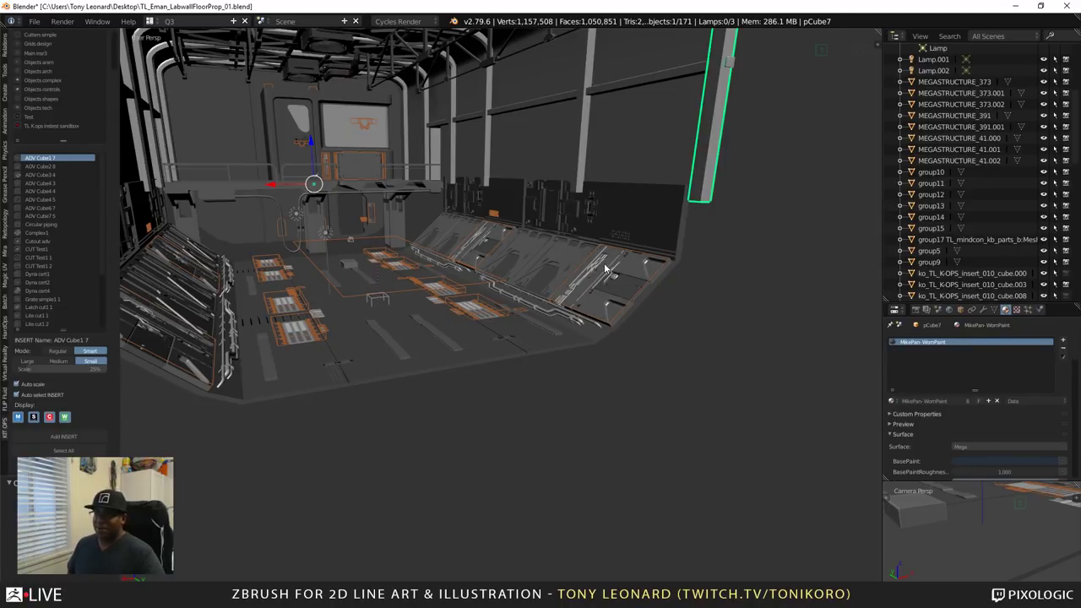
middle_drag(692, 357, 683, 424)
shift+middle_drag(727, 459, 734, 405)
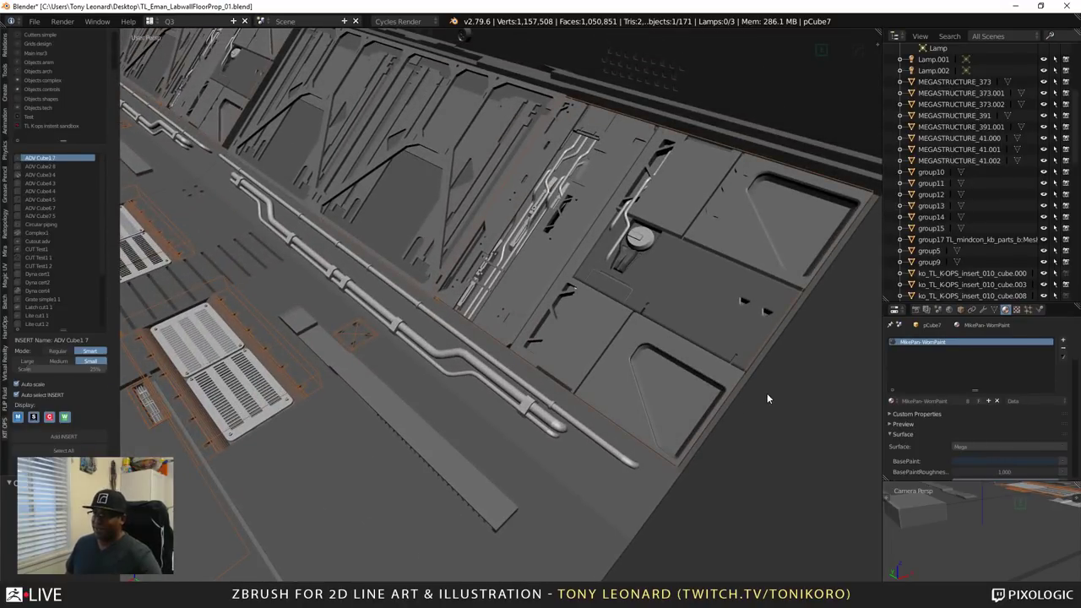
mouse_move(709, 406)
middle_down()
mouse_move(565, 430)
mouse_move(499, 423)
mouse_move(445, 399)
mouse_move(659, 429)
middle_up()
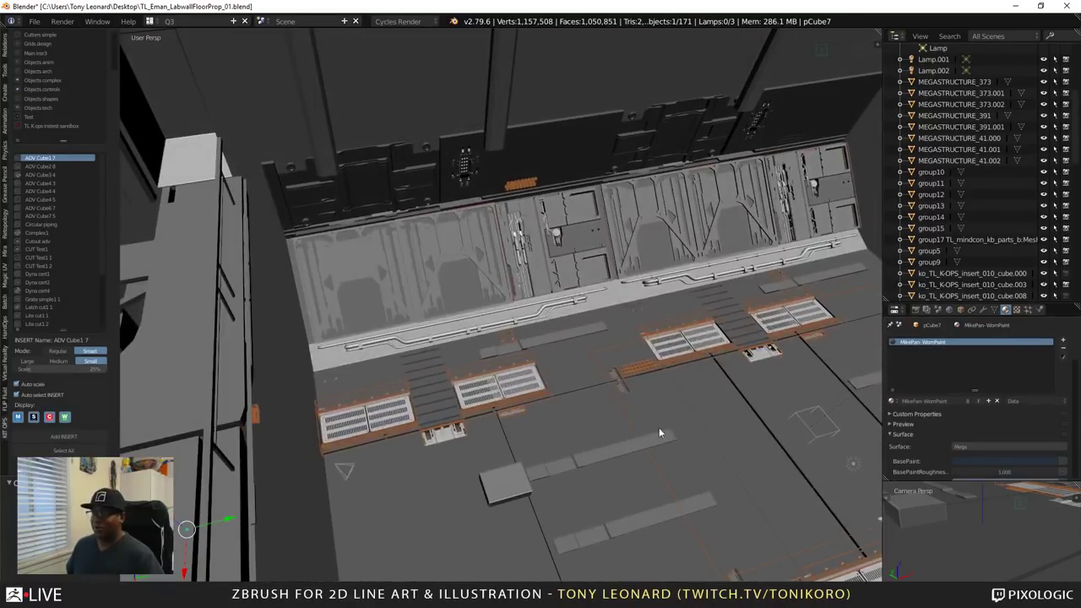
key(shift+z)
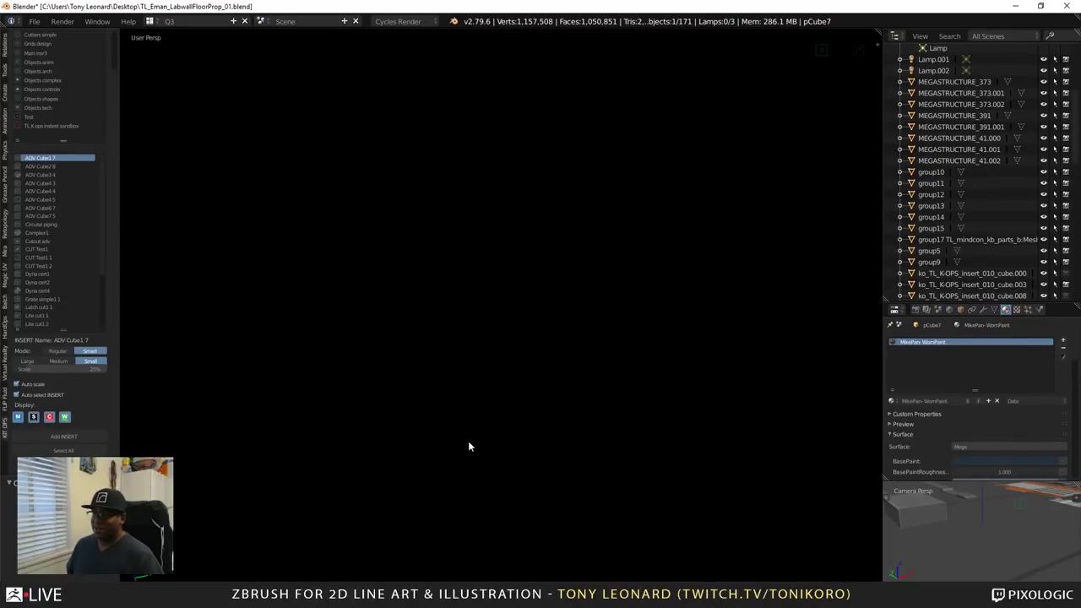
middle_drag(470, 447, 536, 463)
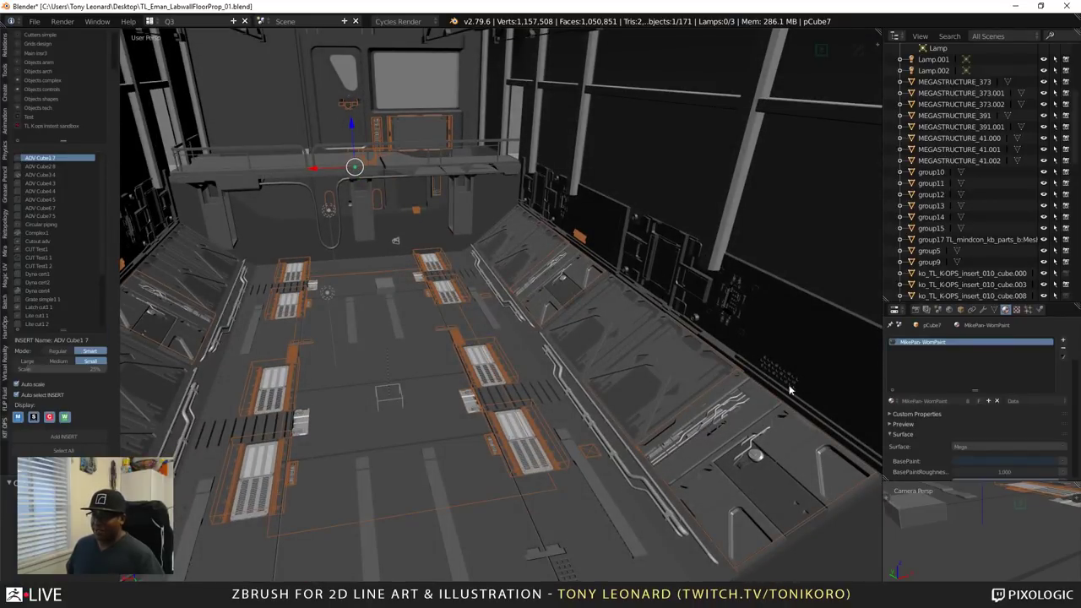
middle_drag(784, 482, 664, 405)
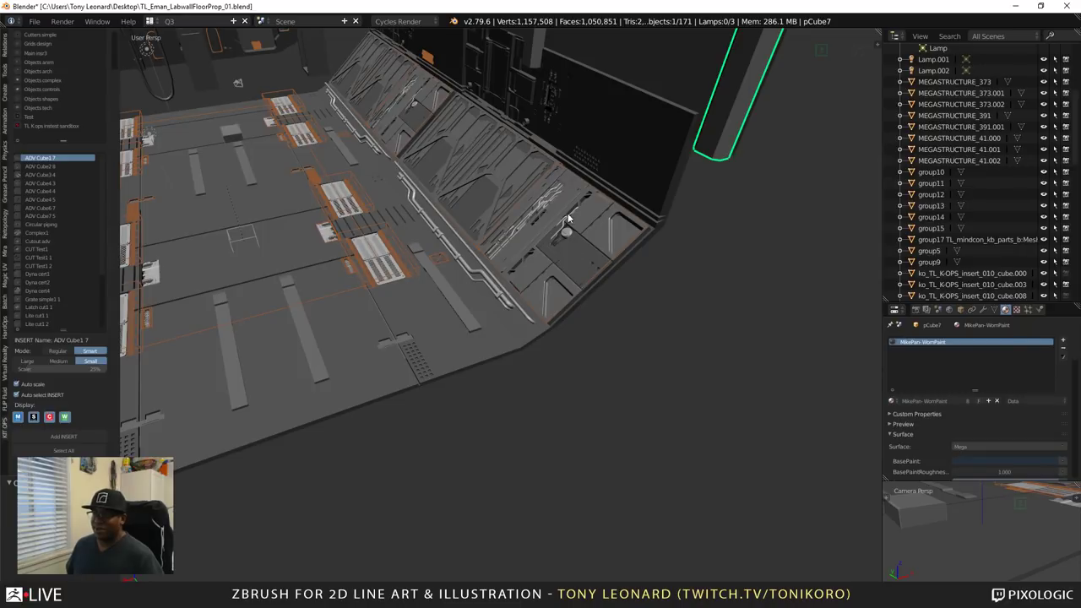
middle_drag(548, 265, 282, 284)
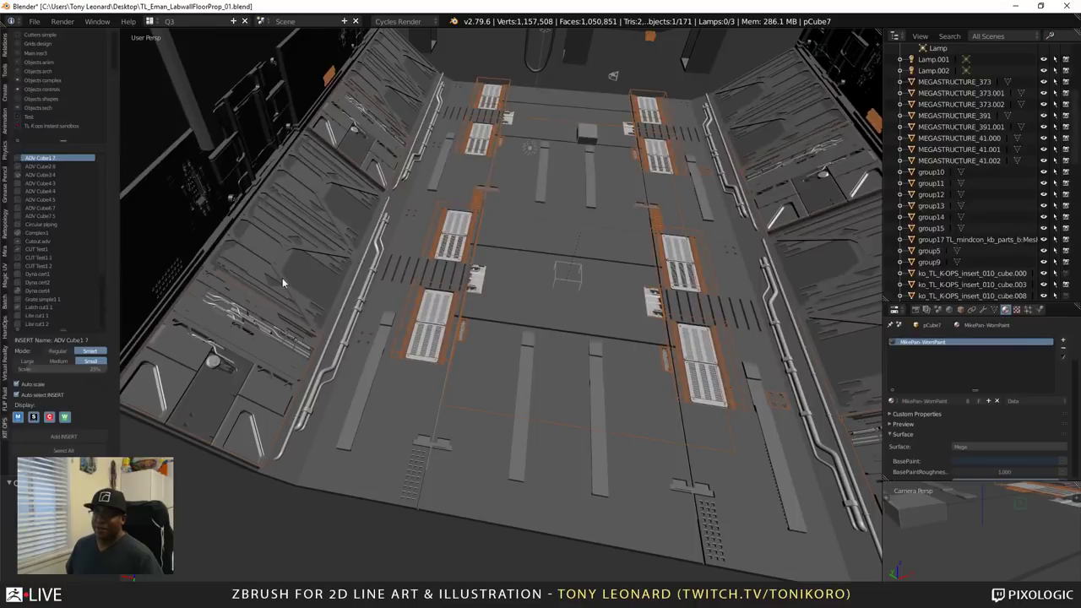
middle_drag(299, 506, 577, 464)
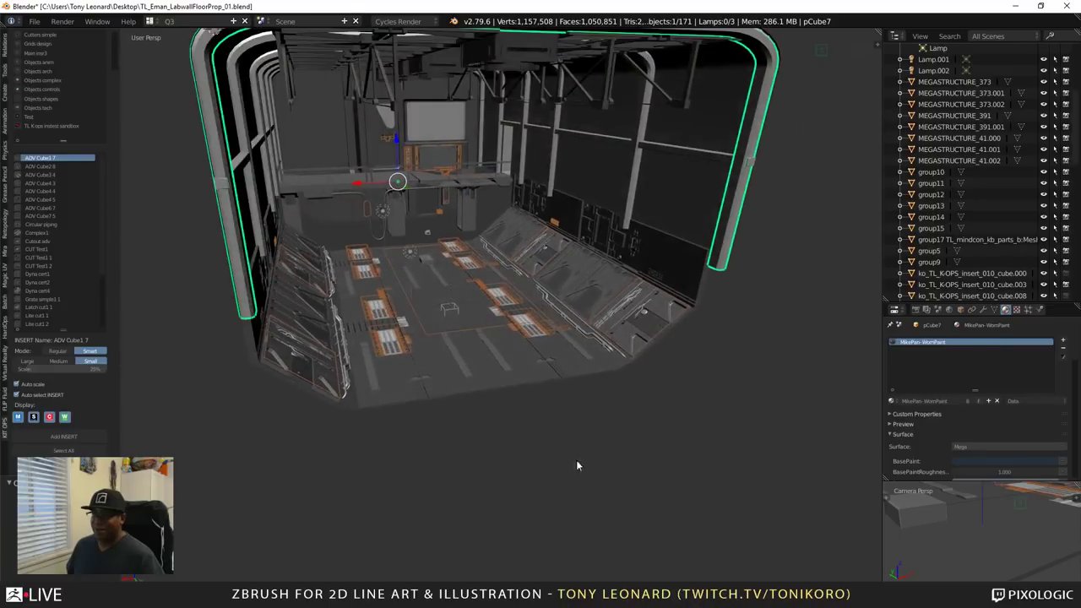
scroll(534, 416, up, 5)
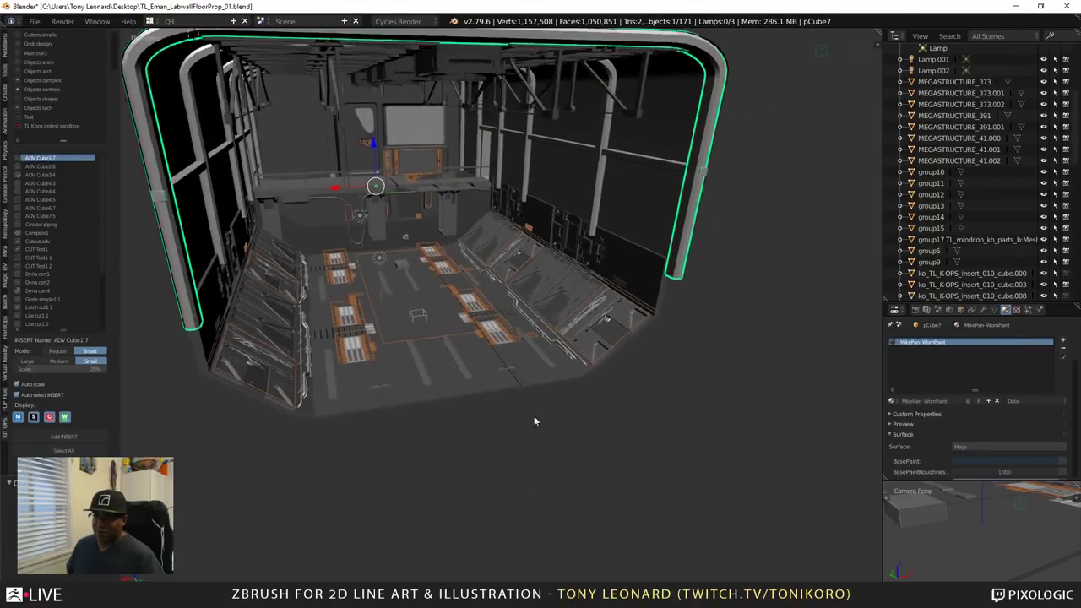
mouse_move(624, 465)
middle_down()
mouse_move(579, 464)
mouse_move(527, 495)
mouse_move(529, 519)
mouse_move(542, 524)
mouse_move(529, 519)
mouse_move(640, 478)
middle_up()
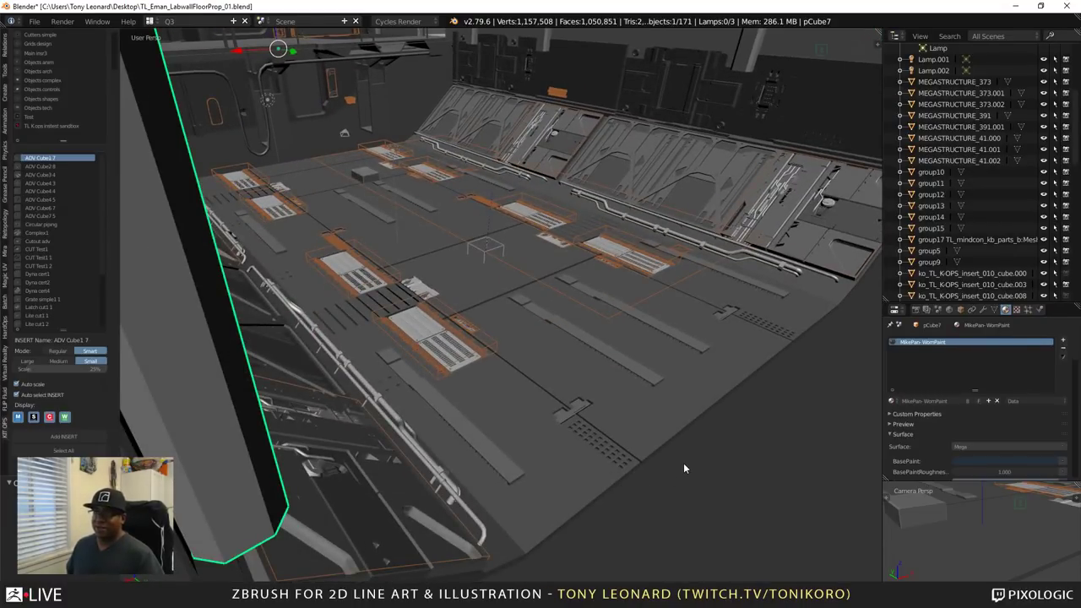
- Preview the lab scene's lighting and materials in rendered shading from several angles, and return to solid shading
key(shift+z)
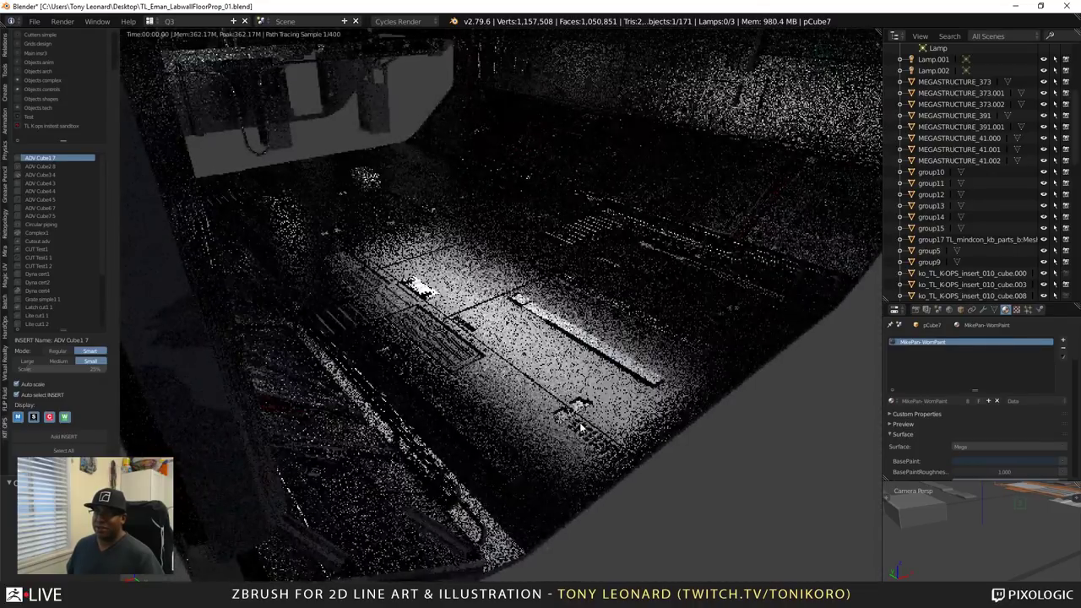
middle_drag(589, 414, 472, 472)
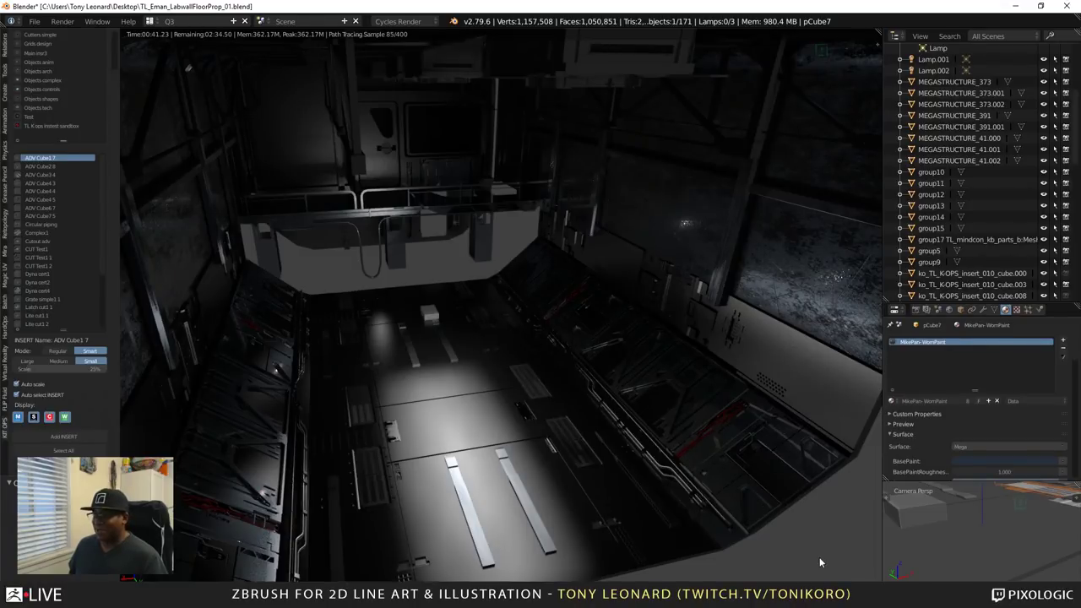
middle_drag(821, 558, 830, 531)
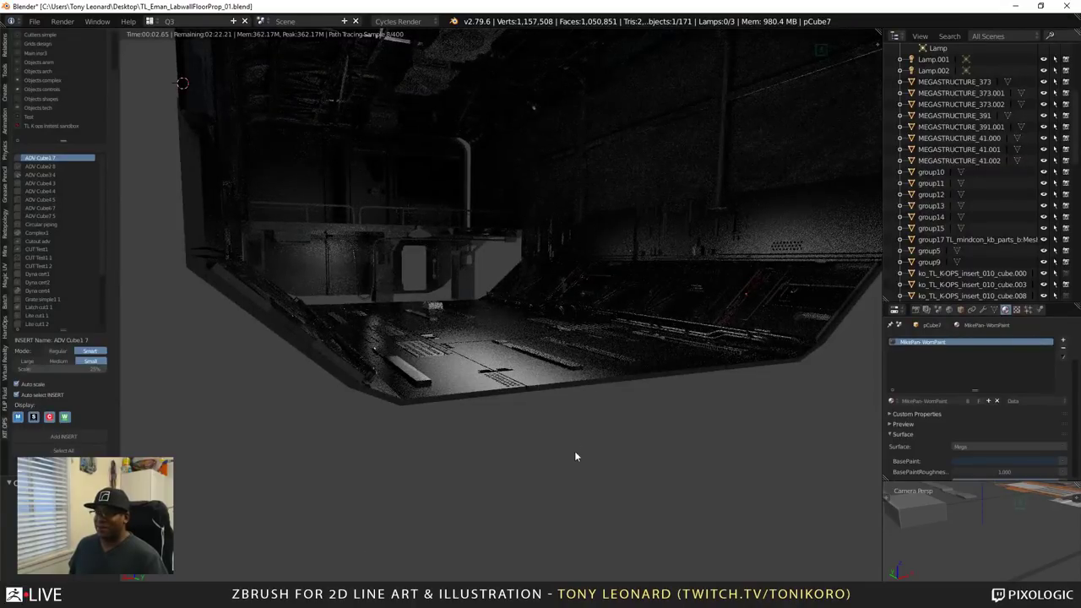
middle_drag(575, 452, 576, 457)
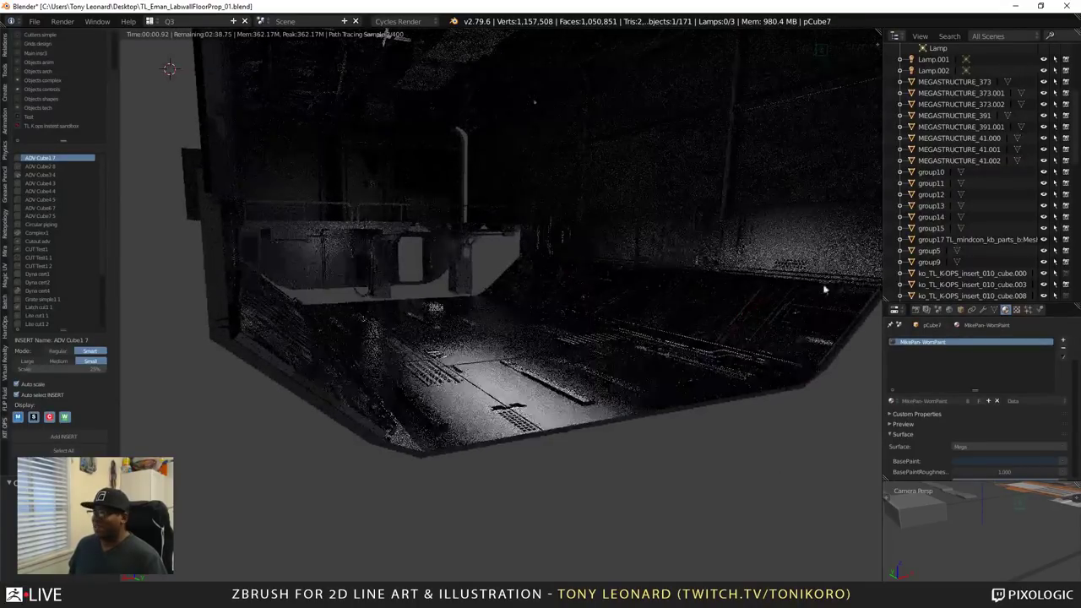
key(shift+z)
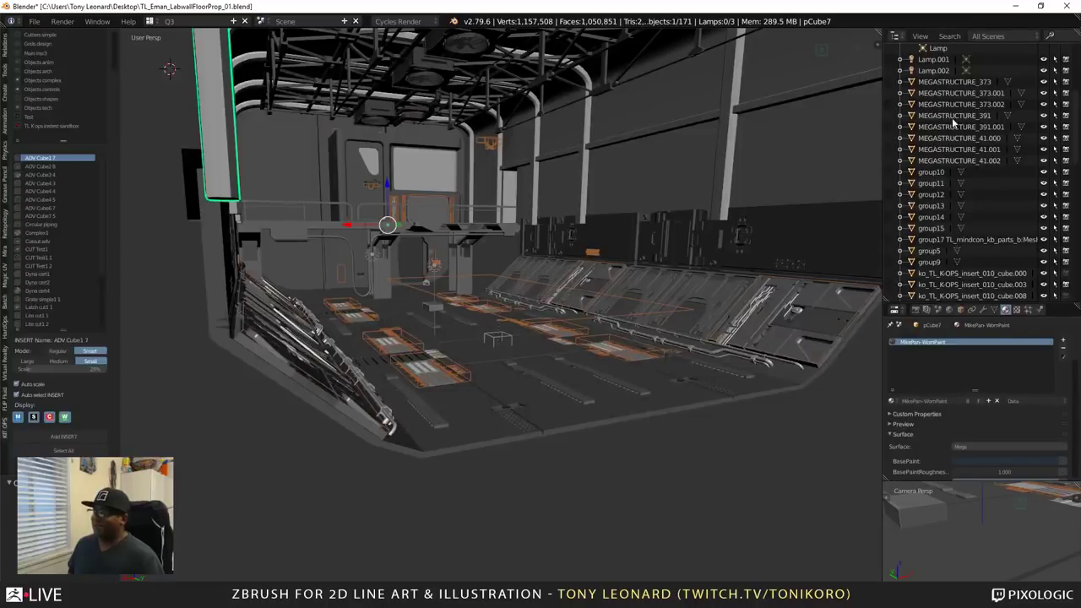
- Switch back to the Blender session with the blocked prop and show its outer leg and beam in front view
click(1018, 8)
middle_drag(459, 328, 468, 443)
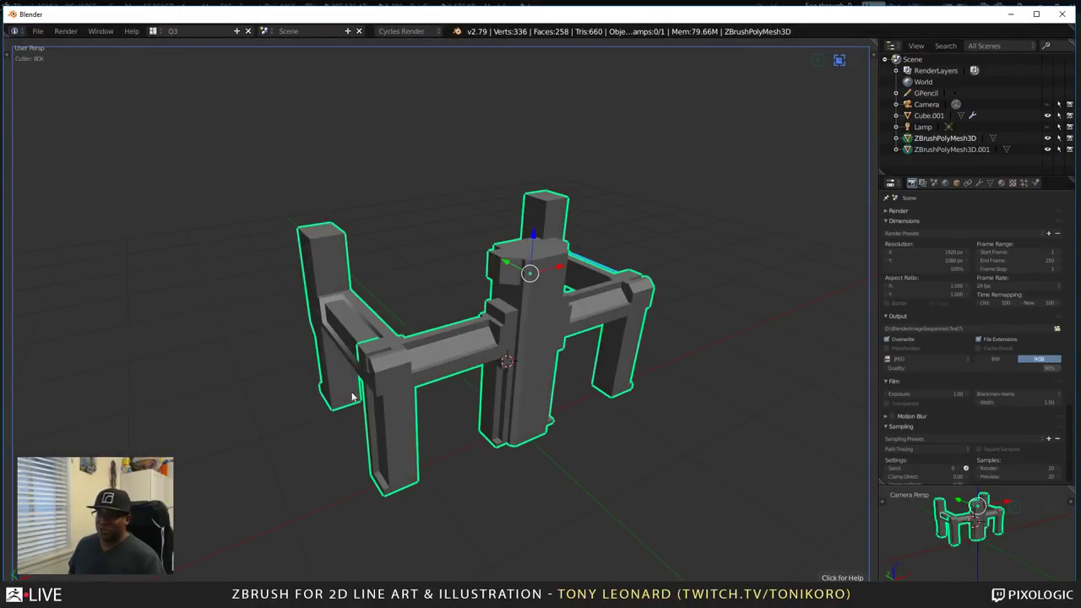
middle_drag(269, 230, 473, 299)
scroll(392, 312, up, 4)
key(KP_1)
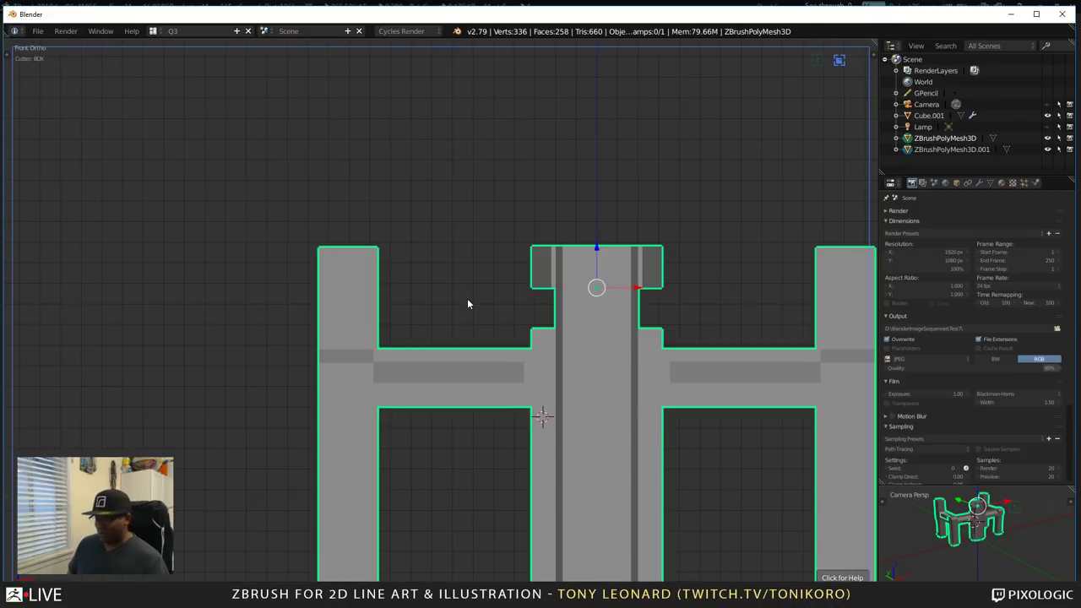
scroll(617, 355, down, 2)
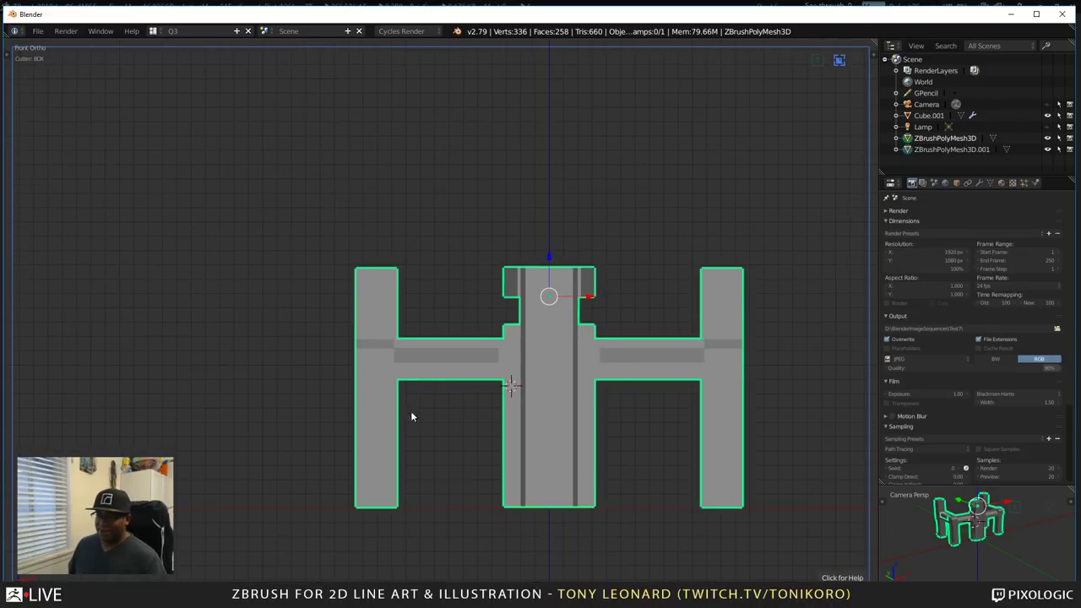
shift+middle_drag(411, 413, 408, 345)
scroll(424, 317, up, 3)
shift+middle_drag(432, 415, 503, 381)
scroll(471, 319, up, 2)
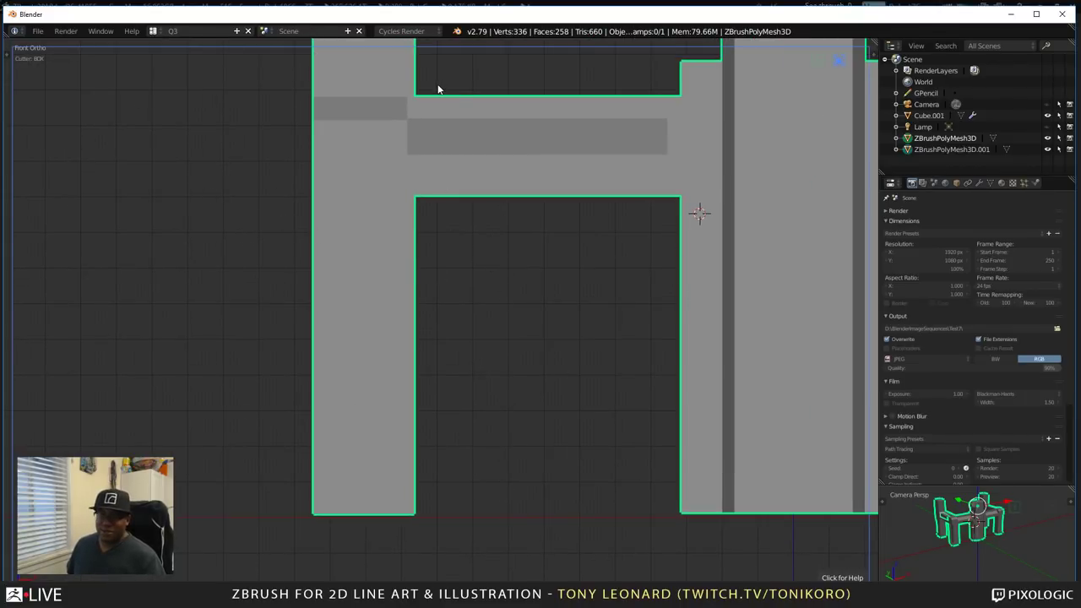
- Draw a five-sided, downward-tapering Box Cutter Ngon outline on the outer leg just below the beam
key(d)
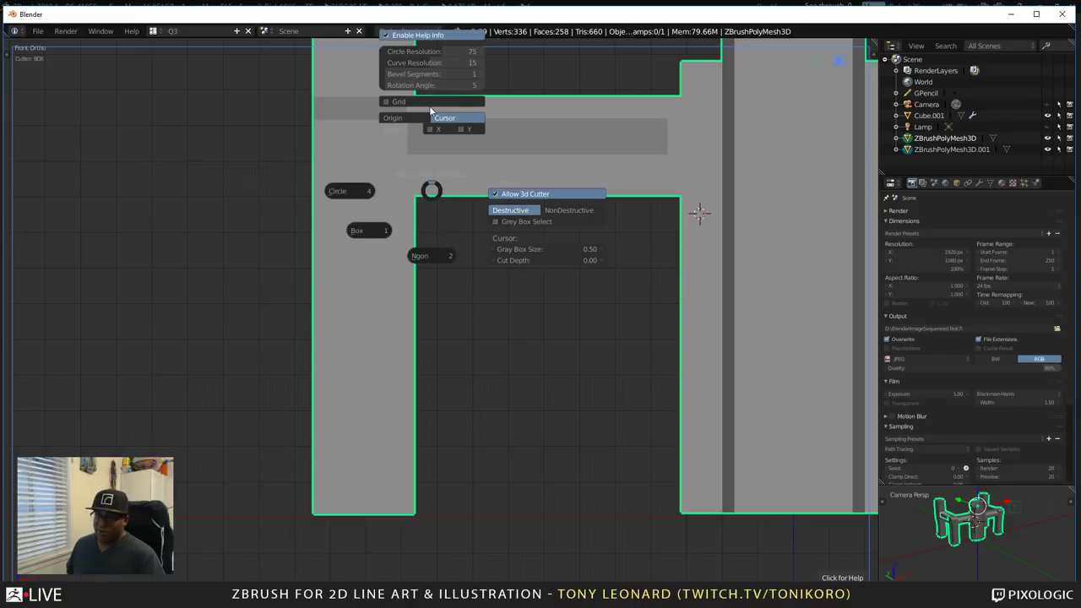
click(433, 256)
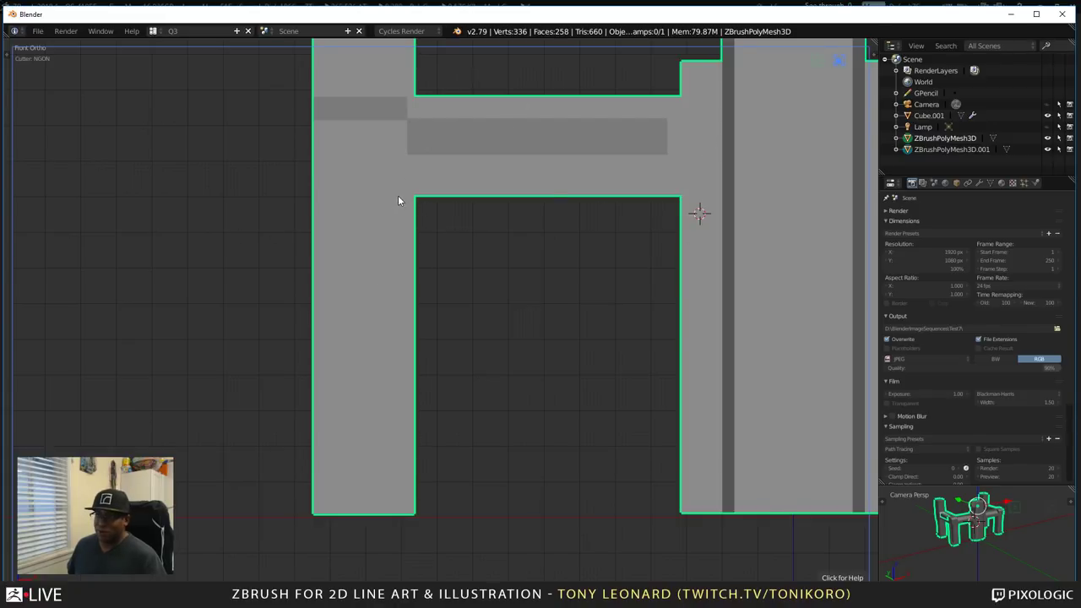
key(Tab)
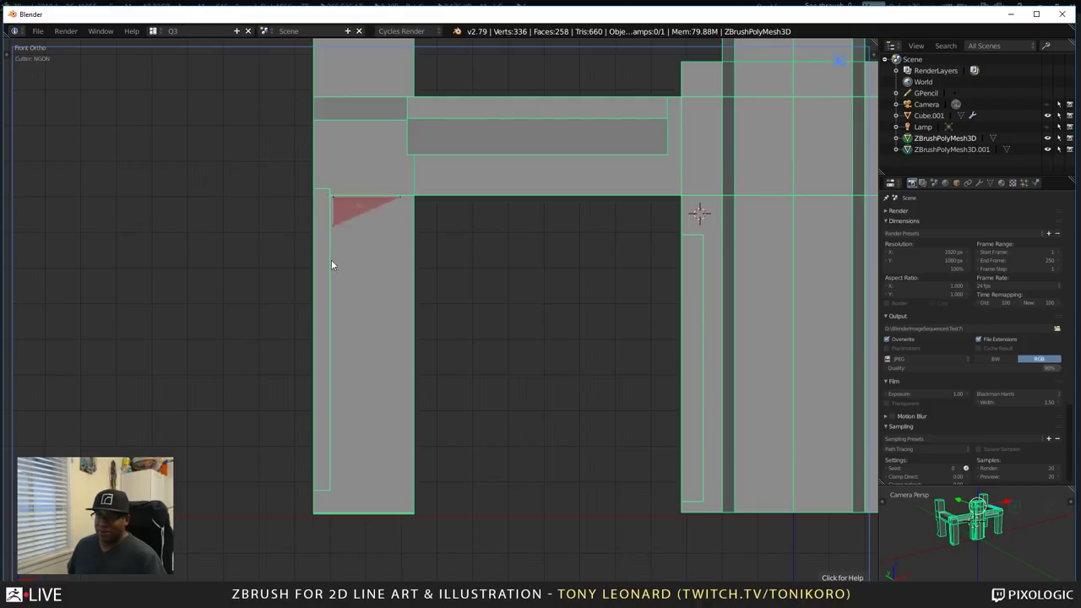
click(343, 364)
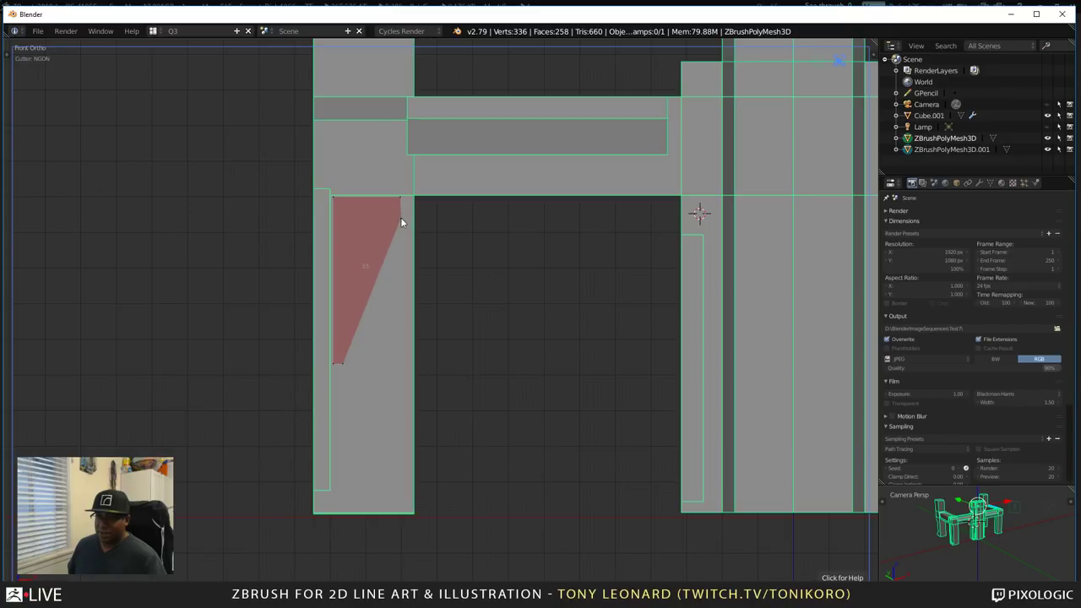
click(400, 216)
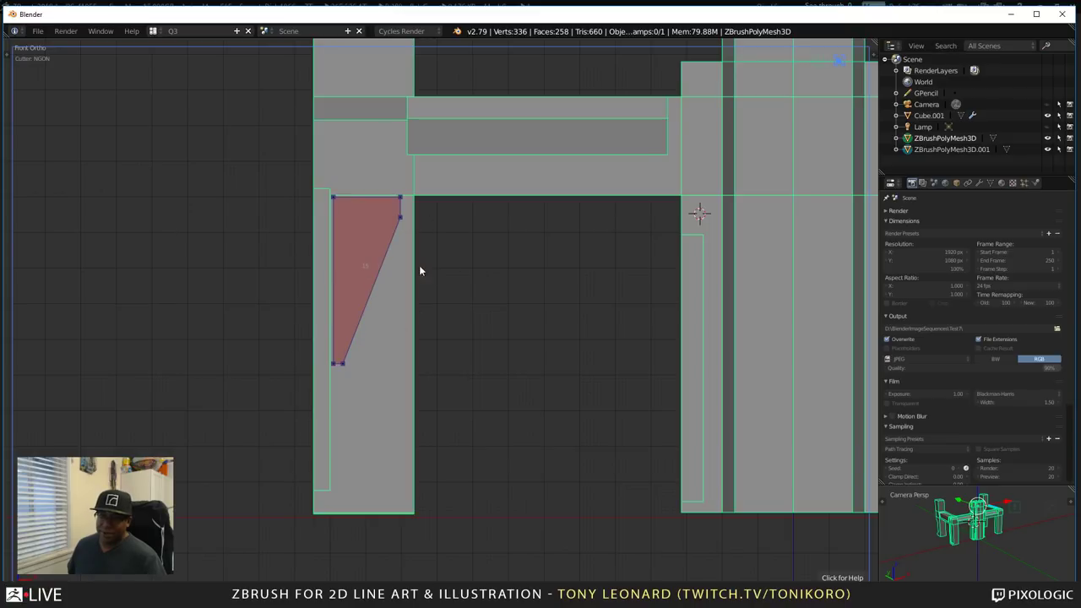
- Shift the tapered Ngon outline slightly so it sits inside the leg face, just below the beam
key(g)
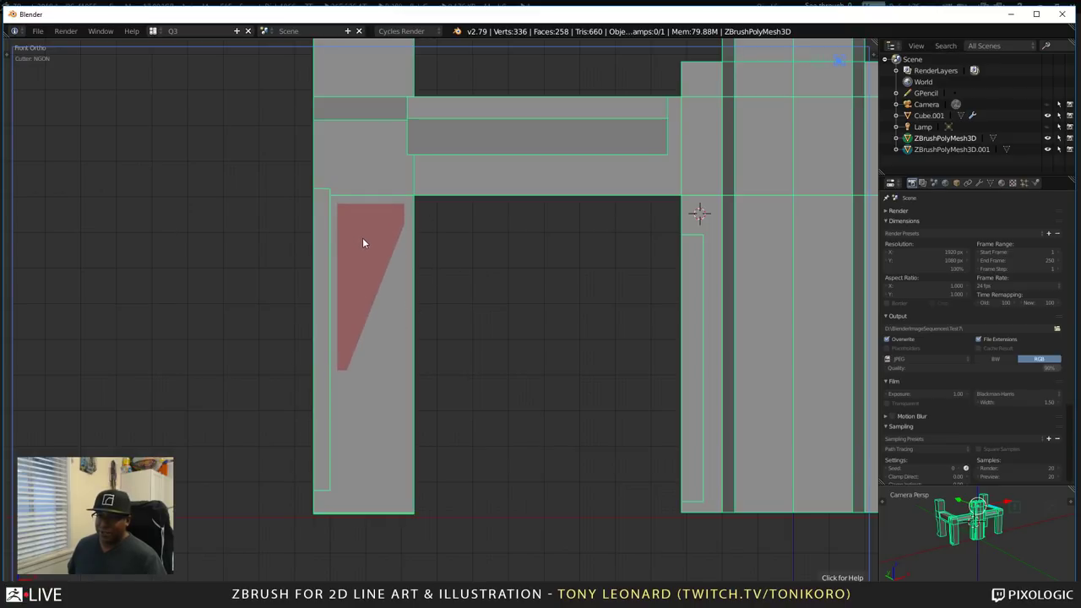
click(364, 239)
key(g)
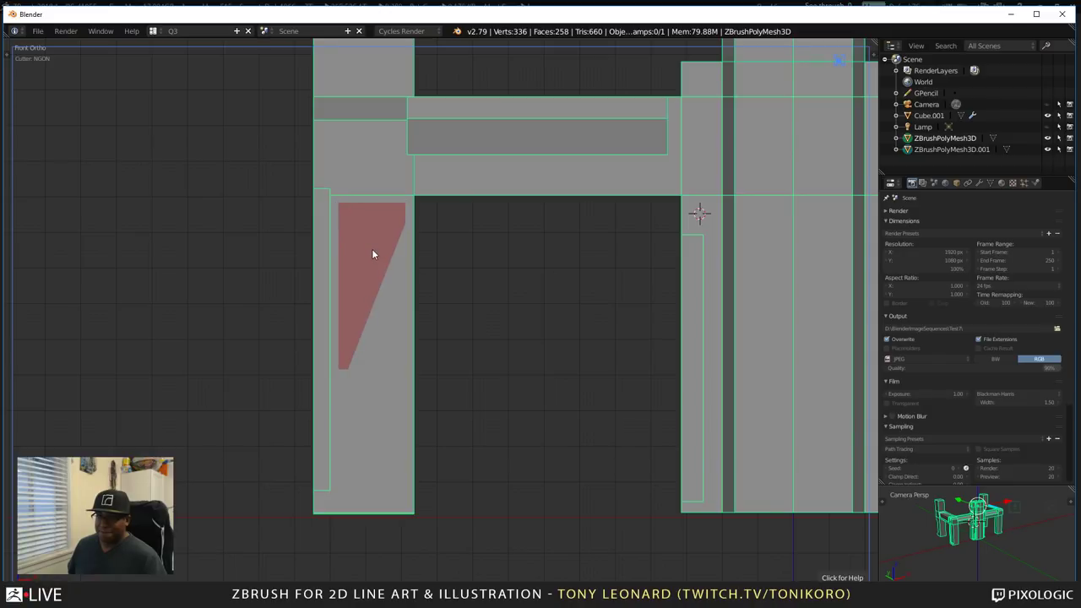
click(372, 250)
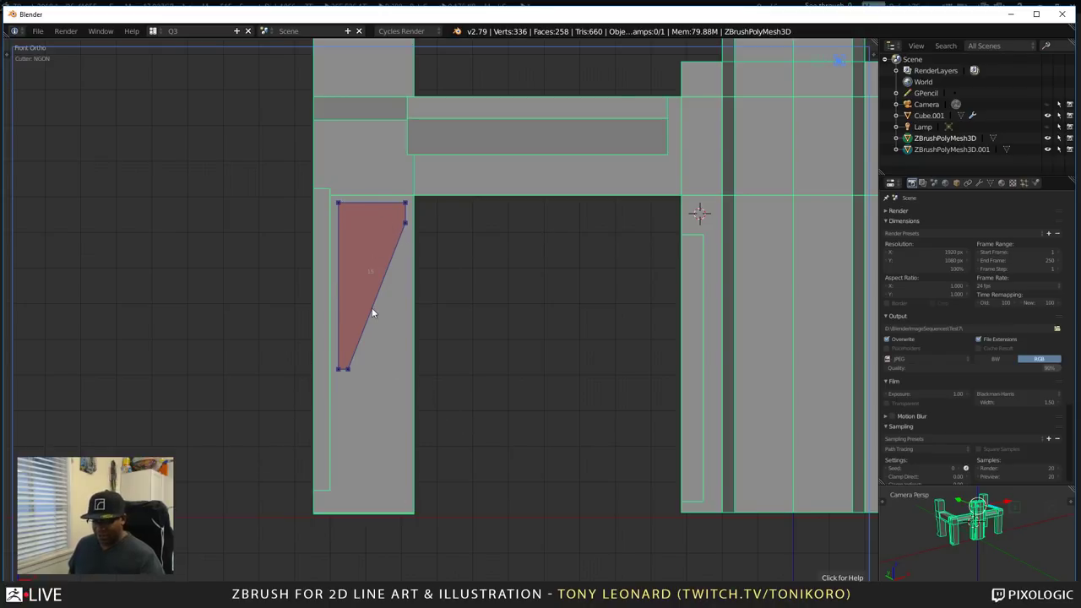
- Bevel the corners of the tapered outline and turn it into a separate solid block
key(a)
key(b)
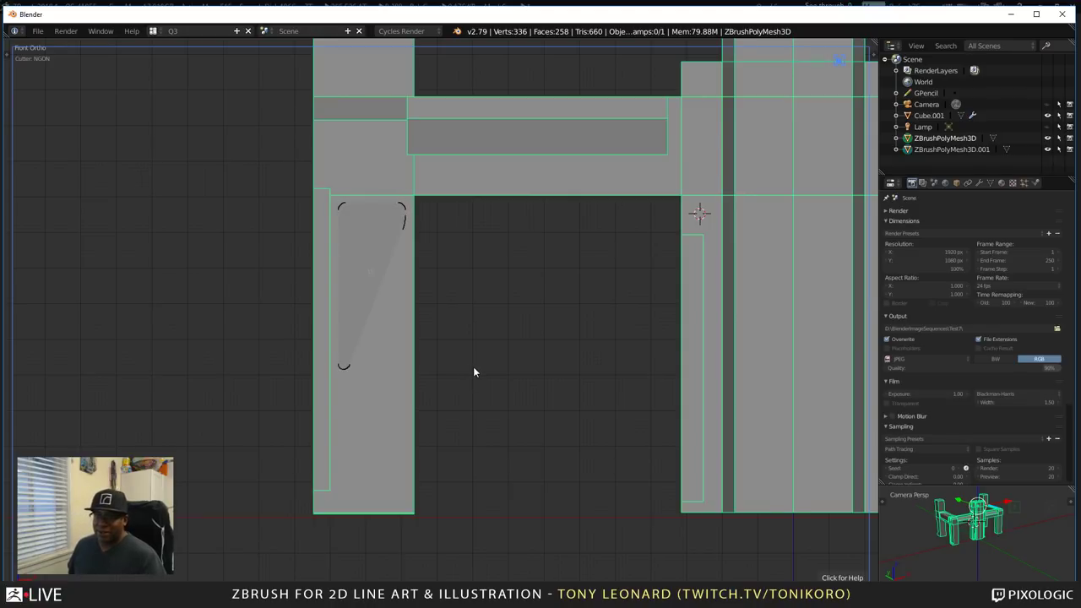
key(Tab)
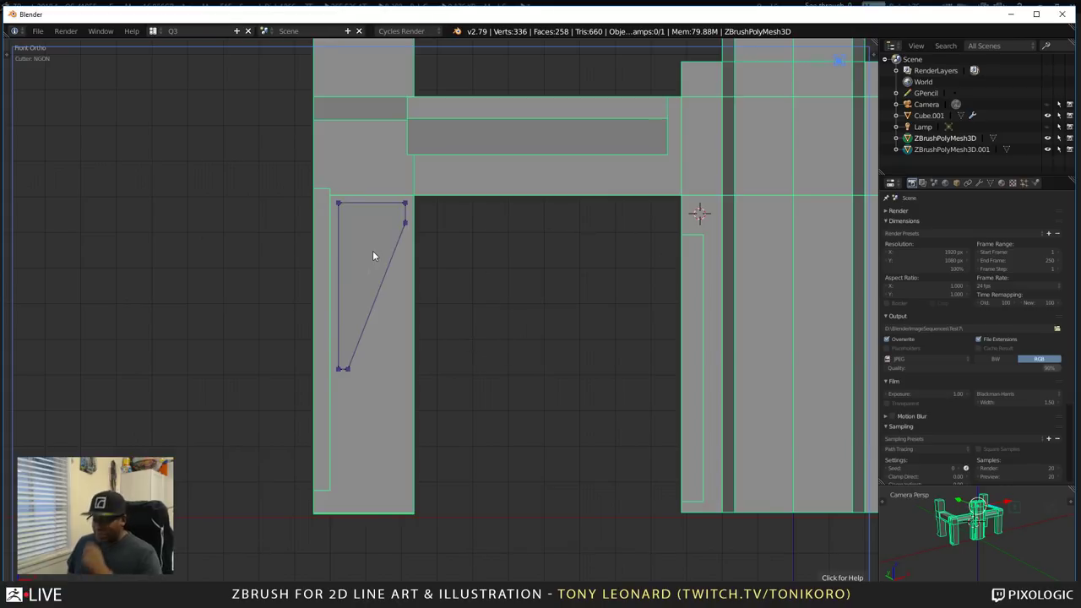
key(Return)
- Select the new tapered block and nudge it slightly along X against the outer leg
middle_drag(430, 212, 507, 369)
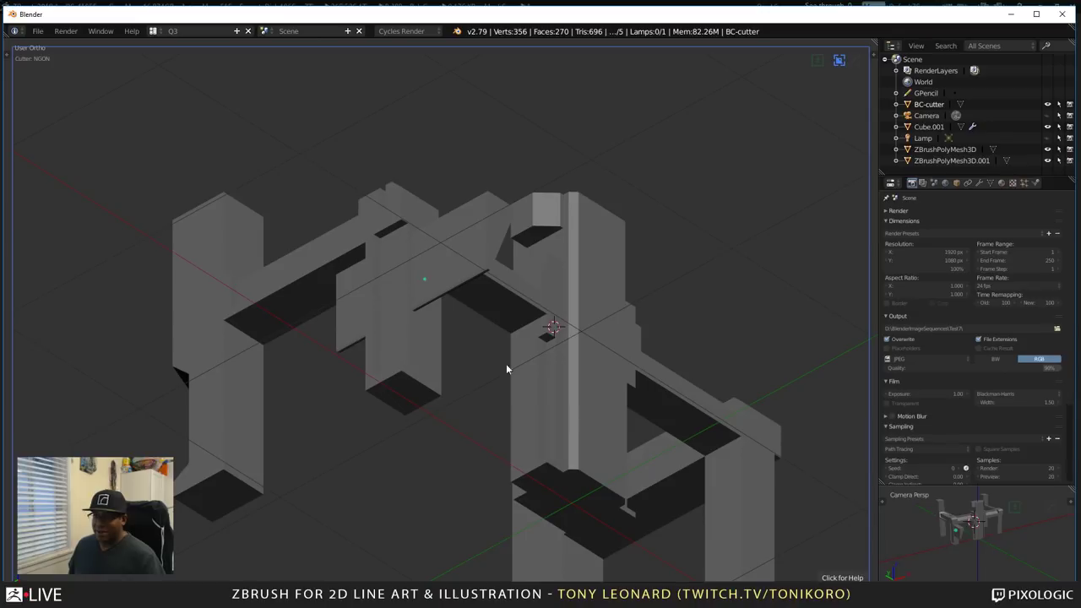
right_click(459, 237)
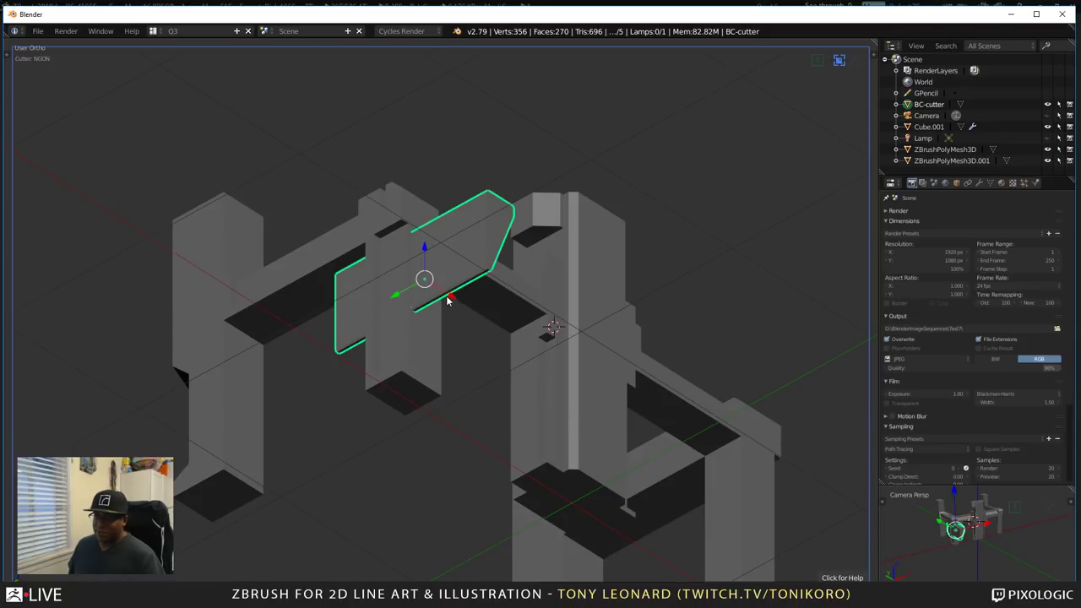
drag(451, 295, 455, 297)
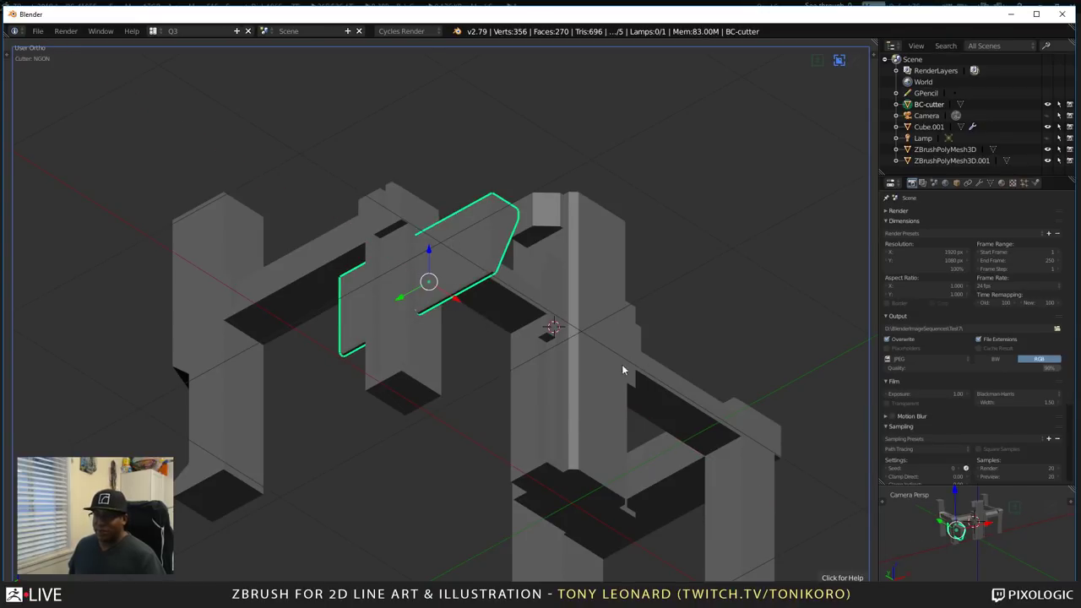
middle_drag(623, 366, 698, 401)
scroll(408, 501, up, 1)
shift+middle_drag(428, 500, 496, 429)
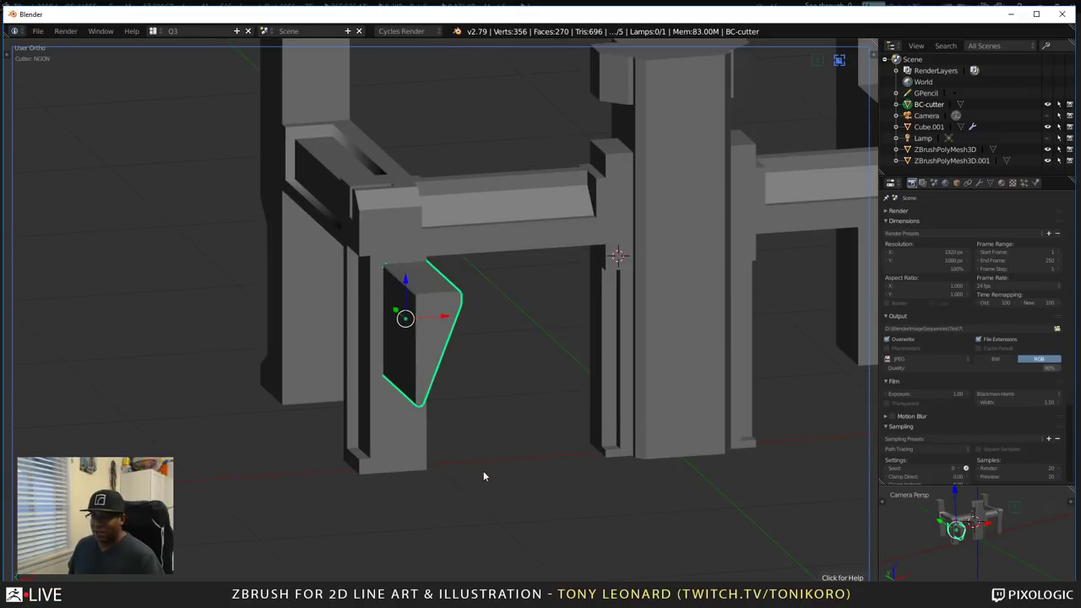
- Fine-tune the tapered block's position along X so it lines up inside the front face of the outer leg
middle_drag(483, 477, 407, 391)
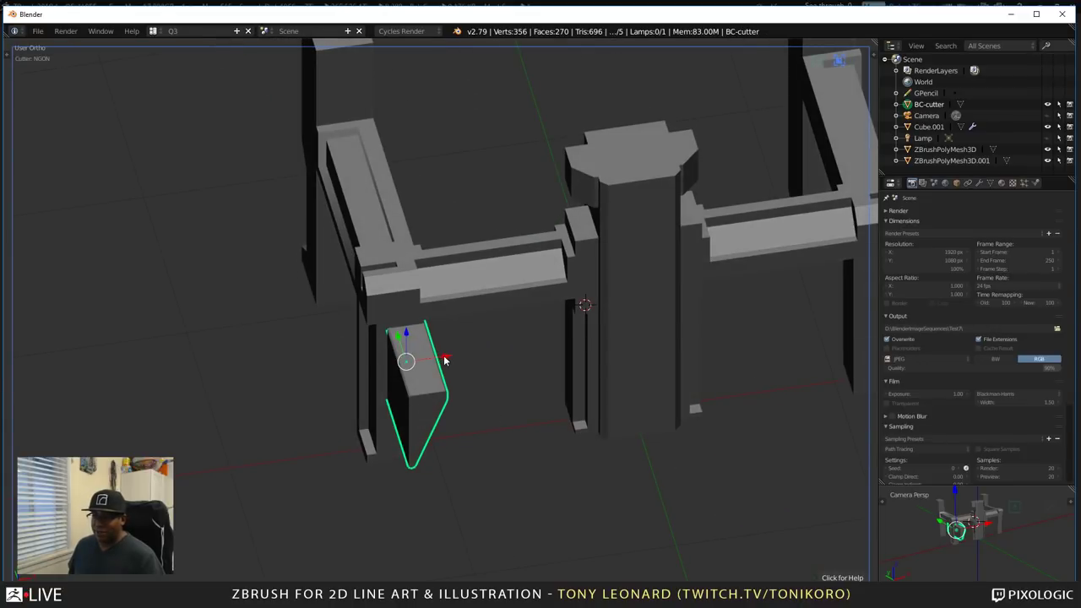
drag(445, 361, 435, 362)
drag(435, 359, 438, 359)
middle_drag(468, 459, 452, 416)
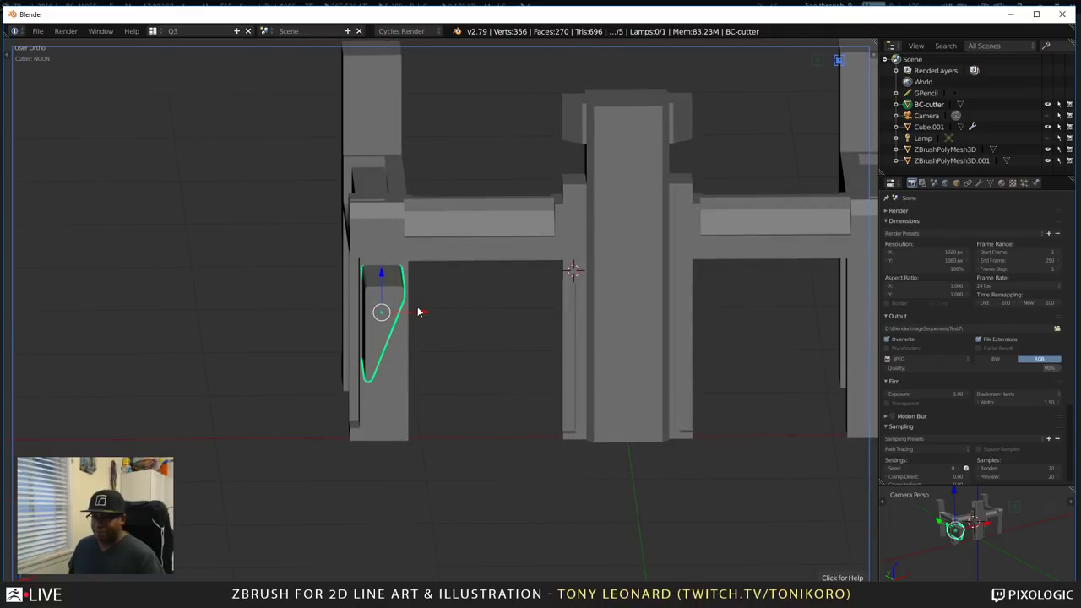
key(g)
key(x)
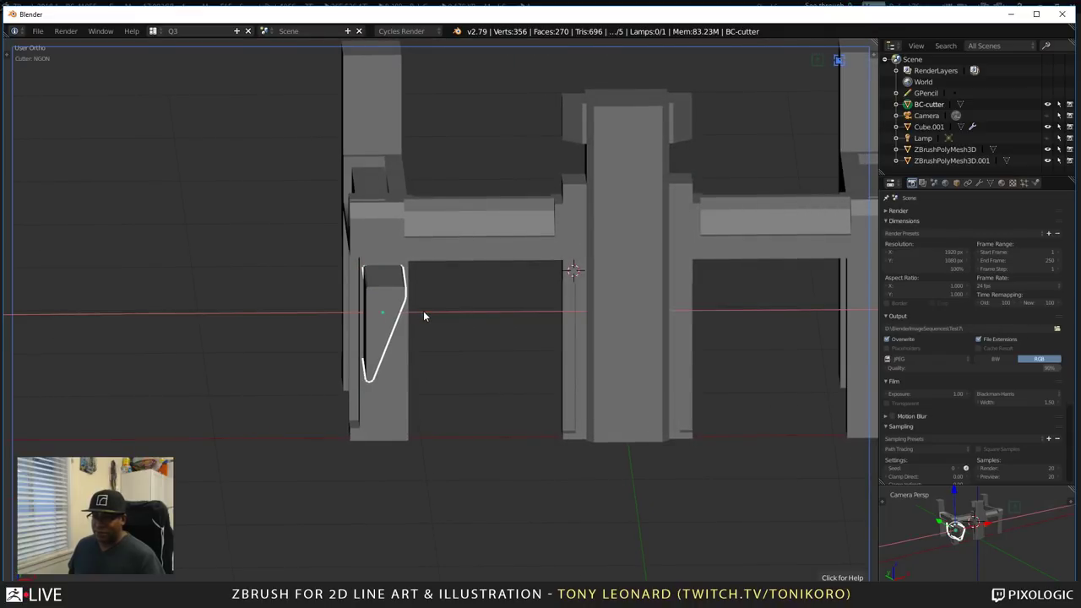
click(423, 311)
middle_drag(556, 329, 499, 397)
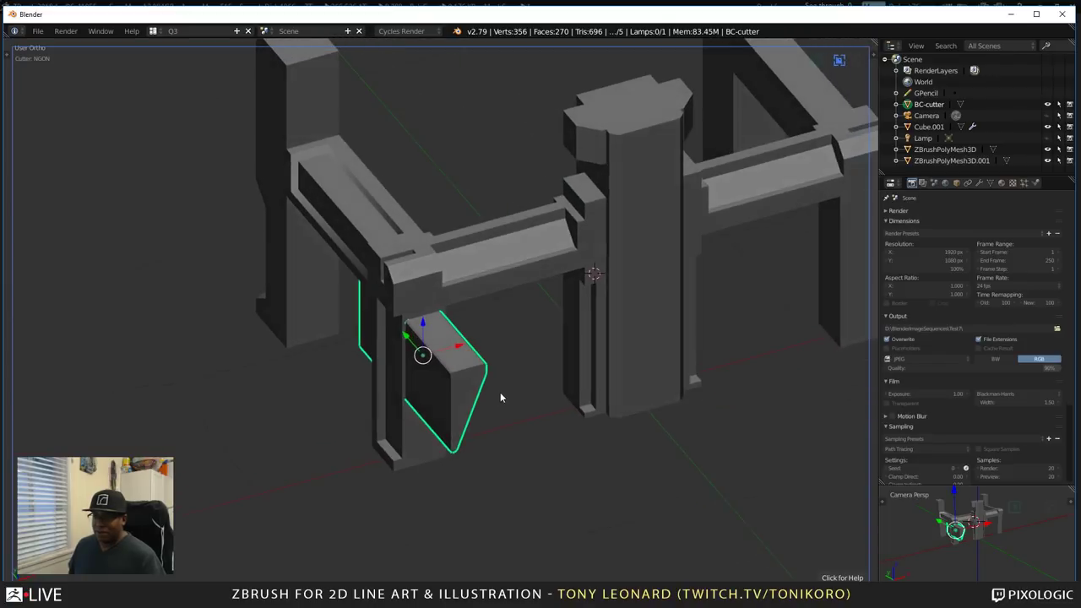
scroll(499, 378, up, 2)
shift+middle_drag(581, 418, 576, 357)
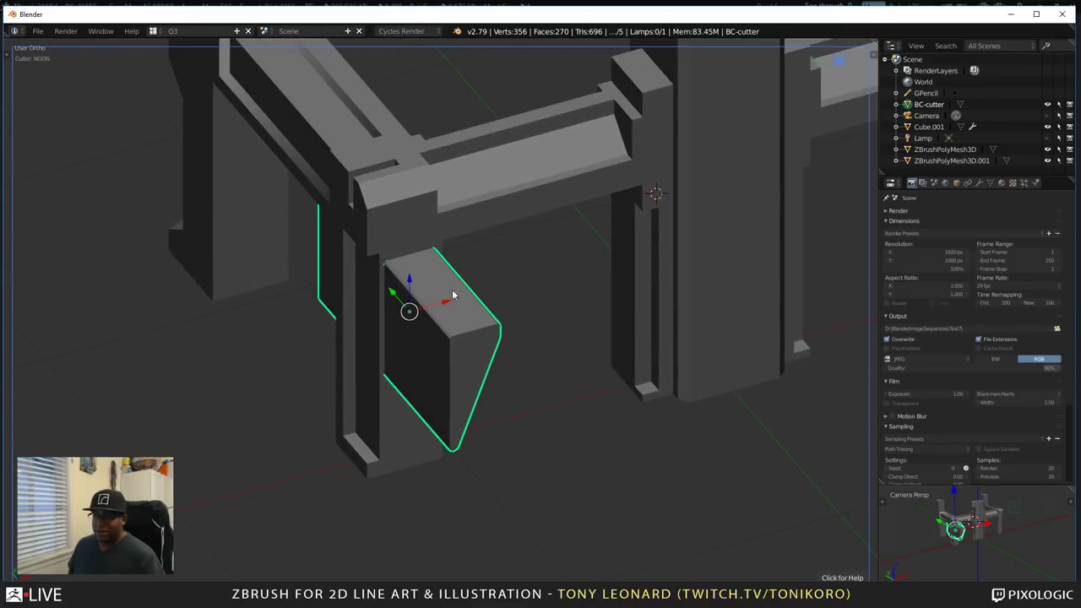
- Cut the tapered block's shape through the outer leg with the Hard Ops Cut-in boolean on the main building mesh
right_click(405, 222)
right_click(435, 249)
shift+right_click(423, 214)
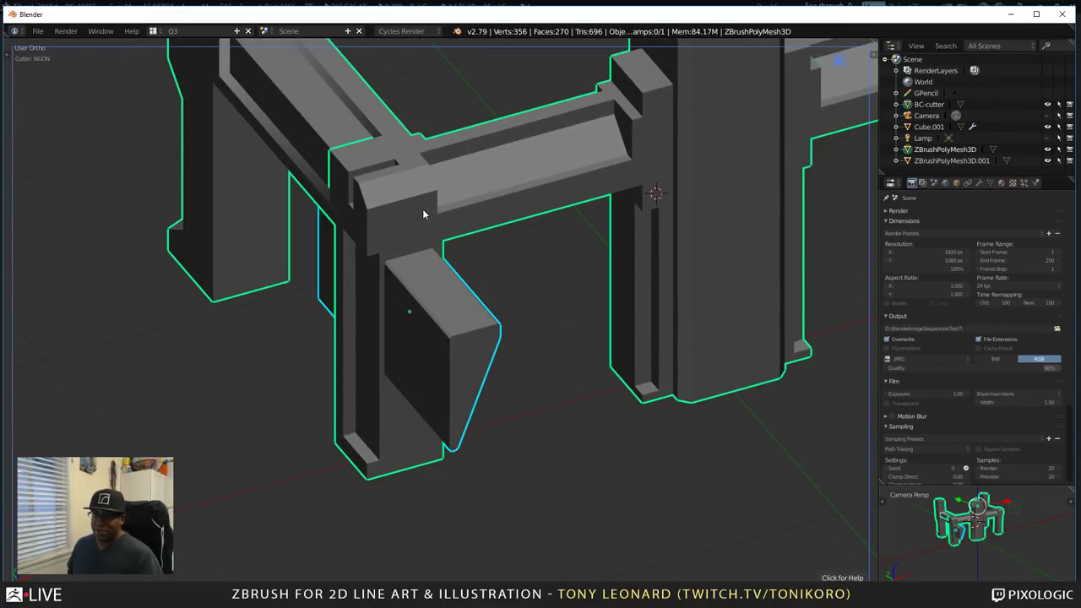
key(q)
mouse_move(298, 309)
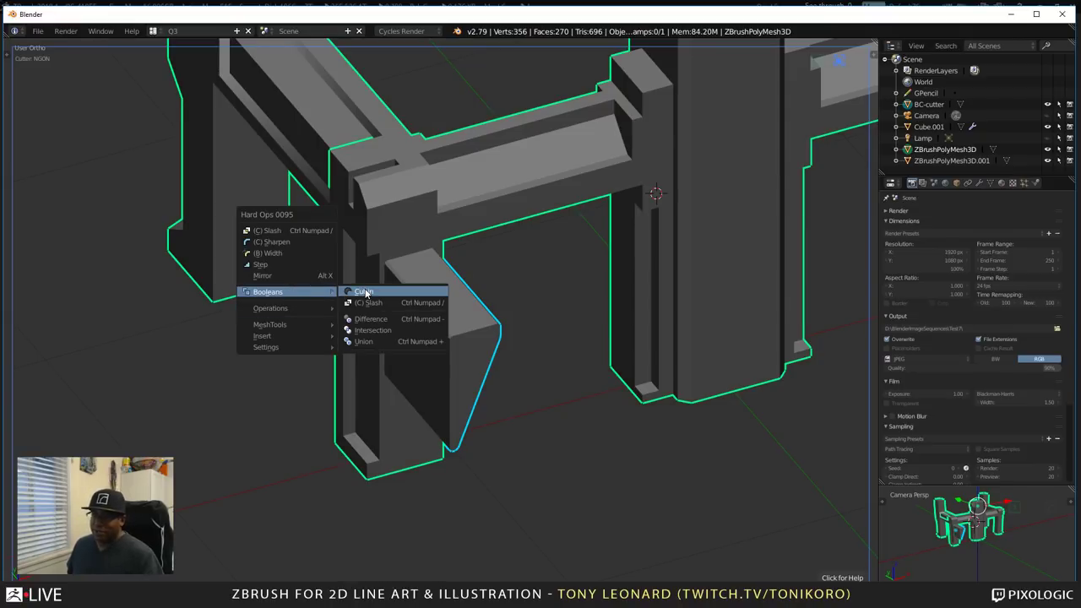
click(363, 292)
middle_drag(376, 298, 461, 271)
- Pull the tapered cutter block out of the leg along Y and move it aside along X
right_click(461, 272)
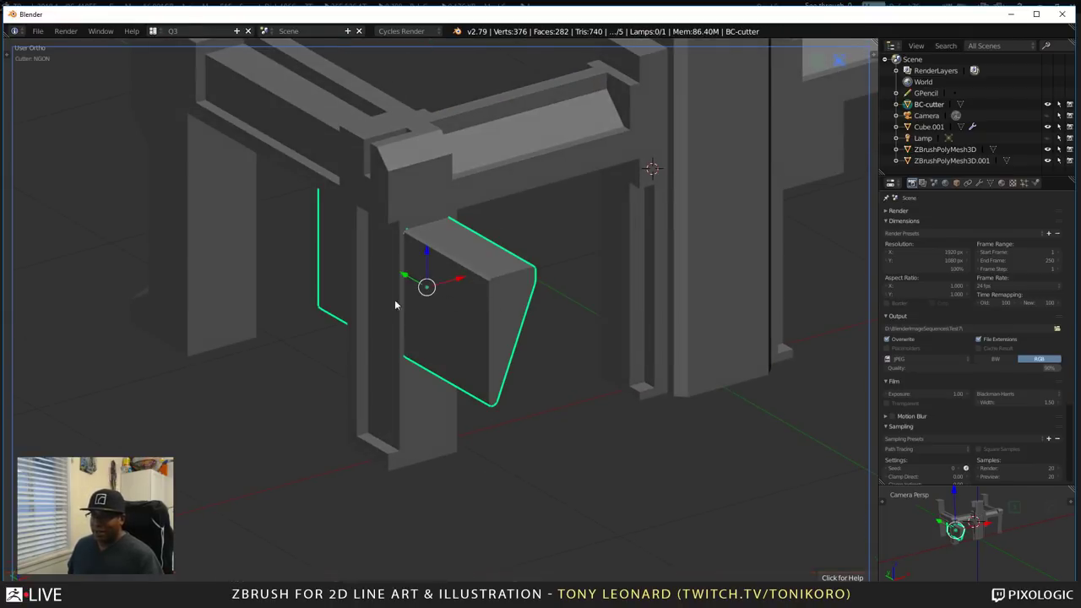
drag(404, 275, 762, 534)
middle_drag(495, 416, 521, 435)
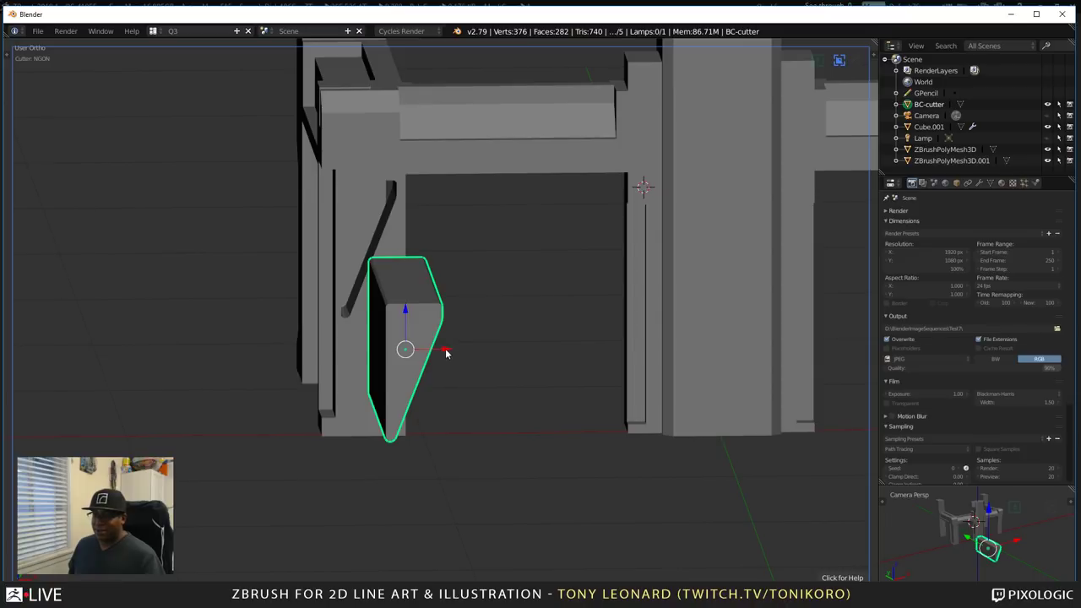
drag(446, 351, 210, 367)
middle_drag(480, 429, 422, 357)
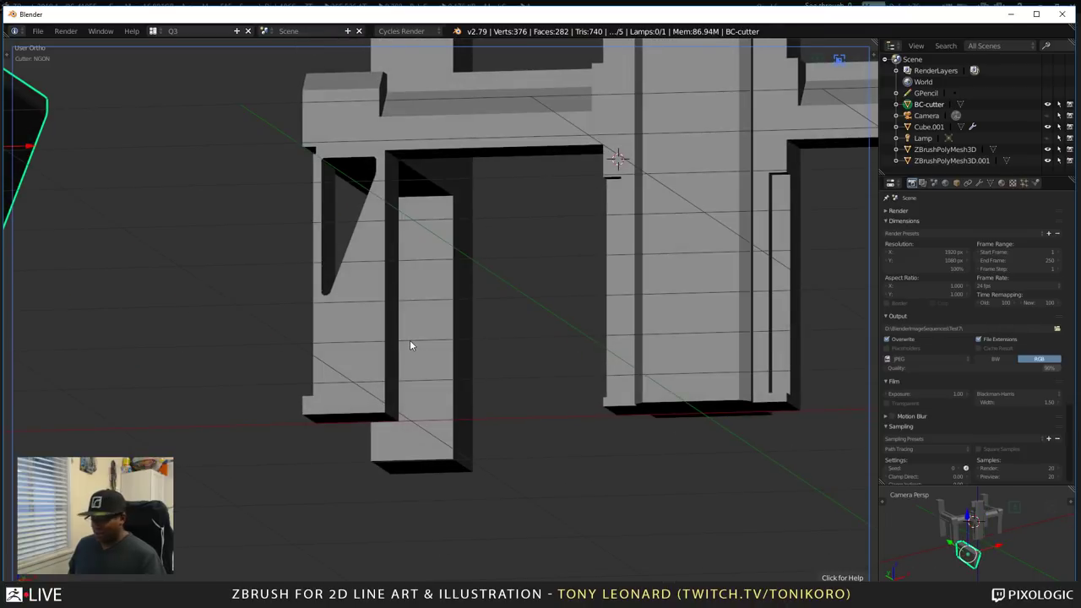
- Rotate the tapered cutter block half a turn in the front view so its wide end faces down
key(KP_1)
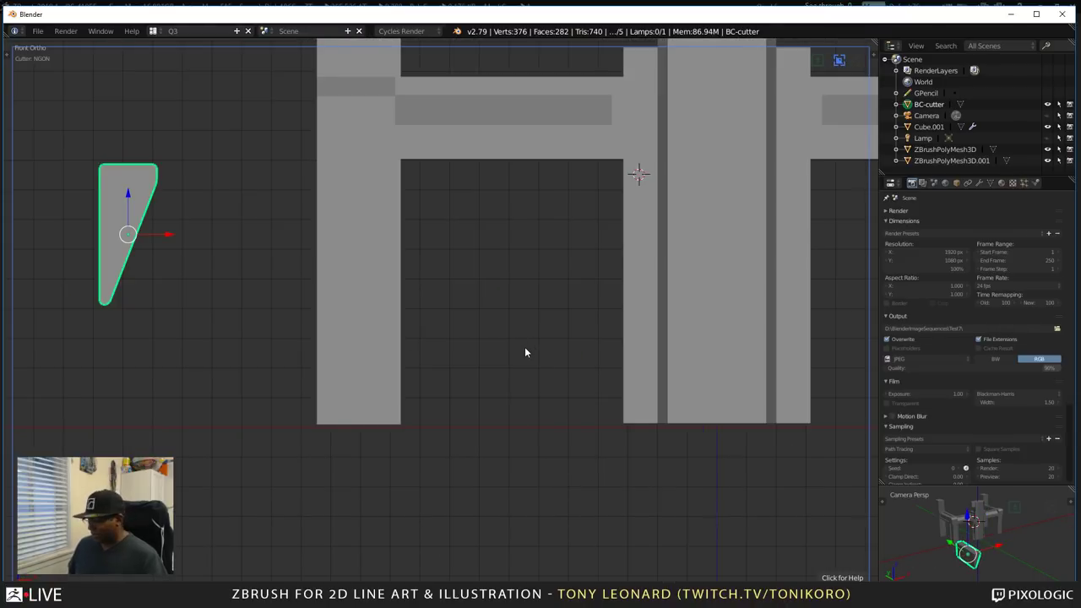
scroll(525, 352, up, 3)
shift+middle_drag(524, 400, 600, 385)
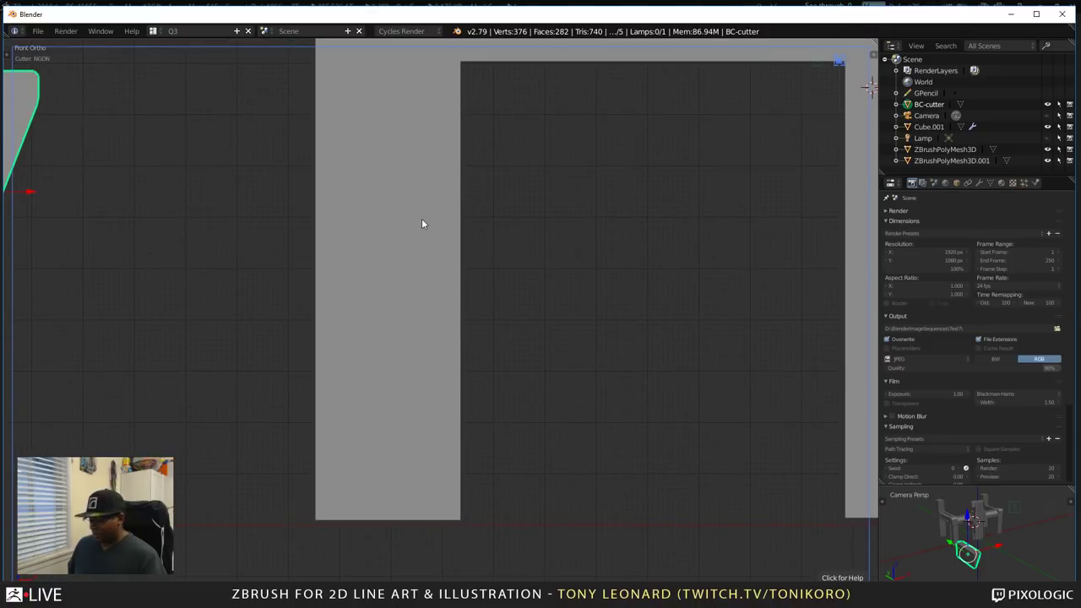
middle_drag(367, 231, 464, 354)
scroll(485, 315, down, 4)
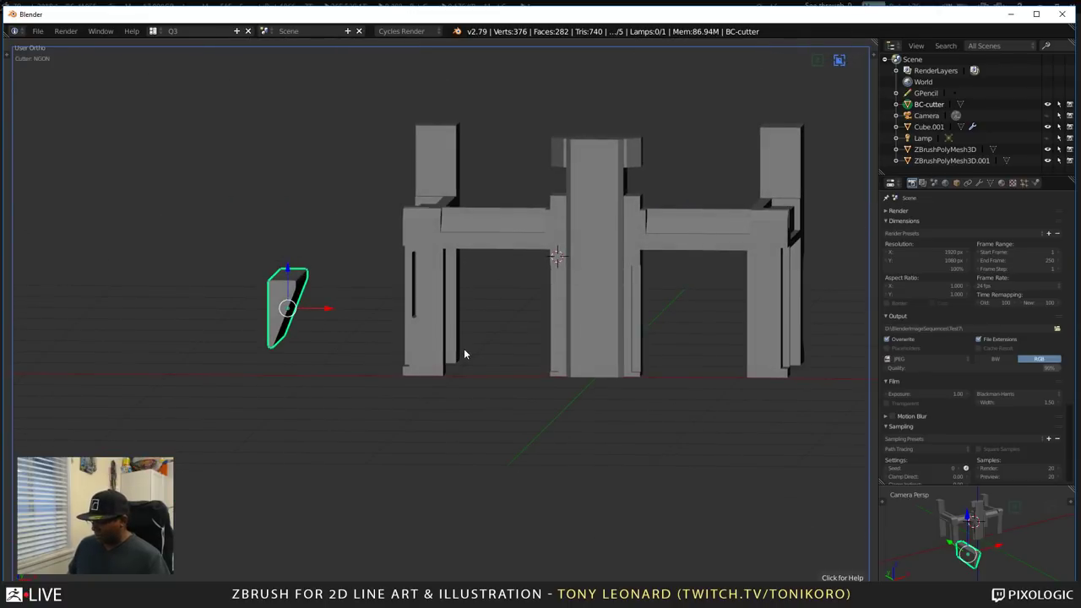
key(KP_1)
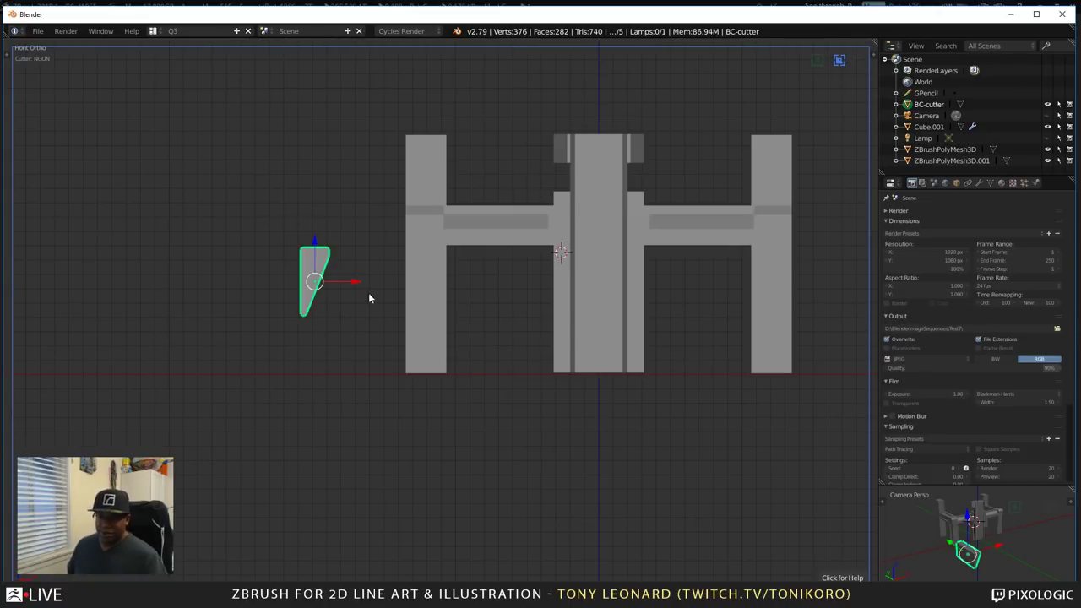
key(r)
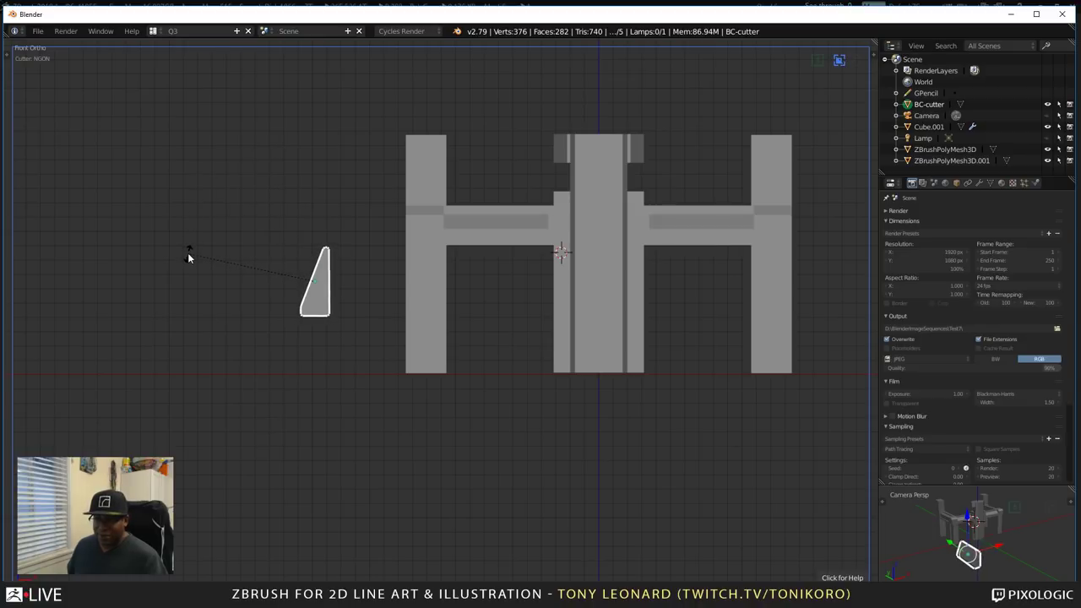
click(187, 252)
- Slide the flipped block back along X onto the outer leg and lower it along Z opposite the first cutout
drag(352, 284, 466, 300)
middle_drag(466, 300, 502, 428)
drag(594, 339, 591, 370)
drag(596, 408, 434, 337)
middle_drag(434, 337, 478, 308)
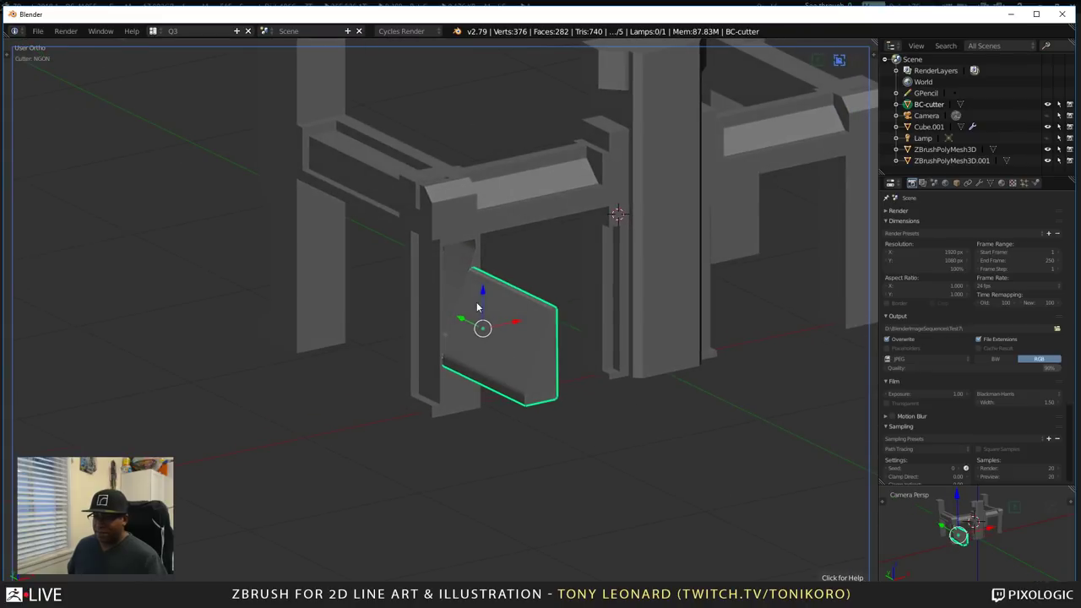
drag(484, 295, 517, 330)
middle_drag(517, 331, 667, 471)
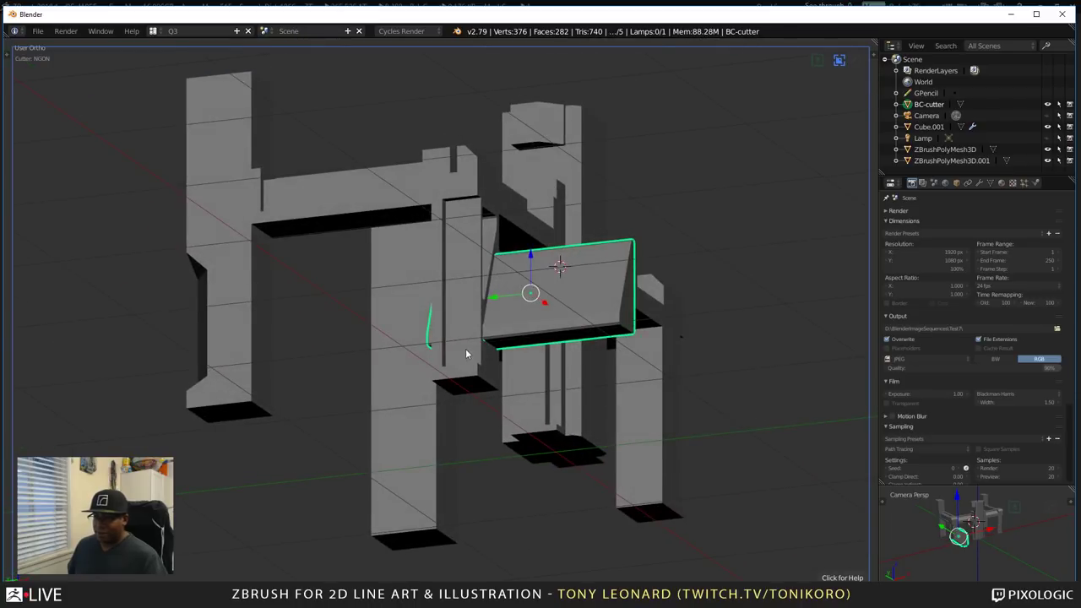
- Shift the flipped block along Y so it passes fully through the outer leg
drag(496, 297, 475, 297)
middle_drag(475, 297, 674, 503)
scroll(581, 464, up, 5)
scroll(582, 466, down, 2)
scroll(676, 504, down, 1)
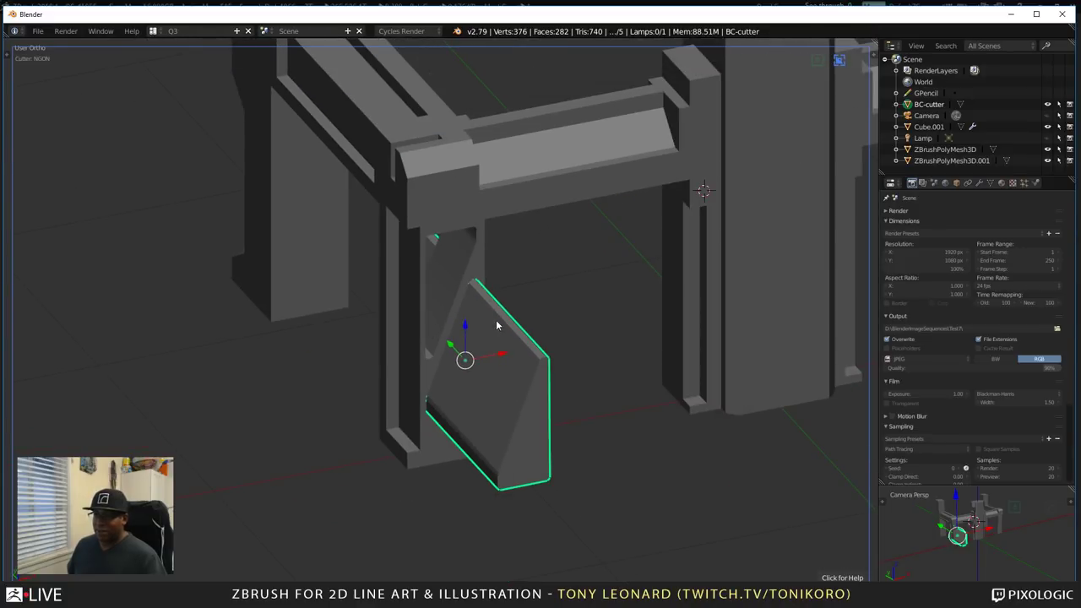
- Cut a second tapered opening in the outer leg with the flipped block, using the Hard Ops Cut-in boolean
shift+right_click(455, 234)
key(q)
mouse_move(349, 222)
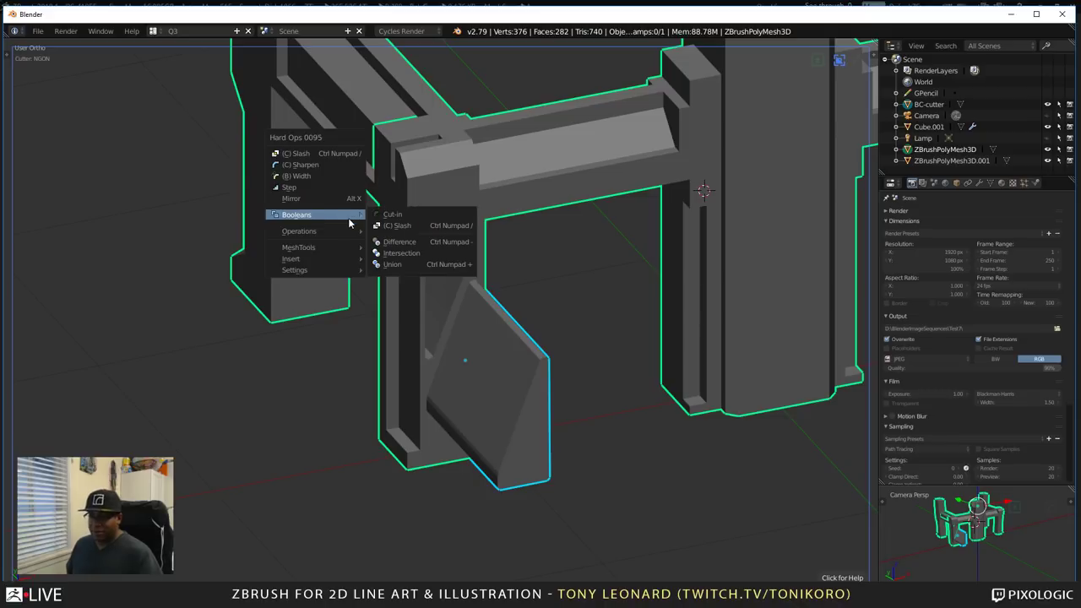
click(452, 216)
middle_drag(517, 438, 609, 439)
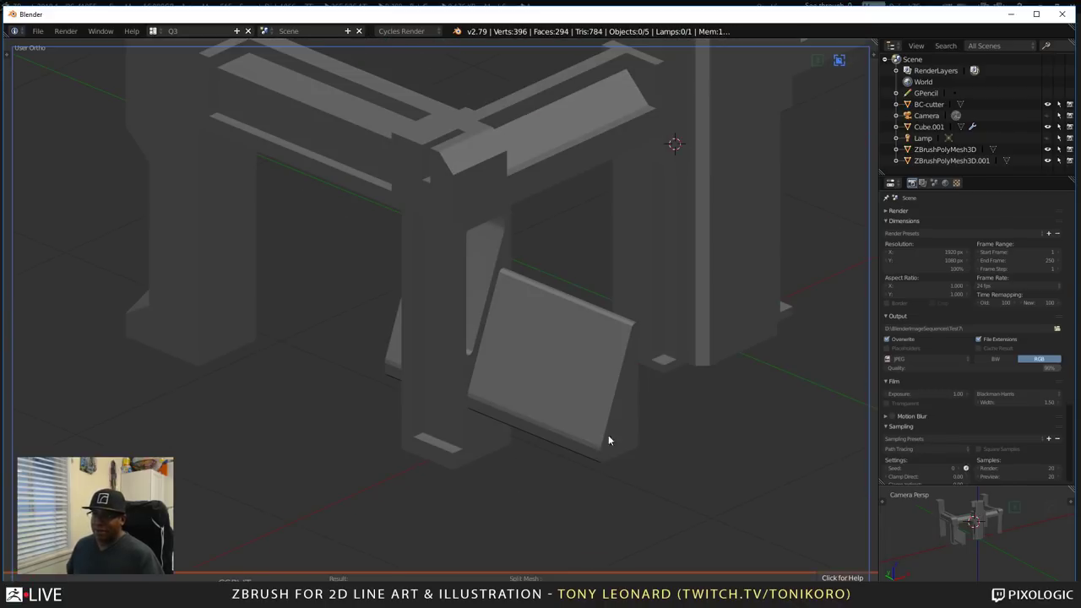
- Move the cutter block out of the leg and off to the side along X to inspect both openings
right_click(546, 341)
drag(479, 338, 789, 493)
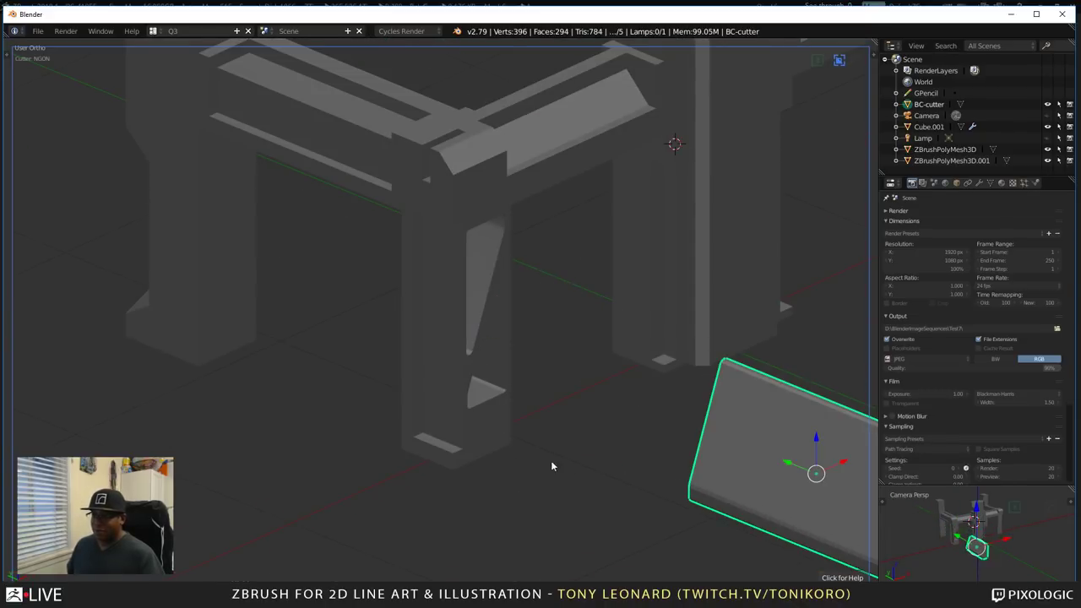
middle_drag(551, 466, 483, 420)
right_click(462, 408)
right_click(462, 408)
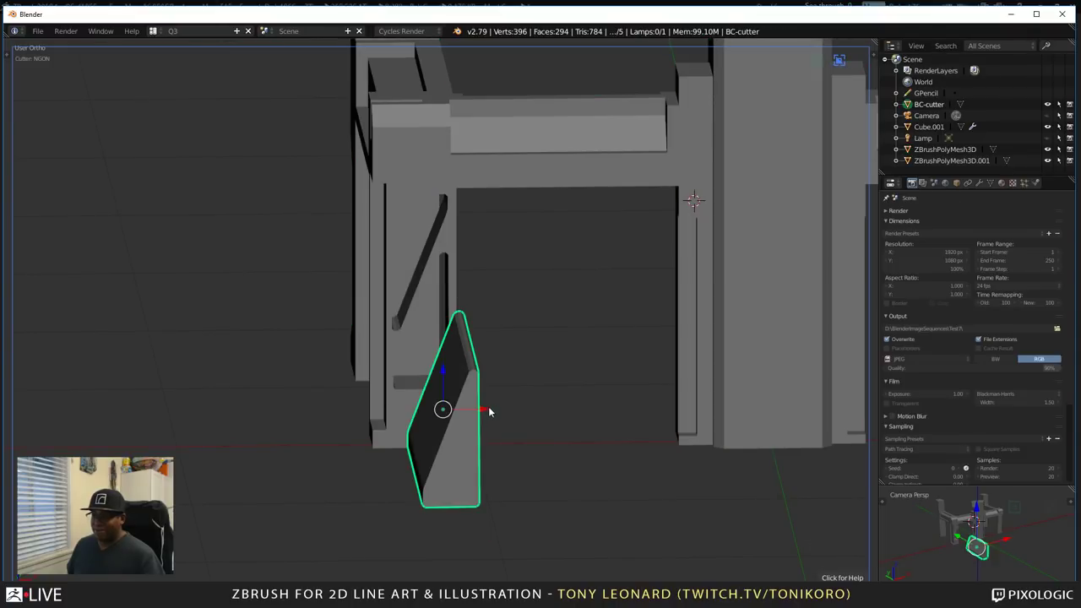
drag(488, 411, 224, 414)
middle_drag(444, 490, 471, 401)
scroll(537, 477, down, 5)
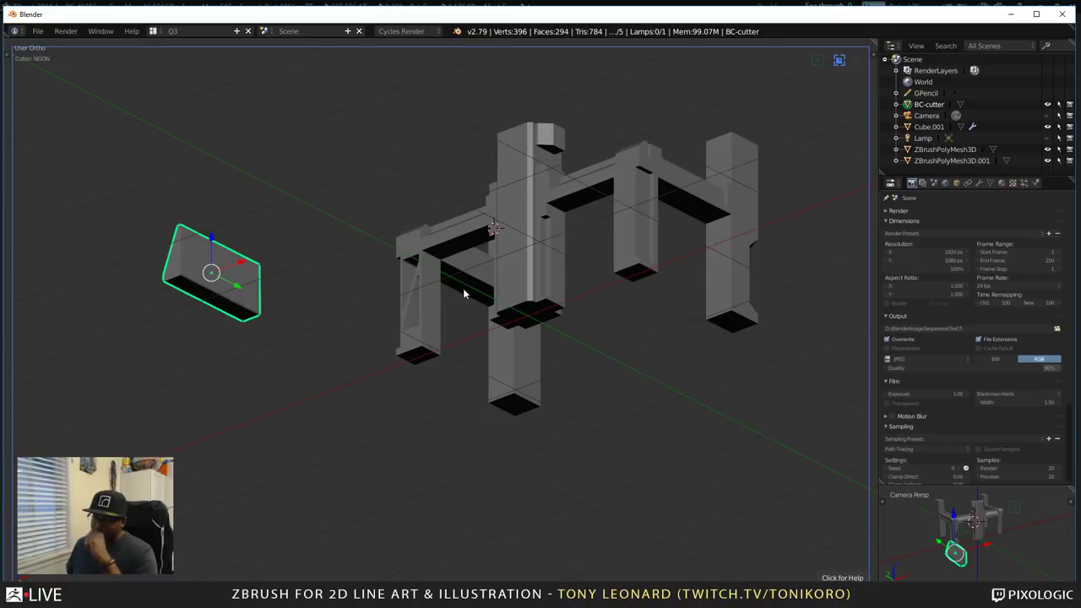
middle_drag(430, 292, 524, 466)
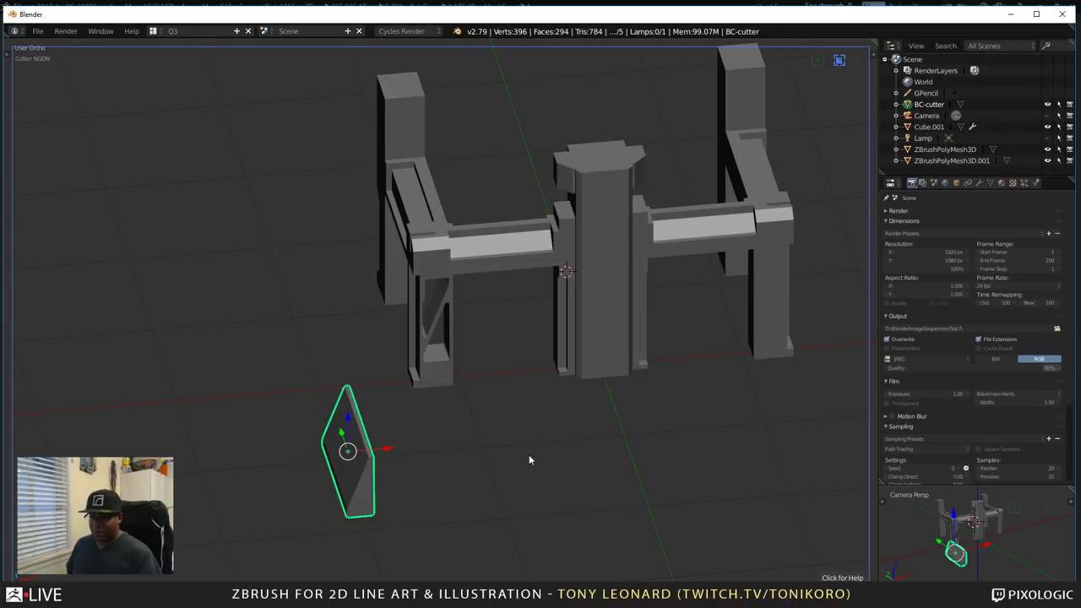
- Mirror the main building mesh across X so the opposite outer leg gets the same triangular openings
key(alt+x)
key(Escape)
right_click(434, 255)
key(alt+x)
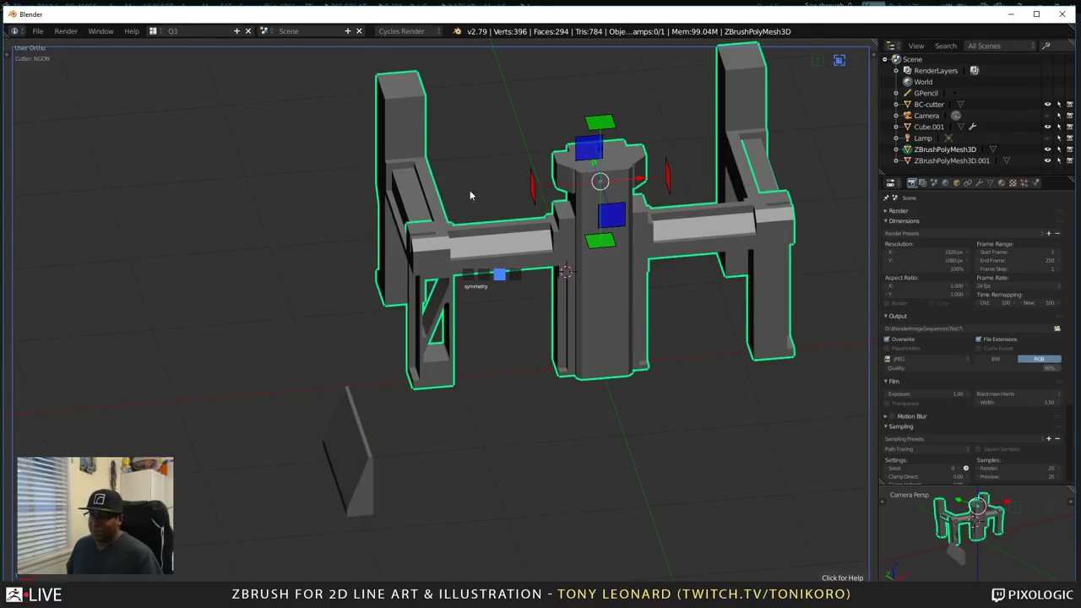
click(534, 191)
middle_drag(592, 422, 385, 517)
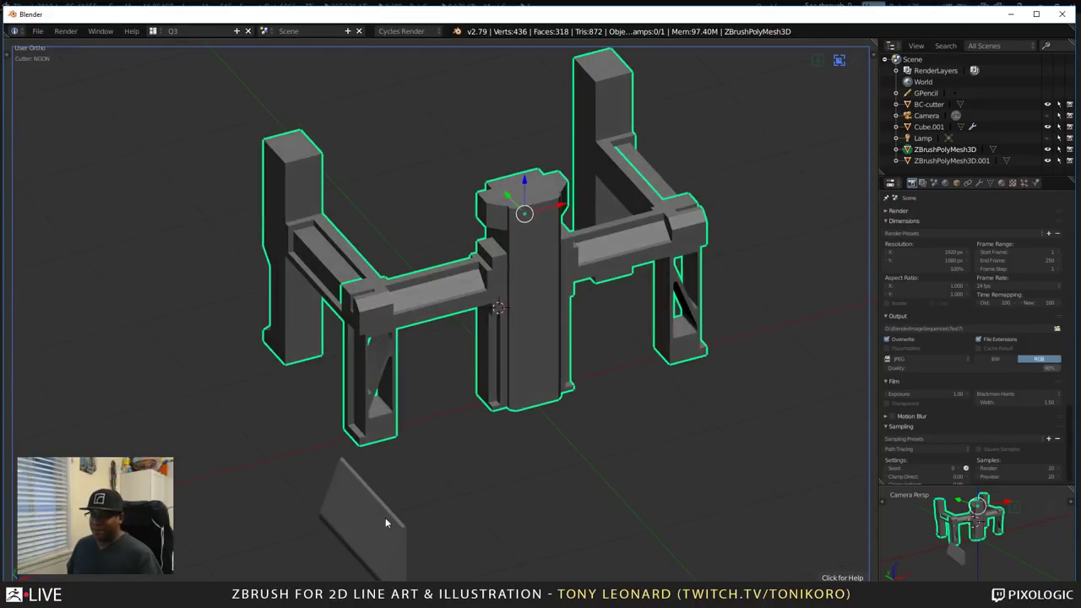
- Delete the leftover tapered cutter block beside the building
right_click(372, 517)
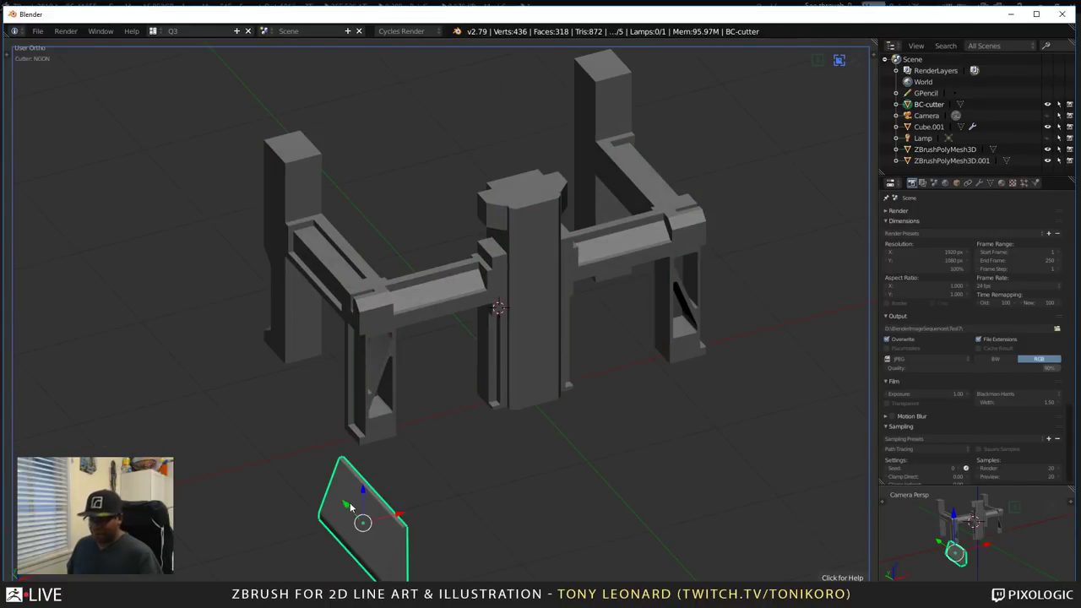
key(y)
click(426, 521)
middle_drag(572, 389, 497, 495)
scroll(429, 449, down, 3)
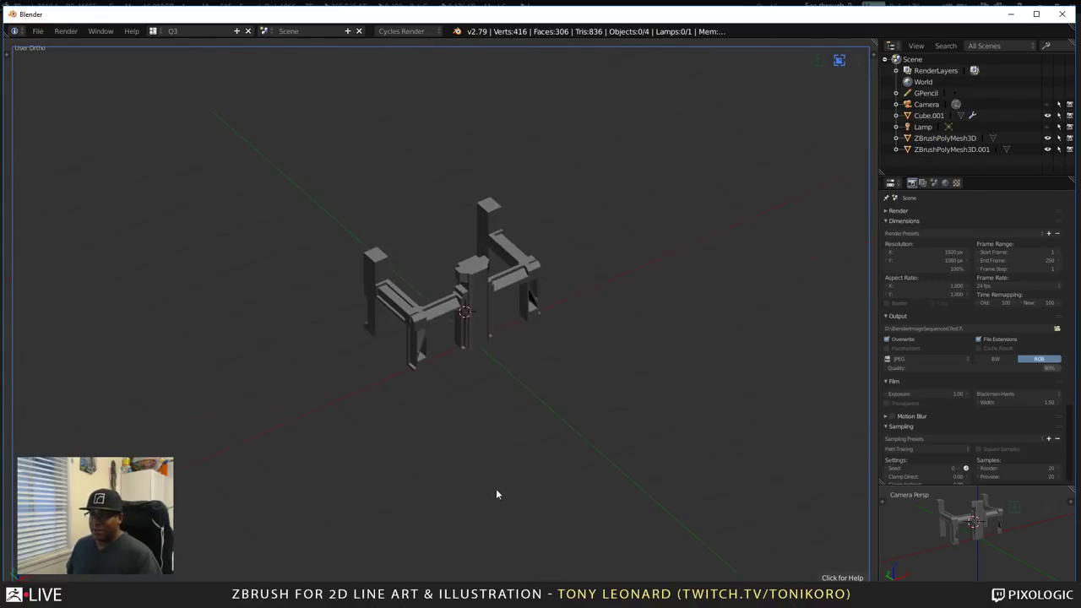
- Select both building meshes together, the main structure and the separate inlay strips on the side beams
right_click(475, 276)
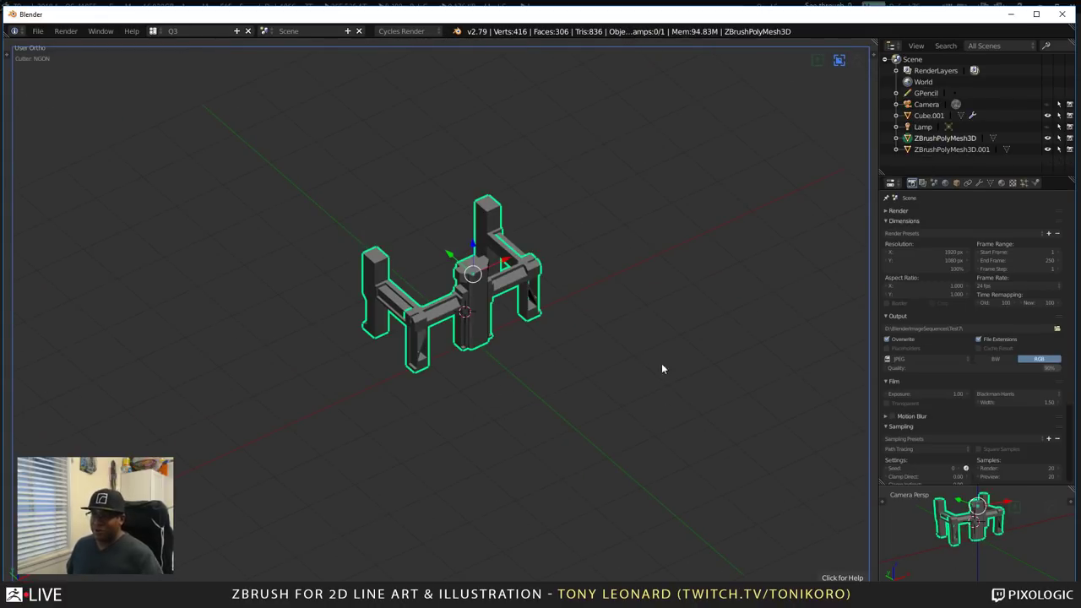
scroll(459, 331, up, 3)
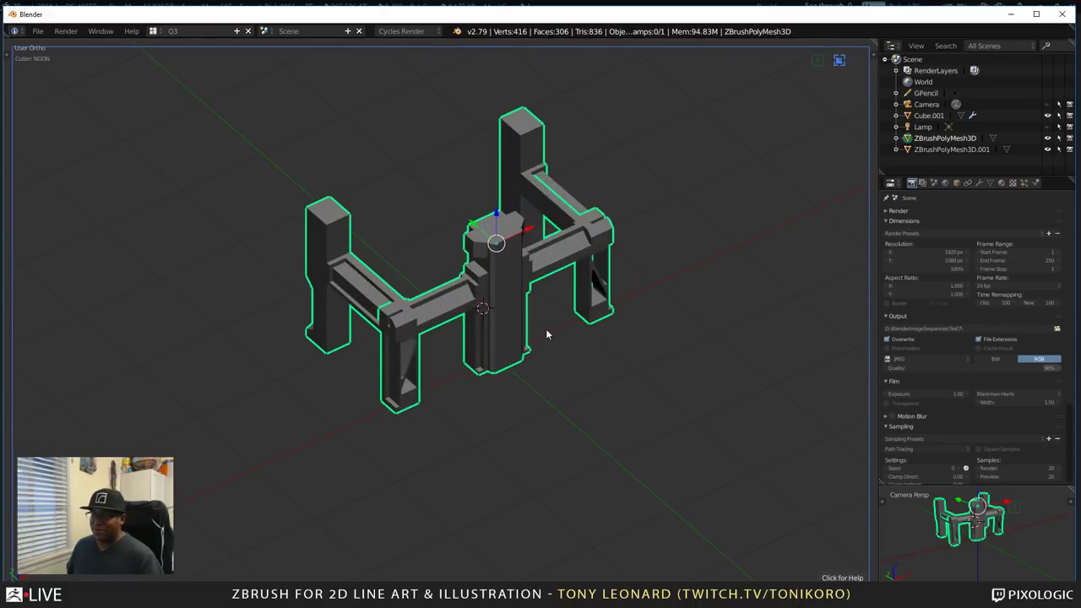
shift+middle_drag(546, 332, 553, 381)
right_click(357, 327)
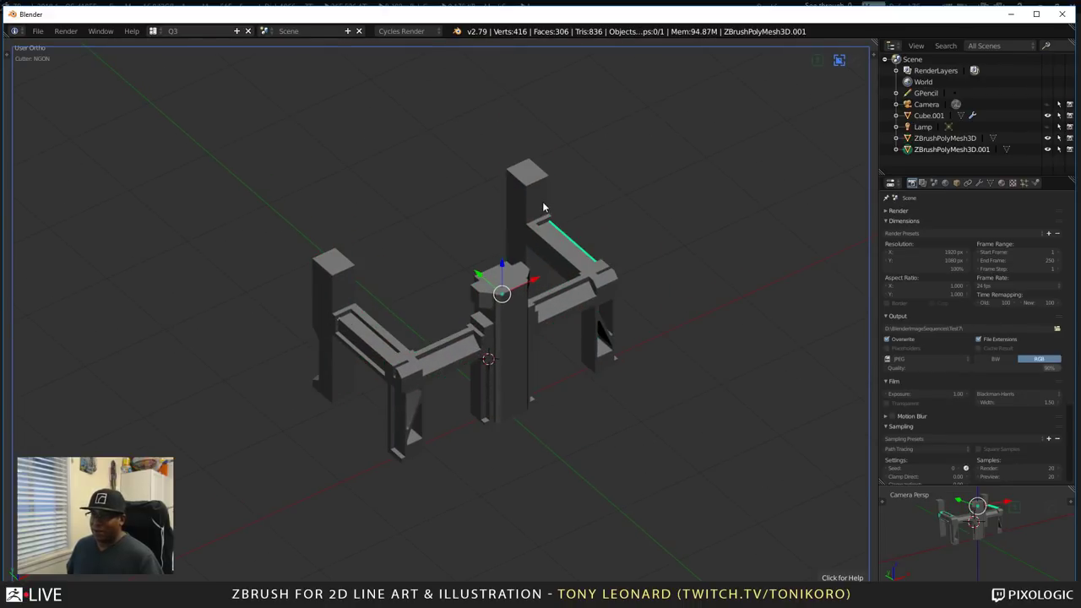
shift+right_click(510, 361)
shift+right_click(352, 331)
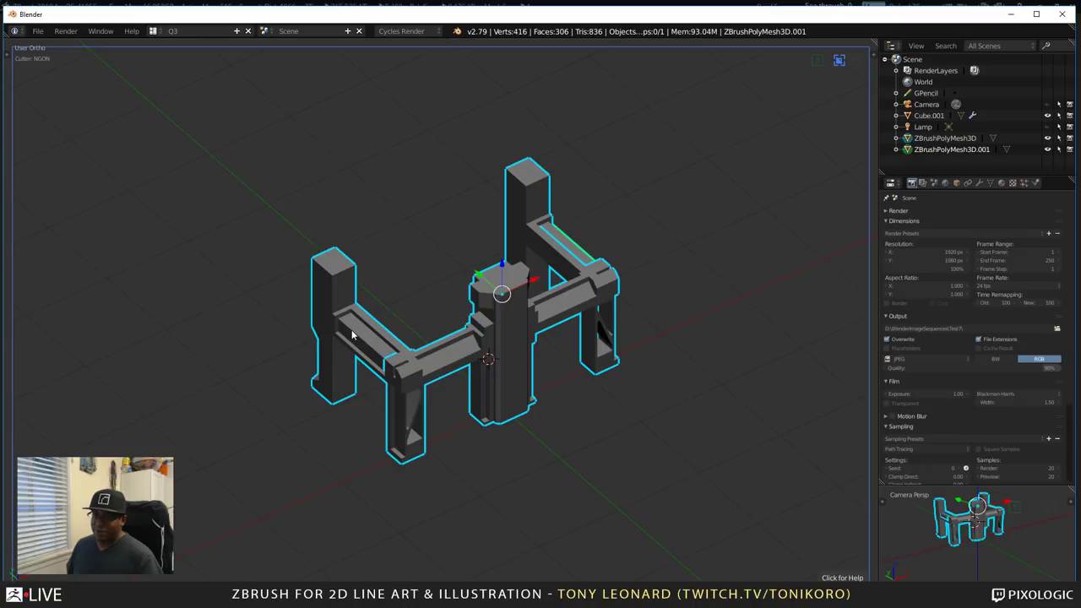
key(a)
key(a)
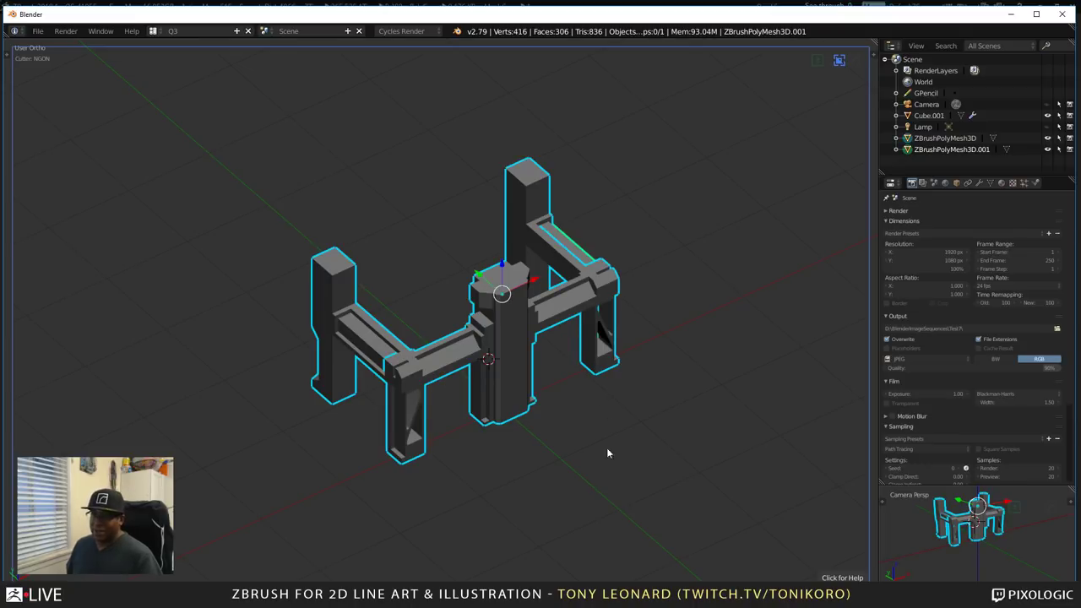
middle_drag(607, 454, 591, 476)
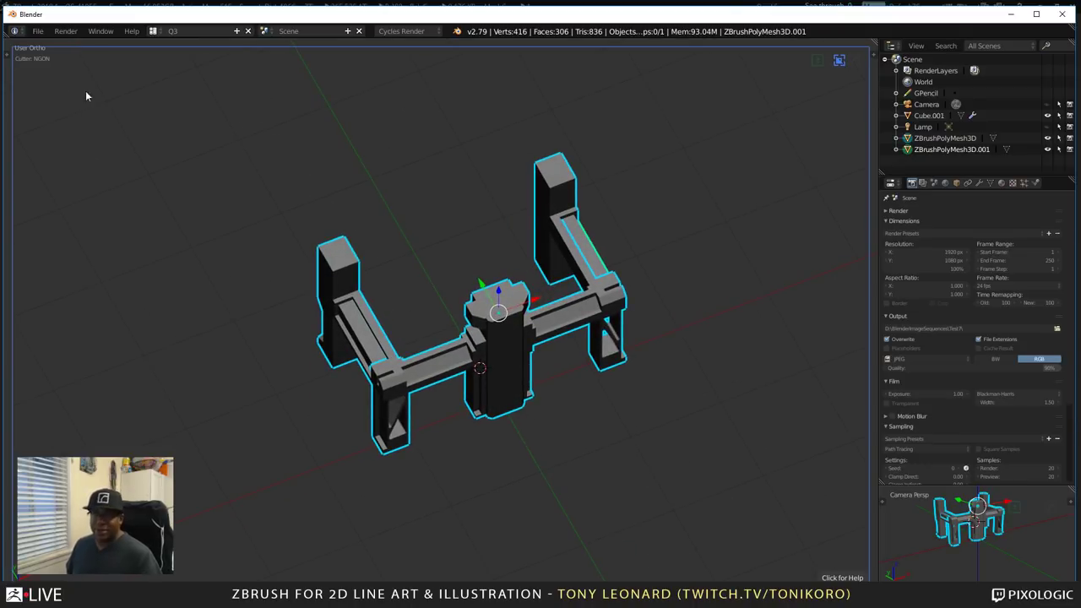
click(38, 31)
click(39, 30)
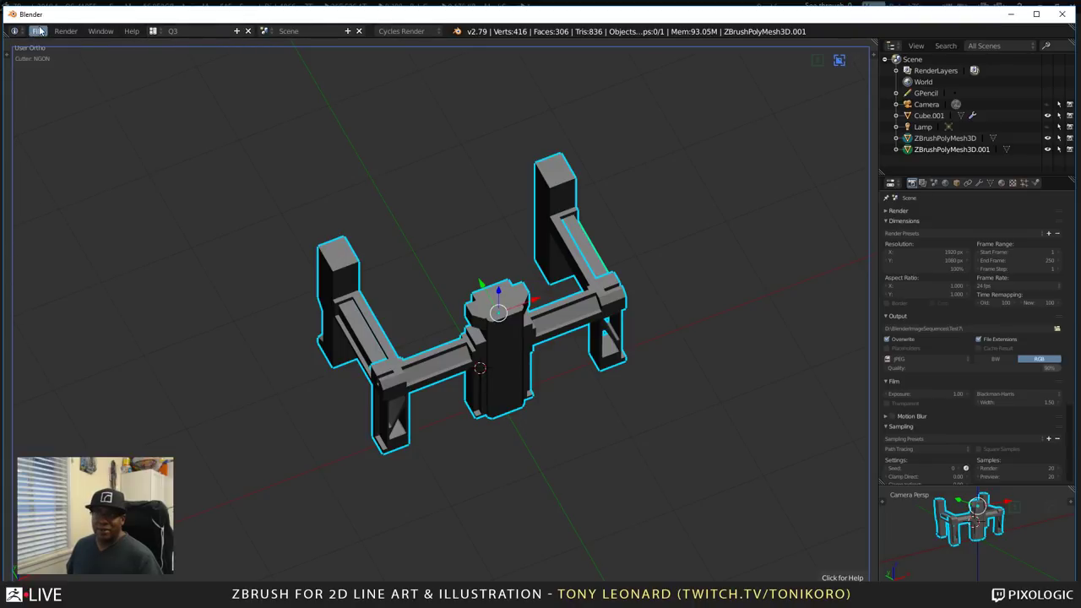
click(40, 30)
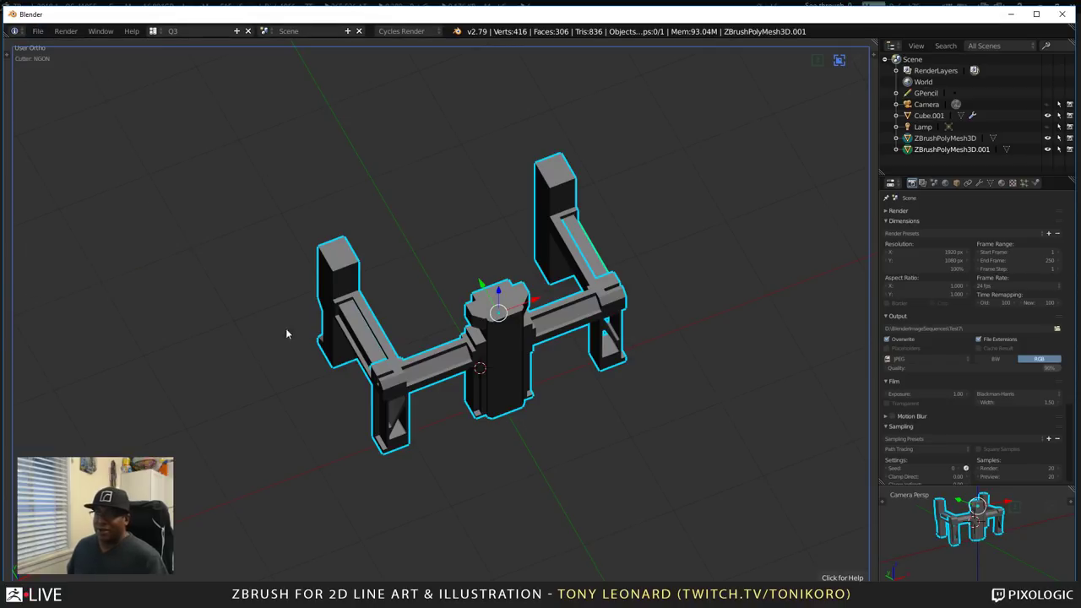
- Apply the Hard Ops CSharpen operation to both building meshes and set their bevel width to 0.006
middle_drag(285, 327, 374, 275)
scroll(355, 329, up, 4)
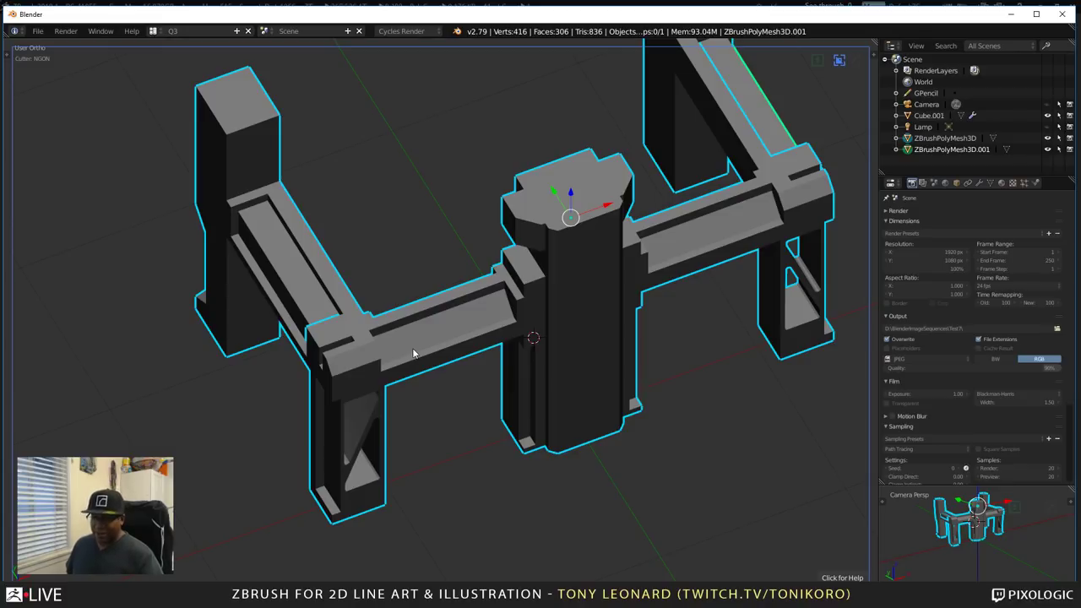
key(q)
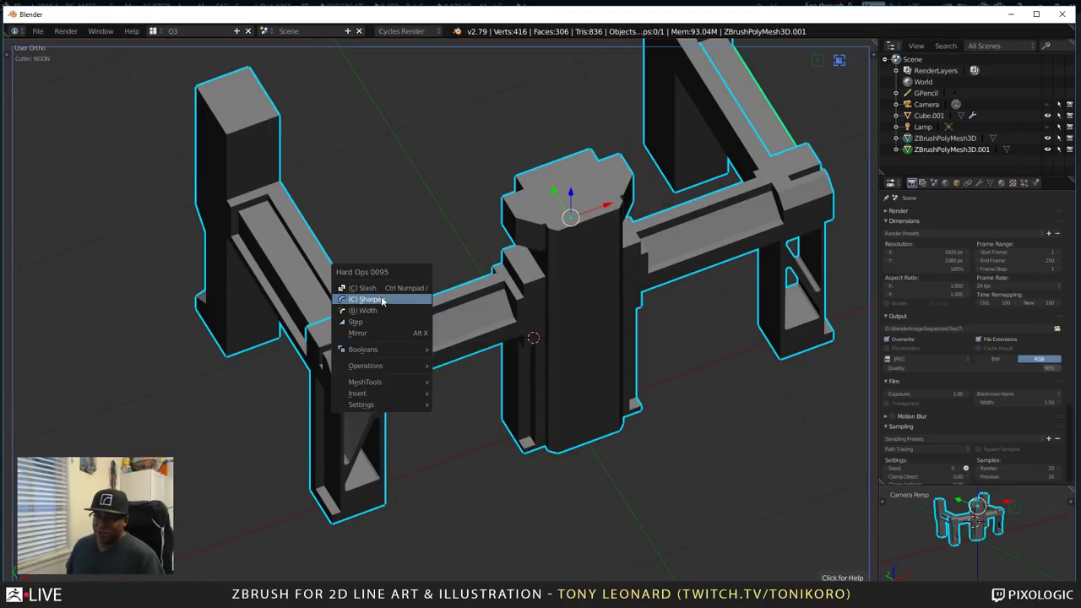
click(383, 301)
key(q)
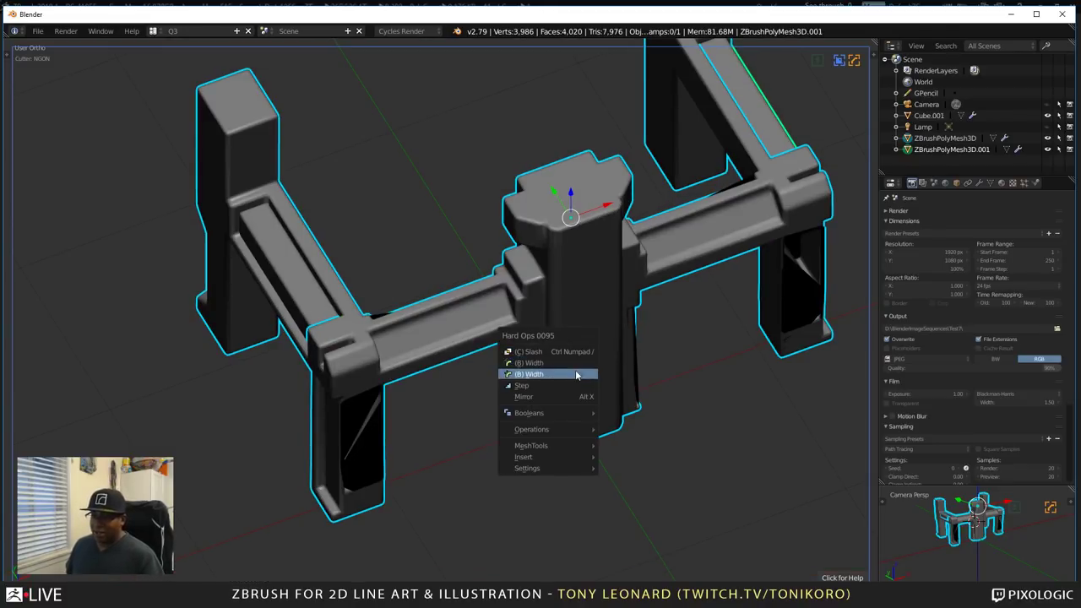
click(574, 377)
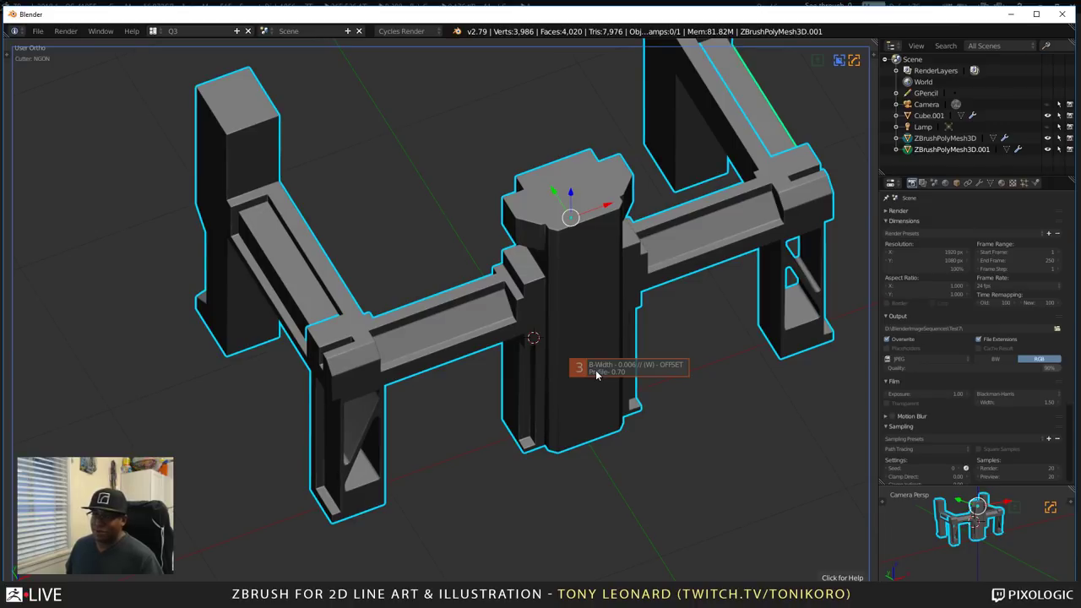
click(597, 375)
- Check the beveled edges on the legs and start a Wavefront OBJ export of the selected meshes
middle_drag(598, 434, 620, 411)
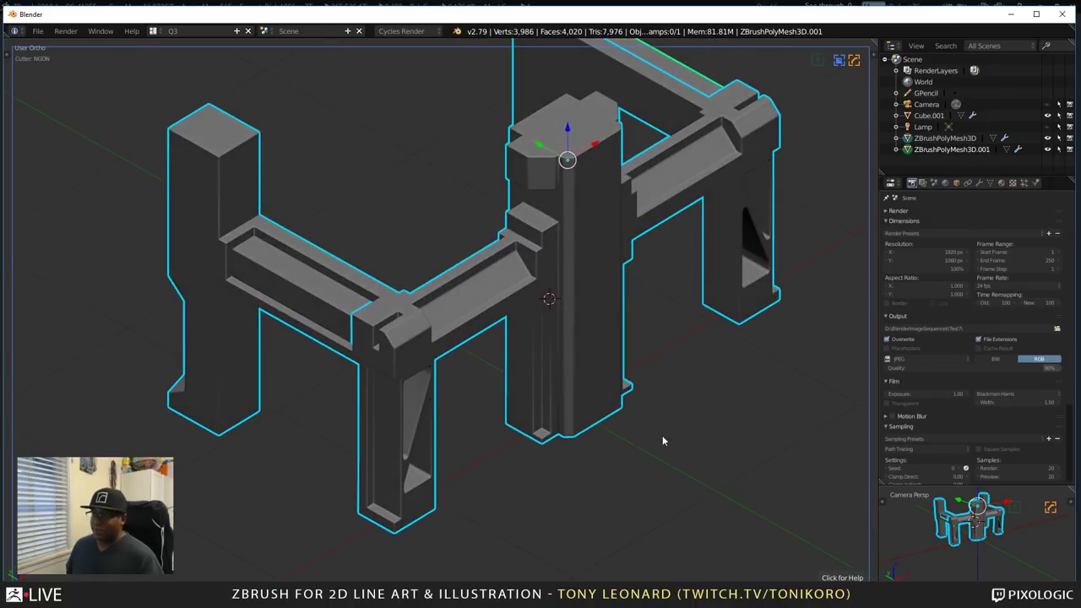
mouse_move(662, 441)
middle_down()
mouse_move(593, 473)
mouse_move(644, 440)
middle_up()
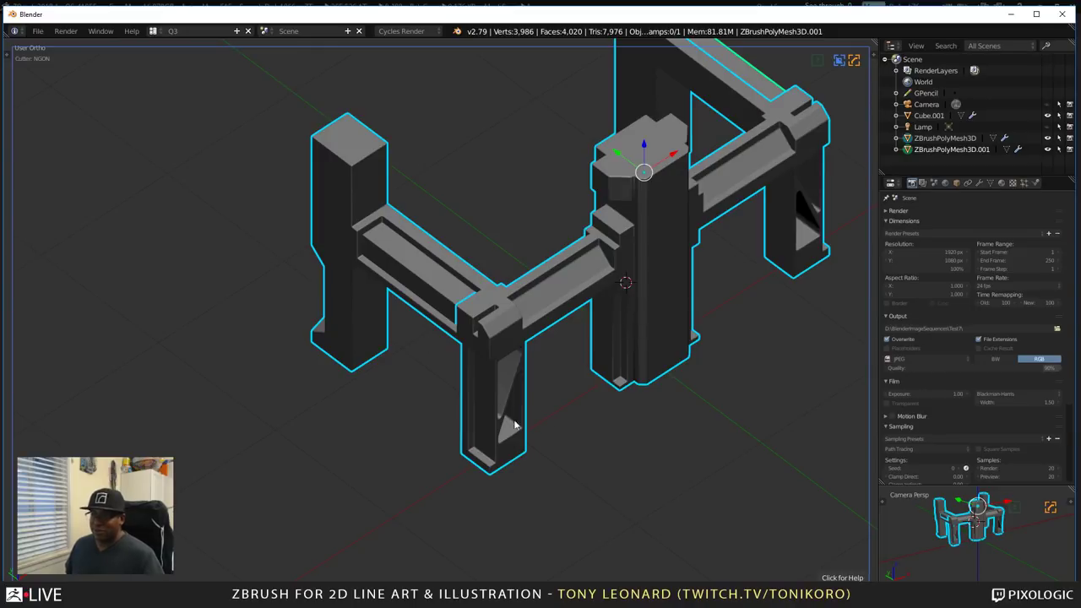
middle_drag(515, 425, 464, 436)
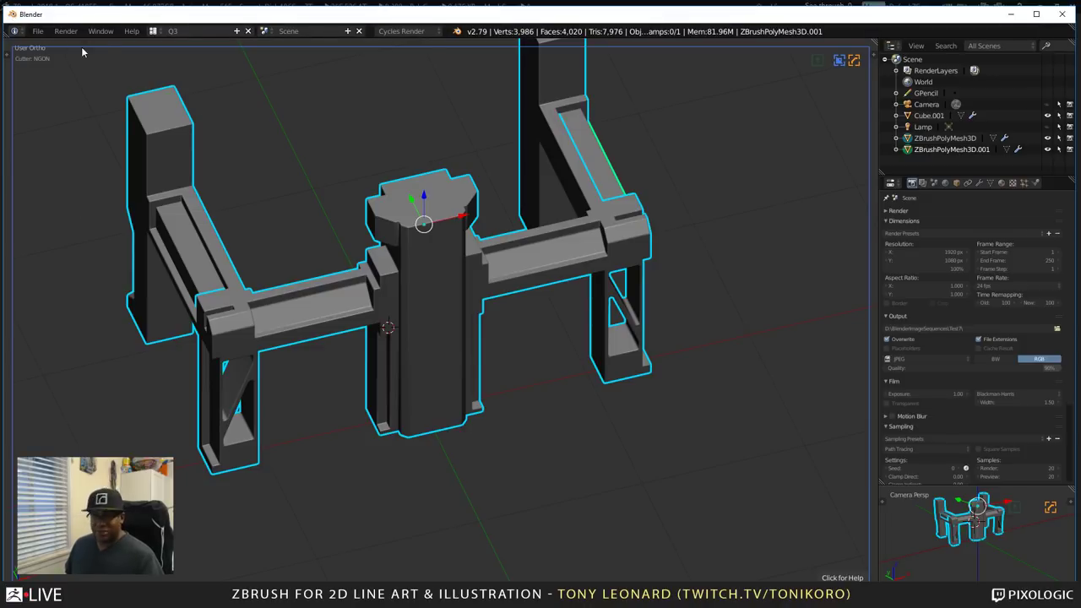
click(38, 31)
click(24, 272)
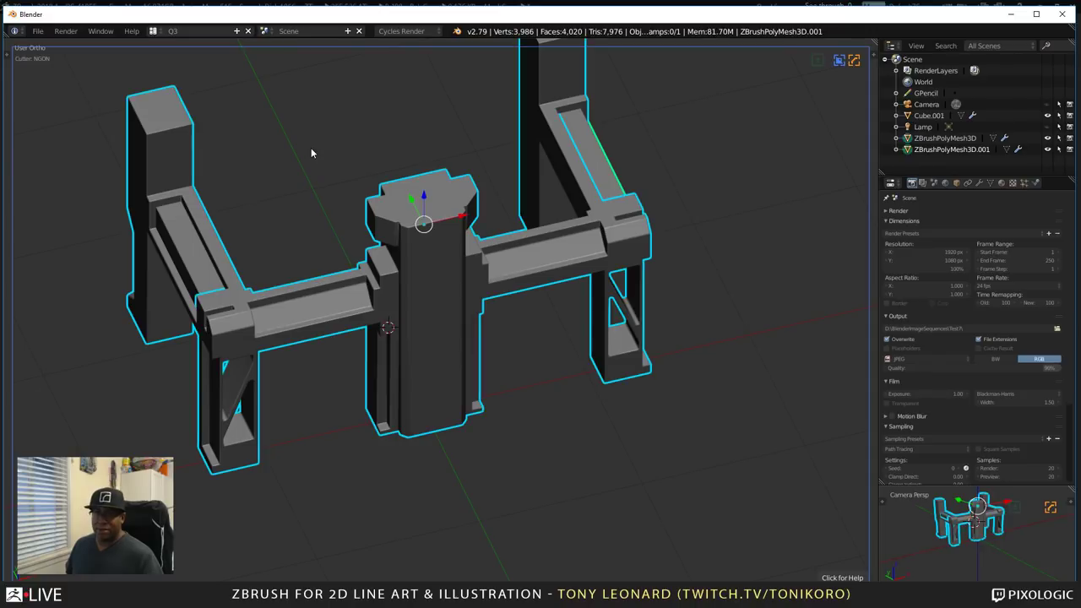
click(38, 31)
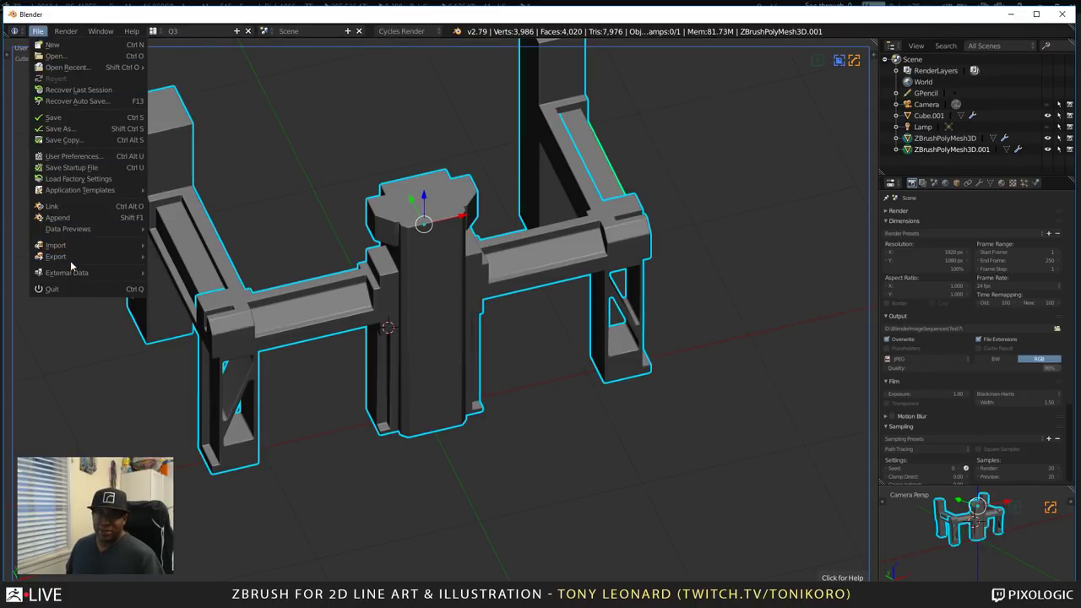
mouse_move(73, 259)
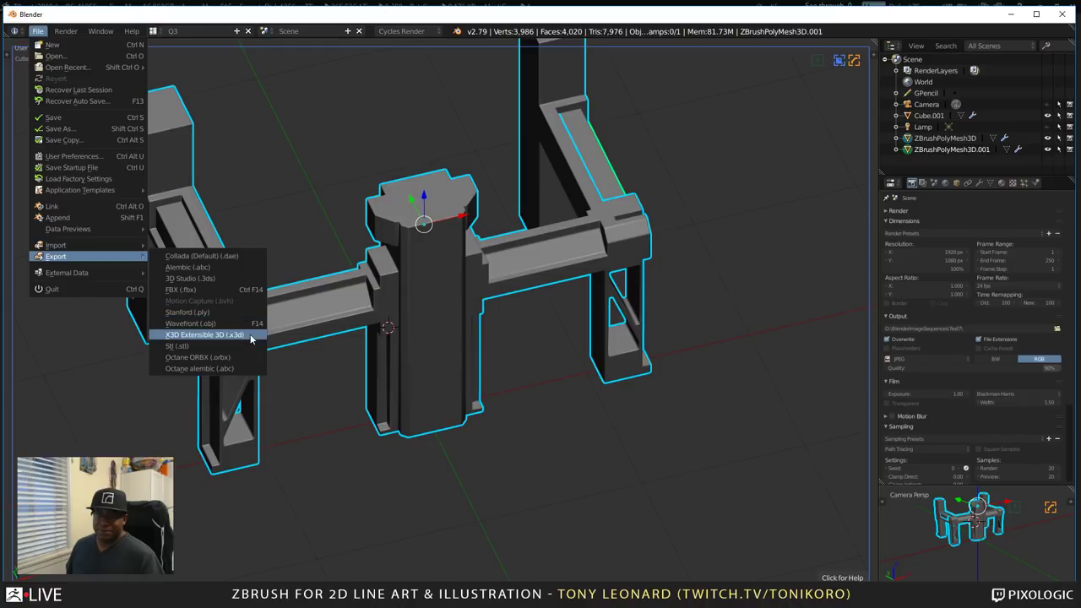
click(222, 323)
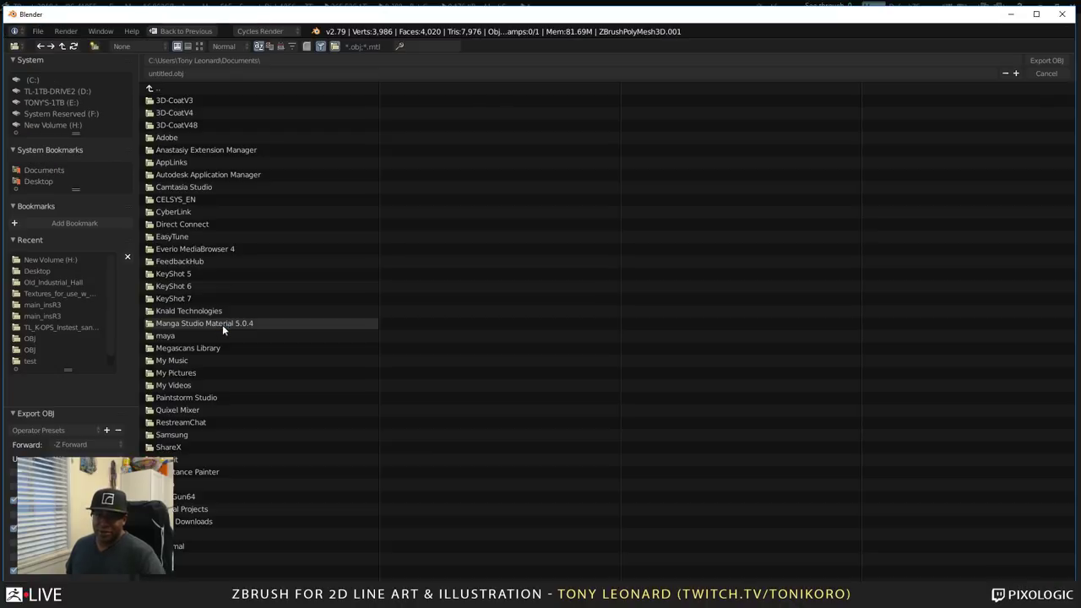
- Restrict the OBJ export to Selection Only and review the remaining export options
scroll(68, 490, down, 1)
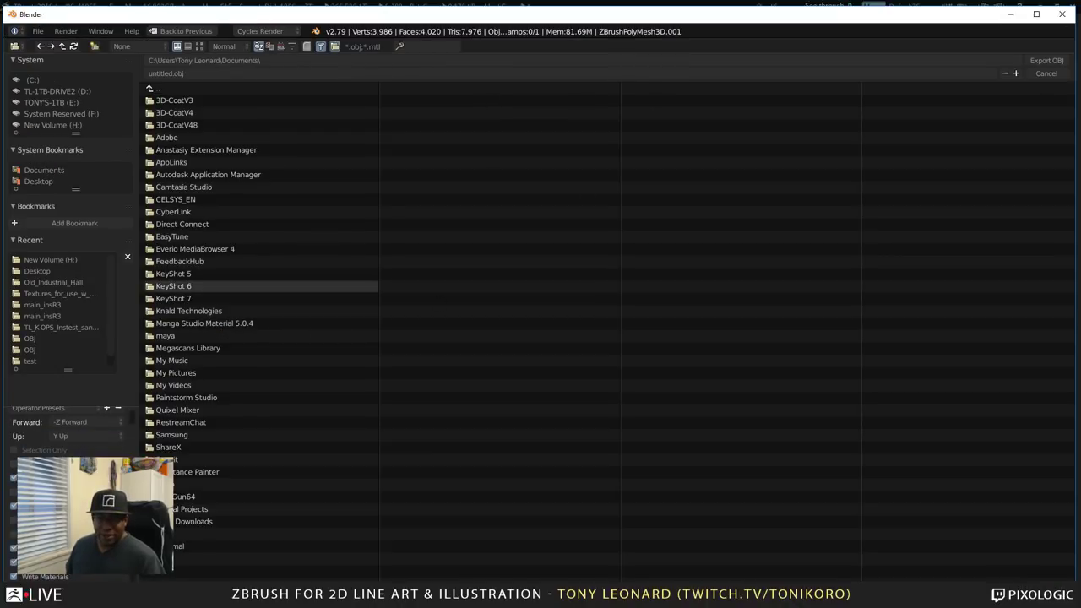
scroll(68, 490, up, 1)
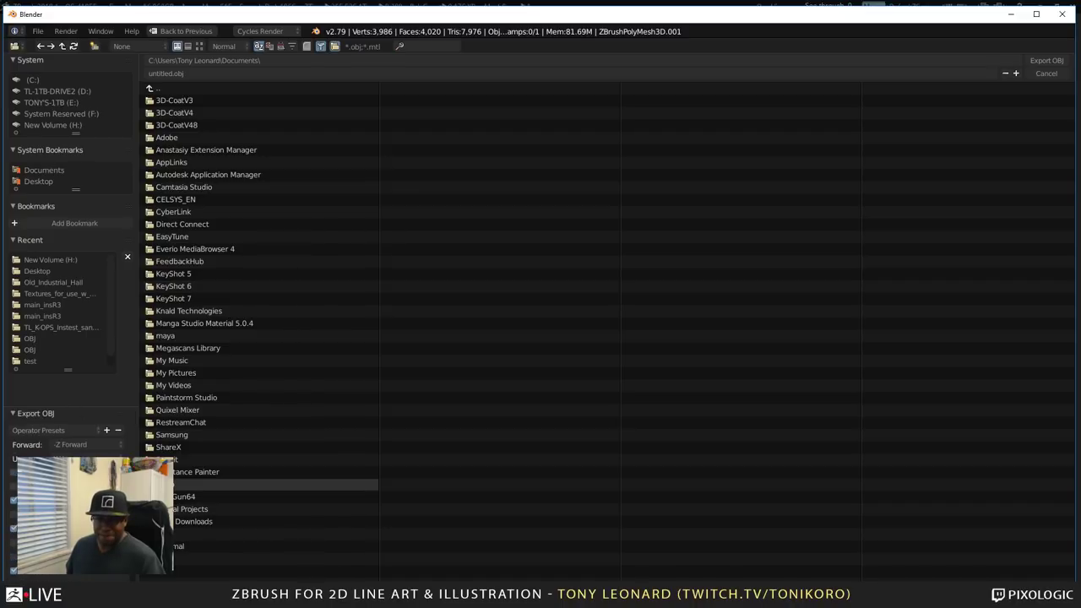
scroll(67, 490, down, 1)
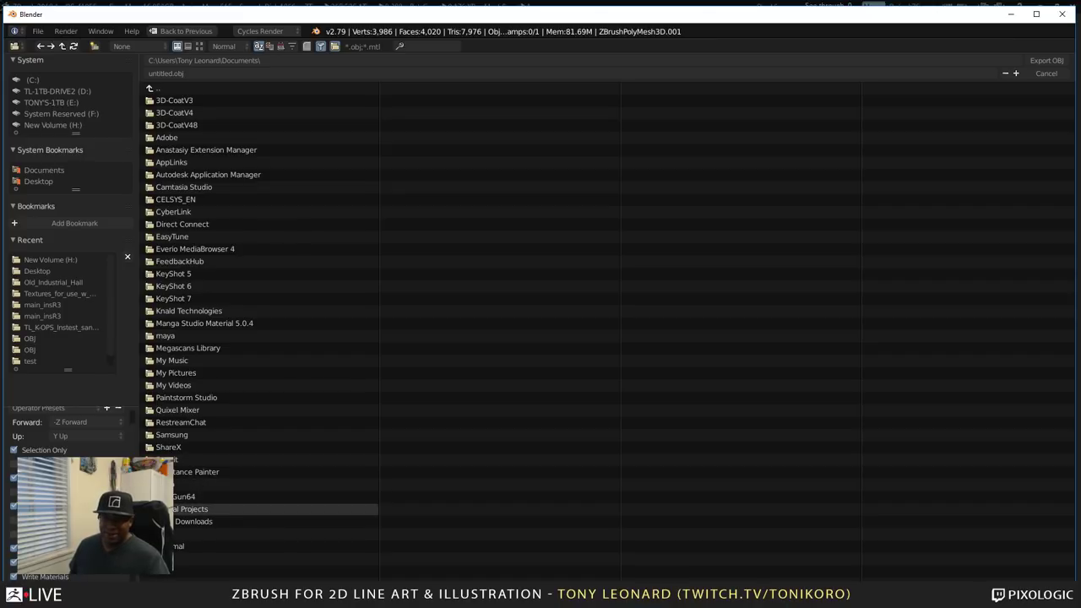
scroll(68, 431, down, 2)
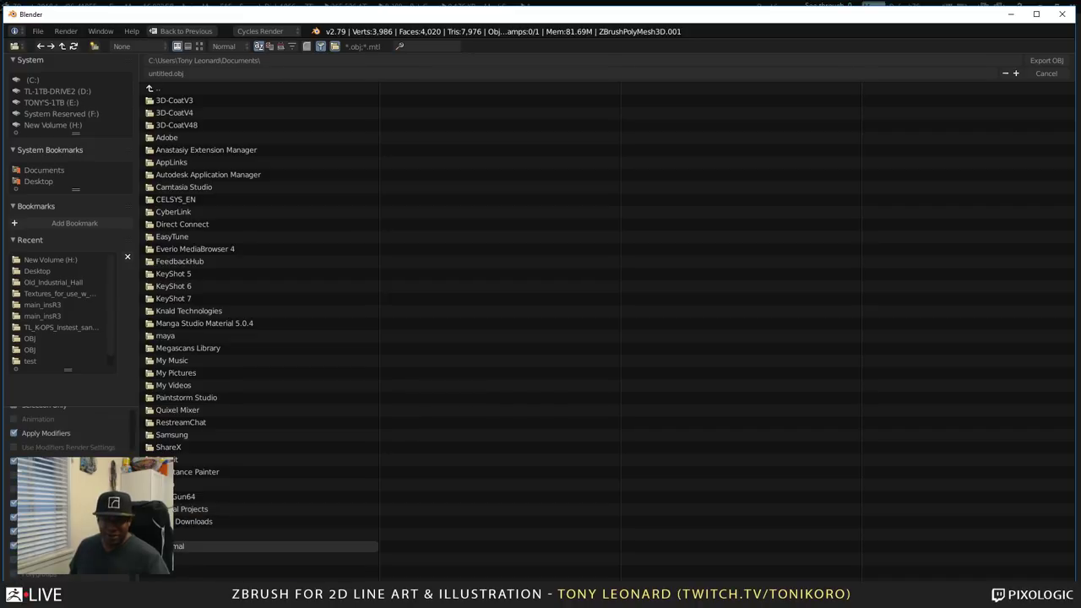
scroll(68, 490, down, 2)
scroll(68, 473, down, 1)
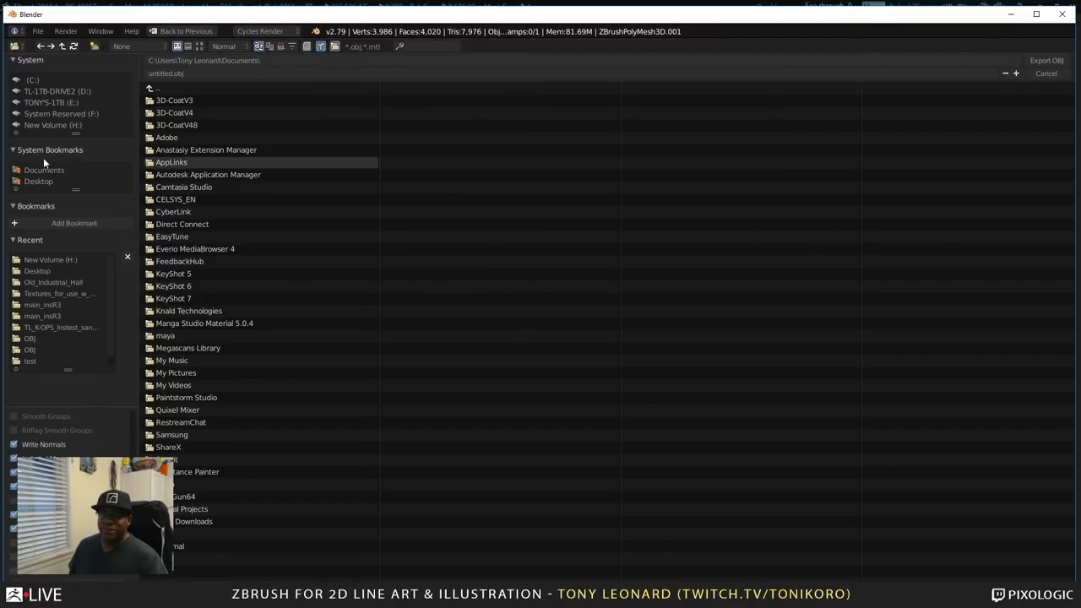
- Export the building to the New Volume (H:) drive as TL_ZBLive_BLDG_prop_002.OBJ, basing the name on the existing 001 file
click(63, 123)
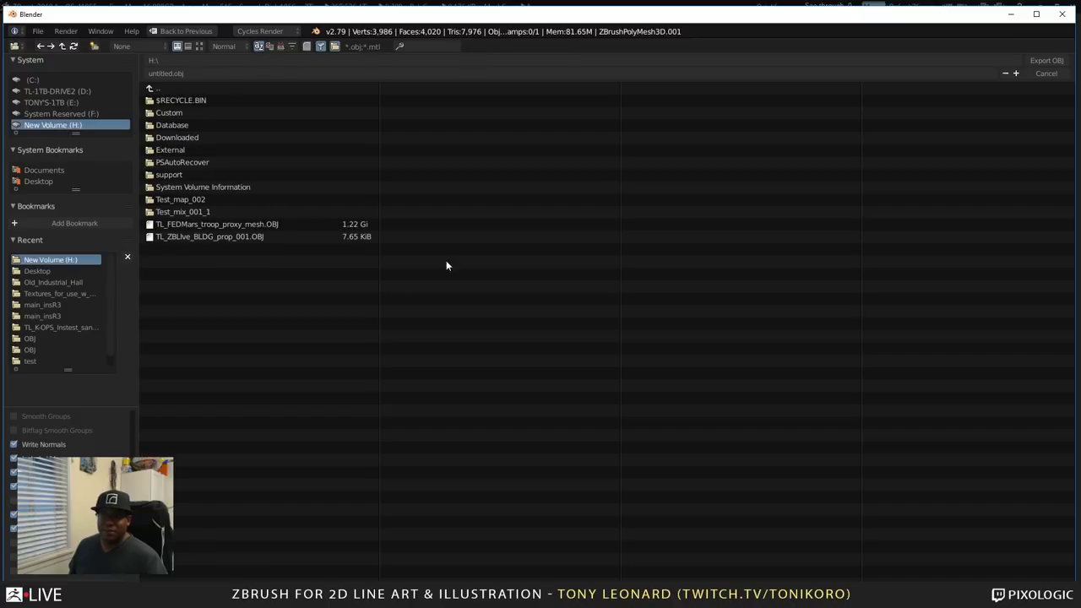
click(232, 241)
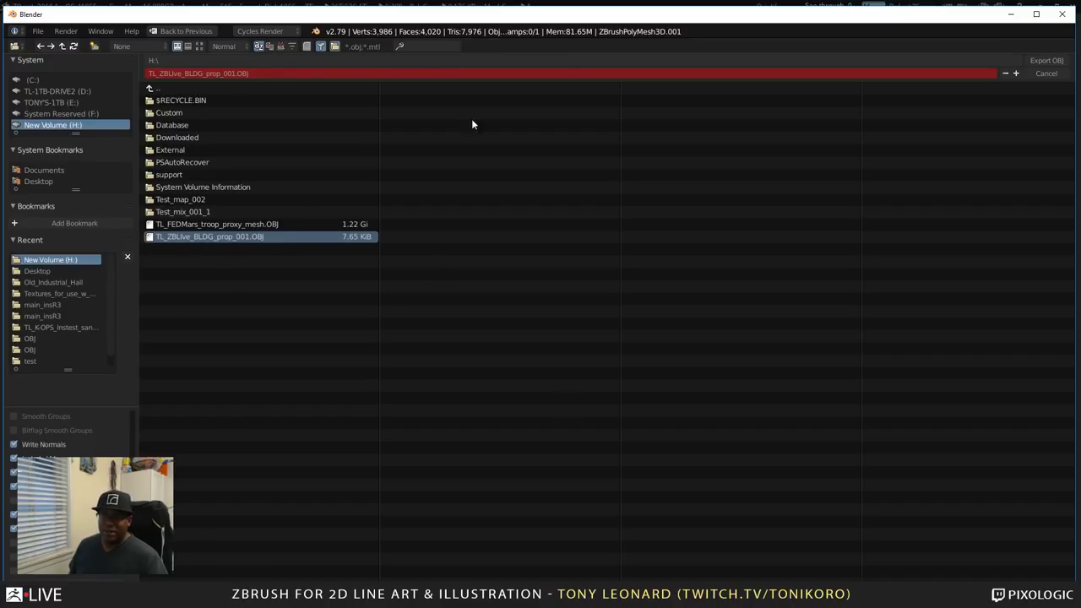
click(239, 74)
click(236, 73)
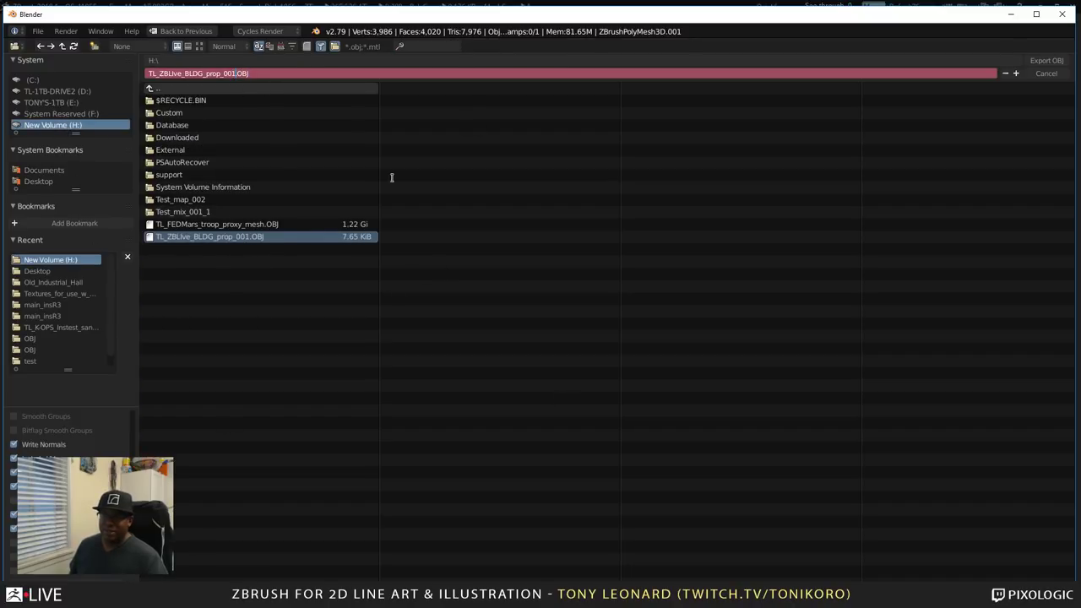
key(BackSpace)
text(2)
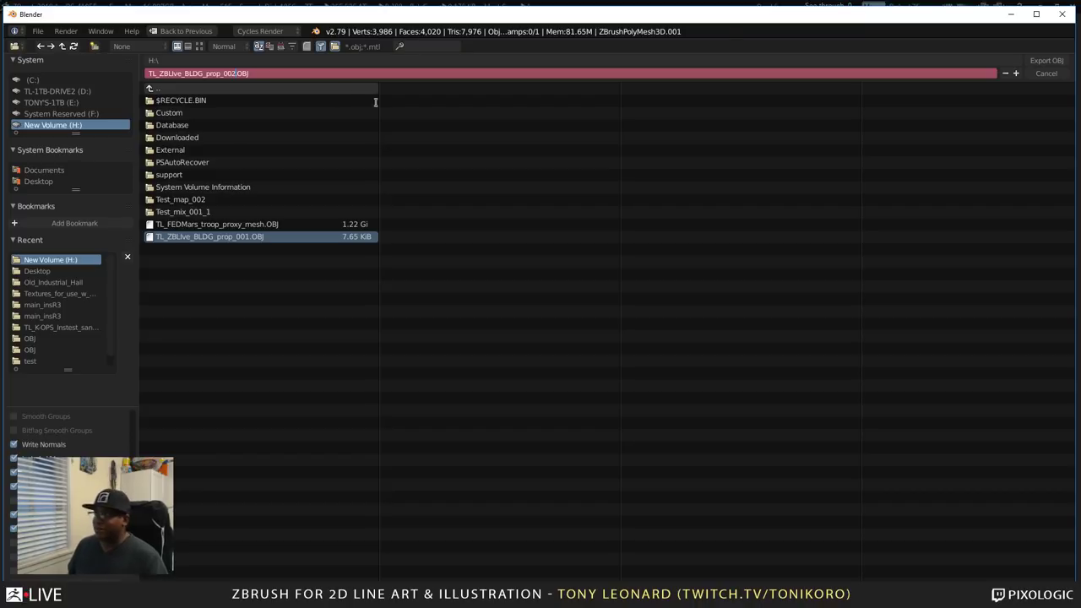
key(Return)
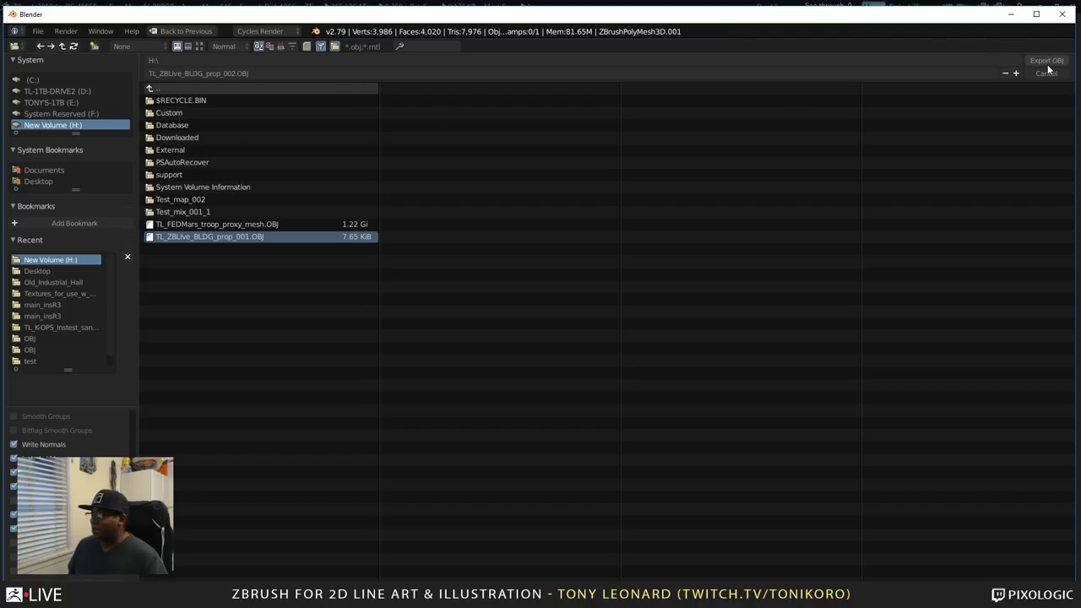
click(1047, 60)
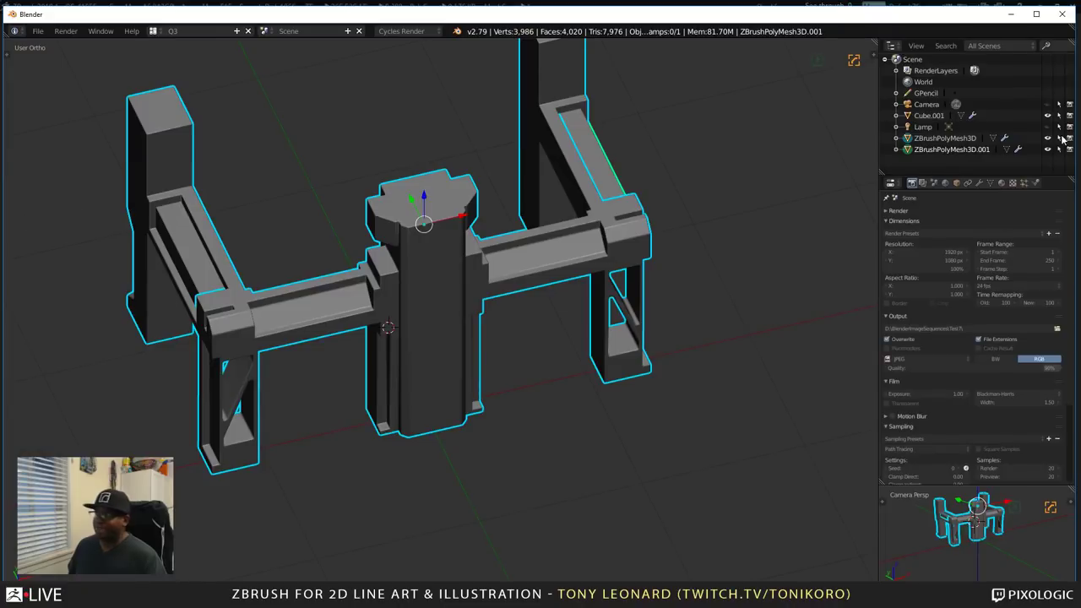
- Switch to ZBrush, append a PolyMesh3D star as a new subtool of the building, and make it the active subtool
click(1014, 16)
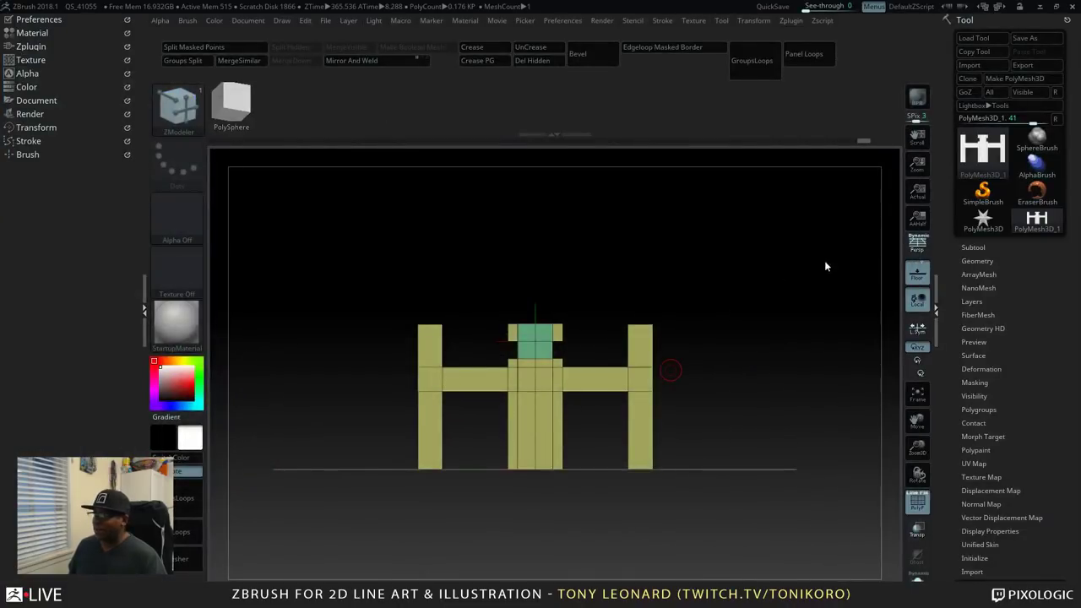
click(967, 247)
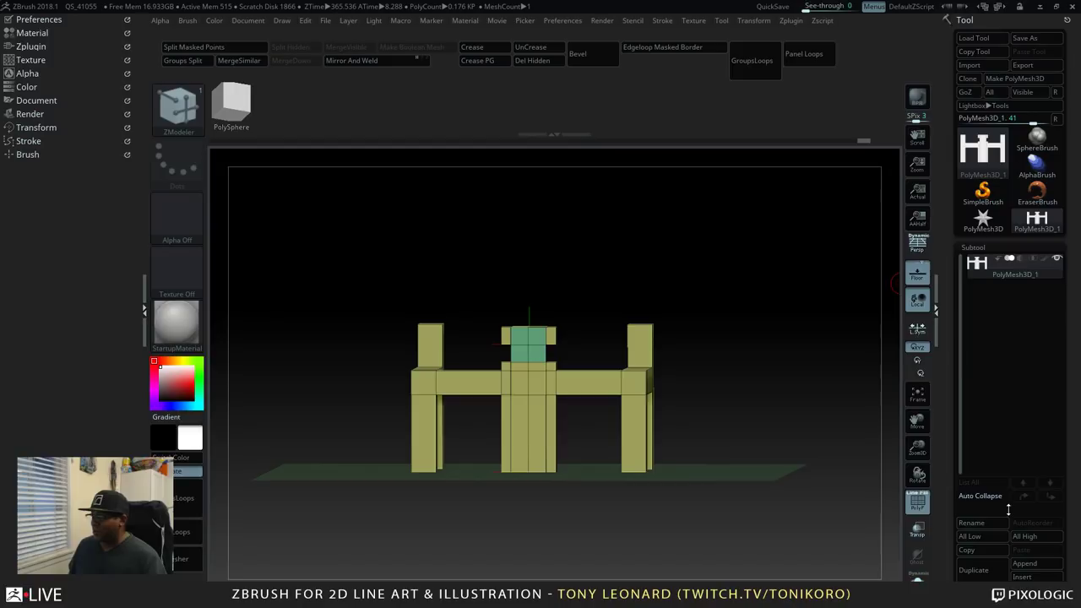
scroll(951, 414, down, 3)
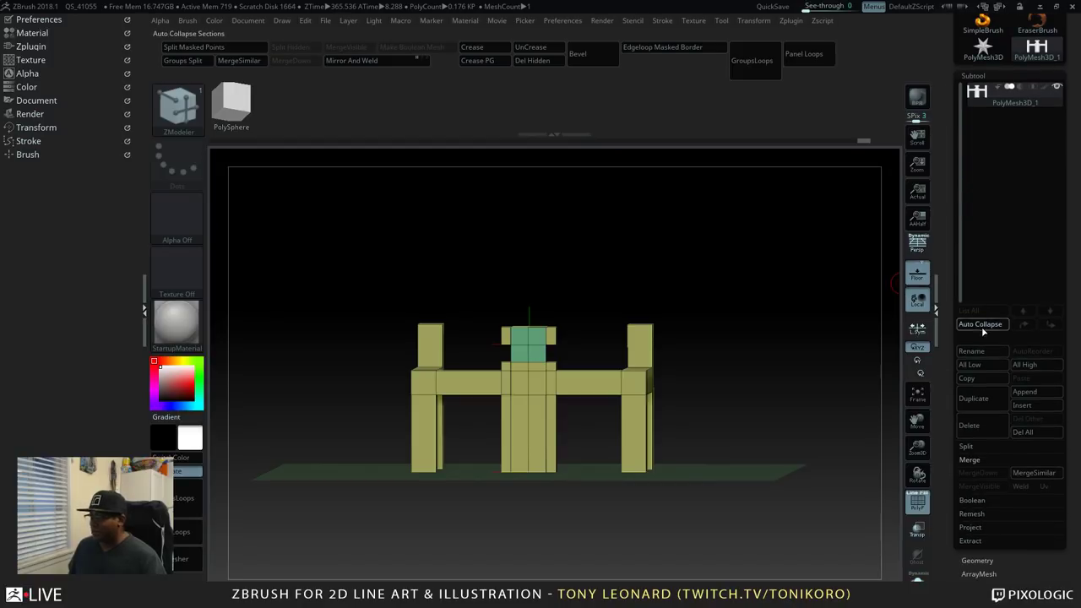
click(1039, 392)
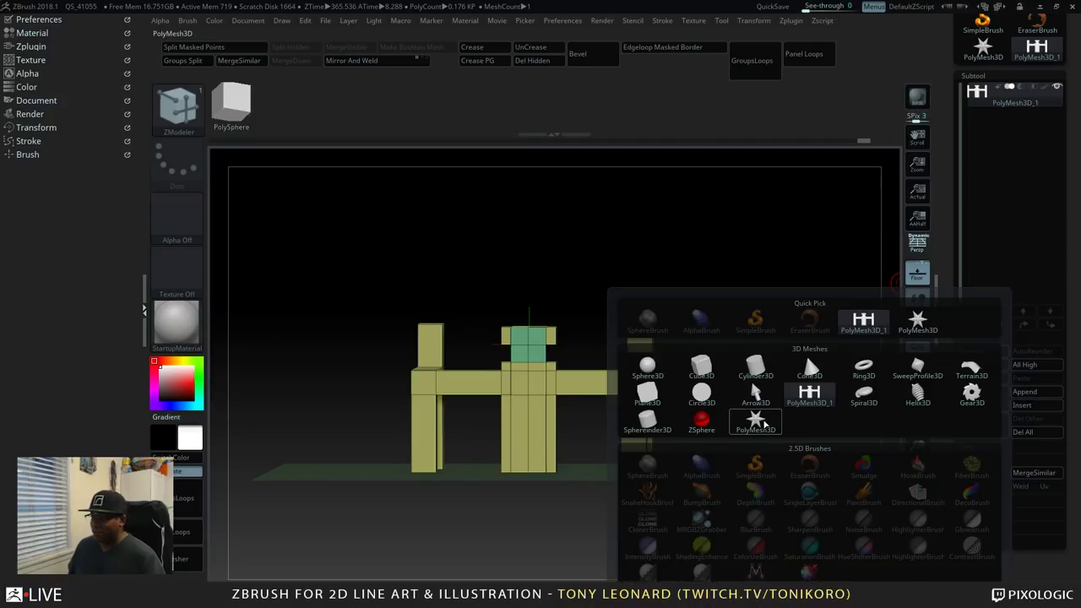
click(756, 421)
click(991, 130)
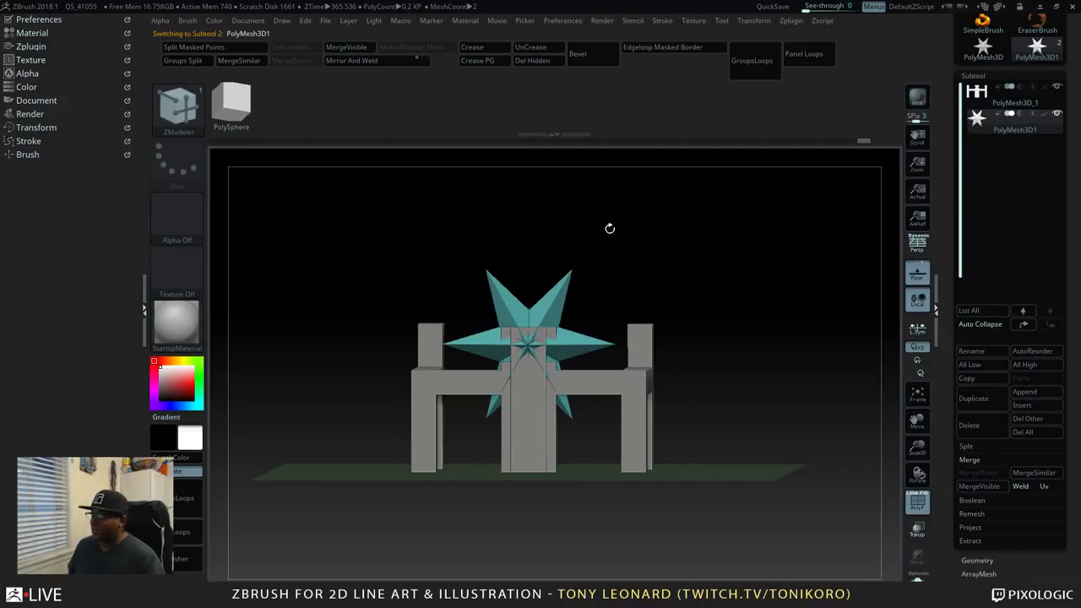
- Import the TL_ZBLive_BLDG_prop_002 OBJ from the New Volume (H:) drive in place of the star subtool
scroll(946, 212, up, 5)
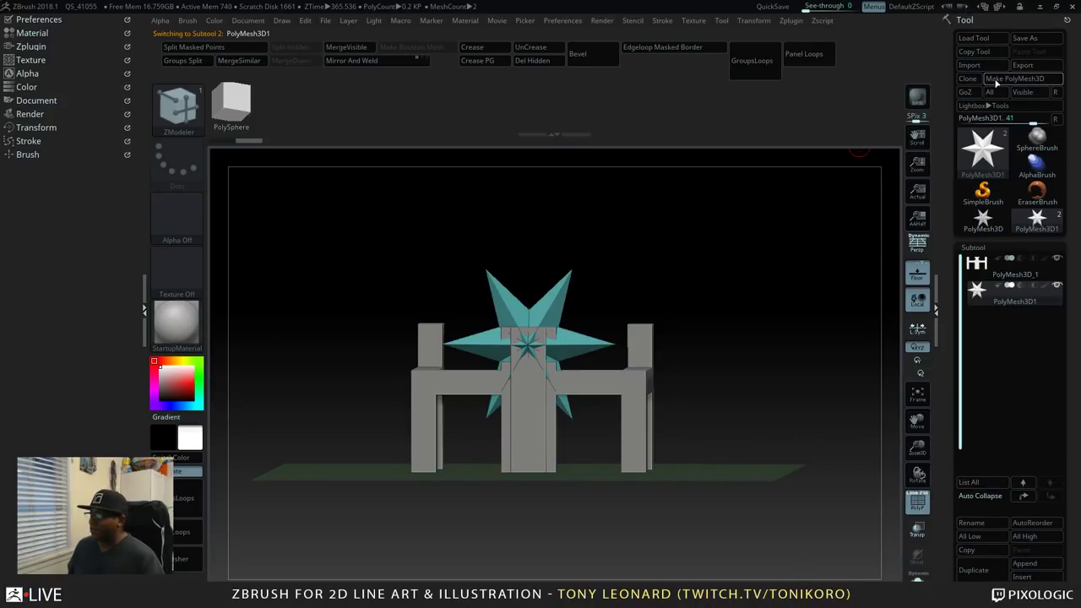
click(969, 65)
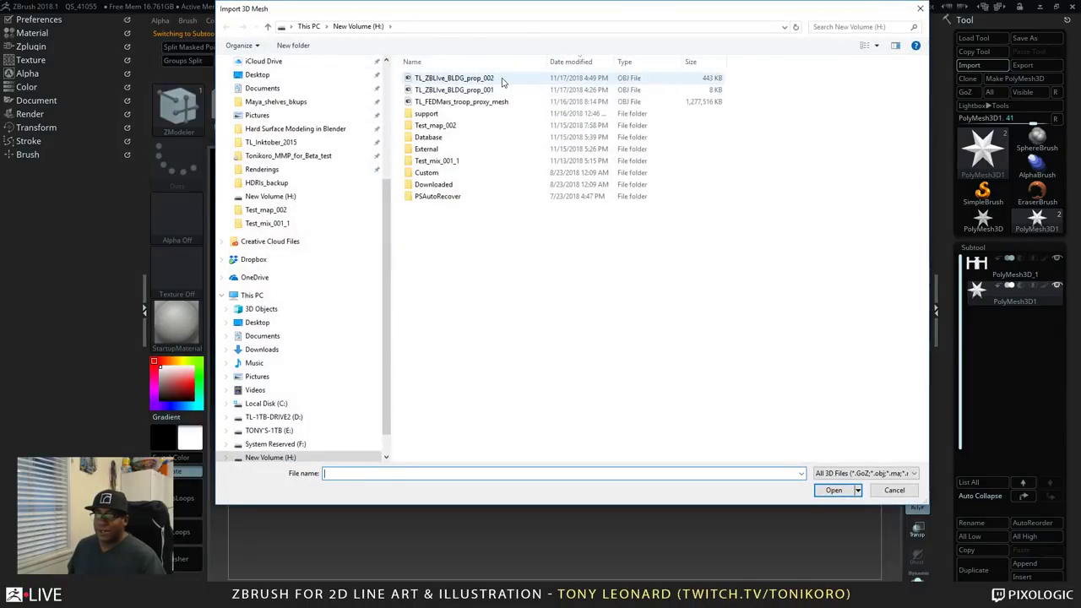
click(502, 79)
click(837, 490)
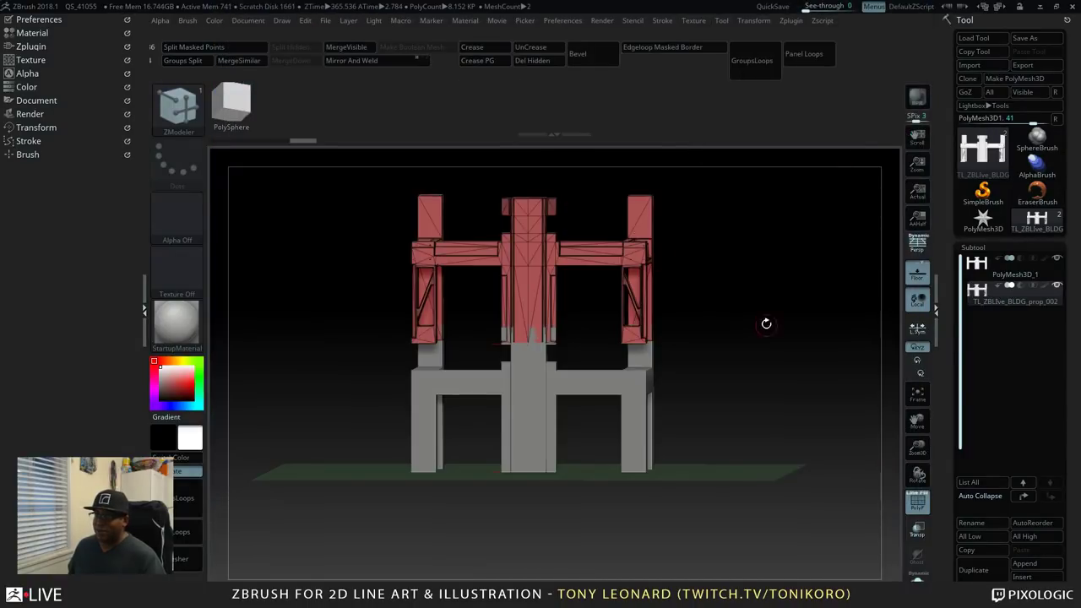
- Inspect the imported building's edges and move it straight down onto the floor so it overlaps the original blocked-in version
drag(766, 324, 559, 316)
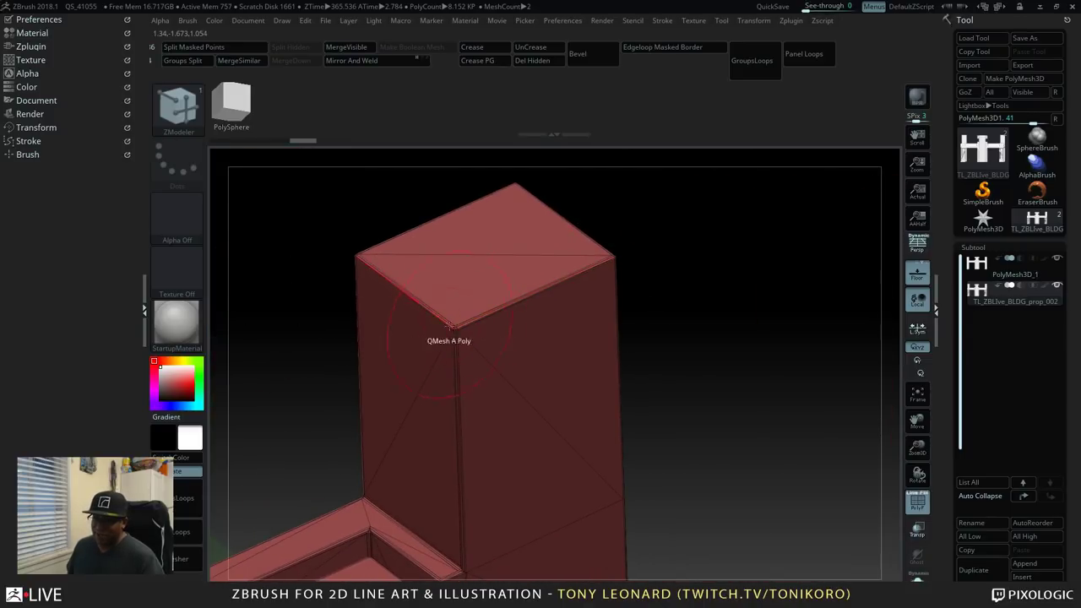
mouse_move(753, 369)
alt+mouse_down()
mouse_move(715, 314)
mouse_move(796, 394)
mouse_move(802, 418)
mouse_move(825, 419)
mouse_move(864, 394)
mouse_move(732, 422)
mouse_move(764, 425)
mouse_move(754, 440)
mouse_move(755, 372)
alt+mouse_up()
key(f)
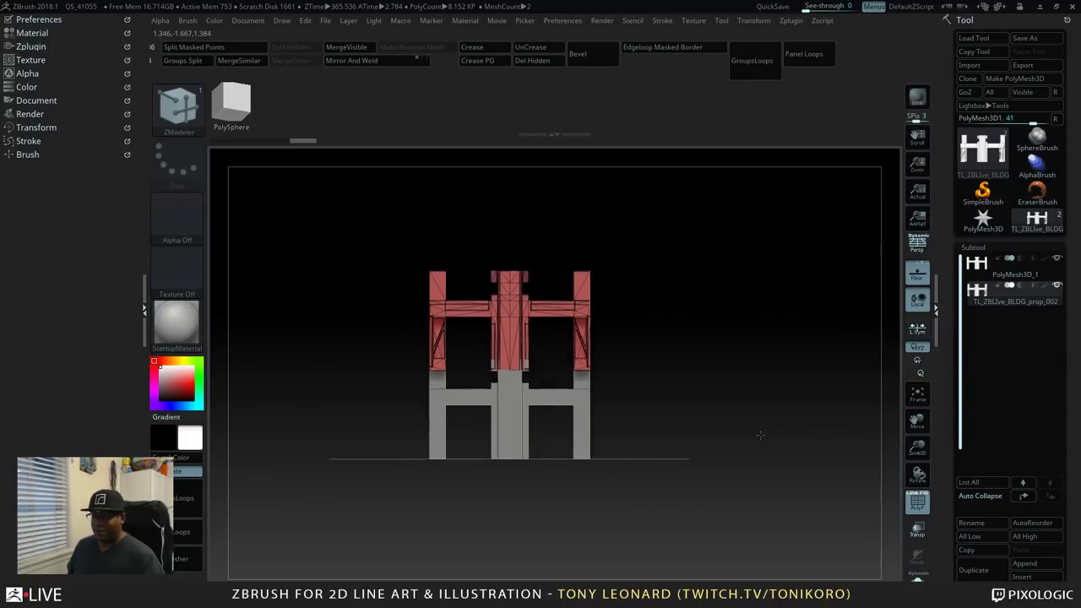
key(w)
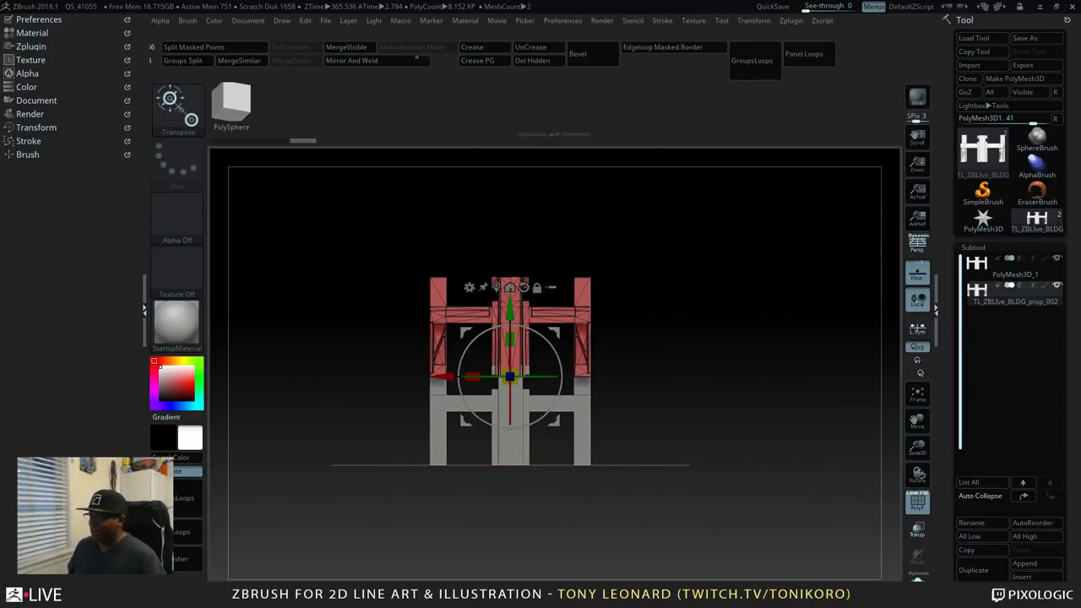
drag(510, 338, 510, 397)
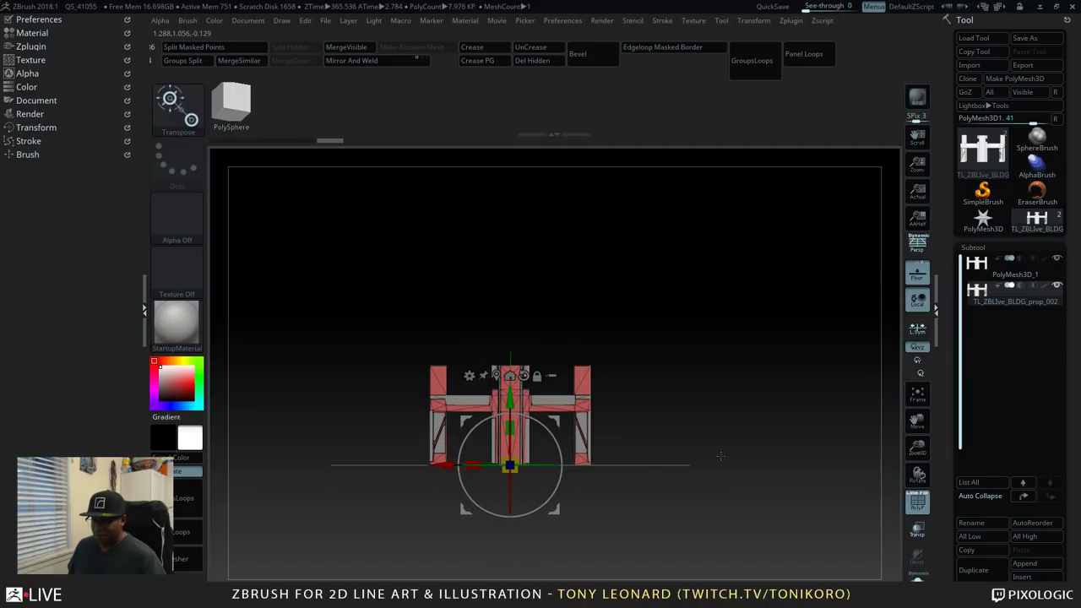
drag(724, 454, 676, 440)
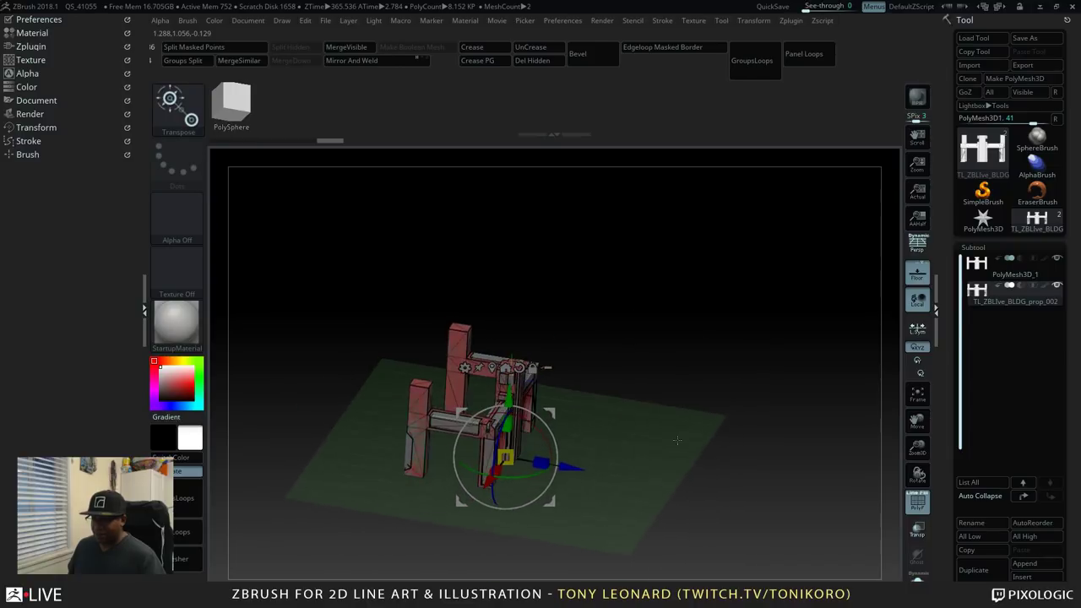
- Hide the original PolyMesh3D_1 subtool and view the imported building alone from a raised angle
click(1057, 259)
drag(639, 384, 774, 401)
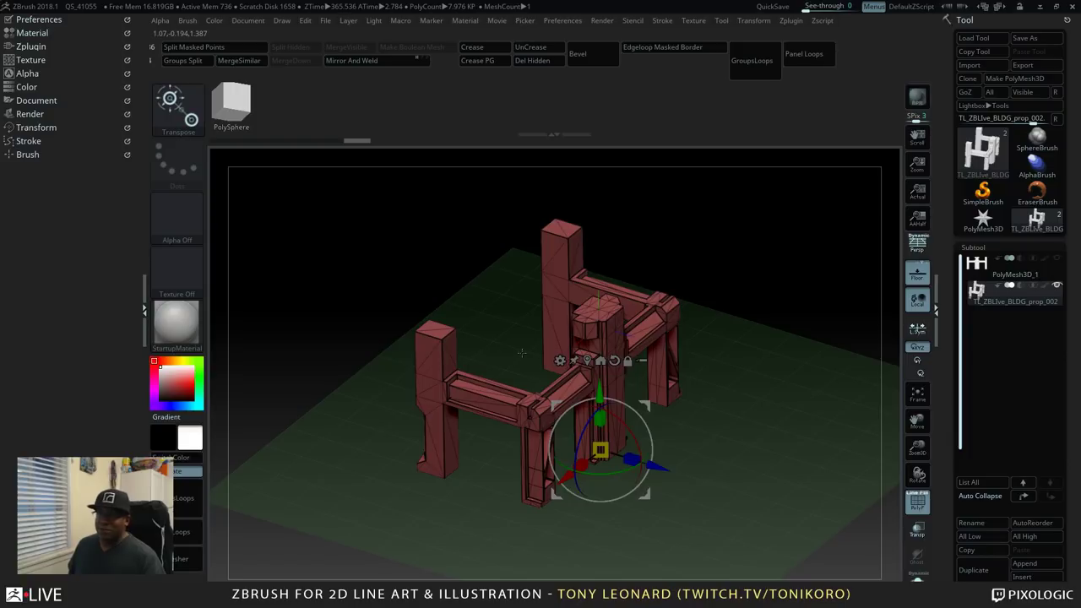
drag(747, 288, 799, 364)
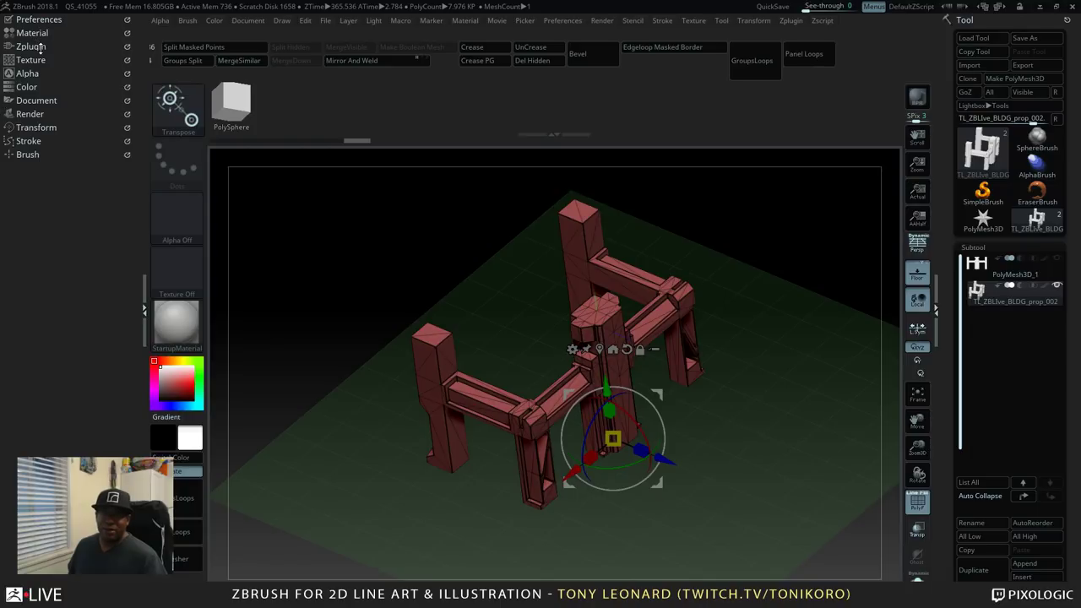
mouse_move(343, 262)
mouse_down()
mouse_move(357, 271)
mouse_move(348, 249)
mouse_up()
drag(398, 219, 417, 283)
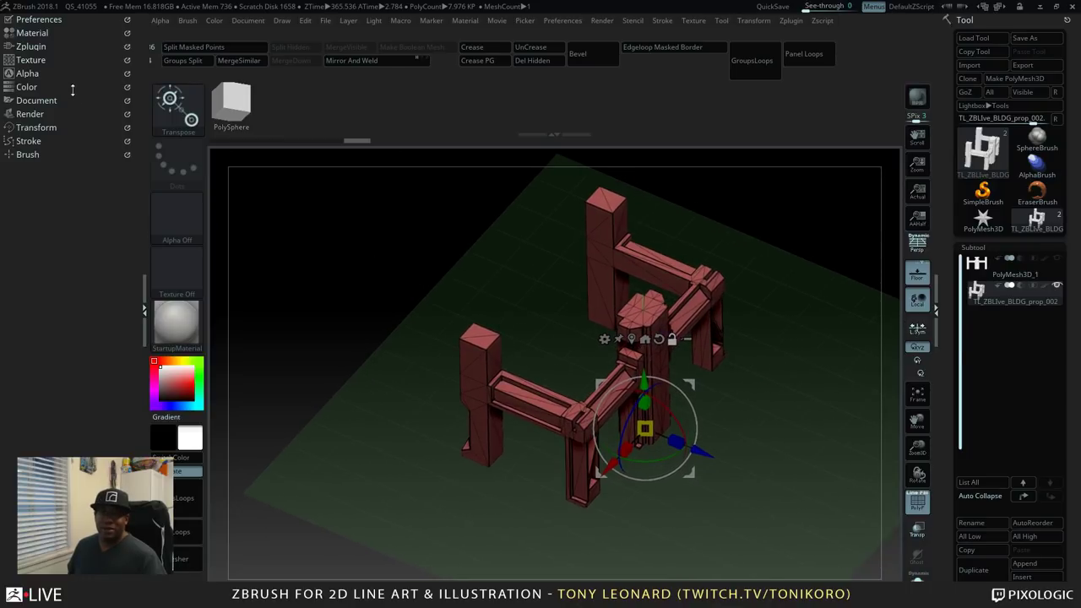
- Enable KeyShot as the external renderer in the render settings and send the building to KeyShot
click(31, 113)
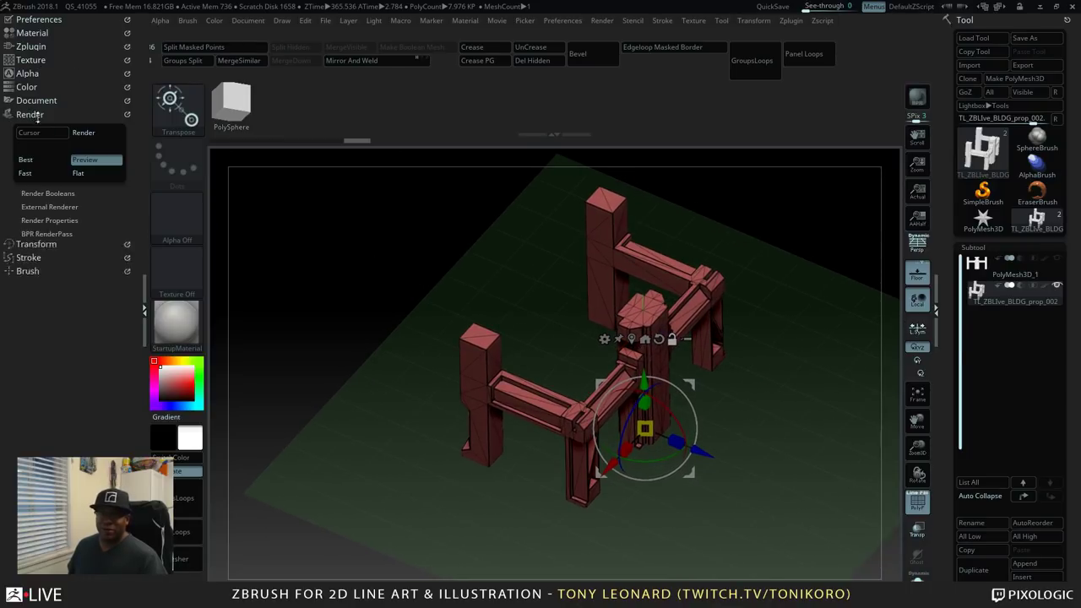
click(49, 193)
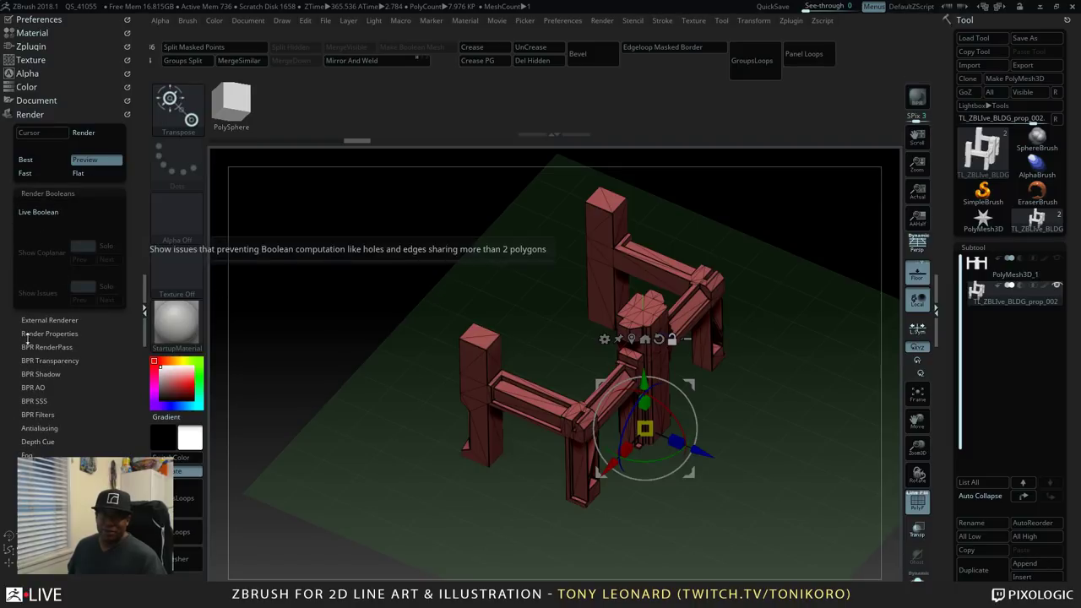
click(56, 320)
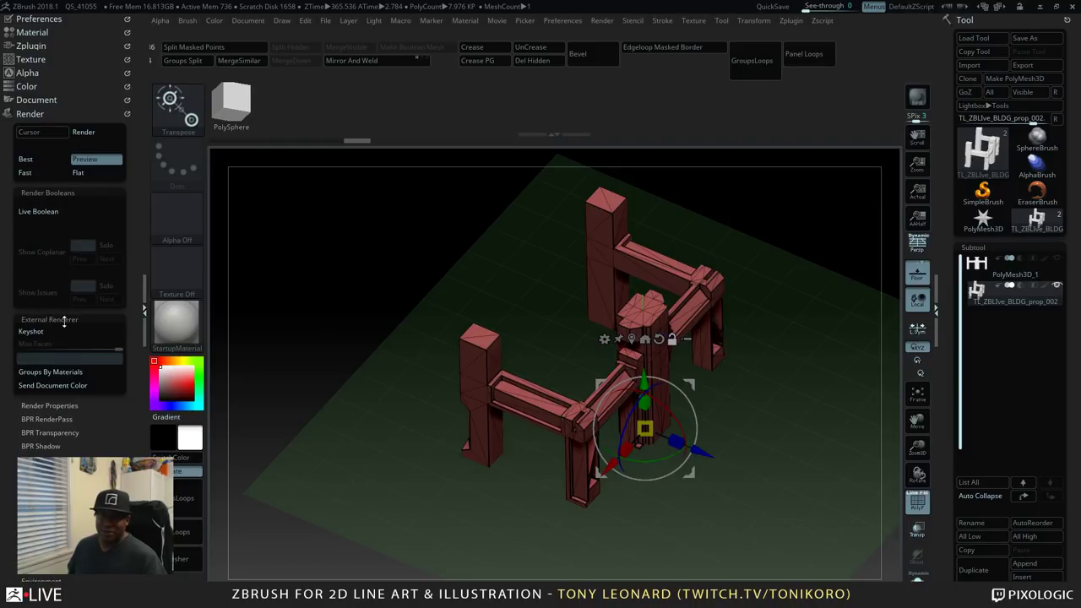
click(19, 330)
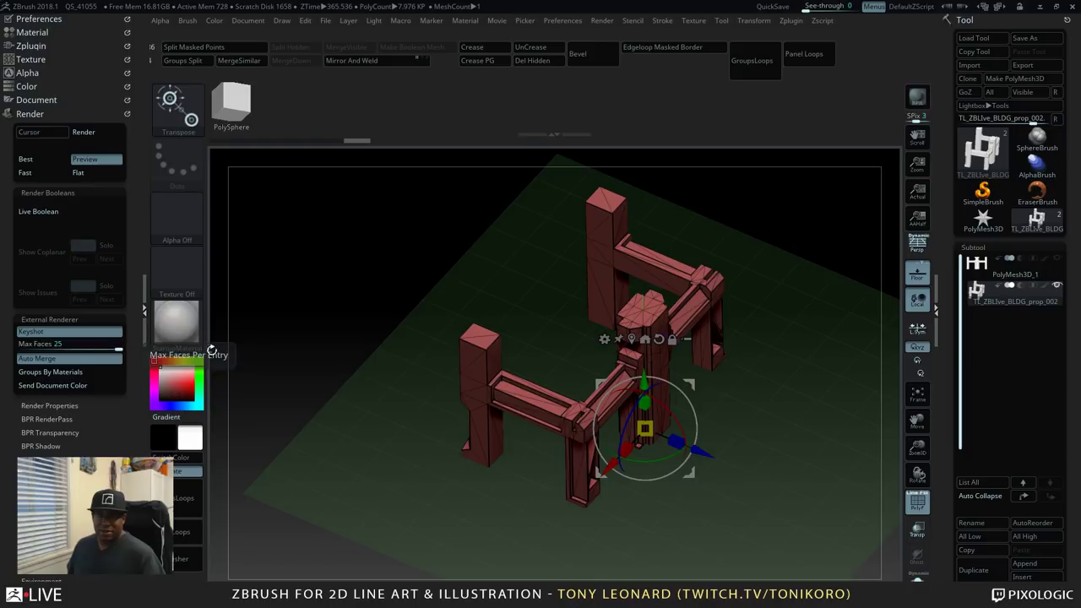
key(ctrl)
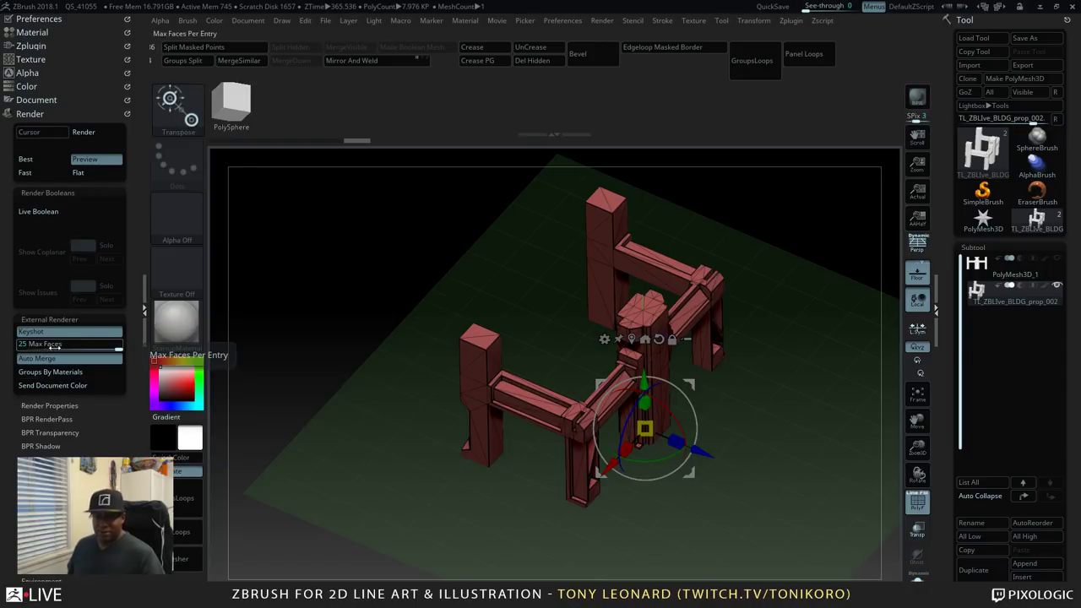
key(z)
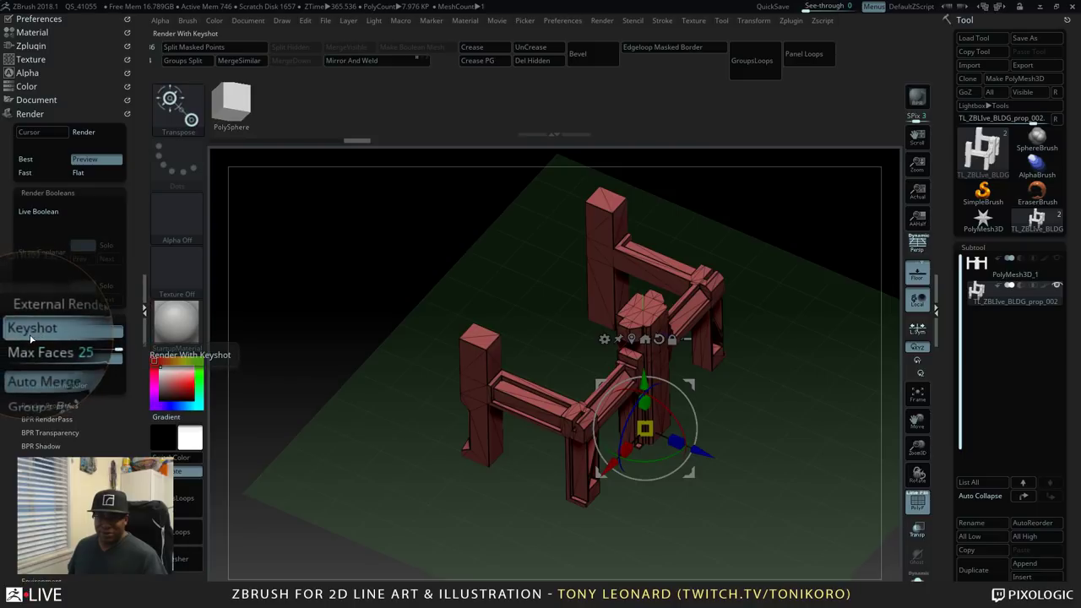
key(ctrl)
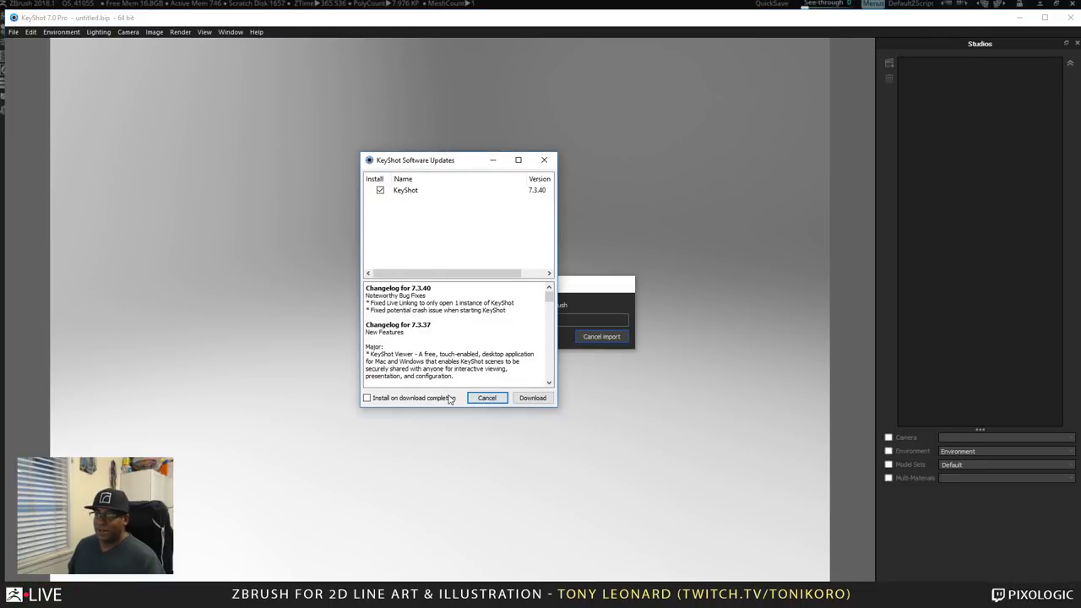
- In KeyShot, orbit the camera to face the building's central column, and show the Project window in full-screen mode
click(488, 398)
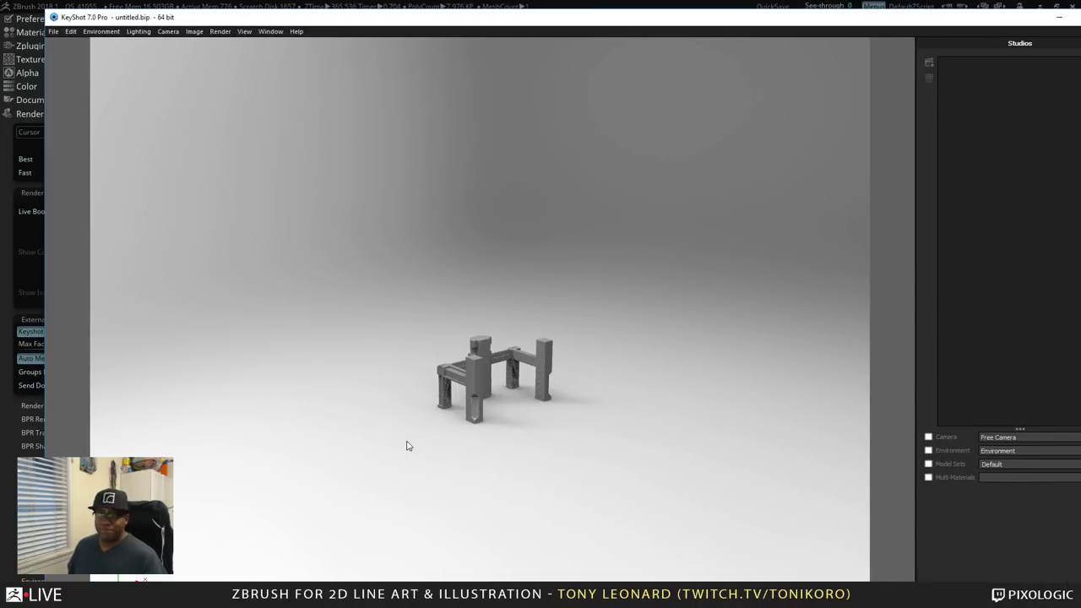
drag(405, 444, 427, 359)
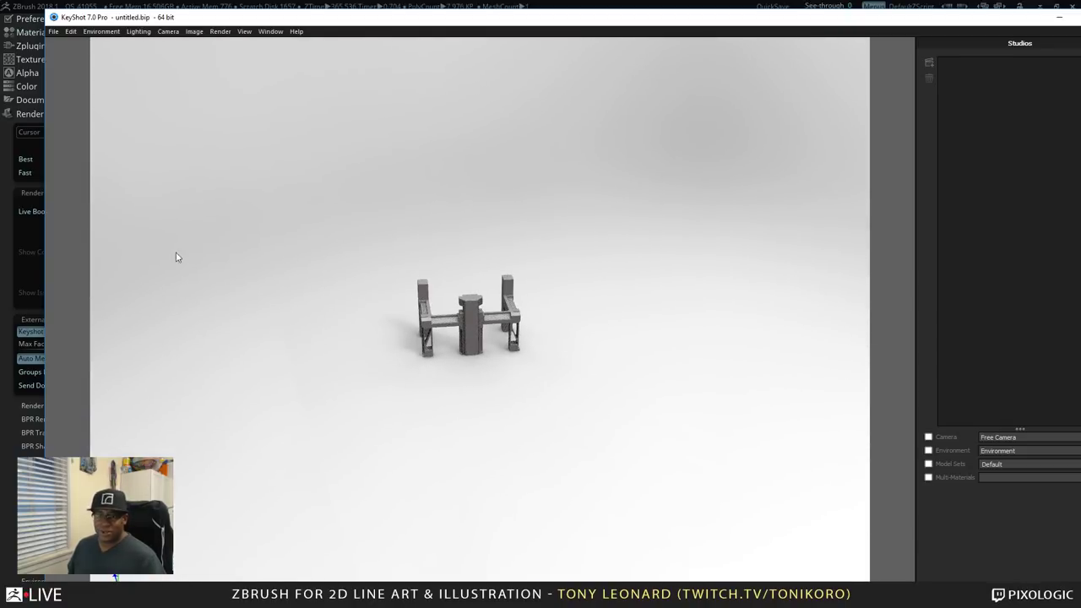
key(space)
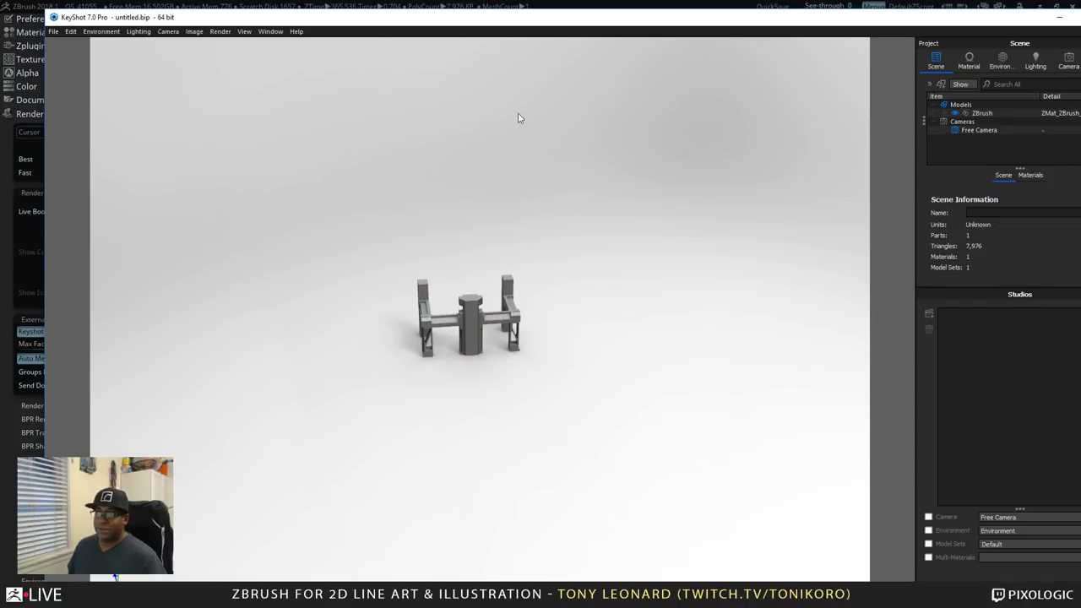
drag(497, 10, 453, 9)
key(space)
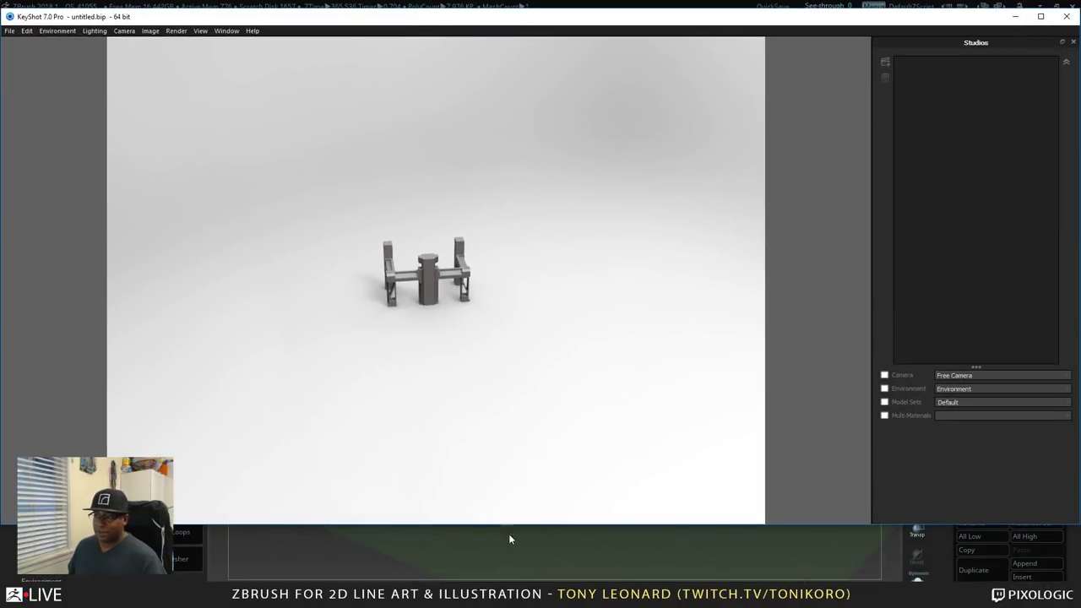
key(space)
key(f)
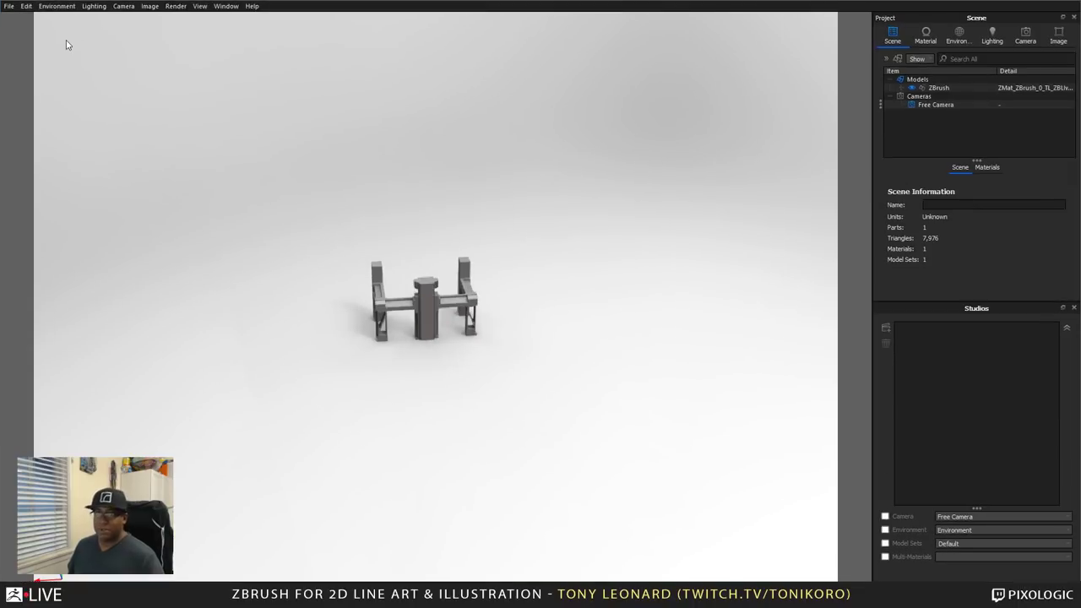
click(179, 6)
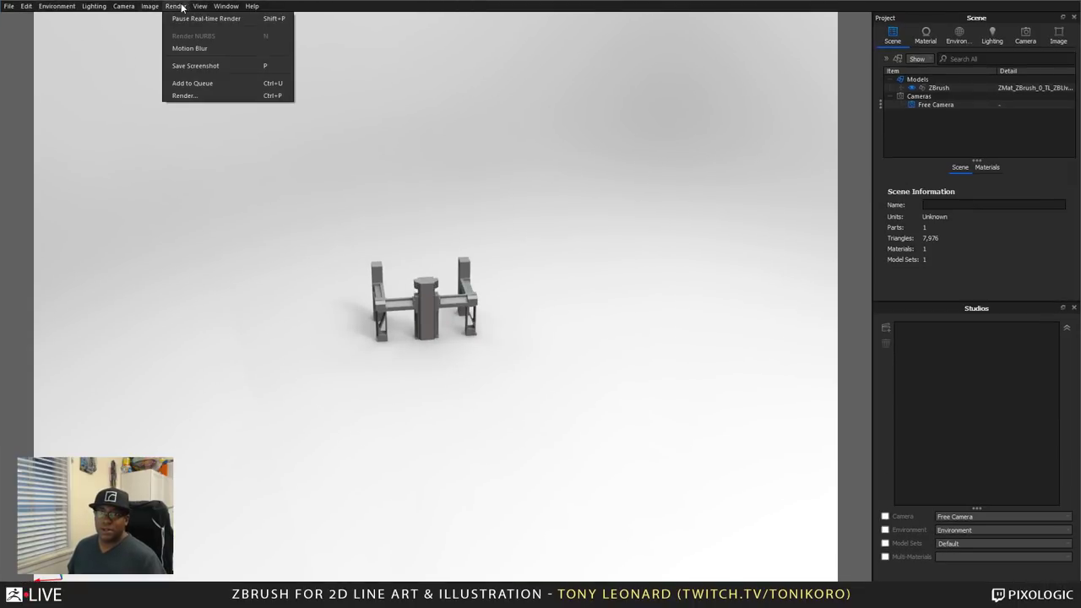
mouse_move(192, 9)
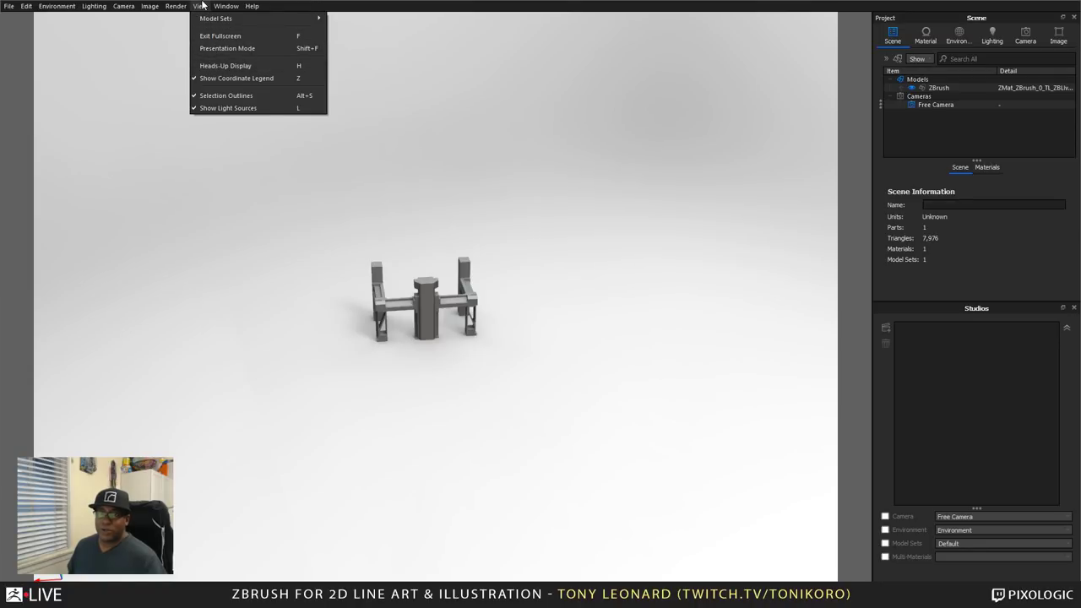
mouse_move(66, 11)
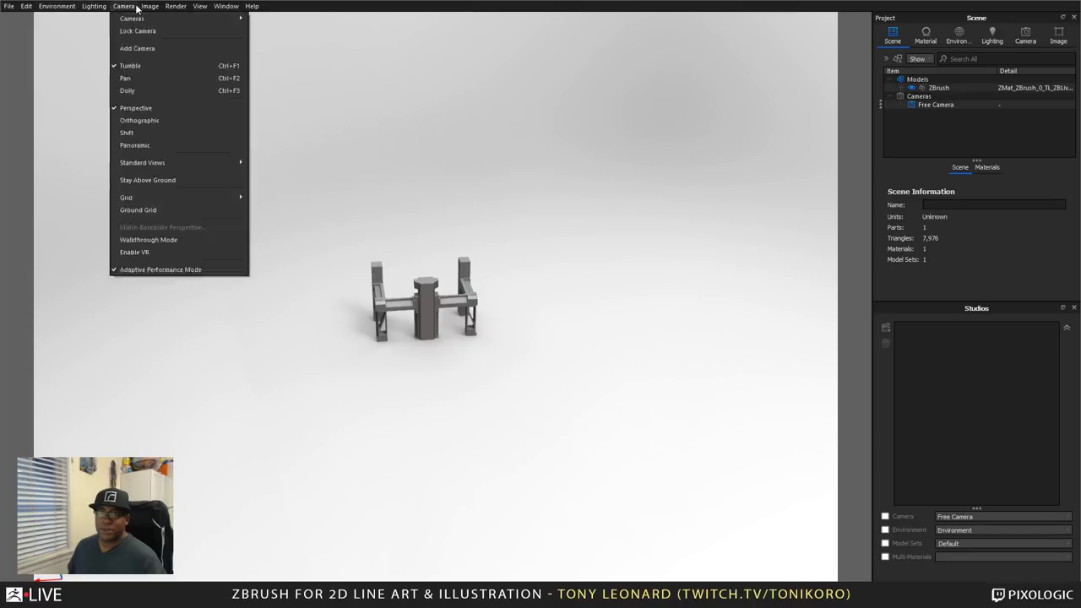
mouse_move(118, 9)
click(10, 7)
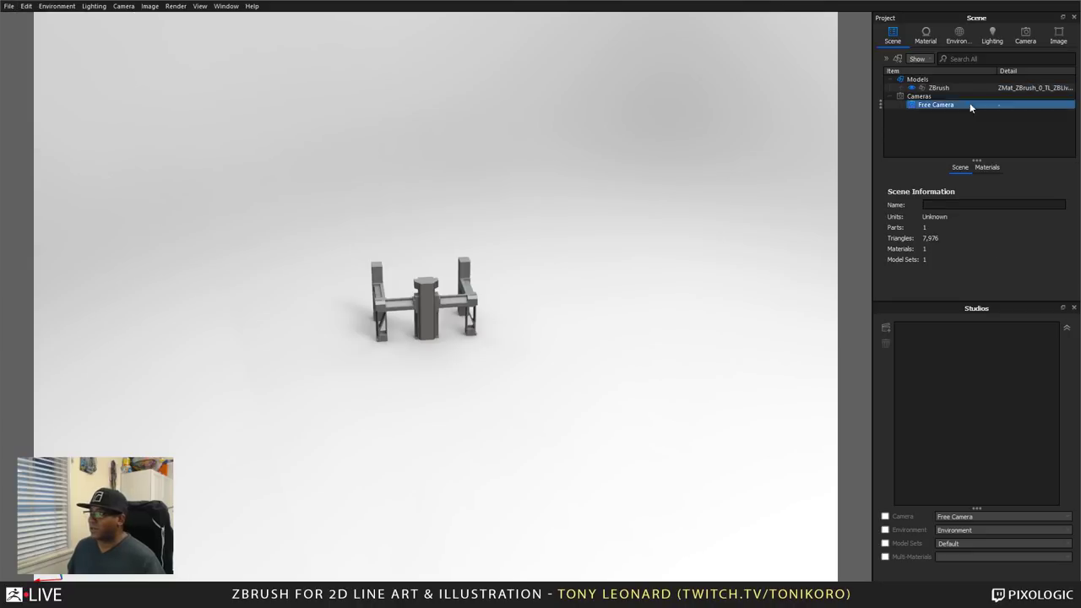
- Open the building's material for editing in the Project window
click(926, 35)
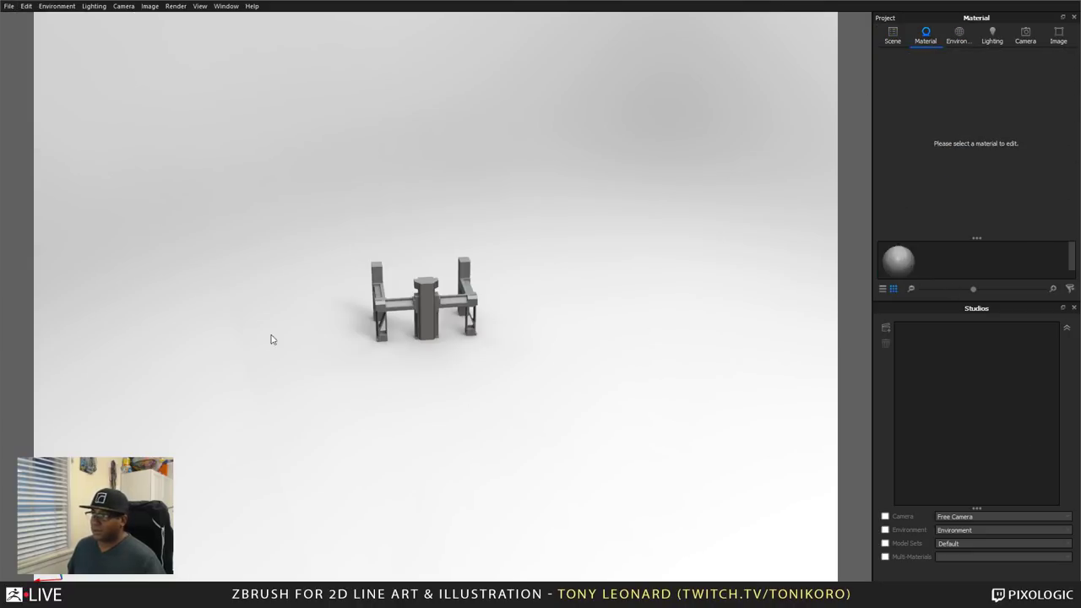
right_click(482, 297)
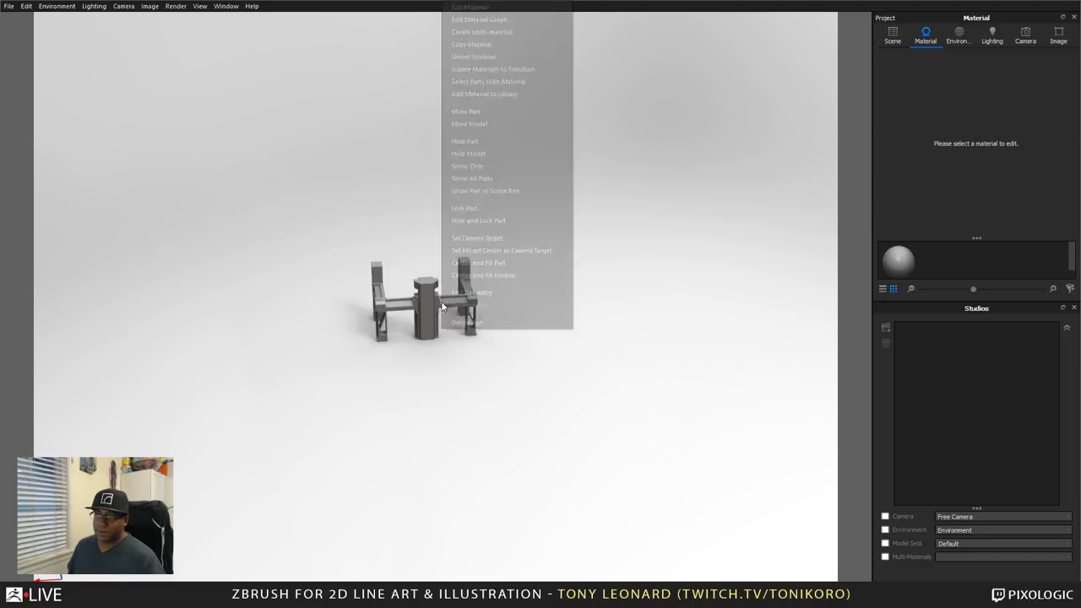
click(497, 7)
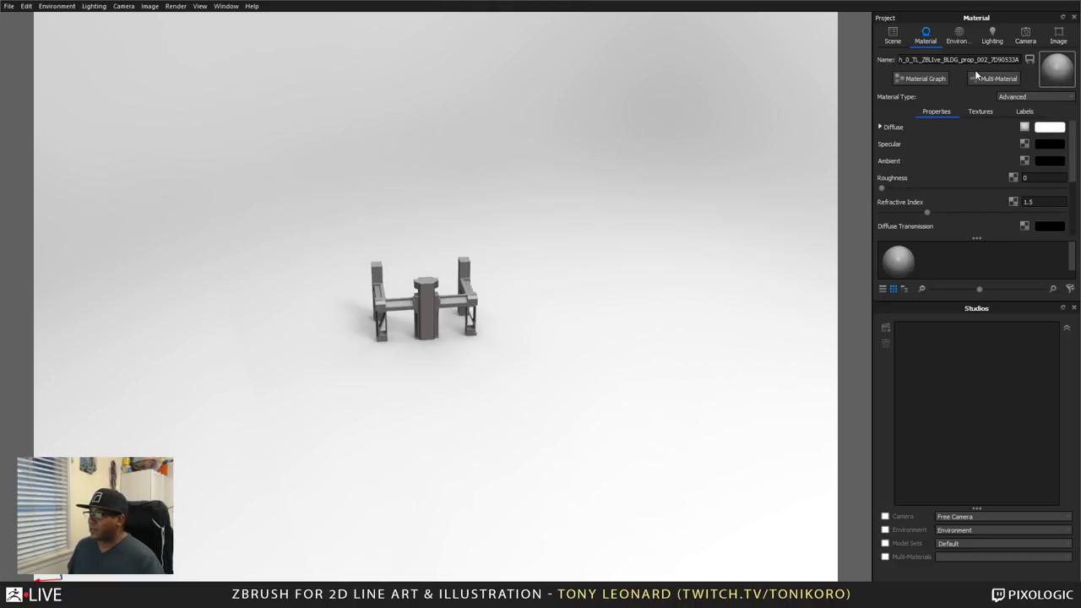
- Show the Materials library and widen its window so the full material folder names fit
click(226, 6)
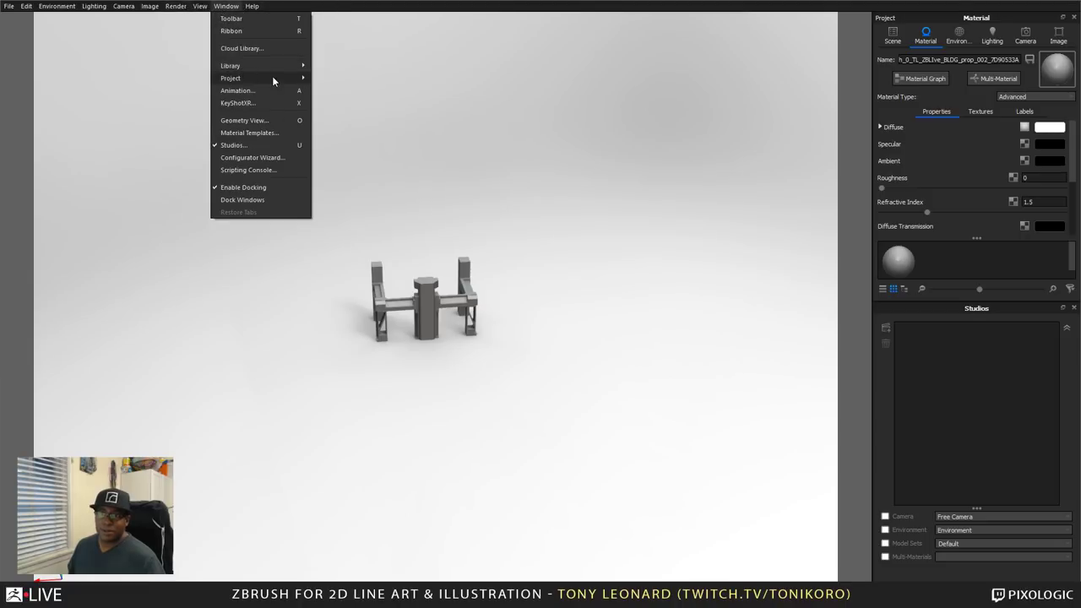
mouse_move(267, 76)
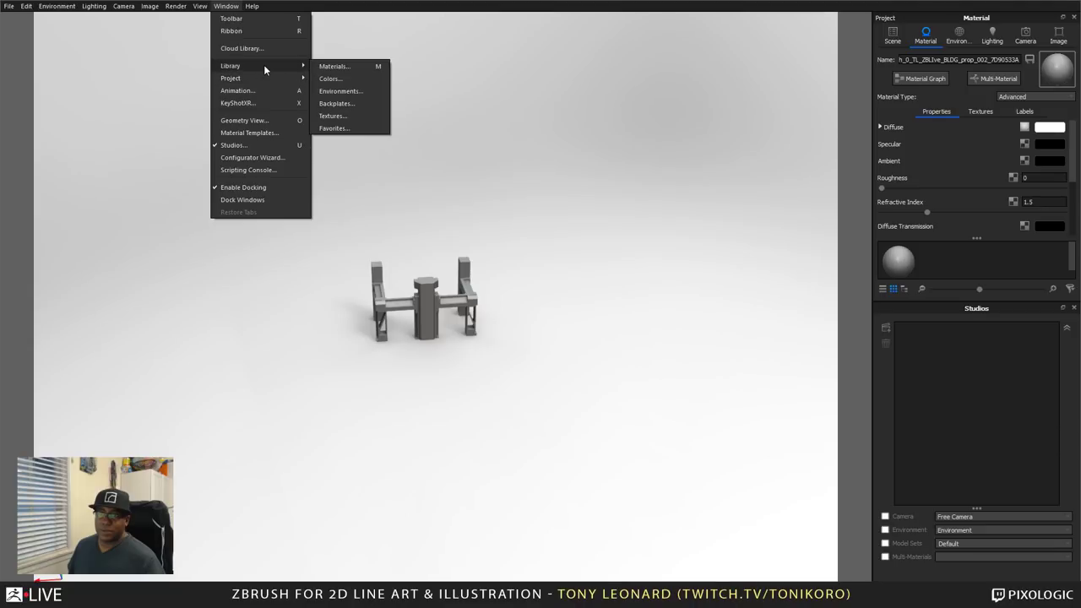
click(336, 65)
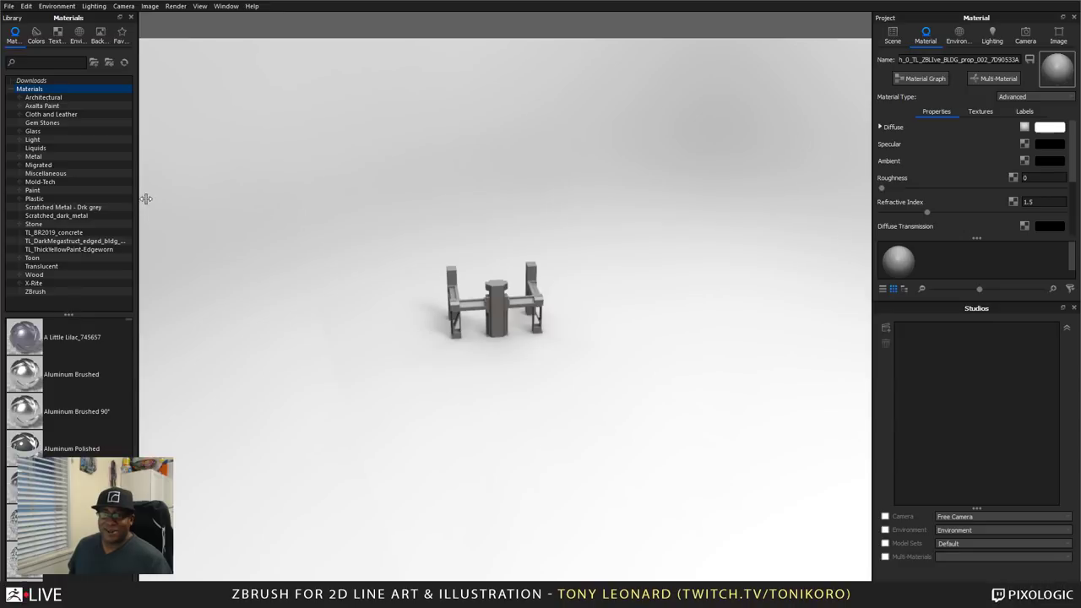
drag(136, 197, 173, 197)
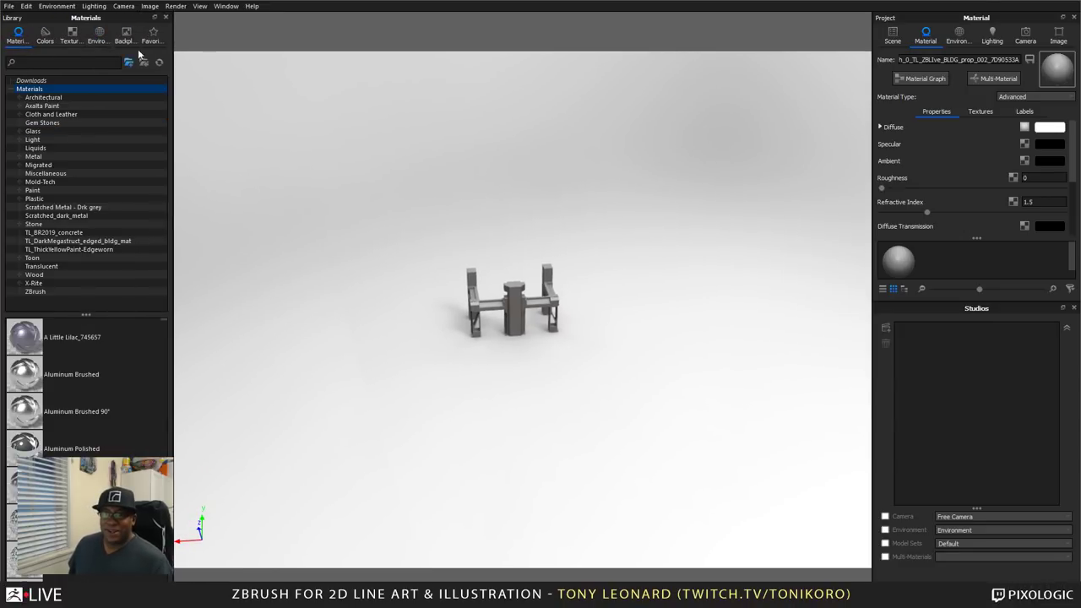
- Light the scene with the plain white environment from the Environments library
click(99, 36)
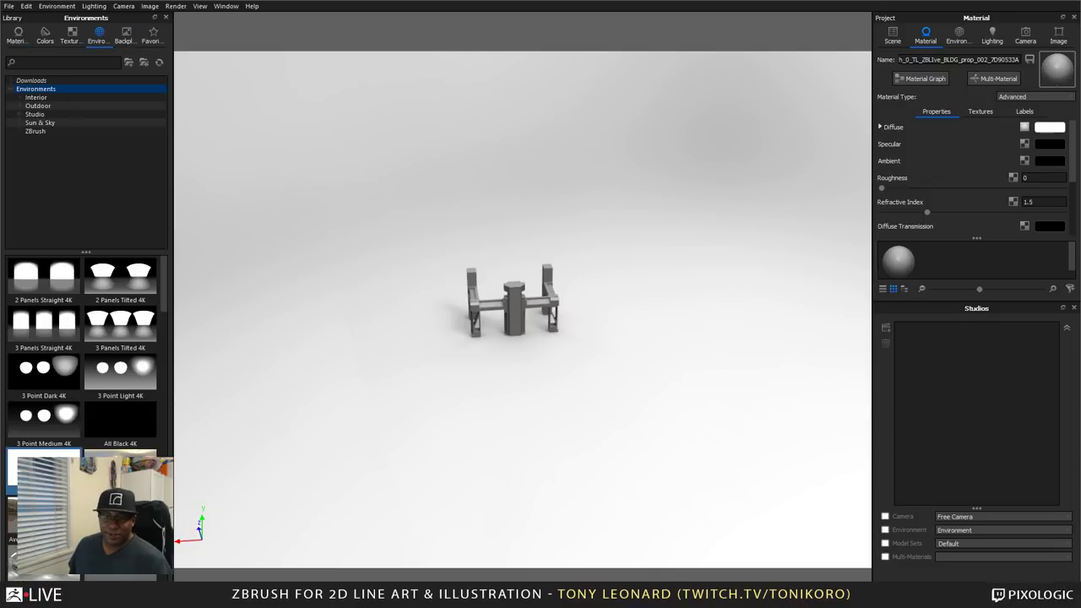
drag(44, 473, 416, 409)
- Search the Materials library for TOON and apply TL_cool grey toon outline-1 to the building
click(18, 37)
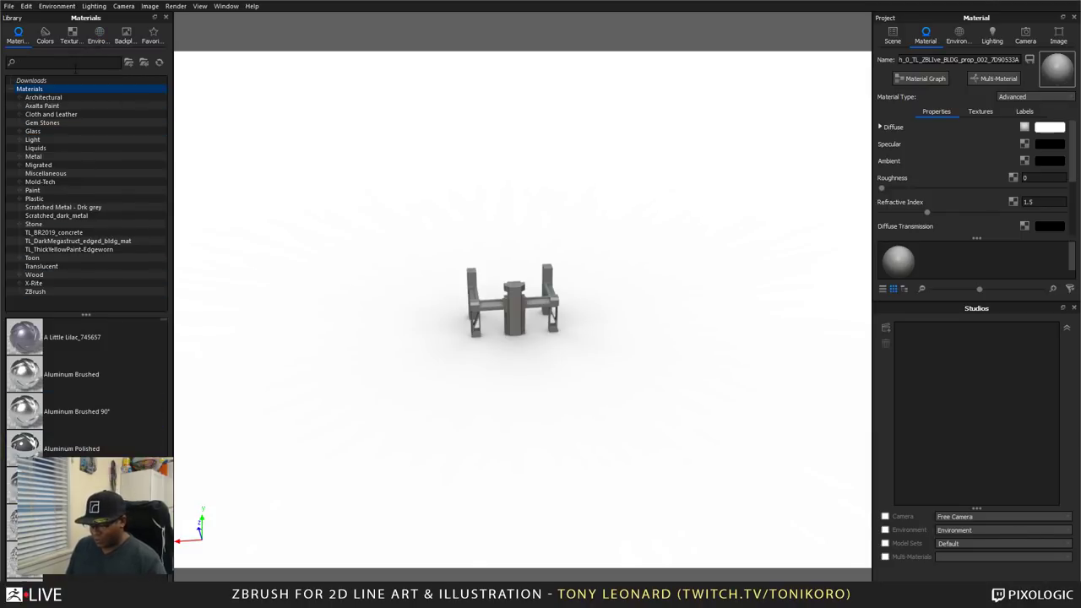
text(TOON)
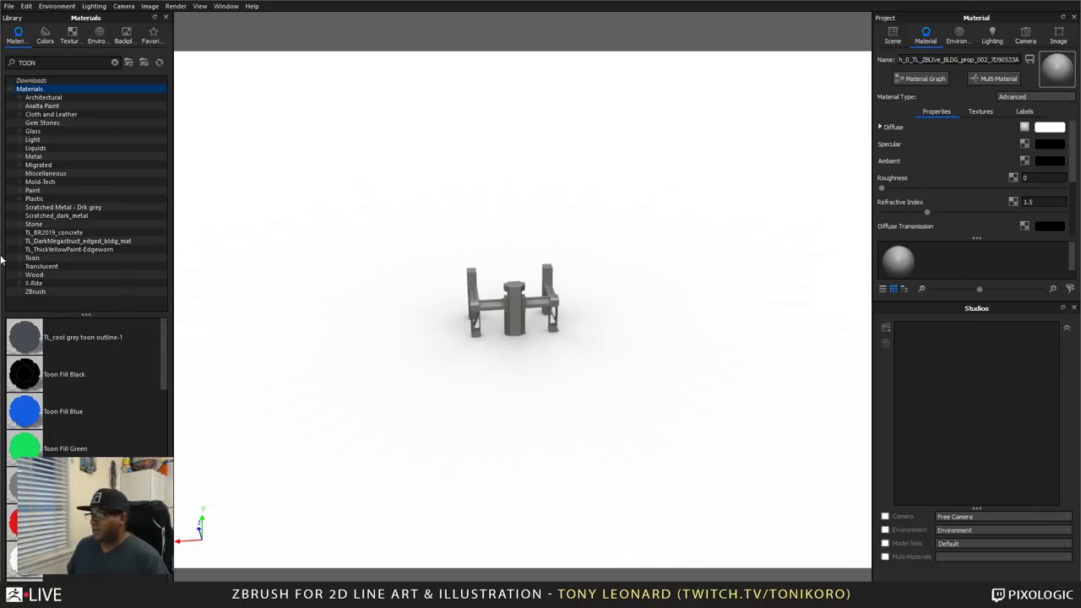
click(41, 353)
click(24, 365)
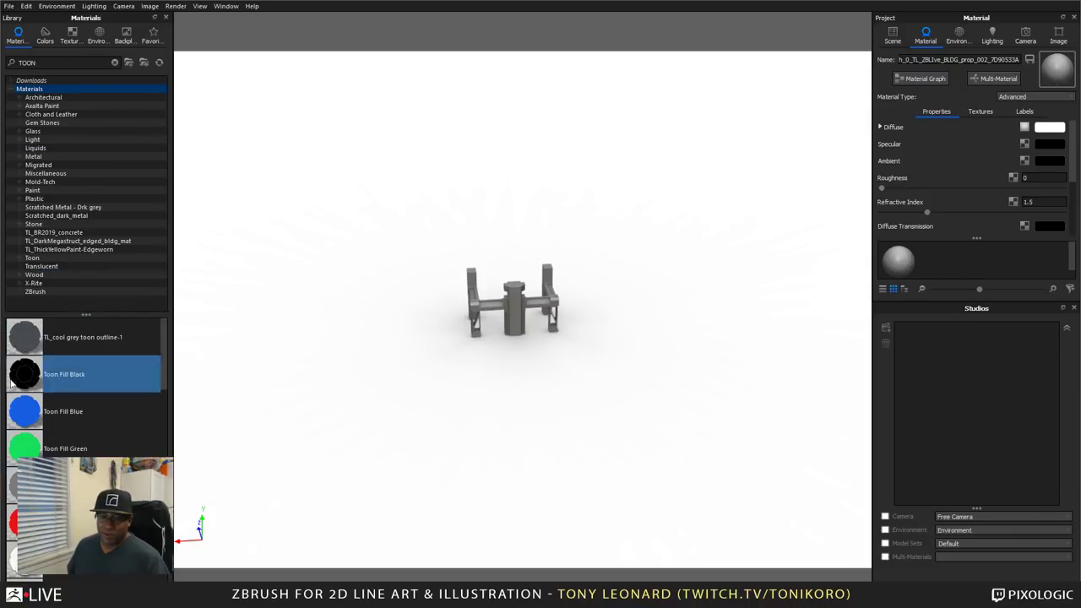
click(33, 436)
click(25, 411)
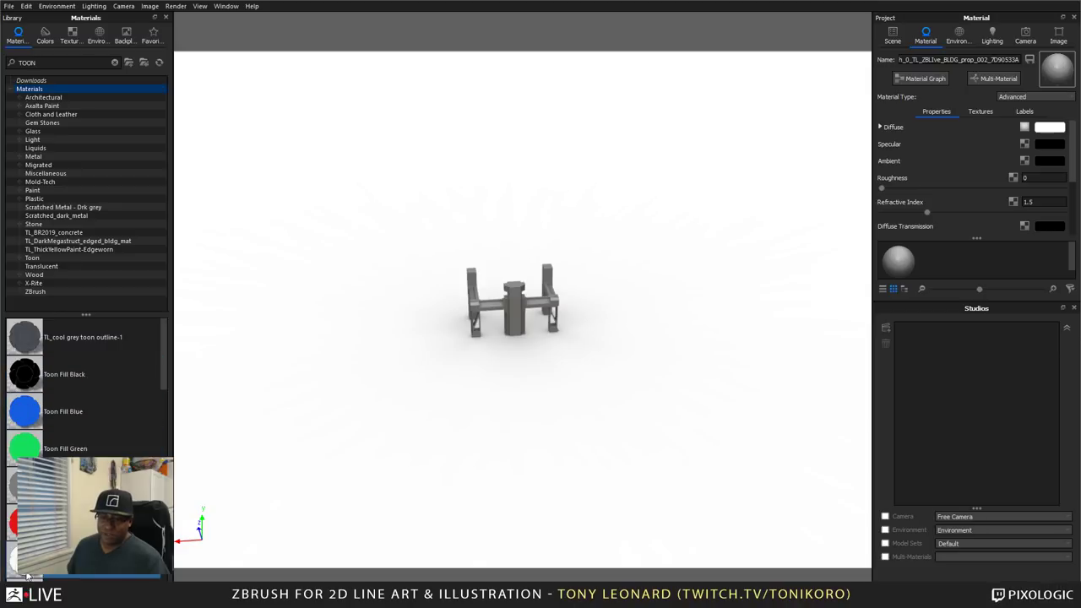
click(25, 446)
click(28, 353)
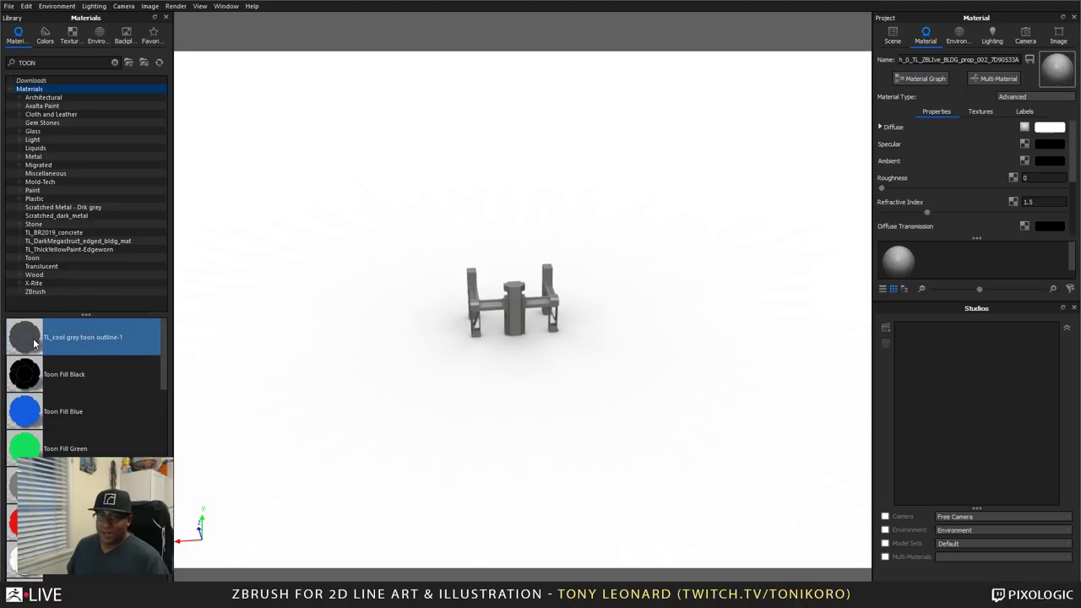
drag(34, 342, 516, 308)
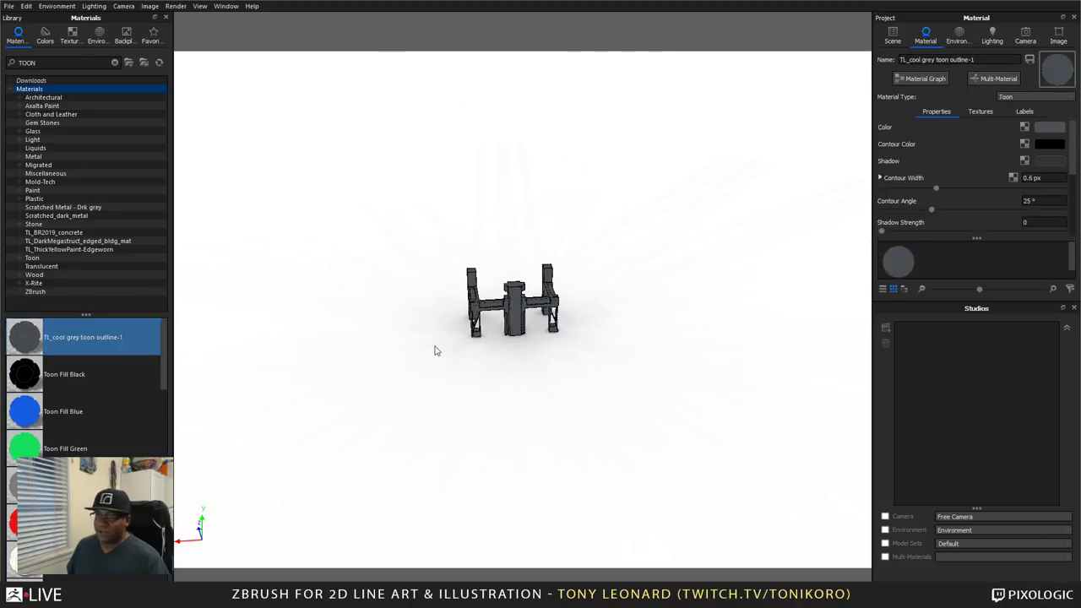
- Set the contour width of the building's toon material to 0.8 px
drag(490, 387, 587, 389)
alt+right_drag(495, 290, 411, 339)
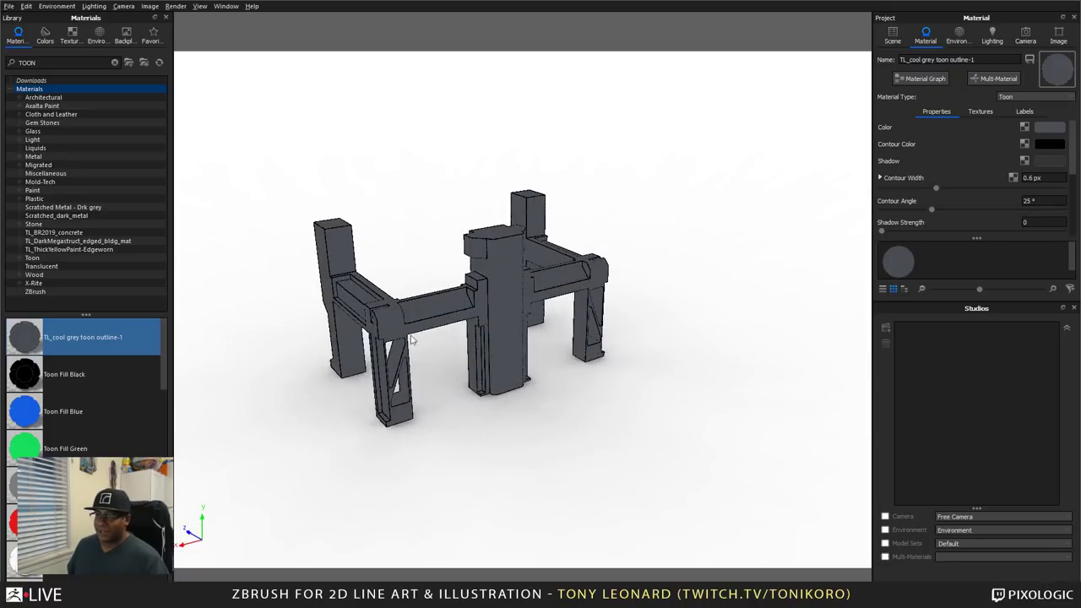
middle_drag(527, 395, 558, 342)
alt+right_drag(559, 342, 573, 469)
middle_drag(502, 336, 507, 346)
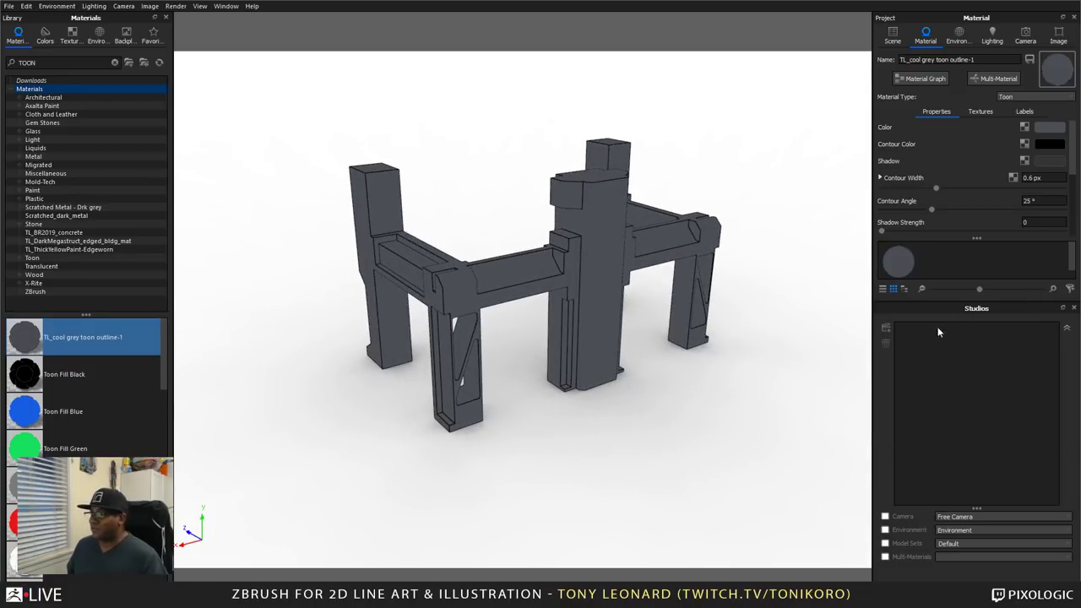
mouse_move(701, 314)
middle_down()
mouse_move(703, 326)
mouse_move(696, 296)
middle_up()
drag(726, 331, 768, 369)
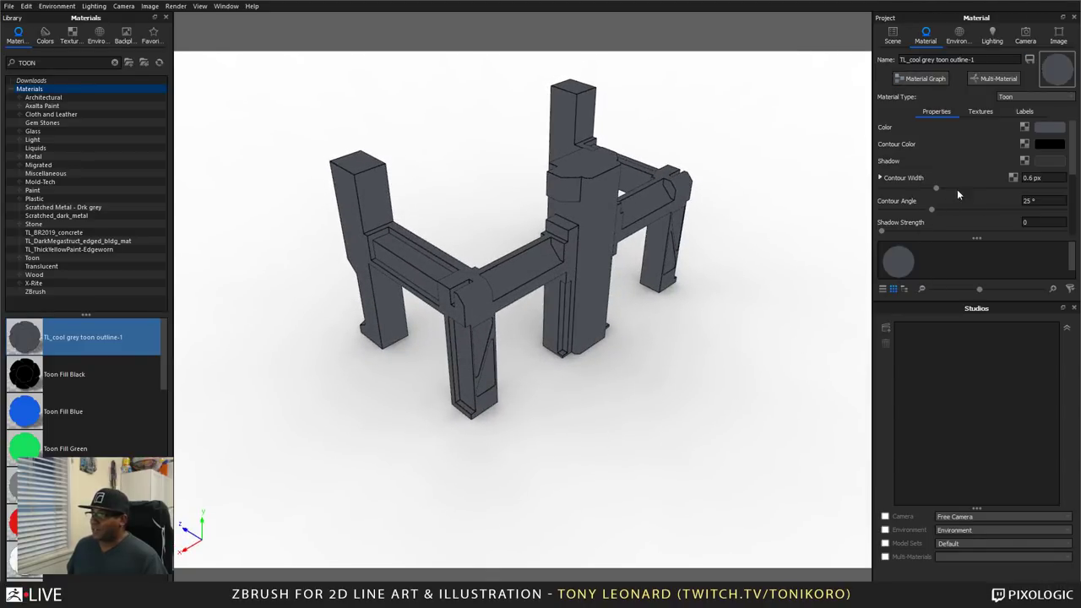
drag(1044, 178, 917, 182)
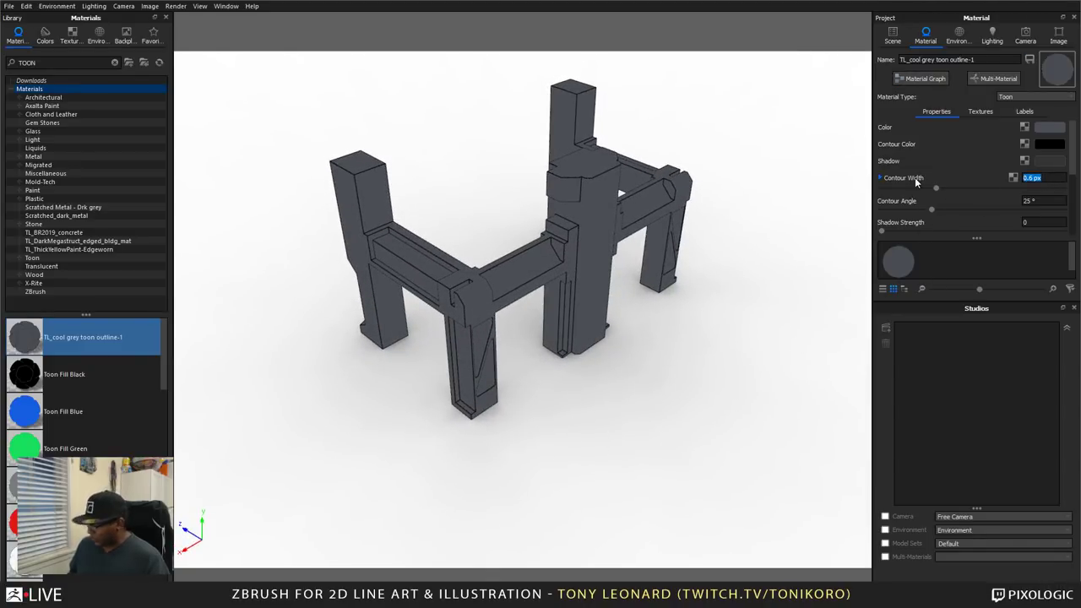
text(0.8)
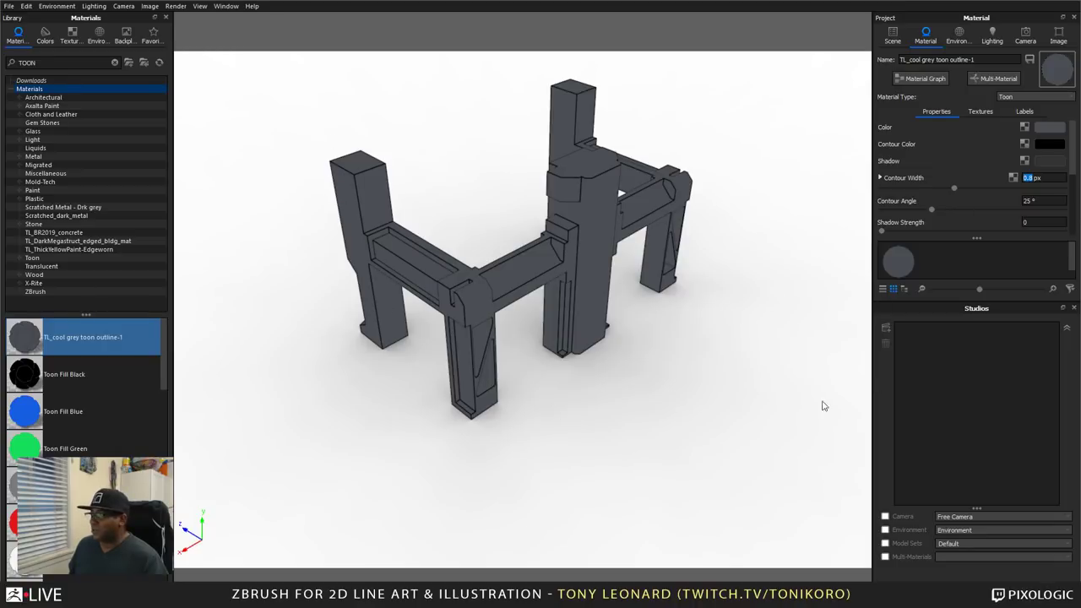
- Change the toon material's fill color to pure white (RGB 255, 255, 255)
click(1048, 127)
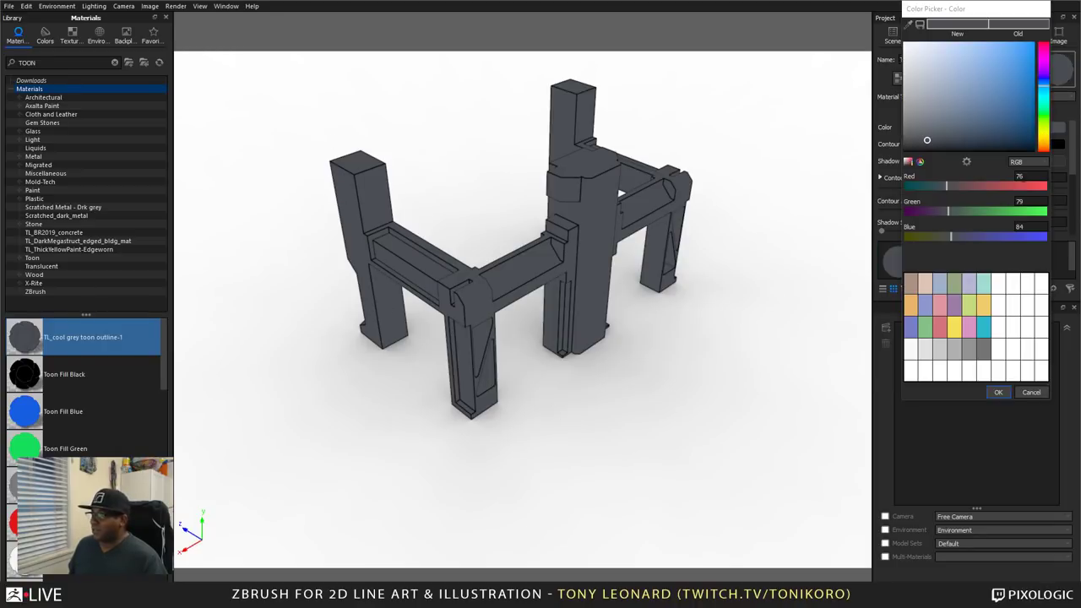
drag(938, 97, 891, 41)
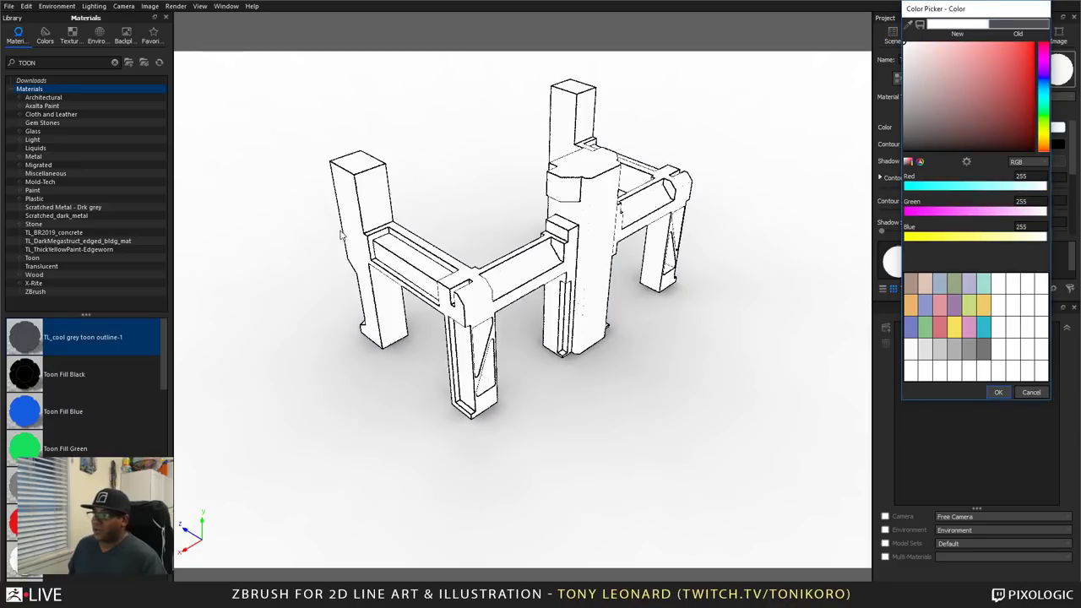
click(998, 392)
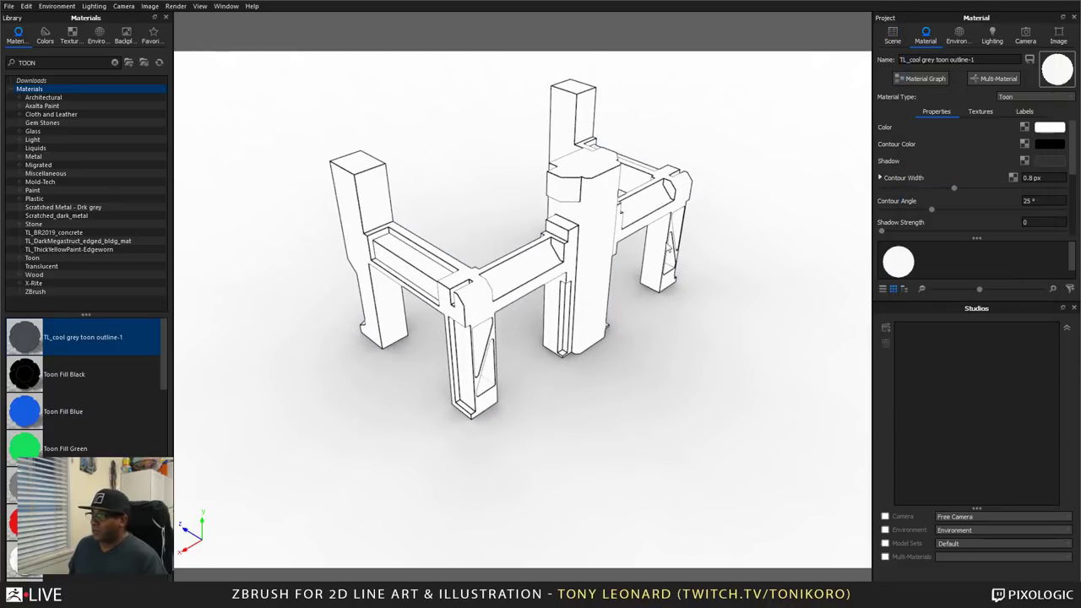
- Make more room for the environment settings and turn off Ground Shadows
click(958, 36)
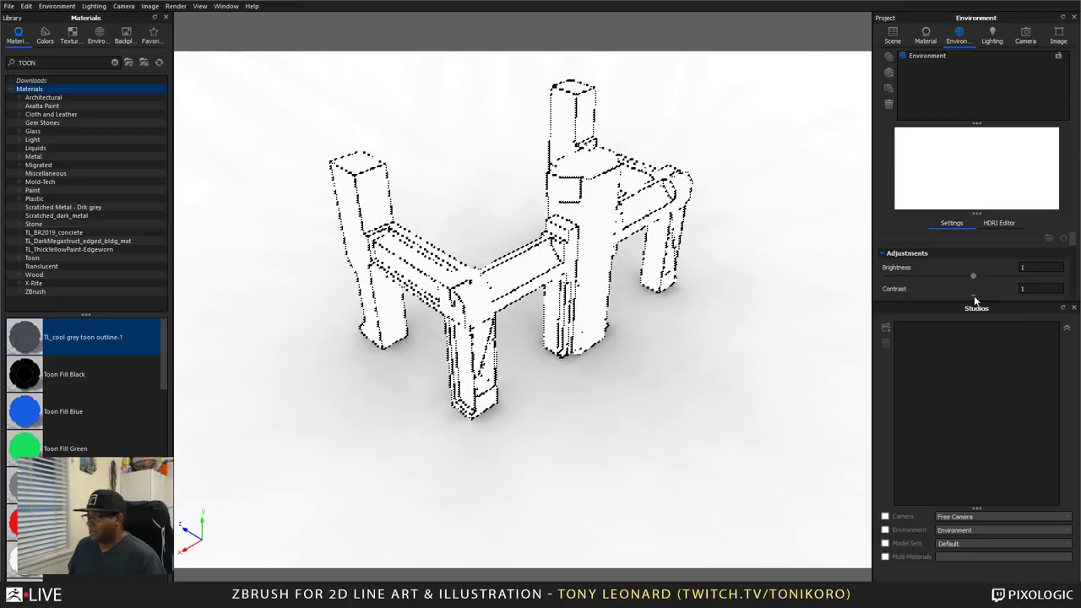
drag(976, 300, 980, 510)
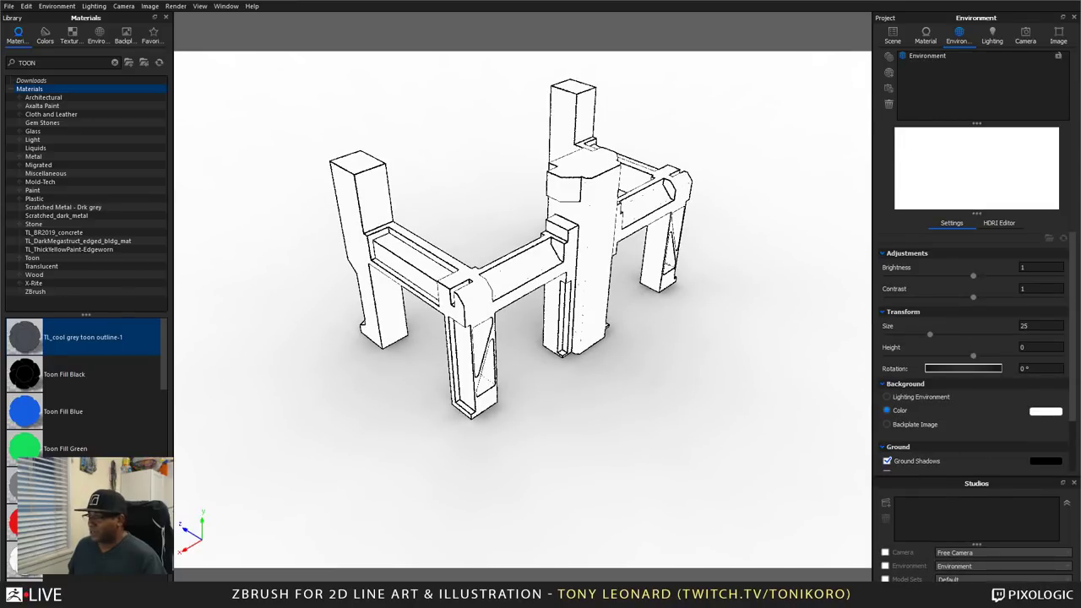
scroll(900, 421, down, 2)
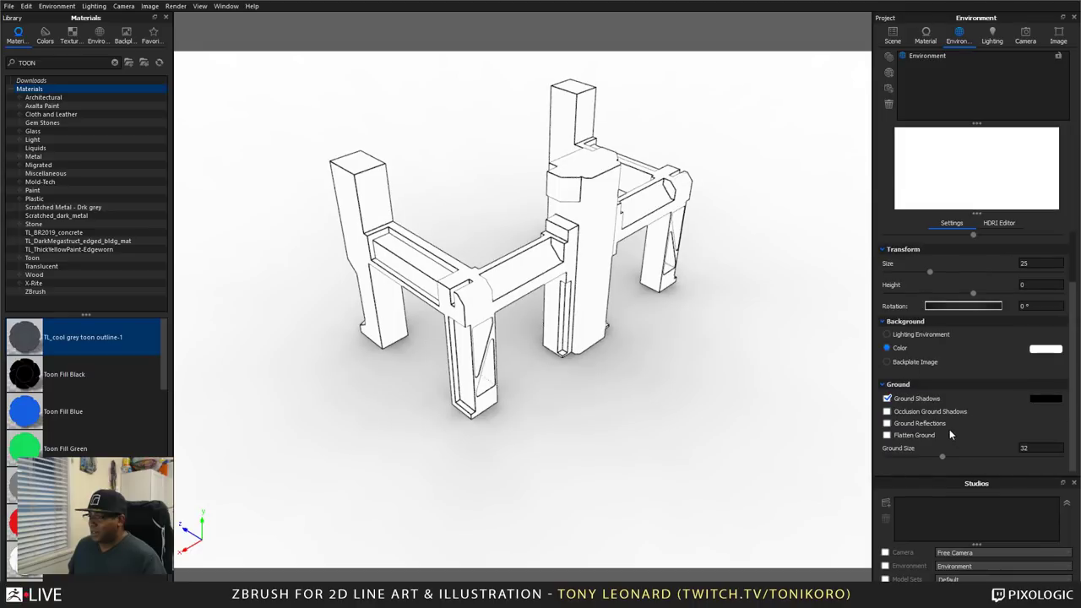
click(887, 399)
- Examine the building's line art from several high and low angles in Presentation Mode, and return to the normal interface
drag(567, 312, 629, 467)
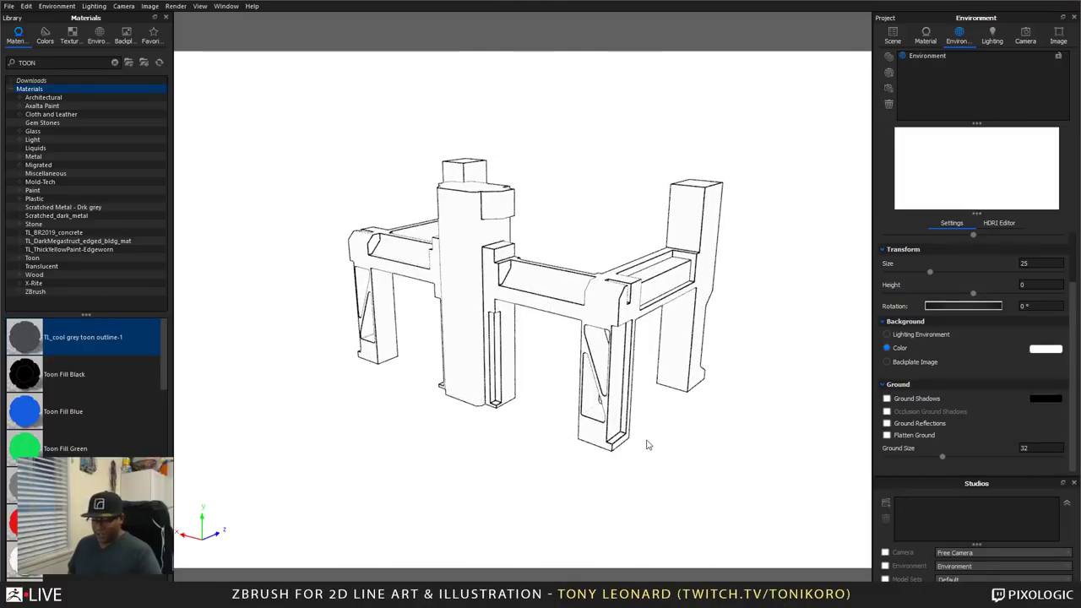
key(shift+f)
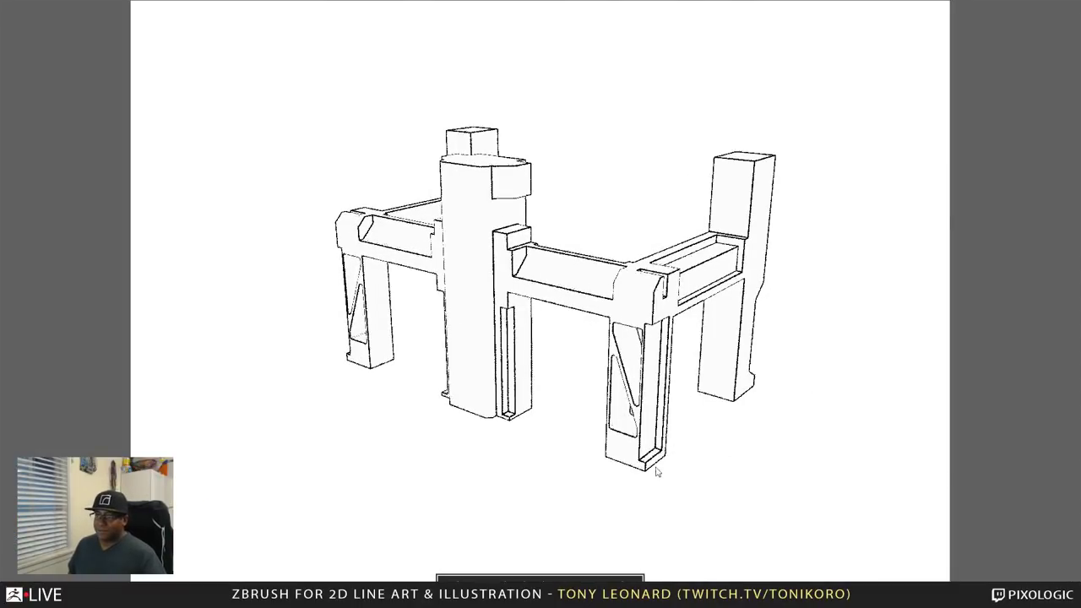
drag(657, 472, 615, 512)
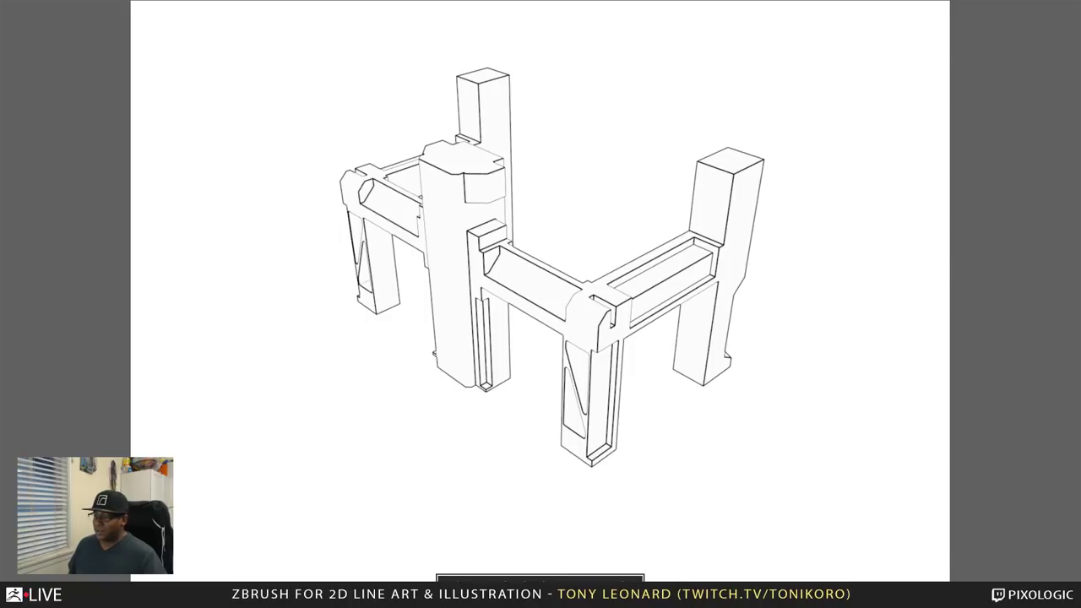
drag(342, 409, 572, 484)
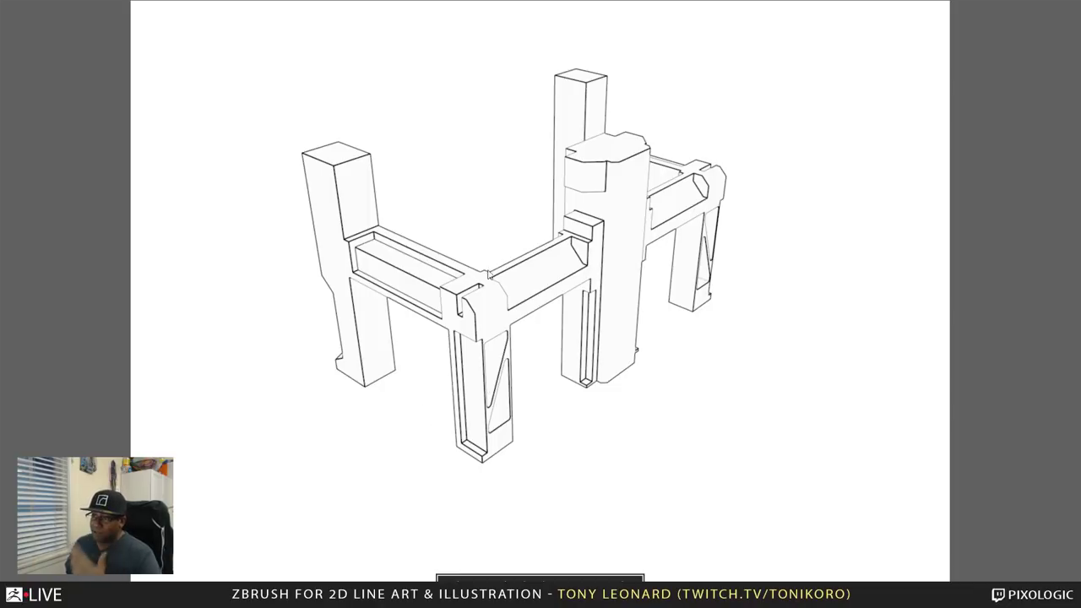
drag(589, 399, 263, 109)
drag(647, 481, 525, 382)
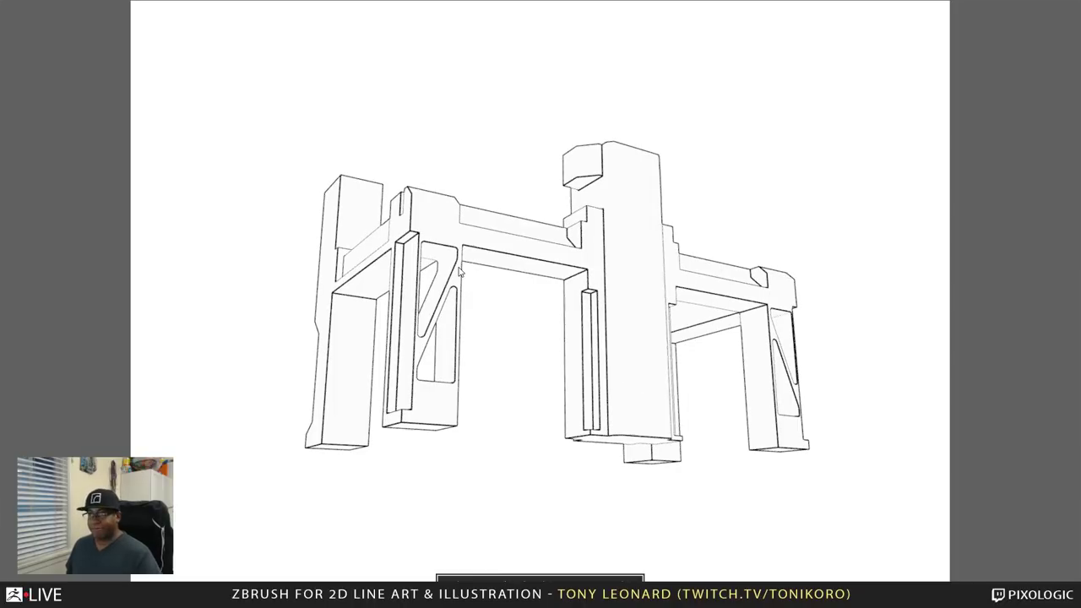
key(f)
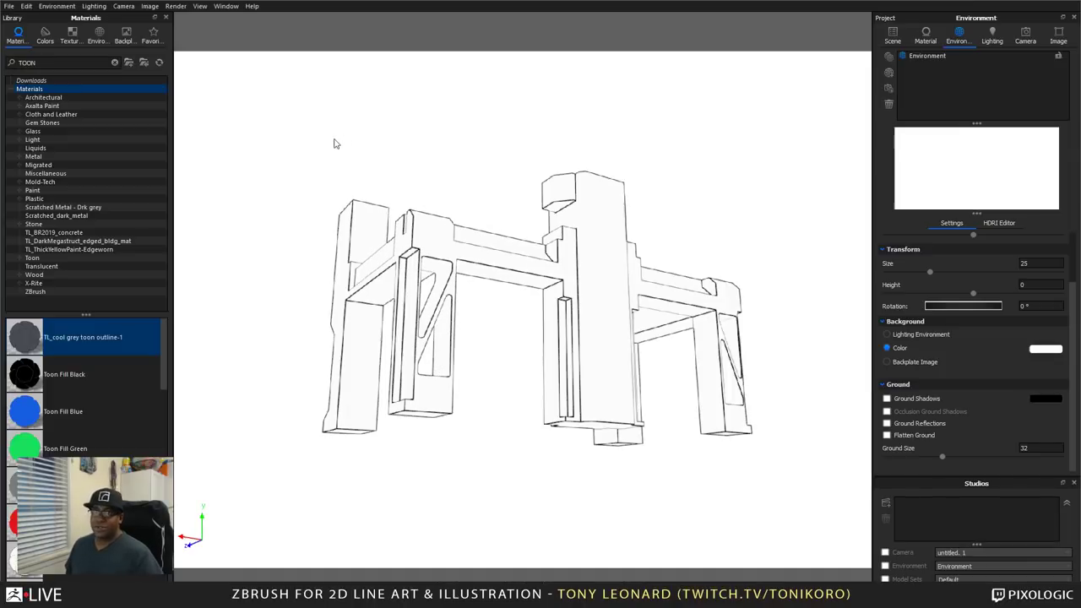
click(199, 6)
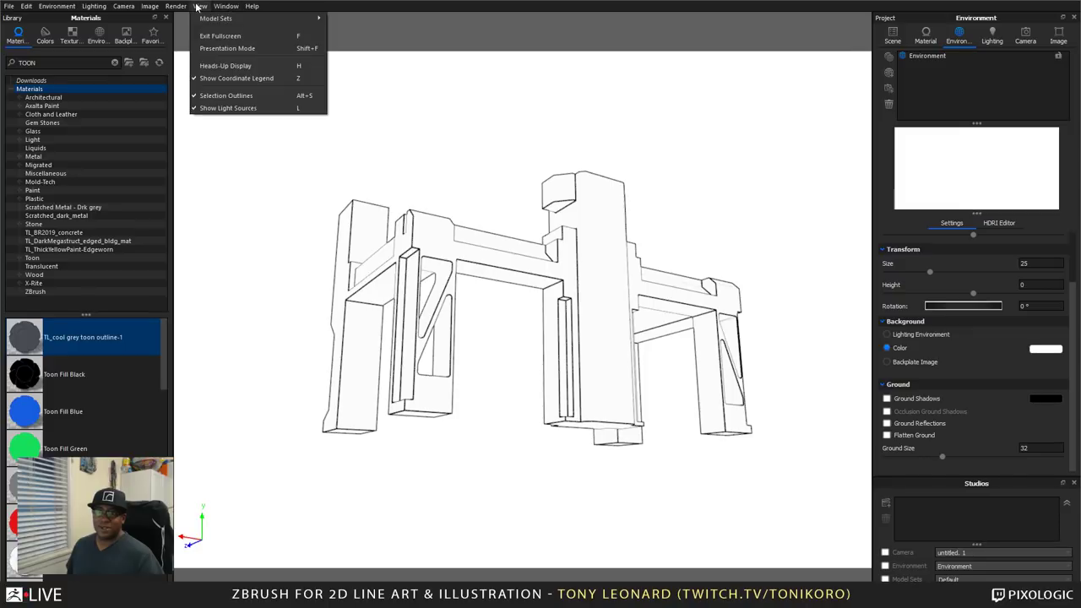
click(223, 48)
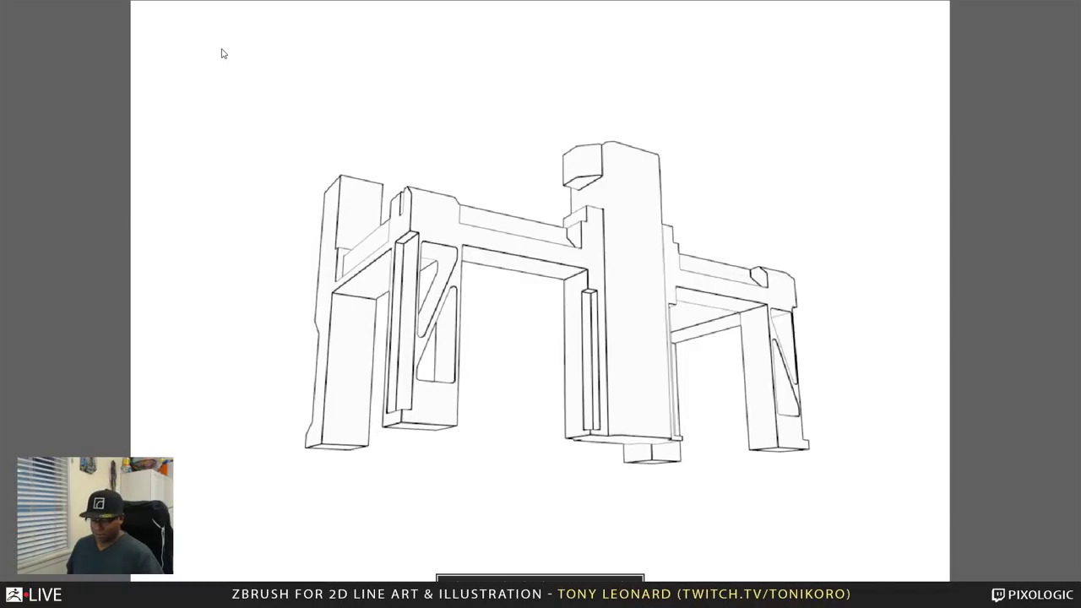
key(shift+f)
- Show the Heads-Up Display with the render statistics over the viewport
click(220, 7)
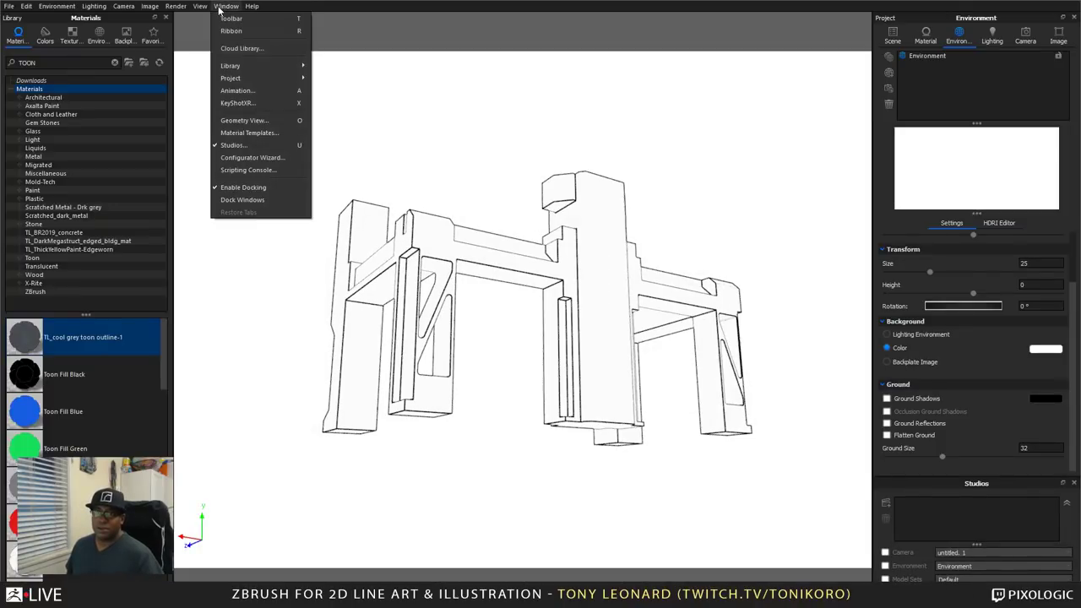
mouse_move(205, 10)
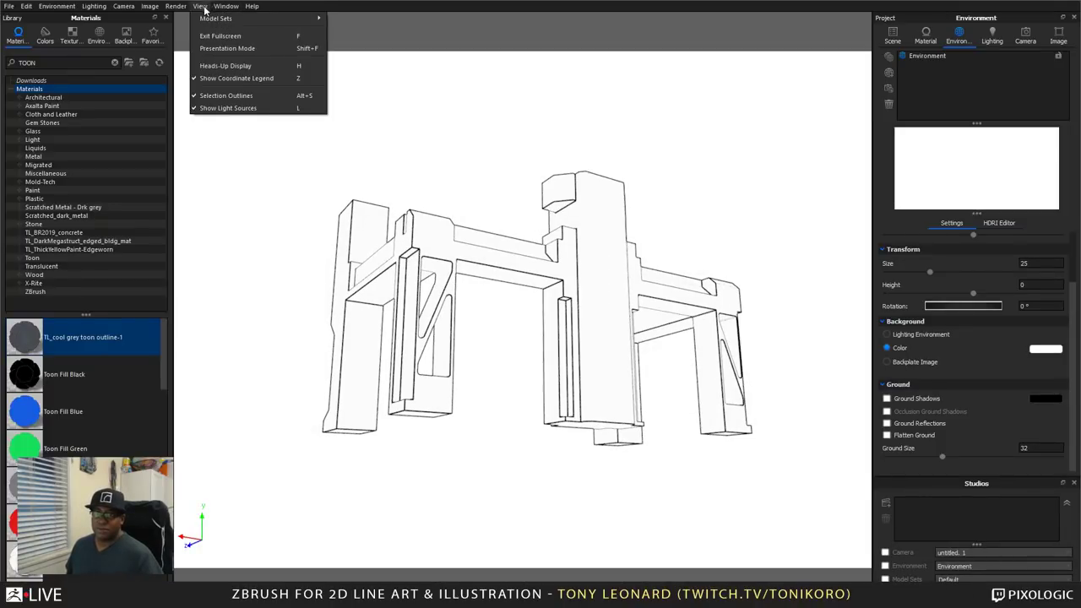
click(265, 64)
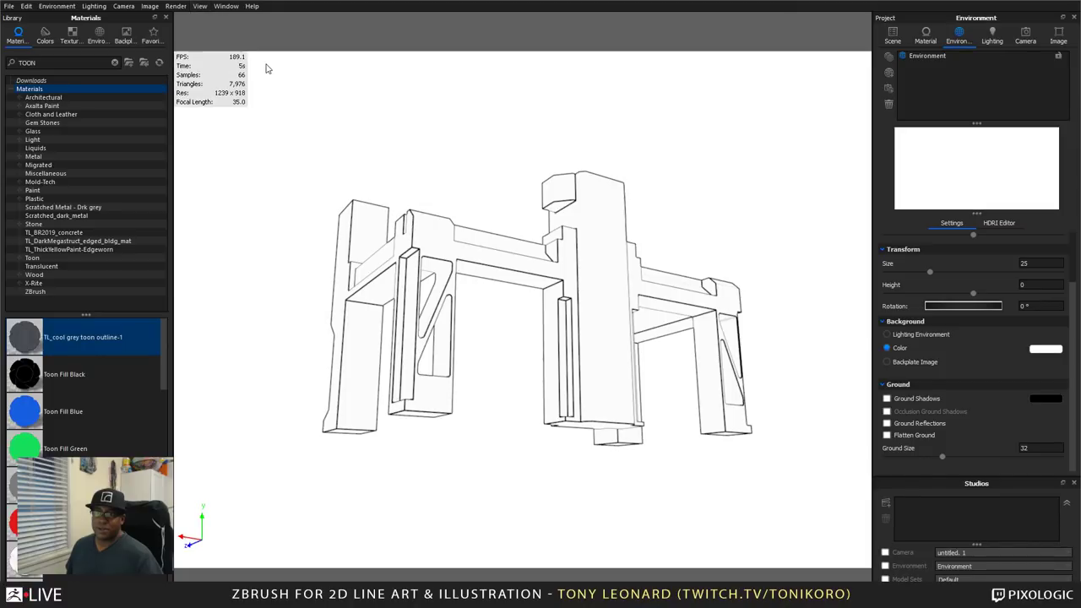
- Show the main Toolbar and the Ribbon in the interface
click(200, 7)
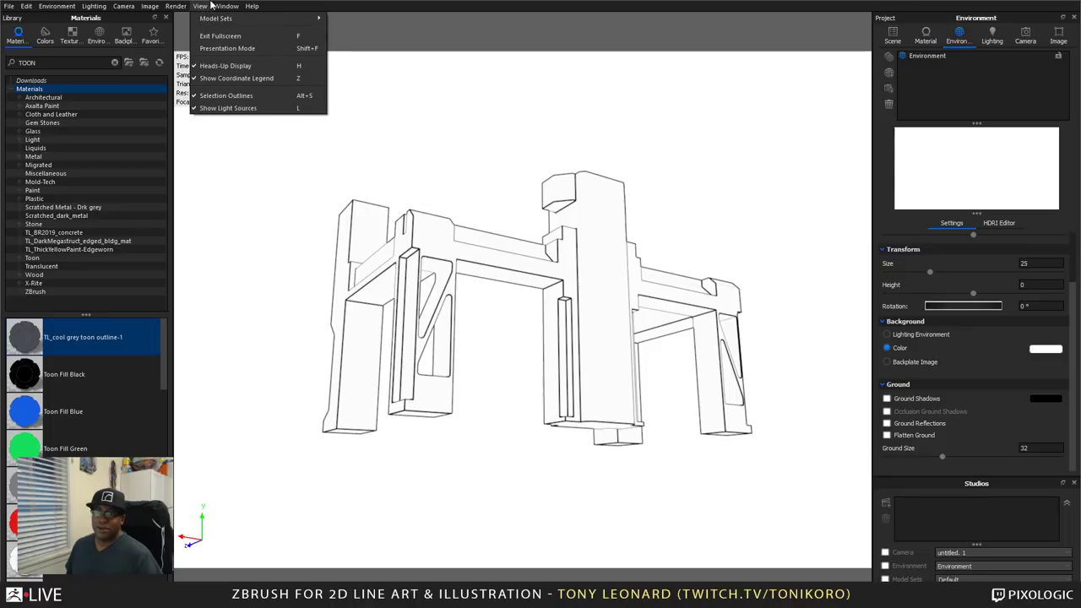
mouse_move(226, 5)
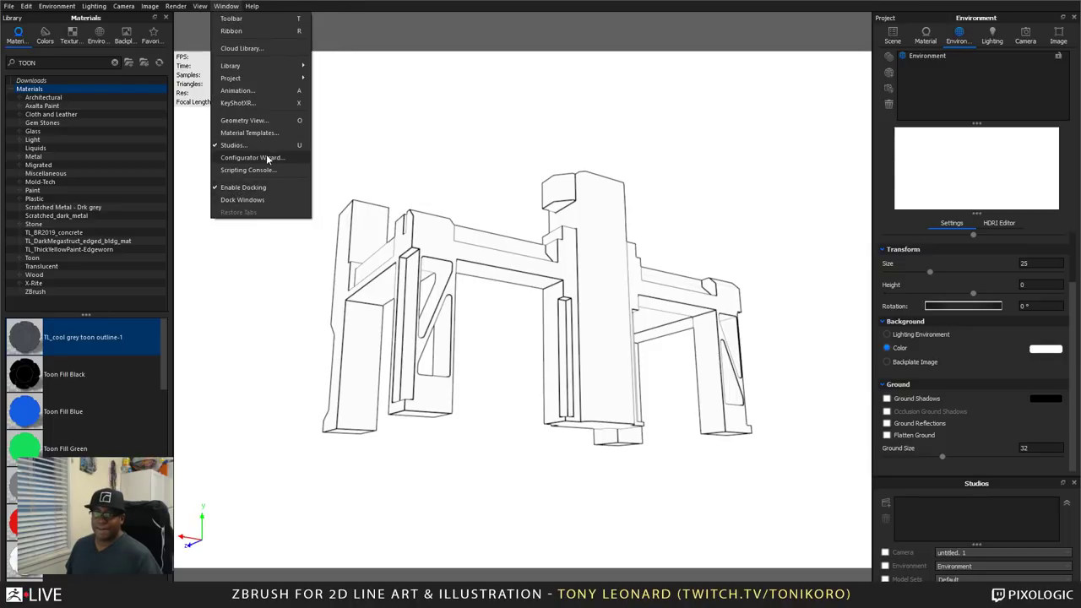
mouse_move(272, 70)
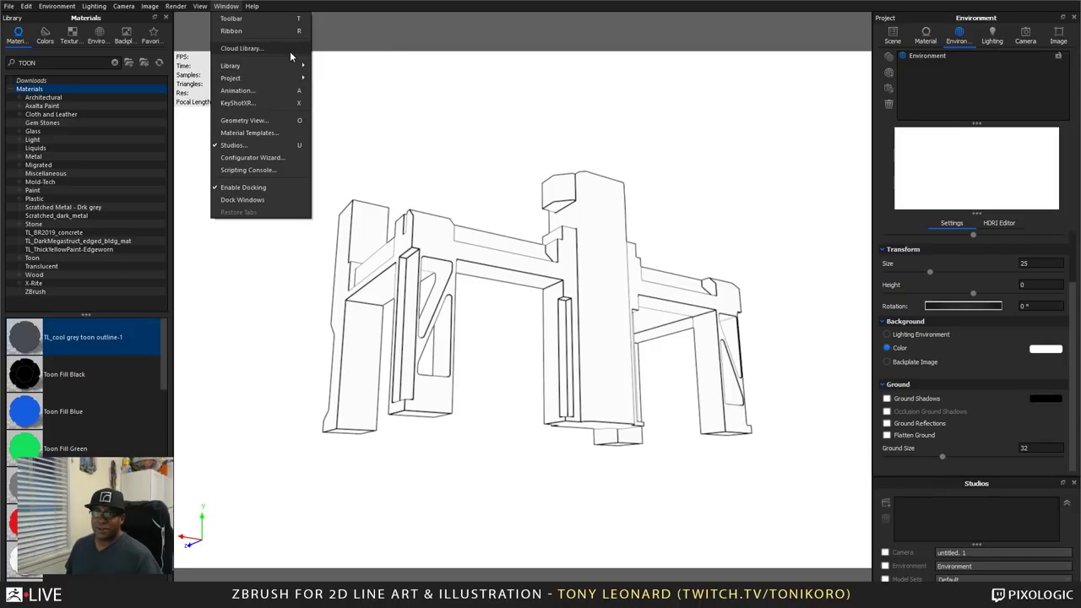
click(272, 19)
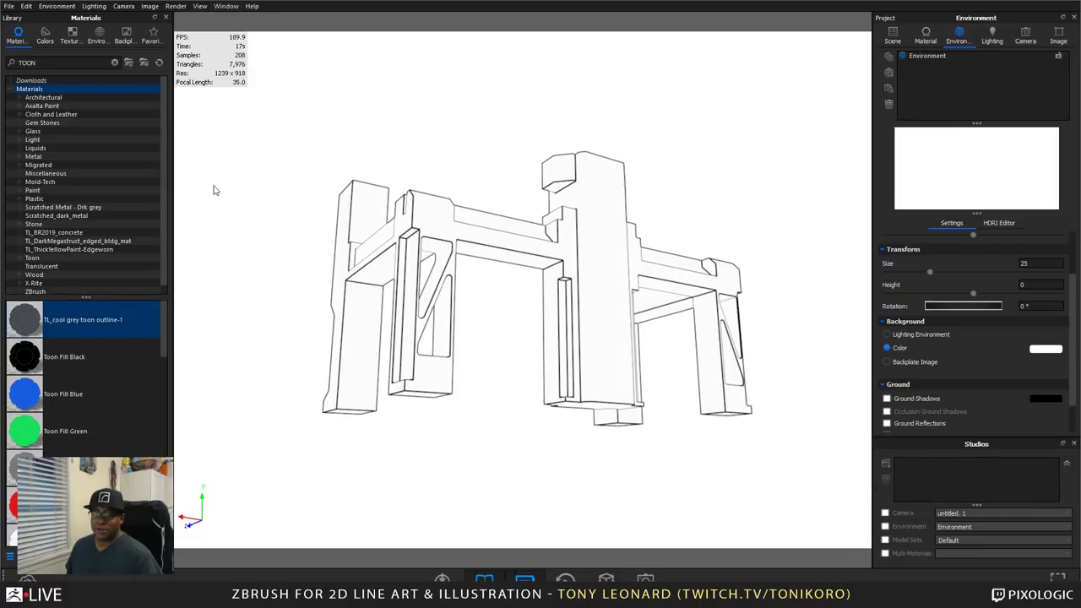
click(227, 5)
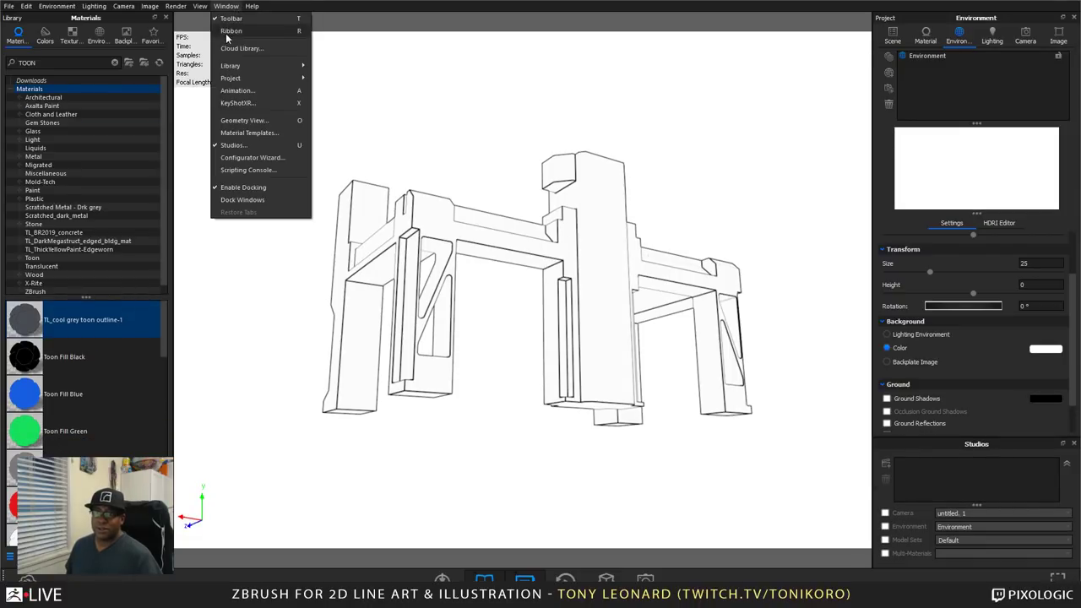
click(233, 21)
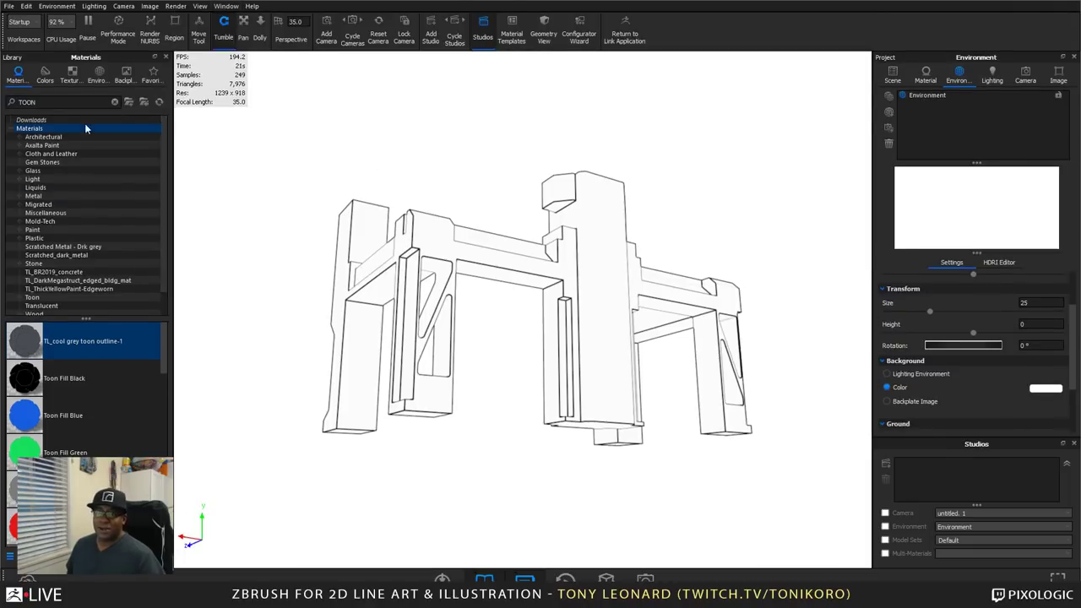
- Orbit to the building's opposite side and set the camera's perspective focal length to 75
drag(429, 176, 502, 312)
middle_drag(502, 312, 465, 283)
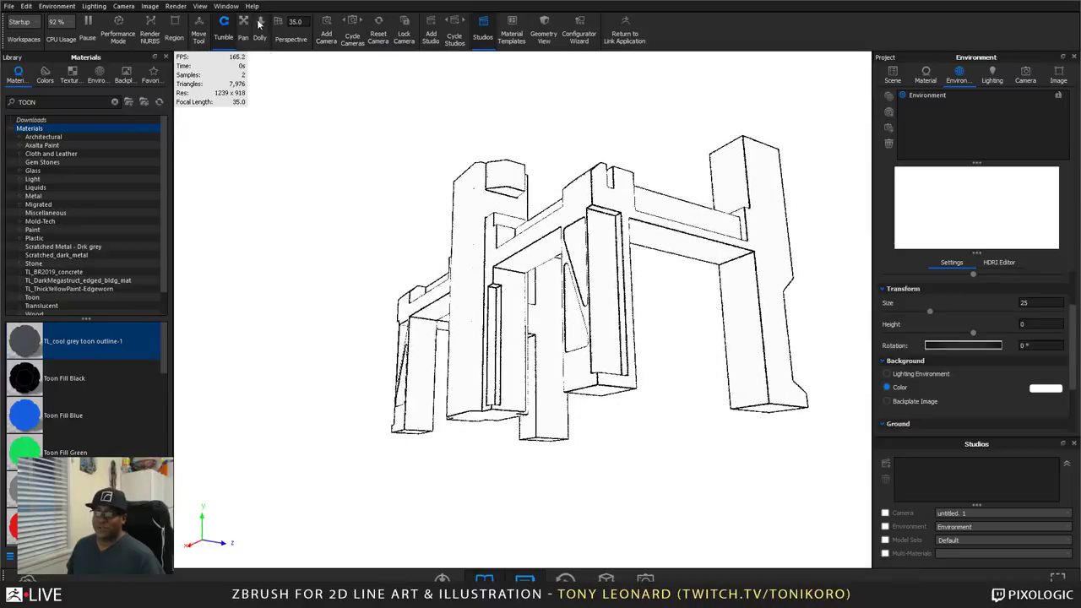
double_click(296, 22)
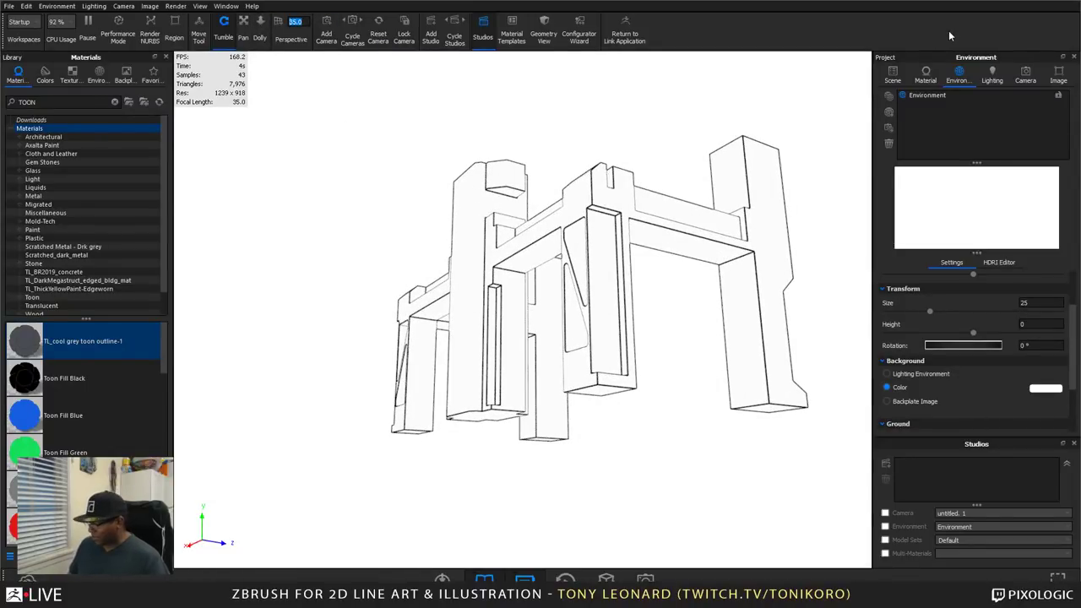
text(7)
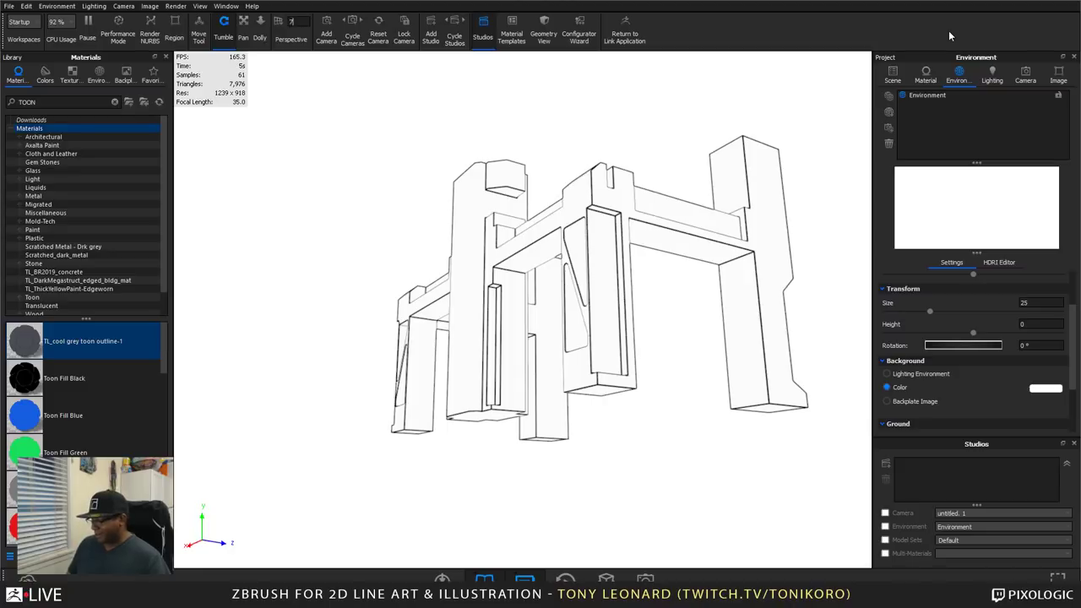
text(5)
key(Return)
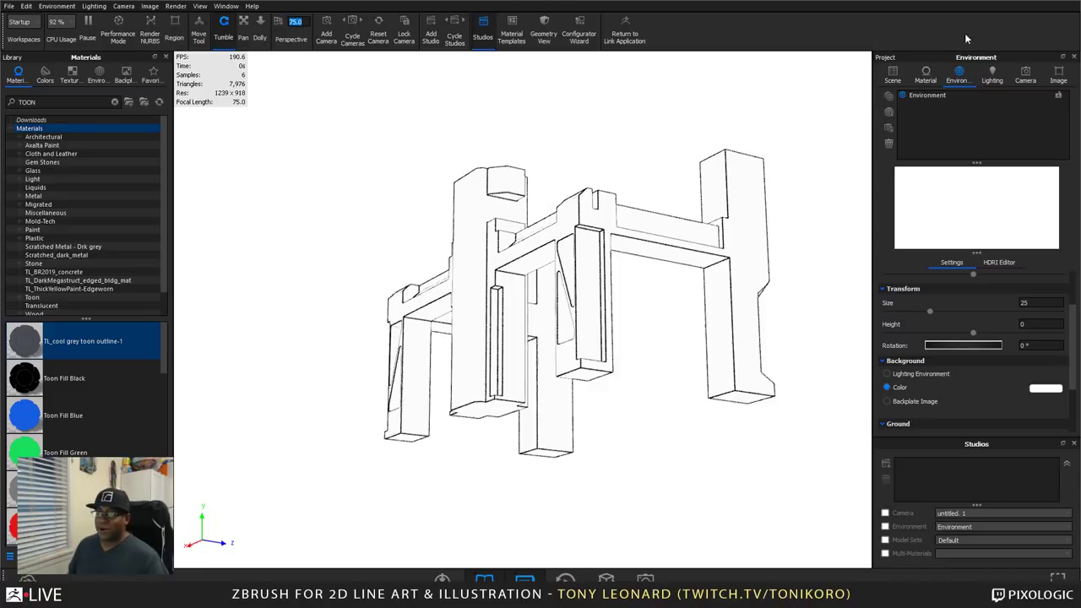
- View the building from a more level angle and set the camera's perspective focal length to 45
drag(584, 194, 623, 364)
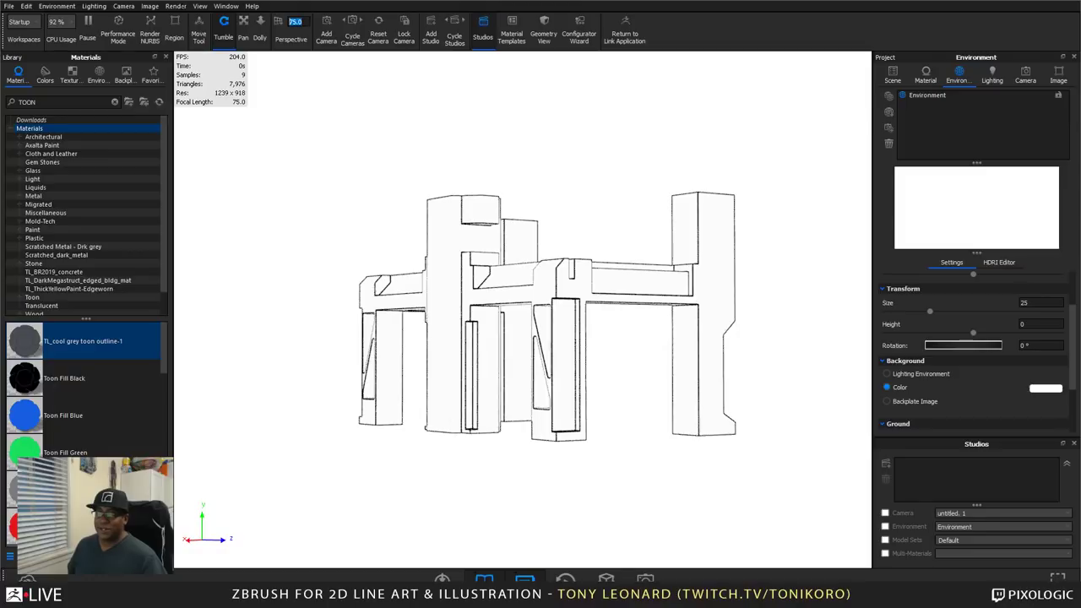
text(45)
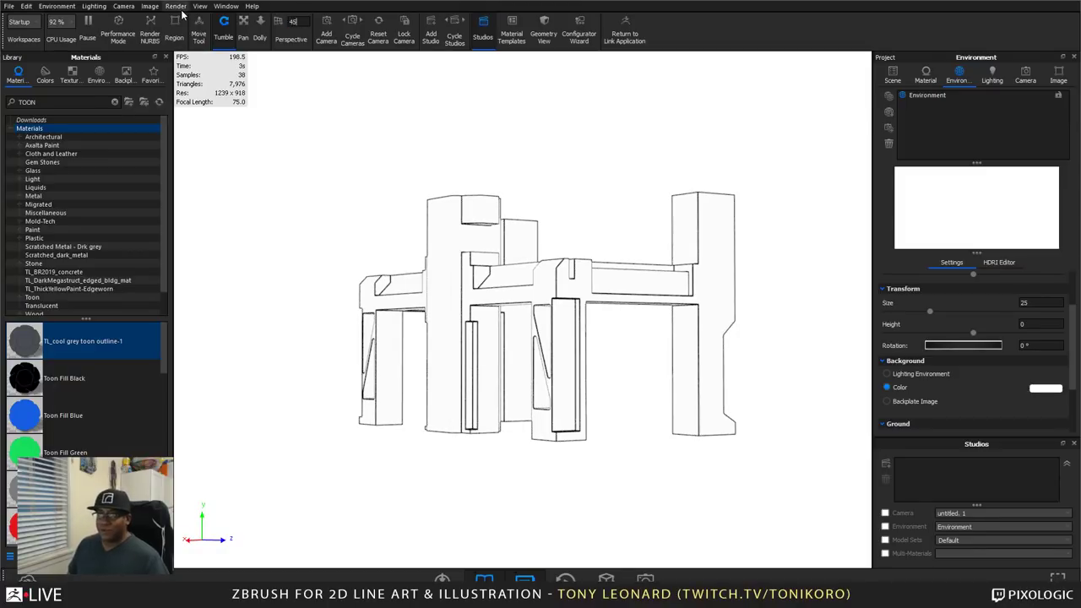
key(Return)
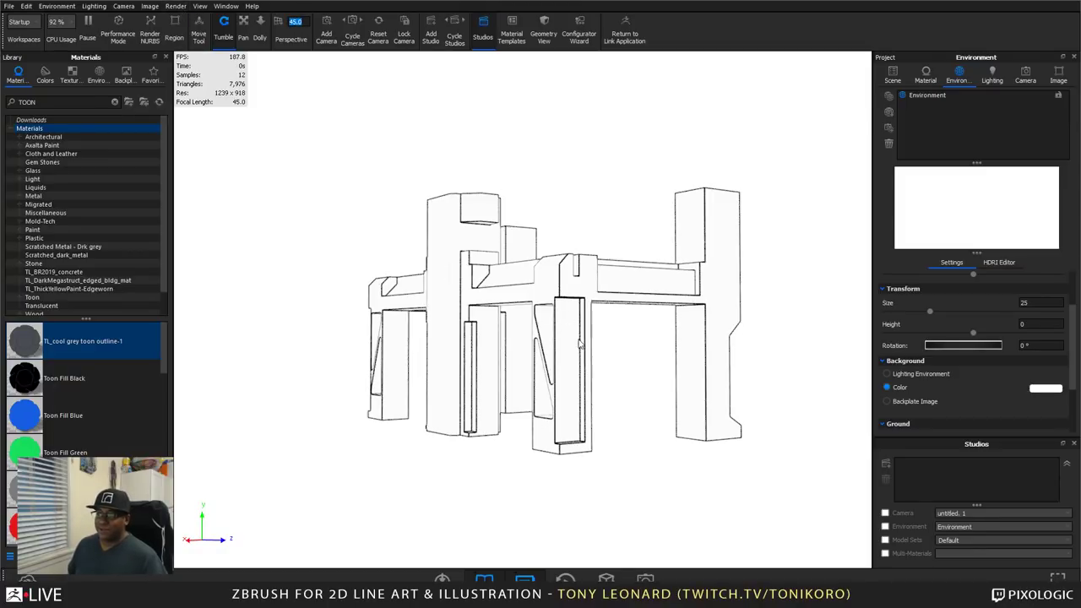
- Orbit the building to a slightly lower viewpoint and set the camera's perspective focal length to 35
drag(580, 344, 574, 339)
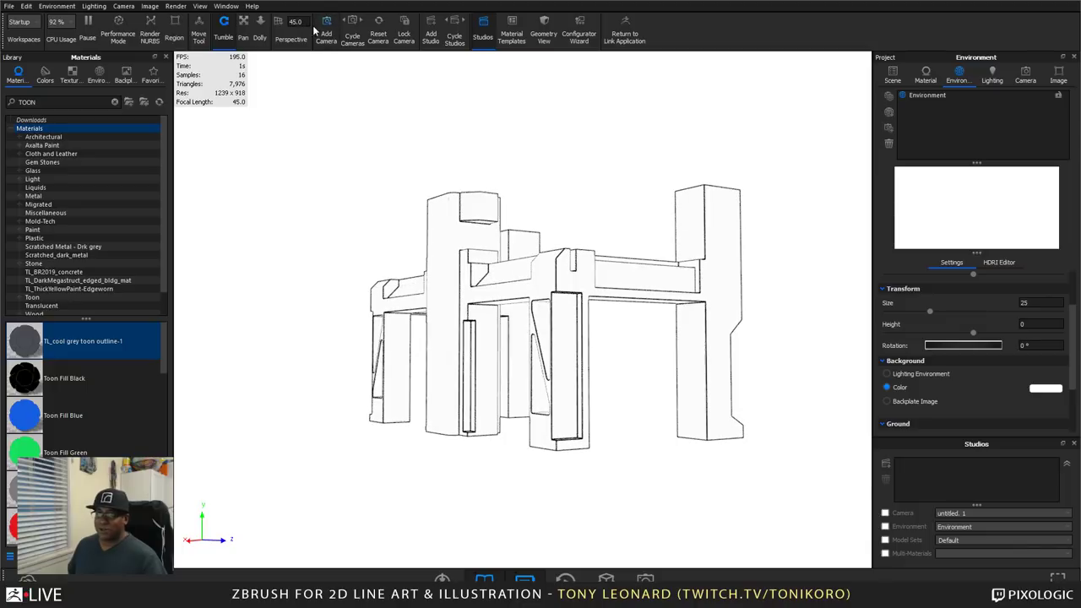
drag(616, 384, 589, 354)
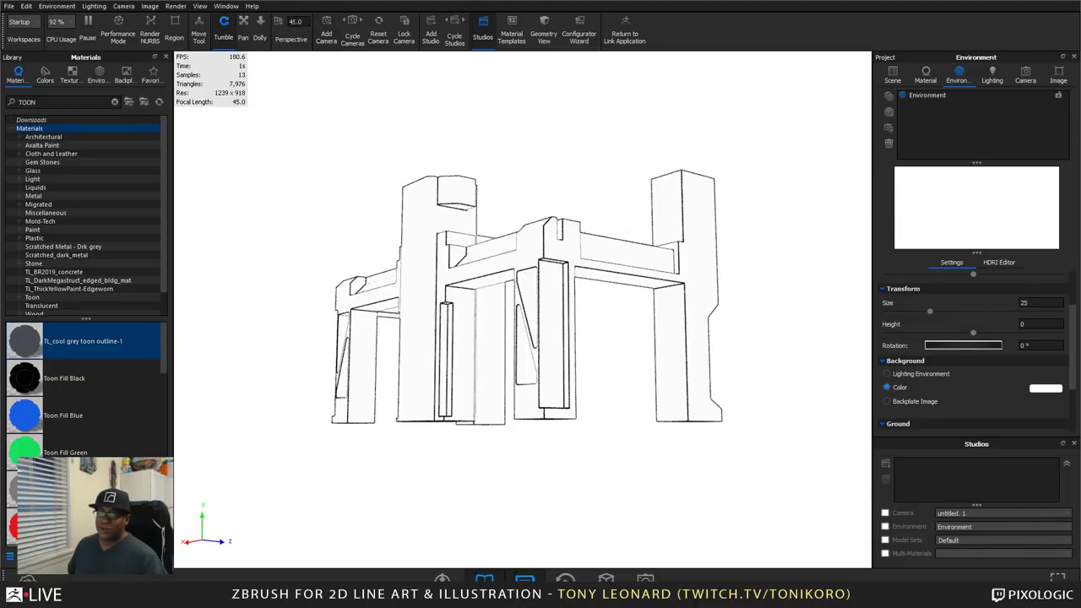
drag(302, 22, 231, 12)
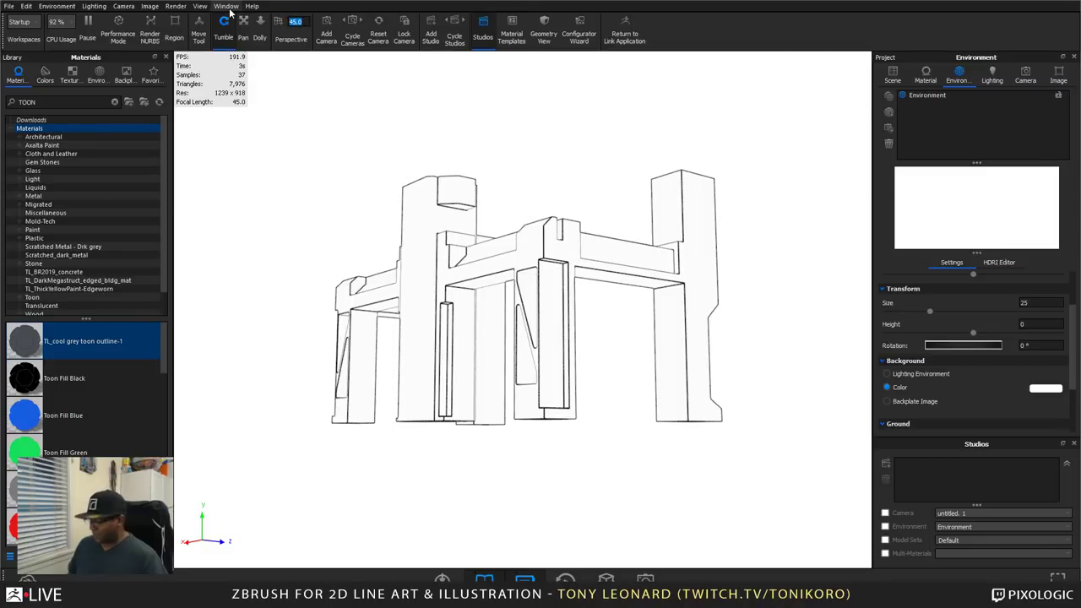
text(35)
key(Return)
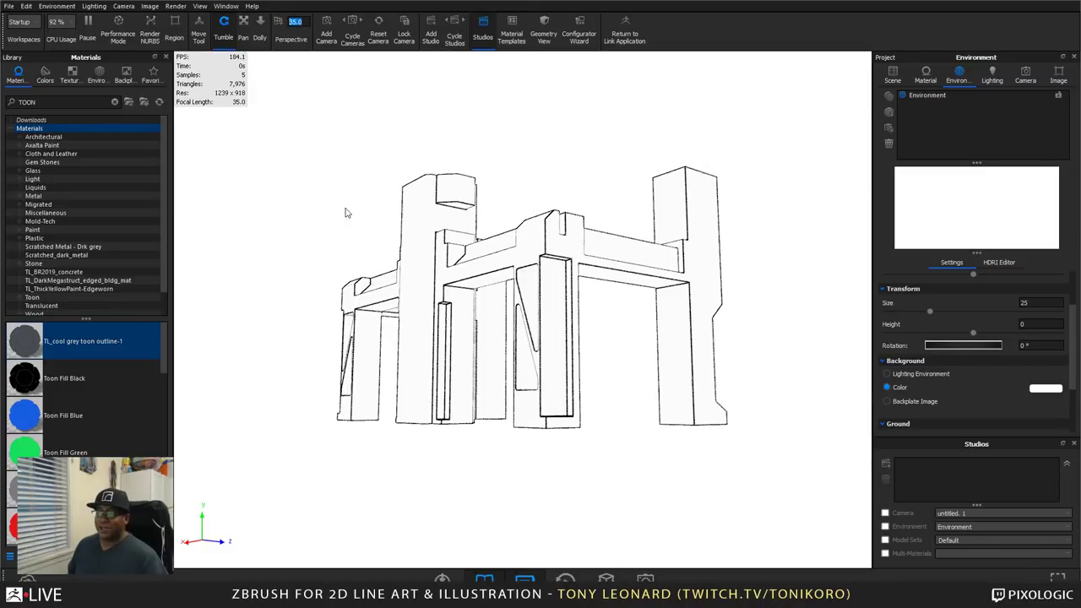
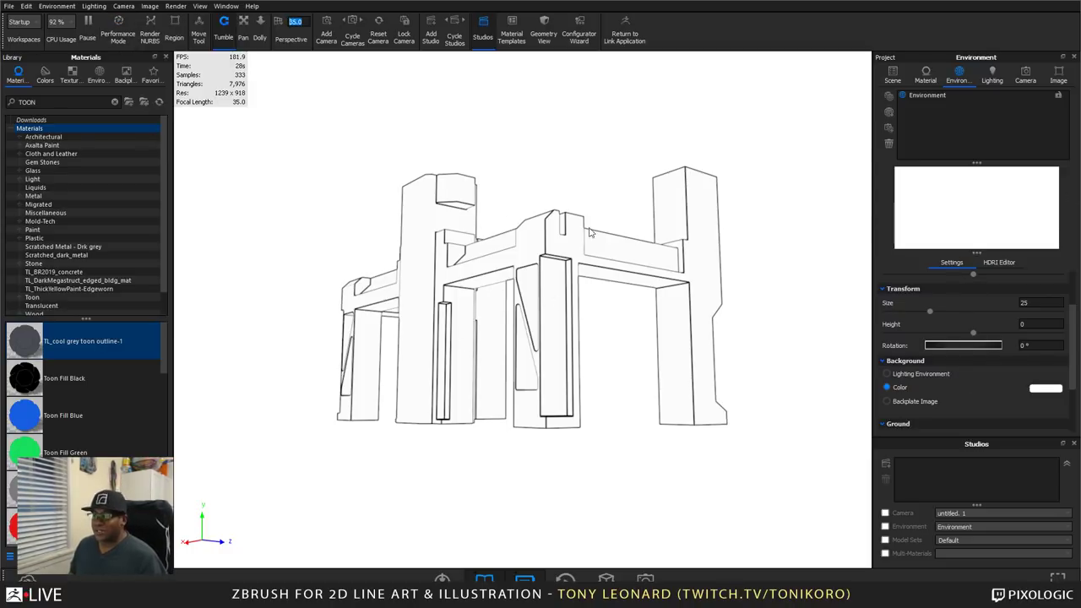
- Orbit around the single building and inspect its line art full screen from a raised viewpoint
drag(520, 365, 530, 404)
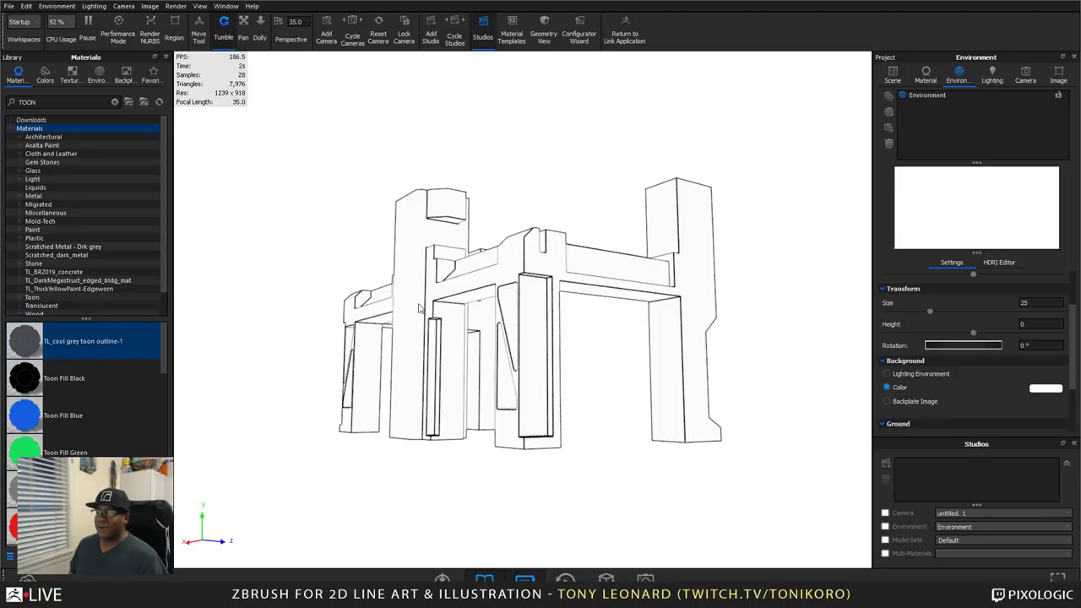
drag(416, 330, 475, 339)
drag(455, 381, 467, 453)
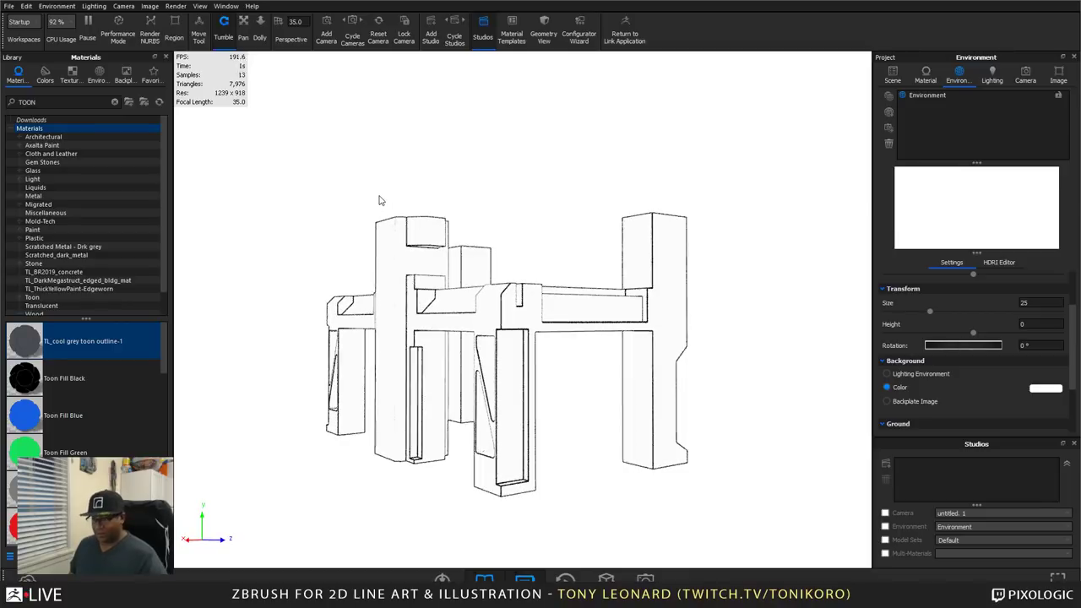
key(shift+f)
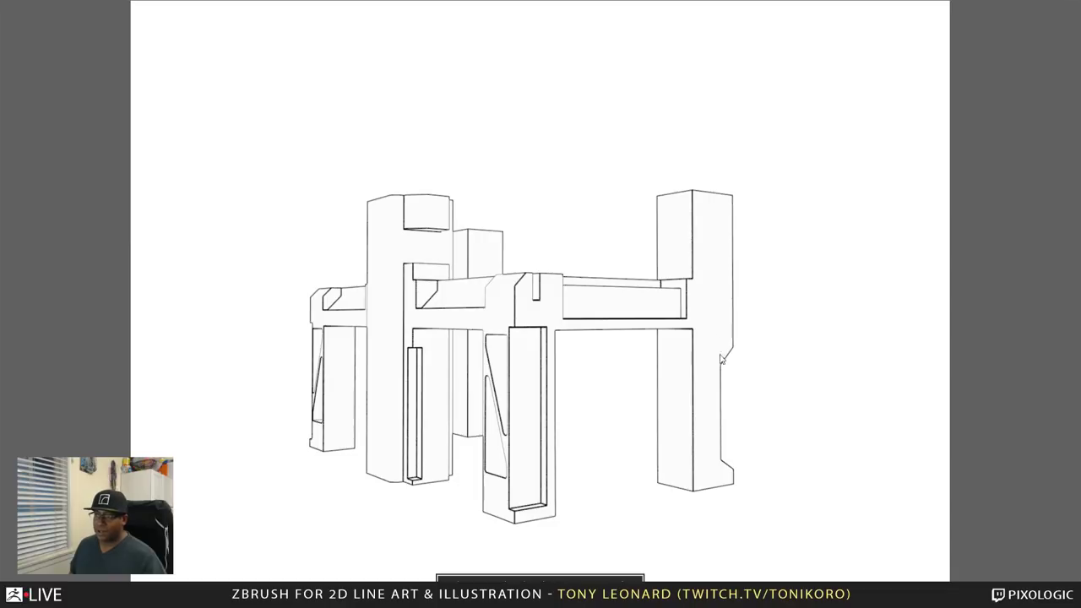
drag(720, 359, 584, 360)
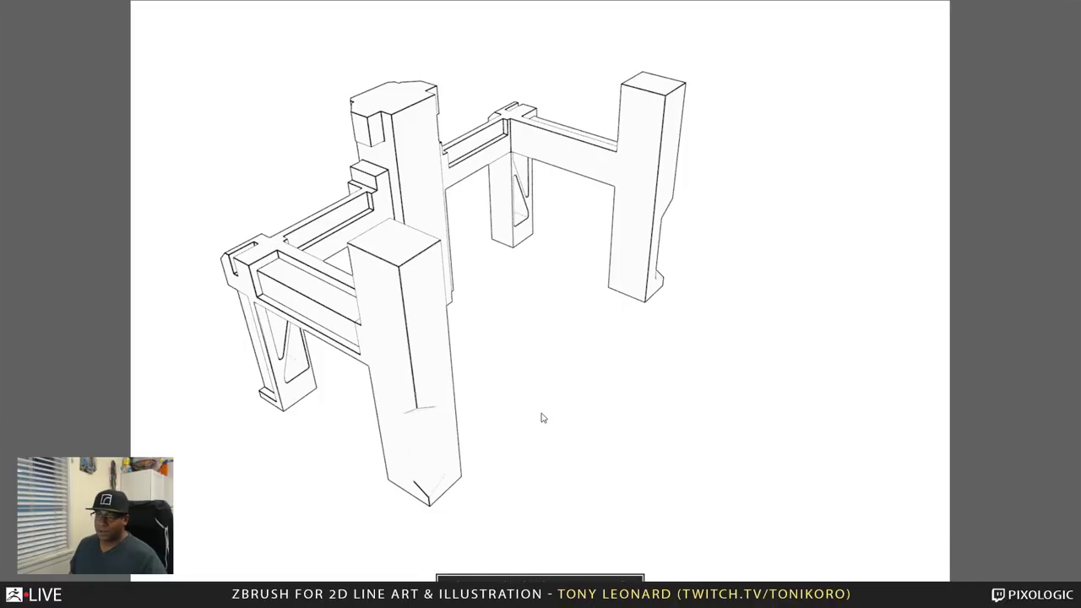
- Switch to ZBrush and move the building along its X axis to one side of the grid centre in top view
key(alt+Tab)
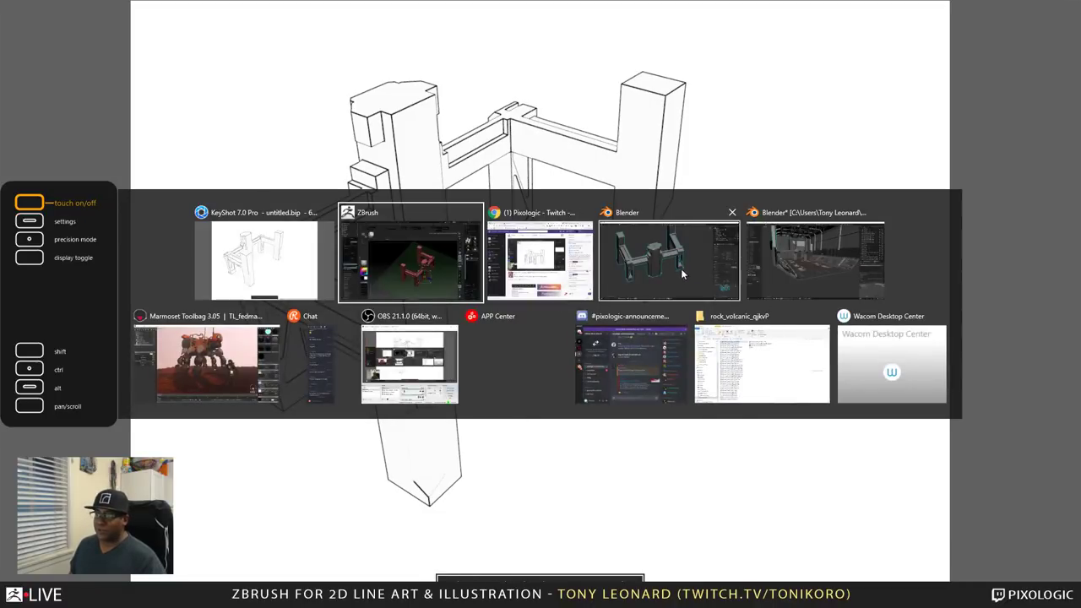
click(418, 278)
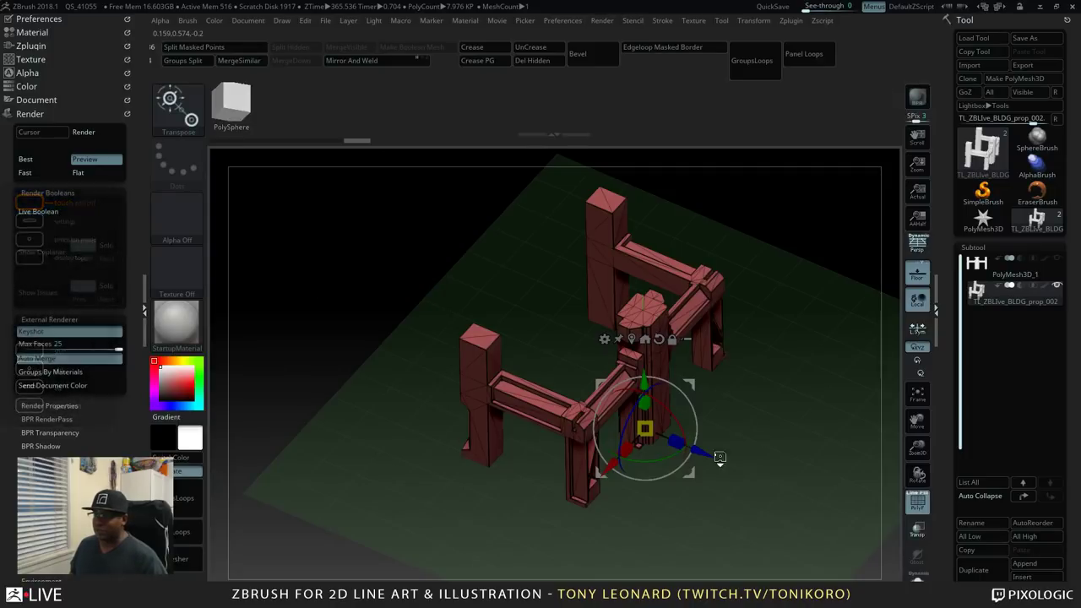
drag(721, 461, 764, 452)
drag(808, 496, 581, 533)
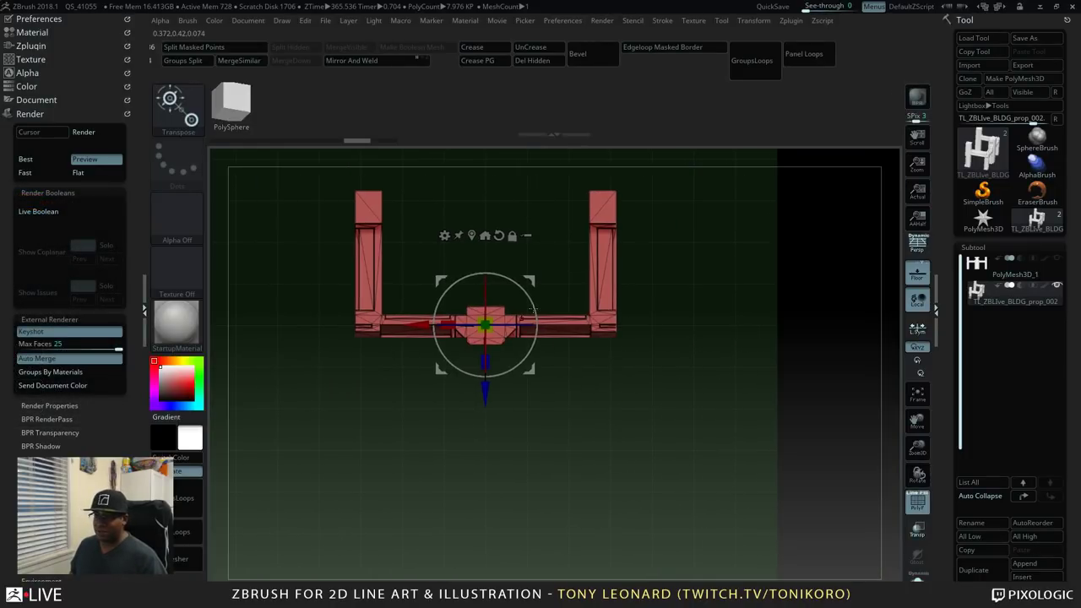
drag(405, 325, 179, 326)
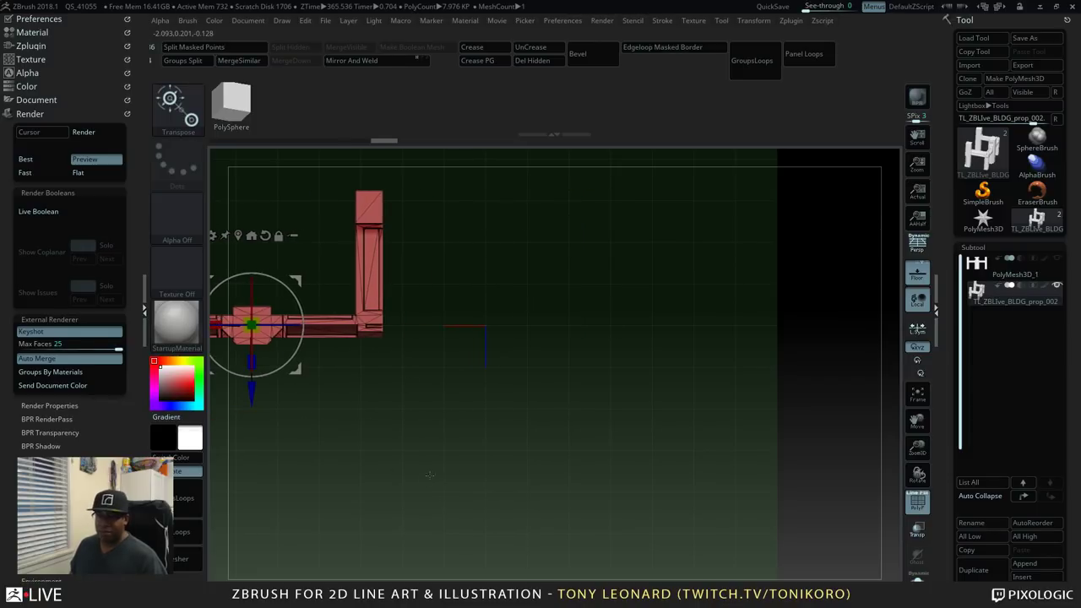
alt+drag(397, 472, 582, 504)
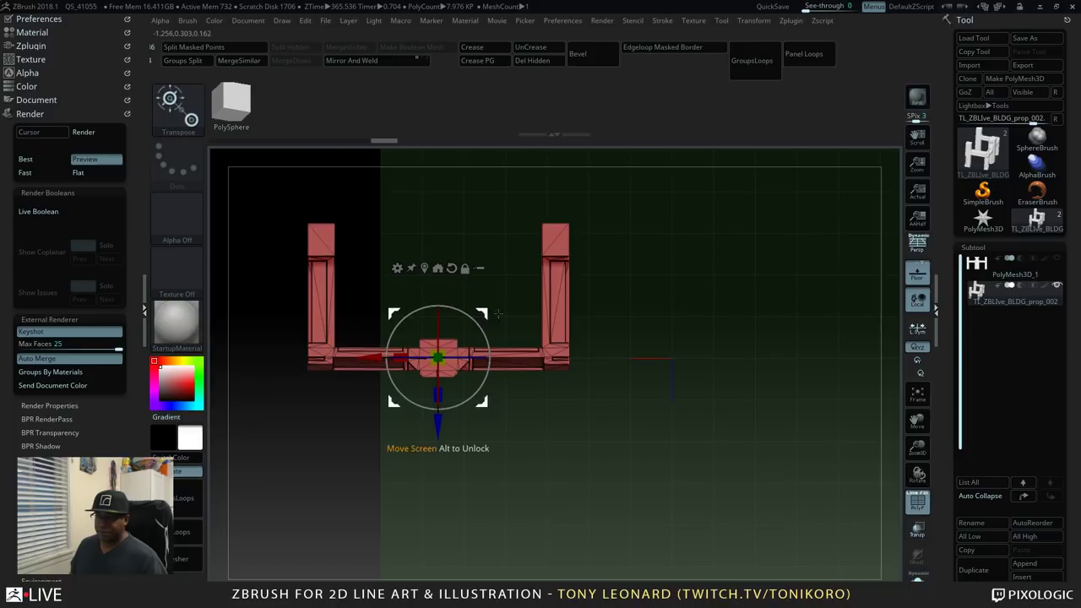
- Duplicate the building along the X axis so the copy stands beside the original, and clear the mask on the original
drag(383, 358, 738, 378)
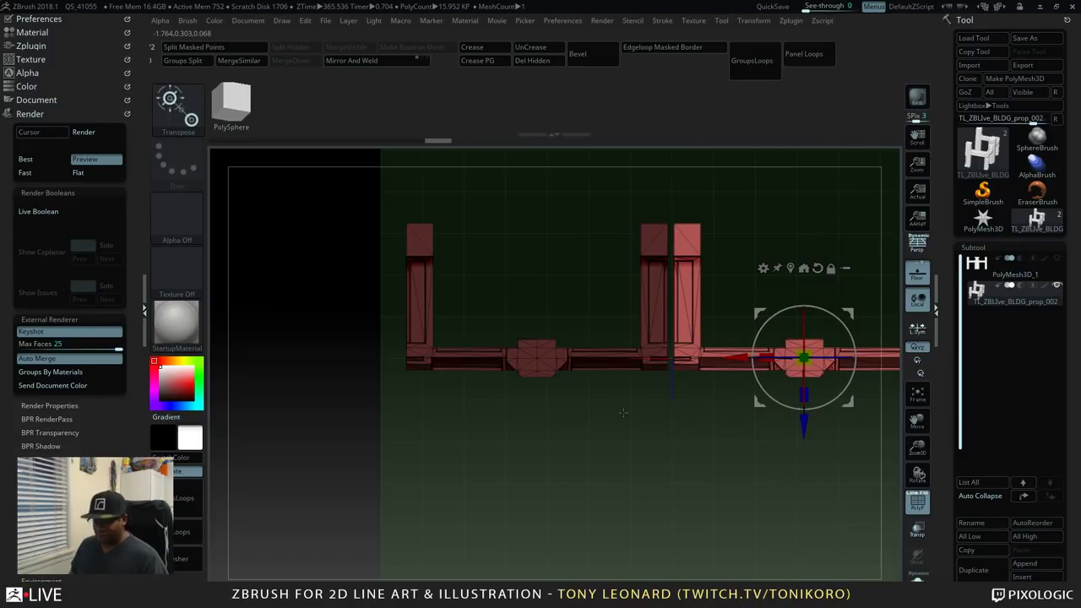
ctrl+drag(594, 471, 684, 511)
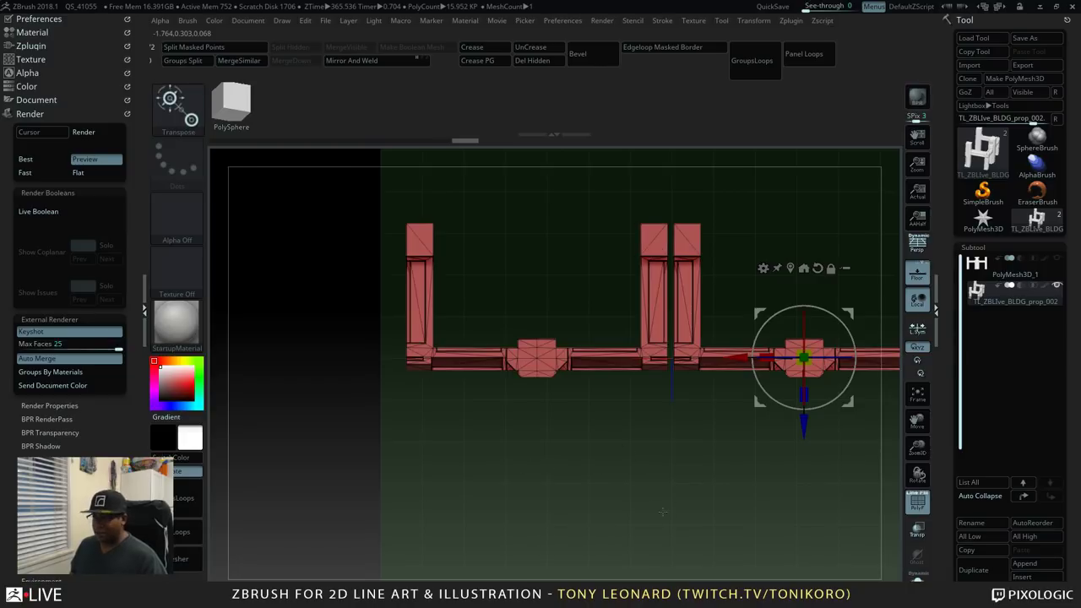
drag(510, 465, 304, 494)
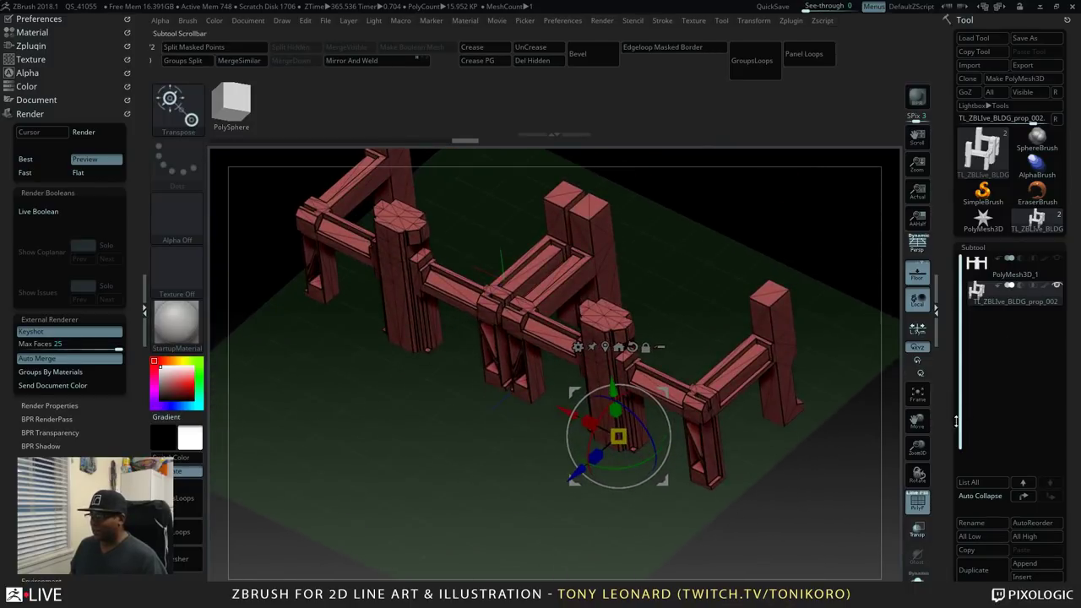
- Assign polygroups to the doubled building with Auto Groups and merge the similar groups
drag(950, 482, 949, 321)
click(980, 438)
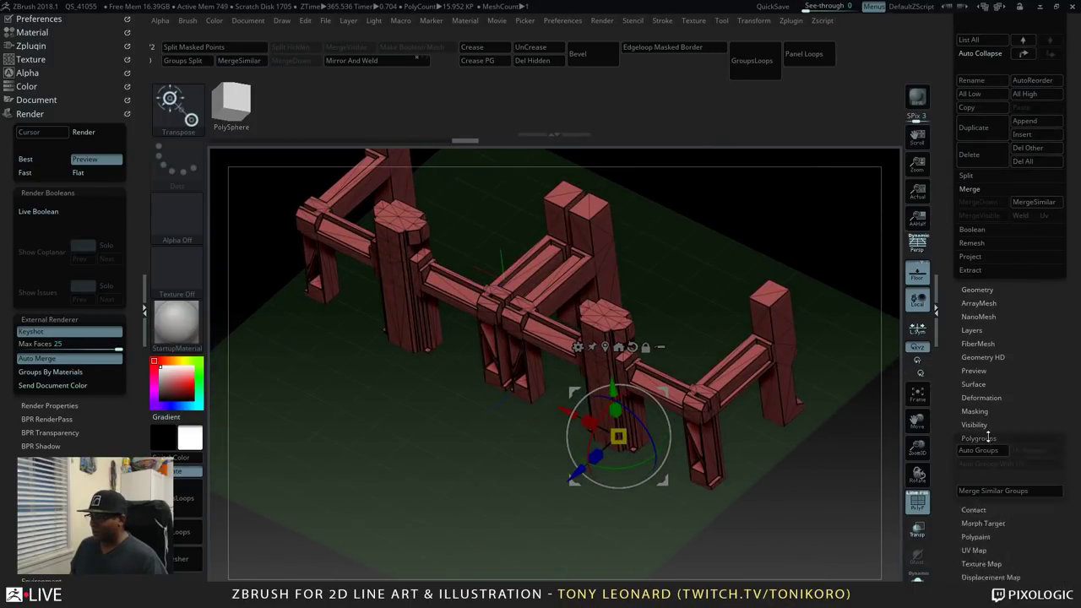
click(982, 452)
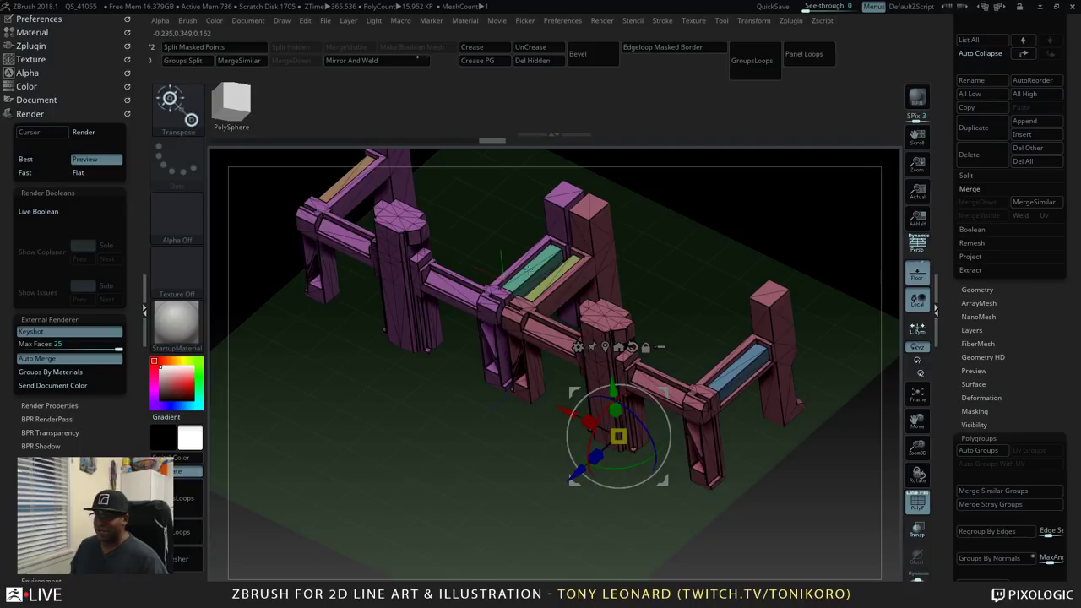
click(1021, 505)
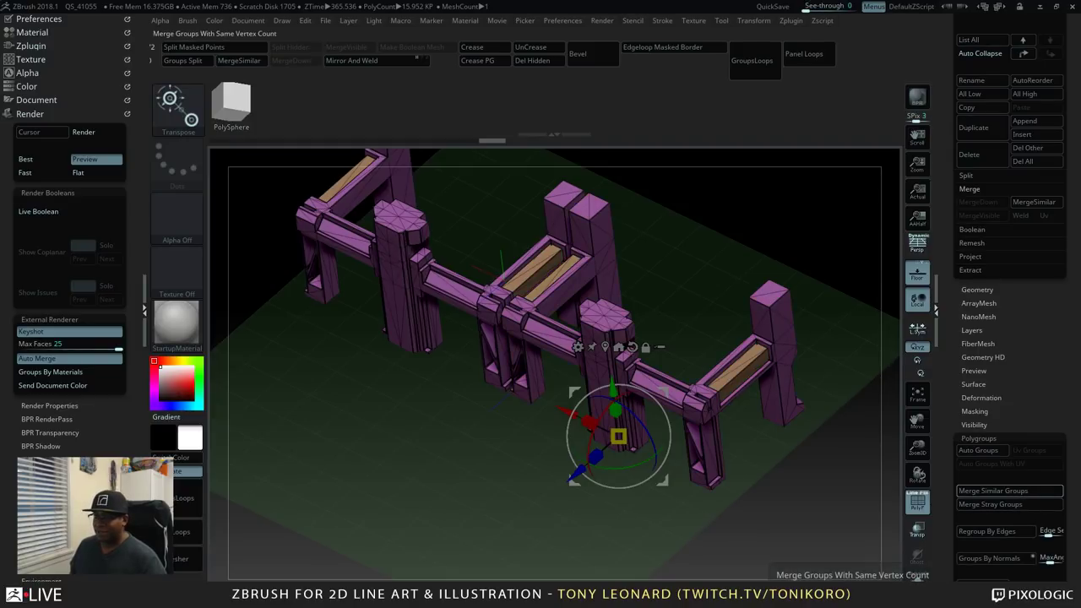
- Send the doubled building to KeyShot with a BPR render, compose a slightly raised corner view full screen, and exit full screen
drag(444, 491, 374, 397)
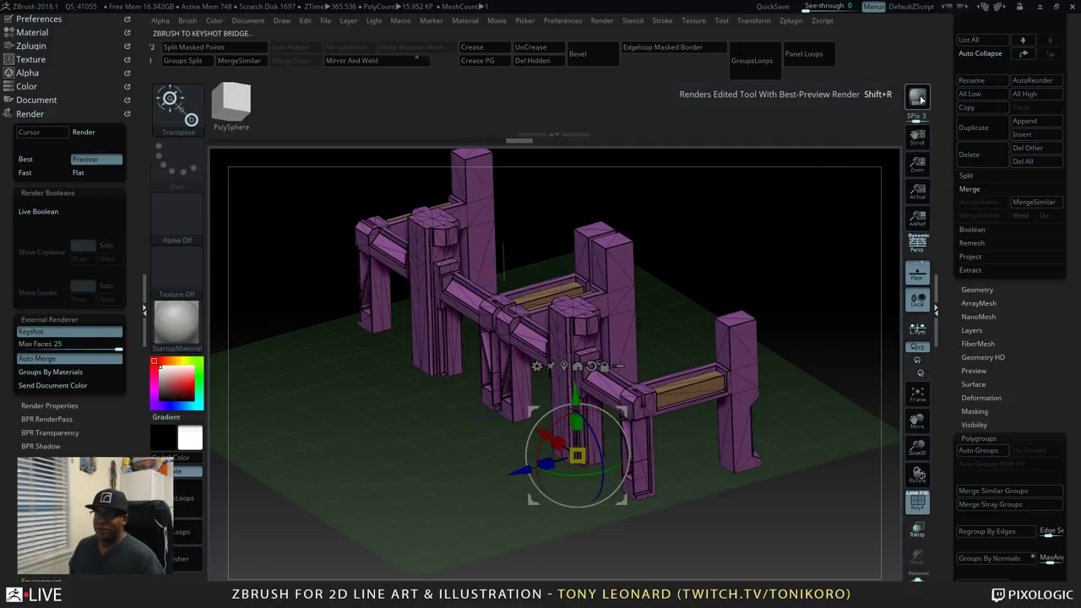
key(alt+Tab)
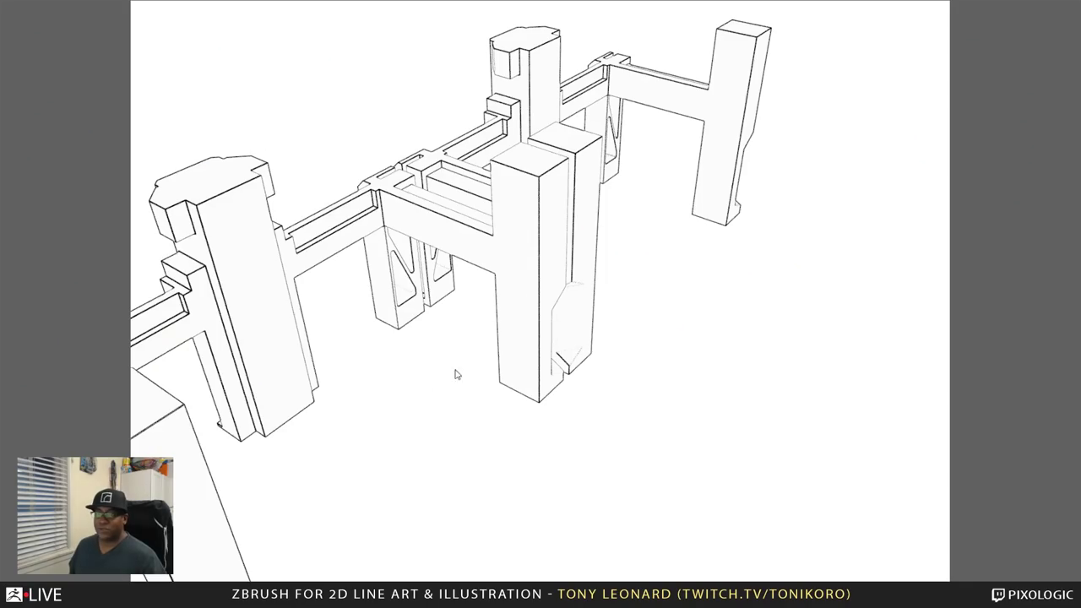
drag(456, 374, 509, 381)
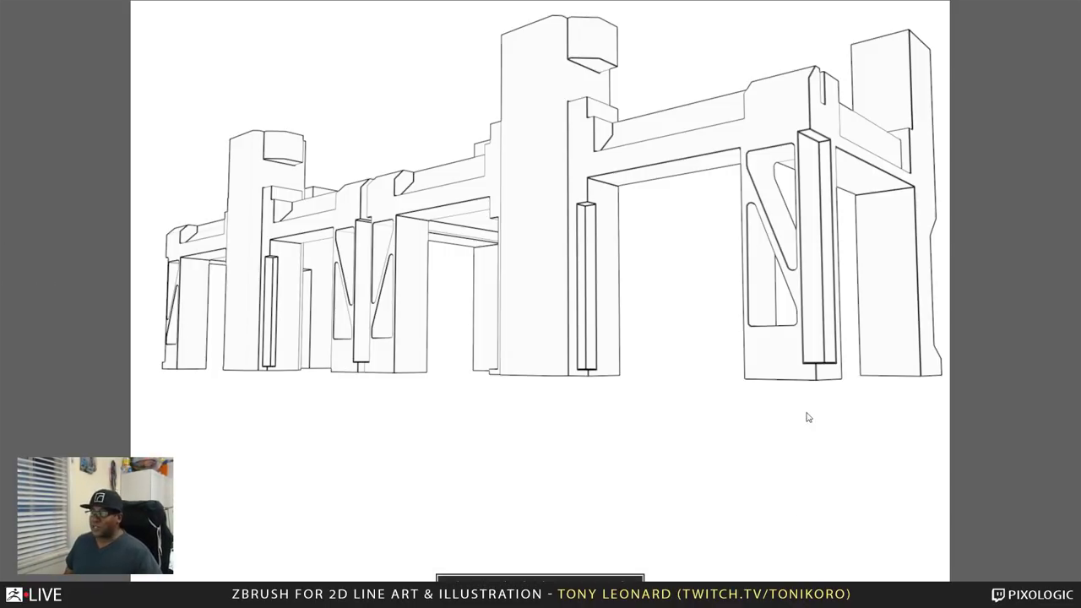
drag(806, 415, 719, 527)
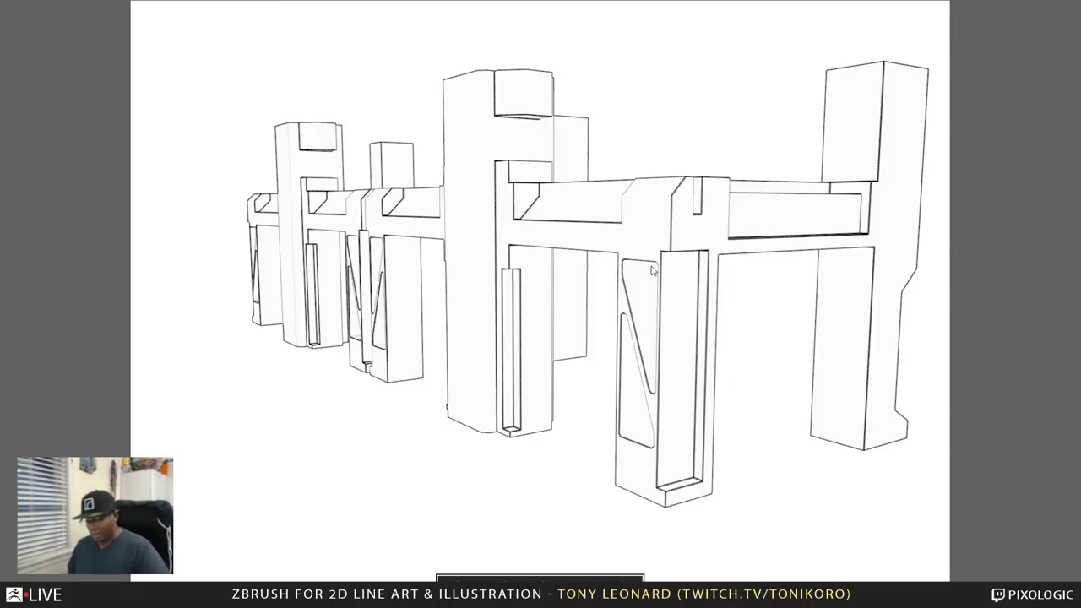
key(Escape)
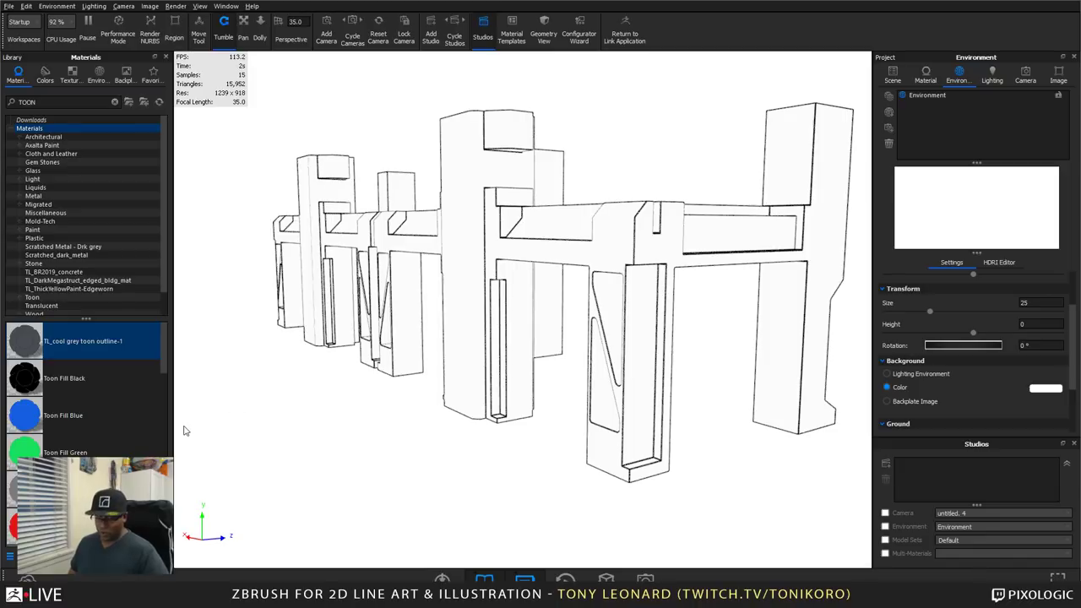
key(super)
text(pho)
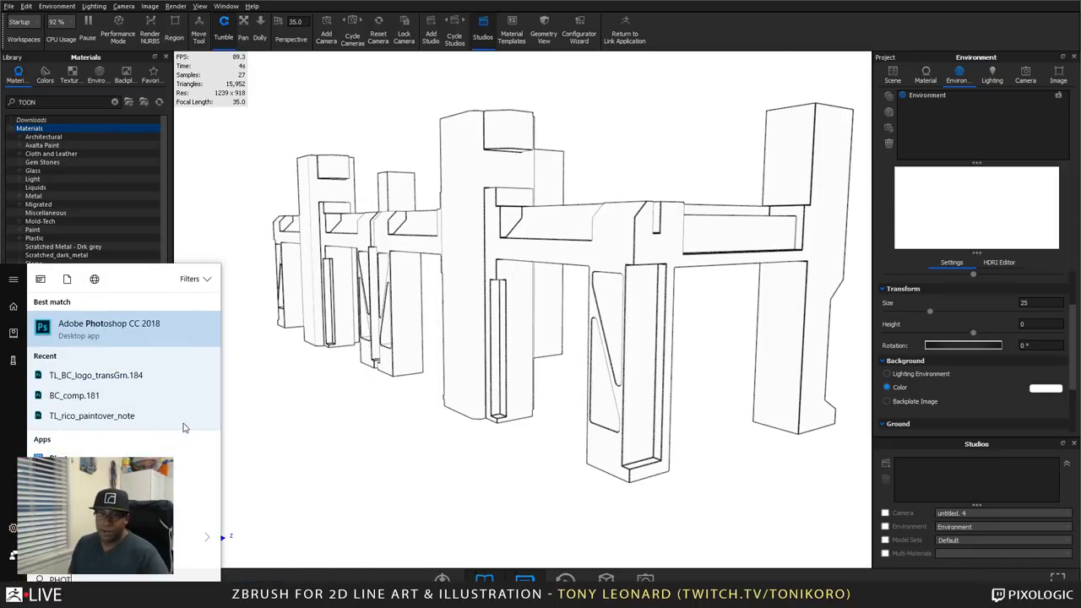
key(Escape)
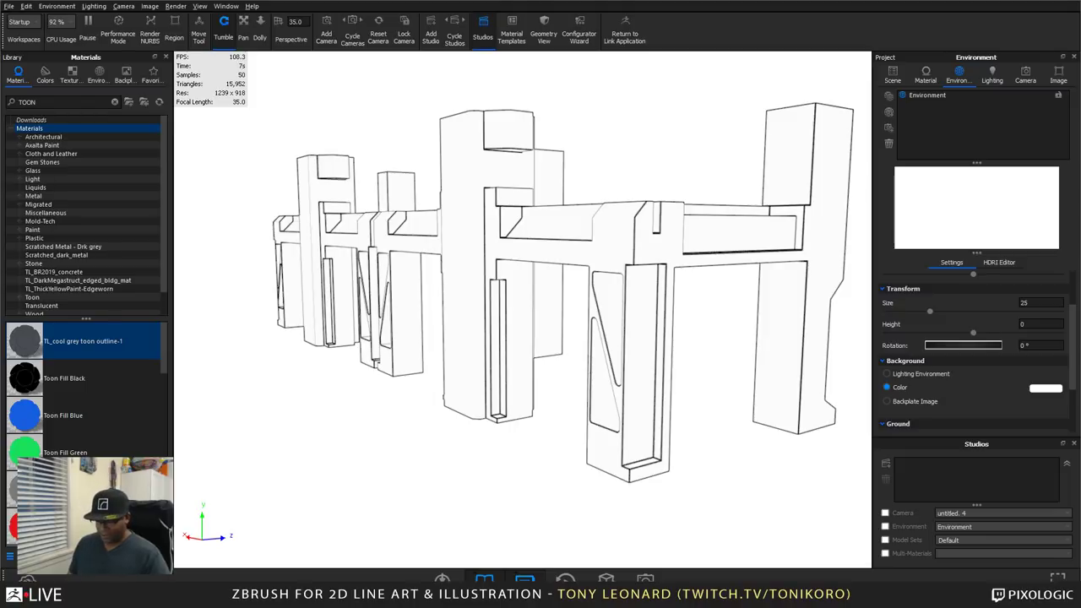
key(super)
text(photo)
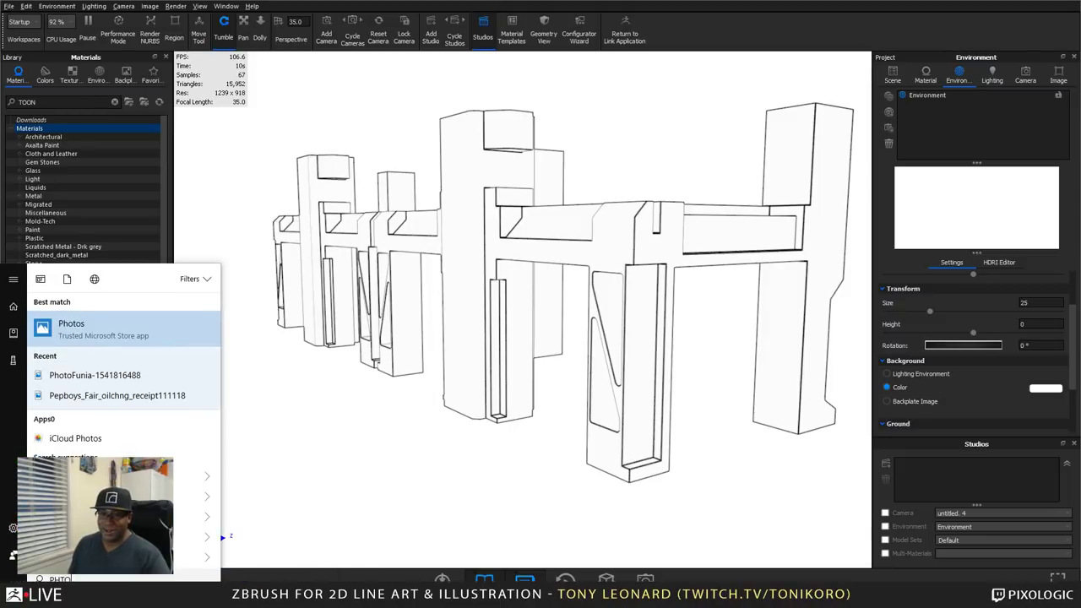
key(Escape)
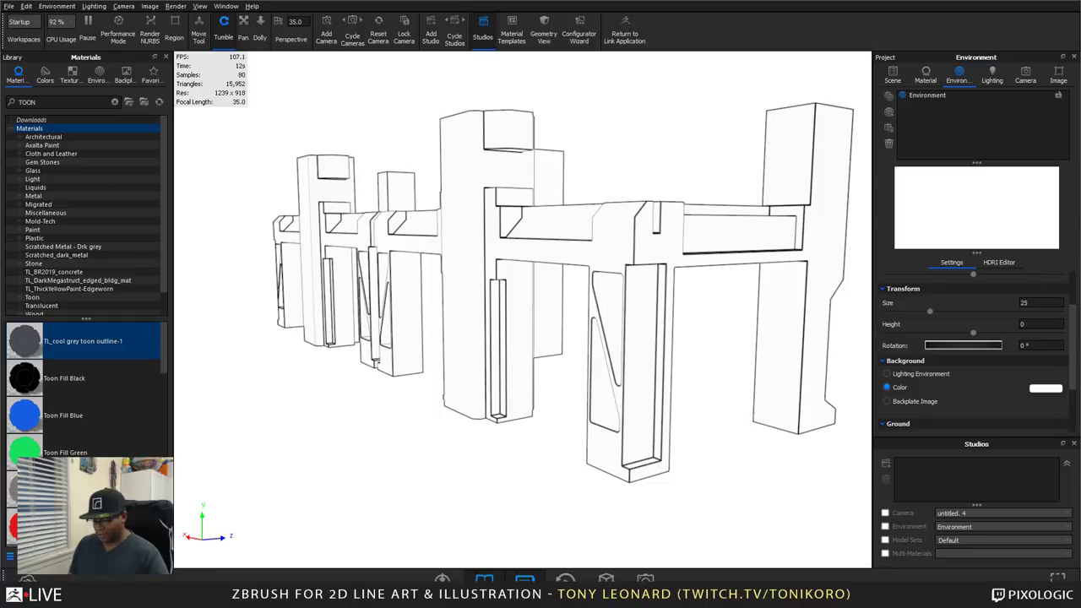
- Search the installed programs for "adobe" and launch Adobe Photoshop CC 2018
key(super)
text(adobe)
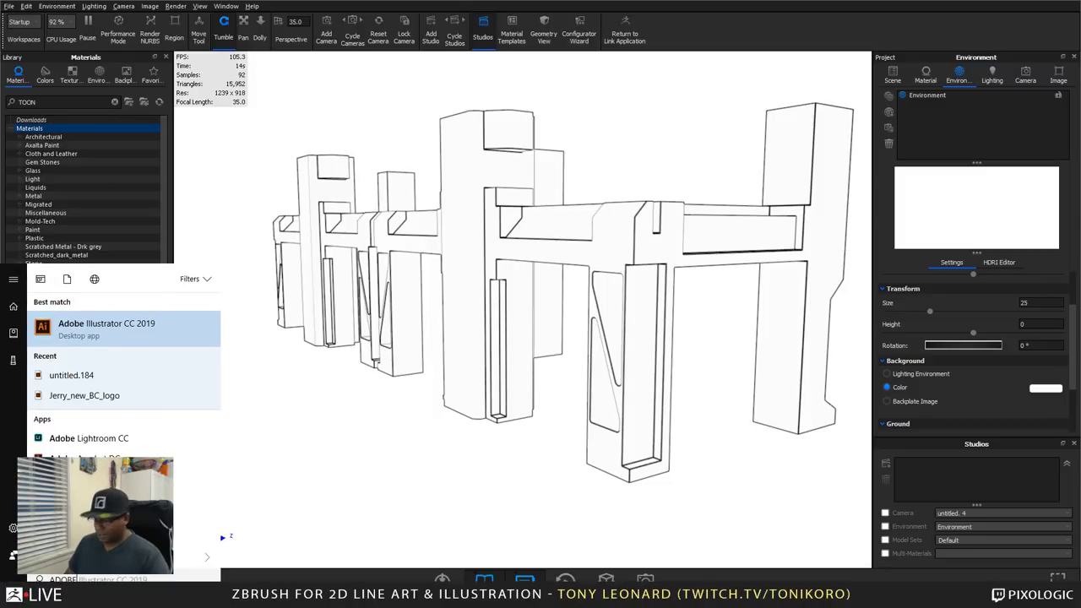
key(Down)
key(Down)
key(Down)
key(Down)
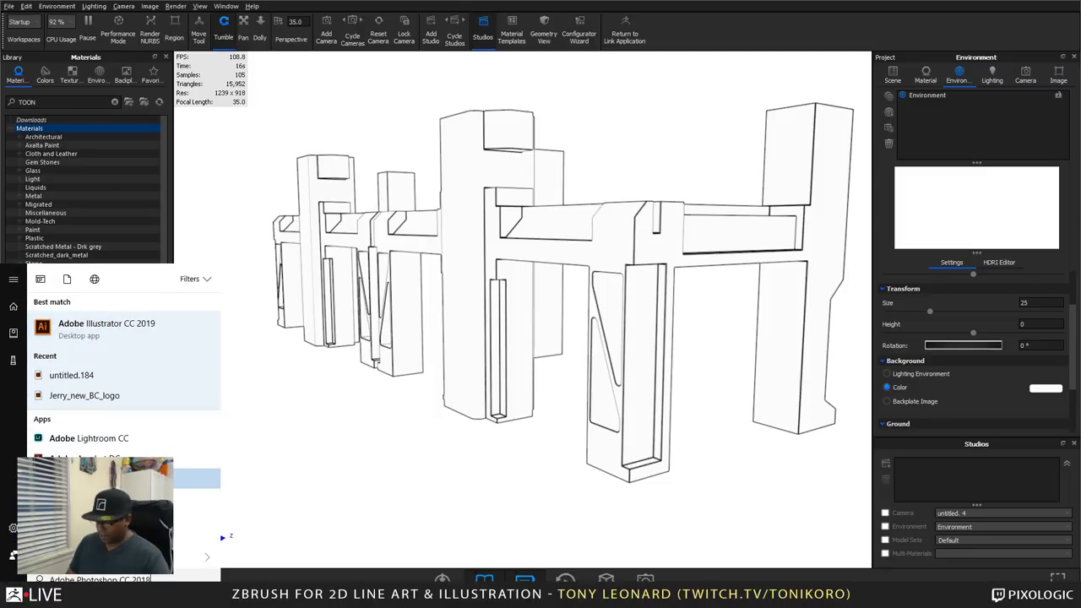
key(Return)
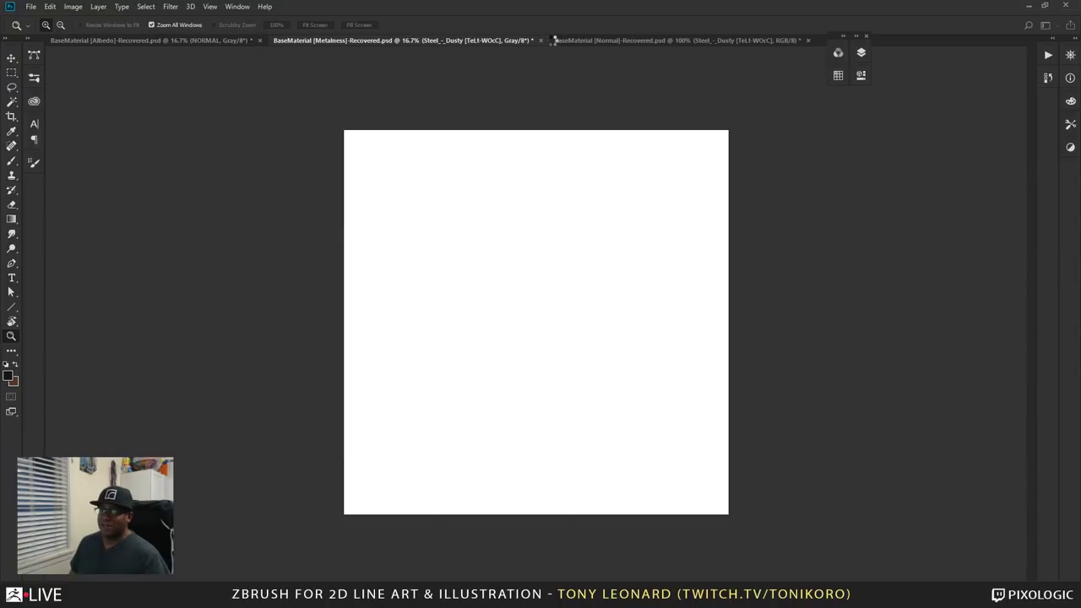
- Close all the recovered documents, including the BaseMaterial Roughness, Normal, Metalness and Albedo files, without saving changes
click(558, 40)
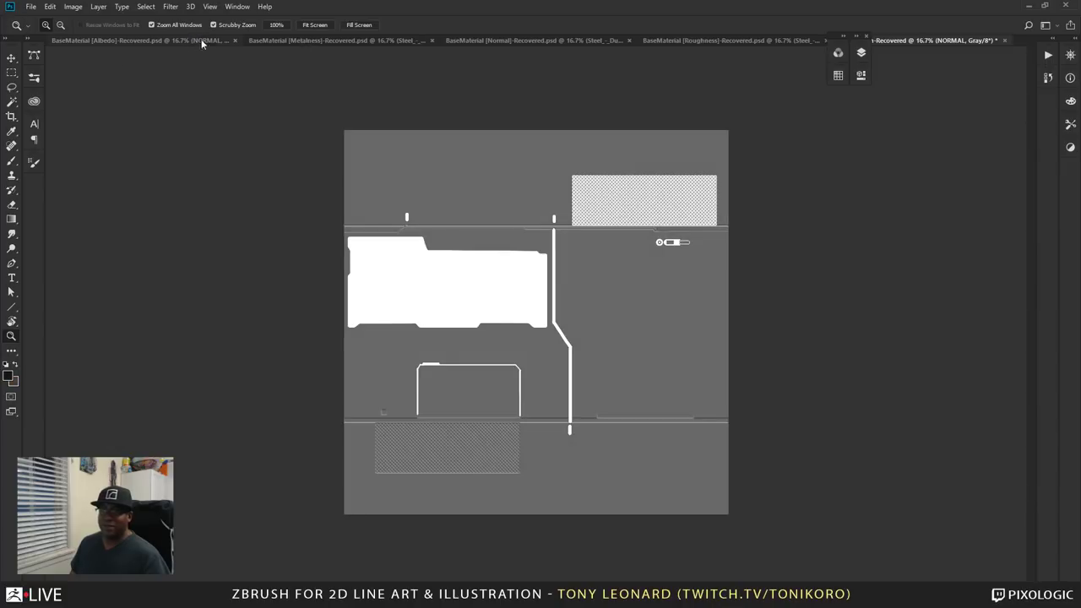
click(1004, 40)
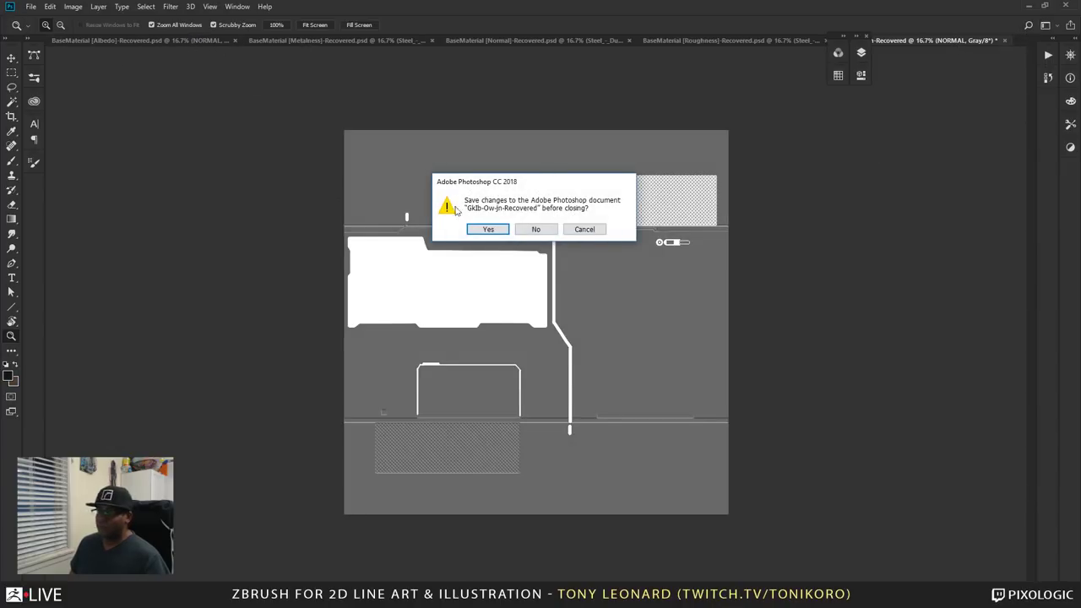
click(536, 229)
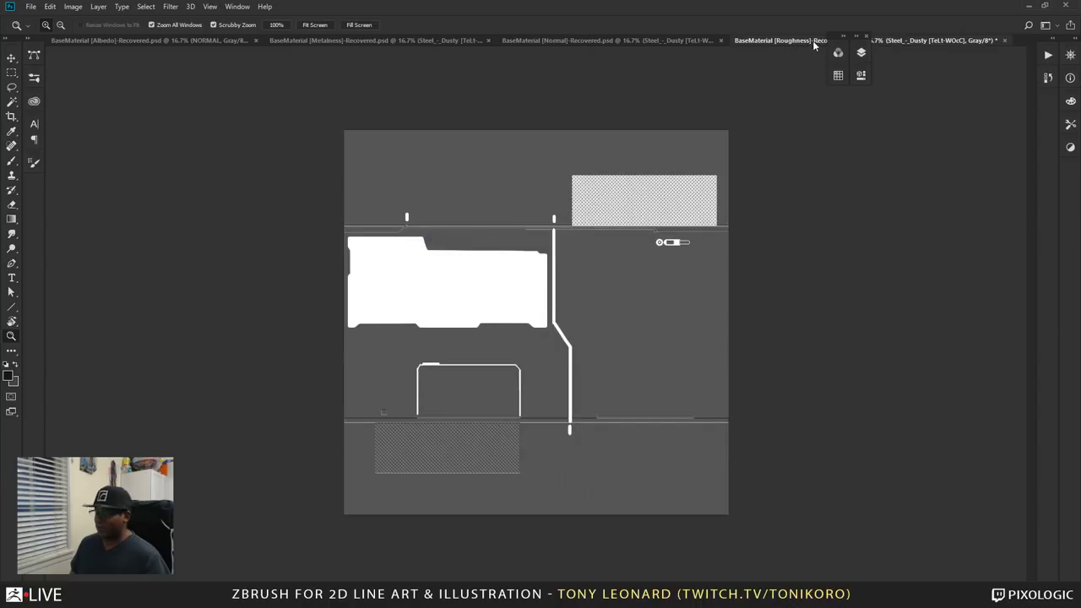
key(ctrl+w)
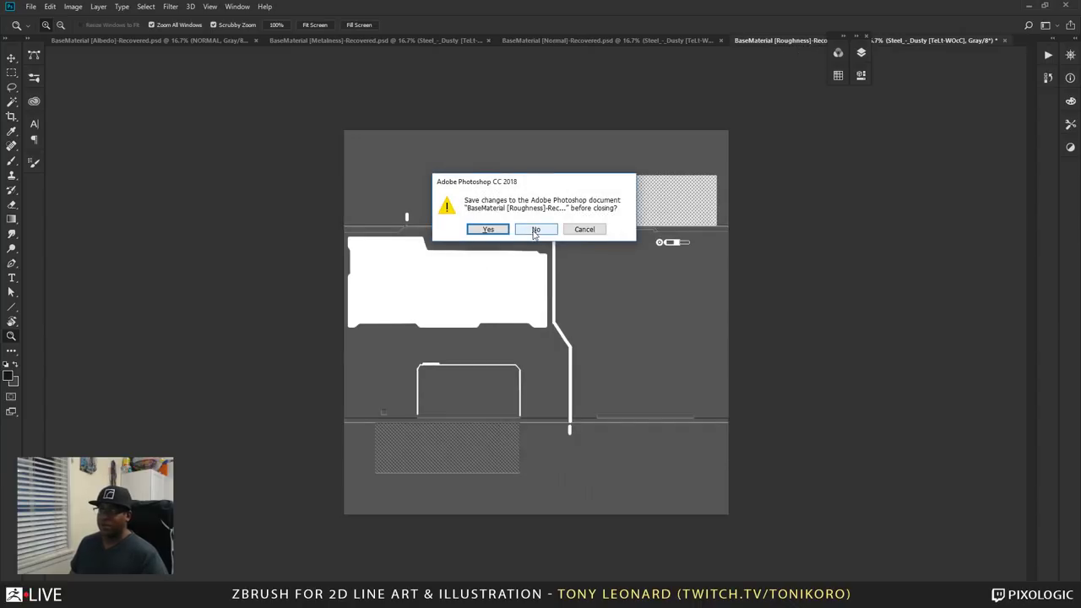
click(535, 230)
key(ctrl+w)
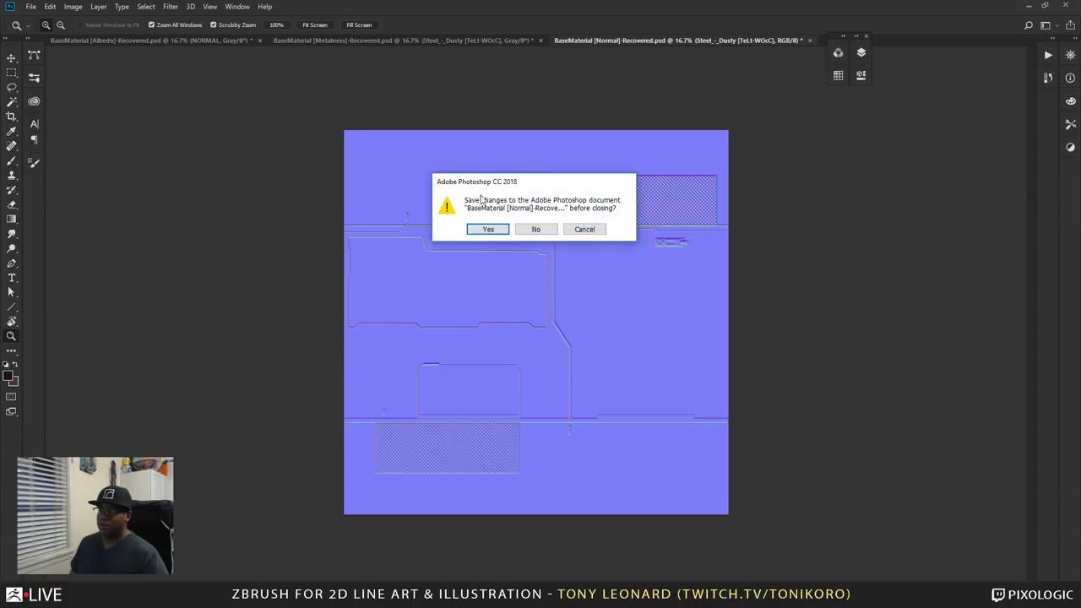
click(533, 230)
key(ctrl+w)
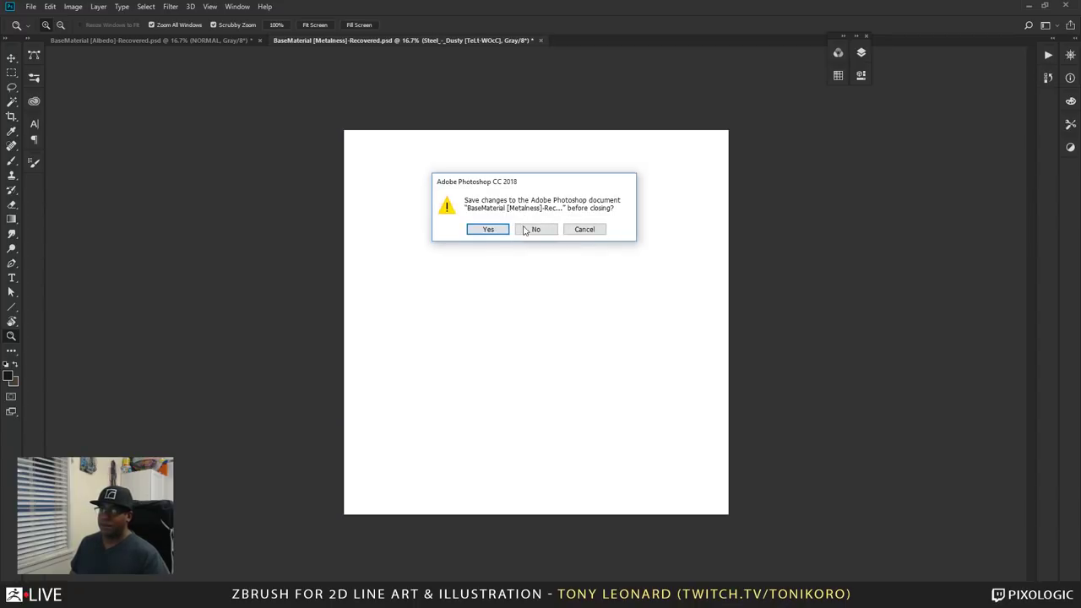
click(524, 229)
key(ctrl+w)
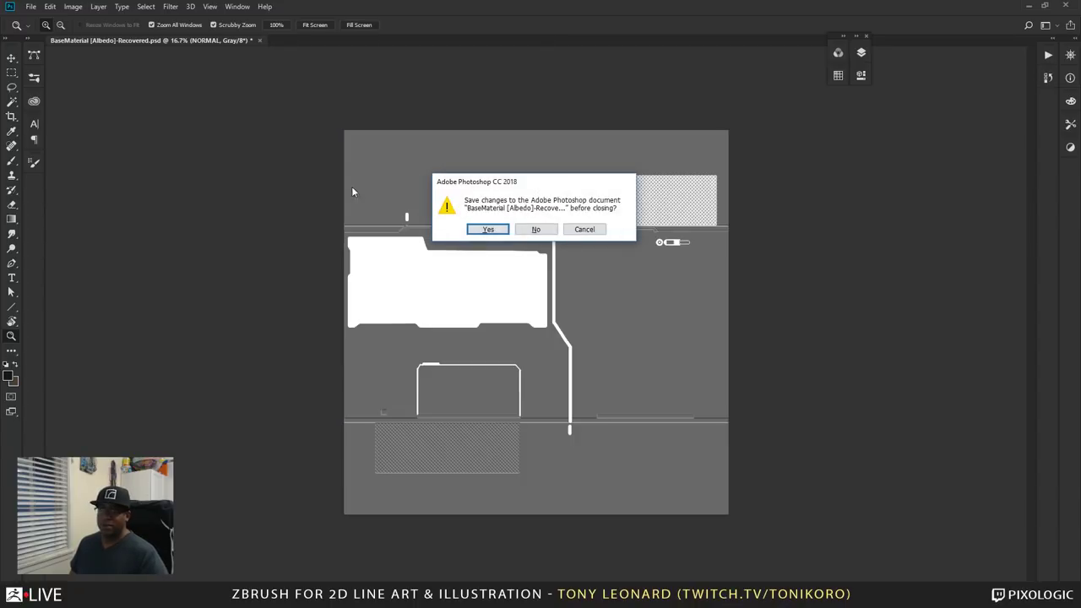
click(541, 230)
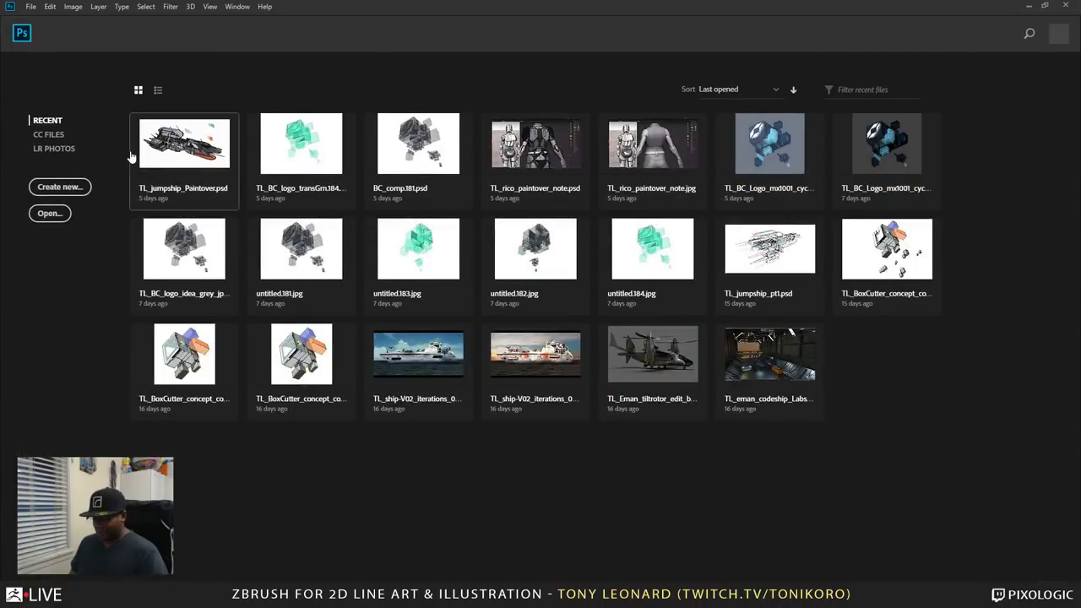
- Open the renders untitled.185 through untitled.188 from the KeyShot 7 Renderings folder and switch to untitled.188.jpg
key(ctrl+o)
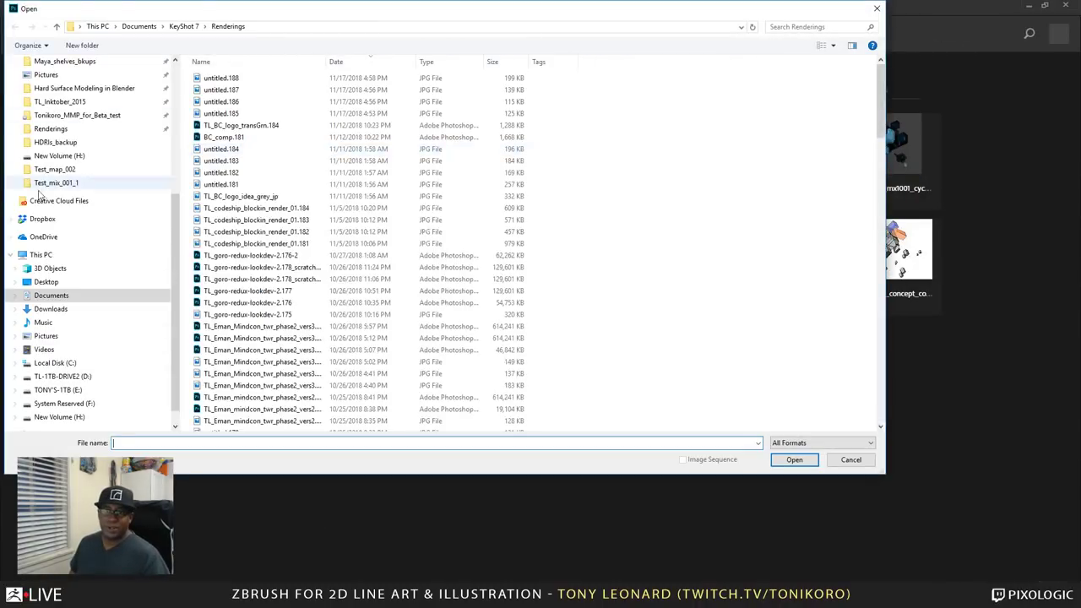
click(83, 130)
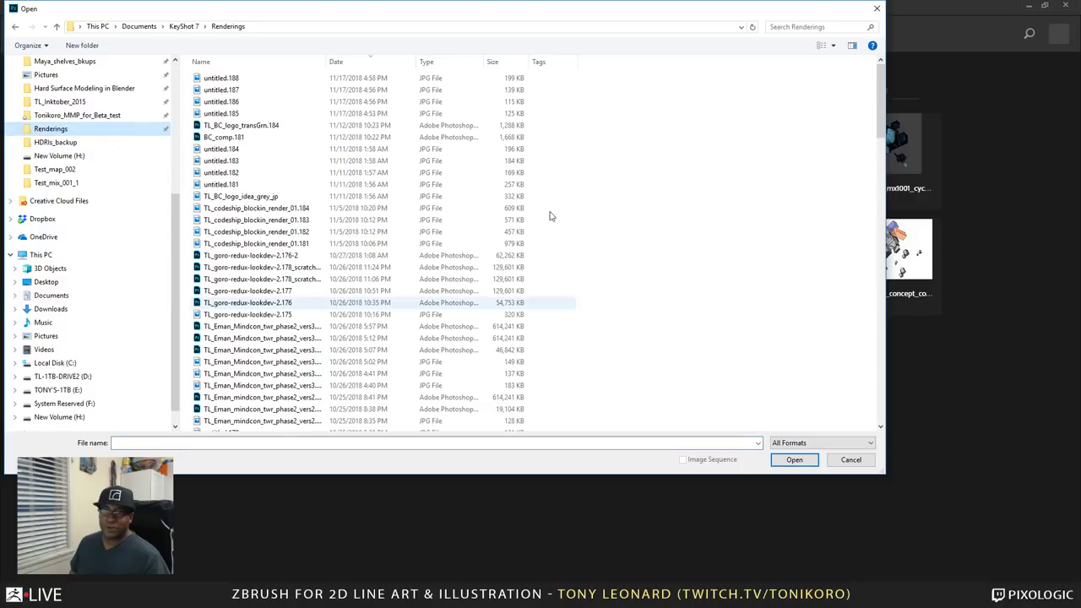
drag(311, 79, 278, 117)
click(794, 460)
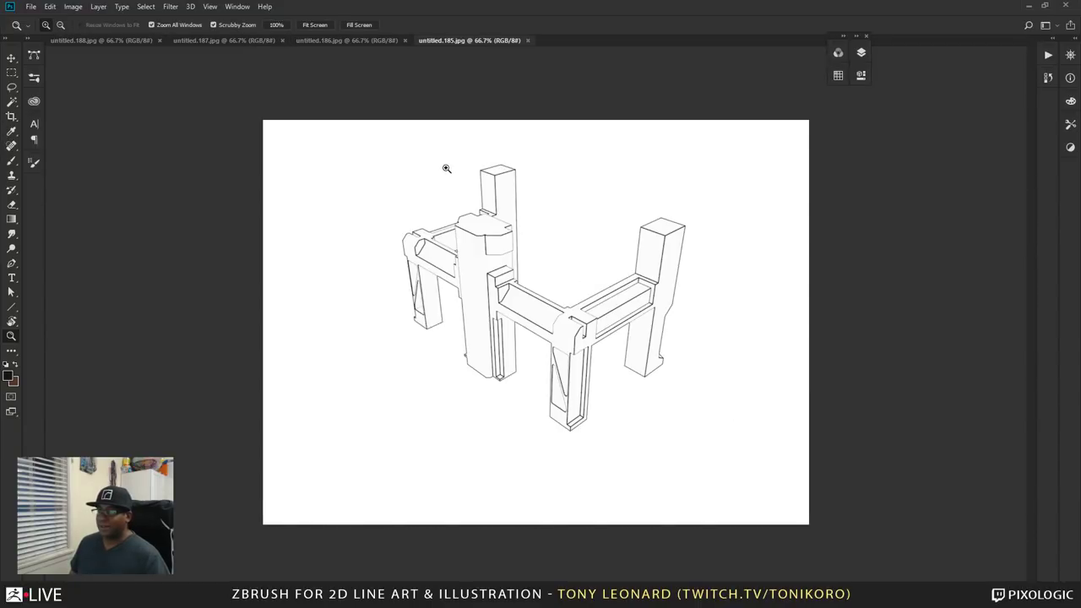
click(545, 276)
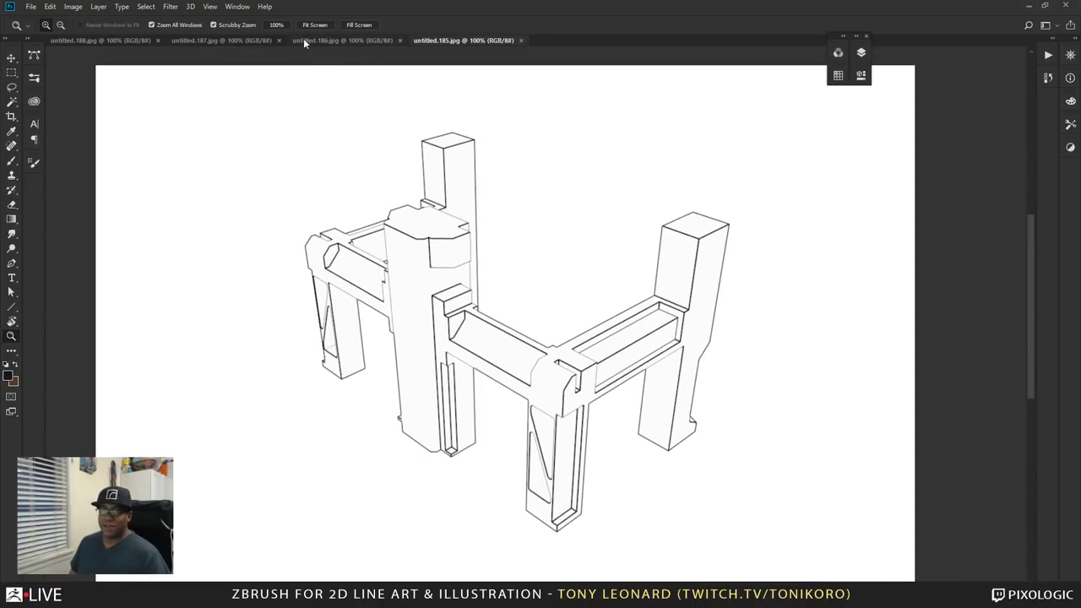
click(342, 40)
click(122, 40)
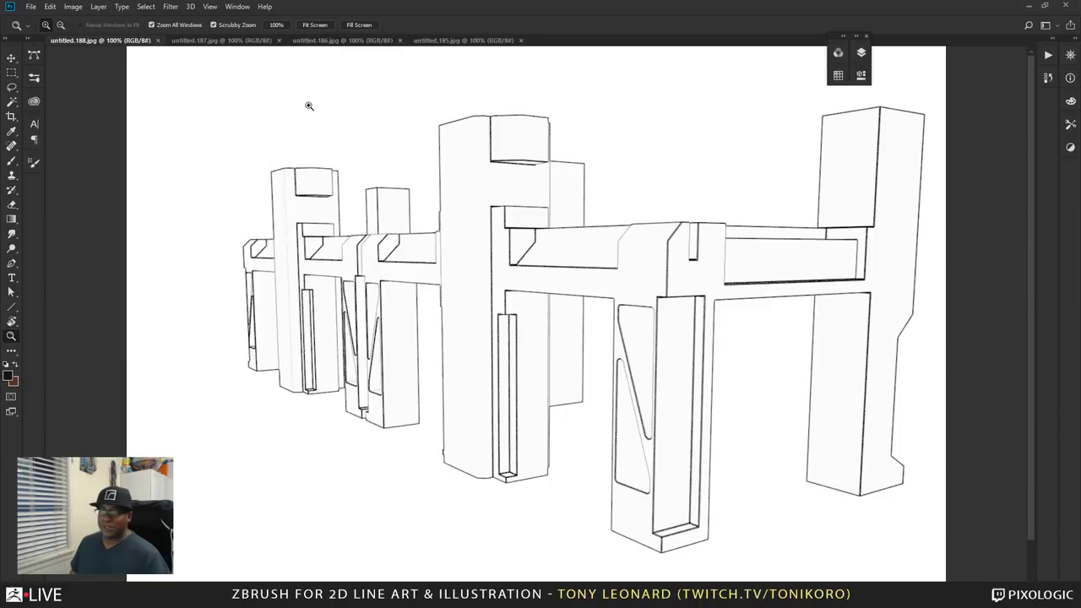
drag(633, 198, 422, 183)
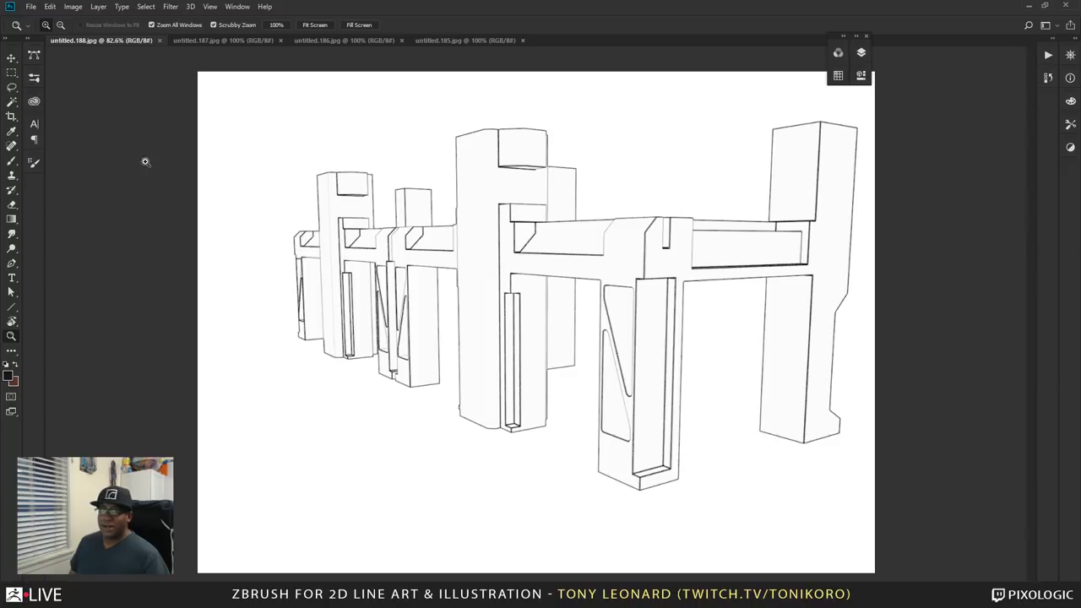
click(73, 6)
click(73, 6)
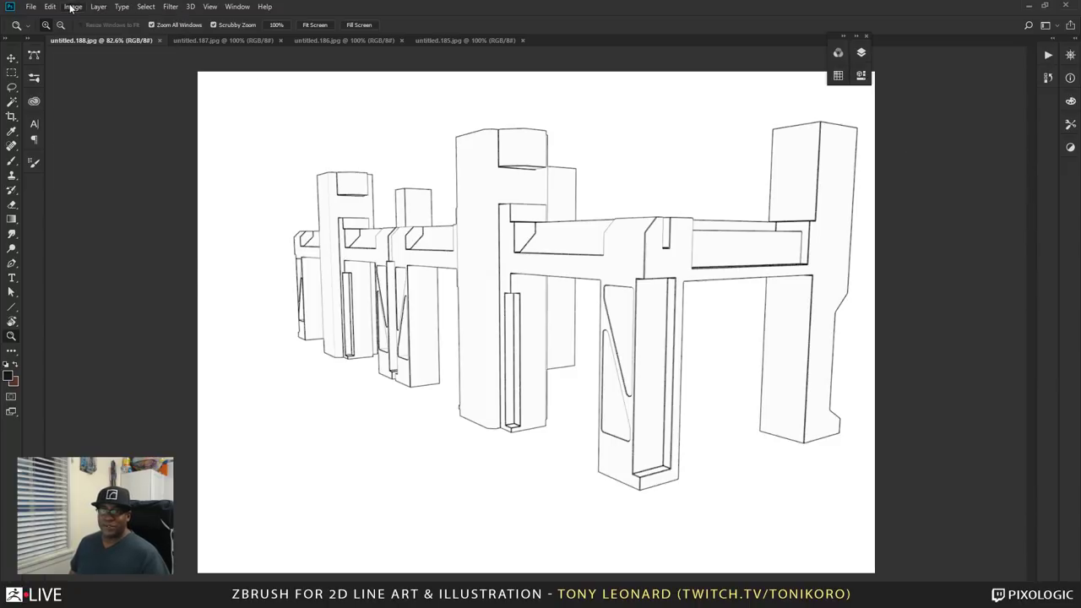
alt+click(102, 599)
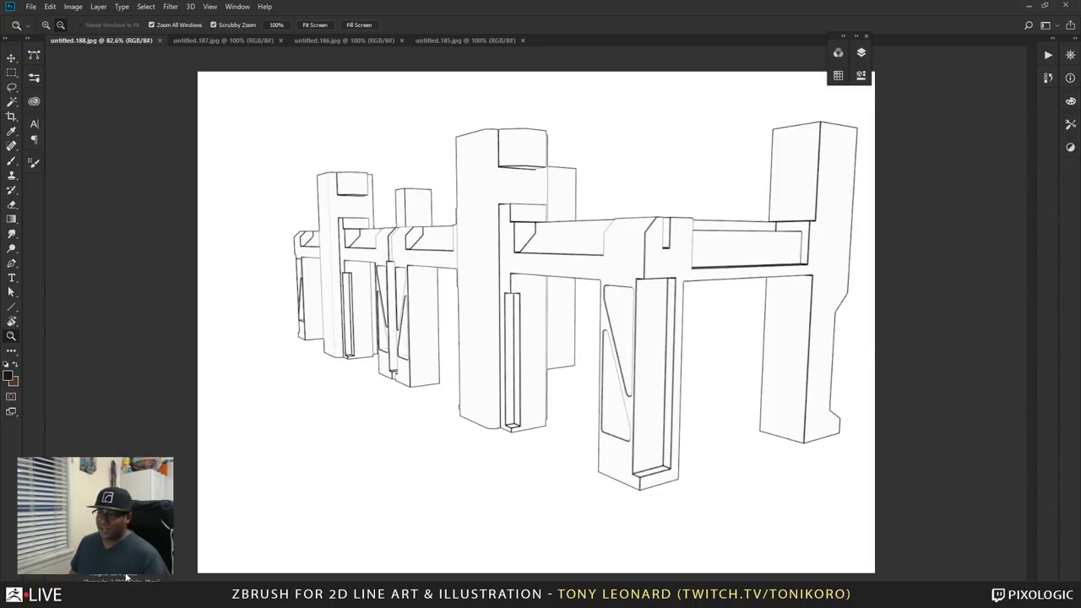
key(alt)
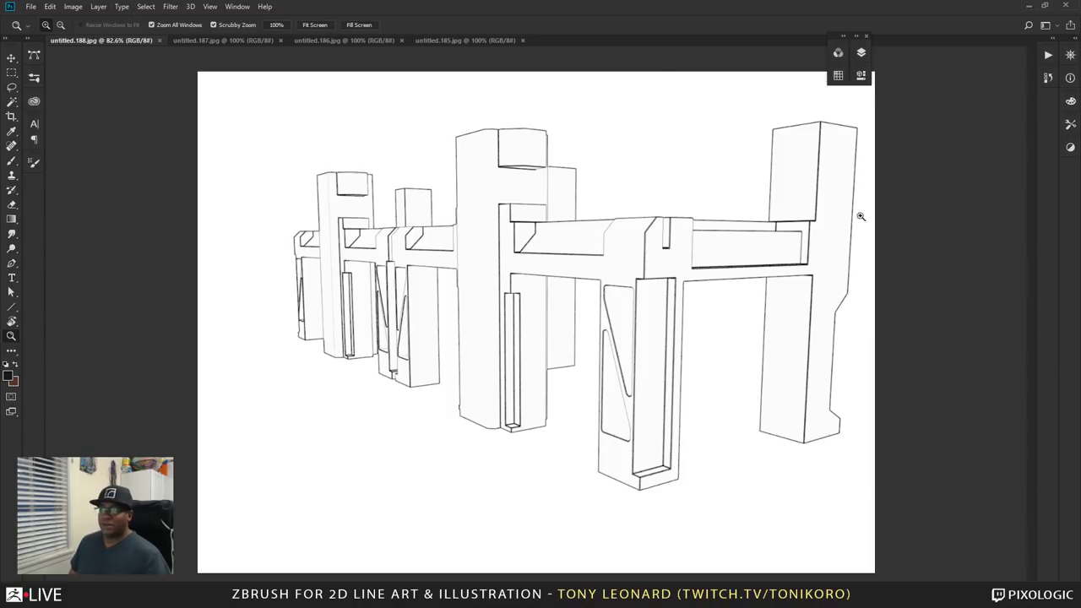
- Set the canvas size of untitled.188.jpg to 1920 x 1080 pixels, anchored at the middle left
click(73, 7)
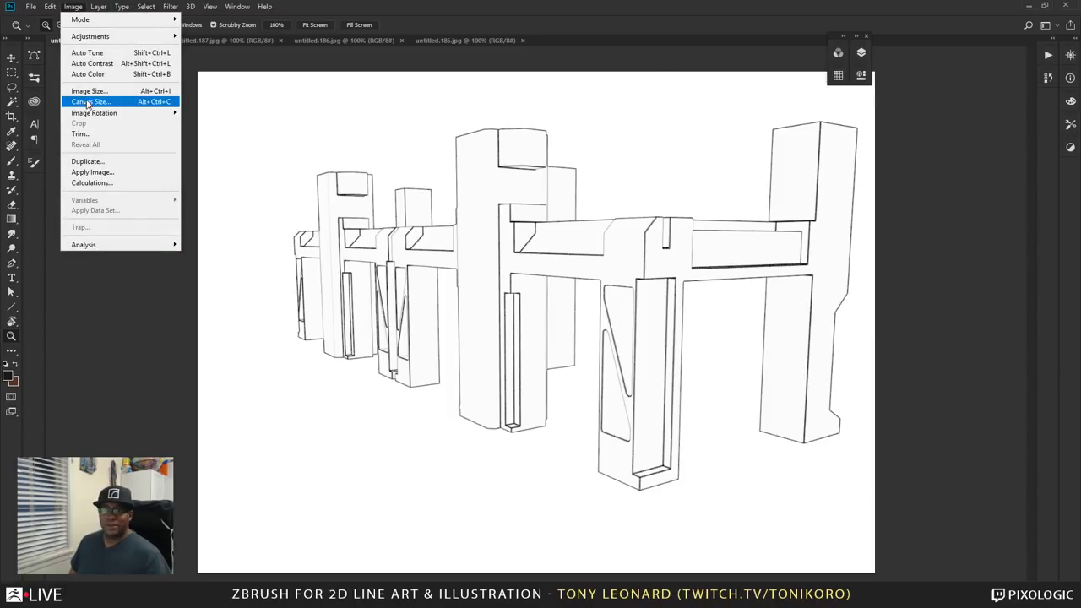
click(93, 102)
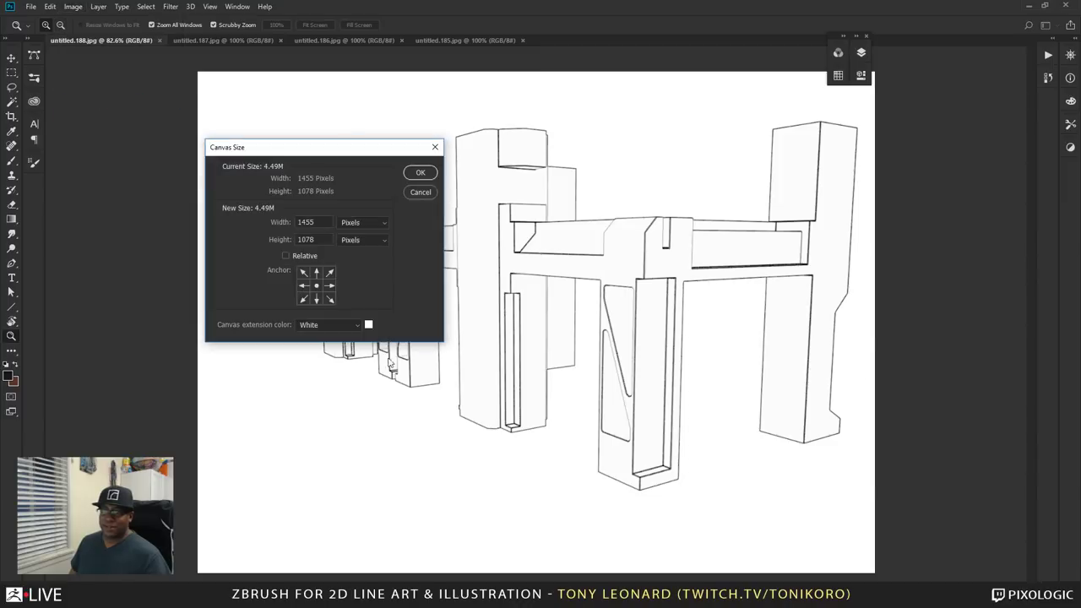
click(302, 285)
text(1920)
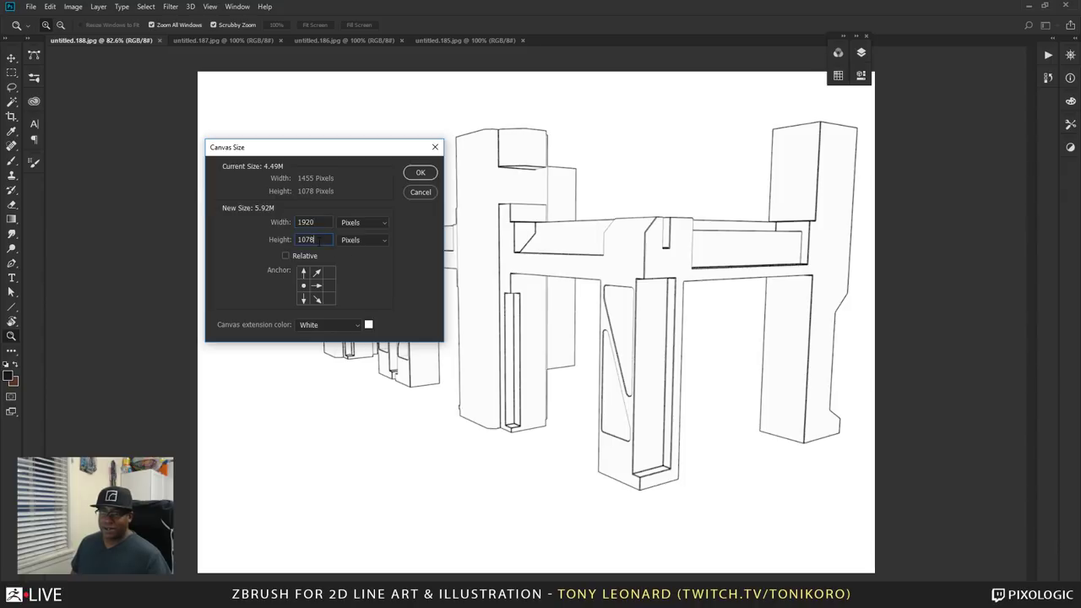
key(BackSpace)
key(BackSpace)
text(80)
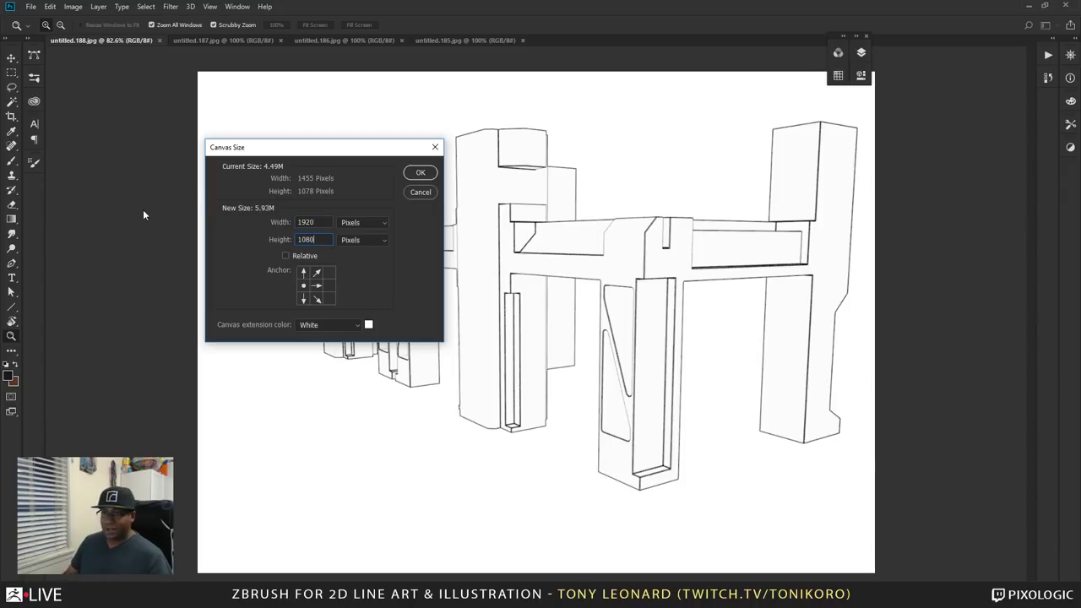
click(420, 173)
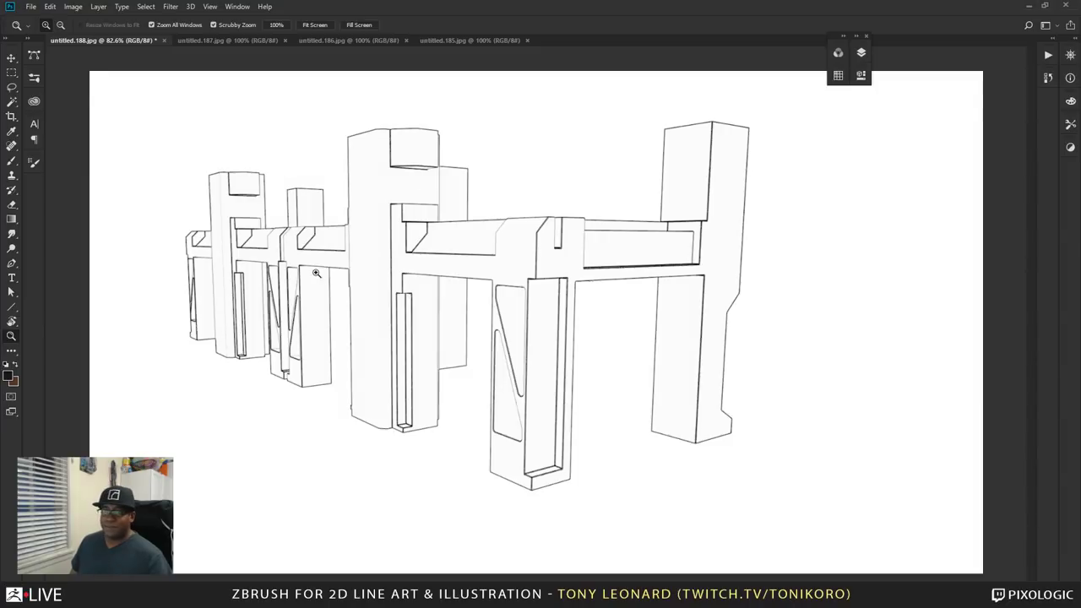
- Convert the colour mode of untitled.188.jpg to Grayscale
click(74, 7)
mouse_move(81, 20)
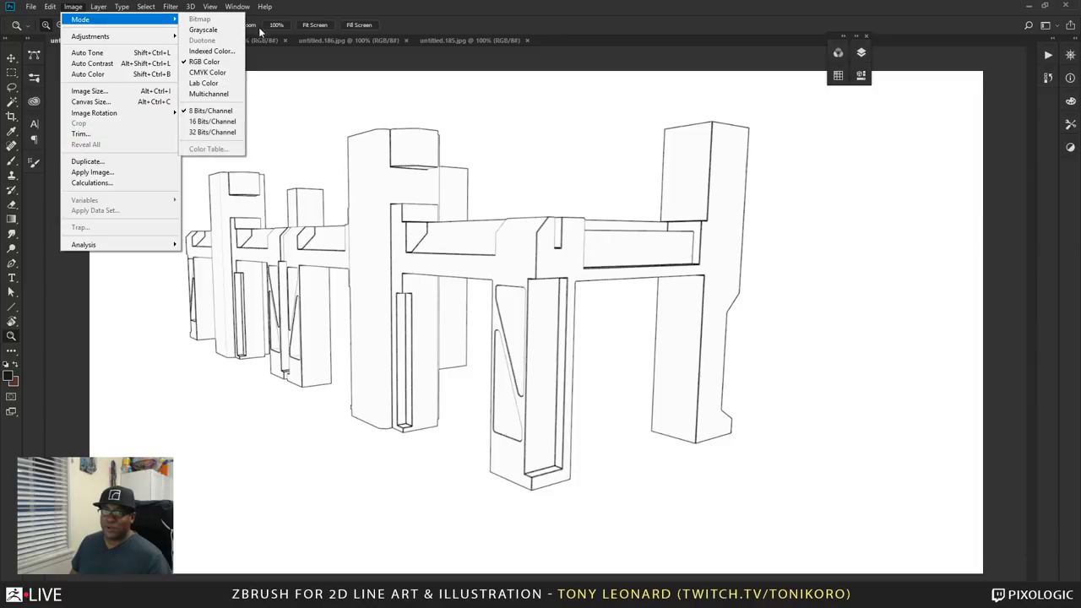
click(202, 31)
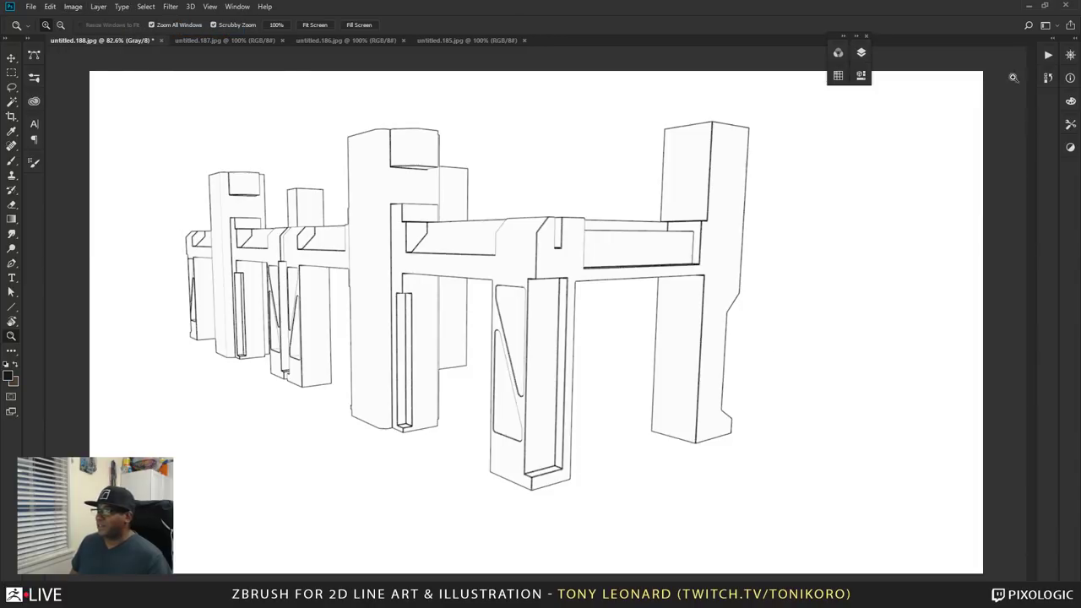
- Load the Gray channel as a selection and invert the selection so it covers the building's line work
drag(835, 51, 836, 52)
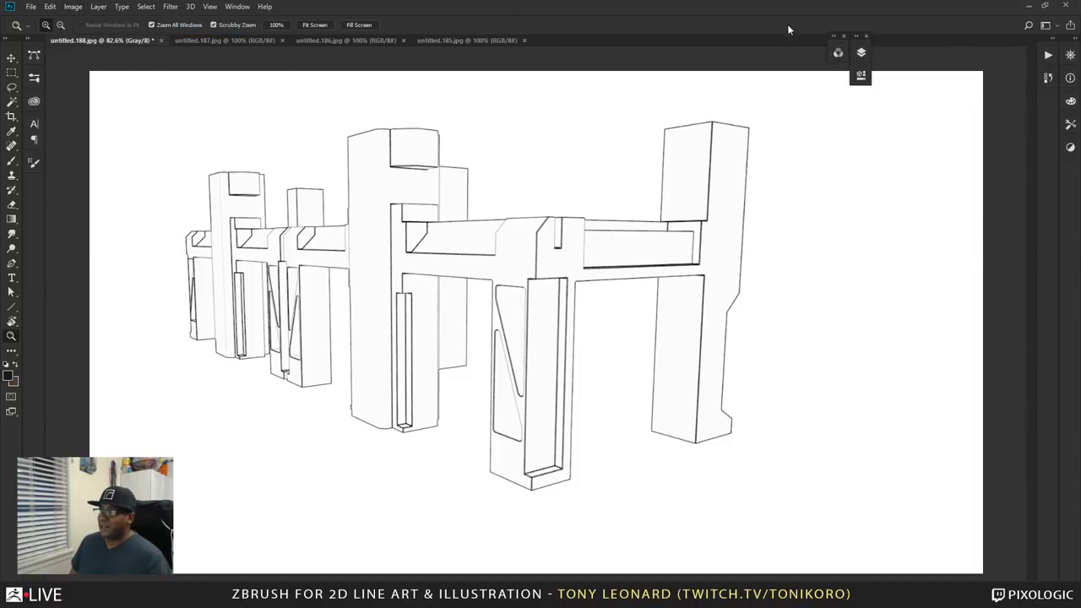
click(838, 53)
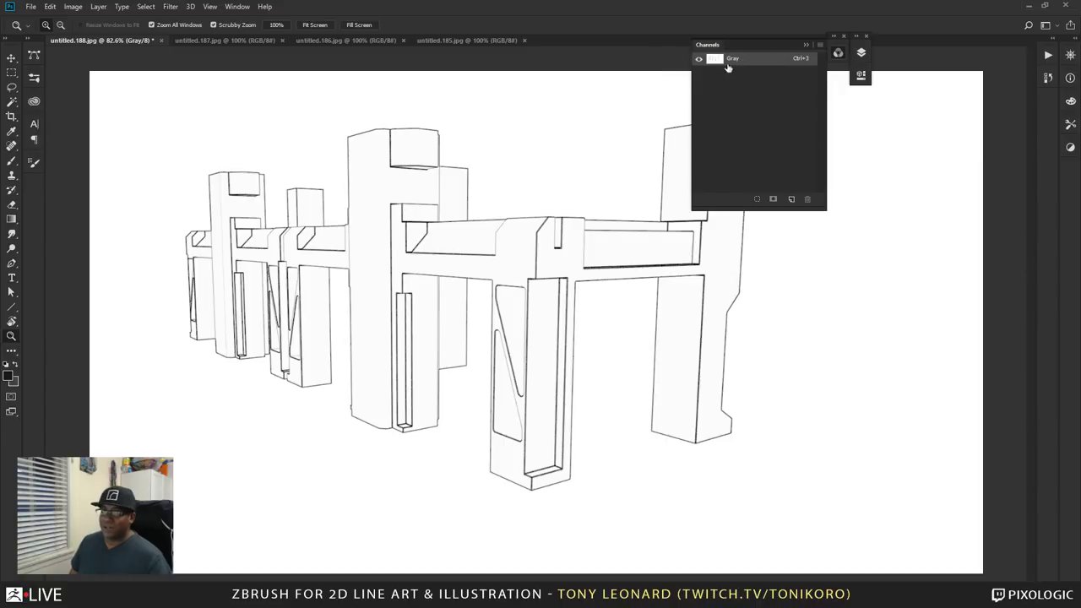
click(757, 199)
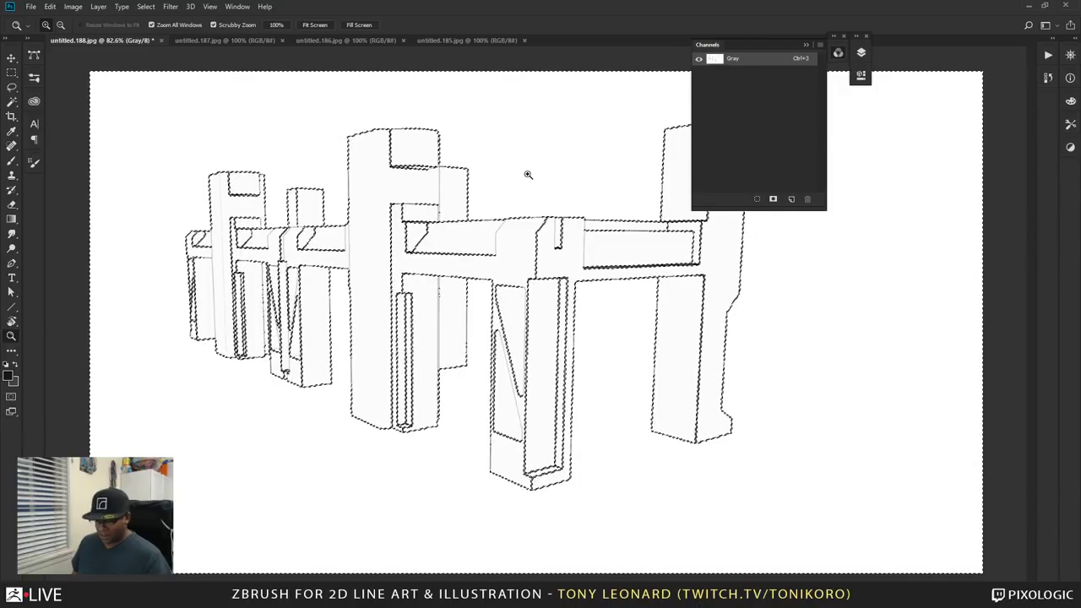
key(ctrl+i)
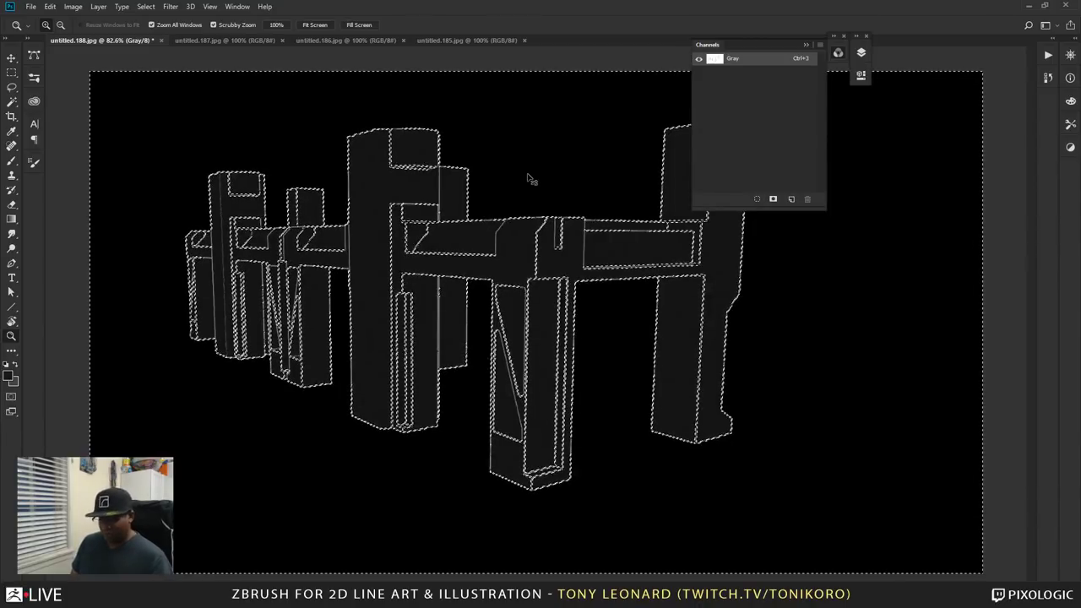
key(ctrl+i)
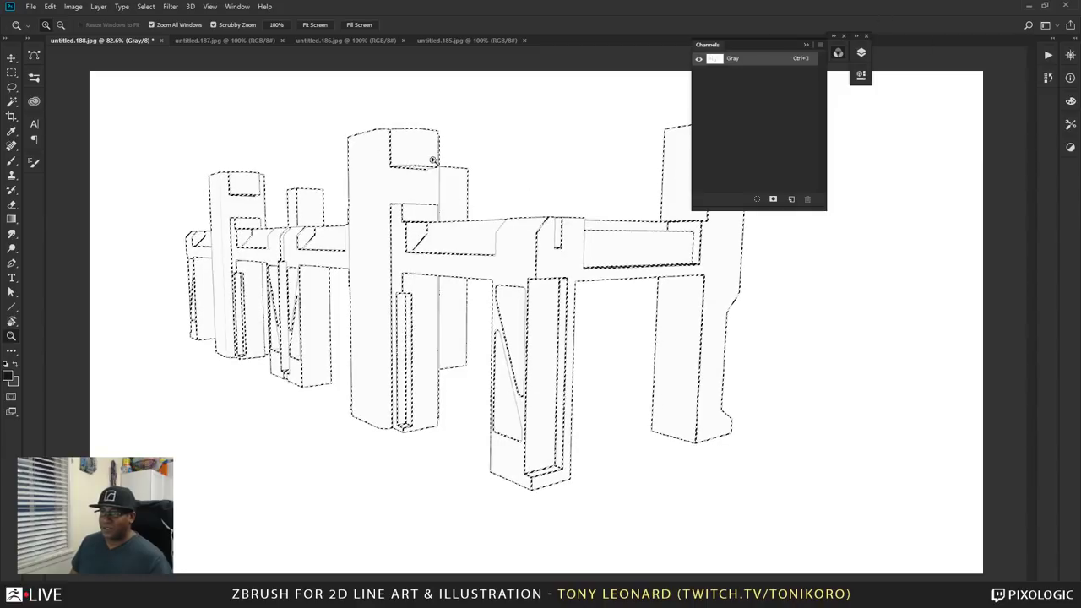
- Show the line work selection as a Quick Mask, duplicate the Quick Mask channel, and leave Quick Mask mode
key(q)
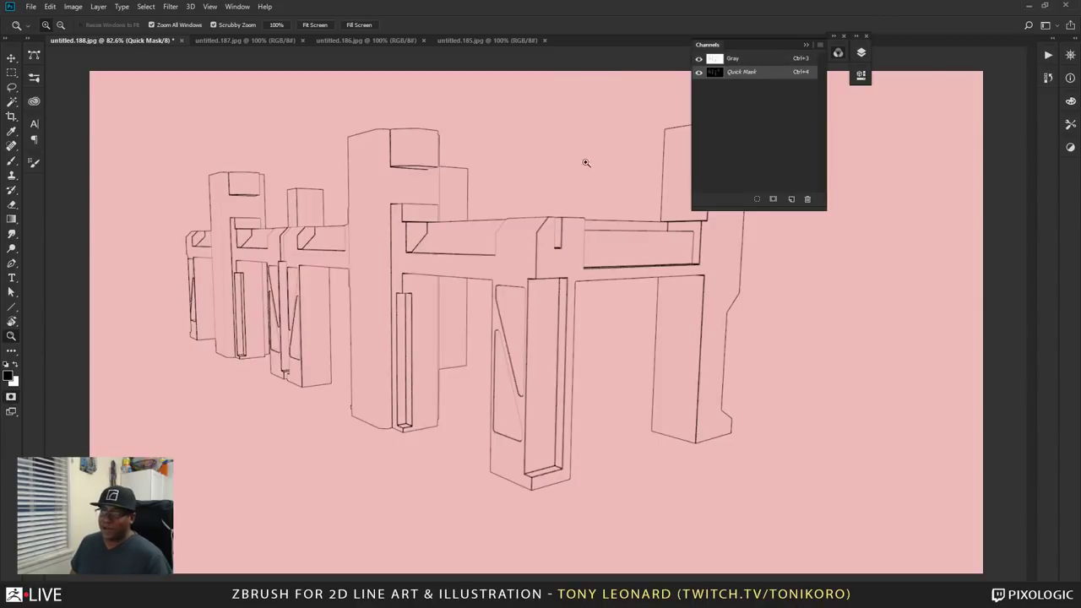
key(q)
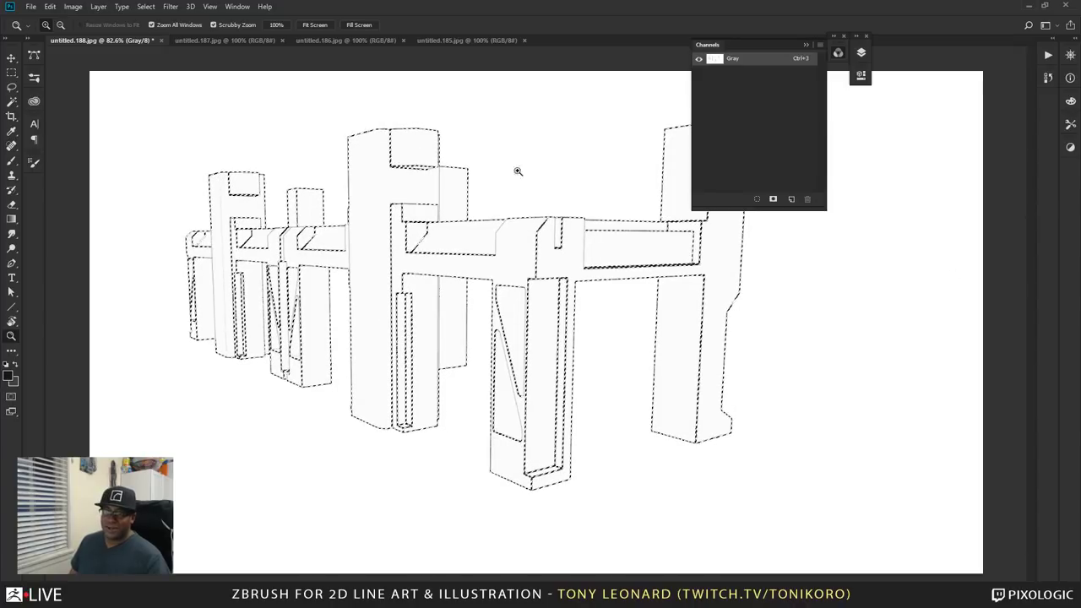
key(q)
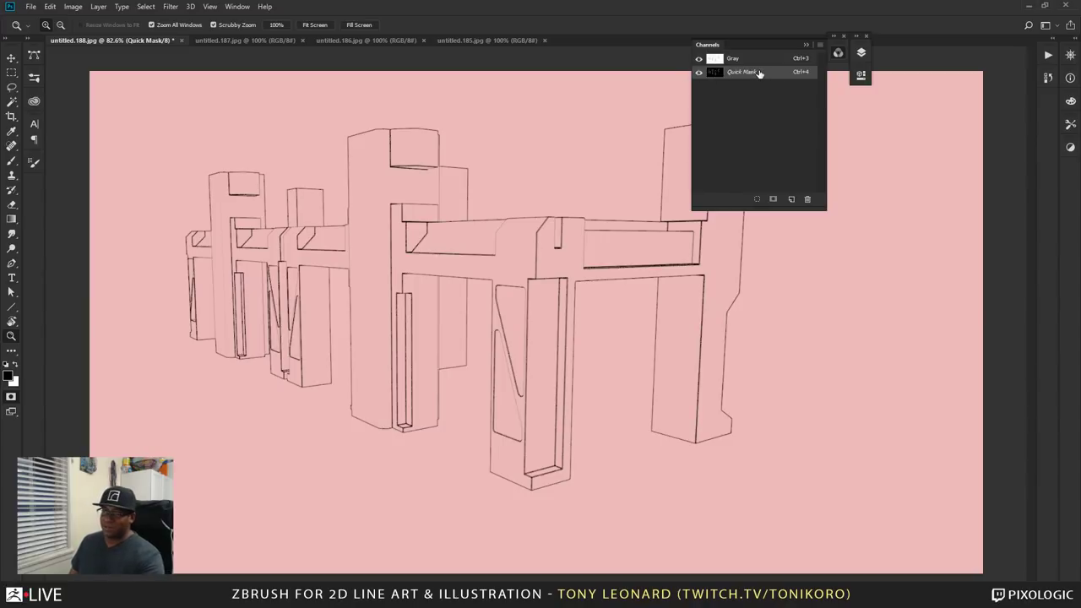
drag(760, 71, 791, 198)
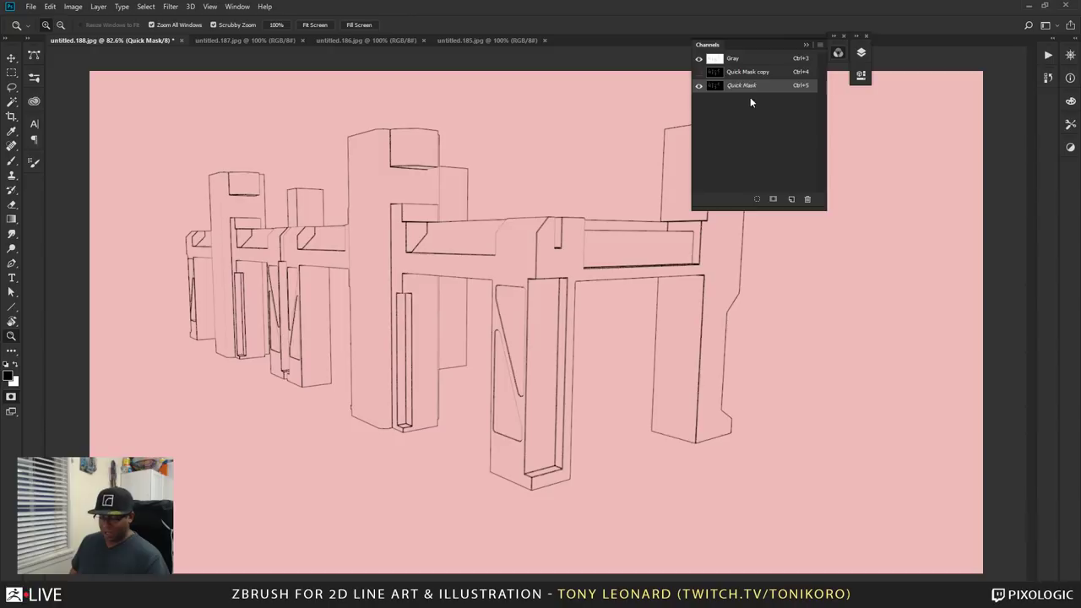
key(q)
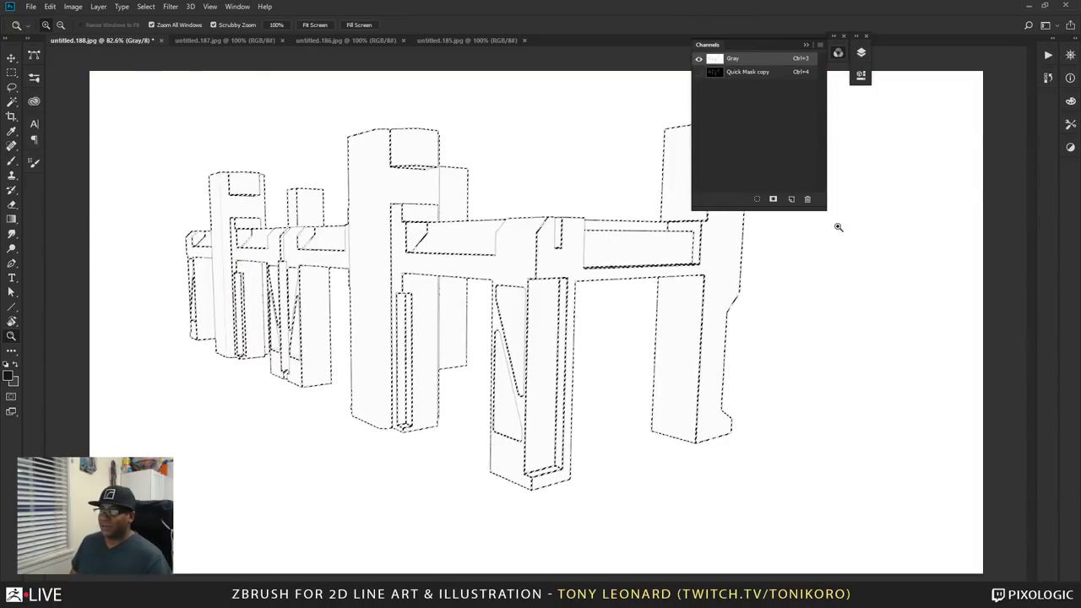
- Run the "linework masking sep" action from the "comics -cleaner v1" set on the drawing
click(1049, 55)
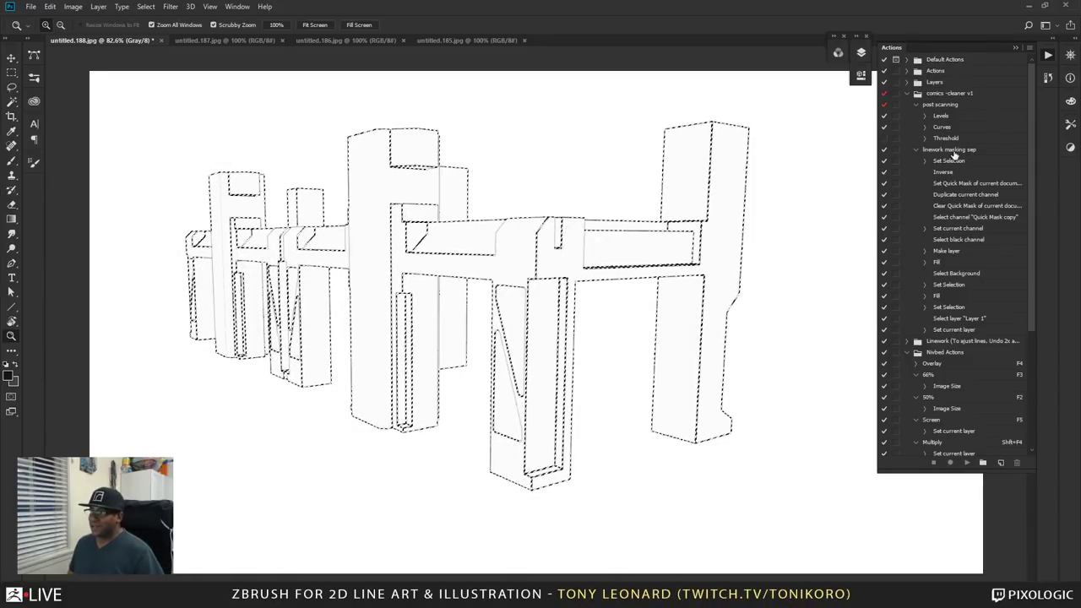
click(953, 153)
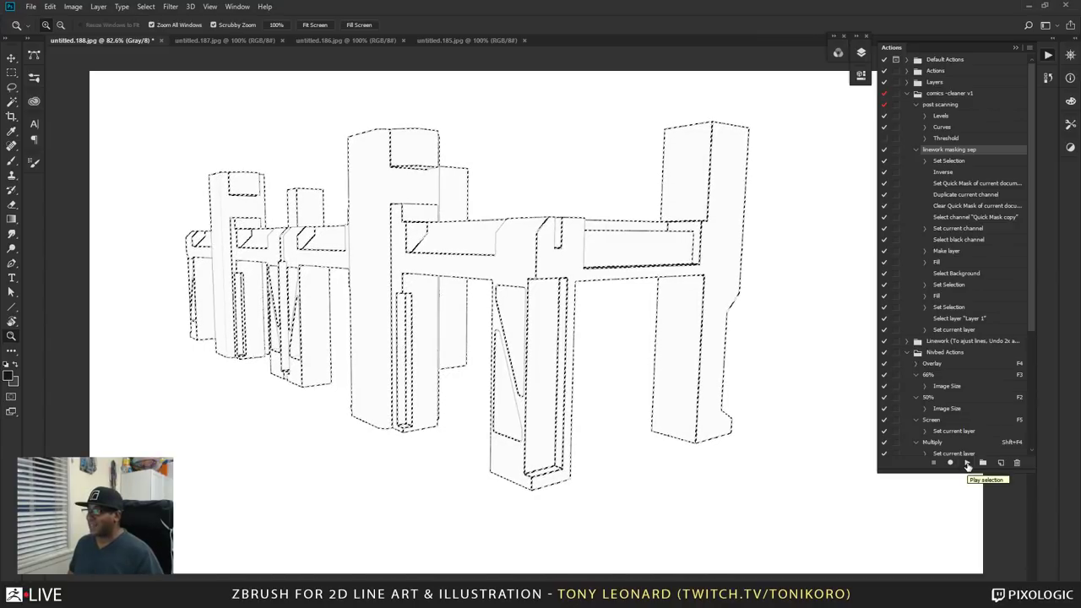
click(967, 463)
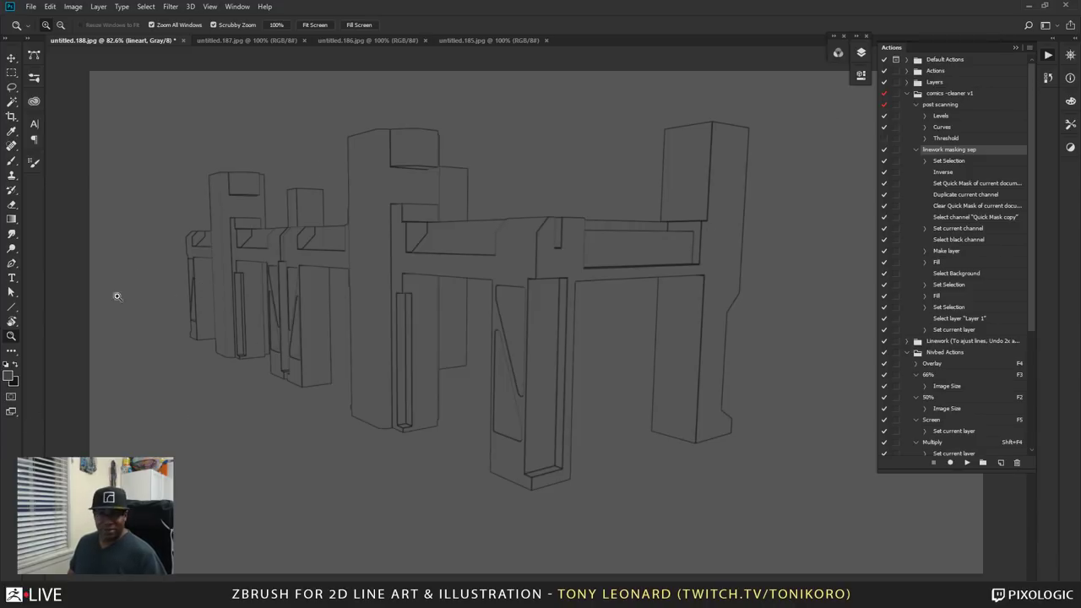
- Set the foreground colour to white (ffffff) and fill the lineart layer with it
click(10, 377)
click(631, 145)
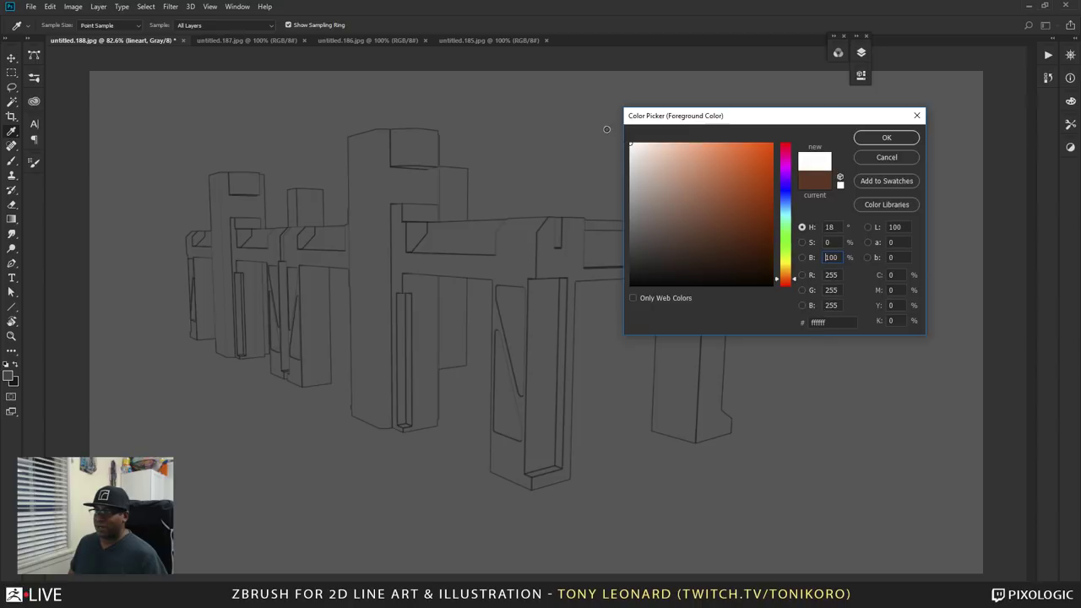
click(887, 138)
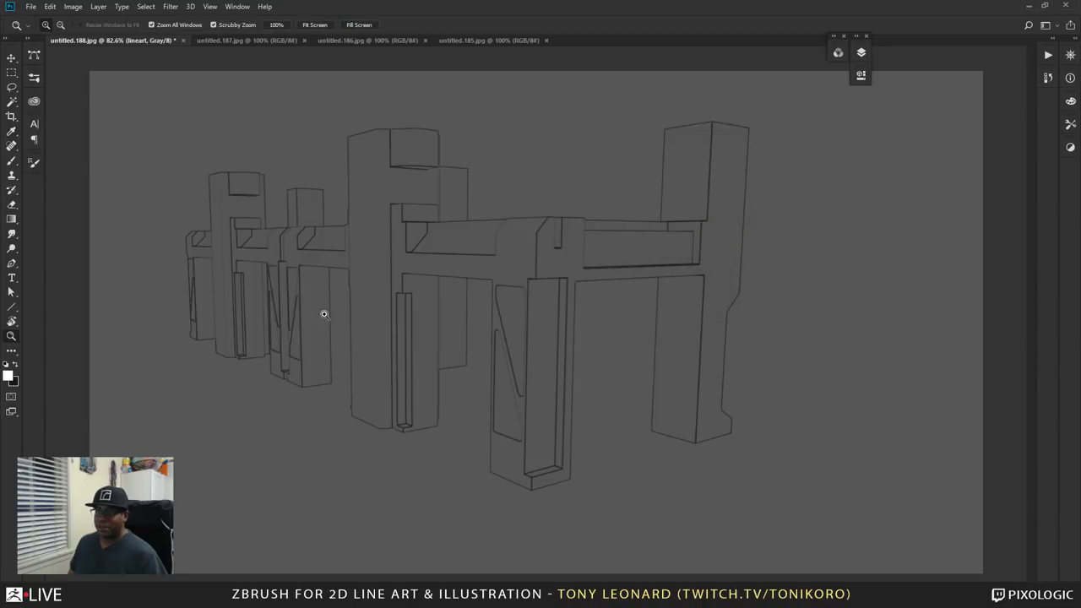
key(alt+BackSpace)
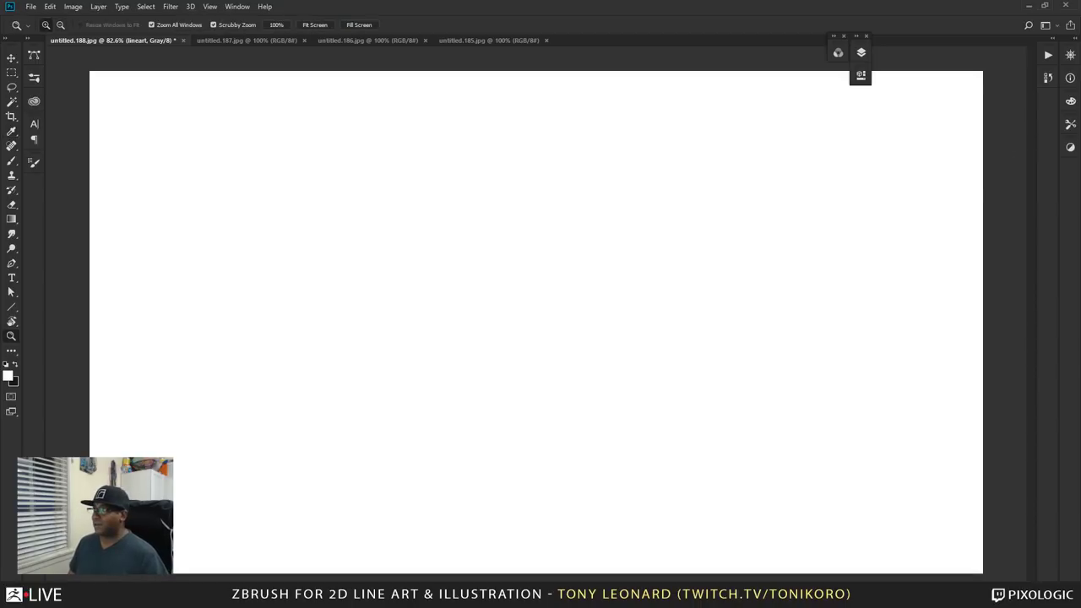
- Merge the white lineart layer down into the background and create a new layer named "Line Art"
click(861, 52)
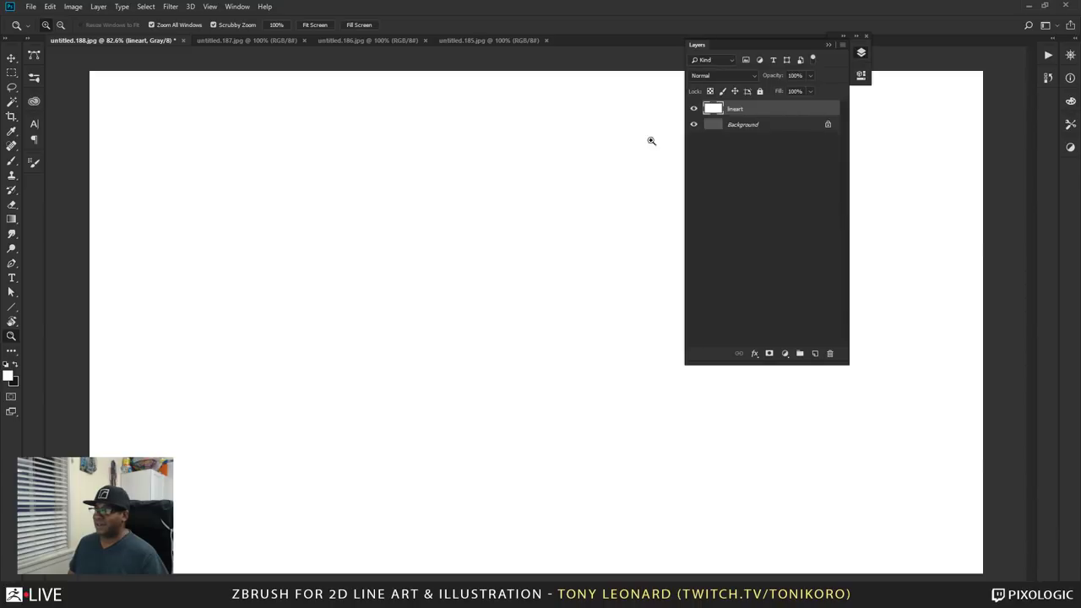
key(ctrl+e)
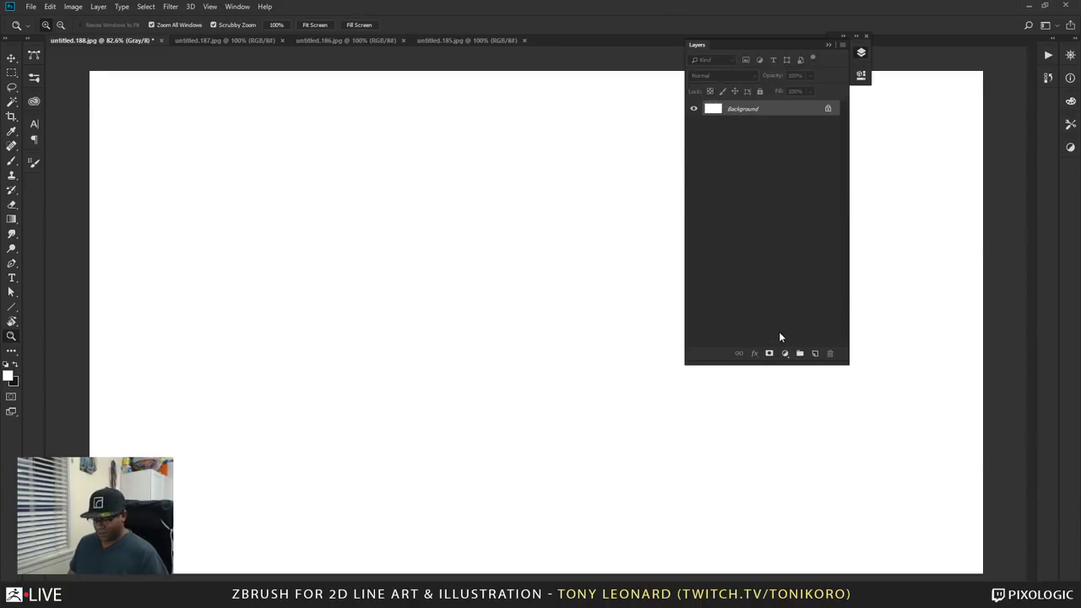
key(ctrl+shift+n)
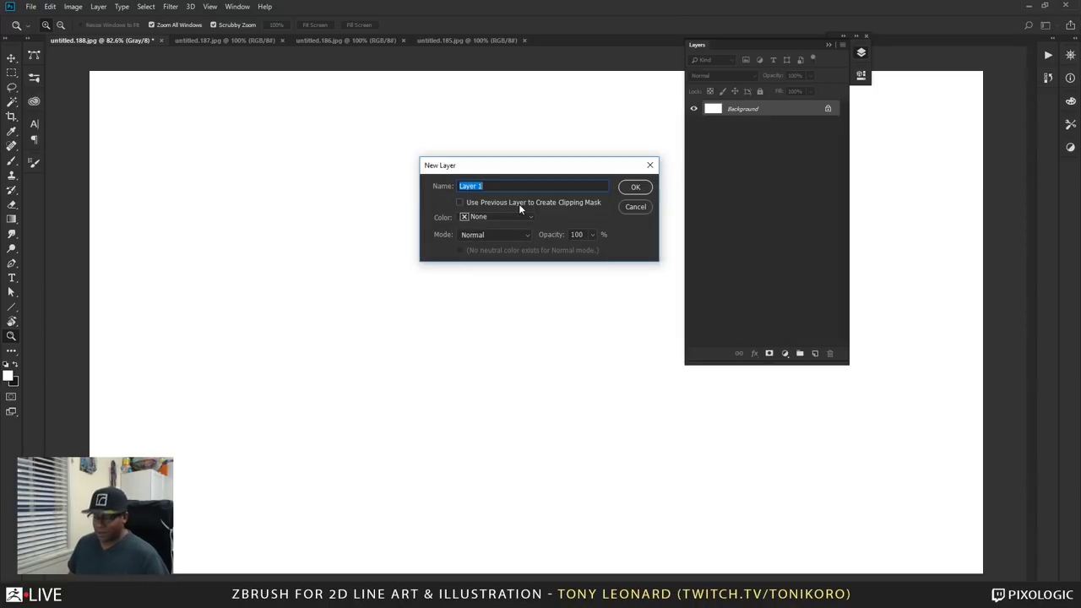
text(lINEA)
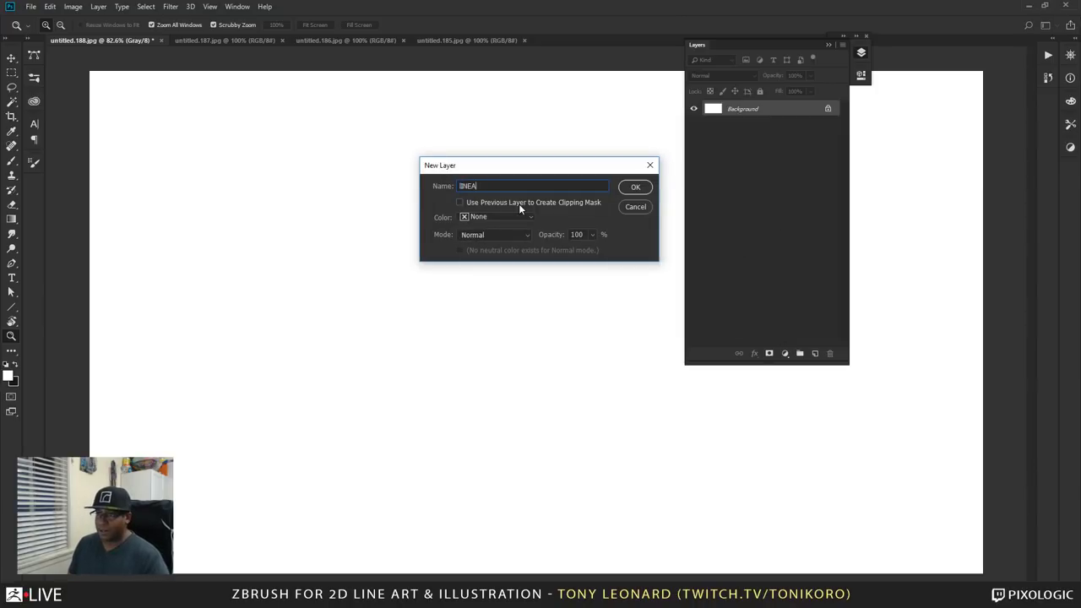
key(BackSpace)
key(BackSpace)
key(BackSpace)
key(BackSpace)
key(BackSpace)
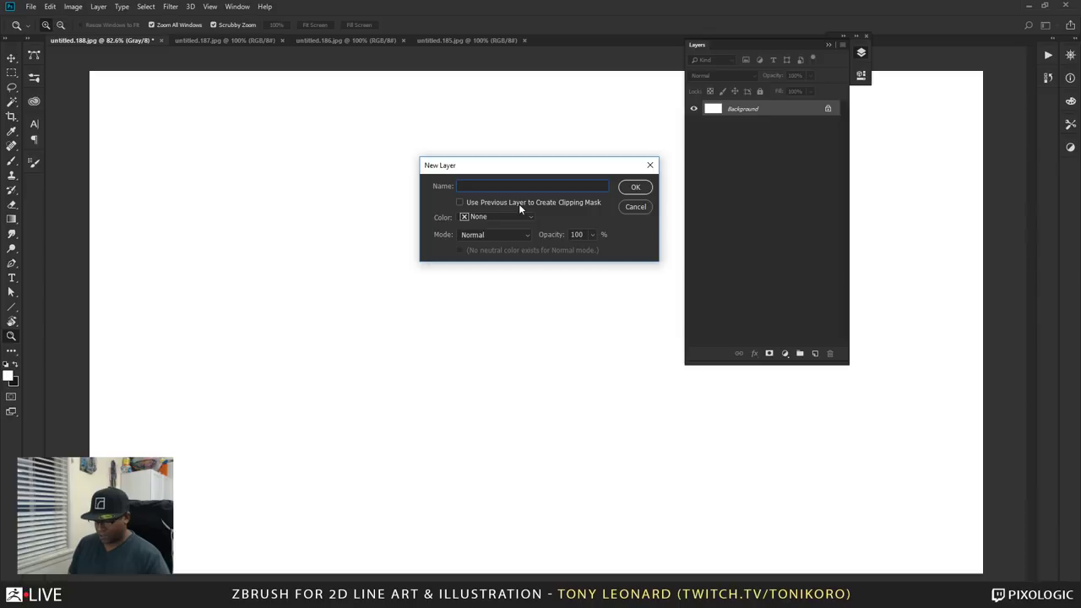
text(Line Art)
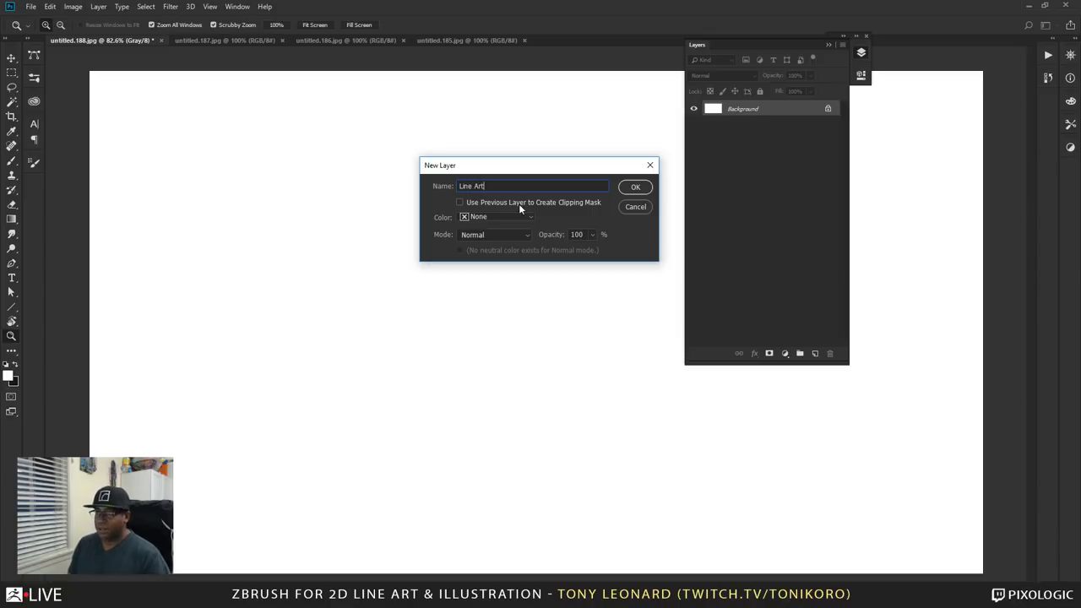
key(Return)
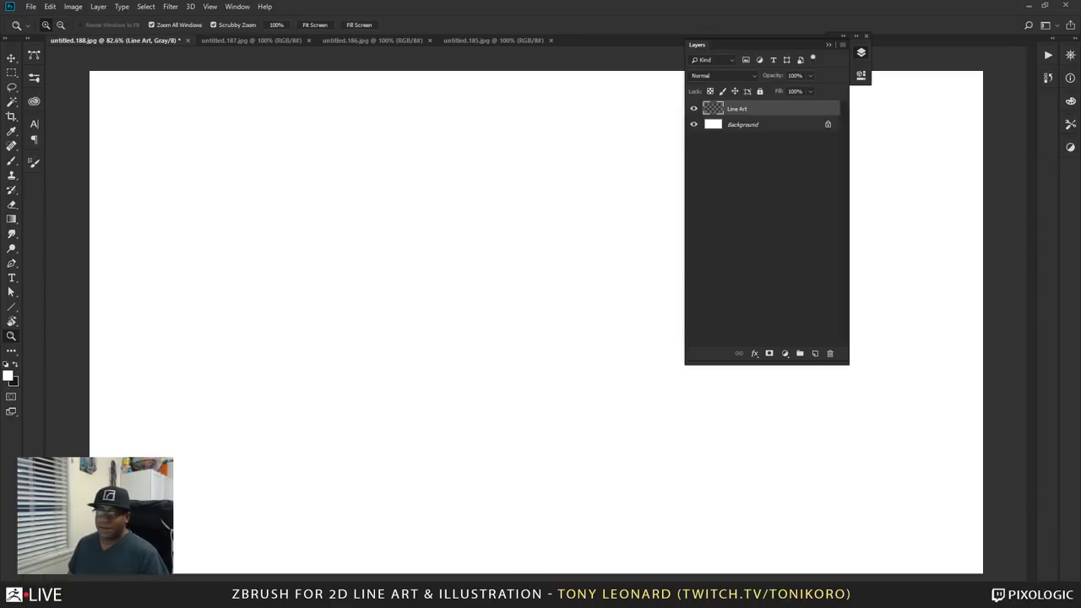
- Make the Layers panel narrower and undock it so it floats over the canvas
click(857, 57)
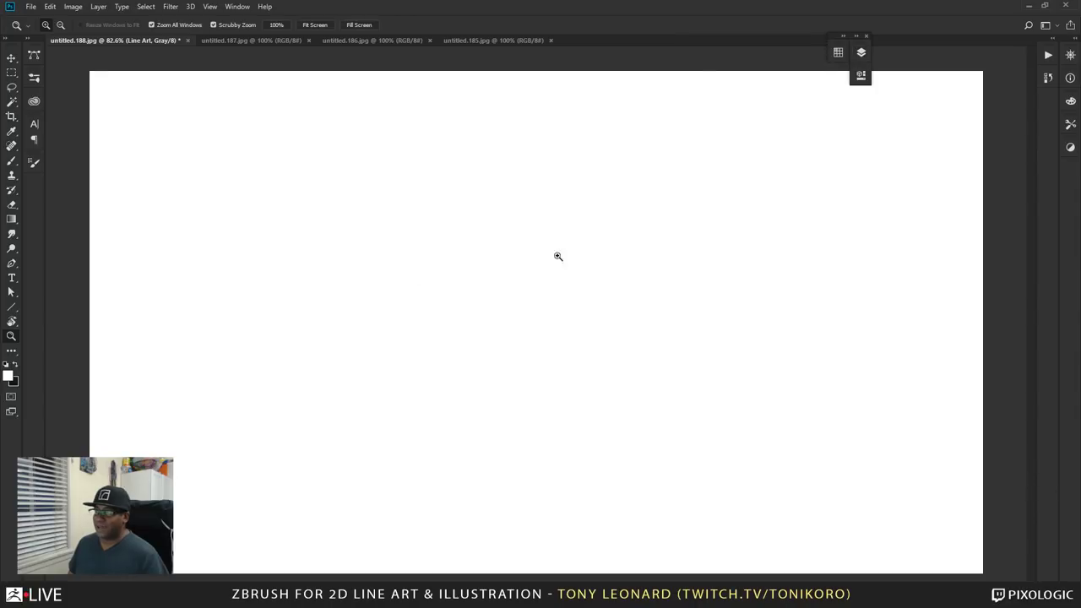
click(861, 55)
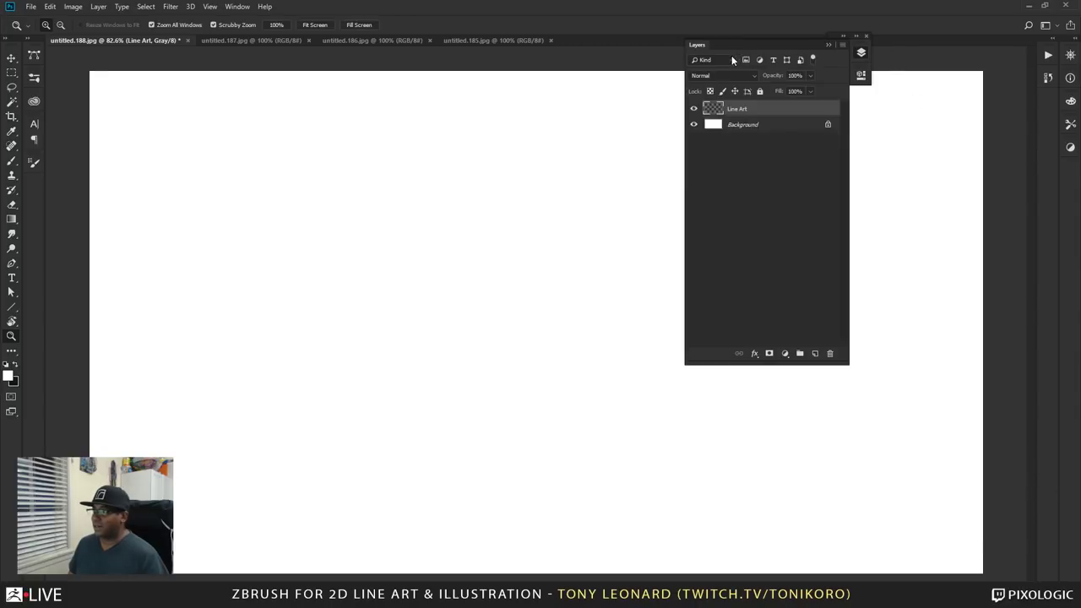
drag(685, 203, 887, 219)
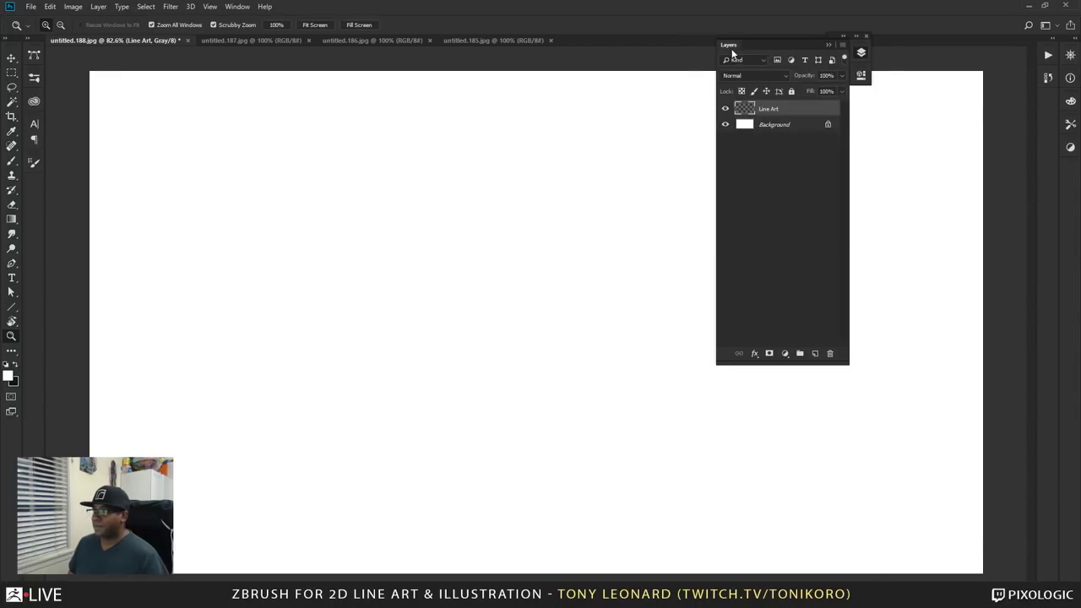
drag(733, 54, 877, 178)
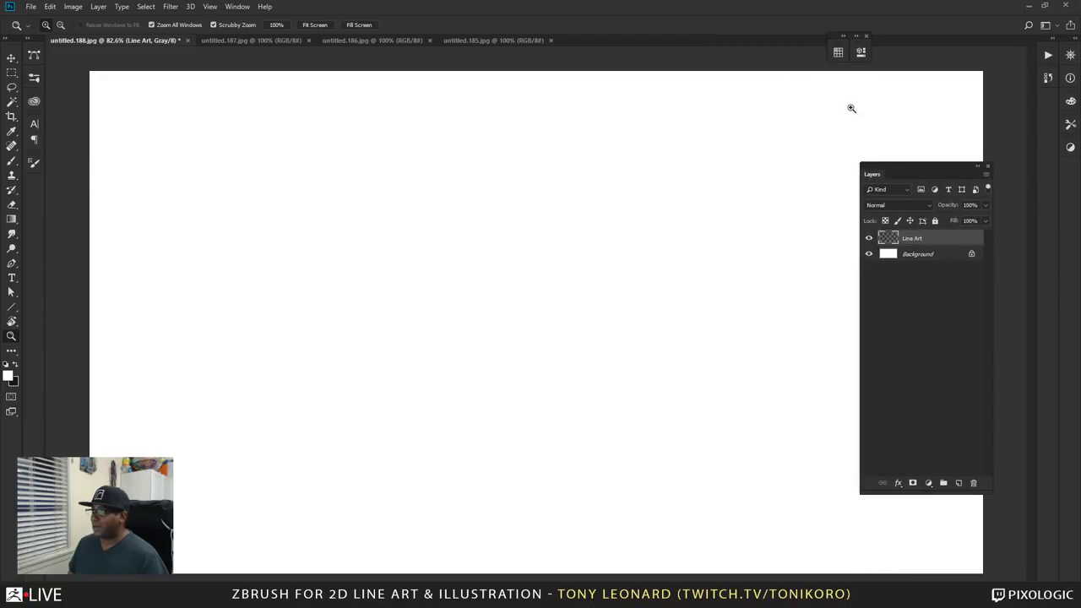
- Load the "Quick Mask copy 2" channel as a selection of the building's line work
click(247, 8)
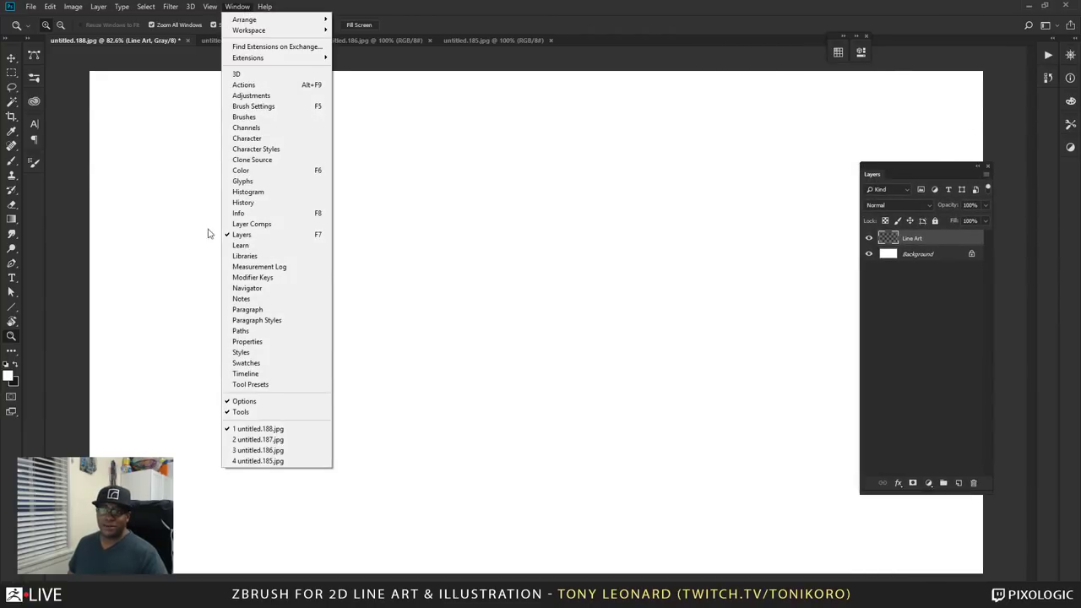
click(253, 128)
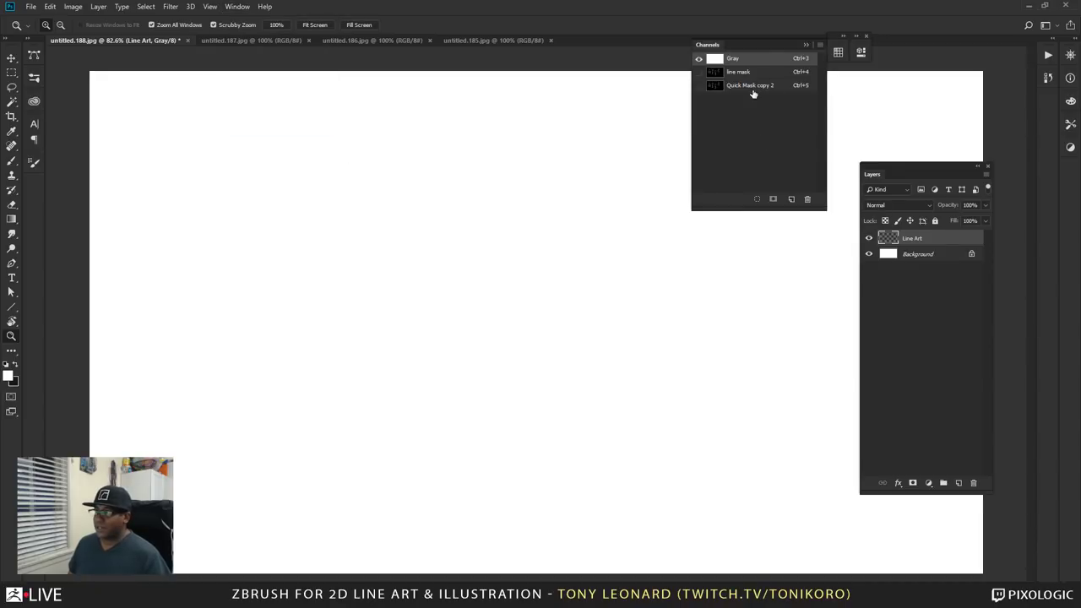
drag(752, 90, 759, 199)
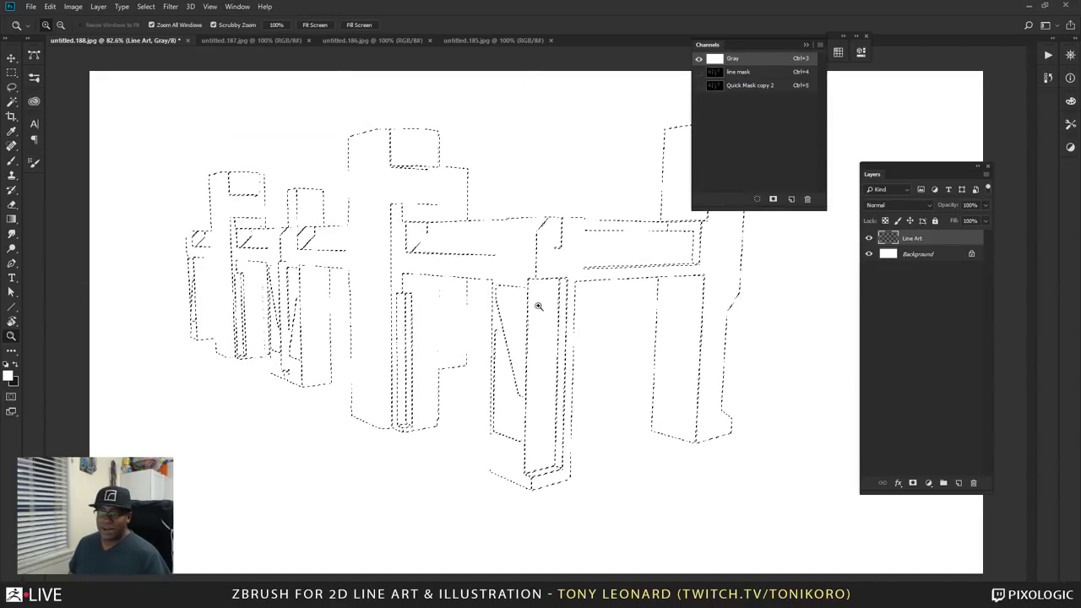
- Set the foreground colour to black (000000), fill the line work selection on the Line Art layer, and deselect
click(9, 377)
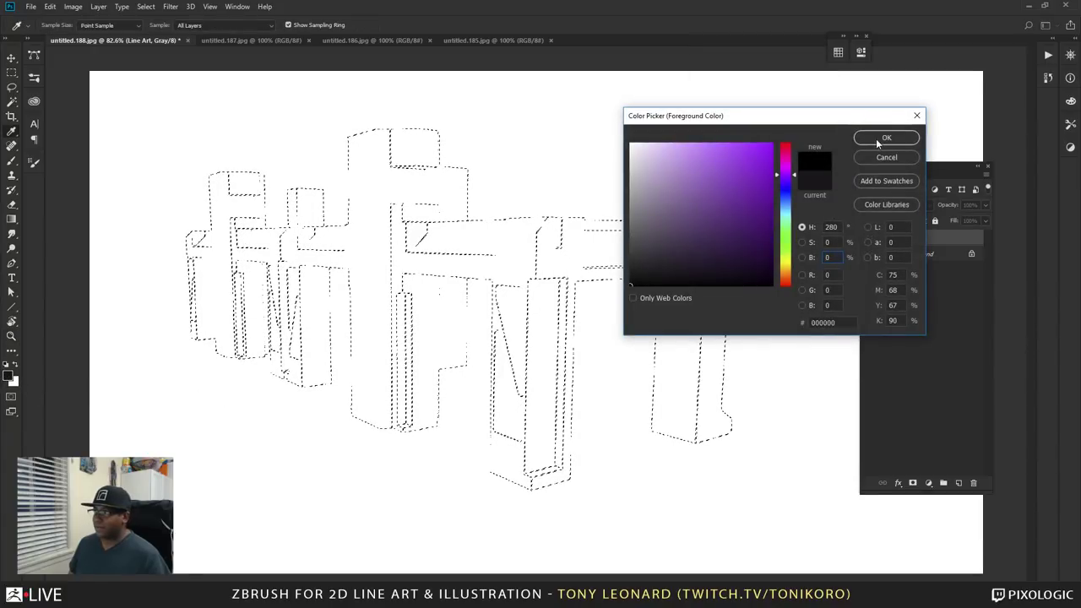
click(879, 139)
key(alt+BackSpace)
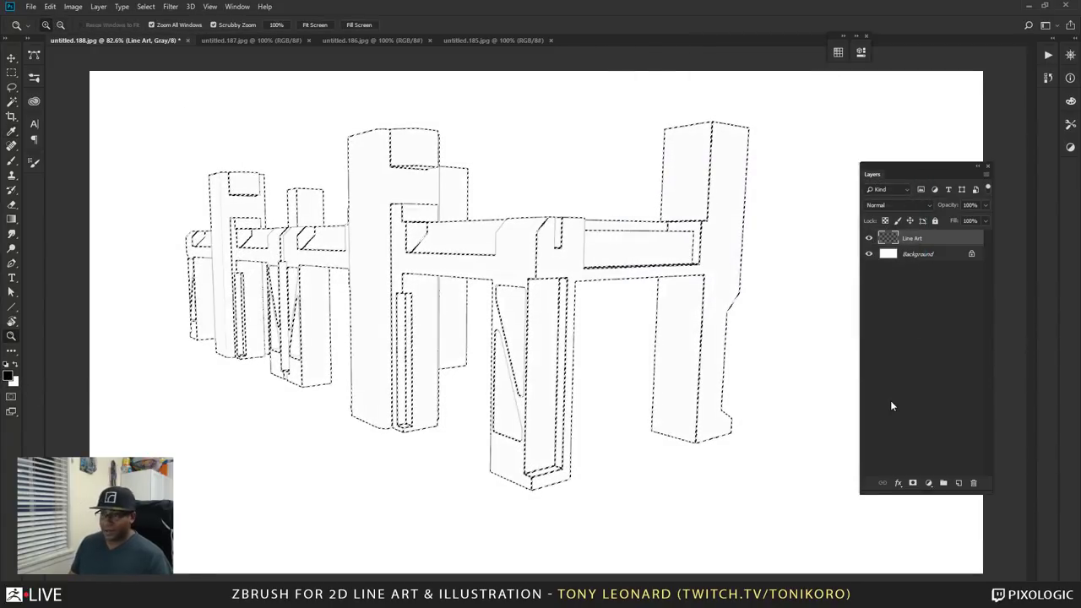
key(ctrl+d)
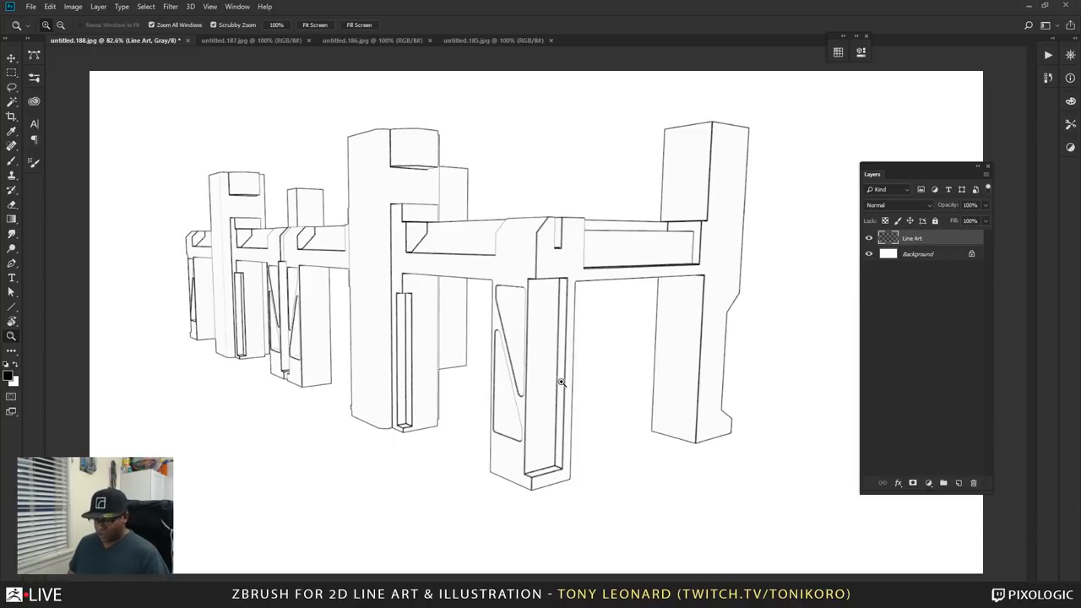
- Move the Line Art drawing towards the canvas's right edge and check its transparency by hiding and reshowing the background
key(v)
drag(552, 369, 744, 395)
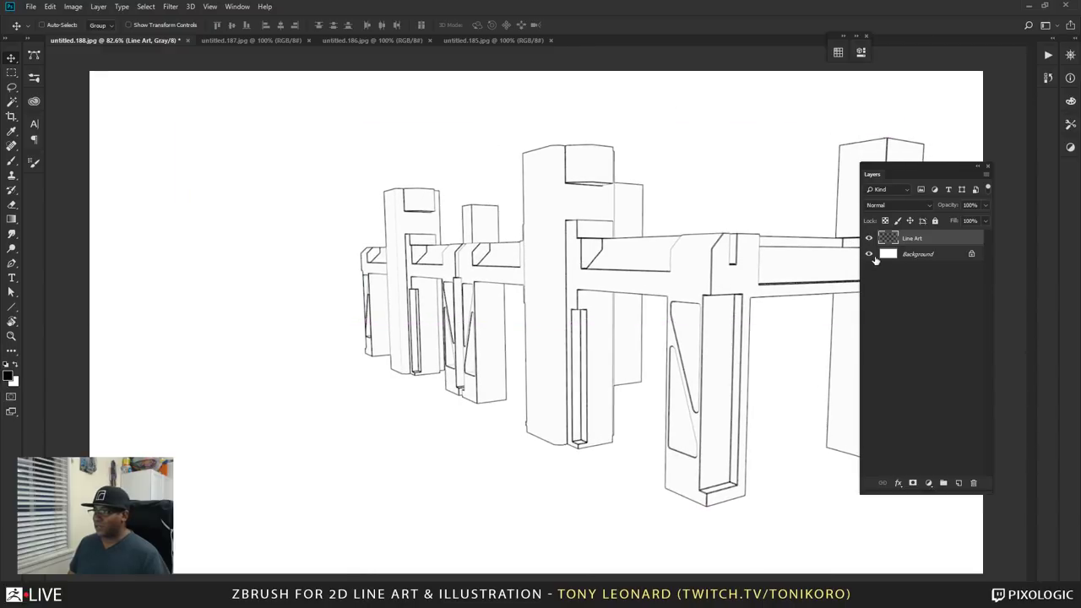
click(870, 255)
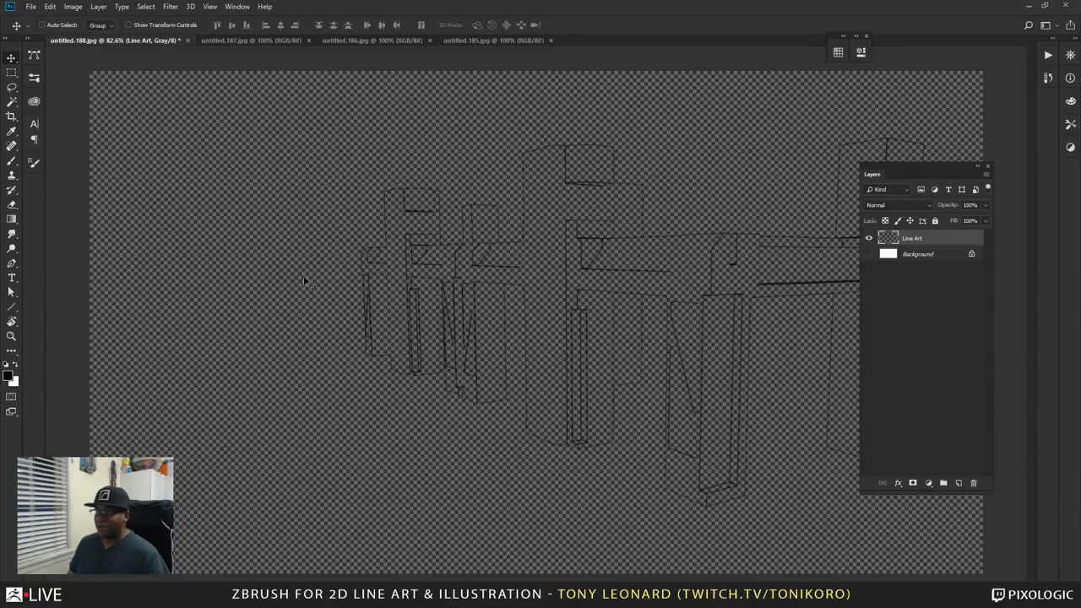
key(z)
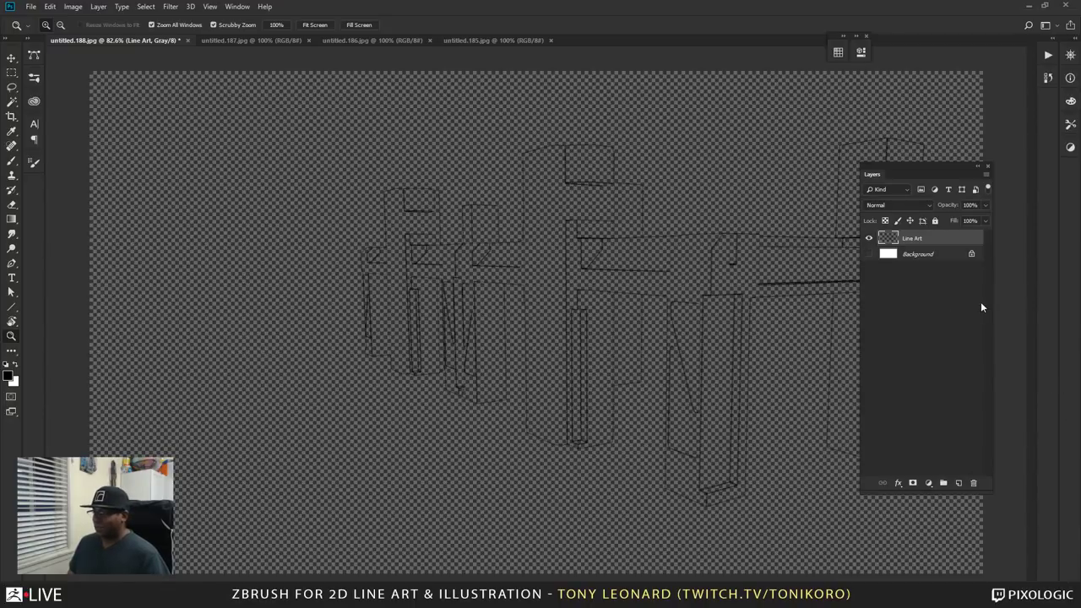
click(870, 254)
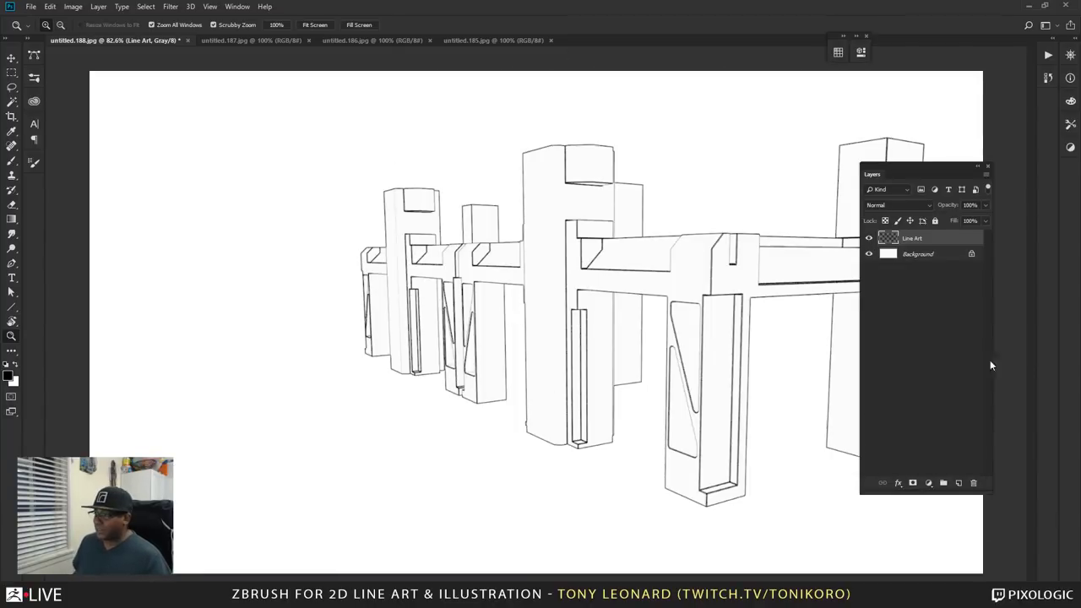
- Add a new layer above Line Art and set the brush's Shape Dynamics minimum diameter to 6%
click(960, 483)
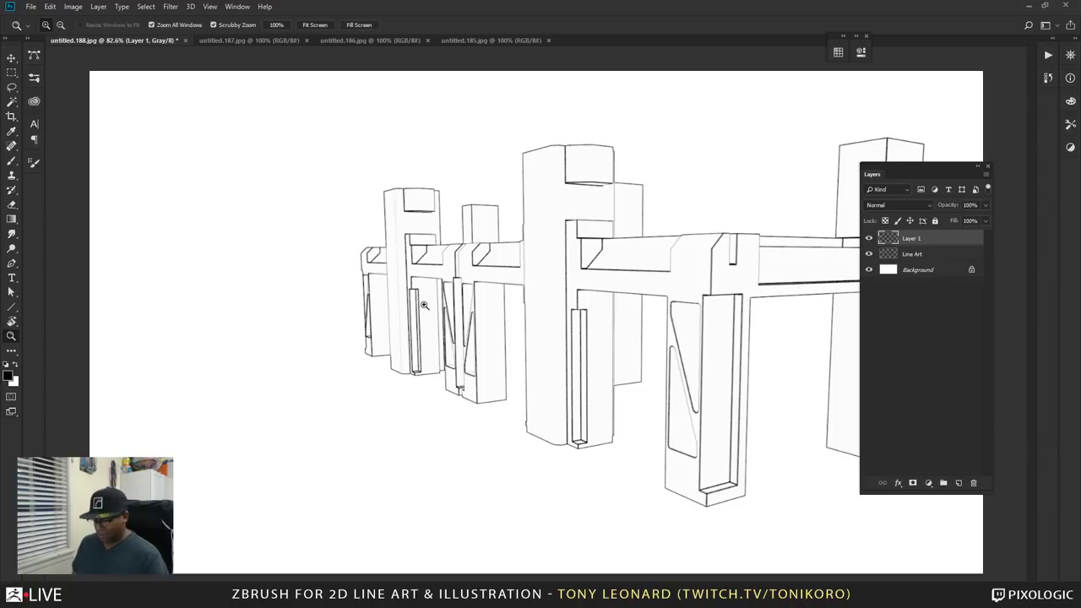
key(b)
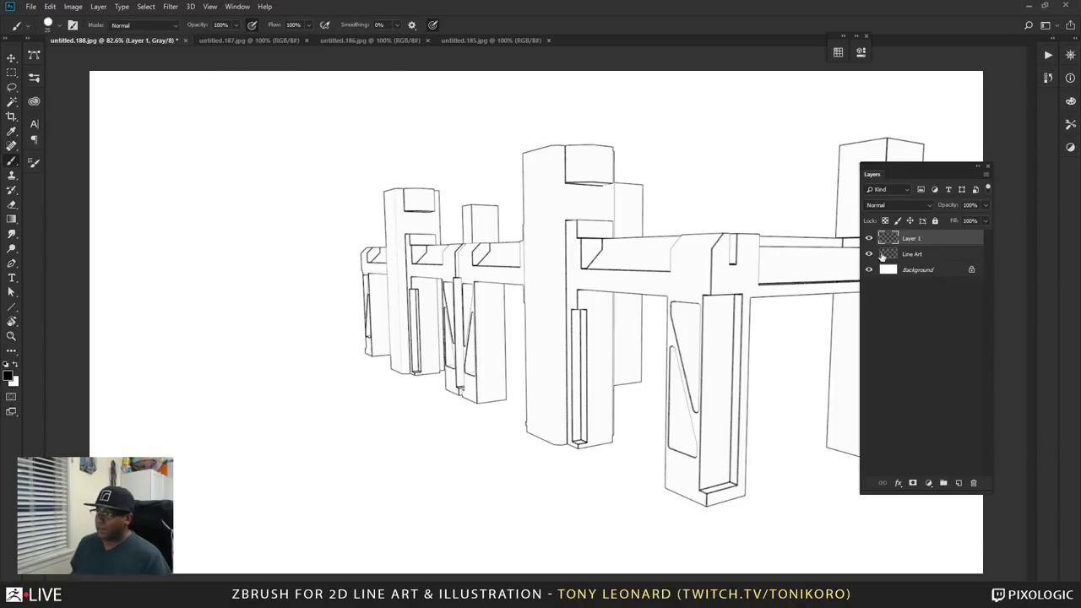
click(34, 164)
click(81, 200)
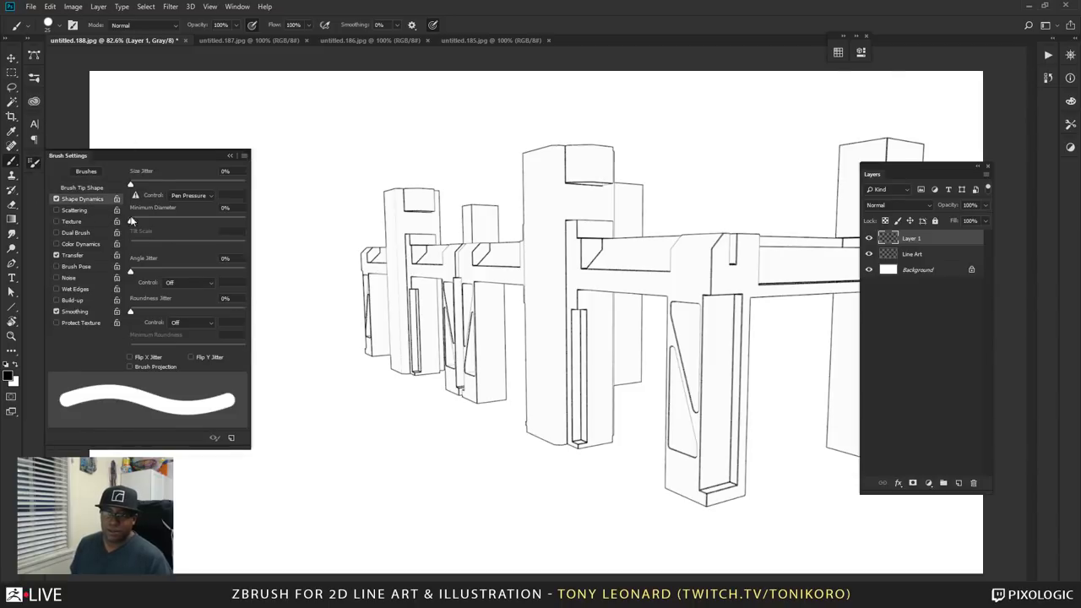
drag(141, 221, 137, 221)
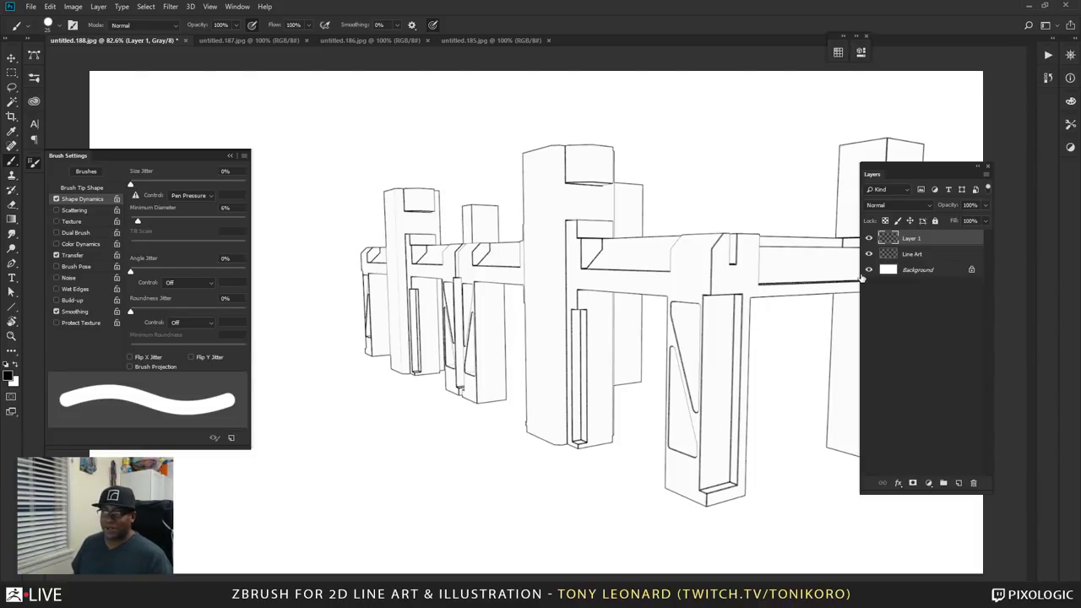
key(F5)
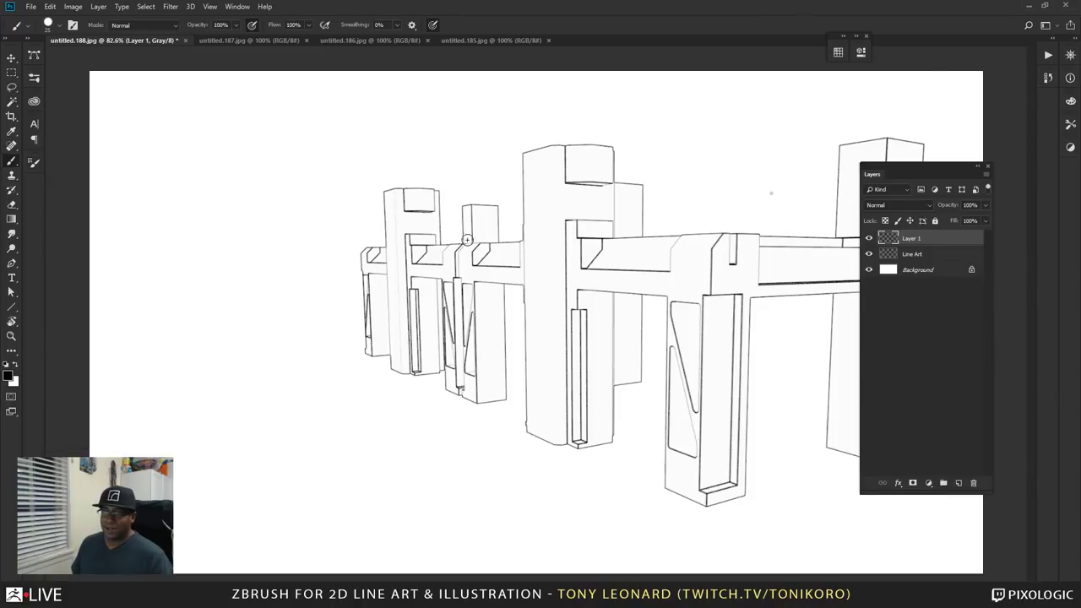
- Open Wacom Tablet Properties, move its window off this display, and switch back to the drawing in Photoshop
key(alt+Tab)
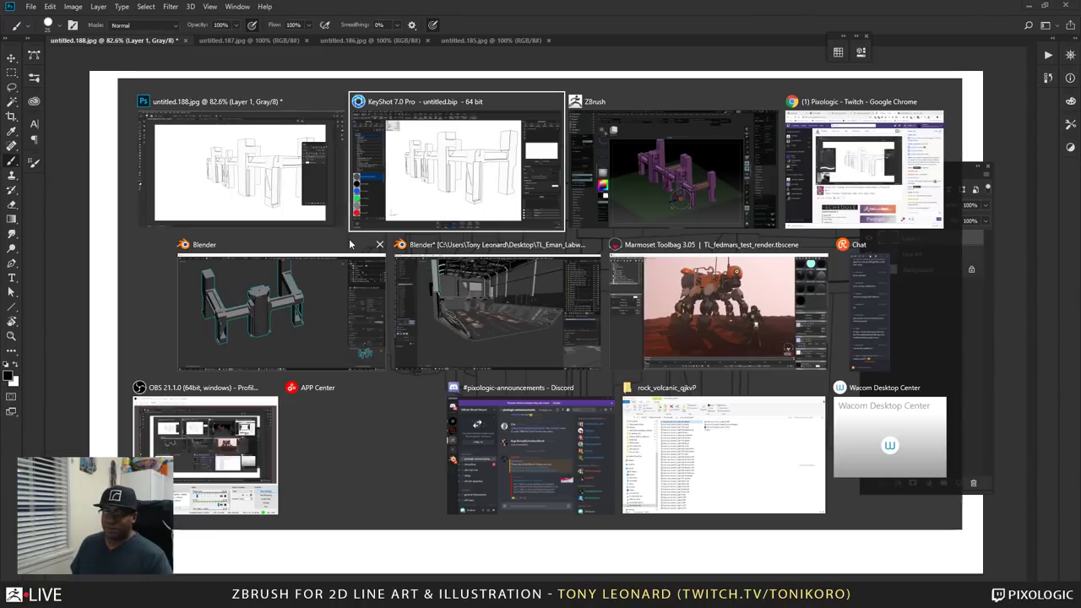
key(super)
text(waci)
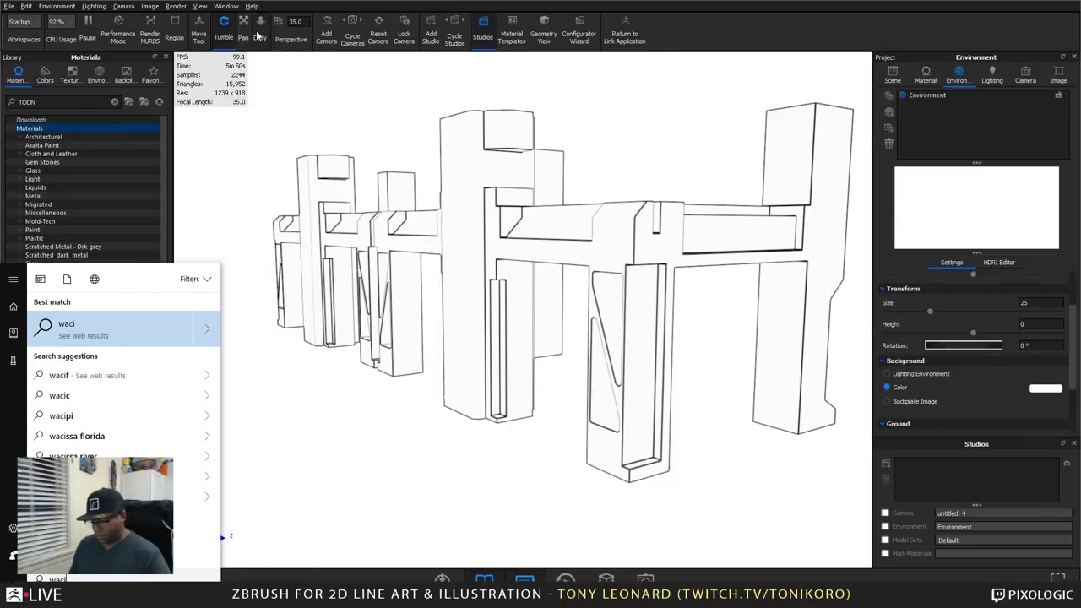
key(BackSpace)
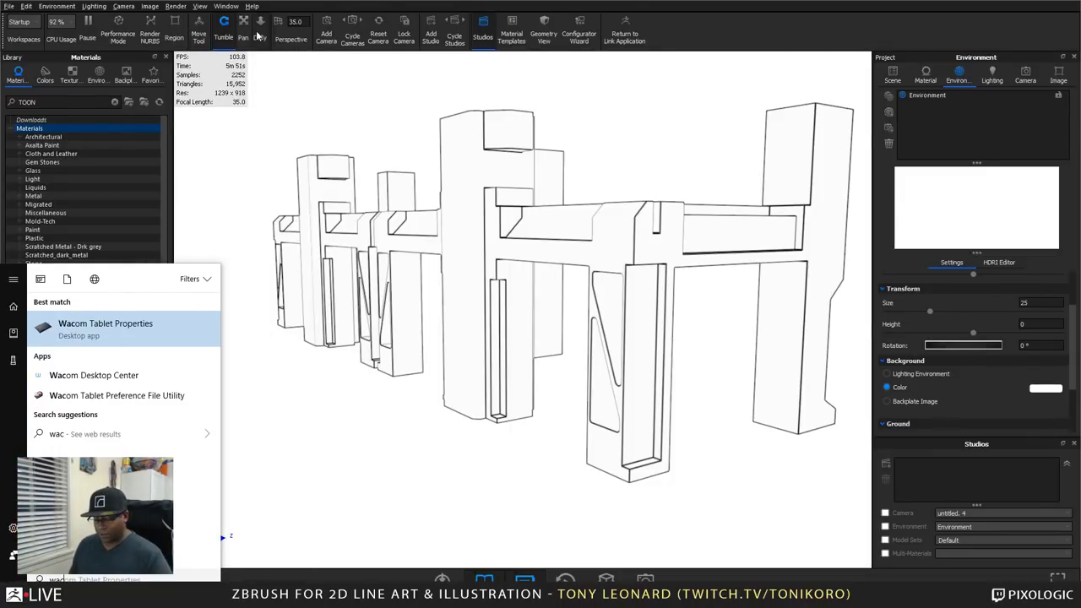
key(Return)
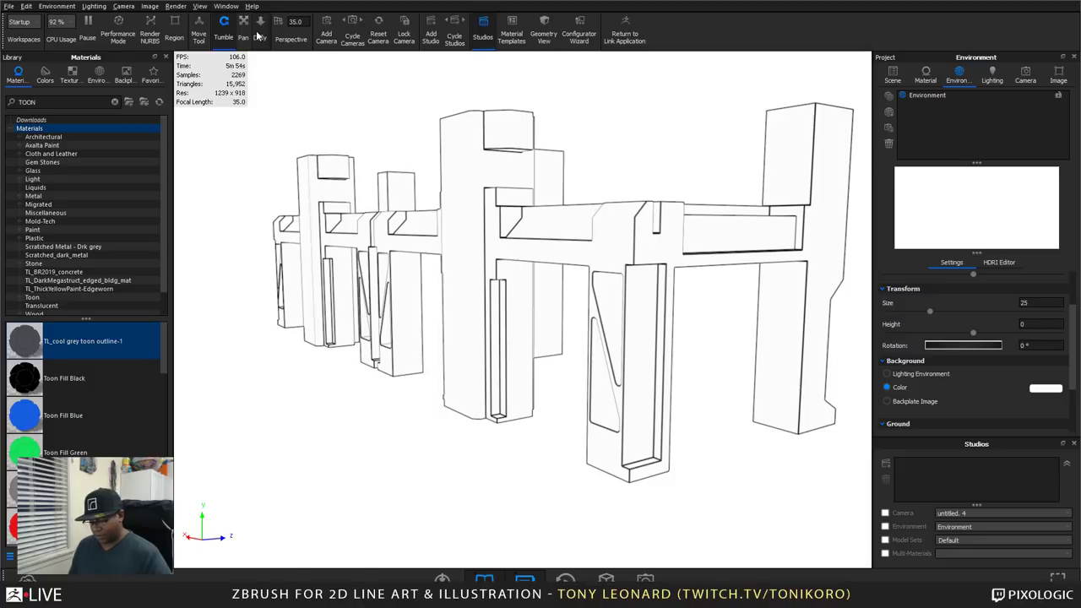
key(super)
text(wacom)
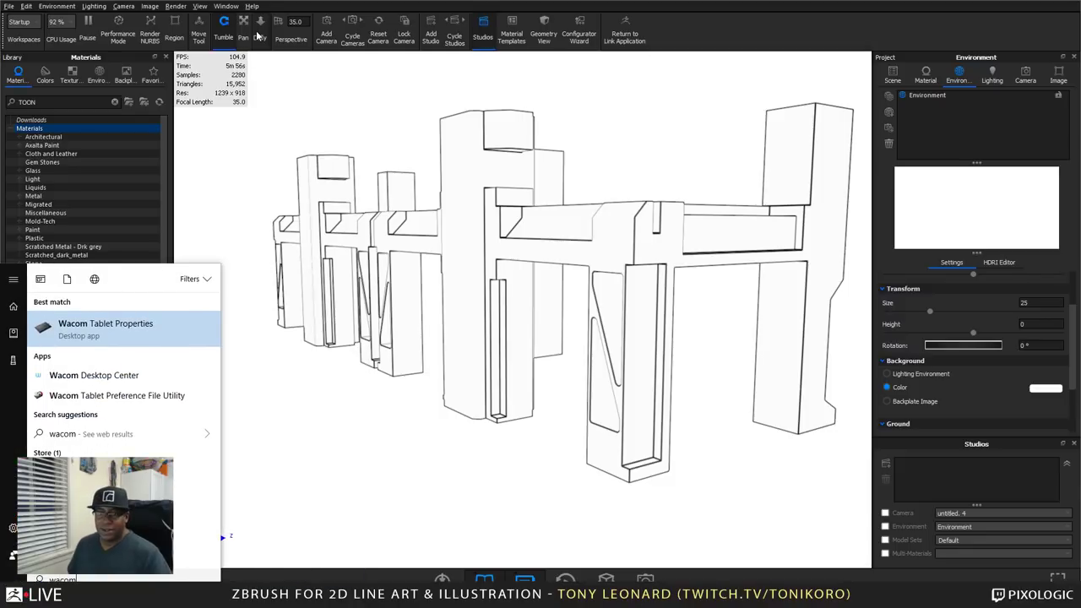
key(Return)
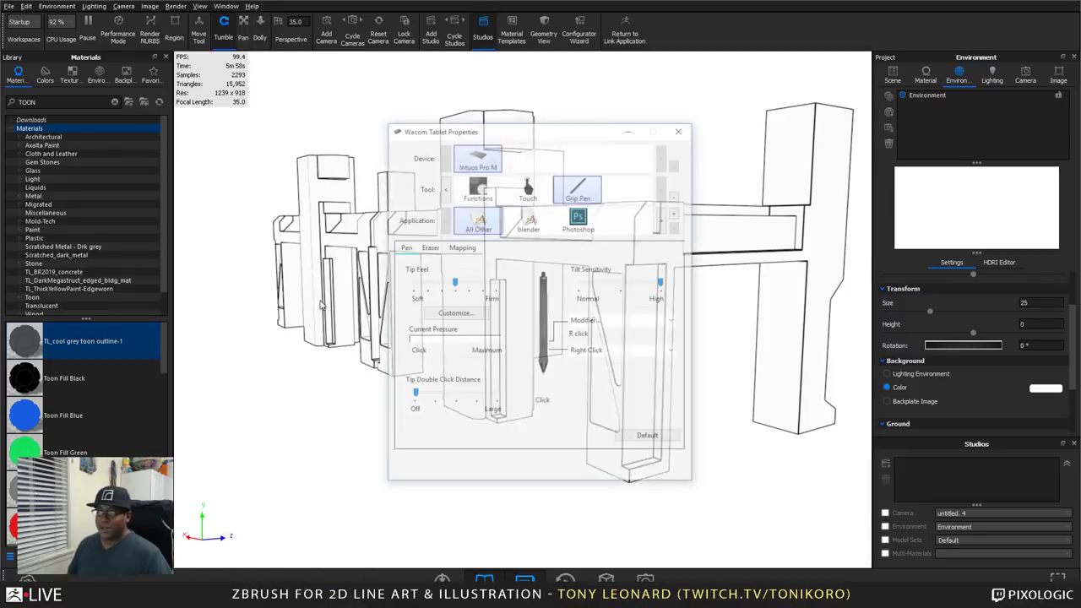
drag(538, 136, 1080, 140)
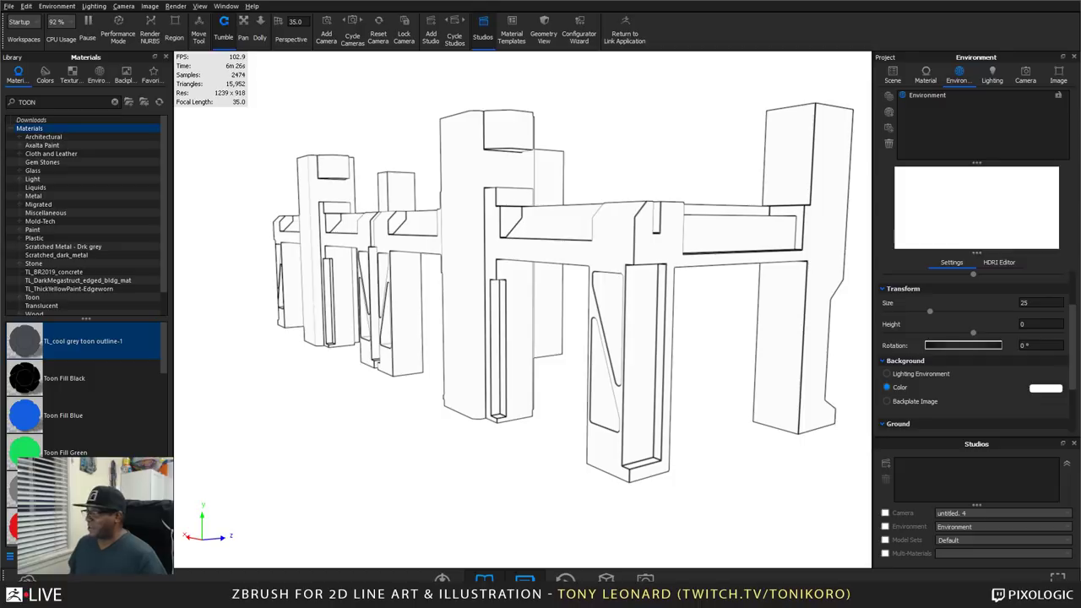
key(alt+Tab)
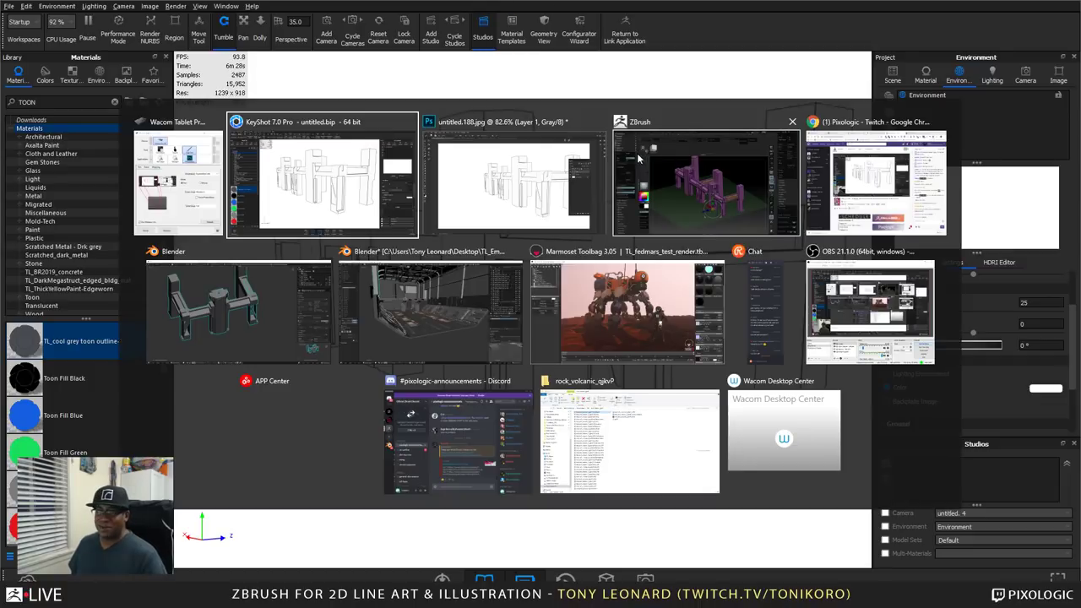
key(alt+Tab)
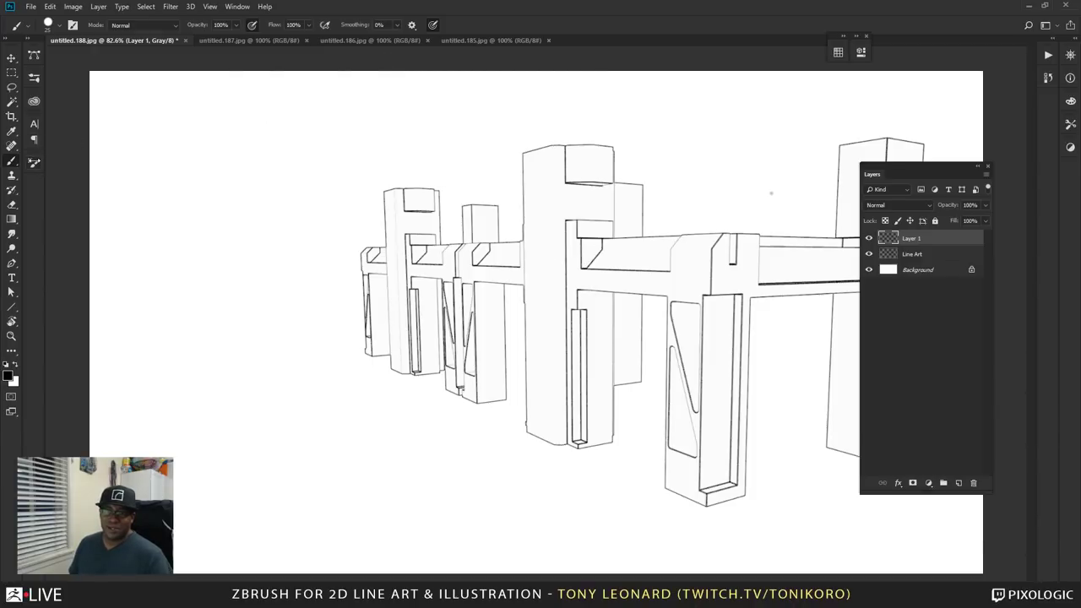
- Choose the Hard Round preset for the brush
drag(548, 255, 505, 254)
mouse_move(30, 163)
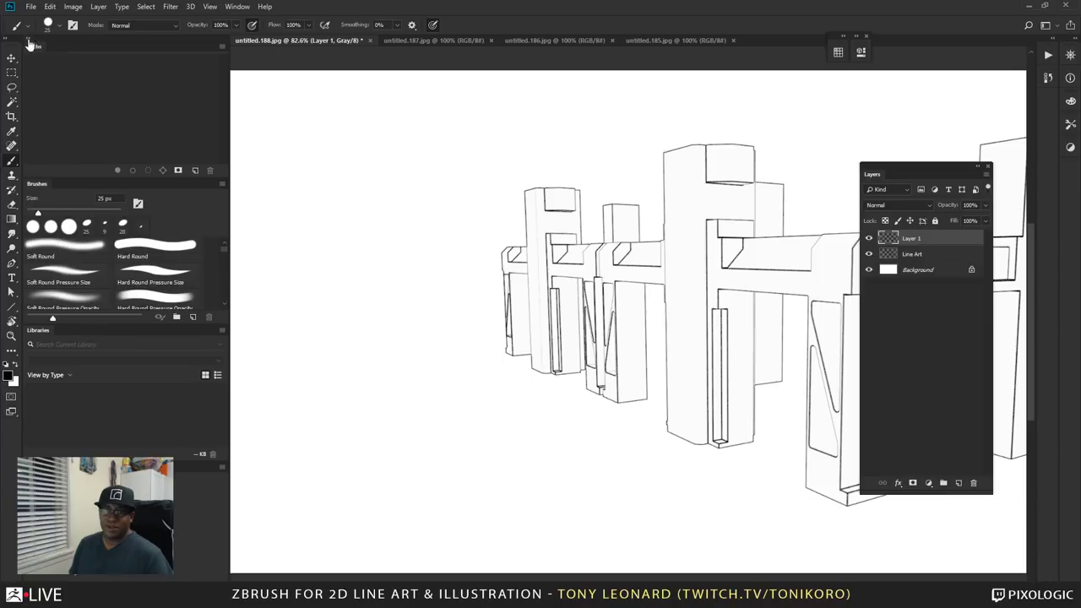
mouse_move(29, 44)
mouse_down()
mouse_move(347, 215)
mouse_move(341, 227)
mouse_up()
click(426, 223)
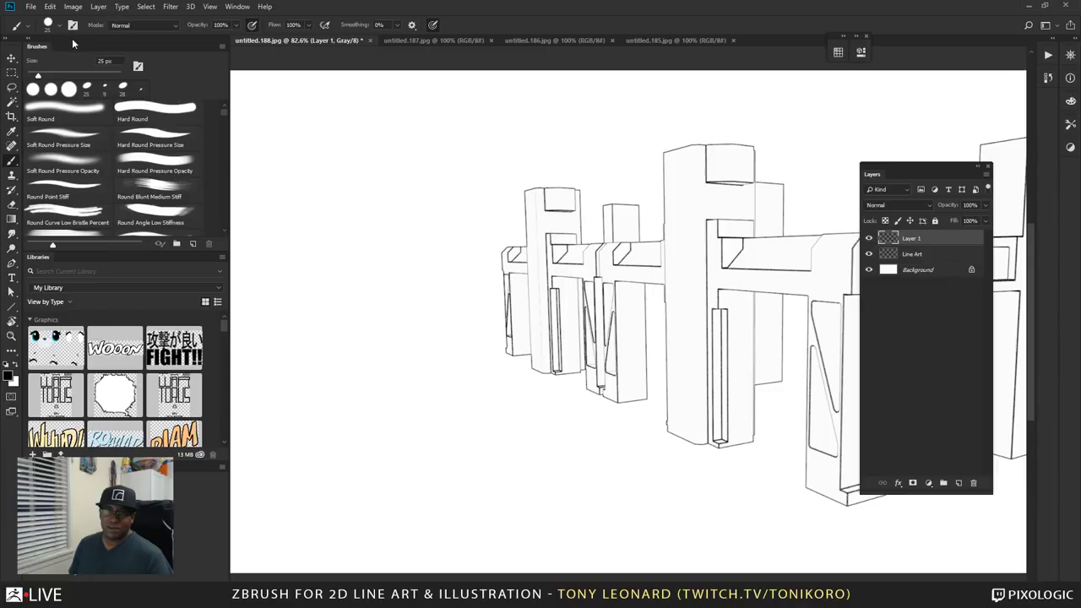
click(179, 119)
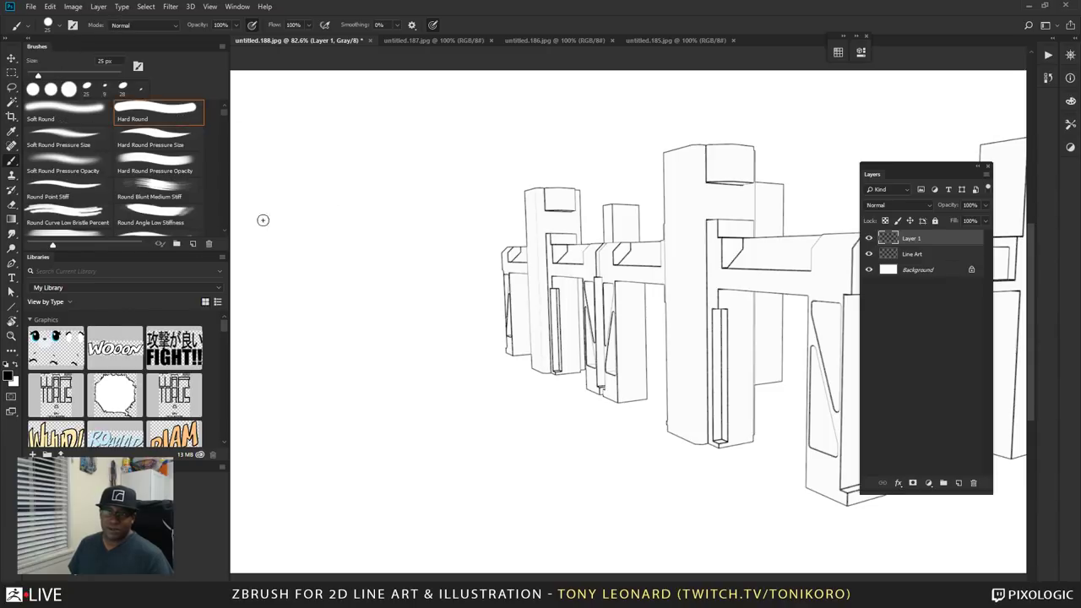
click(27, 39)
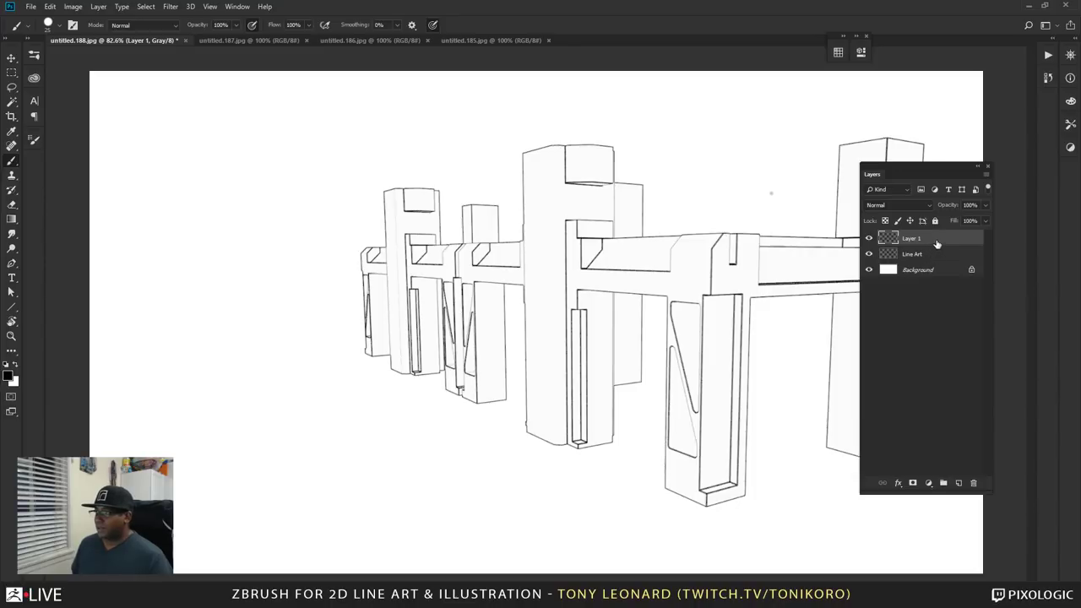
- Add a new layer directly beneath Line Art and paint a short black stroke at the top of the tall central column
click(959, 483)
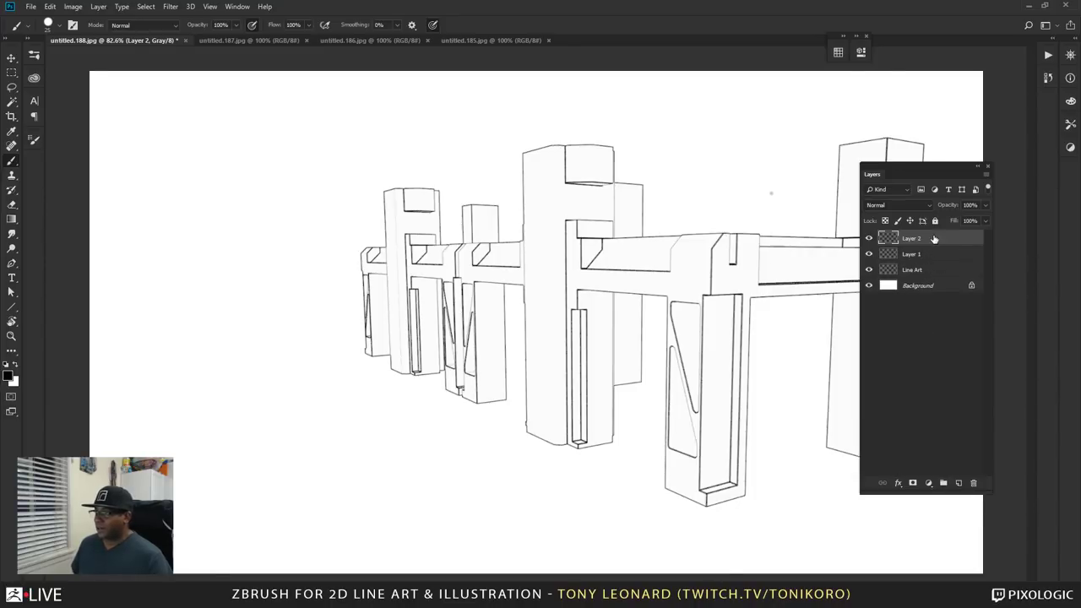
drag(933, 240, 933, 279)
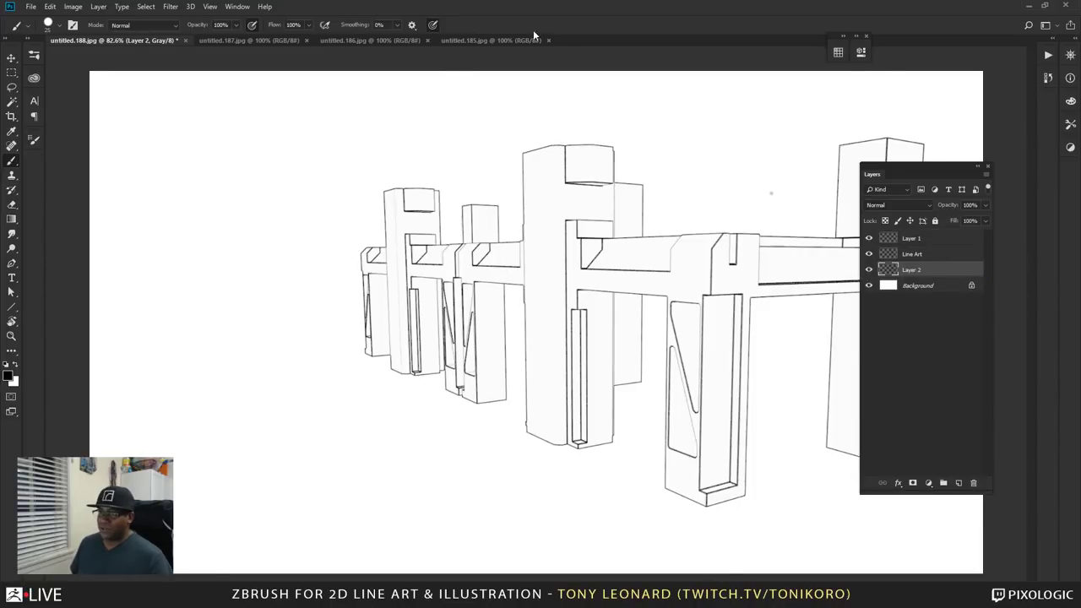
drag(578, 157, 575, 182)
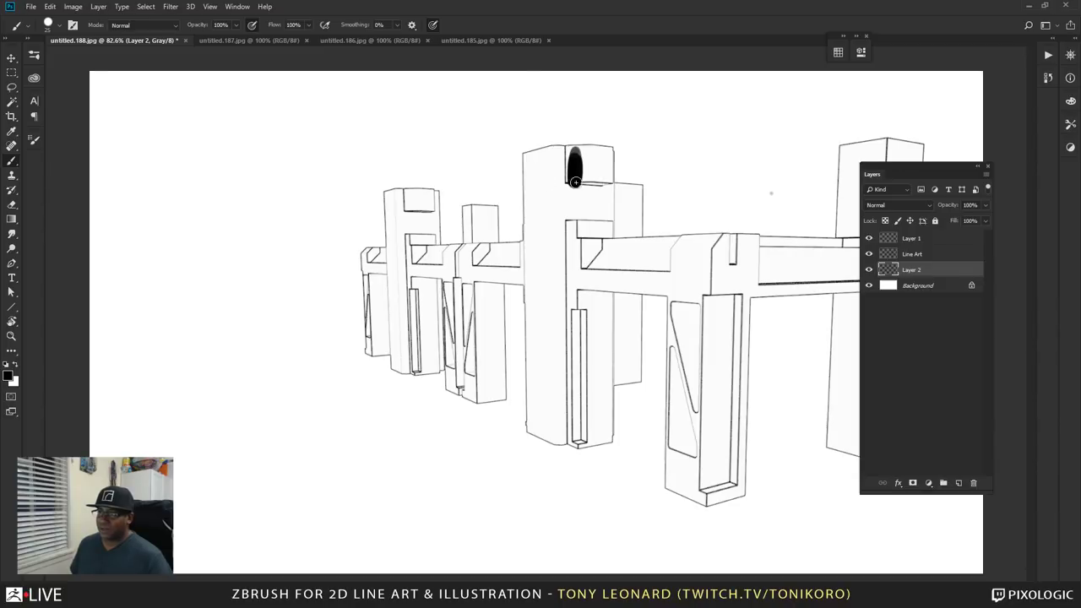
- Set the foreground colour to dark grey and paint over the block at the top of the tall central column
click(8, 377)
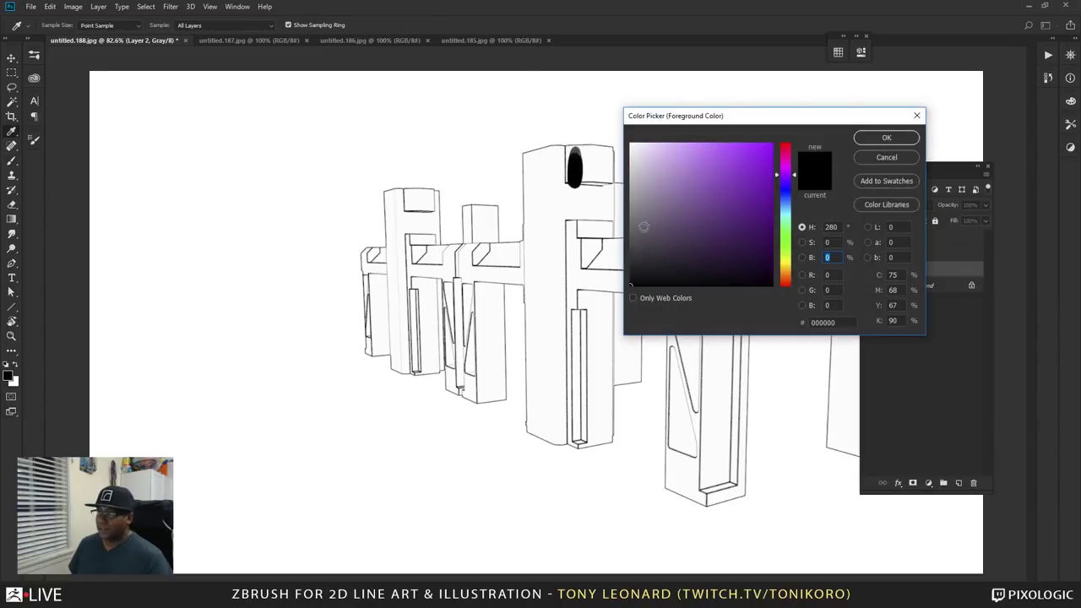
drag(640, 262, 650, 236)
click(886, 138)
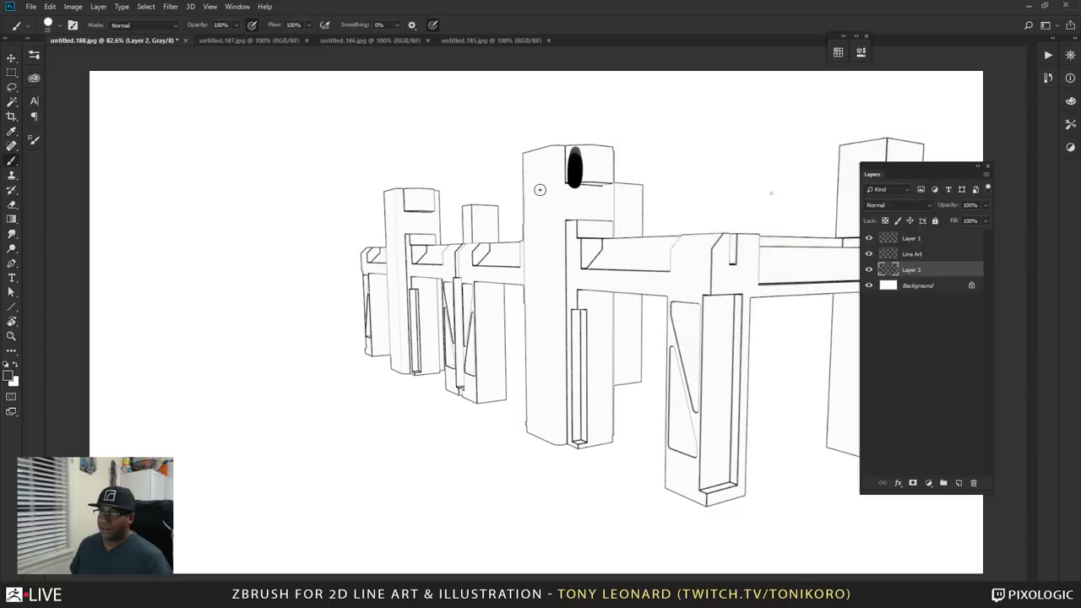
mouse_move(589, 191)
mouse_down()
mouse_move(587, 163)
mouse_move(577, 191)
mouse_move(561, 150)
mouse_move(604, 152)
mouse_move(610, 164)
mouse_move(583, 216)
mouse_move(598, 217)
mouse_up()
- Select the building's silhouette by picking the empty area around it on Line Art with the Magic Wand and inverting the selection
key(w)
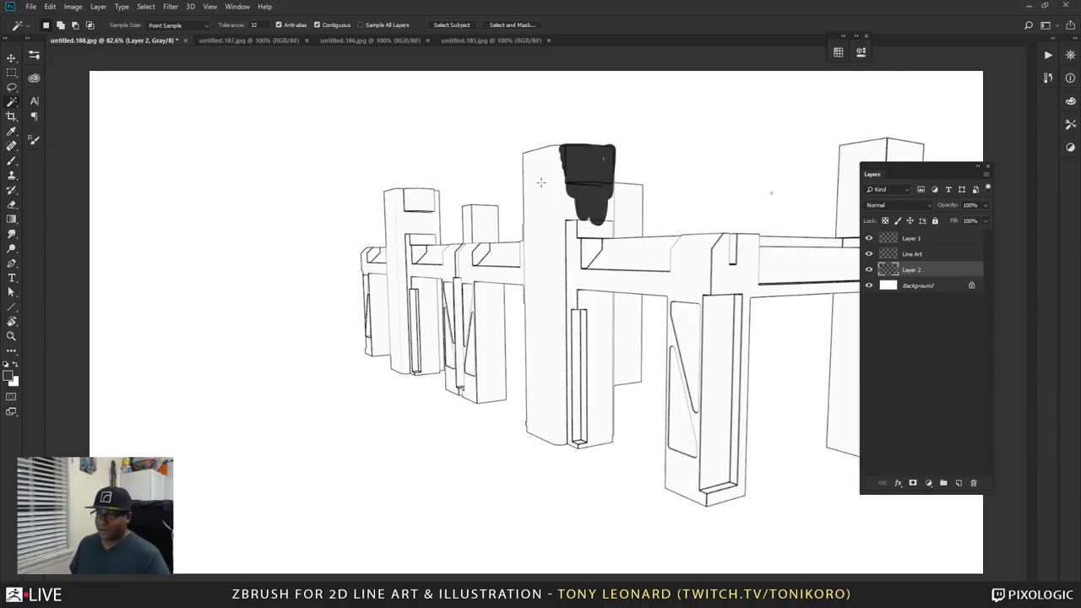
click(530, 128)
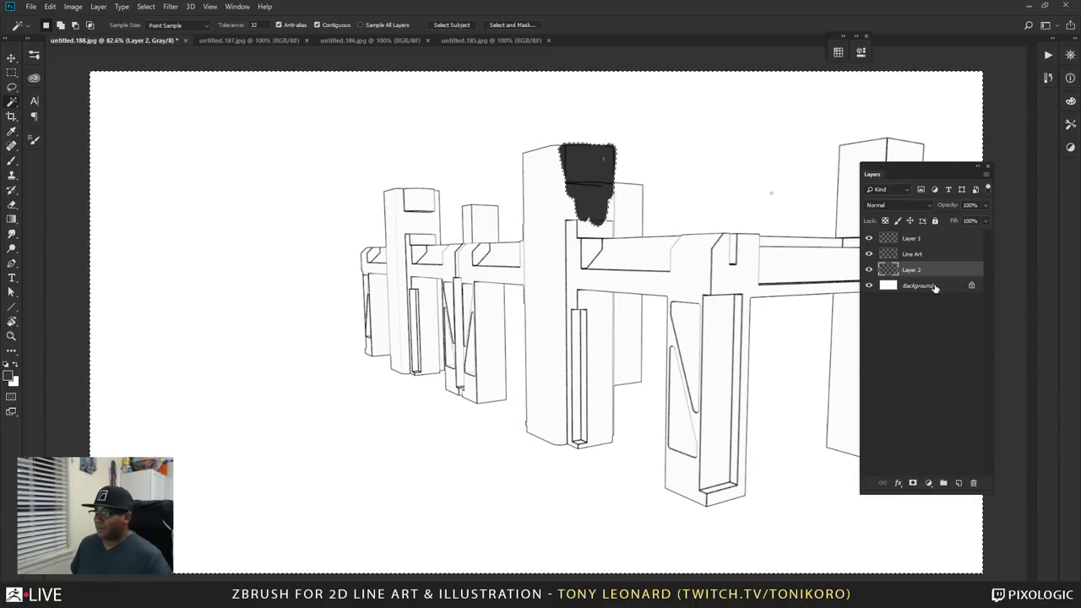
click(939, 255)
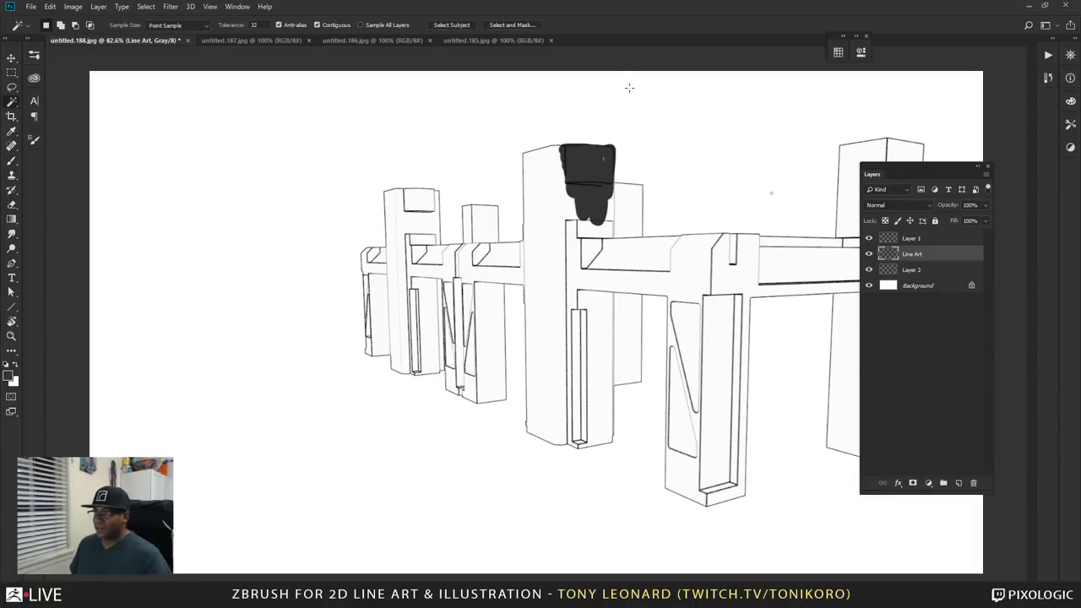
click(302, 298)
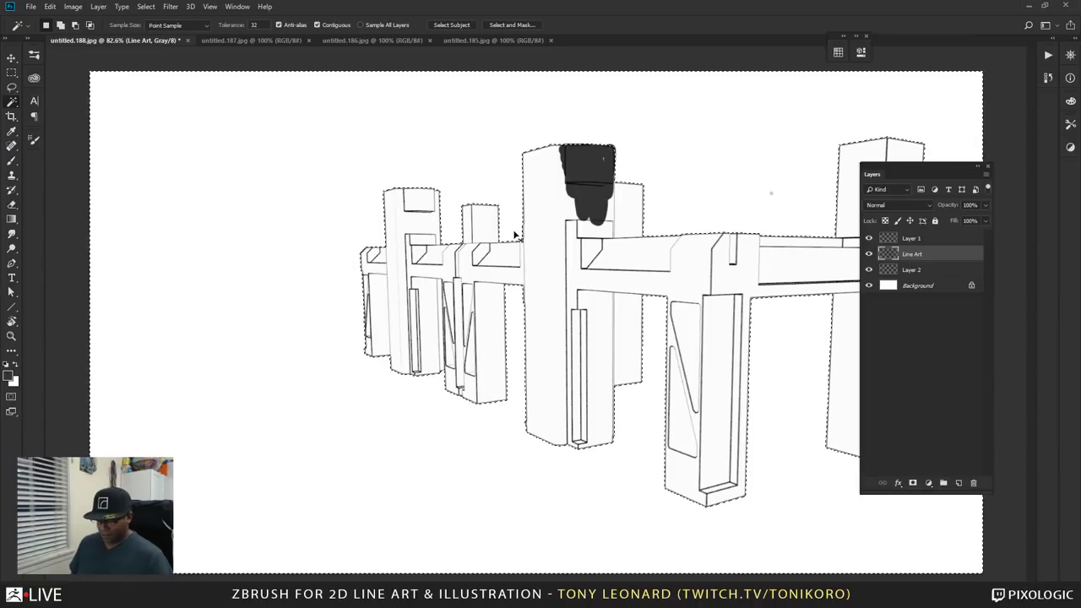
key(ctrl+d)
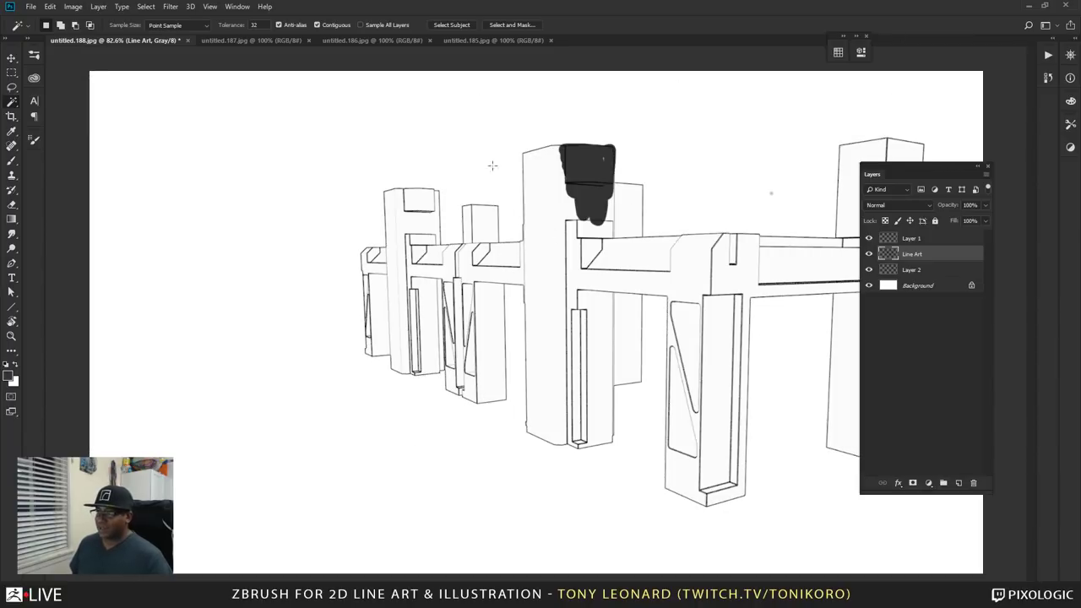
click(498, 208)
key(ctrl+shift+i)
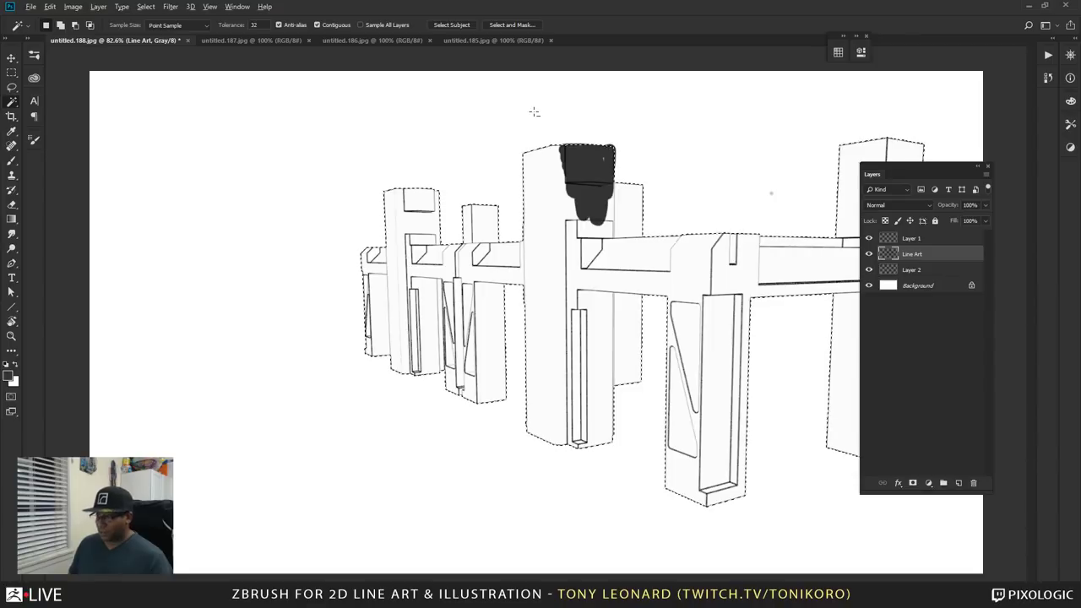
- Undo the fill made on Line Art, fill the silhouette with dark grey on Layer 2 instead, and deselect
key(alt+BackSpace)
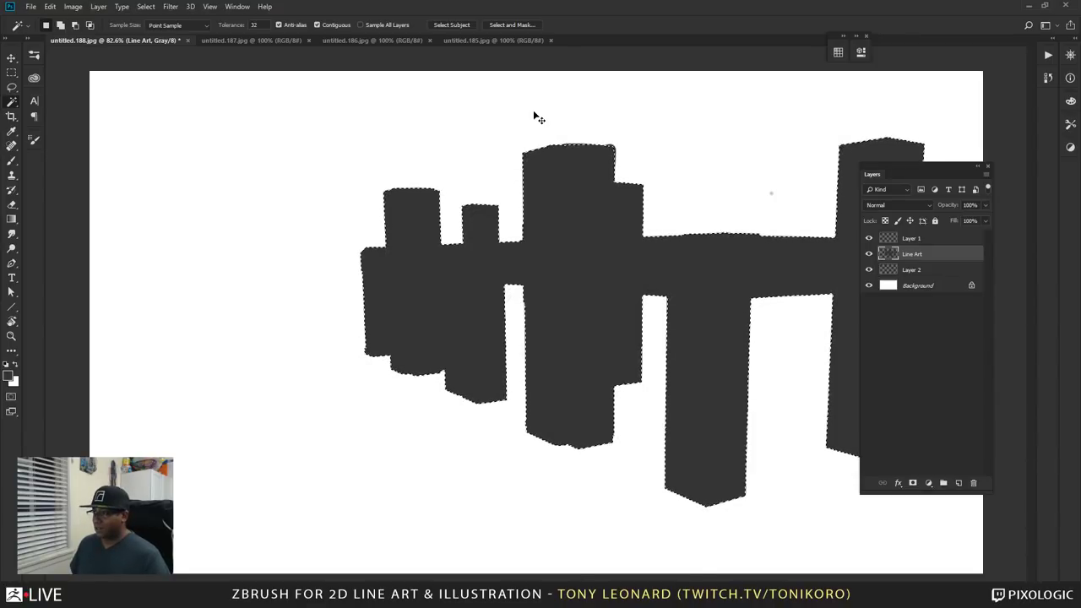
key(ctrl+z)
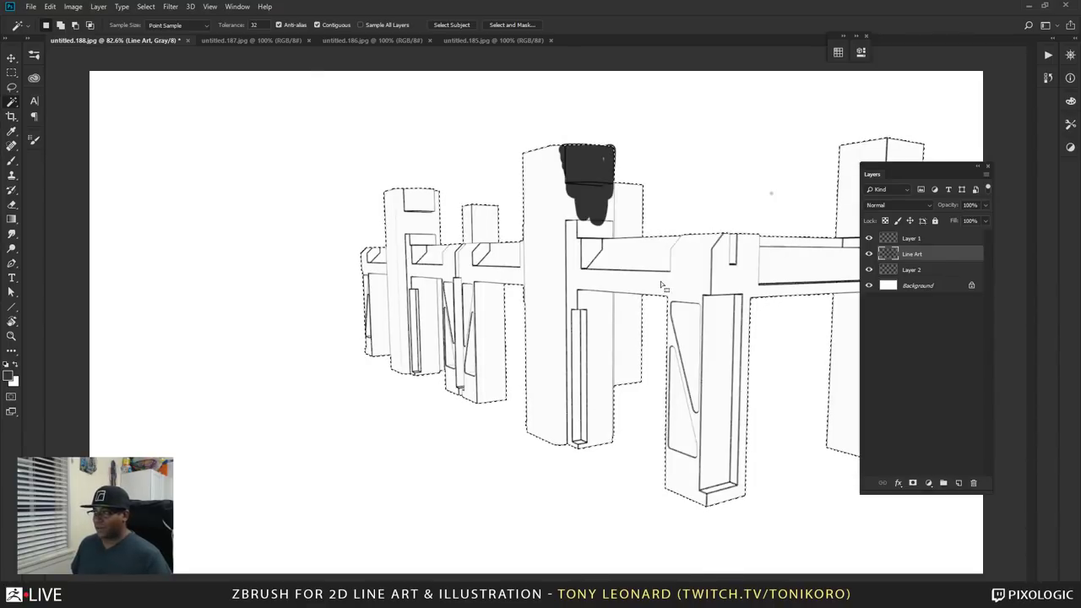
click(946, 270)
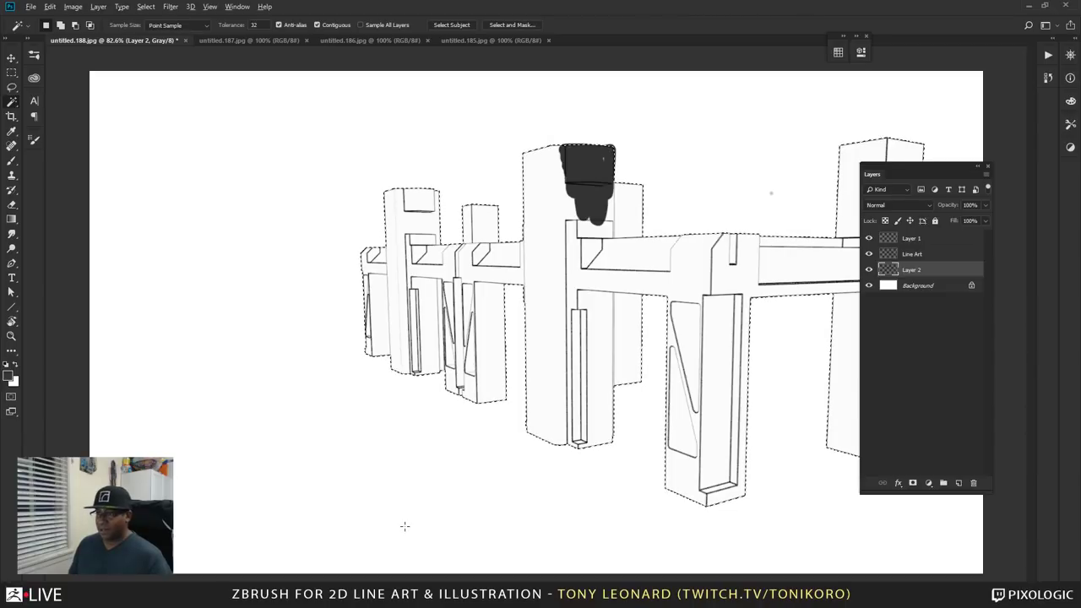
key(alt+BackSpace)
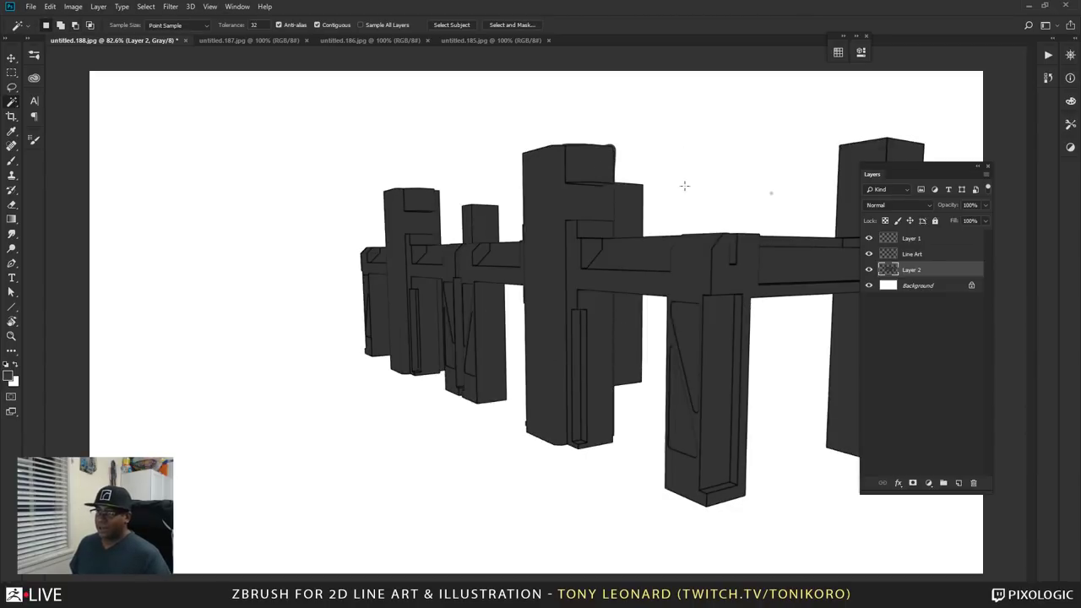
- Erase the grey overspill around the top of the tall central column on Layer 2, using a smaller eraser for the remaining edge
key(z)
drag(597, 164, 659, 423)
key(e)
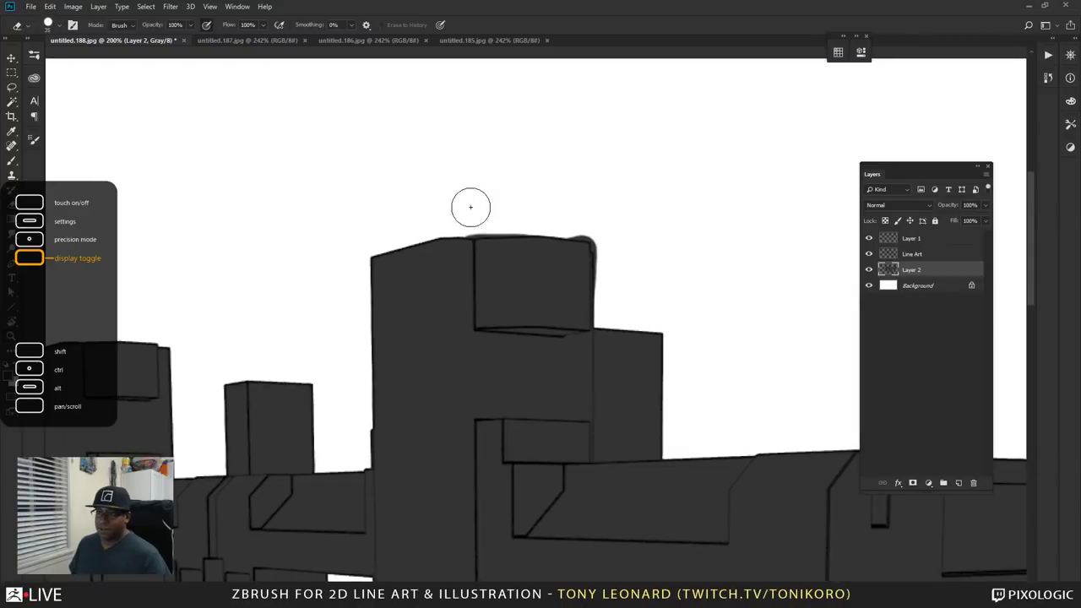
mouse_move(461, 219)
mouse_down()
mouse_move(575, 212)
mouse_move(614, 225)
mouse_move(619, 258)
mouse_move(600, 271)
mouse_up()
key(bracketleft)
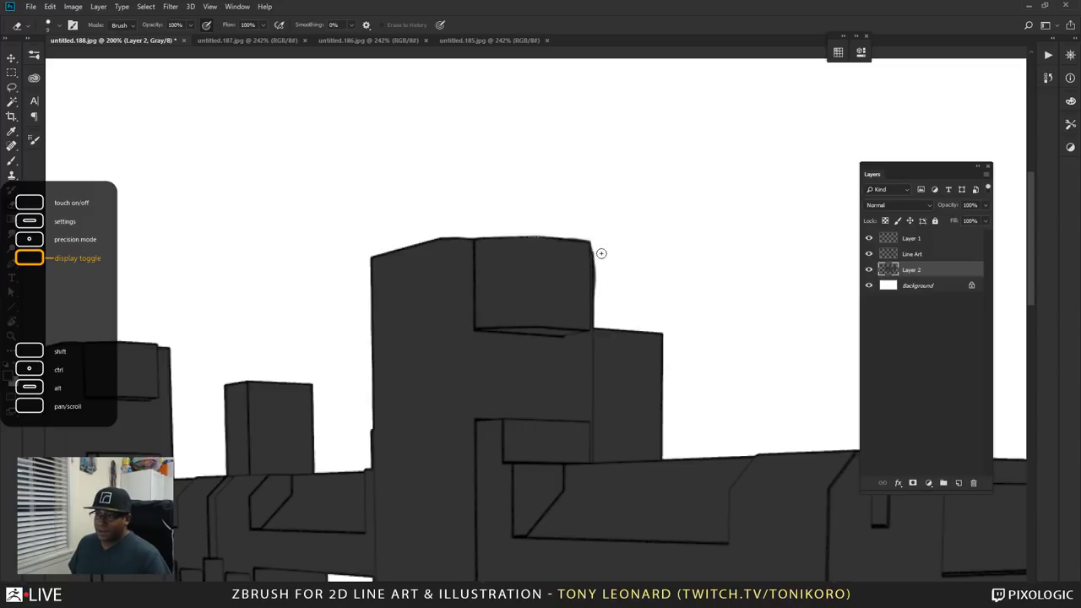
drag(632, 499, 764, 256)
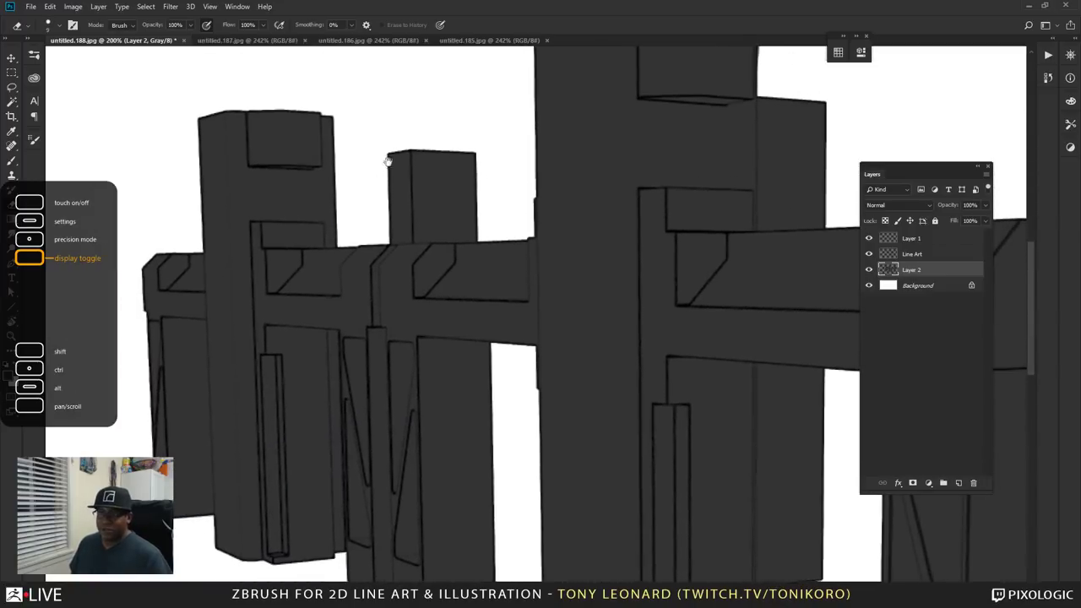
drag(539, 324, 684, 295)
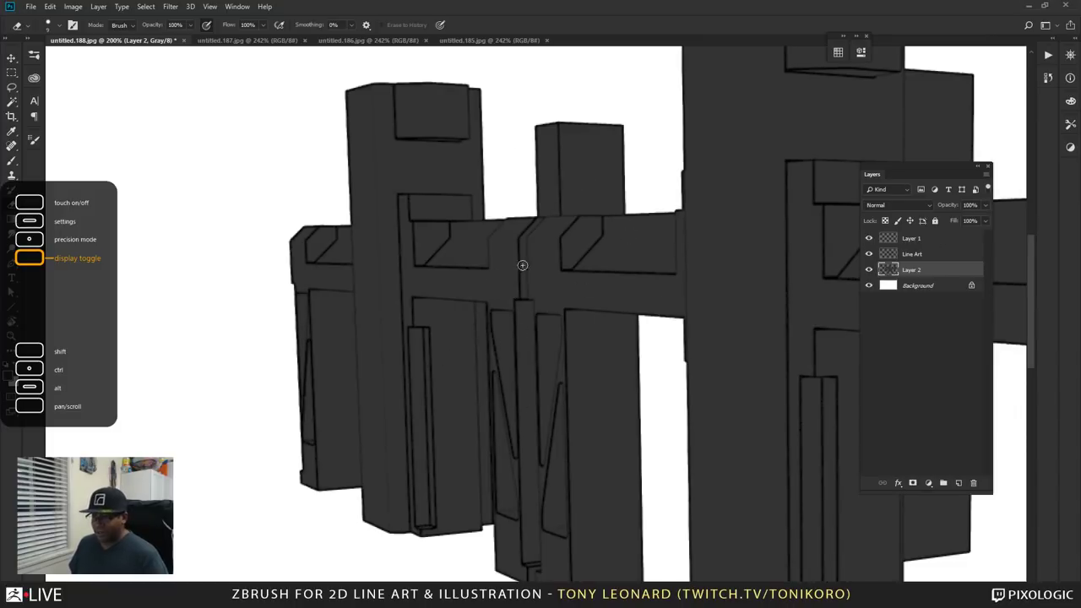
click(556, 223)
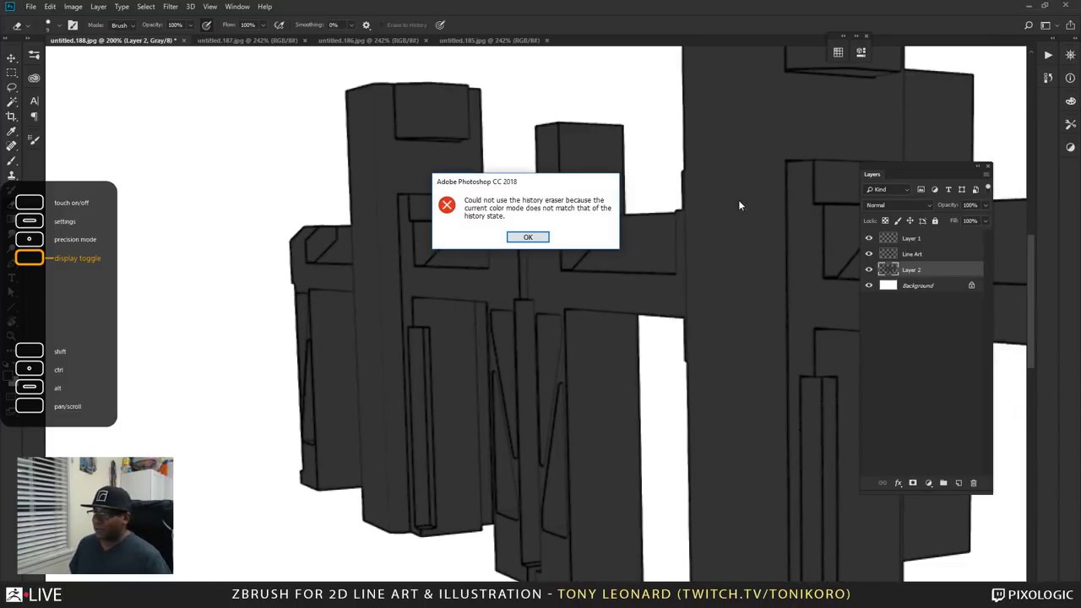
click(511, 237)
- Add a new layer above Layer 2 and set the brush's foreground colour to near-black 171617
key(b)
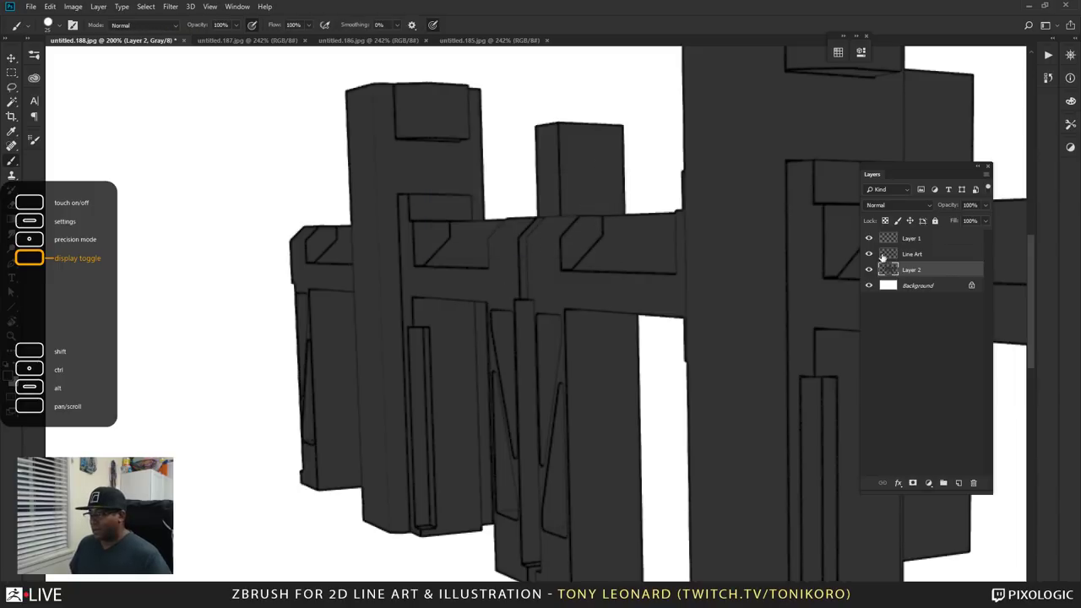
click(959, 483)
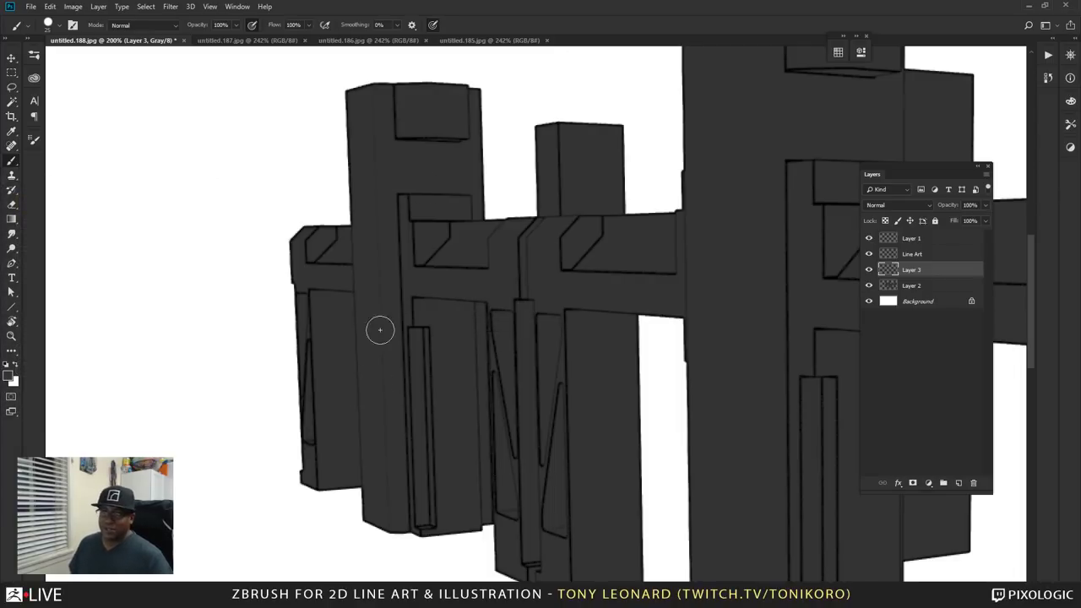
click(10, 377)
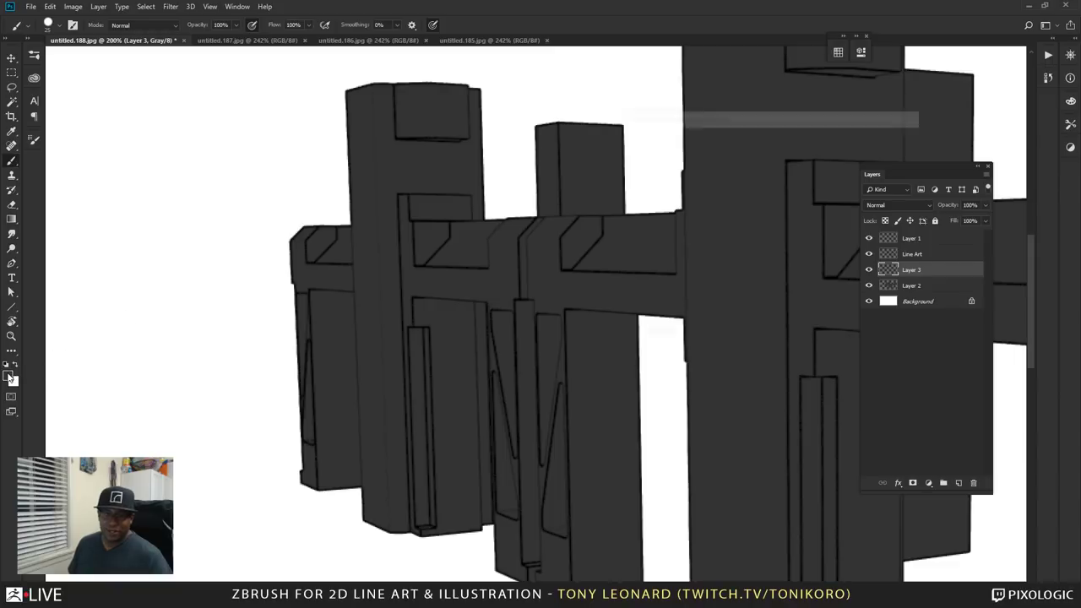
click(636, 273)
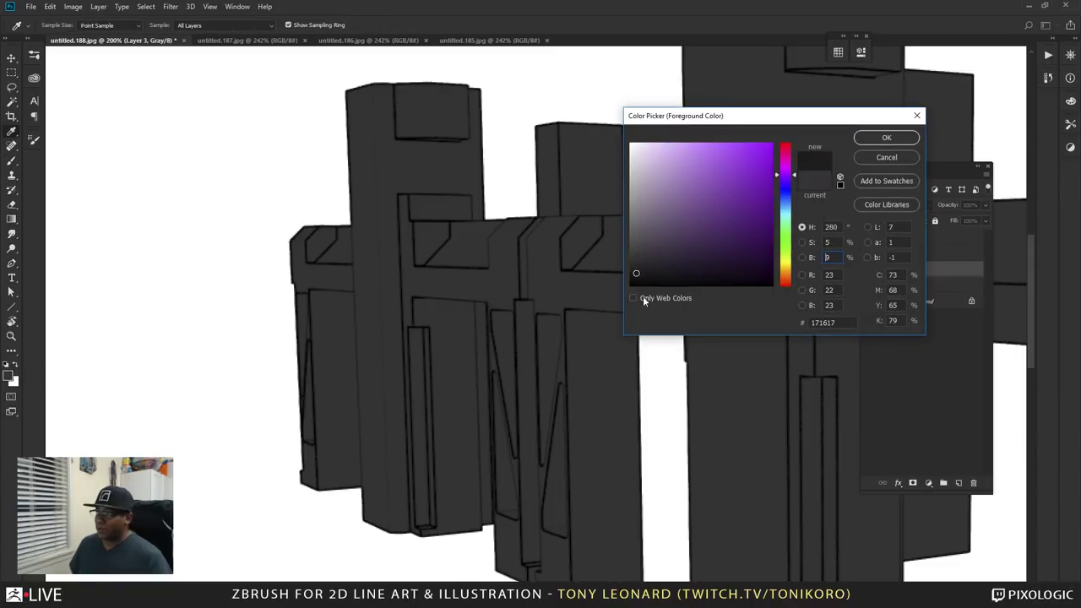
click(887, 138)
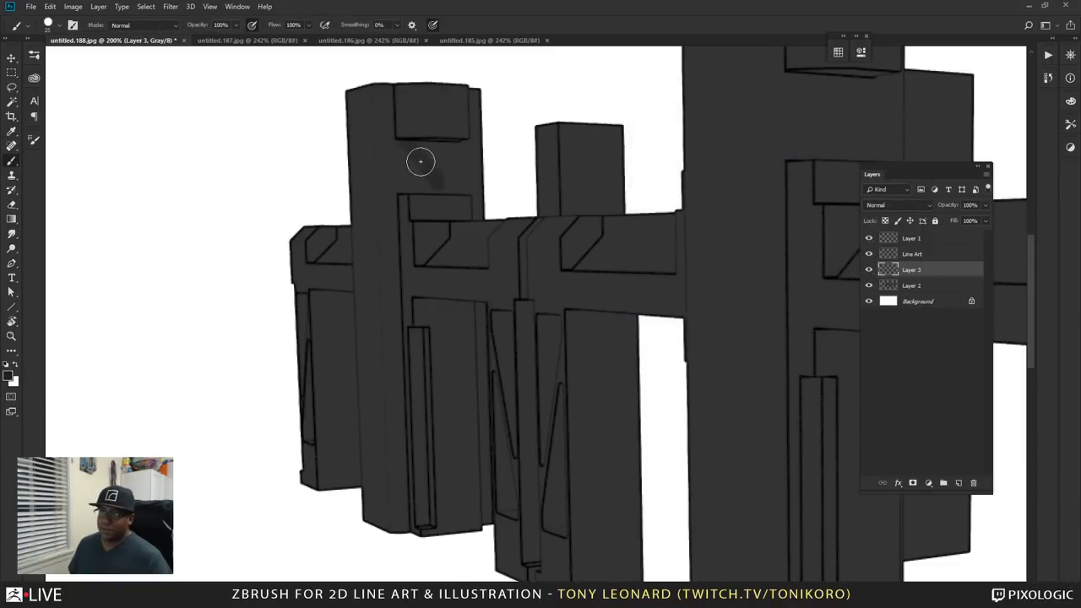
- Brush dark shadows over the far-left columns on Layer 3, covering the rear block, beam recesses, triangular recesses and column side faces
mouse_move(421, 162)
mouse_down()
mouse_move(447, 145)
mouse_move(437, 161)
mouse_move(452, 150)
mouse_move(465, 160)
mouse_move(473, 96)
mouse_move(471, 189)
mouse_move(462, 205)
mouse_move(422, 202)
mouse_move(442, 221)
mouse_move(420, 244)
mouse_move(441, 222)
mouse_move(447, 234)
mouse_move(498, 226)
mouse_move(508, 259)
mouse_up()
mouse_move(589, 228)
mouse_down()
mouse_move(676, 228)
mouse_move(592, 222)
mouse_move(572, 256)
mouse_move(600, 222)
mouse_move(571, 130)
mouse_move(603, 205)
mouse_move(608, 169)
mouse_move(566, 206)
mouse_up()
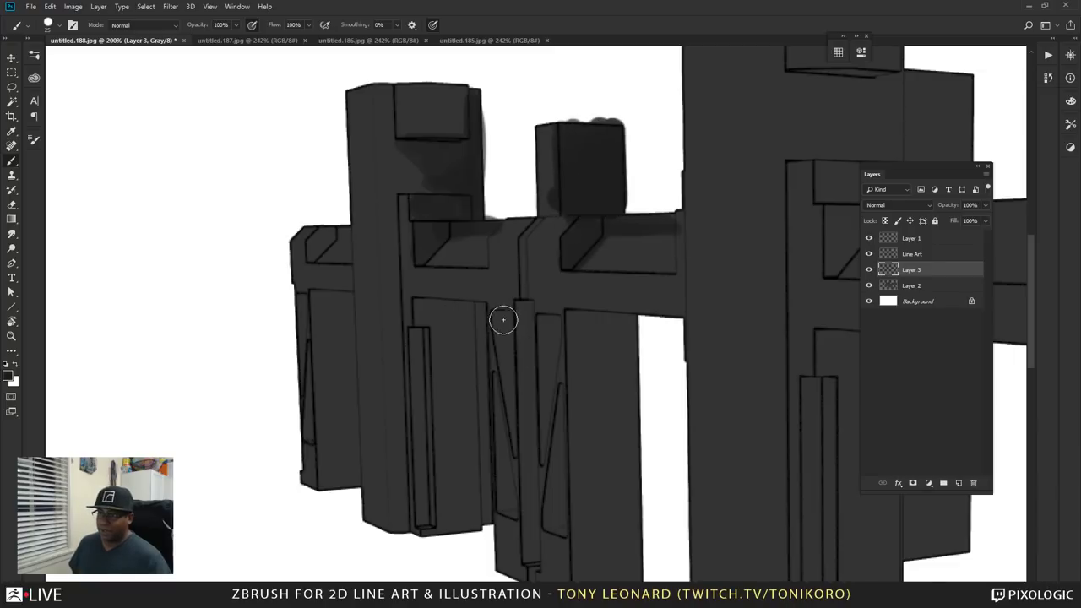
mouse_move(501, 321)
mouse_down()
mouse_move(510, 312)
mouse_move(509, 449)
mouse_move(498, 358)
mouse_move(504, 394)
mouse_up()
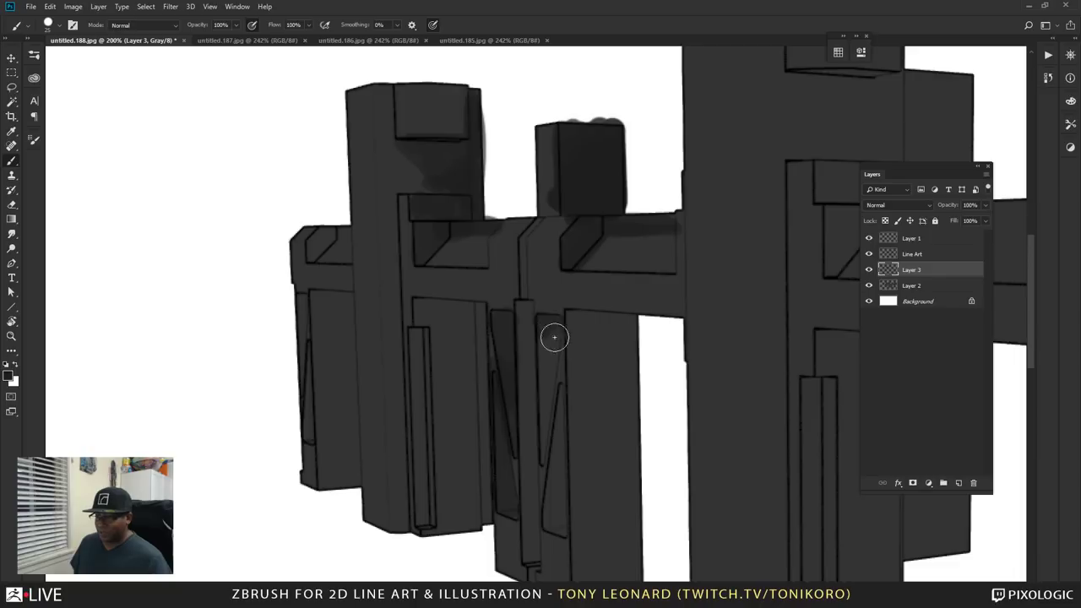
mouse_move(553, 338)
mouse_down()
mouse_move(543, 329)
mouse_move(560, 537)
mouse_up()
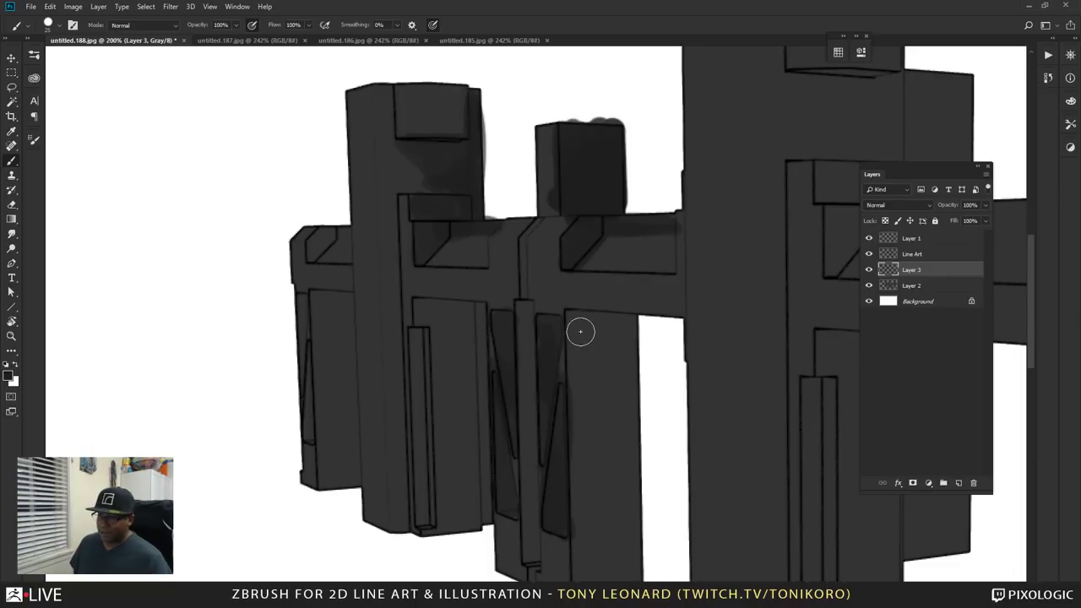
mouse_move(572, 326)
mouse_down()
mouse_move(620, 429)
mouse_move(572, 326)
mouse_move(611, 408)
mouse_move(587, 323)
mouse_move(620, 330)
mouse_move(622, 347)
mouse_move(595, 326)
mouse_move(623, 364)
mouse_move(633, 445)
mouse_move(567, 323)
mouse_move(644, 494)
mouse_up()
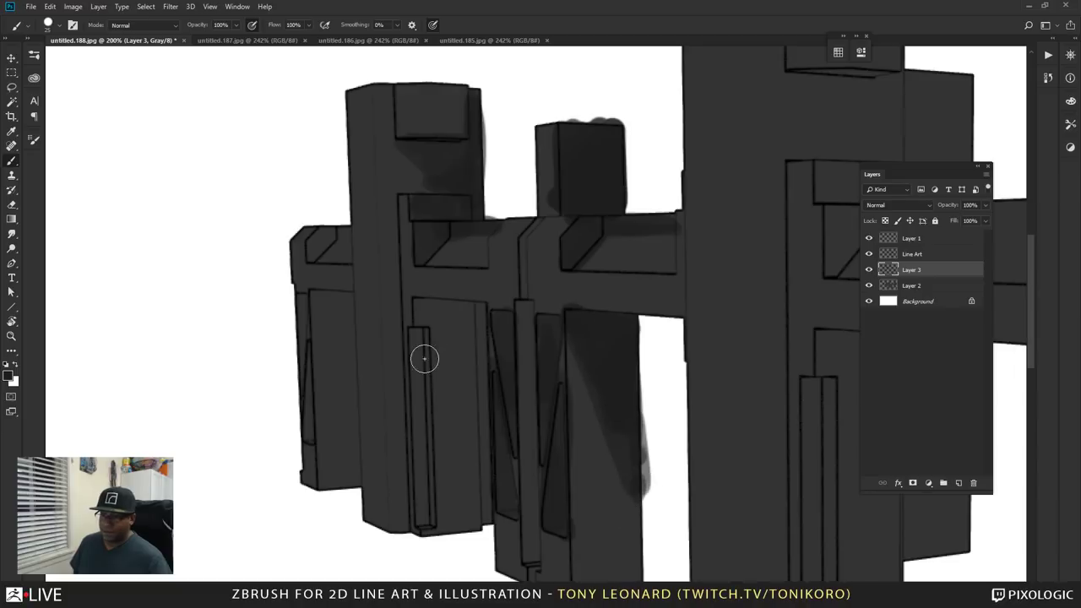
mouse_move(418, 309)
mouse_down()
mouse_move(418, 294)
mouse_move(422, 307)
mouse_move(446, 304)
mouse_move(479, 360)
mouse_move(483, 339)
mouse_move(483, 411)
mouse_move(454, 437)
mouse_move(485, 461)
mouse_move(486, 541)
mouse_move(414, 541)
mouse_move(494, 568)
mouse_move(416, 536)
mouse_move(473, 549)
mouse_move(494, 522)
mouse_move(490, 557)
mouse_move(475, 500)
mouse_up()
- Brush ground shadows on Layer 3 beneath the bases of the far-left columns and across the gap to the tall central column
scroll(405, 378, down, 5)
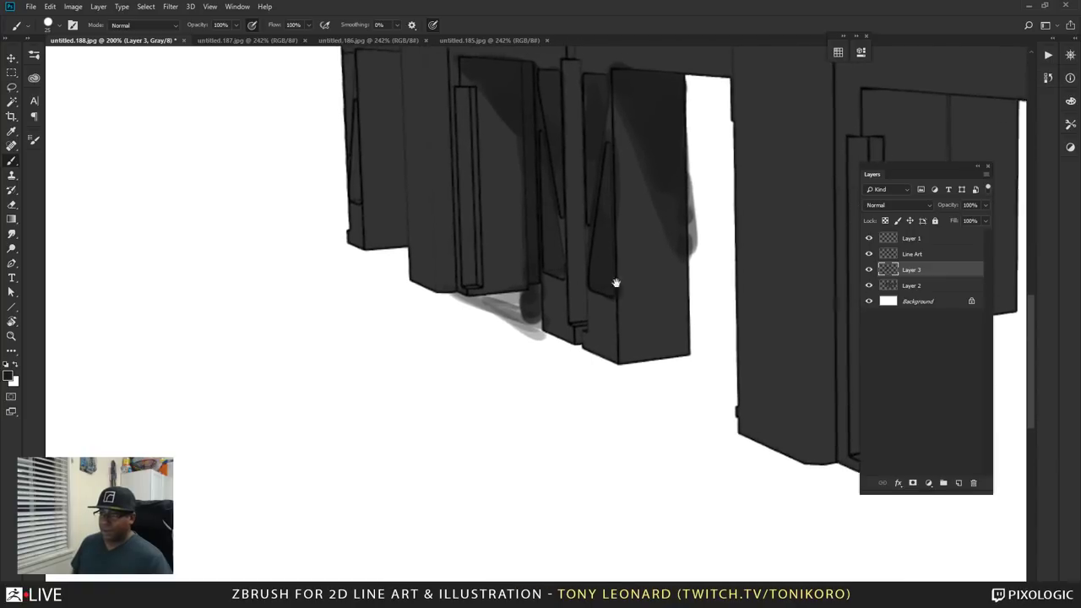
mouse_move(589, 373)
mouse_down()
mouse_move(724, 439)
mouse_move(710, 434)
mouse_up()
click(696, 392)
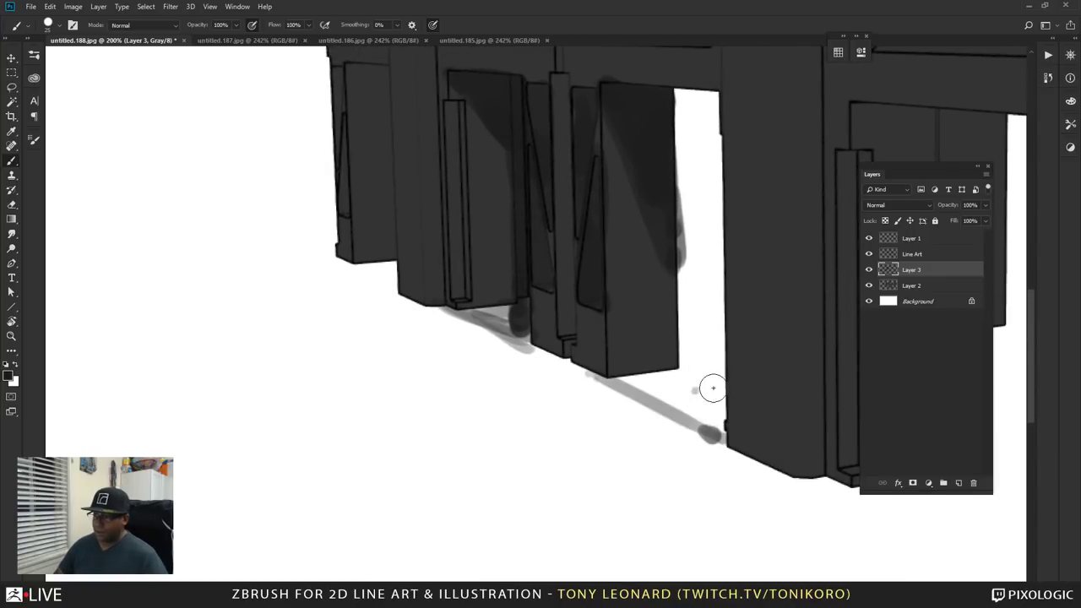
drag(668, 367, 725, 391)
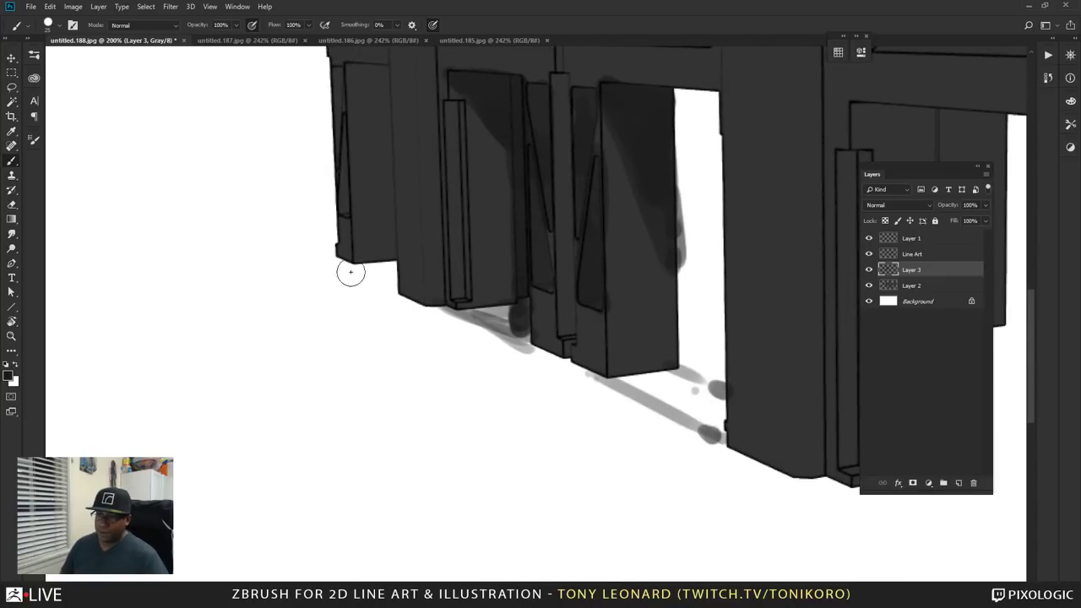
drag(338, 259, 494, 326)
drag(370, 258, 393, 272)
- Erase the shadow overspill along the outer edge of the side face beside the gap before the tall central column
key(e)
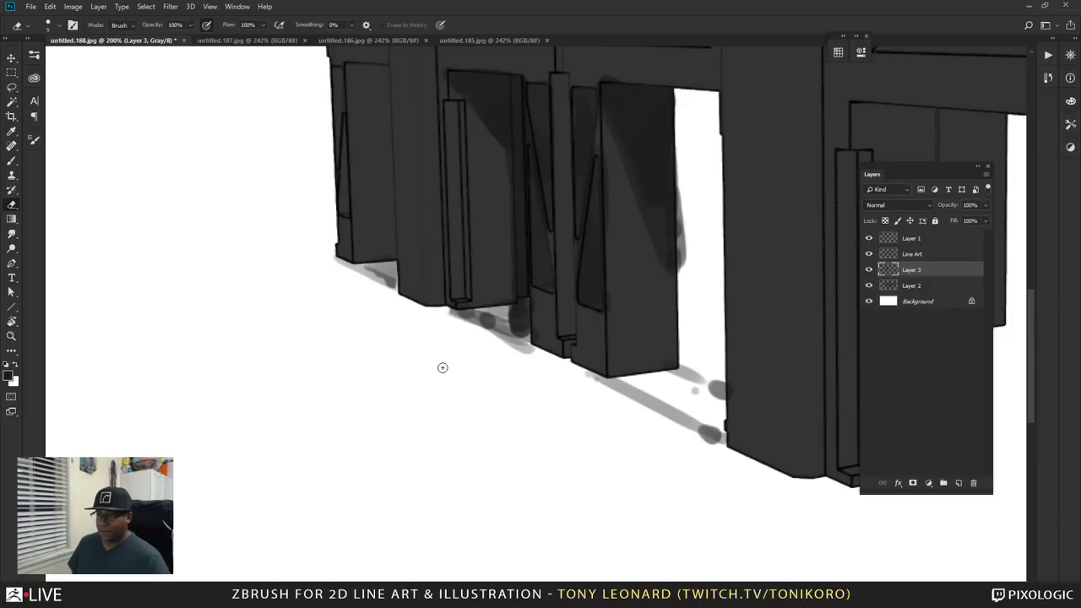
drag(439, 315, 726, 452)
mouse_move(662, 441)
mouse_down()
mouse_move(529, 475)
mouse_move(470, 505)
mouse_up()
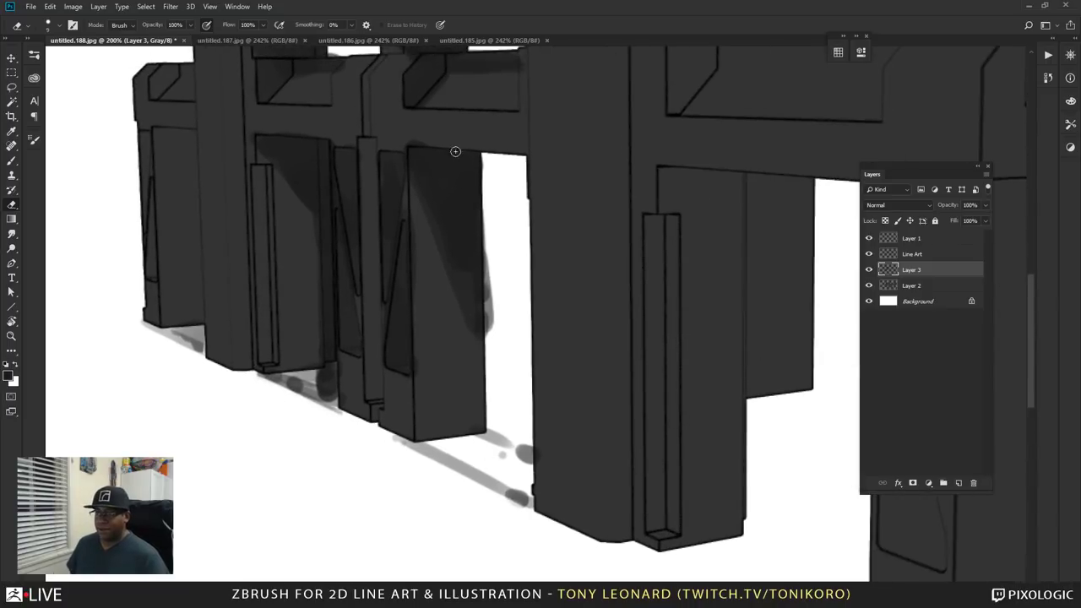
mouse_move(492, 224)
mouse_down()
mouse_move(490, 299)
mouse_move(487, 270)
mouse_up()
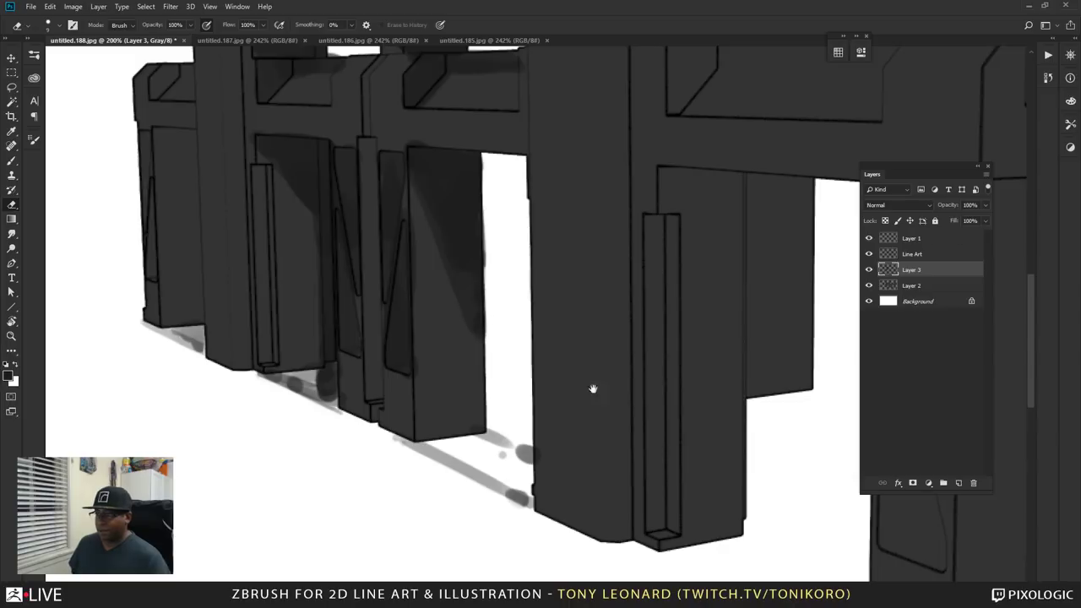
- Brush dark shadow into the tall central column's narrow vertical recess and a diagonal shadow below the beam on its side face
mouse_move(735, 431)
mouse_down()
mouse_move(541, 418)
mouse_move(518, 402)
mouse_up()
key(b)
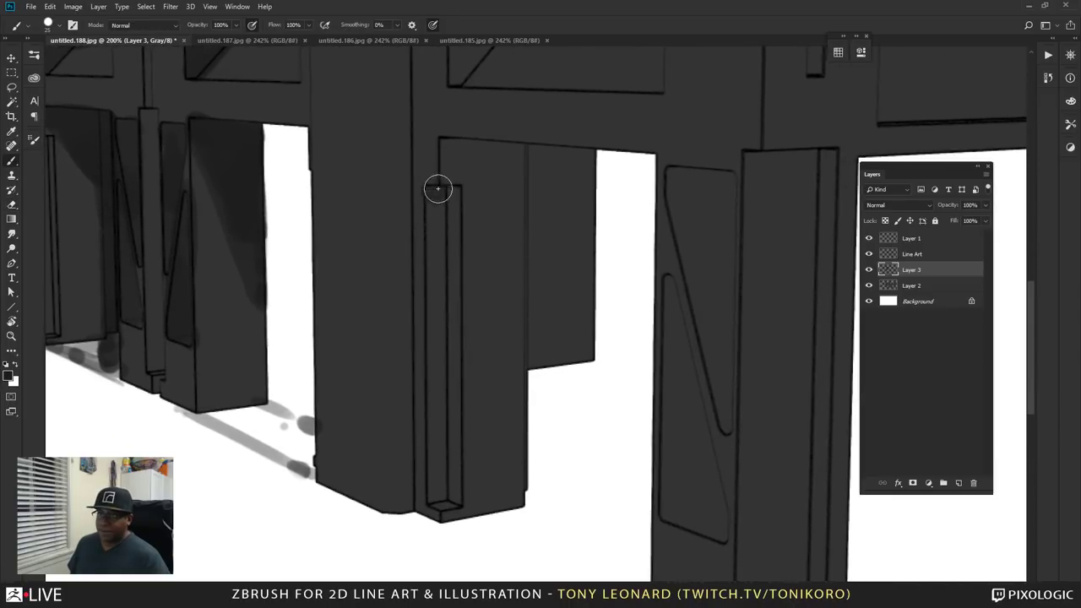
drag(437, 189, 436, 235)
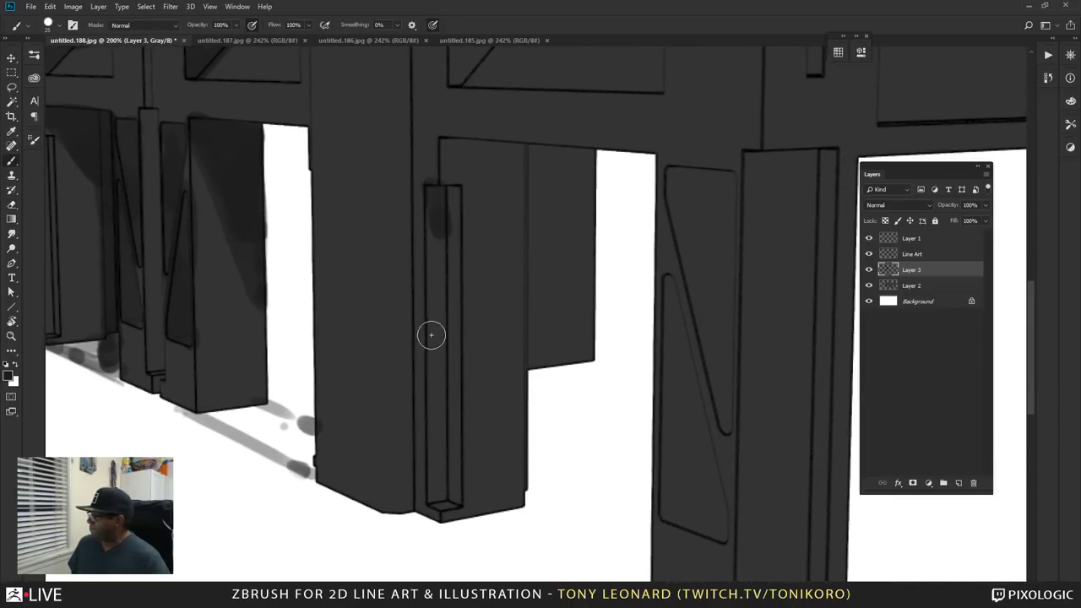
drag(453, 196, 465, 481)
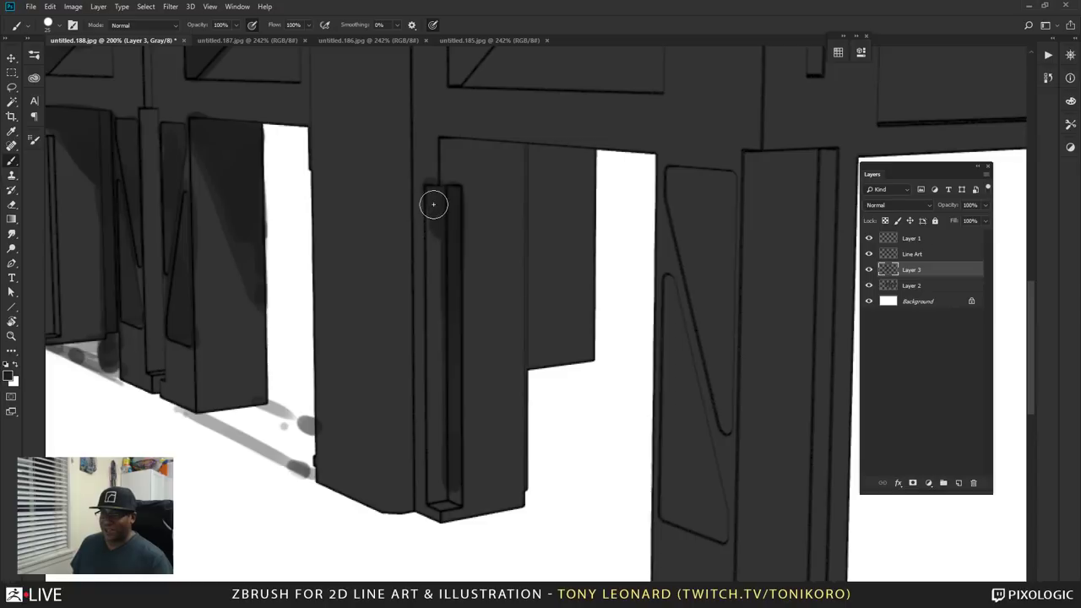
shift+drag(434, 194, 413, 513)
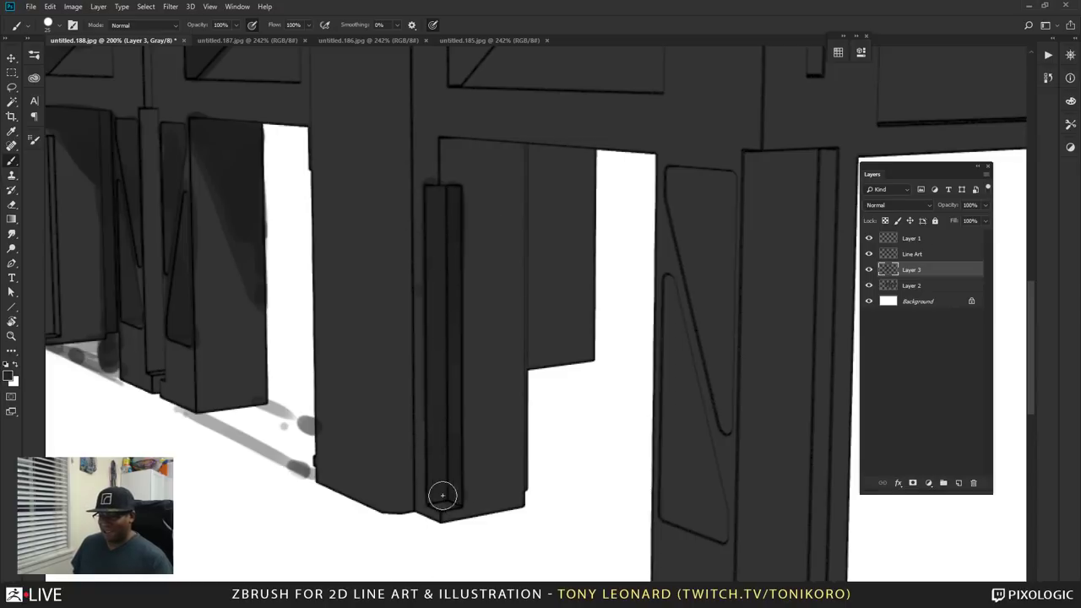
drag(463, 186, 562, 282)
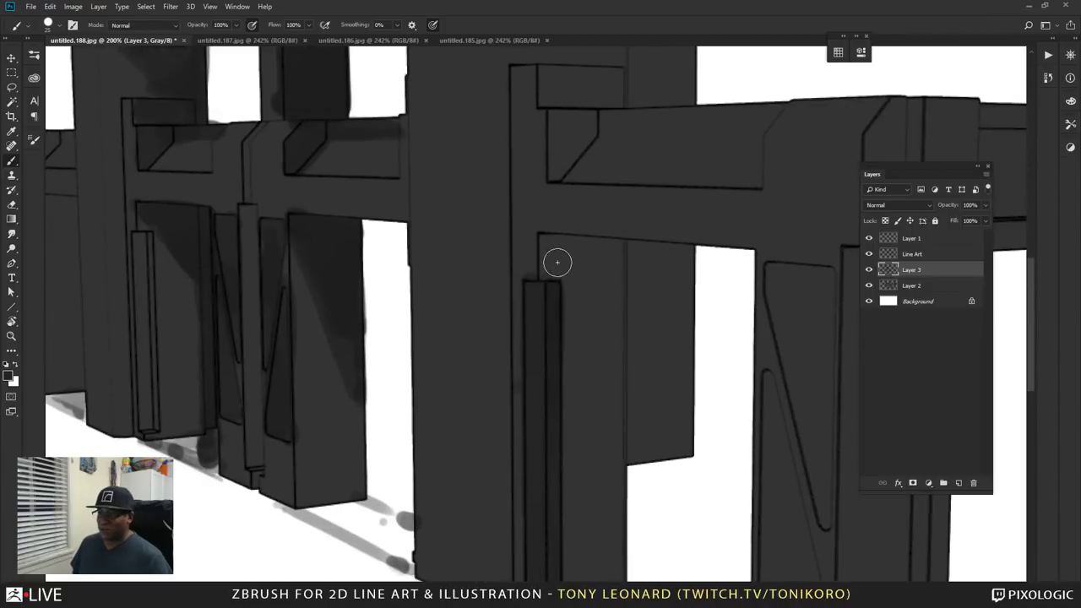
drag(545, 241, 608, 350)
mouse_move(583, 306)
mouse_down()
mouse_move(599, 248)
mouse_move(586, 246)
mouse_move(609, 263)
mouse_move(592, 301)
mouse_move(613, 316)
mouse_move(623, 261)
mouse_move(623, 352)
mouse_move(545, 247)
mouse_up()
- Brush dark shadow over the triangular recesses on the front column's narrow face
key(z)
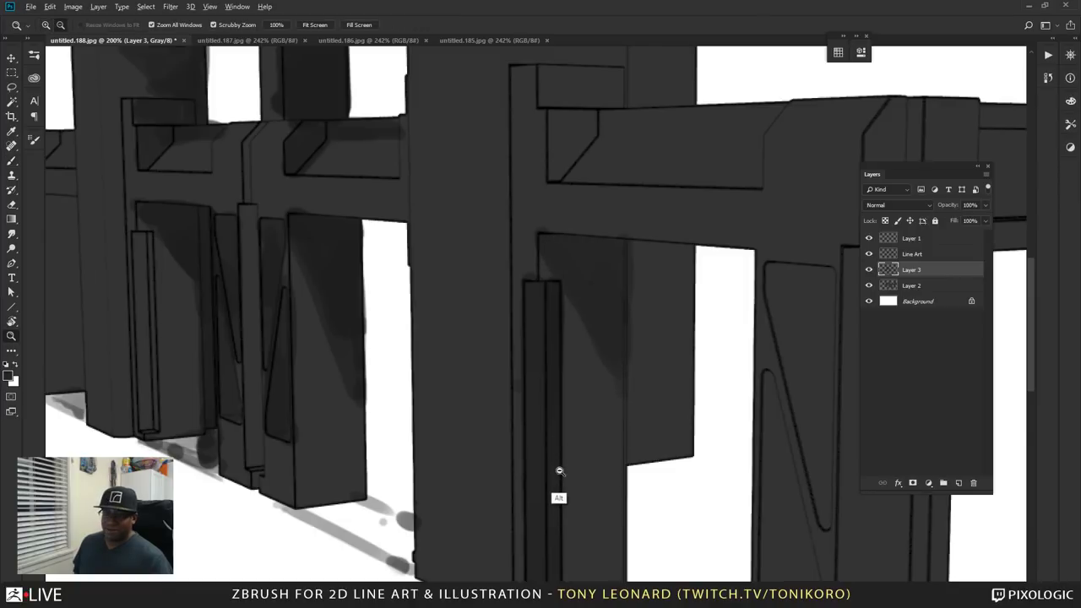
alt+click(561, 473)
alt+click(561, 474)
drag(681, 471, 584, 277)
key(b)
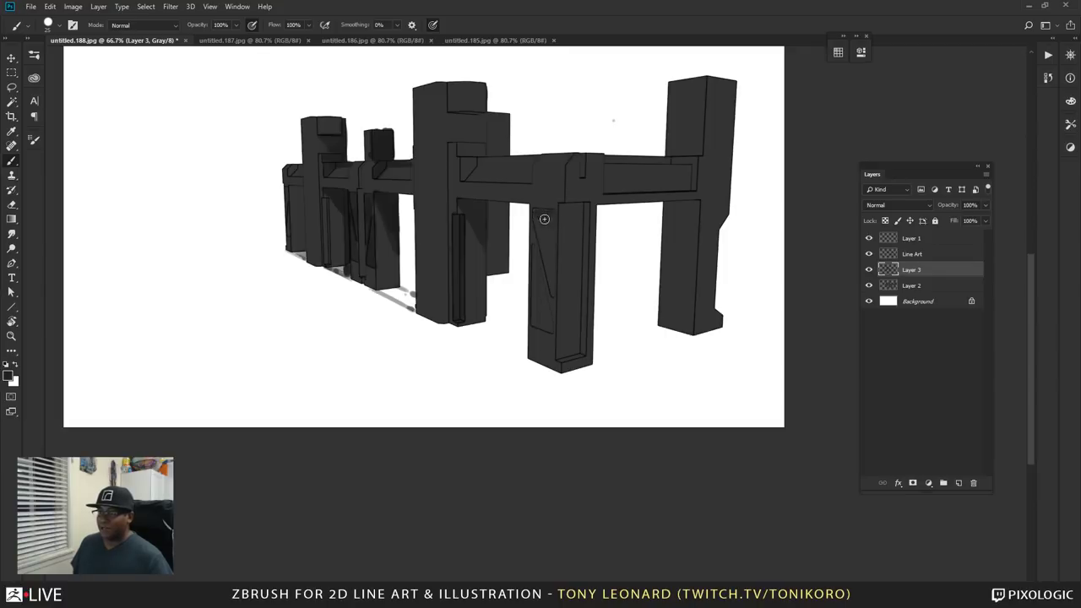
drag(553, 214, 548, 219)
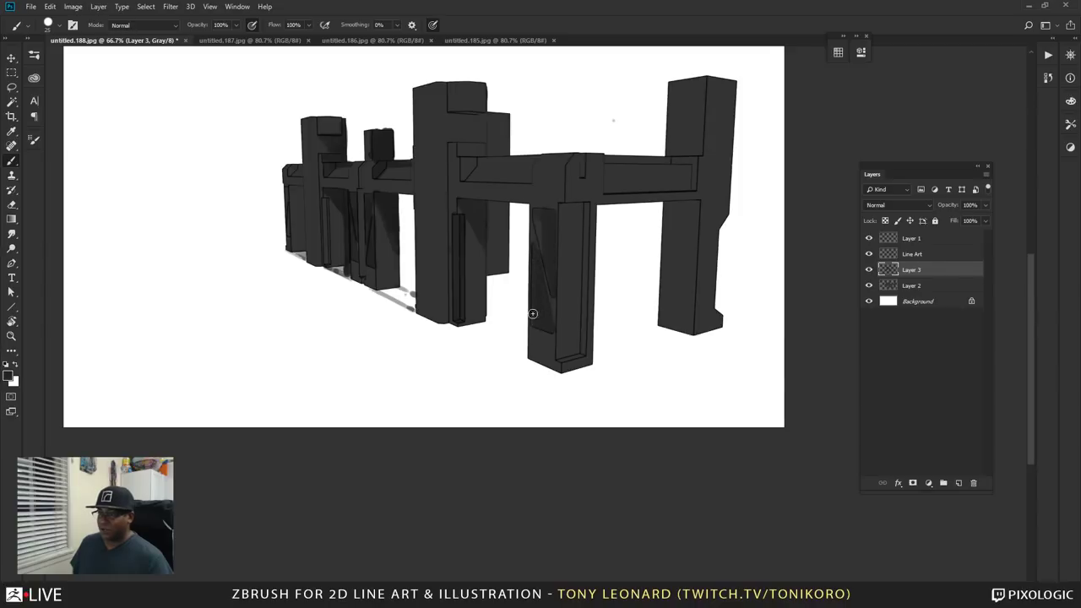
- Shade the beam recess beside the far-right column, that column's entire side face, and the area below the beam on its front face
drag(620, 350, 660, 453)
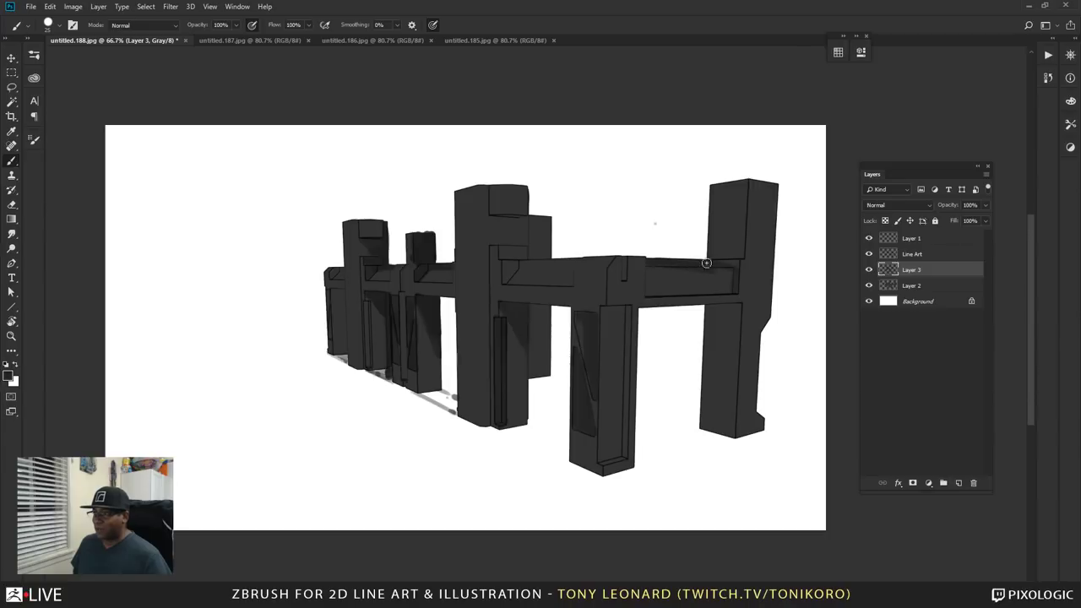
drag(751, 193, 745, 278)
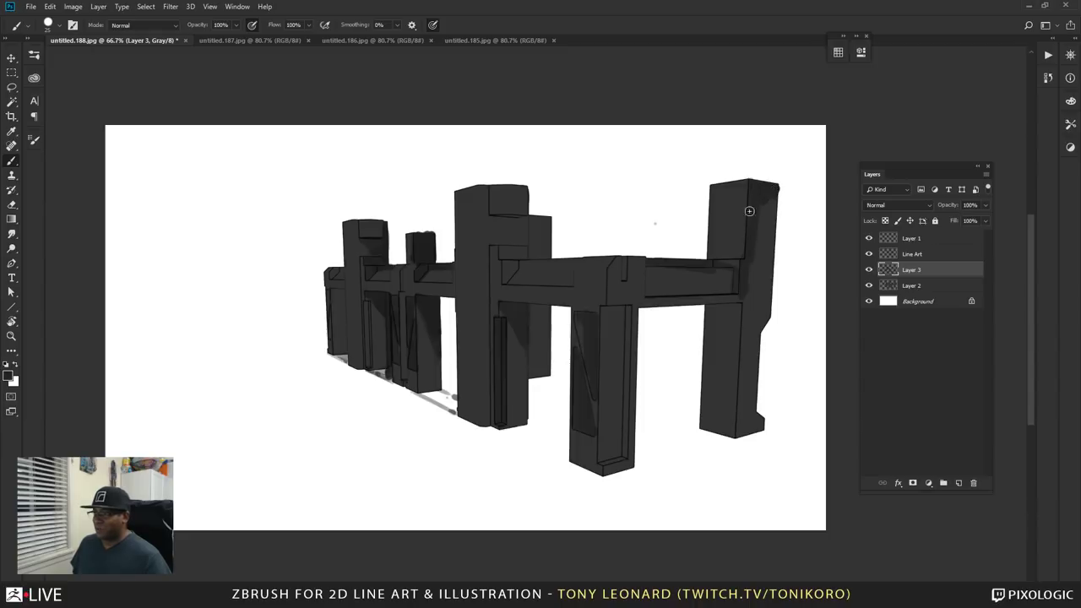
drag(760, 254, 756, 316)
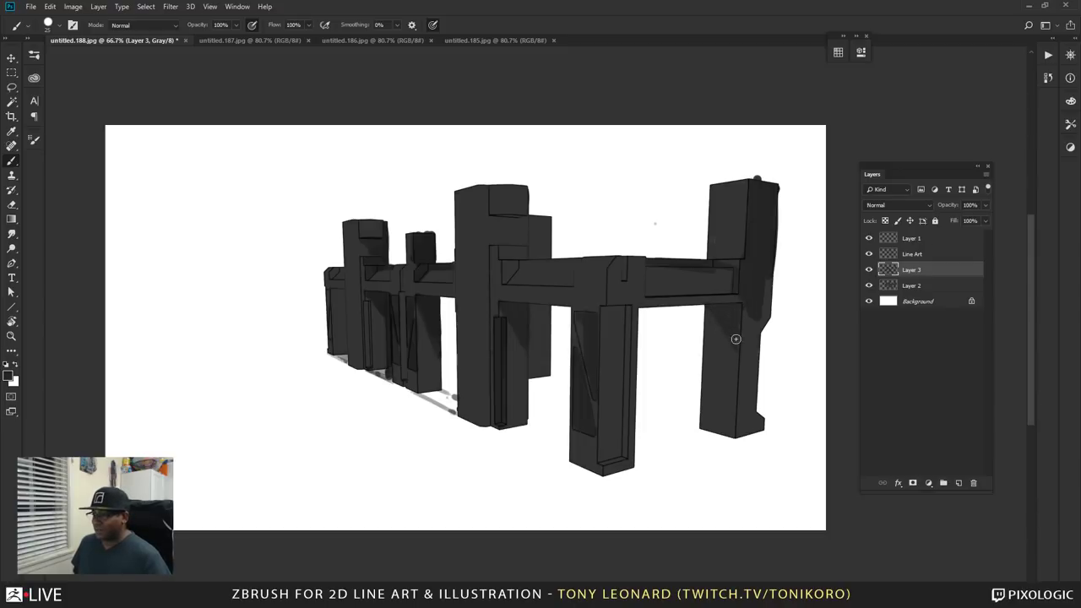
mouse_move(747, 306)
mouse_down()
mouse_move(746, 395)
mouse_move(763, 265)
mouse_up()
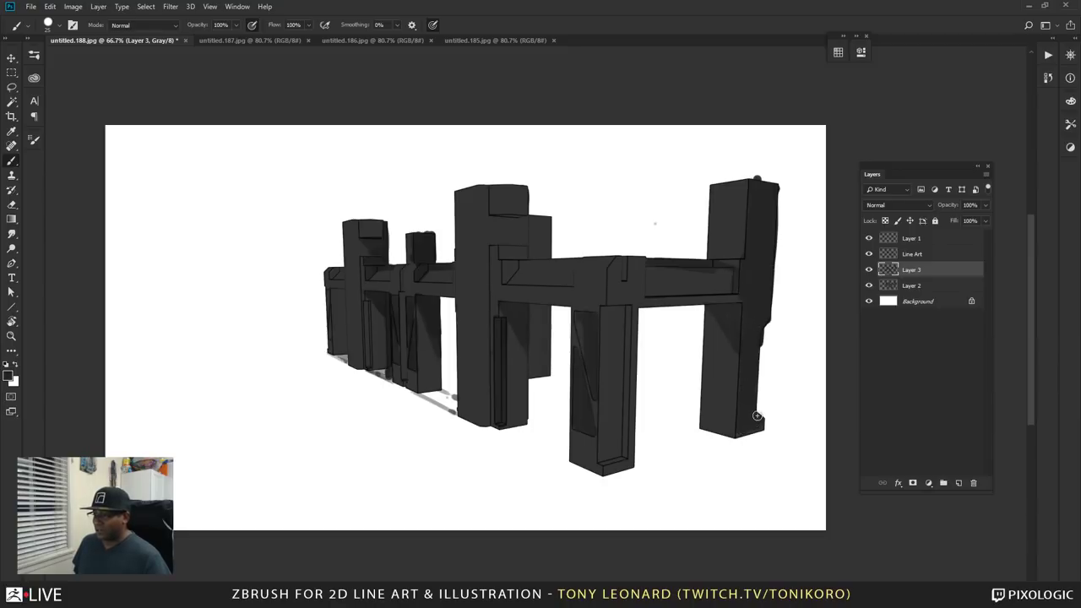
- Brush shadow over the front column's long inset panel and the notched block above it
drag(668, 351, 564, 287)
click(526, 245)
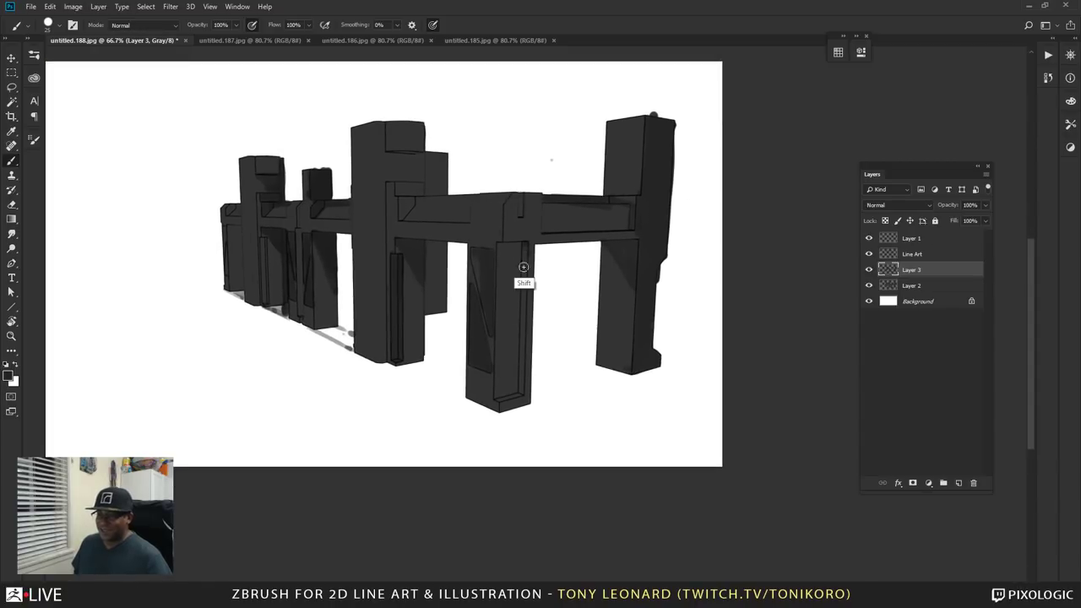
shift+click(522, 378)
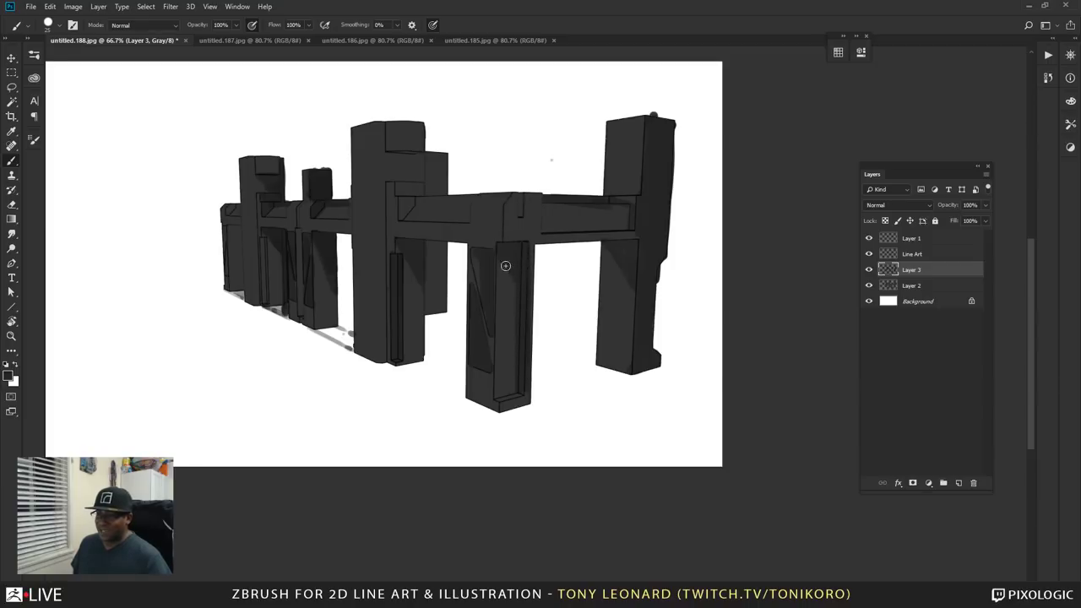
drag(604, 377, 632, 405)
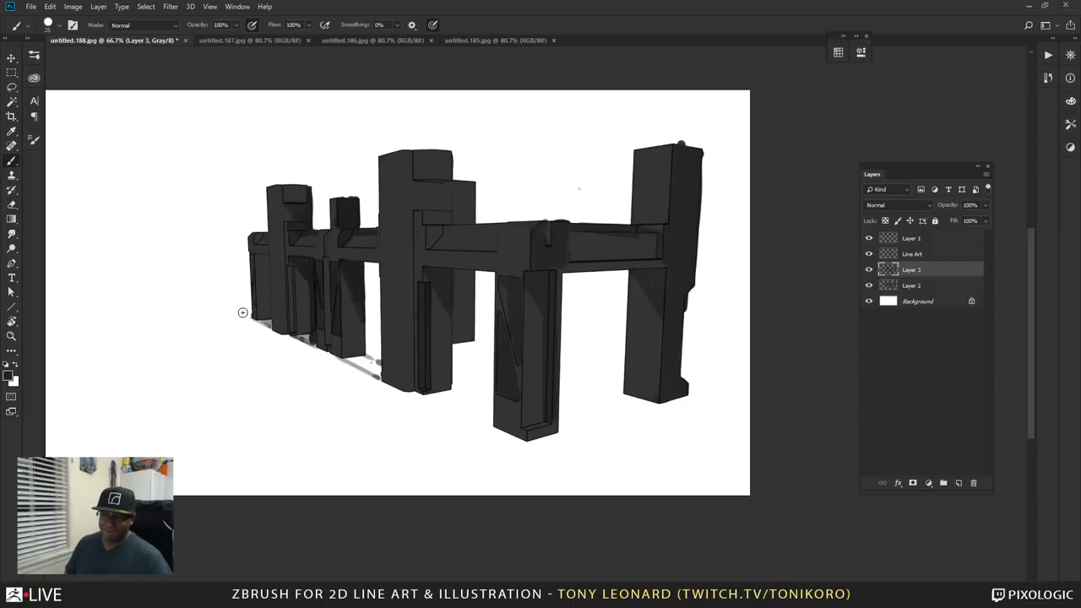
- Draw straight perspective ground lines along the column bases, one through the front row and one from the rear block past the far-right column
shift+click(610, 474)
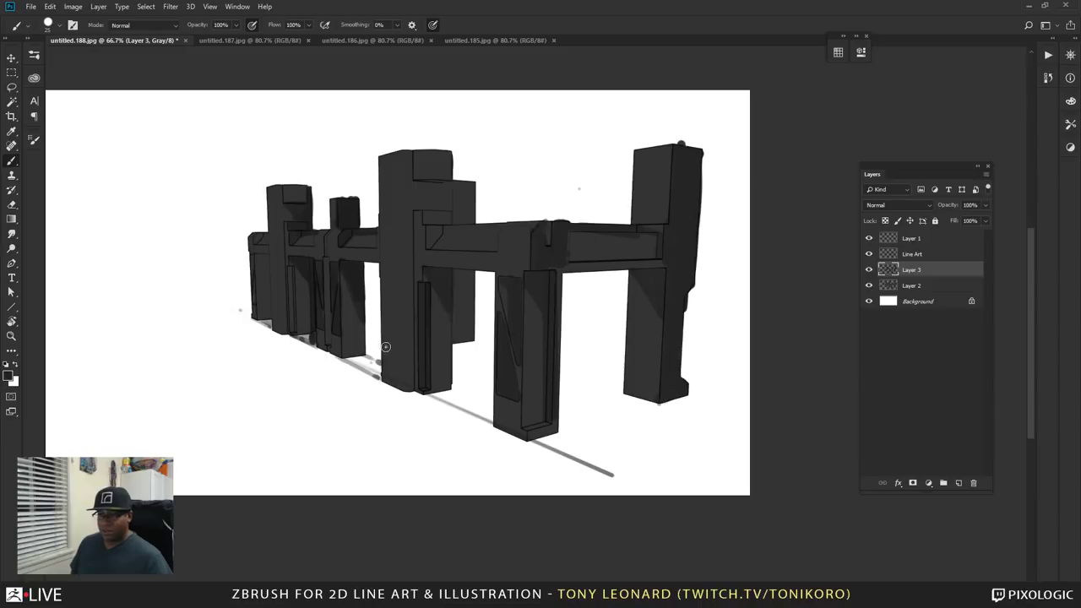
shift+click(451, 344)
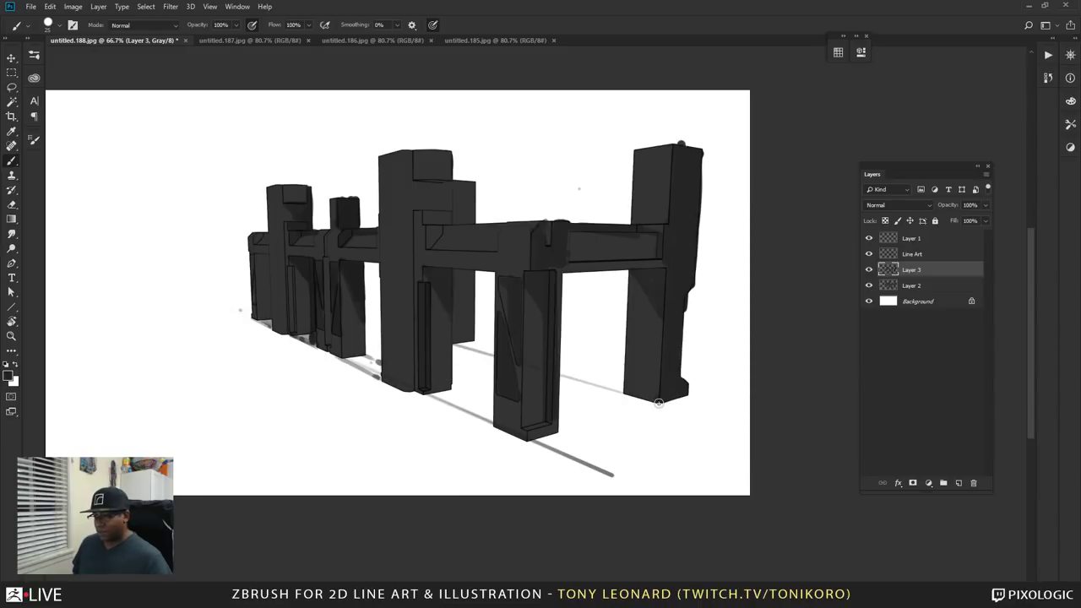
shift+click(758, 429)
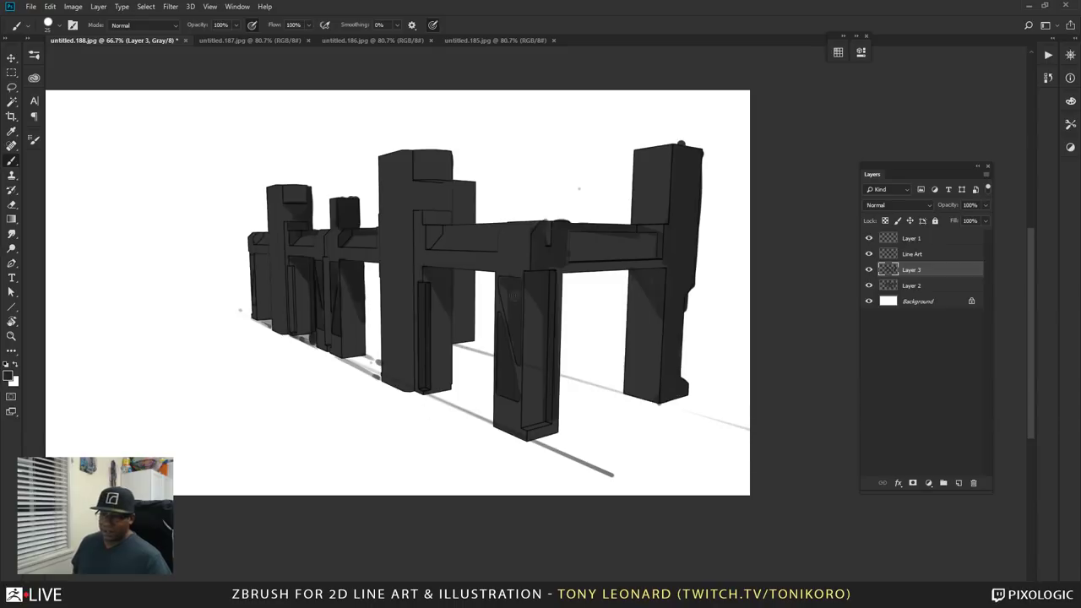
- Draw a vertical background line rising between the far-left columns, redoing the first attempt, and a diagonal from it to the small rear block
drag(377, 385, 576, 358)
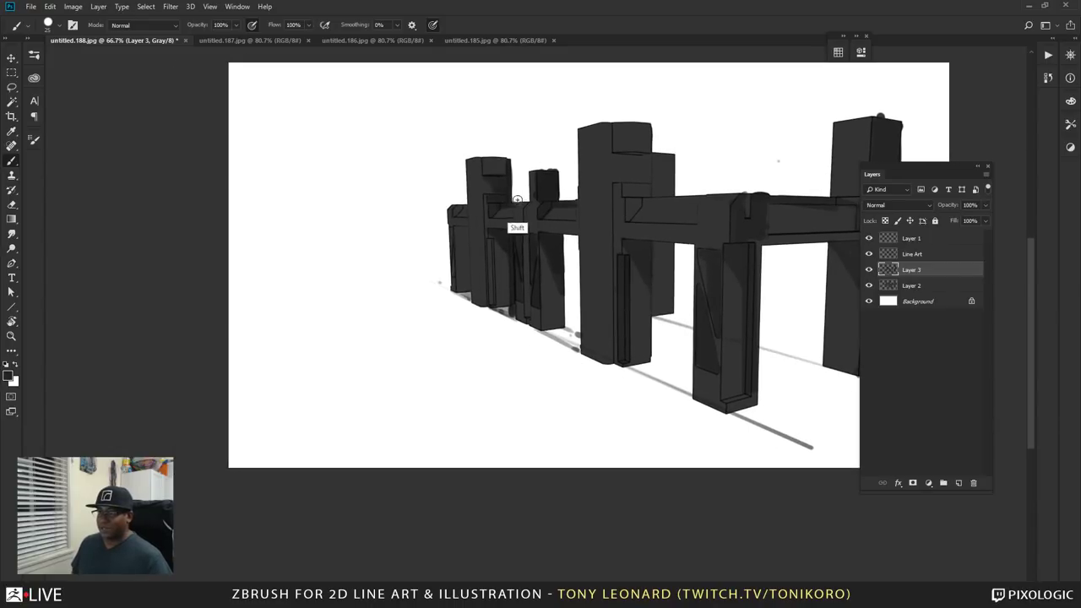
shift+drag(516, 199, 518, 64)
key(ctrl+z)
shift+drag(519, 201, 521, 65)
mouse_move(582, 275)
mouse_down()
mouse_move(372, 377)
mouse_move(351, 353)
mouse_up()
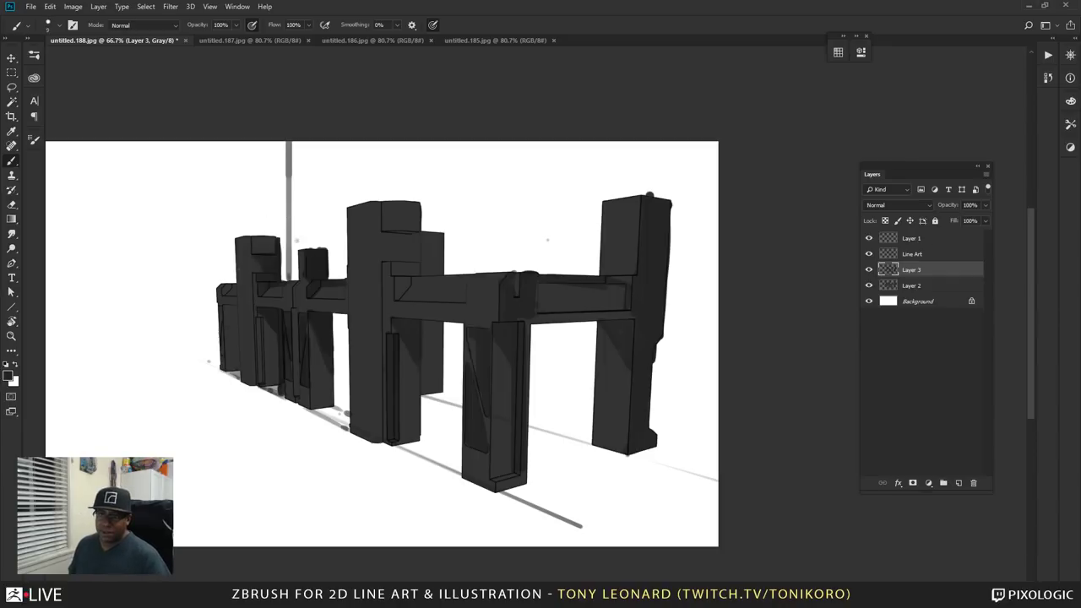
drag(312, 249, 272, 193)
- Draw a horizontal floor line leftward from the far-left column's base, continued by a diagonal down to the canvas edge
key(e)
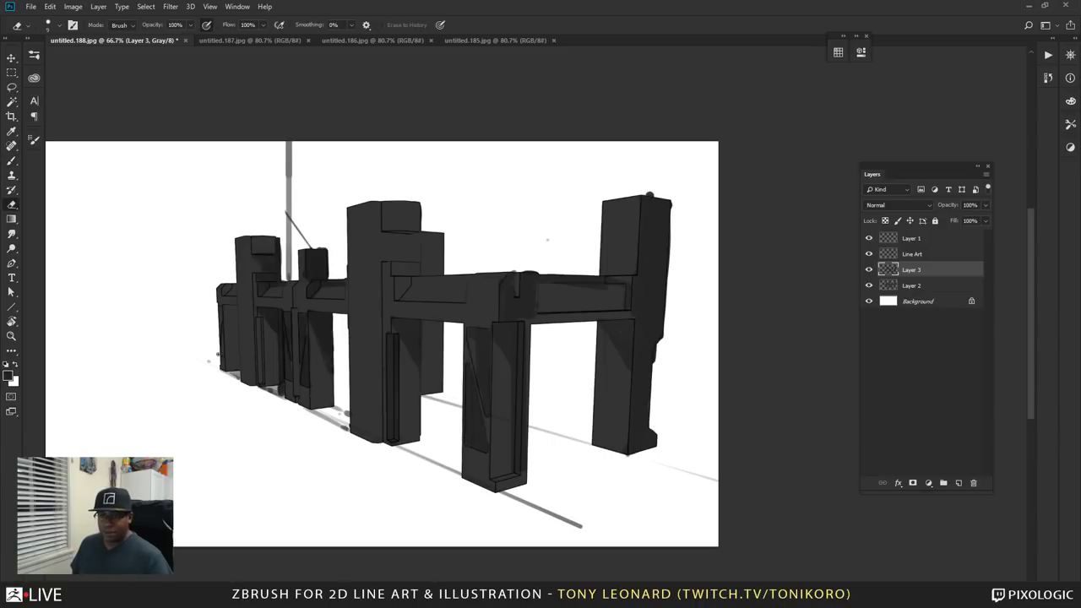
scroll(153, 380, left, 1)
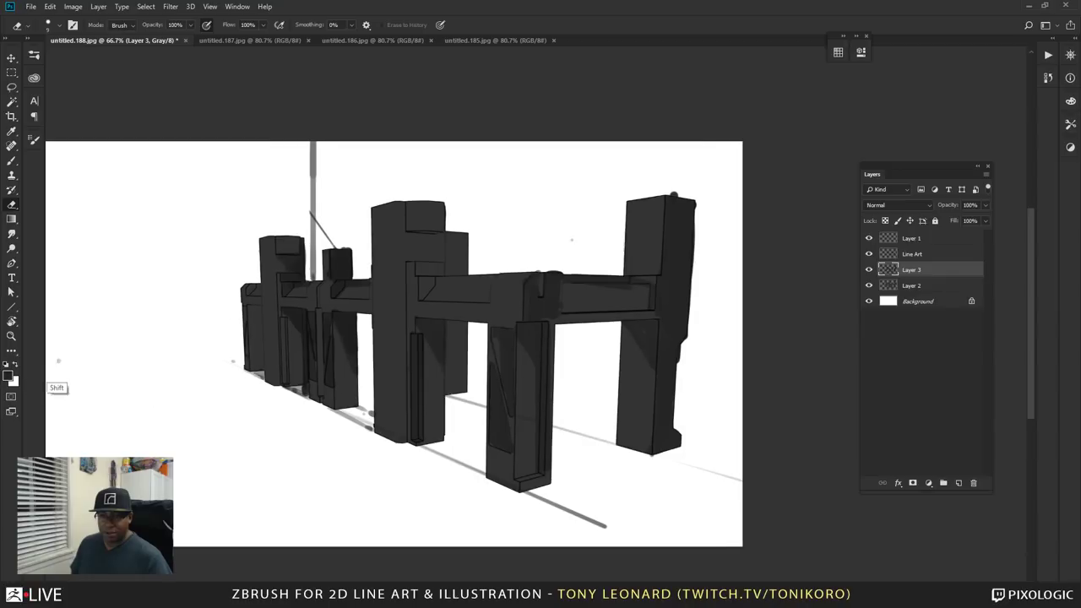
key(b)
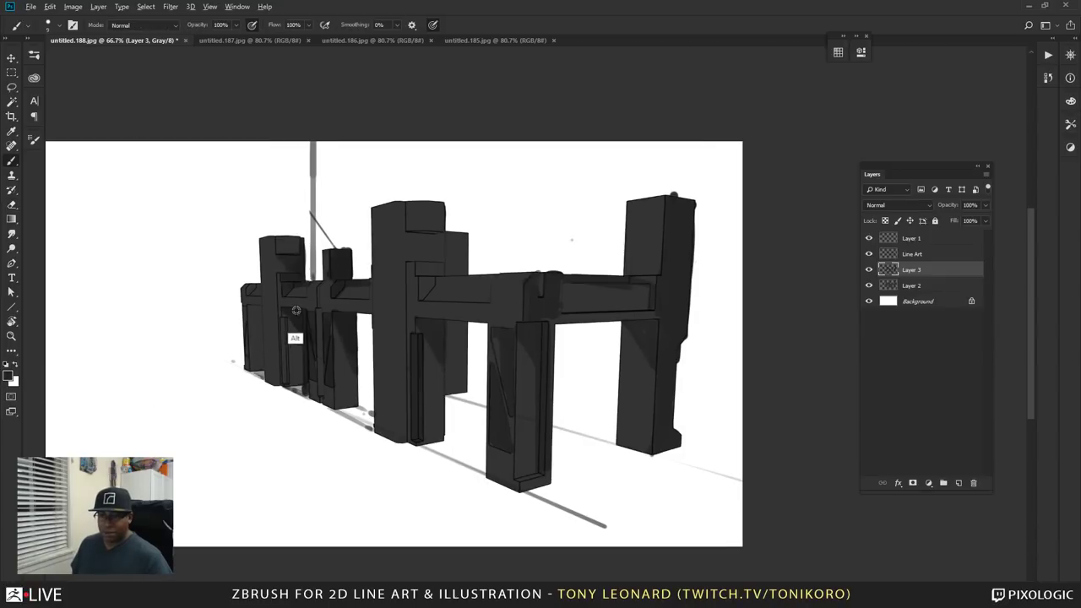
shift+drag(243, 360, 70, 363)
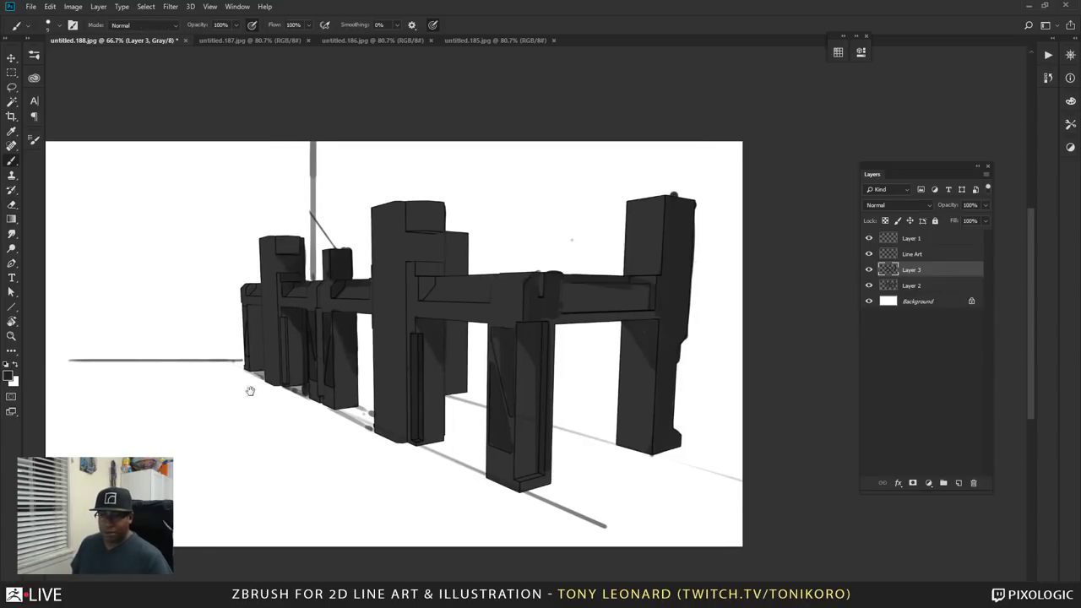
drag(317, 409, 539, 378)
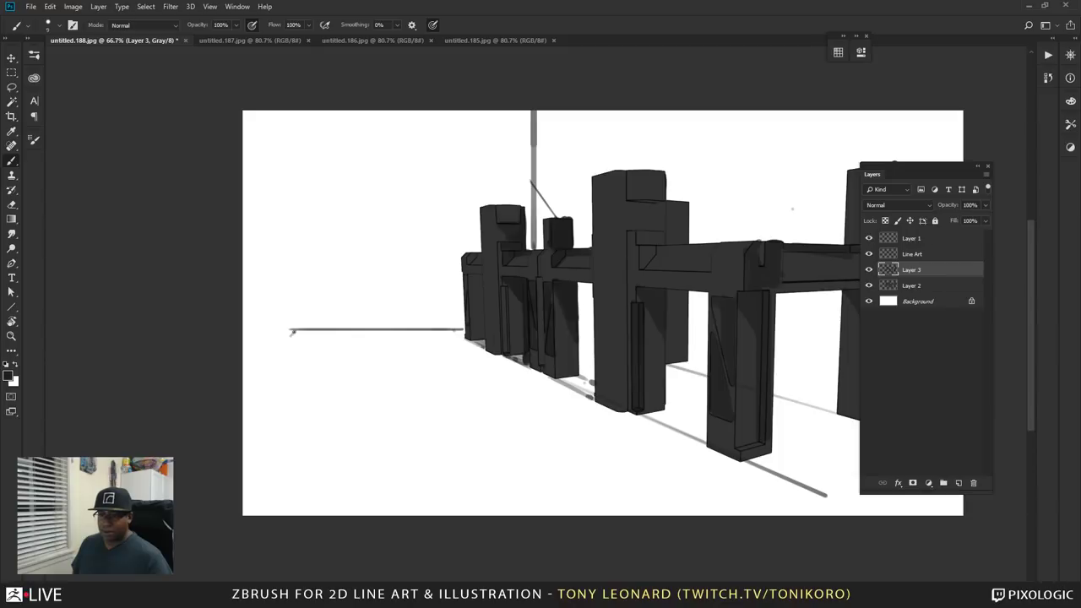
shift+click(236, 402)
- Outline the background wall with a vertical at the floor corner, a diagonal to the canvas edge, an upper vertical and a horizontal to the columns
shift+drag(292, 259, 294, 351)
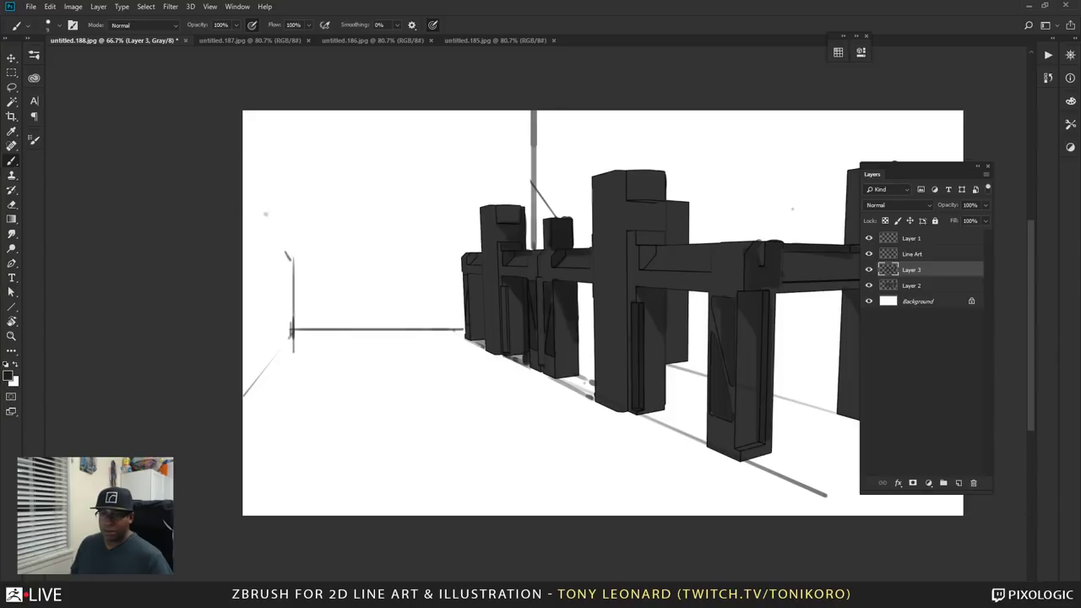
shift+click(241, 228)
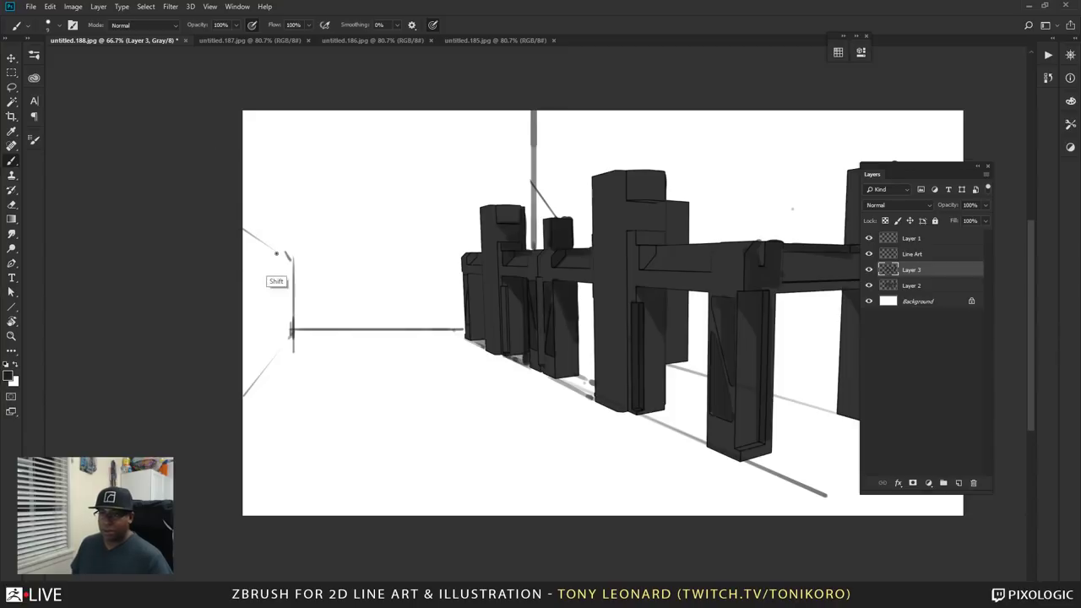
shift+drag(278, 253, 279, 111)
drag(656, 296, 486, 272)
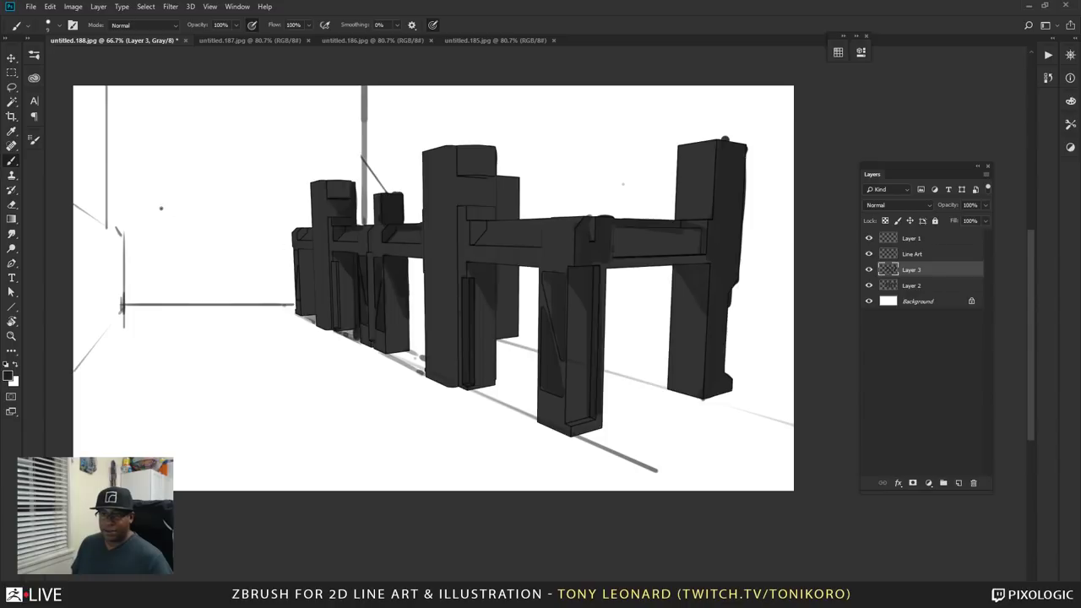
shift+drag(105, 204, 311, 203)
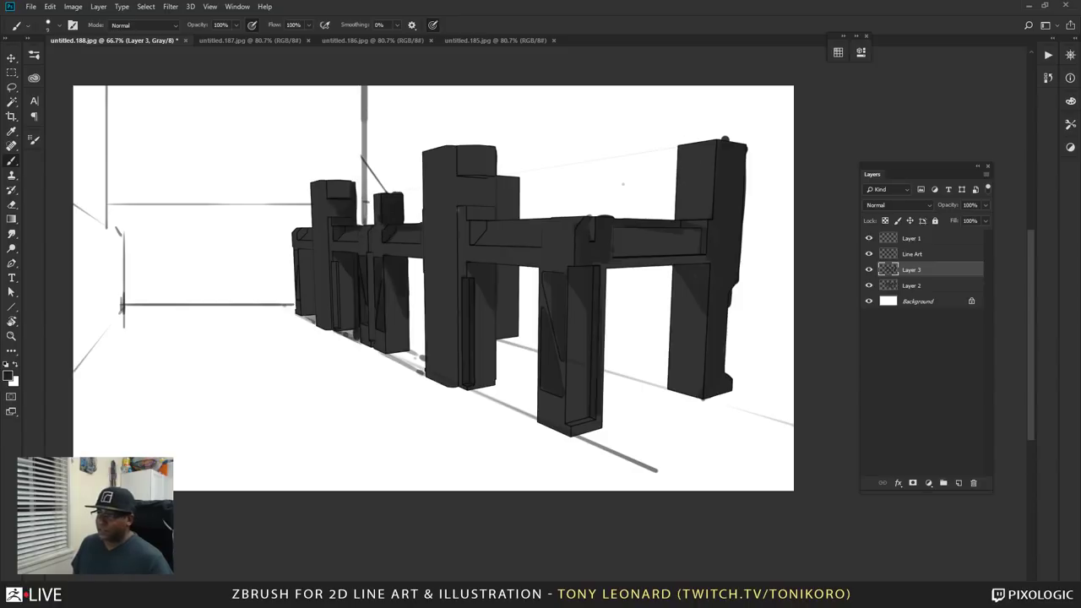
- Draw the straight upper wall line from the rear block behind the middle column, past the far-right column's top, to the canvas edge
shift+click(675, 146)
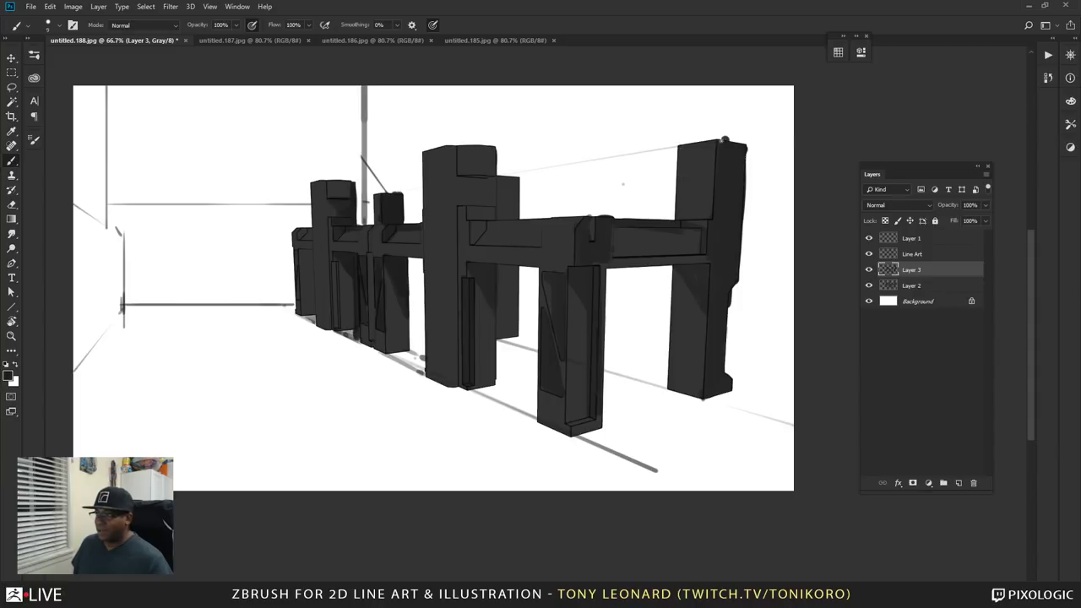
shift+click(794, 127)
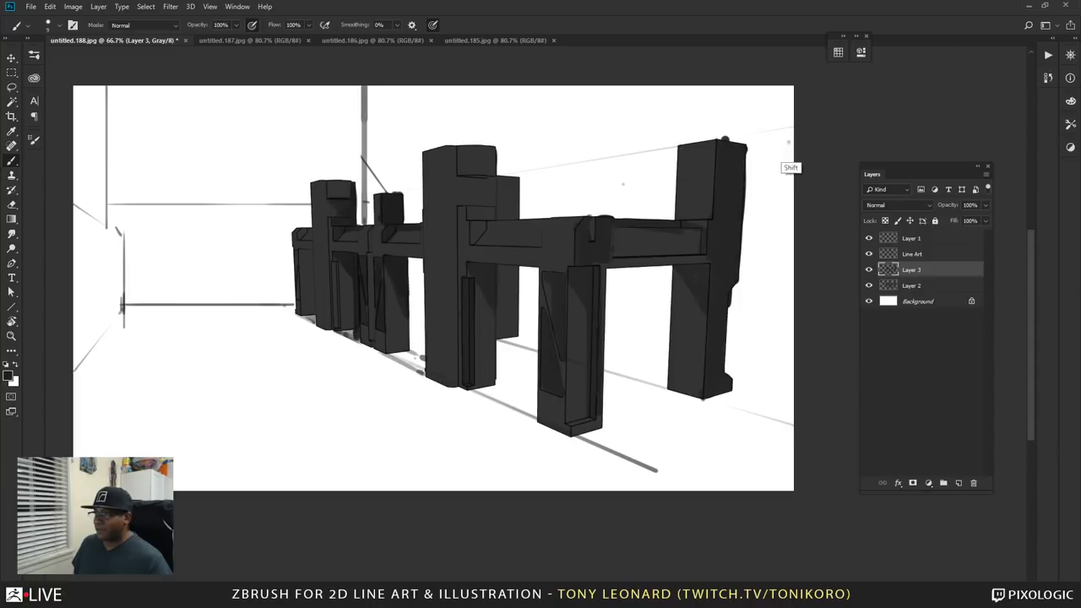
shift+click(723, 139)
mouse_move(714, 323)
mouse_down()
mouse_move(761, 386)
mouse_move(762, 345)
mouse_up()
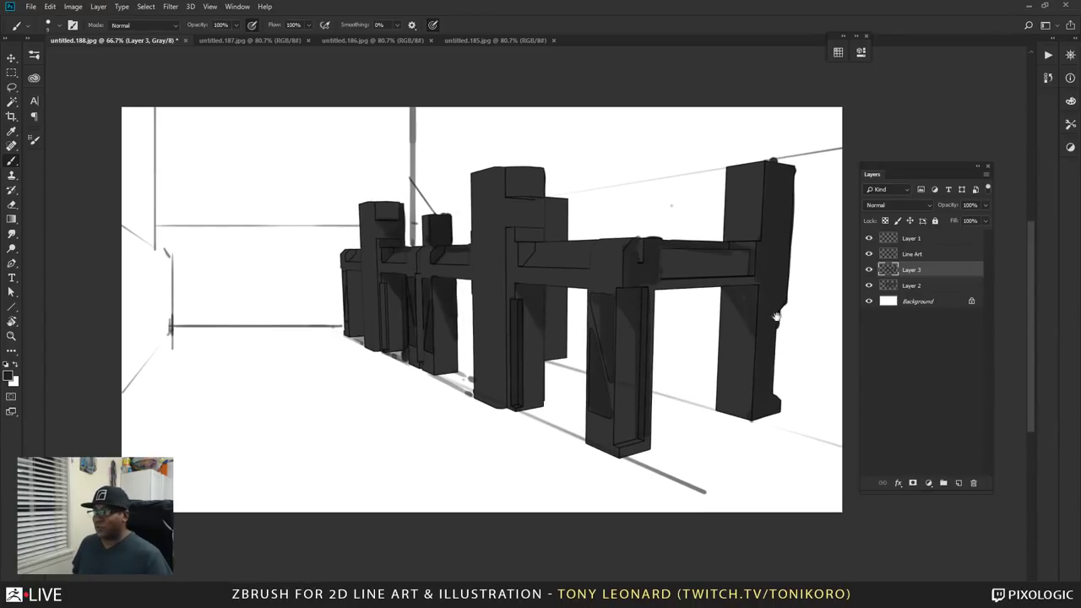
- Draw a near-vertical line beside the far-right column, running from its base to just above its top
drag(727, 422, 603, 376)
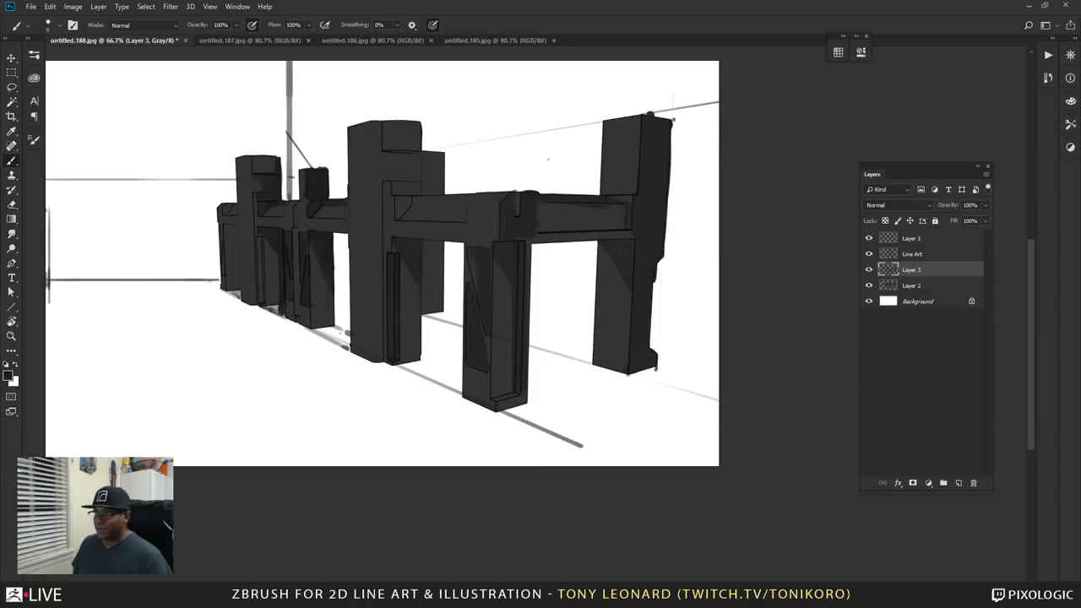
shift+click(655, 373)
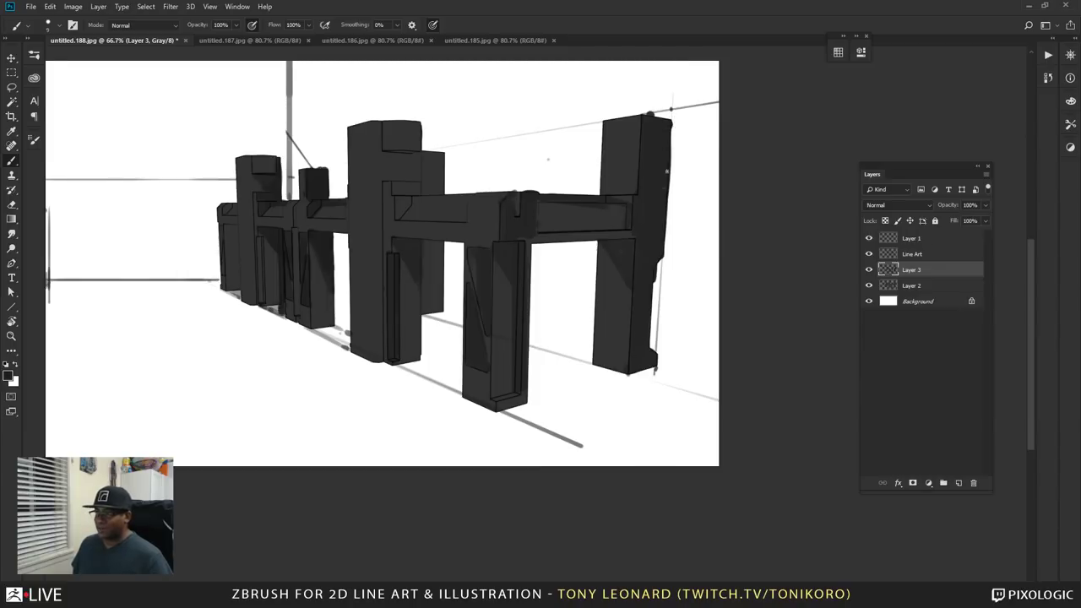
shift+click(658, 369)
shift+click(672, 112)
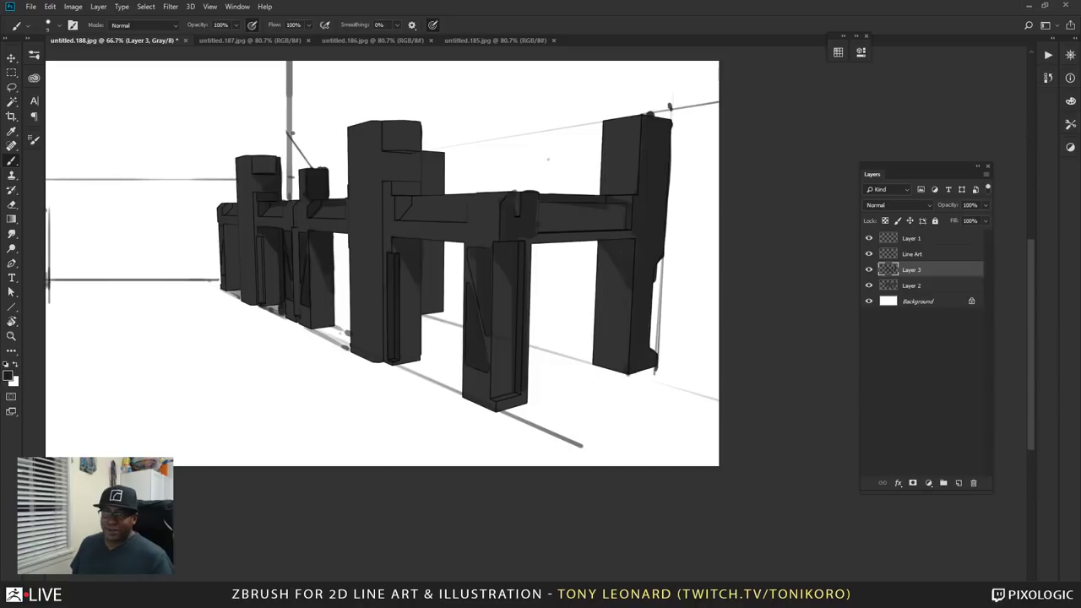
- Draw a higher perspective line from the diagonal above the small rear block, with a short diagonal joining it to the wall line below
shift+click(561, 63)
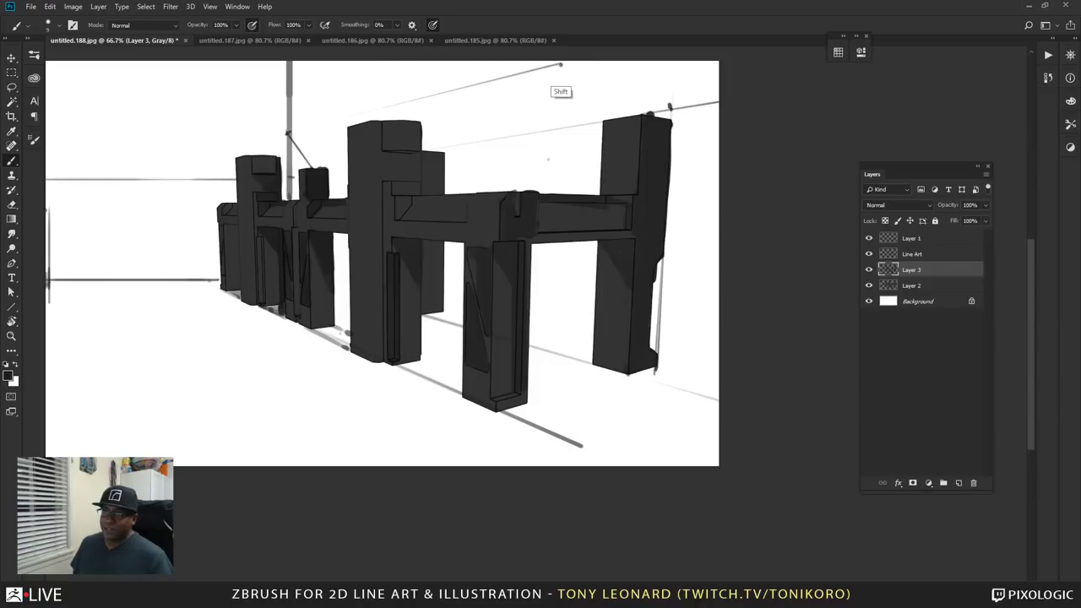
shift+click(288, 133)
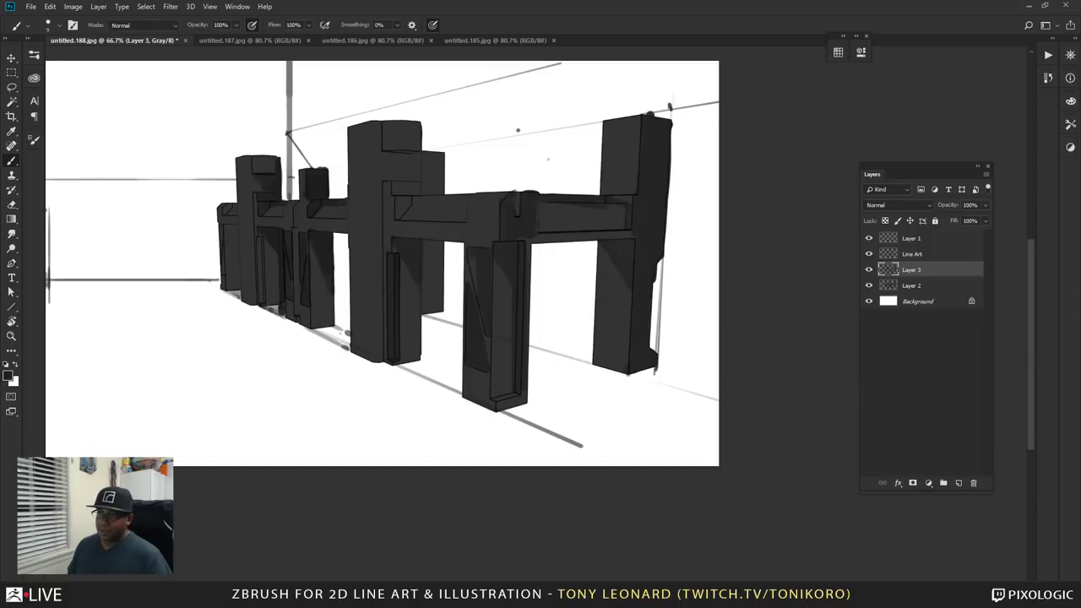
drag(508, 118, 521, 133)
drag(477, 84, 521, 145)
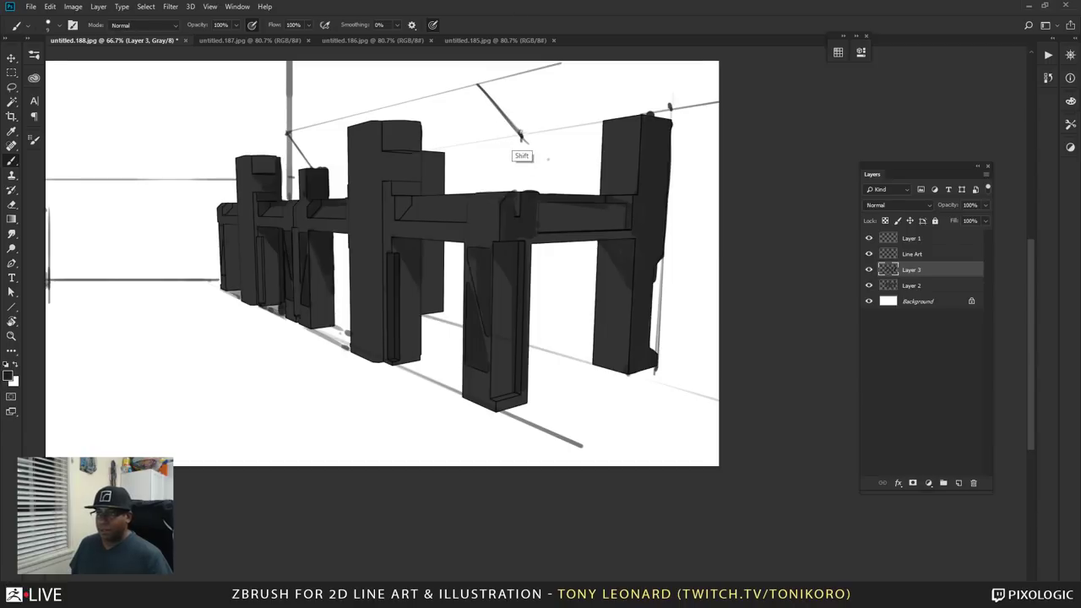
- Add a new layer, draw a vertical line on it, and move it onto the lower end of the short upper diagonal
mouse_move(564, 382)
mouse_down()
mouse_move(599, 396)
mouse_move(546, 385)
mouse_up()
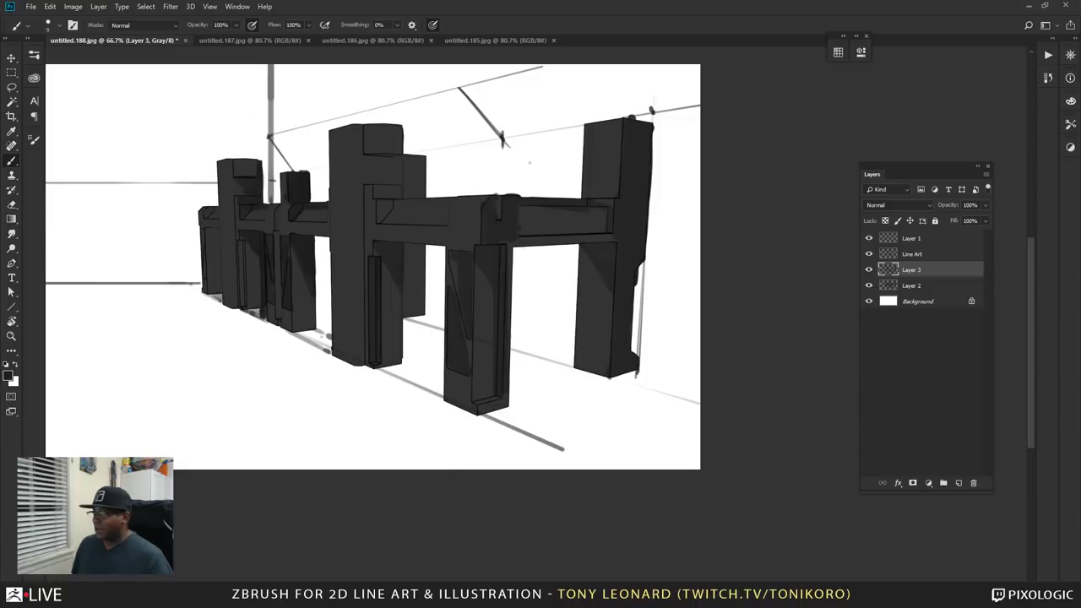
click(959, 482)
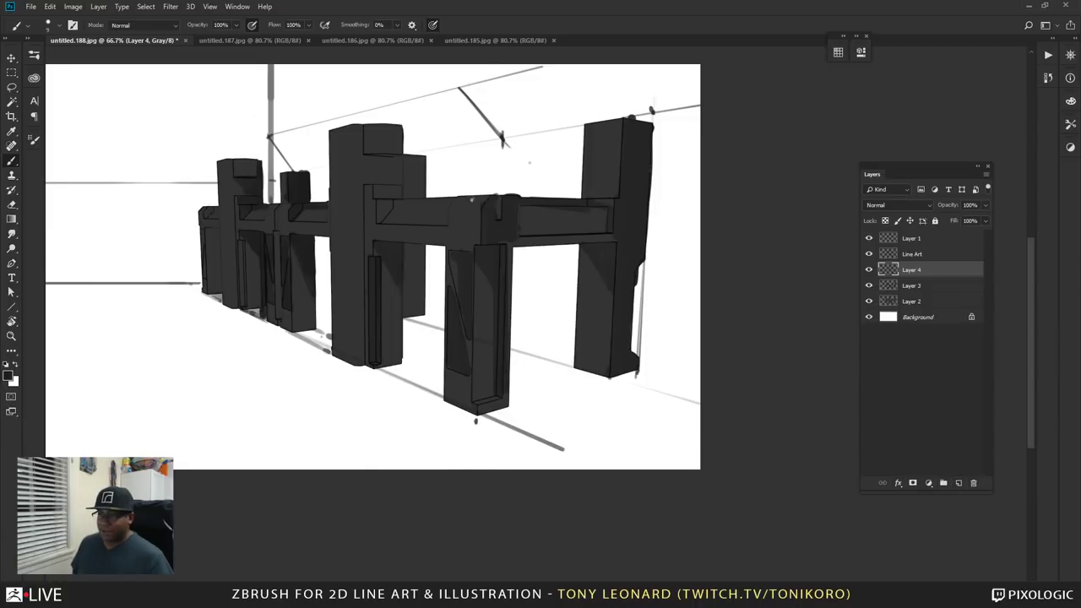
shift+drag(472, 183, 468, 272)
key(v)
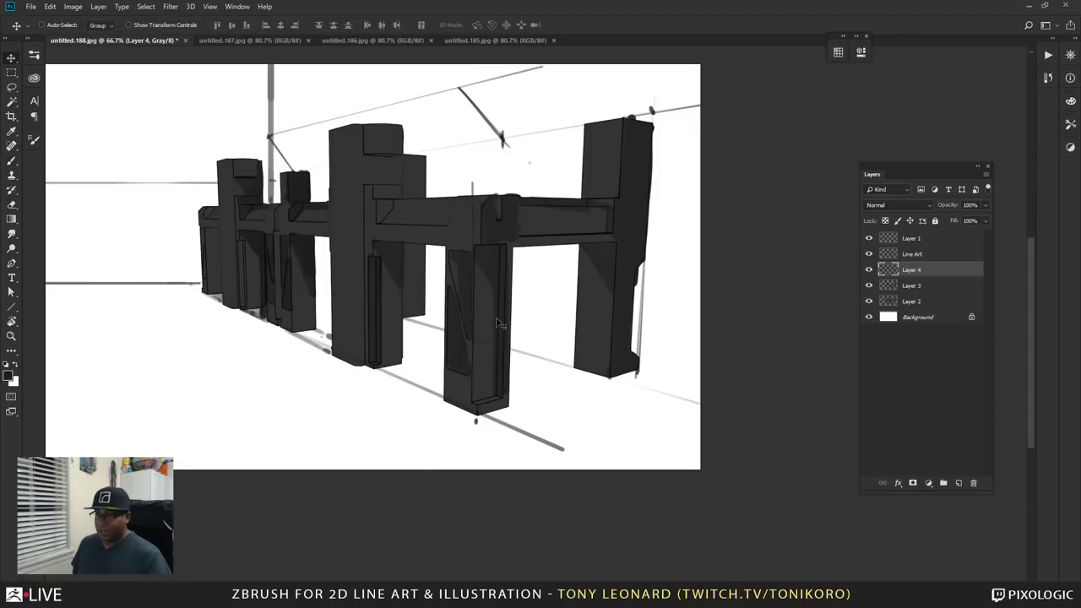
drag(477, 190, 546, 189)
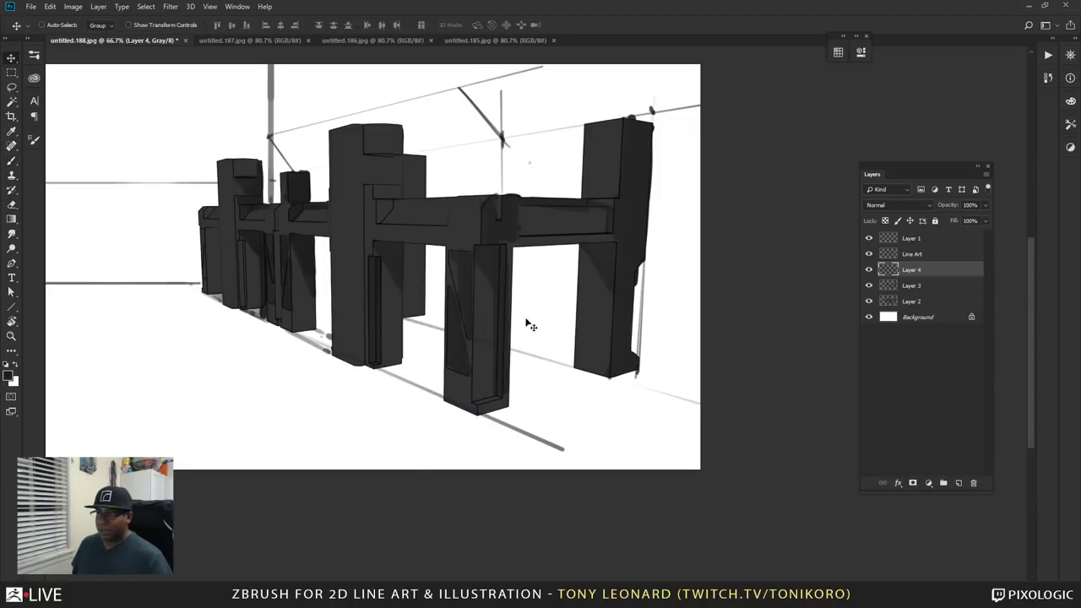
- Sketch a jagged edge above the small rear block, and erase the upper part of the thick vertical line on Layer 3
key(e)
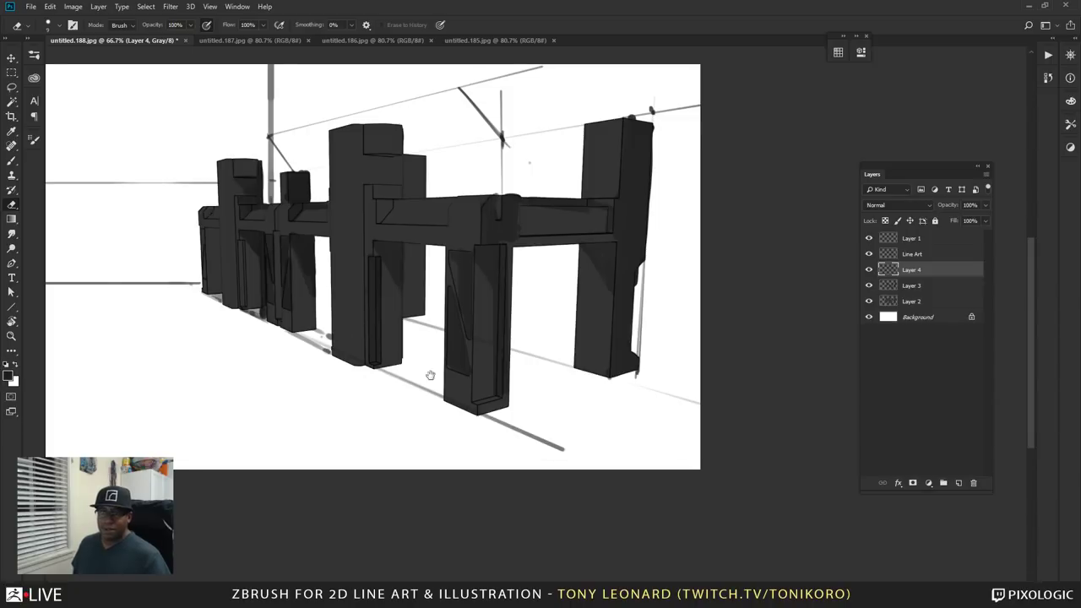
mouse_move(431, 375)
mouse_down()
mouse_move(718, 440)
mouse_move(713, 474)
mouse_up()
drag(591, 393, 526, 347)
key(b)
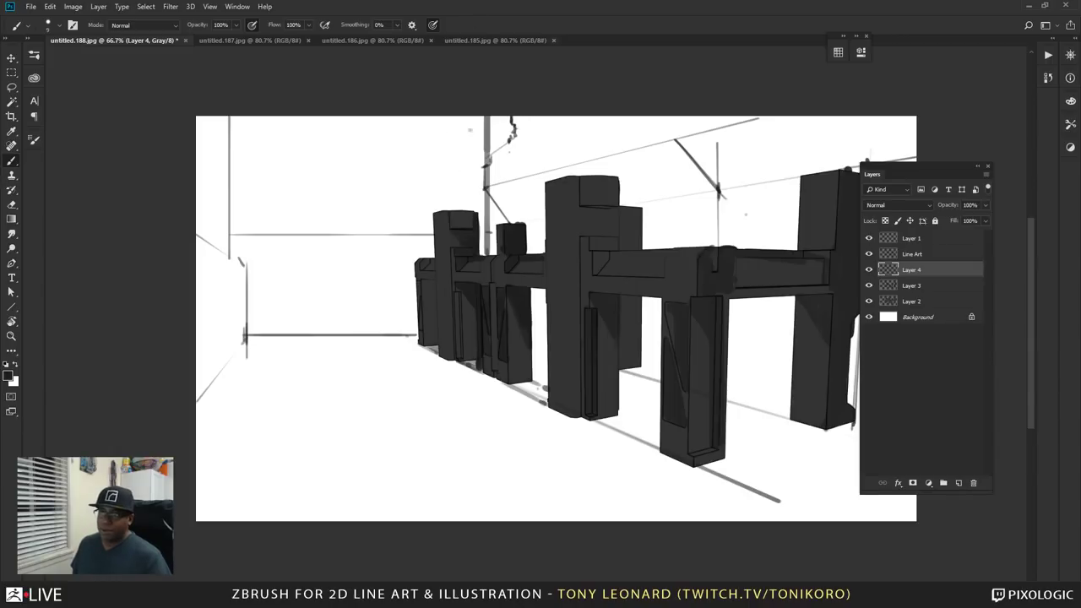
key(v)
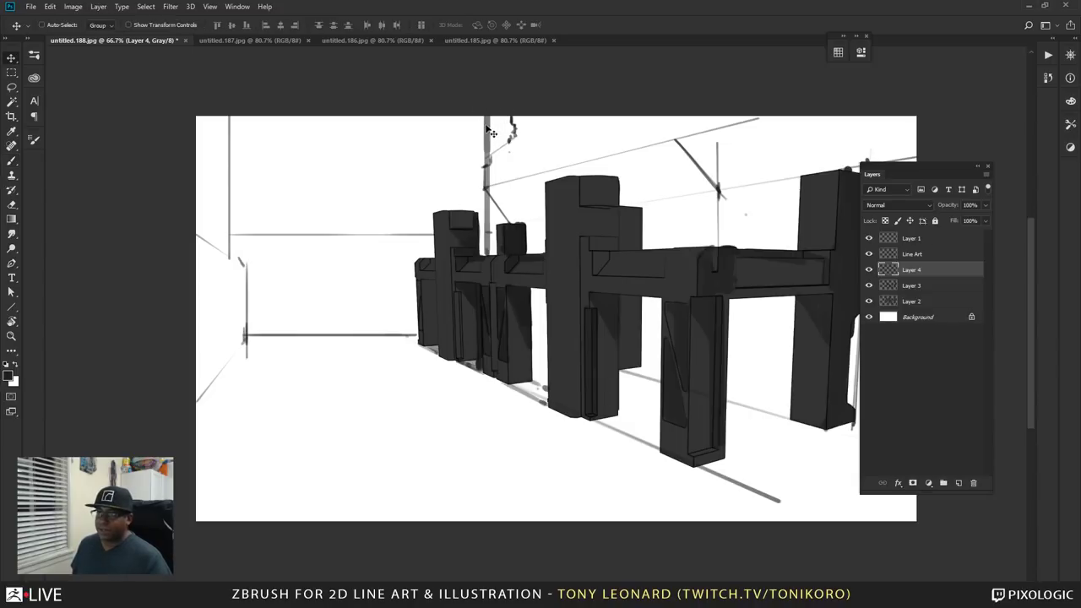
right_click(486, 129)
click(505, 132)
key(e)
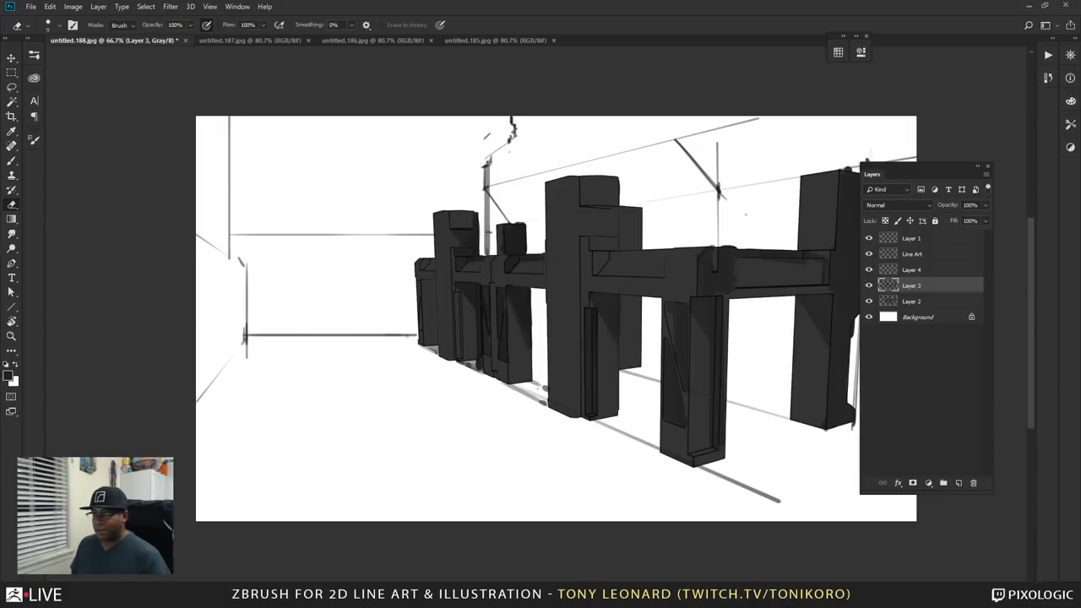
- Add a new layer above Layer 3 and draw a straight ground line from the far-right column's base past the front column's base
drag(735, 348, 520, 233)
key(b)
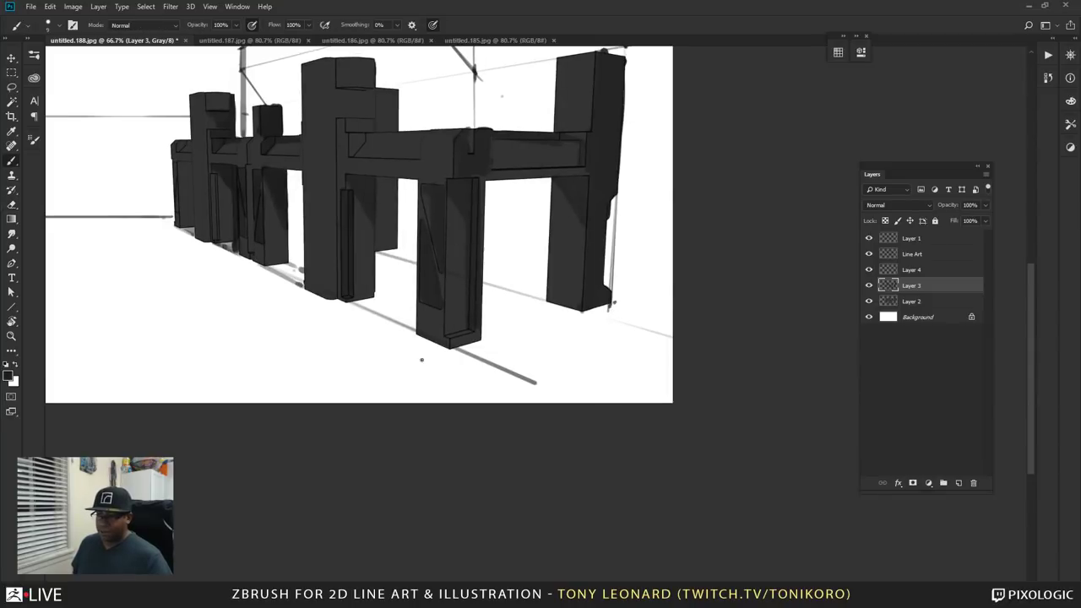
drag(425, 385, 532, 337)
click(959, 484)
click(686, 300)
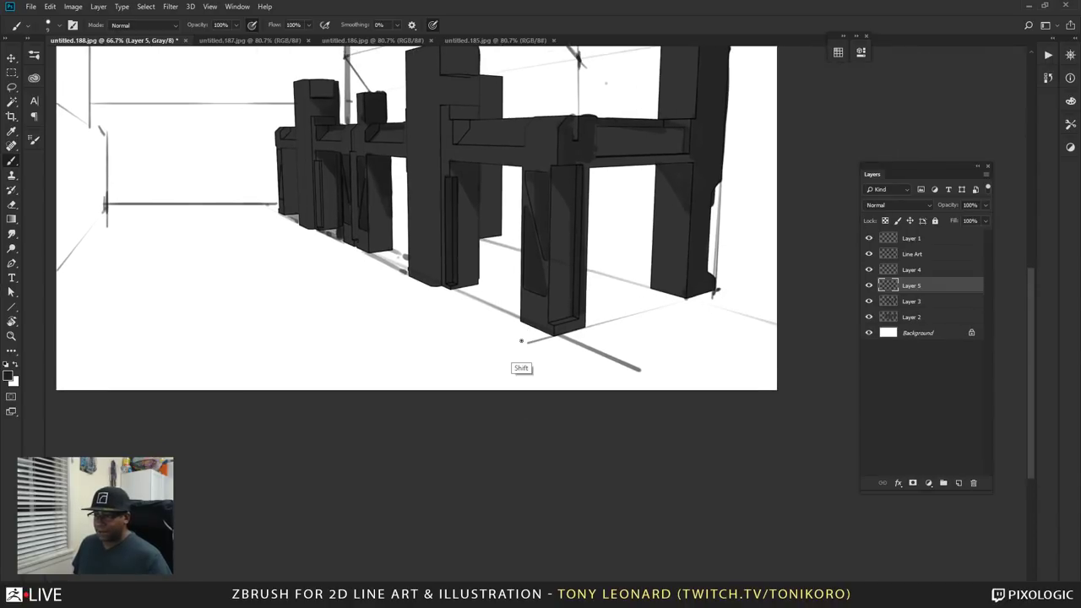
shift+click(520, 345)
- Copy the cross ground line to the tall middle column's base and adjust its angle with Free Transform to match the perspective
key(v)
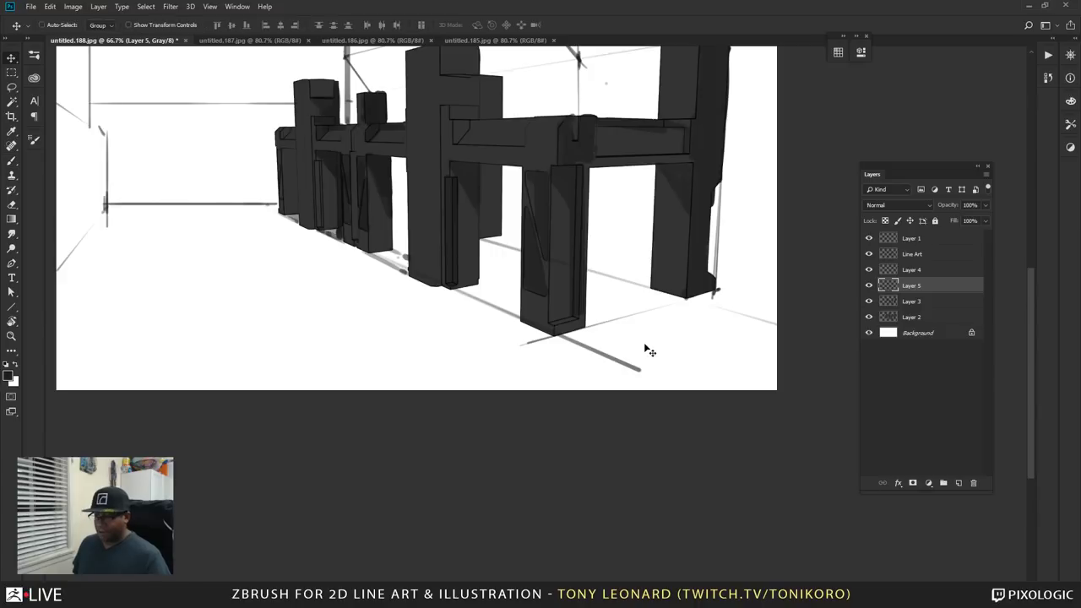
mouse_move(647, 350)
mouse_down()
mouse_move(514, 362)
mouse_move(476, 335)
mouse_move(515, 337)
mouse_up()
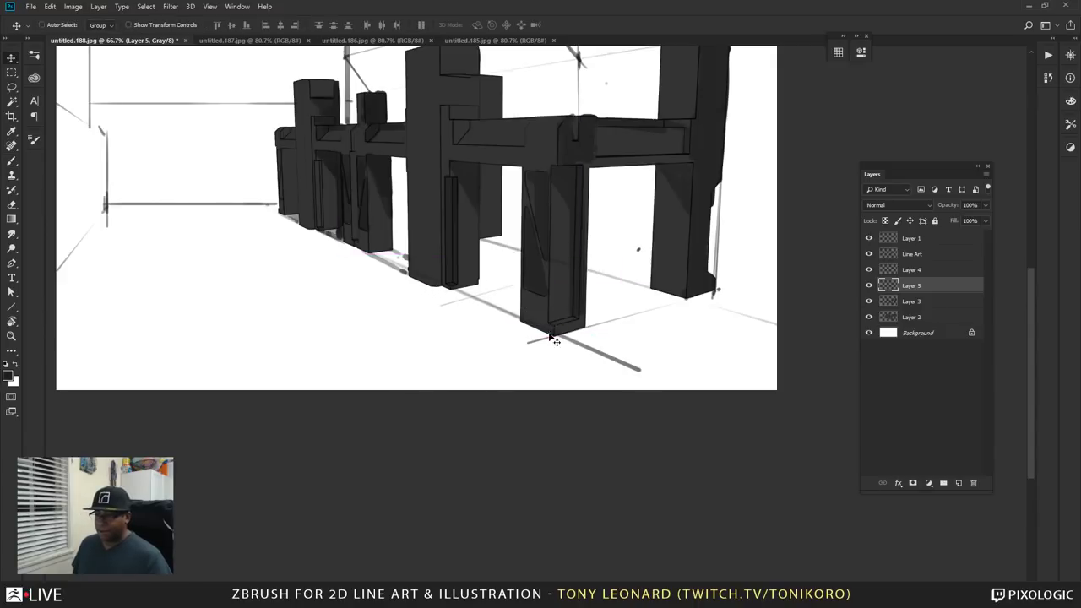
key(ctrl+t)
mouse_move(541, 278)
mouse_down()
mouse_move(457, 300)
mouse_move(488, 278)
mouse_move(450, 288)
mouse_up()
drag(712, 274, 718, 277)
key(Return)
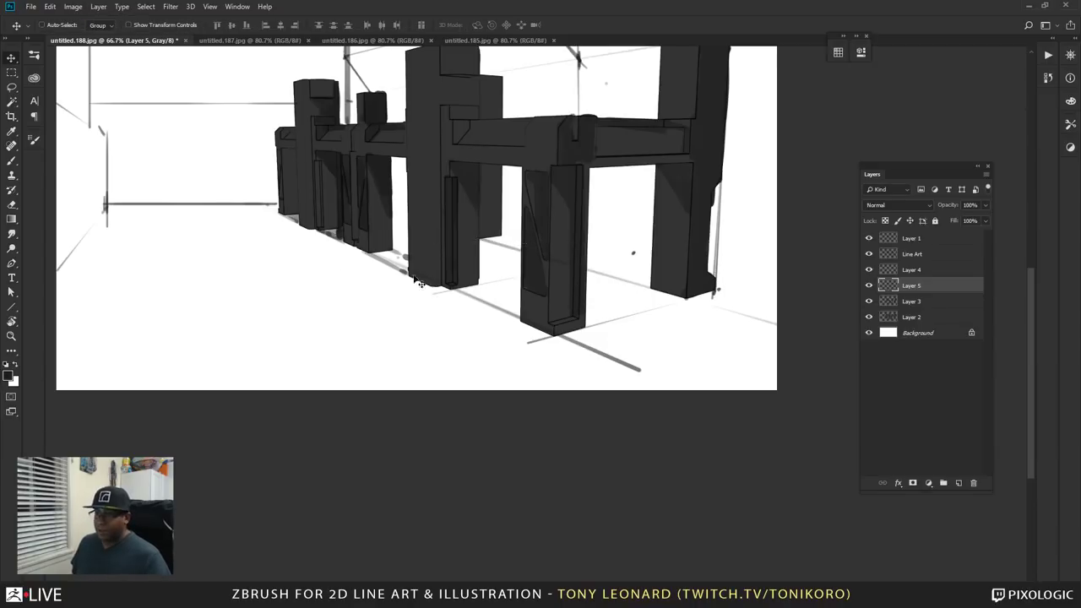
- Brush a notched panel edge down the front face of the tall middle column, from its top to its base
drag(735, 357, 927, 370)
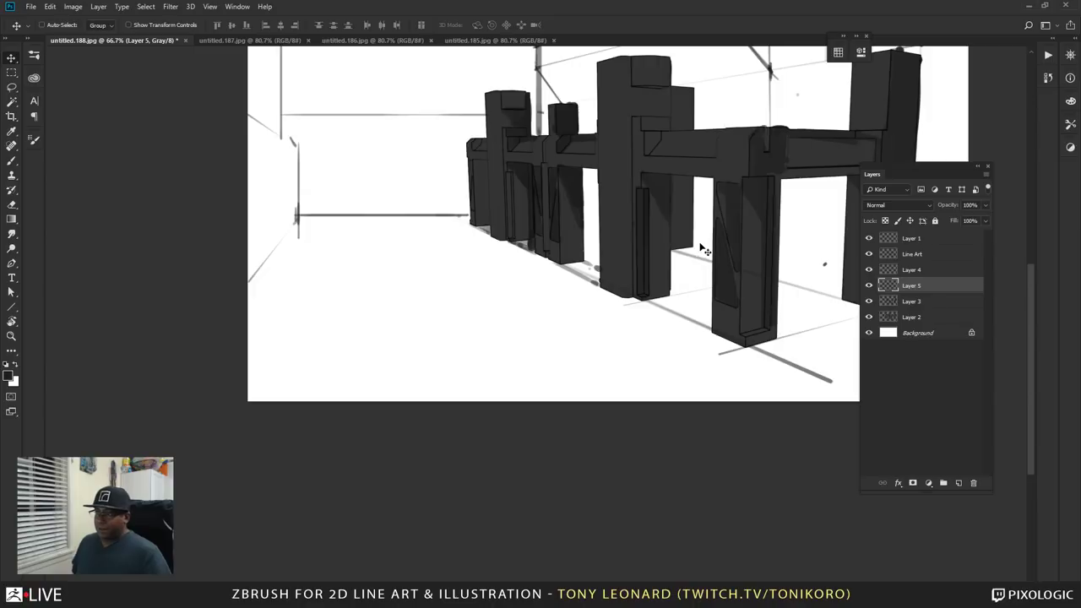
drag(699, 221, 615, 356)
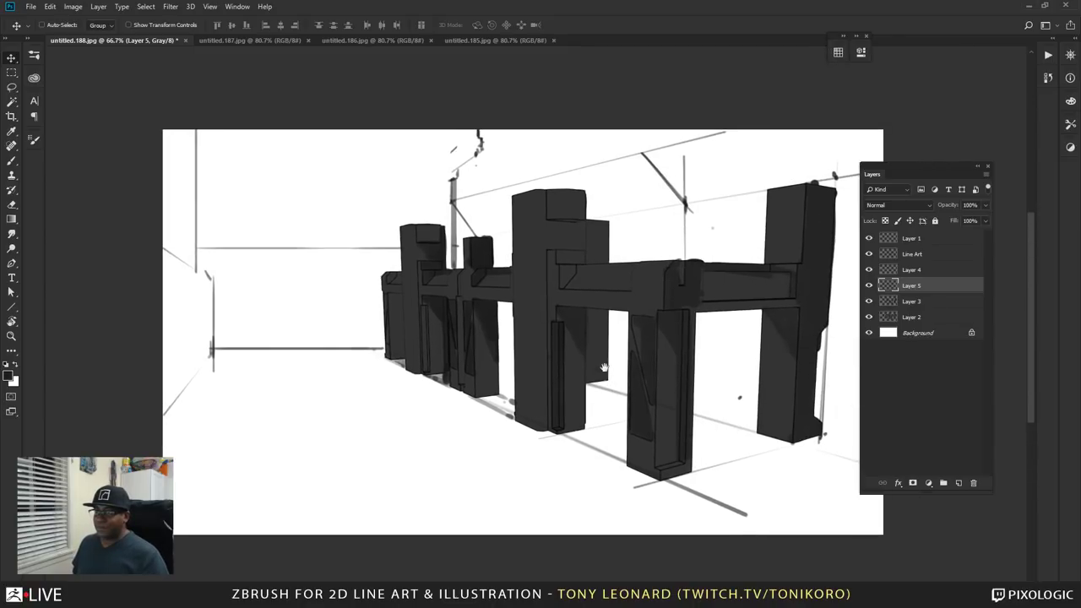
key(b)
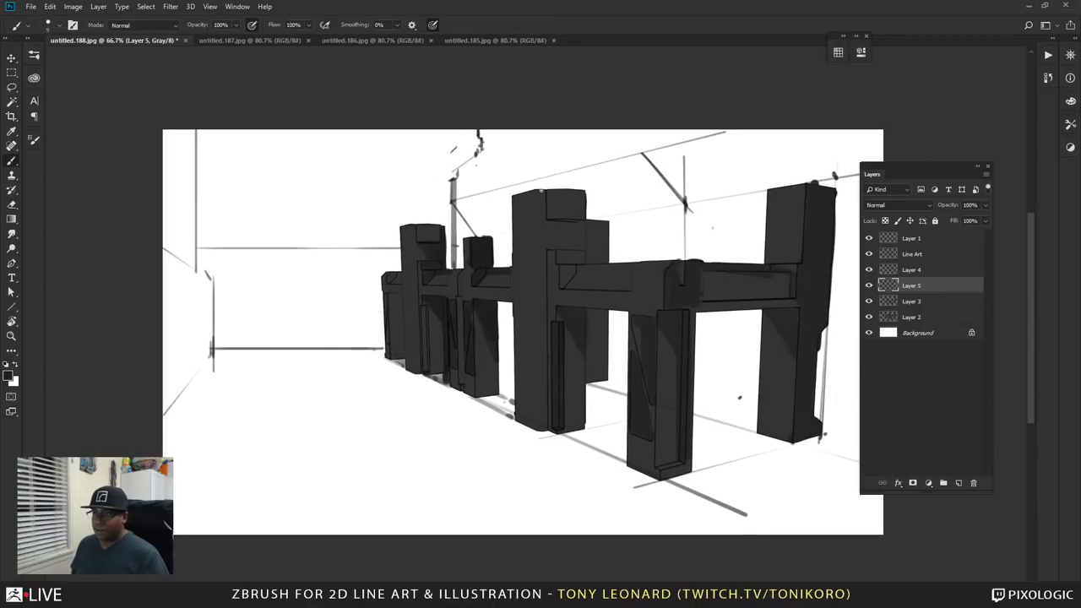
drag(538, 191, 538, 311)
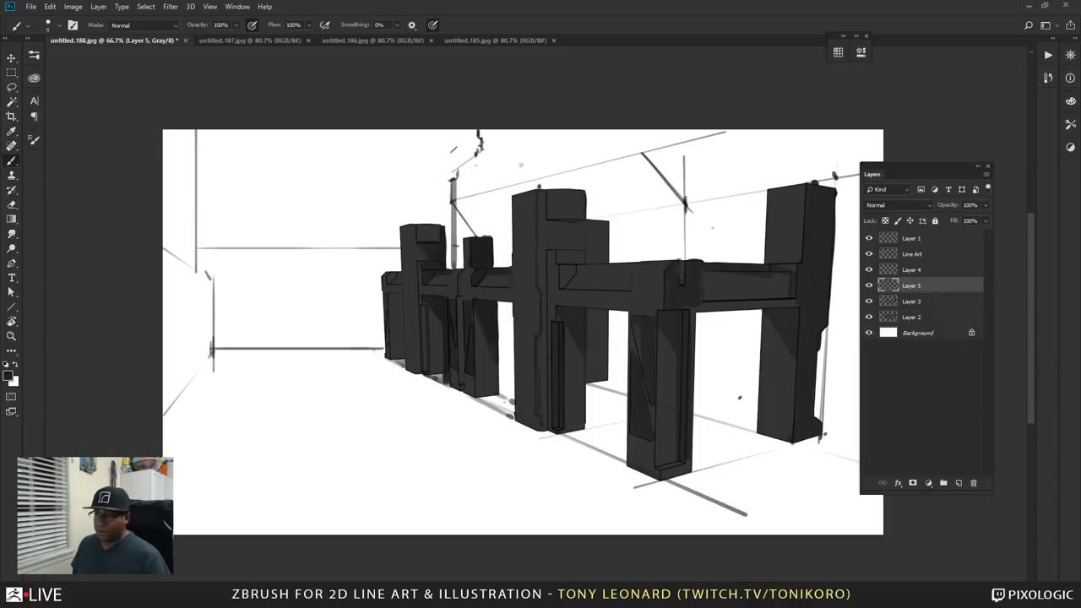
- Sketch vertical lines above the rear block behind the middle column, short horizontal lines beside it, and a curve beneath the front beam
mouse_move(587, 212)
mouse_down()
mouse_move(589, 172)
mouse_move(590, 222)
mouse_up()
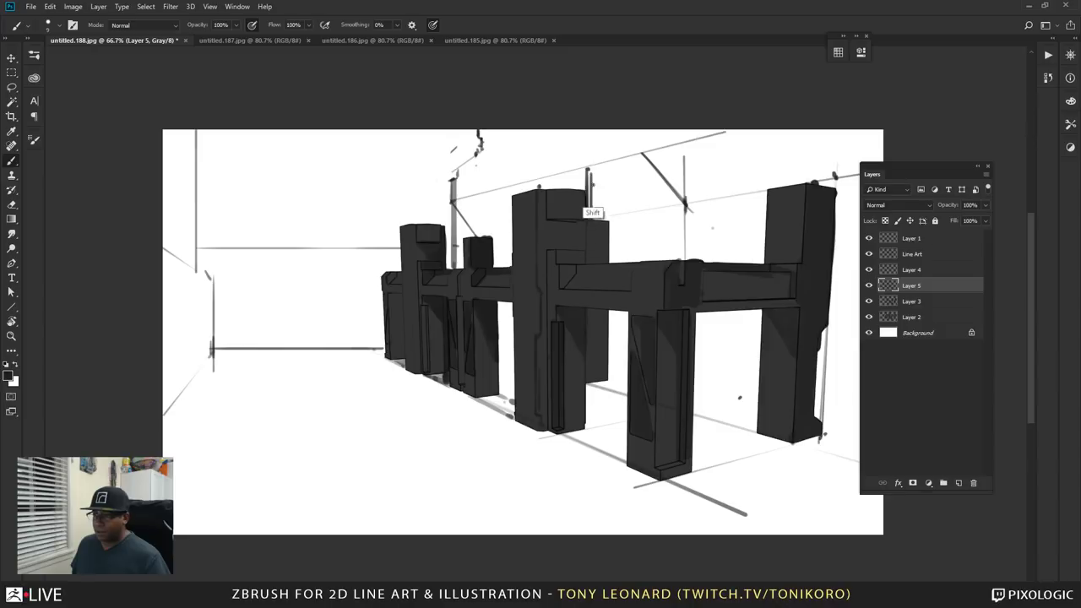
drag(593, 183, 593, 221)
shift+click(589, 267)
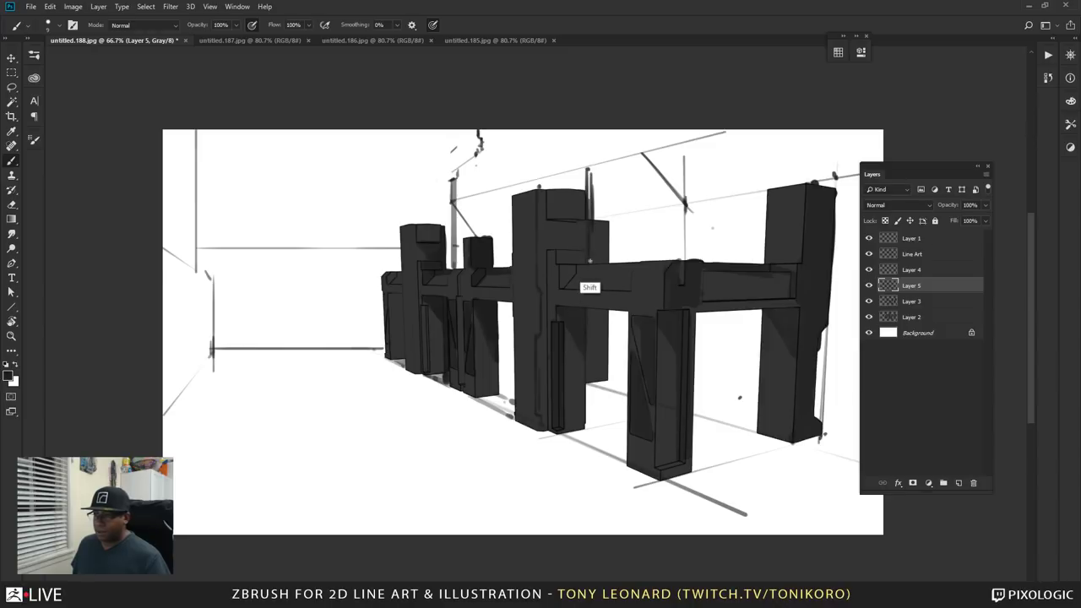
drag(594, 258, 633, 258)
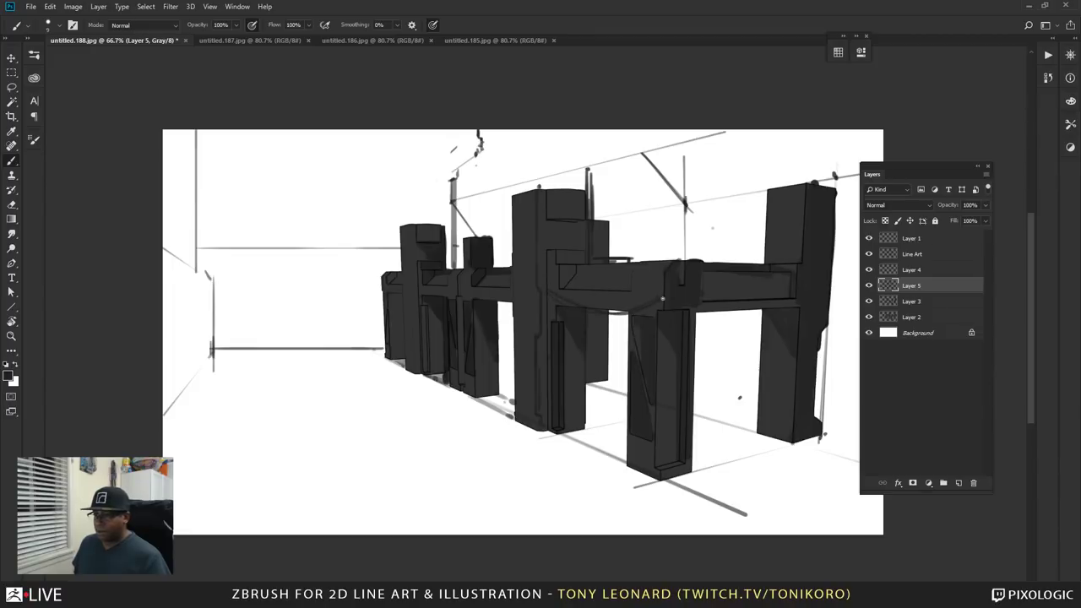
drag(737, 311, 782, 307)
- Lasso the back wall area with straight edges, following the upper wall lines, the small rear block's diagonal and the floor line
drag(769, 361, 576, 314)
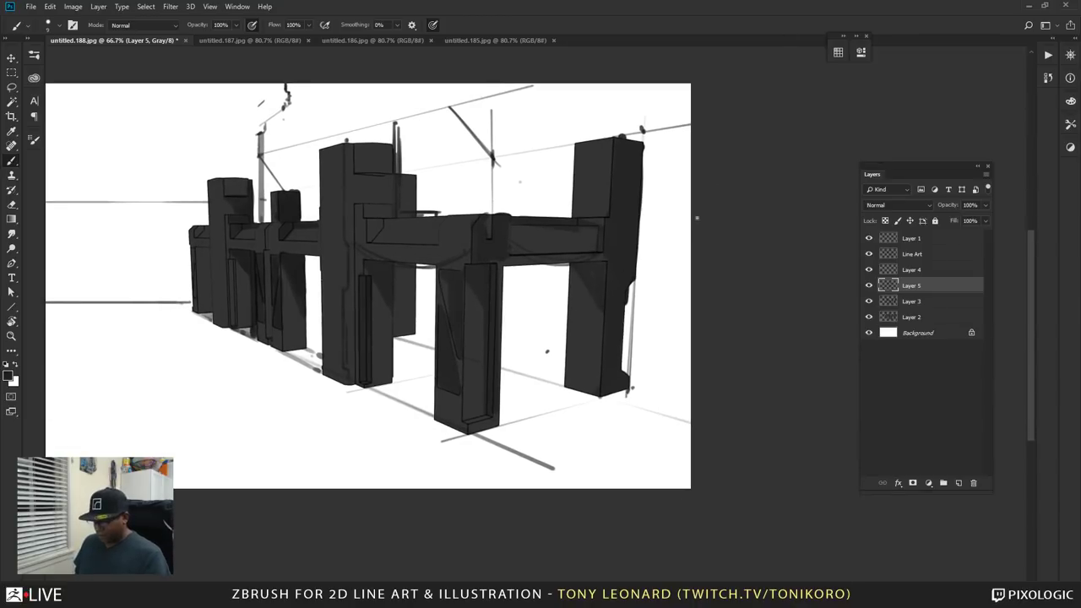
key(l)
alt+click(697, 122)
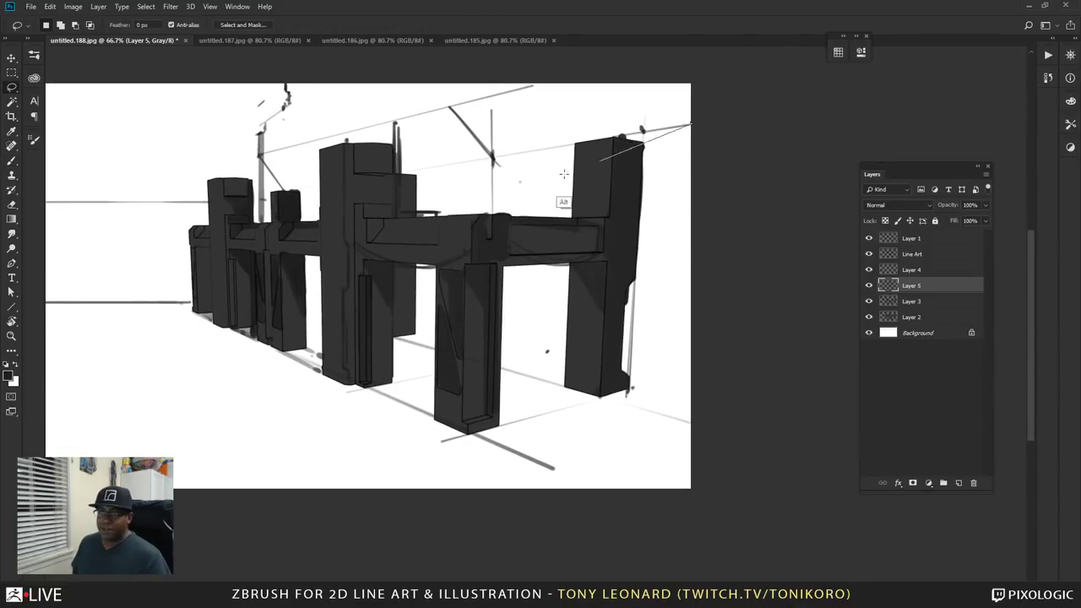
alt+click(494, 157)
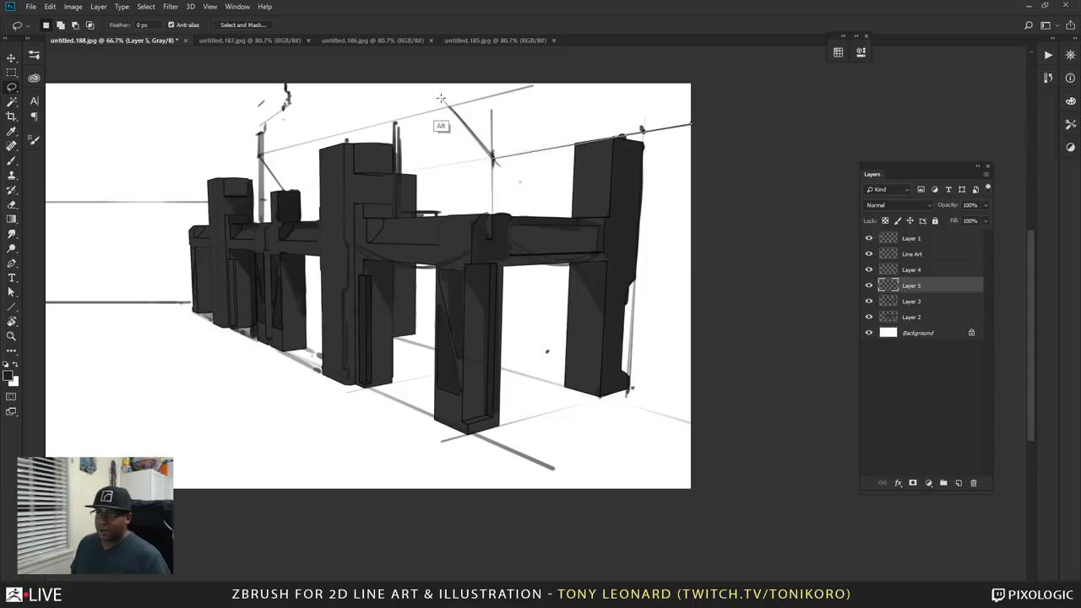
alt+click(259, 155)
alt+click(283, 192)
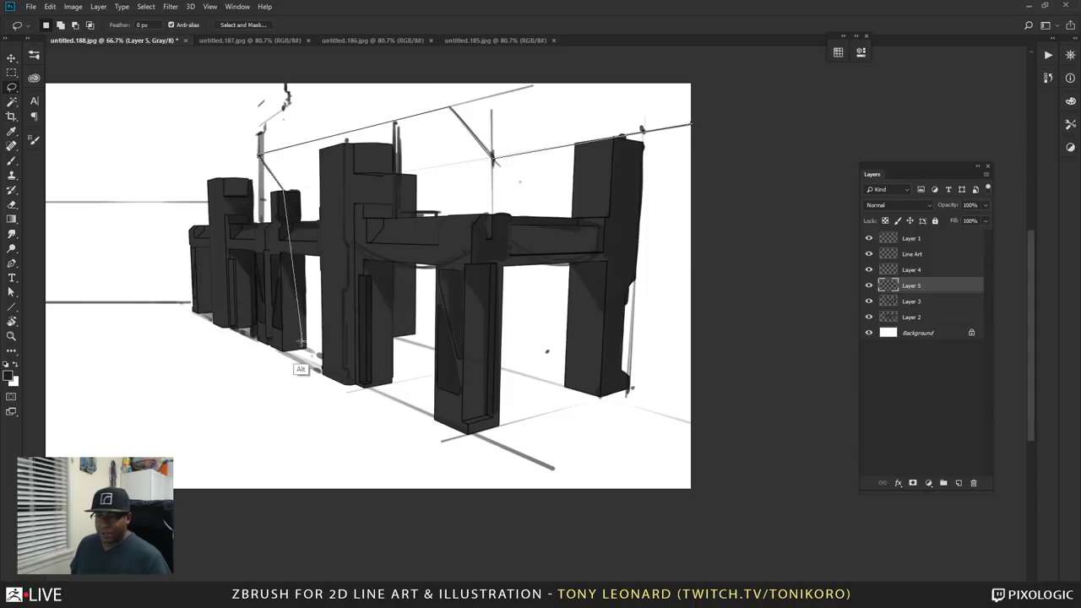
alt+click(281, 298)
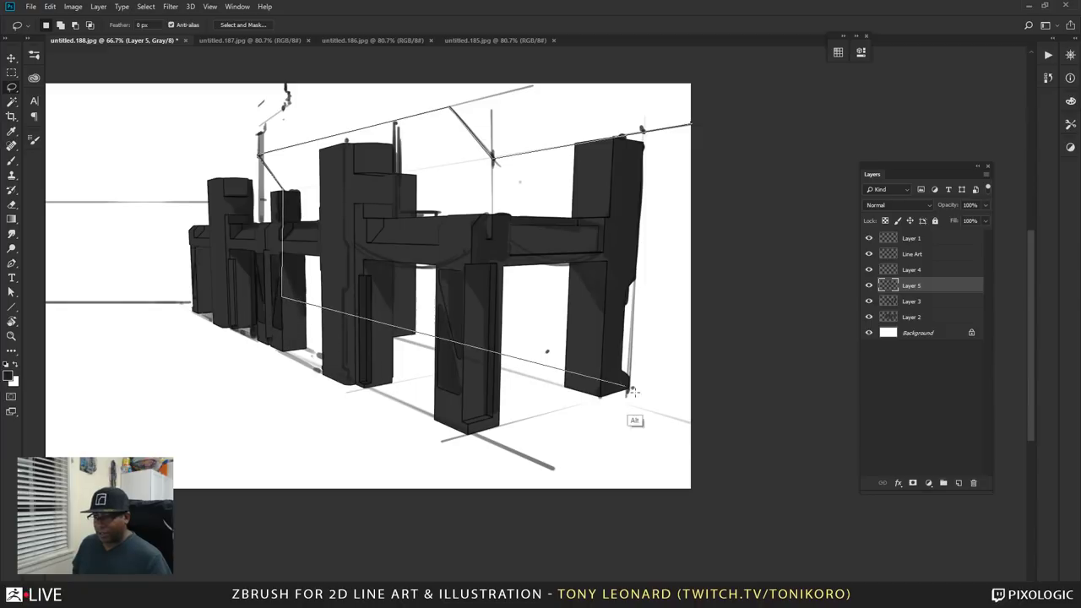
alt+click(749, 418)
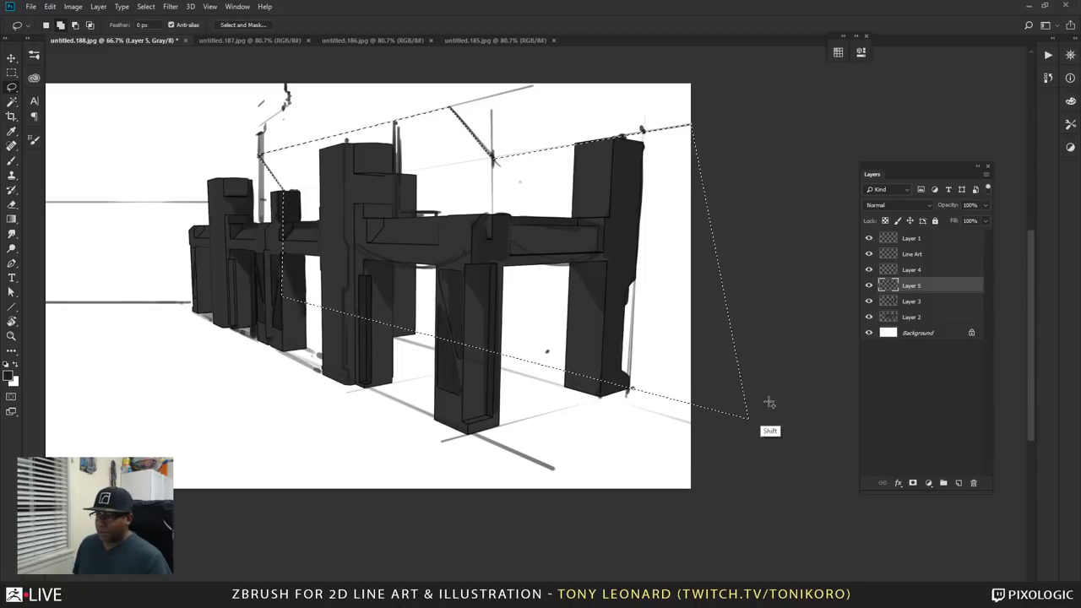
- Add a thin strip to the wall selection, extending its lower edge down to the floor line from the rear block past the canvas edge
click(750, 419)
alt+drag(750, 422, 732, 452)
alt+click(745, 429)
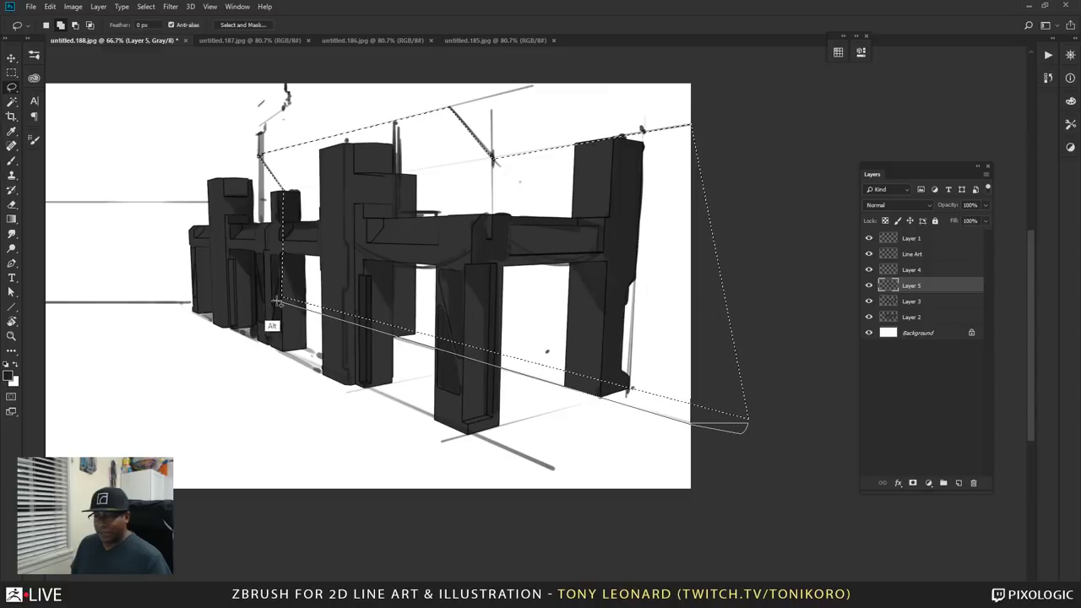
alt+click(276, 298)
alt+click(646, 375)
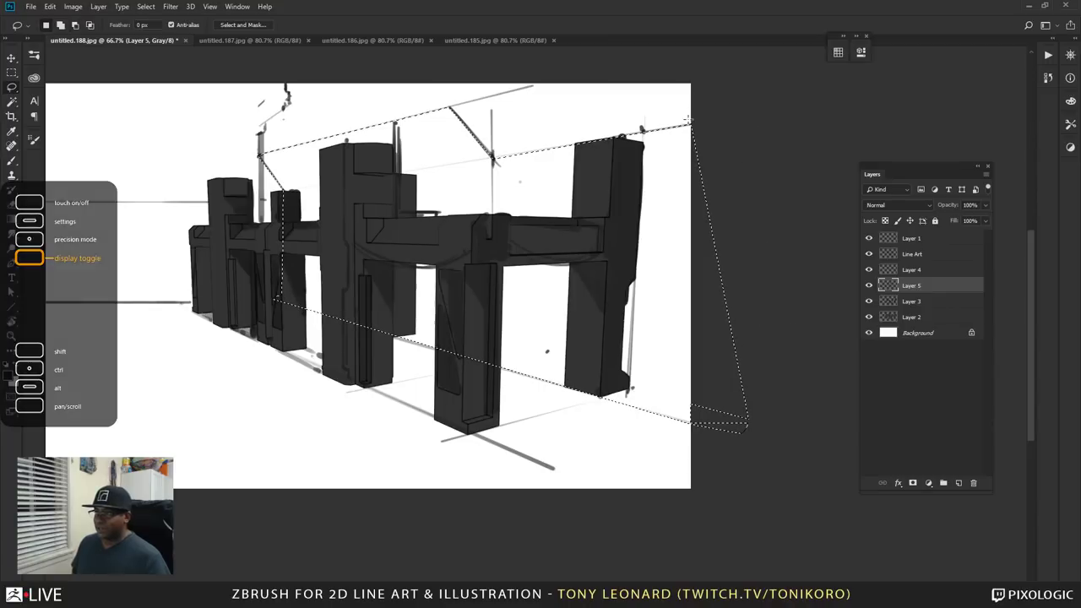
key(m)
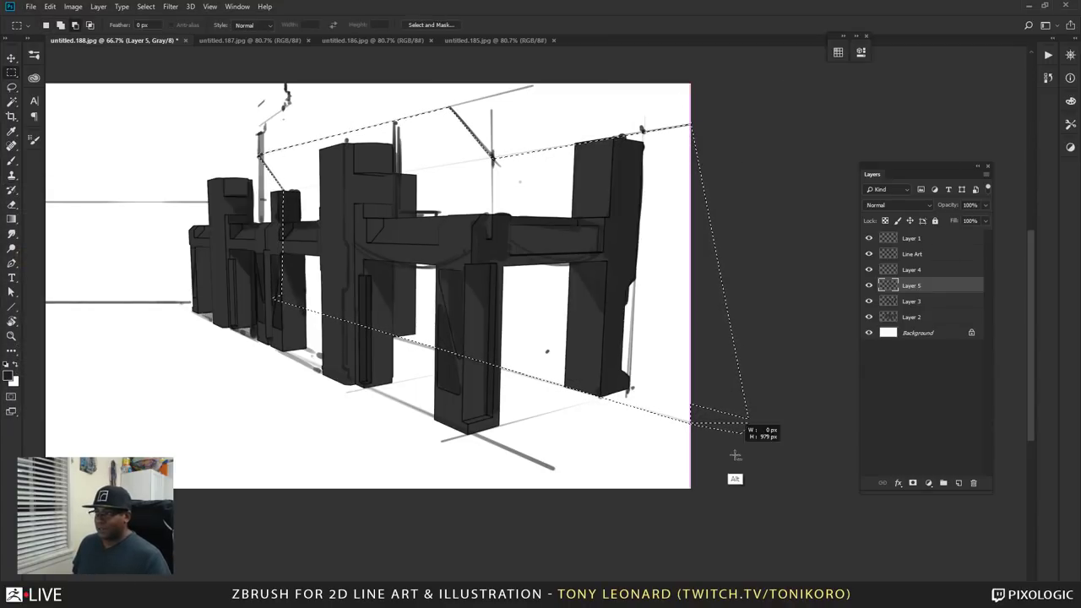
drag(591, 349, 611, 359)
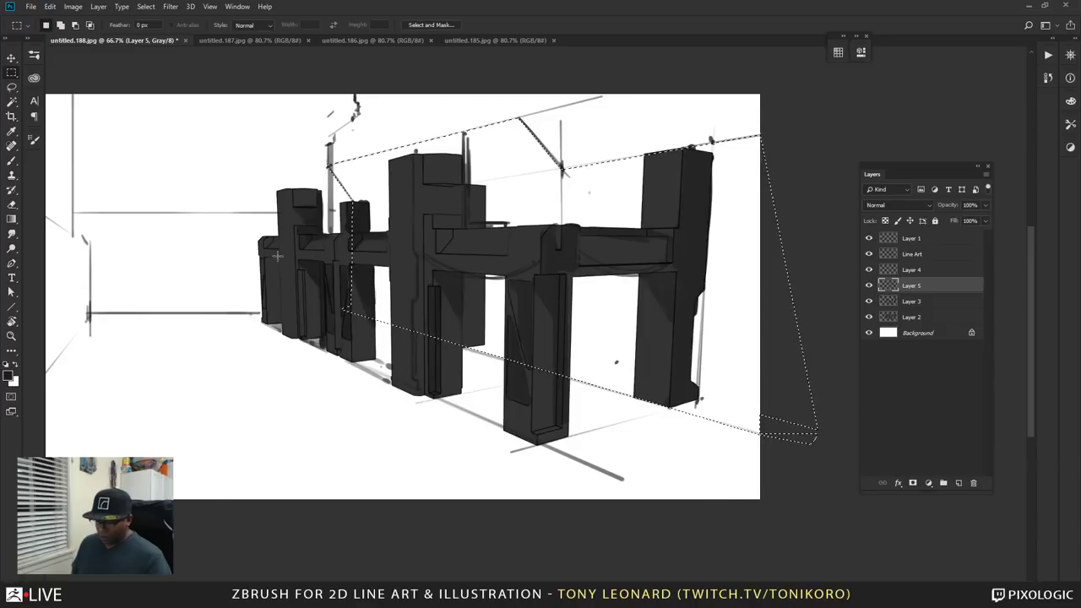
key(l)
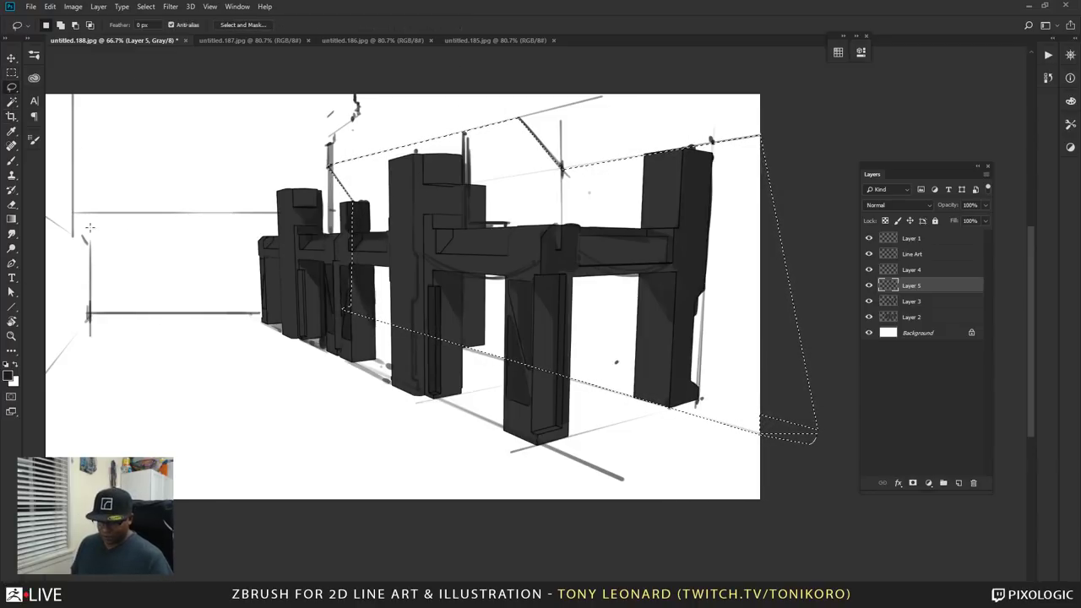
alt+drag(165, 189, 206, 121)
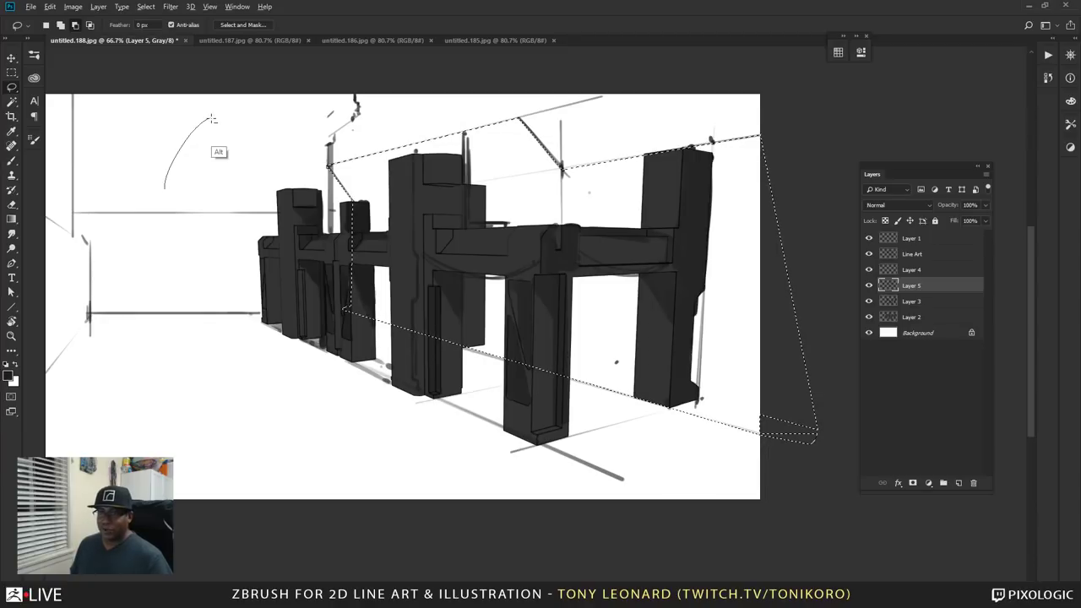
mouse_move(212, 118)
alt+mouse_down()
mouse_move(268, 188)
mouse_move(237, 319)
mouse_move(165, 401)
mouse_move(171, 452)
mouse_move(145, 329)
mouse_move(176, 217)
mouse_move(166, 190)
alt+mouse_up()
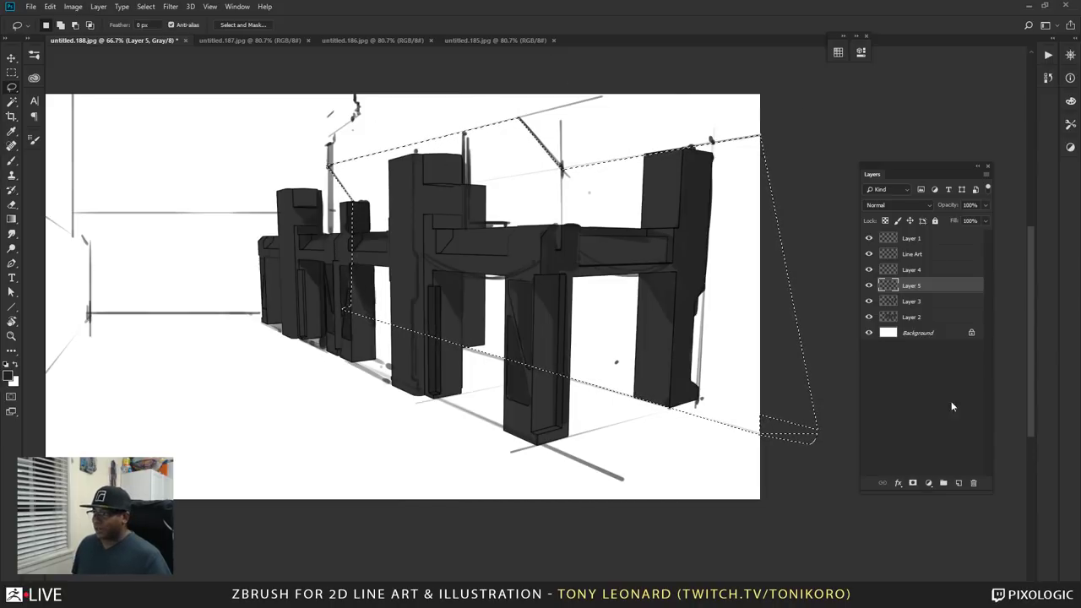
- Fill the selected back wall with grey 6c6a6a on a new layer, deselect it, and place that layer directly above Background
click(959, 483)
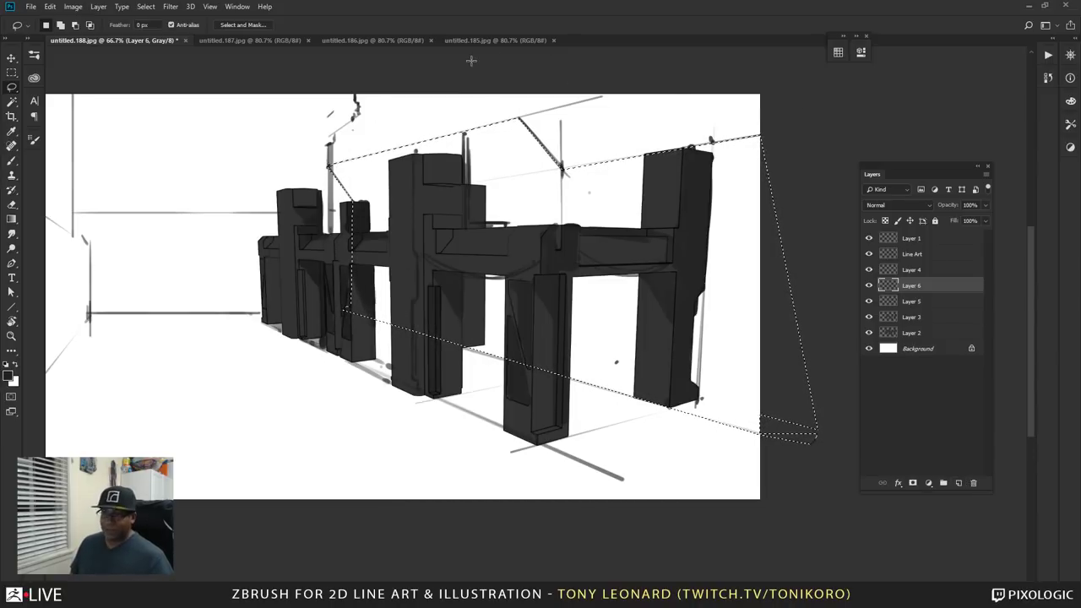
click(9, 376)
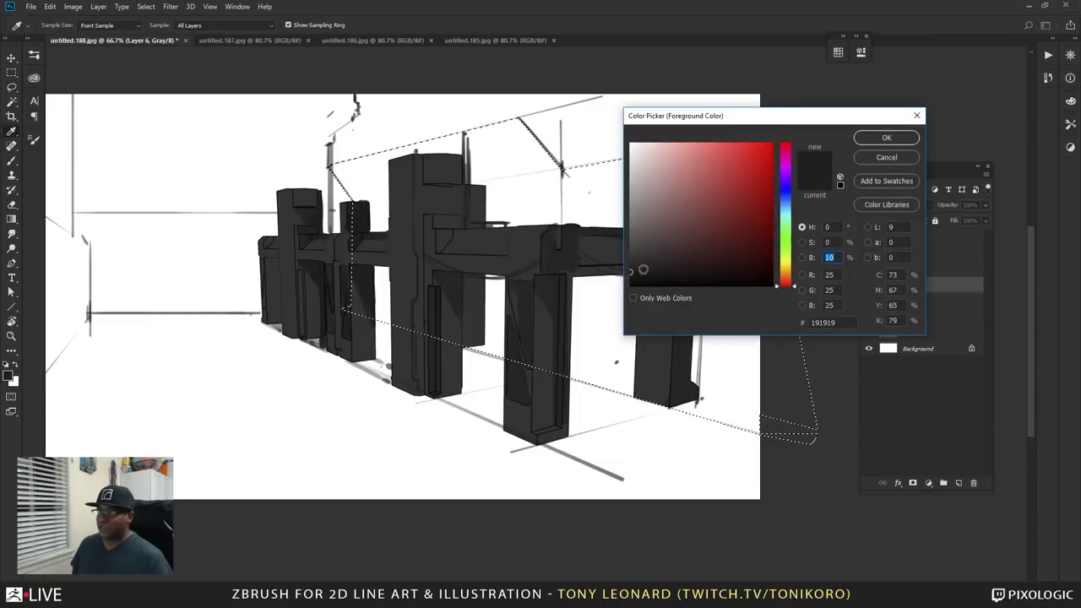
click(631, 226)
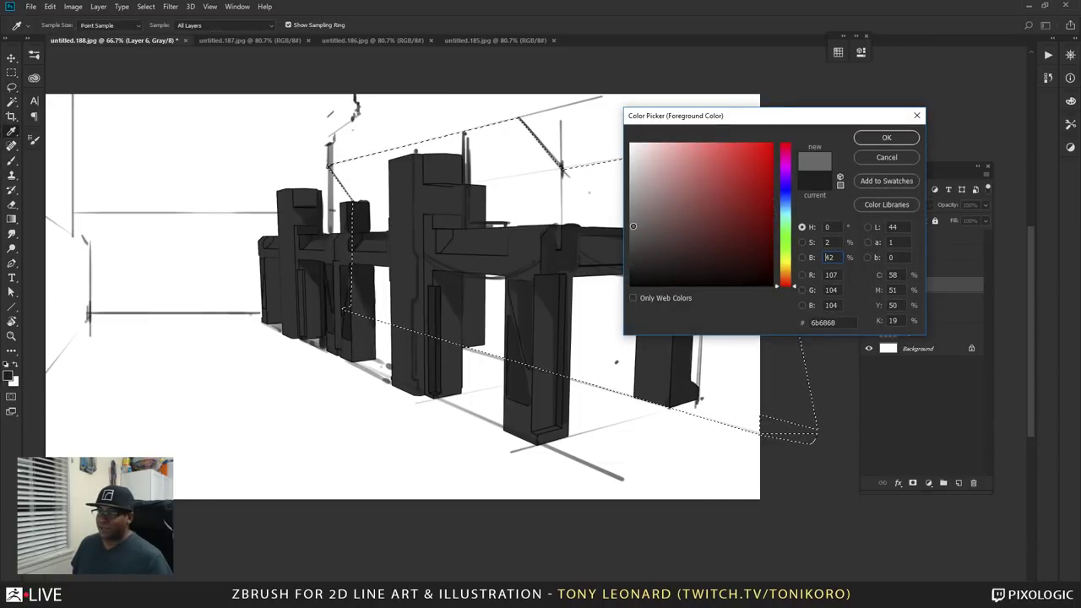
click(866, 140)
key(l)
key(alt+BackSpace)
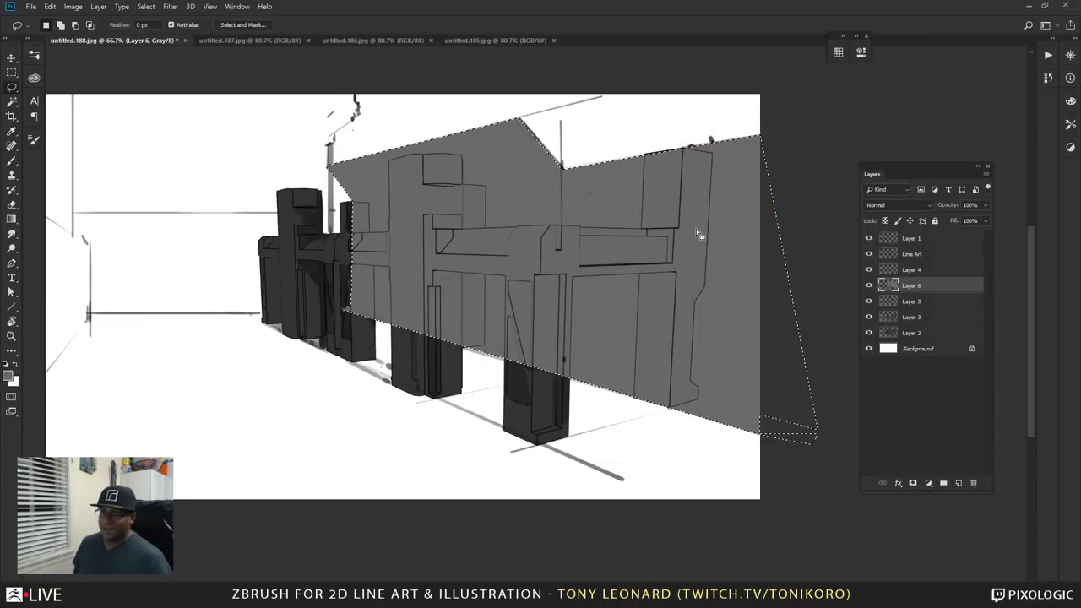
key(ctrl+d)
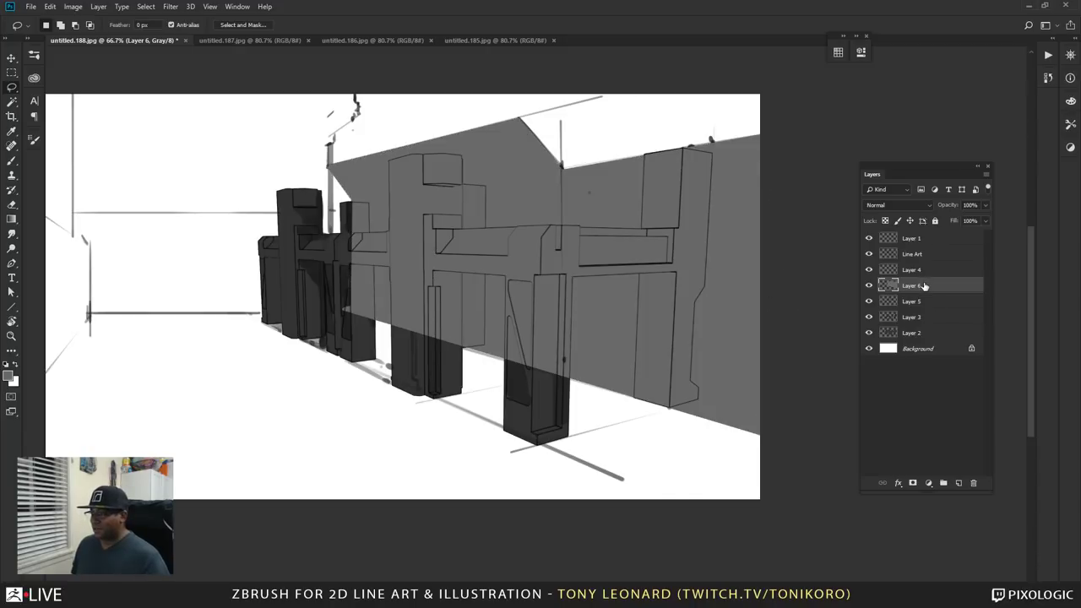
drag(925, 286, 924, 340)
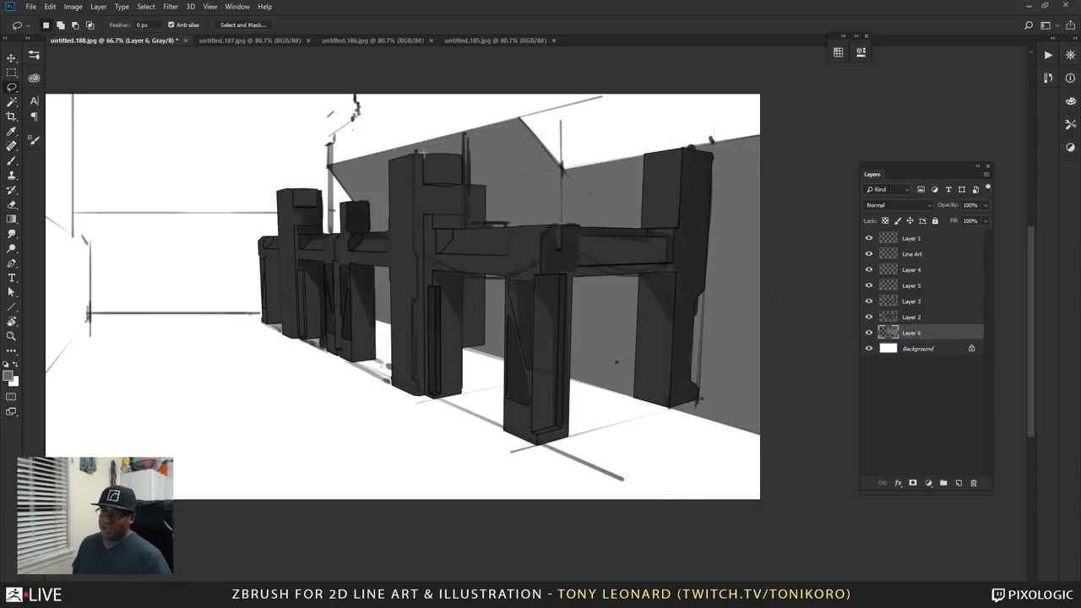
drag(512, 360, 646, 394)
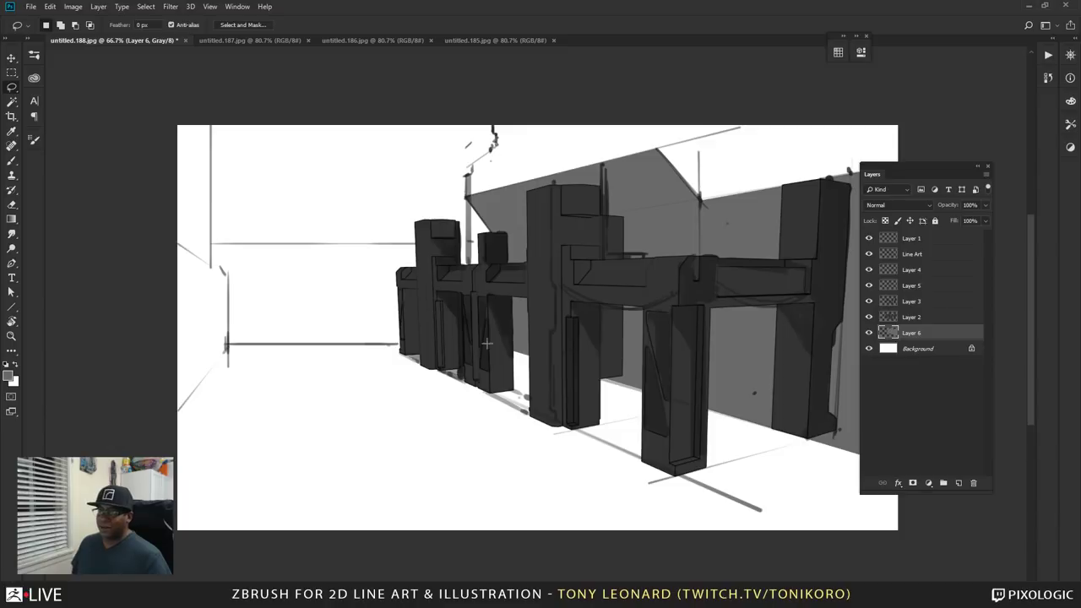
- Lasso the full back wall, following the jagged upper edge, the rear vertical line, the beam and the floor line, closing outside the canvas
key(b)
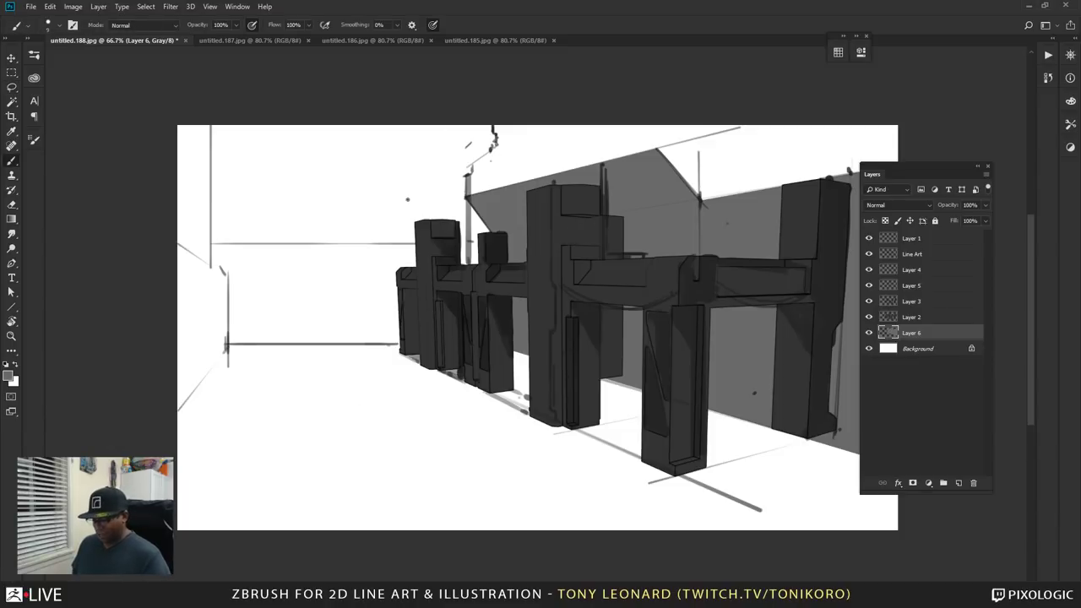
key(l)
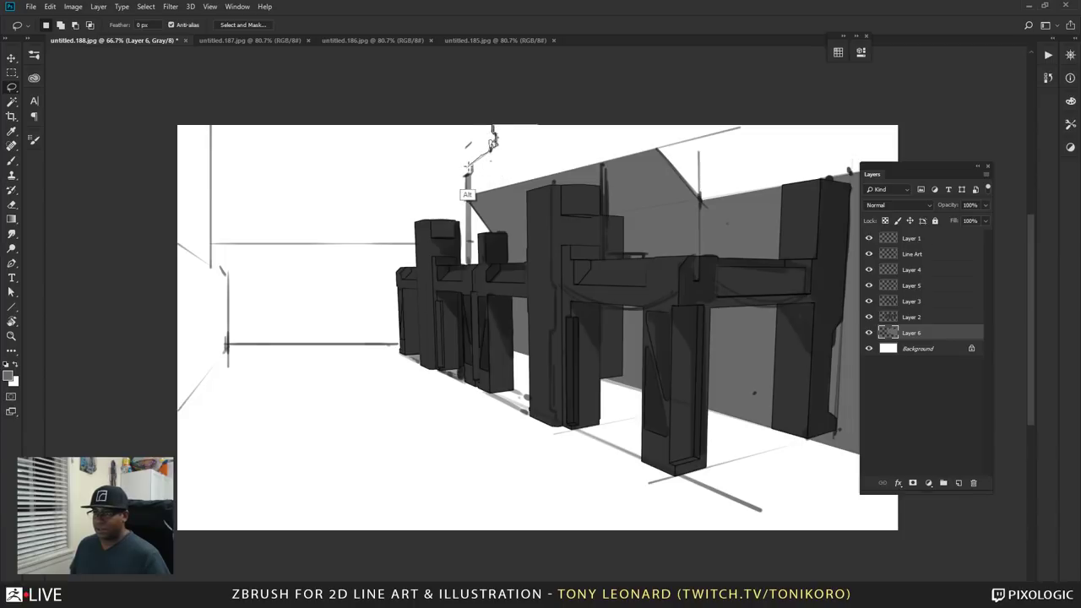
alt+click(469, 174)
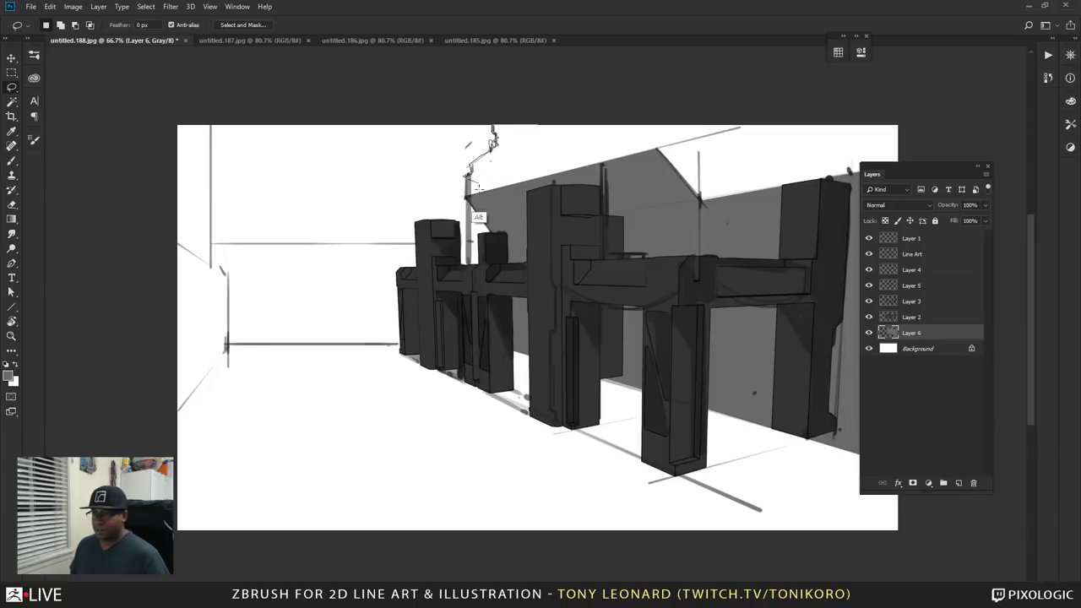
alt+click(469, 265)
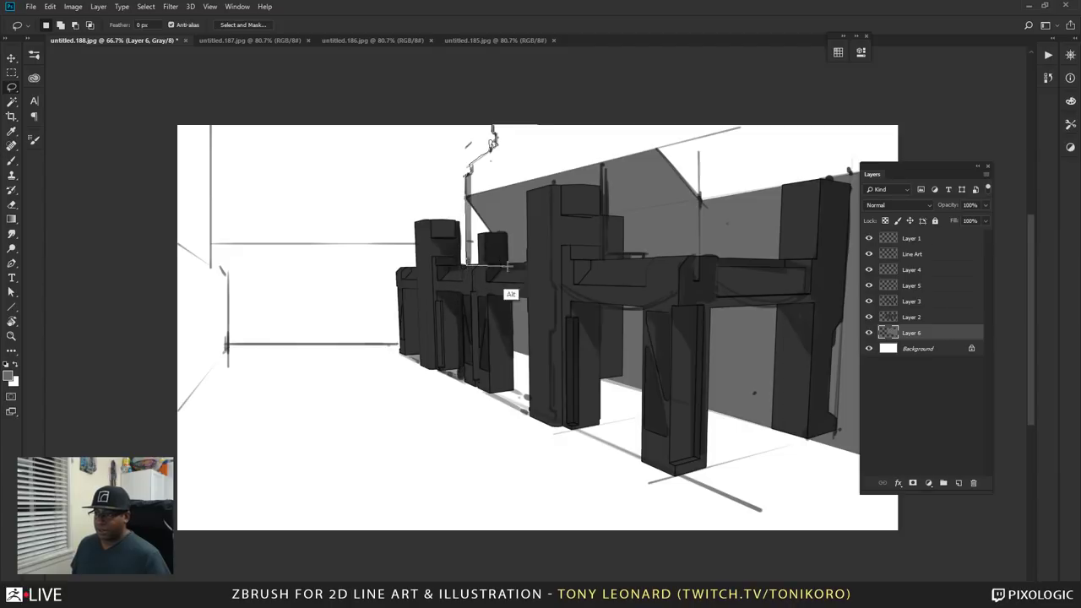
alt+click(490, 266)
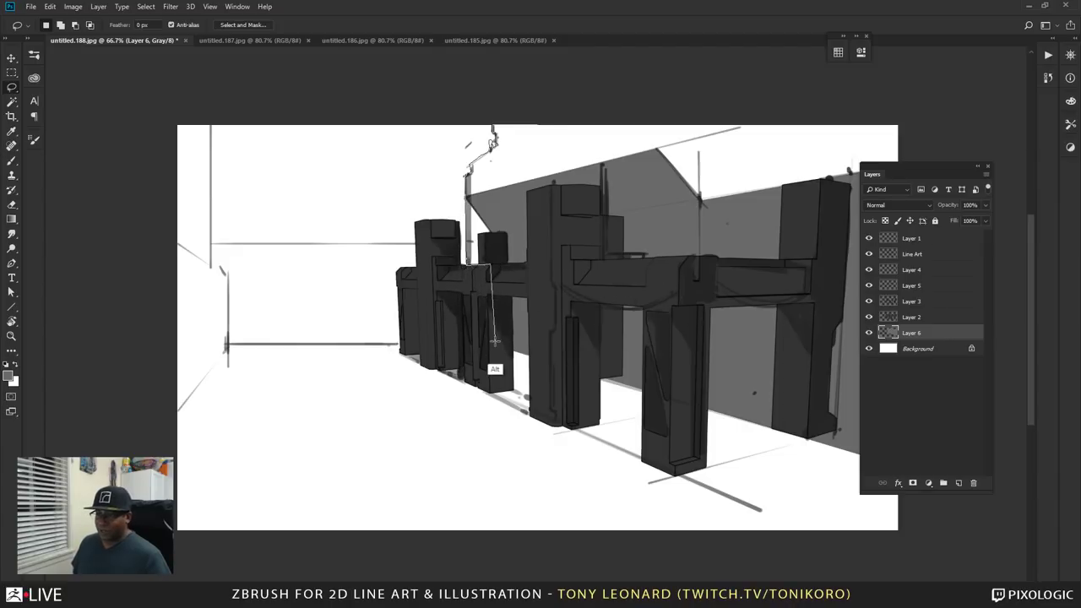
alt+click(492, 344)
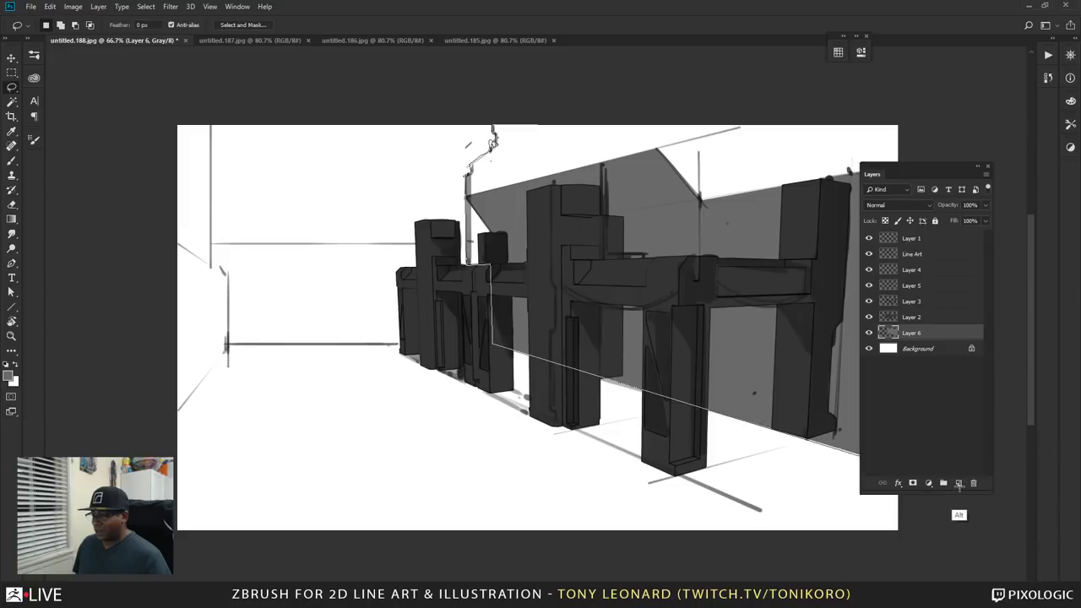
mouse_move(959, 485)
alt+mouse_down()
mouse_move(942, 149)
mouse_move(925, 66)
mouse_move(543, 75)
mouse_move(500, 94)
alt+mouse_up()
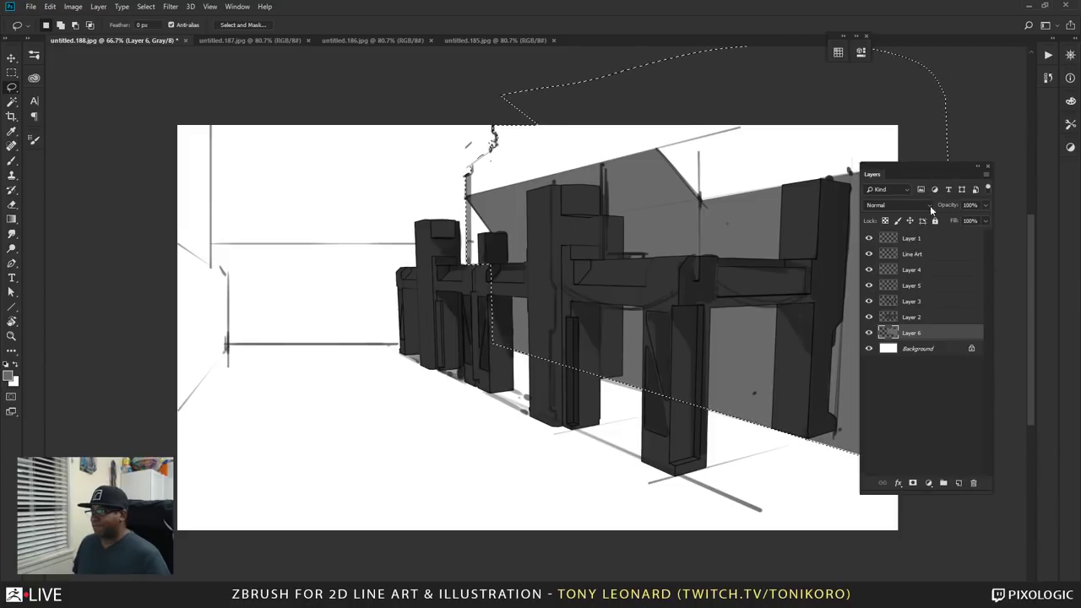
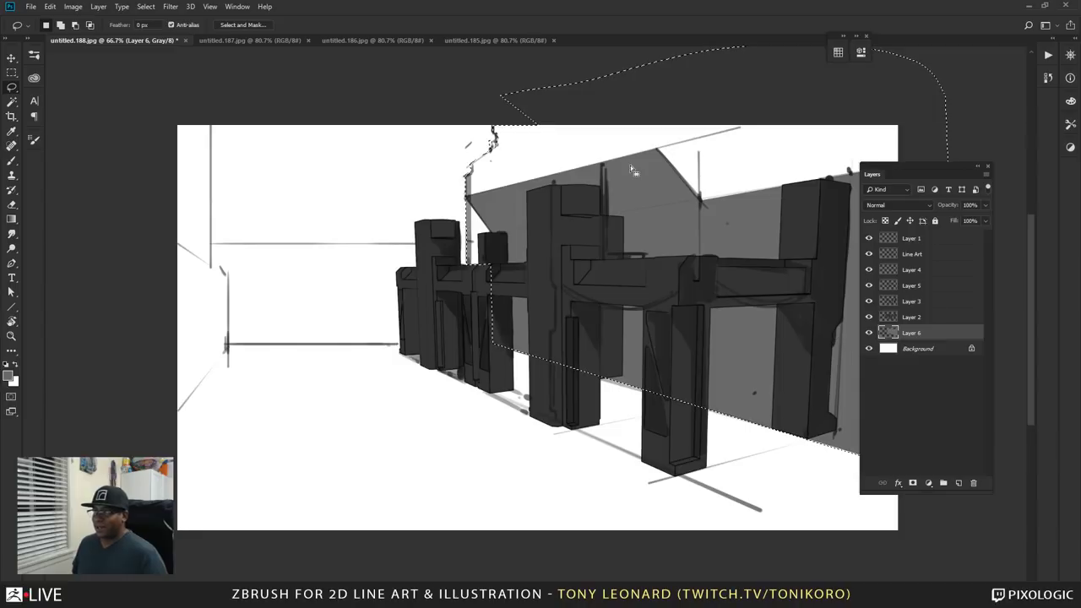
- Fill the selected full back wall with grey 9c9b9b on a new layer, deselect it, and place that layer beneath Layer 6
click(960, 483)
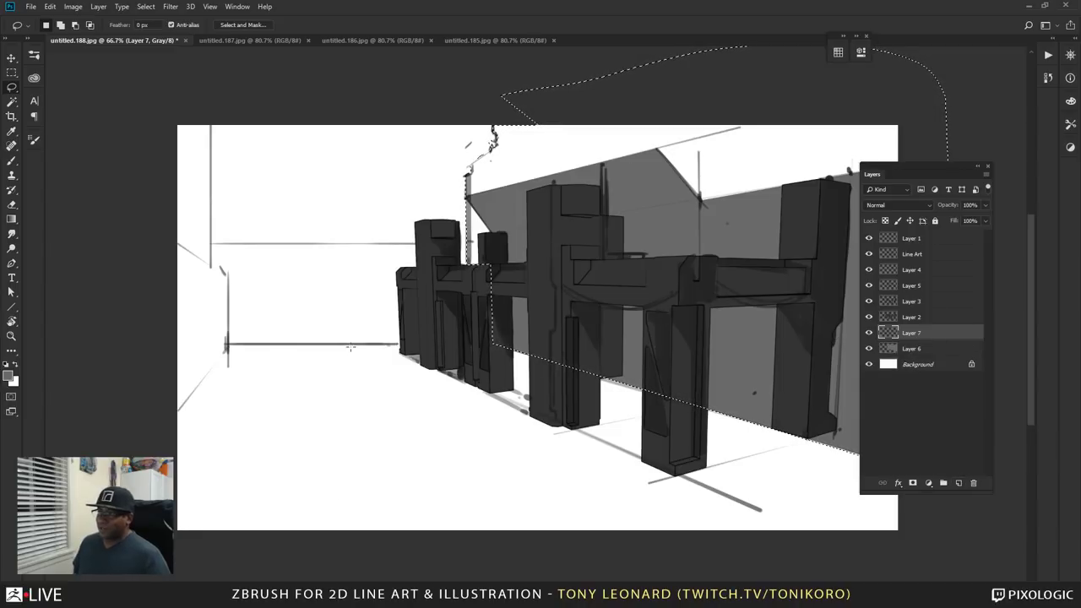
click(10, 377)
click(630, 200)
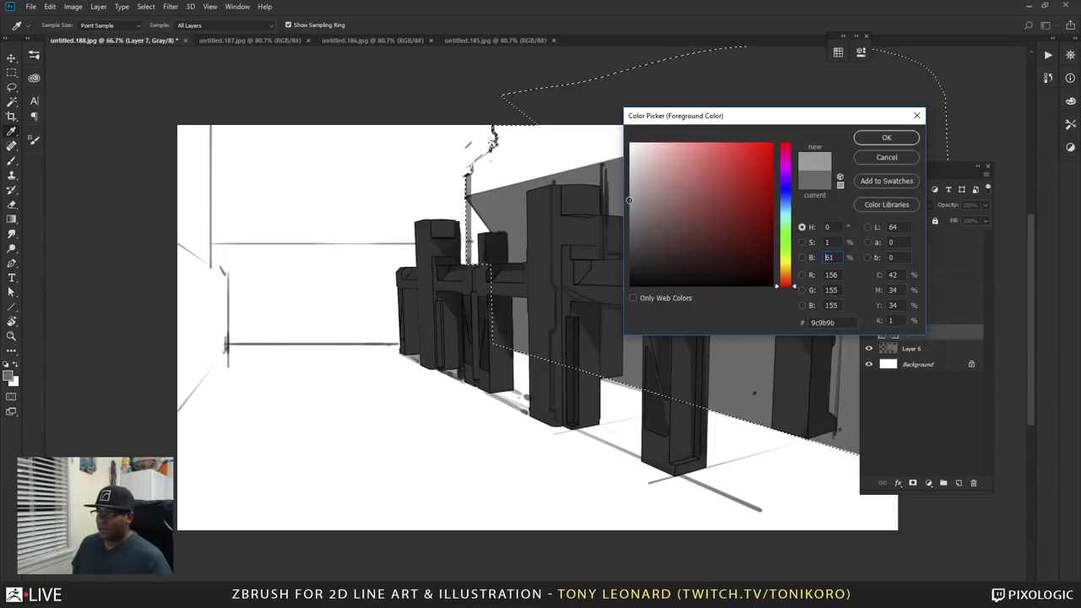
click(903, 140)
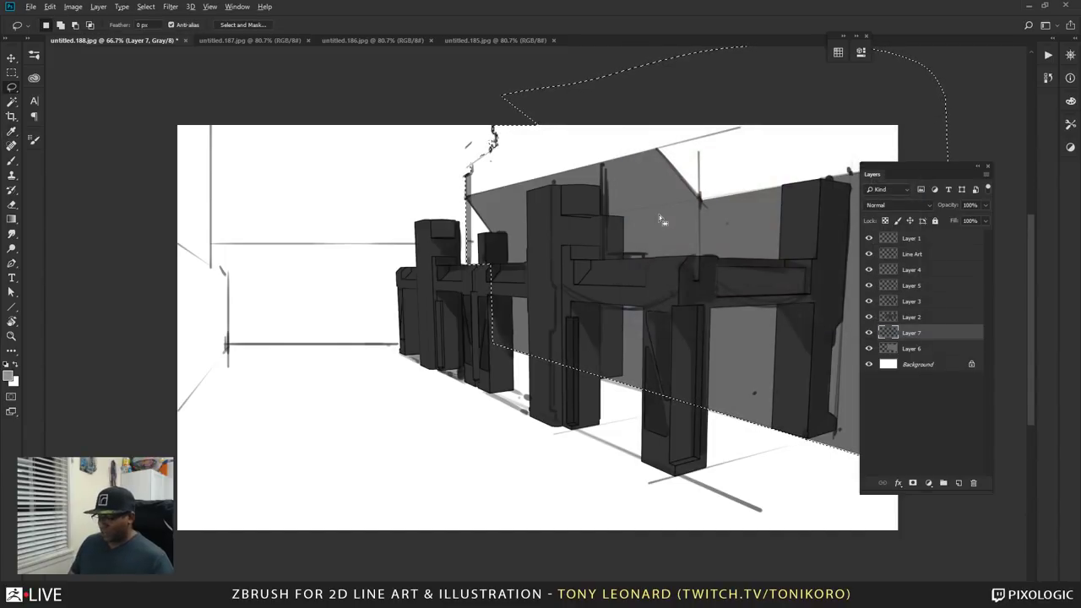
key(alt+BackSpace)
key(ctrl+d)
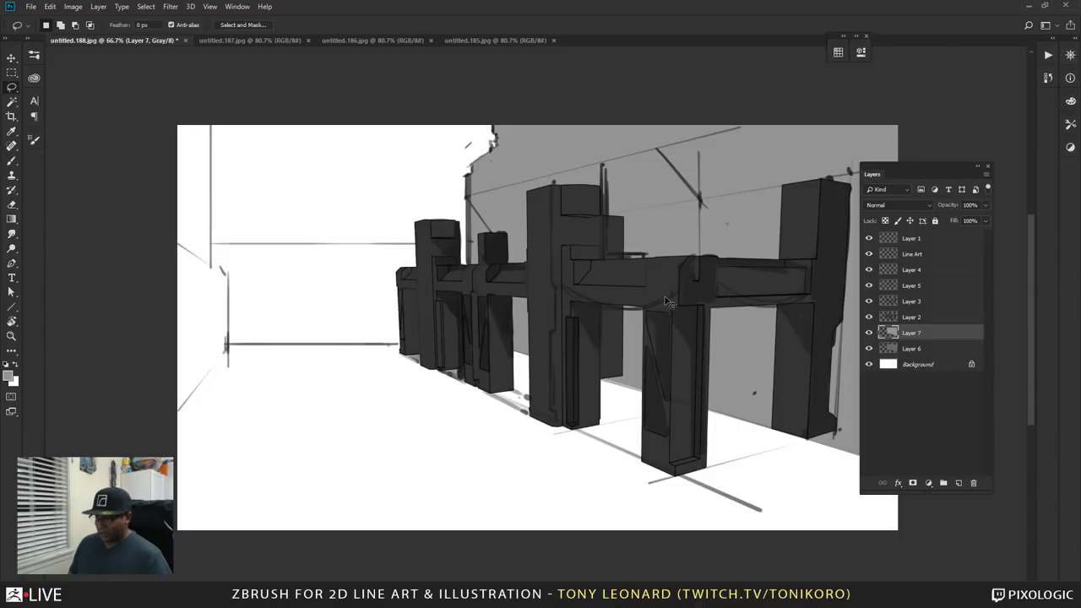
key(ctrl+bracketleft)
key(z)
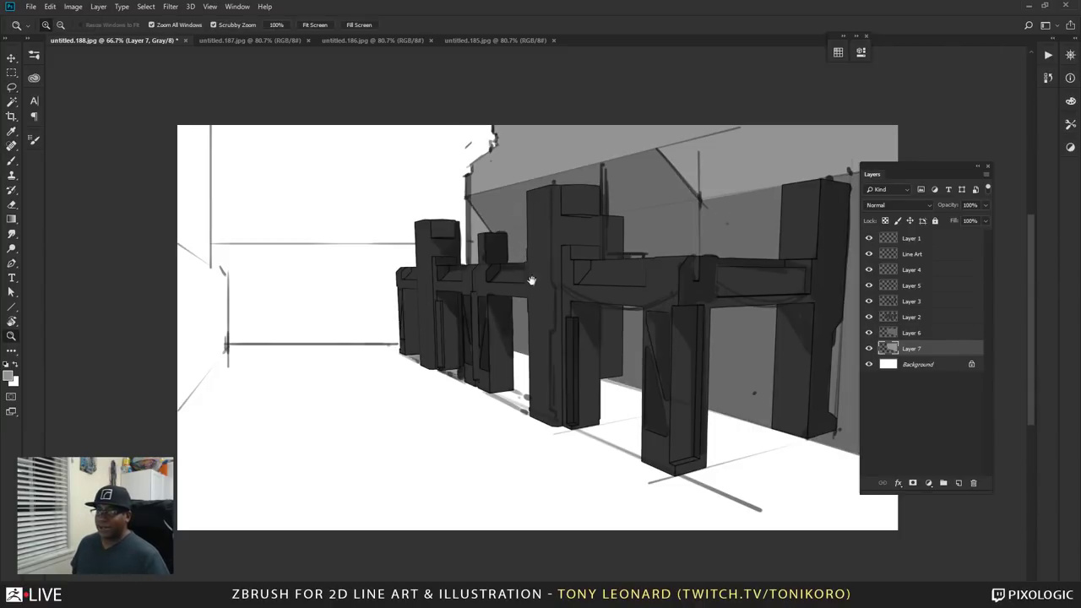
drag(559, 350, 477, 361)
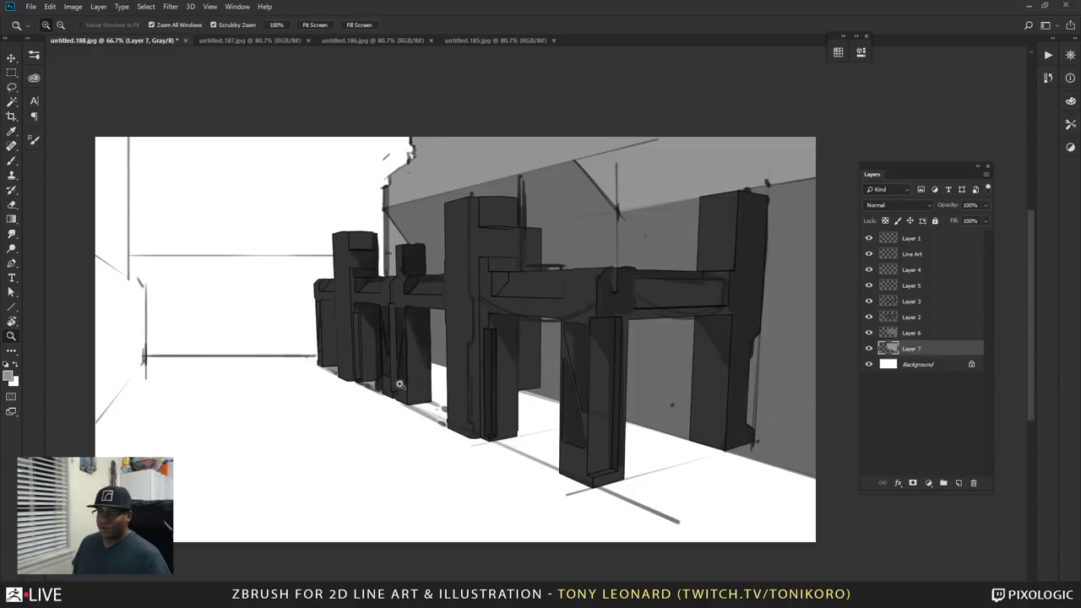
drag(397, 369, 506, 387)
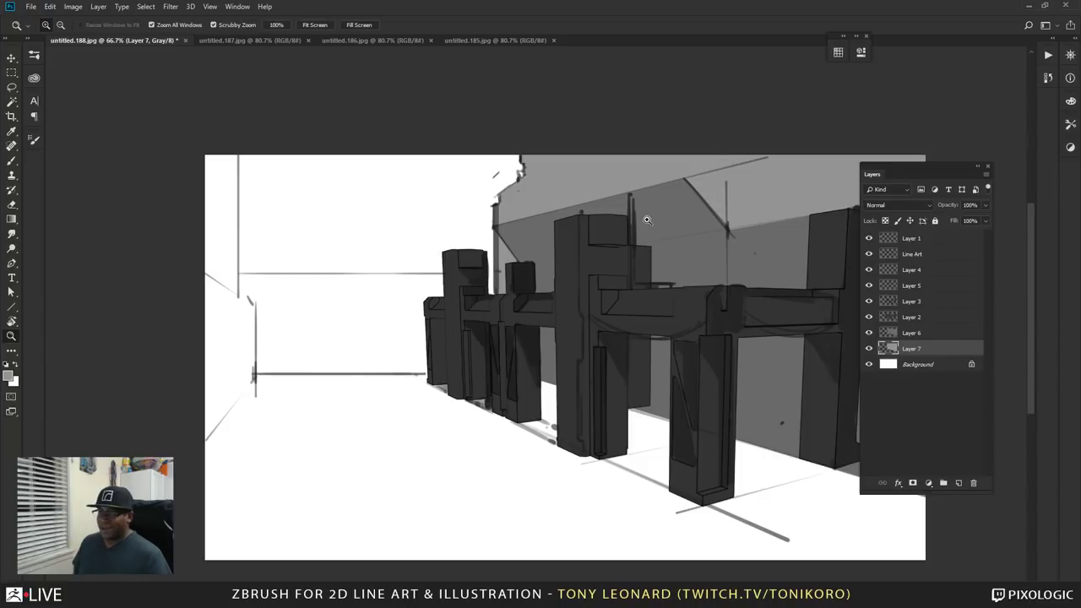
- Switch to ZBrush and duplicate the TL_ZBLIve_BLDG_prop_002 subtool
key(alt+Tab)
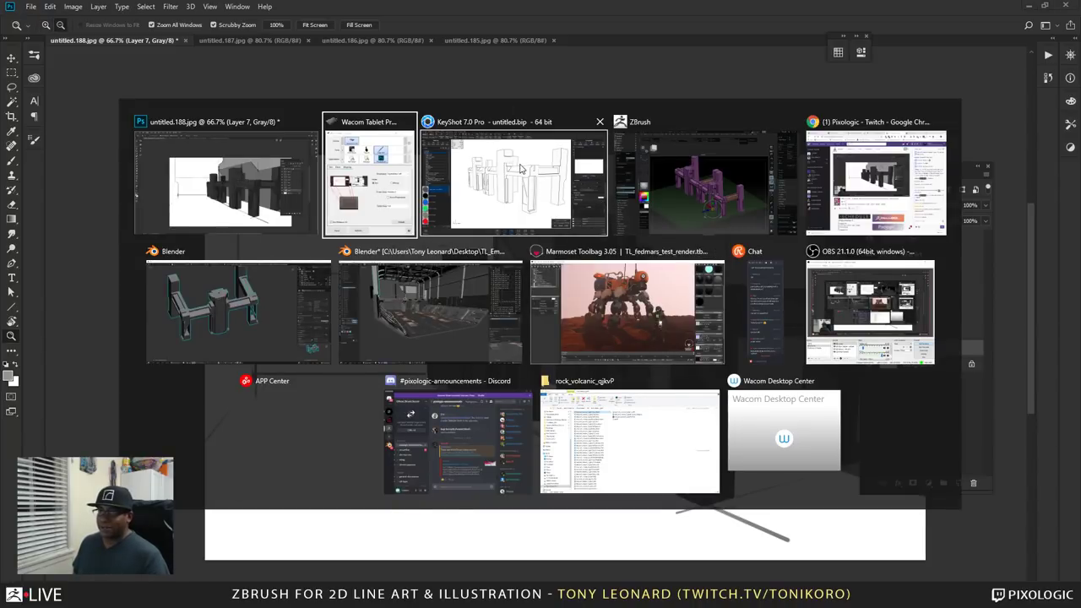
click(662, 197)
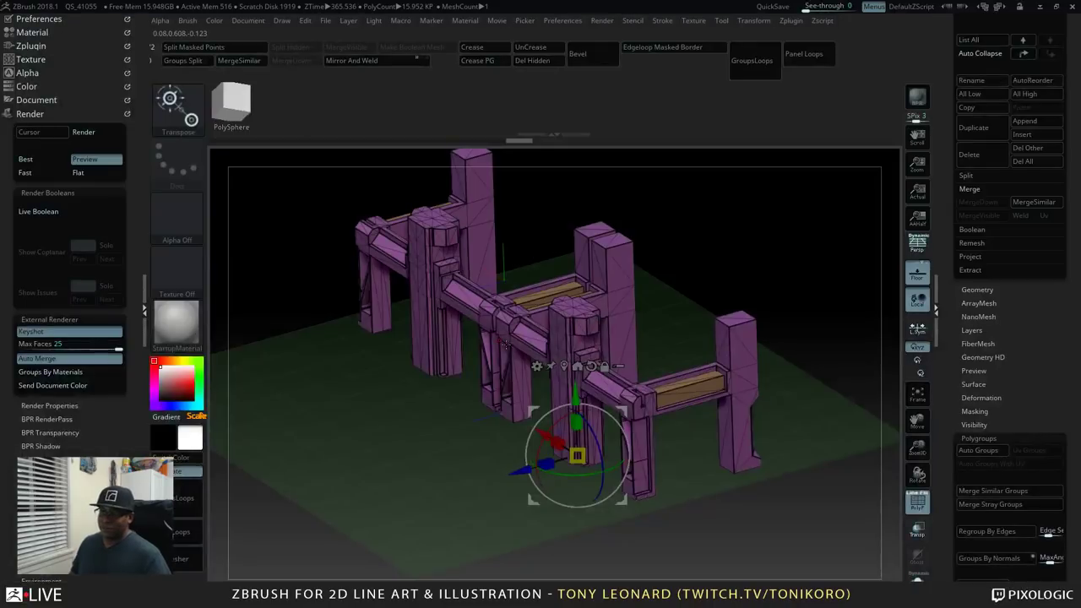
drag(809, 351, 803, 383)
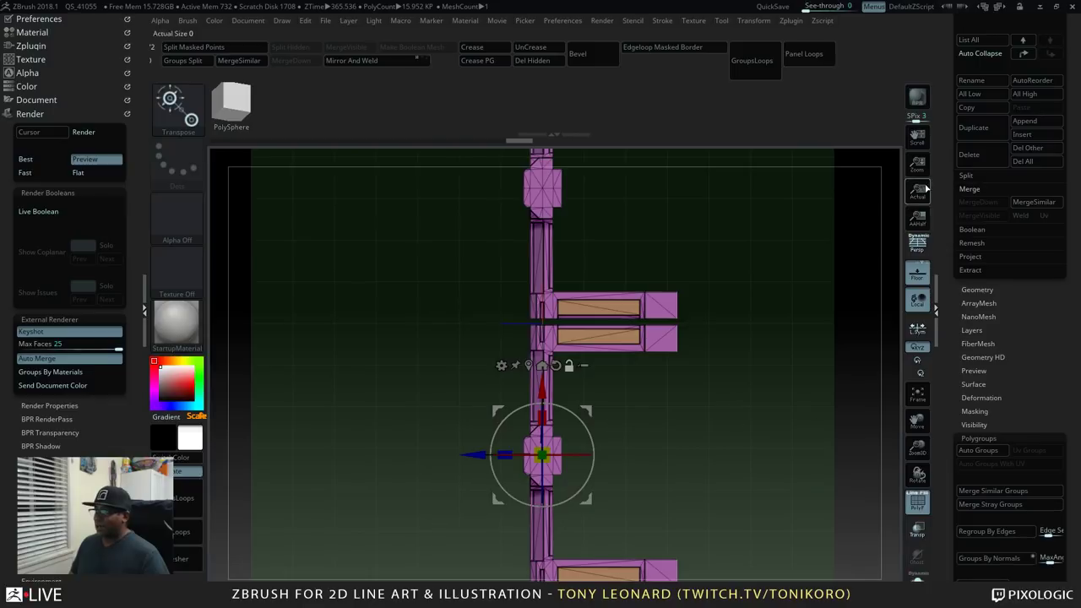
drag(955, 174, 955, 341)
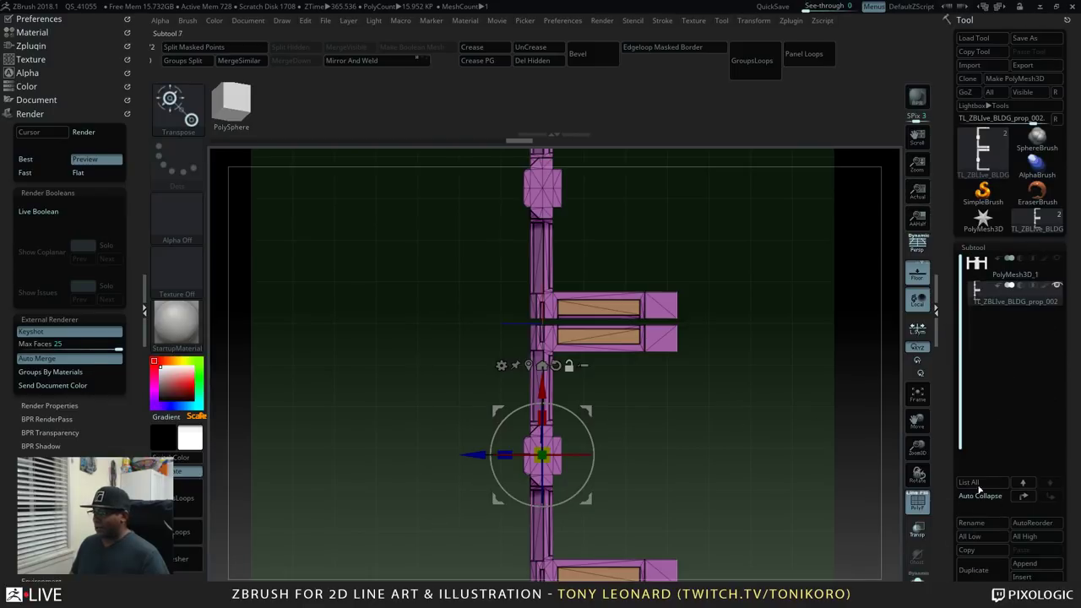
click(978, 570)
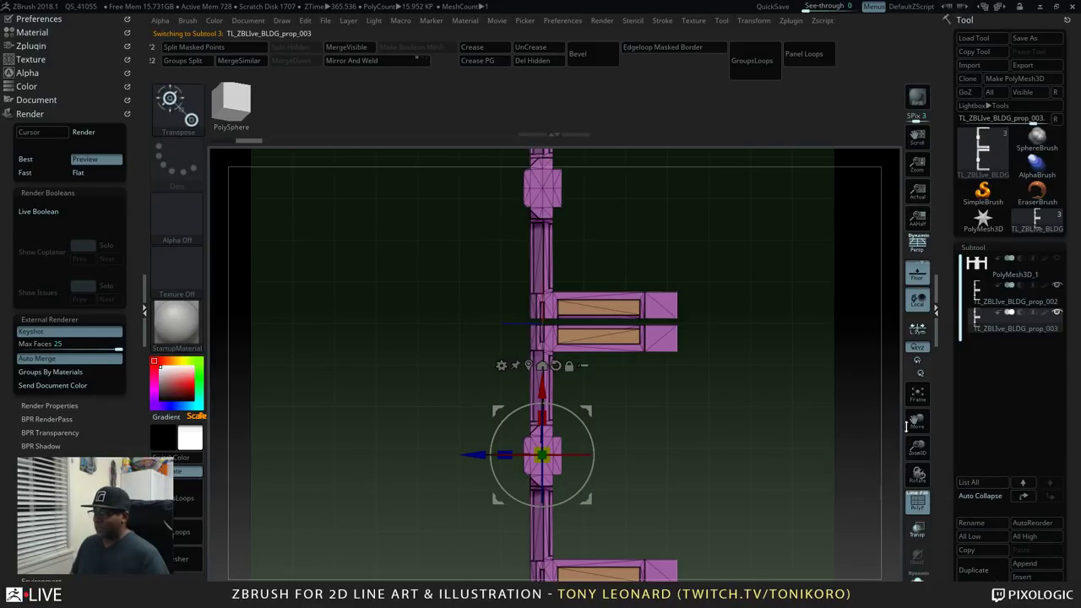
- Mirror the duplicated building subtool across the Z axis with the Mirror deformation, so its side arms extend to the opposite side
drag(837, 455, 666, 466)
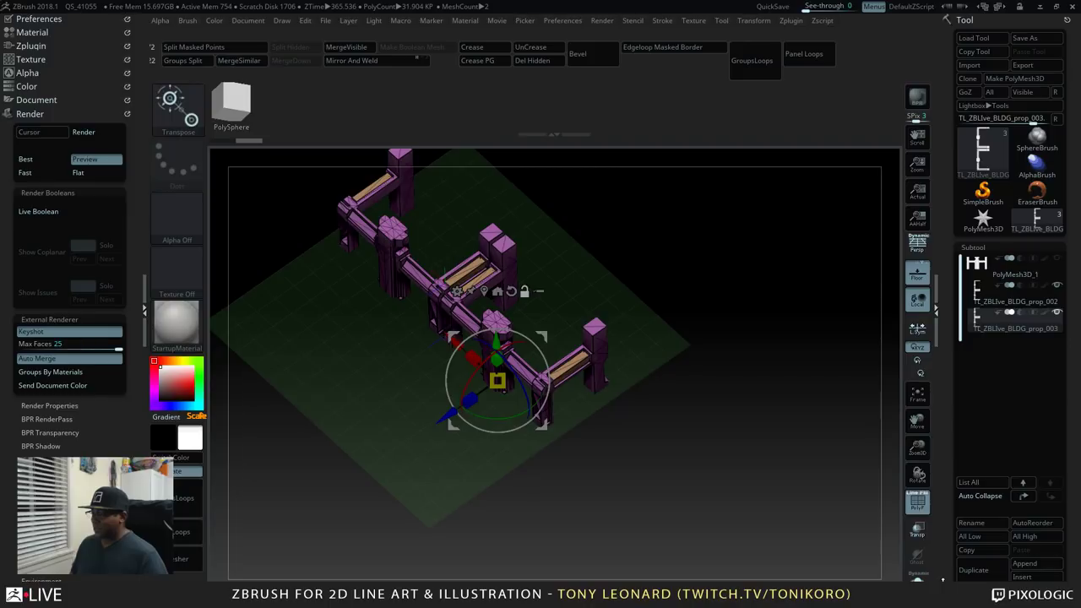
drag(942, 568, 938, 476)
scroll(959, 537, down, 6)
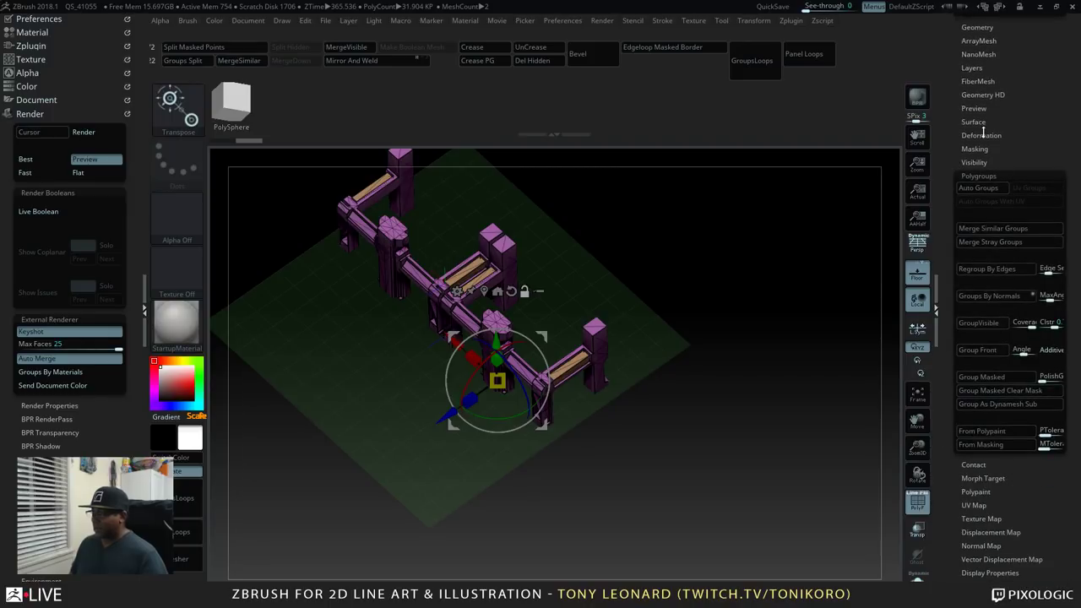
click(988, 177)
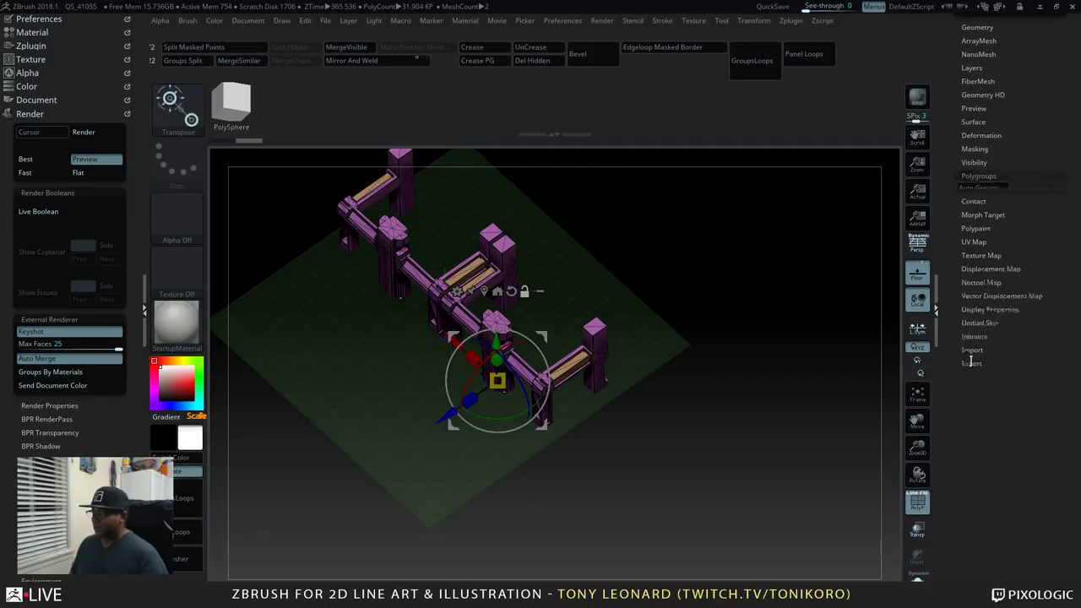
click(988, 135)
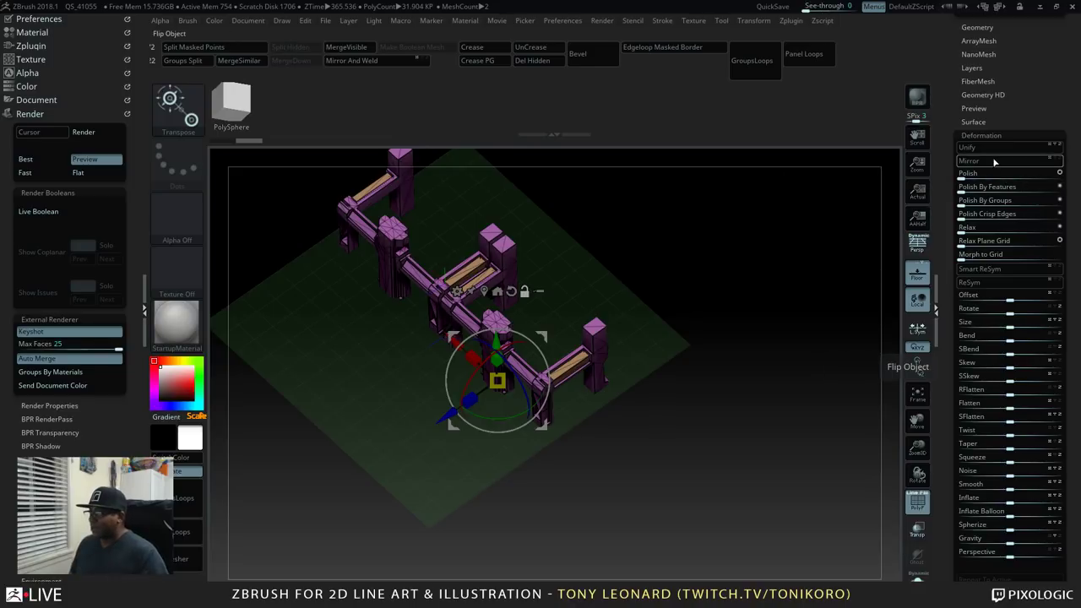
click(1051, 159)
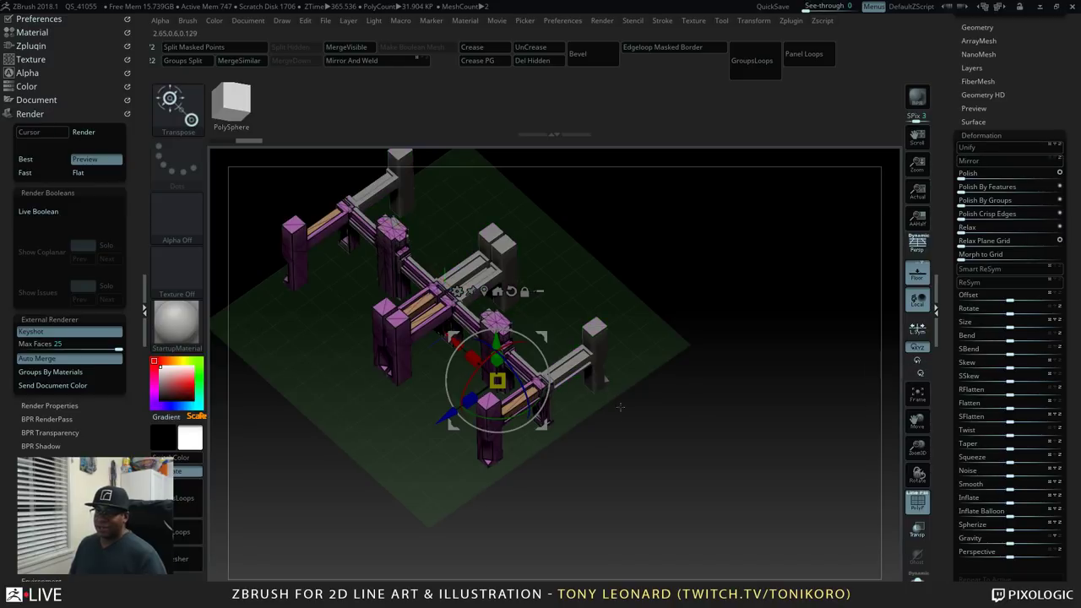
- Move the mirrored copy and the original building apart along Z, leaving a wide open corridor between the two rows
drag(621, 407, 668, 388)
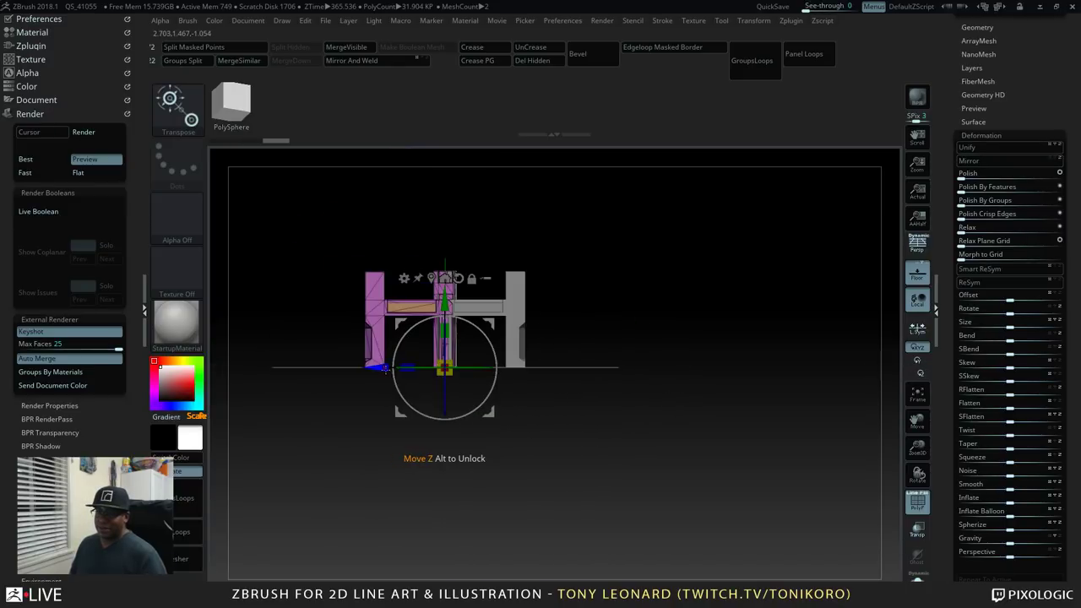
drag(385, 369, 283, 367)
drag(555, 411, 614, 502)
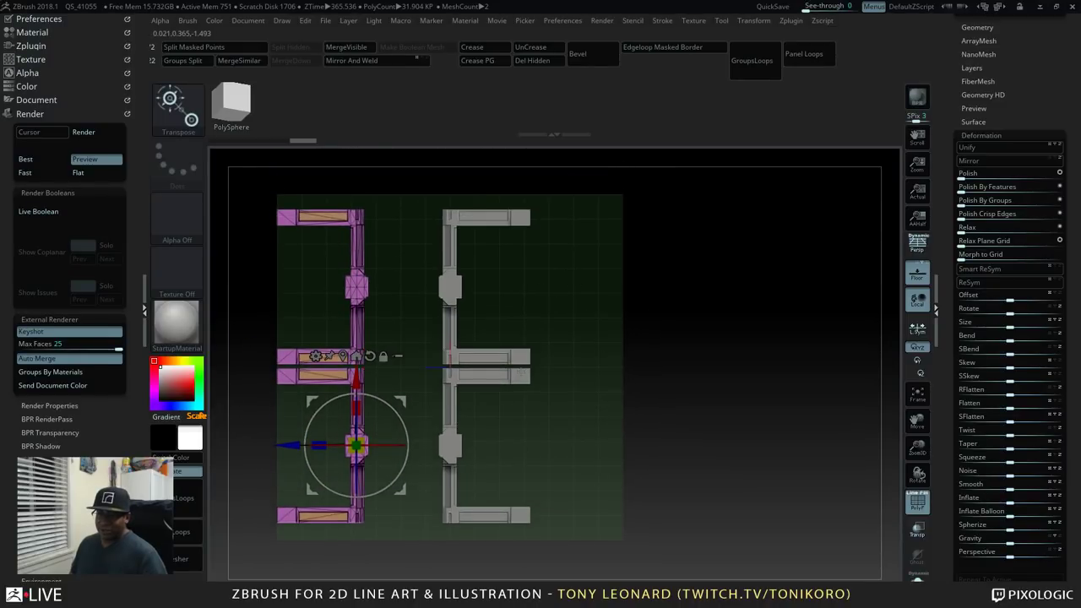
click(520, 373)
drag(374, 446, 474, 448)
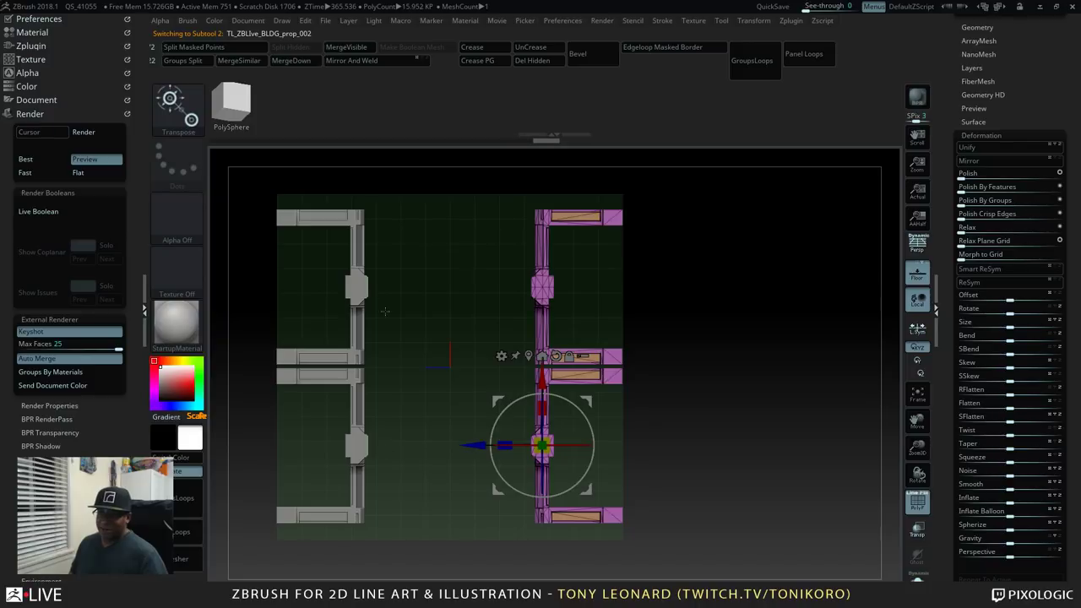
- Turn on perspective display and examine the corridor between the two building rows from near ground level
drag(460, 239, 880, 332)
click(919, 249)
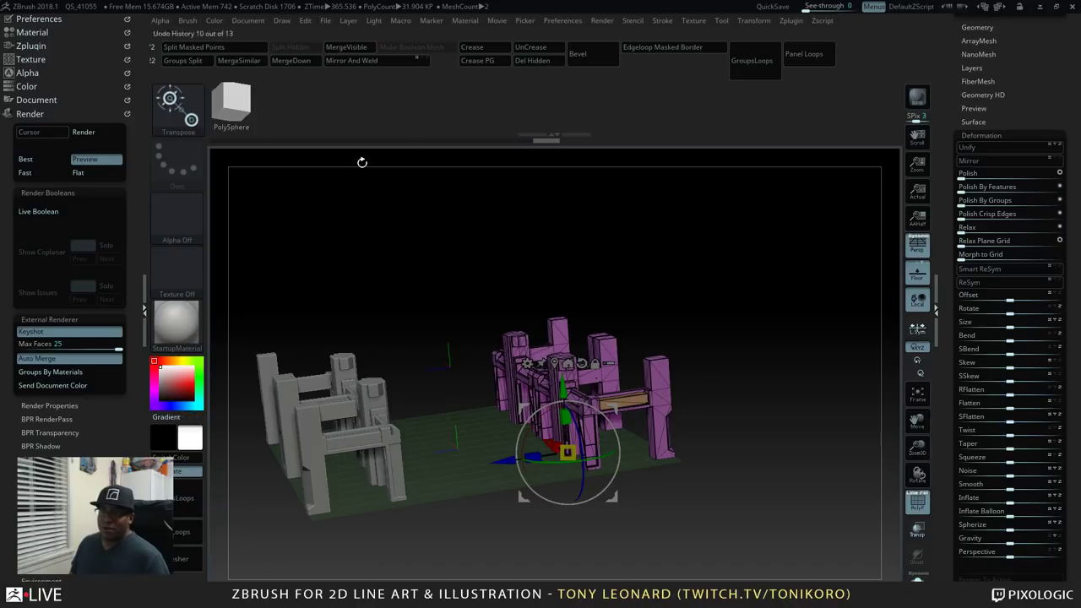
click(287, 21)
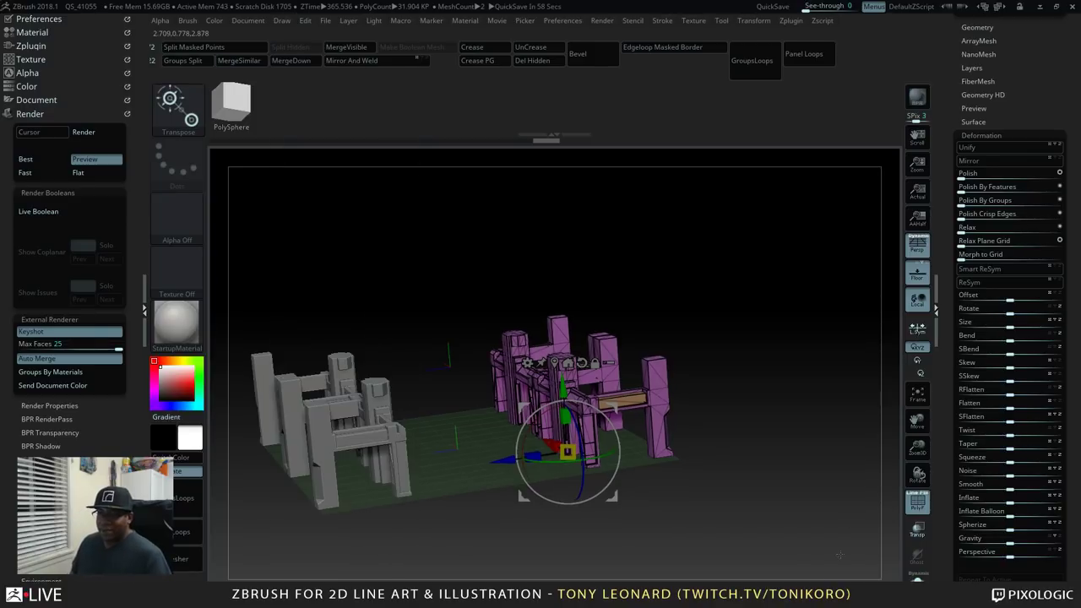
drag(839, 555, 697, 456)
alt+drag(499, 430, 346, 358)
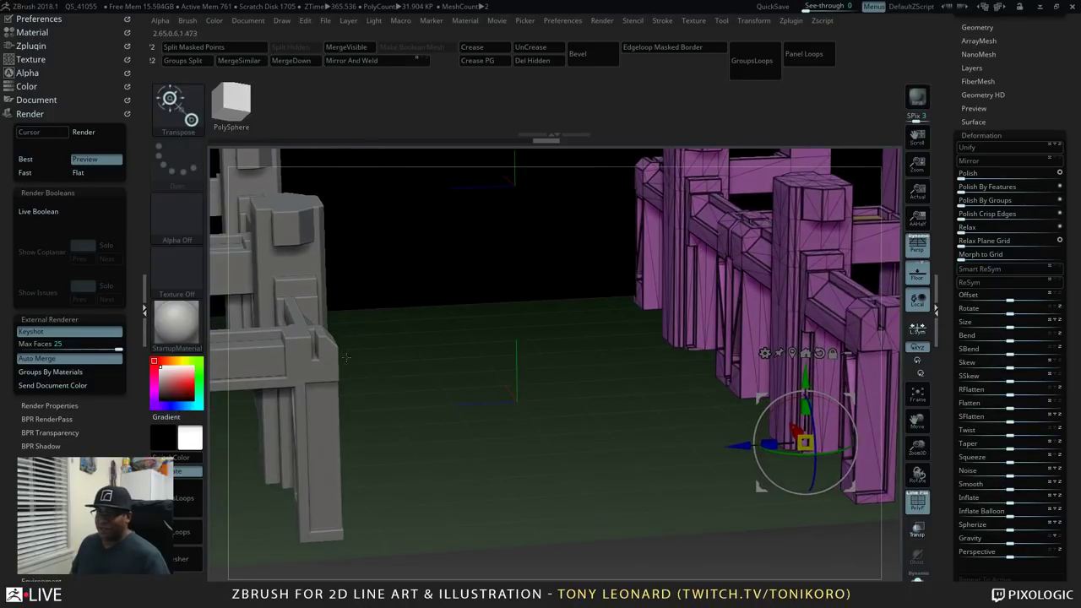
drag(456, 465, 428, 373)
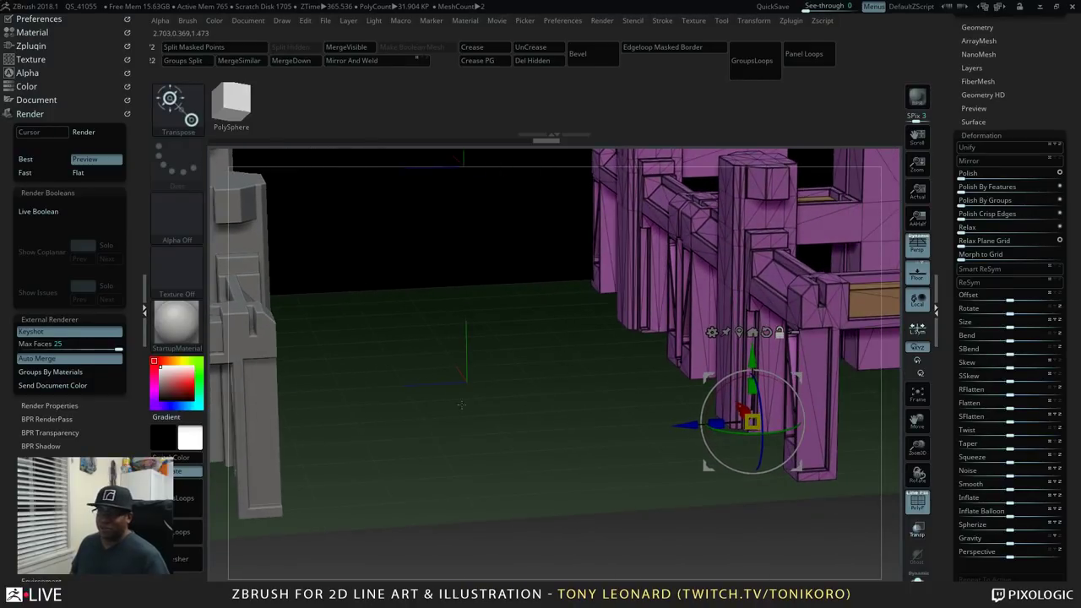
alt+drag(461, 405, 500, 525)
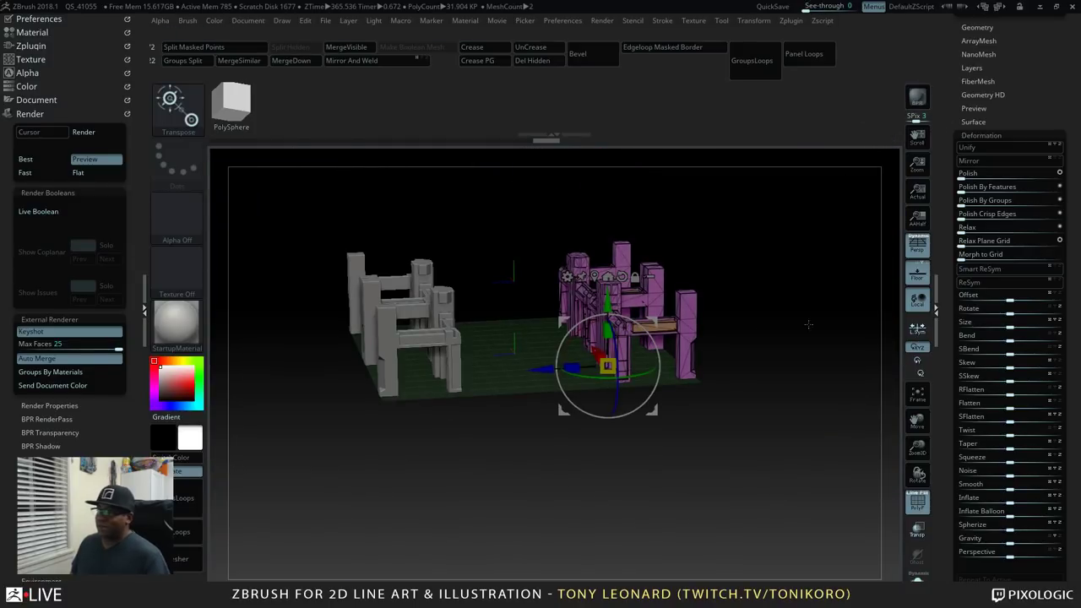
- Switch to KeyShot, copy the toon outline material from the outlined building, and paste it linked onto the grey mirrored building
key(alt+Tab)
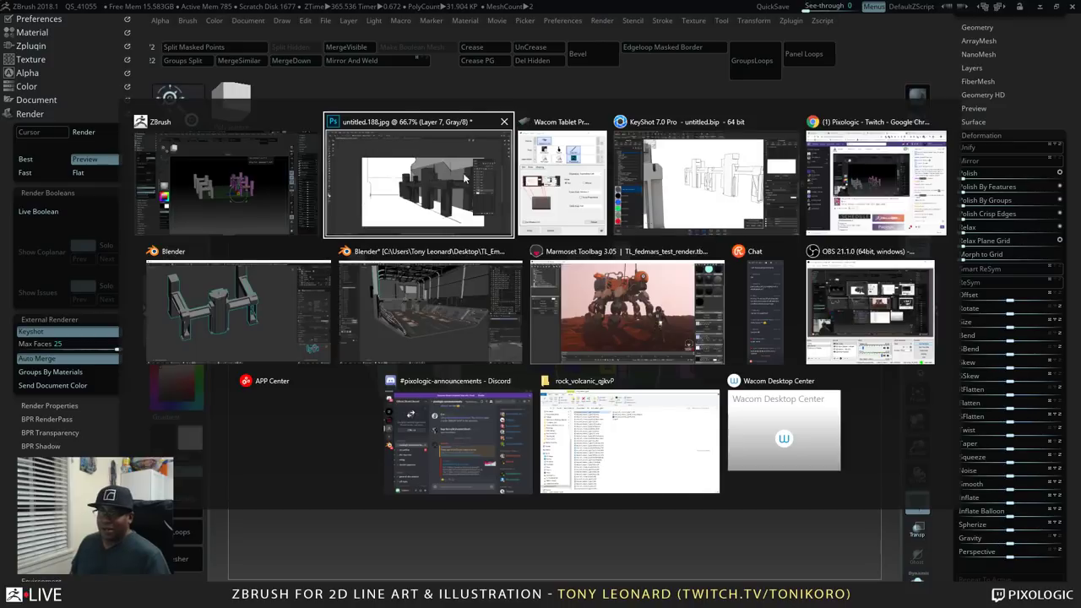
key(alt+Tab)
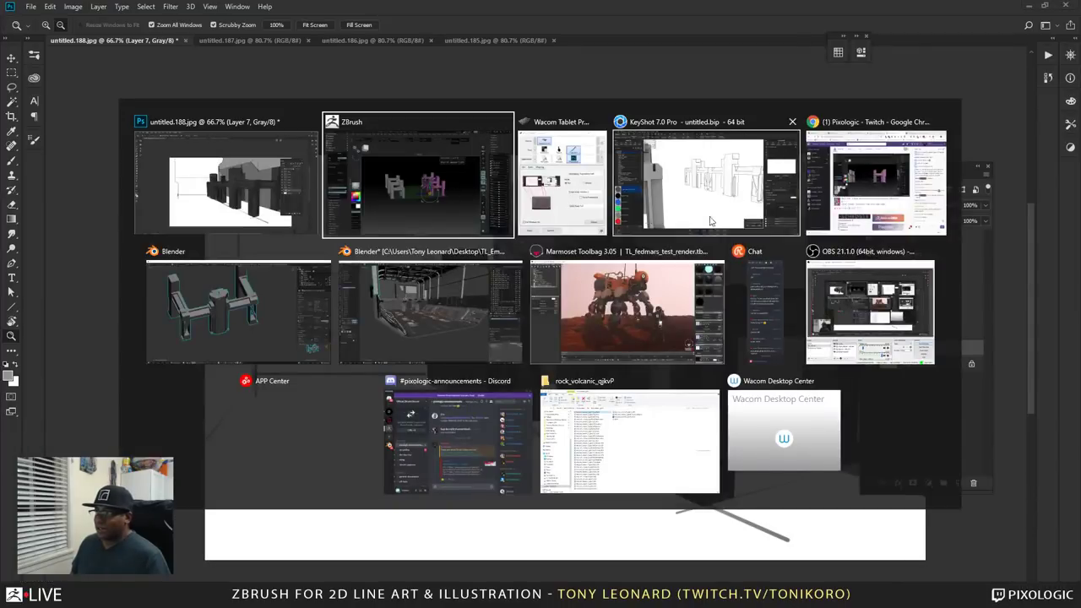
click(743, 210)
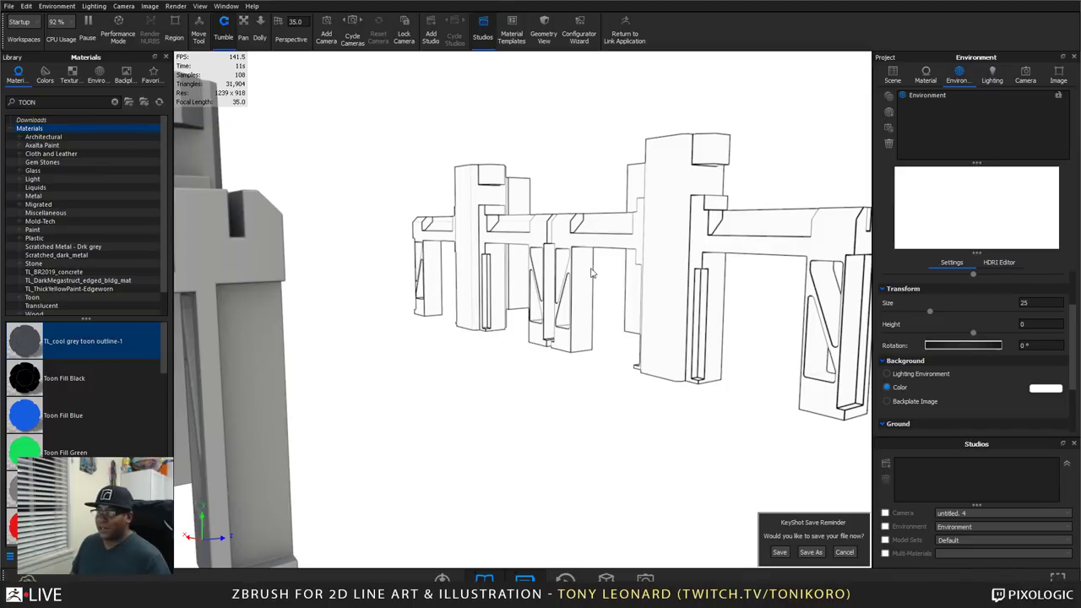
right_click(663, 211)
click(705, 256)
right_click(225, 258)
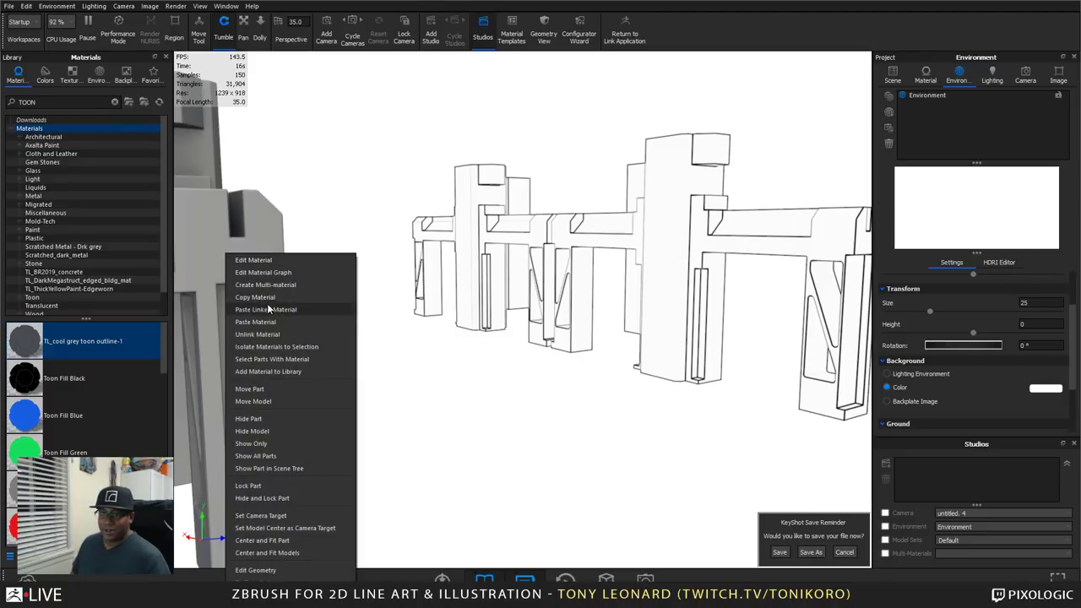
click(289, 310)
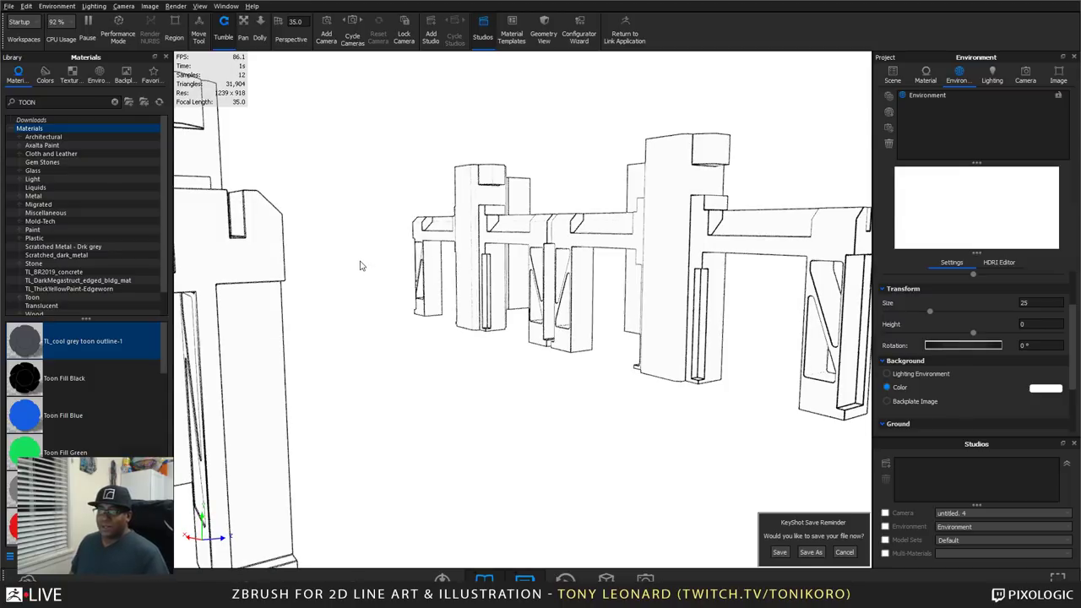
- Switch to ZBrush and examine the layout of the two facing building rows from above
key(alt+Tab)
click(601, 209)
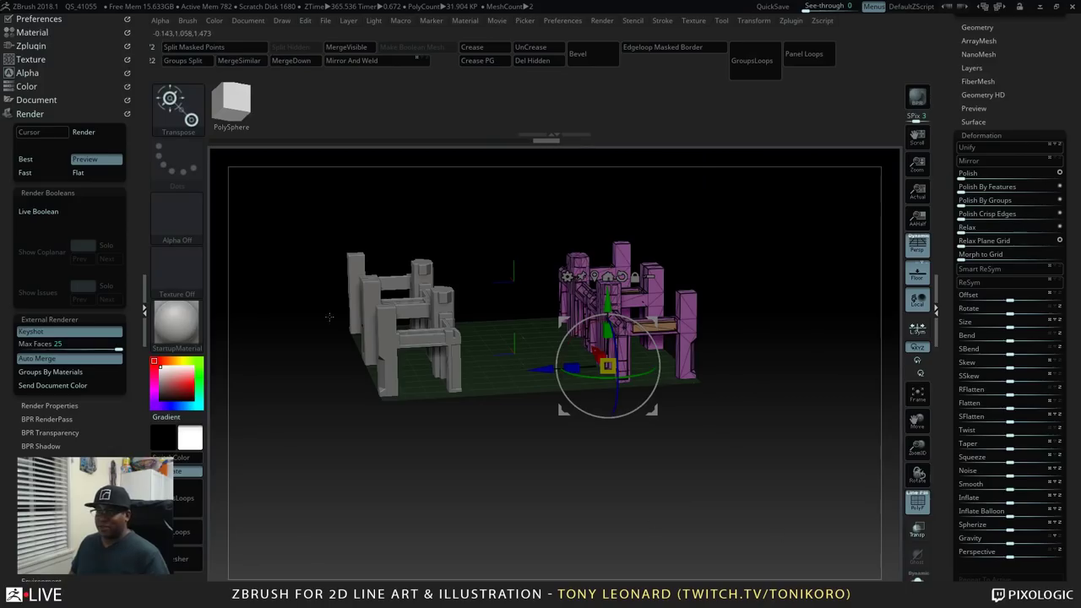
alt+drag(480, 448, 487, 499)
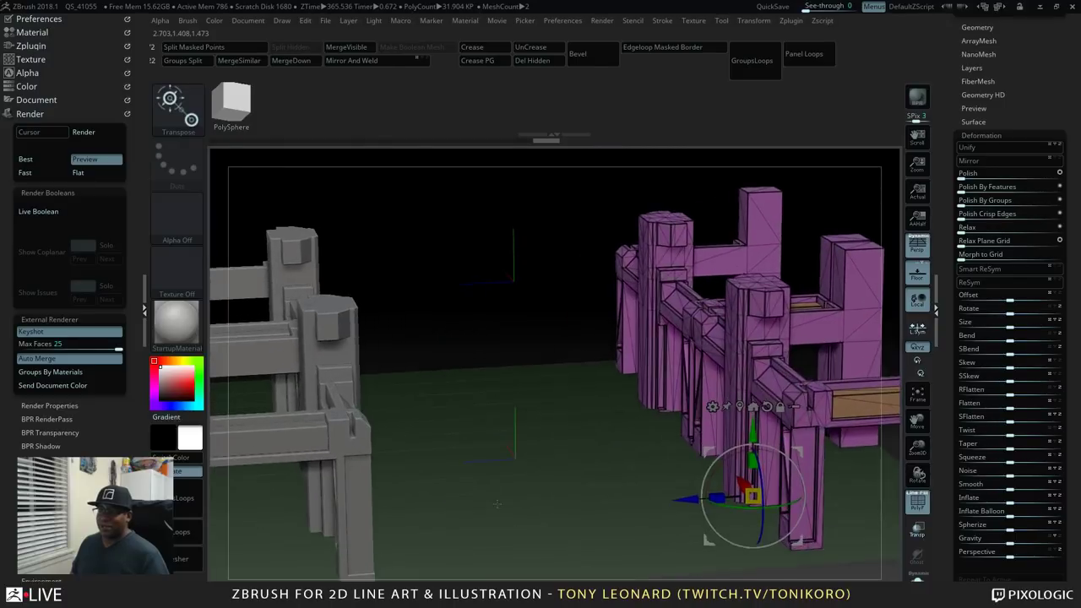
alt+drag(488, 405, 439, 397)
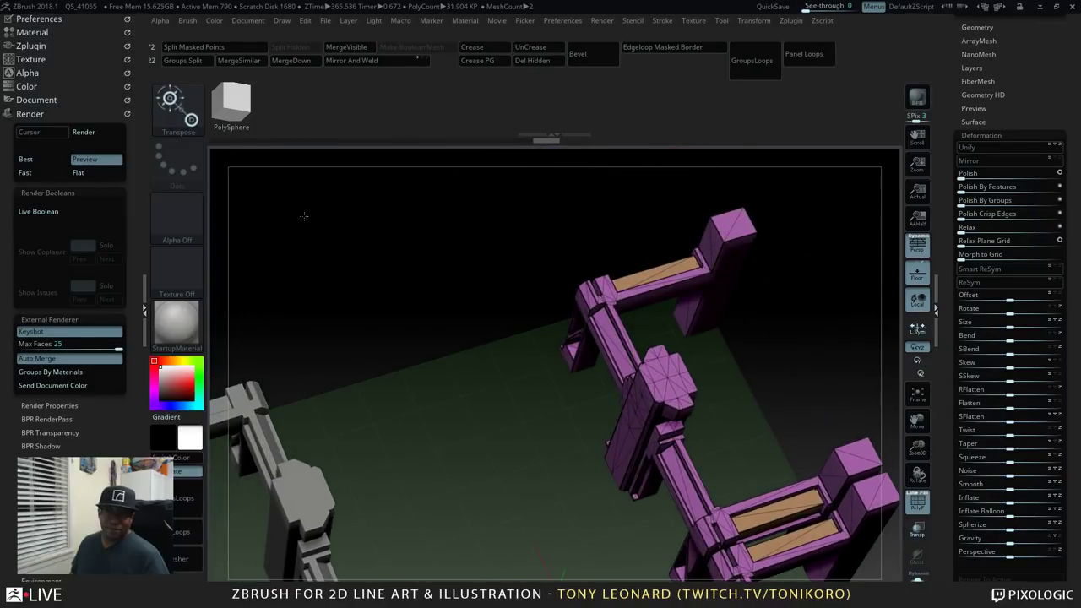
alt+drag(387, 427, 331, 139)
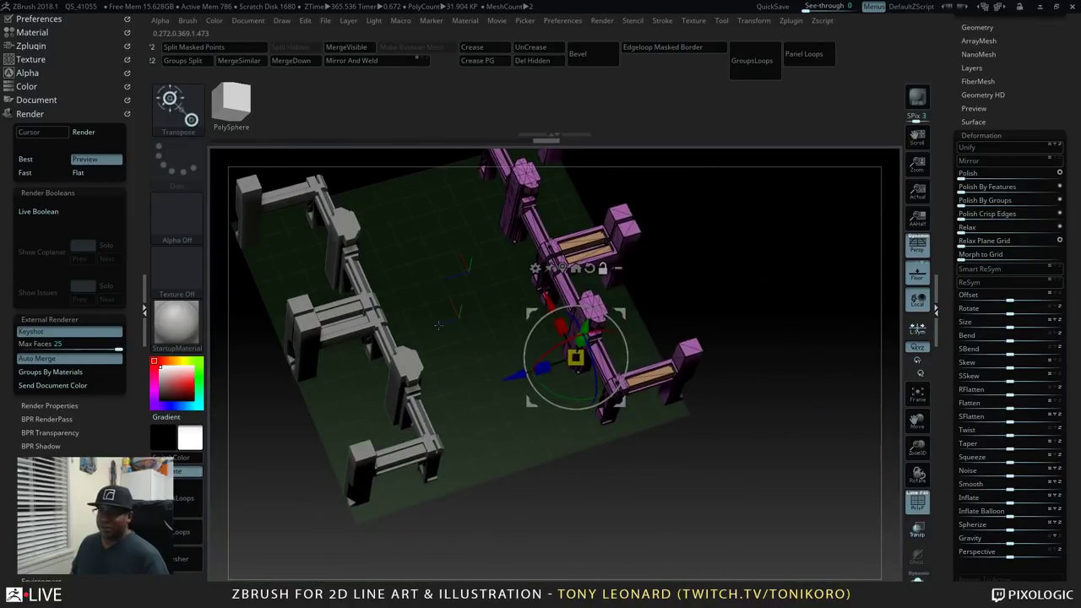
drag(507, 182, 501, 351)
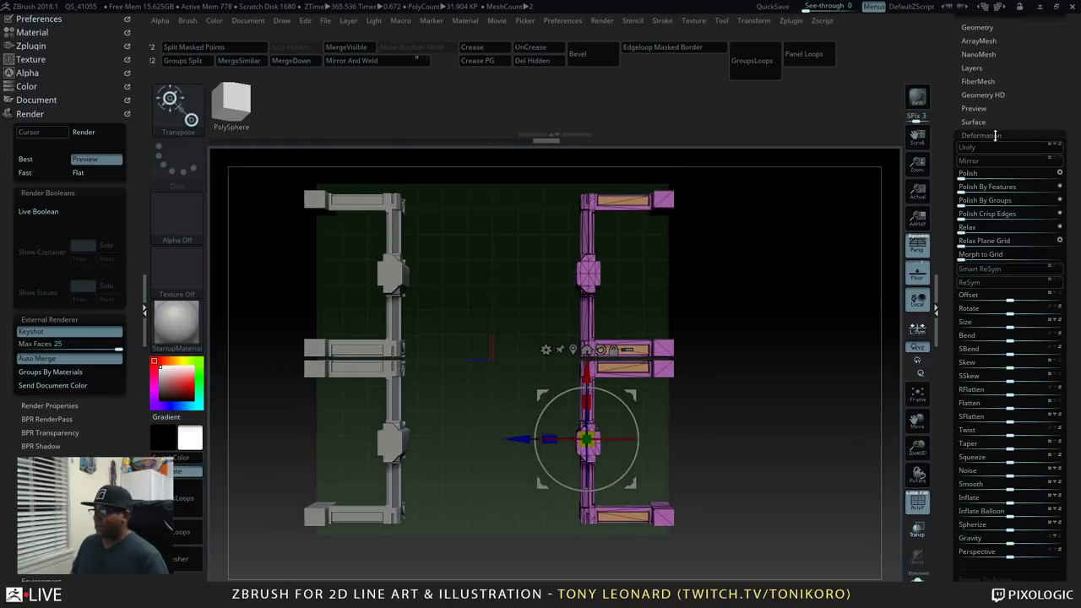
- Collapse the Deformation settings and view the two building rows from the side
click(995, 136)
alt+drag(485, 258, 525, 272)
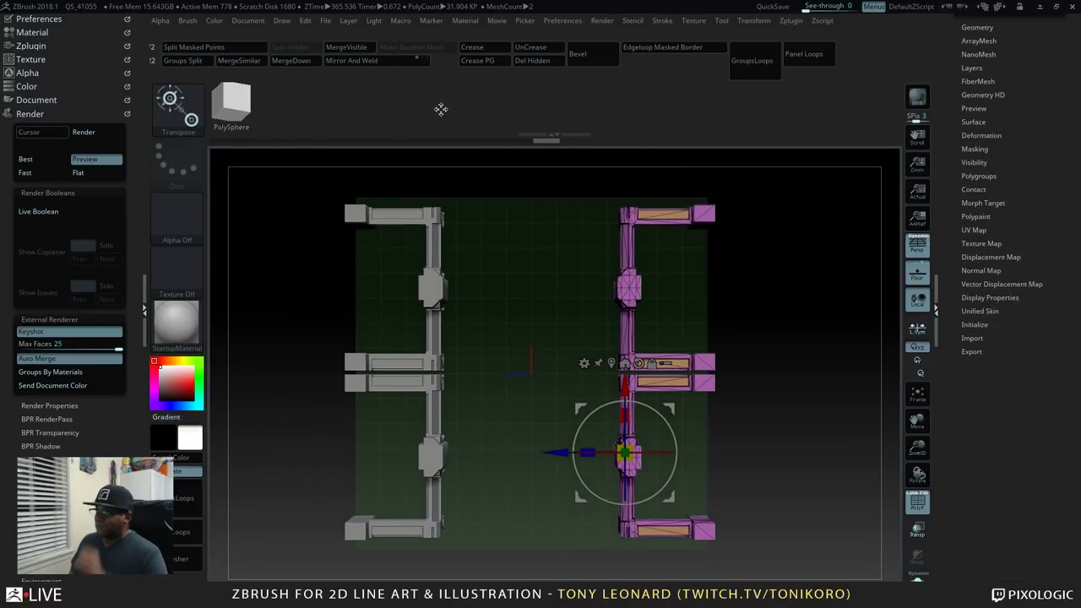
drag(944, 53, 956, 202)
drag(832, 266, 837, 222)
- Switch to KeyShot and save the scene as floorplan_zblive
key(alt+Tab)
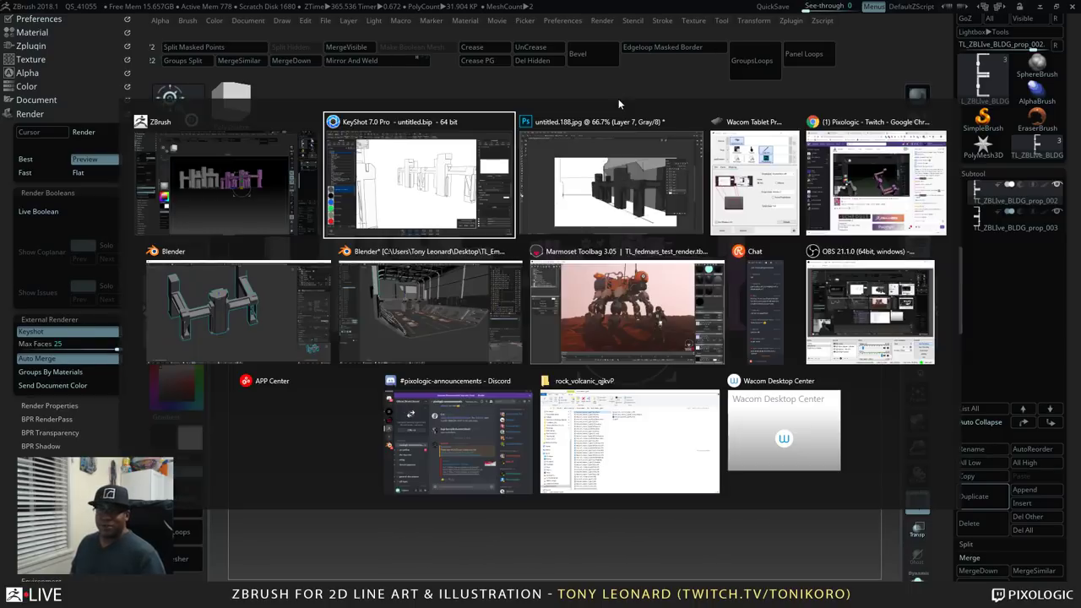
click(435, 227)
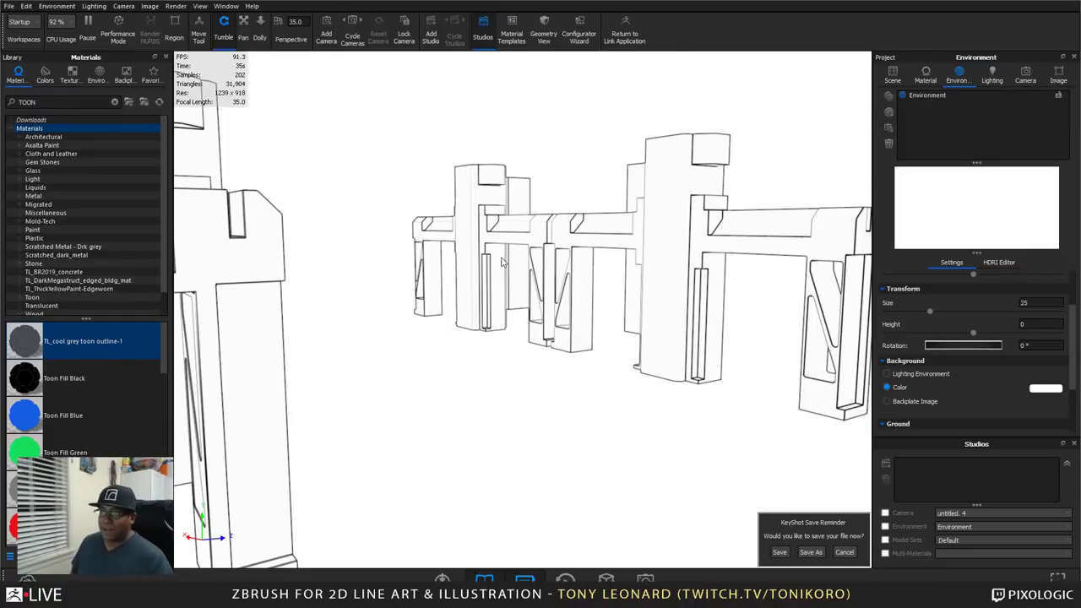
key(ctrl+s)
key(Escape)
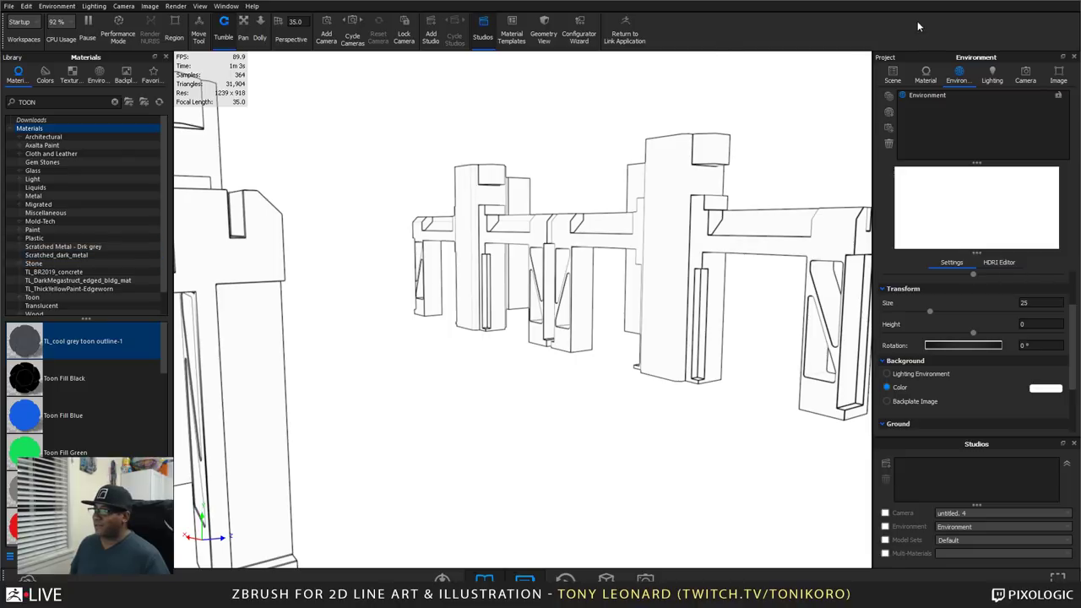
- Compare the first and fourth saved cameras and rename the untitled. 4 camera as POV - 4
click(1032, 80)
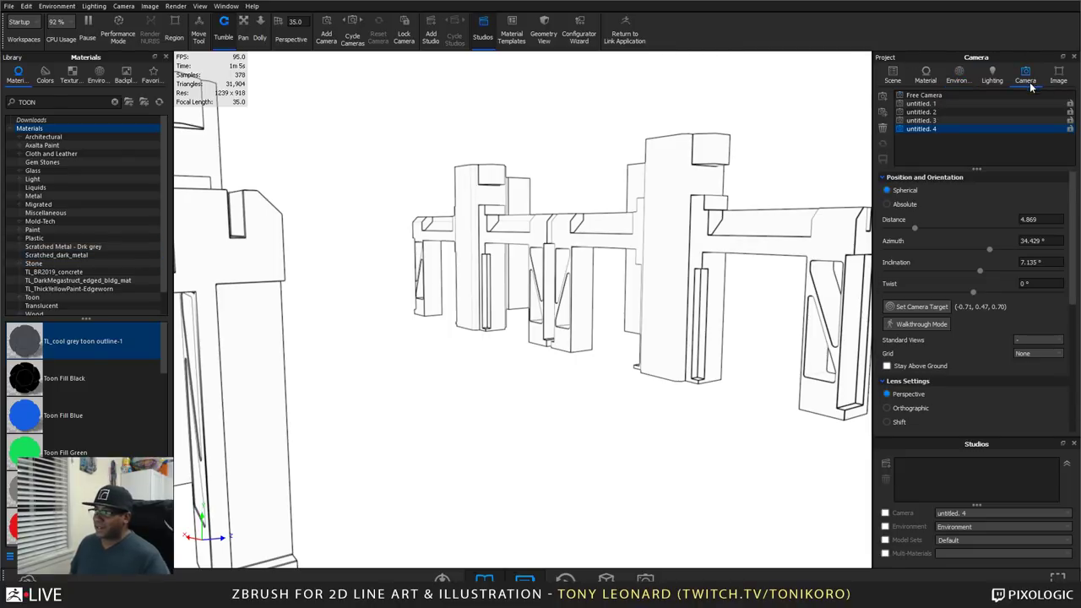
click(937, 102)
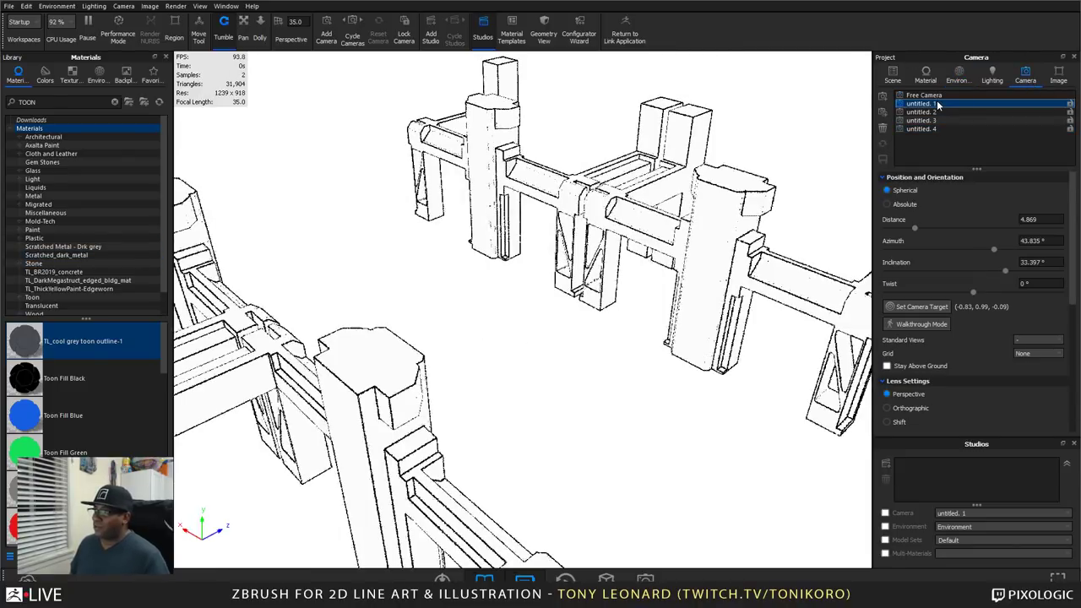
click(929, 130)
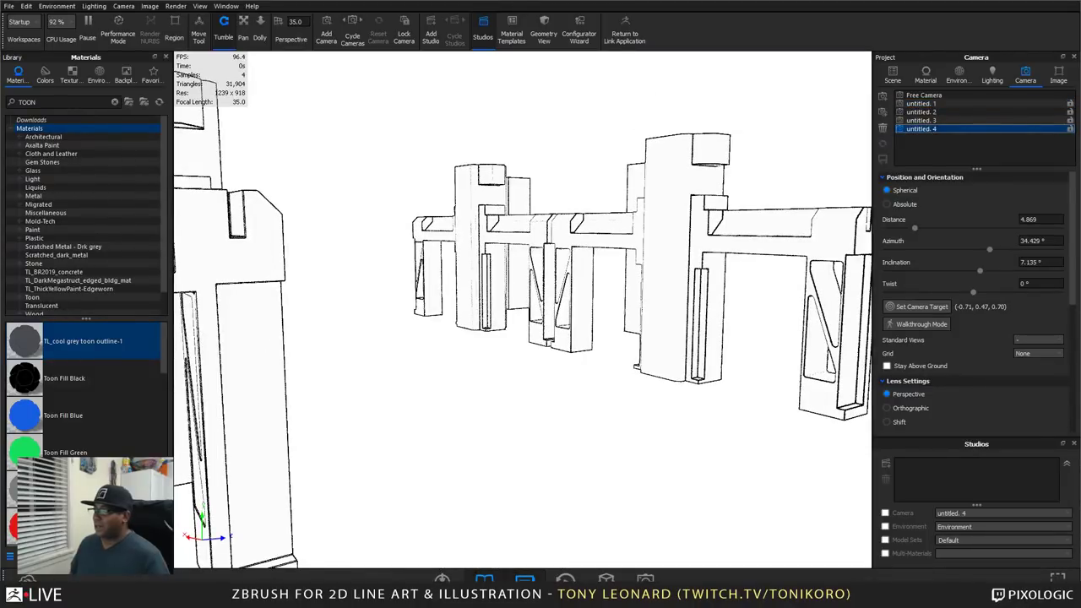
click(1070, 130)
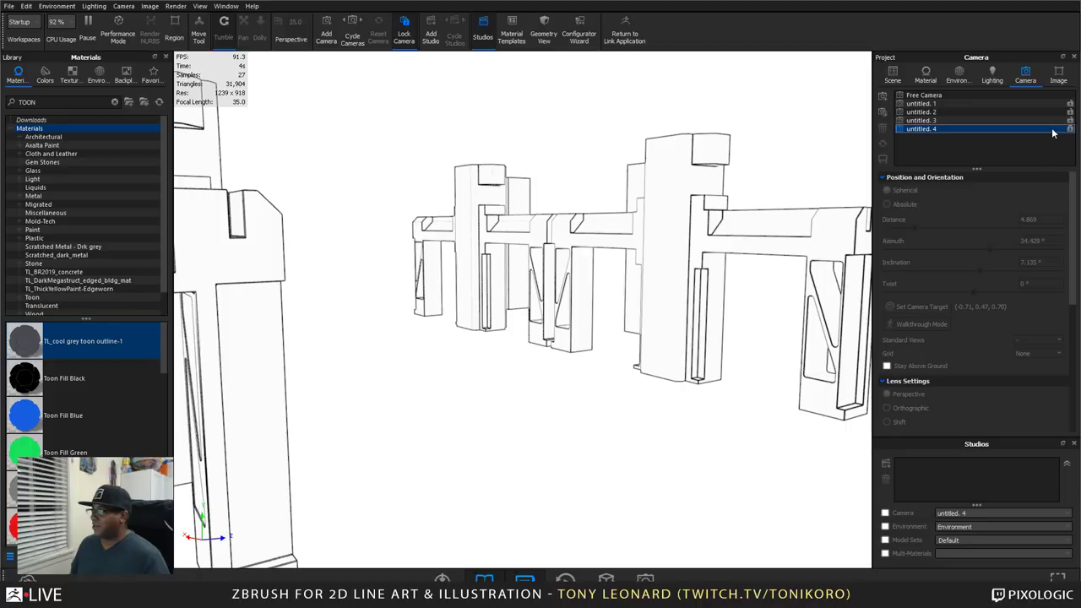
click(1070, 129)
click(968, 131)
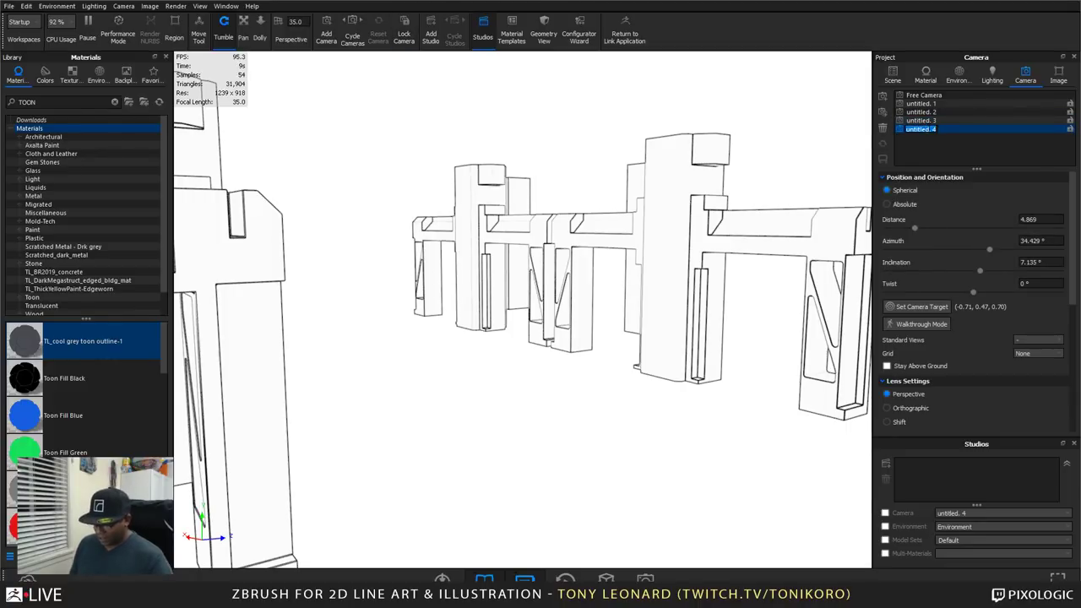
text(POC)
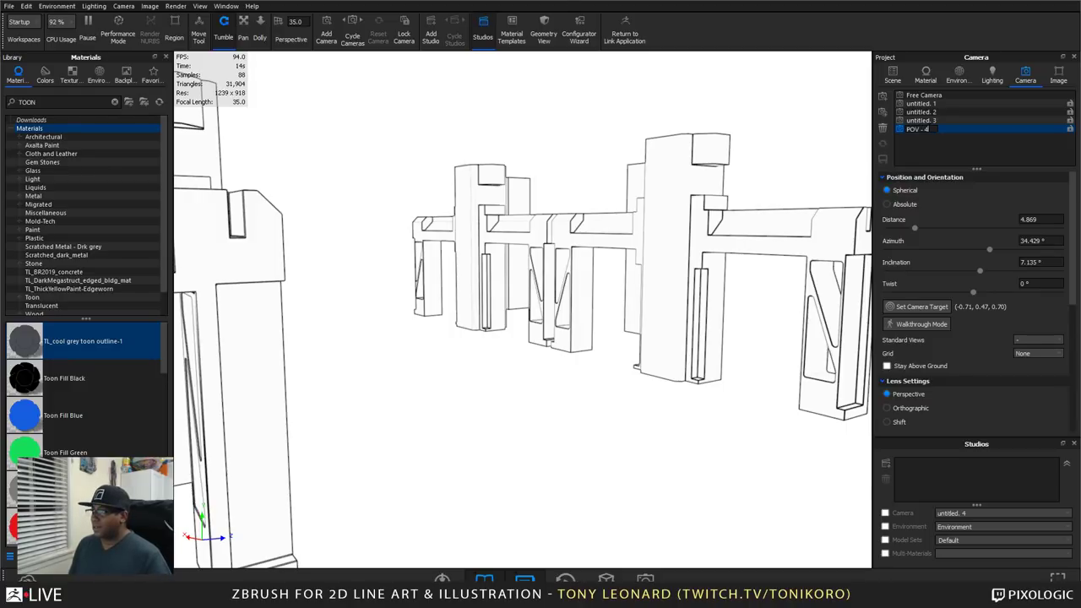
text(- 4)
key(Return)
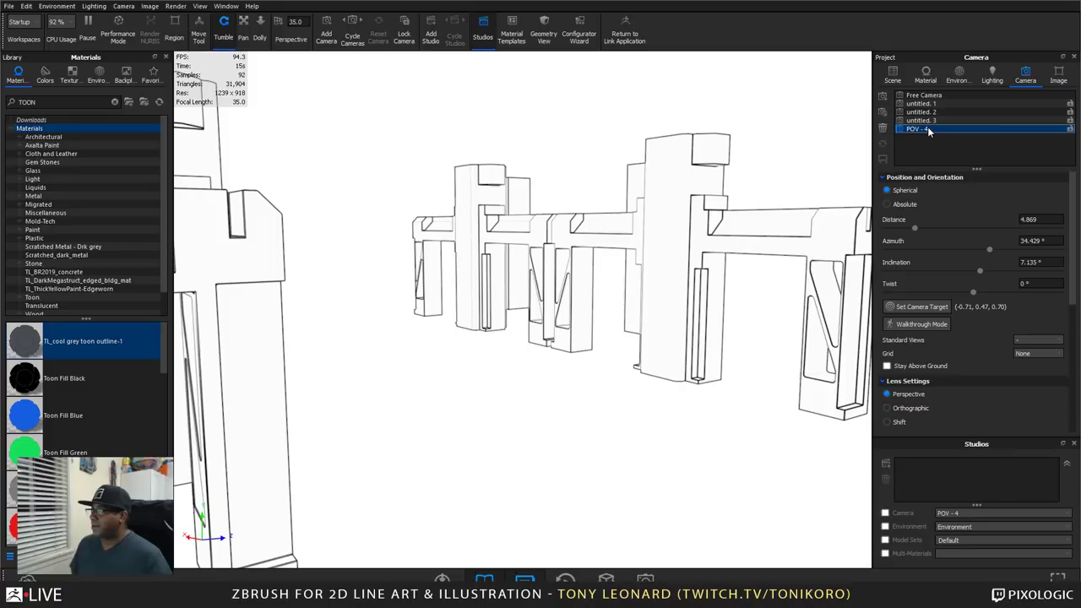
- Lock the POV - 4 camera, switch briefly to the Free Camera, and make POV - 4 active again
click(1070, 129)
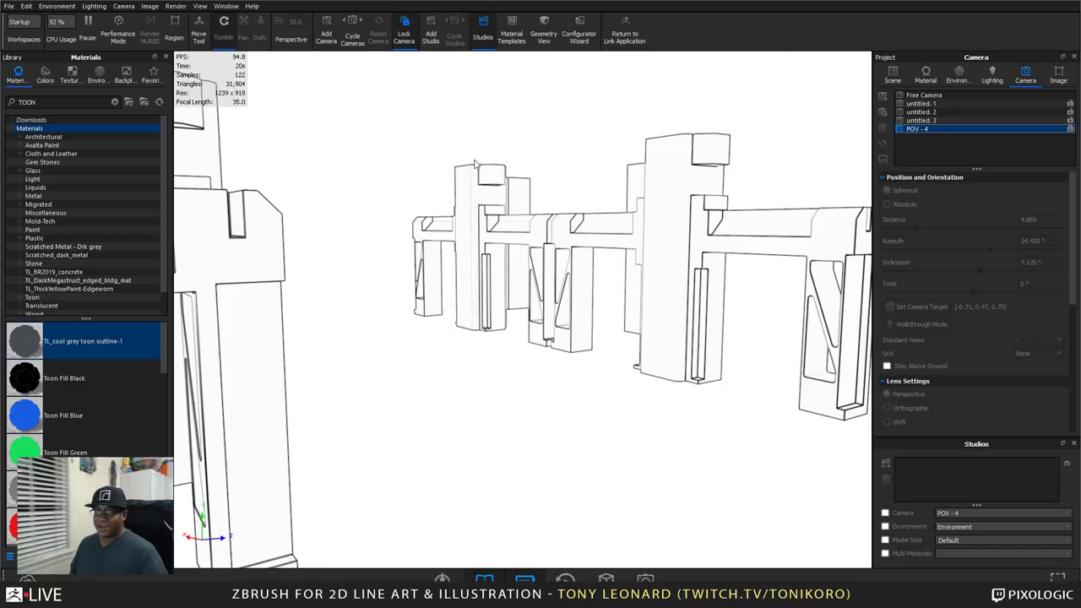
click(937, 96)
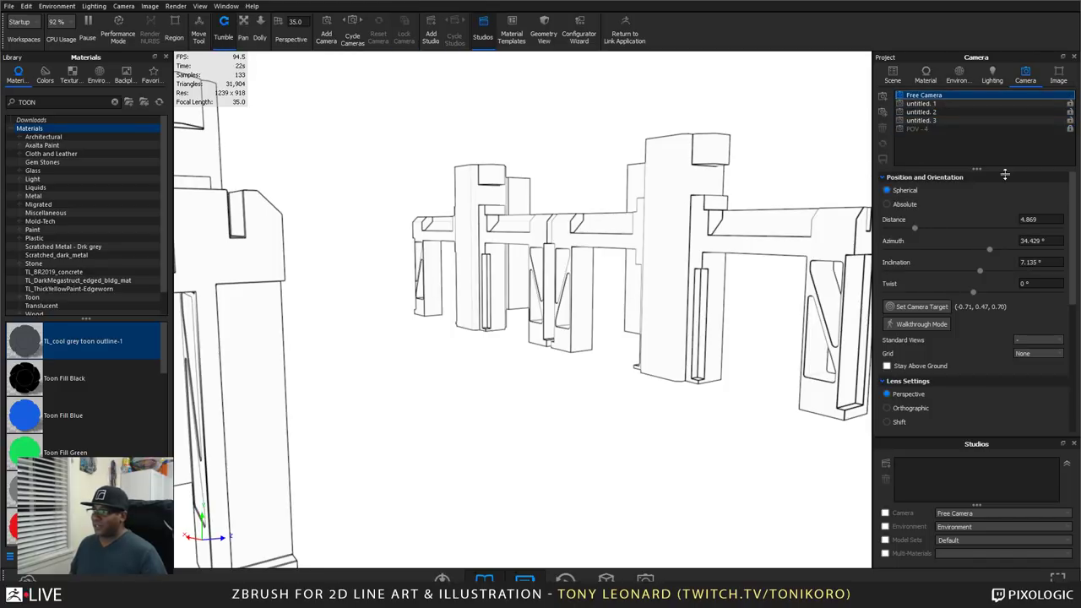
click(920, 129)
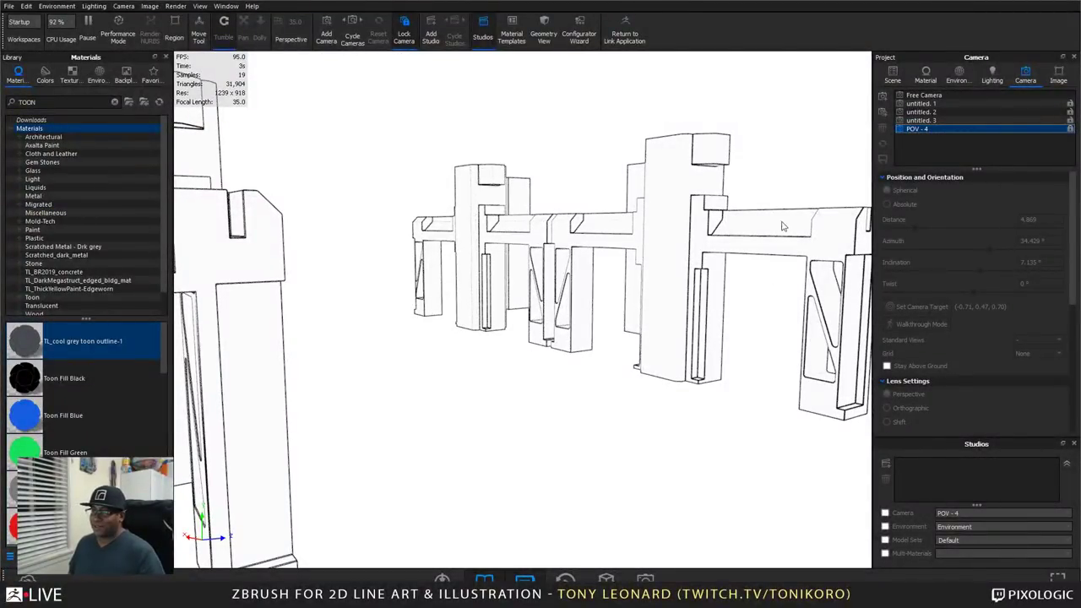
- Show the locked POV - 4 view full screen and capture a screenshot of the line render
key(alt+Tab)
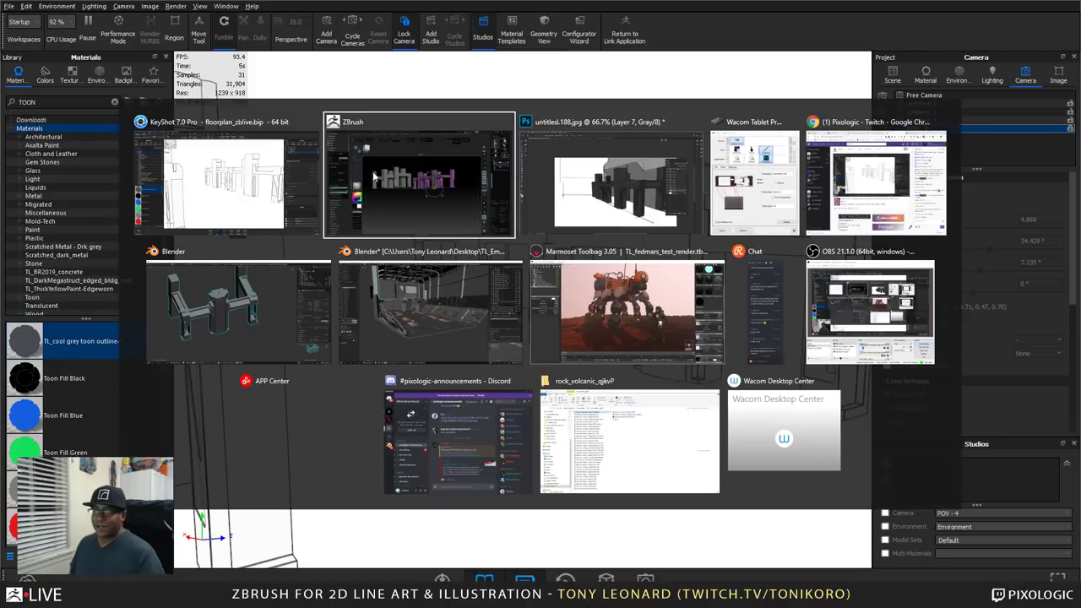
click(221, 187)
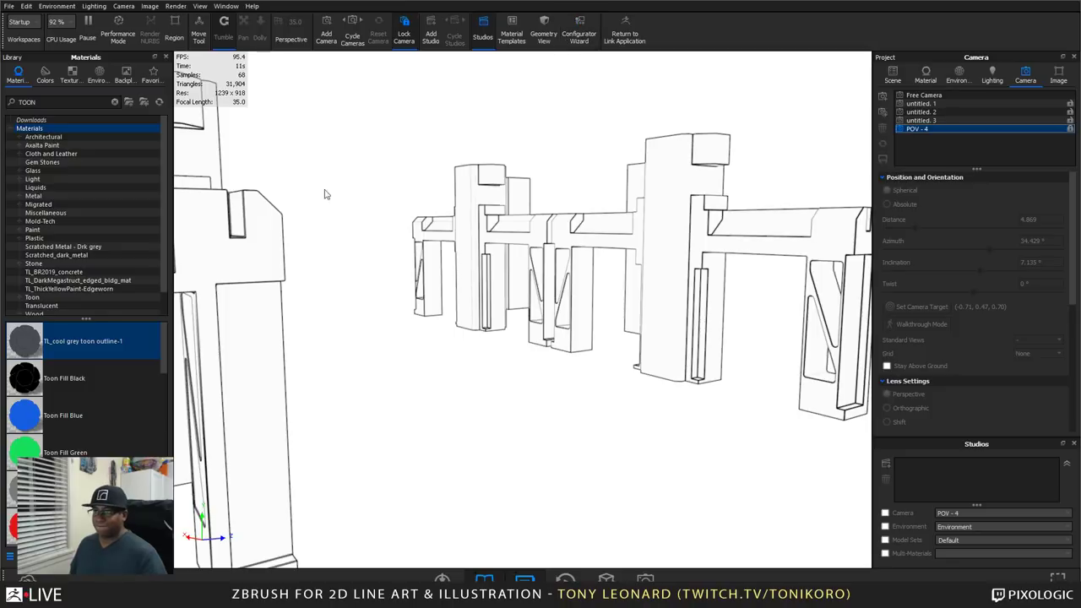
key(f)
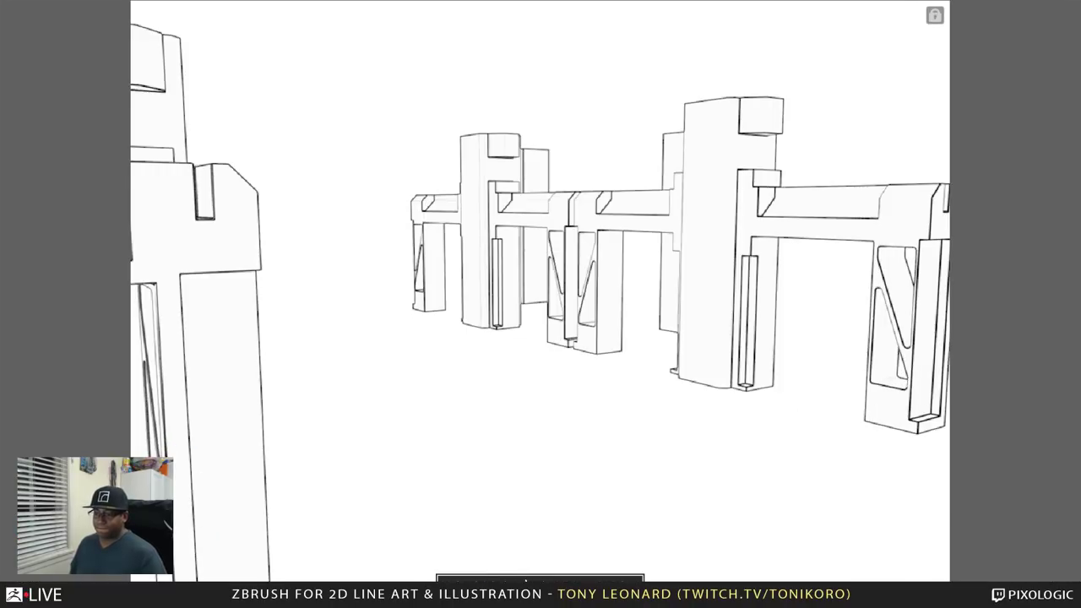
- Switch to Photoshop and open the floorplan_zblive.189 render from the KeyShot 7 Renderings folder
key(alt+Tab)
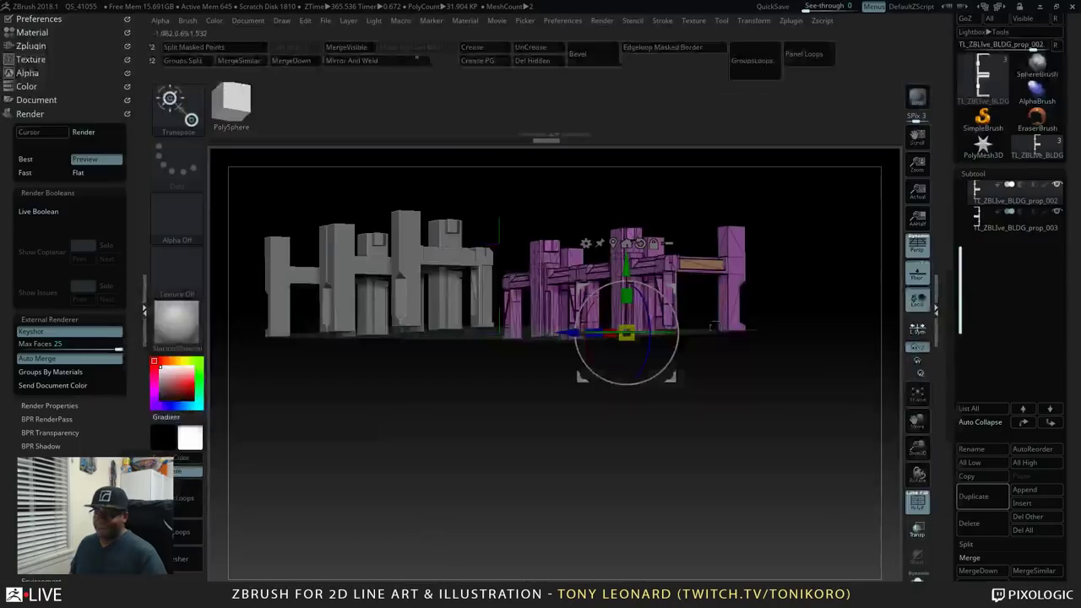
key(alt+Tab)
key(alt+Tab)
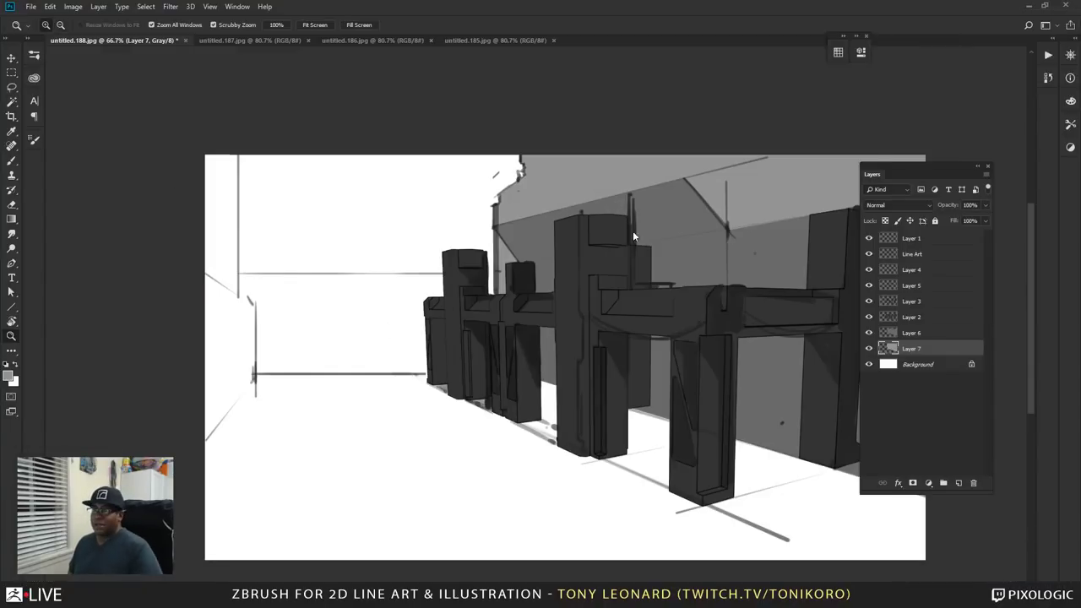
key(ctrl+o)
click(75, 130)
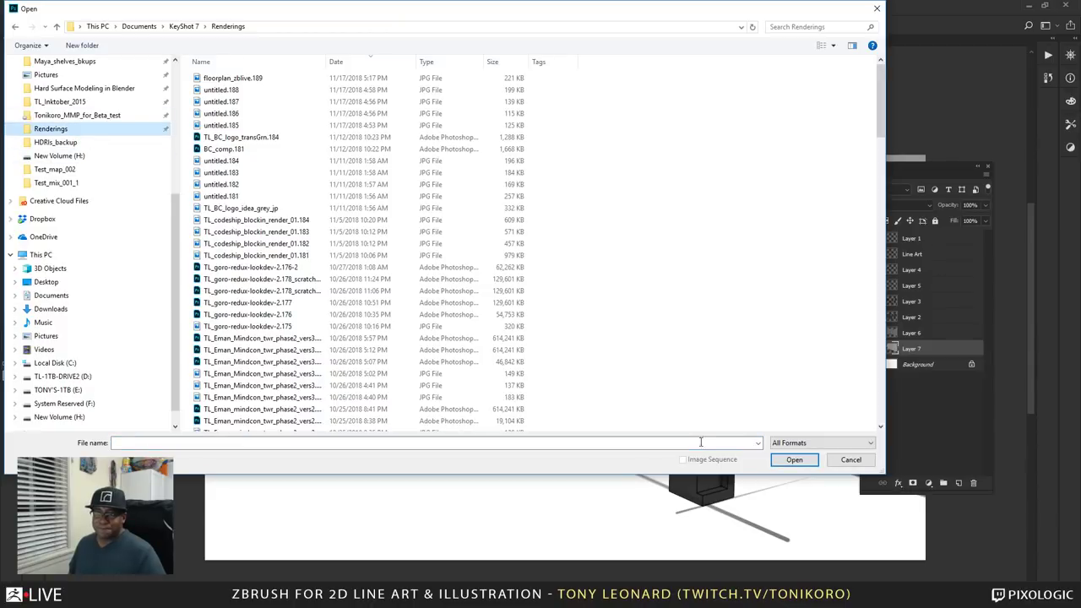
click(247, 79)
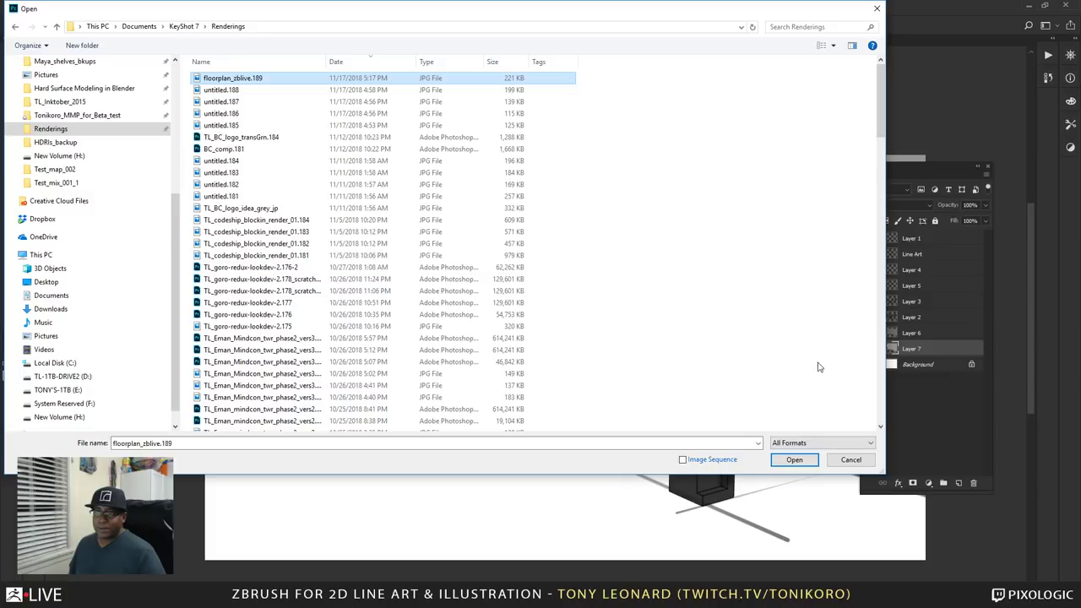
click(814, 458)
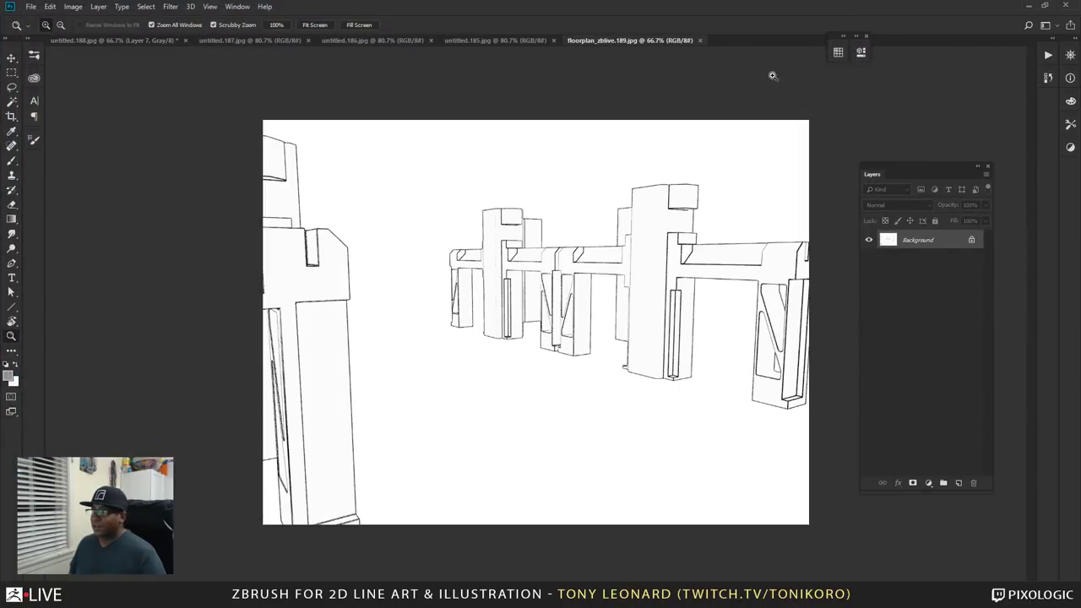
- Convert the opened render to grayscale and run the linework masking sep action to separate its lines onto their own layer
click(1051, 56)
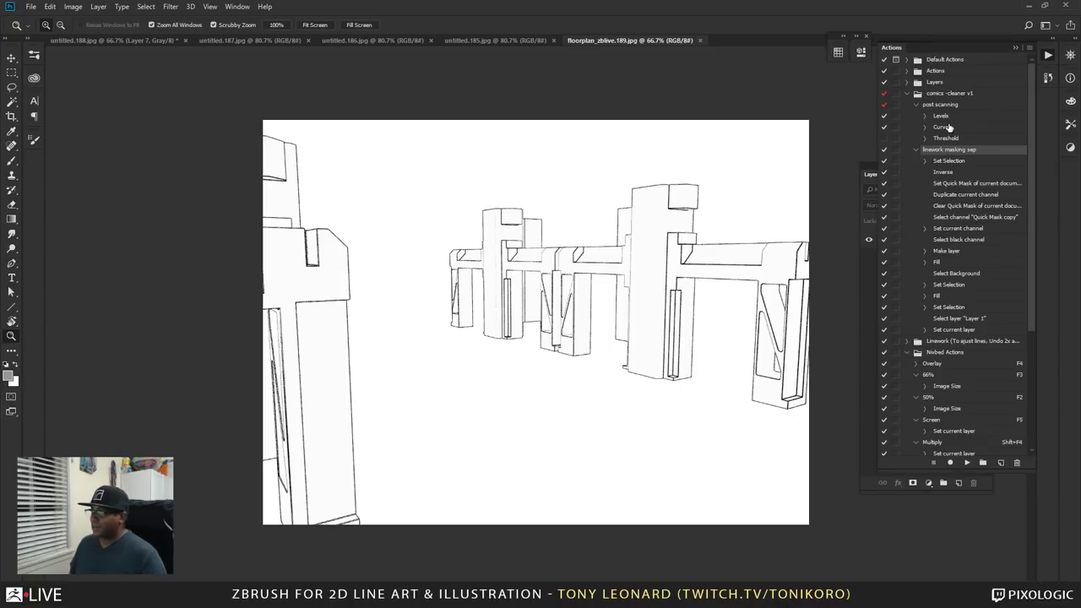
click(74, 6)
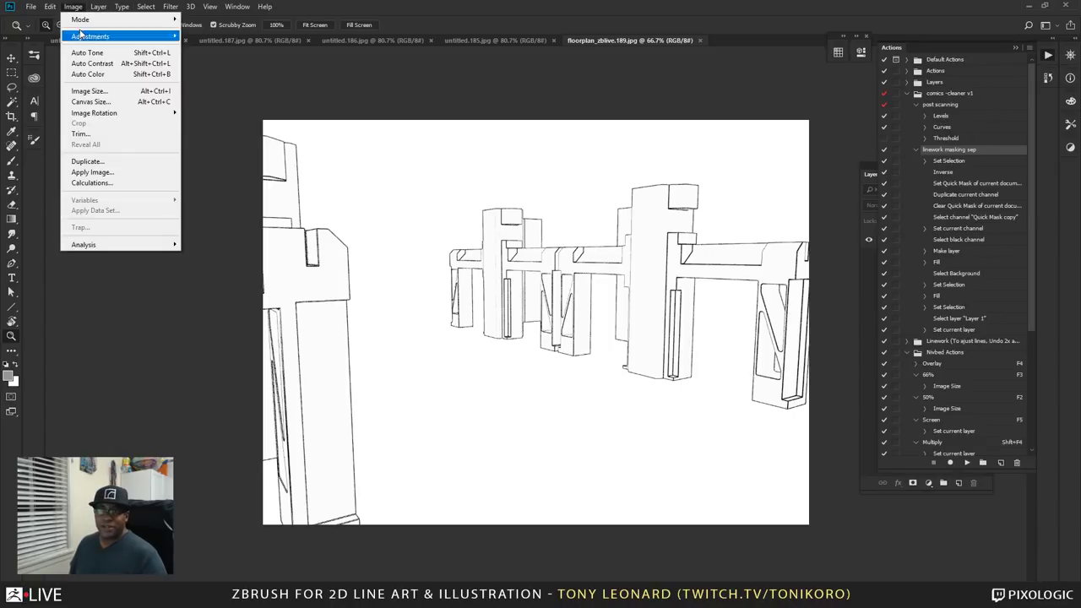
mouse_move(80, 18)
click(207, 31)
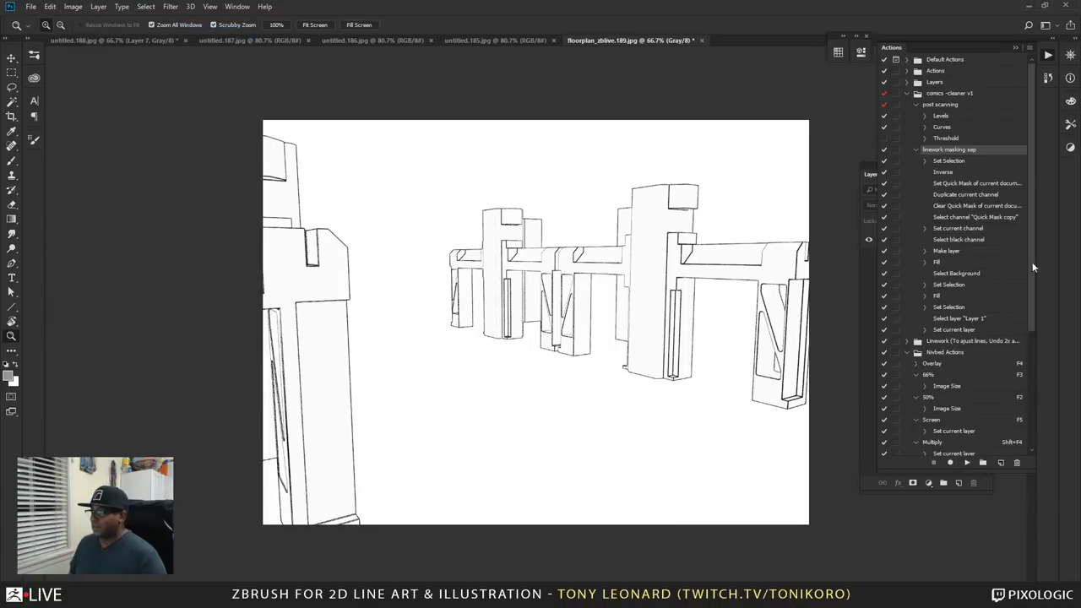
click(968, 463)
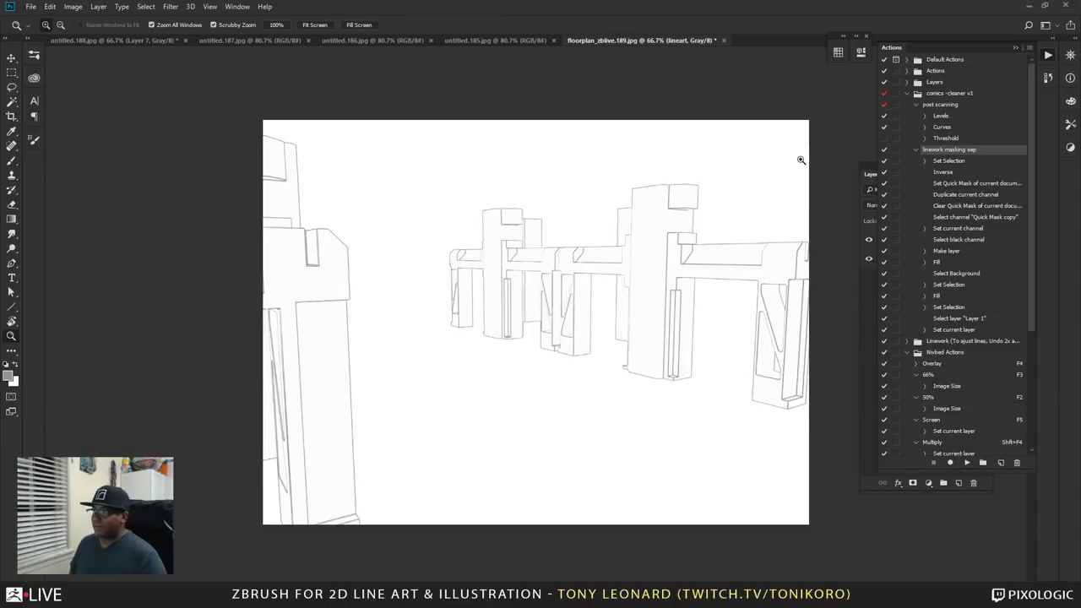
click(868, 174)
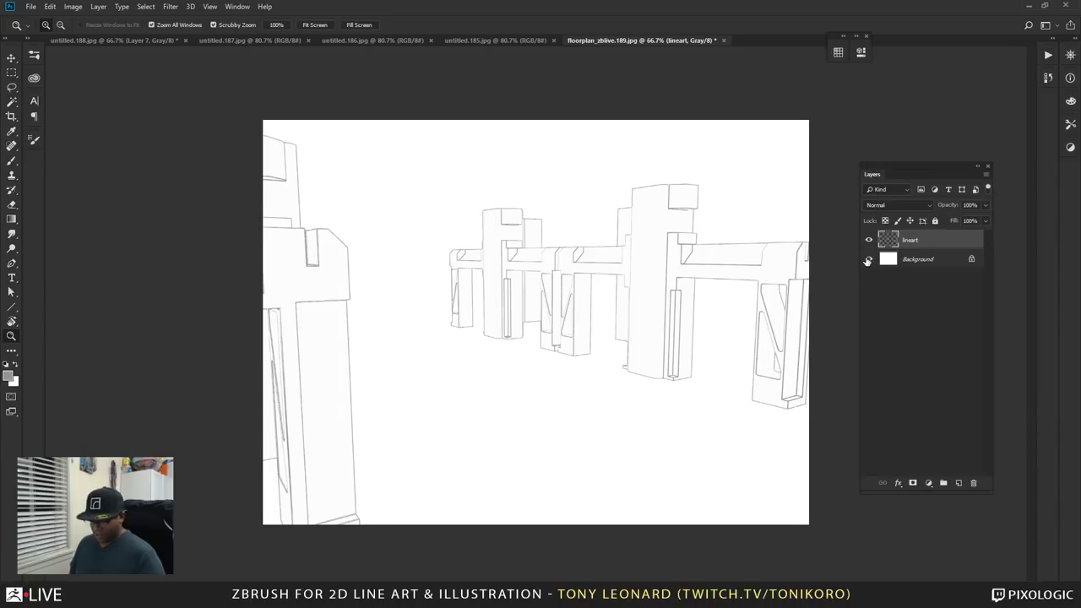
- Copy the separated line art into the untitled.188 illustration above Layer 7 and move it toward the lower left of the canvas
click(495, 40)
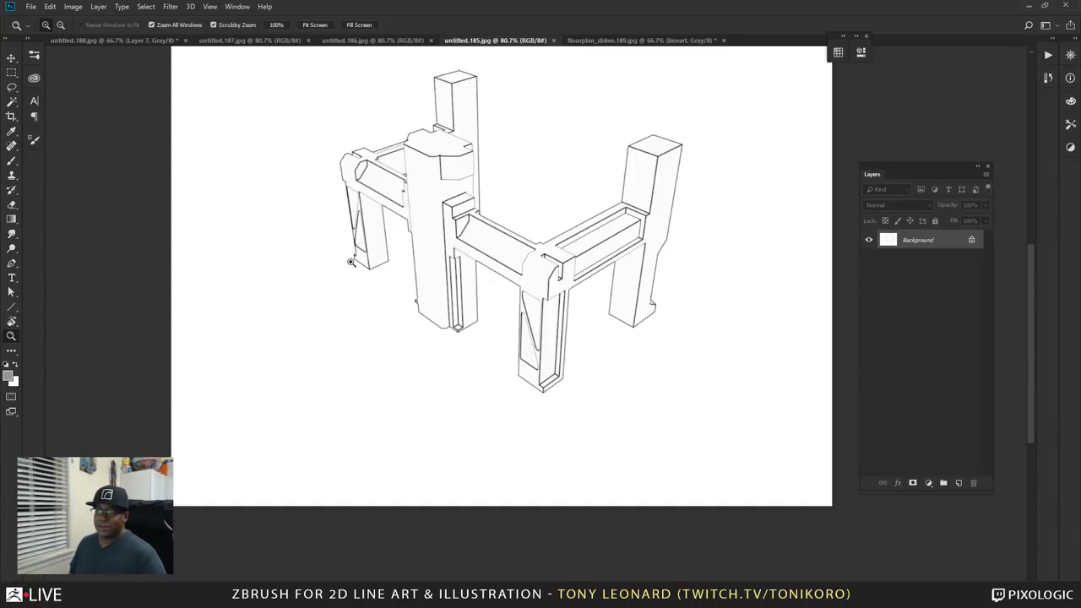
click(114, 41)
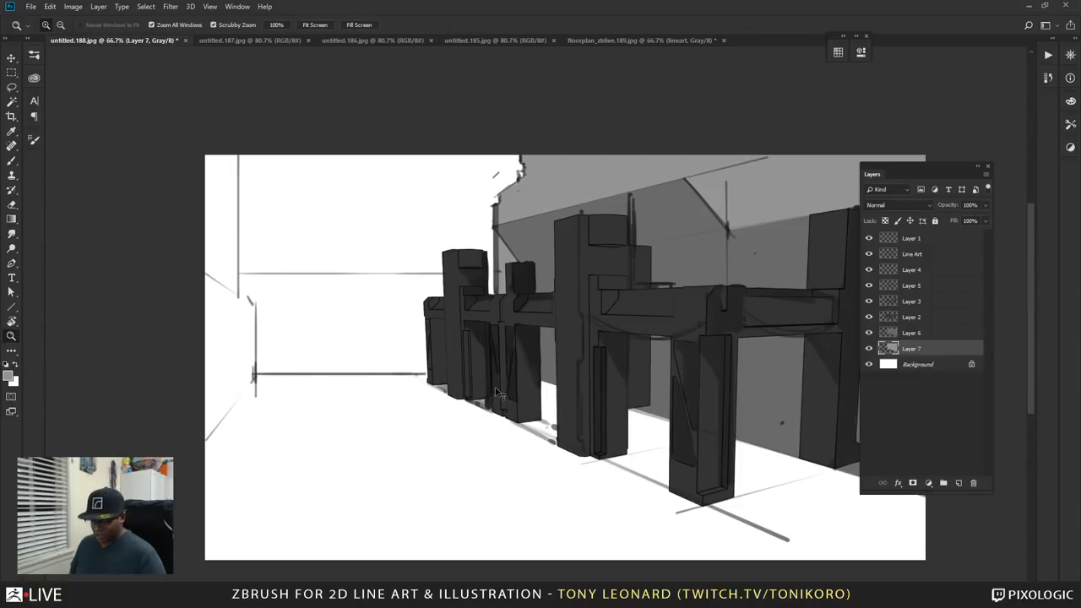
key(v)
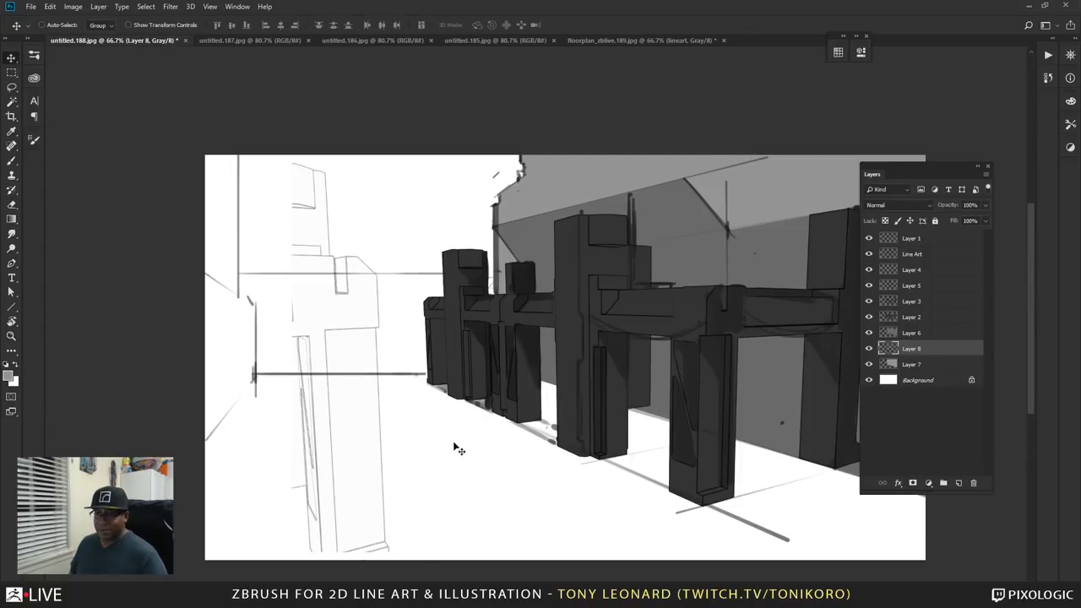
drag(456, 447, 269, 504)
- Switch to KeyShot, leave the full-screen view, compare the saved cameras, and make untitled. 2 the active camera
key(alt+Tab)
click(612, 211)
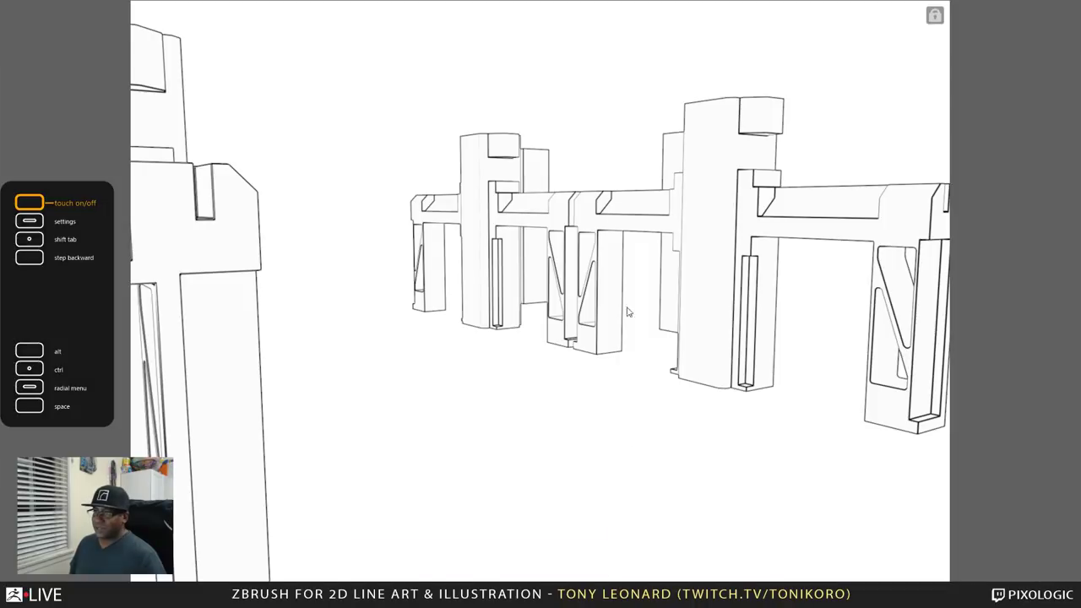
key(shift+f)
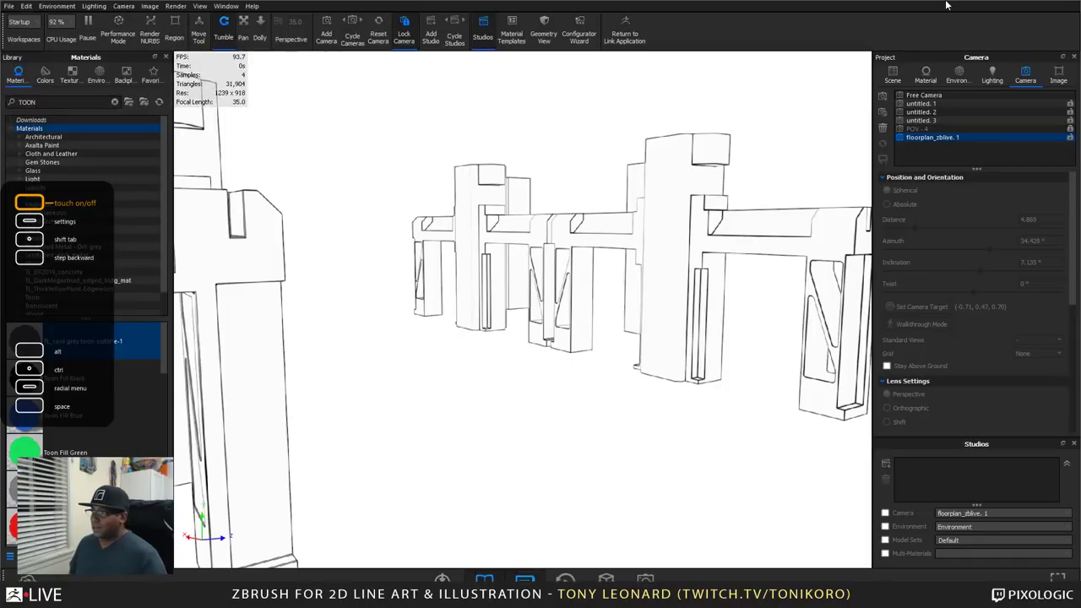
click(936, 120)
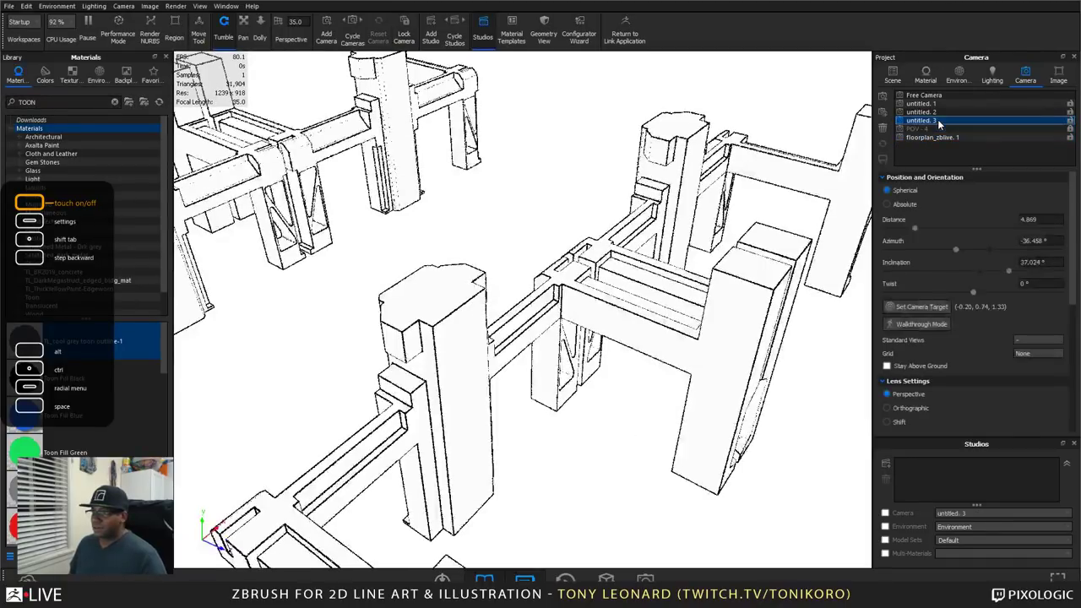
click(939, 114)
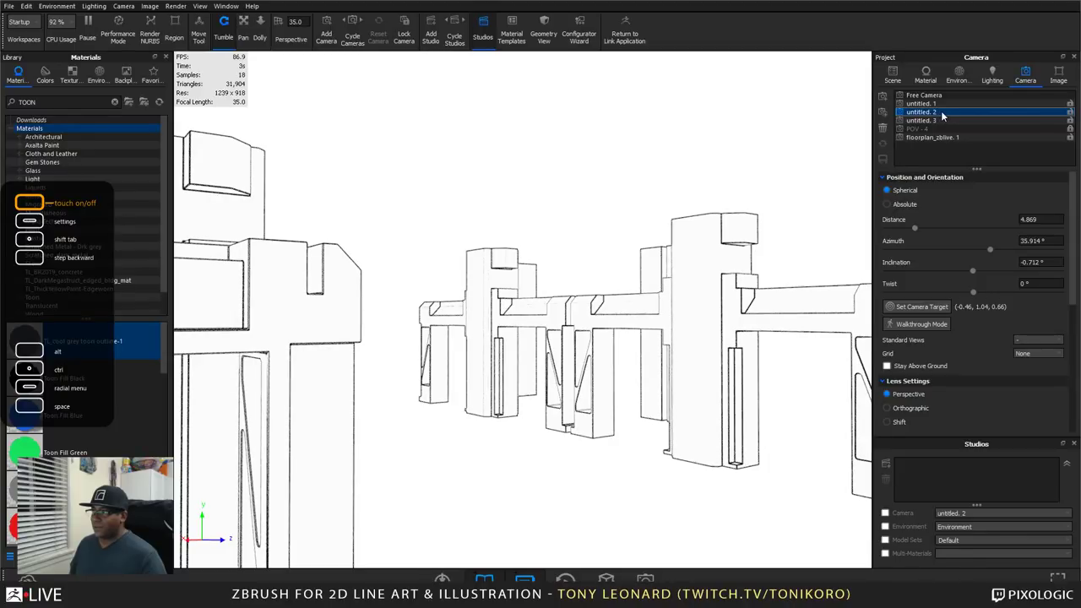
click(943, 103)
click(938, 112)
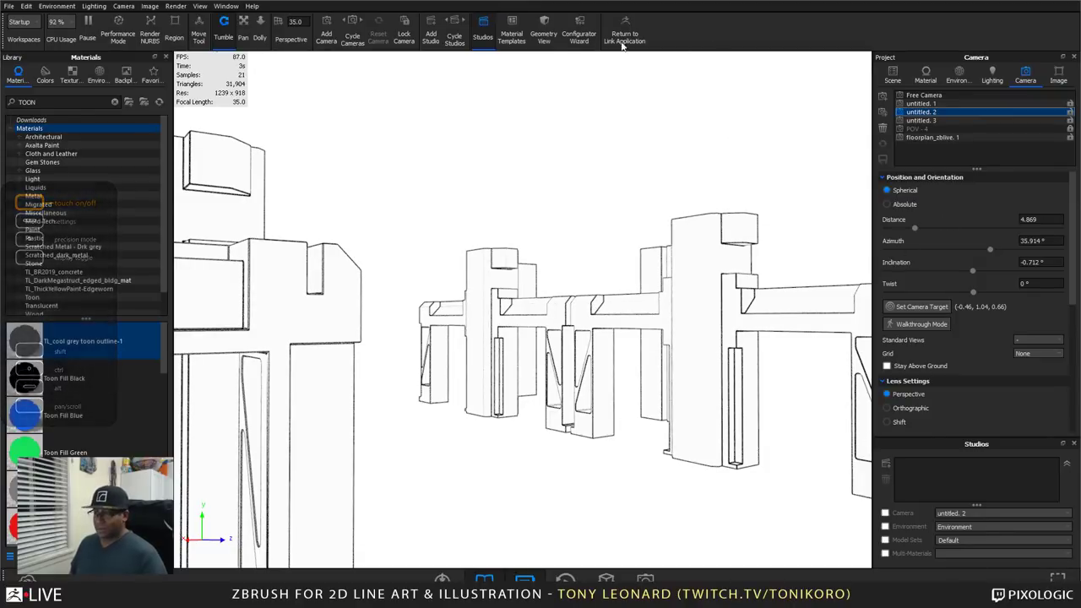
- Check the illustration in Photoshop, return to KeyShot, compare the saved cameras, and make untitled. 2 active again
key(alt+Tab)
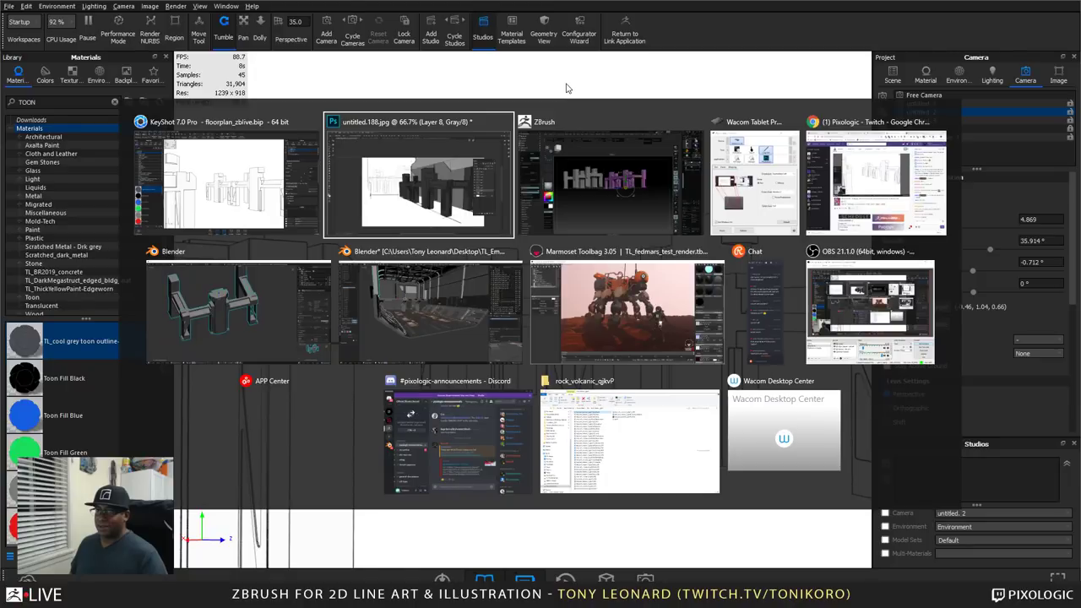
click(450, 211)
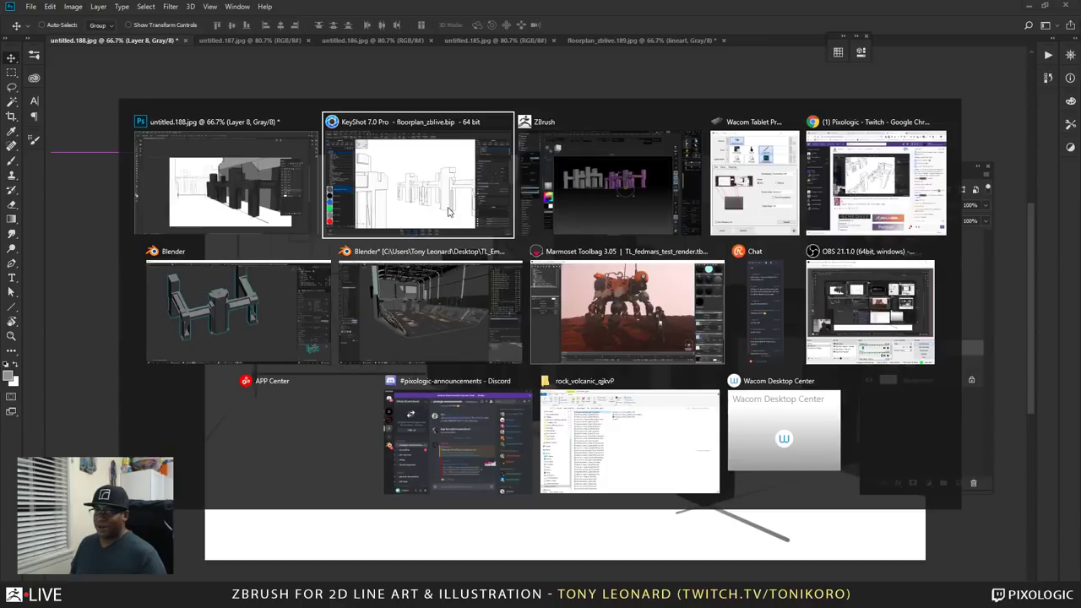
key(alt+Tab)
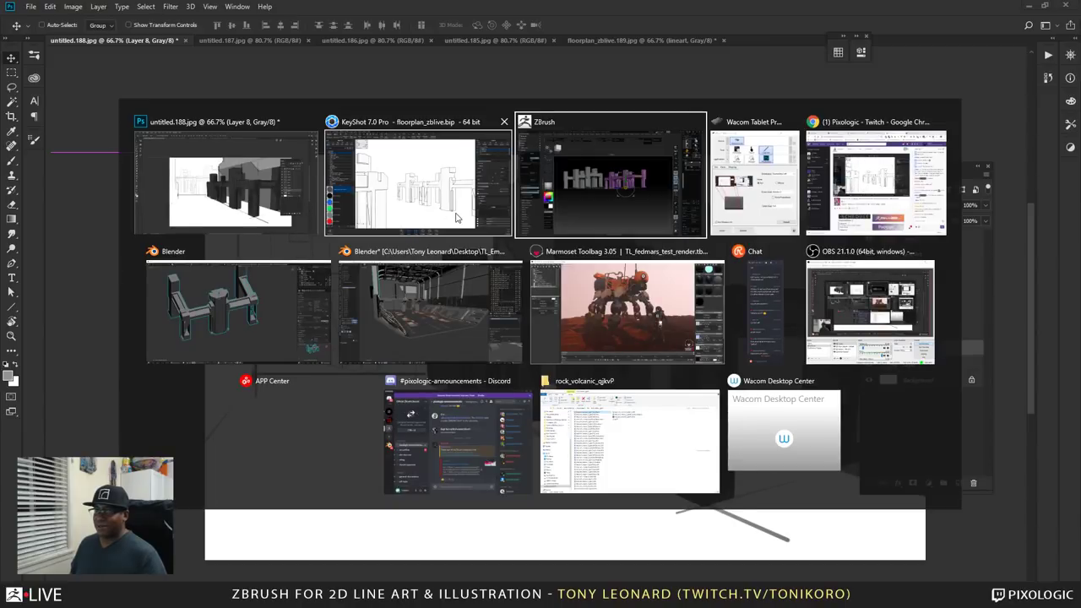
click(368, 175)
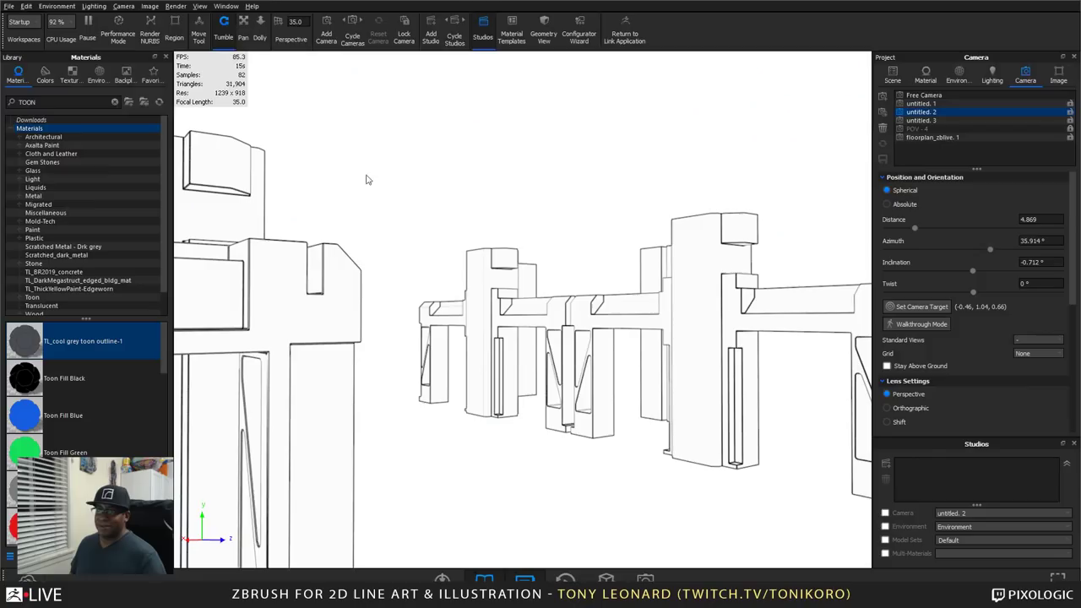
click(924, 128)
click(929, 121)
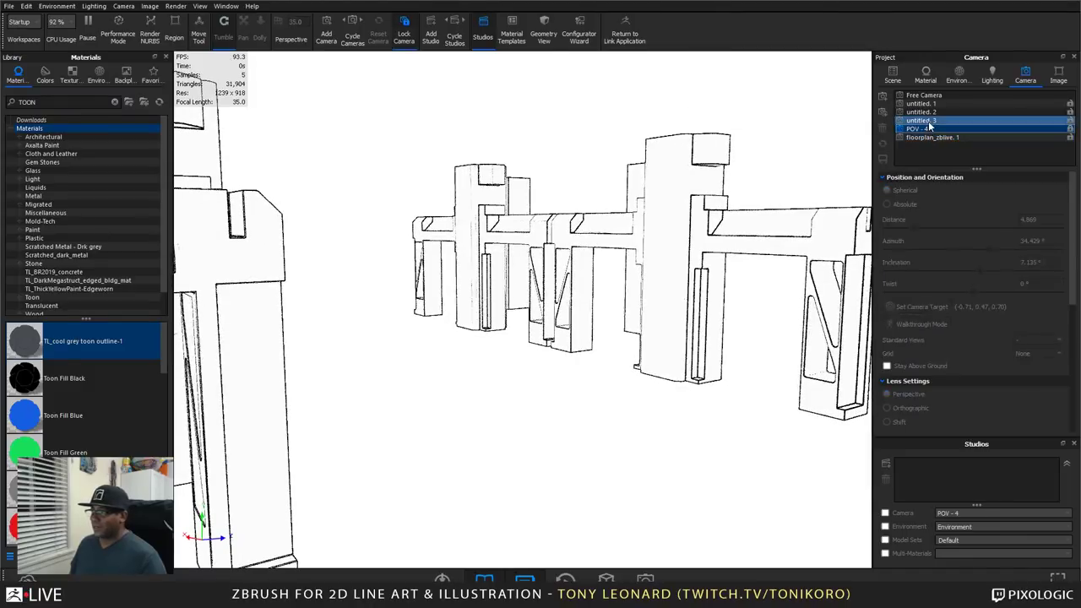
click(931, 112)
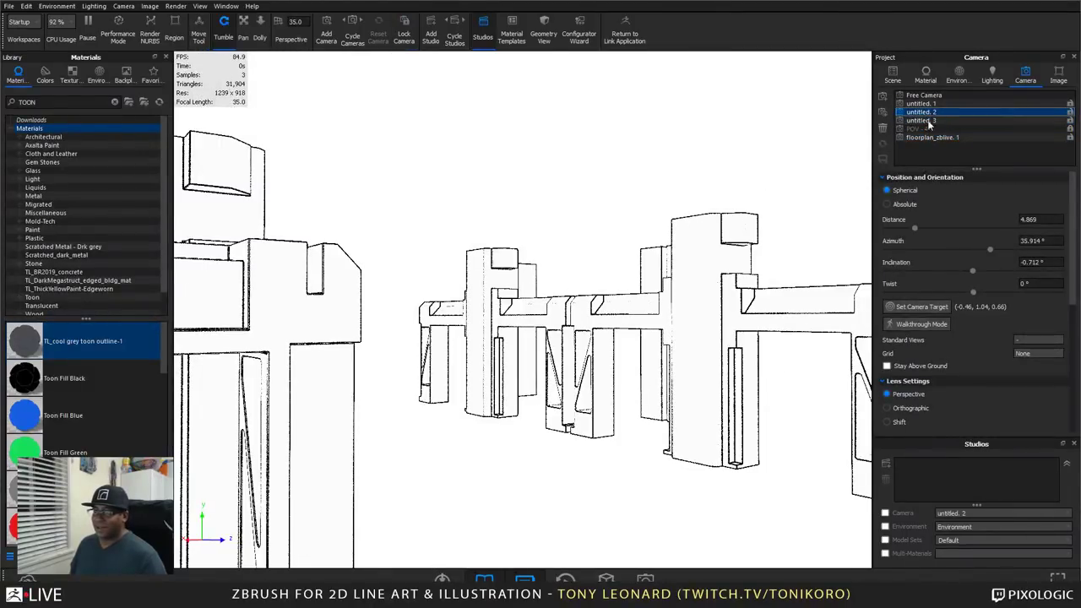
- Orbit and dolly the untitled. 2 camera to a flatter angle on the building rows, and compare the framing with the Photoshop illustration
drag(744, 271, 700, 390)
scroll(748, 330, down, 5)
scroll(699, 391, up, 4)
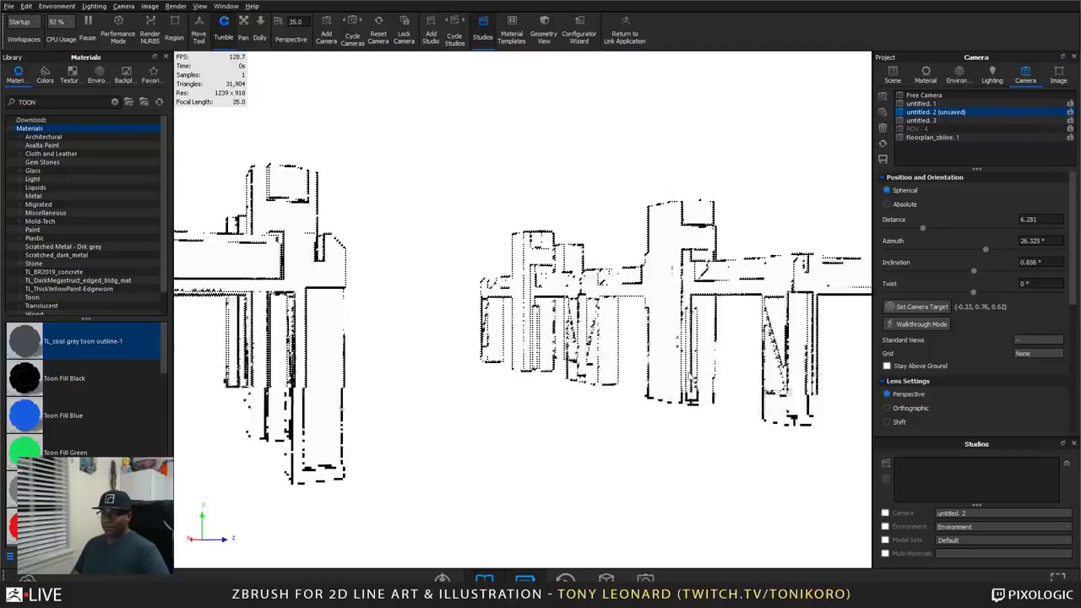
drag(709, 437, 684, 415)
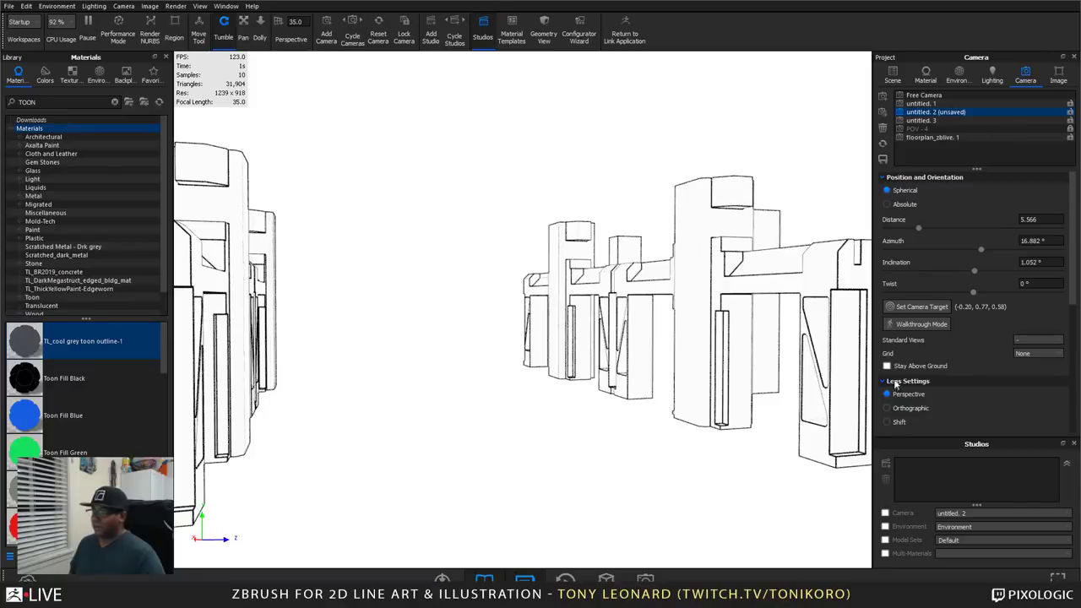
key(alt+Tab)
click(444, 266)
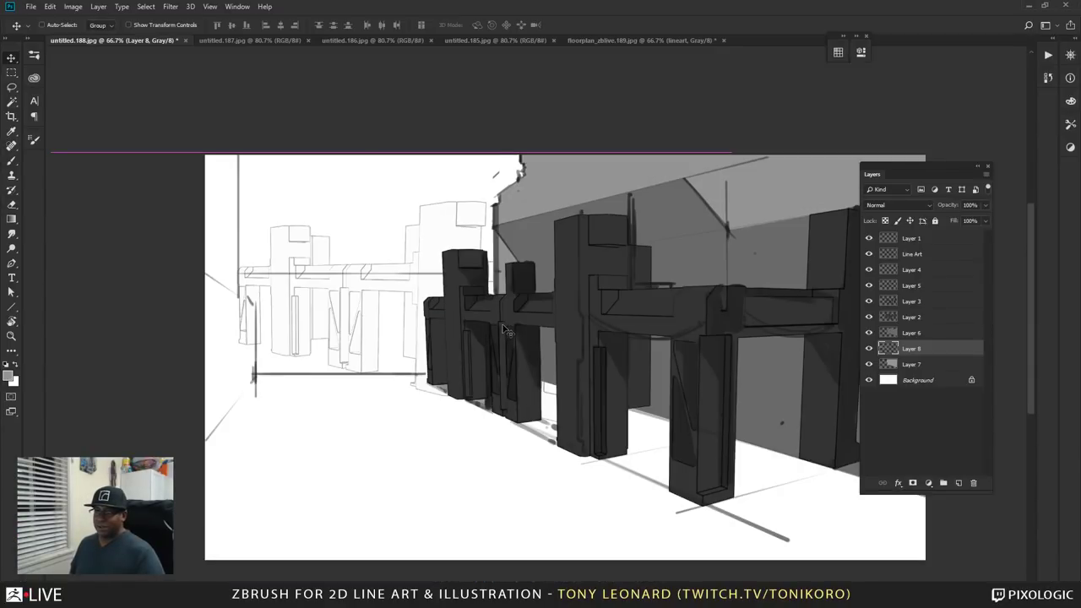
key(alt+Tab)
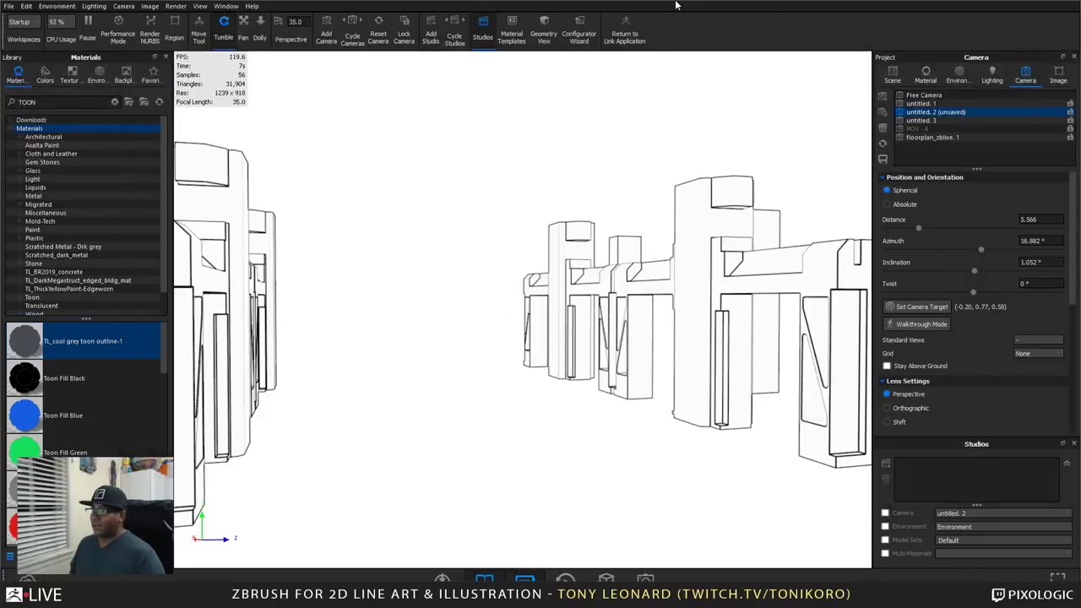
- In full-screen view, reframe the scene with a tall foreground building at the left edge, and capture the view to the Renderings folder
key(shift+f)
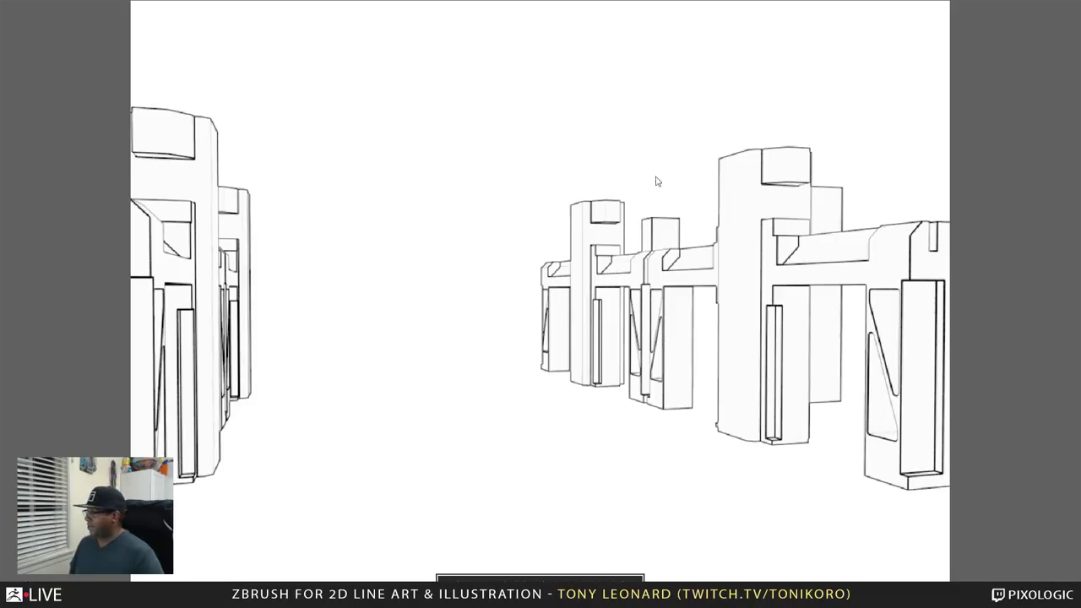
drag(272, 126, 386, 379)
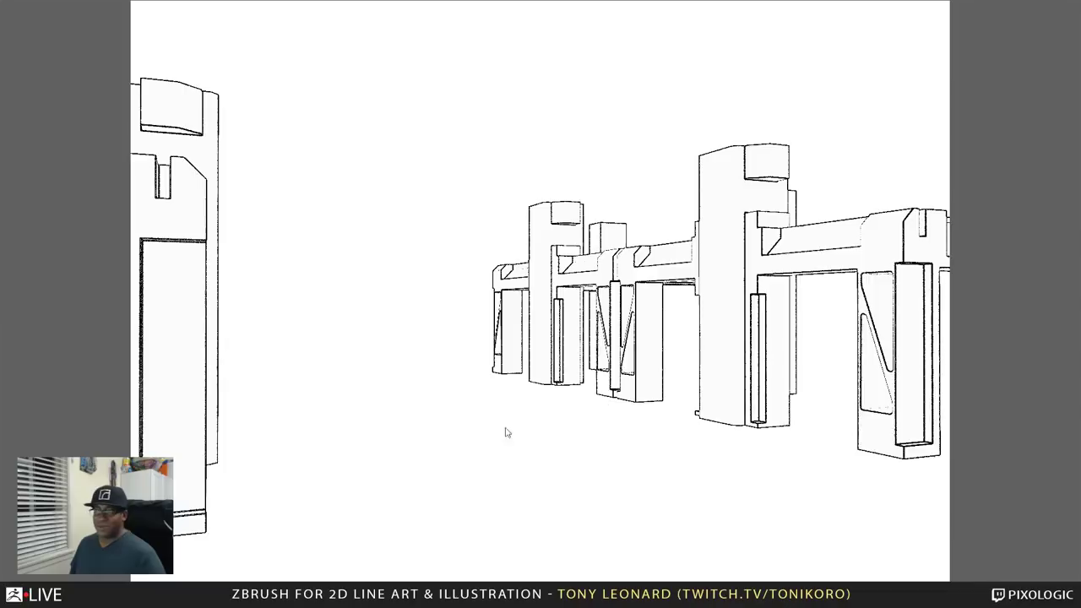
drag(621, 379, 647, 381)
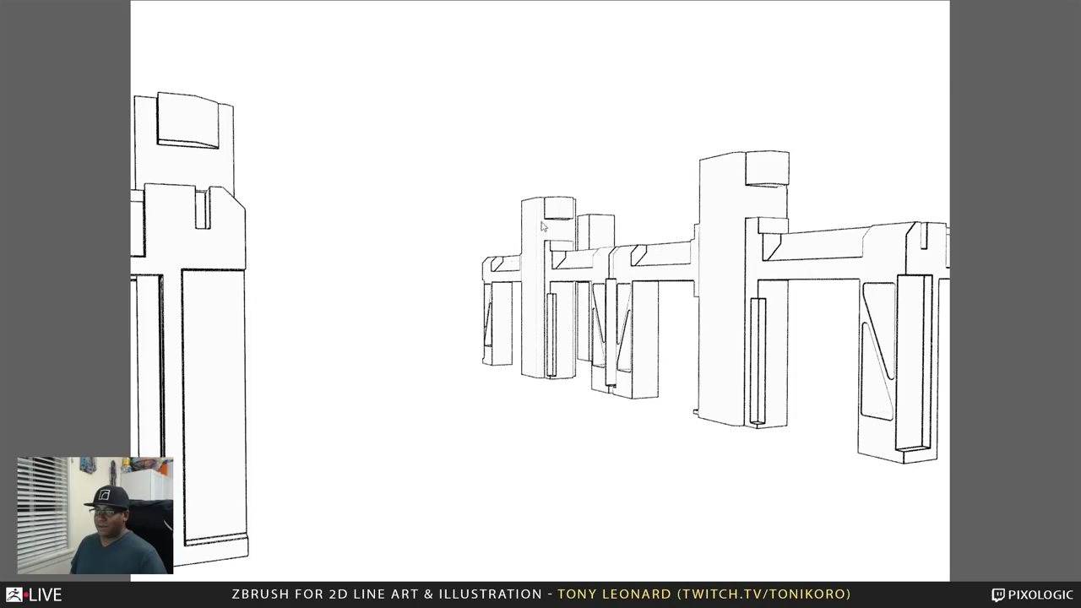
drag(338, 229, 379, 264)
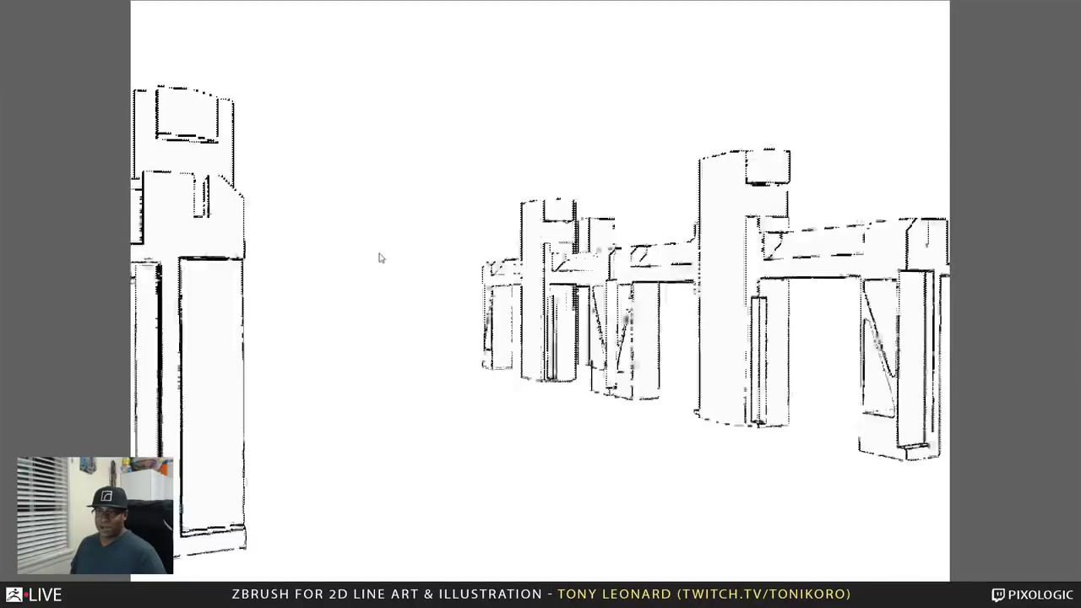
drag(379, 256, 380, 256)
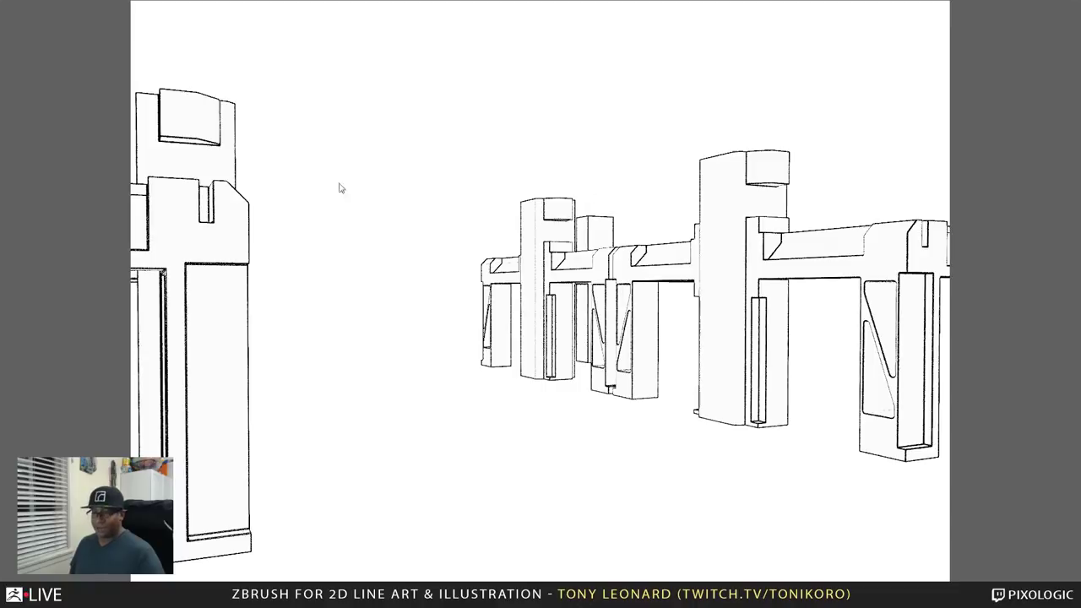
mouse_move(644, 569)
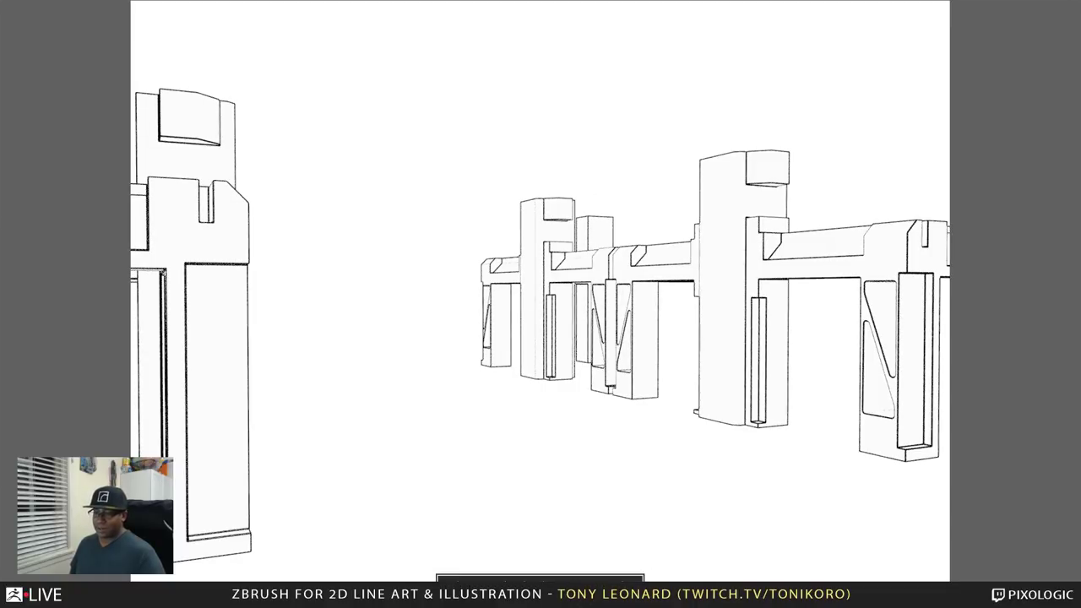
- Switch to Photoshop and open the floorplan_zblive.190 render from the KeyShot 7 Renderings folder
key(alt+Tab)
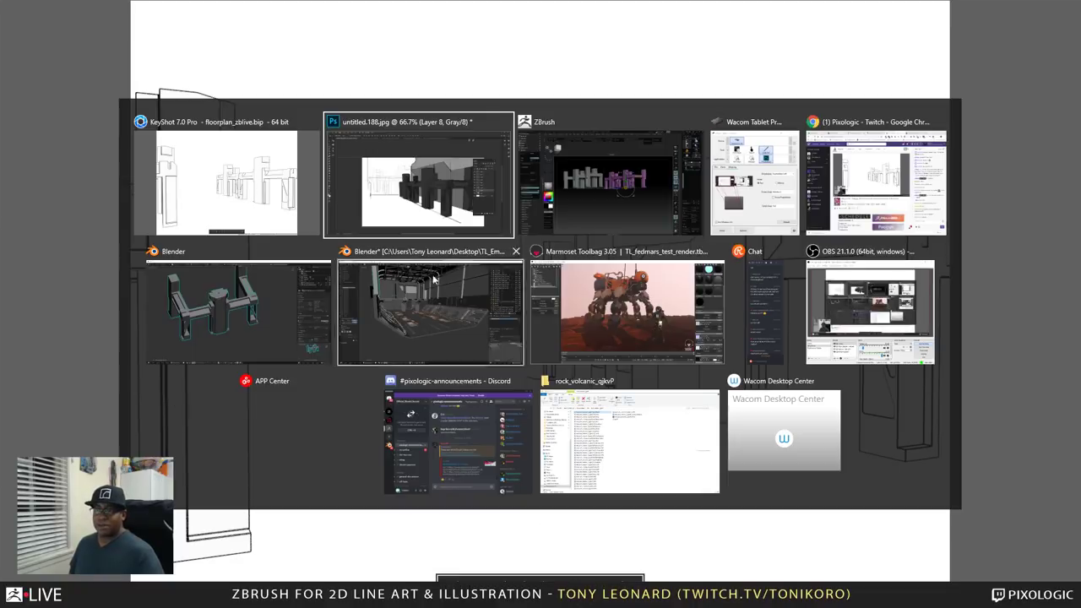
click(469, 218)
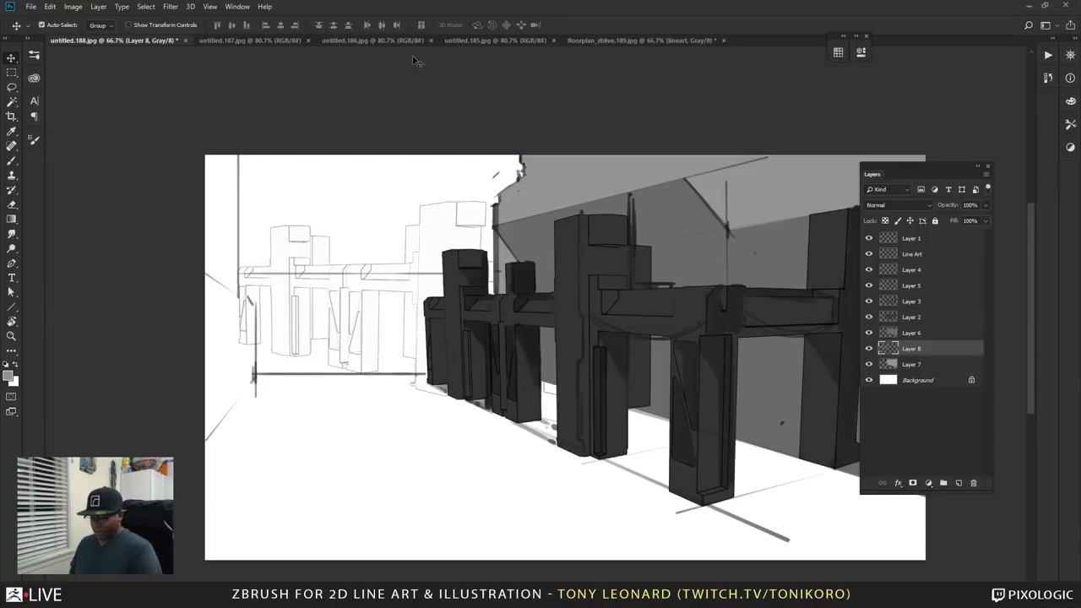
key(ctrl+o)
click(233, 77)
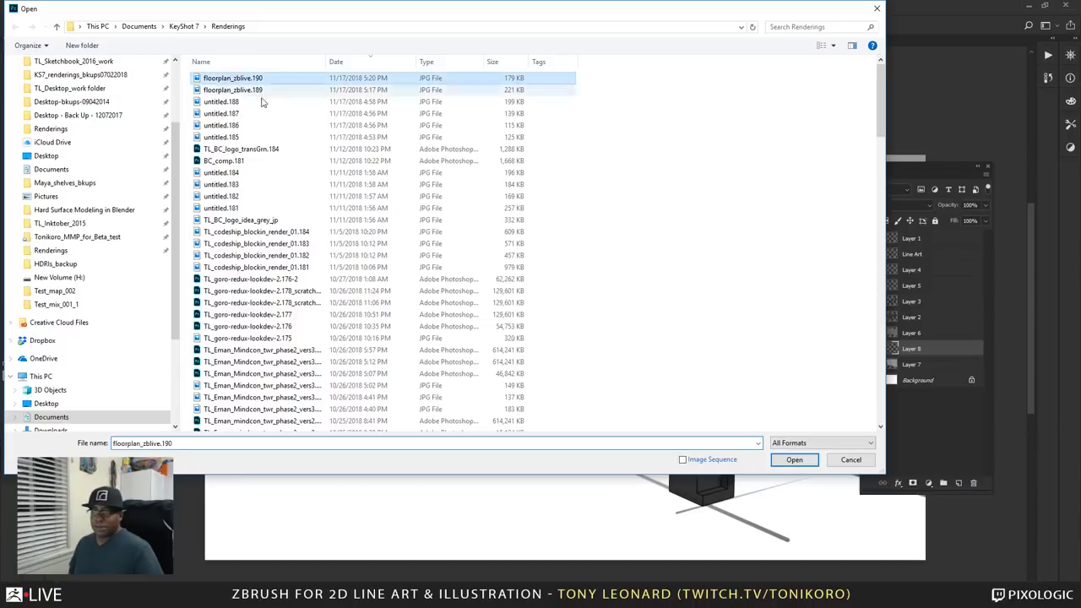
click(794, 459)
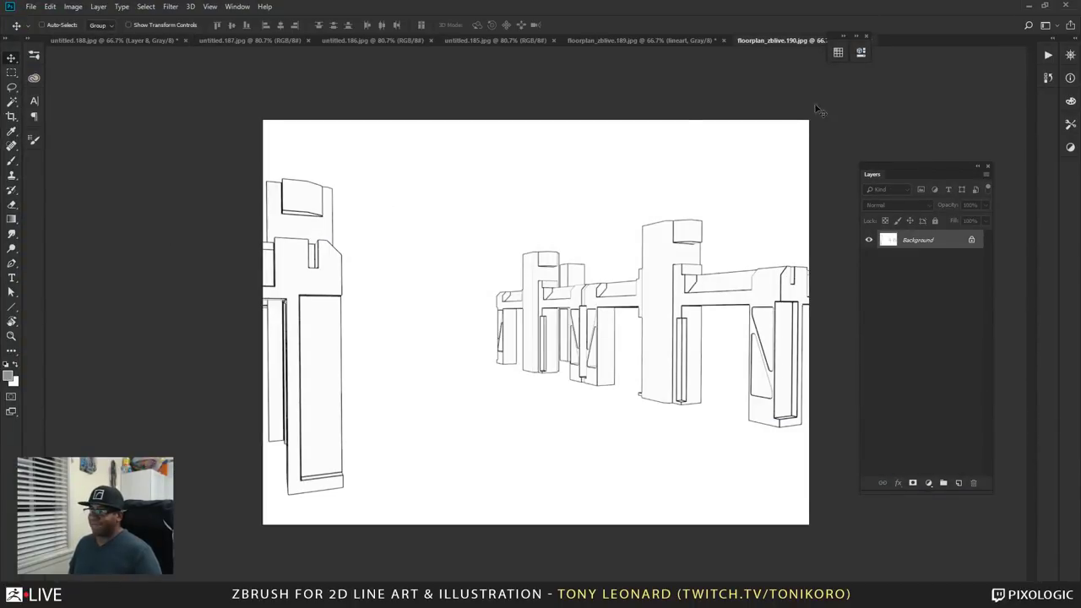
- Set the foreground color to black and return to the Move tool
click(9, 377)
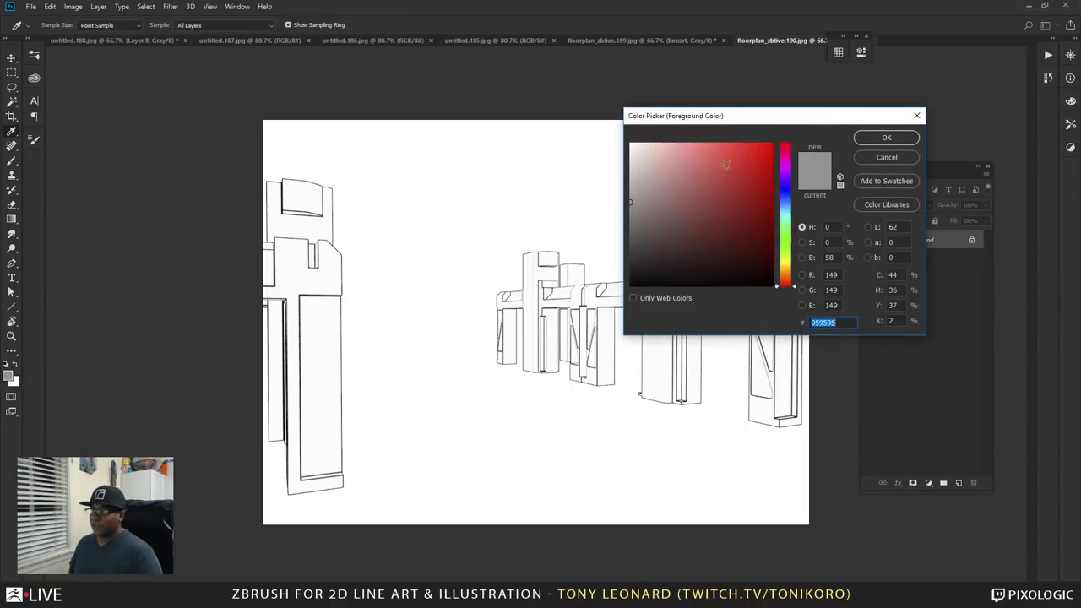
click(579, 334)
click(886, 138)
key(v)
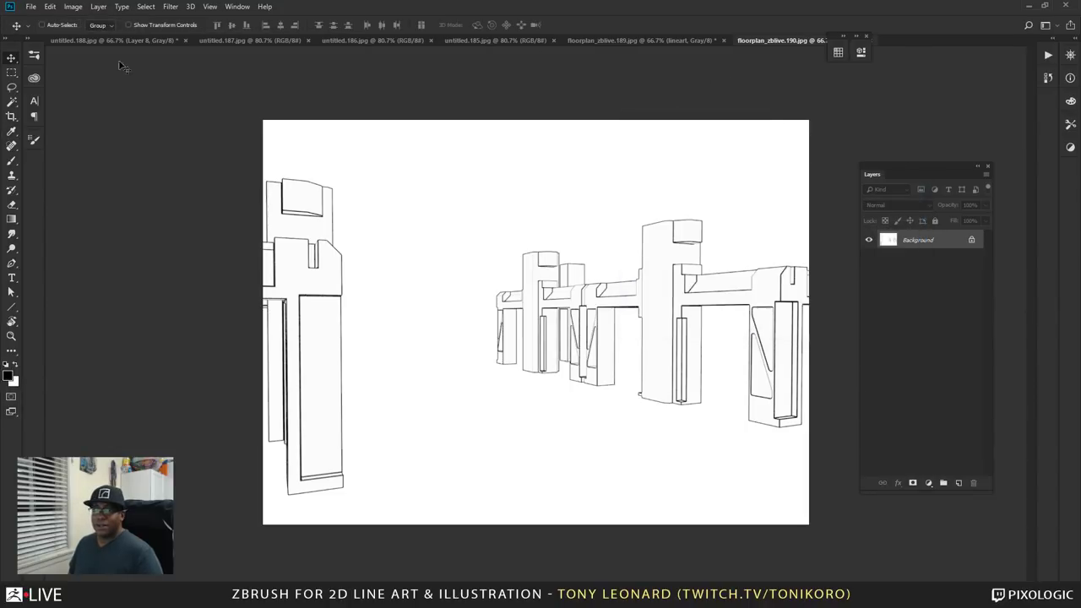
- Convert the floorplan_zblive.190 render to grayscale and run the linework masking sep action to put its lines on their own layer
click(72, 6)
mouse_move(95, 19)
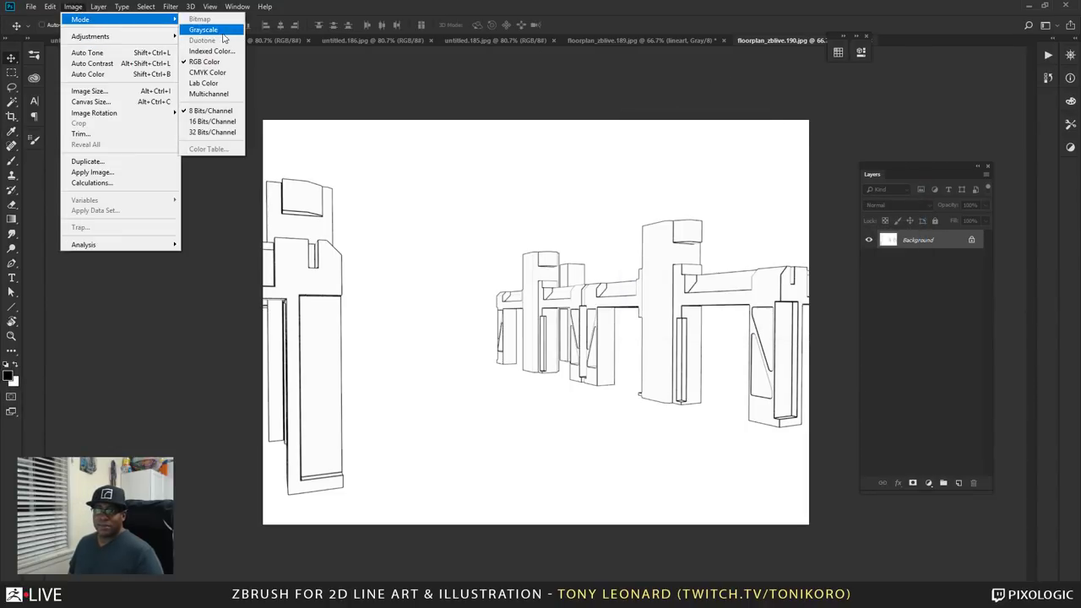
click(207, 31)
click(1048, 55)
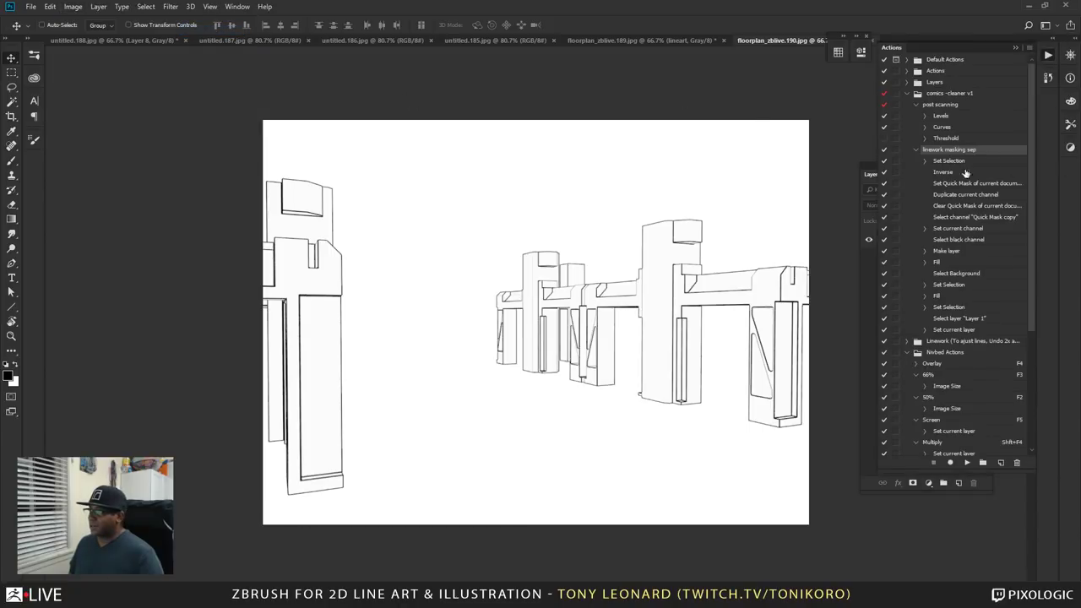
click(967, 463)
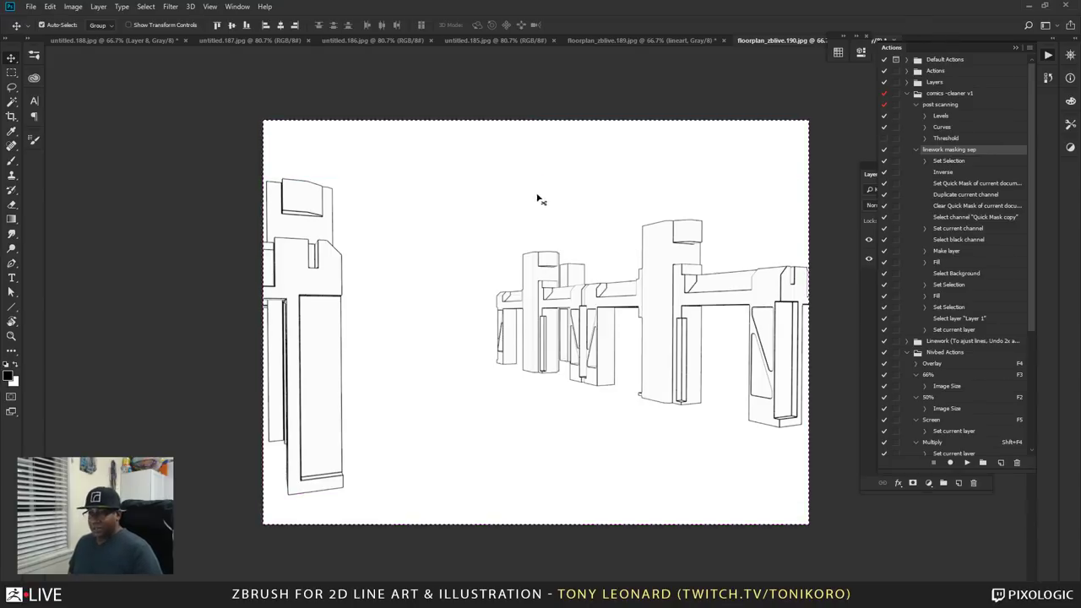
- Copy the separated floorplan_zblive.190 line art into untitled.188 above Layer 8, placing its foreground building at the canvas's lower left
click(661, 38)
click(645, 40)
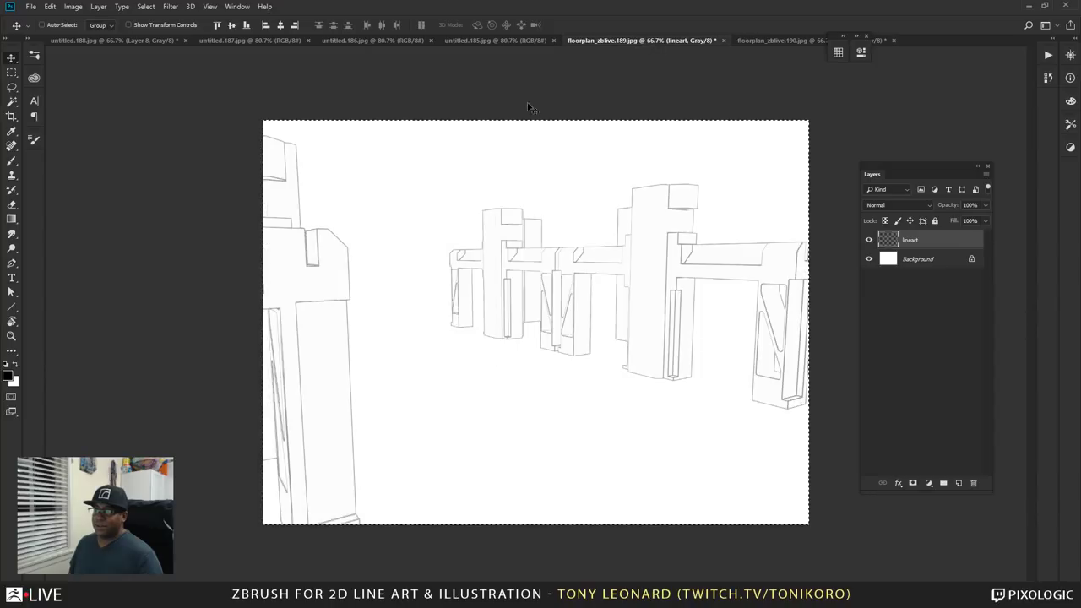
click(488, 39)
click(366, 41)
click(272, 40)
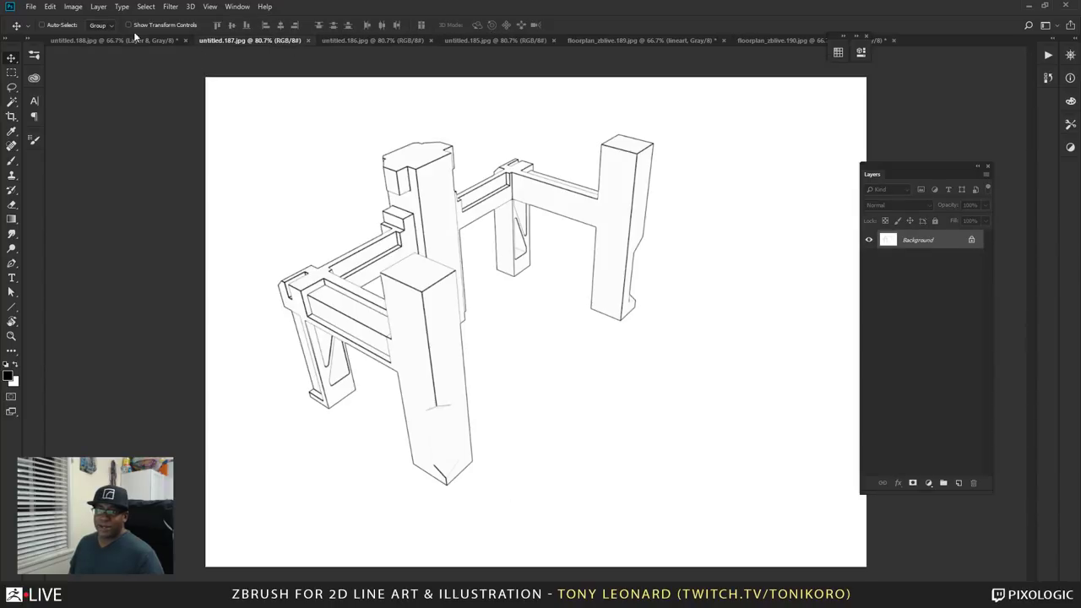
click(115, 40)
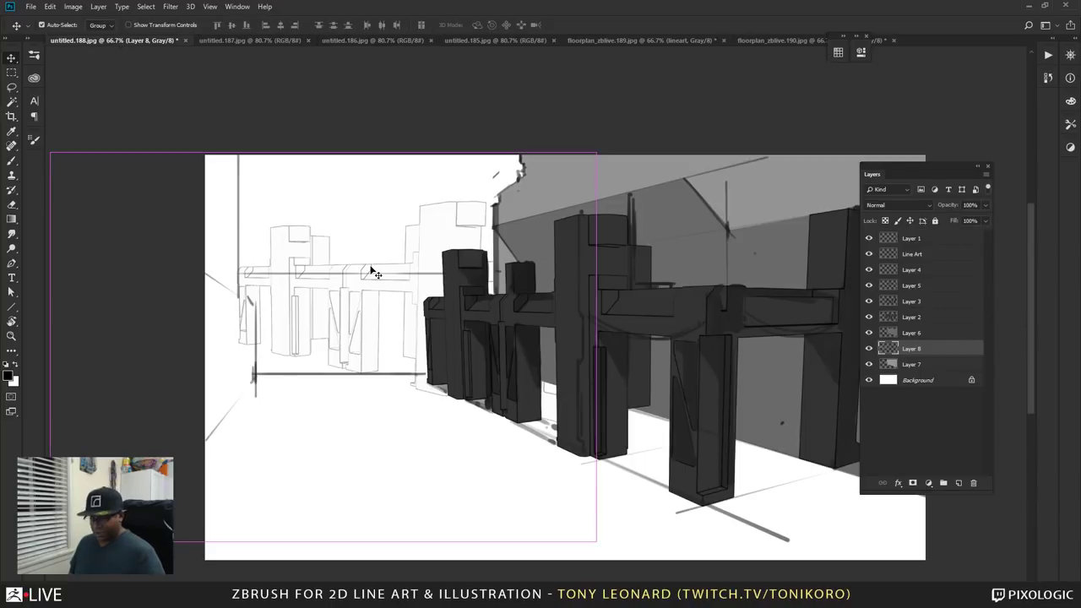
drag(379, 313, 265, 357)
drag(633, 438, 648, 456)
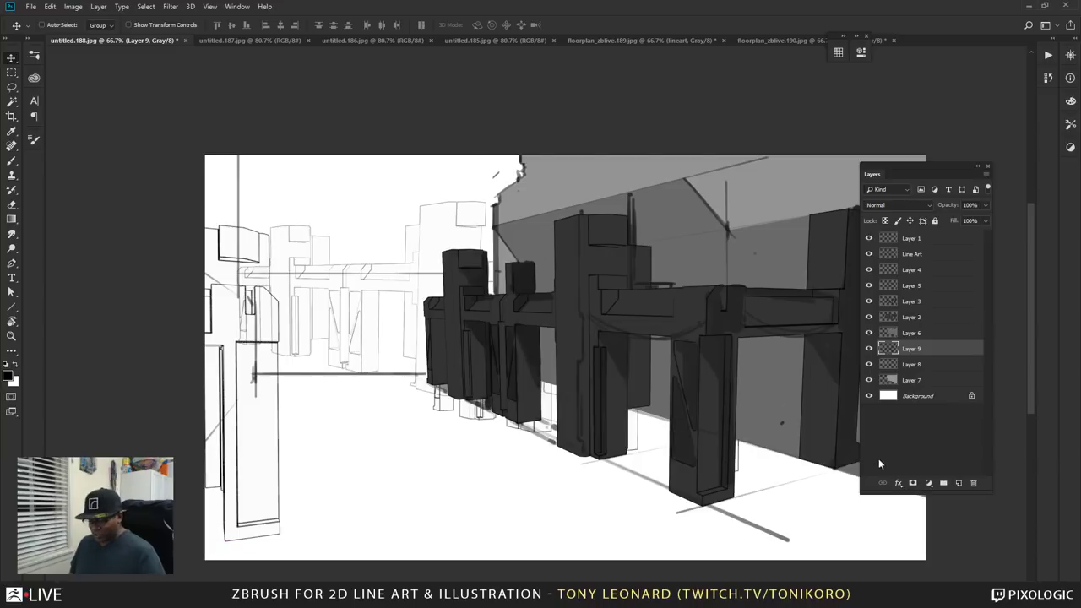
- Free-transform the new line art, rotating it 0.22° and scaling it up to about 122.5% so the foreground building fills the left edge
key(ctrl+t)
mouse_move(836, 253)
mouse_down()
mouse_move(833, 275)
mouse_move(838, 261)
mouse_up()
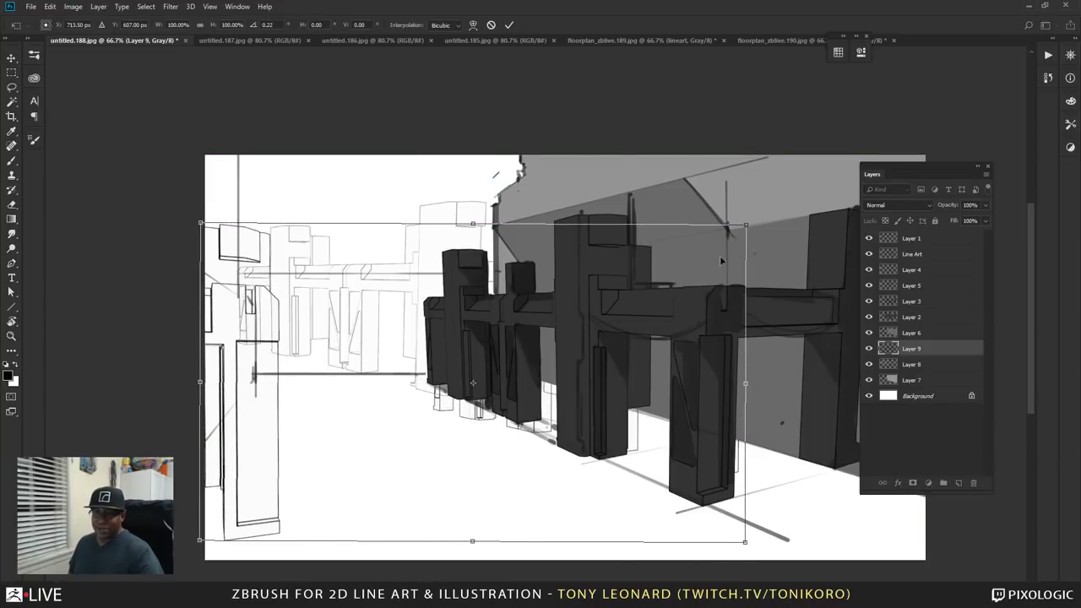
drag(745, 224, 873, 154)
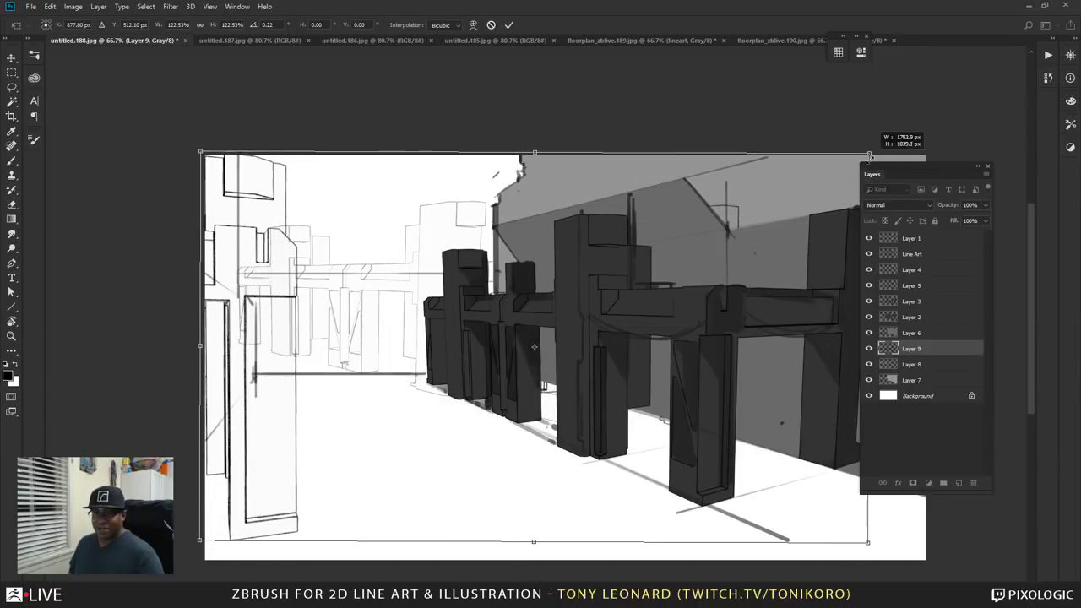
key(Return)
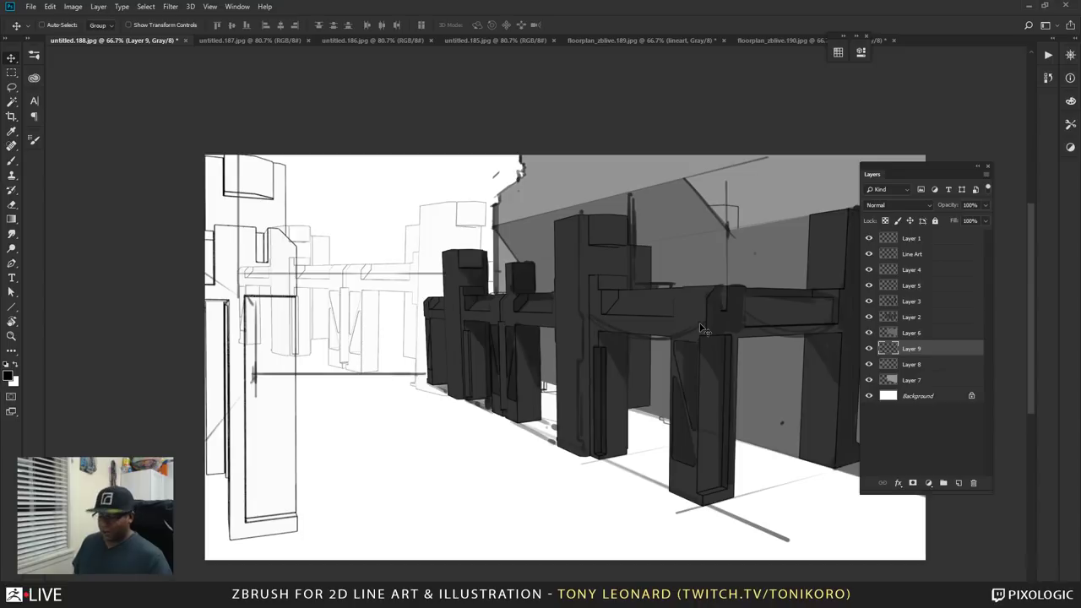
- Marquee-select the canvas area to the right of the foreground line-art building, and open the Save As dialog before cancelling it
key(m)
drag(358, 154, 930, 566)
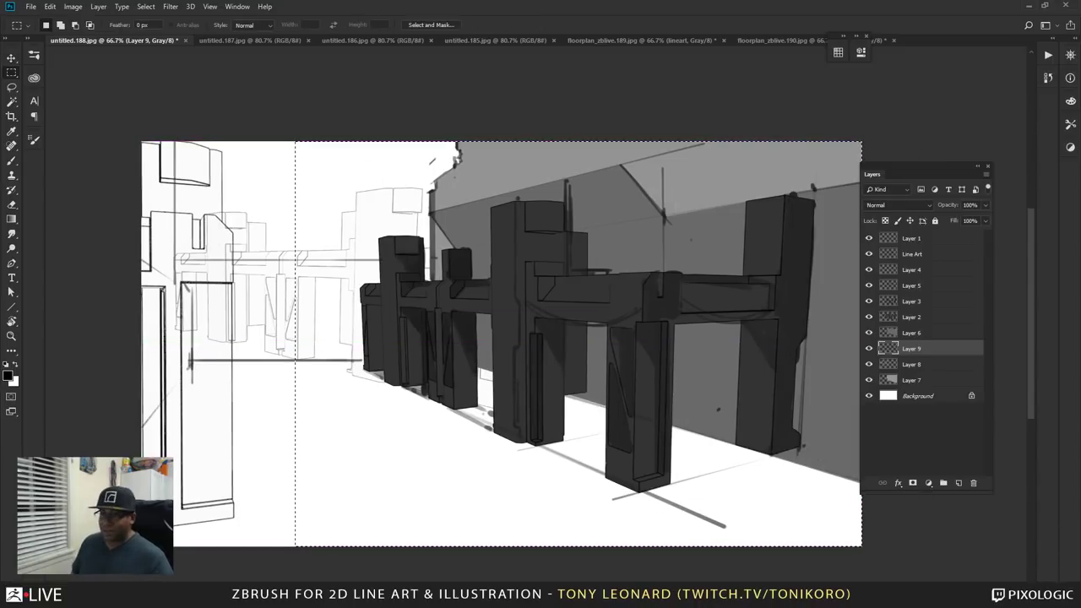
key(ctrl+shift+s)
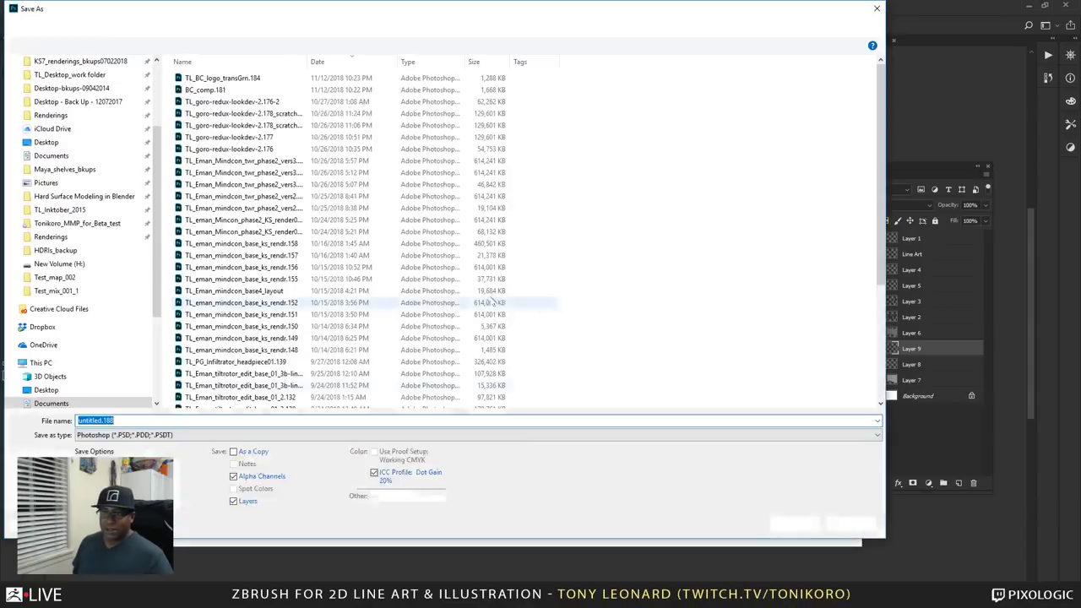
click(840, 525)
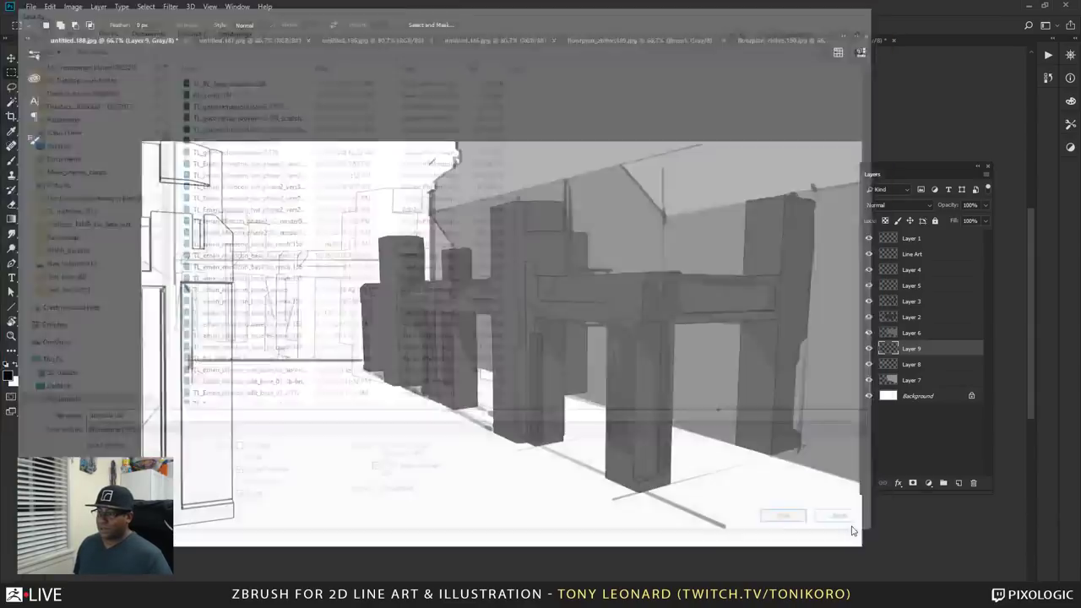
- On Layer 7, lasso the foreground building's silhouette along its line art and fill it with the light grey sampled from the background wall
alt+scroll(811, 370, down, 2)
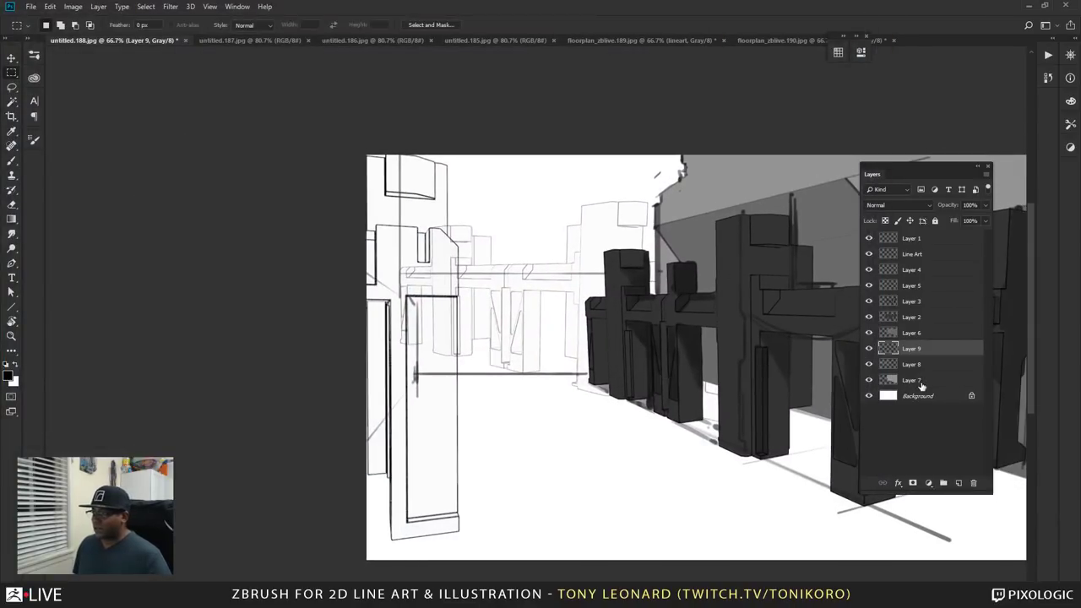
click(912, 380)
key(b)
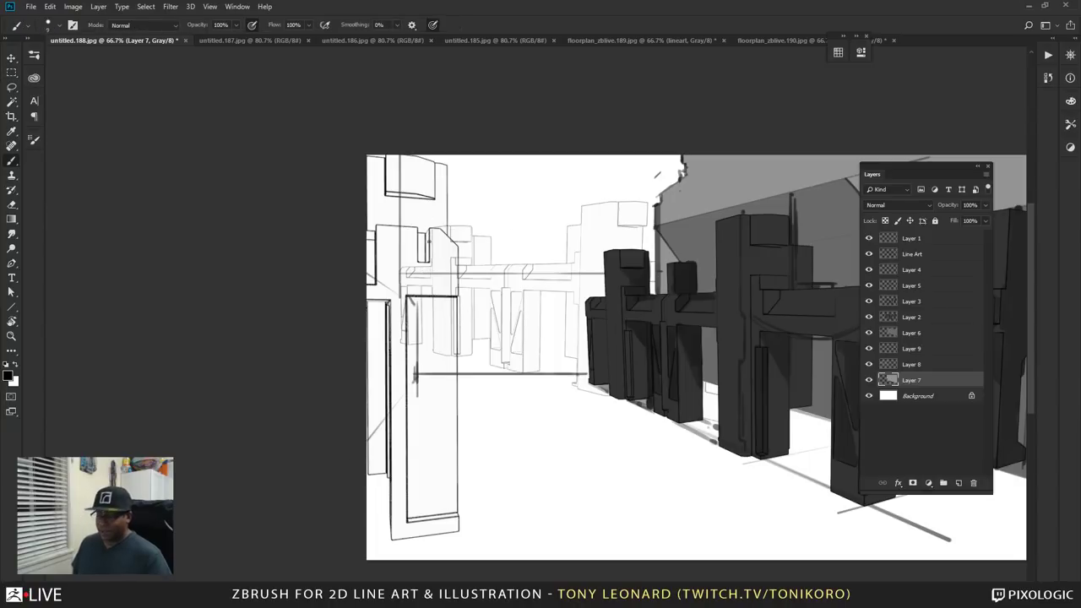
key(l)
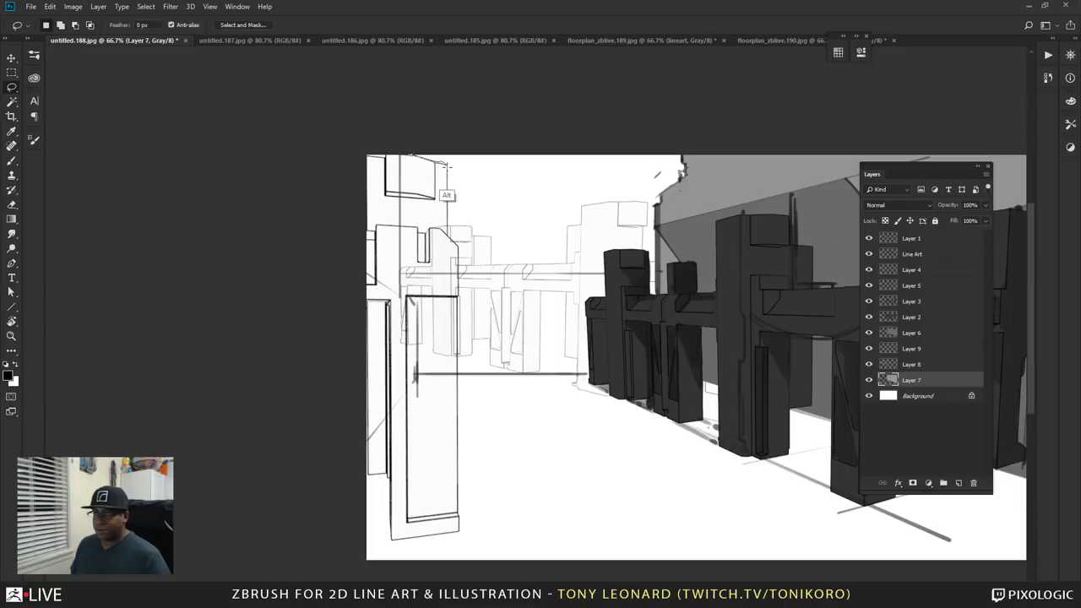
alt+click(447, 166)
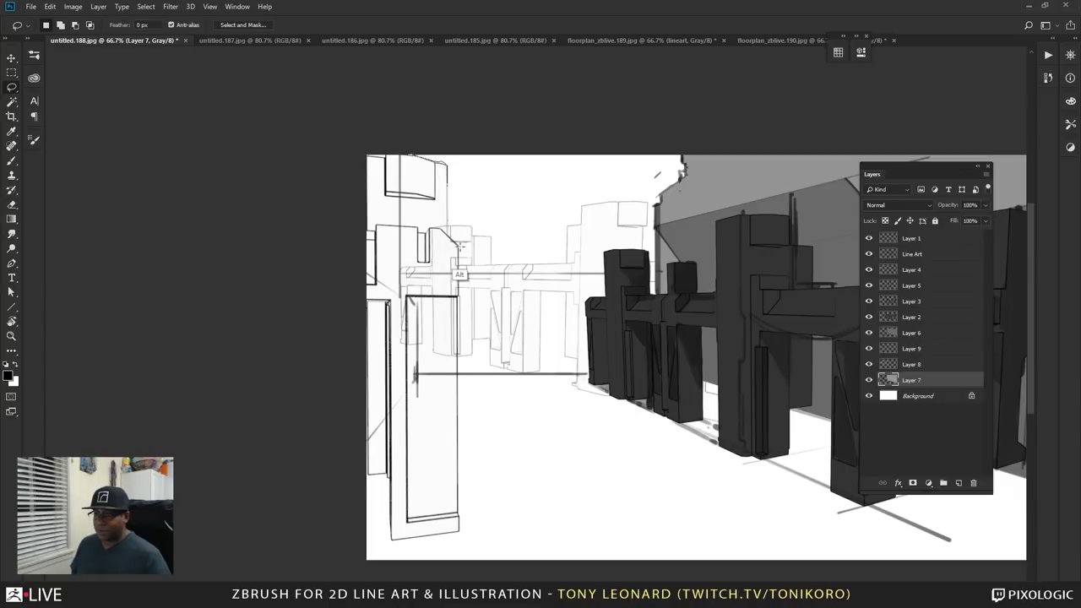
alt+click(456, 245)
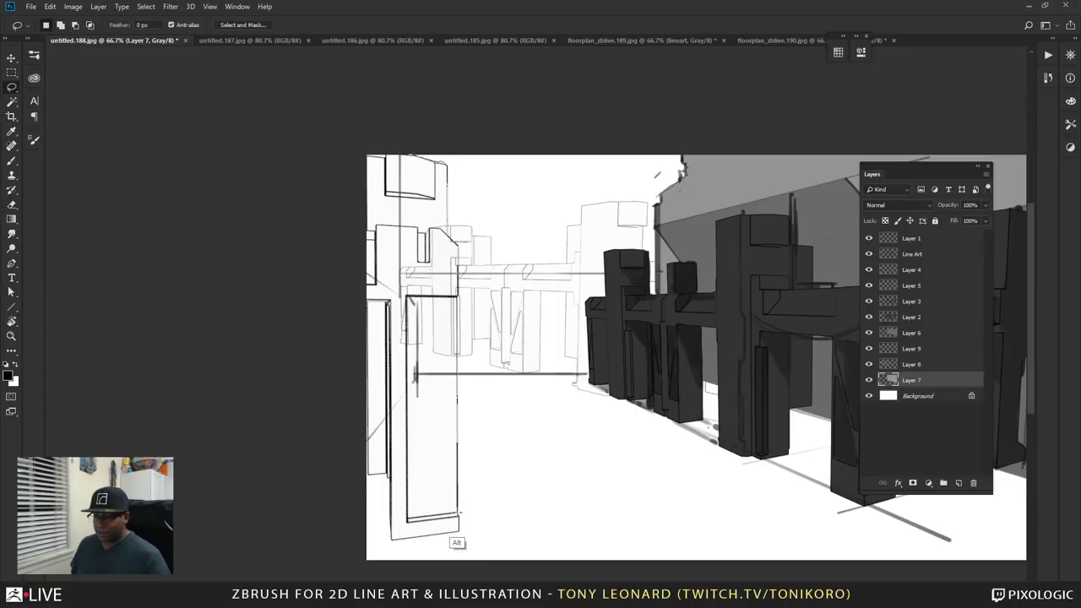
alt+click(458, 530)
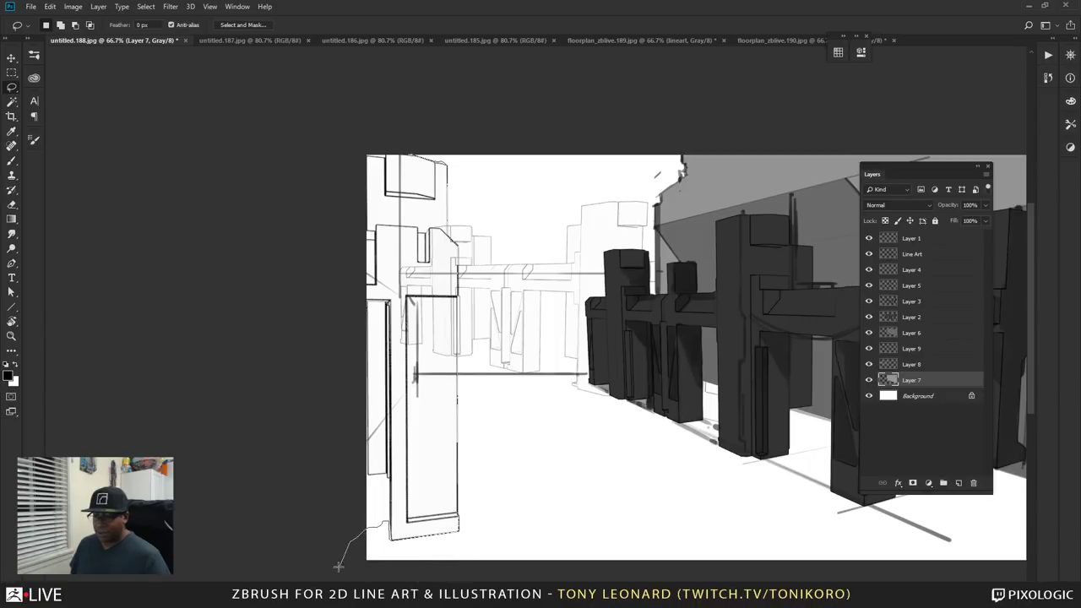
alt+drag(315, 152, 431, 145)
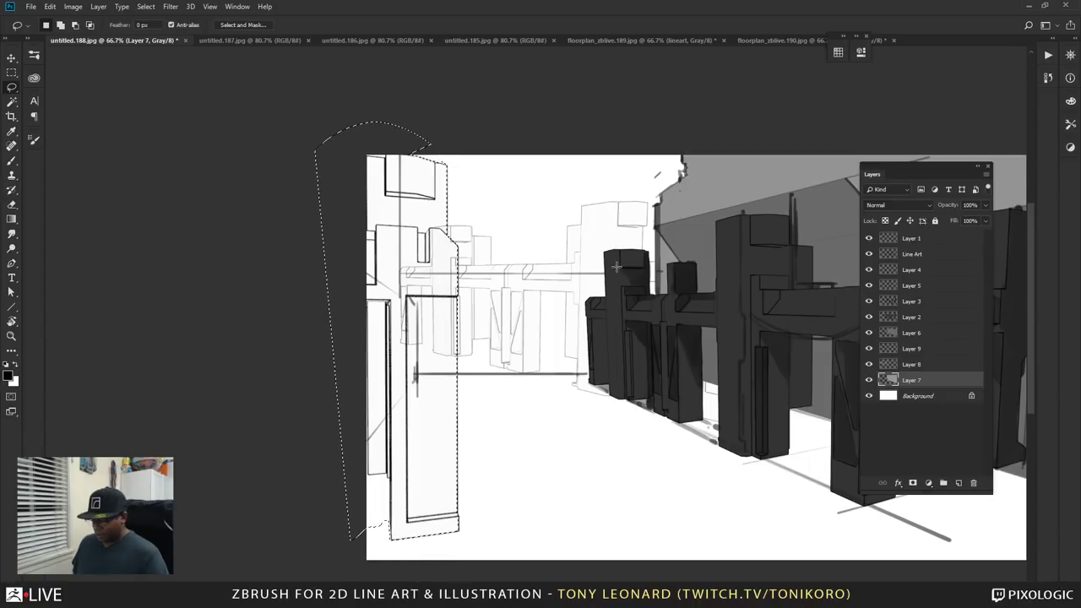
key(i)
click(707, 193)
key(alt+BackSpace)
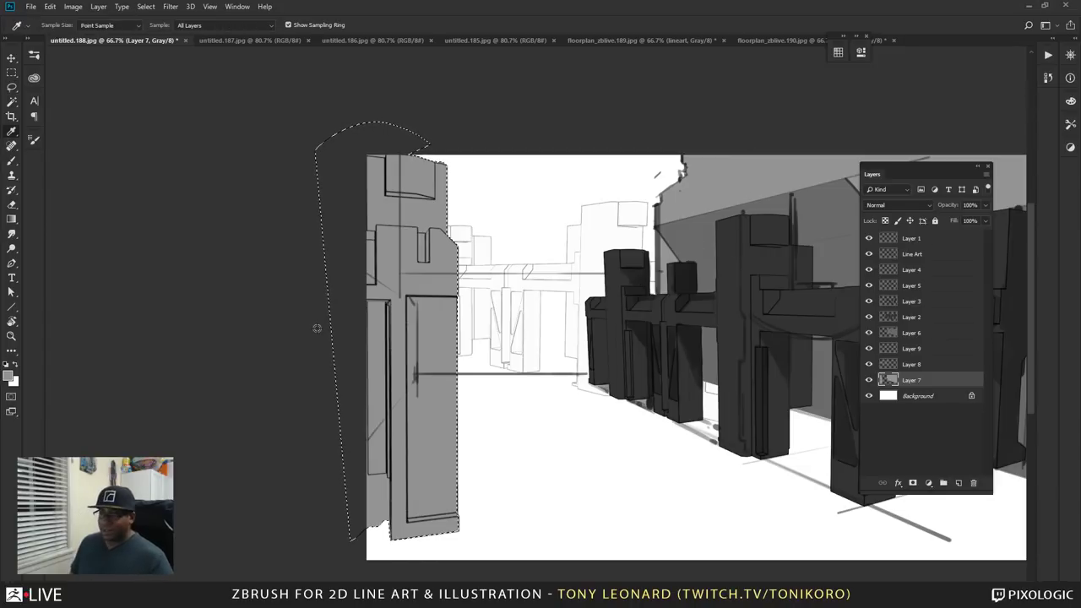
key(ctrl+d)
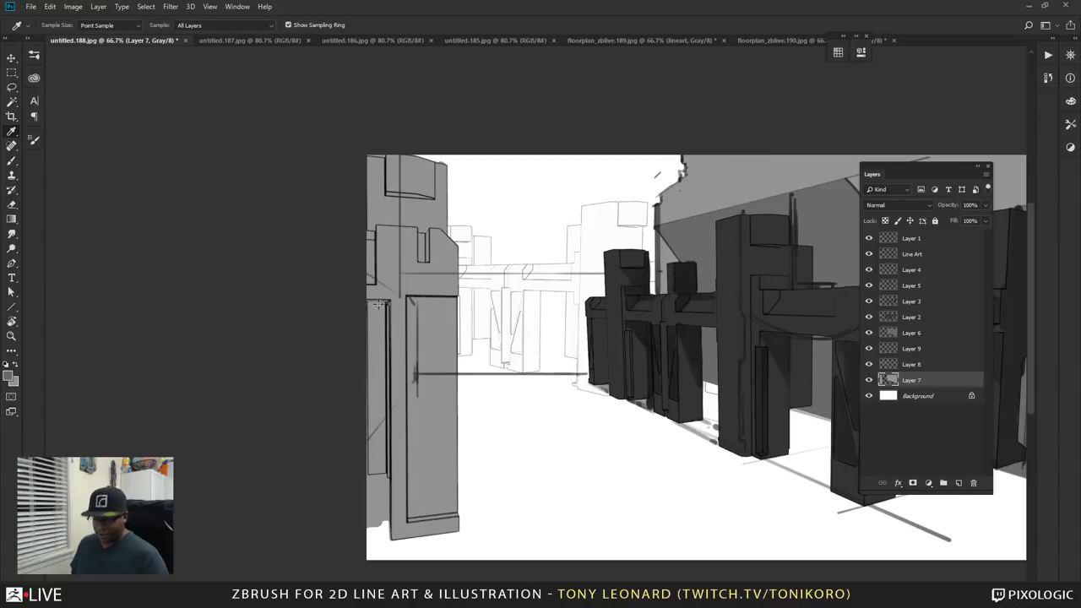
- Brush darker grey shading onto the foreground building's upper left side, and lasso the recessed area beneath it and fill it with dark grey
key(b)
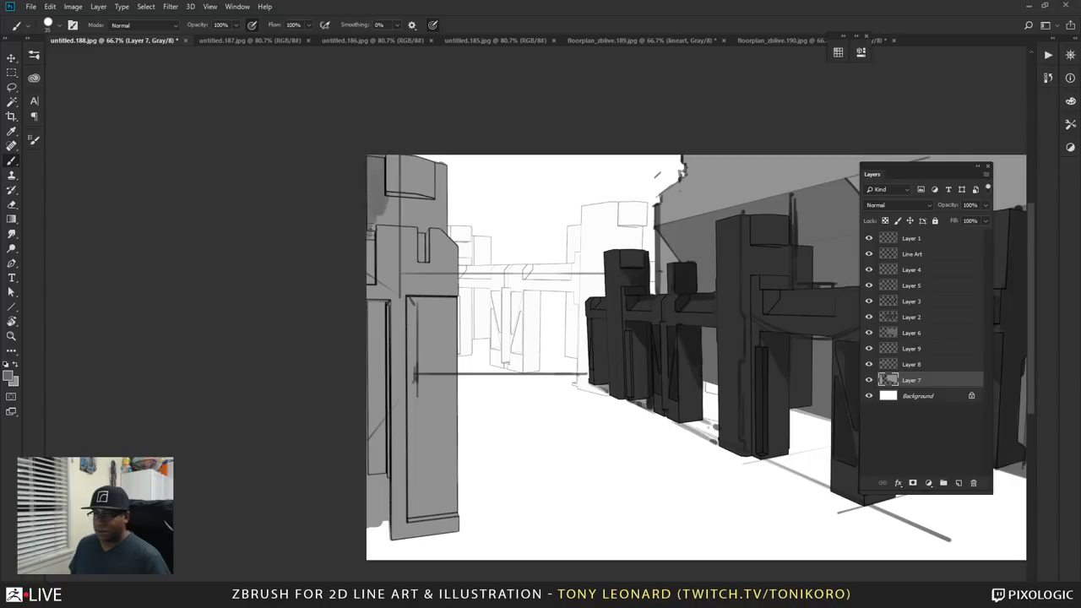
drag(370, 232, 372, 289)
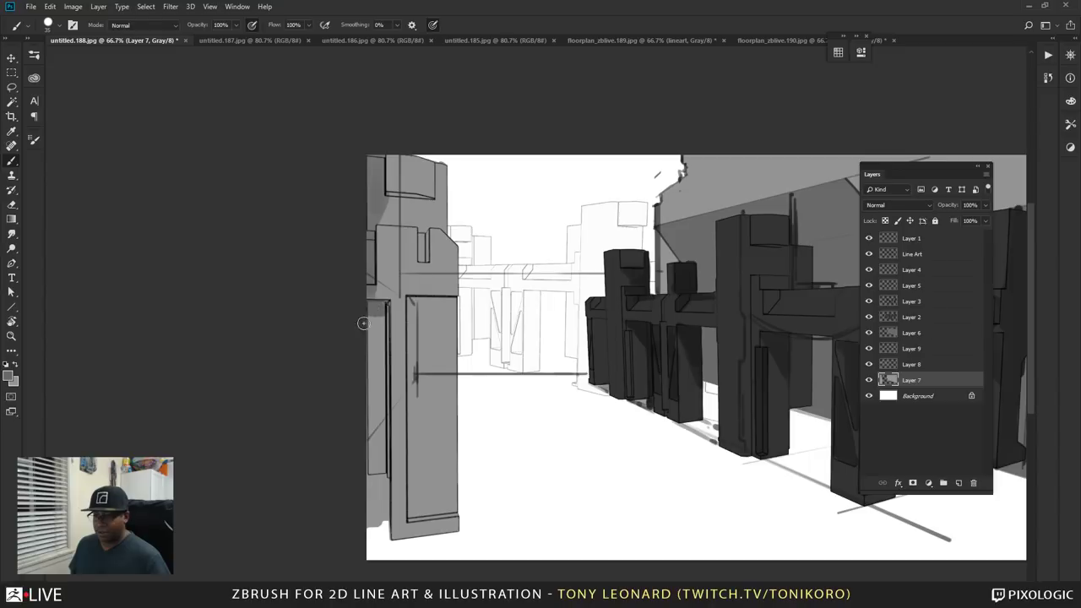
key(l)
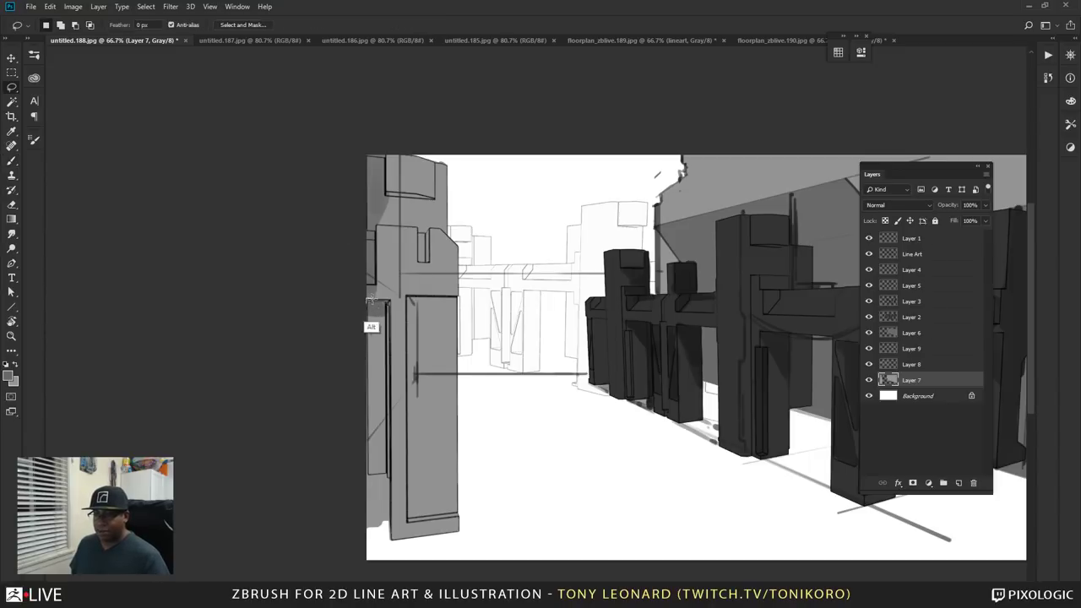
alt+click(390, 302)
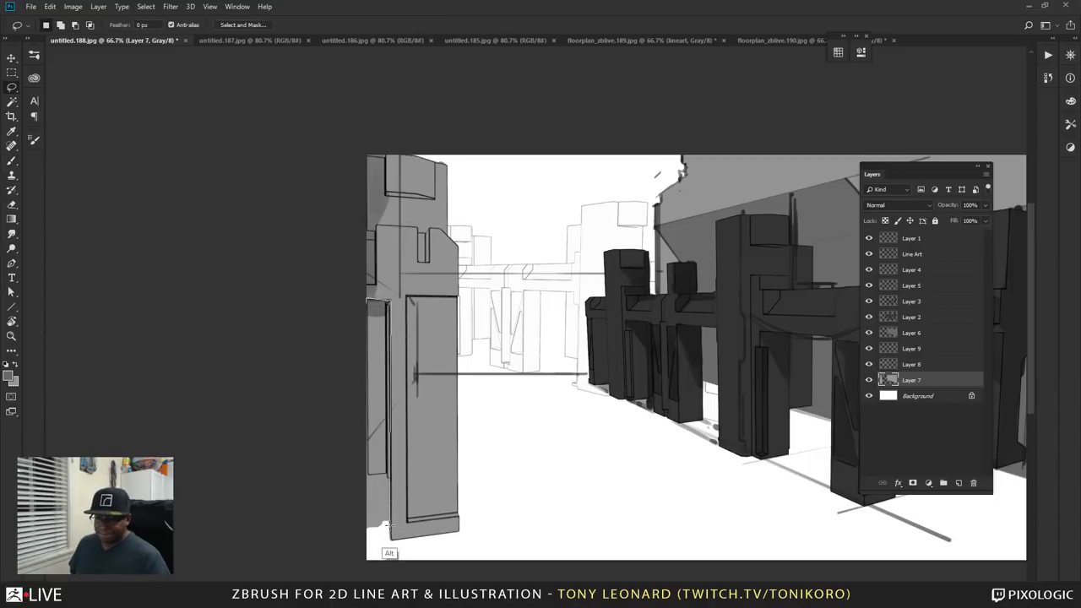
alt+drag(318, 561, 337, 317)
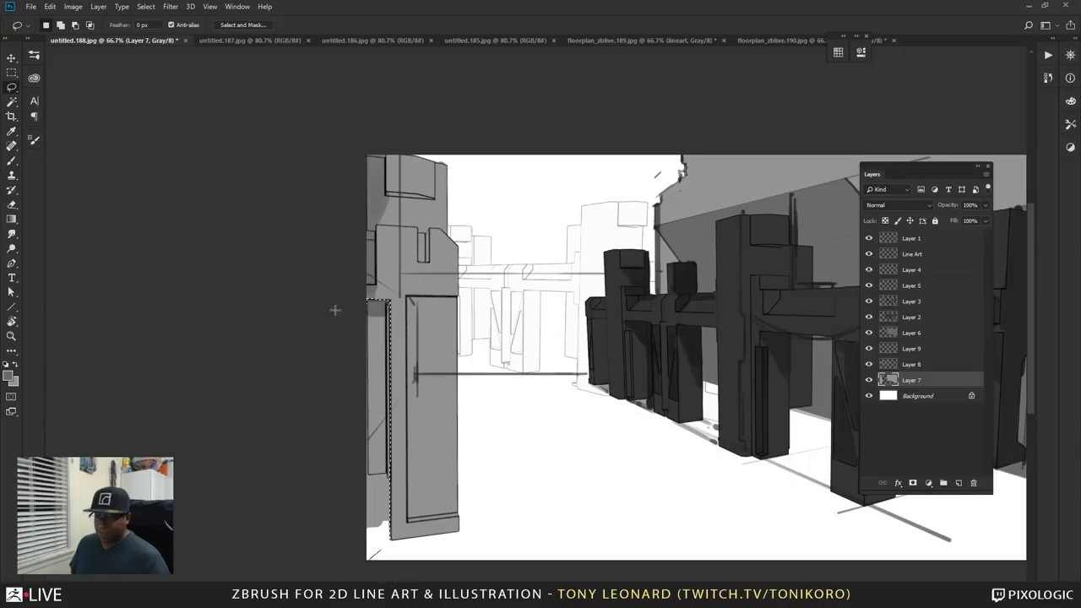
key(alt+BackSpace)
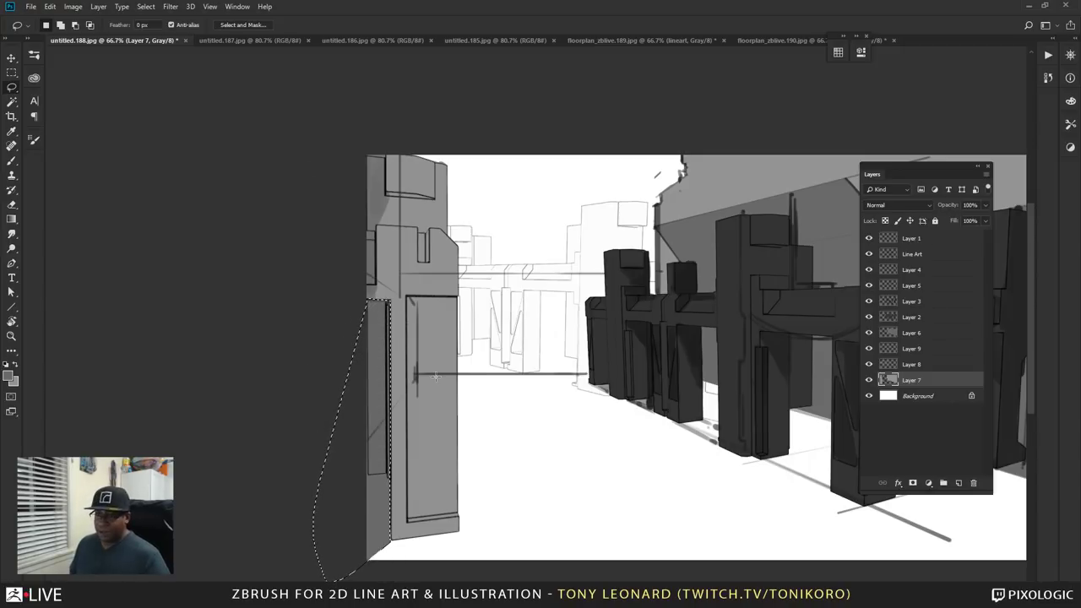
key(i)
click(759, 246)
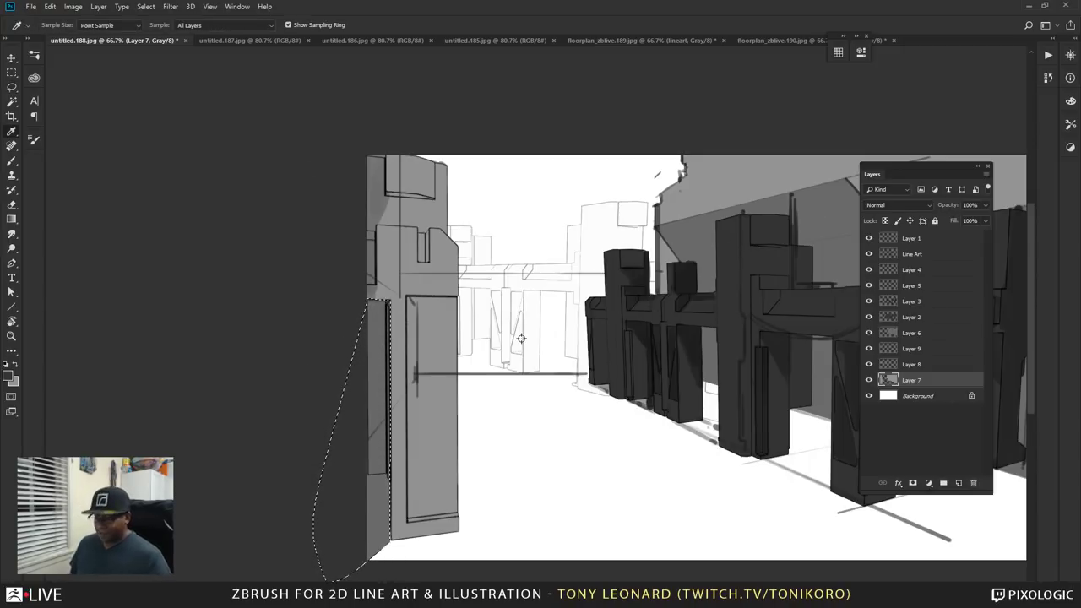
key(alt+BackSpace)
key(ctrl+d)
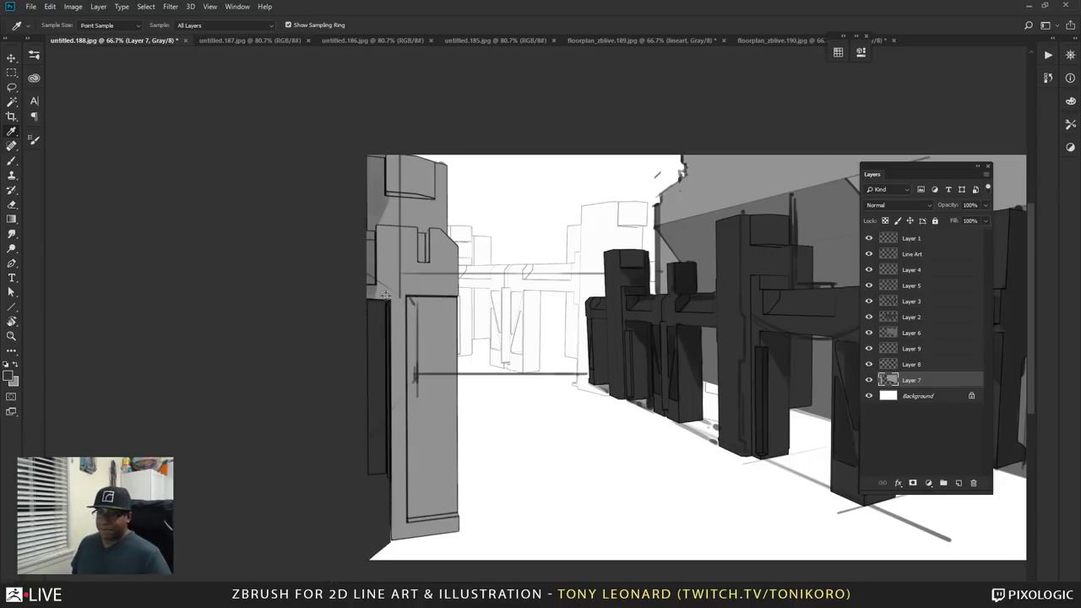
- Lasso the tall rectangular panel on the foreground building's front face and fill it with dark grey
key(l)
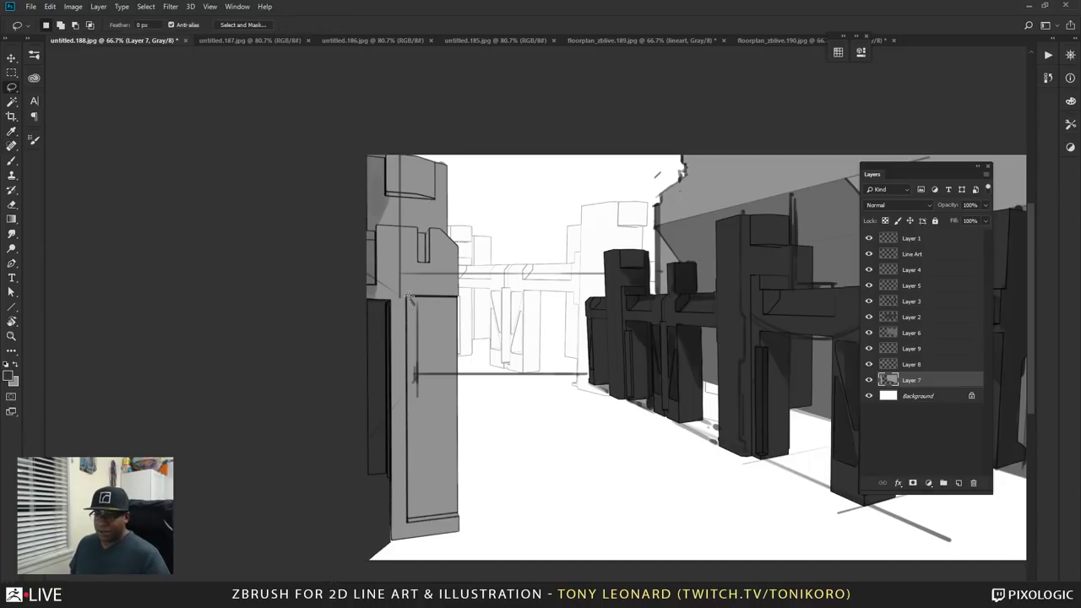
mouse_move(410, 296)
alt+mouse_down()
mouse_move(410, 520)
mouse_move(462, 521)
mouse_move(459, 287)
mouse_move(409, 295)
alt+mouse_up()
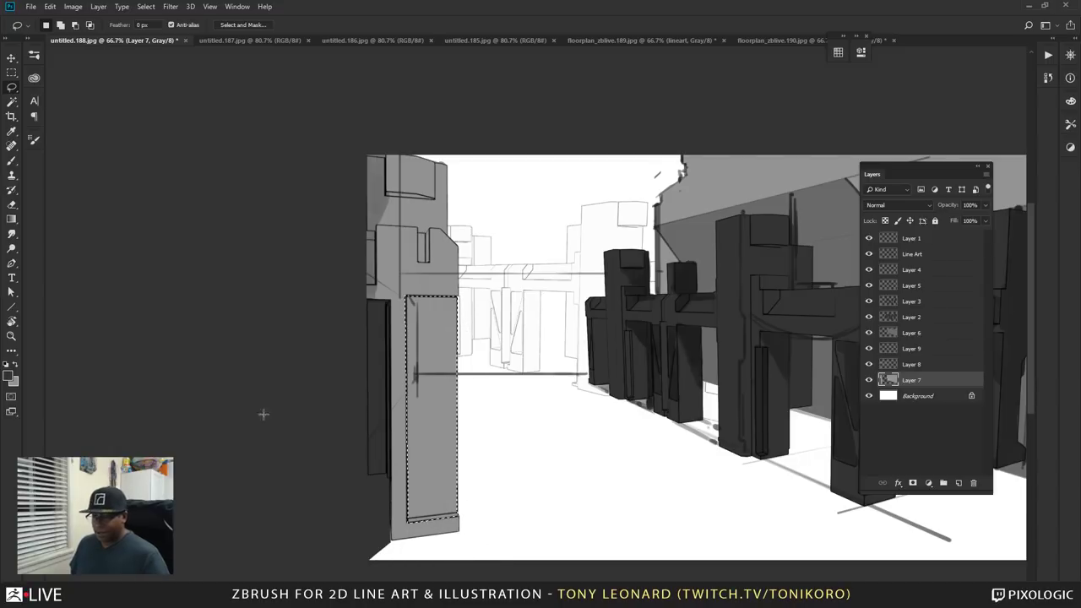
key(i)
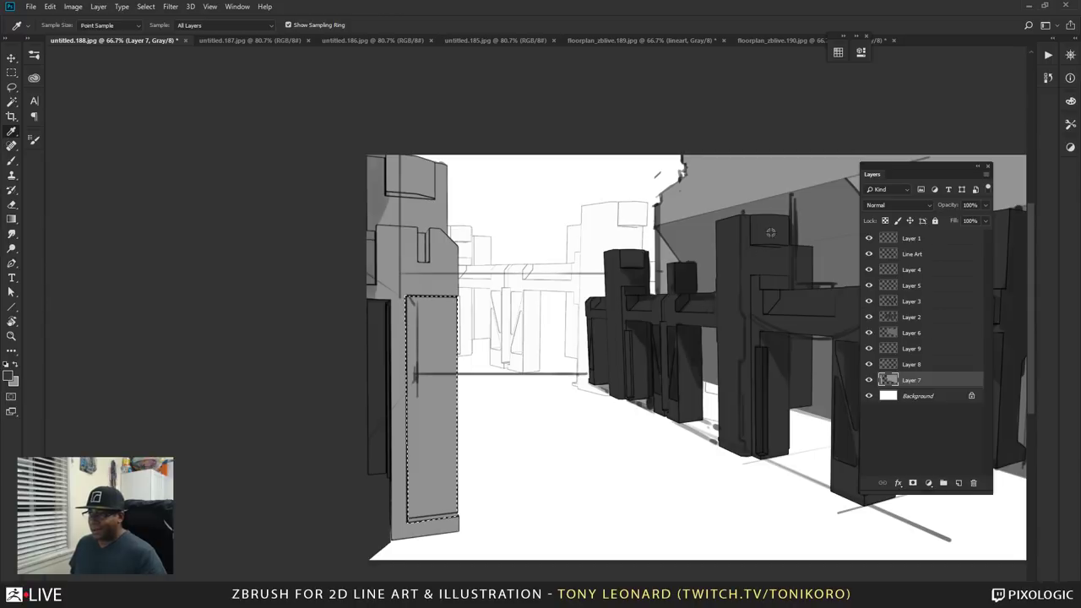
click(796, 171)
key(alt+BackSpace)
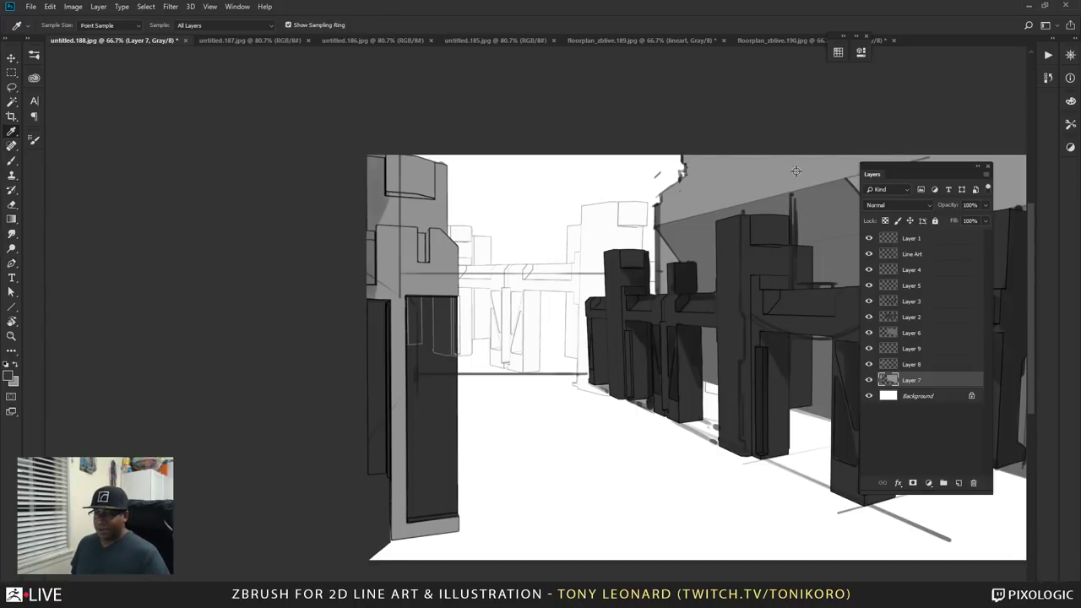
- Pick the layer holding the faint distant-building line art directly from the canvas and hide that layer, Layer 8
key(v)
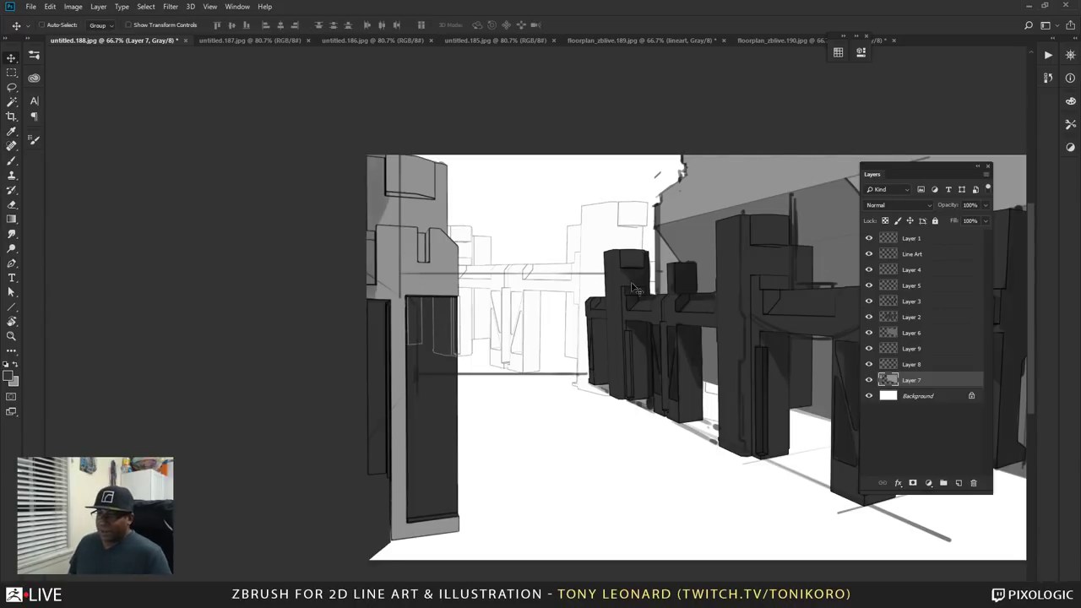
right_click(523, 296)
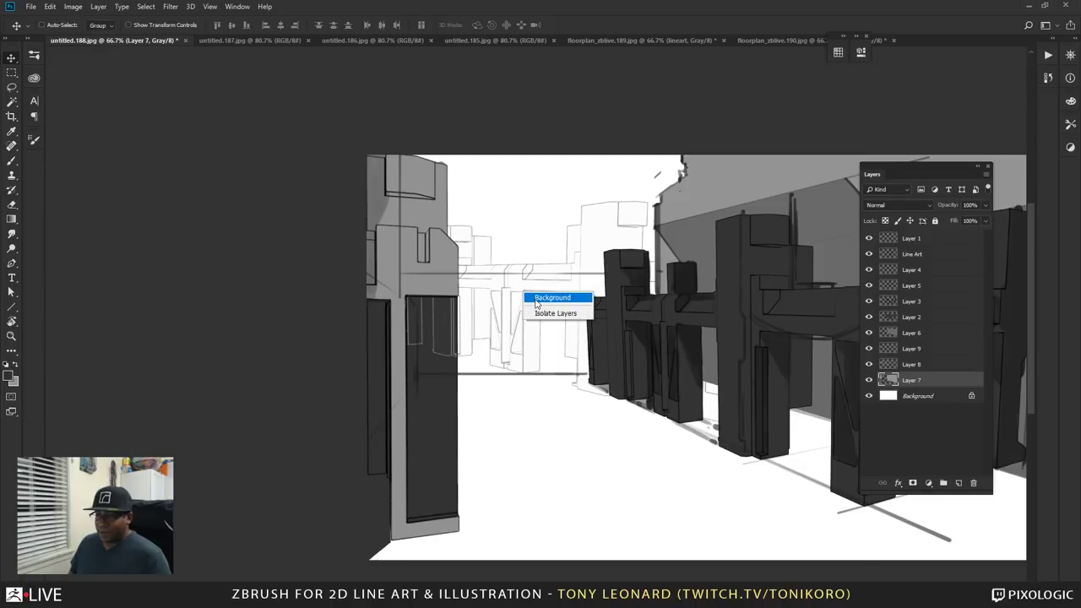
click(540, 298)
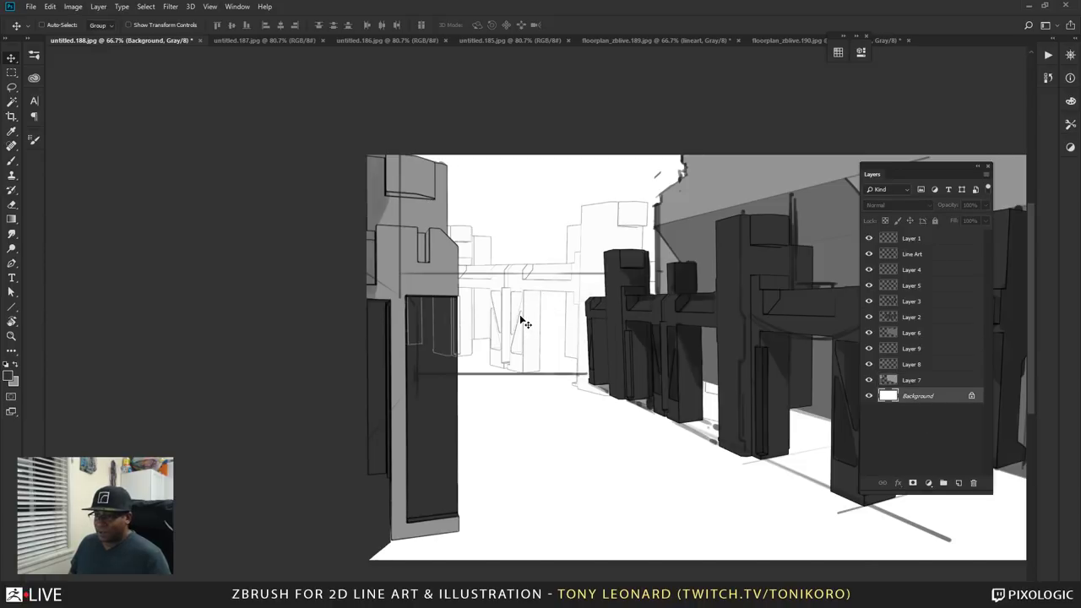
key(z)
drag(499, 286, 584, 370)
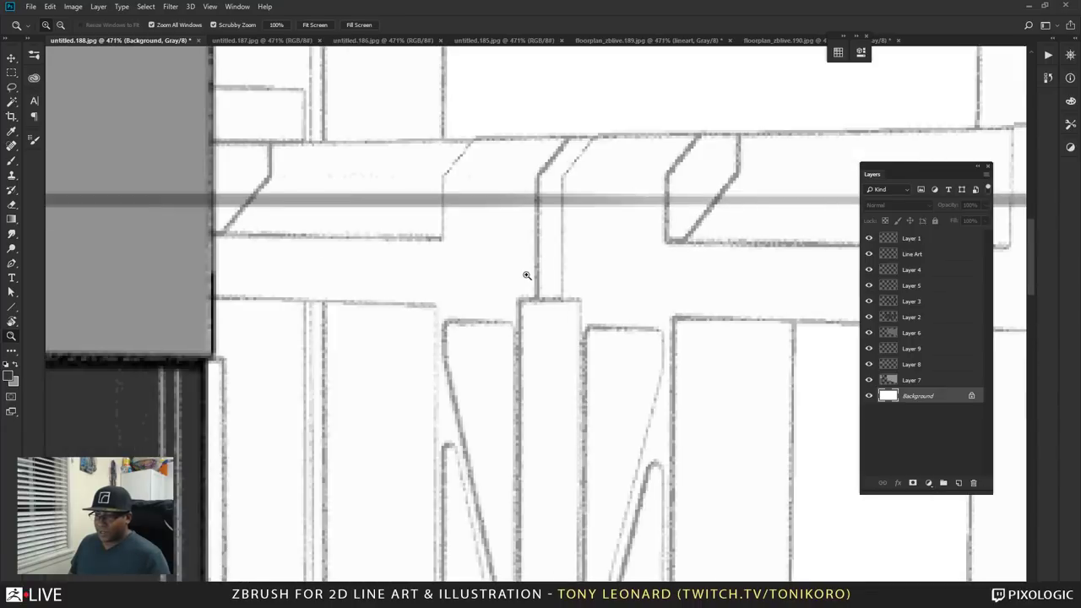
key(v)
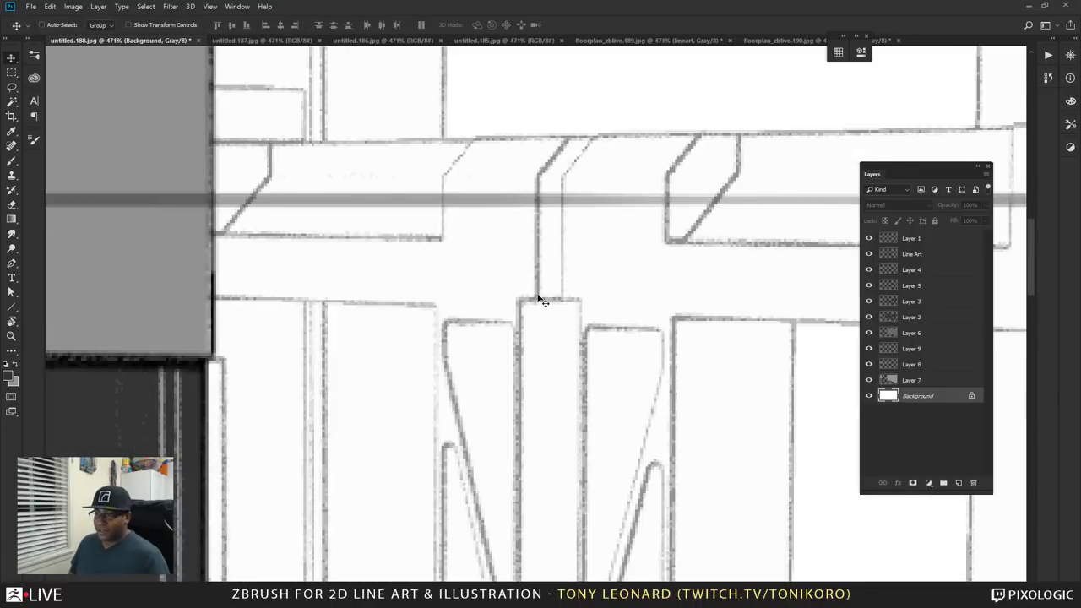
right_click(541, 300)
click(549, 300)
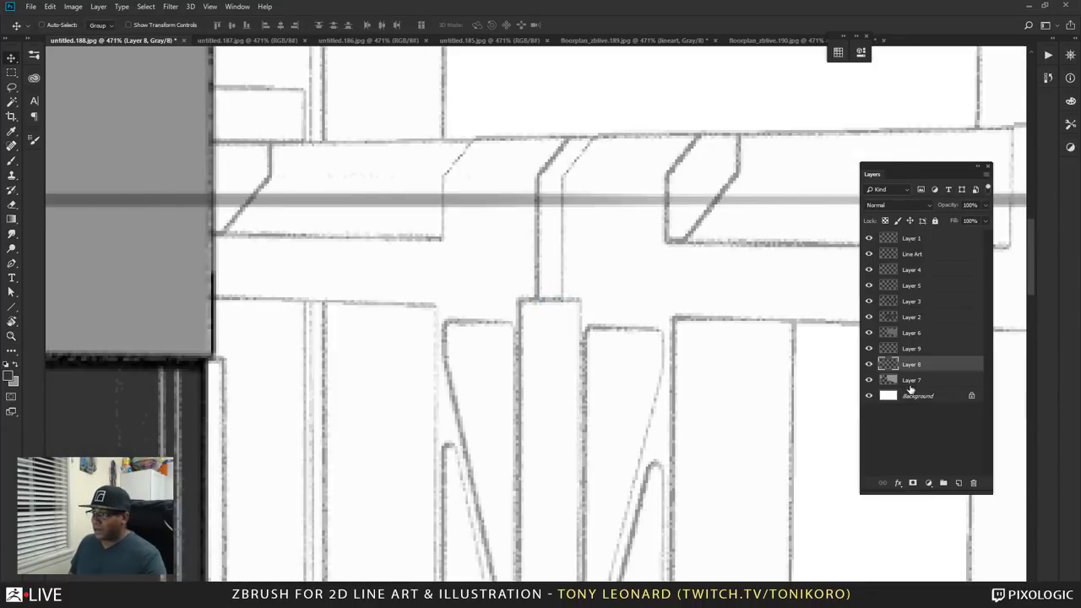
click(869, 364)
key(z)
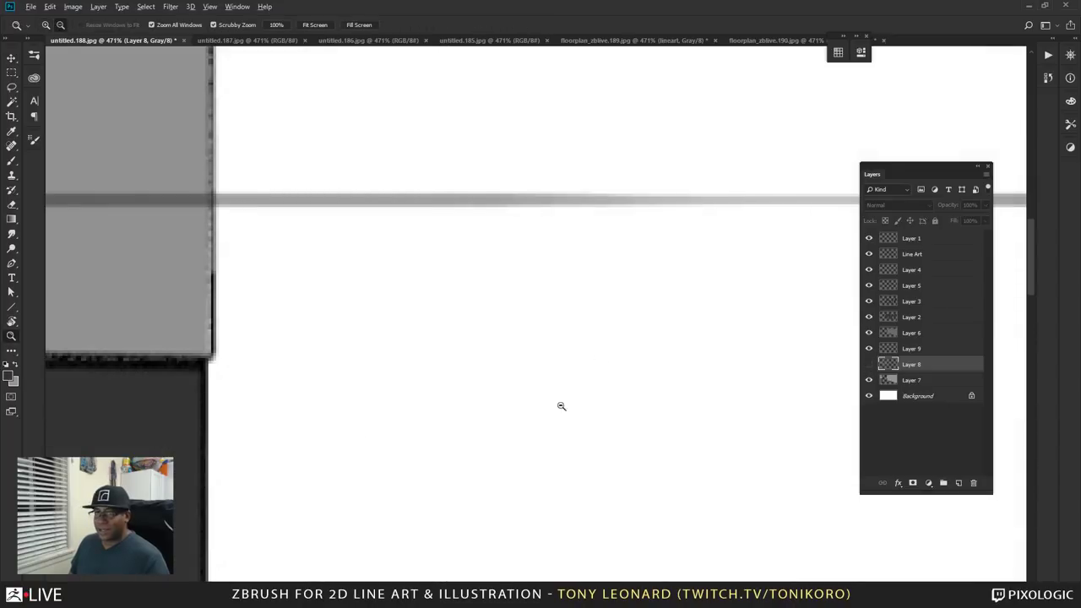
alt+click(355, 430)
alt+click(356, 429)
alt+click(356, 430)
alt+click(356, 429)
drag(466, 484, 411, 312)
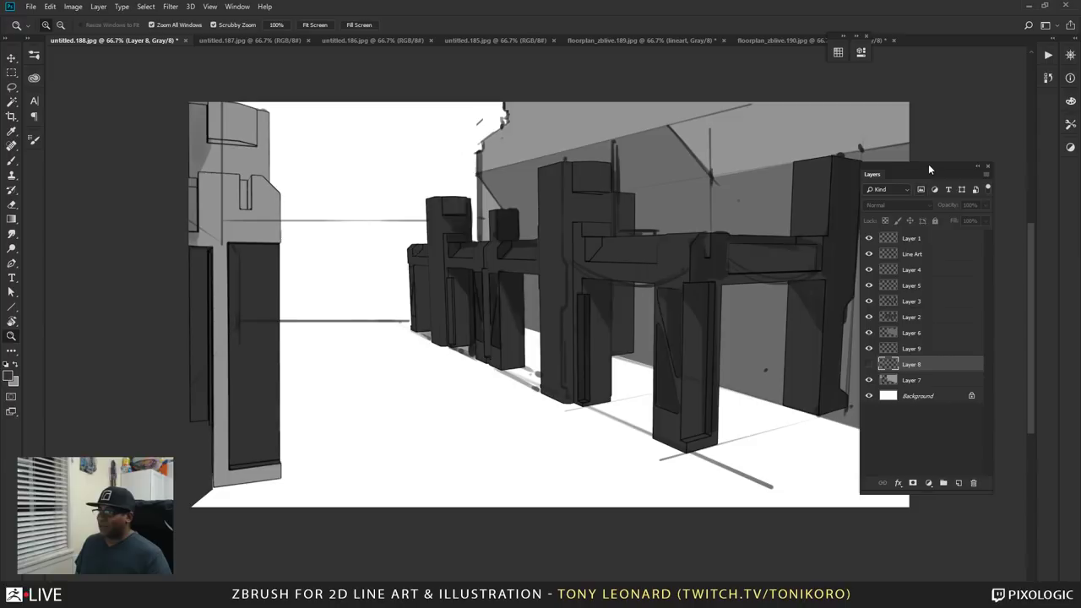
- Move the Layers panel clear of the canvas and add a new empty layer above Layer 2 for painting
drag(930, 171, 1039, 221)
key(b)
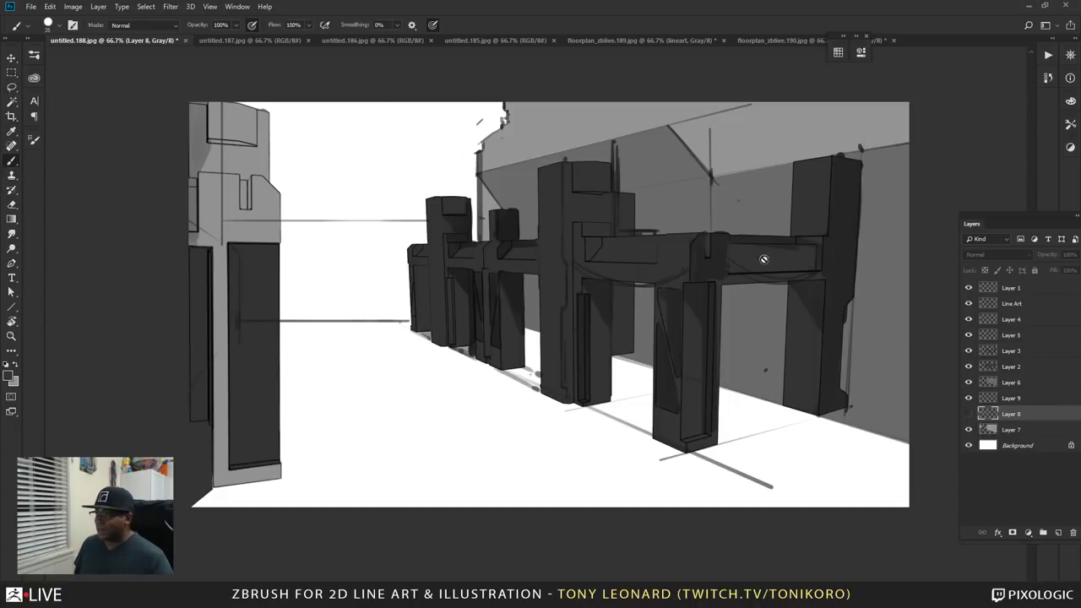
click(1026, 430)
click(1037, 367)
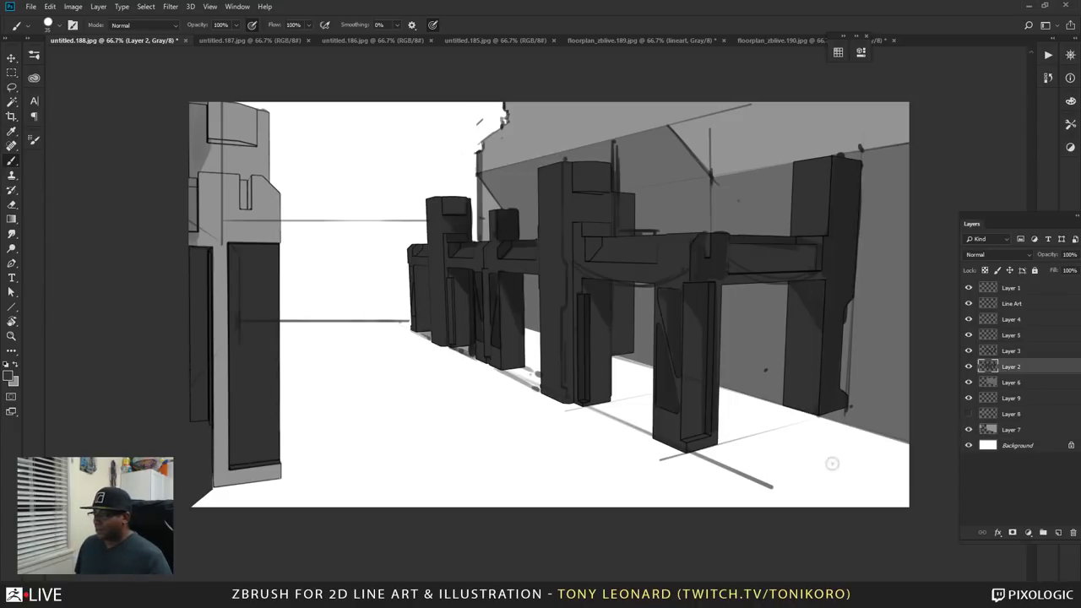
click(1058, 533)
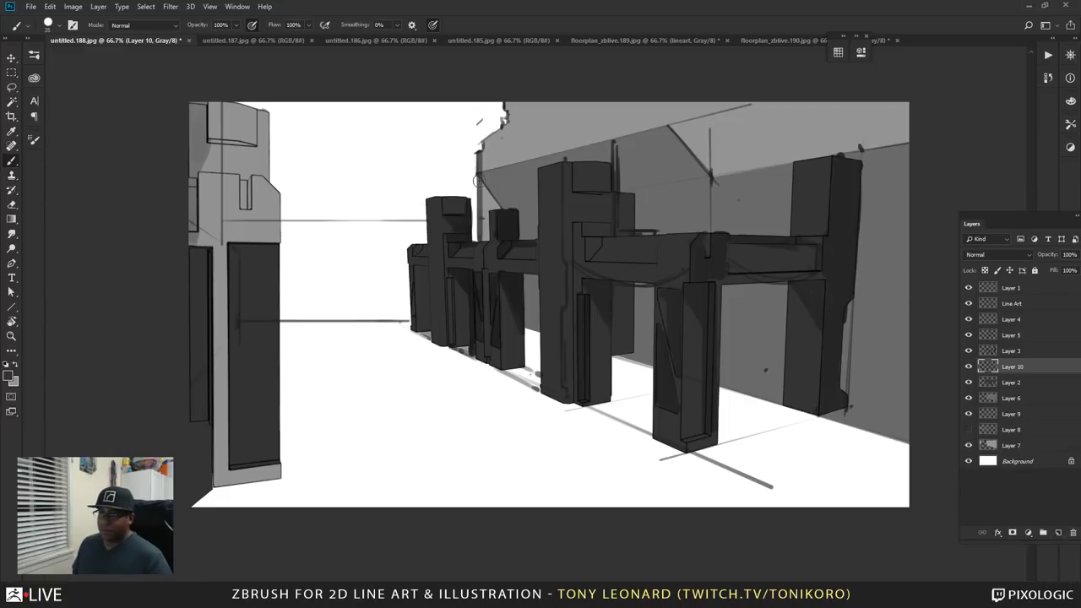
- Brush dark vertical edge lines on the background building, at its far corner and below the roof peak
click(481, 177)
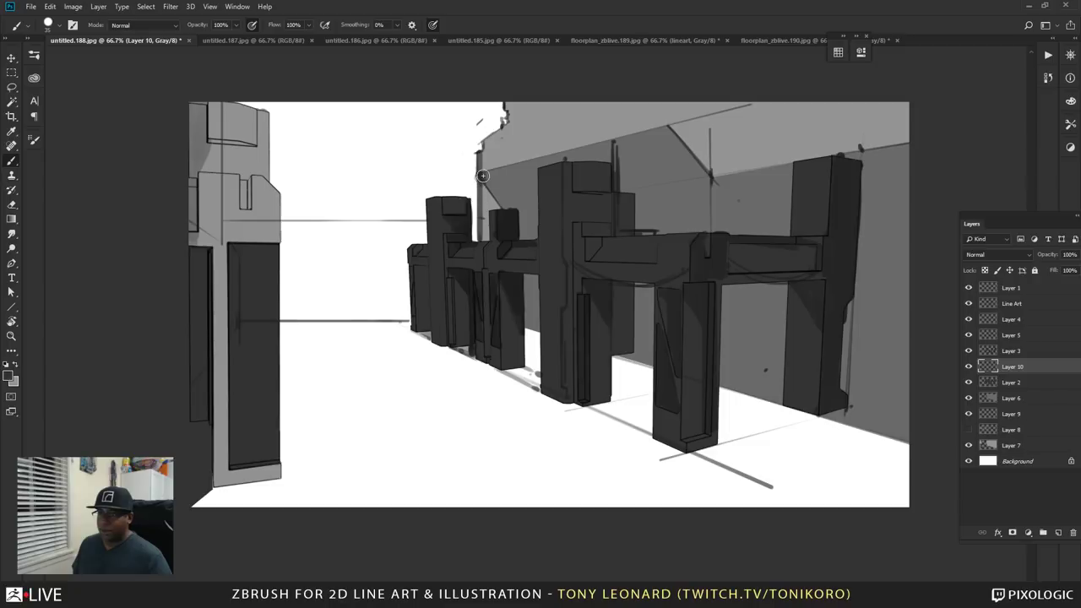
shift+click(478, 242)
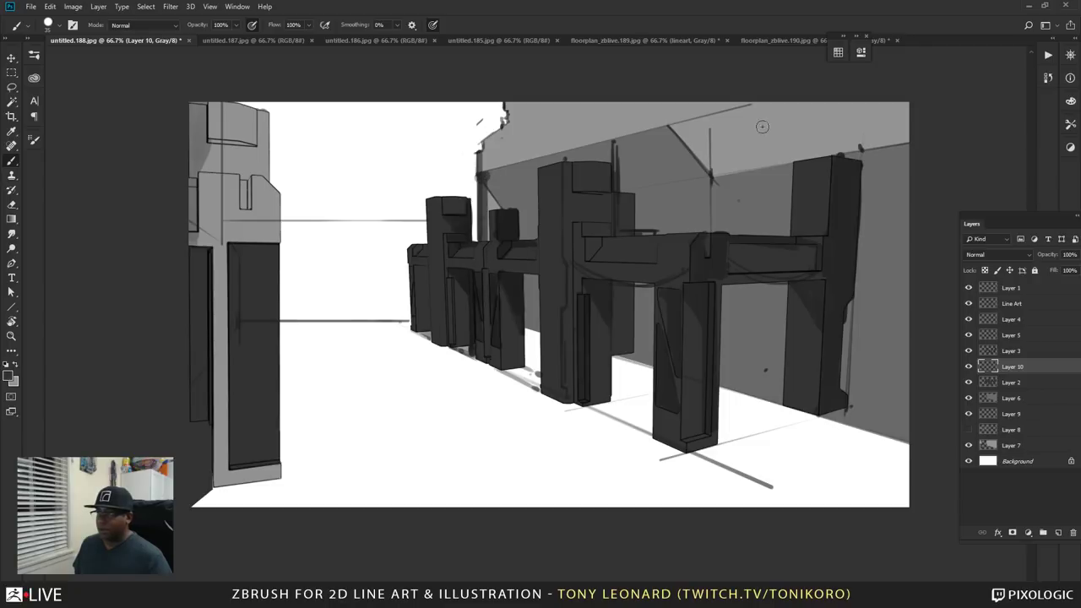
click(669, 127)
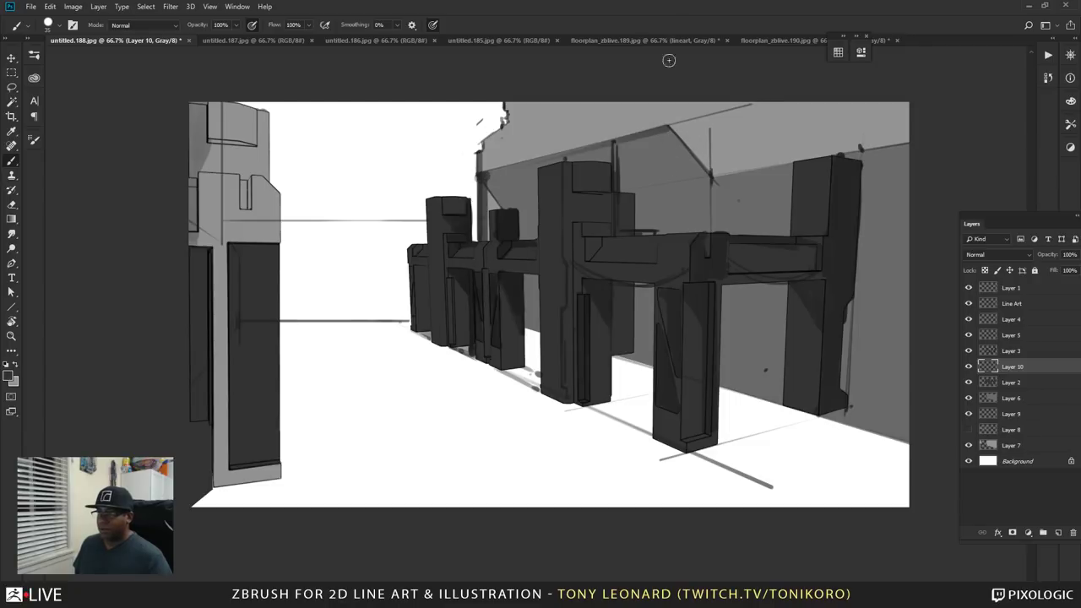
shift+click(664, 196)
shift+drag(667, 159, 662, 228)
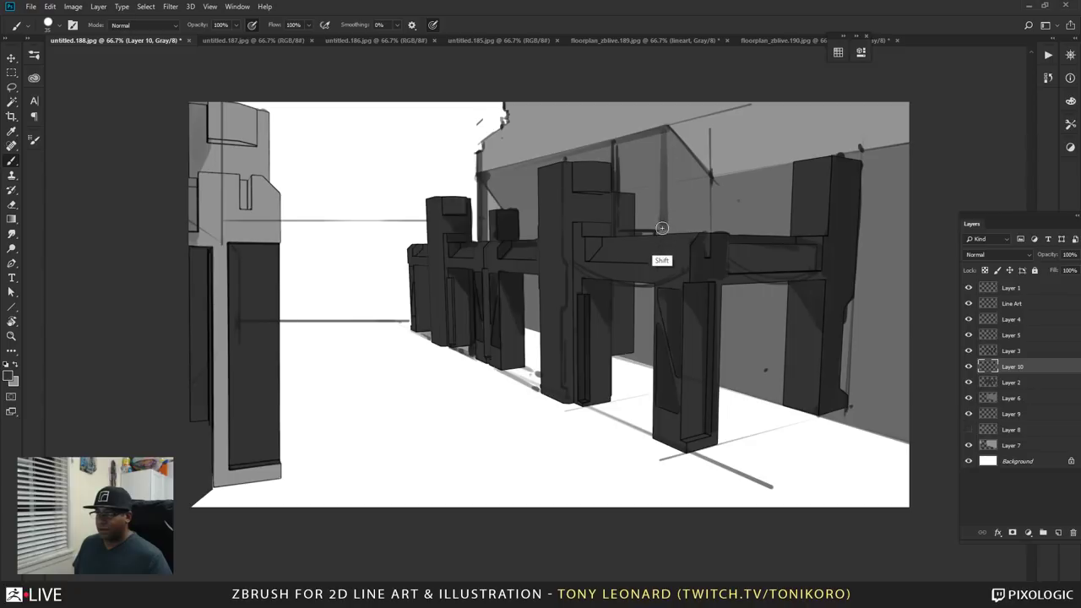
shift+drag(668, 127, 669, 224)
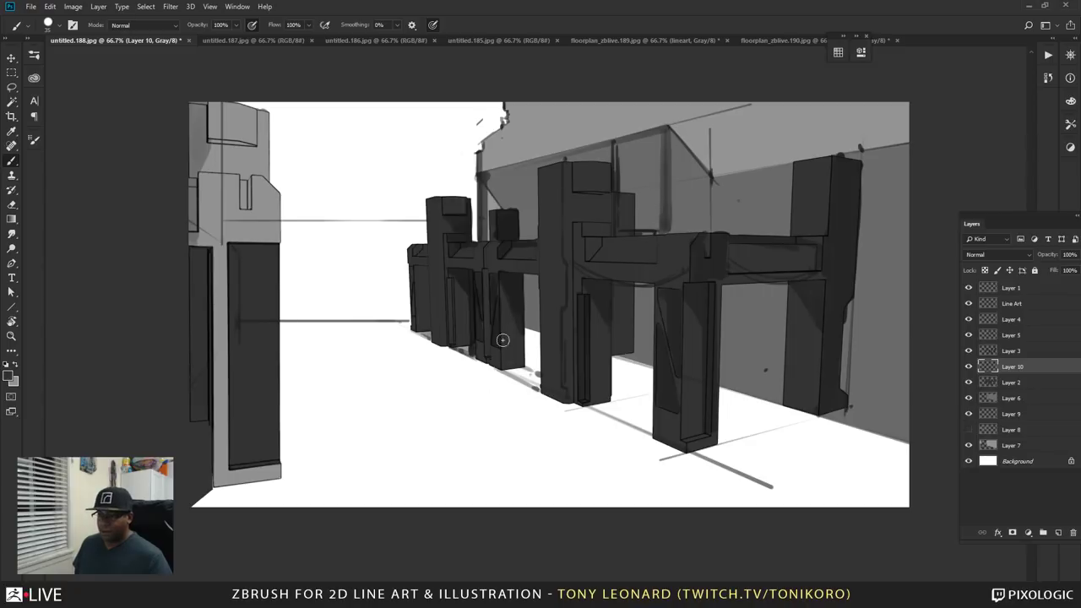
- Lasso the ground strip behind the pillars out past the canvas edge and fill it with dark grey on a new layer above Layer 10
key(l)
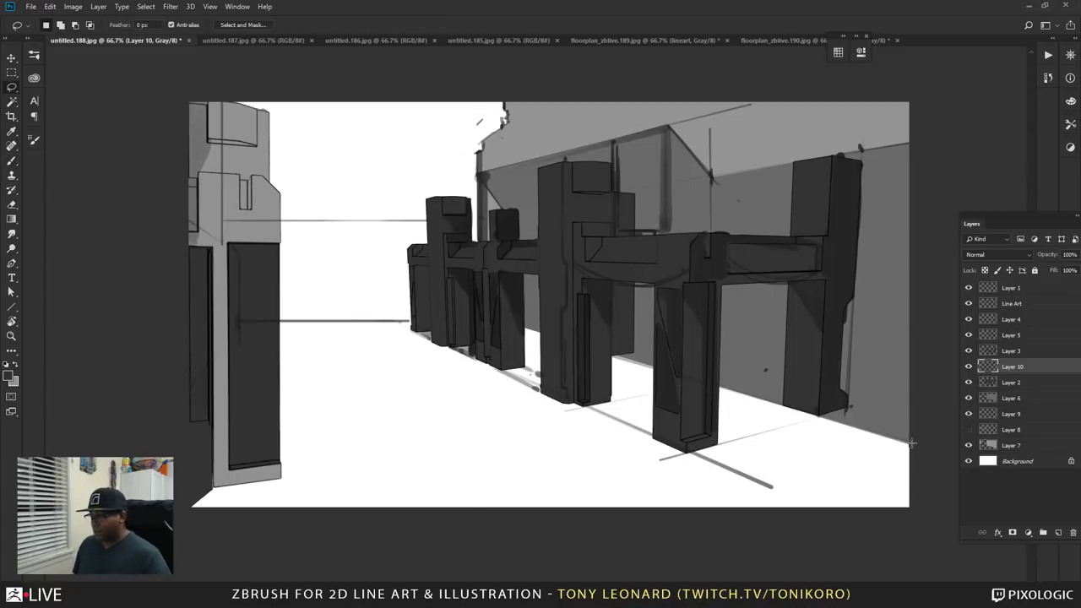
alt+click(911, 442)
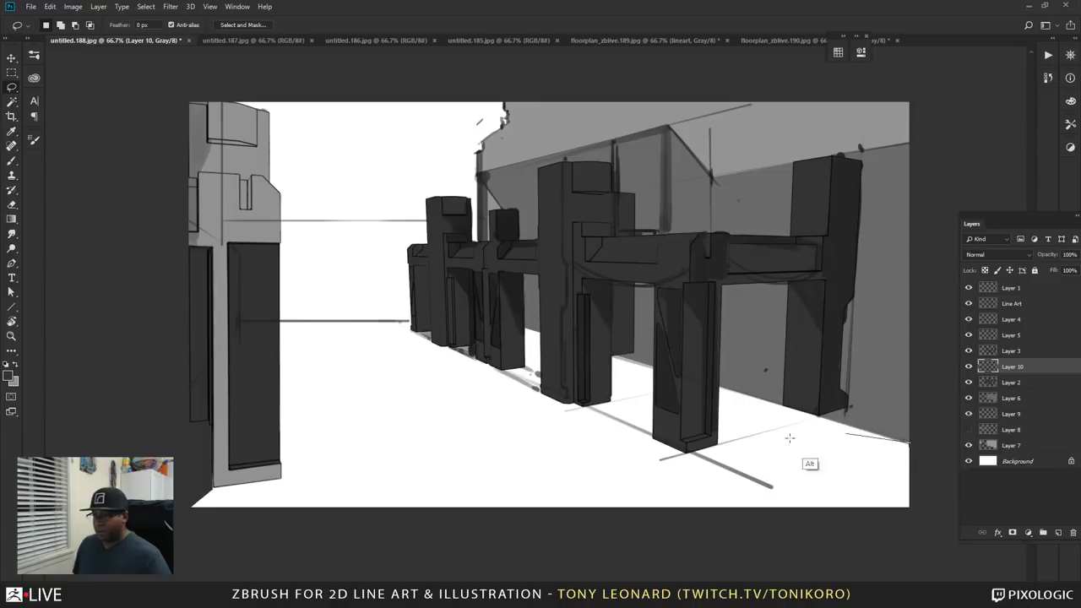
alt+click(482, 315)
alt+click(397, 322)
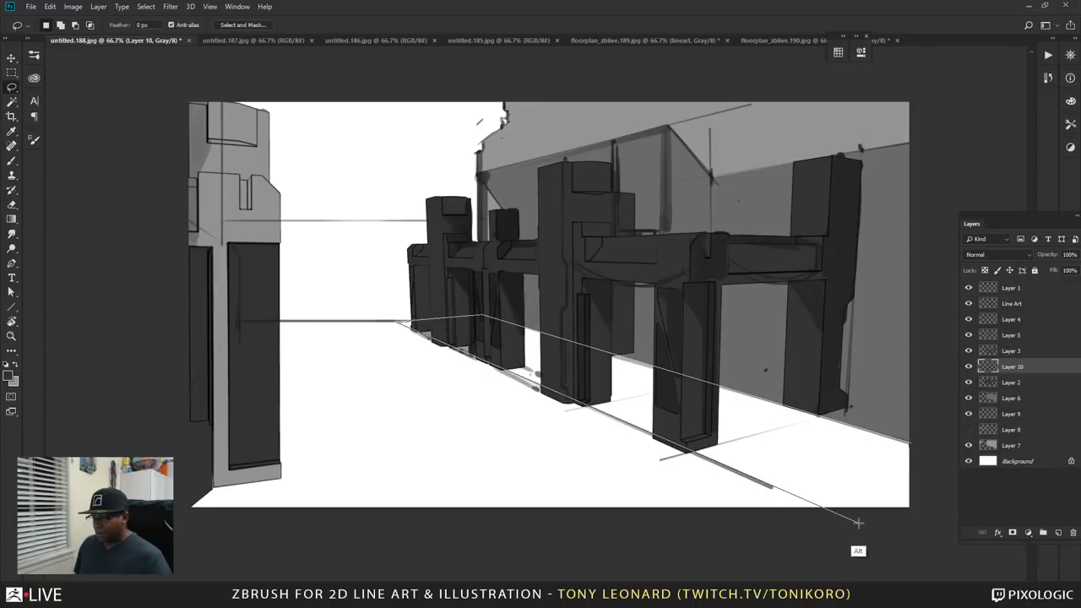
alt+drag(861, 524, 946, 488)
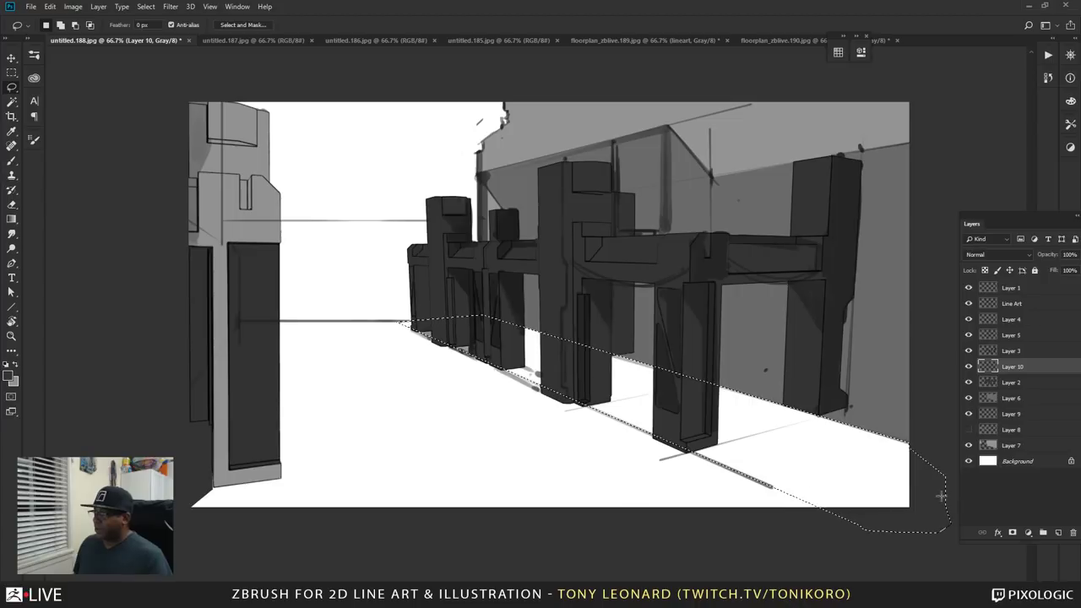
click(1058, 532)
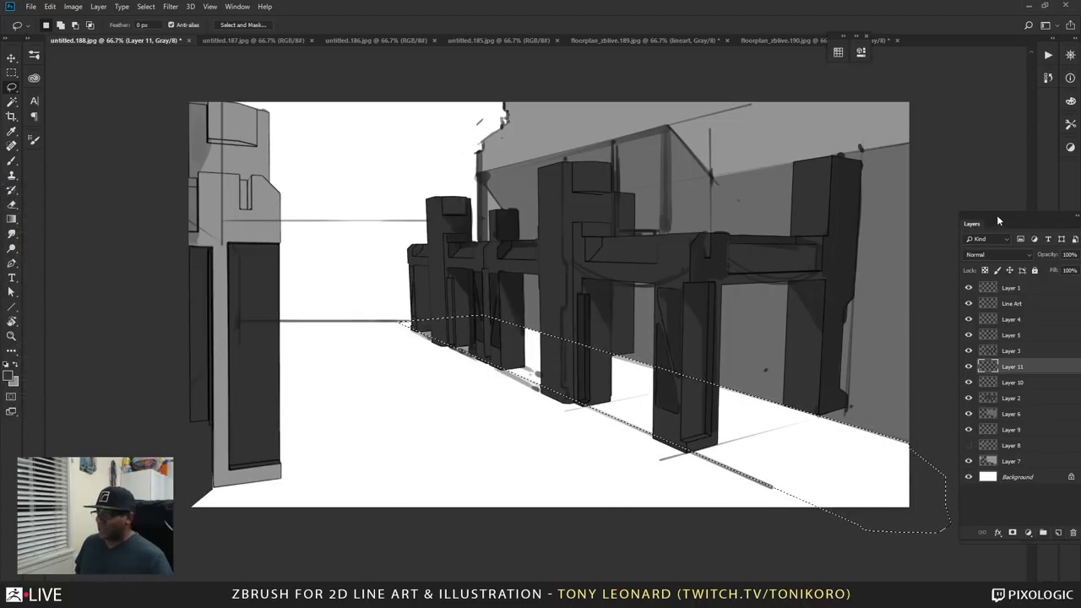
drag(997, 214, 908, 67)
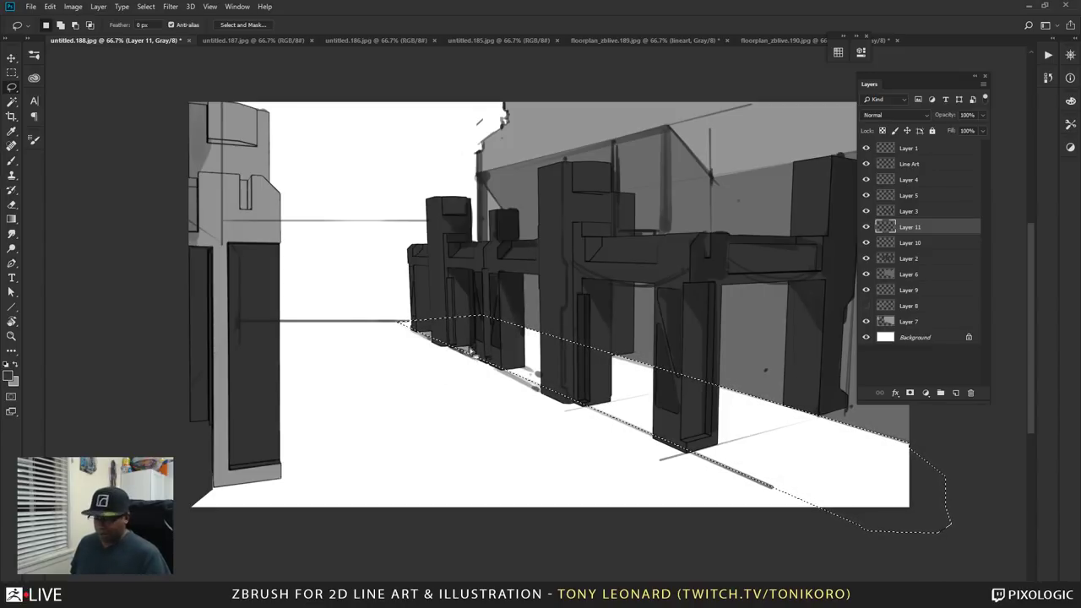
key(i)
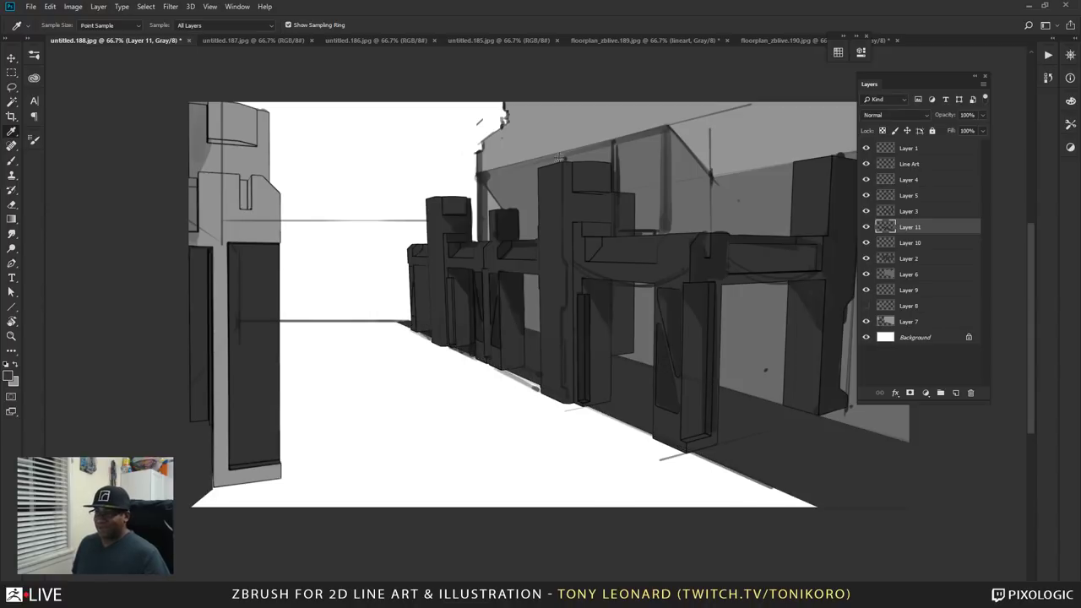
- Add a new layer above Layer 11 and brush a slanted recess with scribbled detail on the background building's upper right wall
key(b)
alt+scroll(701, 114, down, 1)
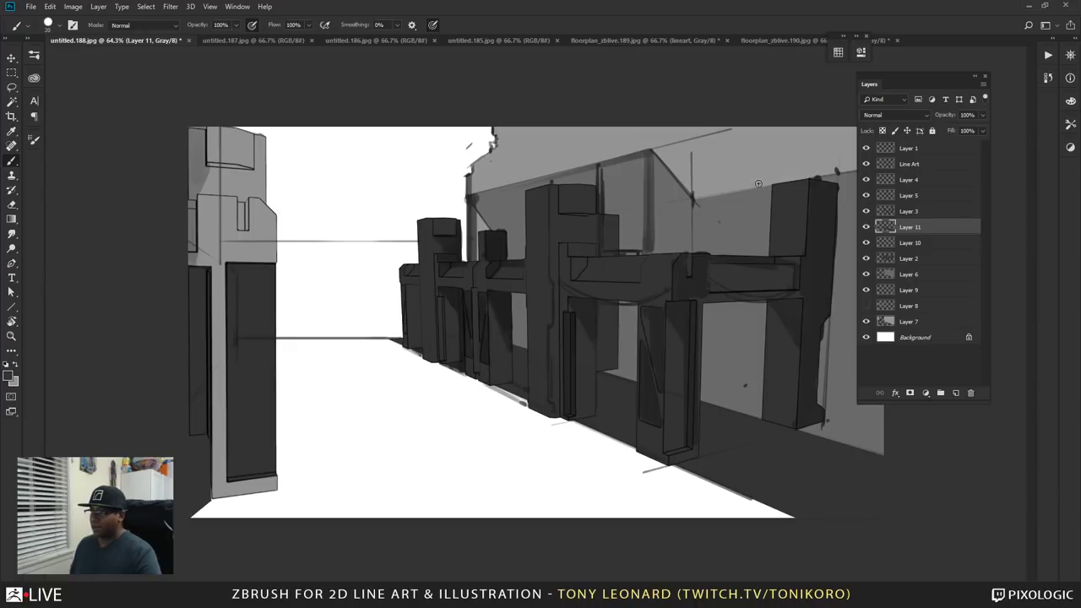
click(955, 393)
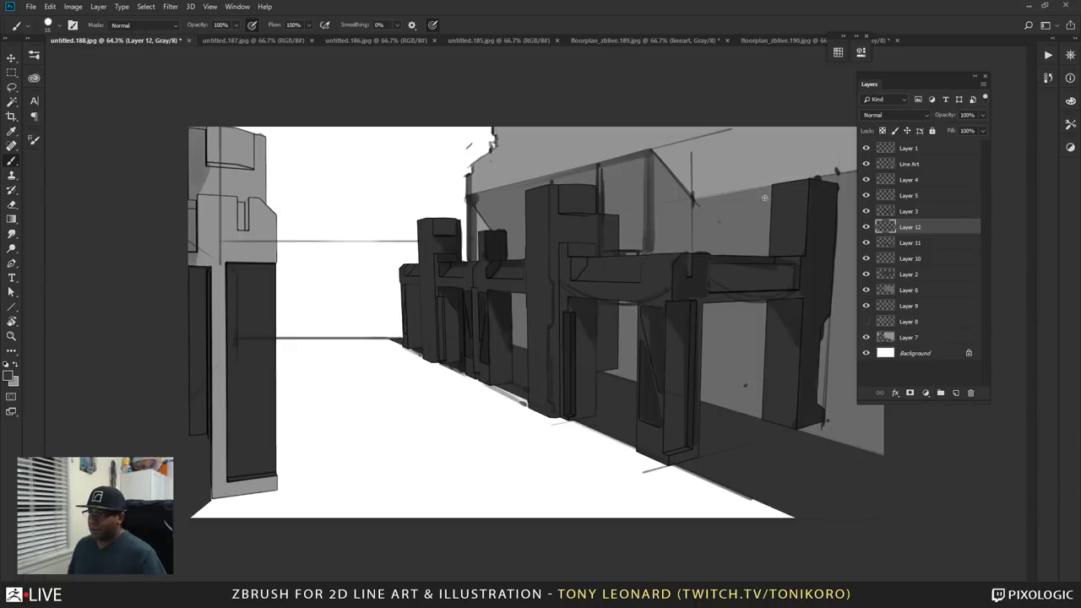
drag(730, 130, 767, 180)
drag(730, 130, 770, 182)
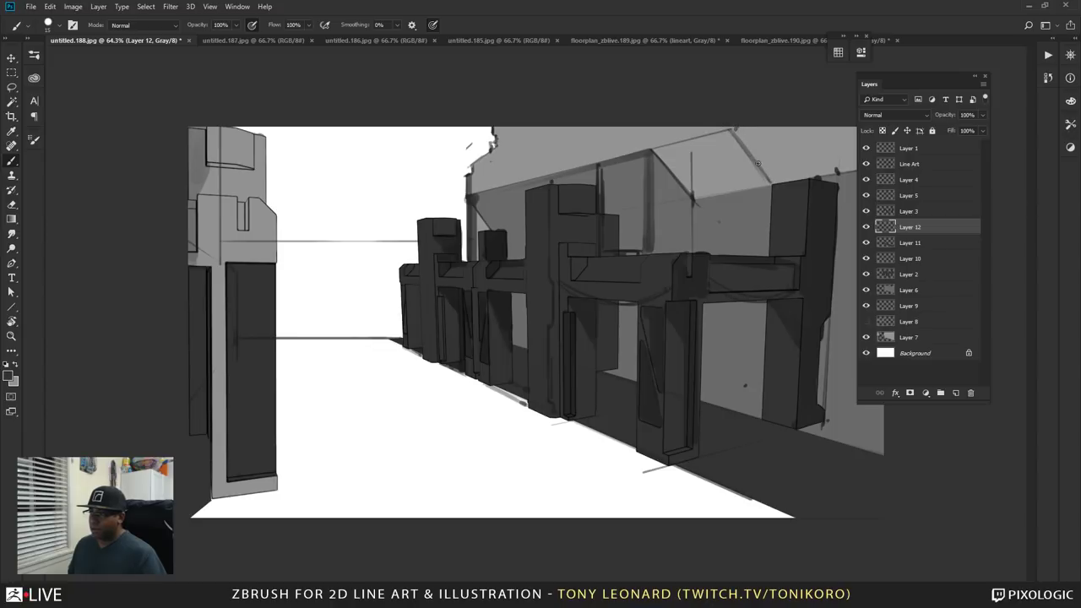
mouse_move(732, 129)
mouse_down()
mouse_move(773, 180)
mouse_move(775, 127)
mouse_up()
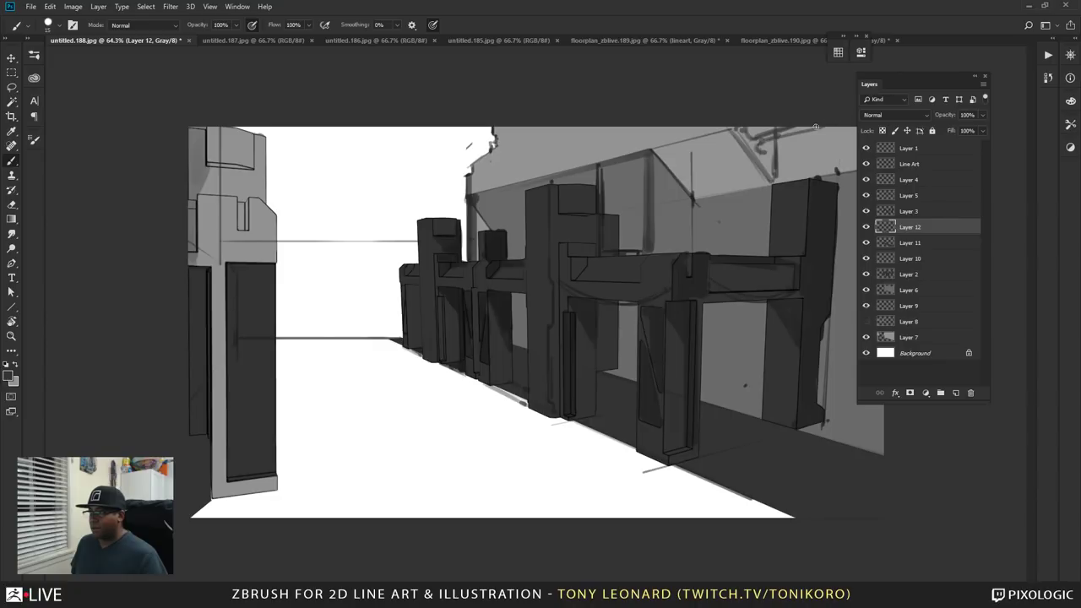
mouse_move(766, 151)
mouse_down()
mouse_move(838, 123)
mouse_move(763, 151)
mouse_up()
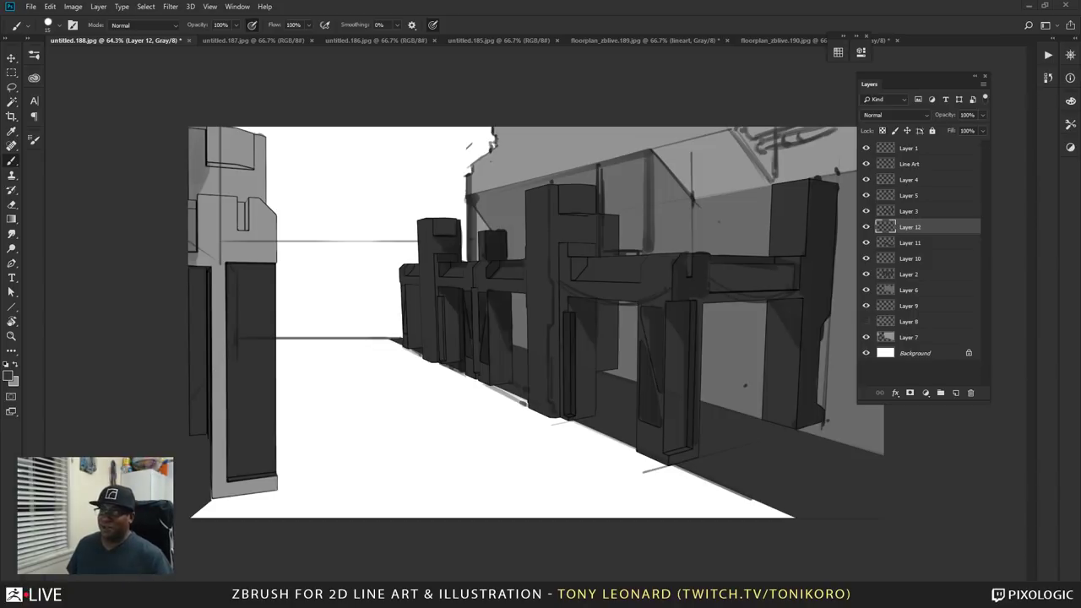
- Darken the background building's ledge edge and brush straight vertical and perspective panel lines on the upper wall above it
click(479, 191)
shift+click(525, 179)
shift+click(519, 183)
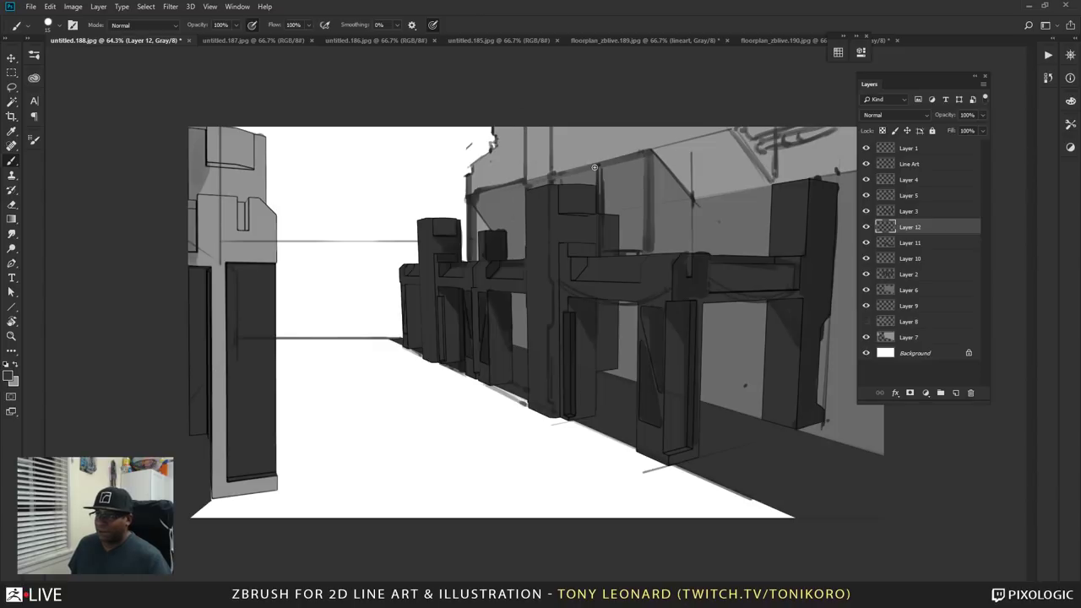
mouse_move(583, 150)
mouse_down()
mouse_move(598, 164)
mouse_move(583, 127)
mouse_up()
shift+click(669, 128)
shift+click(587, 153)
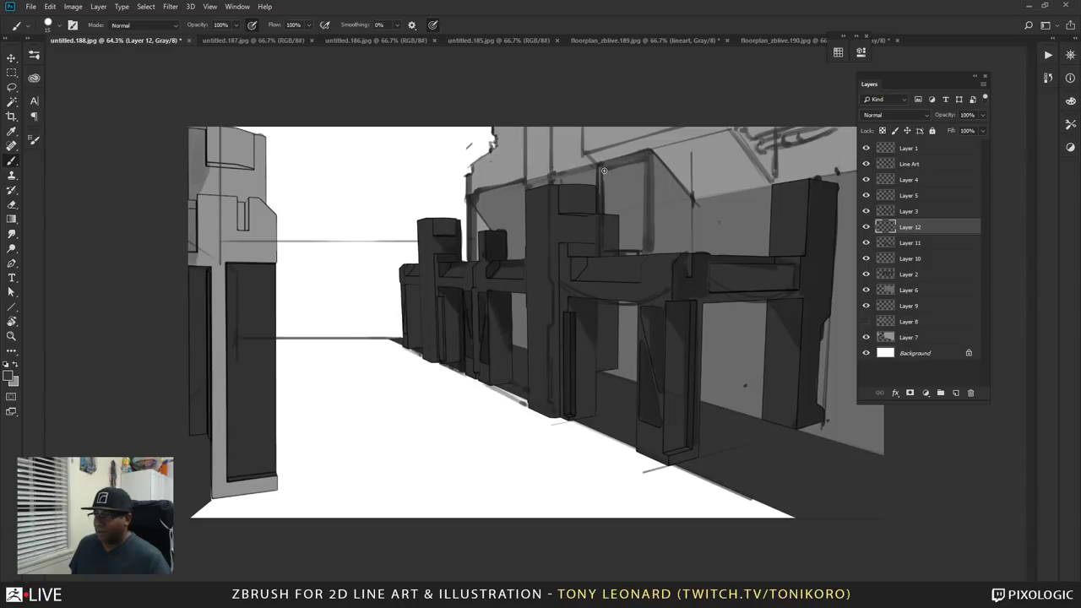
- Outline the top of the wall panel beneath the roof peak and brush a diagonal brace across it
drag(604, 171, 653, 155)
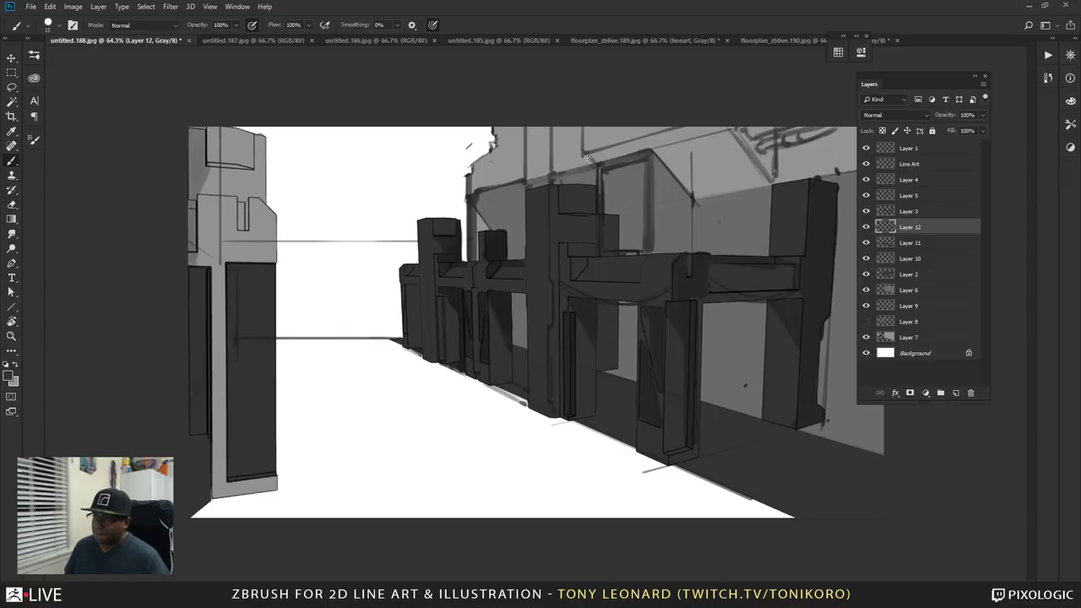
drag(588, 157, 646, 210)
drag(583, 155, 646, 211)
drag(596, 171, 644, 212)
drag(604, 172, 647, 213)
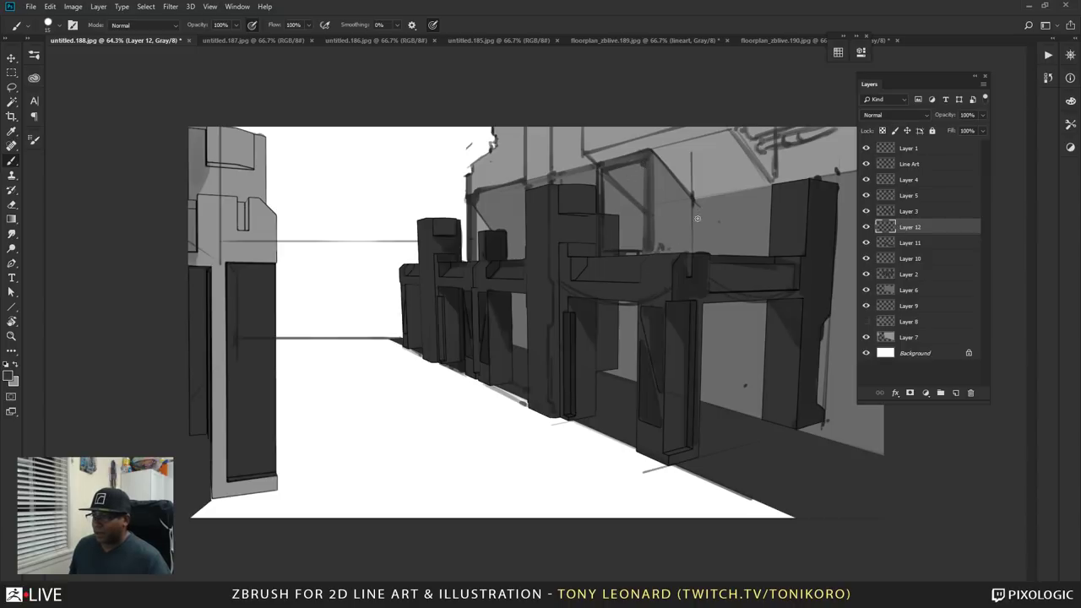
- Sketch angled bracing lines on the wall above the bridge, and a vertical post with scribbled objects on the wall beneath it
drag(698, 219, 668, 244)
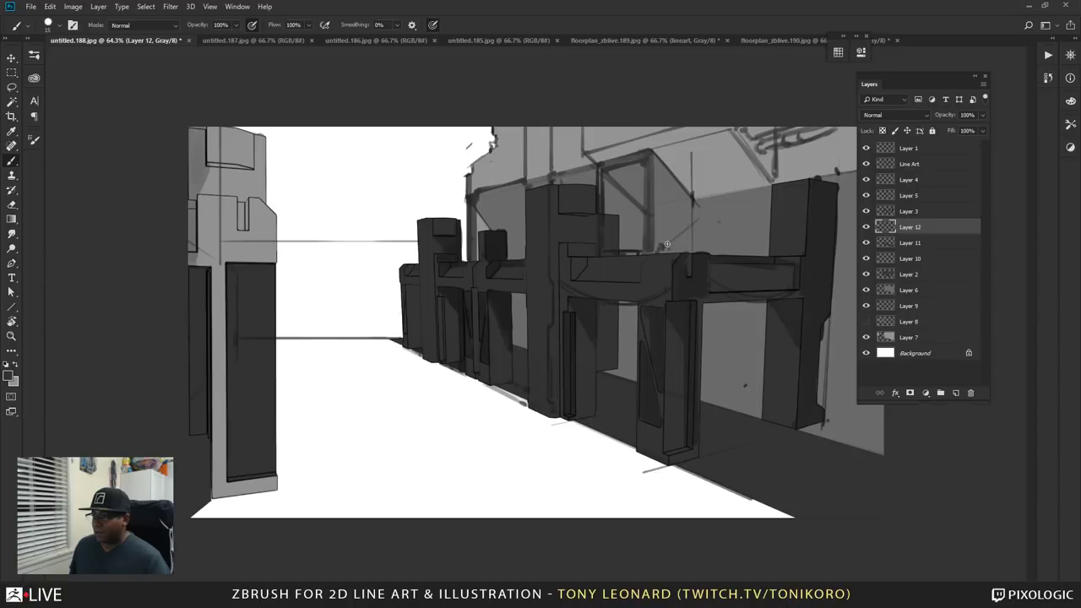
shift+click(773, 211)
shift+click(700, 219)
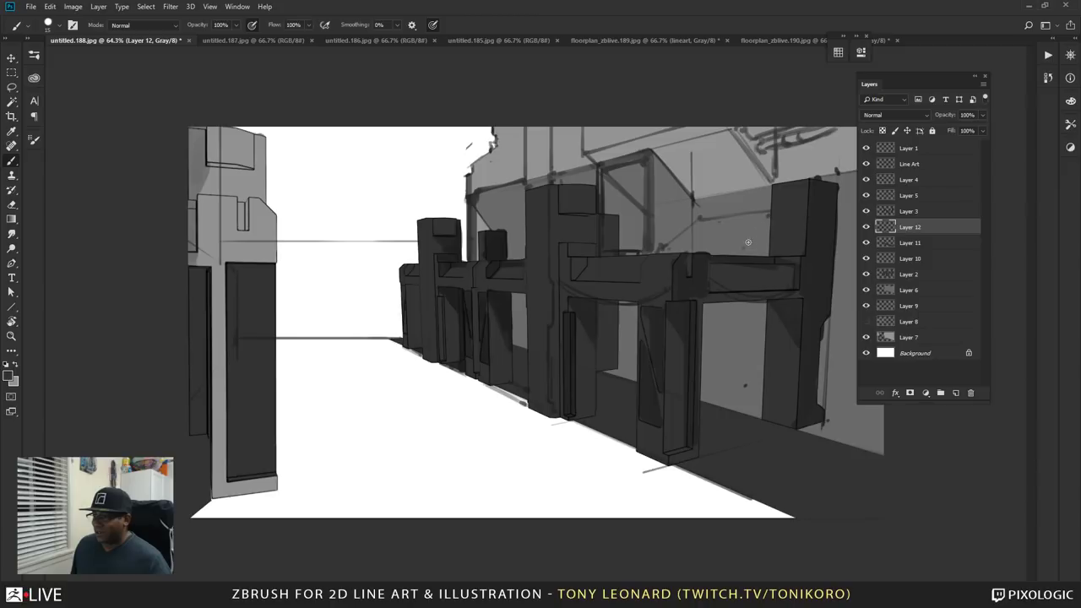
drag(769, 220, 741, 252)
drag(738, 310, 738, 397)
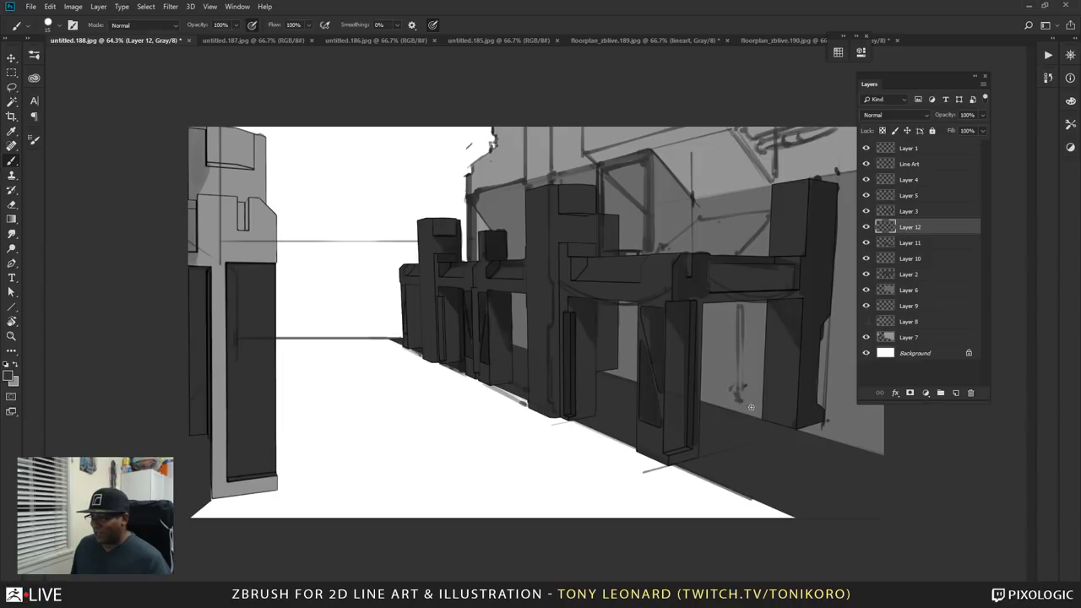
mouse_move(744, 361)
mouse_down()
mouse_move(764, 368)
mouse_move(746, 409)
mouse_move(759, 413)
mouse_up()
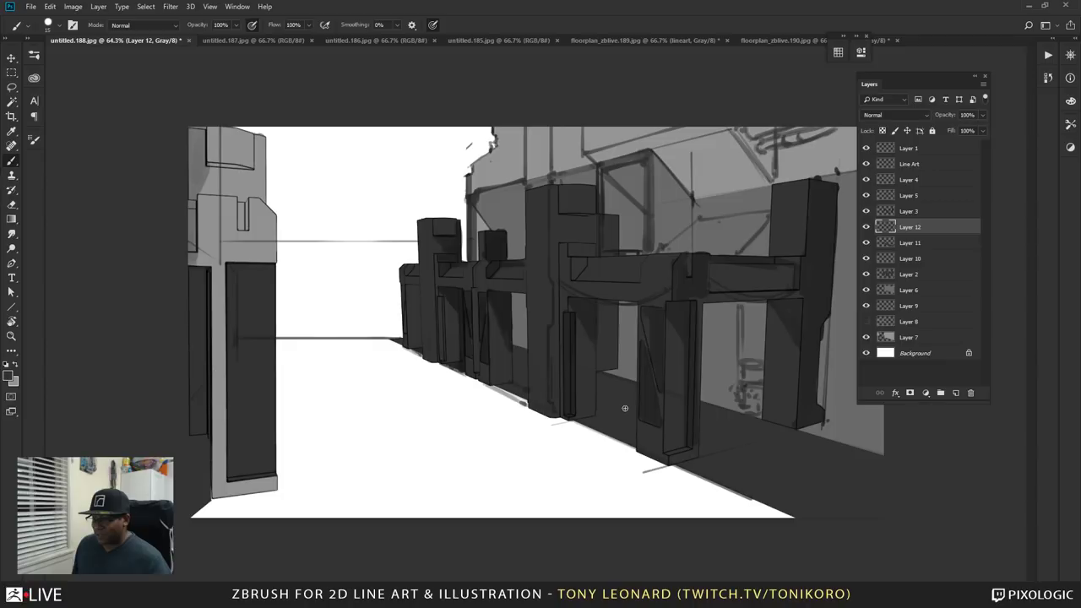
- Sketch a small standing figure at the base of the front pillar, sampling a darker color from the canvas for its outline
mouse_move(615, 422)
mouse_down()
mouse_move(614, 460)
mouse_move(632, 466)
mouse_move(640, 449)
mouse_move(628, 428)
mouse_up()
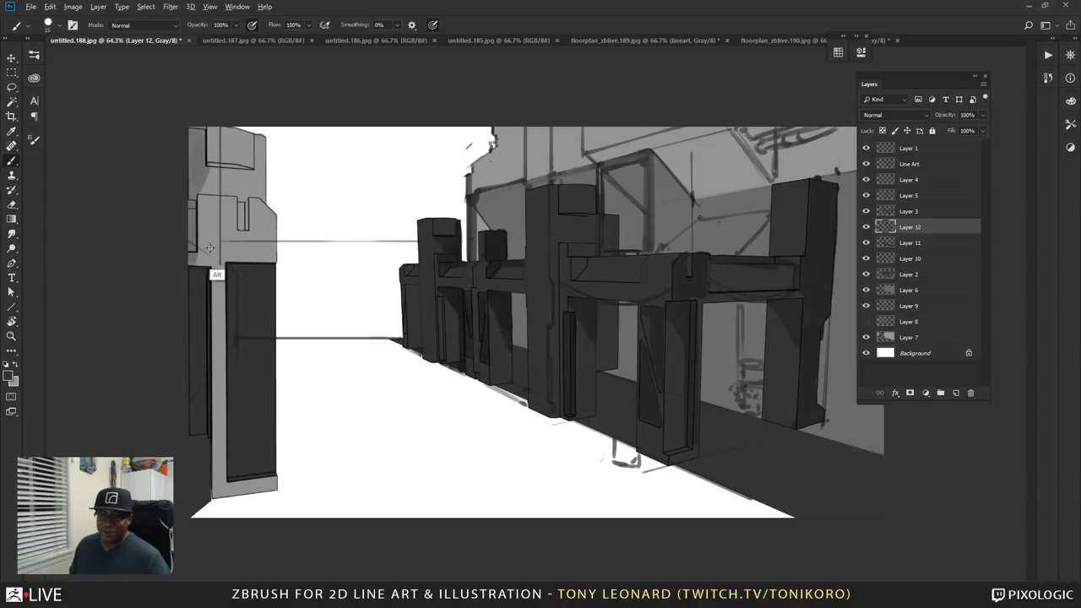
alt+click(207, 173)
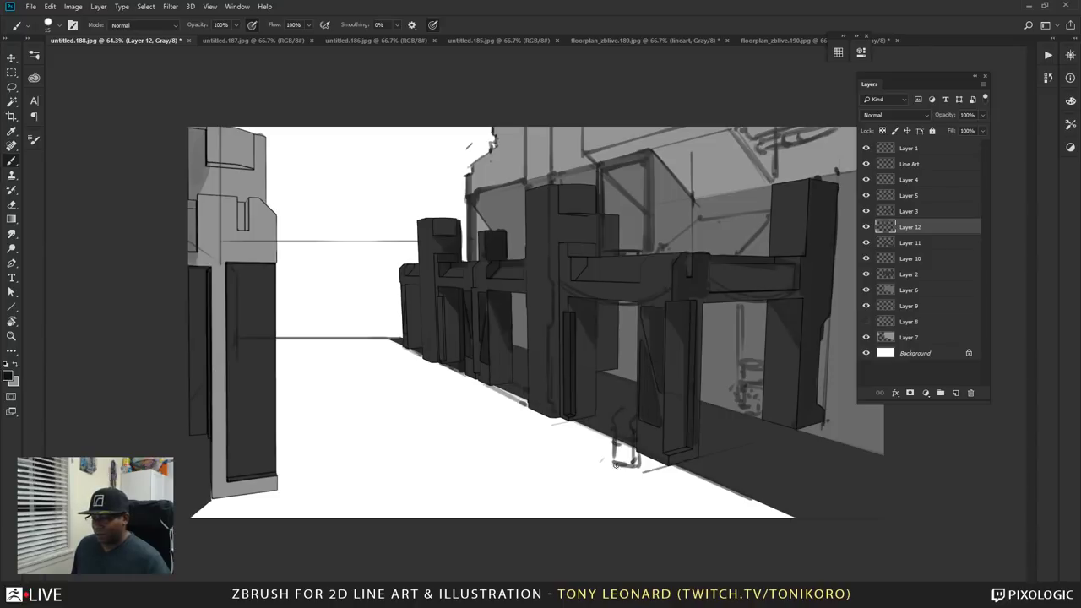
mouse_move(616, 463)
mouse_down()
mouse_move(614, 441)
mouse_move(616, 455)
mouse_up()
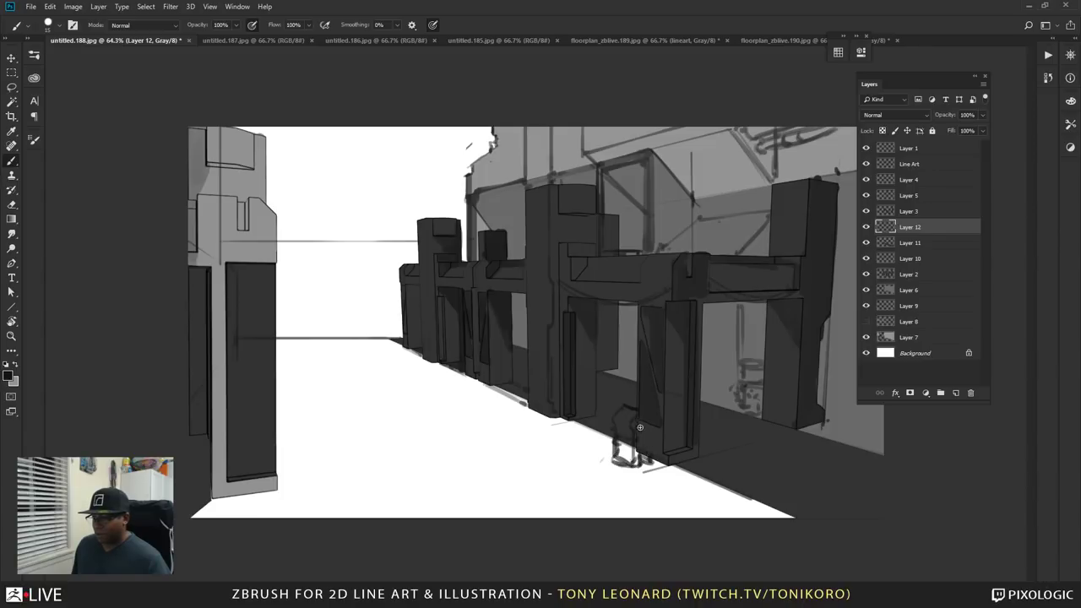
alt+click(629, 400)
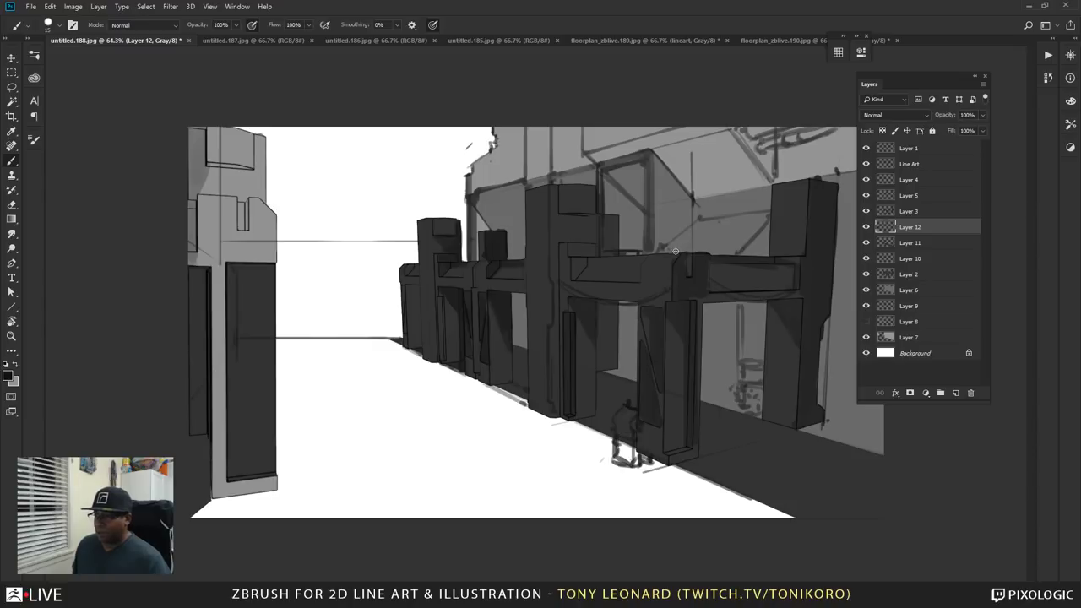
- Brush an arched shape above the bridge, a thin antenna on the far tower, and dark strokes along the farthest pillar's outer edge
drag(678, 199, 679, 252)
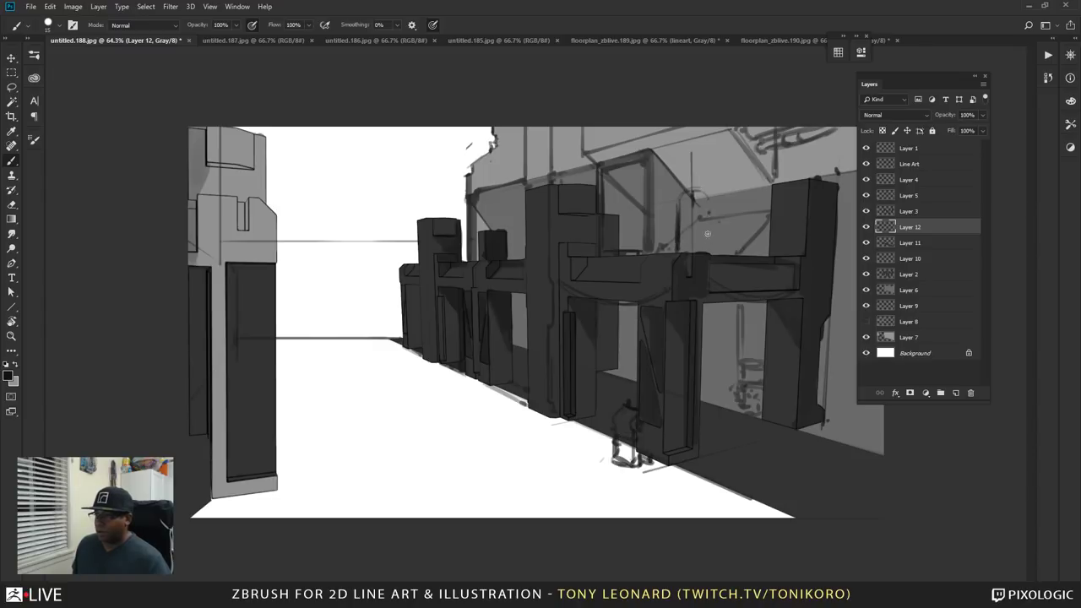
drag(710, 204, 712, 248)
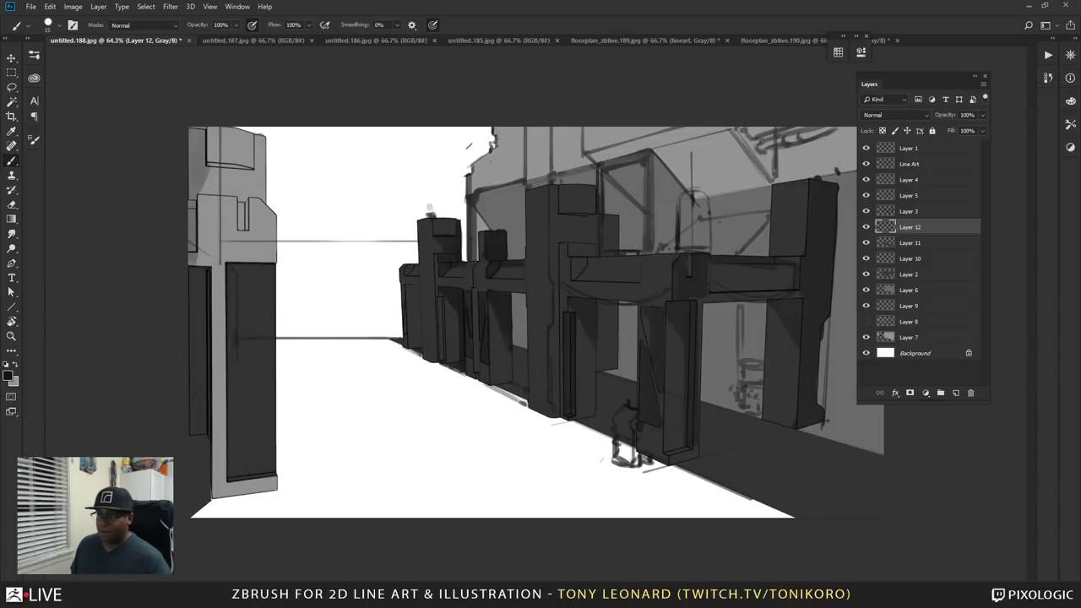
drag(431, 149, 430, 217)
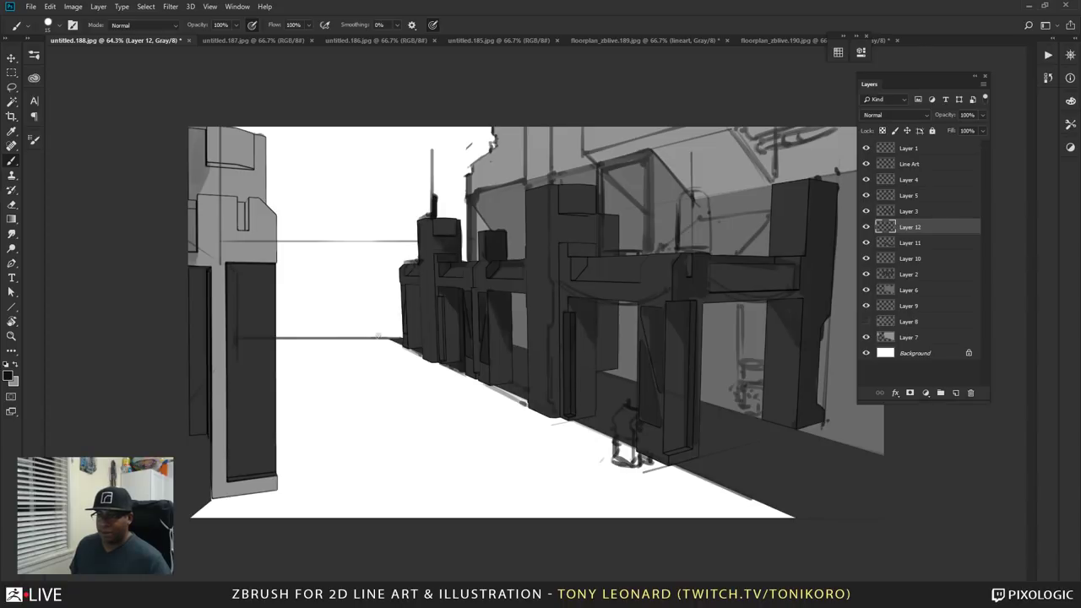
drag(399, 284, 402, 333)
- Lasso a small standing figure silhouette beside the farthest pillar and add a new layer above Layer 12
key(l)
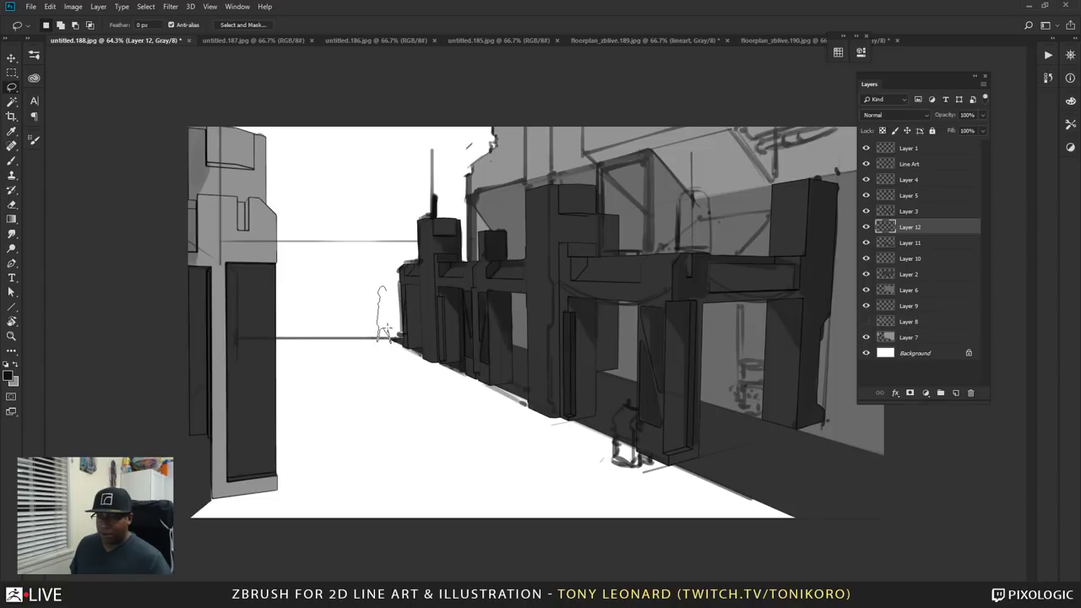
drag(384, 291, 380, 285)
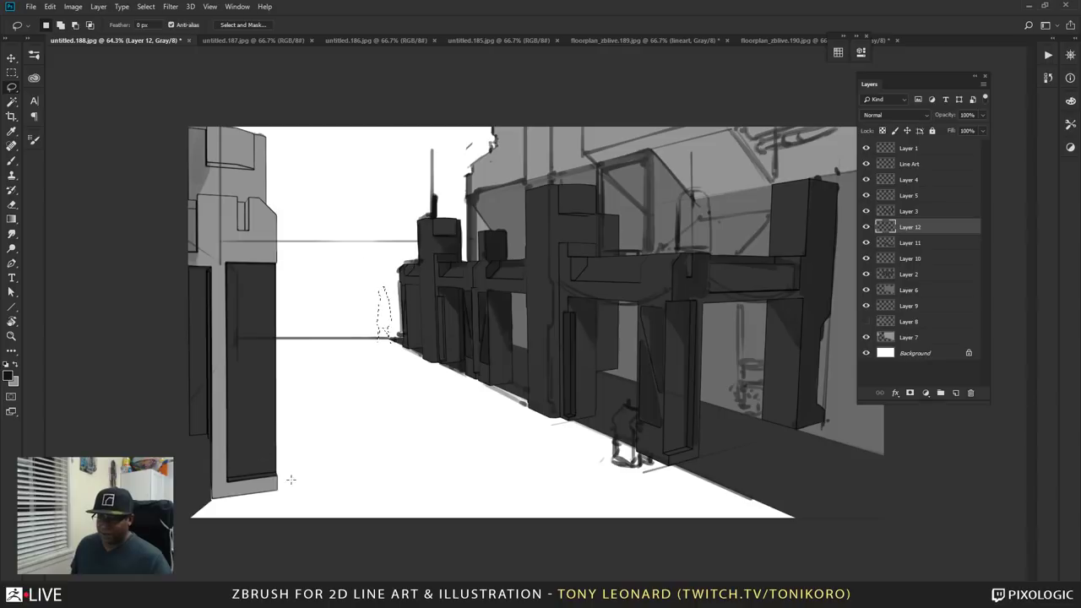
click(955, 393)
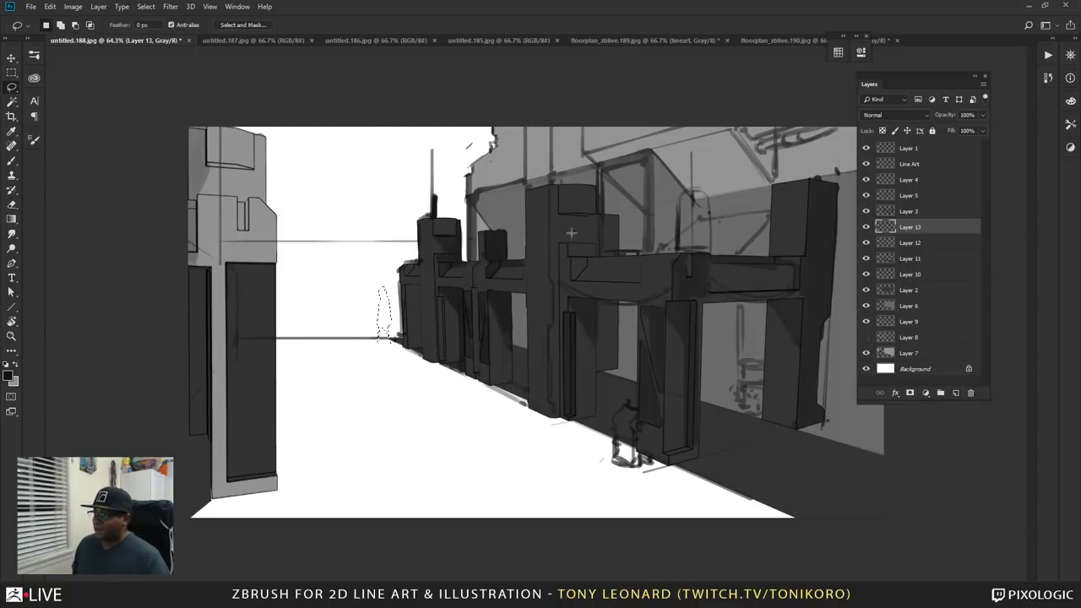
- Rename the new layer as Scale figure
double_click(909, 227)
text(sc)
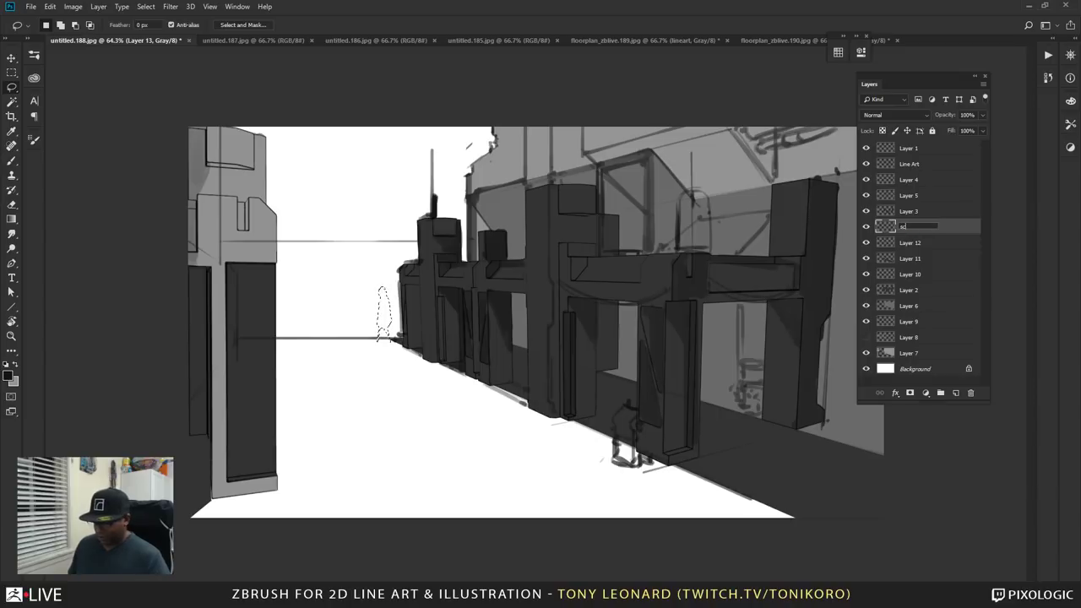
text(asle)
key(Return)
key(Return)
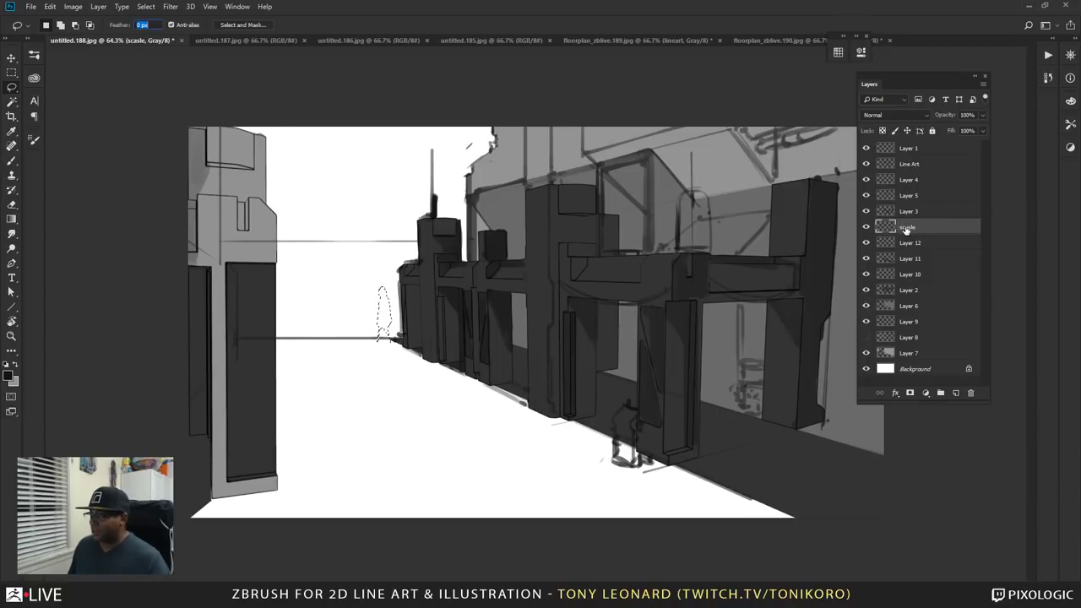
text(4)
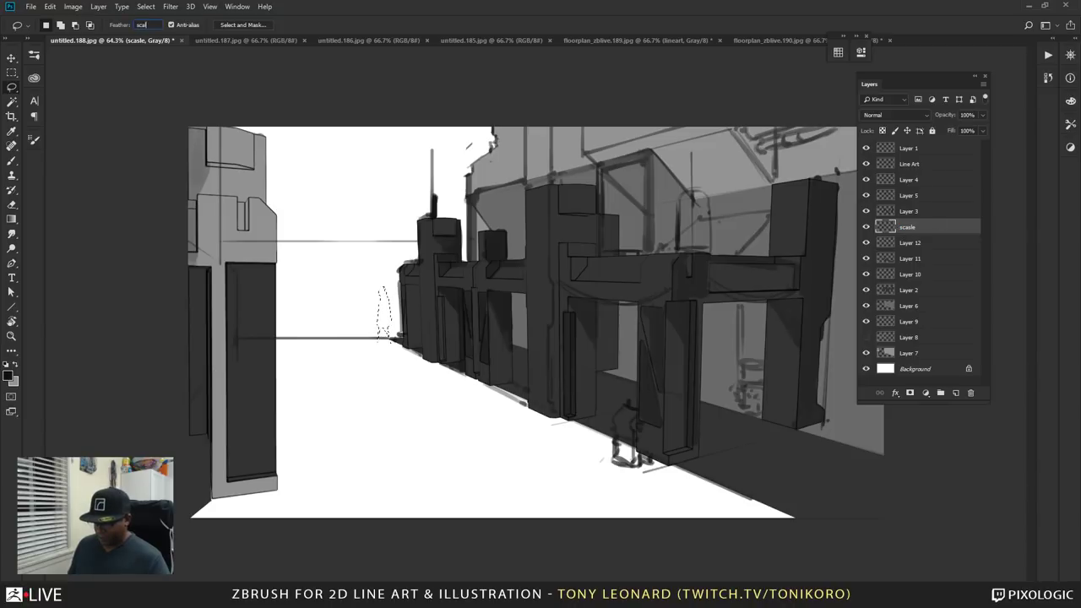
double_click(908, 228)
click(530, 236)
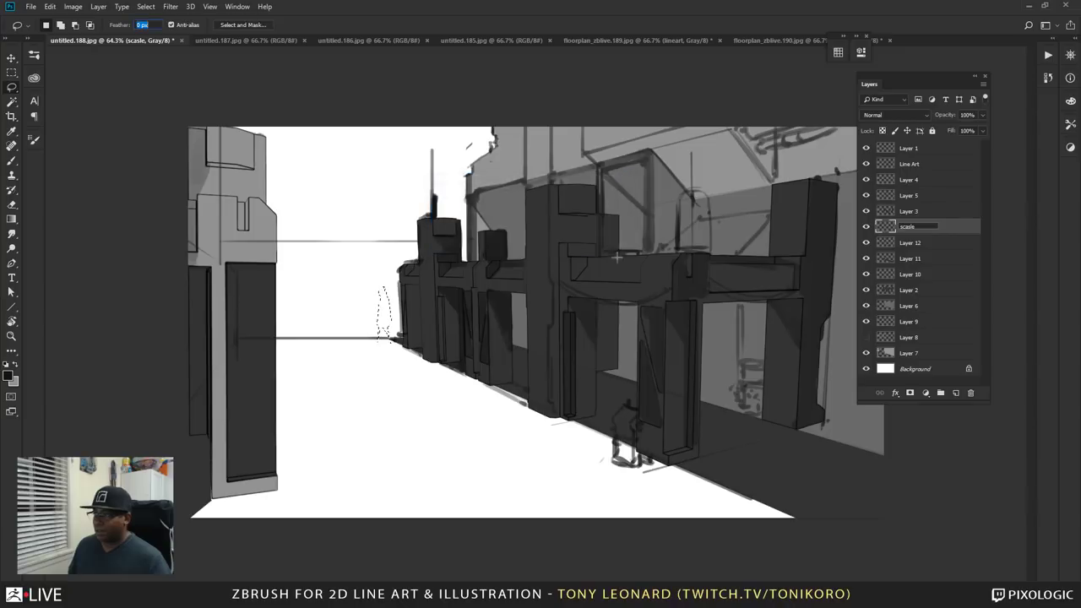
double_click(917, 227)
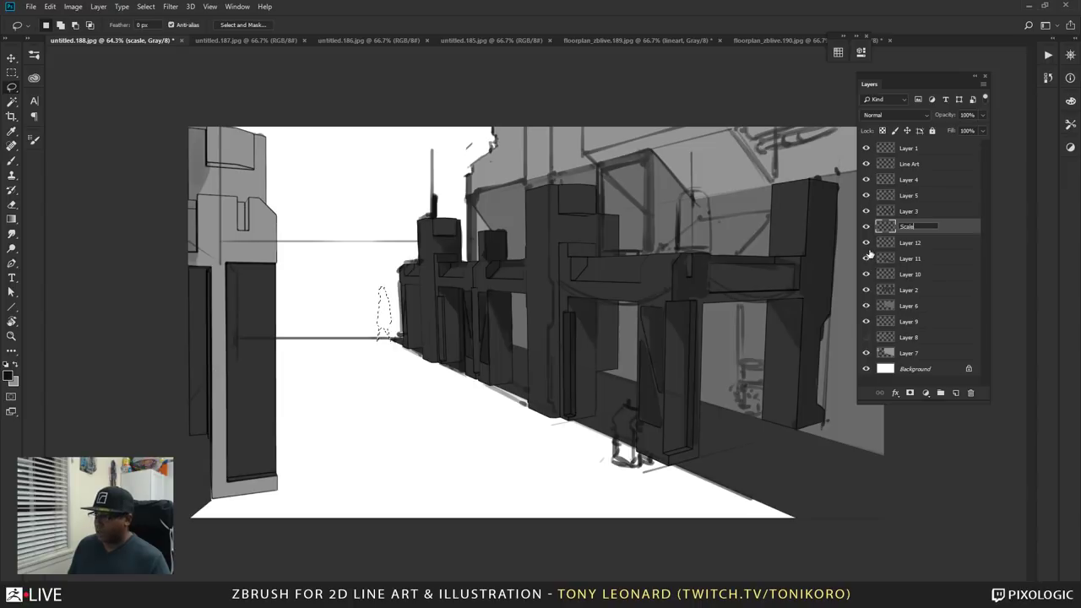
text(Scale figur)
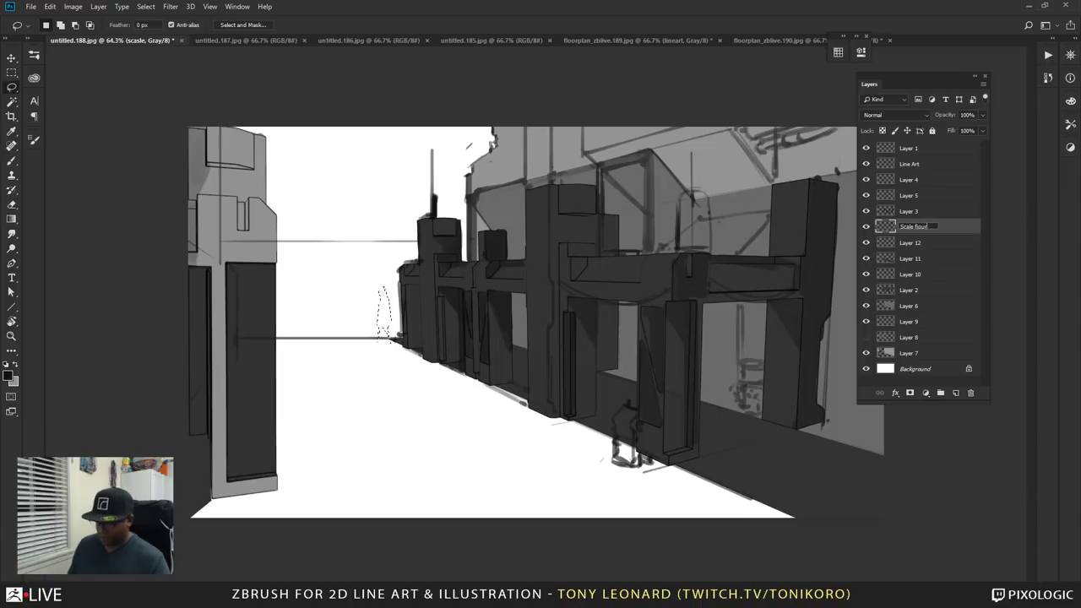
text(e)
key(Return)
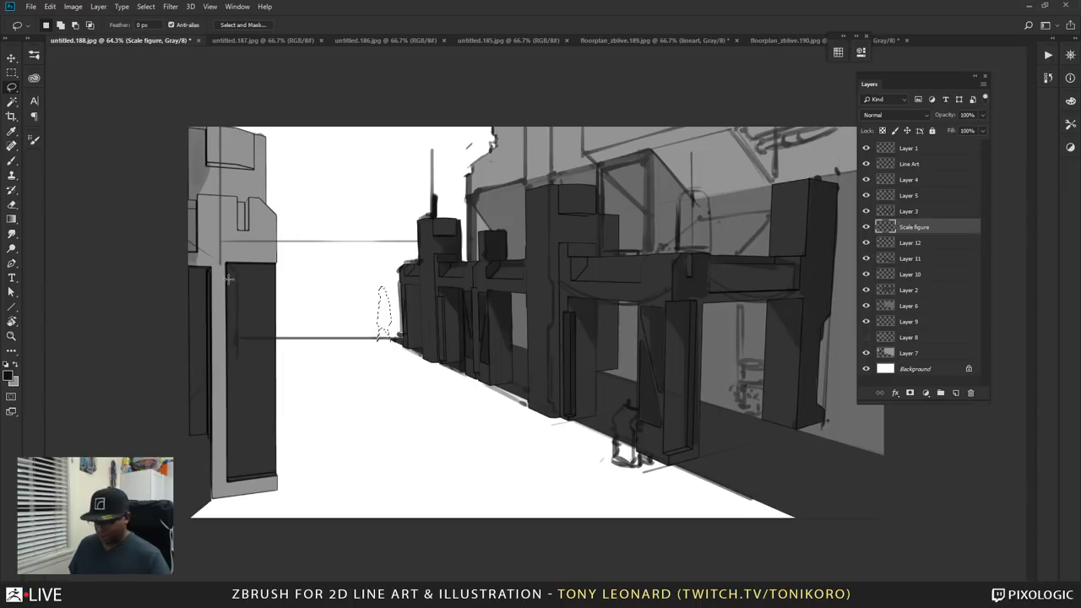
- Brush the lassoed figure silhouette solid black with a larger brush and clear the selection
key(b)
key(bracketright)
key(bracketright)
key(bracketright)
key(bracketright)
key(bracketright)
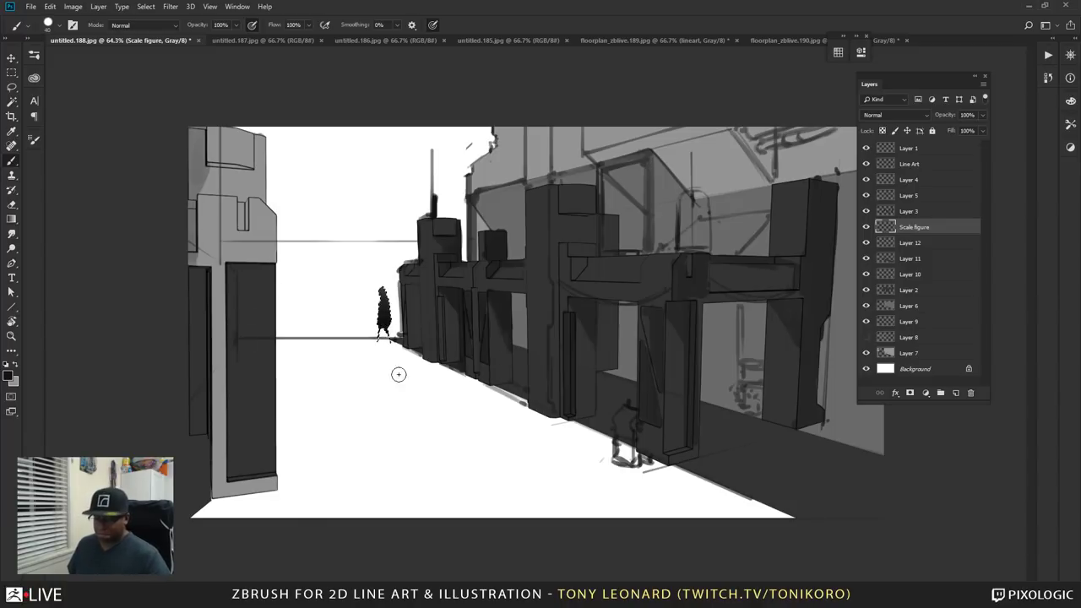
key(ctrl+d)
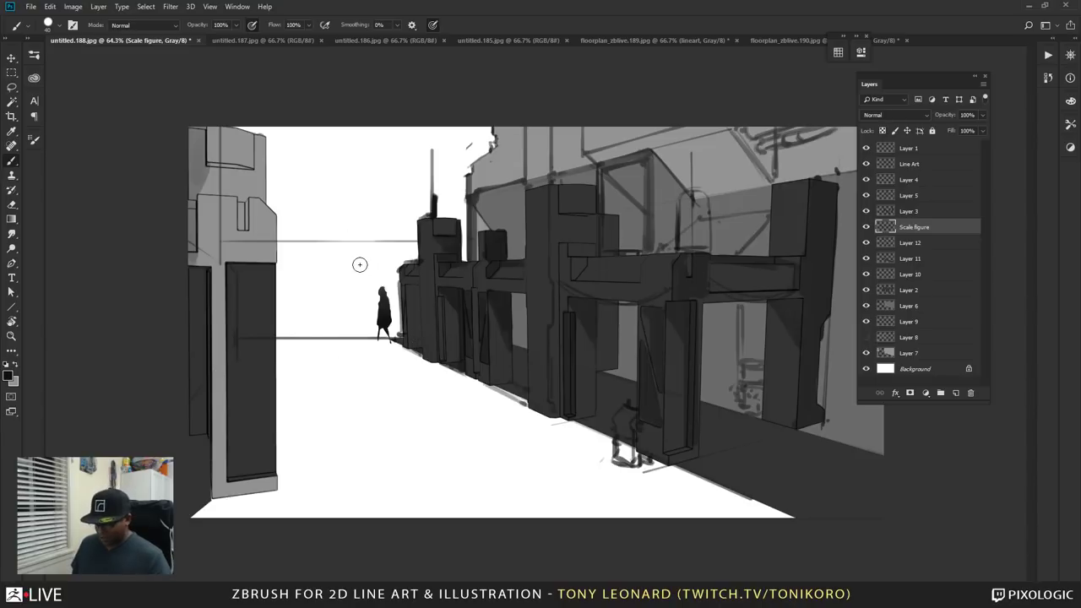
- Duplicate the scale figure twice to stand side by side at the foot of the middle pillars, and enlarge the nearer copy
key(v)
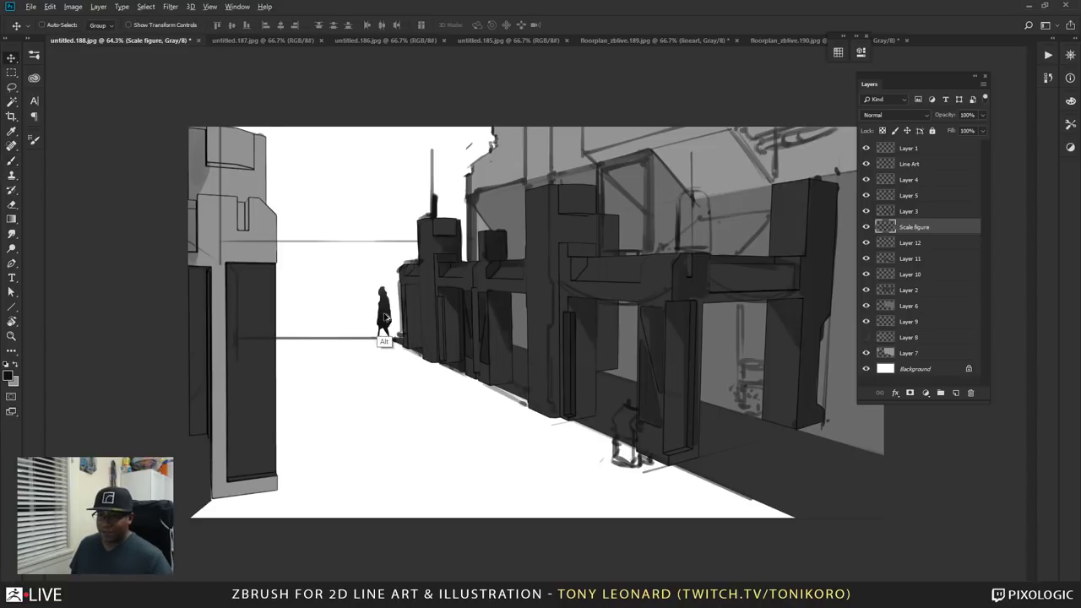
right_click(383, 314)
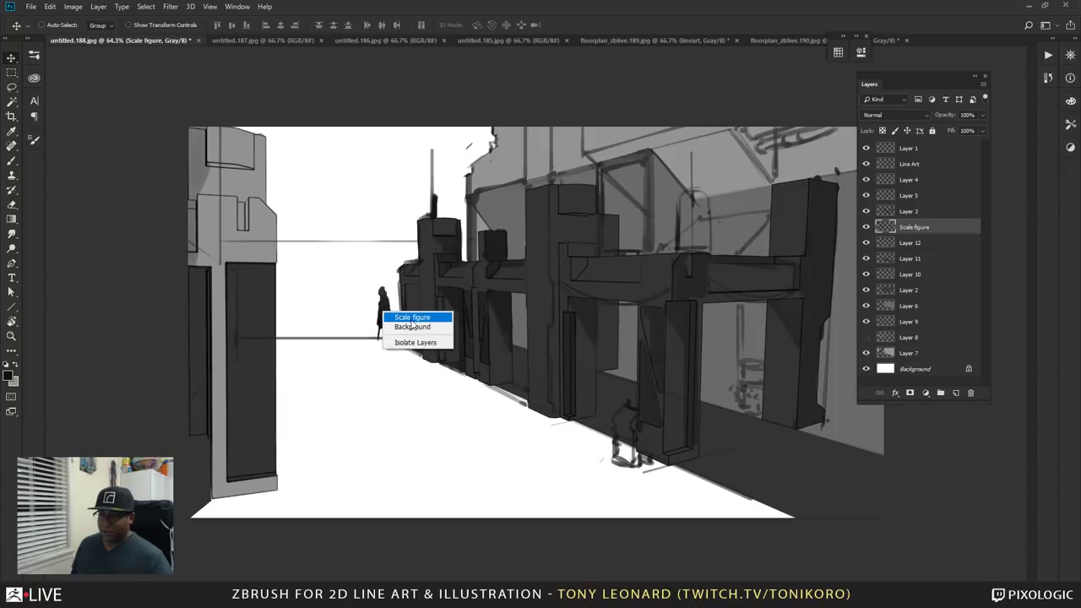
click(414, 320)
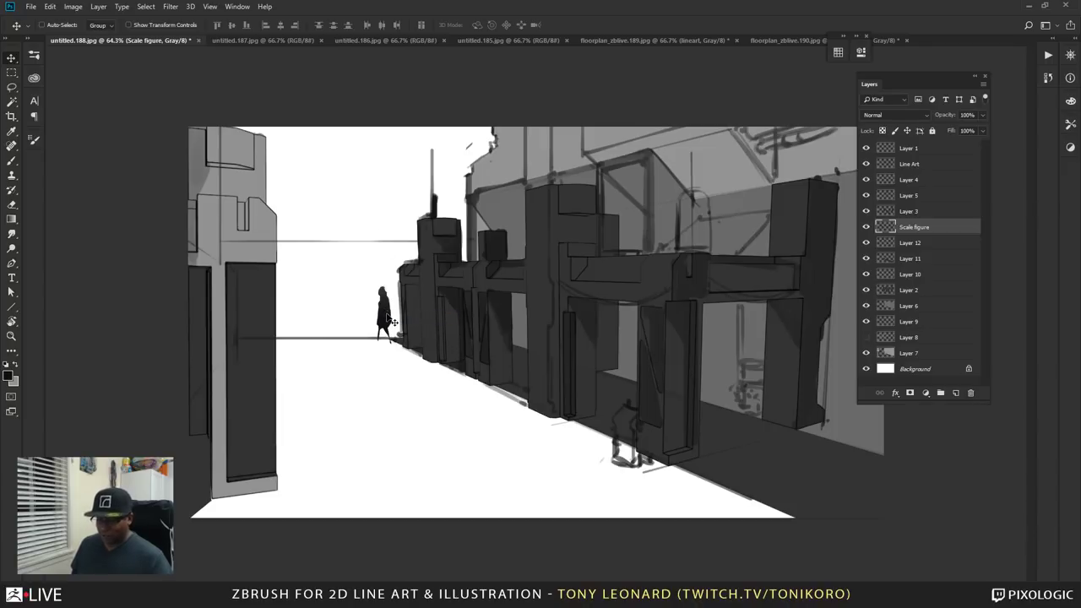
alt+drag(391, 322, 503, 397)
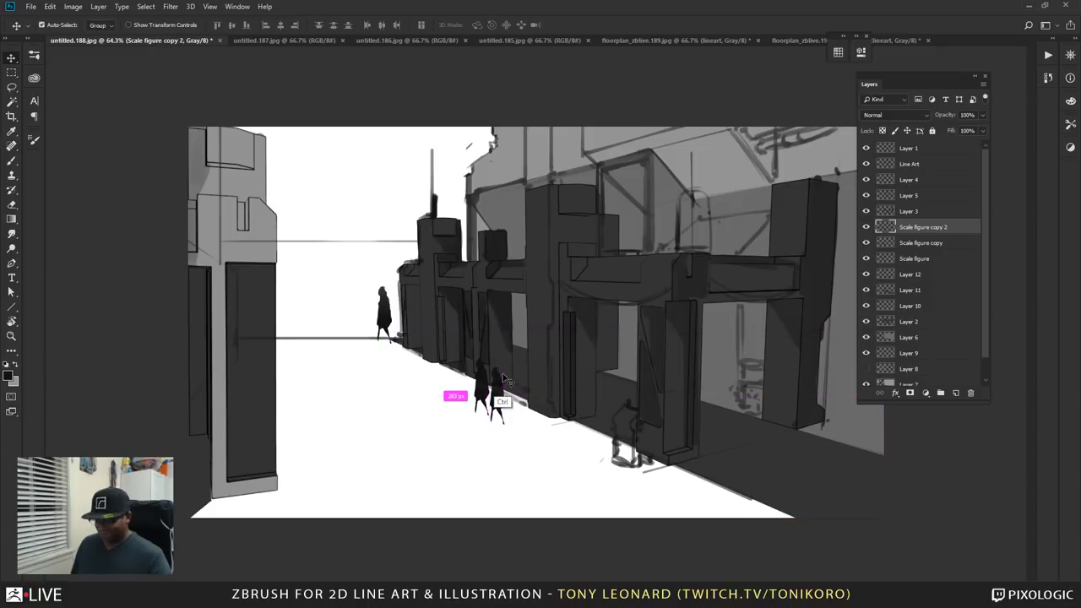
key(ctrl+t)
shift+drag(509, 367, 518, 357)
key(Return)
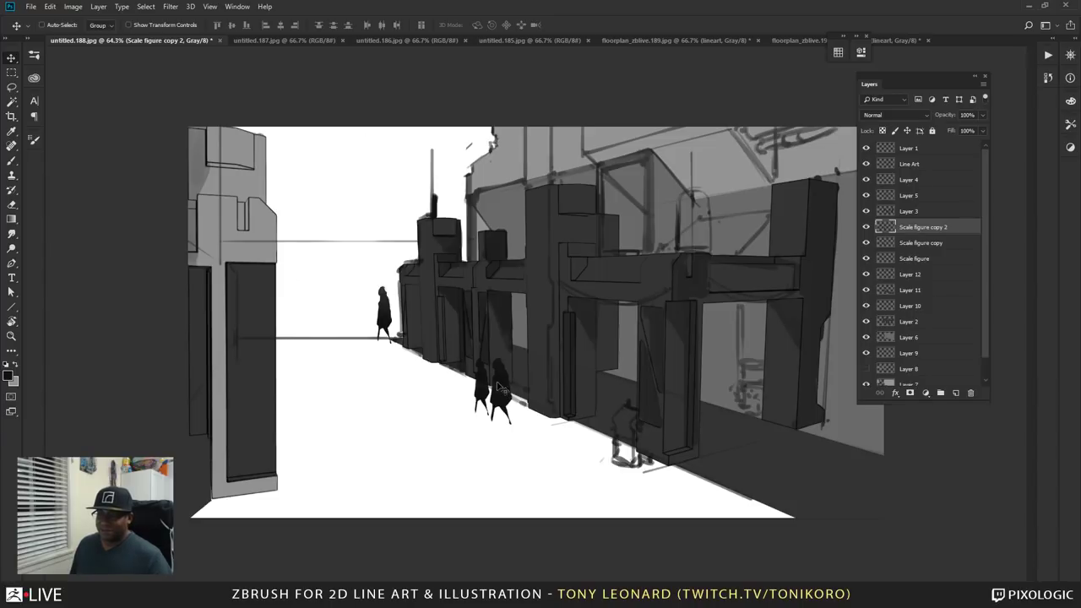
- Duplicate the enlarged figure so one stands near the foreground building, and narrow the one beside the pillars to 66.67% width
right_click(502, 383)
click(508, 391)
mouse_move(503, 400)
alt+mouse_down()
mouse_move(458, 439)
mouse_move(317, 327)
mouse_move(308, 350)
mouse_move(518, 427)
mouse_move(499, 402)
alt+mouse_up()
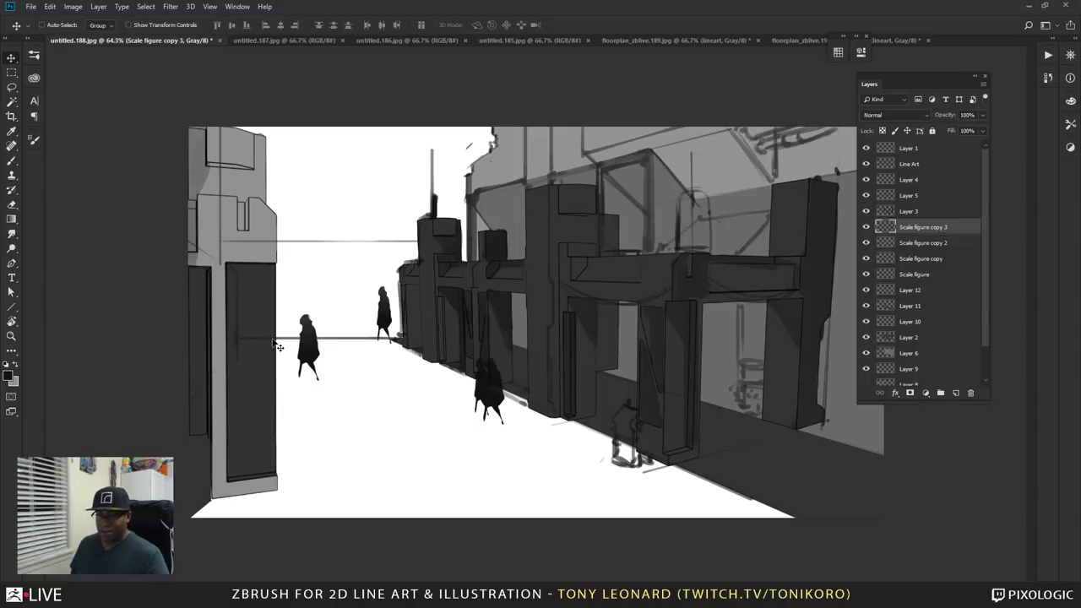
key(ctrl+t)
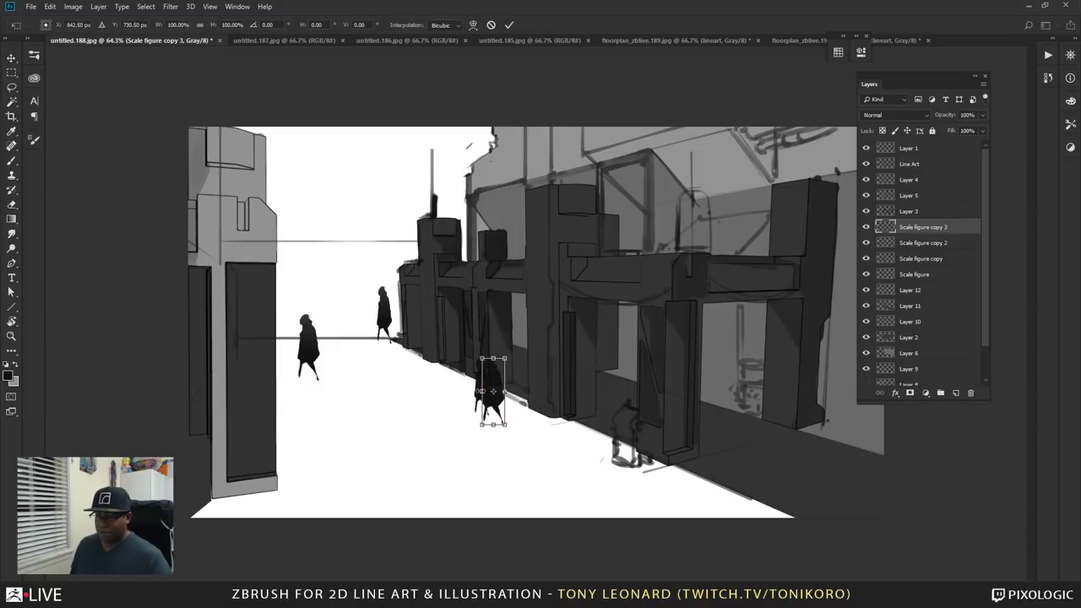
mouse_move(481, 391)
mouse_down()
mouse_move(507, 392)
mouse_move(488, 391)
mouse_up()
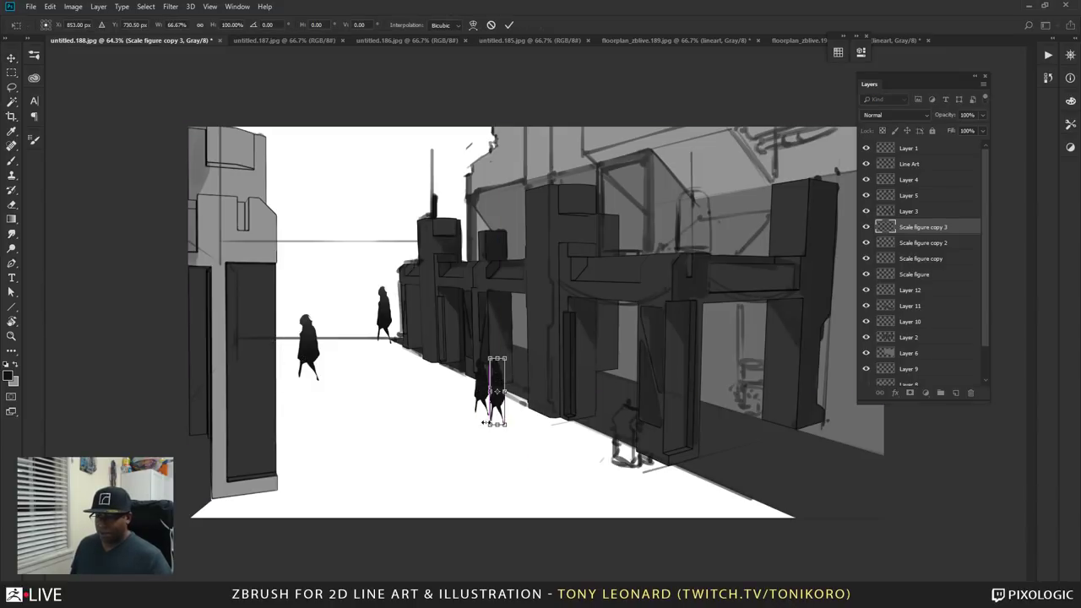
key(Return)
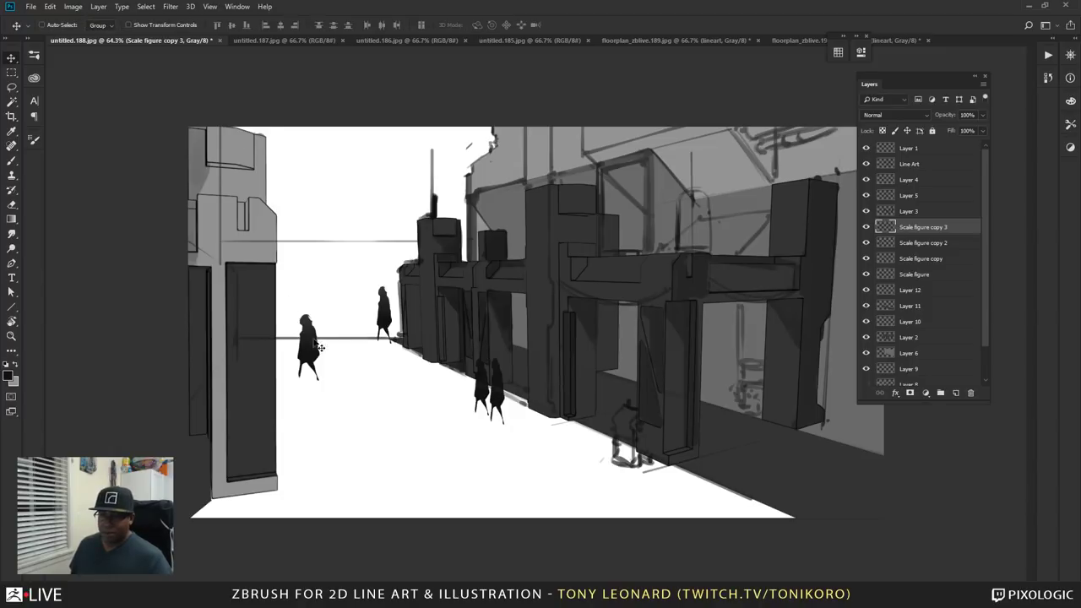
right_click(319, 348)
click(333, 344)
key(ctrl+t)
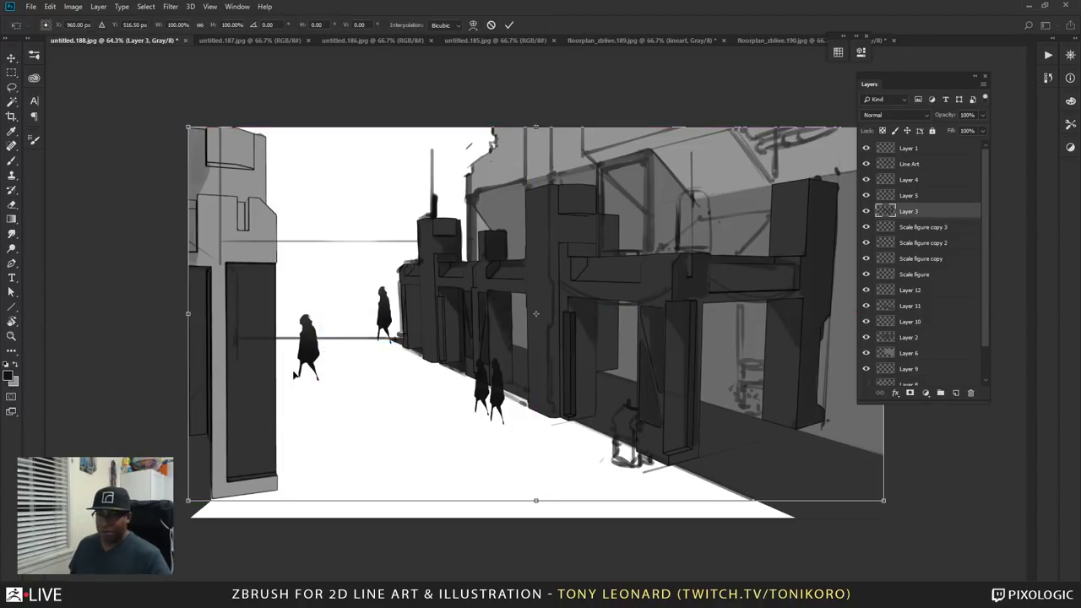
key(Escape)
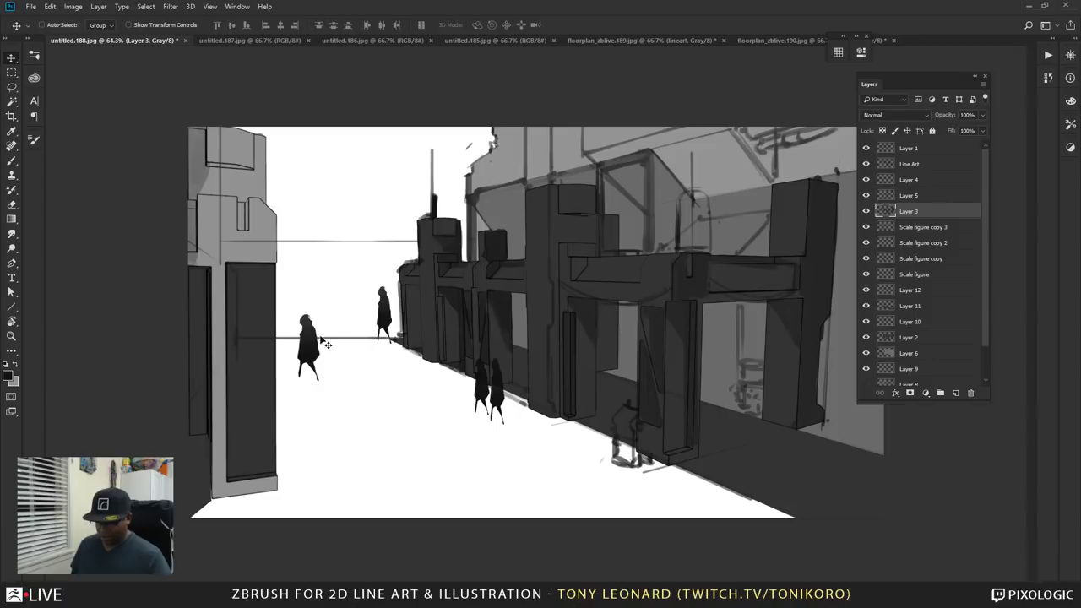
- Move the Scale figure copy 2 figure down onto the open ground and scale it to 57.14% width and 93.53% height
right_click(310, 351)
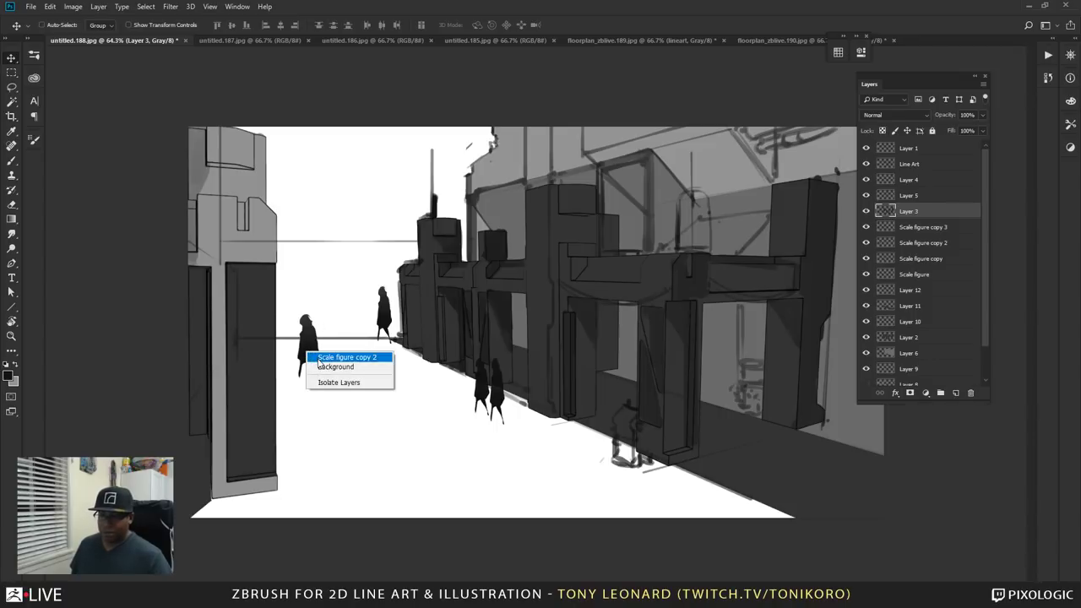
click(325, 356)
mouse_move(311, 351)
mouse_down()
mouse_move(327, 391)
mouse_move(319, 357)
mouse_up()
key(ctrl+t)
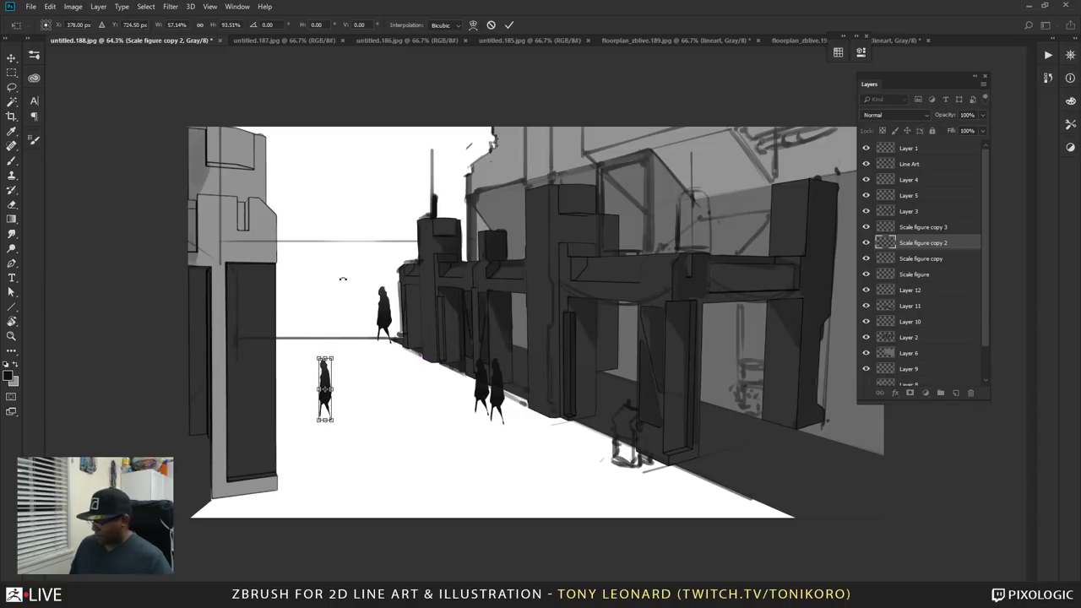
key(Return)
- Brush broader shoulders, an arm and a thicker leg onto the lone figure with a smaller black brush
key(z)
double_click(316, 384)
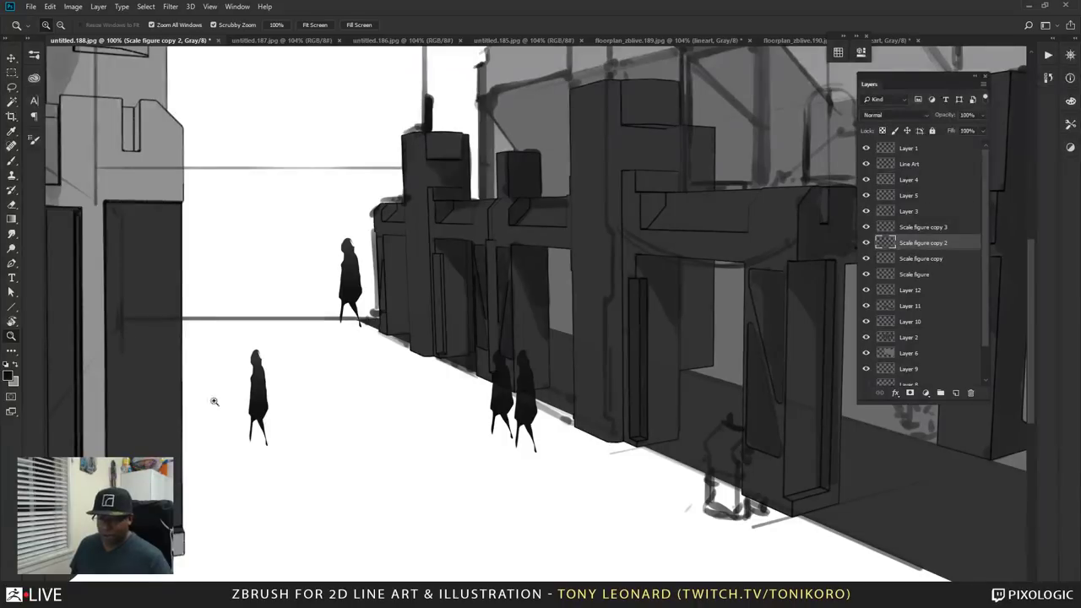
drag(331, 406, 570, 359)
key(b)
key(bracketleft)
key(bracketleft)
key(bracketleft)
key(bracketleft)
key(bracketleft)
key(bracketleft)
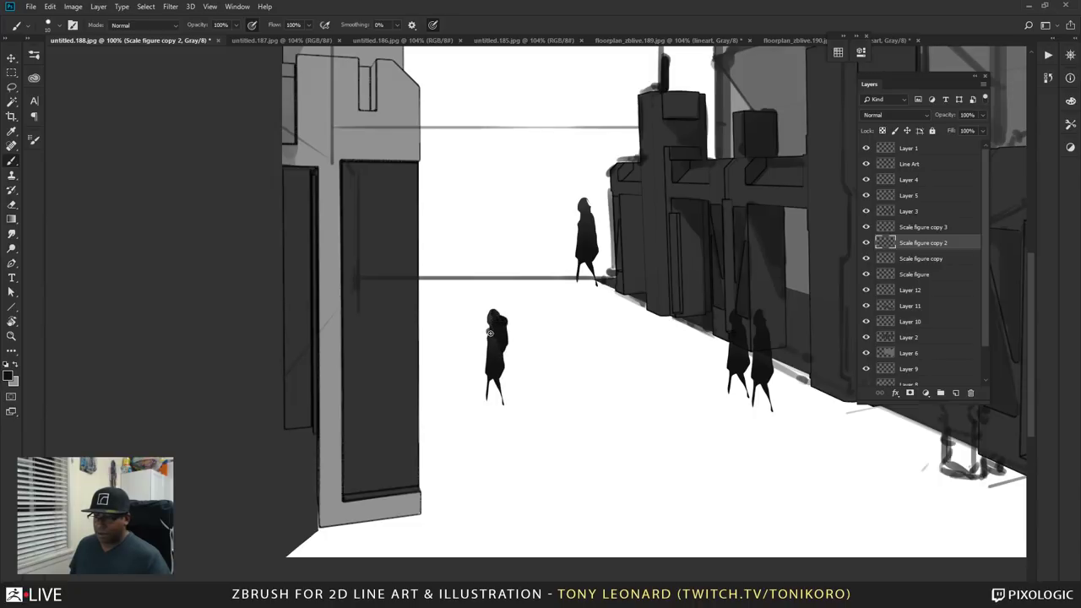
drag(487, 334, 484, 402)
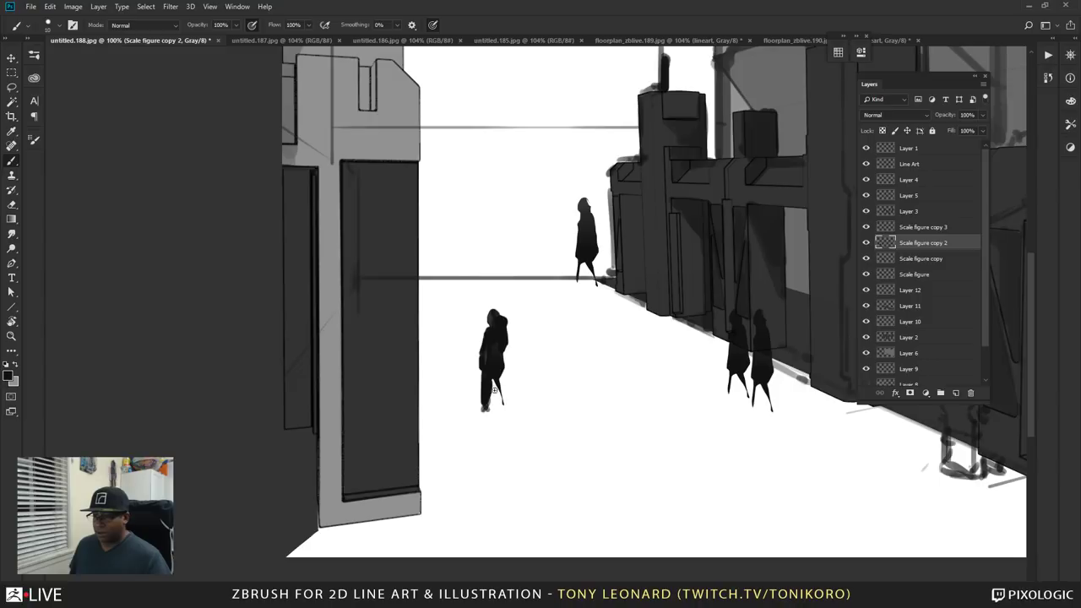
- Lasso leg and foot shapes on the lone figure and fill them black to thicken both legs
key(l)
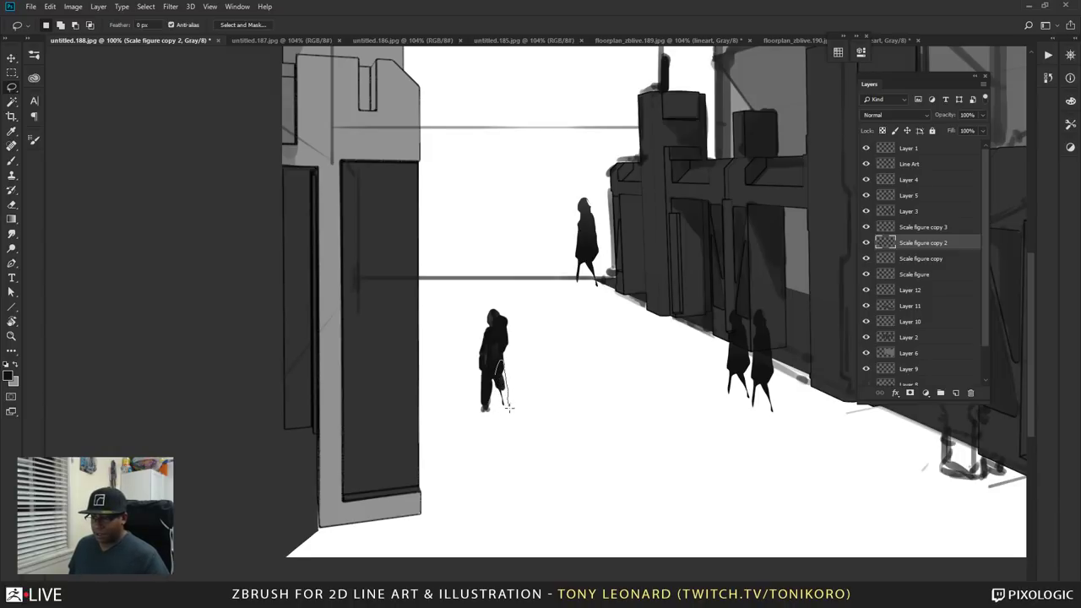
drag(494, 360, 496, 360)
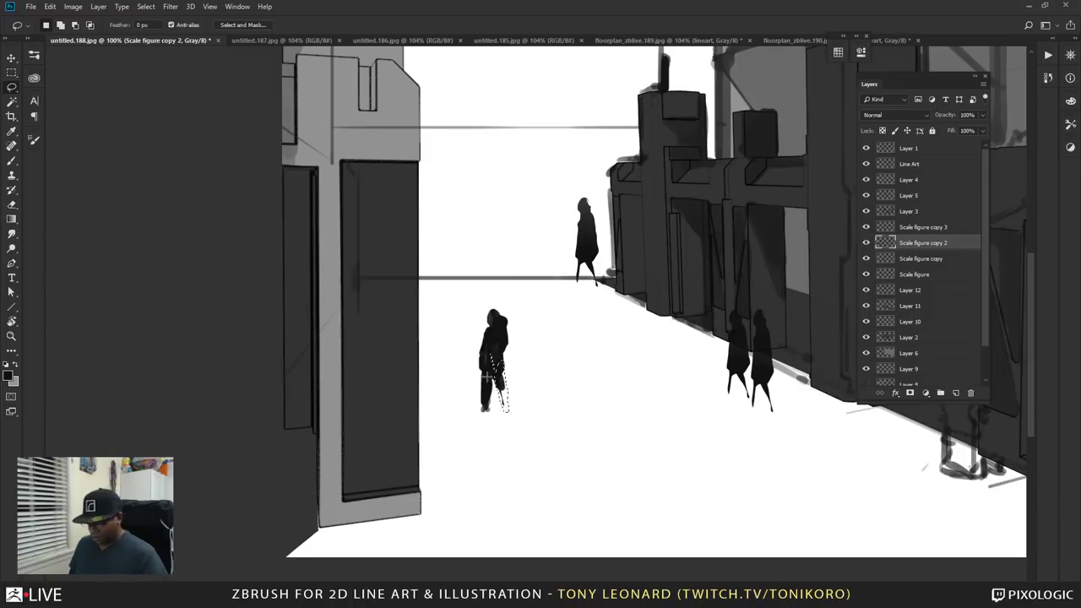
key(b)
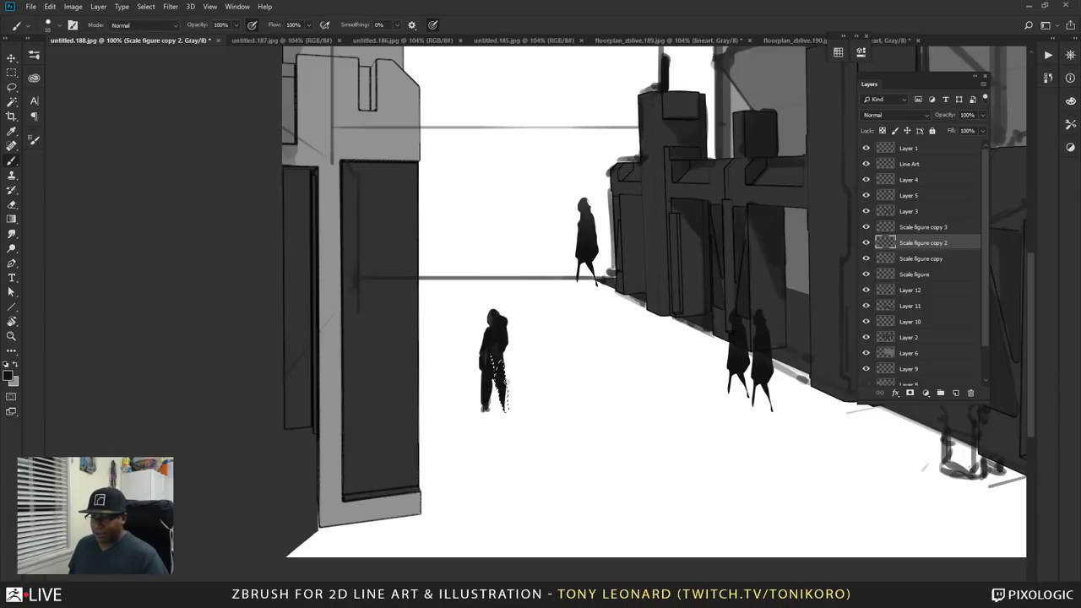
key(ctrl+d)
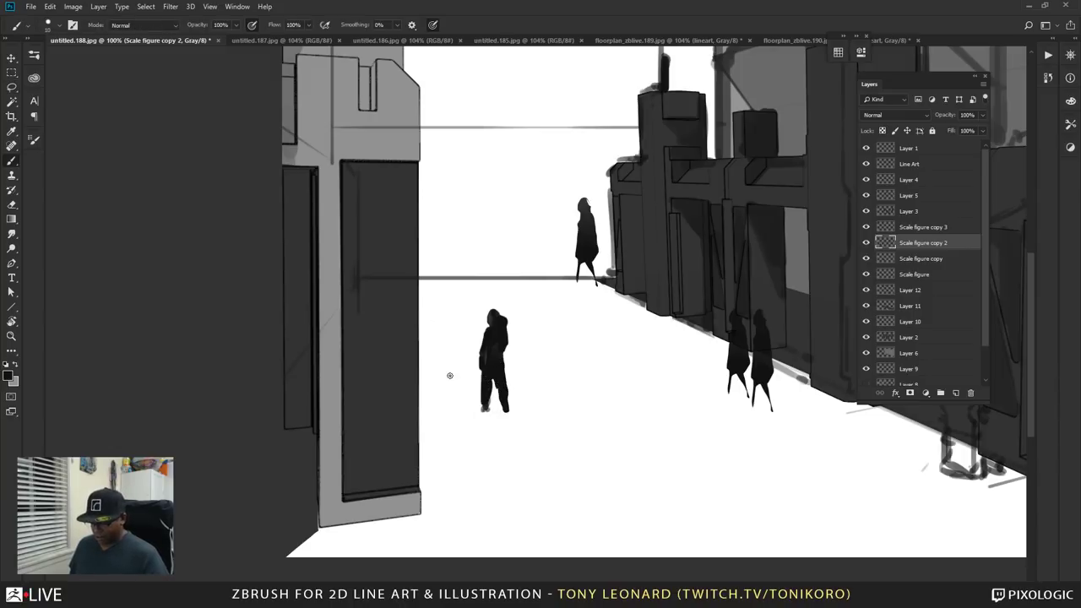
key(l)
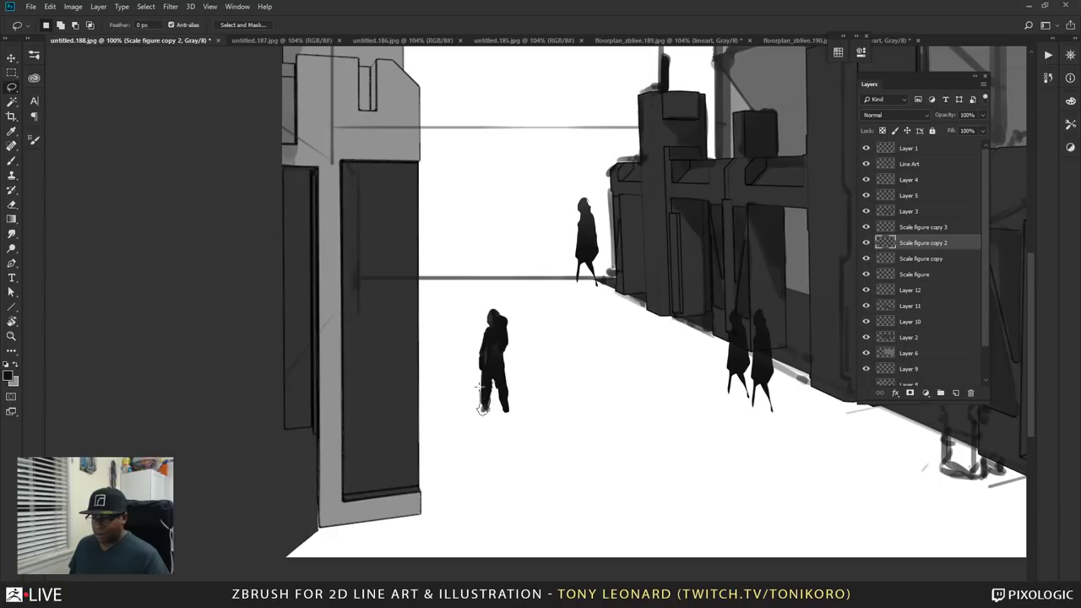
mouse_move(483, 403)
mouse_down()
mouse_move(494, 362)
mouse_move(483, 412)
mouse_up()
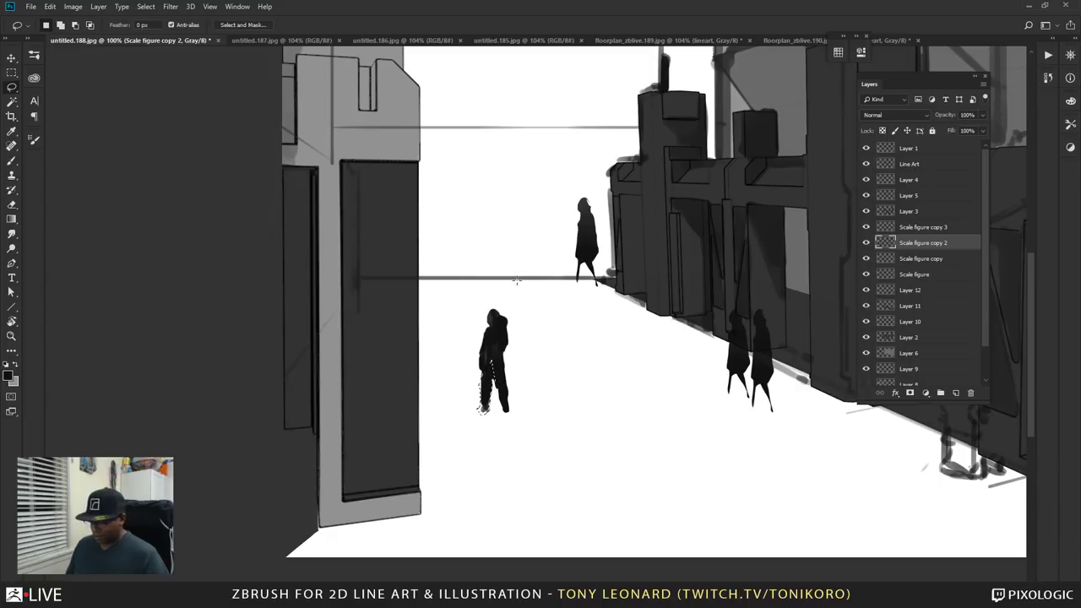
key(ctrl+d)
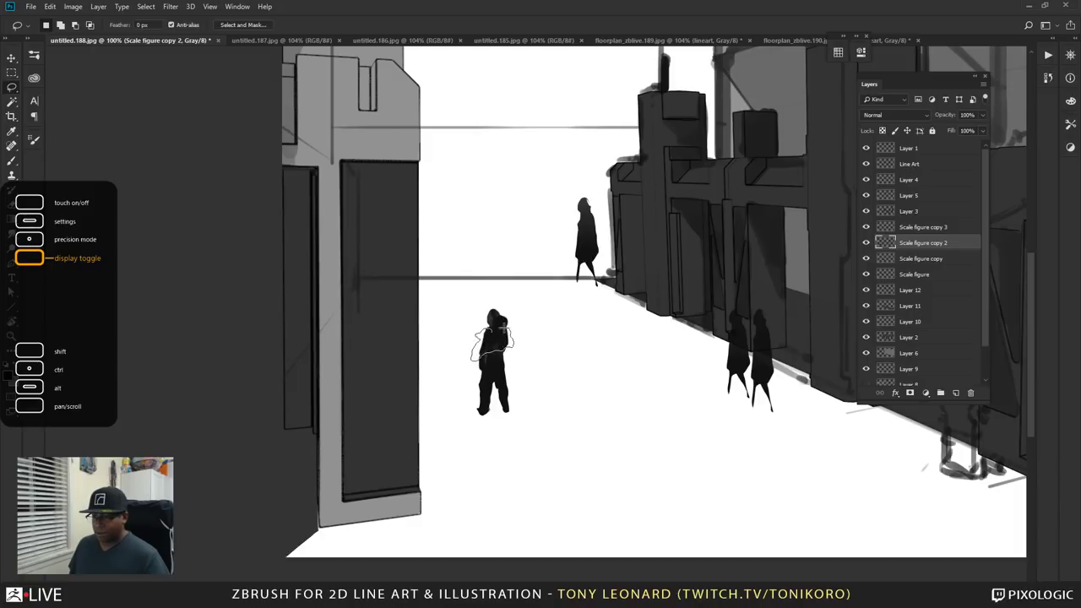
- Lasso arm, coat and thin upright rod shapes on the lone figure and fill them black to bulk out its silhouette
key(alt)
mouse_move(506, 283)
alt+mouse_down()
mouse_move(503, 331)
mouse_move(491, 332)
alt+mouse_up()
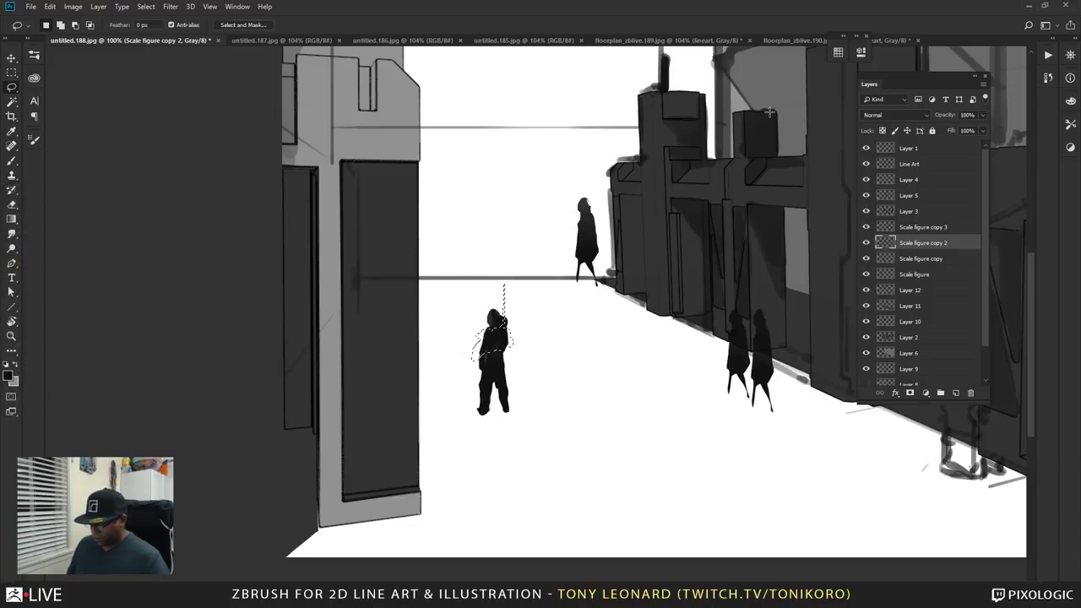
key(alt+BackSpace)
key(ctrl+d)
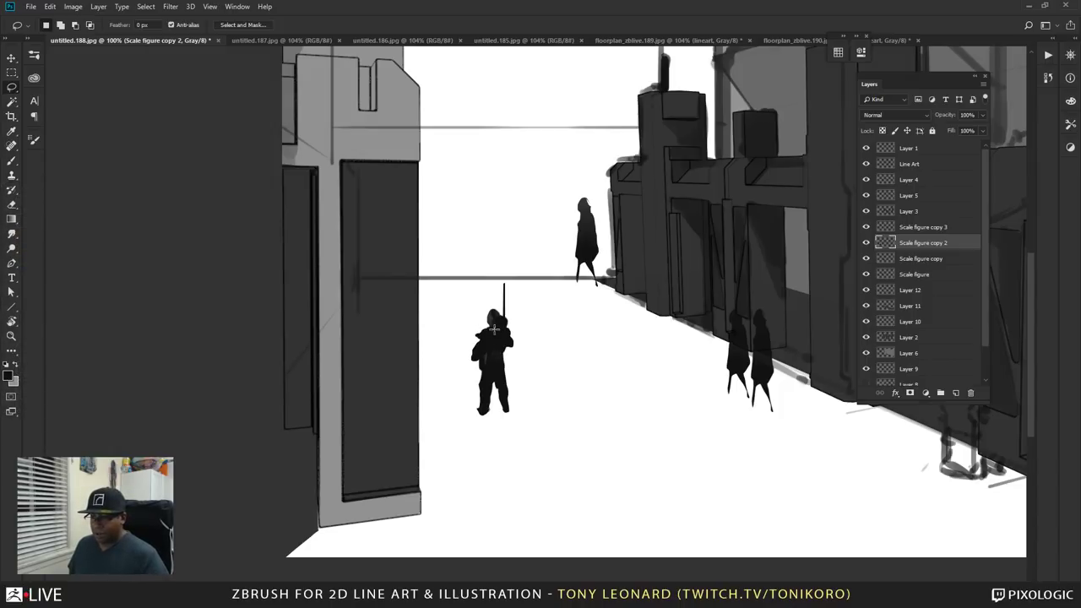
mouse_move(494, 329)
alt+mouse_down()
mouse_move(505, 327)
mouse_move(509, 362)
mouse_move(487, 362)
alt+mouse_up()
key(b)
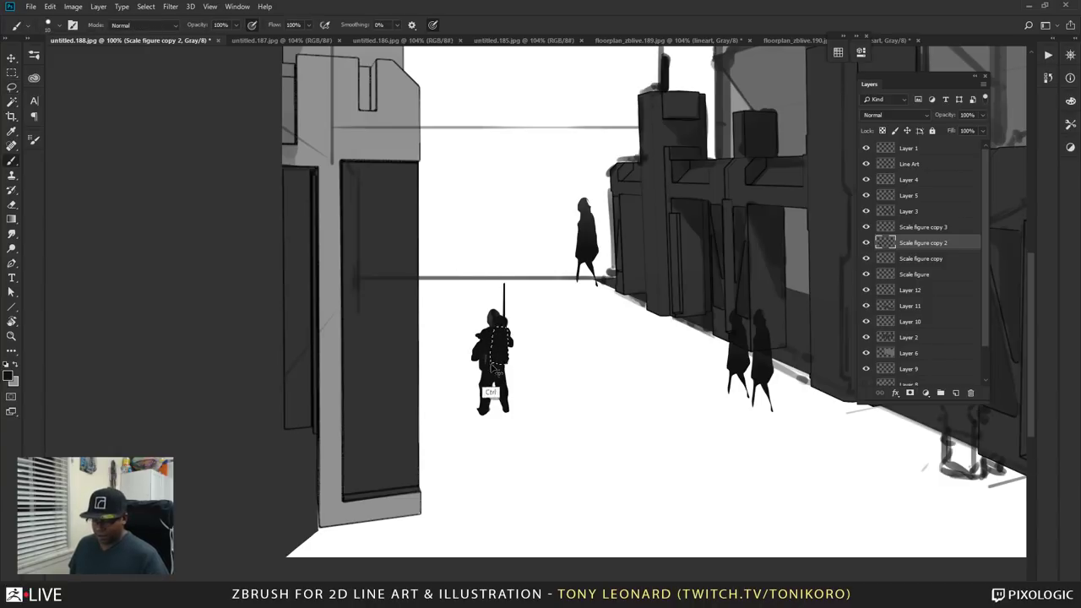
key(ctrl+d)
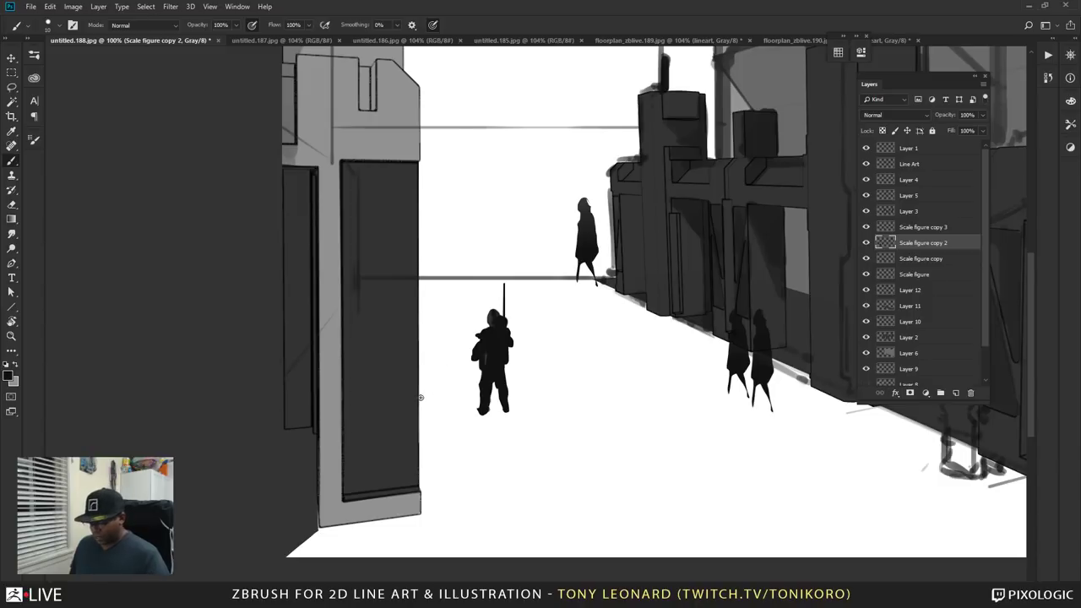
- Lasso the open ground between the buildings, fill it mid-grey on a new layer and send that layer behind the artwork
key(z)
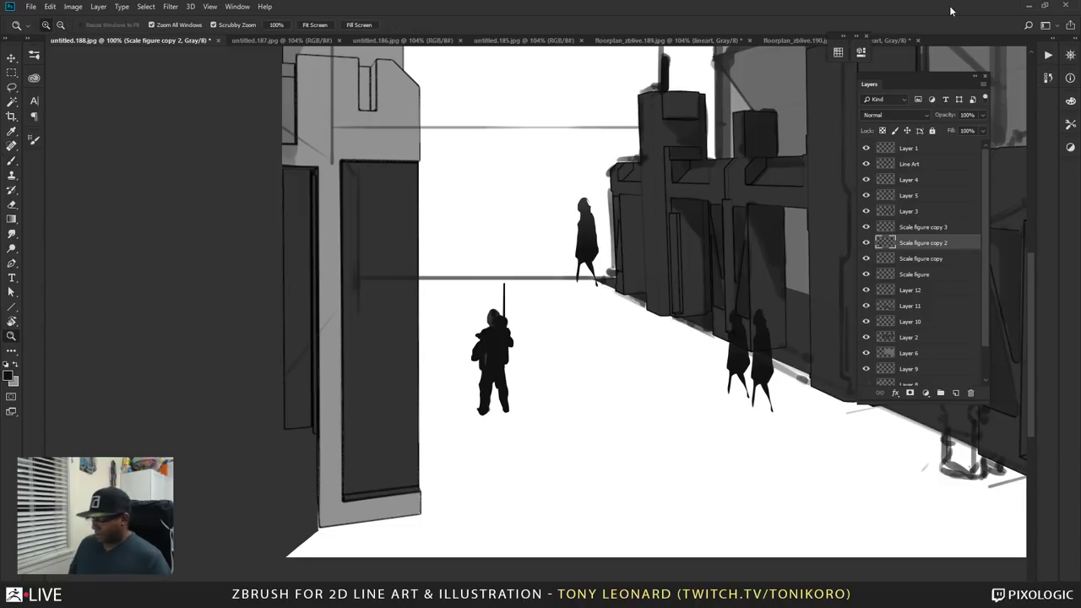
key(ctrl+minus)
key(ctrl+minus)
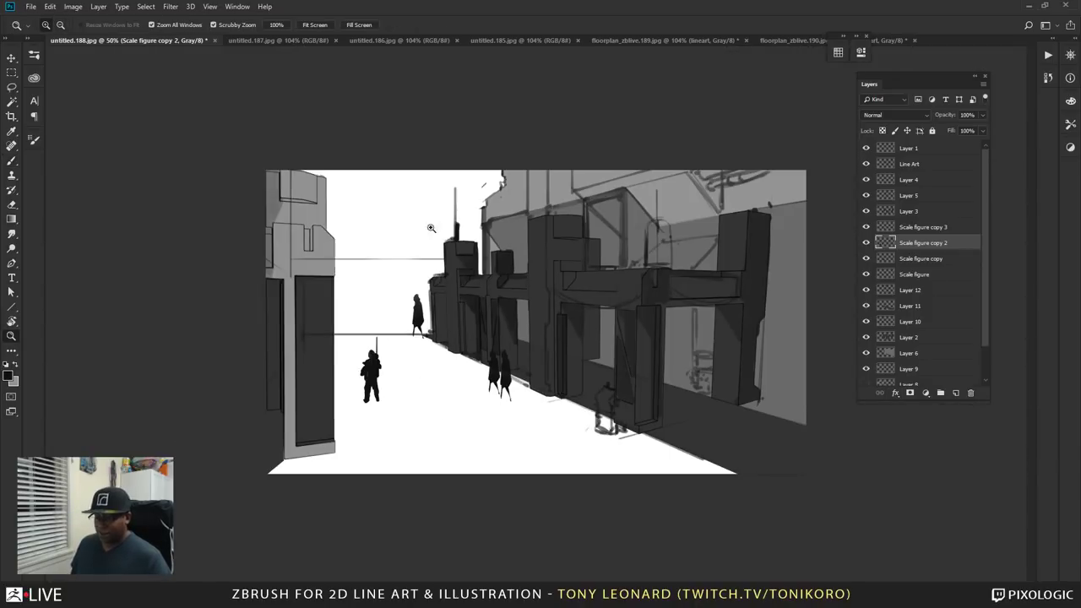
key(l)
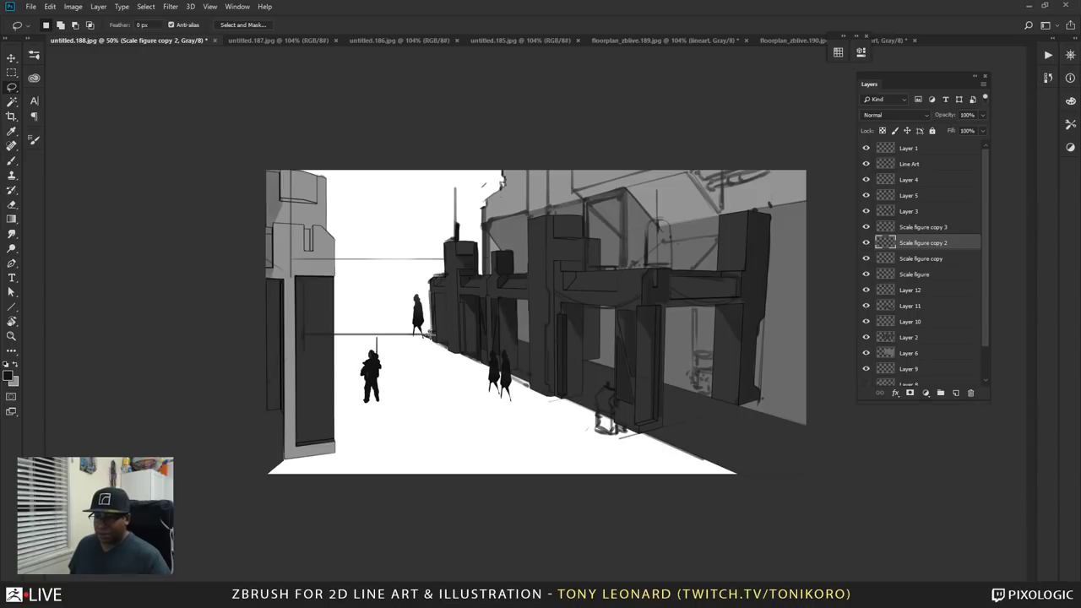
alt+click(431, 336)
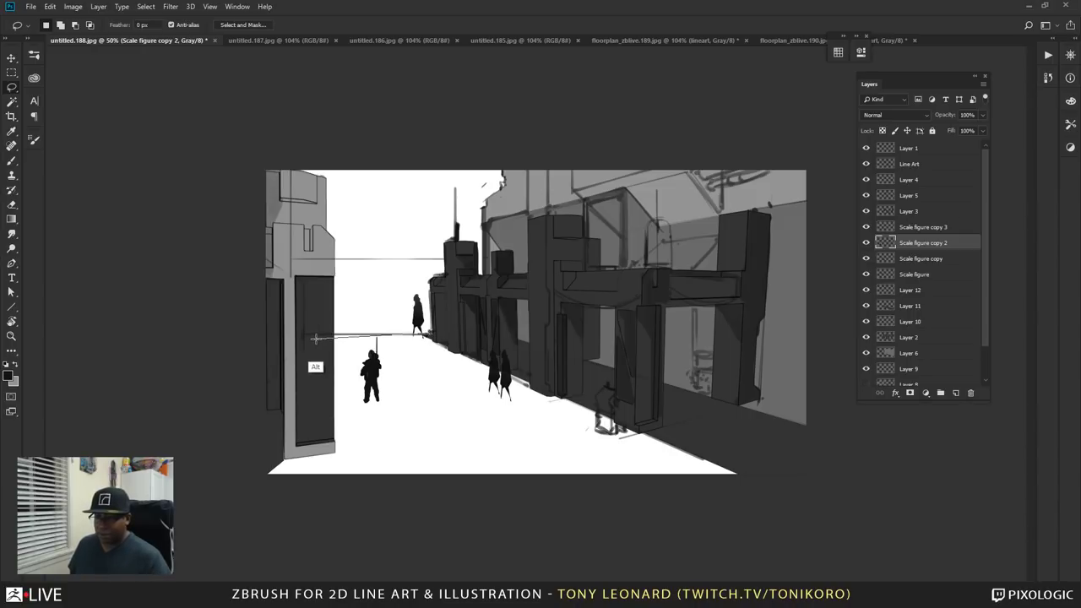
alt+click(312, 338)
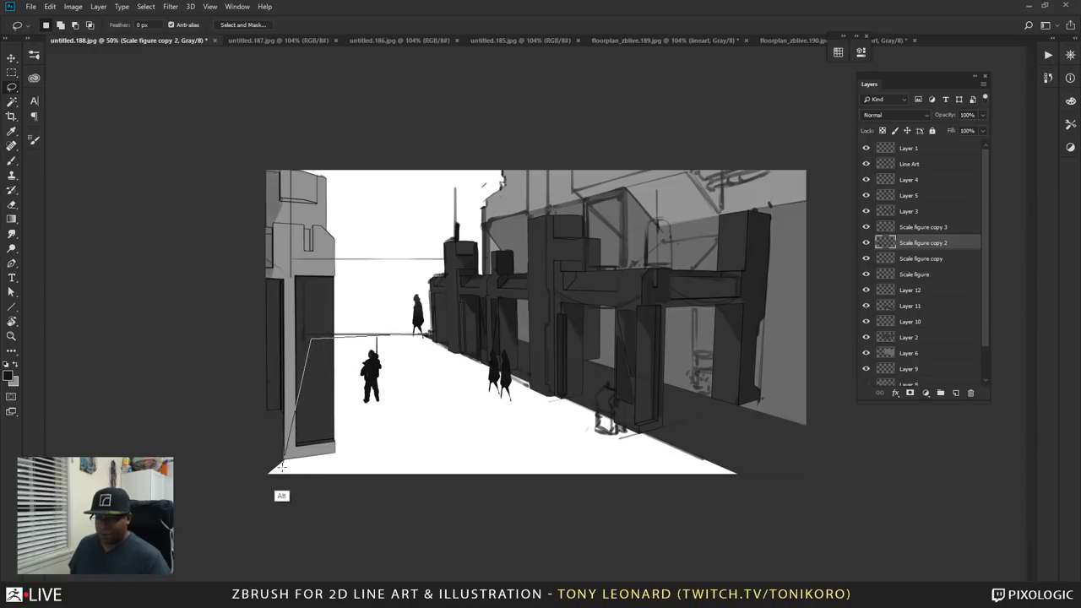
mouse_move(285, 459)
alt+mouse_down()
mouse_move(249, 492)
mouse_move(634, 494)
alt+mouse_up()
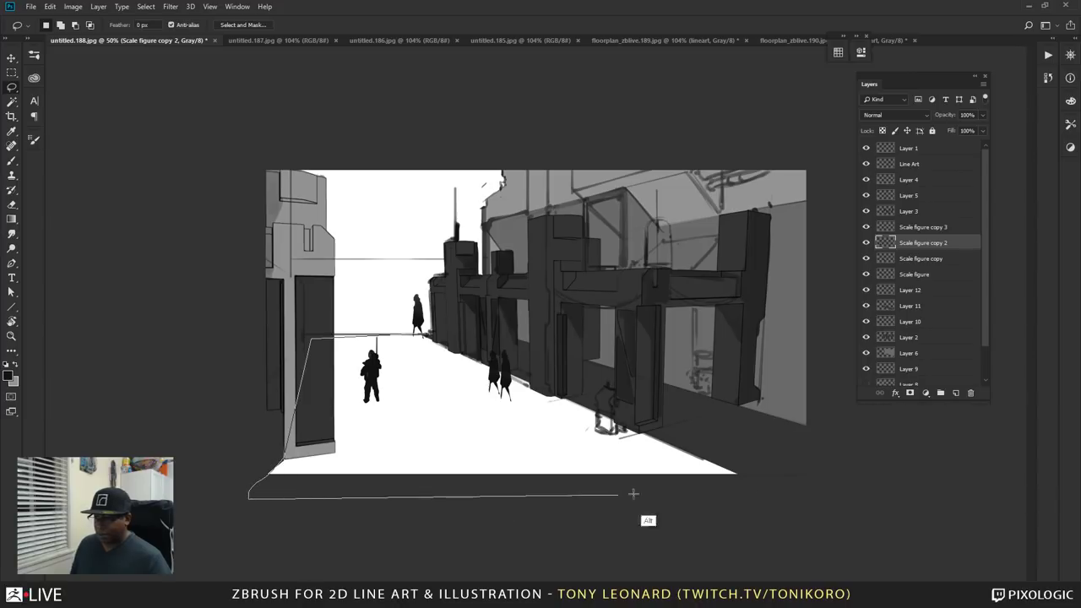
click(791, 492)
alt+click(429, 335)
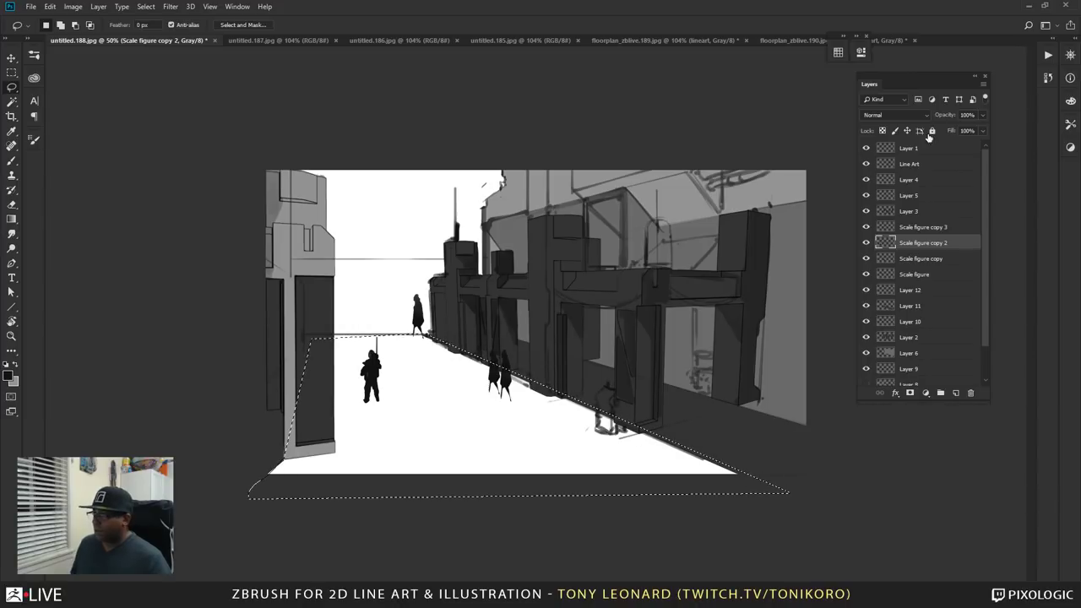
click(958, 394)
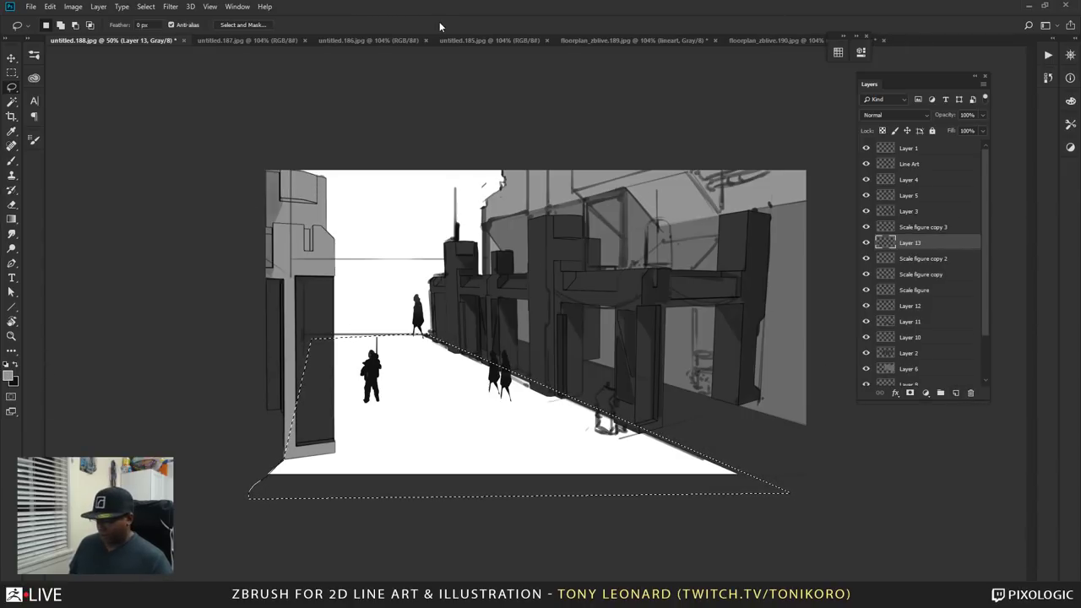
key(alt+BackSpace)
key(ctrl+d)
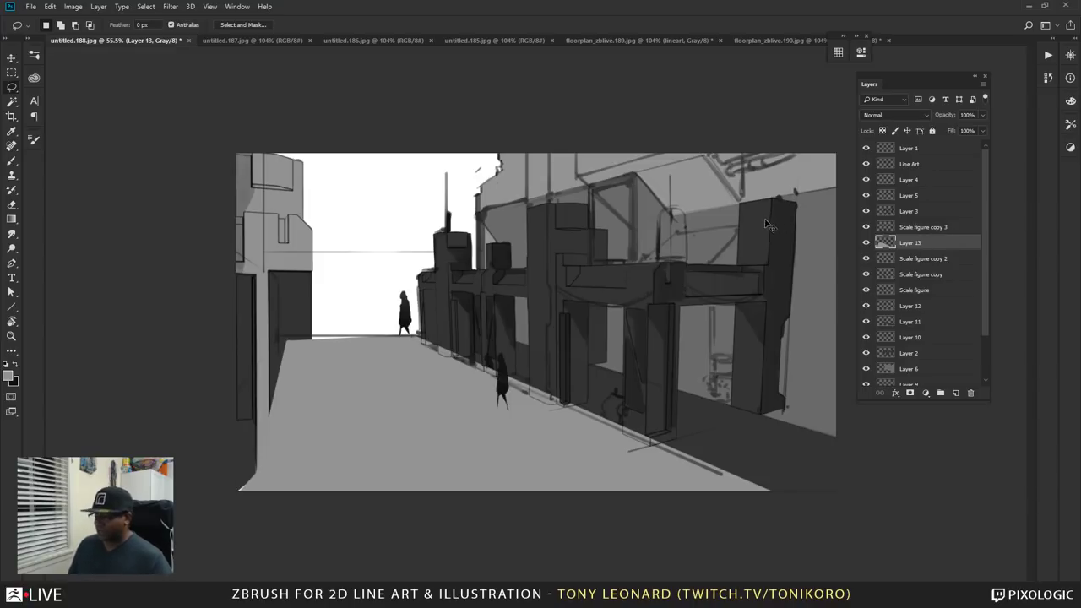
key(ctrl+shift+bracketleft)
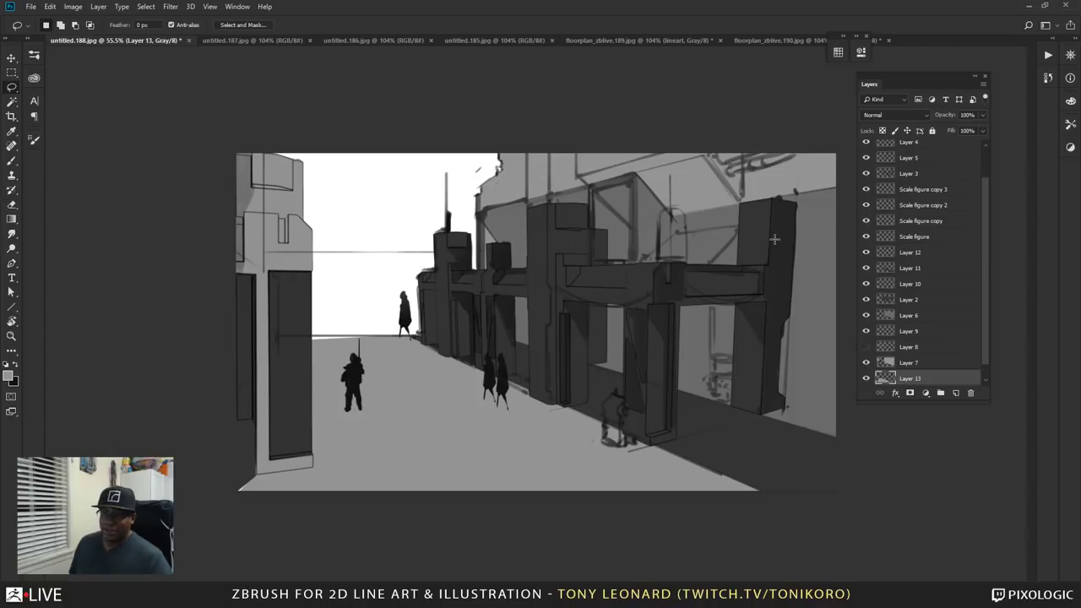
- Delete the horizontal guide line on Layer 3 where the ground meets the sky between the two buildings
key(z)
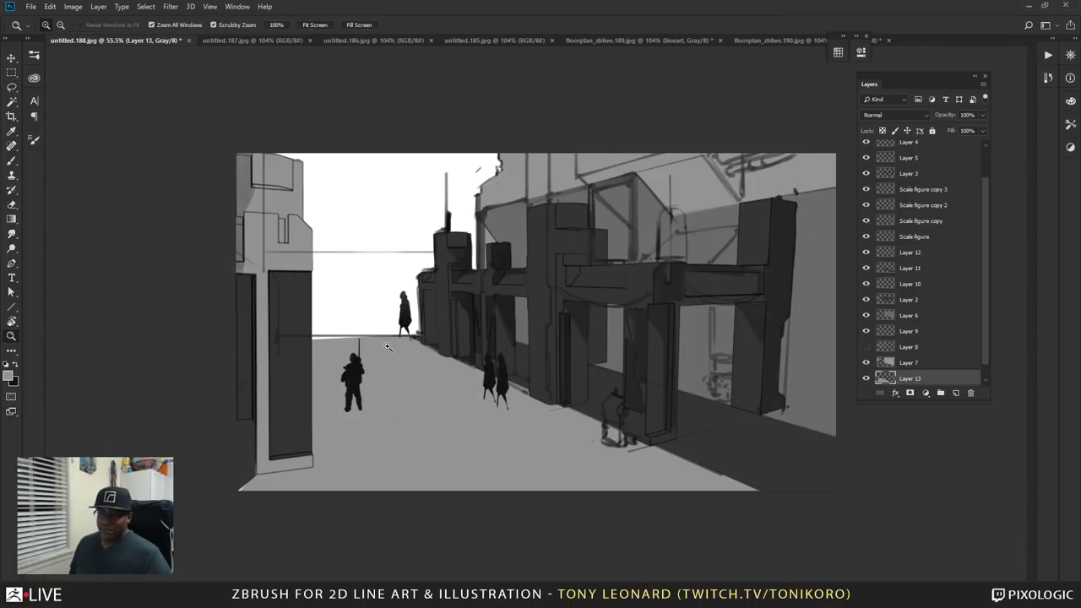
click(388, 352)
click(363, 373)
drag(359, 389, 652, 402)
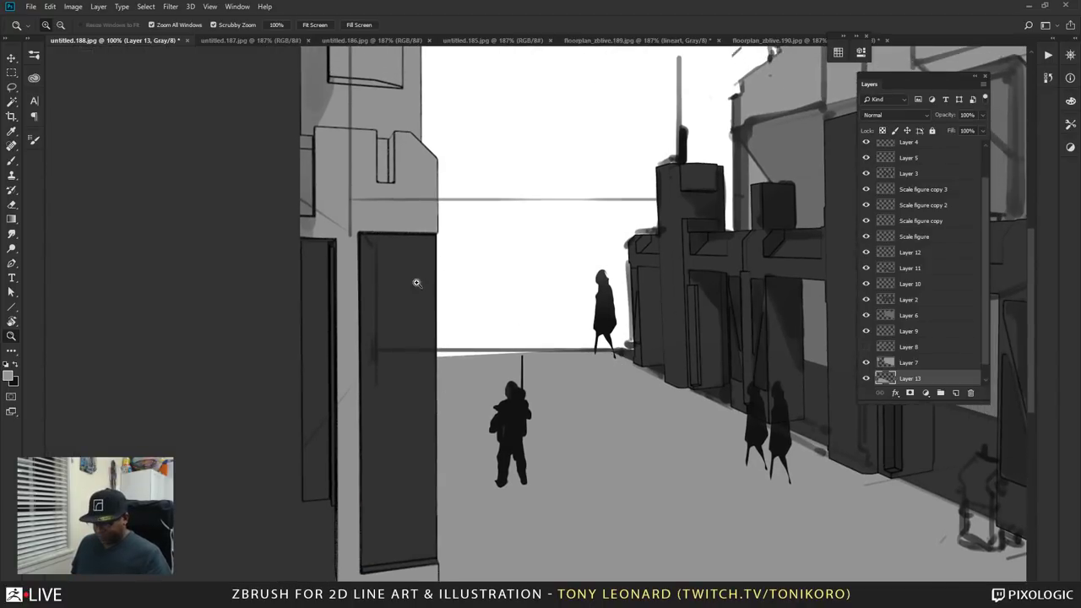
key(v)
right_click(450, 355)
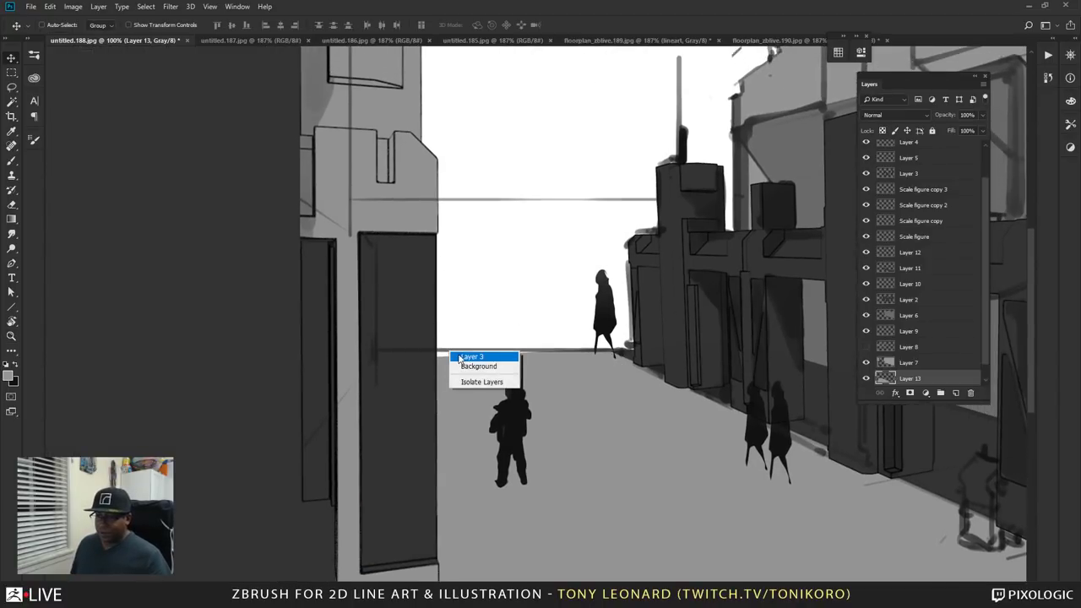
click(460, 357)
key(e)
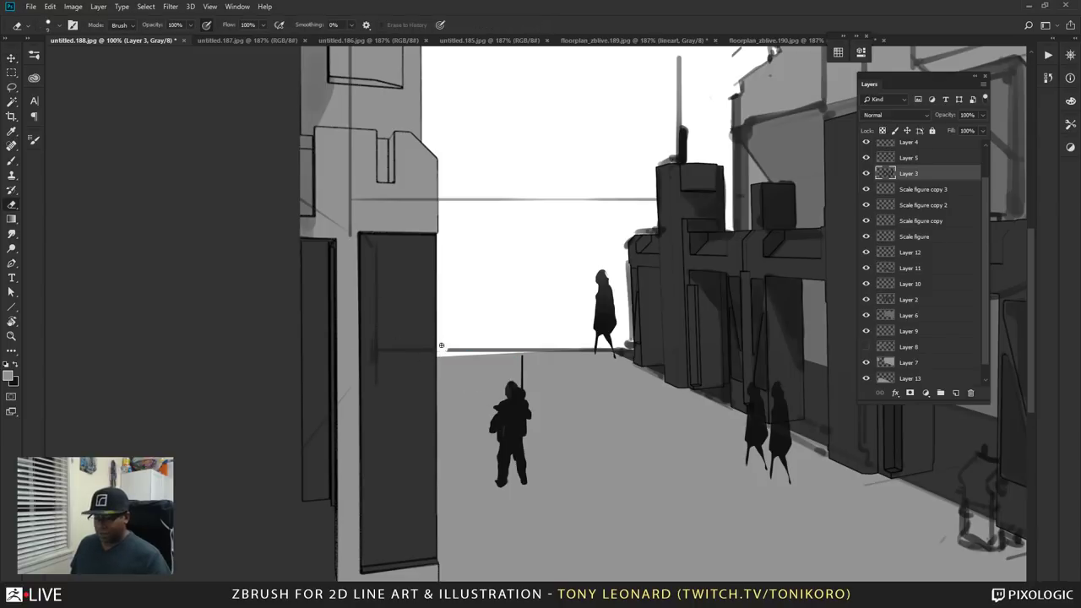
click(441, 346)
key(l)
drag(439, 341, 438, 352)
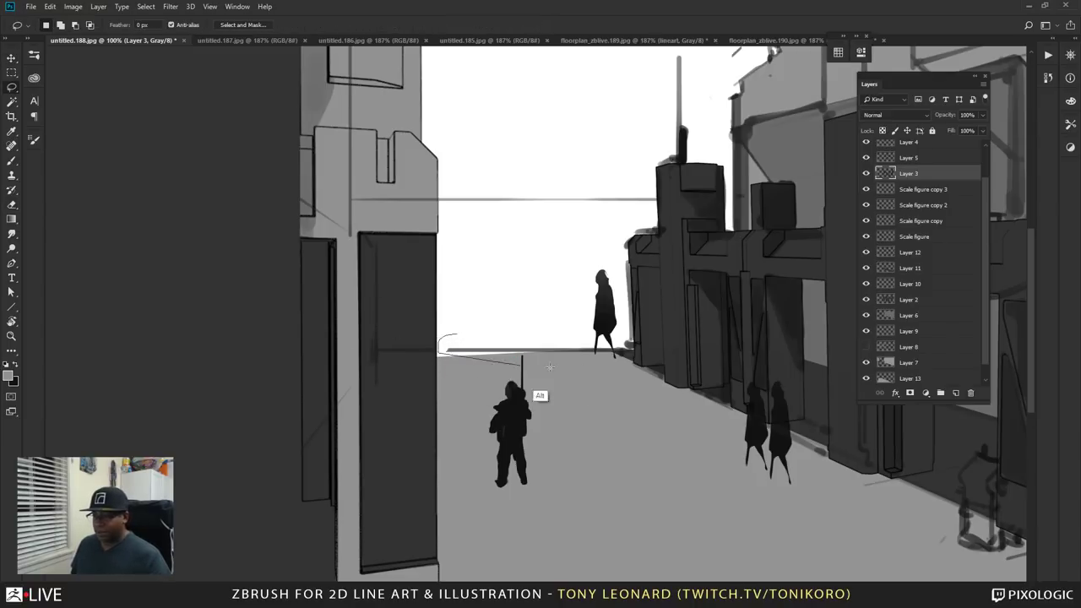
alt+drag(626, 352, 623, 350)
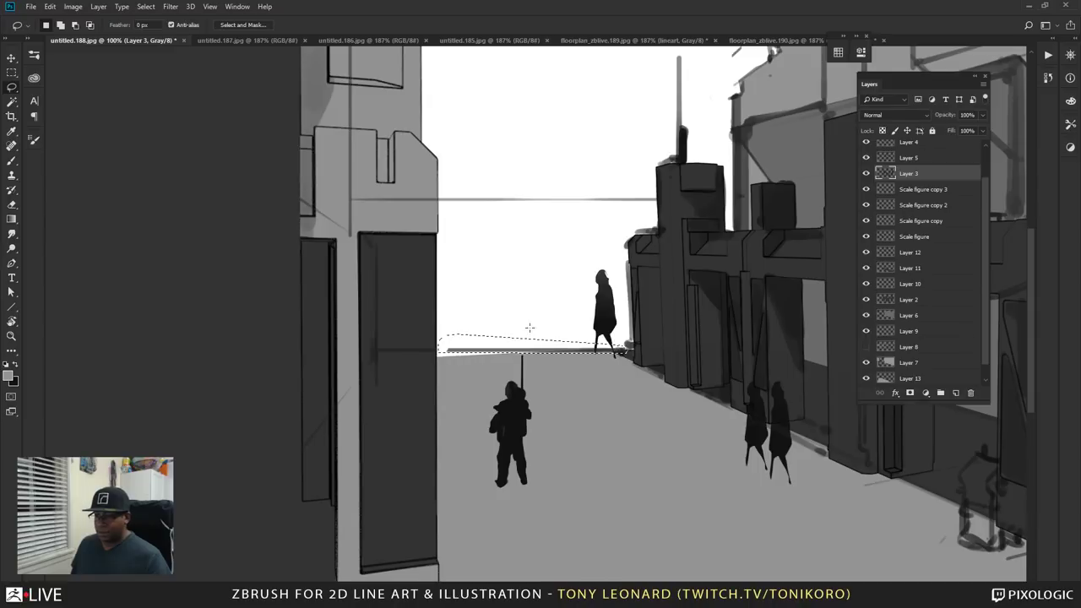
key(Delete)
key(ctrl+d)
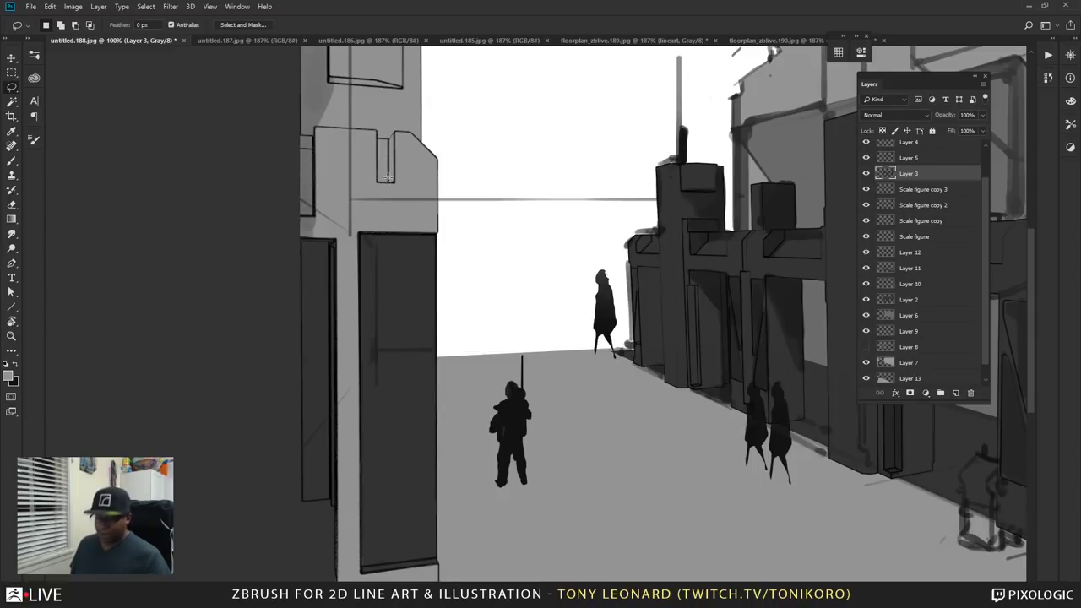
- Marquee the upper horizontal guide line across the sky between the buildings and delete it from Layer 3
key(v)
key(b)
drag(618, 317, 641, 394)
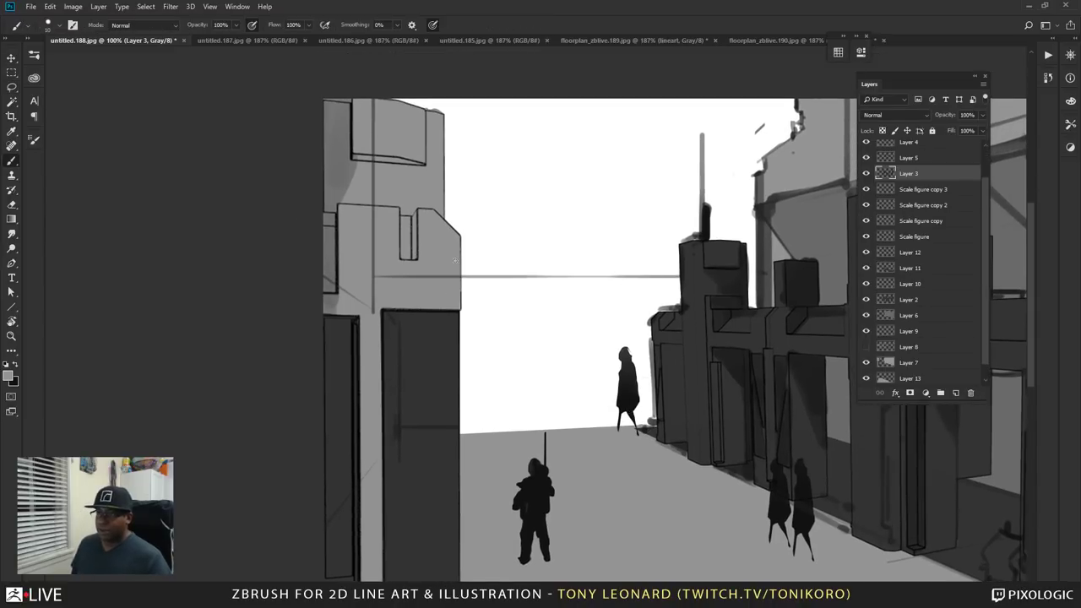
key(m)
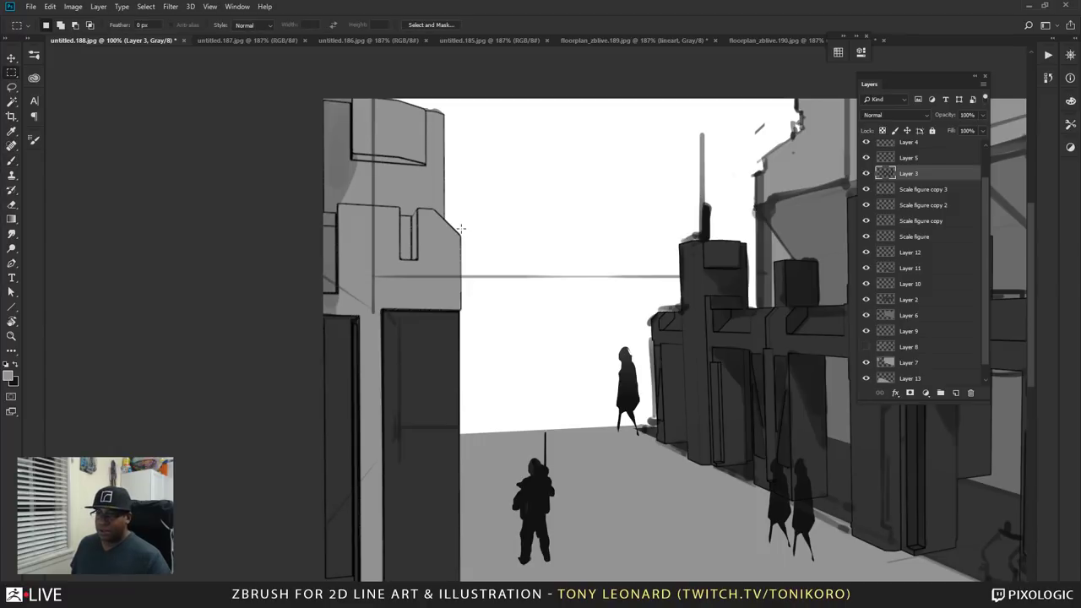
drag(461, 228, 678, 311)
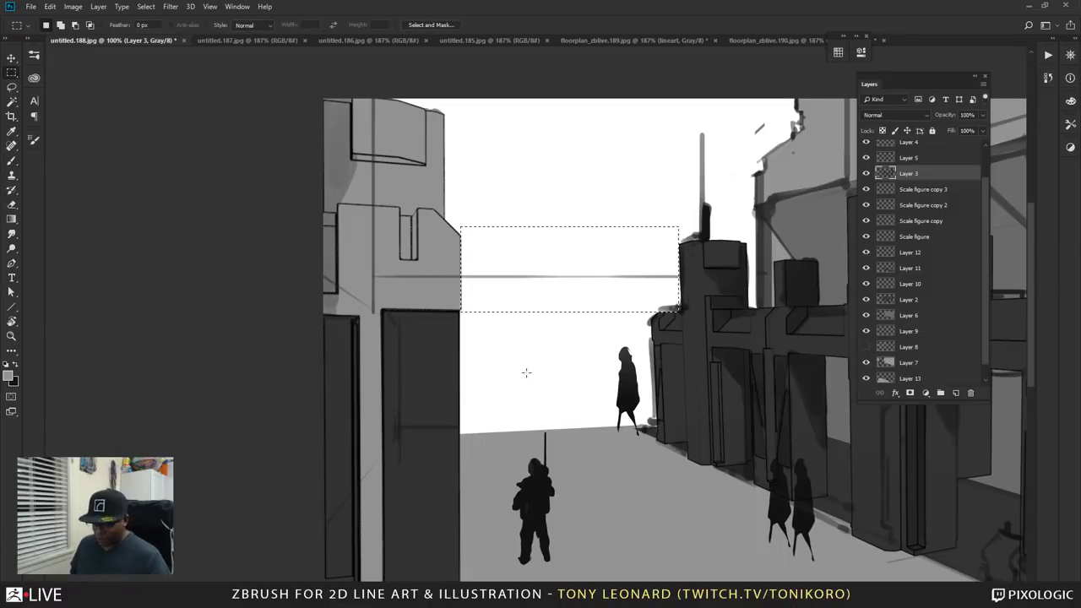
key(Delete)
key(ctrl+d)
- Brush light grey edge lines on the framed structure behind the pillars, and white ones down the wall edge above it
key(z)
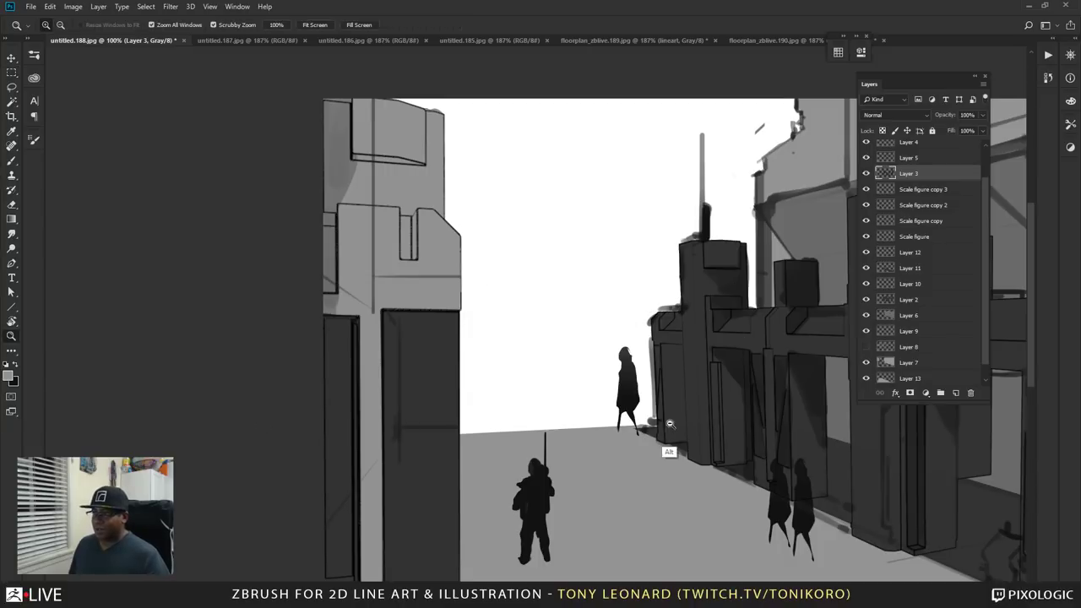
alt+click(680, 425)
alt+click(685, 447)
drag(701, 433, 342, 302)
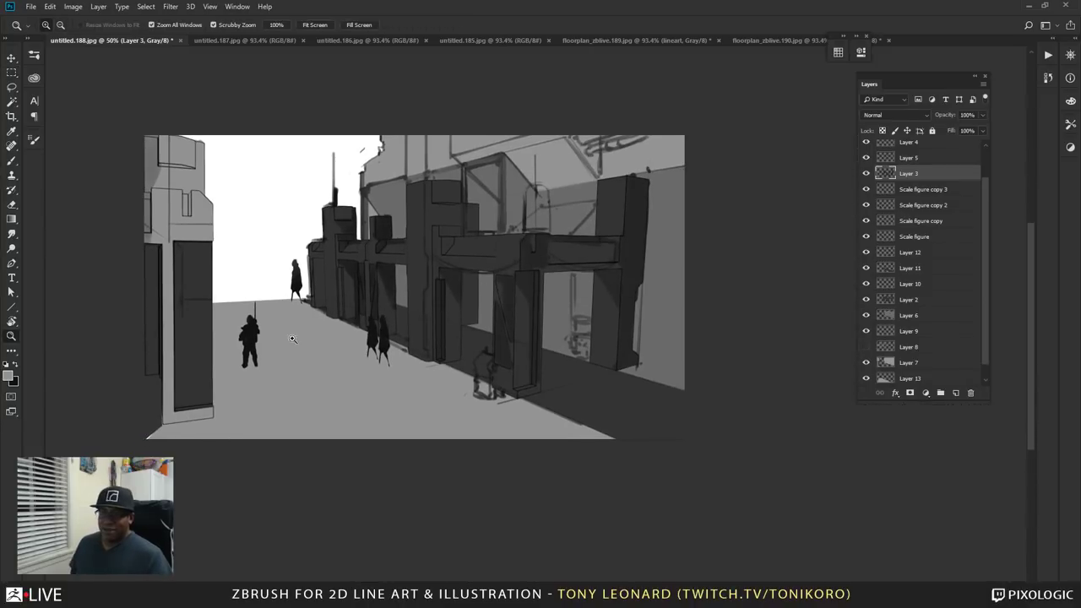
key(b)
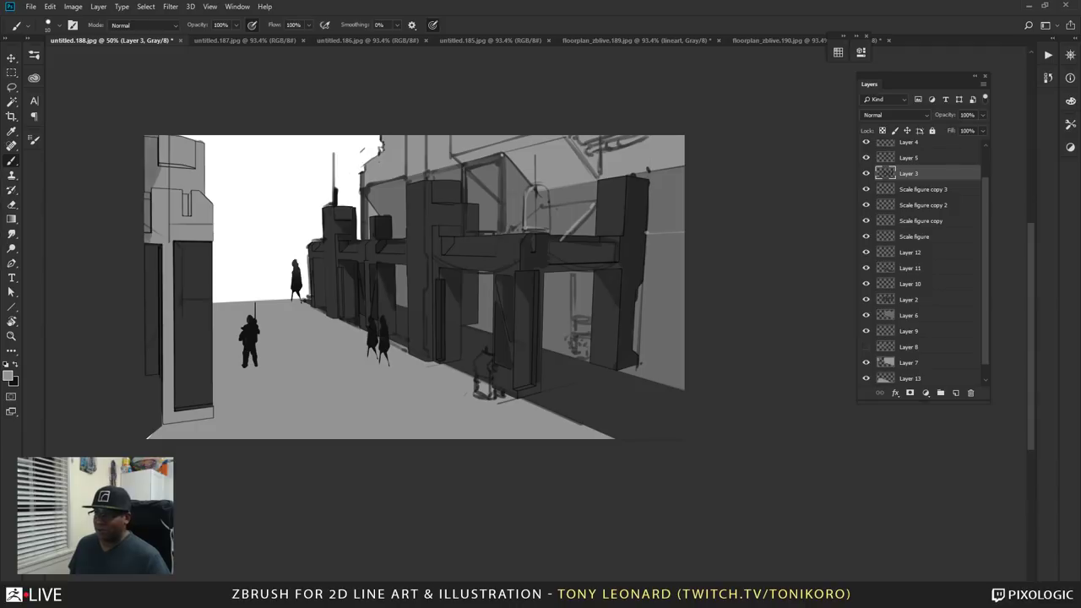
shift+drag(503, 155, 502, 235)
shift+drag(464, 166, 464, 189)
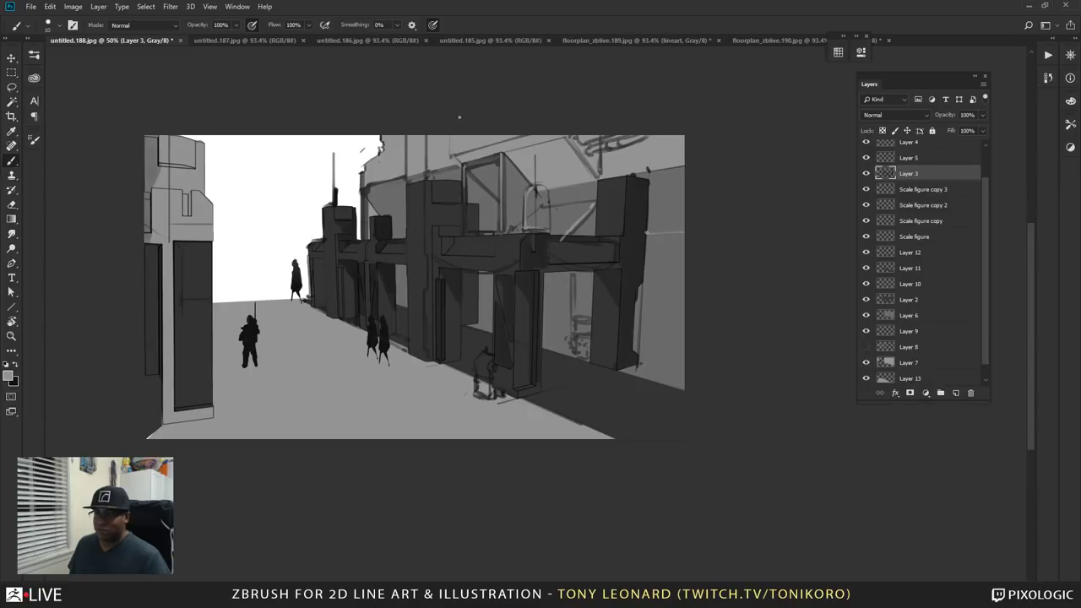
alt+click(307, 177)
shift+drag(450, 136, 450, 158)
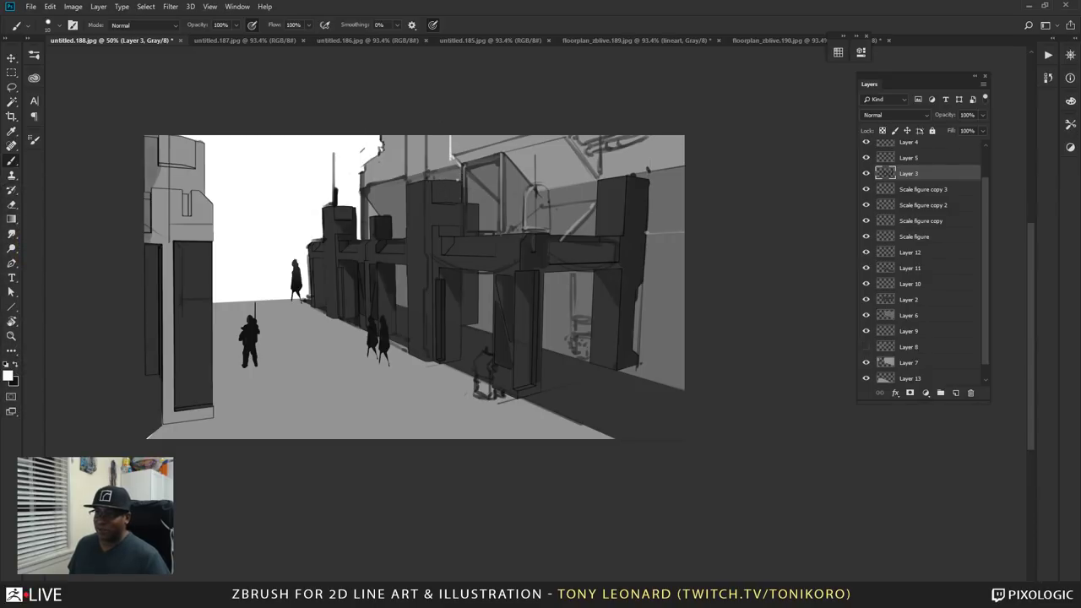
shift+click(462, 165)
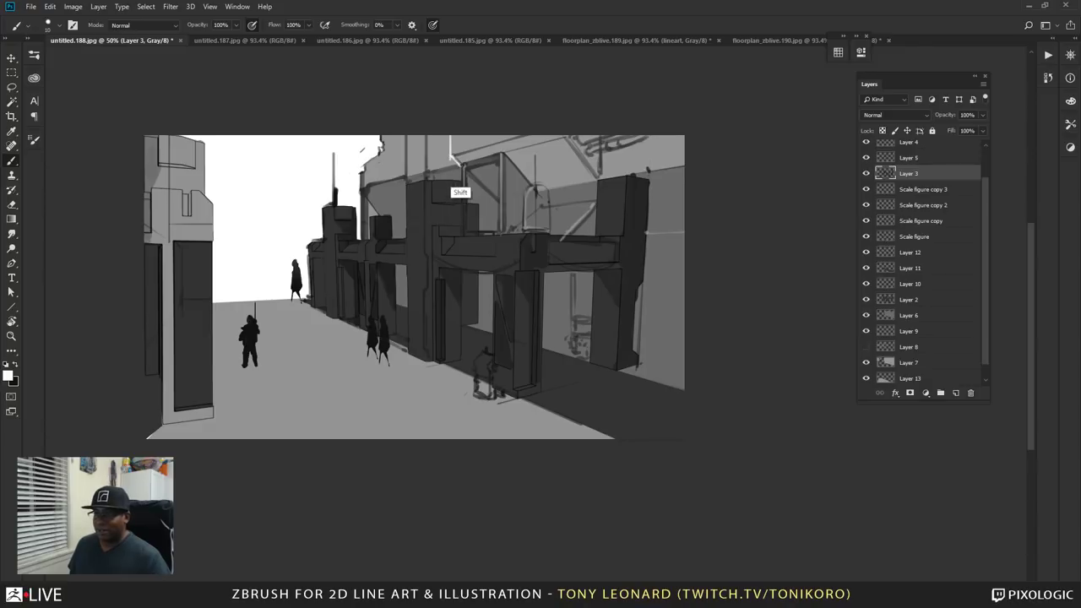
- With a larger brush and sampled dark grey, paint a column rising above the central pillar and a band beside the arch
drag(553, 342, 670, 394)
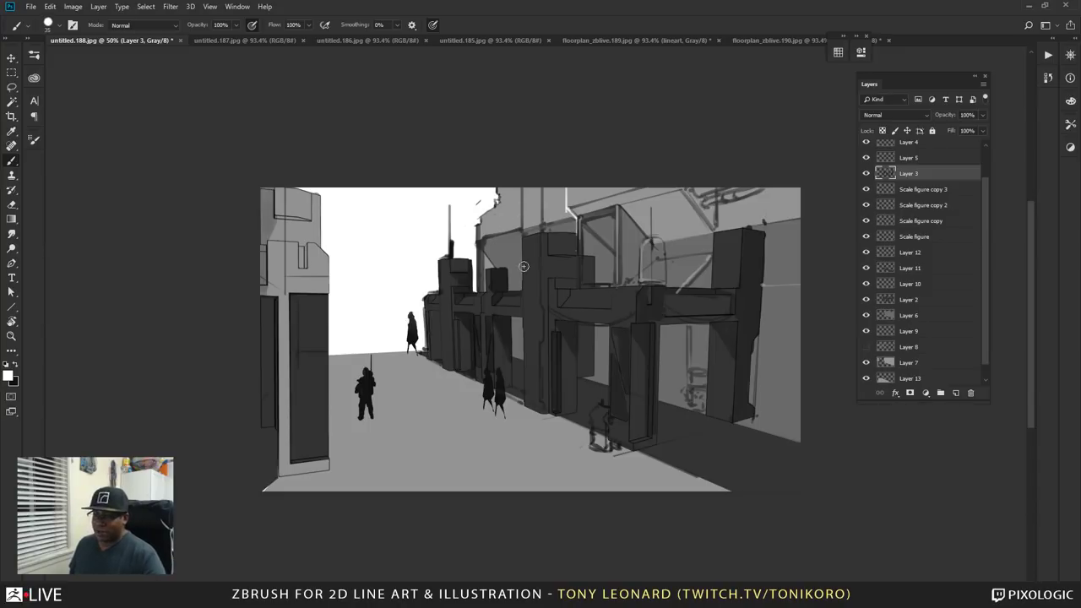
alt+click(486, 239)
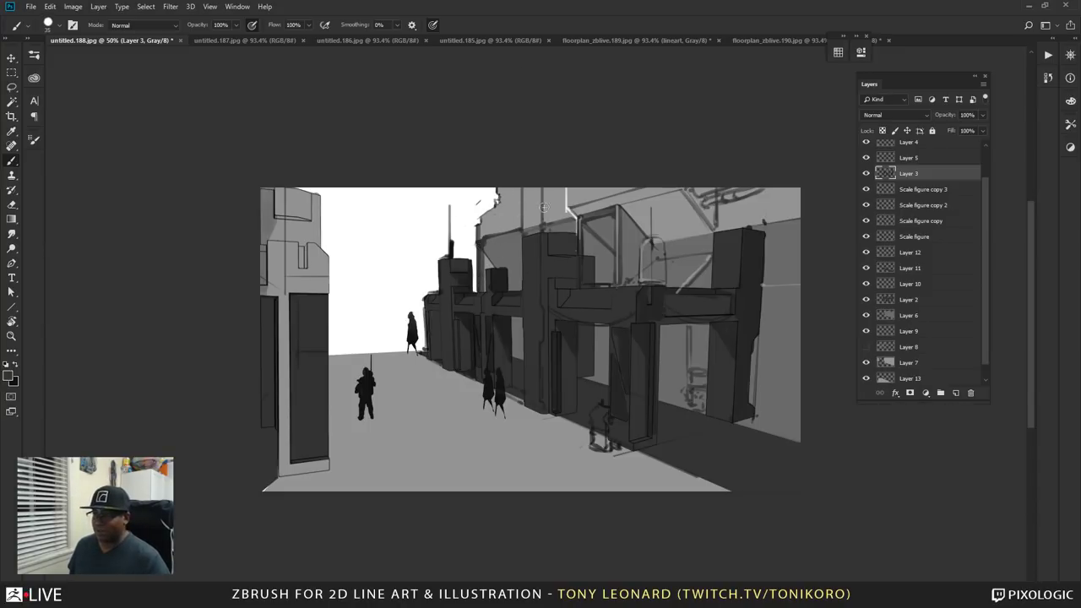
drag(524, 184, 524, 228)
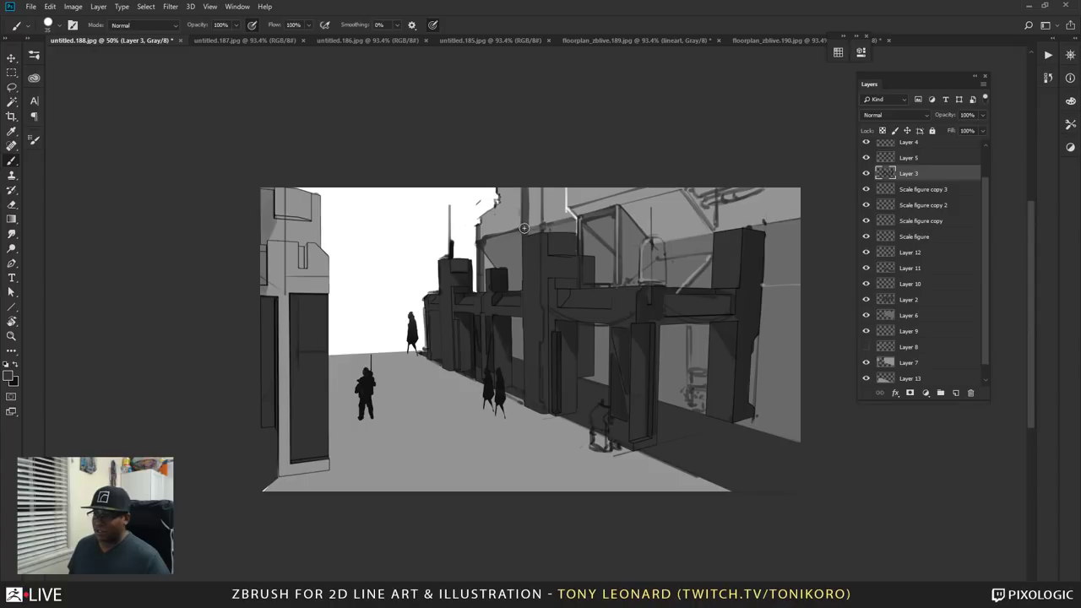
mouse_move(537, 186)
mouse_down()
mouse_move(536, 201)
mouse_move(539, 189)
mouse_up()
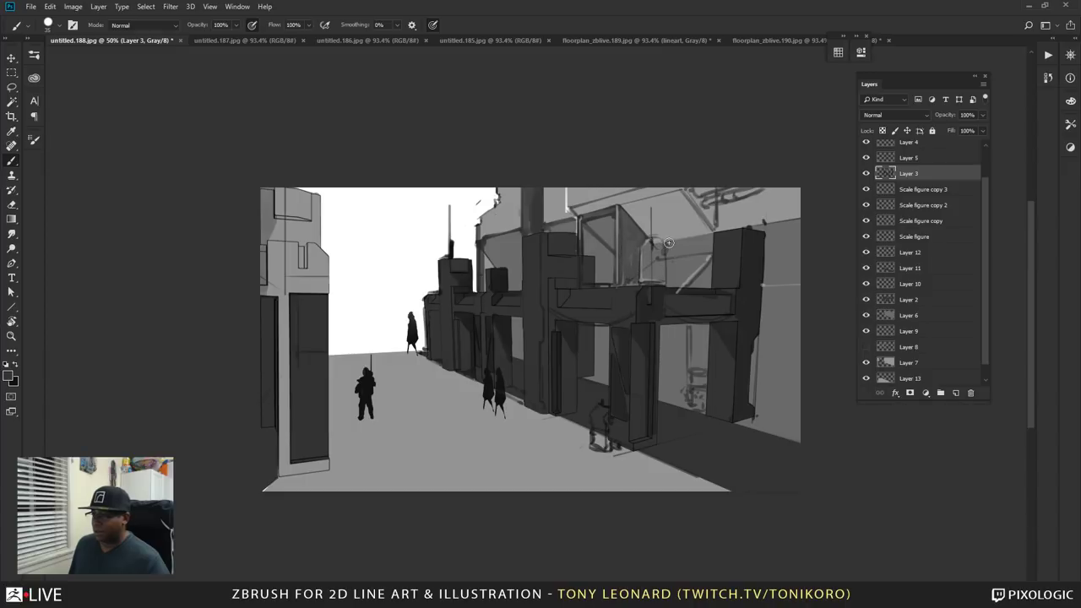
mouse_move(669, 243)
mouse_down()
mouse_move(710, 237)
mouse_move(670, 254)
mouse_move(716, 240)
mouse_move(684, 254)
mouse_up()
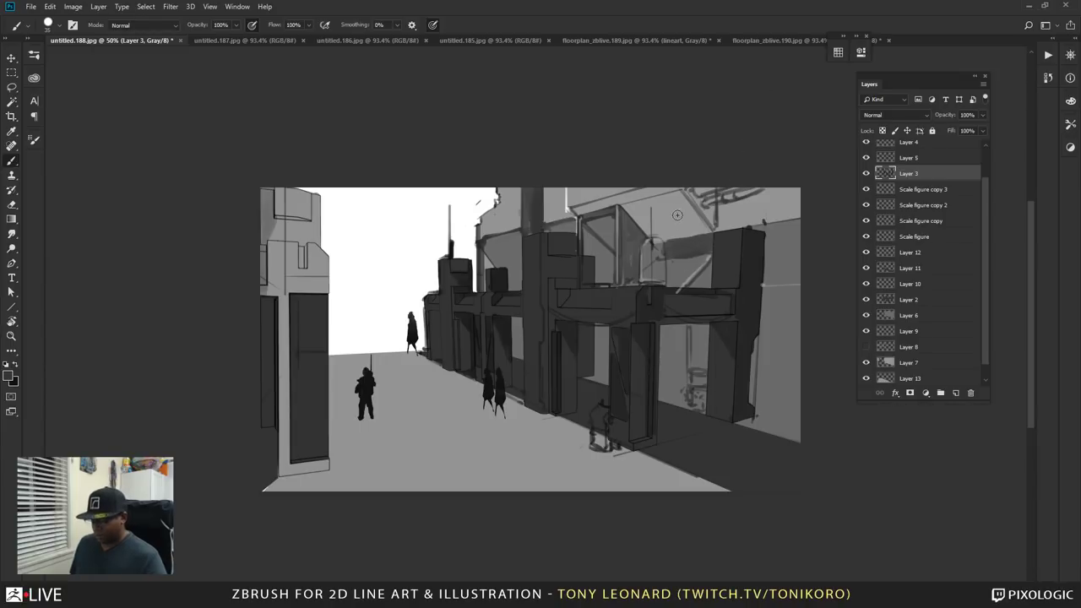
- Lasso the wall area above and beside the far-right pillar on Layer 3, brush soft dark shading inside it, and deselect
key(l)
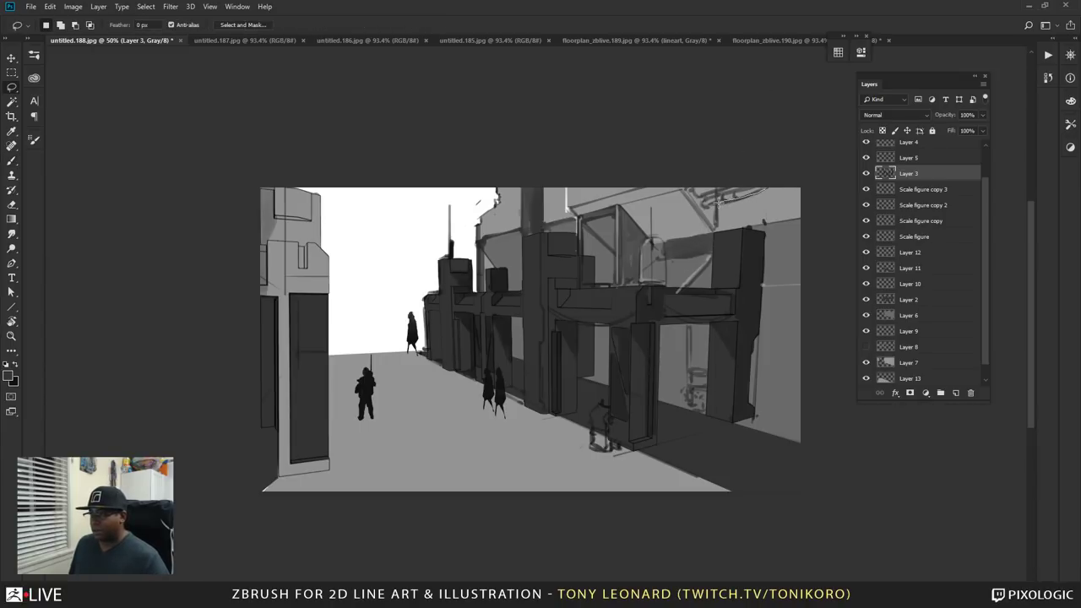
alt+click(716, 230)
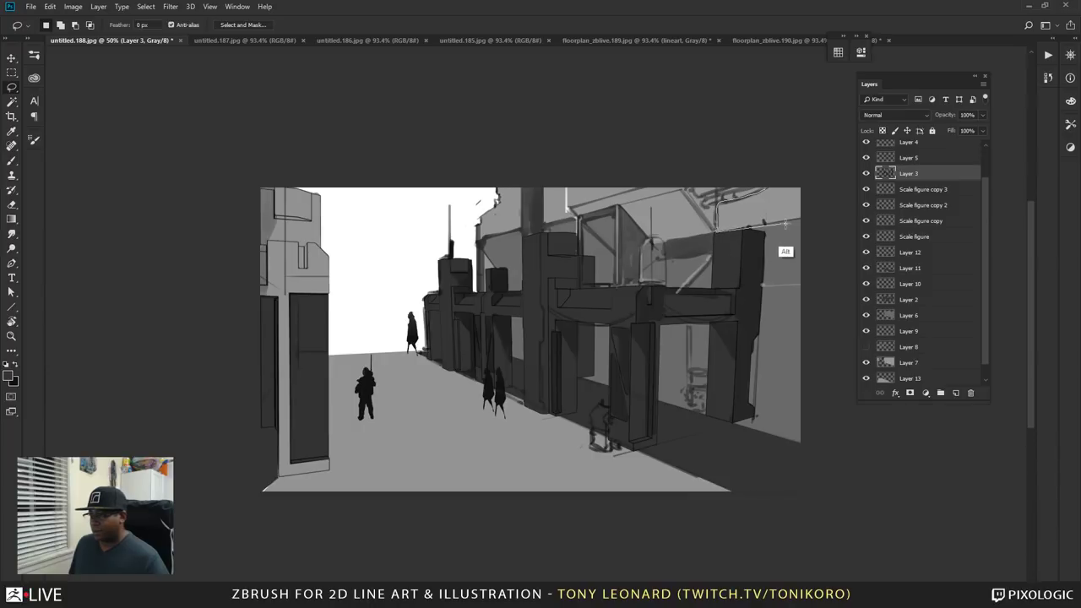
alt+click(806, 217)
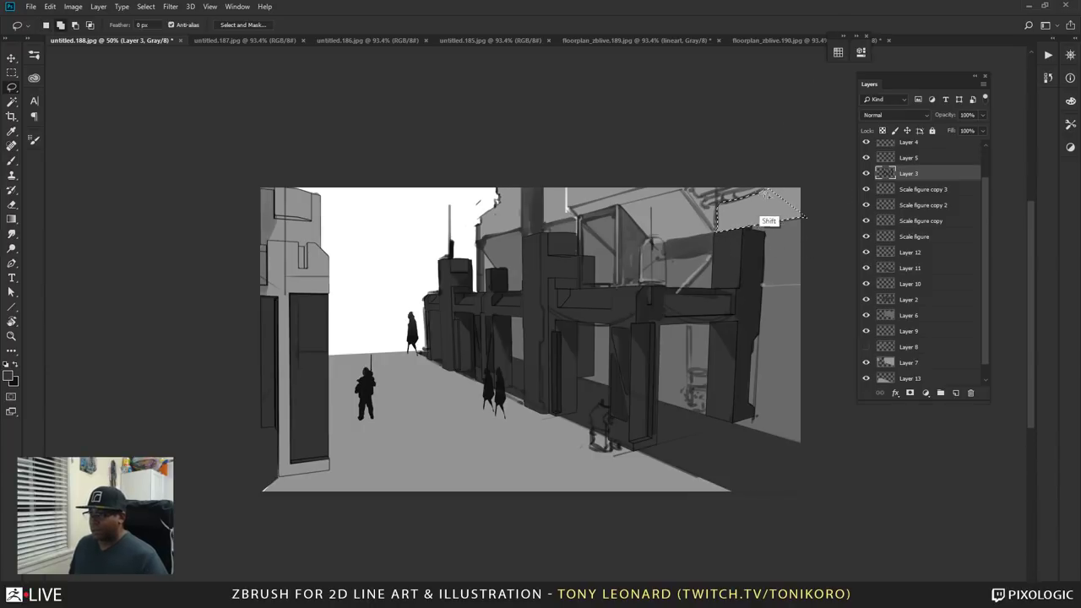
mouse_move(766, 194)
shift+mouse_down()
mouse_move(785, 176)
mouse_move(779, 224)
mouse_move(764, 232)
mouse_move(800, 267)
mouse_move(826, 257)
shift+mouse_up()
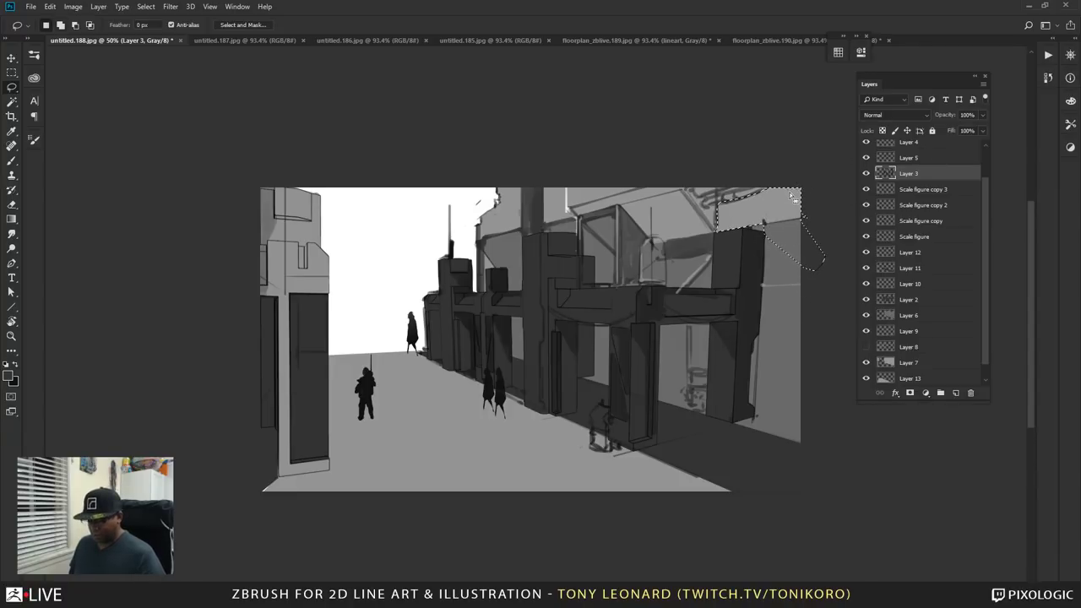
key(b)
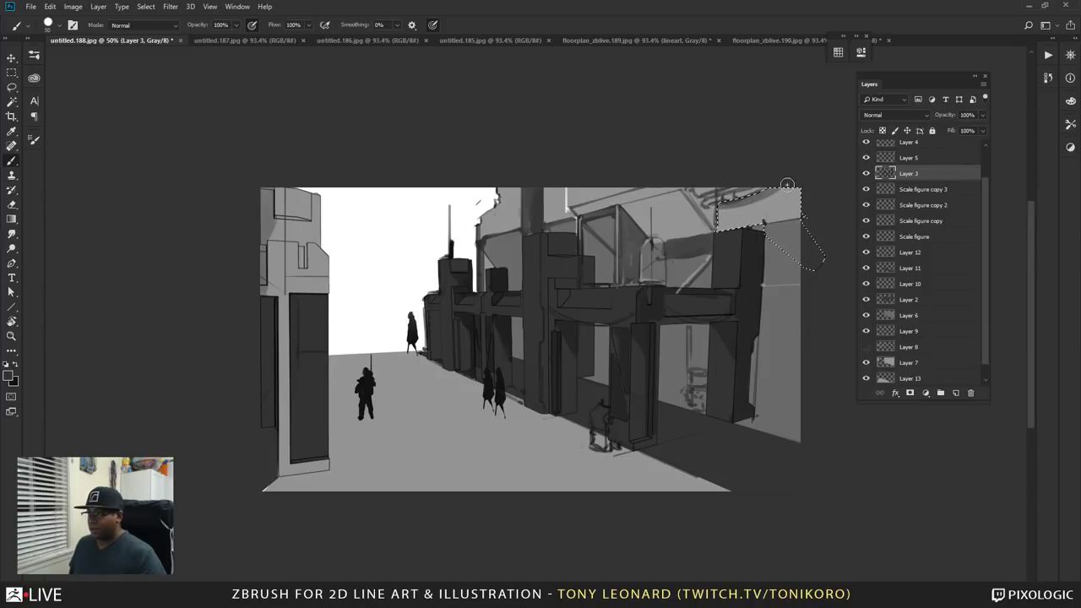
mouse_move(788, 184)
mouse_down()
mouse_move(806, 224)
mouse_move(784, 218)
mouse_move(703, 236)
mouse_up()
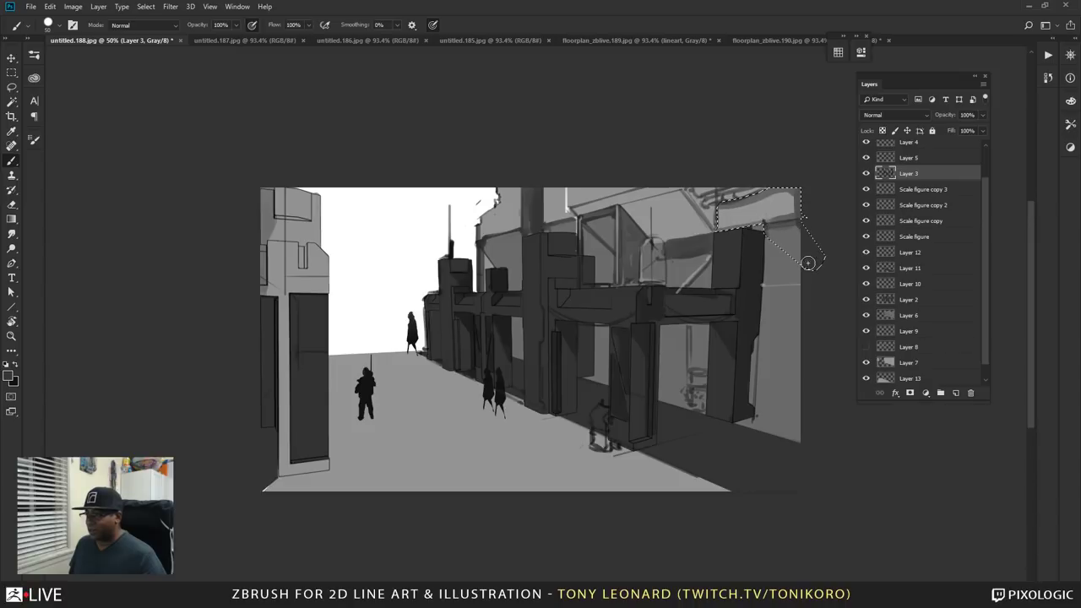
mouse_move(781, 224)
mouse_down()
mouse_move(793, 239)
mouse_move(803, 225)
mouse_move(790, 252)
mouse_up()
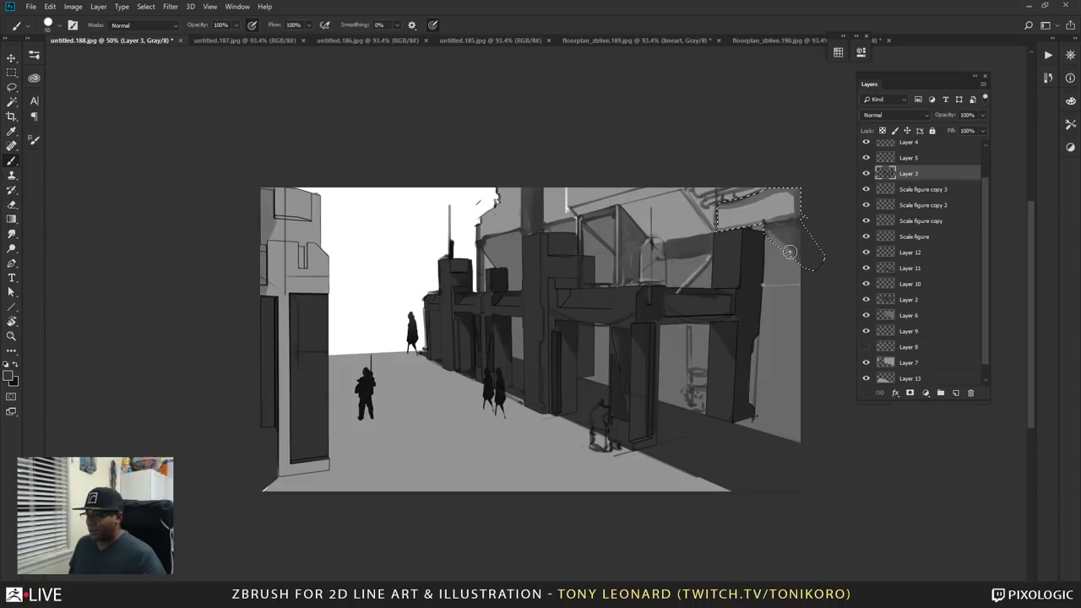
key(ctrl+d)
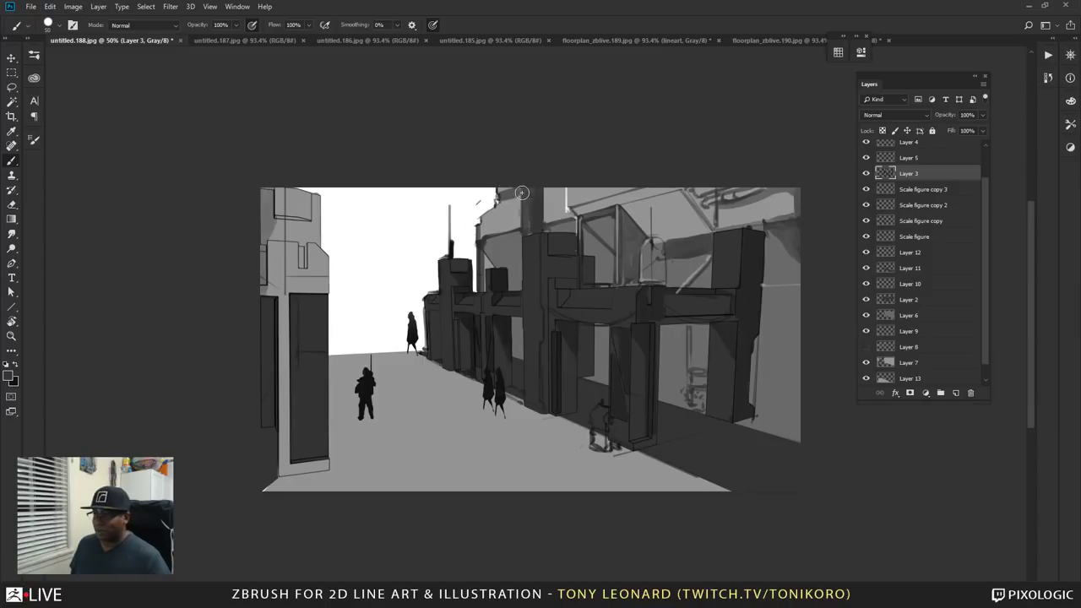
- Brush grey shading on the wall behind the central column and loose tonal shapes inside the openings between the pillars
drag(521, 192, 481, 229)
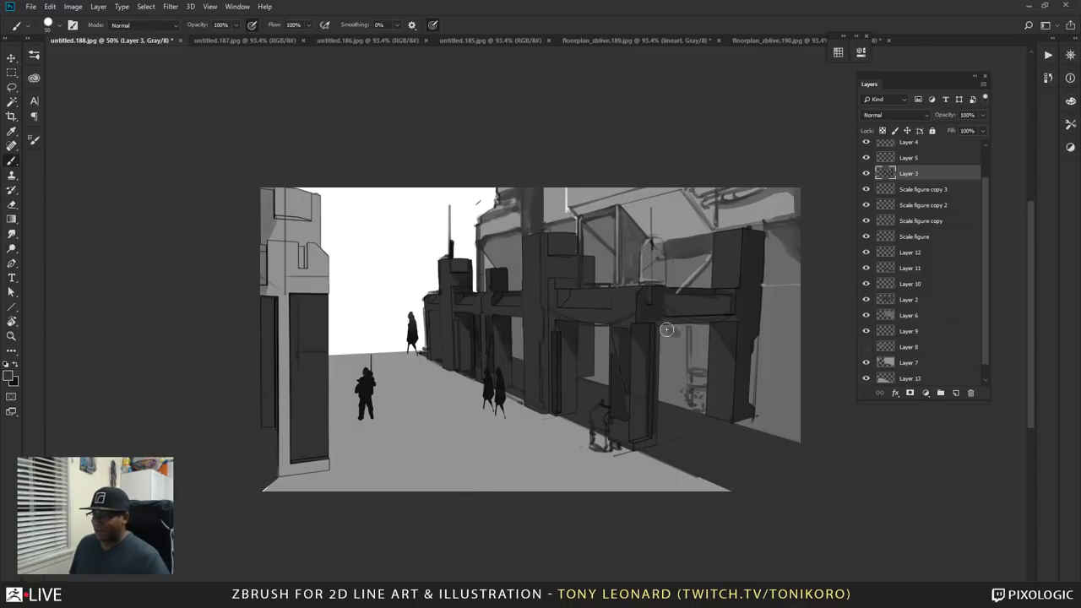
mouse_move(694, 340)
mouse_down()
mouse_move(700, 329)
mouse_move(705, 356)
mouse_up()
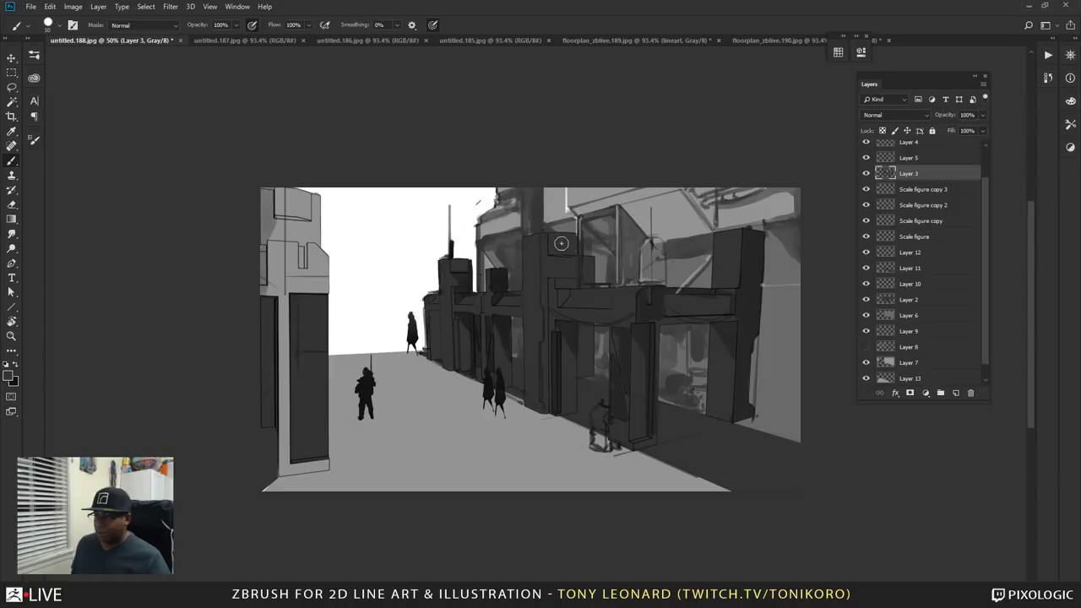
- Choose a darker, near-black foreground colour and add two new layers directly above Layer 4
click(10, 379)
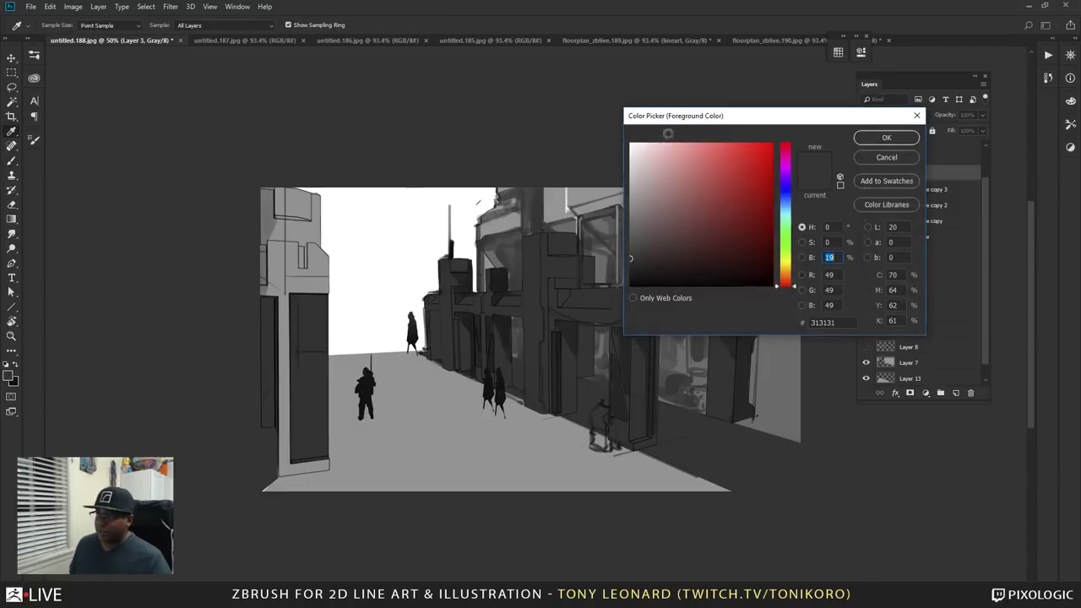
click(631, 276)
click(885, 137)
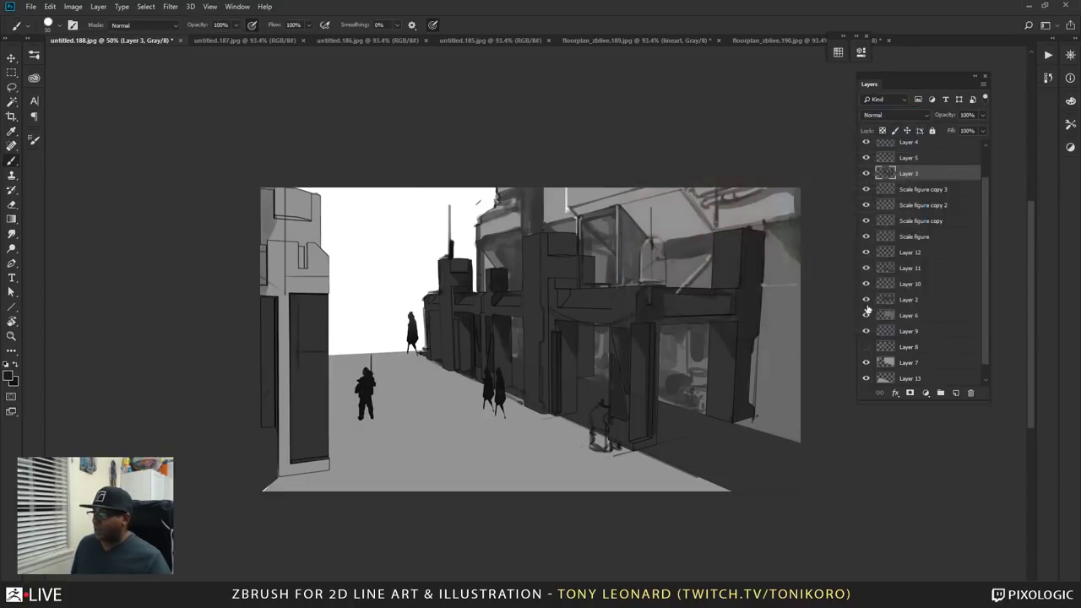
scroll(986, 158, up, 2)
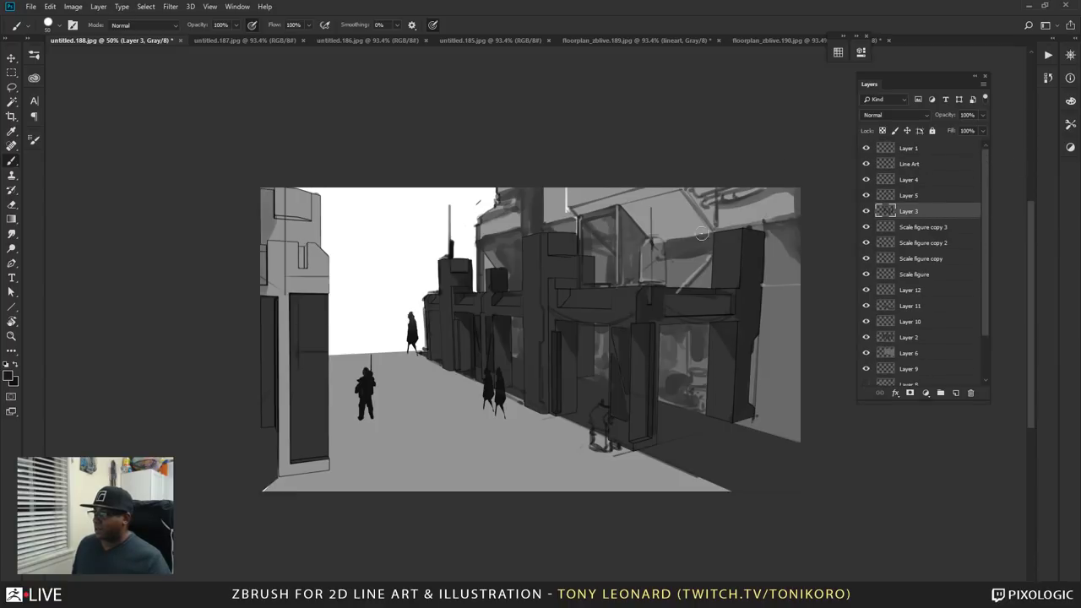
click(931, 179)
click(956, 394)
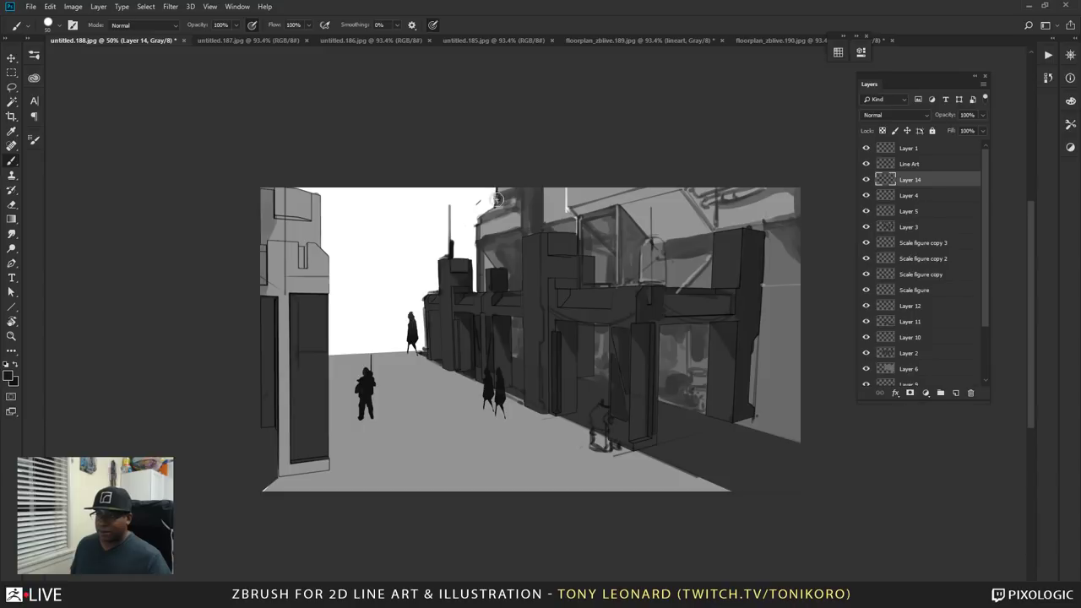
click(956, 394)
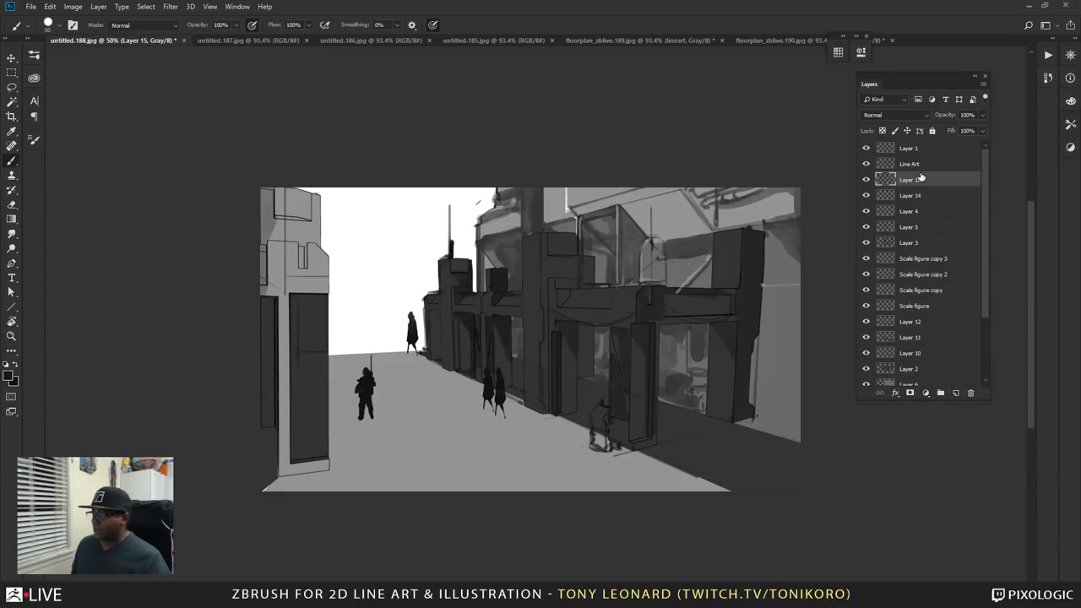
drag(921, 180, 946, 153)
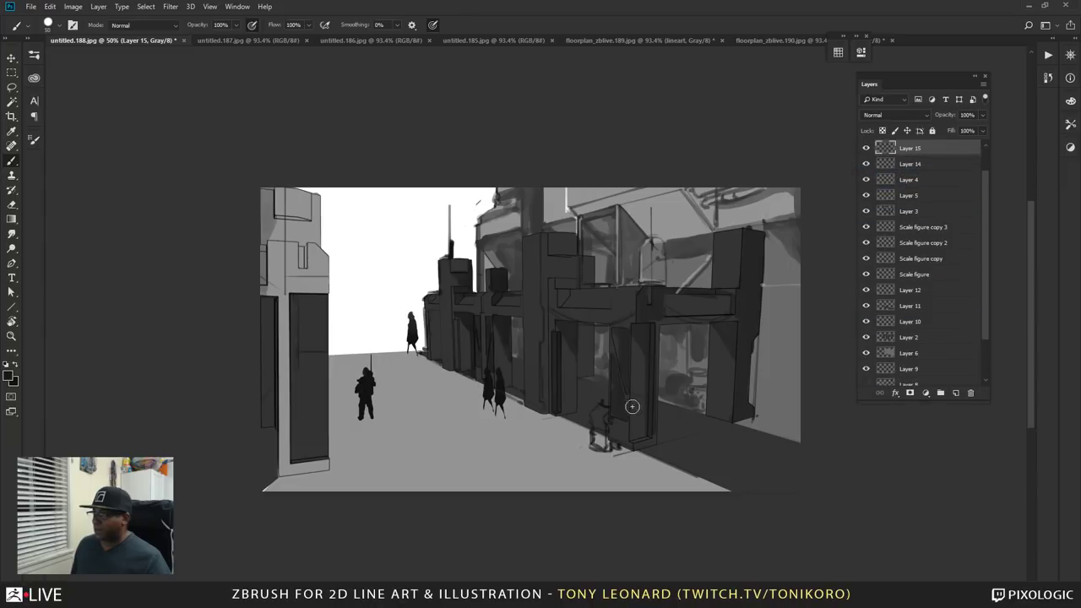
drag(984, 221, 991, 183)
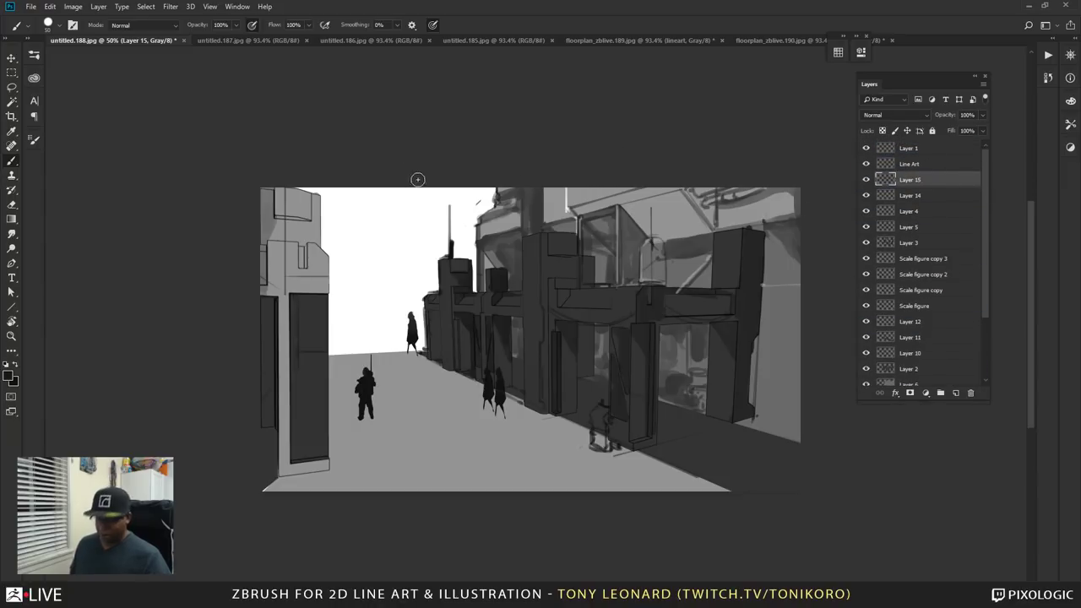
- Apply a dark linear gradient on Layer 15 from the canvas's upper edge down toward the ground, and set the layer's blending to Multiply
key(g)
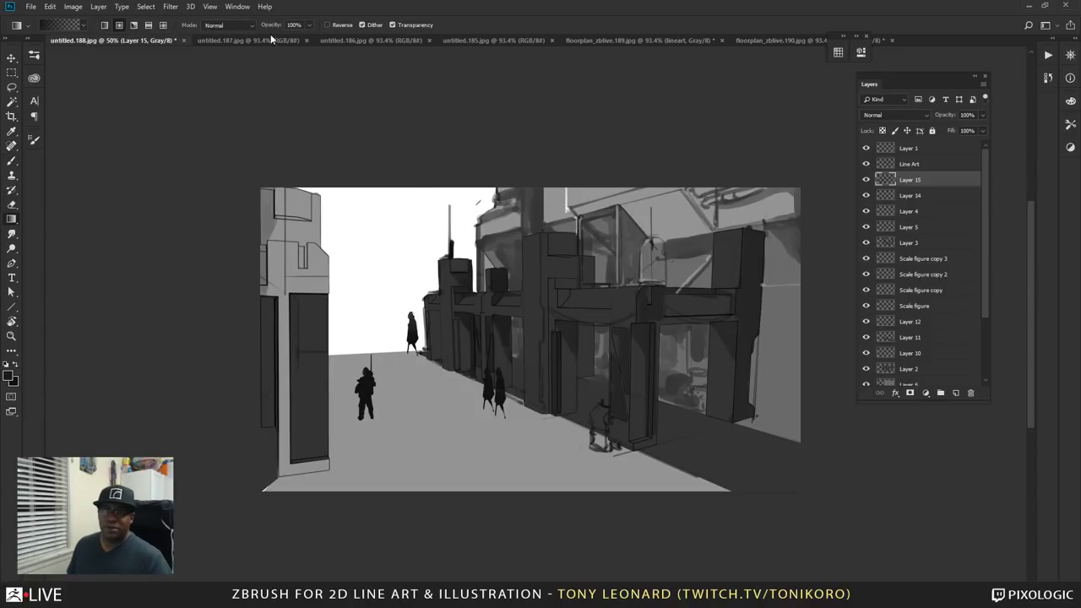
click(104, 25)
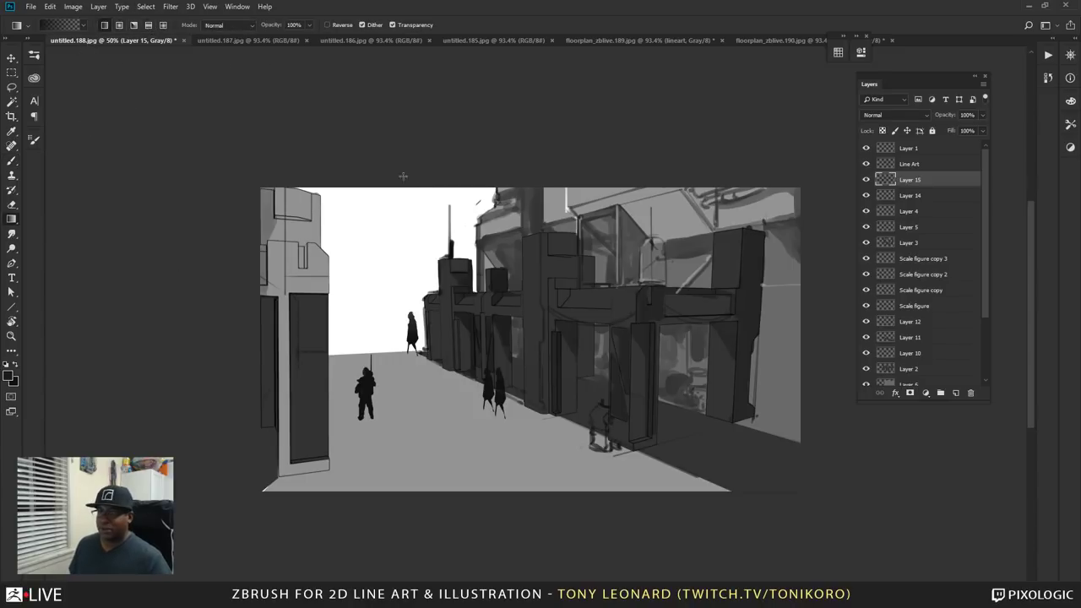
shift+drag(403, 188, 408, 464)
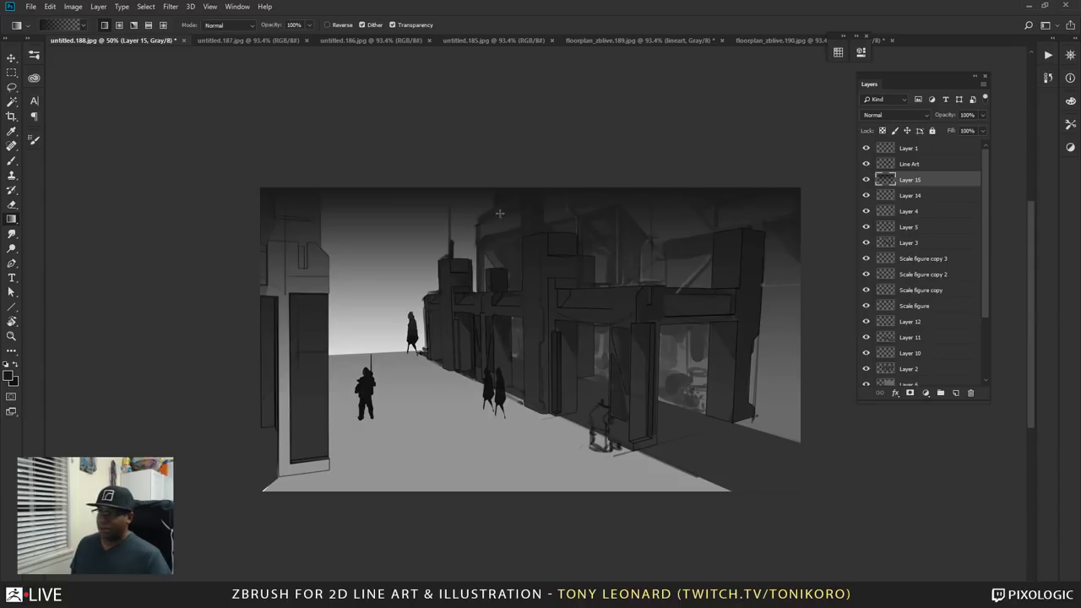
key(z)
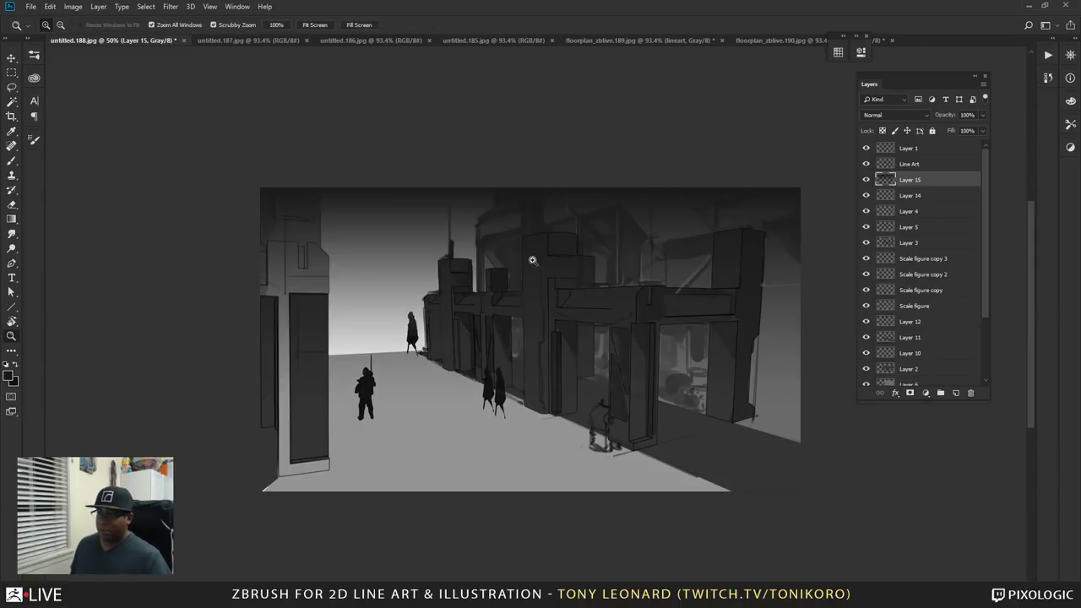
click(893, 115)
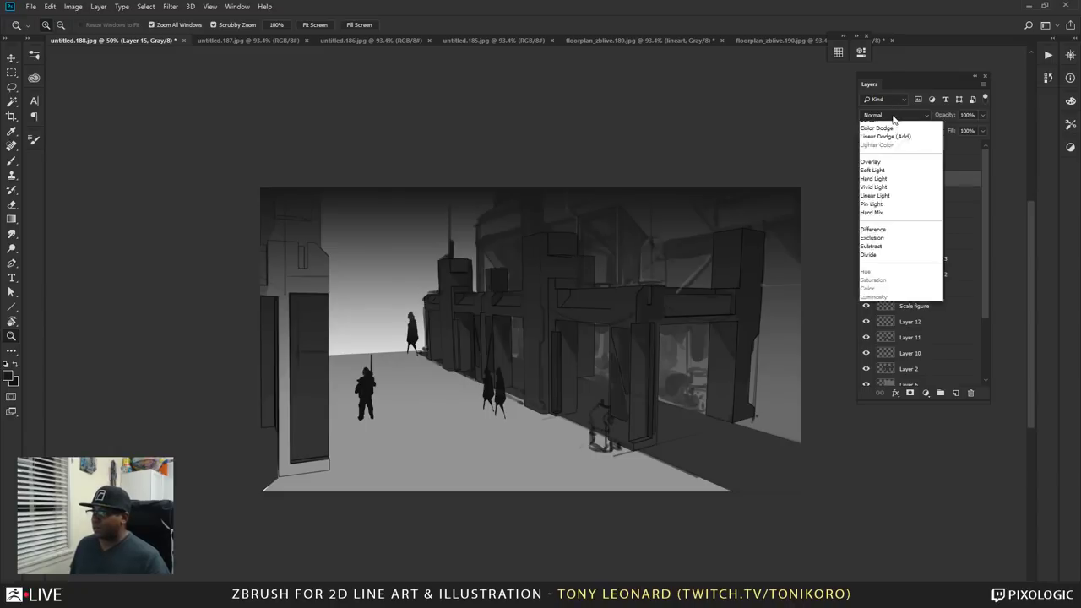
click(894, 162)
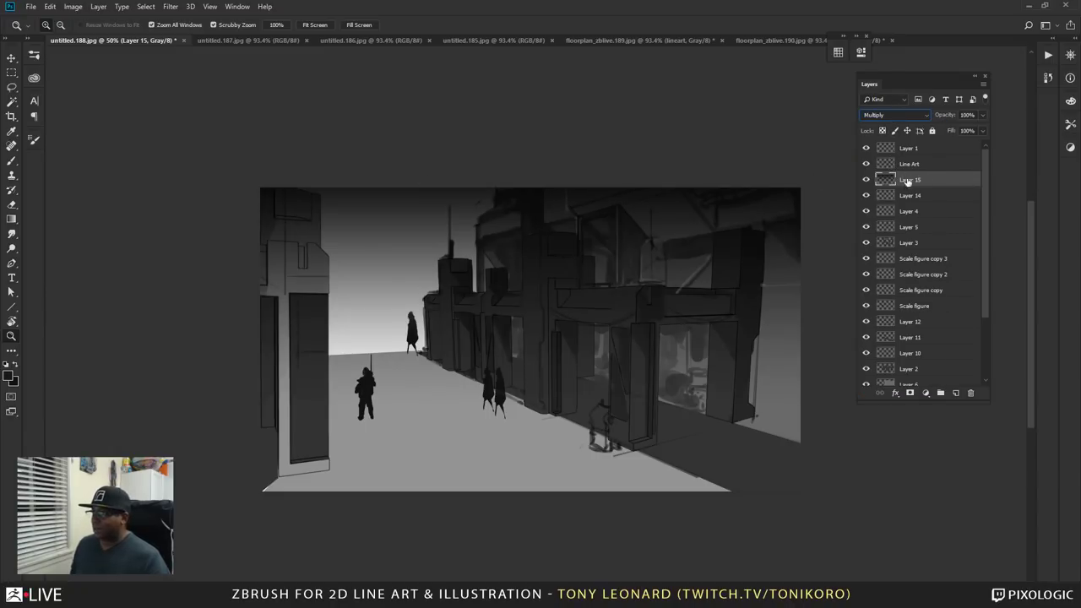
- Move Layer 14 above Layer 15 and activate the Brush tool for painting on it
drag(911, 197, 905, 174)
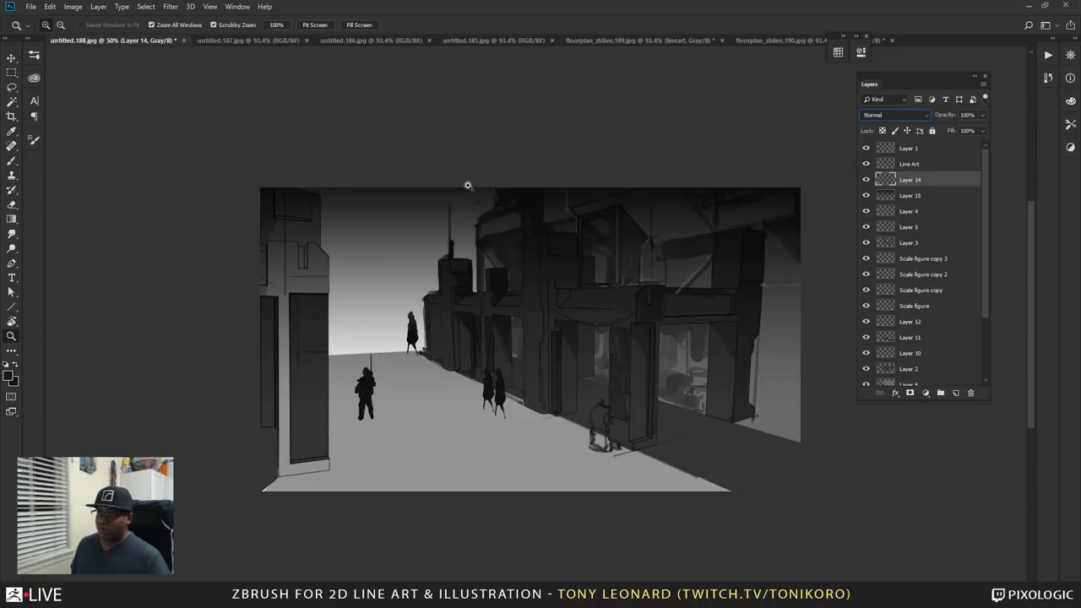
click(513, 268)
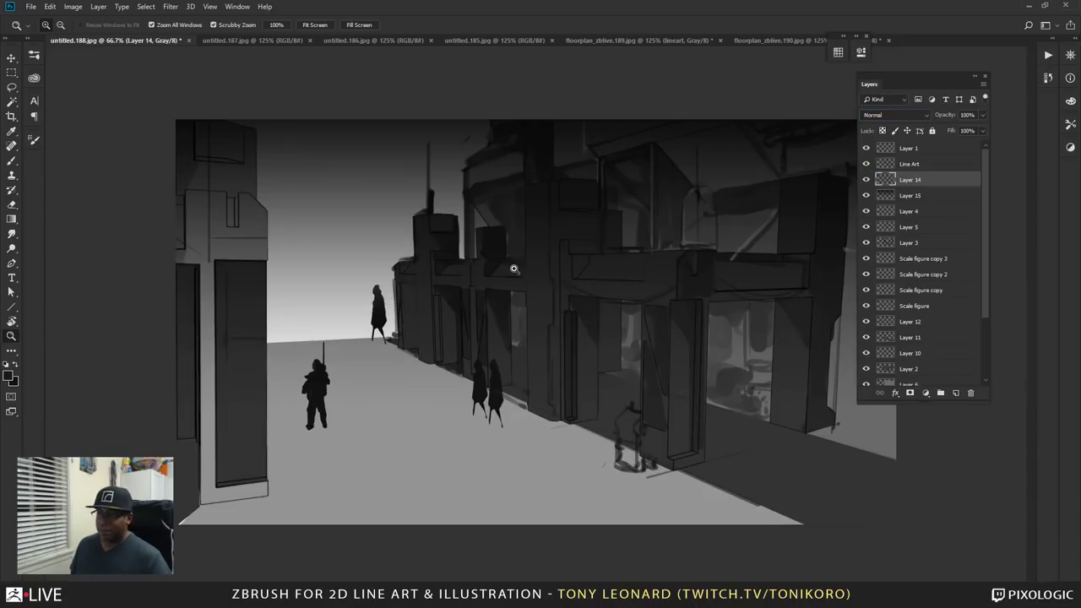
key(b)
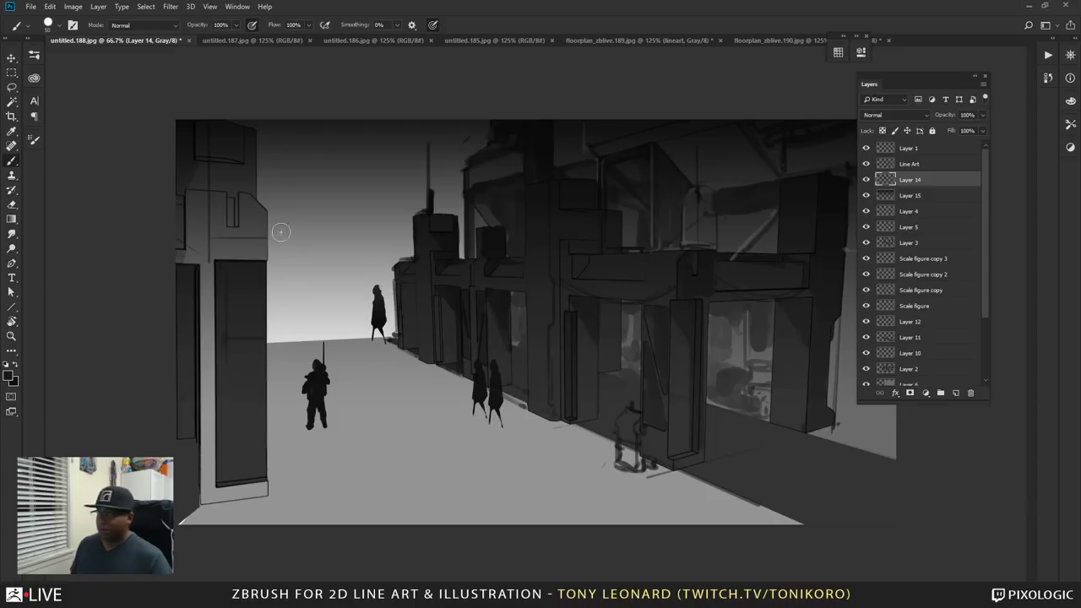
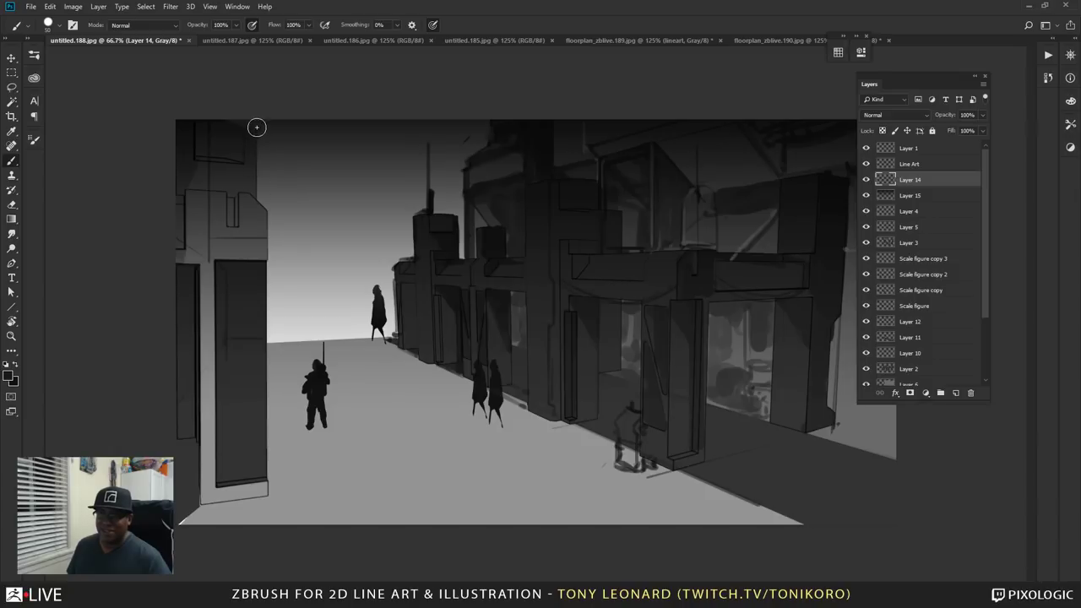
- Set the Hard Round brush to 7 px with a flattened, angled tip
mouse_move(256, 128)
mouse_down()
mouse_move(259, 174)
mouse_move(258, 127)
mouse_up()
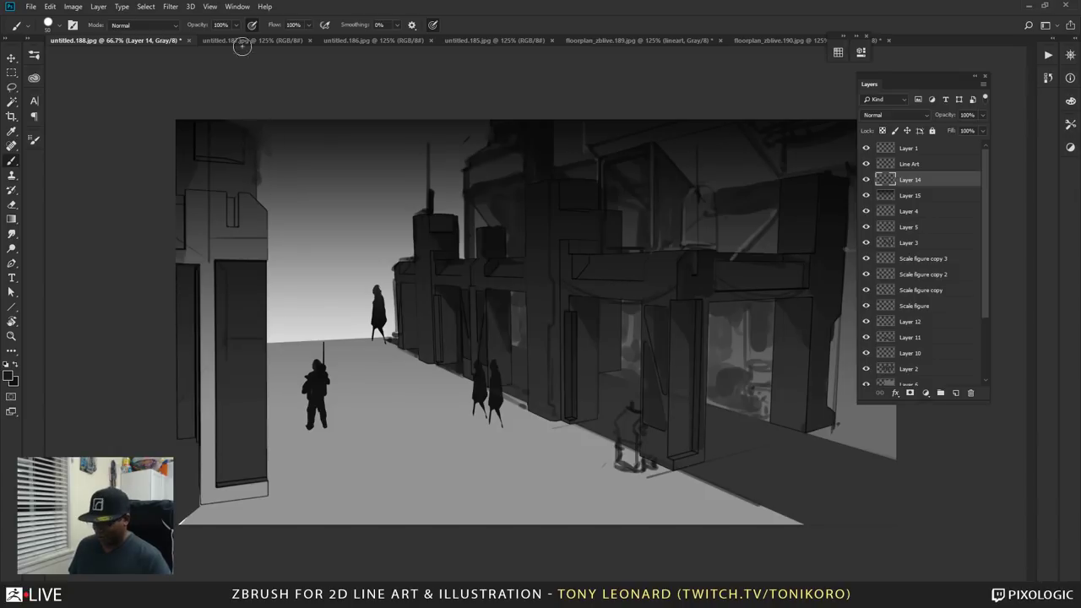
key(bracketleft)
key(bracketleft)
key(bracketleft)
right_click(313, 134)
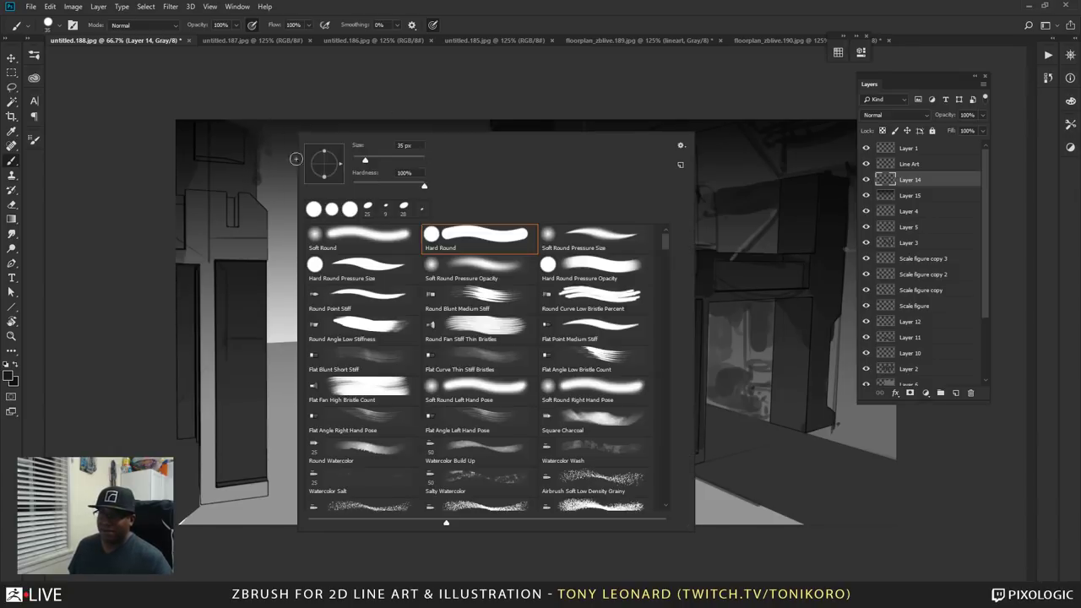
drag(364, 162, 322, 165)
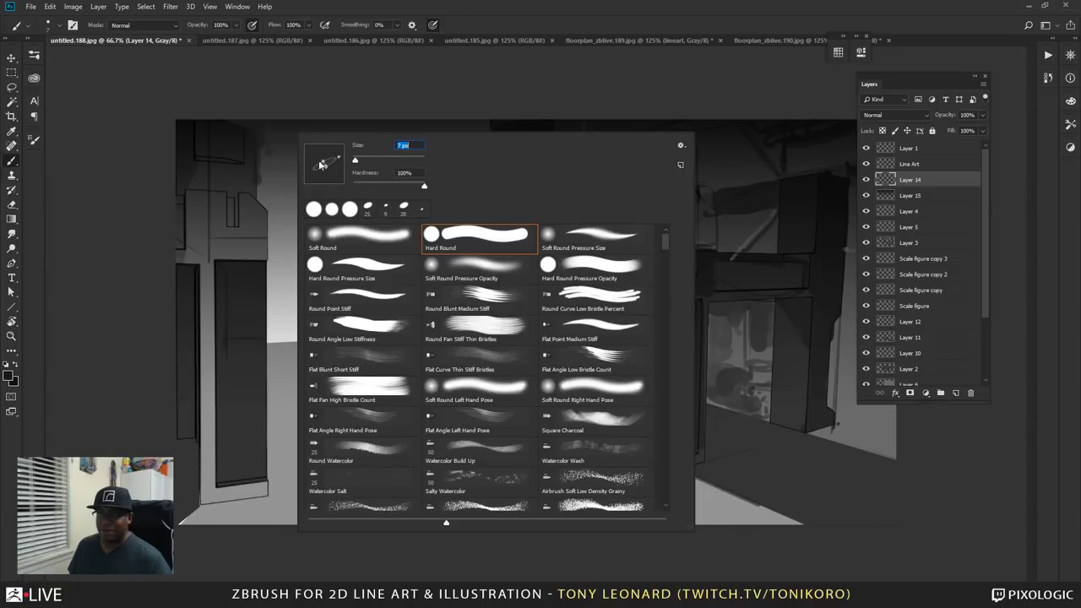
click(269, 157)
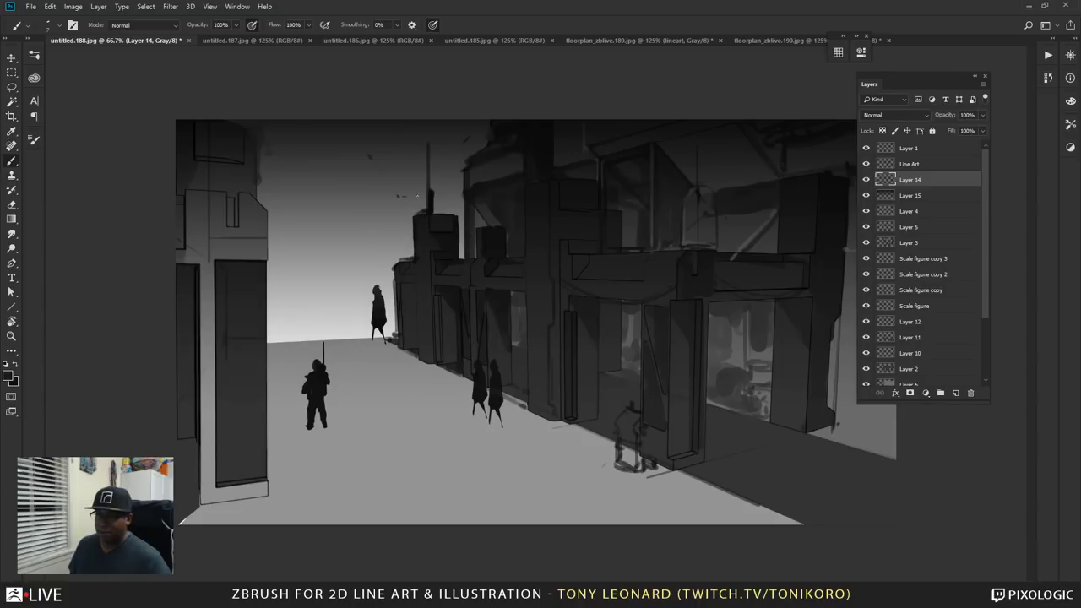
- Sketch thin guide lines for distant structures across the sky gap between the buildings, including a vertical edge and lines near the horizon
drag(405, 195, 457, 195)
drag(416, 252, 350, 252)
mouse_move(290, 251)
mouse_down()
mouse_move(249, 251)
mouse_move(411, 245)
mouse_up()
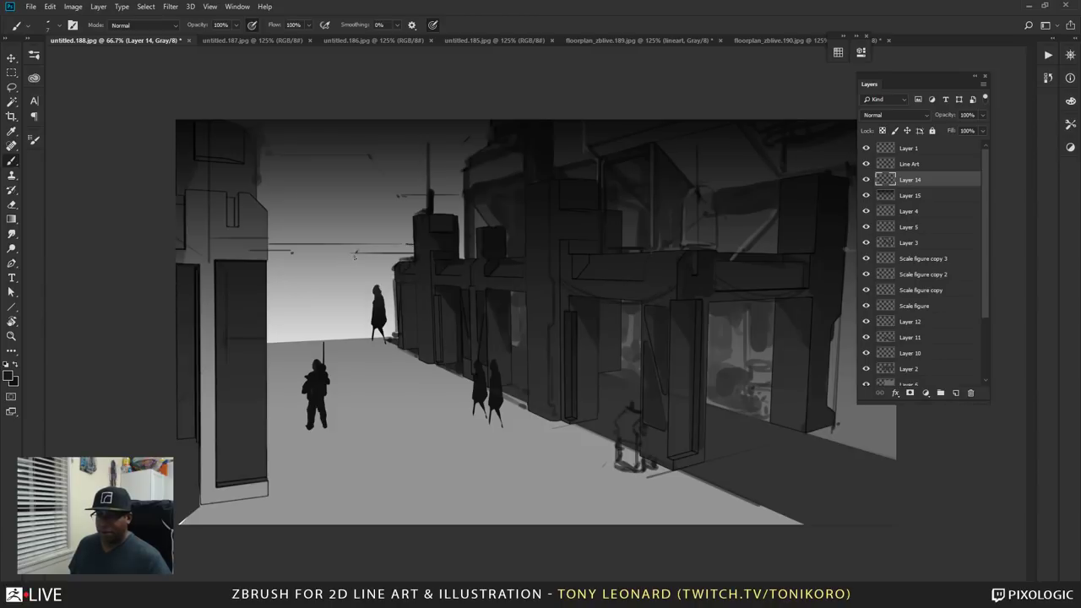
drag(354, 271, 355, 335)
drag(269, 331, 354, 331)
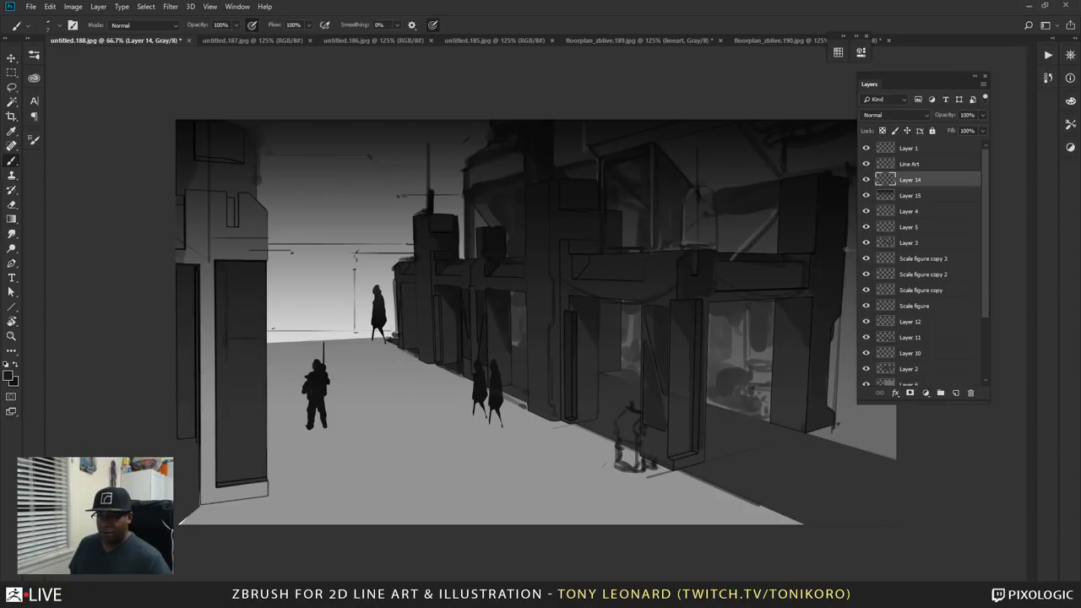
shift+drag(273, 328, 389, 328)
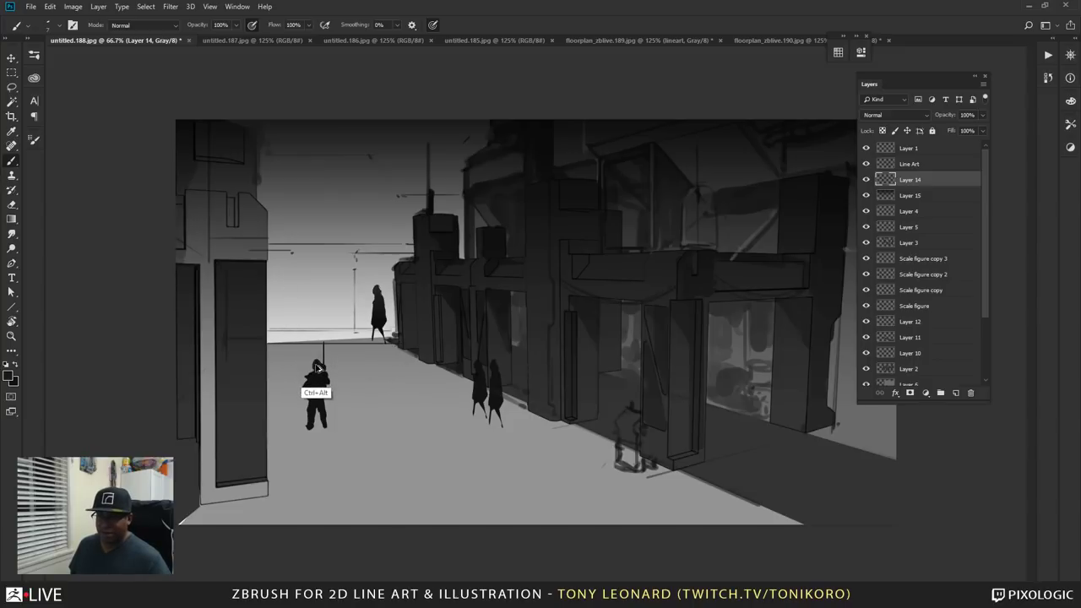
- Delete the stray line along the street's horizon from Layer 14 using a rectangular selection, and deselect
key(e)
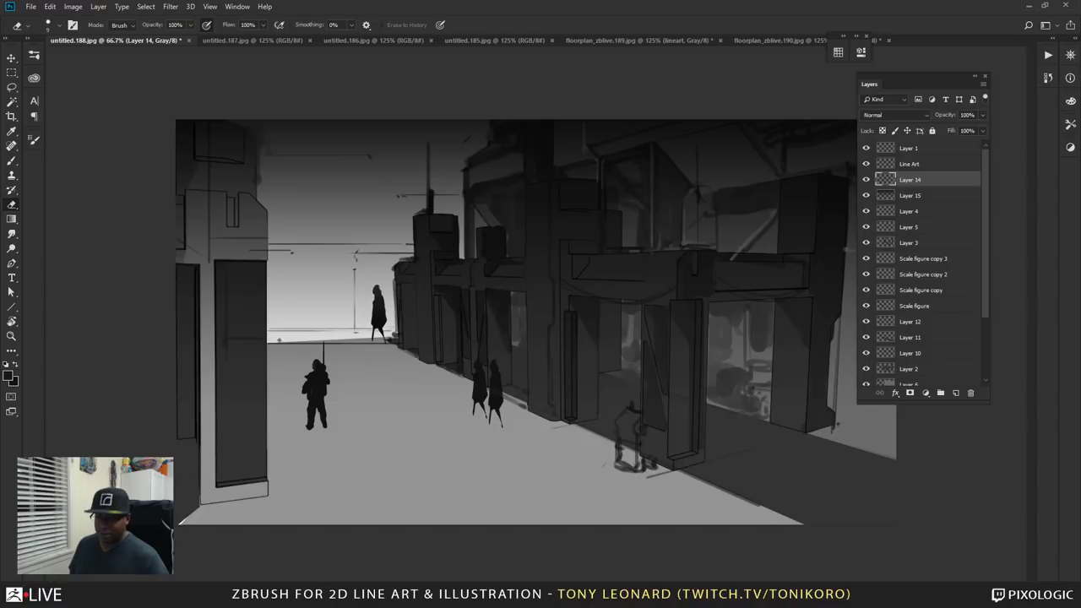
key(m)
drag(254, 358, 412, 335)
key(Delete)
key(ctrl+d)
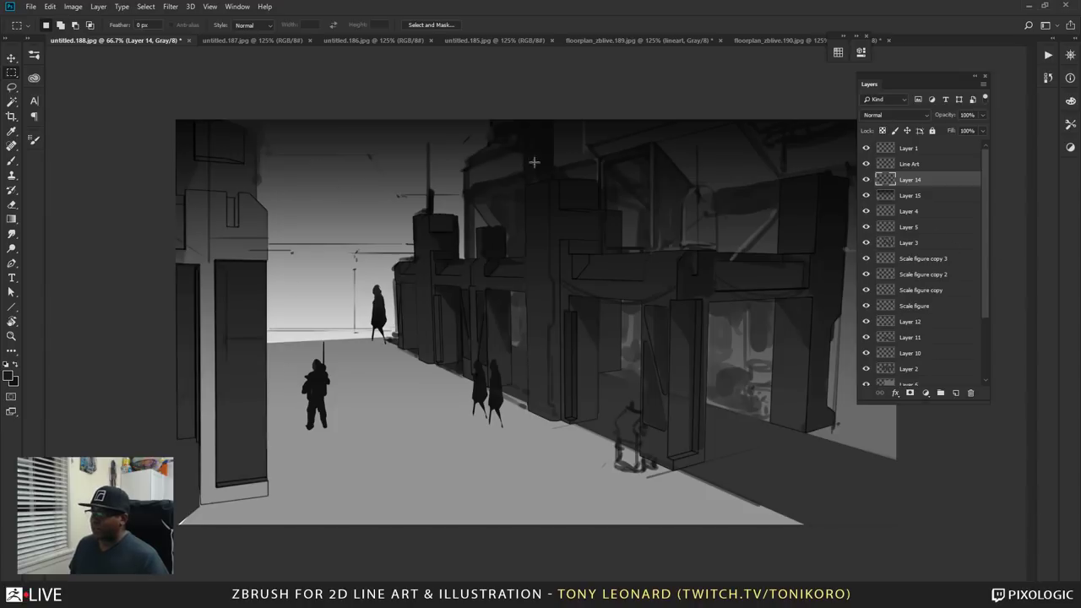
- Free-transform Layer 14, skewing its sketch lines slightly upward and converging the side nearest the dark buildings in perspective
key(ctrl+t)
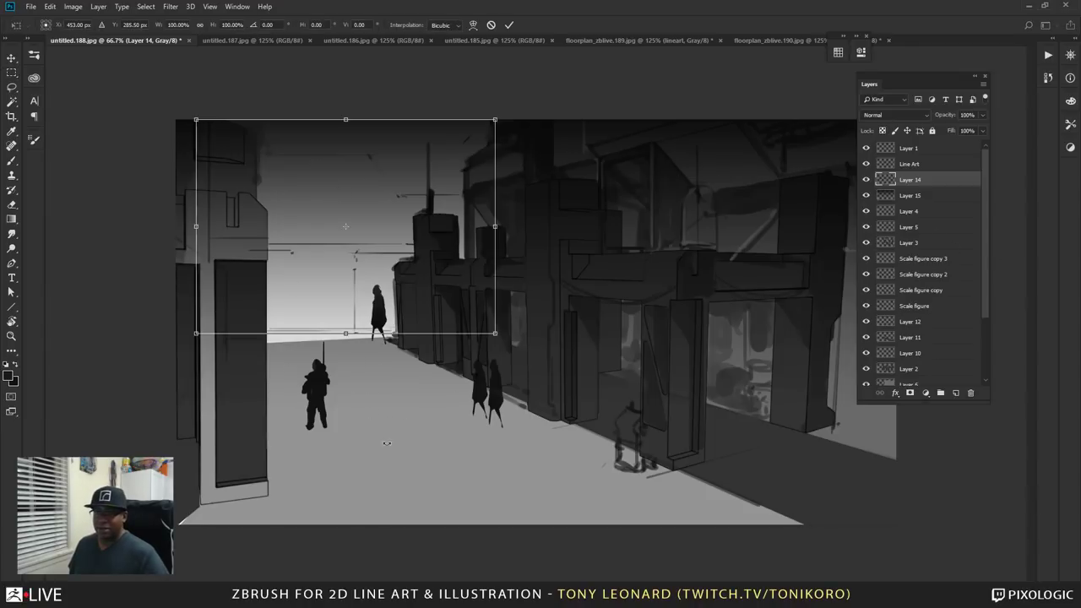
right_click(457, 217)
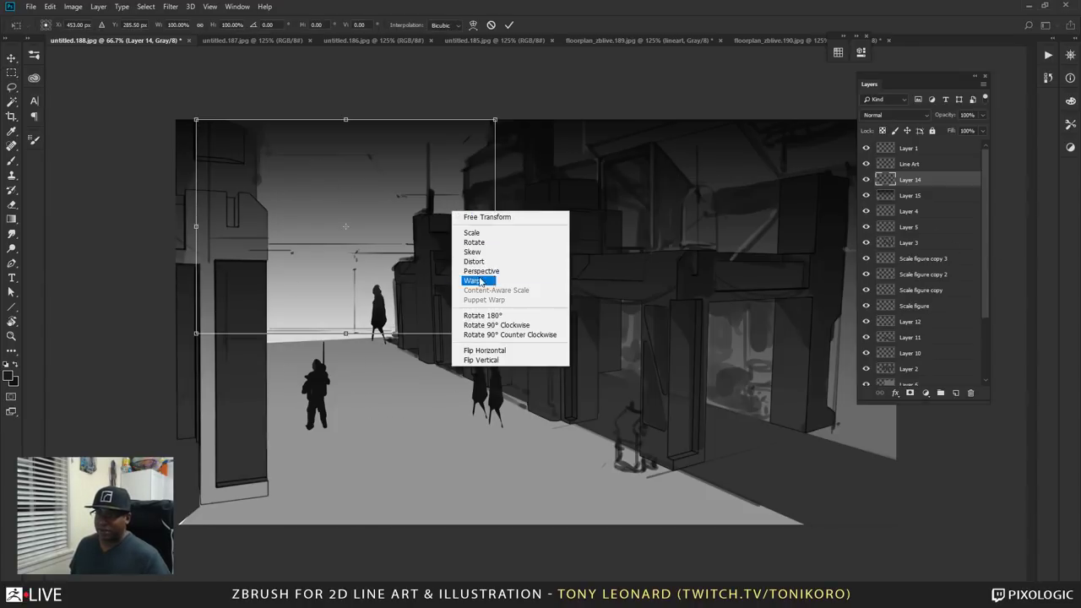
click(472, 230)
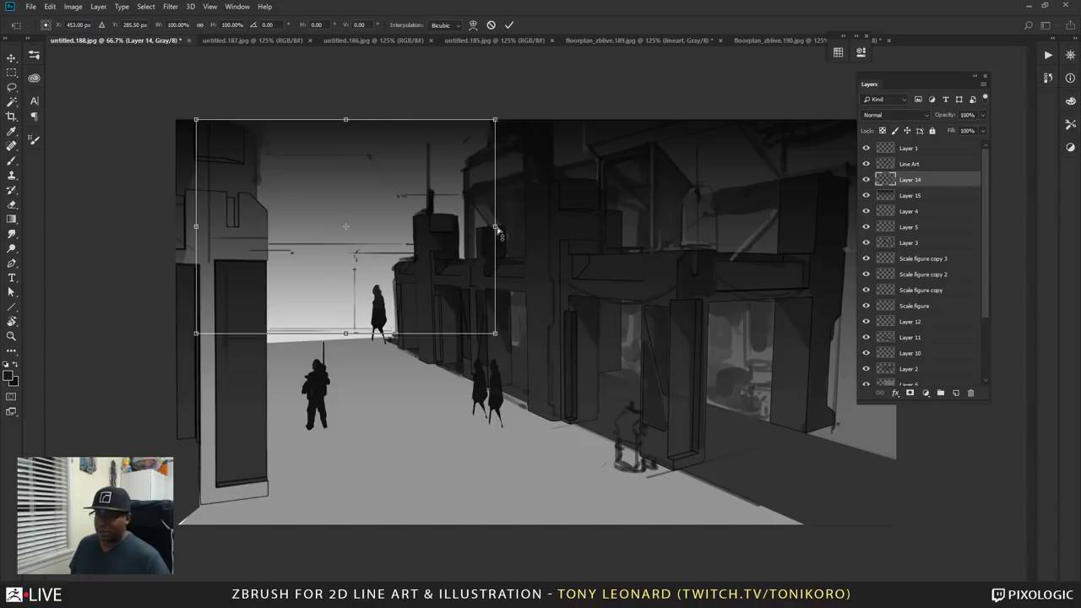
drag(496, 227, 495, 223)
right_click(463, 177)
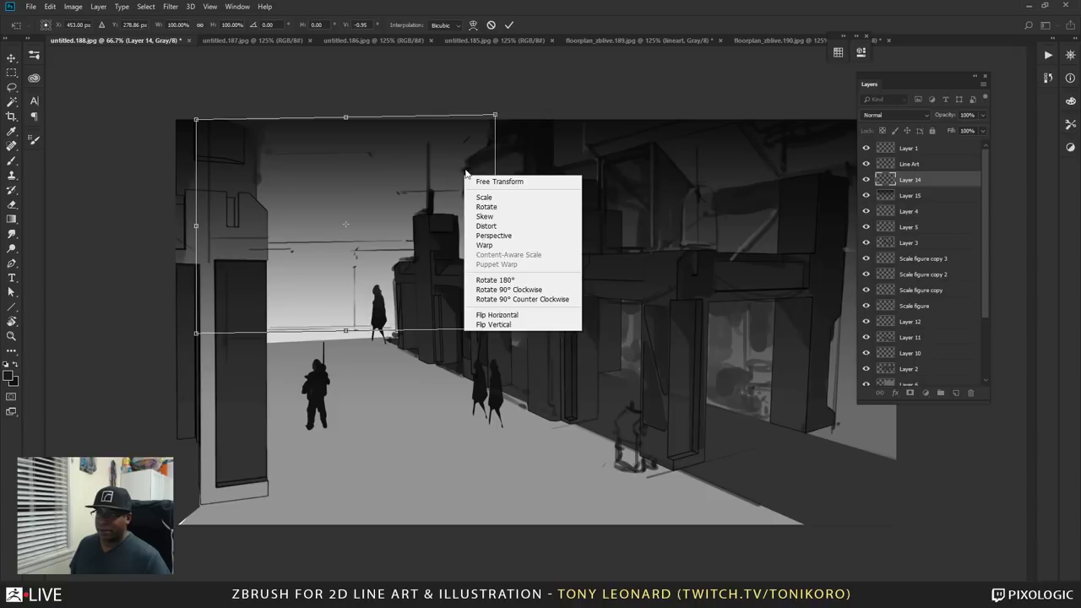
click(502, 229)
drag(497, 116, 496, 123)
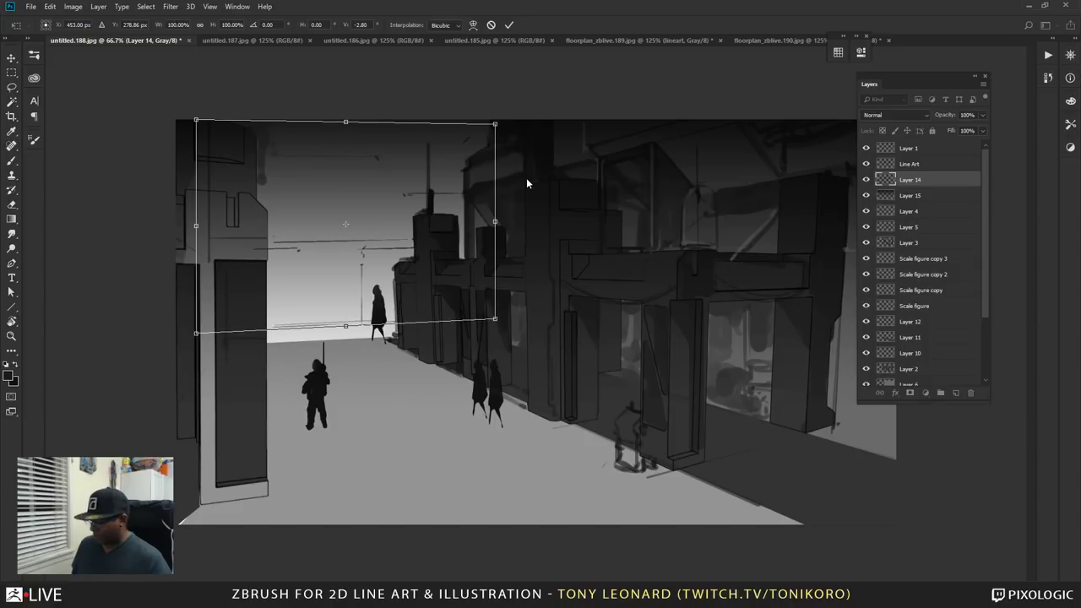
- Rotate the sketch lines about -1.14°, apply the transform and nudge the layer slightly left and up
right_click(351, 217)
click(391, 250)
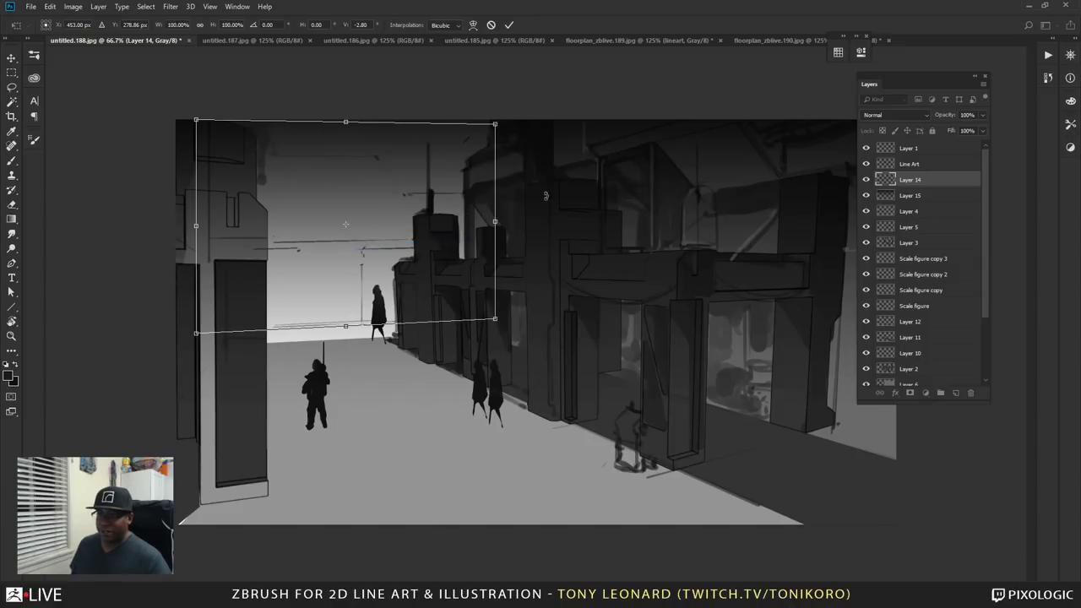
drag(545, 196, 553, 179)
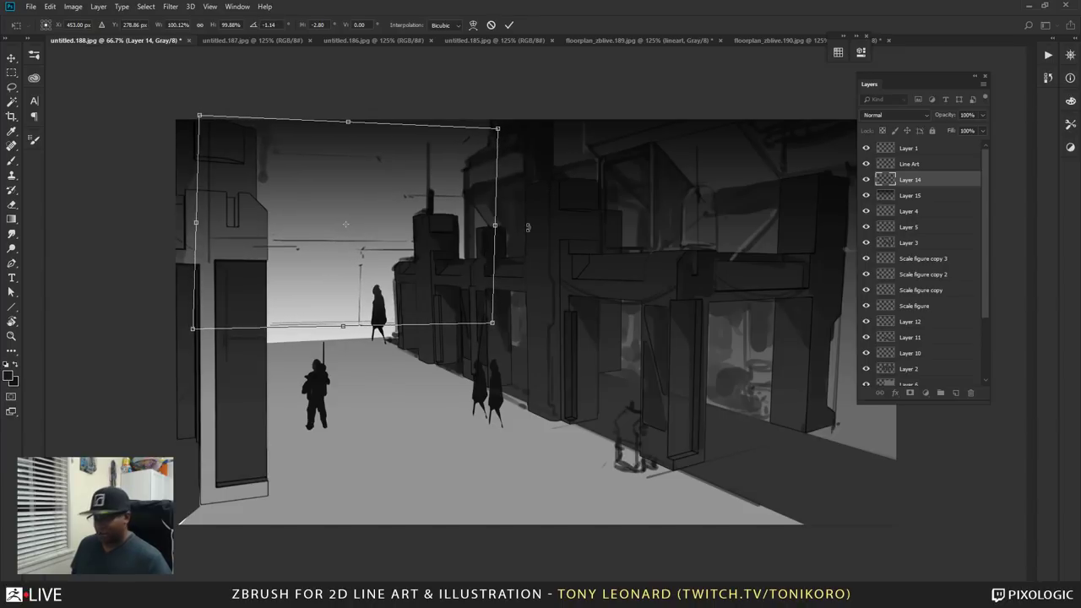
key(Return)
drag(338, 272, 330, 270)
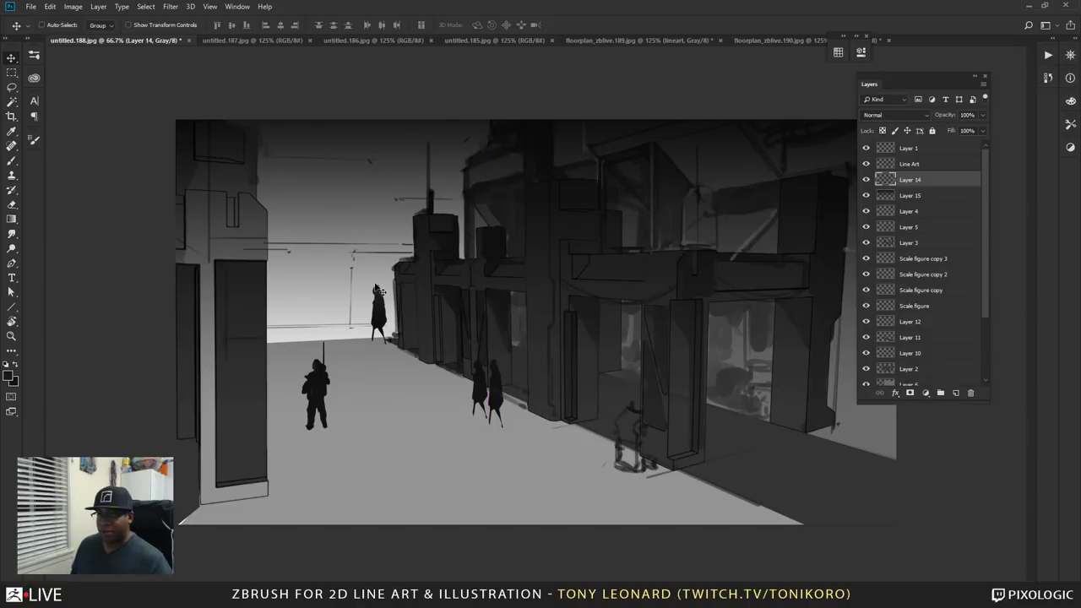
- Add two new layers and move one of them directly below Layer 15 for painting
key(b)
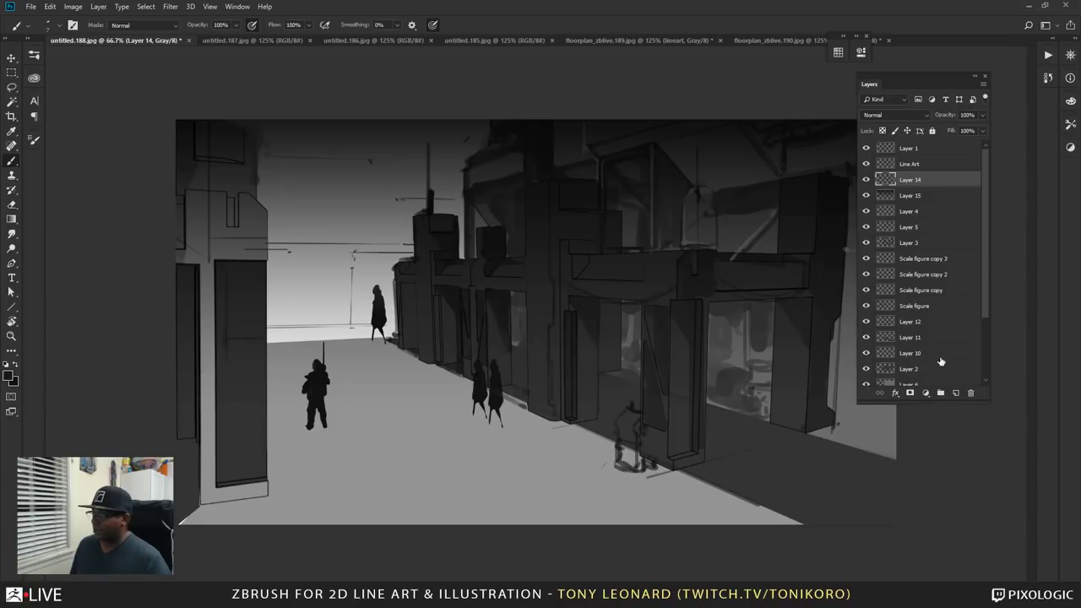
click(955, 393)
click(955, 392)
drag(921, 196, 870, 241)
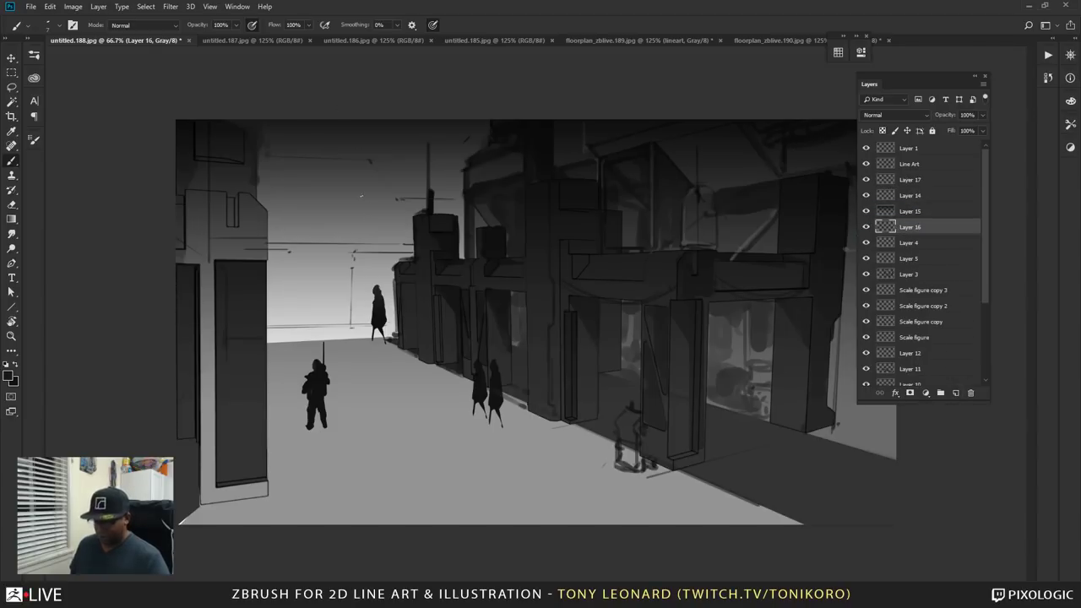
- Switch the brush to Hard Round Pressure Size and set its size to 69 px
right_click(277, 255)
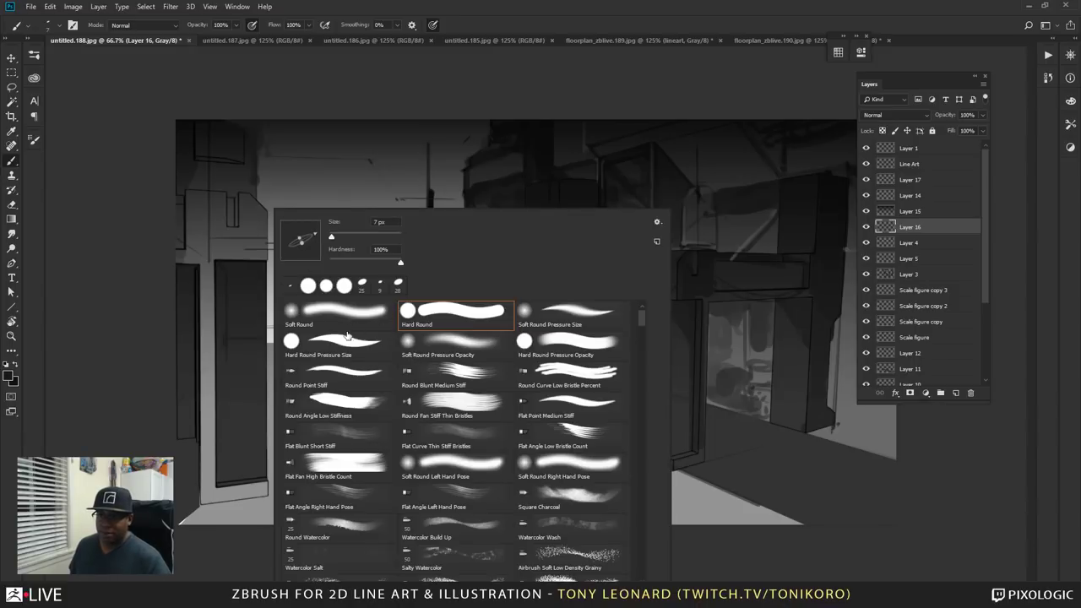
click(355, 344)
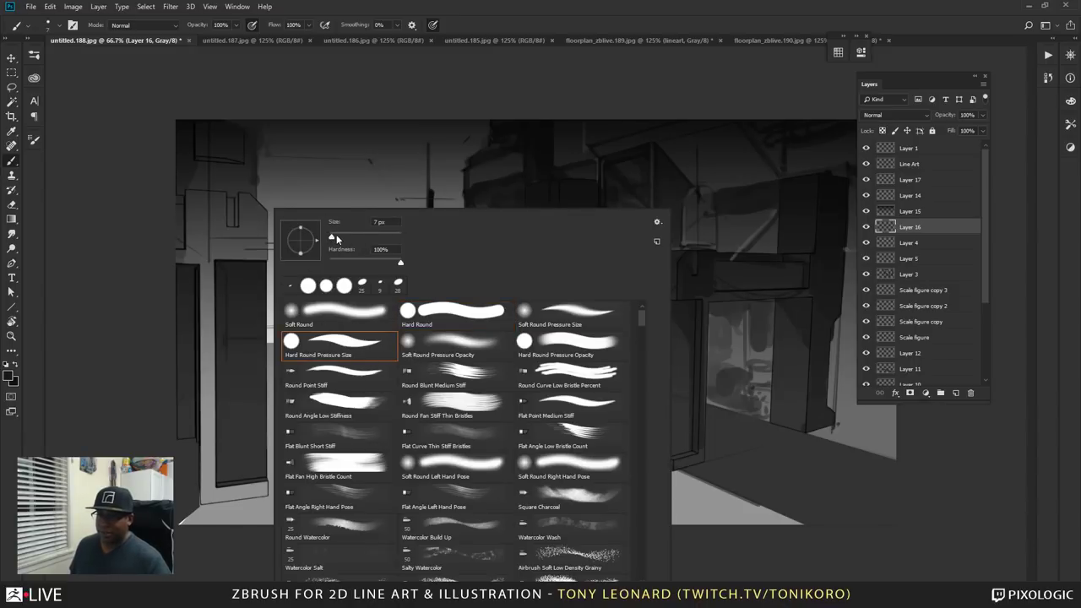
drag(336, 235, 354, 235)
click(1048, 54)
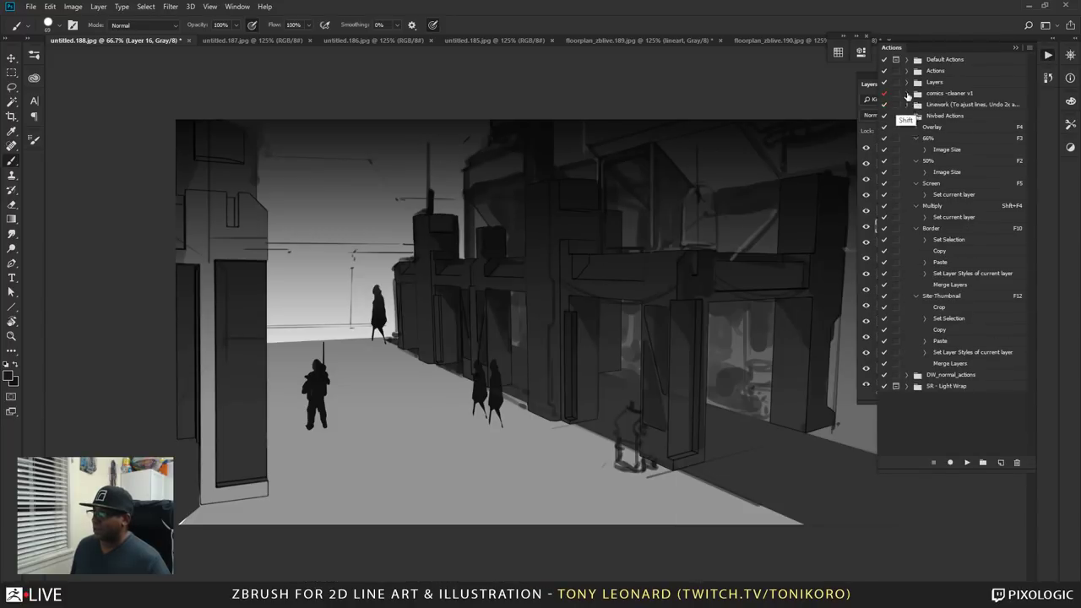
click(894, 48)
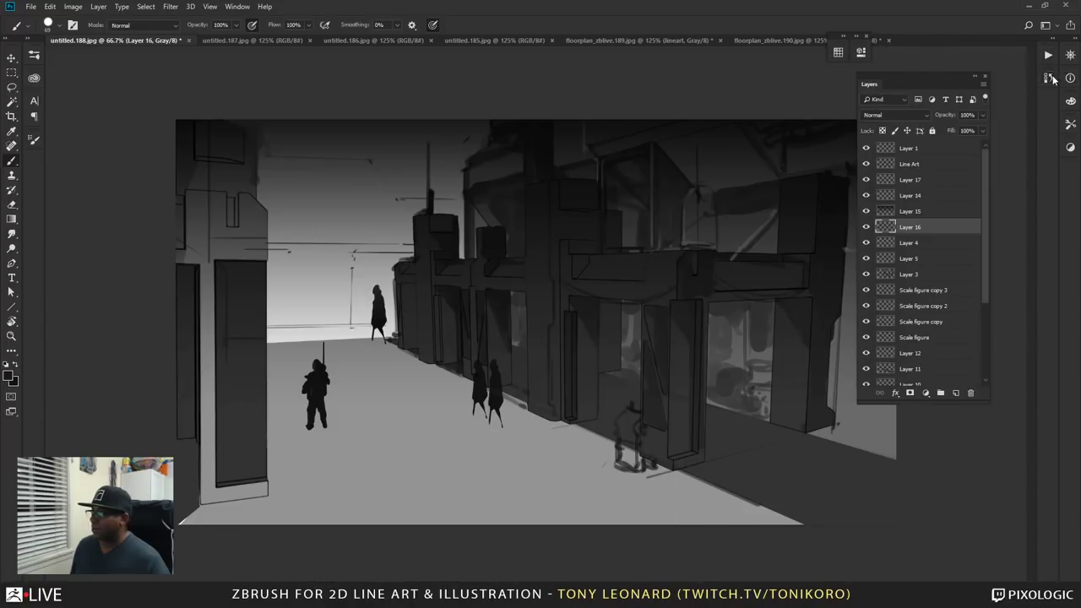
click(1050, 78)
click(1052, 80)
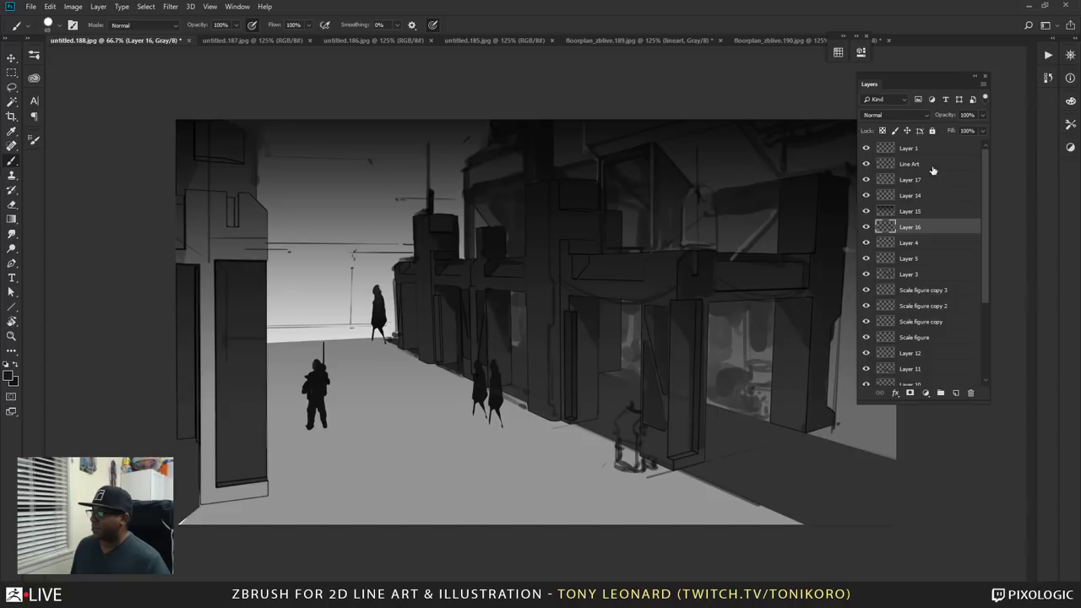
- Configure the brush with 40% minimum diameter, 91% hardness, 4% spacing, and a tip angled at 19° with 53% roundness
click(34, 140)
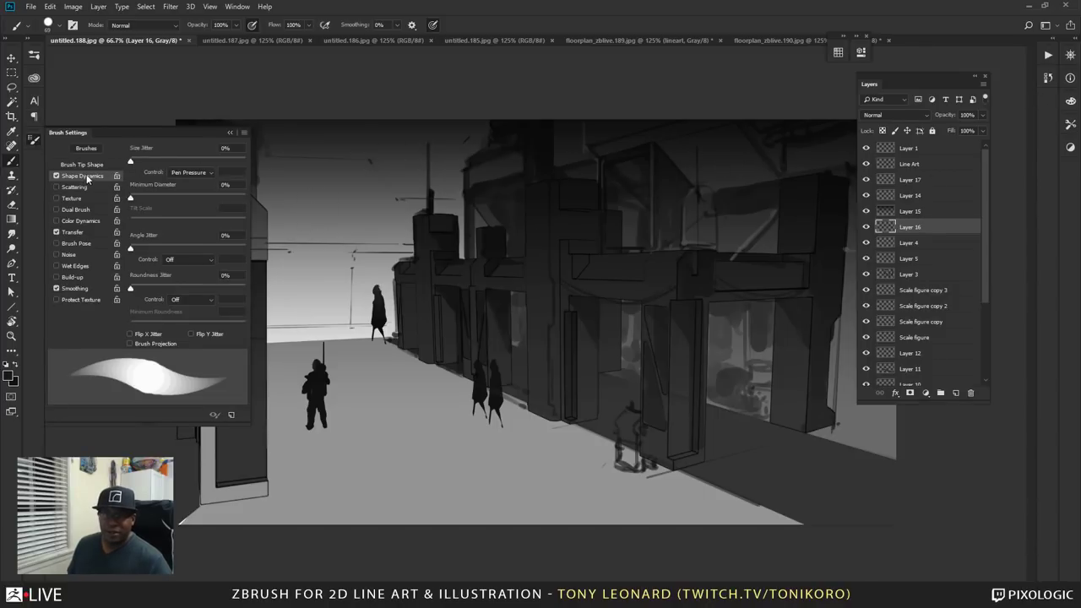
mouse_move(131, 198)
mouse_down()
mouse_move(187, 194)
mouse_move(176, 196)
mouse_up()
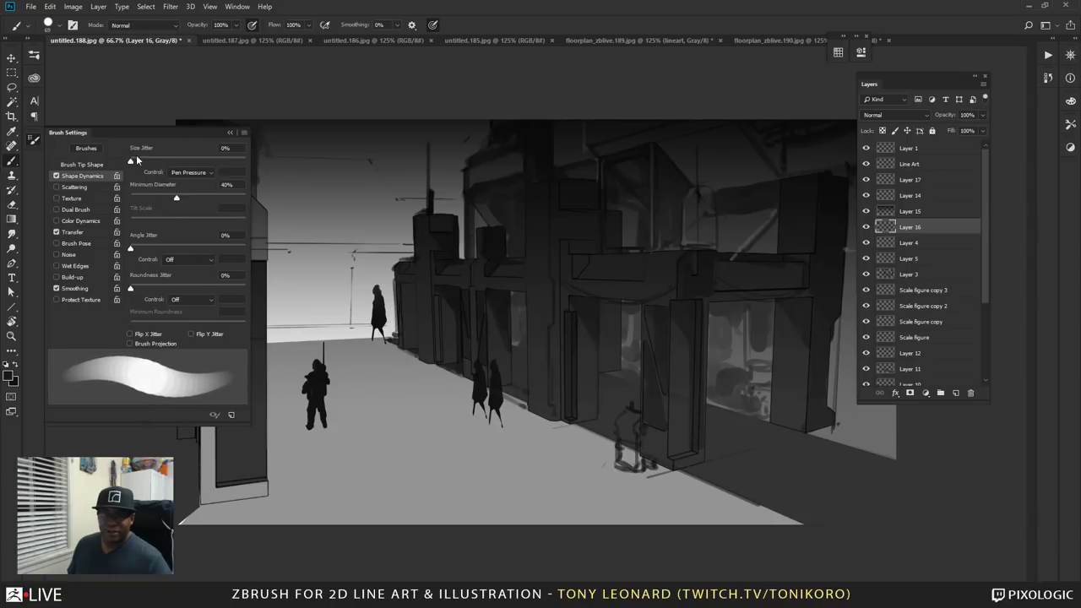
click(112, 162)
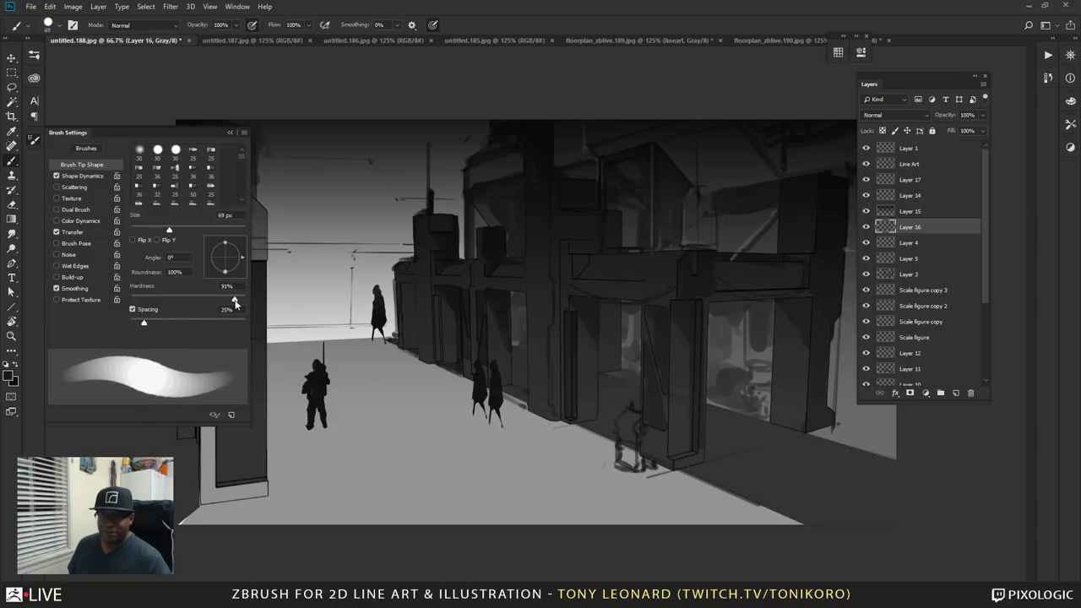
drag(138, 324, 134, 323)
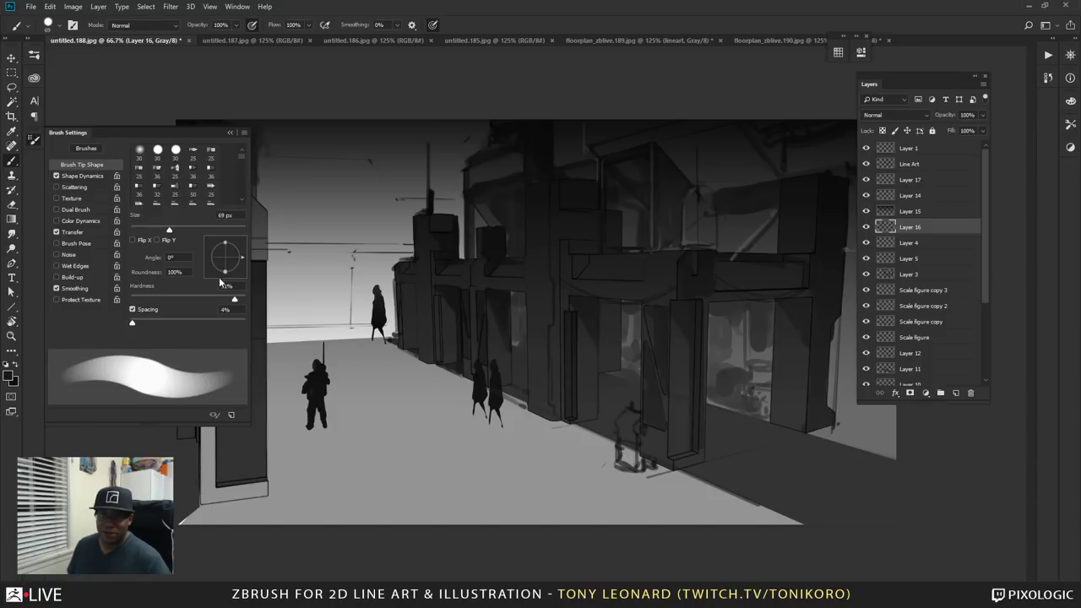
mouse_move(225, 250)
mouse_down()
mouse_move(225, 260)
mouse_move(245, 255)
mouse_move(232, 264)
mouse_move(245, 256)
mouse_up()
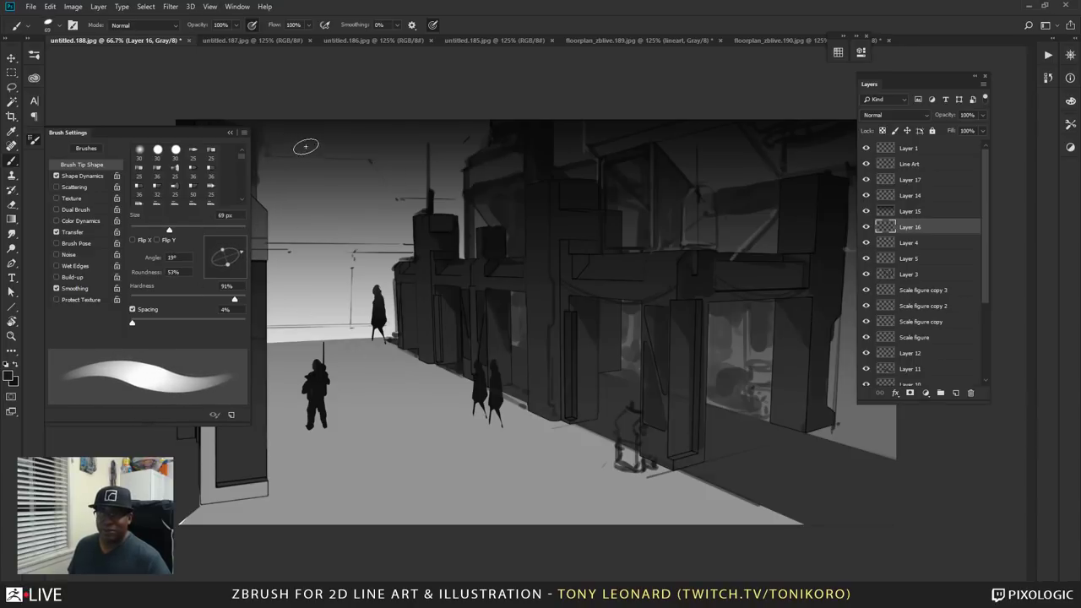
key(F5)
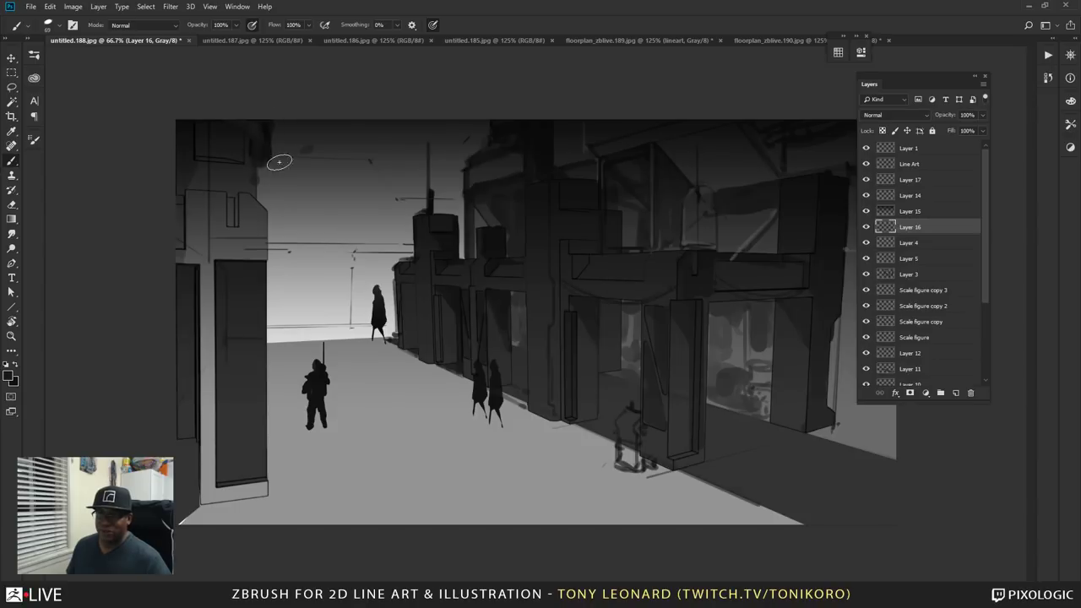
- Add a new layer above Layer 16 and paint the left building's protruding edge and a straight dark beam spanning the street
click(956, 392)
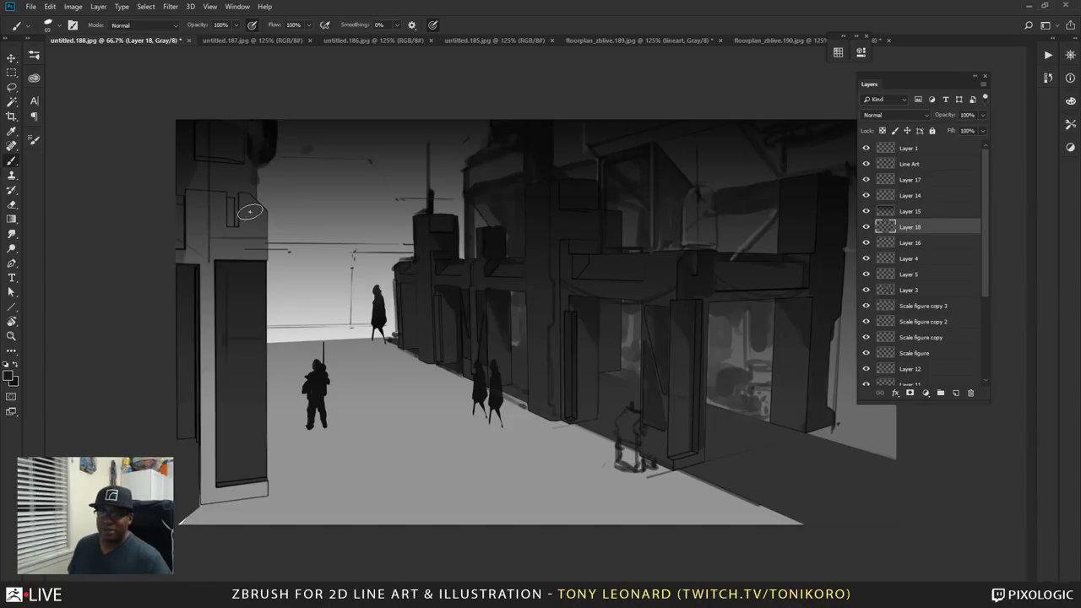
mouse_move(264, 161)
mouse_down()
mouse_move(261, 196)
mouse_move(276, 230)
mouse_move(267, 250)
mouse_move(280, 245)
mouse_up()
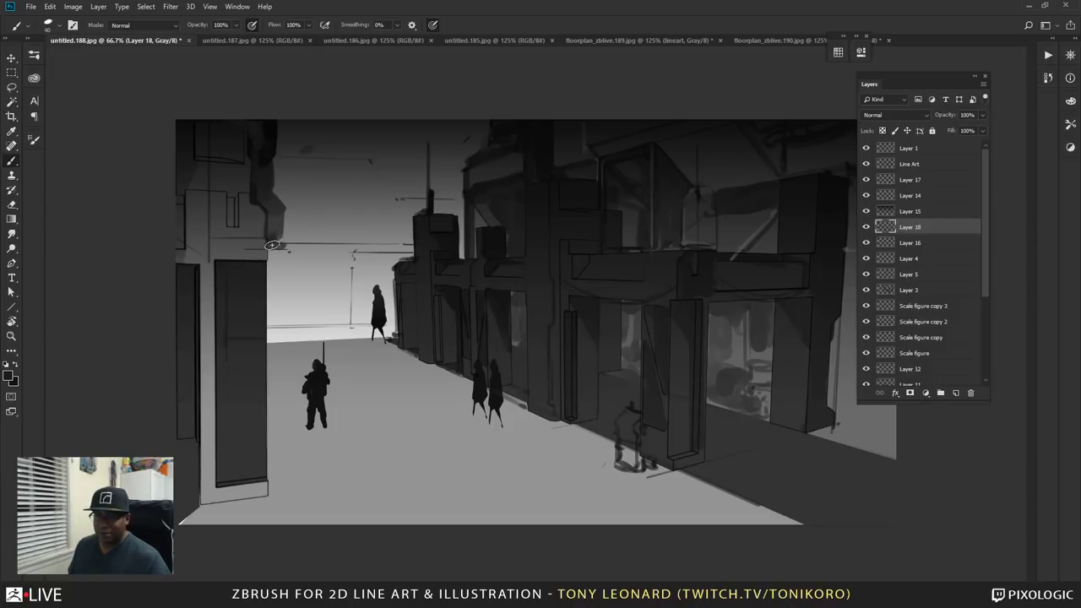
shift+click(414, 249)
shift+click(275, 245)
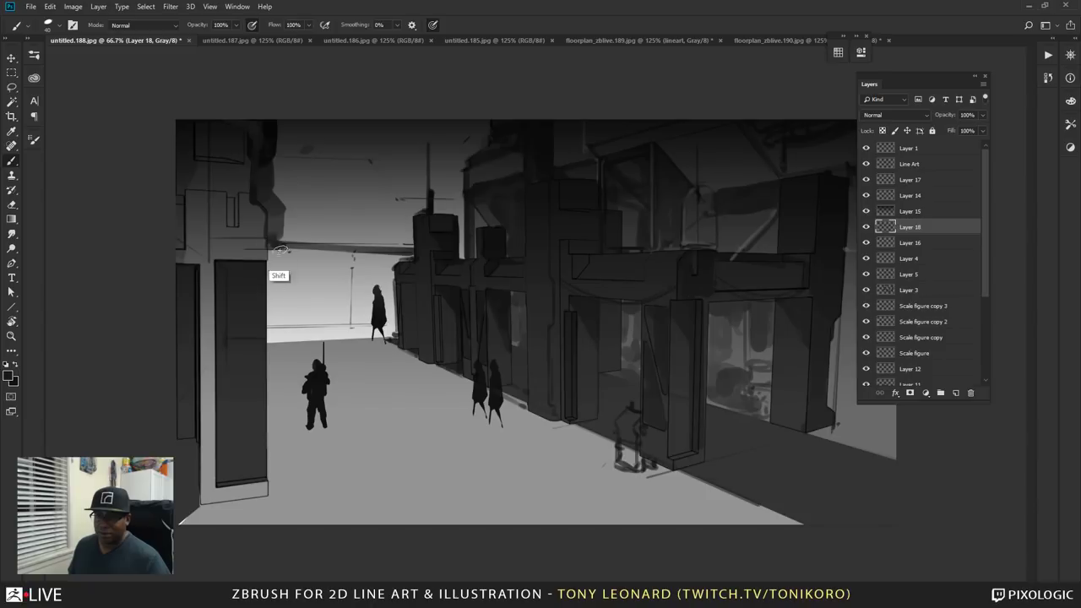
- Block in a dark distant structure behind the far standing figure, within the sketched vertical edge and under the beam
mouse_move(368, 257)
mouse_down()
mouse_move(419, 252)
mouse_move(388, 320)
mouse_up()
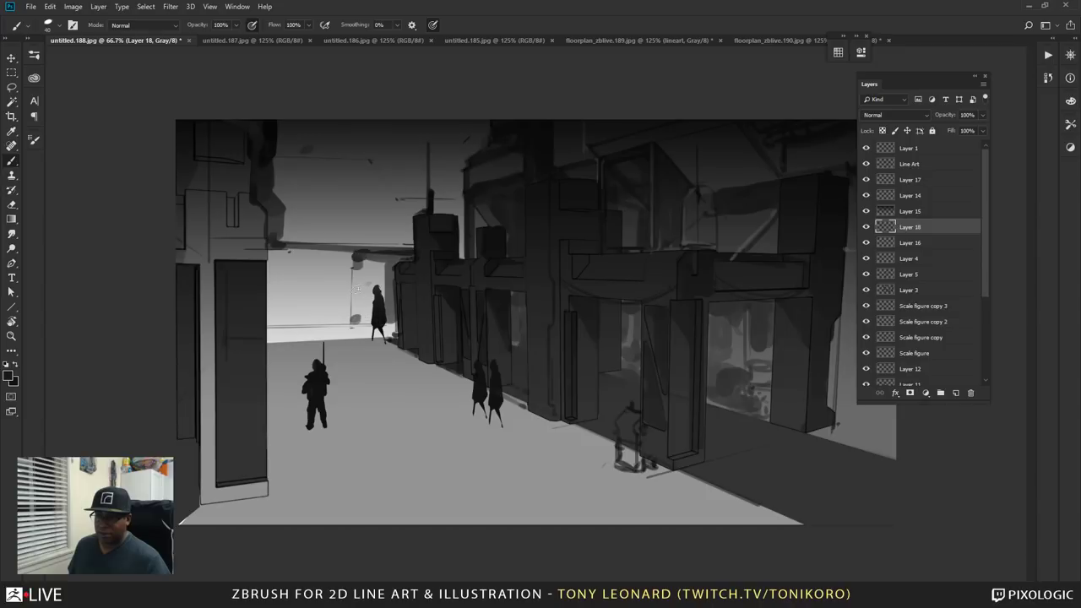
mouse_move(356, 255)
mouse_down()
mouse_move(356, 320)
mouse_move(360, 267)
mouse_move(378, 266)
mouse_move(355, 264)
mouse_move(357, 311)
mouse_move(381, 272)
mouse_move(363, 318)
mouse_up()
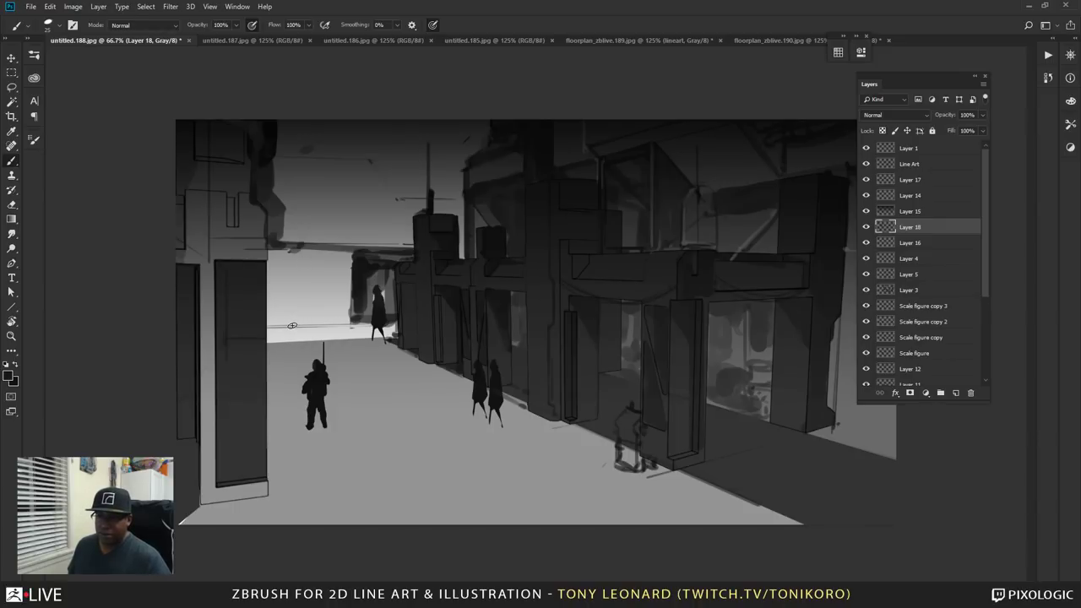
- Block in a narrow distant structure against the left building's edge, running from the beam down to the street's far end
mouse_move(293, 248)
mouse_down()
mouse_move(294, 325)
mouse_move(284, 267)
mouse_up()
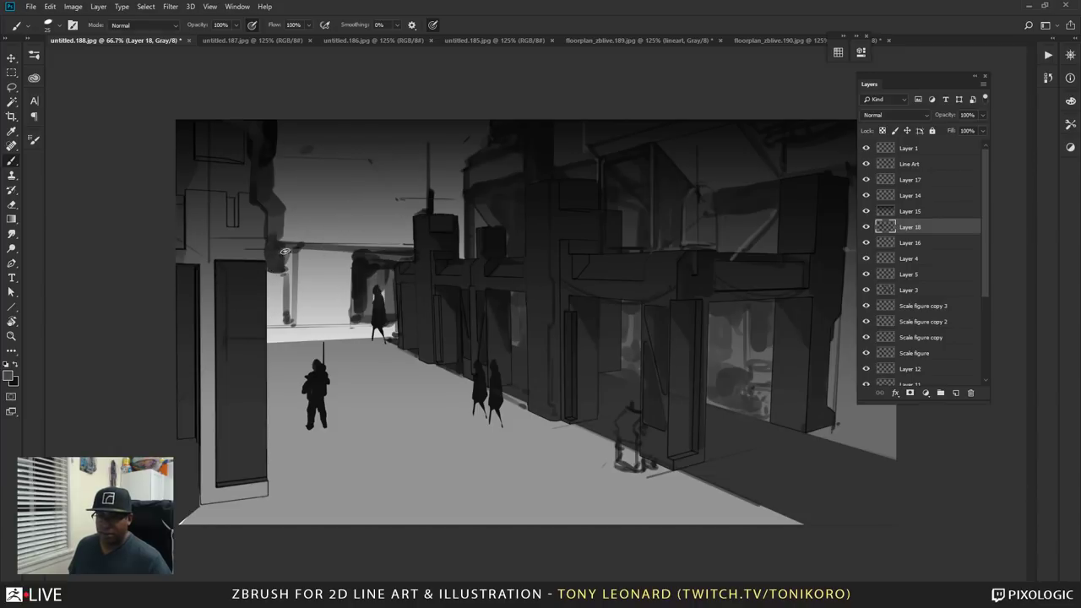
drag(285, 251, 288, 321)
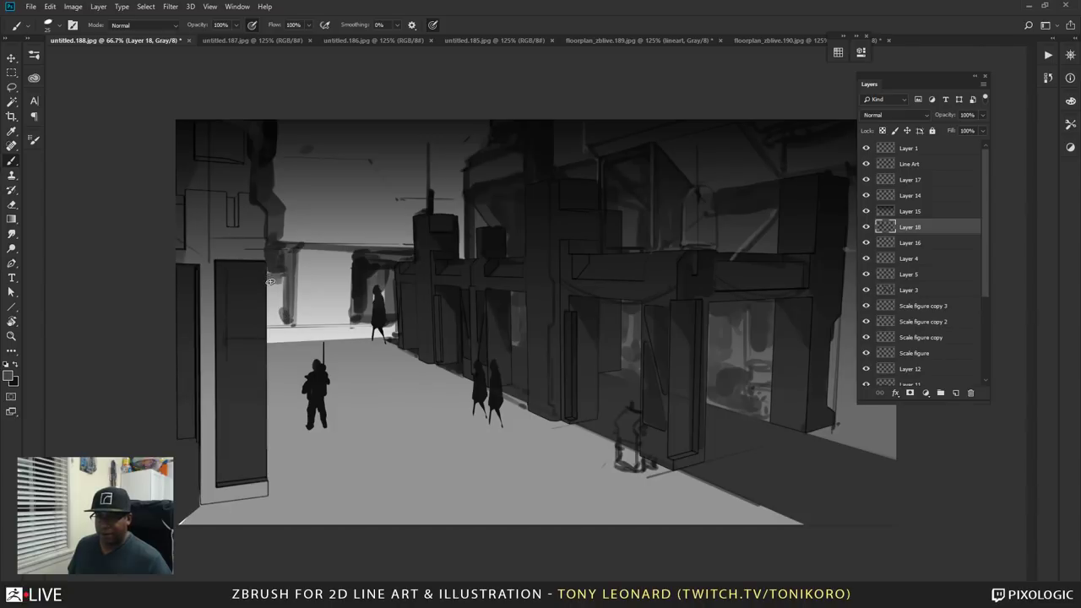
mouse_move(271, 281)
mouse_down()
mouse_move(271, 325)
mouse_move(302, 329)
mouse_up()
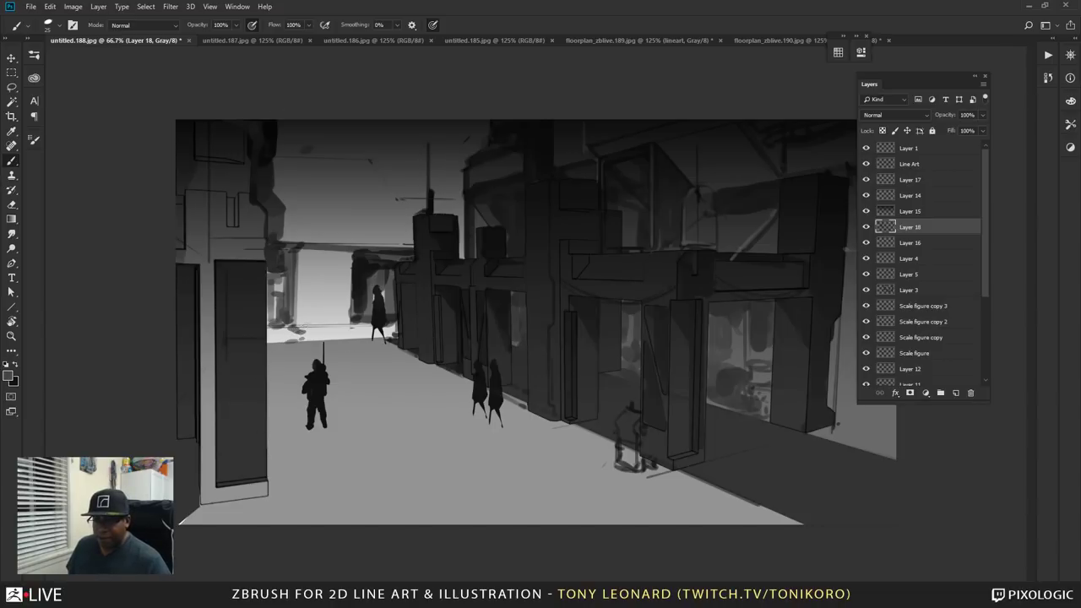
- Sketch rubble at the street's far end and beside the right building, and add rough seam lines across the pavement
drag(314, 323, 291, 341)
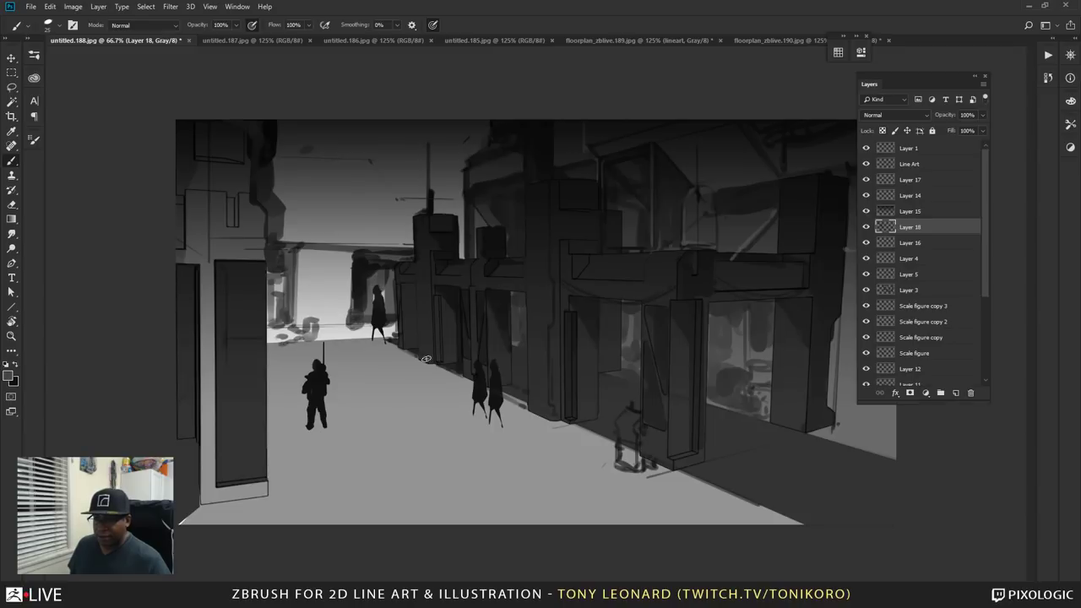
drag(407, 347, 427, 370)
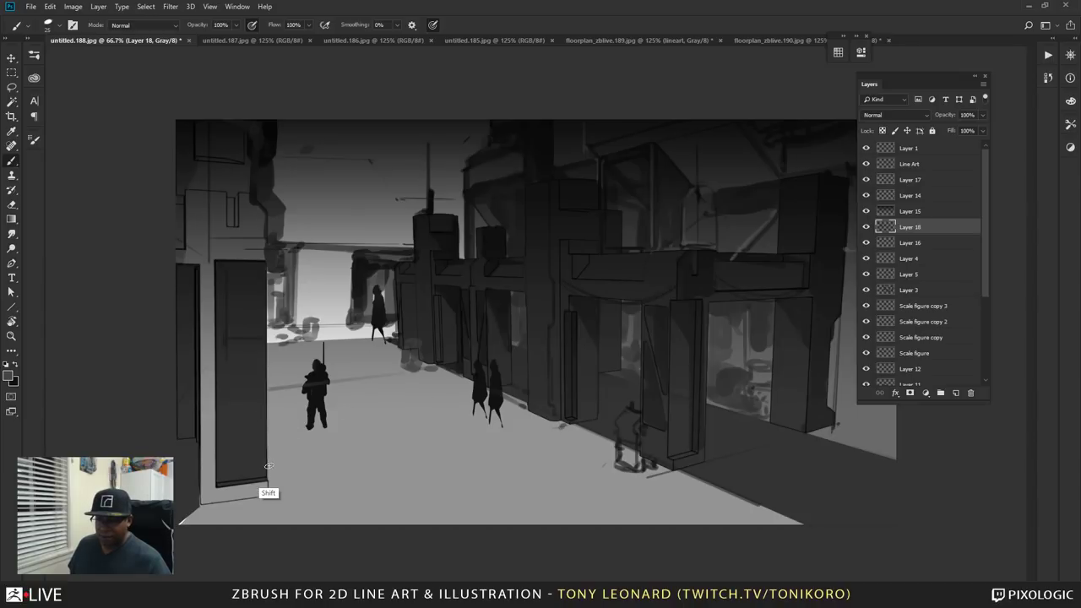
drag(269, 461, 475, 437)
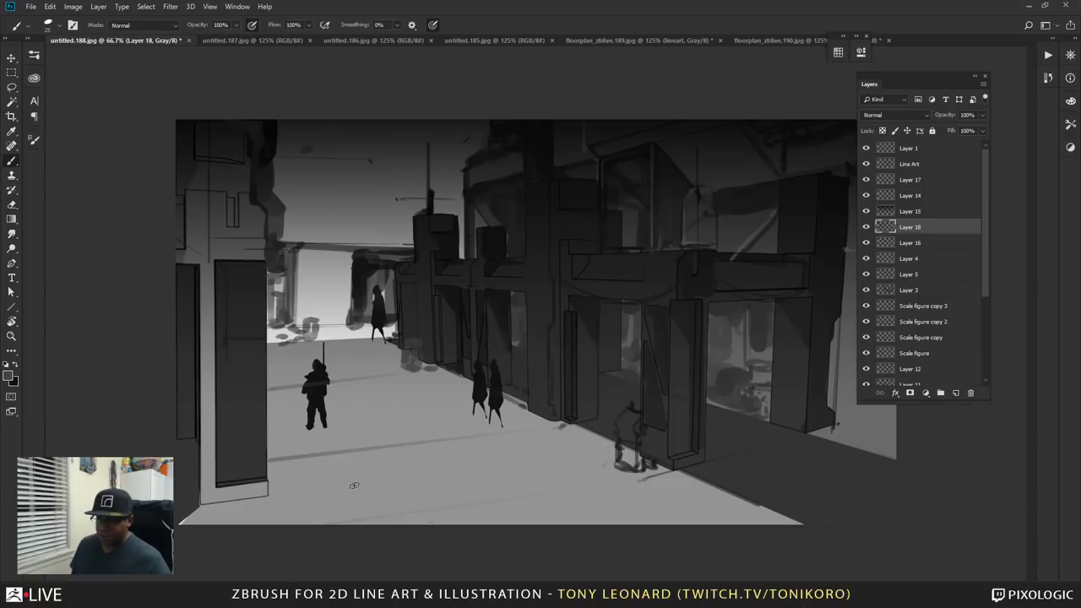
- On a new layer, draw a straight line across the foreground, rotate it about -11.5° and flatten it to about 28% height
click(957, 392)
drag(217, 509, 821, 510)
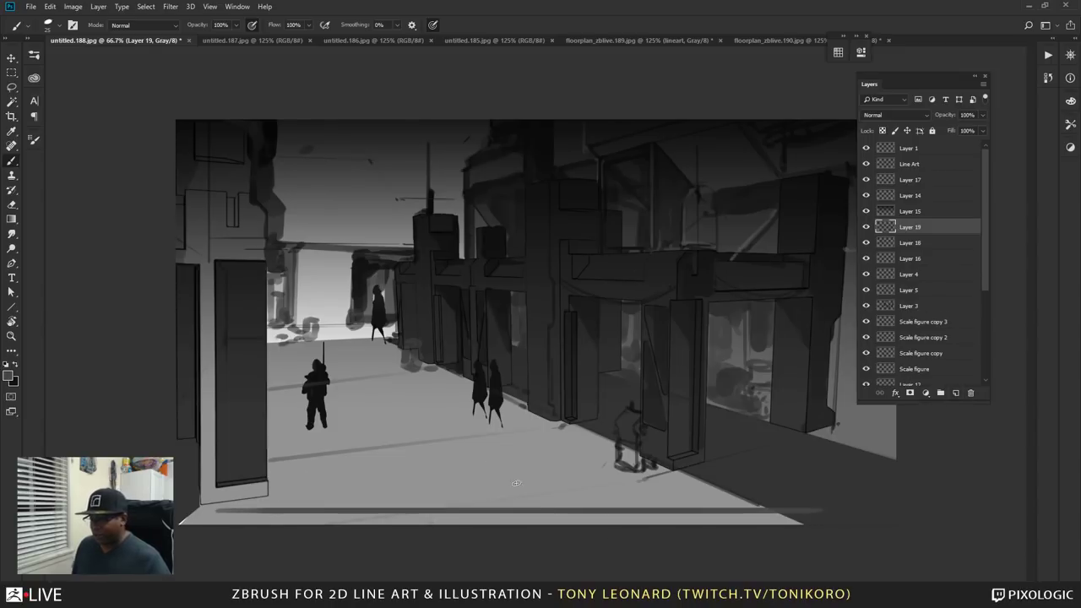
key(v)
ctrl+drag(564, 528, 550, 499)
key(ctrl+t)
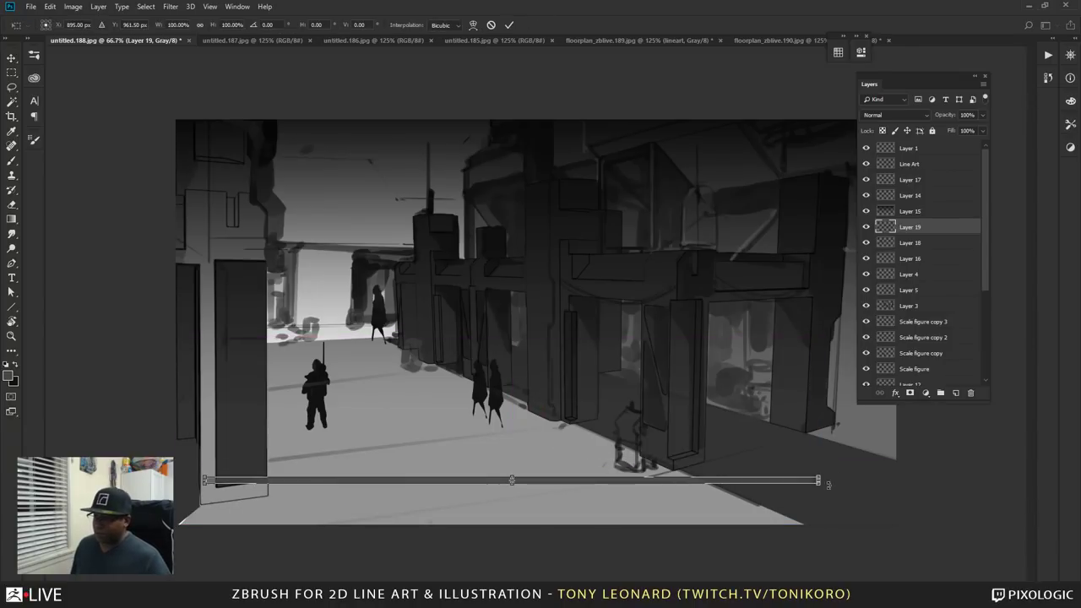
mouse_move(848, 488)
mouse_down()
mouse_move(866, 417)
mouse_move(869, 426)
mouse_up()
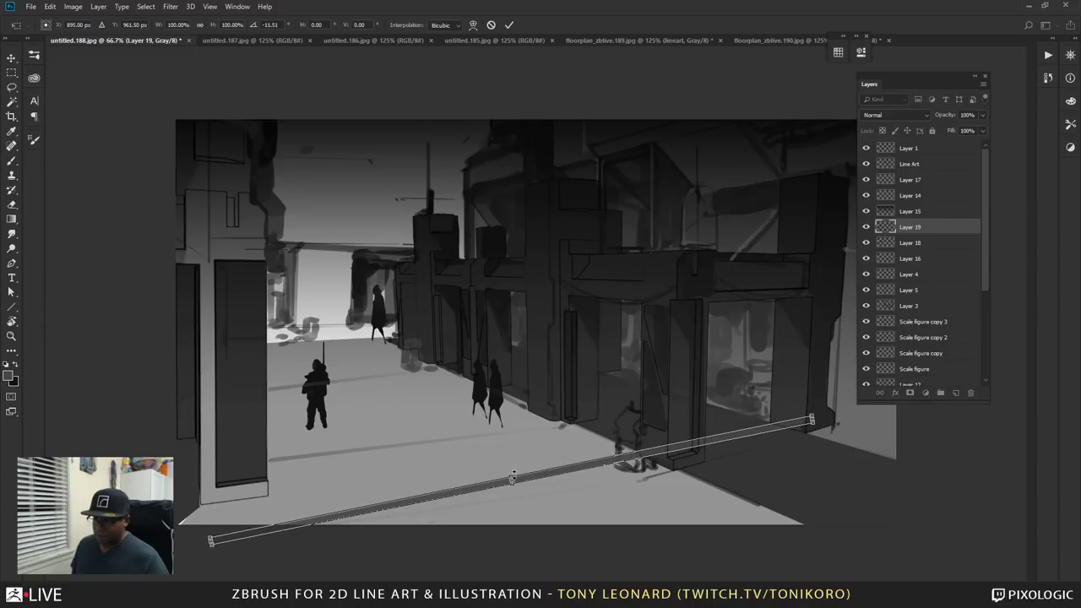
mouse_move(511, 479)
mouse_down()
mouse_move(384, 474)
mouse_move(509, 480)
mouse_up()
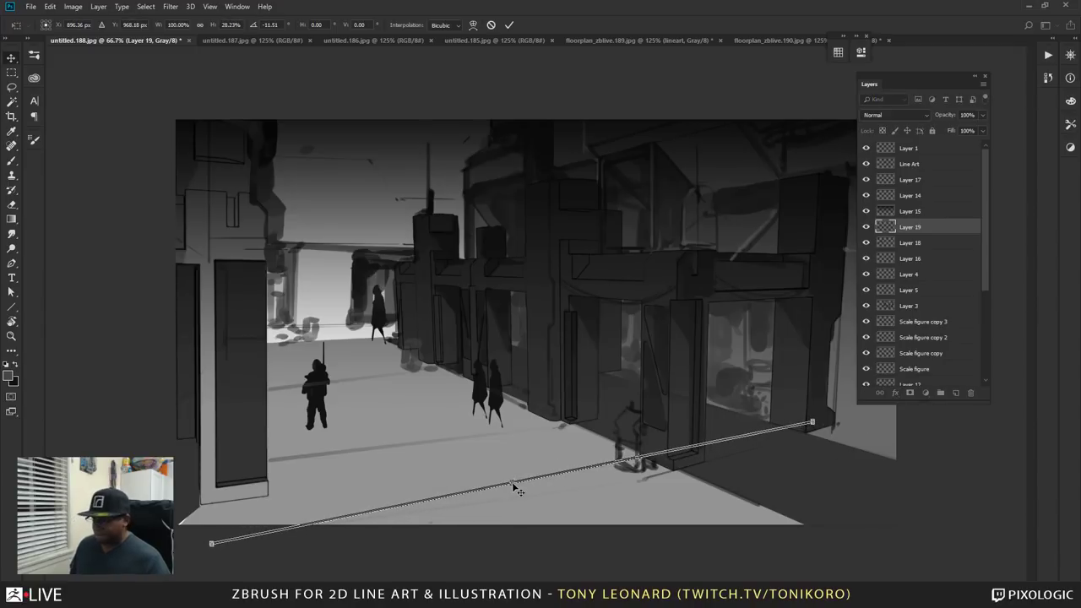
key(Return)
- Move the ground line to the base corner of the right building's nearest pillar and rotate it slightly to fit the perspective
drag(581, 437, 633, 448)
key(ctrl+t)
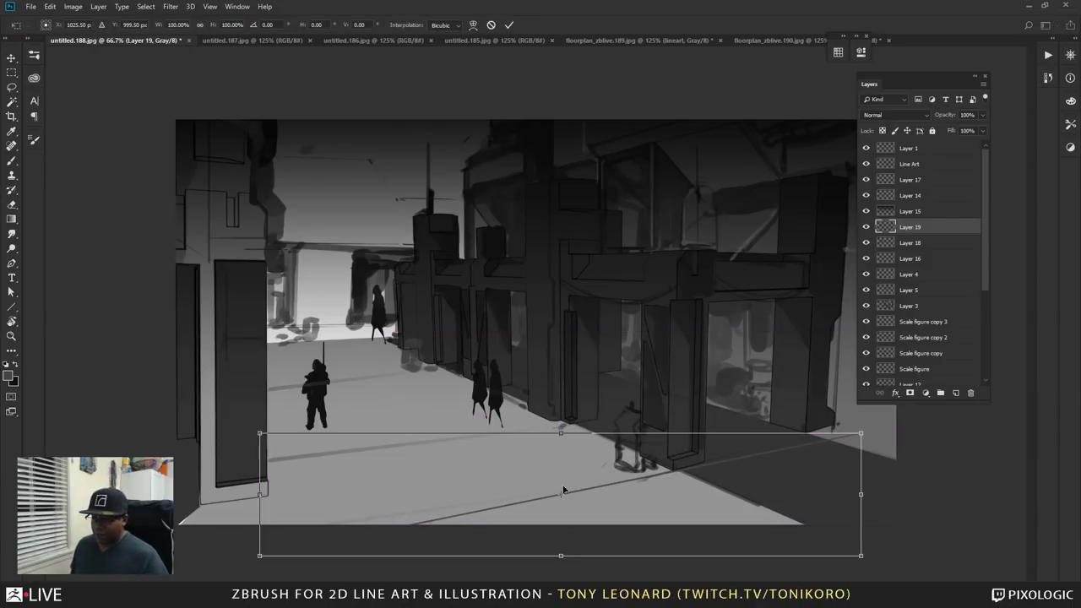
drag(577, 492, 695, 467)
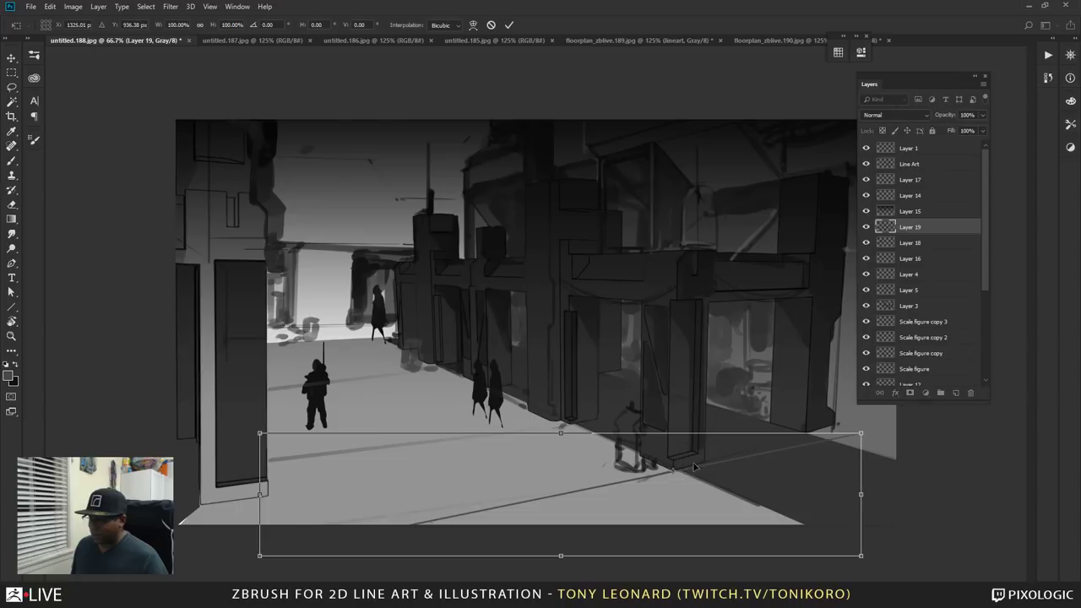
drag(917, 451, 919, 449)
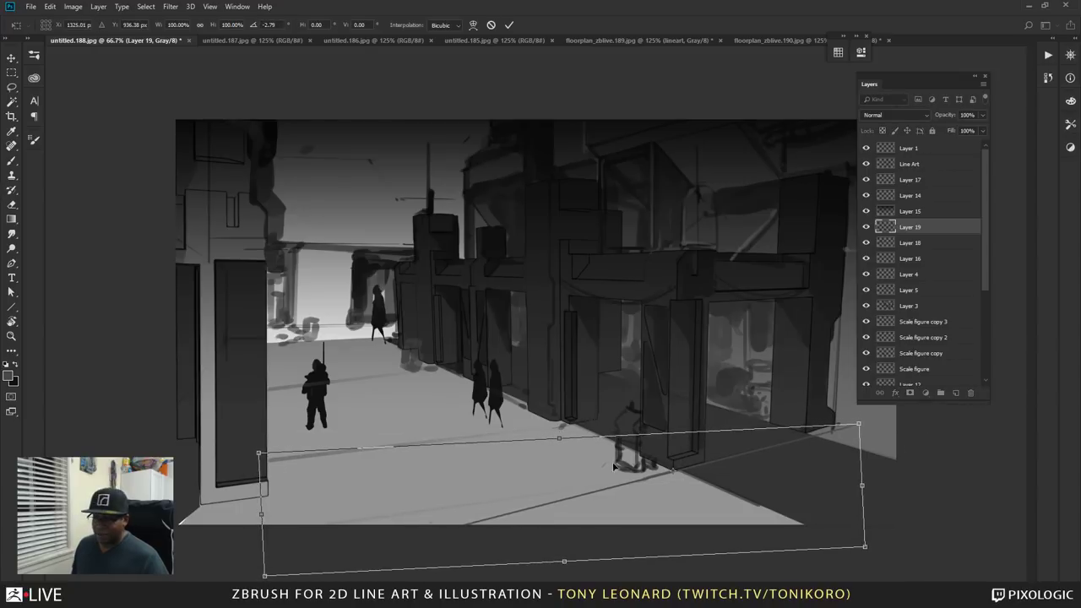
drag(609, 491, 611, 486)
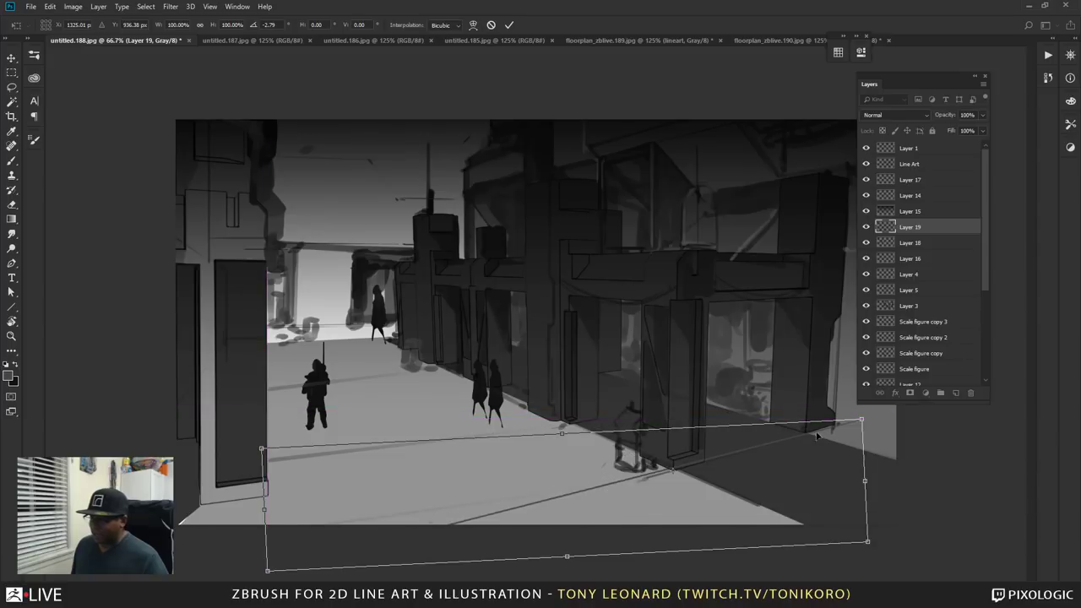
drag(901, 451, 900, 454)
key(Return)
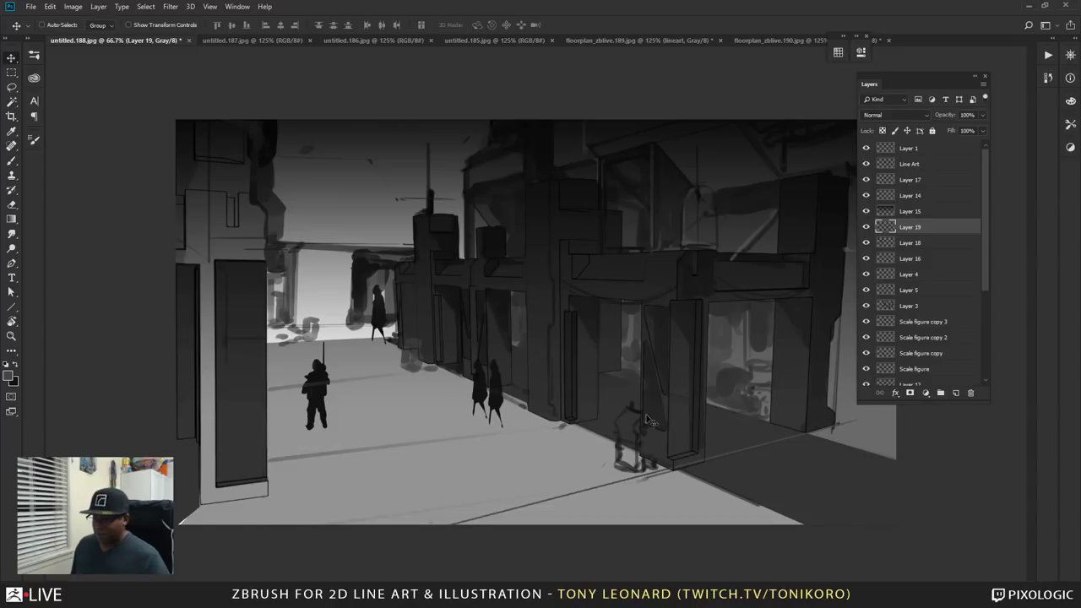
- Duplicate the ground line to the next building corner down the street and rotate the copy about 7.1° around that corner
alt+drag(674, 488, 562, 433)
key(ctrl+t)
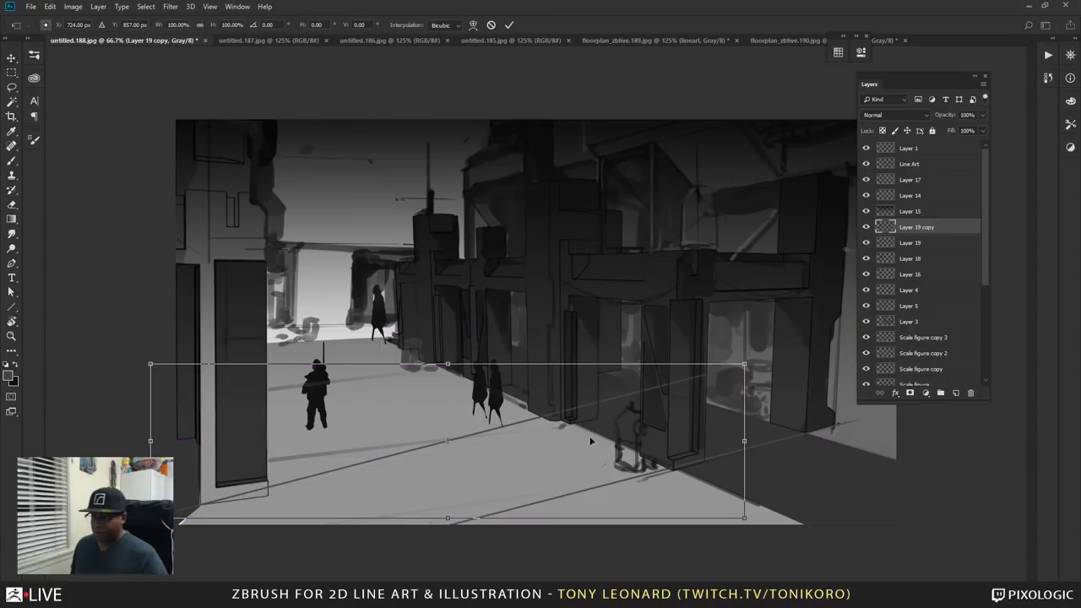
drag(449, 441, 570, 411)
drag(847, 473, 839, 498)
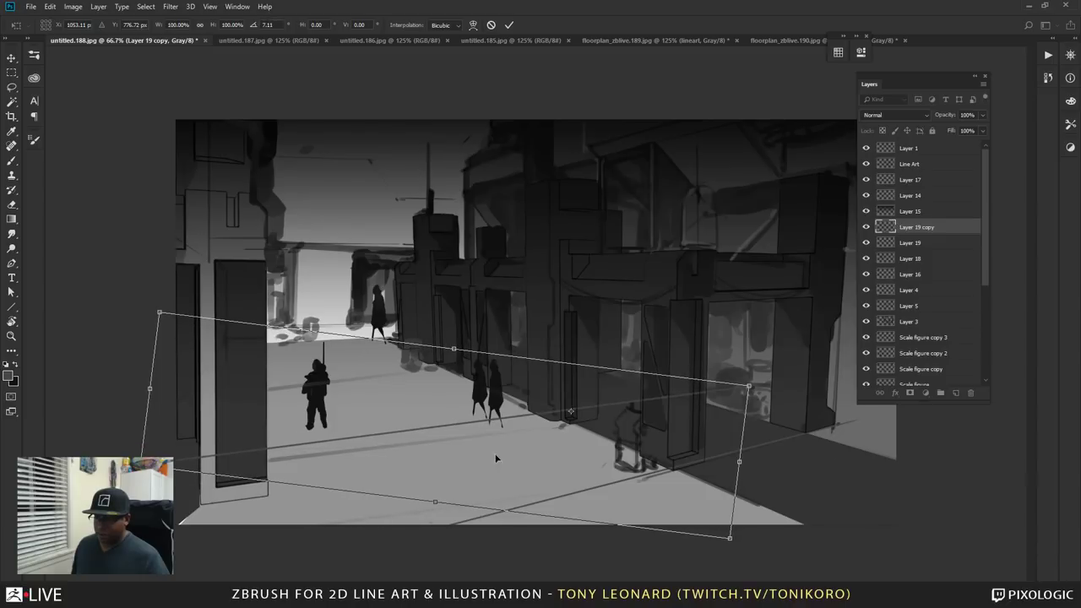
drag(494, 425, 575, 438)
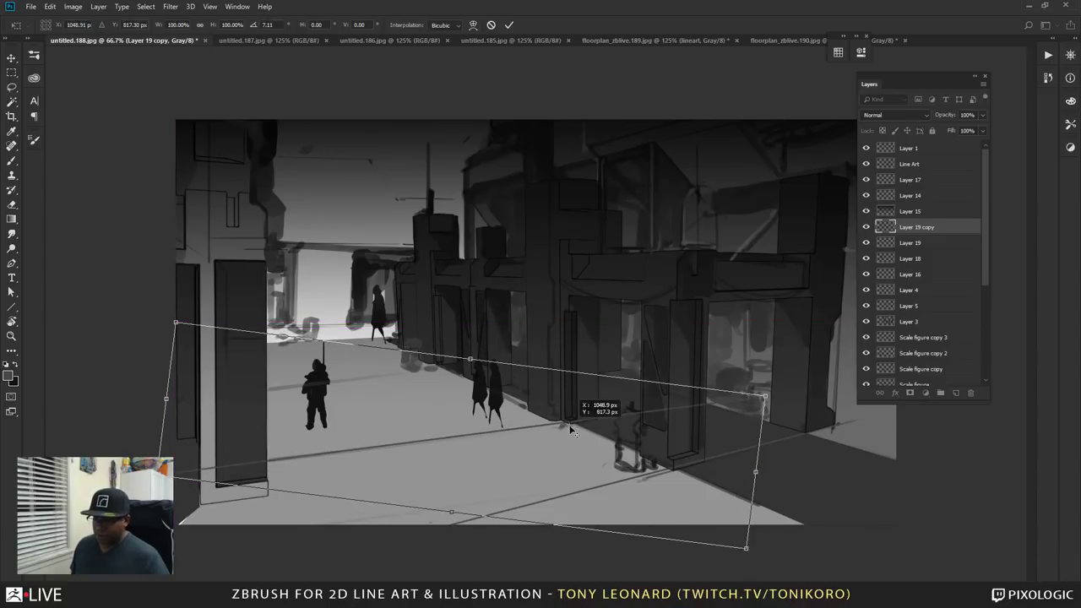
drag(272, 263, 239, 269)
key(Return)
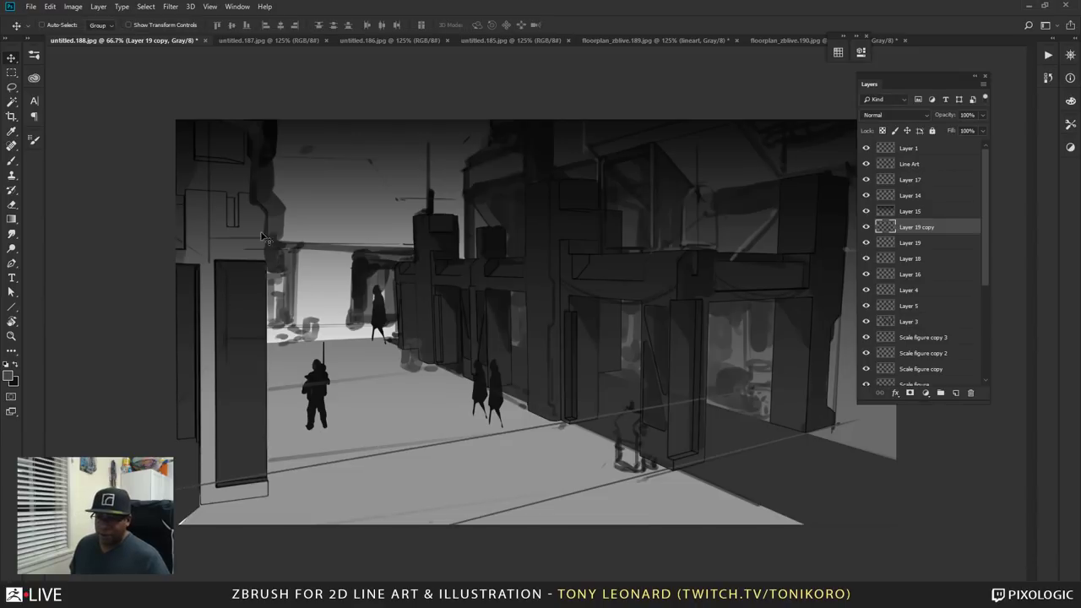
- Select Layer 18 and erase its rough seam lines across the street with an enlarged eraser
right_click(273, 461)
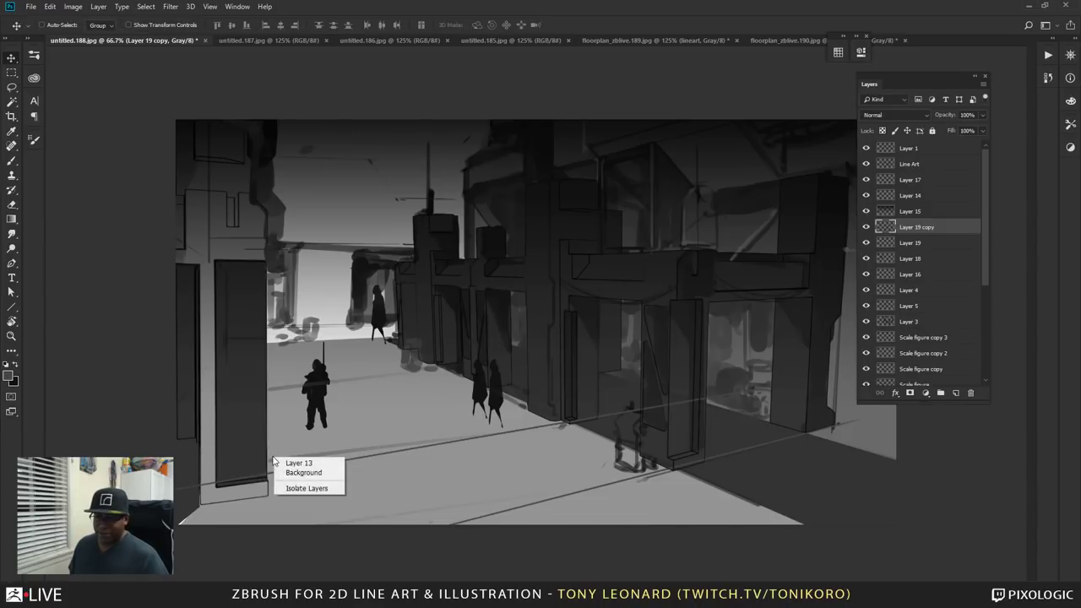
right_click(277, 462)
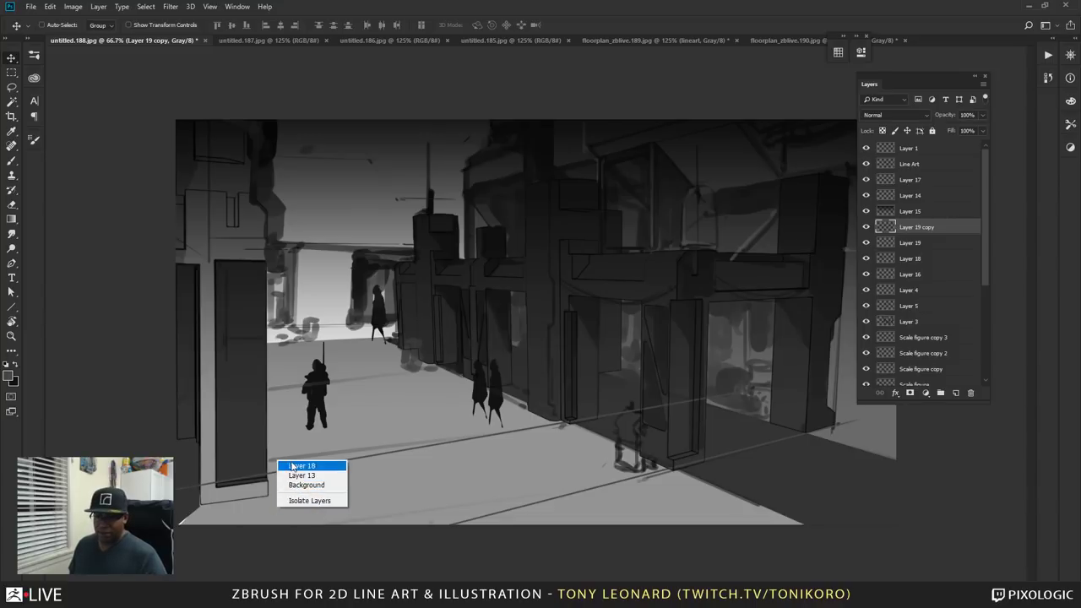
click(298, 466)
key(e)
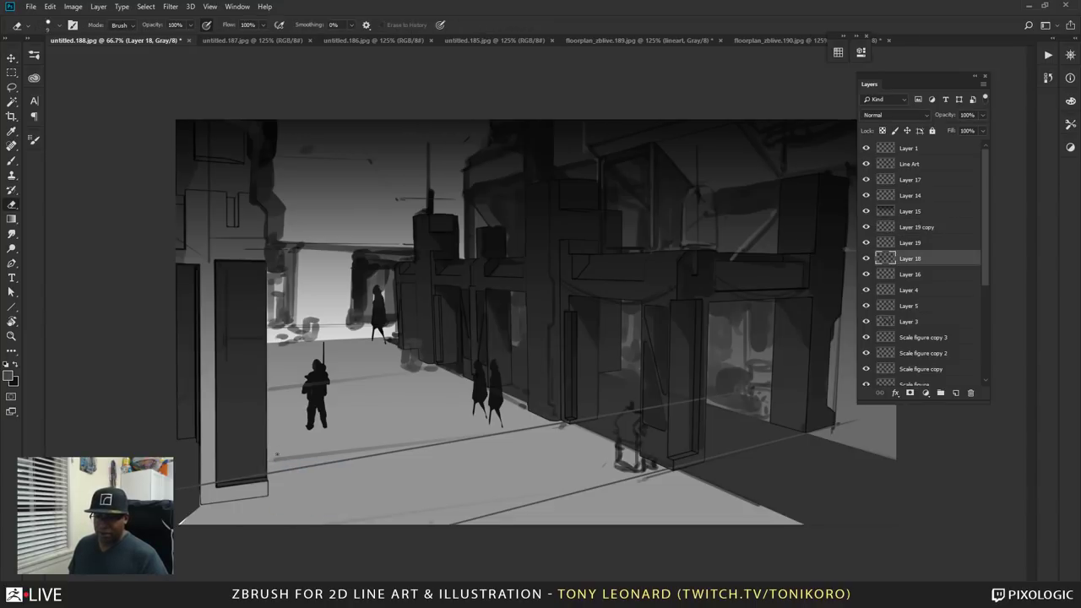
mouse_move(277, 455)
mouse_down()
mouse_move(275, 464)
mouse_move(458, 437)
mouse_up()
key(bracketright)
key(bracketright)
key(bracketright)
key(bracketright)
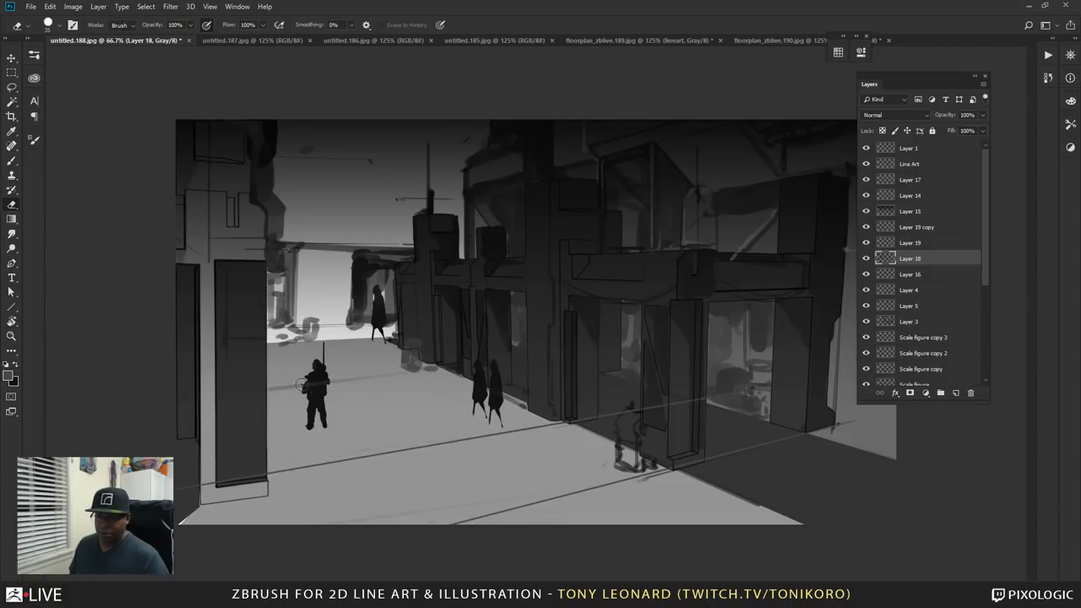
drag(271, 391, 435, 370)
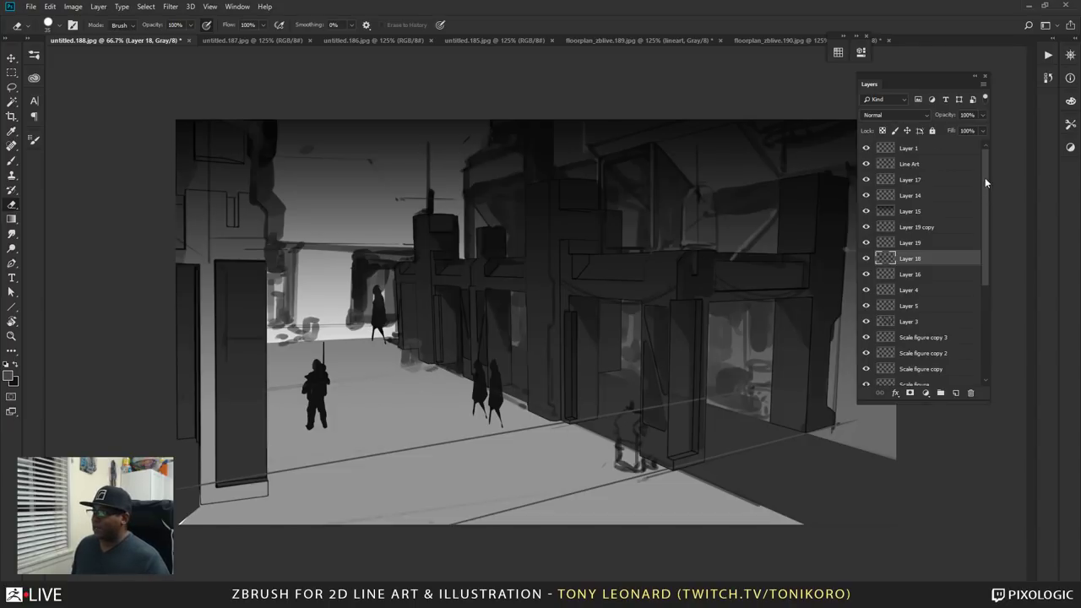
- Group all layers from Layer 17 down to Layer 13 and name the group "base"
mouse_move(987, 156)
mouse_down()
mouse_move(981, 321)
mouse_move(987, 150)
mouse_up()
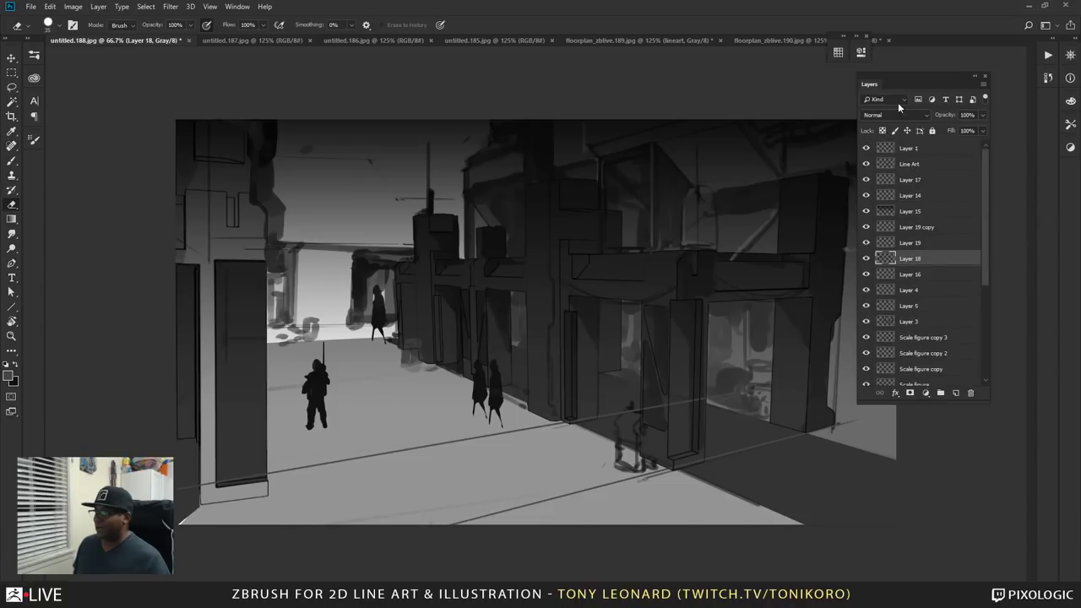
click(935, 181)
drag(986, 271, 947, 425)
drag(987, 271, 984, 164)
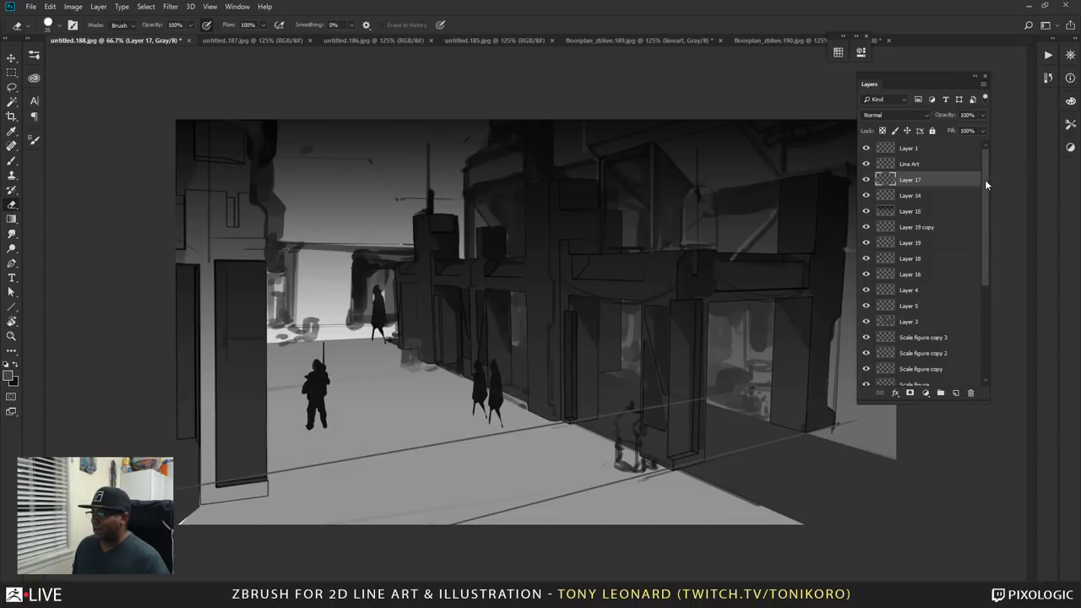
drag(985, 179, 946, 423)
shift+click(914, 364)
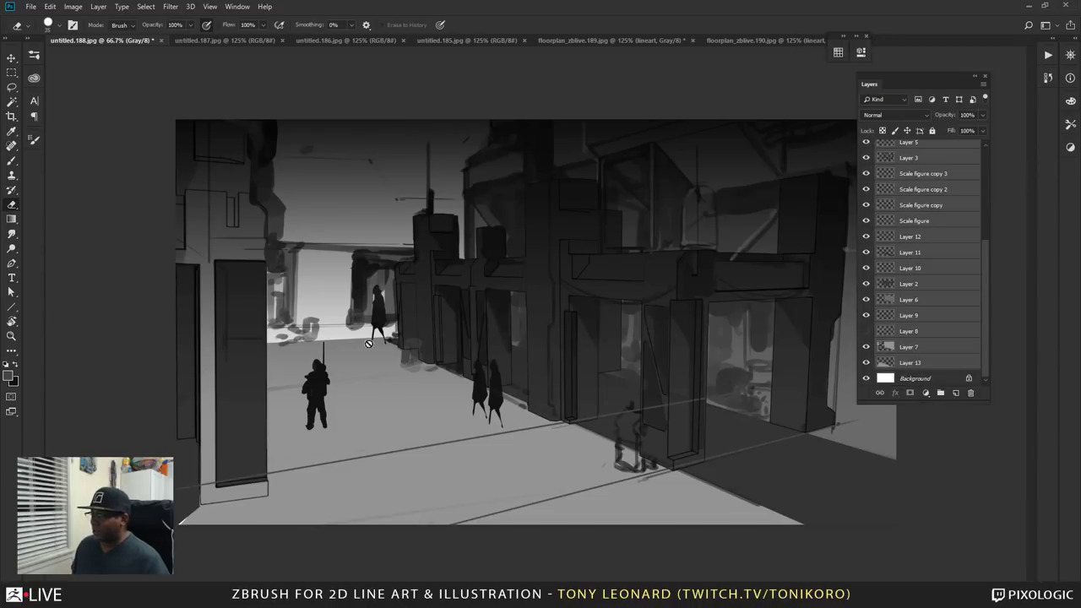
click(940, 393)
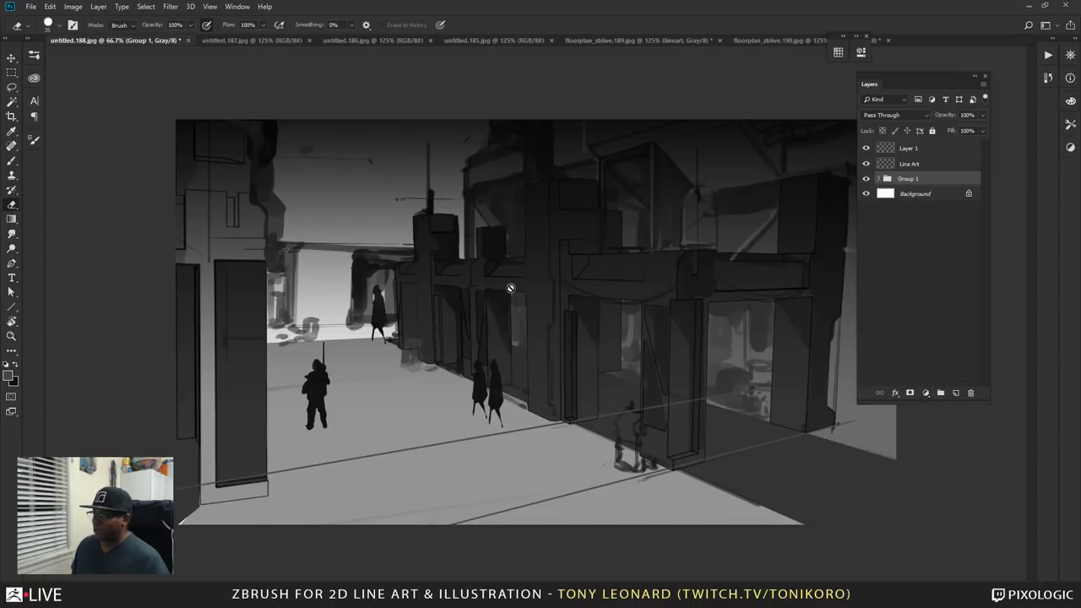
double_click(908, 179)
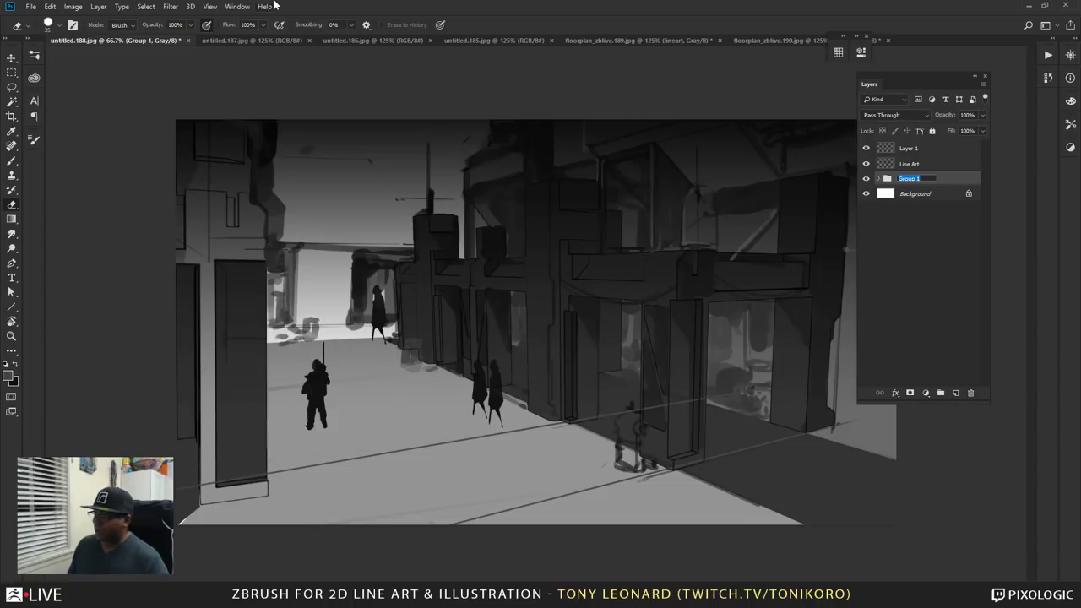
text(base)
key(Return)
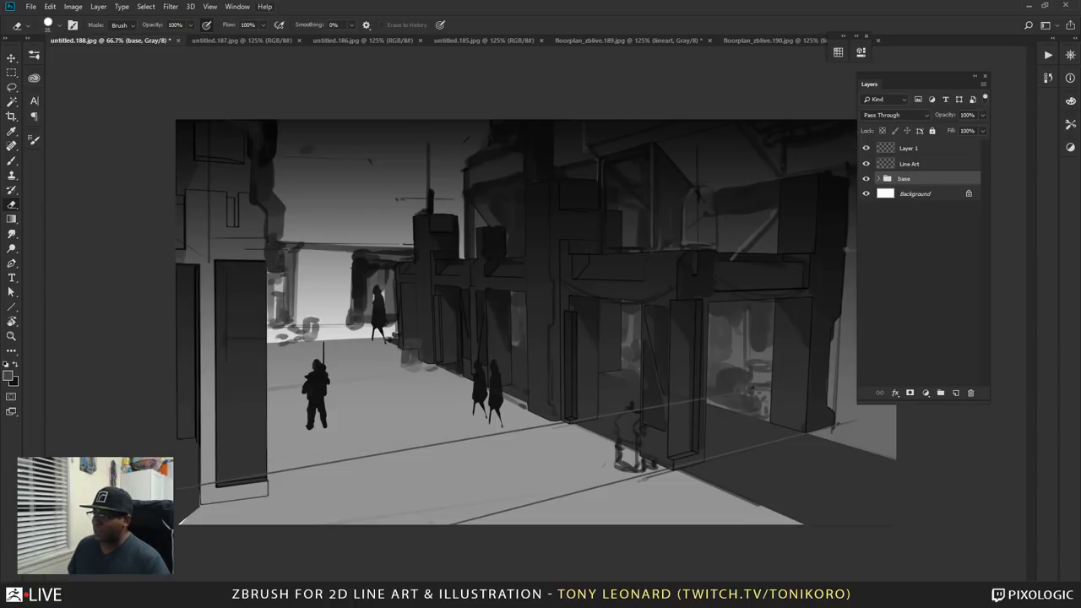
right_click(349, 218)
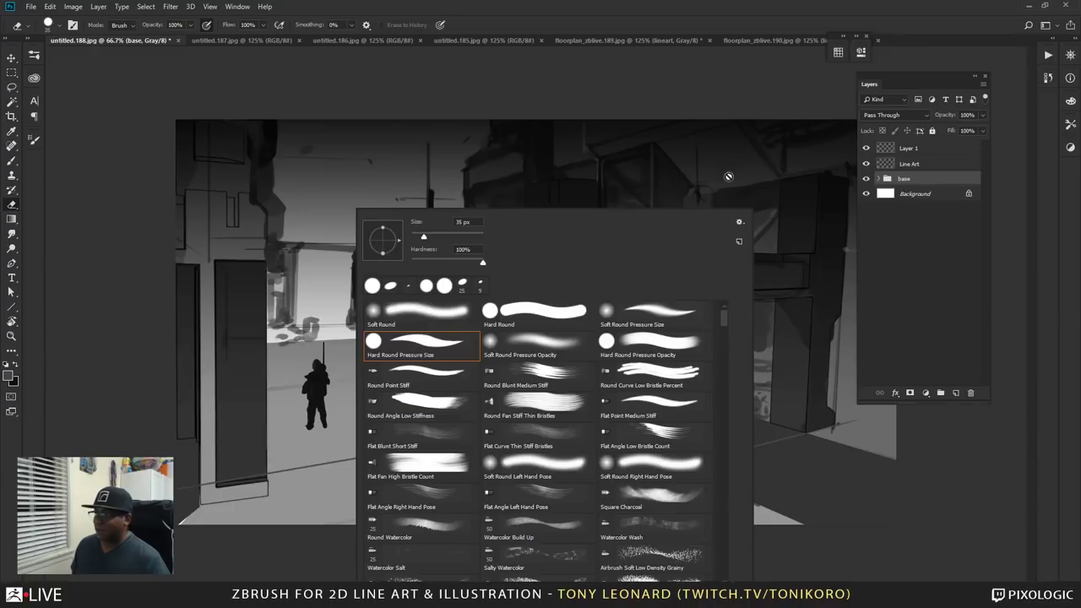
click(749, 178)
click(285, 423)
click(528, 237)
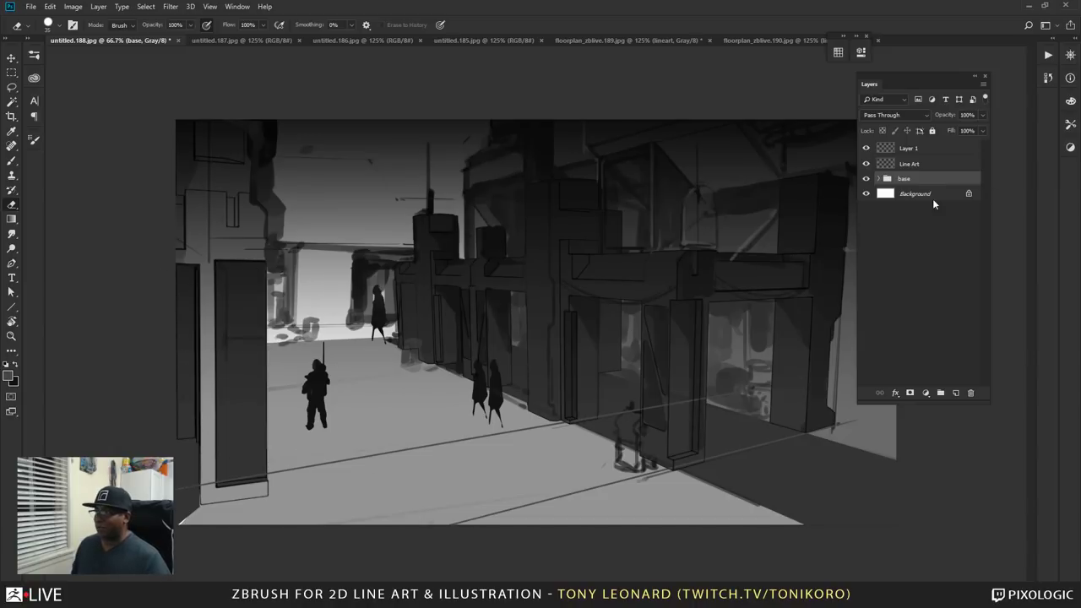
- Add a new layer above Line Art and hide Layer 1 and the Background layer
click(923, 169)
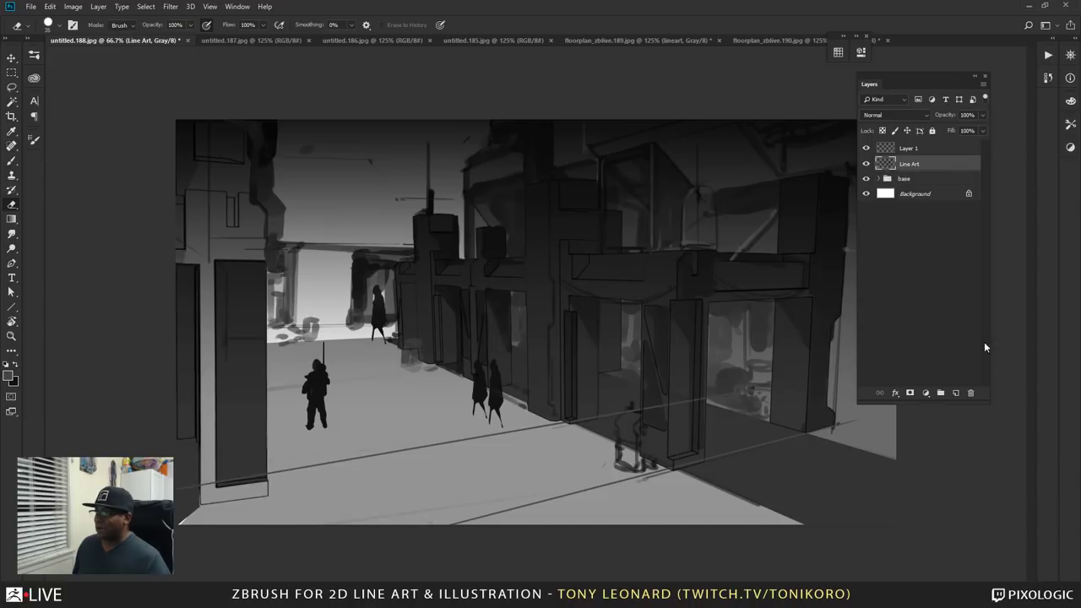
click(955, 393)
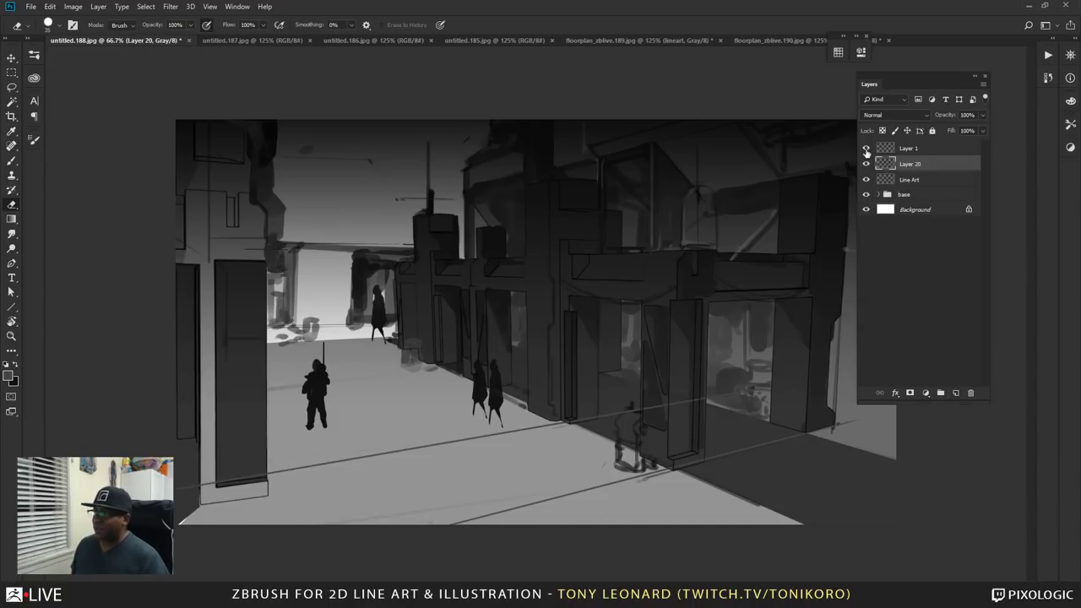
click(866, 210)
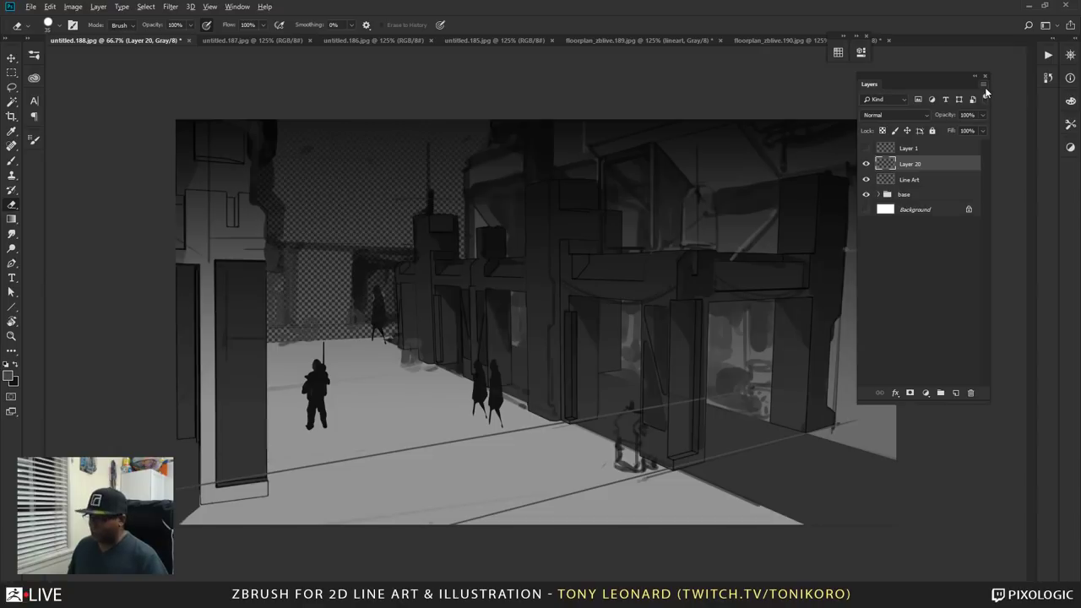
- Stamp a merged copy of the visible layers onto Layer 20 and leave only that layer and the Background visible
click(984, 84)
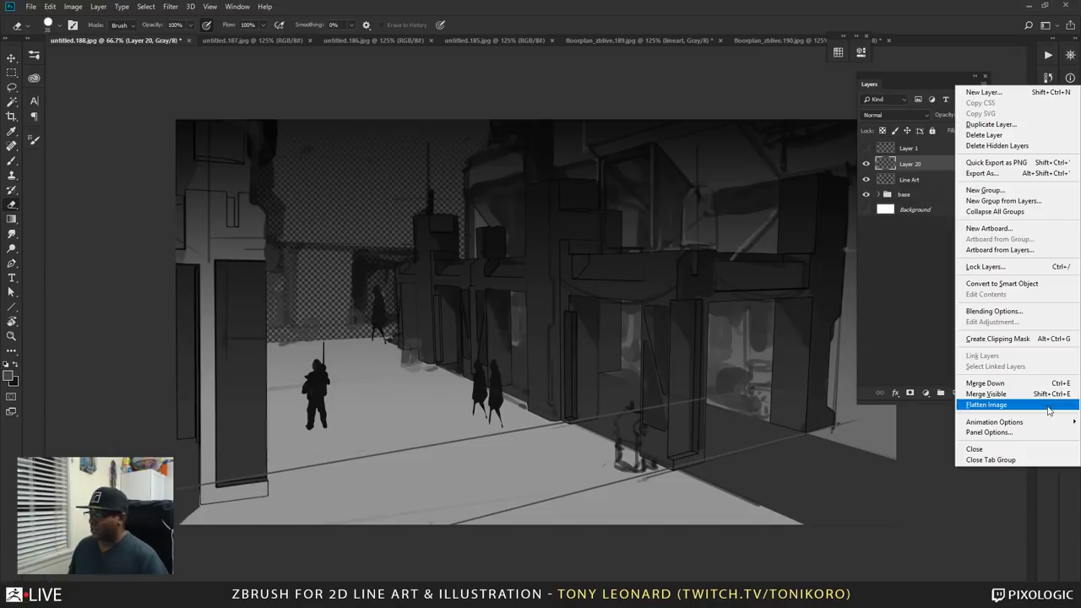
alt+click(986, 394)
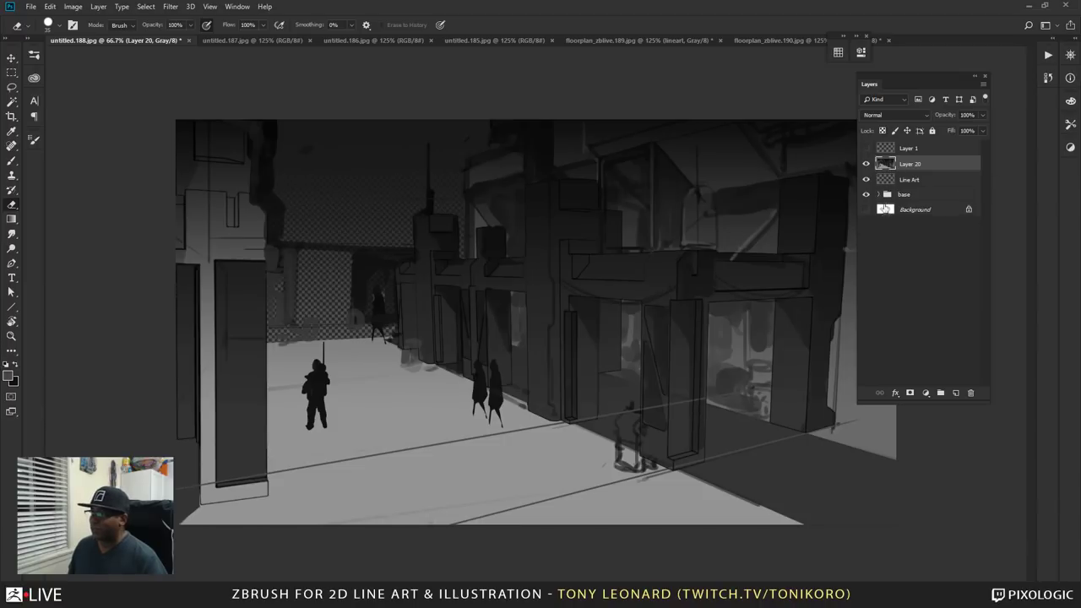
click(866, 195)
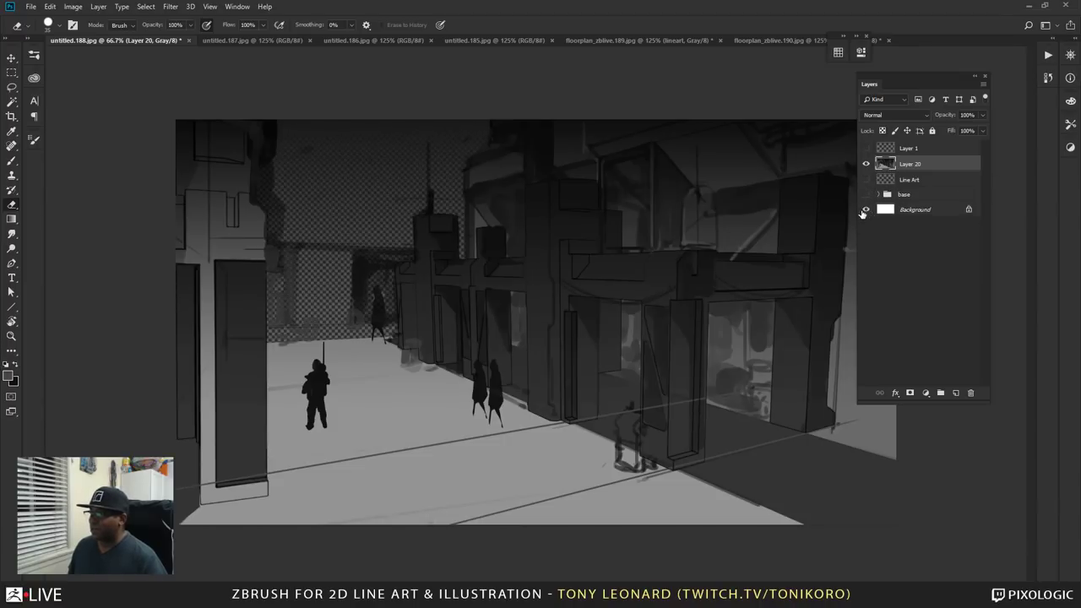
click(865, 210)
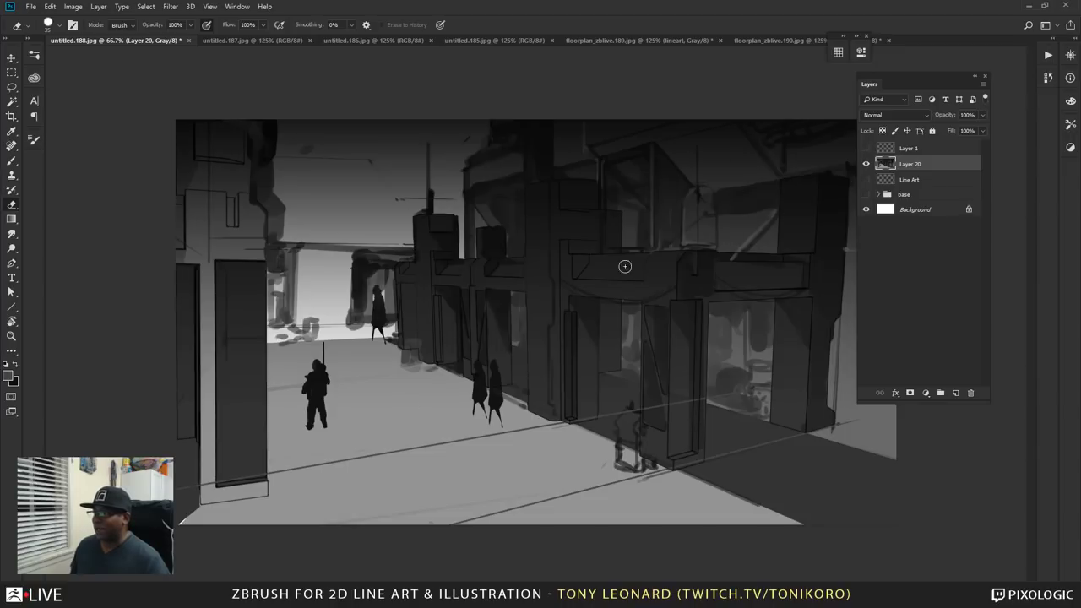
- Show Line Art and move it above Layer 20, with a new empty layer placed directly below Layer 20
click(909, 194)
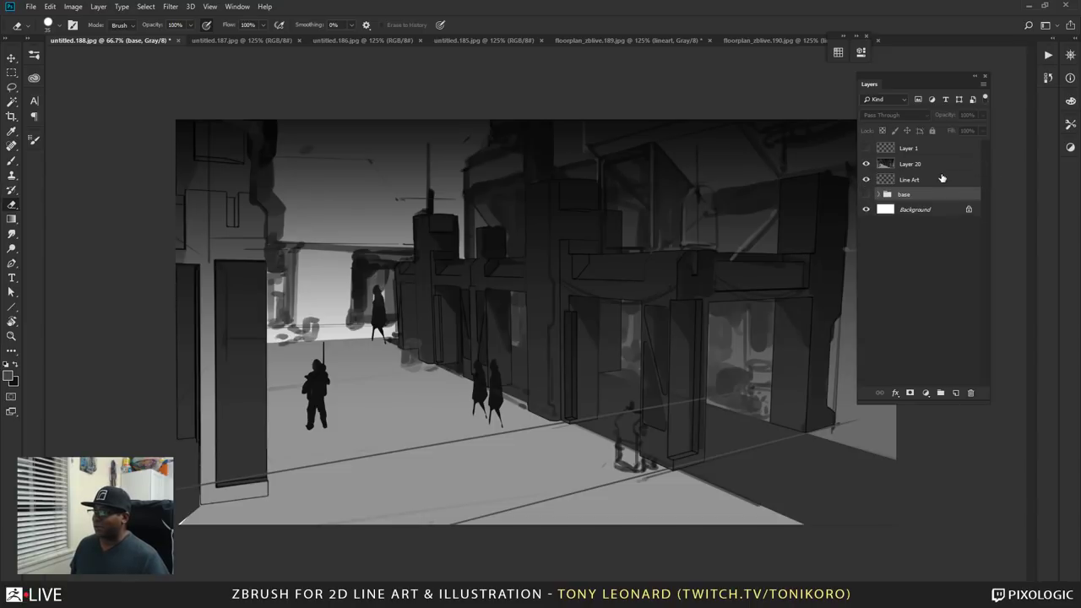
drag(942, 179, 948, 160)
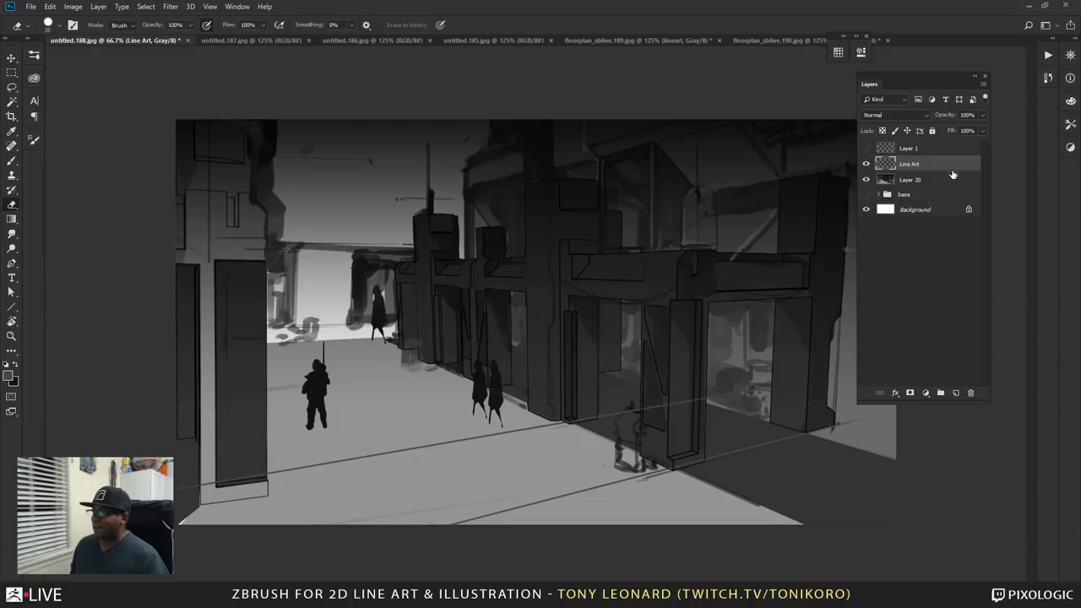
click(955, 393)
drag(929, 167, 930, 197)
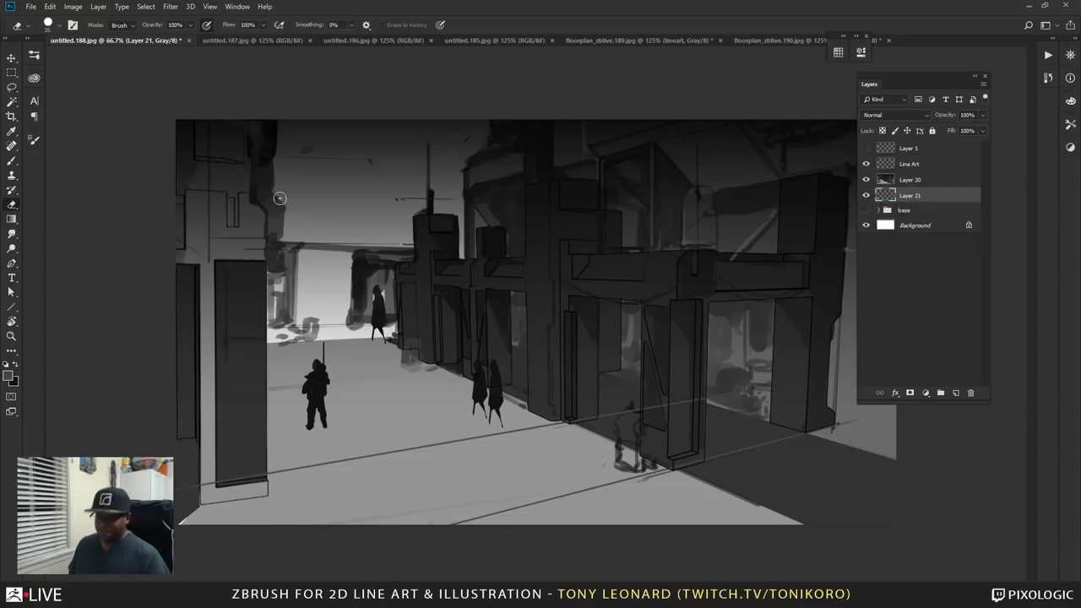
- Outline the distant building mass between the left building and the far tower with the Lasso, including the strip up to the canvas edge
key(b)
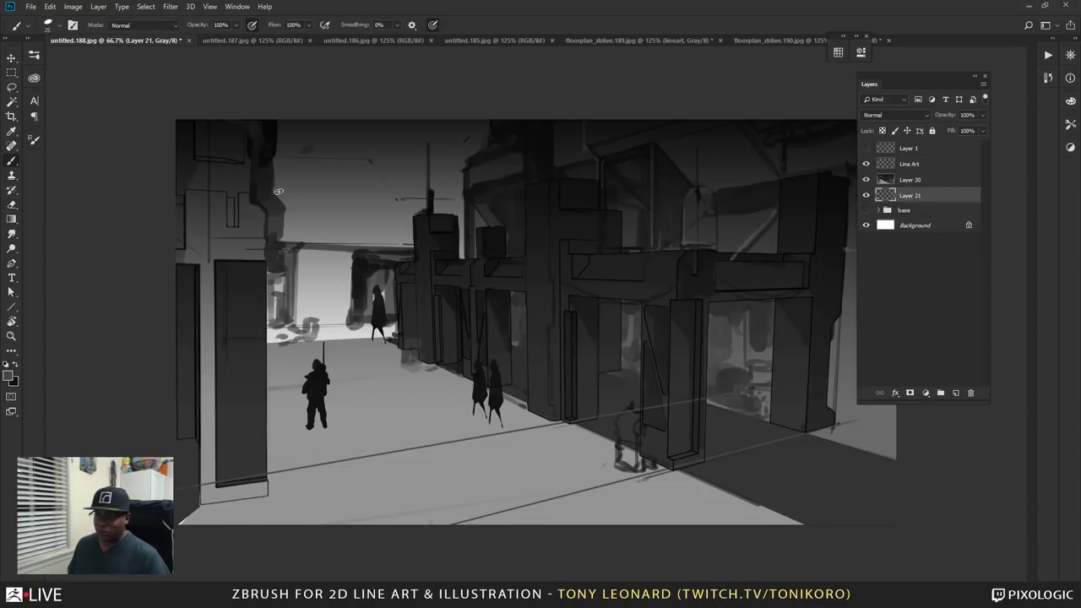
key(l)
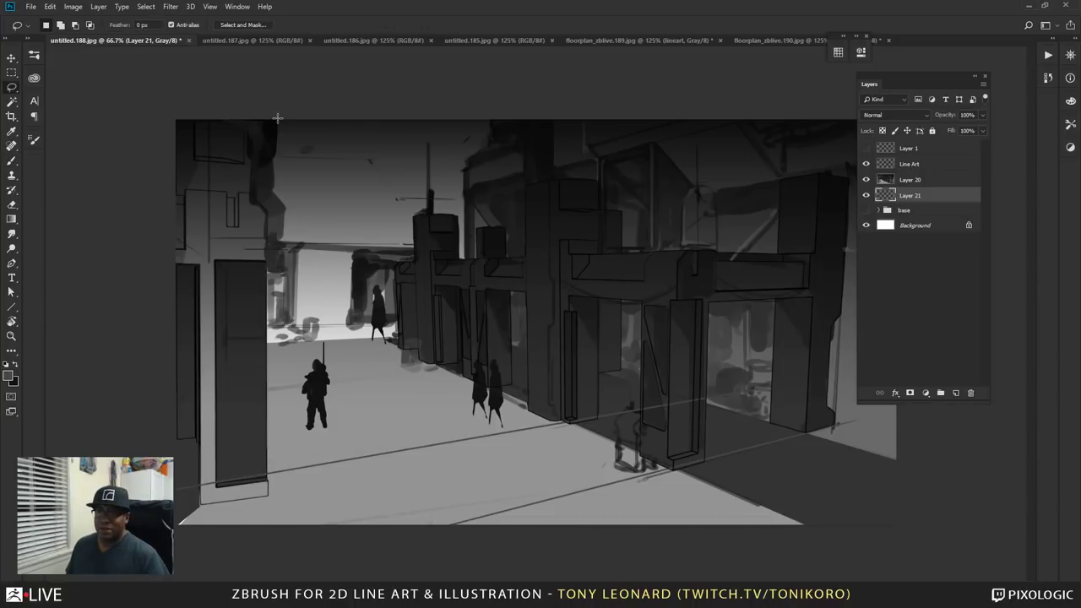
alt+drag(266, 120, 264, 155)
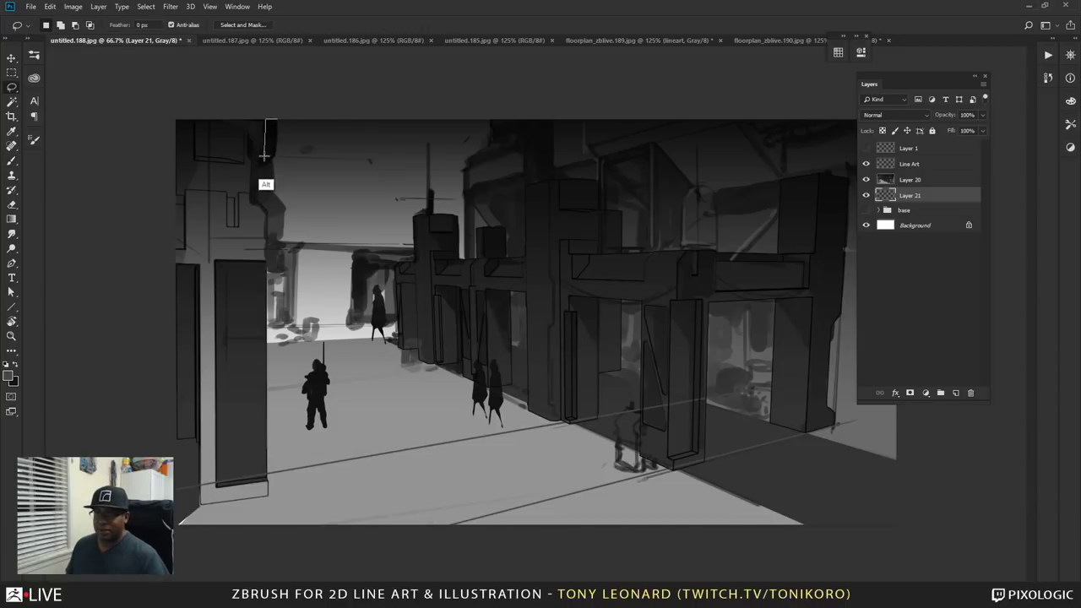
alt+click(371, 159)
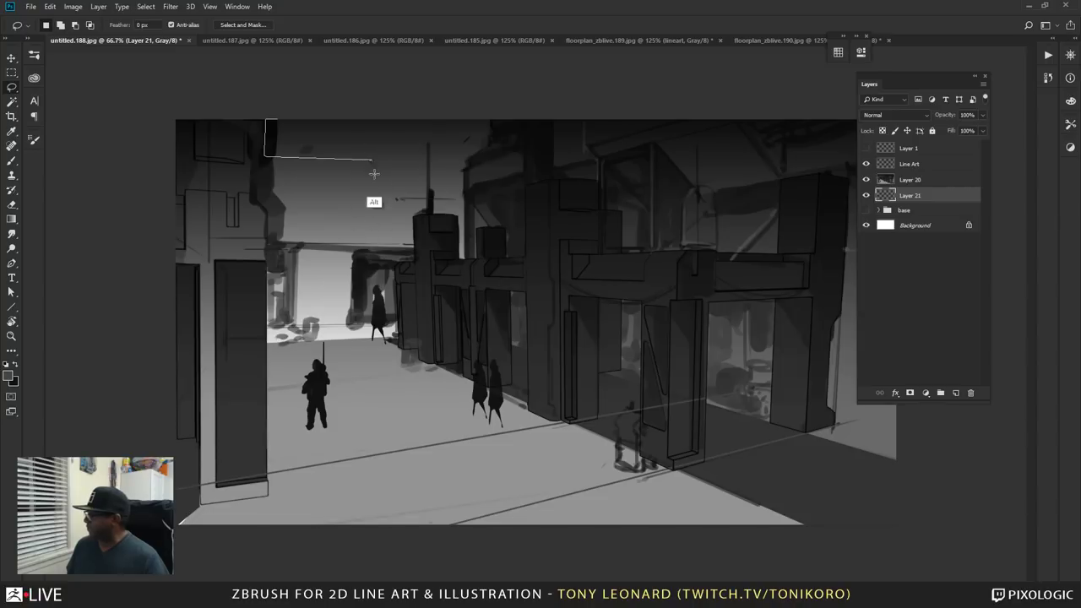
alt+click(394, 200)
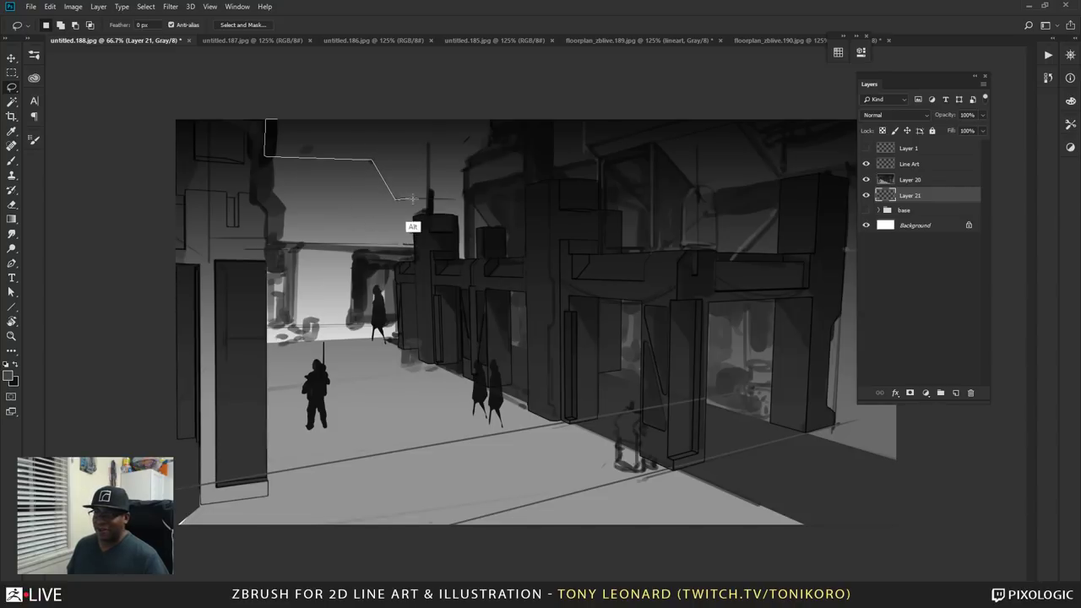
alt+click(463, 199)
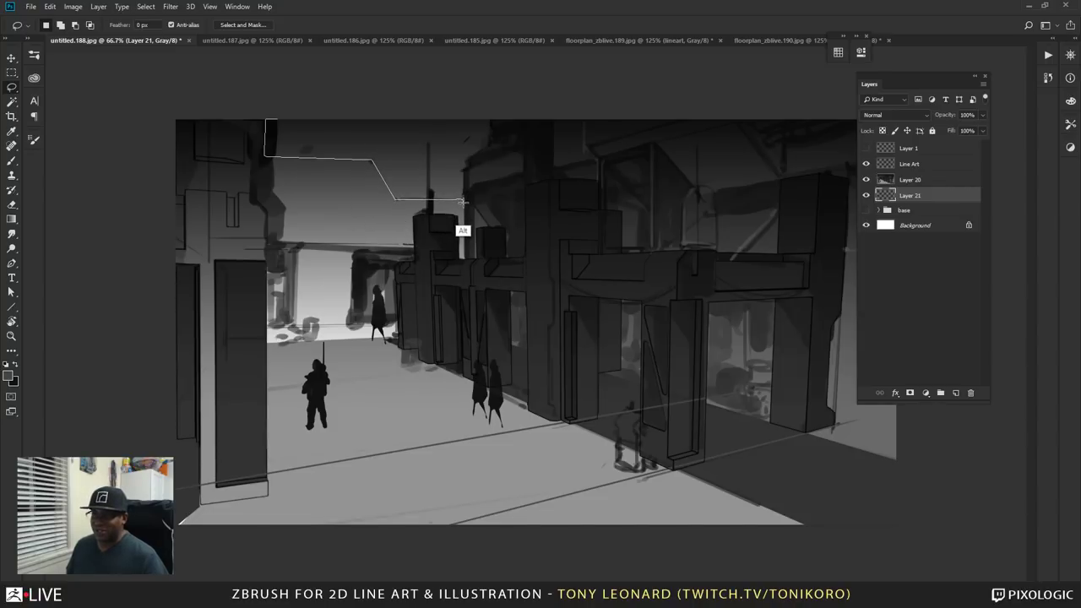
alt+click(463, 260)
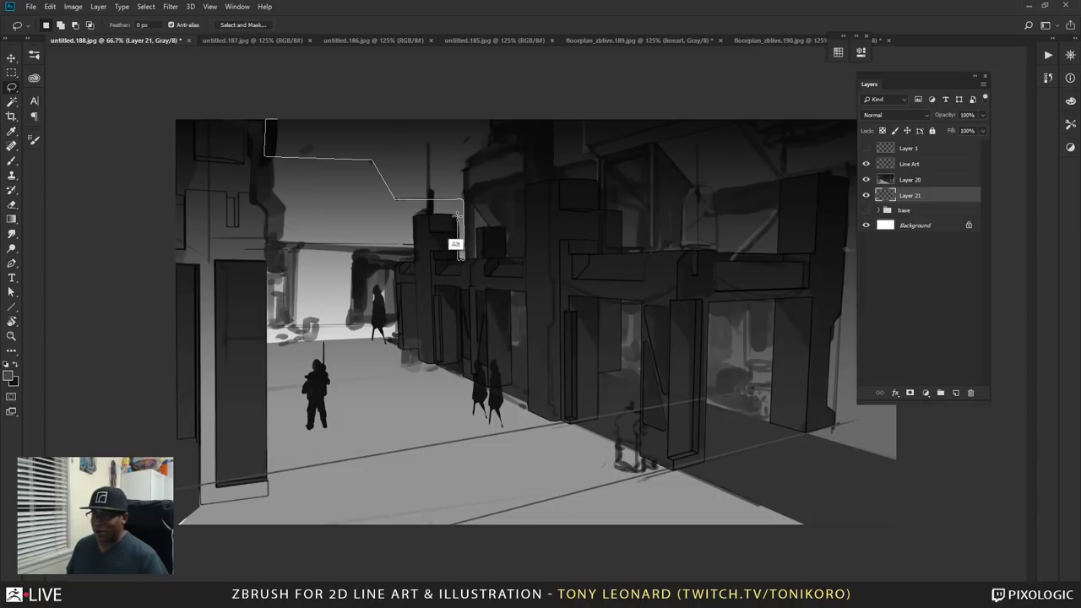
alt+click(456, 217)
alt+click(414, 218)
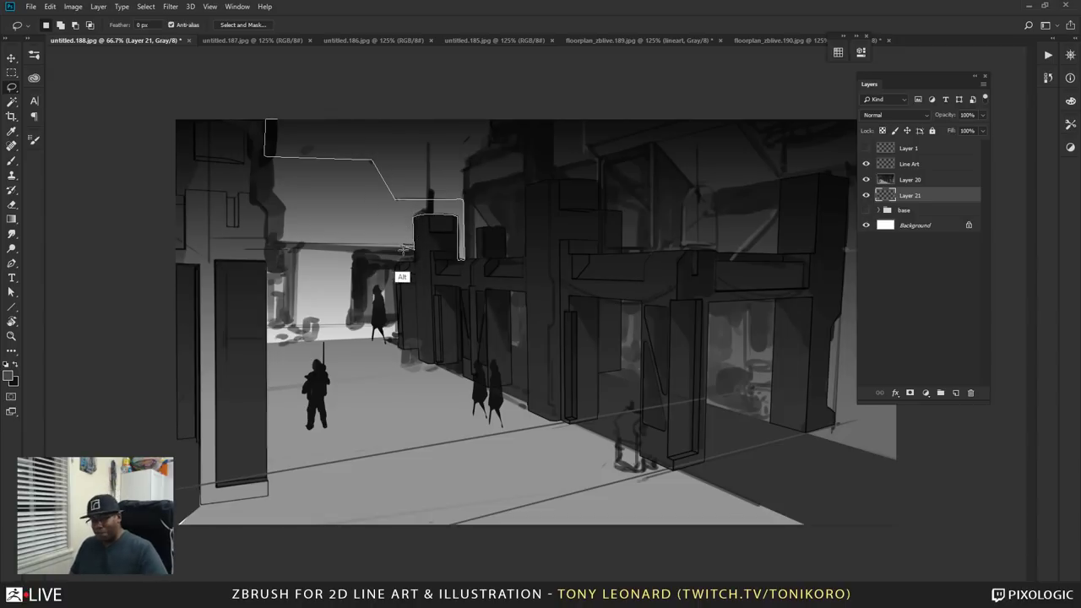
alt+click(414, 246)
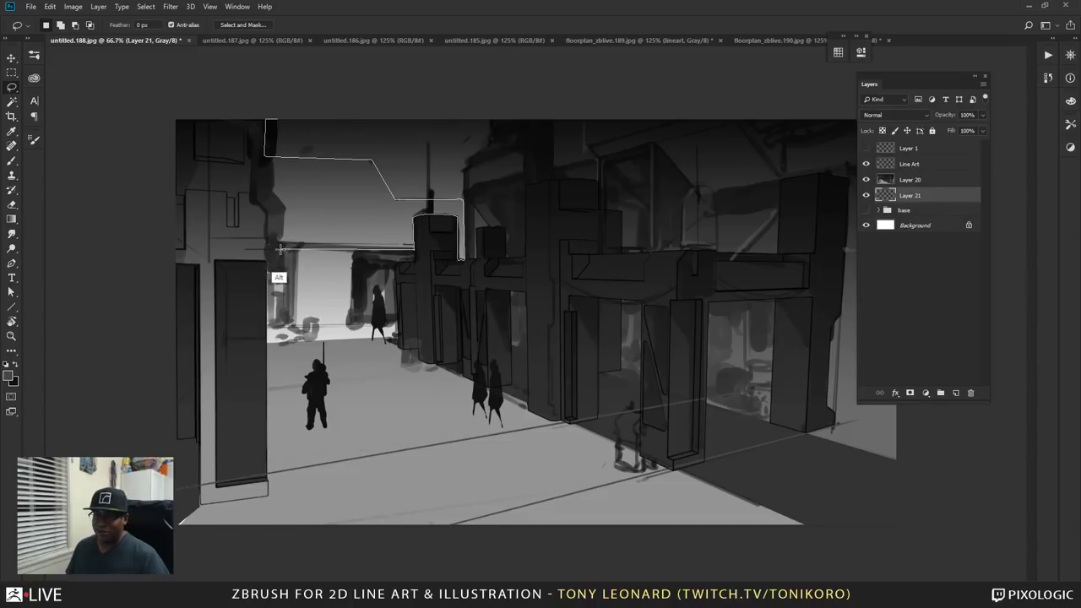
alt+click(278, 249)
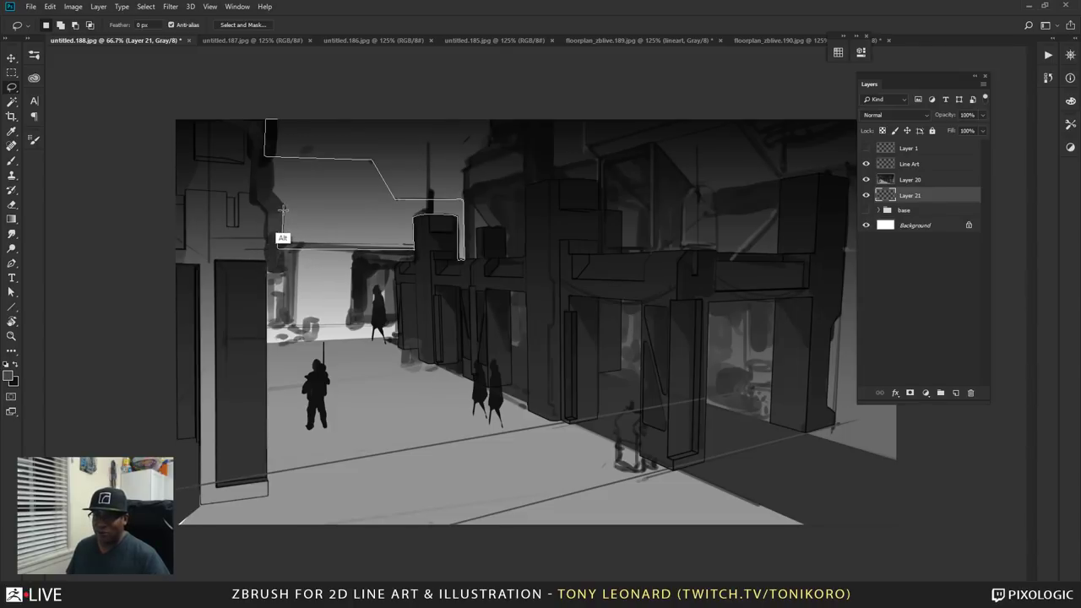
mouse_move(282, 206)
alt+mouse_down()
mouse_move(271, 196)
mouse_move(269, 126)
alt+mouse_up()
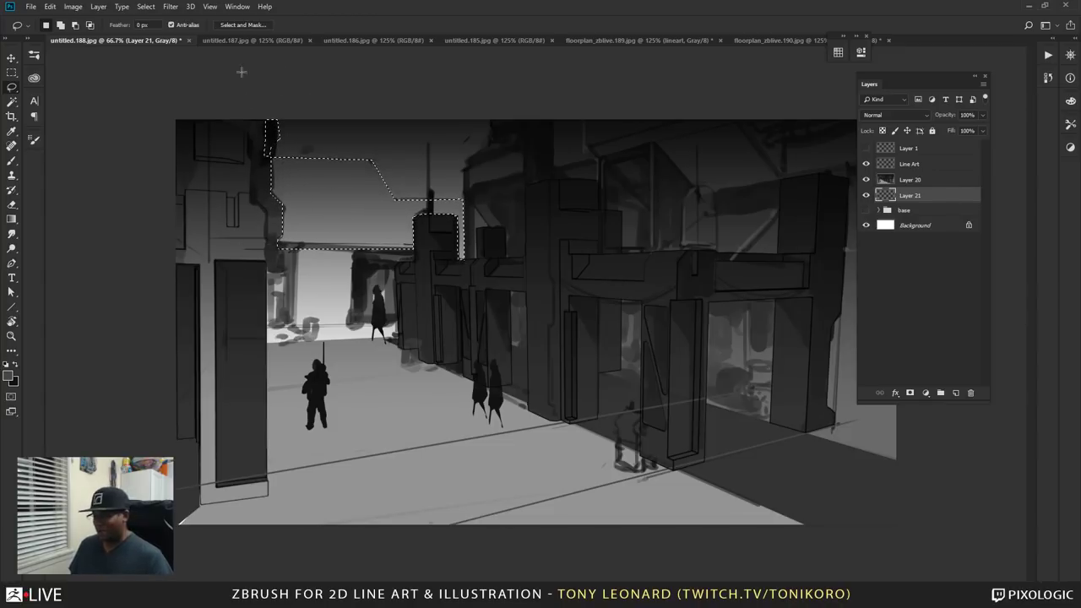
key(shift)
mouse_move(277, 162)
shift+mouse_down()
mouse_move(282, 119)
mouse_move(266, 109)
shift+mouse_up()
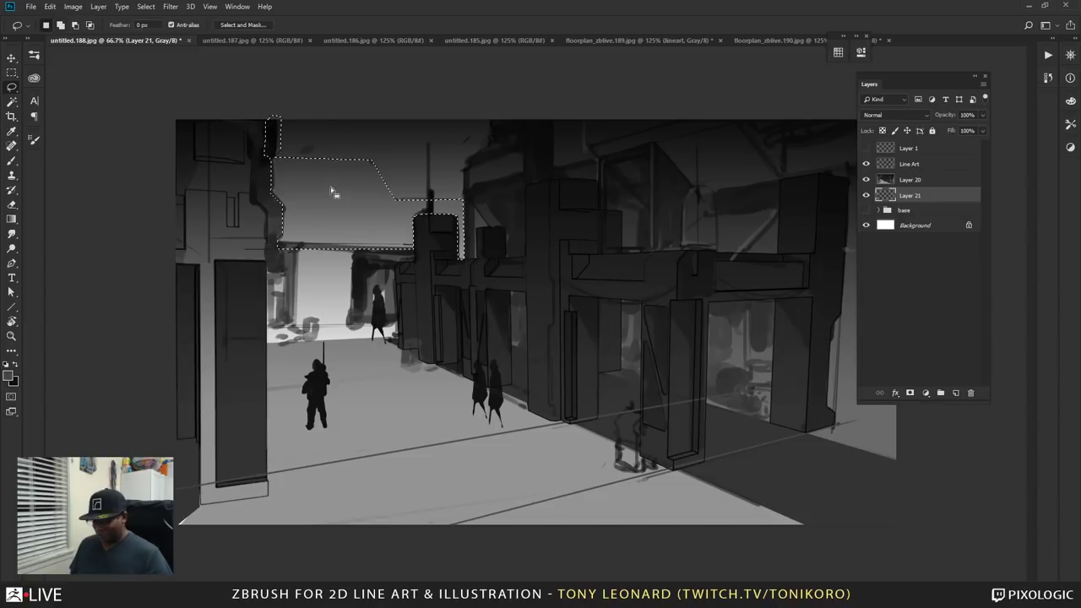
- Fill the selected distant building mass with dark gray sampled from the left building using an enlarged brush, and deselect
key(b)
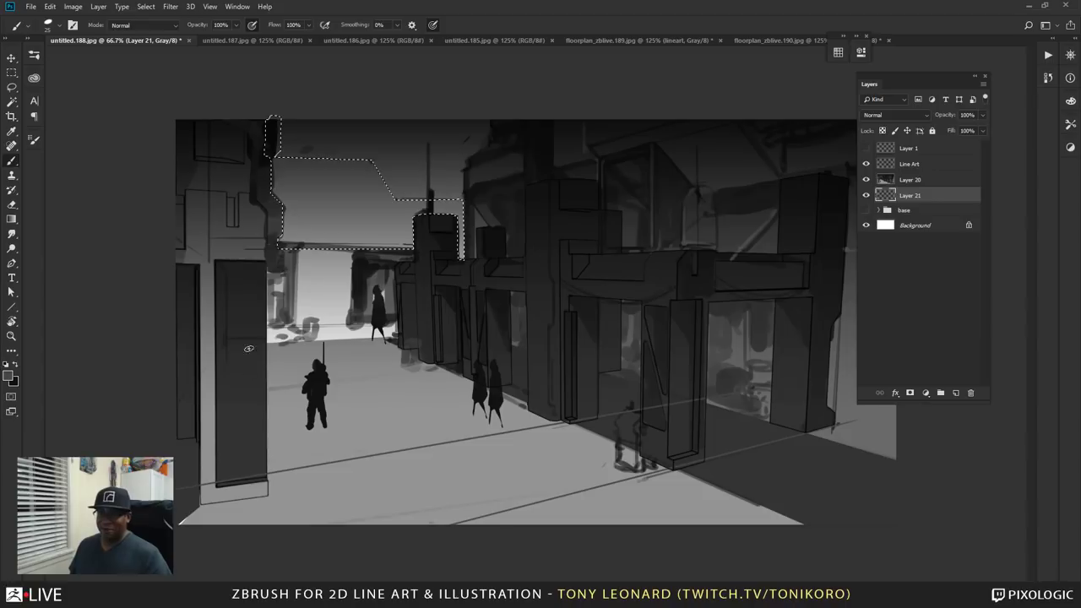
alt+click(267, 206)
key(bracketright)
key(bracketright)
key(bracketright)
key(bracketright)
key(bracketright)
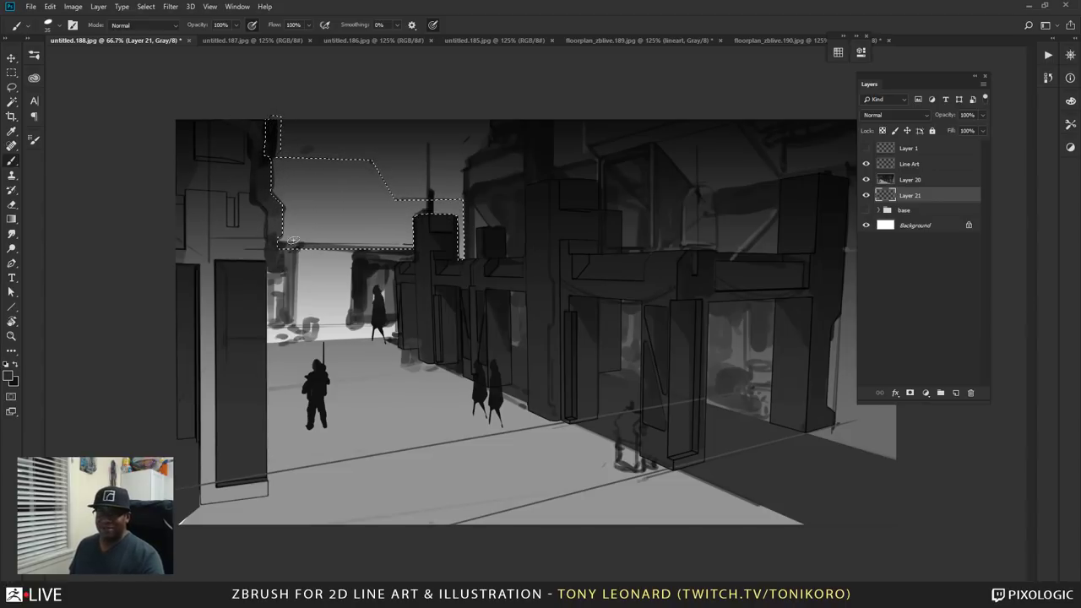
mouse_move(298, 205)
mouse_down()
mouse_move(271, 140)
mouse_move(273, 106)
mouse_move(282, 259)
mouse_move(335, 135)
mouse_move(387, 145)
mouse_move(452, 236)
mouse_move(448, 257)
mouse_up()
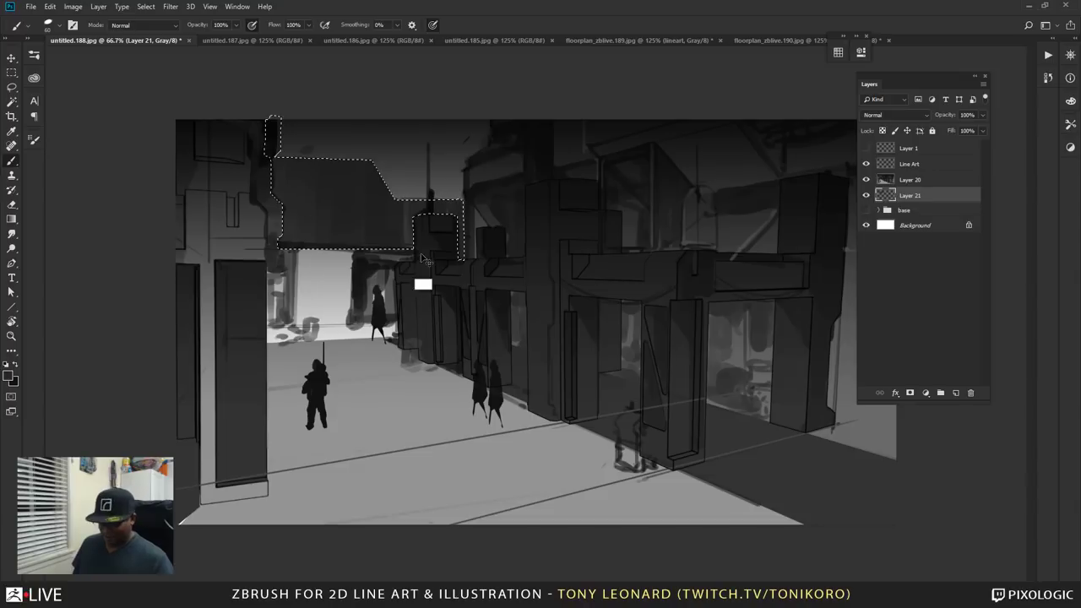
key(ctrl+d)
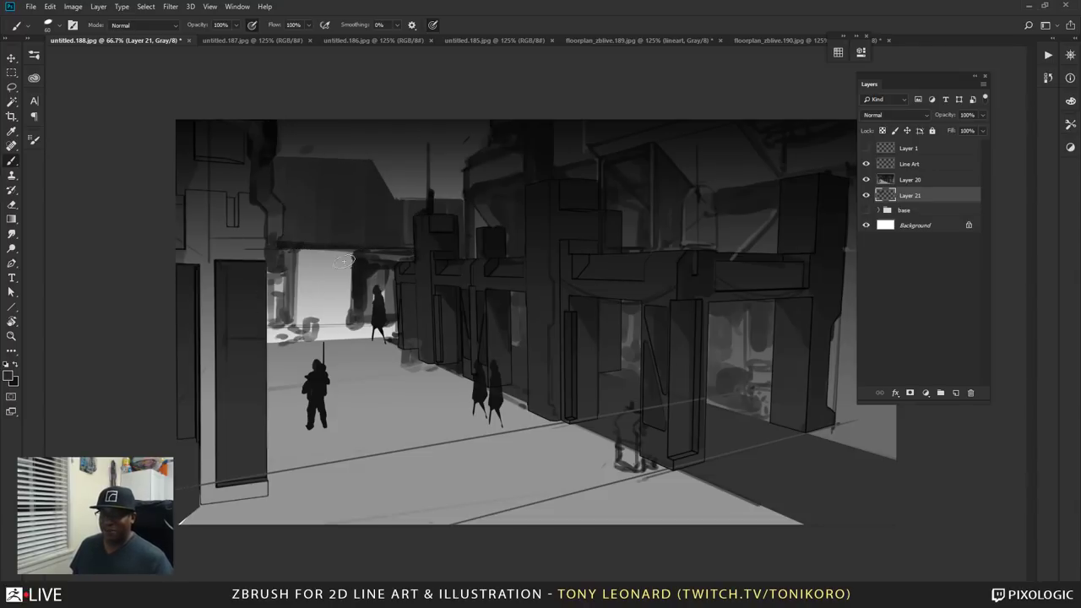
- Paint gray tones over the bright gap beneath the distant building mass and along the far end of the street
drag(343, 261, 342, 253)
mouse_move(345, 319)
mouse_down()
mouse_move(346, 263)
mouse_move(340, 254)
mouse_move(334, 312)
mouse_move(327, 254)
mouse_move(316, 315)
mouse_move(309, 242)
mouse_move(297, 315)
mouse_move(342, 328)
mouse_move(324, 341)
mouse_up()
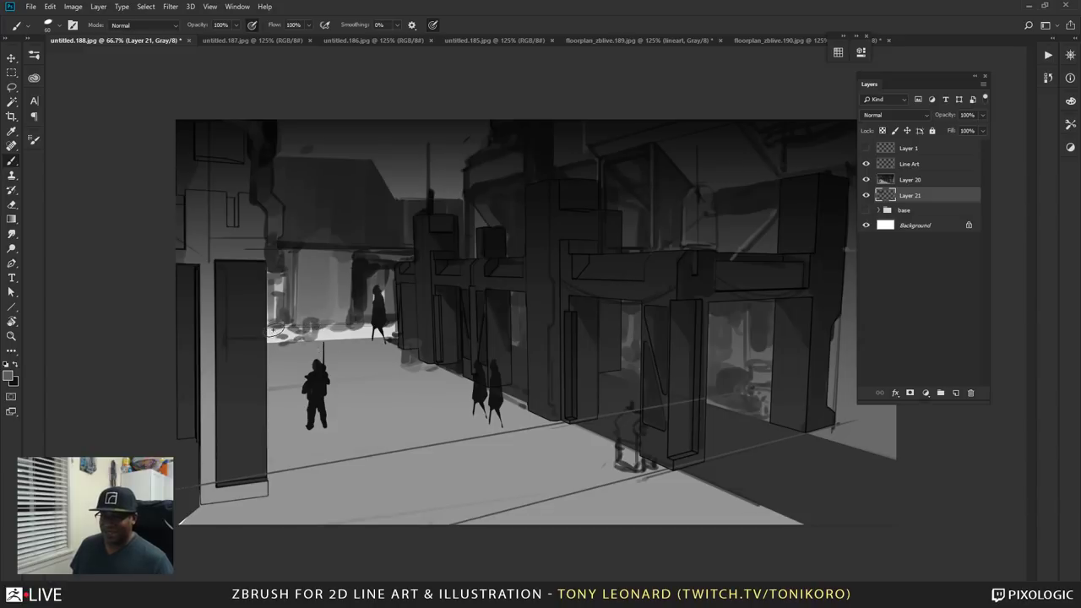
mouse_move(277, 324)
mouse_down()
mouse_move(388, 328)
mouse_move(296, 336)
mouse_move(384, 321)
mouse_up()
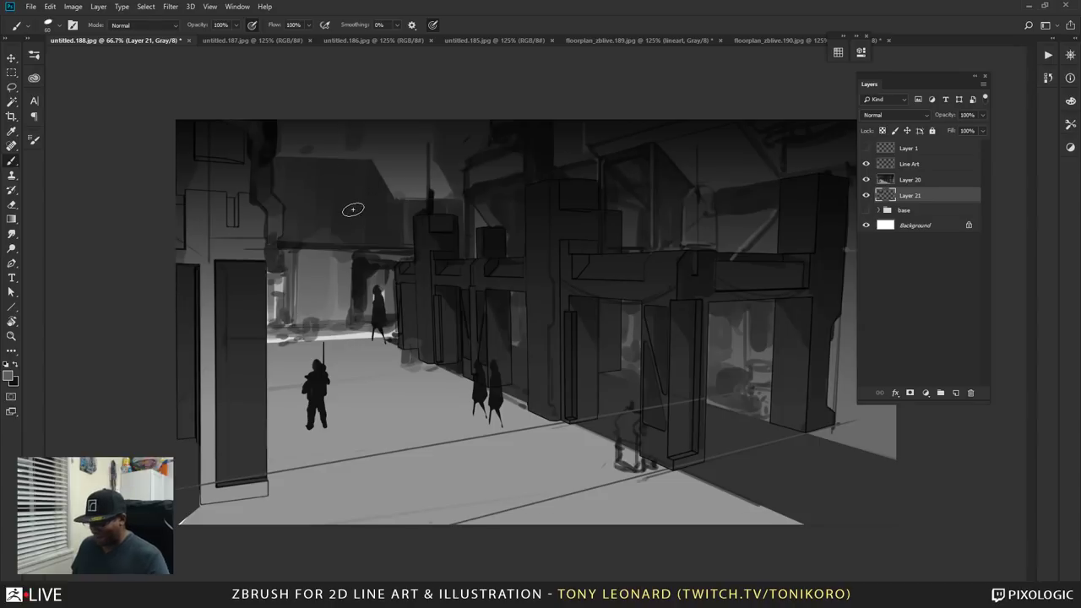
- Lasso the ragged right edge of the left building, paint it solid on Layer 20 with color 151414, and deselect
key(l)
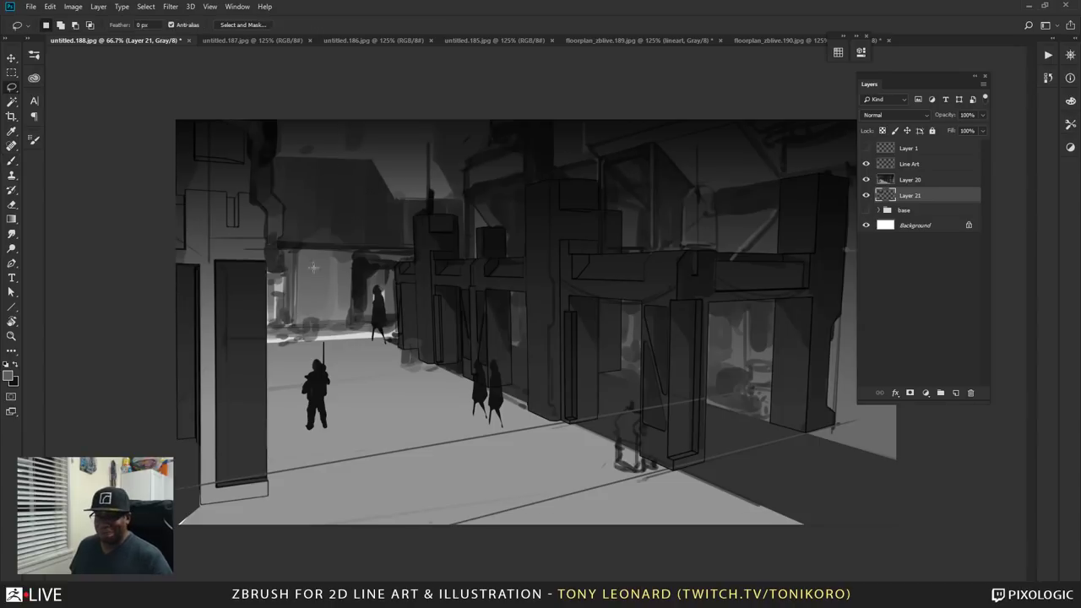
alt+click(283, 118)
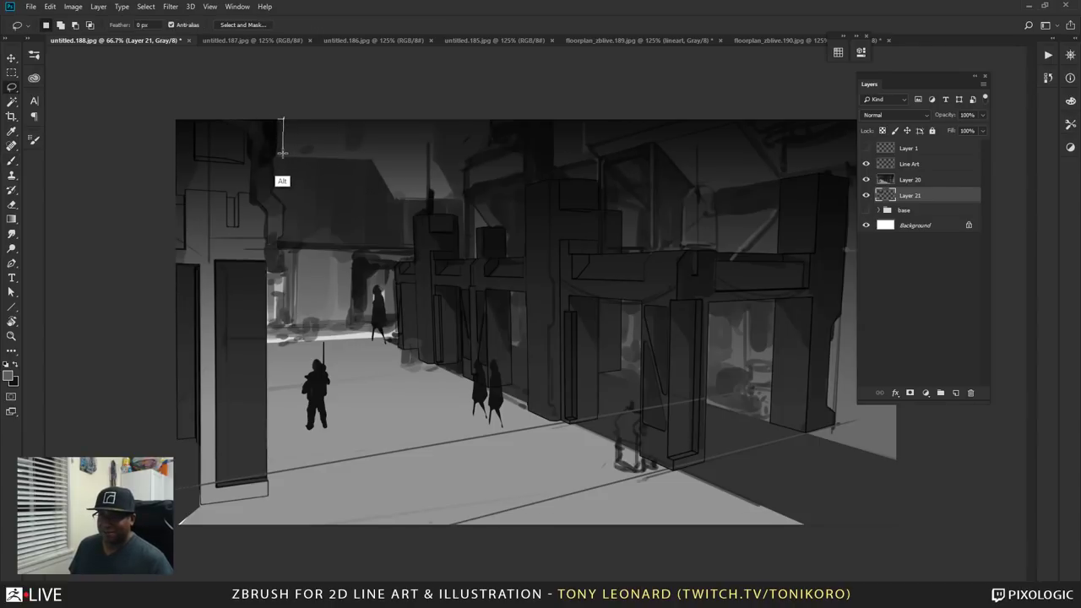
mouse_move(283, 154)
alt+mouse_down()
mouse_move(281, 280)
mouse_move(267, 286)
mouse_move(268, 210)
mouse_move(254, 193)
mouse_move(249, 129)
alt+mouse_up()
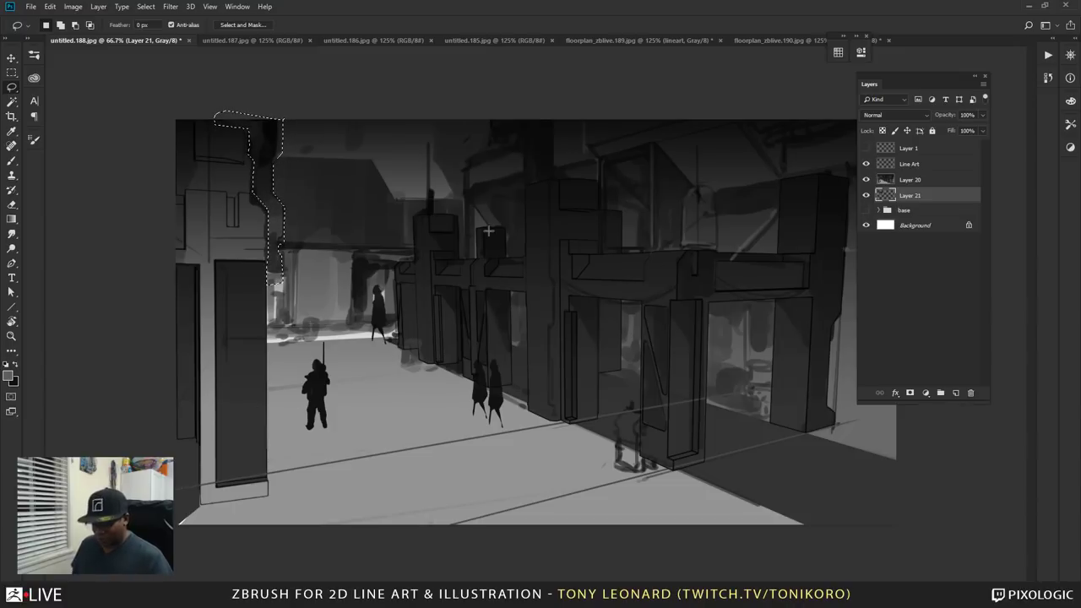
key(b)
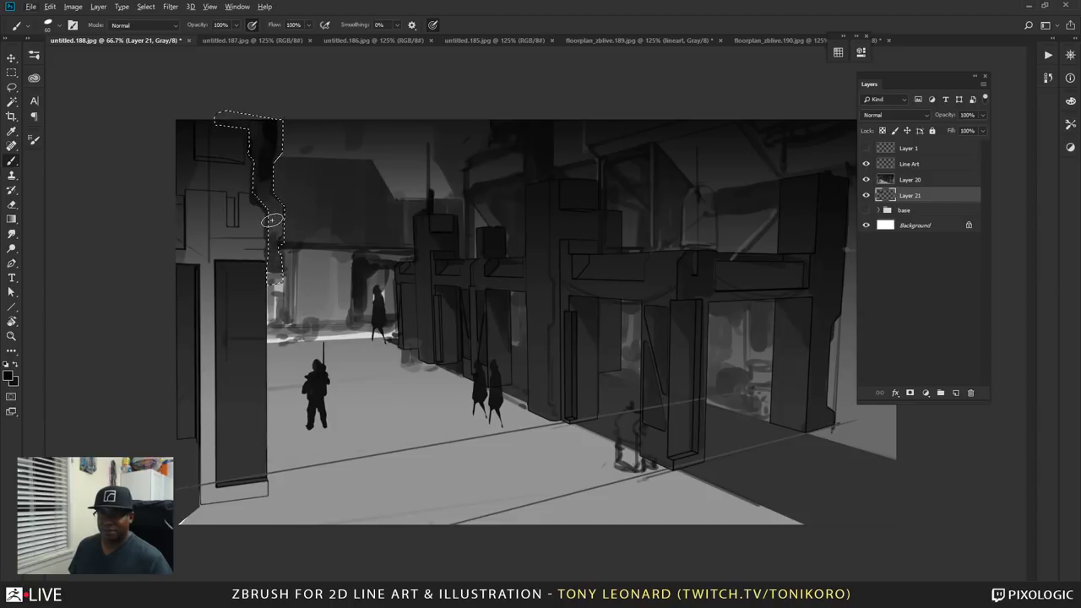
click(7, 379)
click(639, 275)
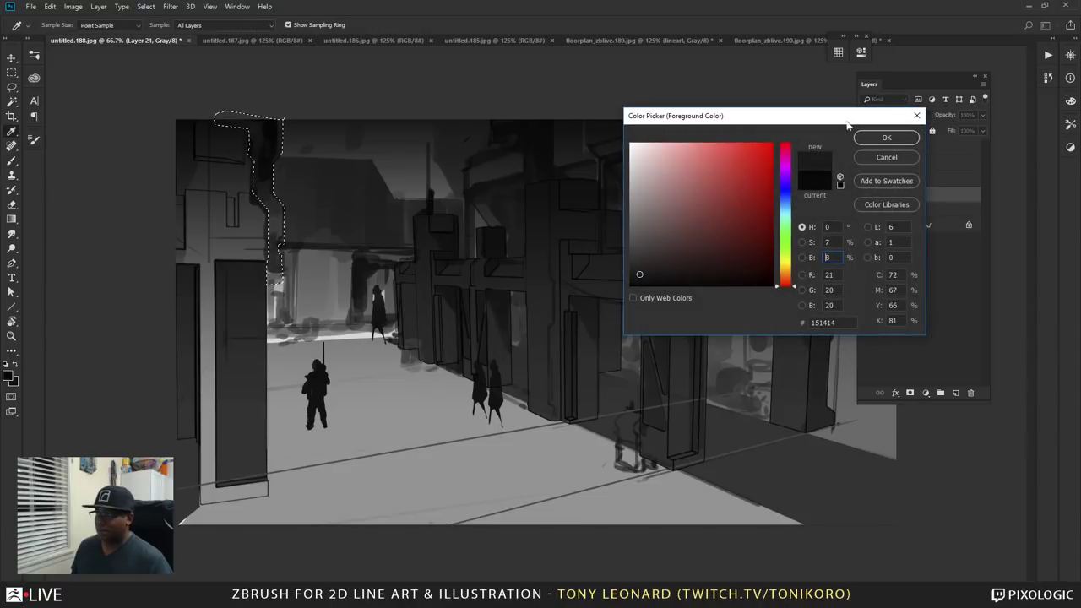
click(881, 138)
click(917, 180)
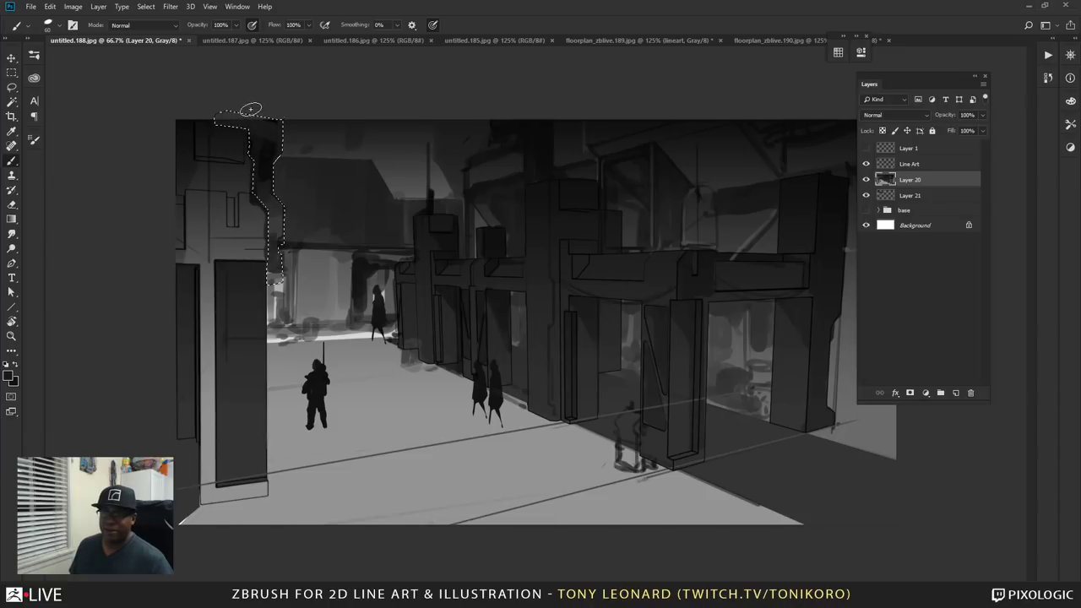
mouse_move(250, 109)
mouse_down()
mouse_move(272, 155)
mouse_move(255, 171)
mouse_move(278, 275)
mouse_move(262, 266)
mouse_up()
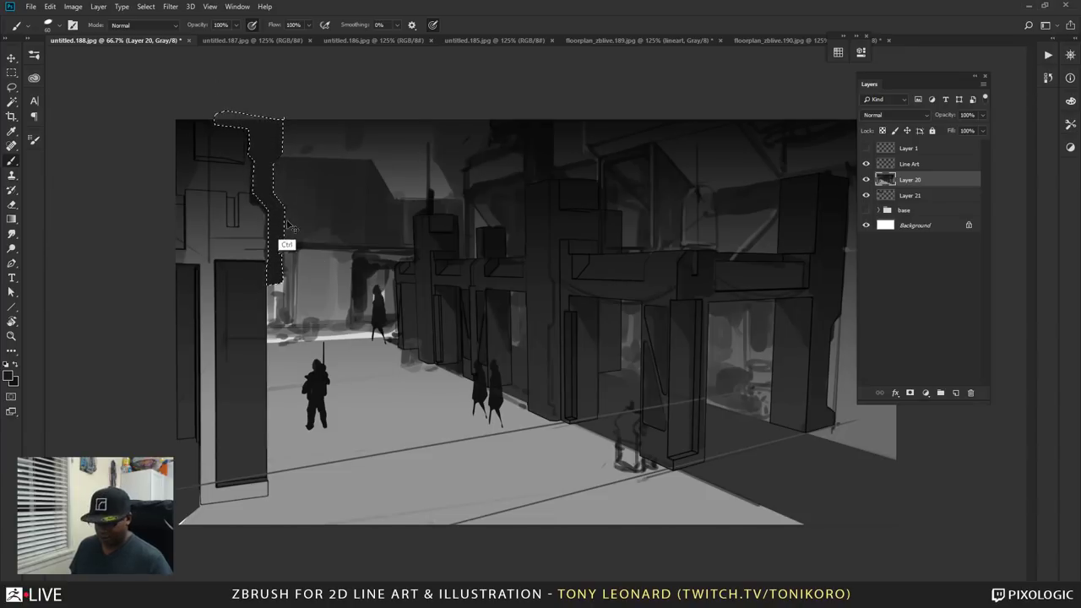
key(ctrl+d)
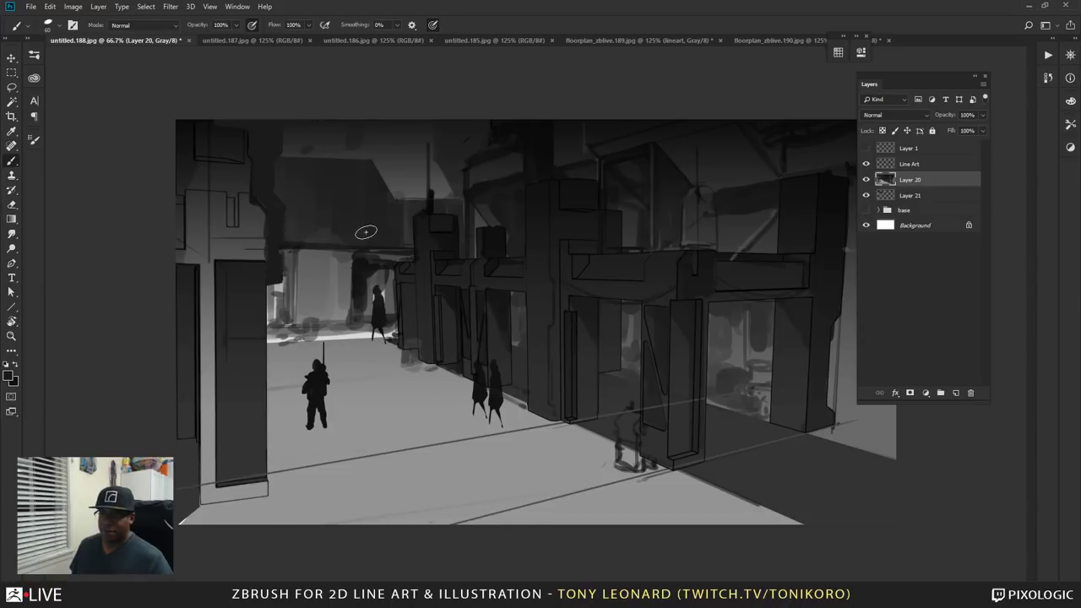
key(l)
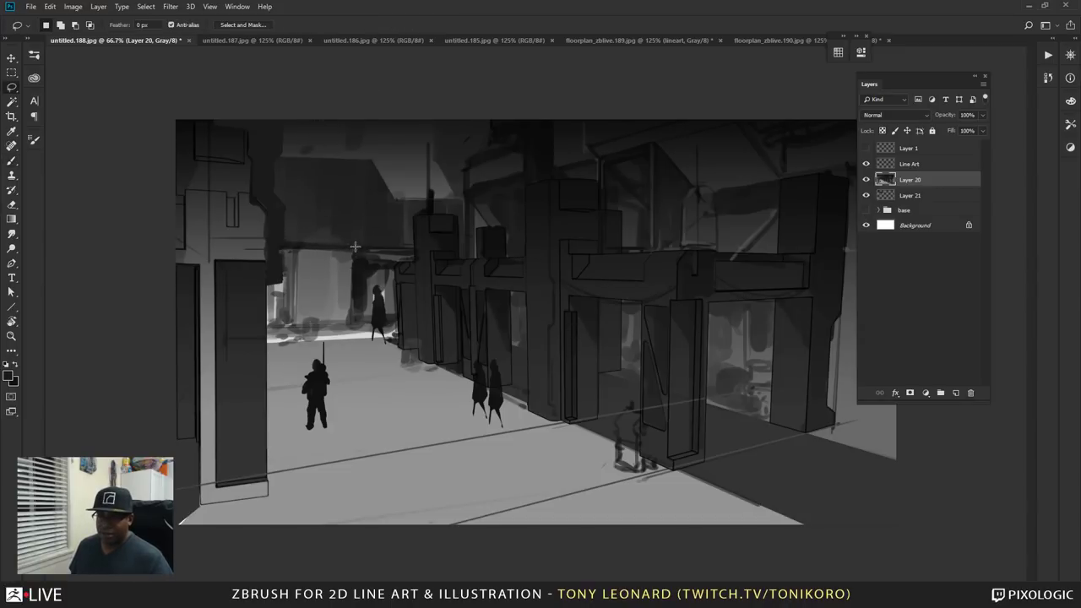
mouse_move(353, 246)
alt+mouse_down()
mouse_move(352, 321)
mouse_move(356, 297)
mouse_move(360, 324)
mouse_move(394, 326)
mouse_move(396, 265)
mouse_move(414, 263)
mouse_move(414, 247)
mouse_move(353, 247)
alt+mouse_up()
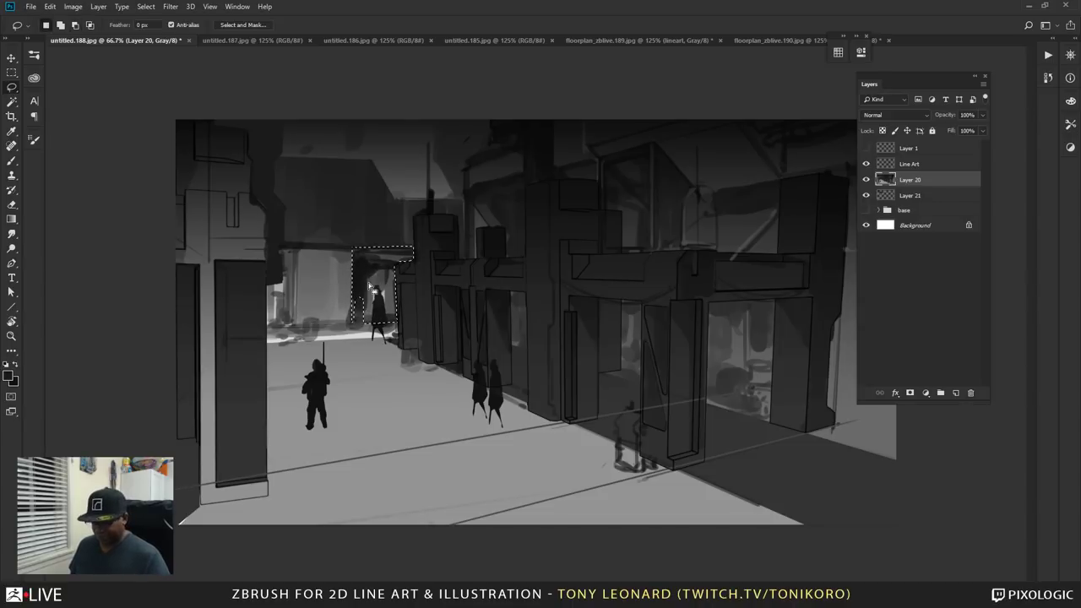
key(b)
key(ctrl+d)
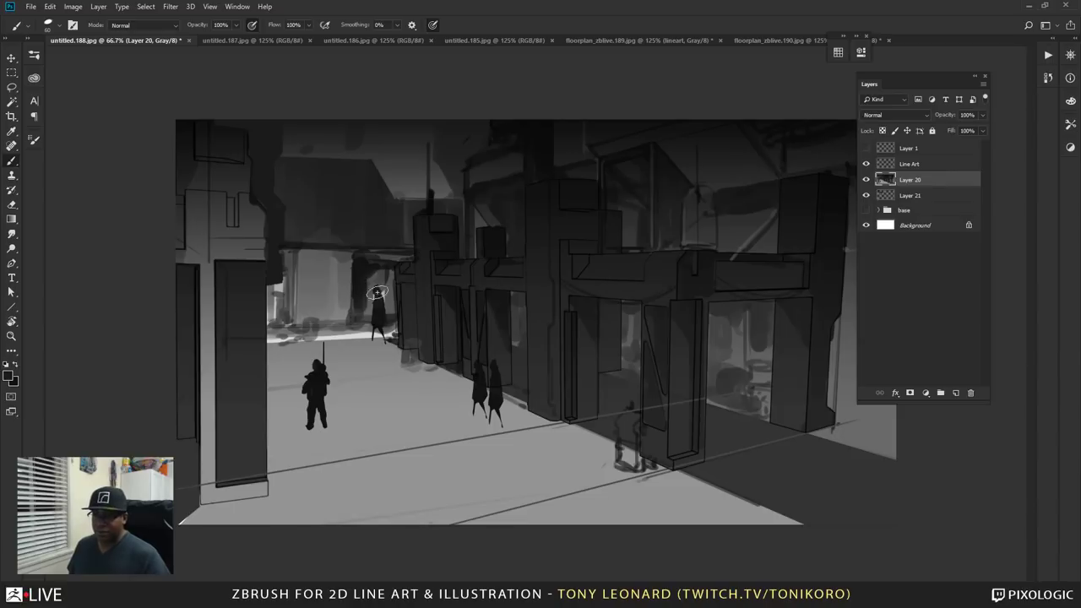
- Paint sampled mid-gray tones over the dark recess and upper figure at the far end of the street on Layer 20
alt+click(377, 277)
drag(387, 274, 379, 262)
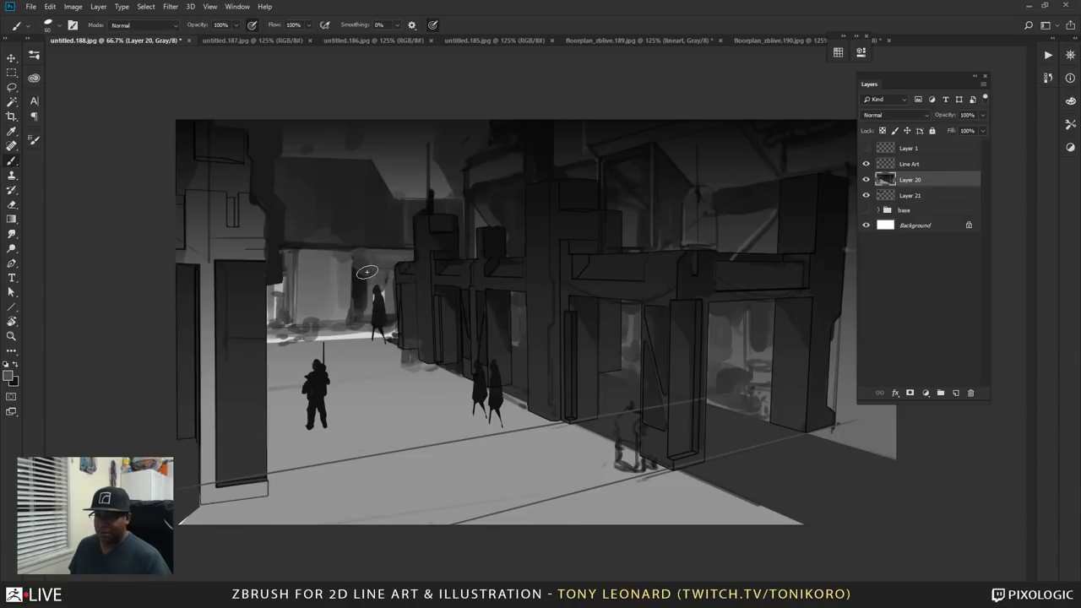
mouse_move(365, 275)
mouse_down()
mouse_move(370, 321)
mouse_move(379, 291)
mouse_move(392, 321)
mouse_move(384, 335)
mouse_up()
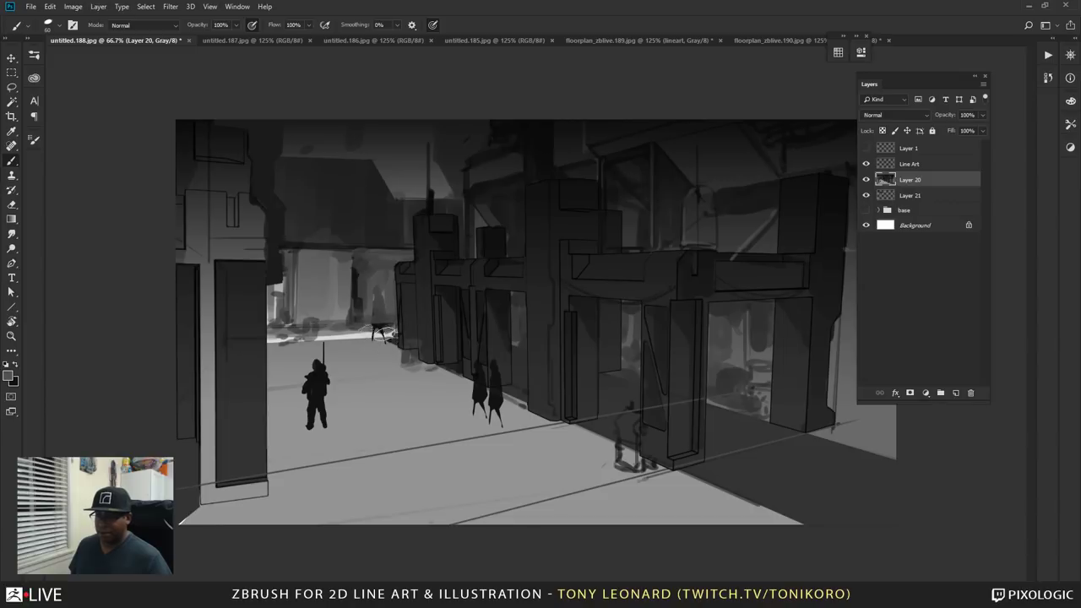
alt+click(335, 282)
drag(353, 250, 354, 294)
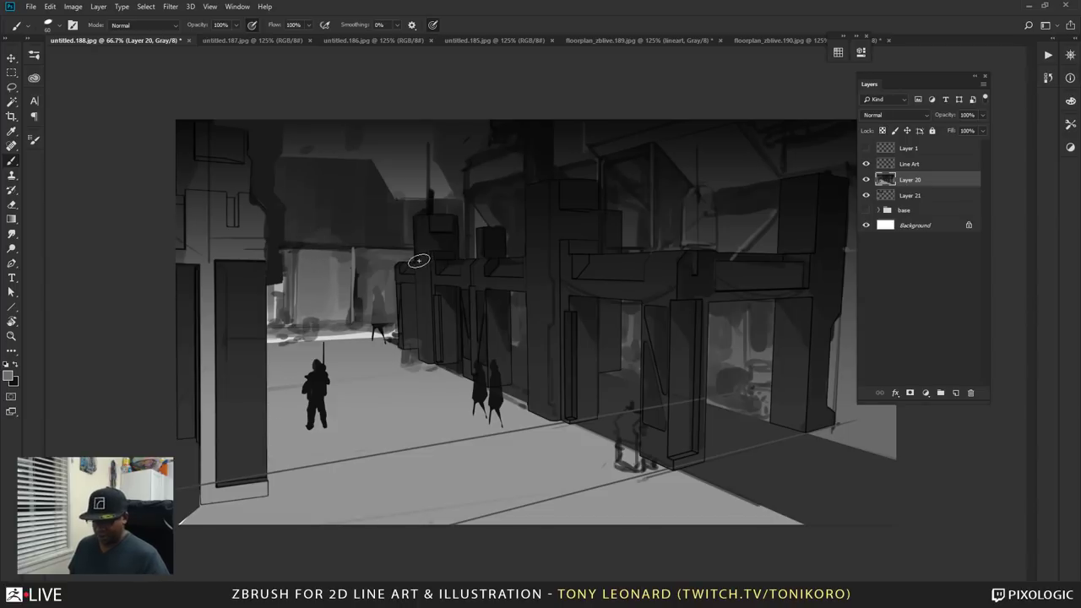
- Prepare a 15 px brush with the light gray from the far end of the street and add a new layer above Line Art
key(r)
mouse_move(579, 126)
mouse_down()
mouse_move(718, 262)
mouse_move(649, 405)
mouse_move(656, 321)
mouse_move(480, 167)
mouse_up()
key(b)
right_click(551, 220)
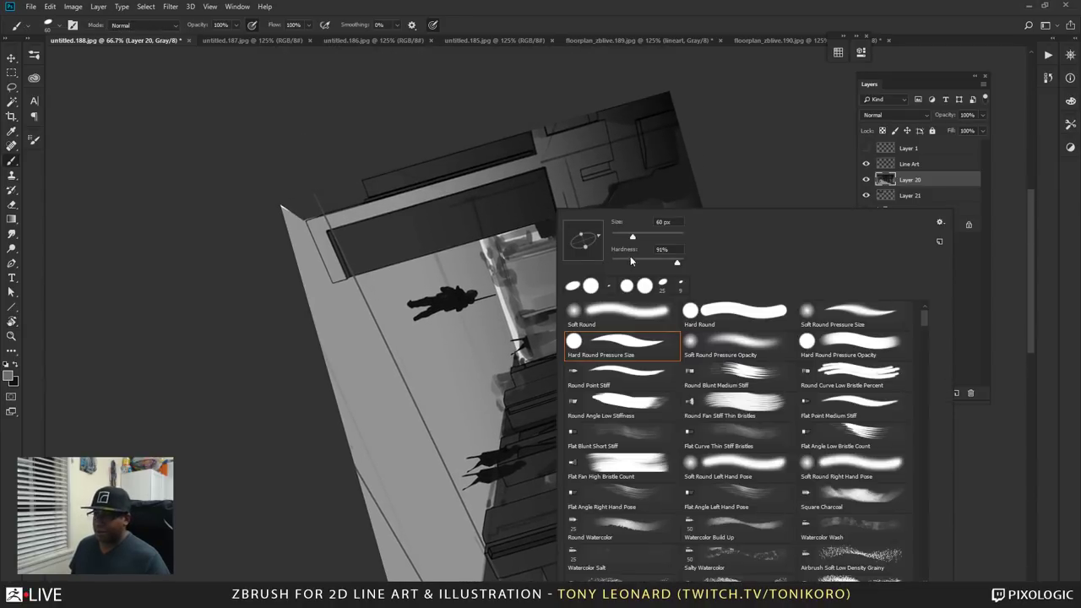
drag(625, 239, 618, 238)
click(741, 106)
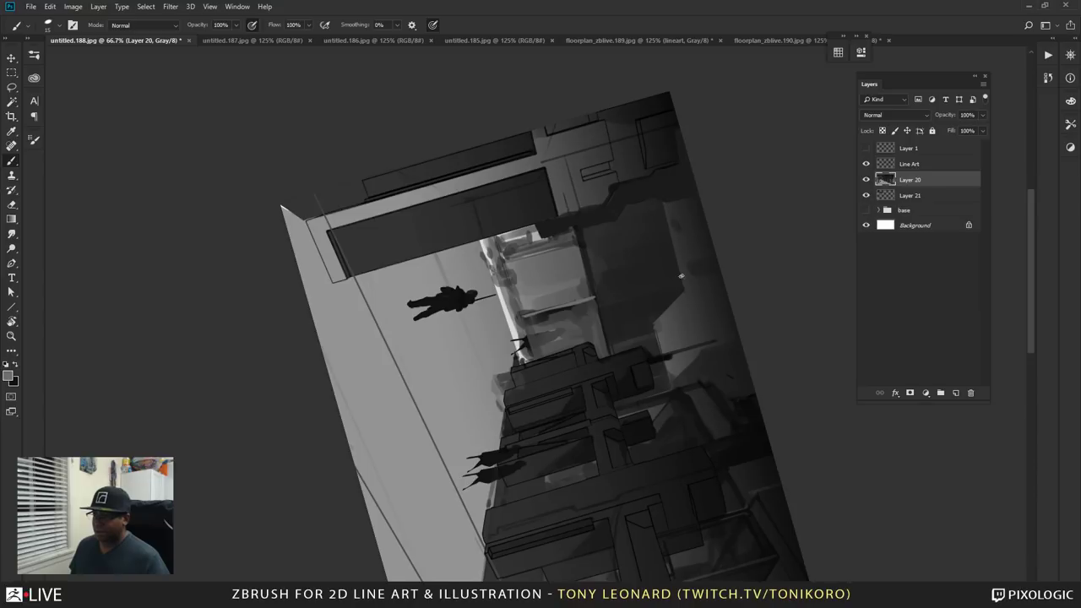
alt+click(504, 308)
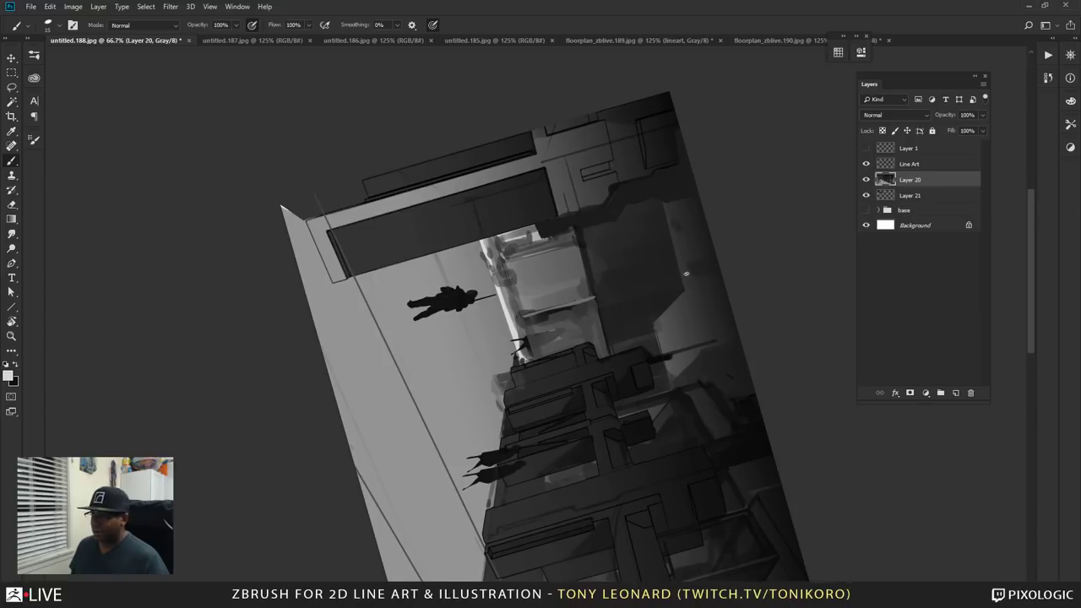
key(alt+bracketright)
click(954, 394)
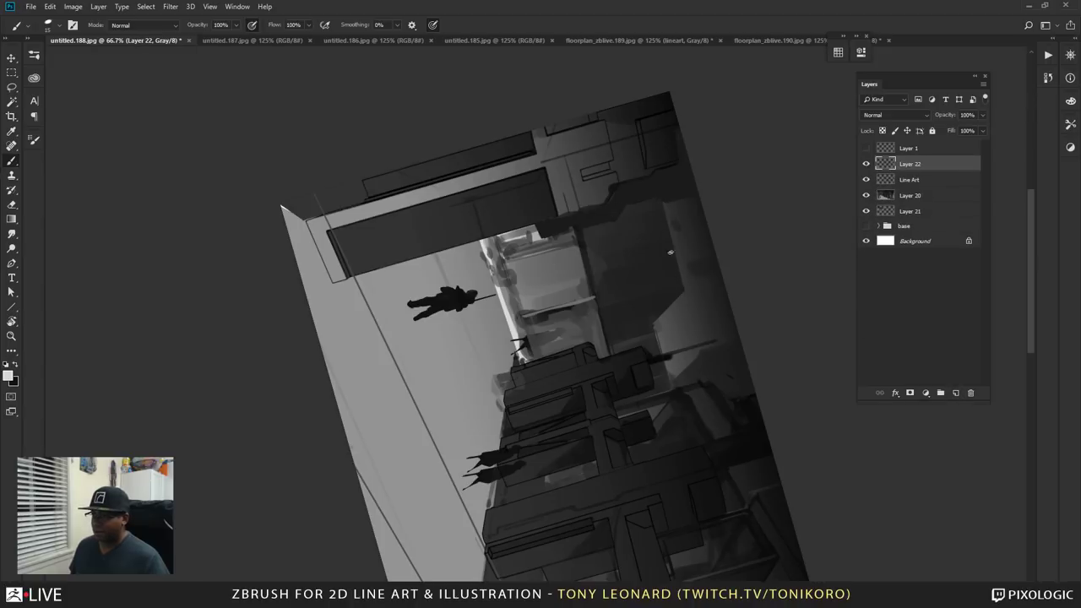
- Paint thin straight light-gray strokes along the top edge of the distant building mass on Layer 22, plus a darker line above them
key(ctrl+z)
drag(667, 212, 684, 287)
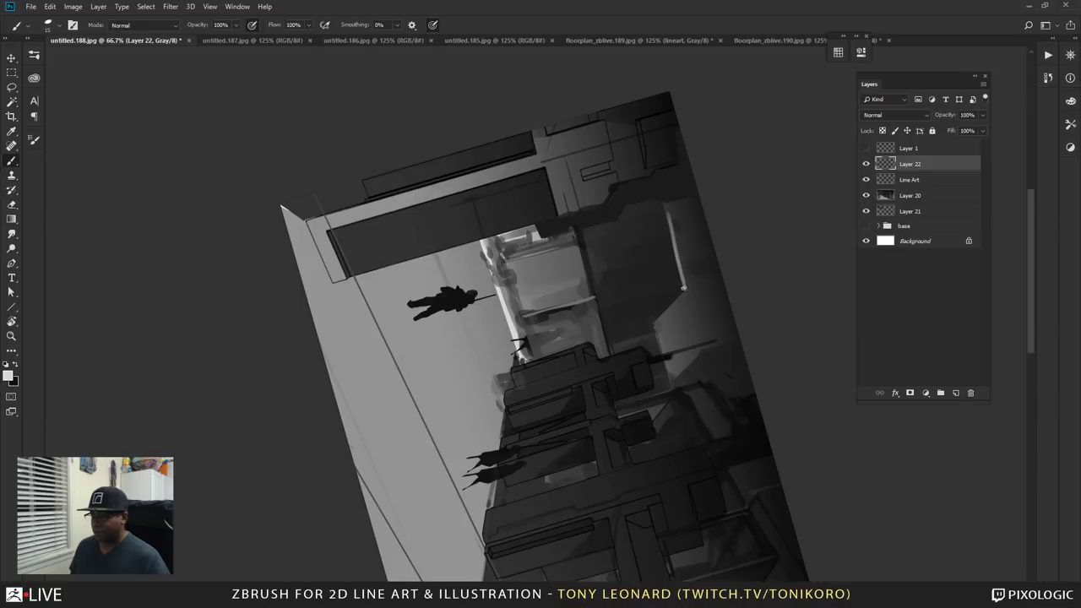
alt+click(667, 213)
alt+click(695, 312)
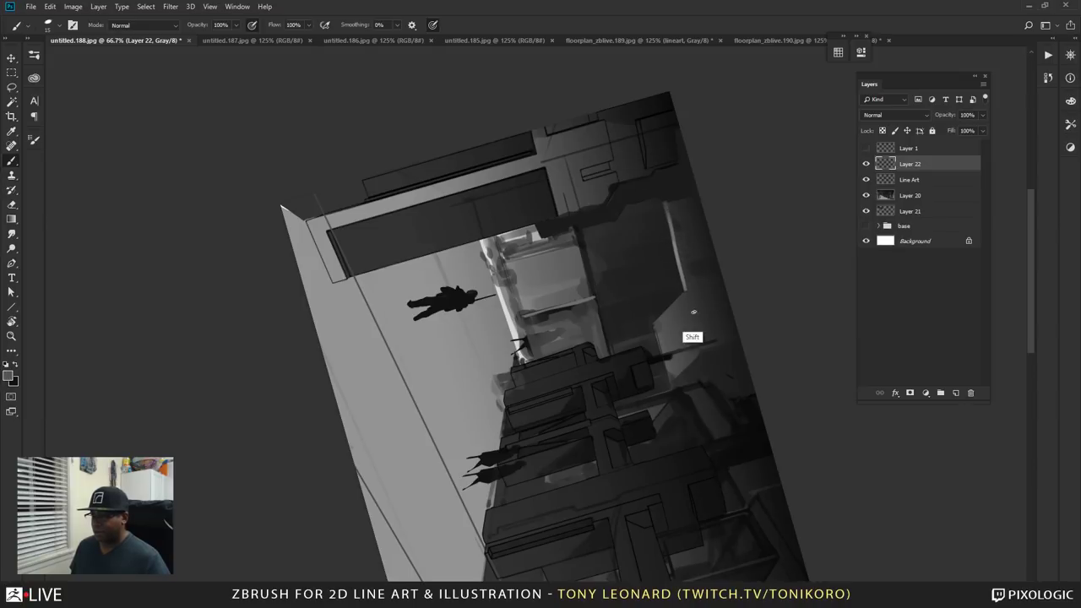
alt+click(687, 296)
drag(685, 292, 680, 256)
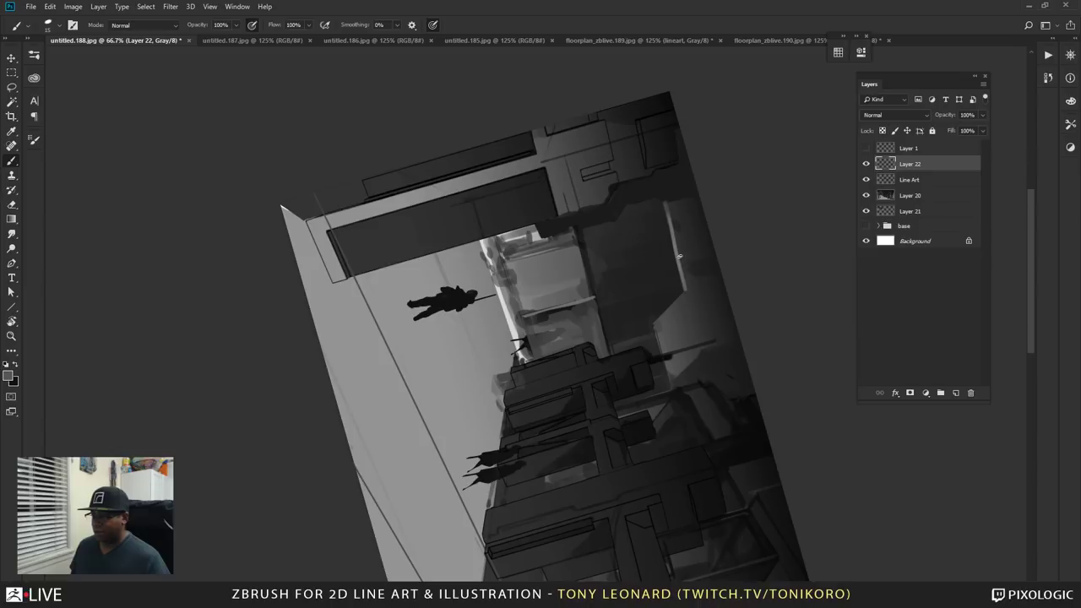
click(679, 203)
shift+click(694, 287)
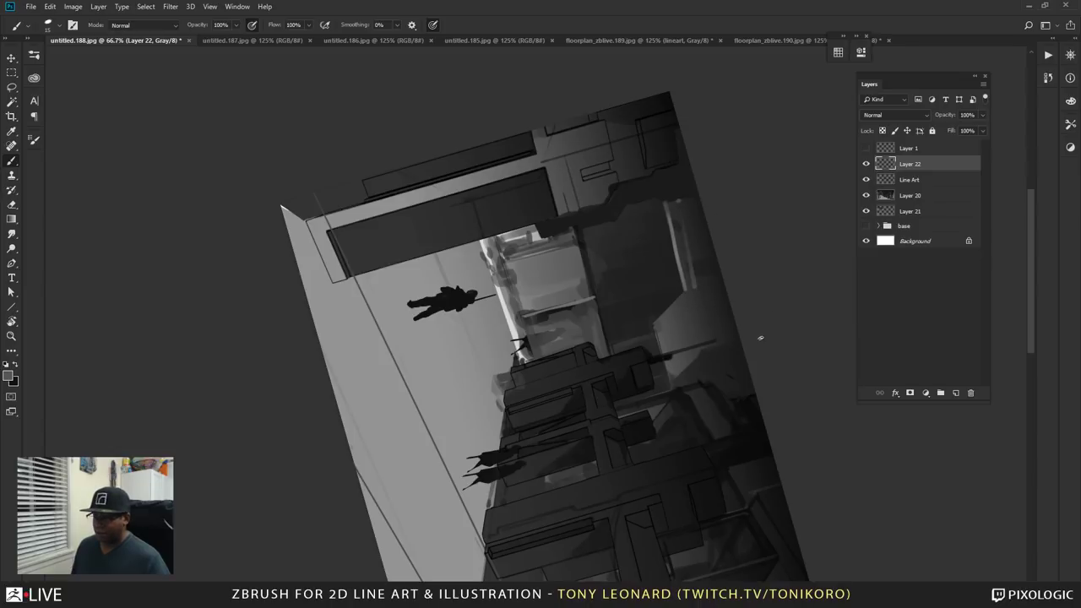
- Add a new layer above Layer 22 and draw a black radial gradient centered on the middle buildings
key(x)
key(r)
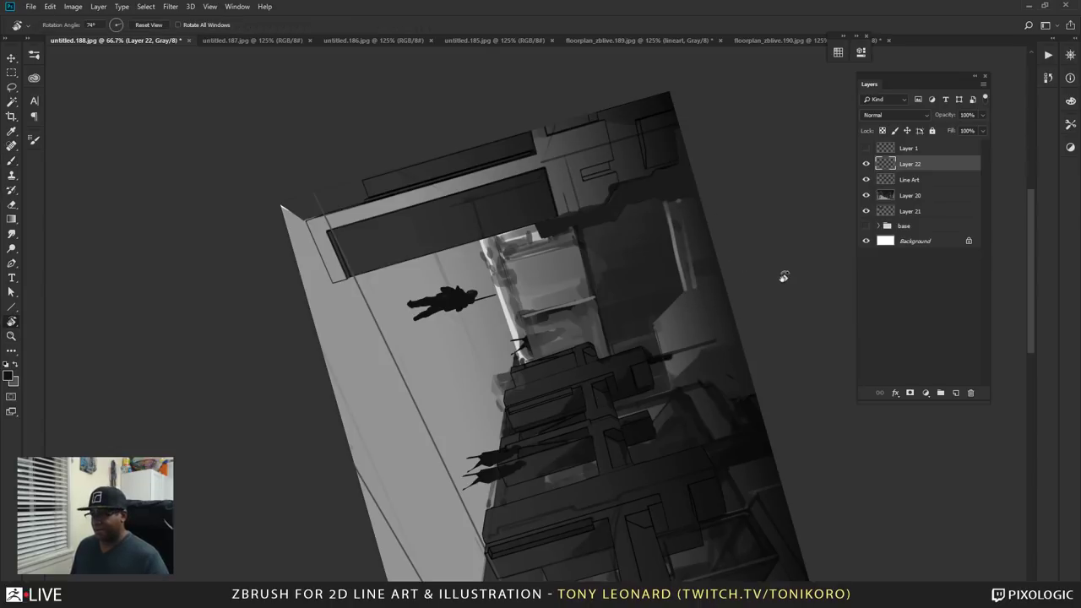
drag(505, 347, 561, 350)
drag(813, 273, 637, 276)
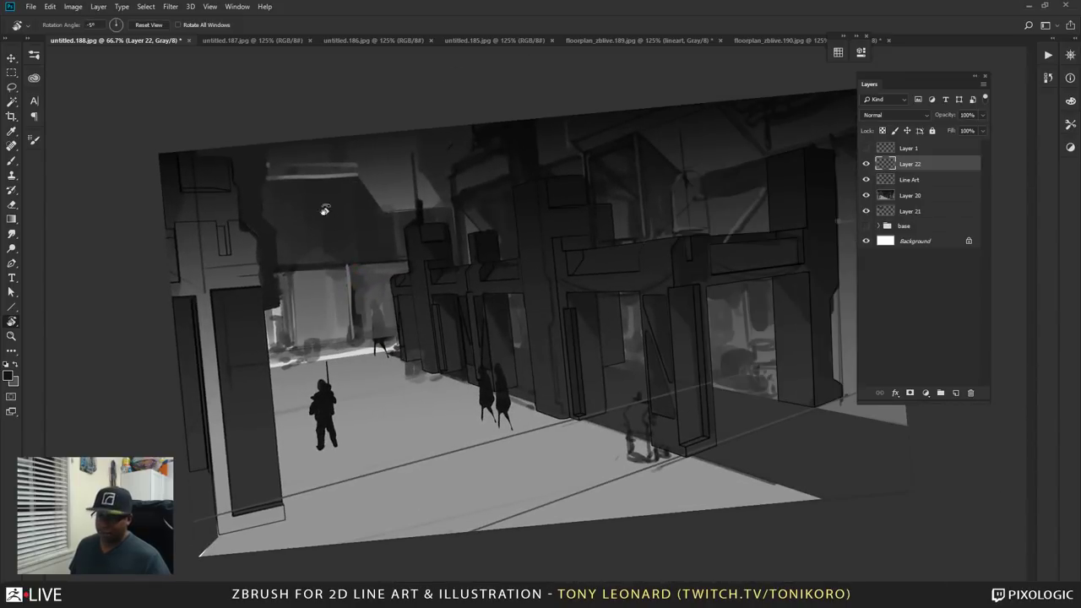
key(b)
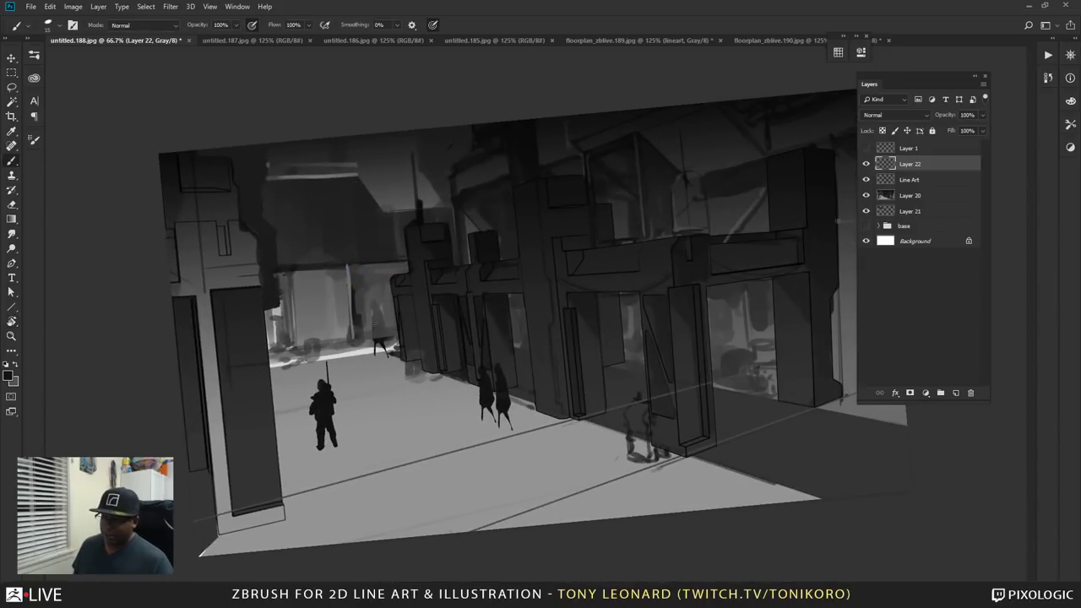
click(956, 393)
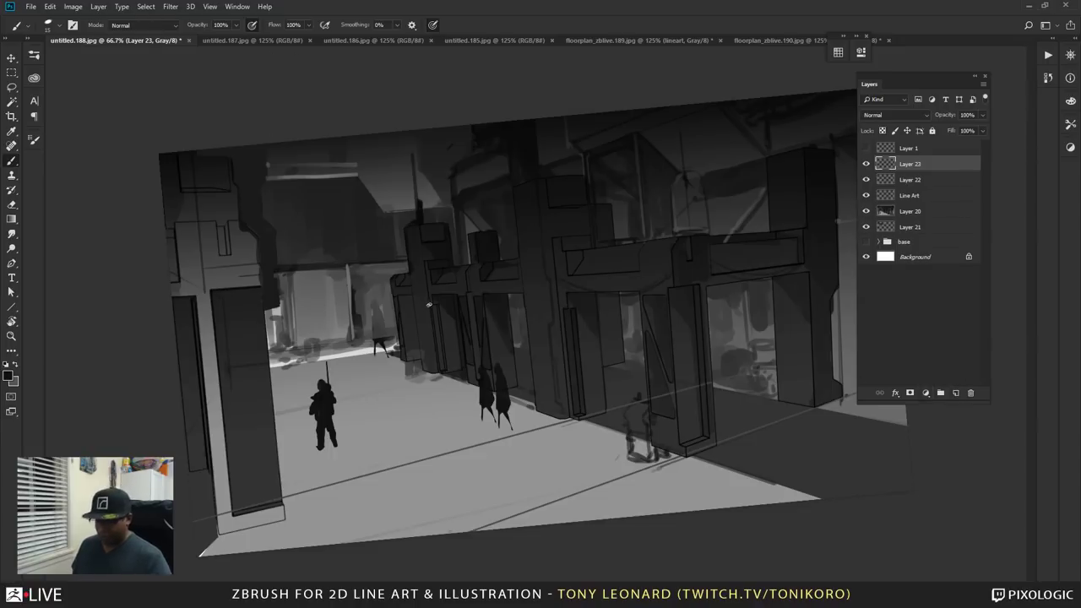
key(g)
click(119, 25)
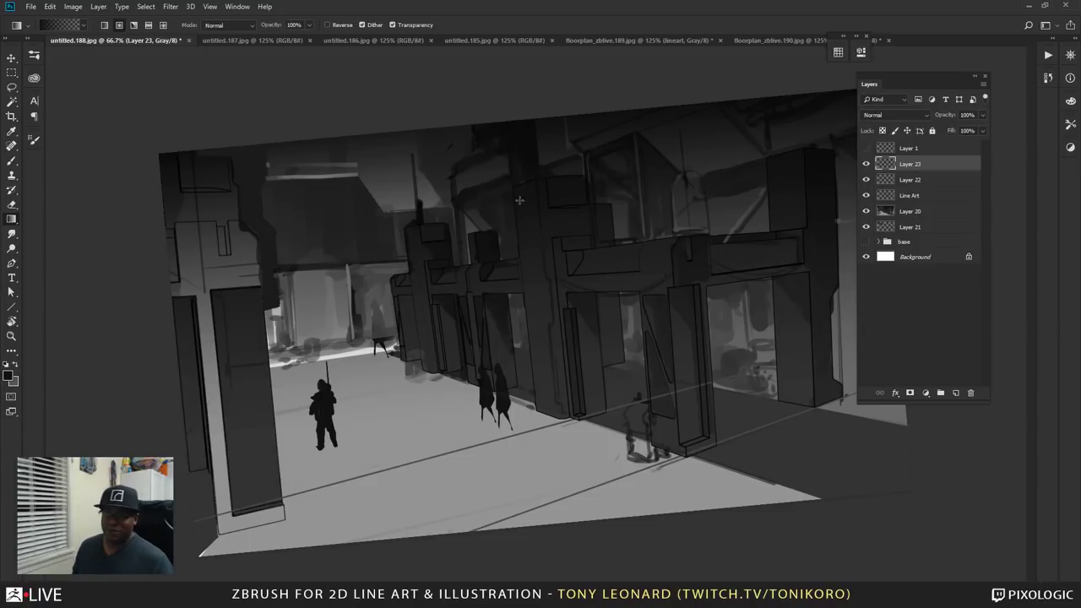
shift+drag(434, 342, 563, 333)
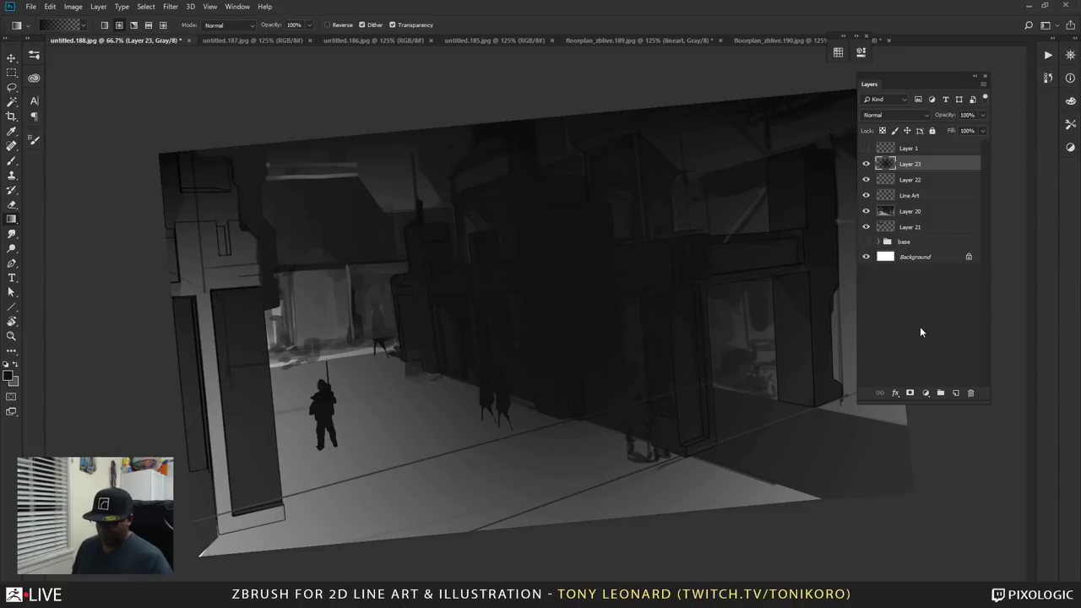
- Select the circular outline of the radial gradient on Layer 23
key(ctrl+a)
key(v)
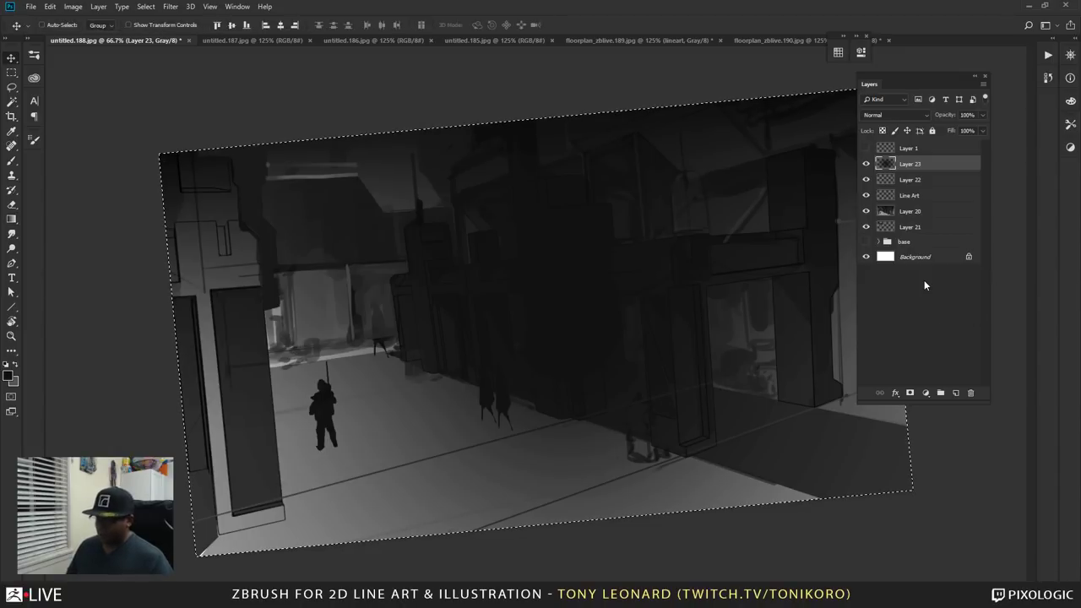
key(Up)
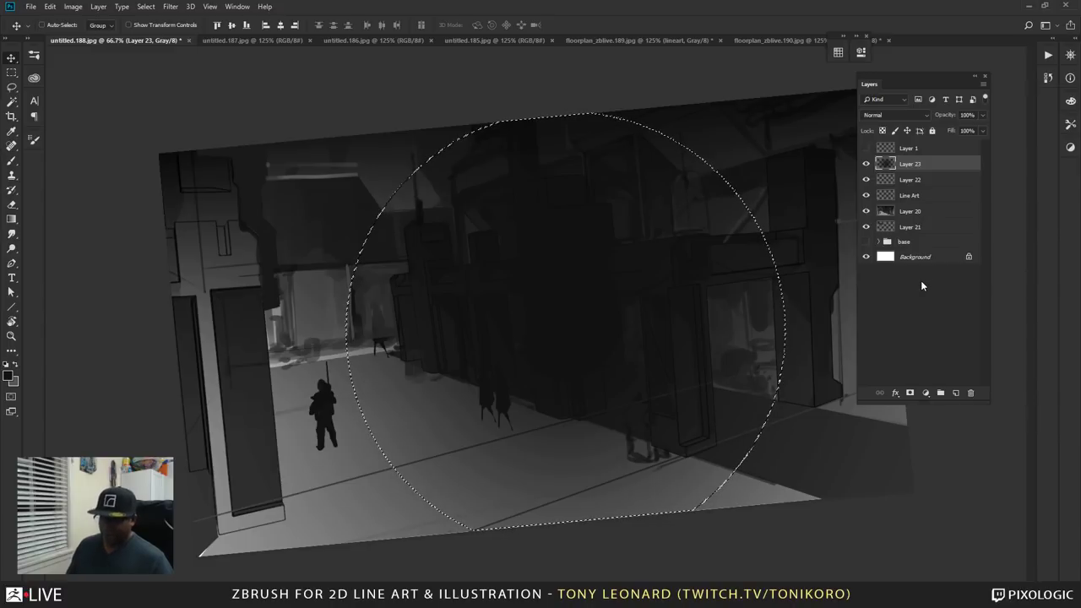
key(ctrl+shift+i)
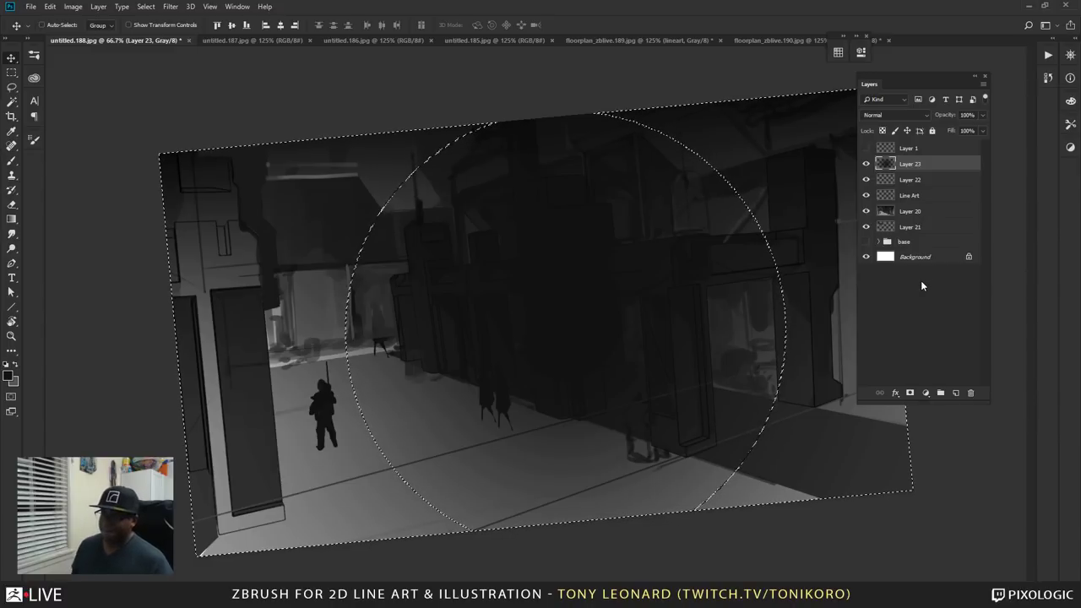
key(ctrl+shift+i)
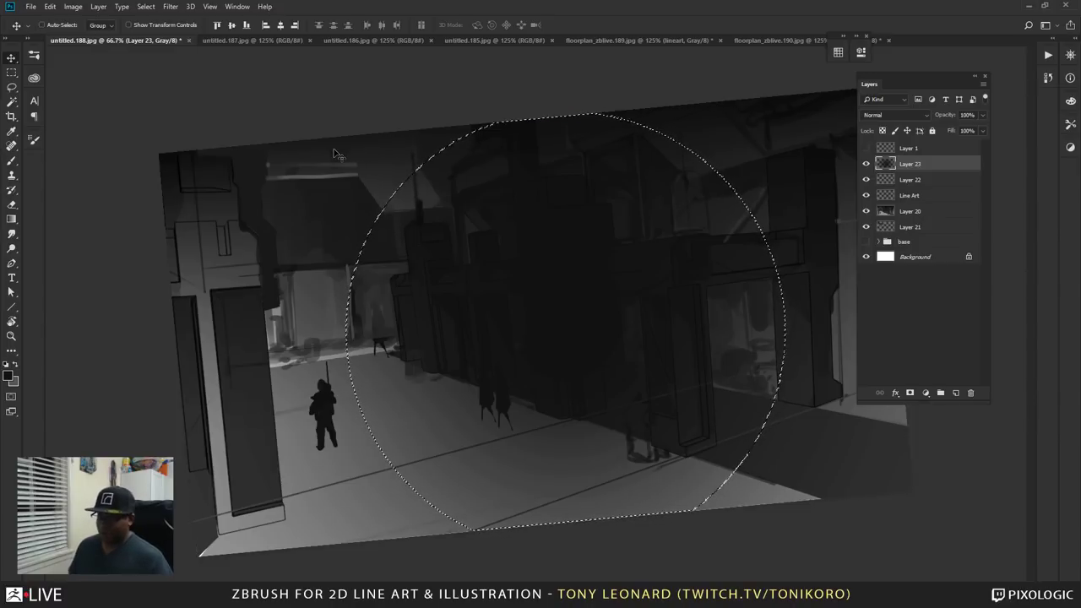
key(Delete)
key(ctrl+d)
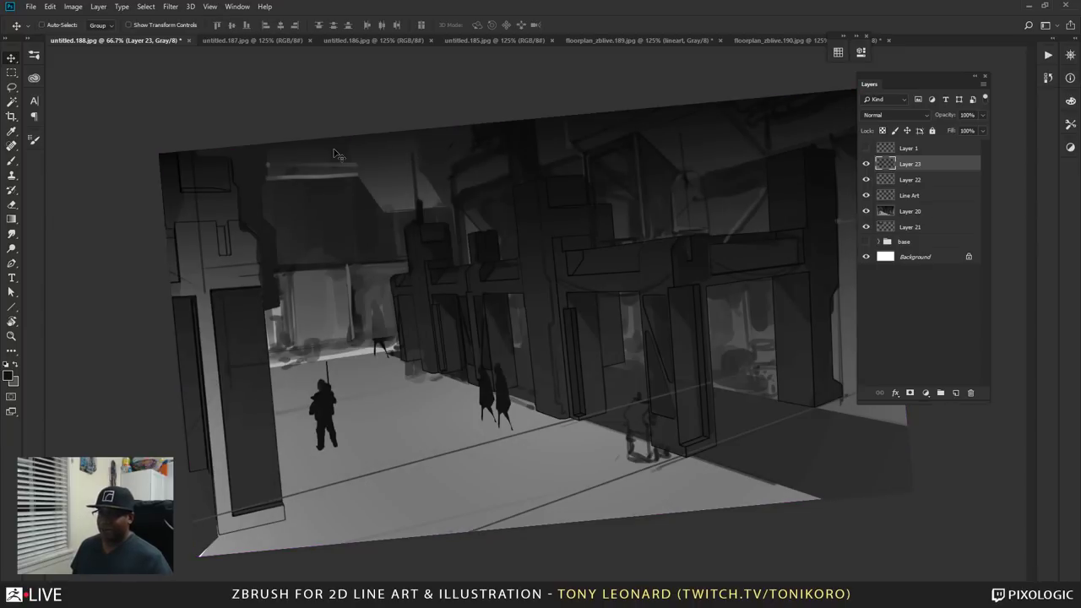
key(ctrl+z)
key(ctrl+z)
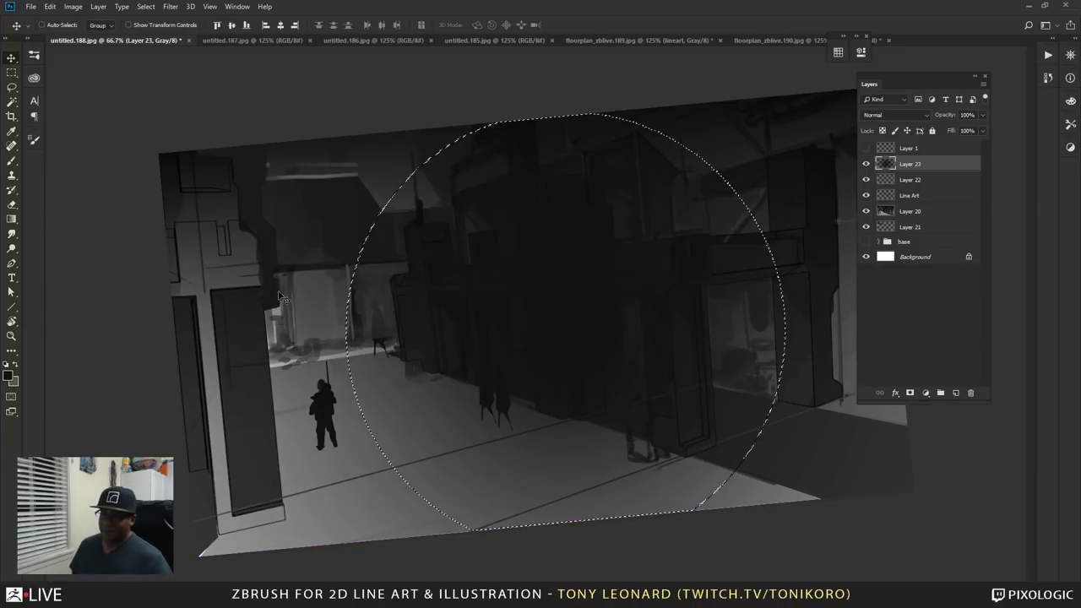
- Invert the gradient selection and fill it with black on a new layer with Layer 23 hidden, forming a vignette, and deselect
key(ctrl+shift+i)
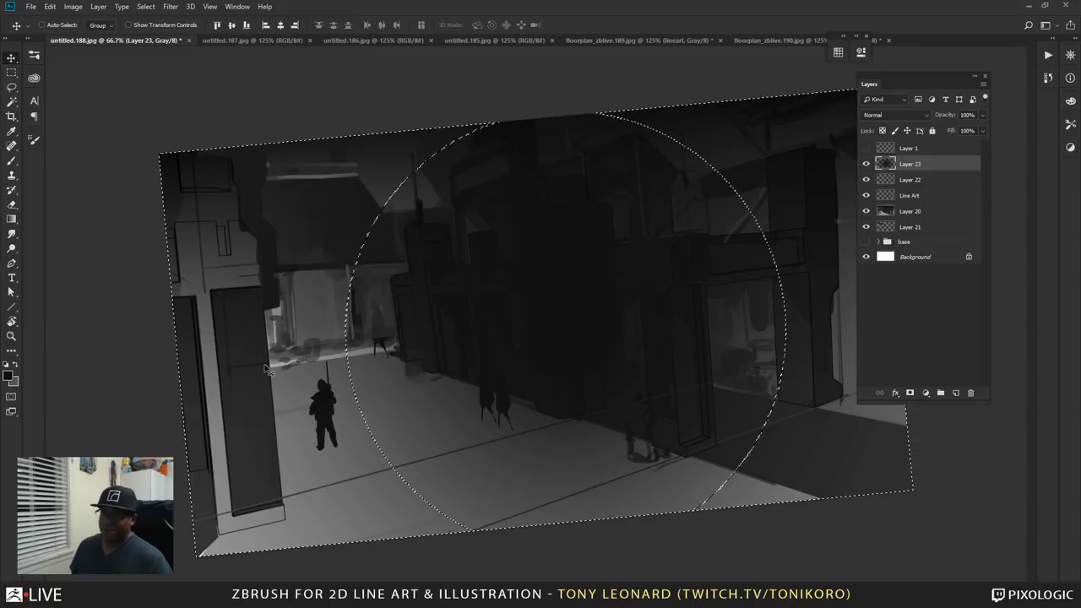
click(956, 393)
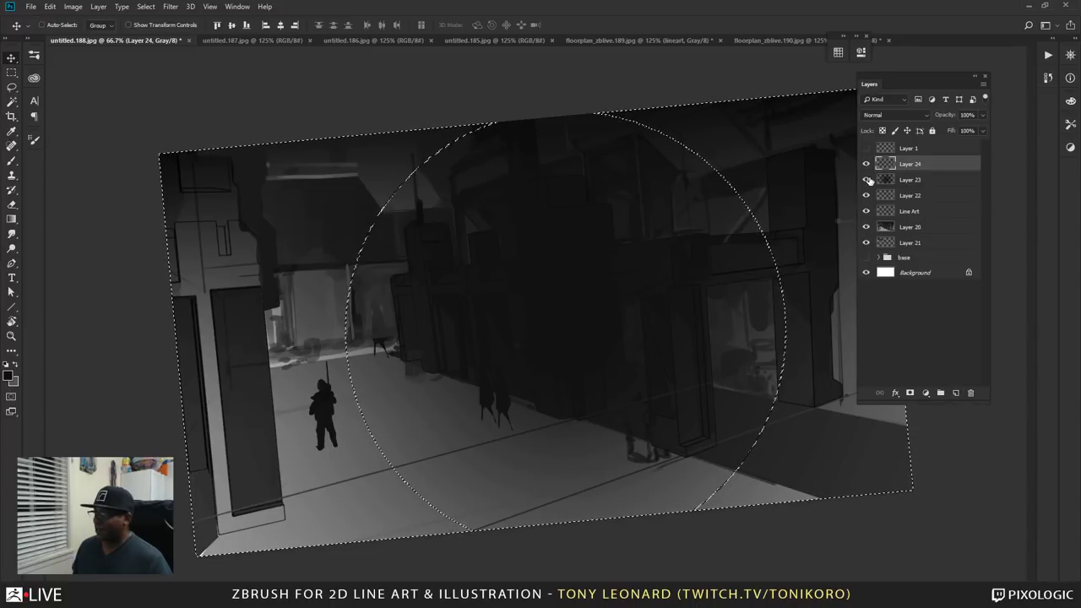
click(866, 180)
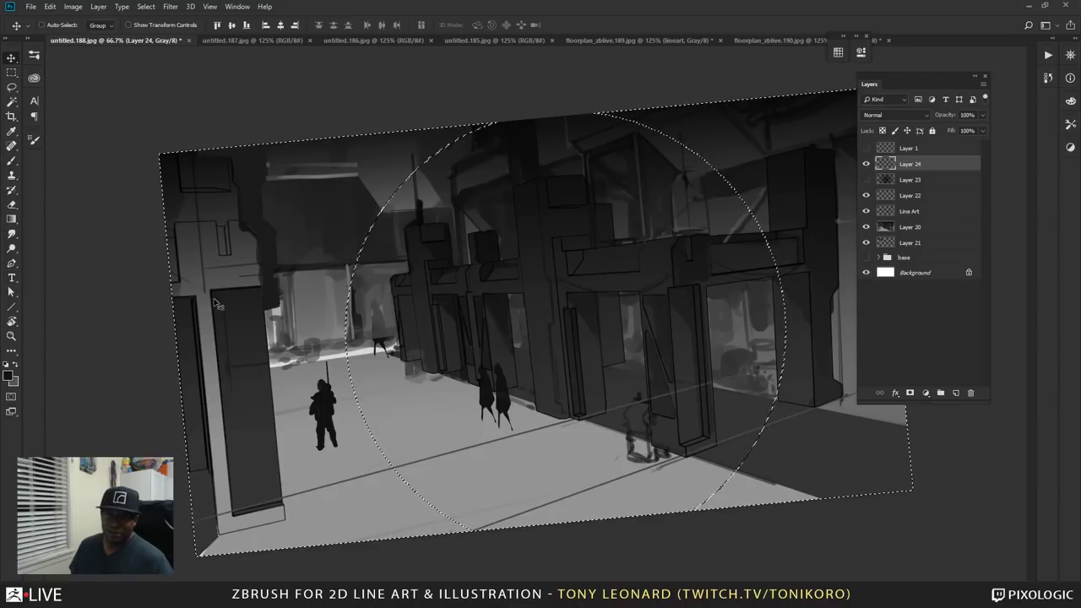
key(g)
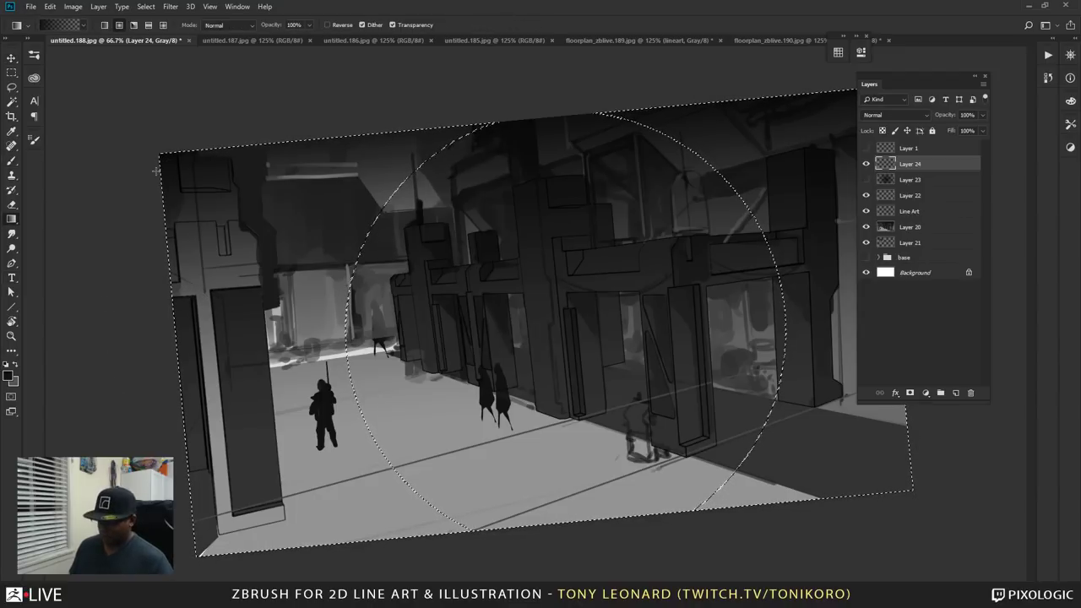
key(alt+BackSpace)
key(ctrl+d)
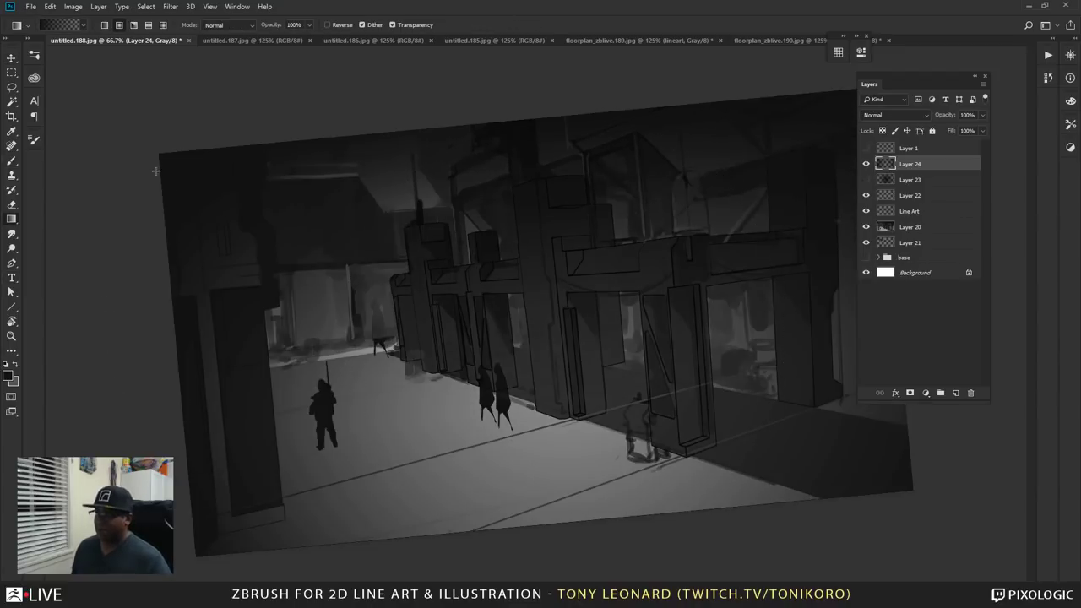
- Set the vignette layer's blend mode to Multiply and delete the hidden gradient Layer 23
click(901, 114)
click(896, 164)
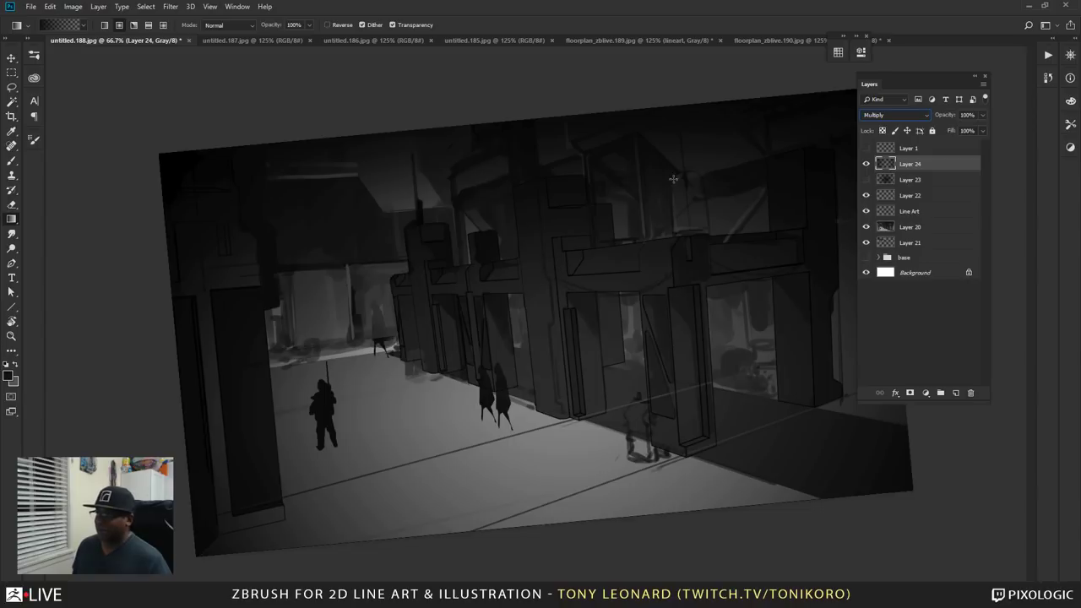
drag(899, 181, 973, 392)
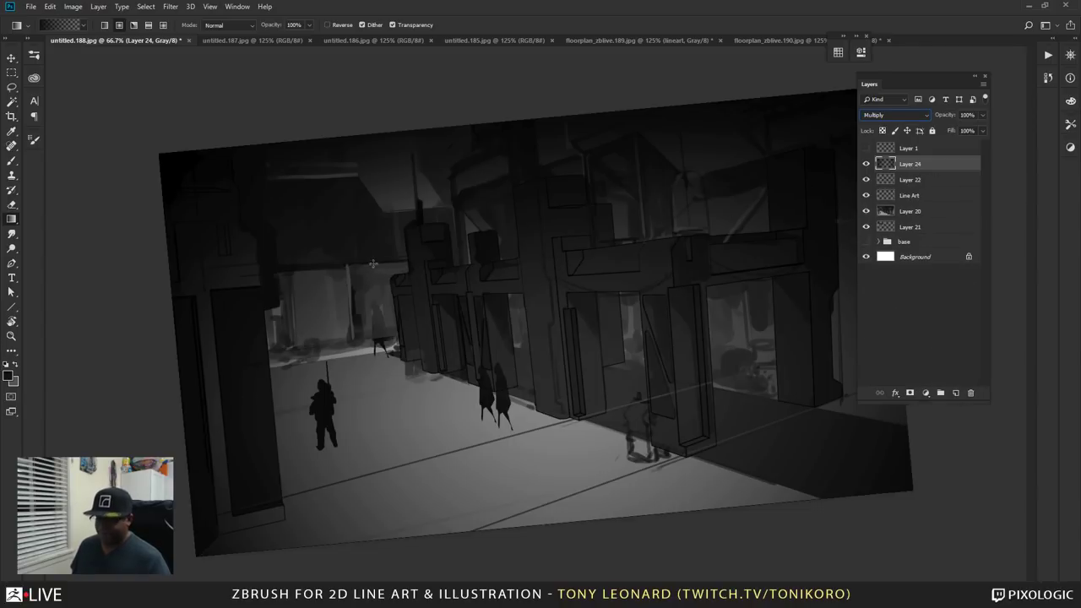
- Transform the vignette layer to about 134% width and 189% height, rotate it about -15°, and move it up and slightly right
key(ctrl+t)
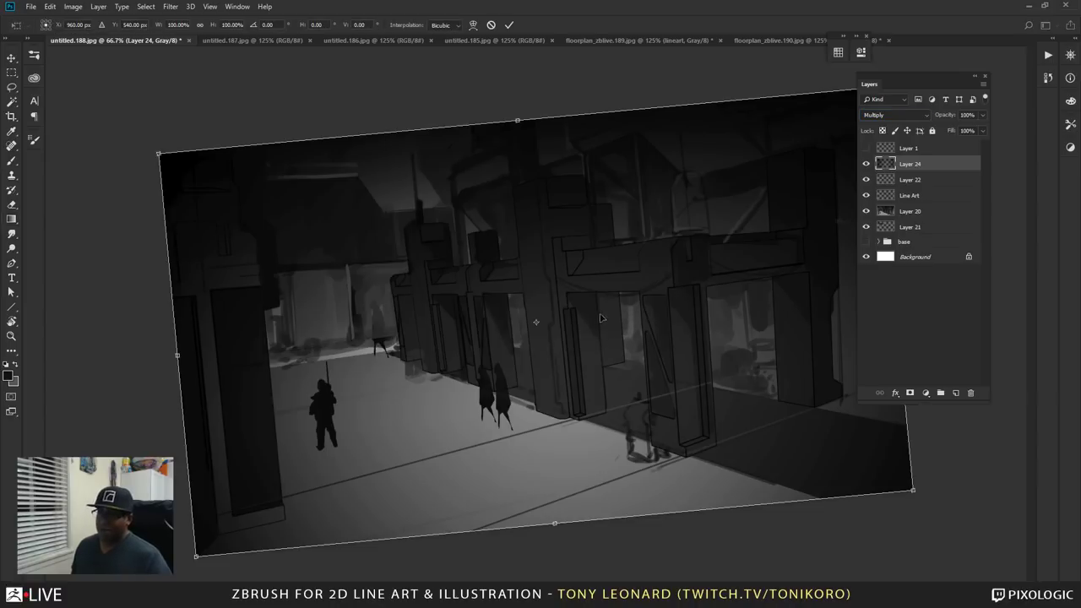
drag(159, 114, 178, 180)
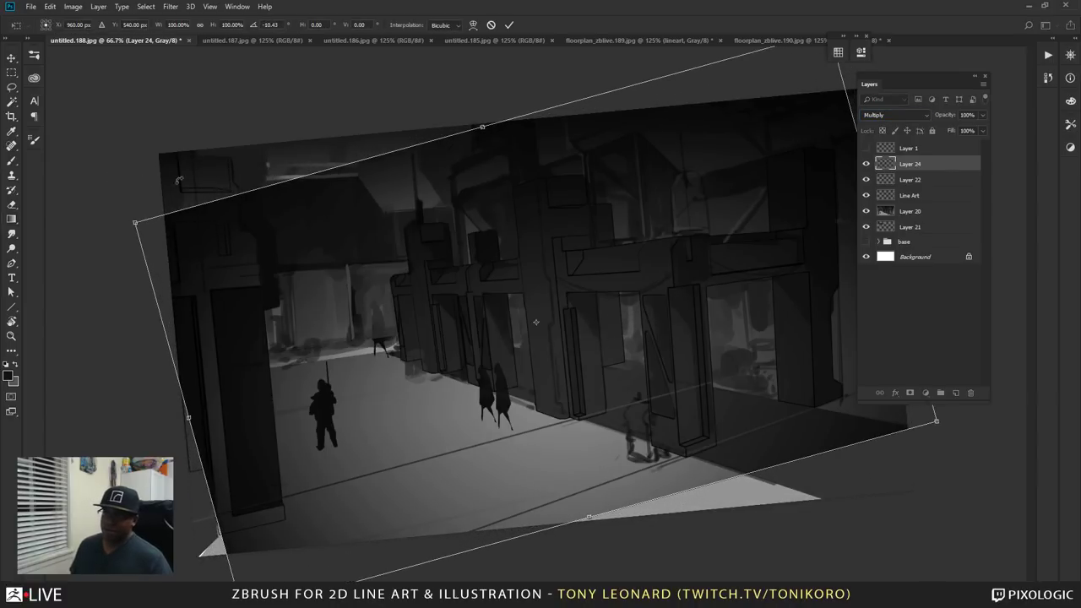
alt+shift+drag(135, 223, 2, 111)
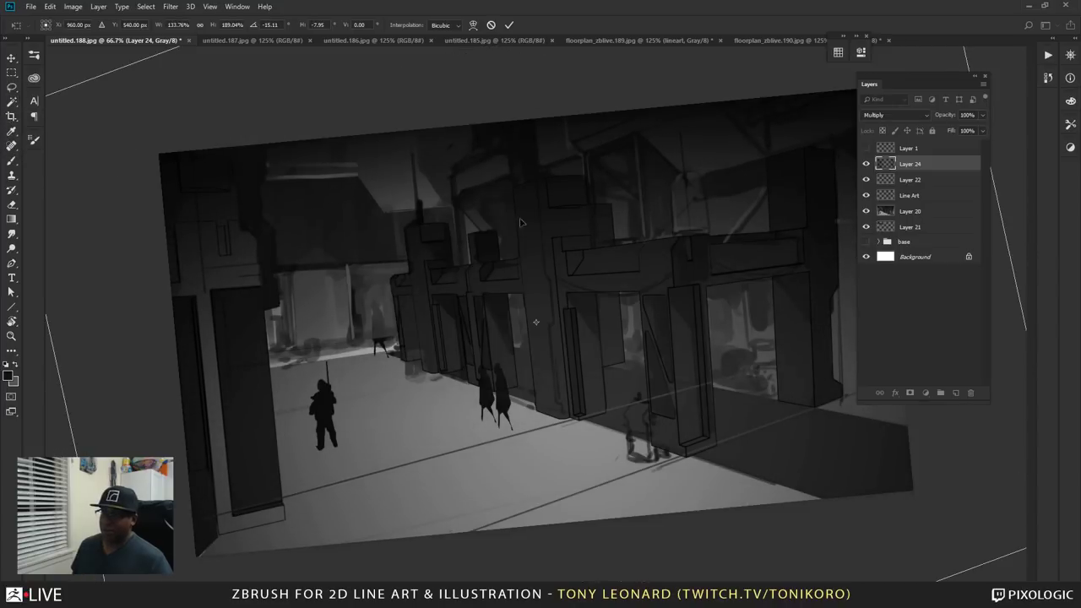
drag(525, 342, 585, 195)
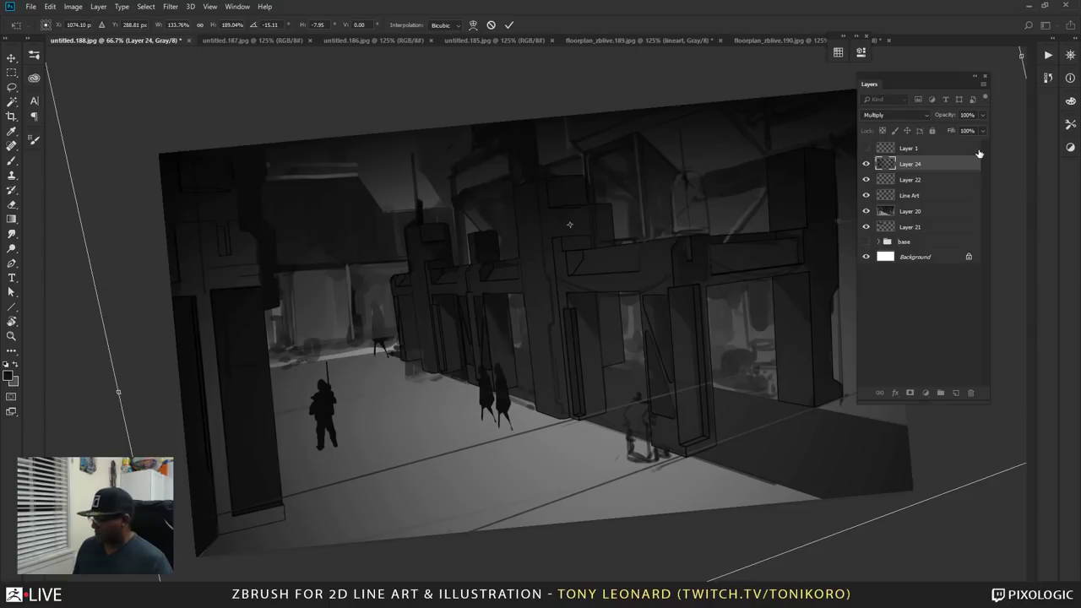
key(Return)
- Switch to full-screen mode with the menu bar and straighten the canvas view to a 0° rotation angle
key(z)
alt+click(599, 263)
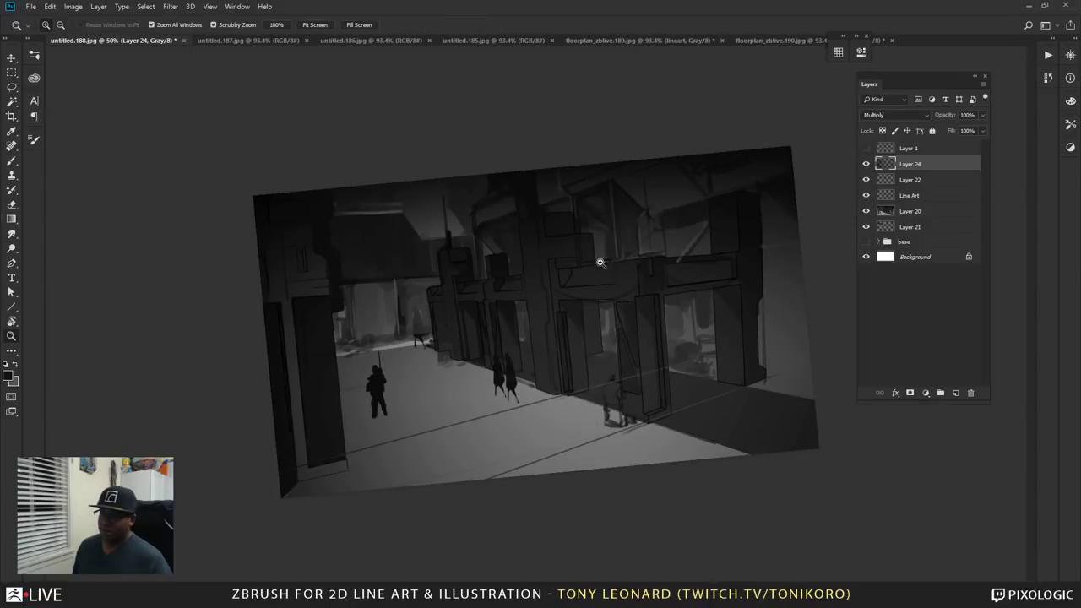
key(f)
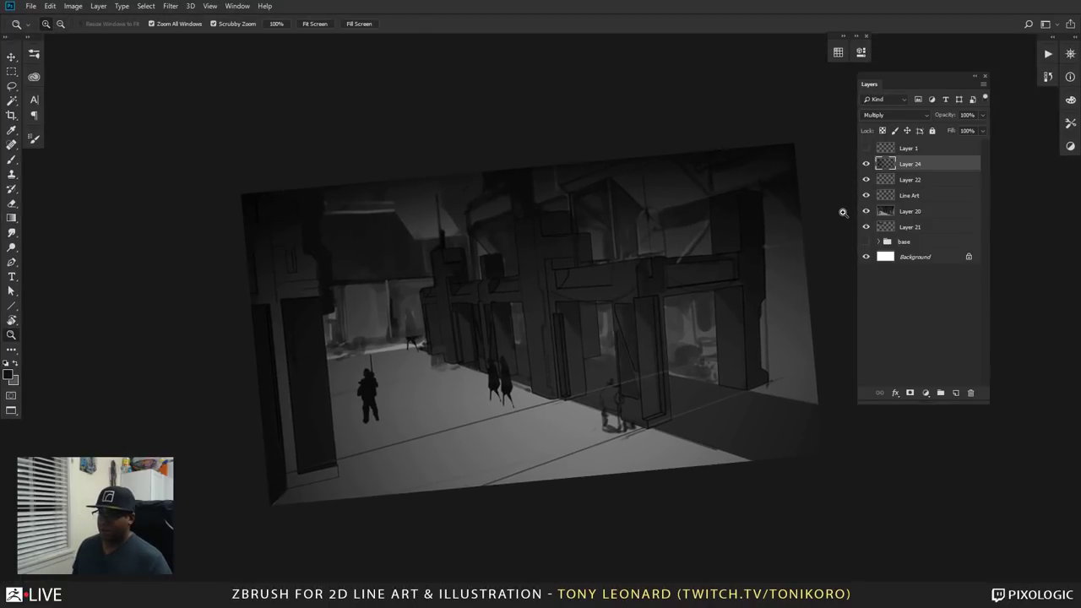
key(r)
drag(831, 201, 837, 230)
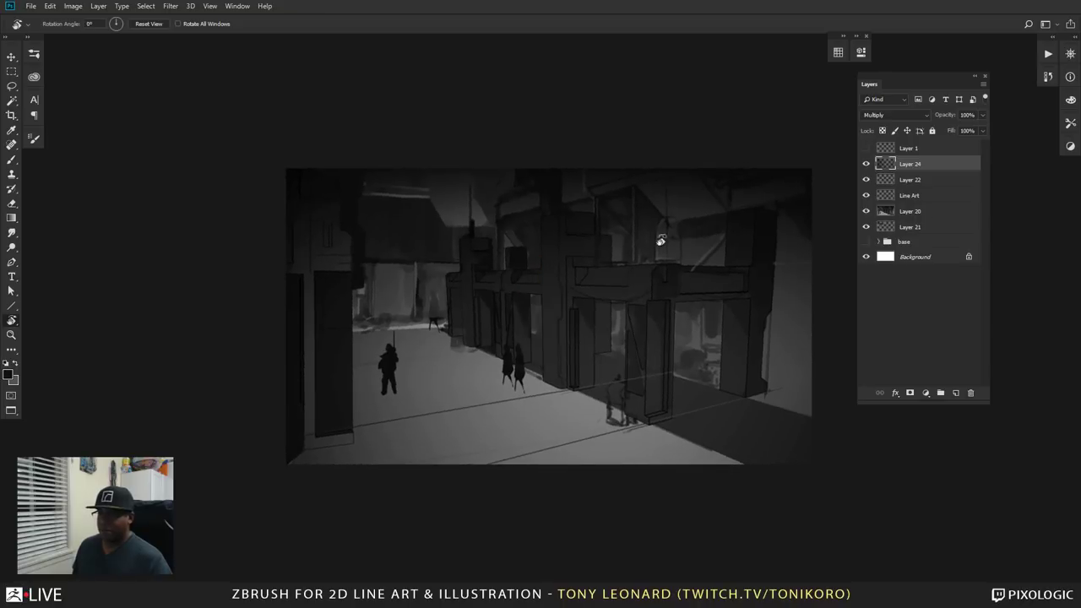
key(z)
drag(426, 381, 436, 393)
drag(552, 336, 615, 382)
- Set the brush color to black (000000) and add a new layer above the vignette layer
key(b)
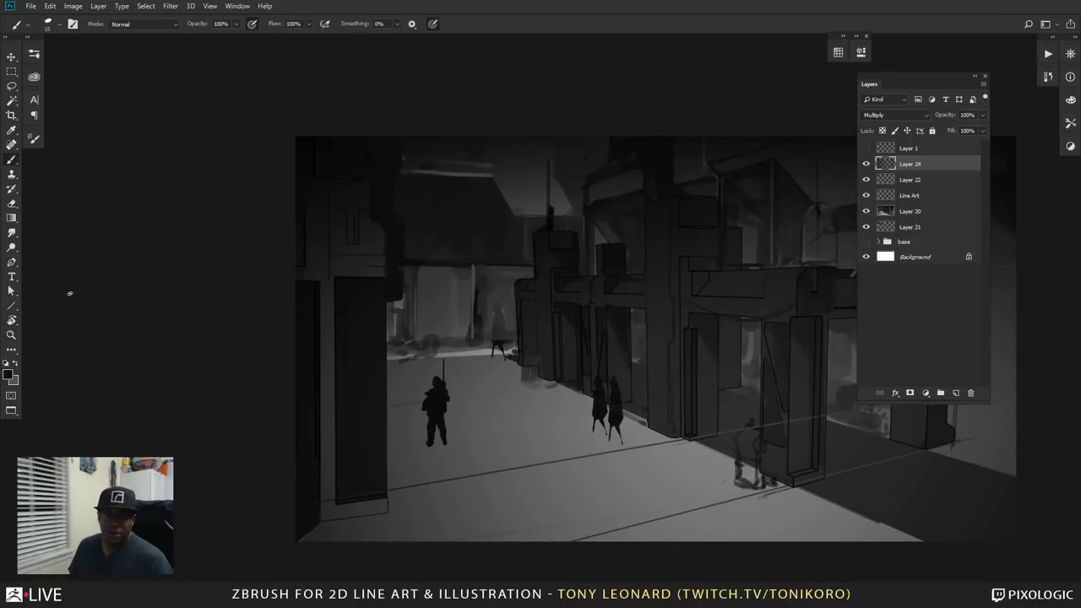
click(7, 375)
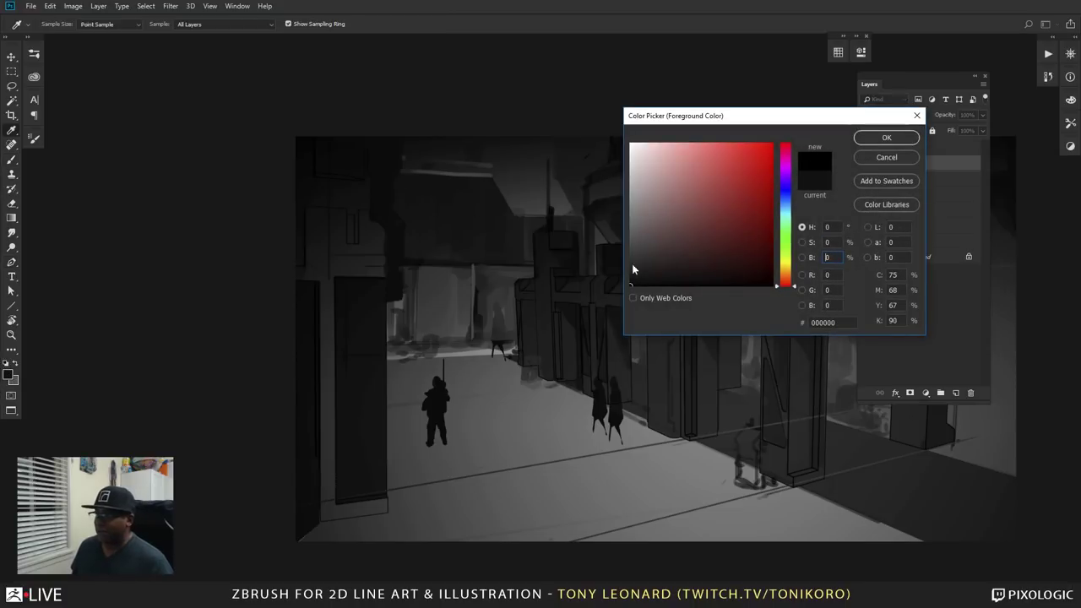
click(883, 139)
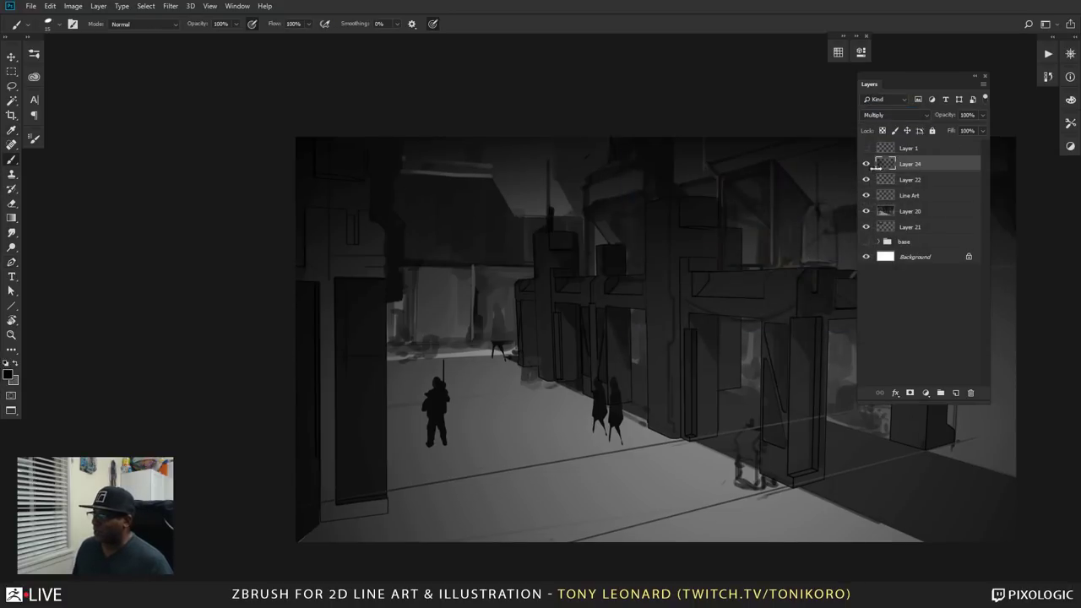
click(956, 393)
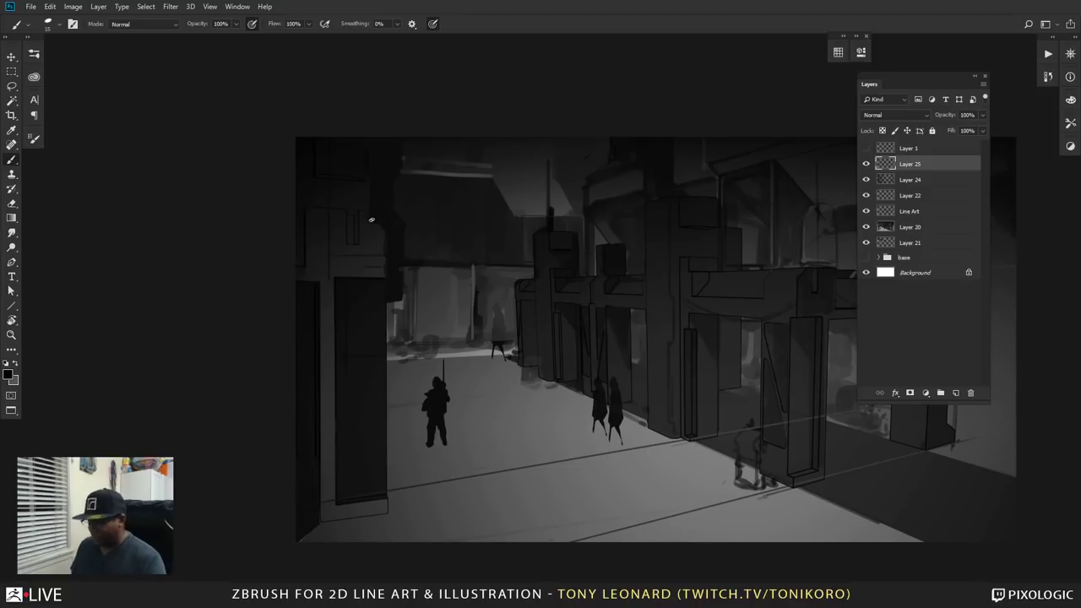
- Paint thin black straight lines and structural details across the upper part of the left foreground building with a smaller brush
key(bracketleft)
key(bracketleft)
key(bracketleft)
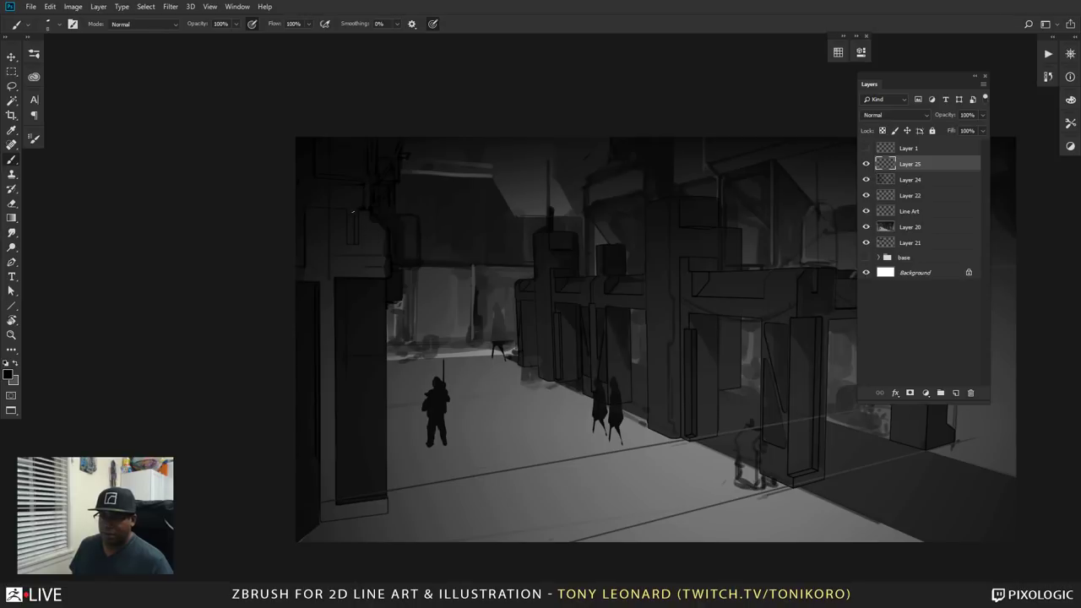
shift+click(298, 206)
shift+click(362, 207)
shift+click(342, 206)
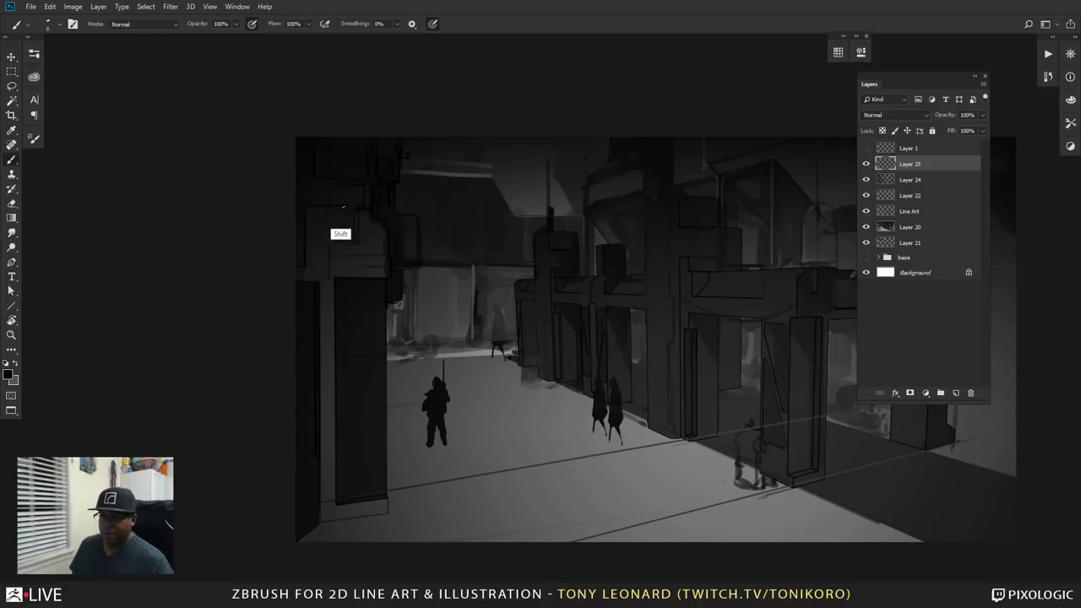
shift+click(348, 199)
shift+click(310, 191)
shift+click(369, 186)
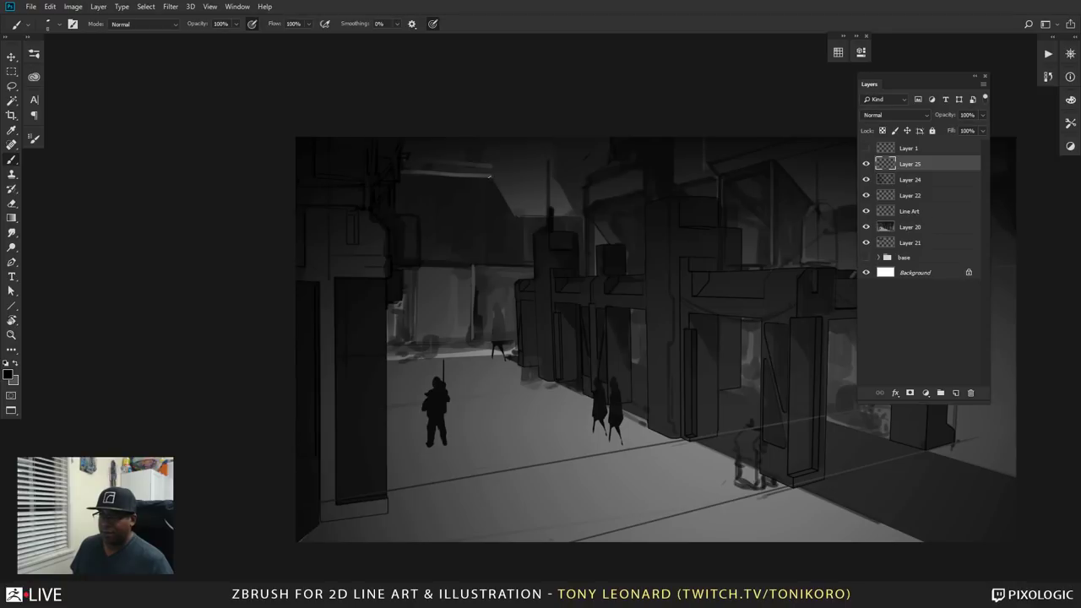
- Draw black vertical lines rising from the distant building's roof corner and posts down its wall beneath the overhang
shift+drag(490, 177, 491, 117)
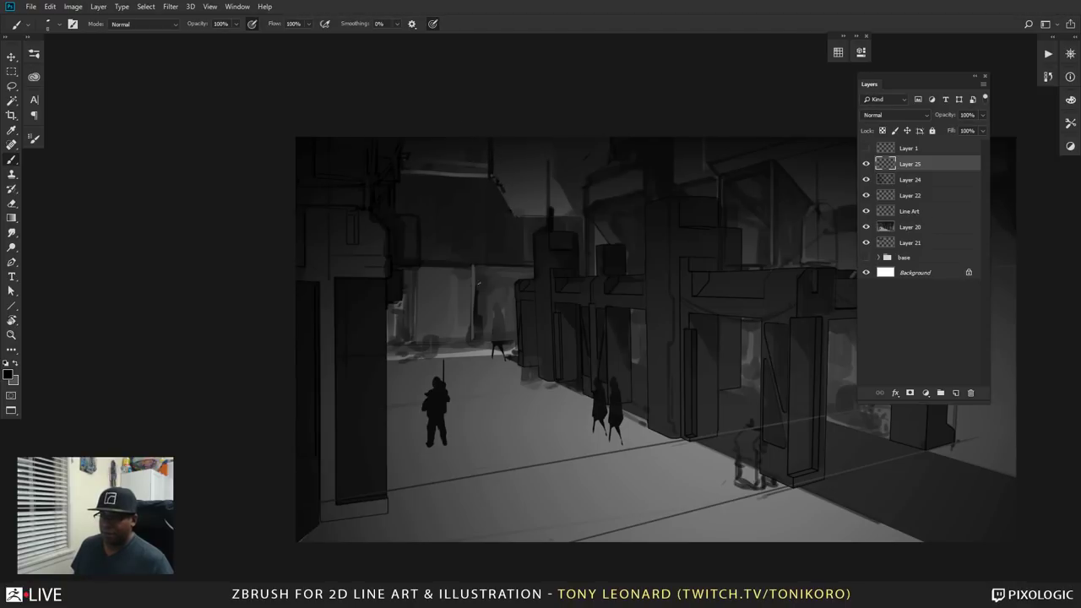
shift+click(472, 339)
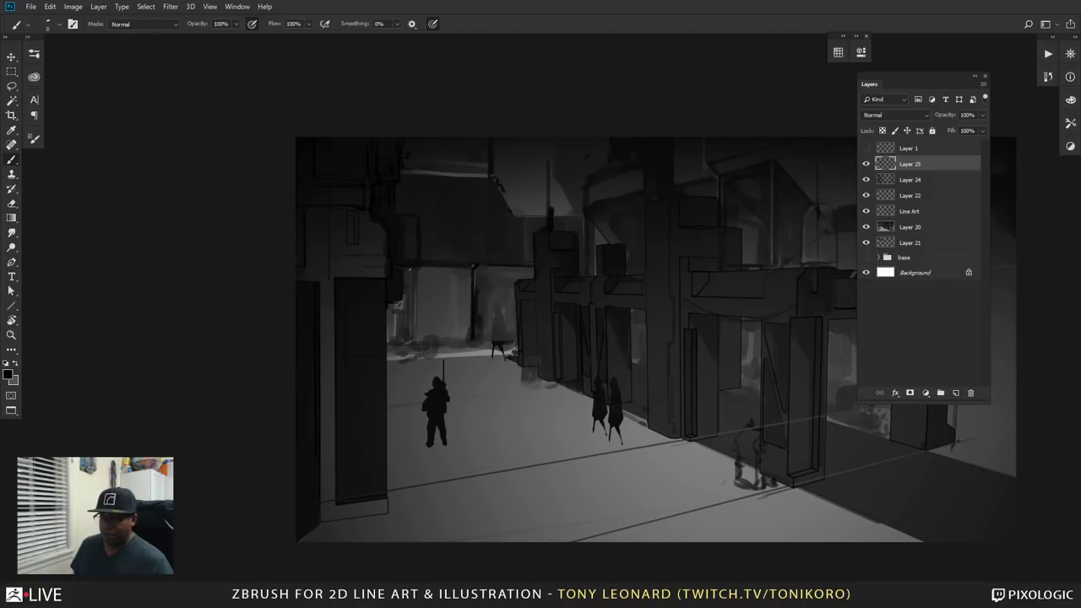
click(415, 271)
shift+click(416, 338)
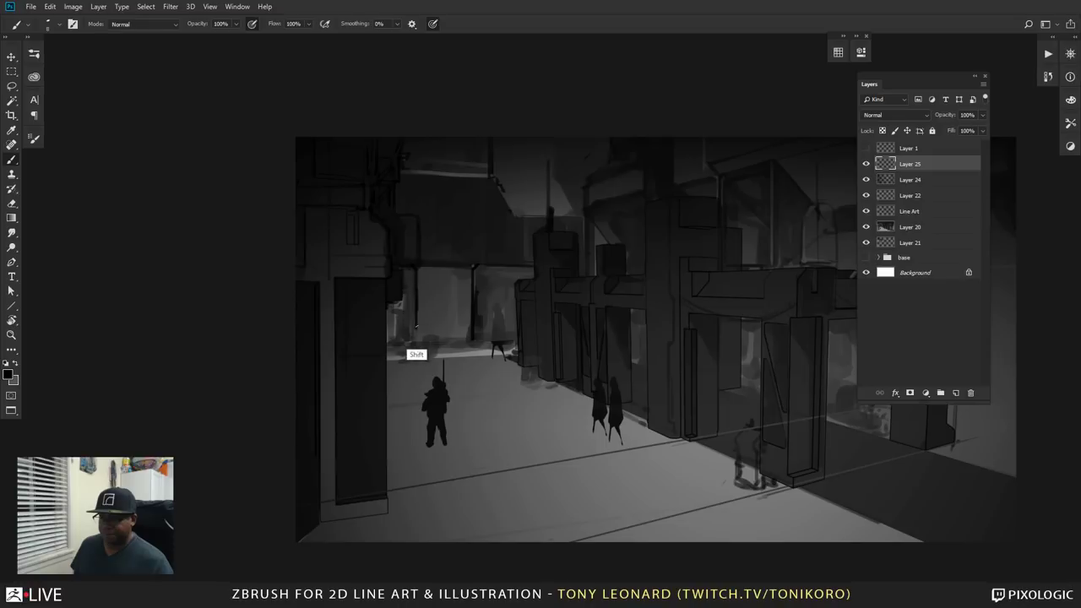
click(400, 310)
shift+click(397, 343)
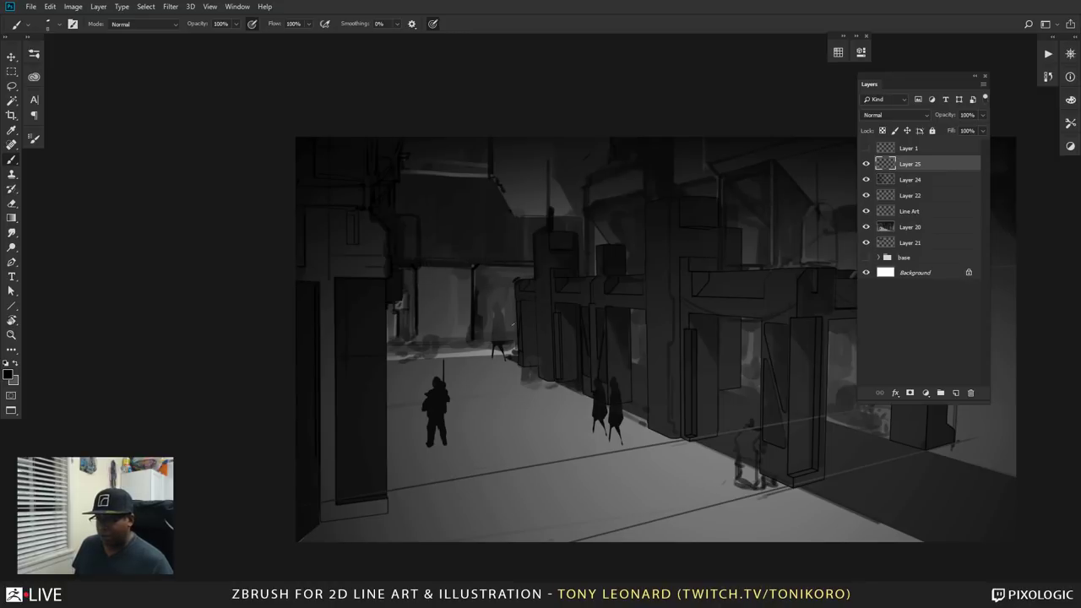
- Outline the far end of the central building row in black and darken its narrow recess, varying the brush size
shift+click(512, 357)
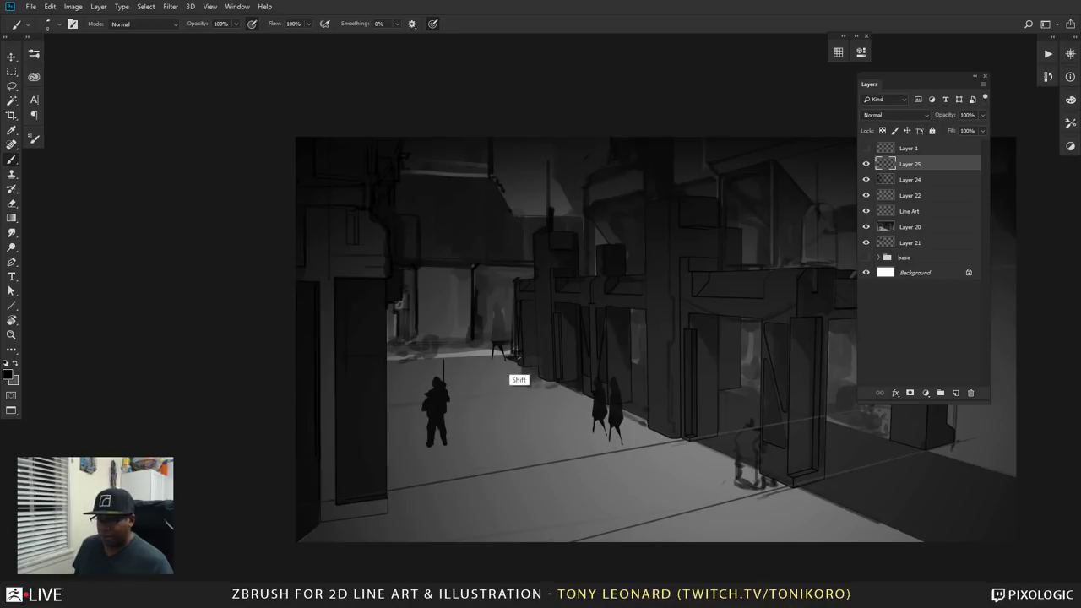
shift+click(520, 368)
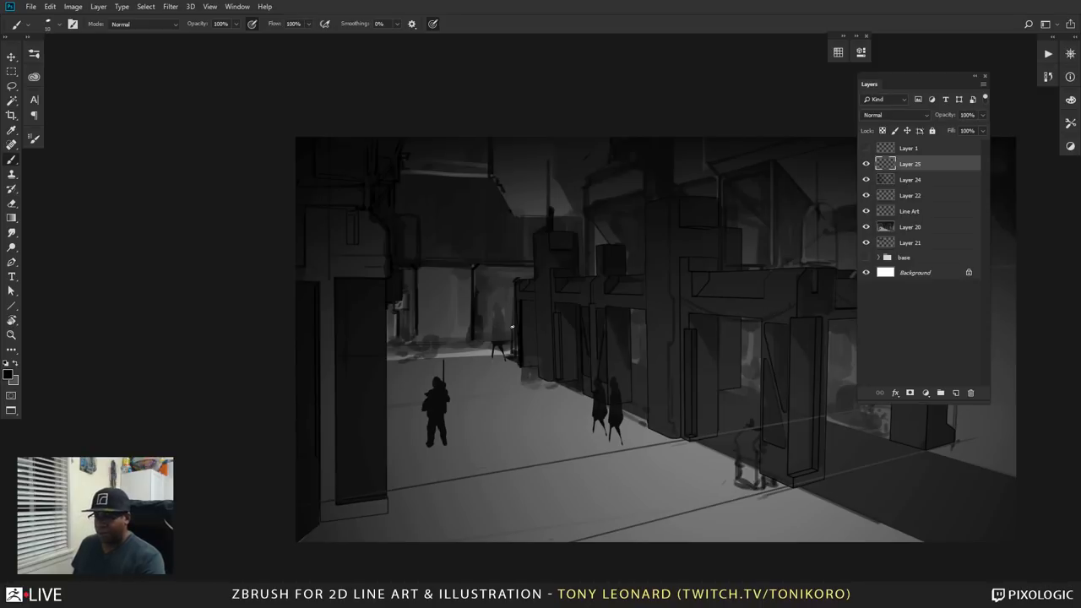
key(])
key(])
key(])
key(])
key(])
key(])
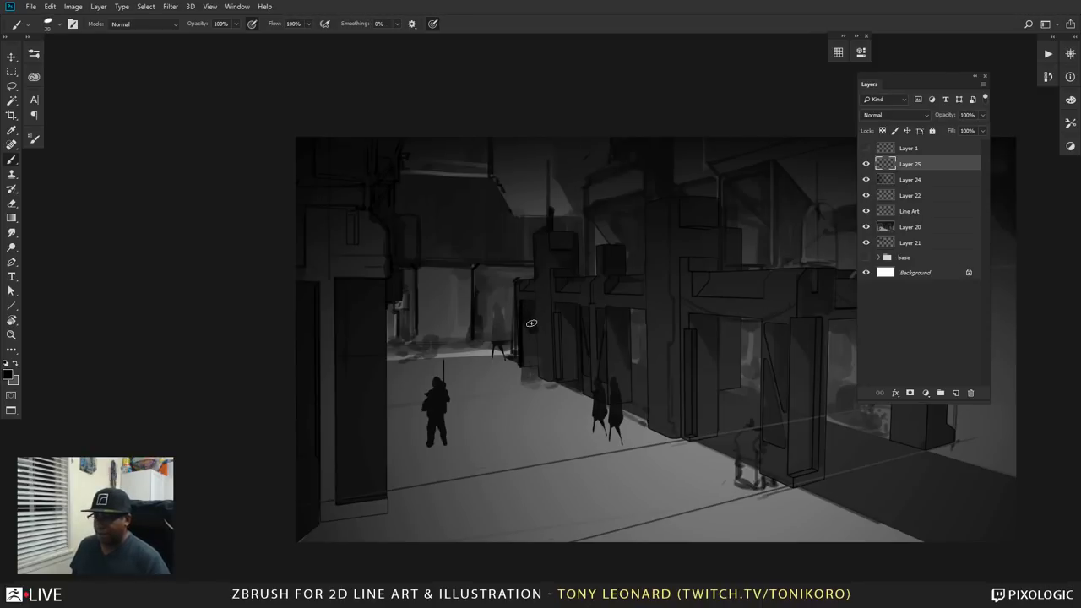
drag(565, 251, 573, 251)
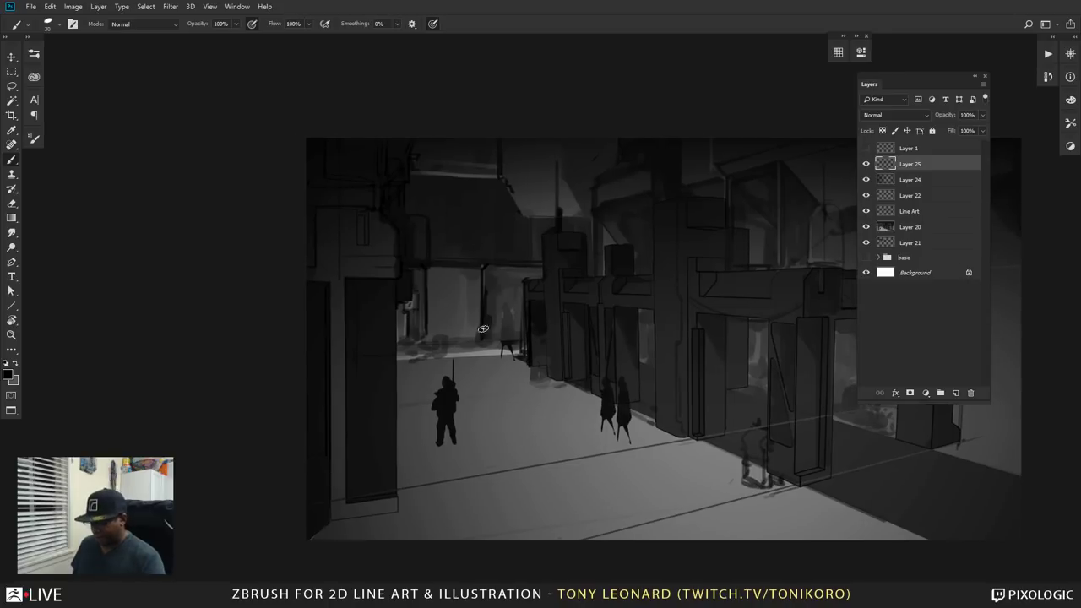
key([)
key([)
key([)
key([)
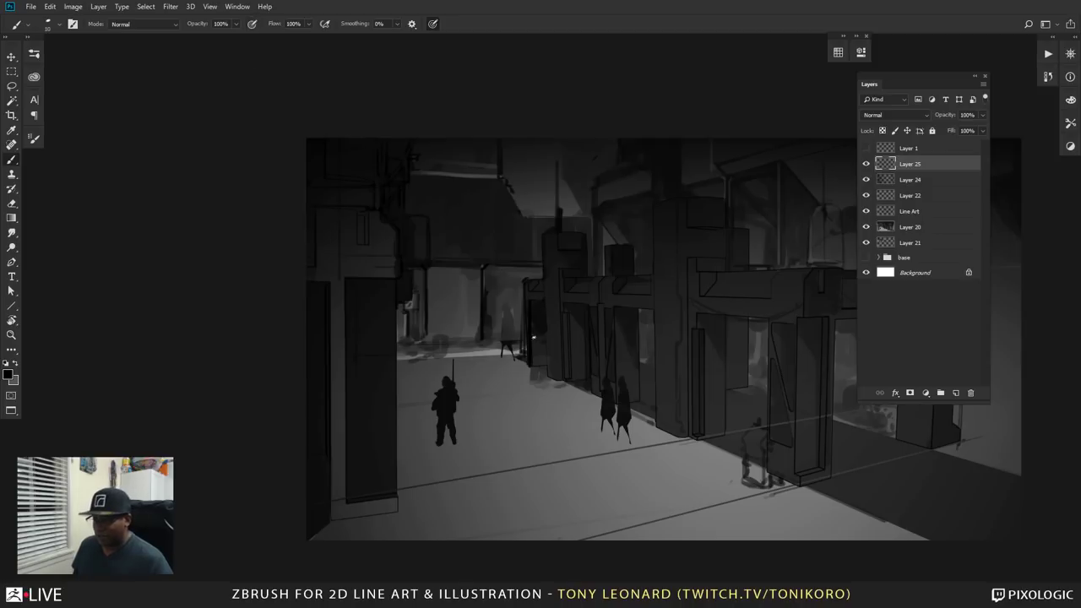
key([)
key([)
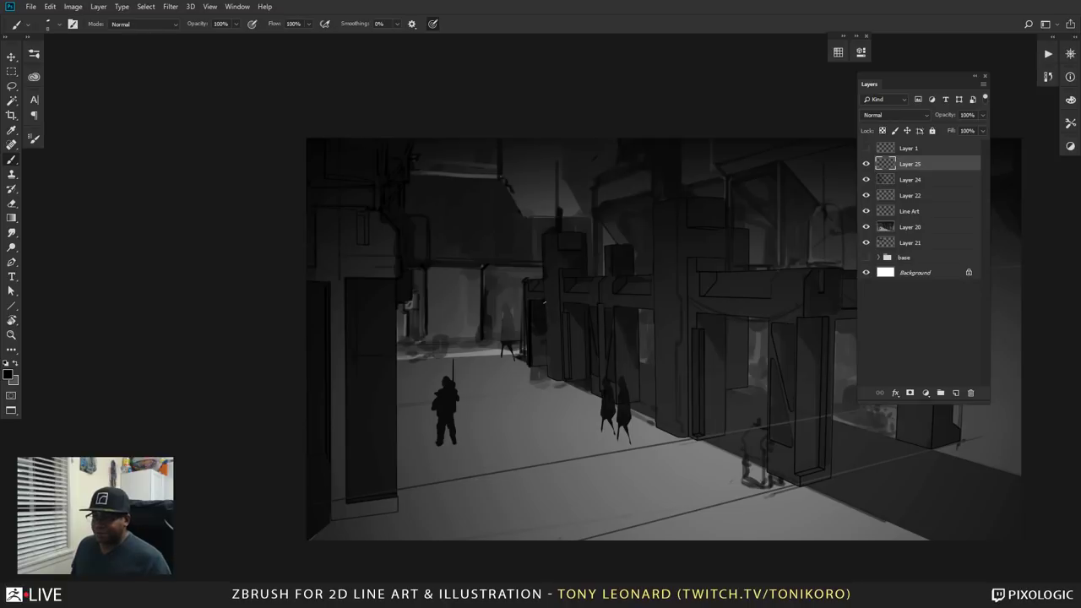
shift+drag(544, 302, 543, 365)
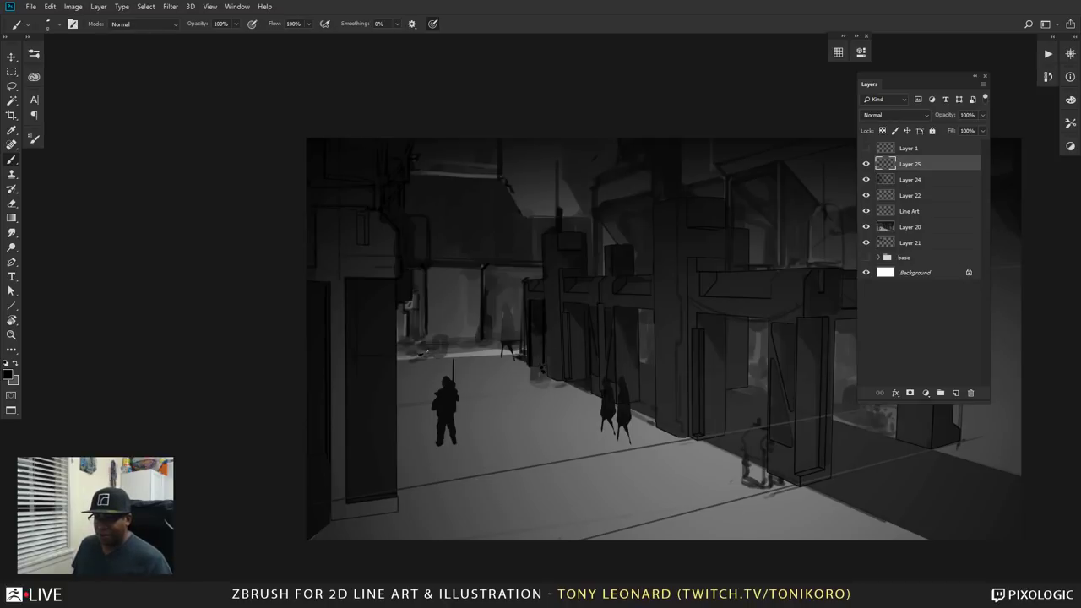
- Draw a black mechanical structure with a boxy base, upright column and angled arm in front of the distant wall
alt+right_drag(430, 346, 432, 346)
drag(448, 338, 447, 355)
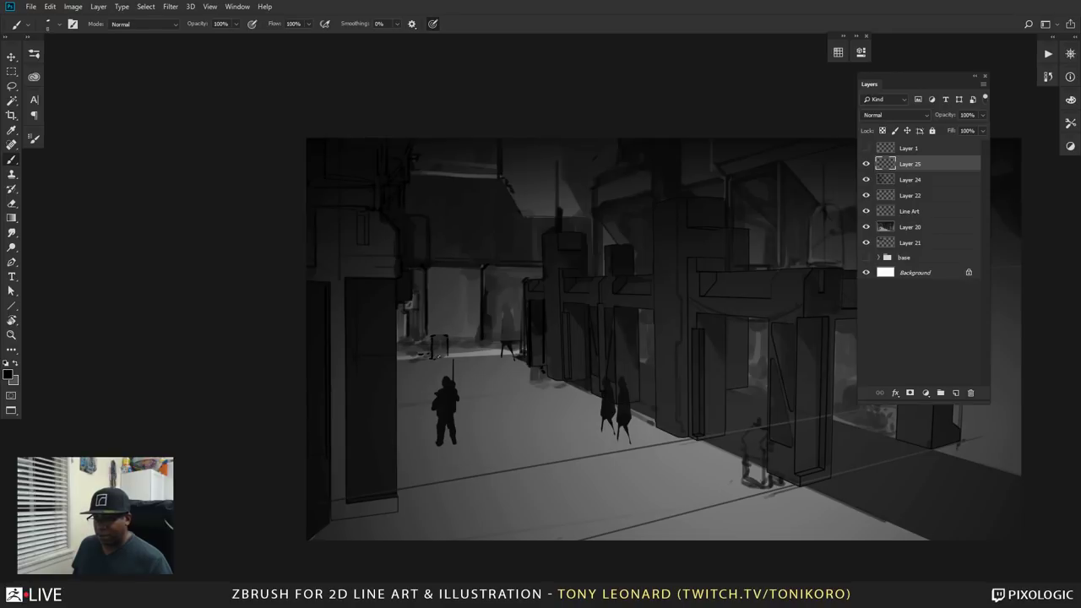
shift+drag(436, 300, 436, 334)
shift+drag(439, 297, 440, 336)
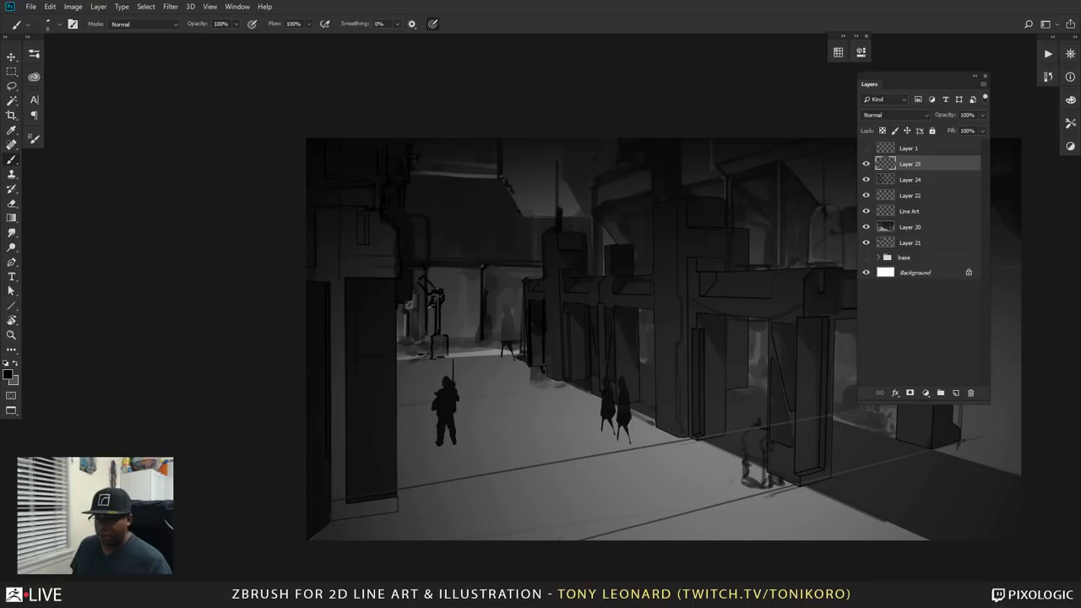
mouse_move(430, 308)
mouse_down()
mouse_move(429, 322)
mouse_move(444, 328)
mouse_up()
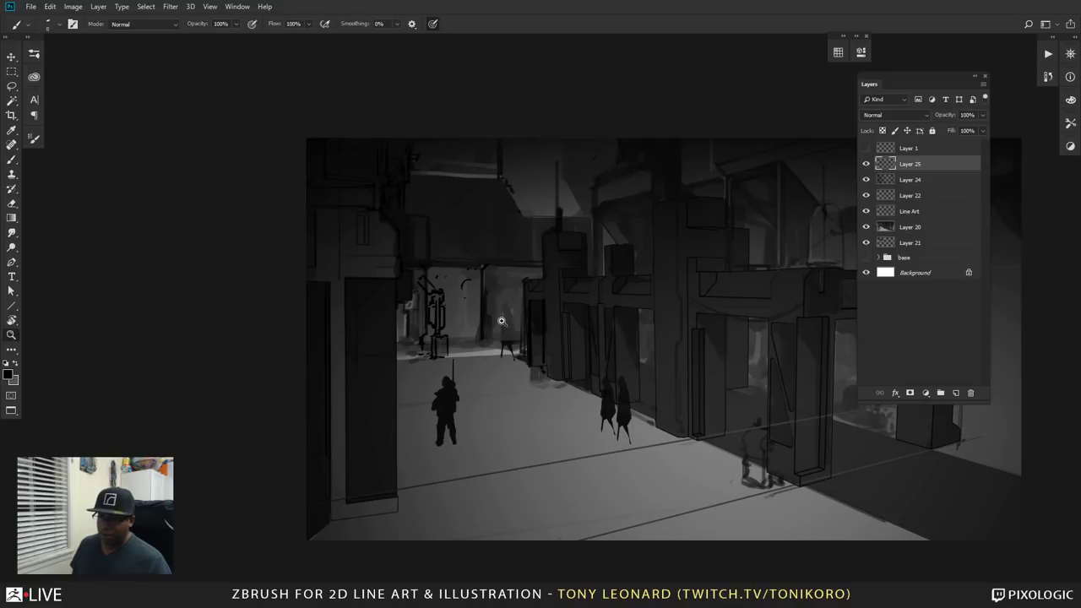
- Sample grays from the scene and repaint the small arc on the distant wall in light gray
alt+scroll(463, 302, up, 1)
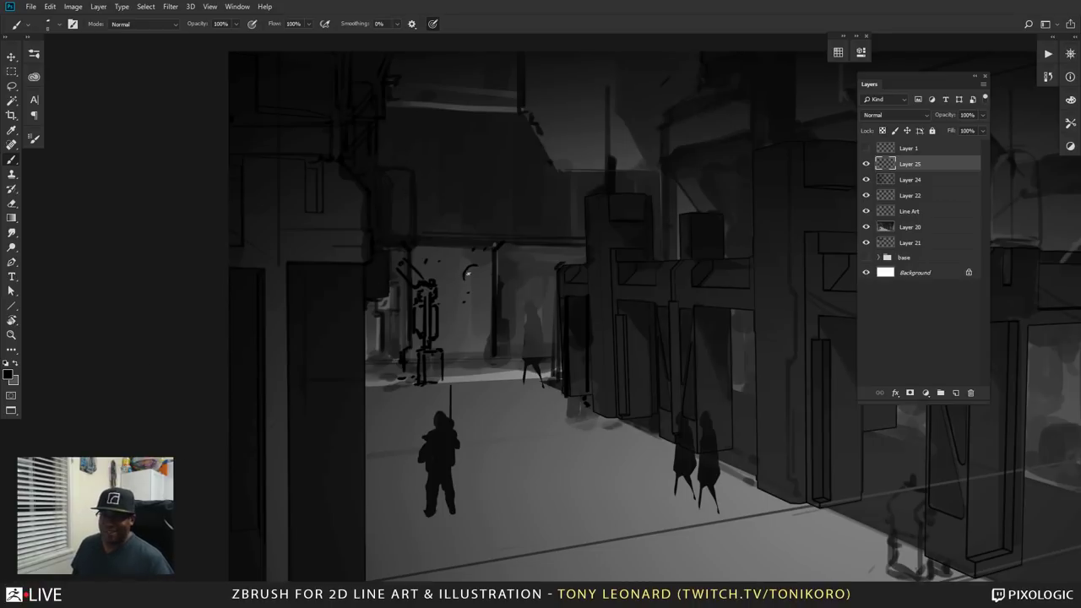
alt+click(455, 305)
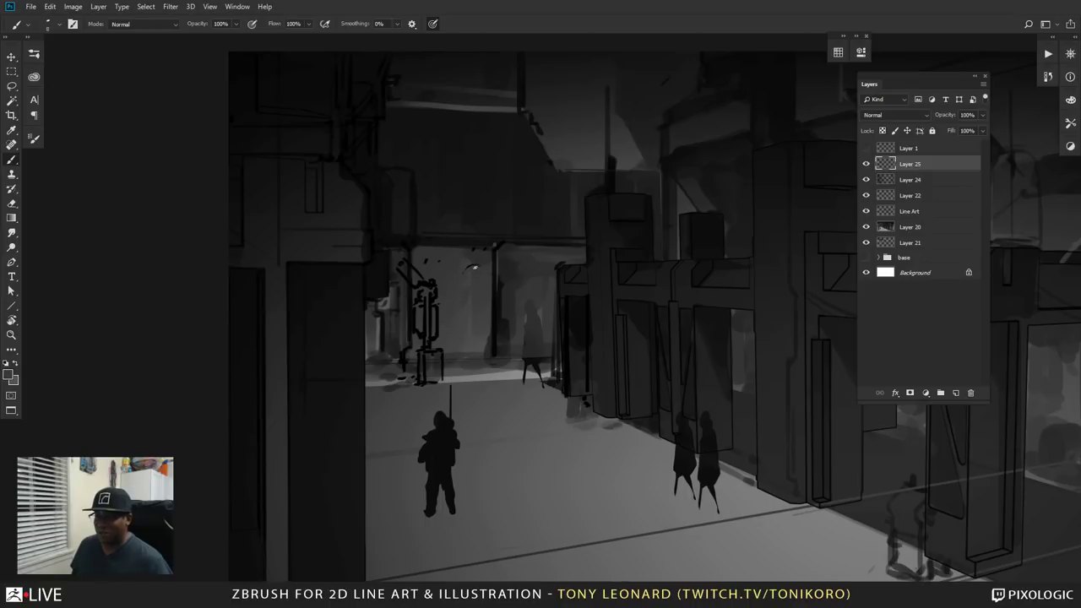
alt+click(486, 404)
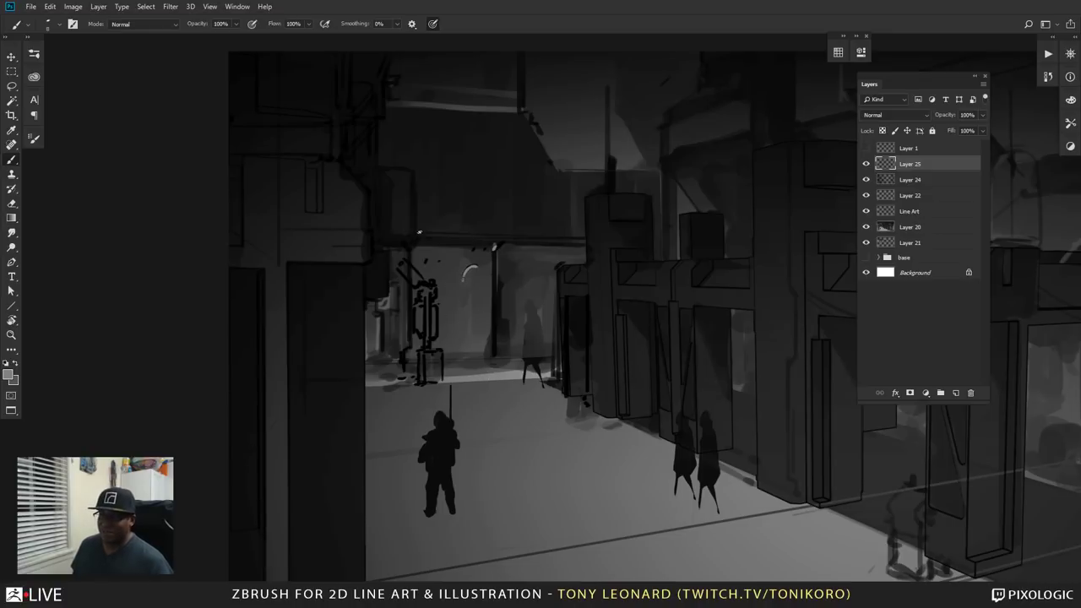
- Add light gray edge highlights along the distant overhang, the top of the left doorway, and the central buildings' antenna and post
shift+click(583, 235)
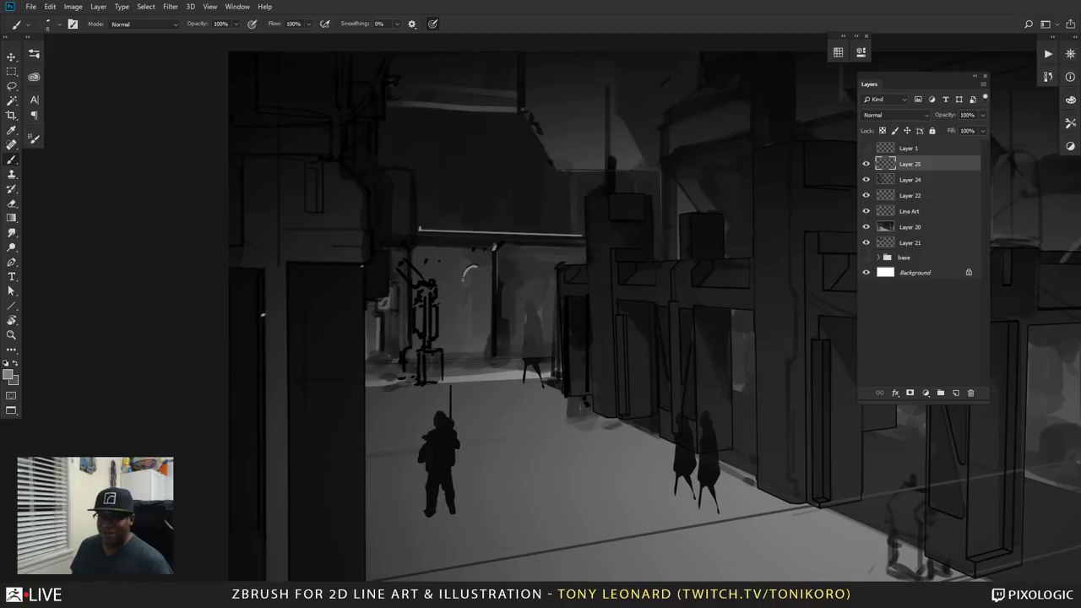
shift+click(364, 265)
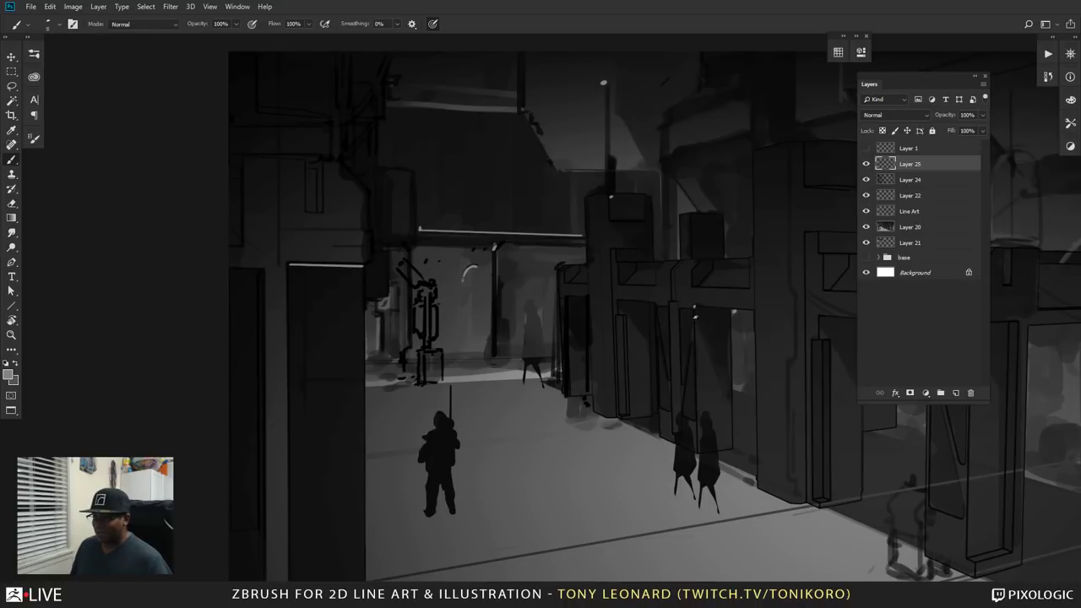
shift+click(694, 322)
key(z)
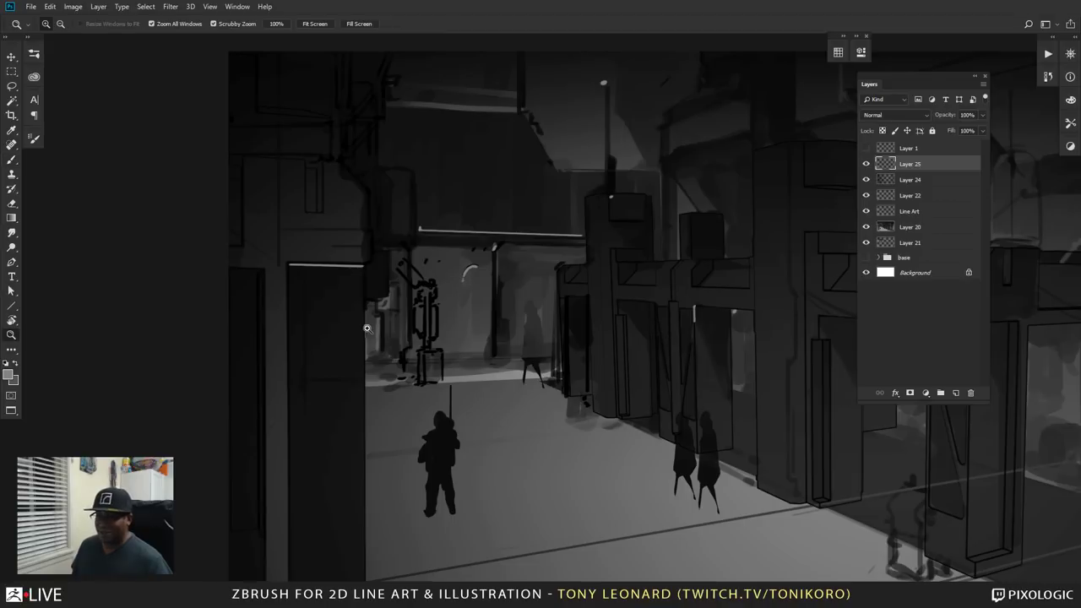
key(b)
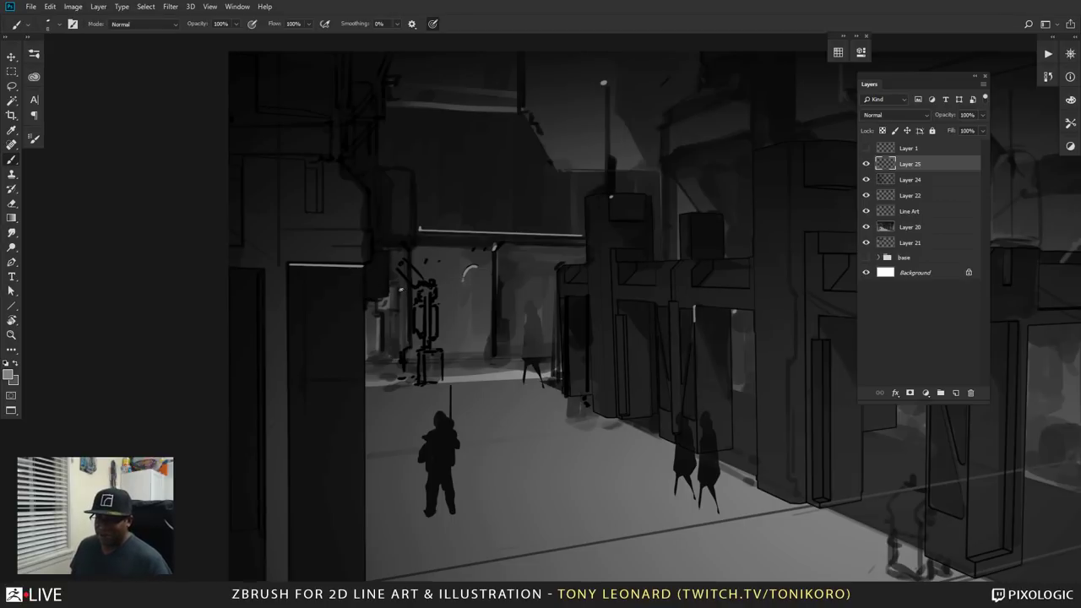
- Add light gray highlights to the distant left window and draw a light angled bracket on the far wall beside the post
drag(395, 309, 396, 285)
shift+click(378, 349)
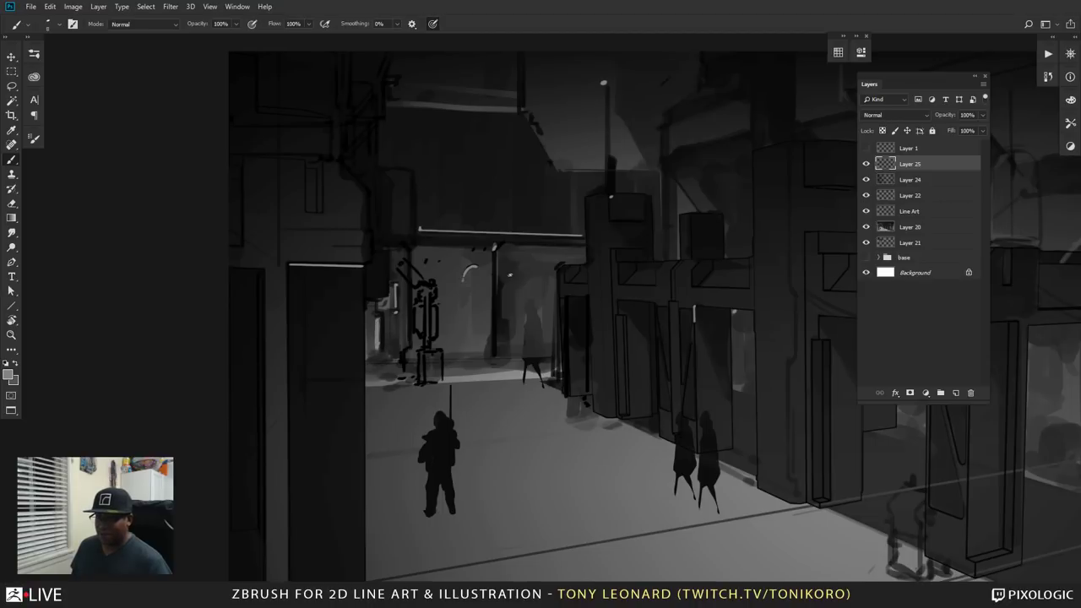
shift+drag(510, 268, 508, 284)
key(ctrl+z)
drag(560, 253, 510, 264)
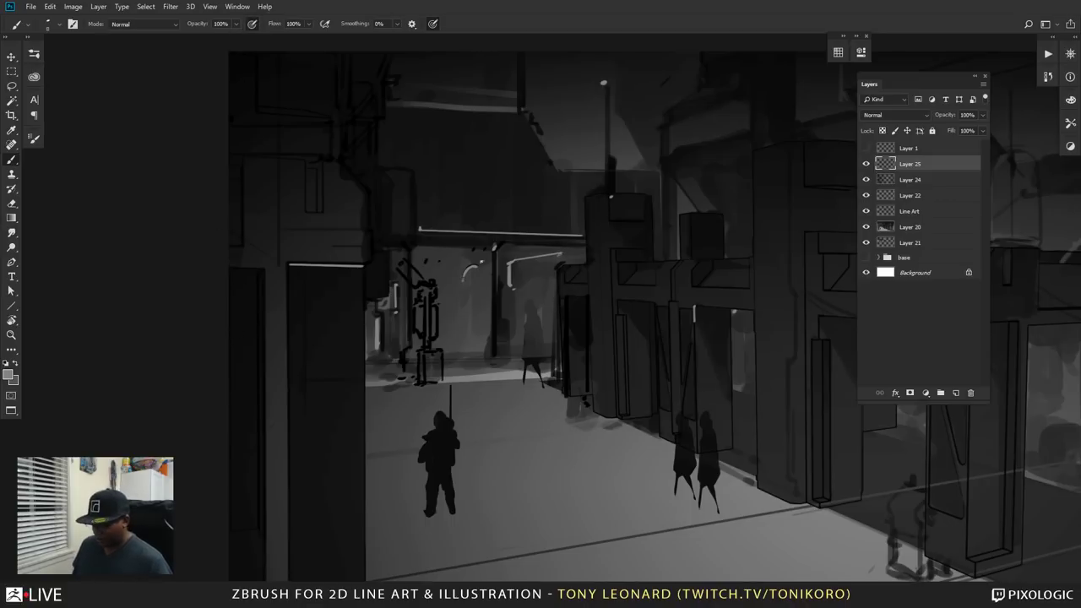
- Set the brush opacity to 20% and lasso a tall tower silhouette in the sky behind the central buildings
click(221, 24)
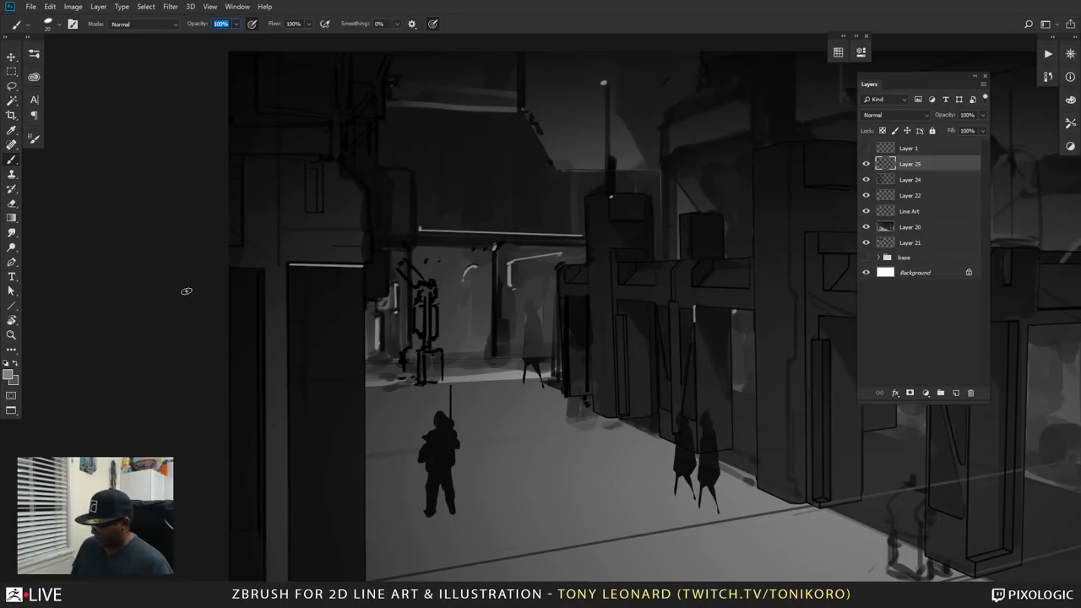
text(02)
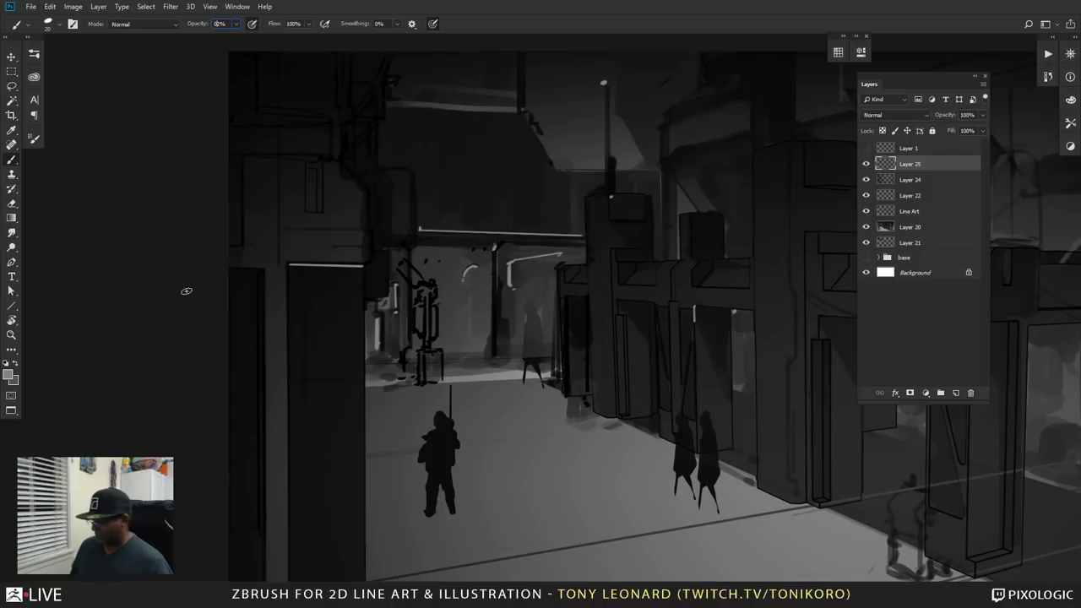
key(Return)
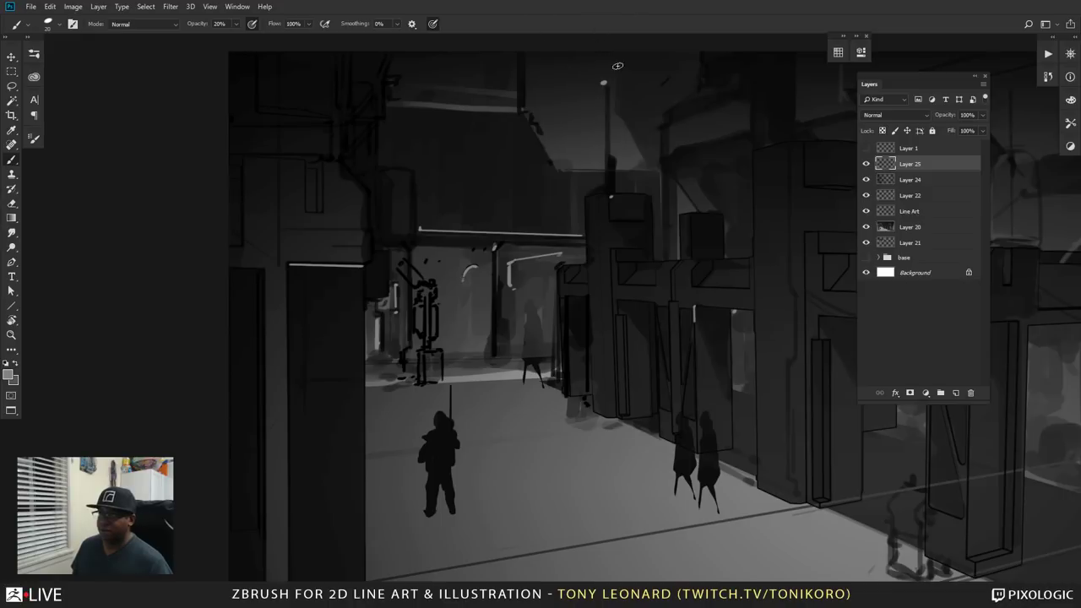
key(l)
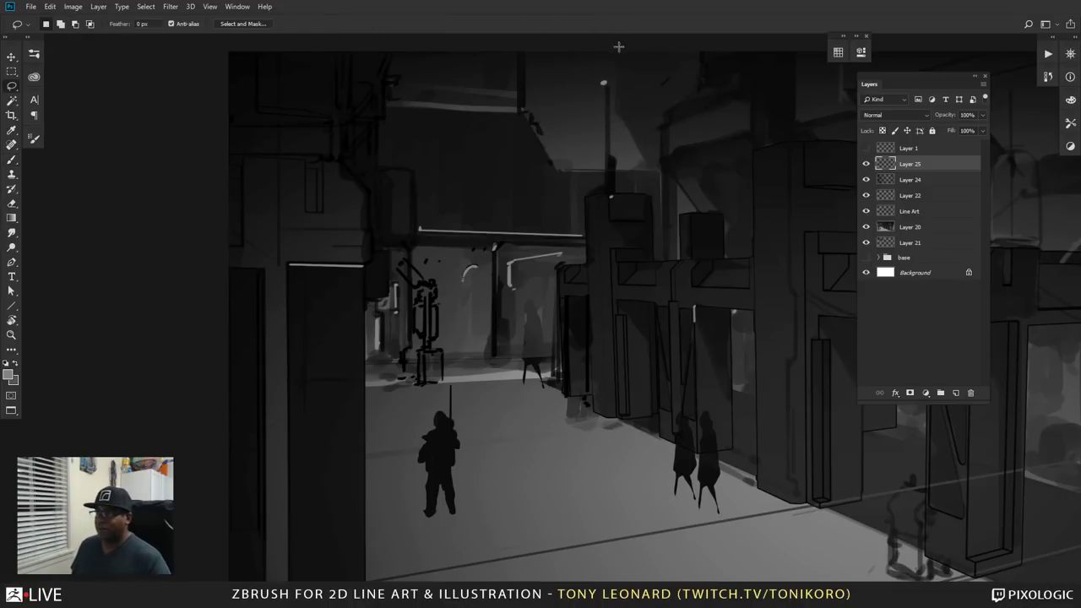
mouse_move(615, 51)
alt+mouse_down()
mouse_move(615, 115)
mouse_move(642, 159)
mouse_move(629, 163)
mouse_move(625, 145)
mouse_move(620, 167)
mouse_move(658, 172)
mouse_move(661, 248)
mouse_move(668, 110)
mouse_move(694, 93)
mouse_move(703, 59)
alt+mouse_up()
scroll(703, 59, up, 1)
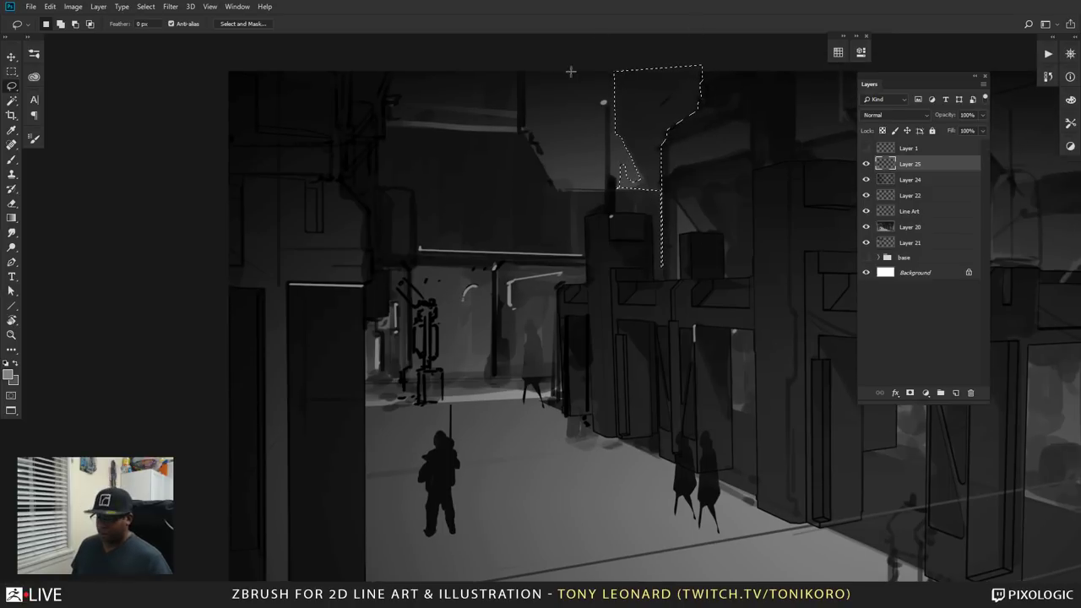
- Set the foreground color to black and lightly shade the selected tower silhouette with a 50 px brush
key(b)
click(8, 374)
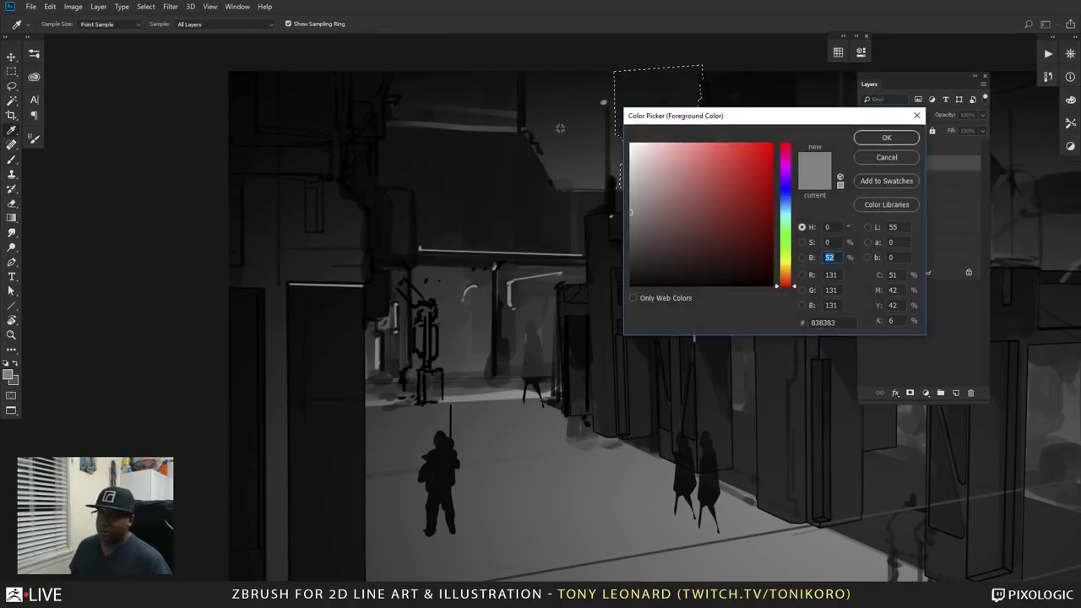
drag(717, 235, 630, 288)
text(0)
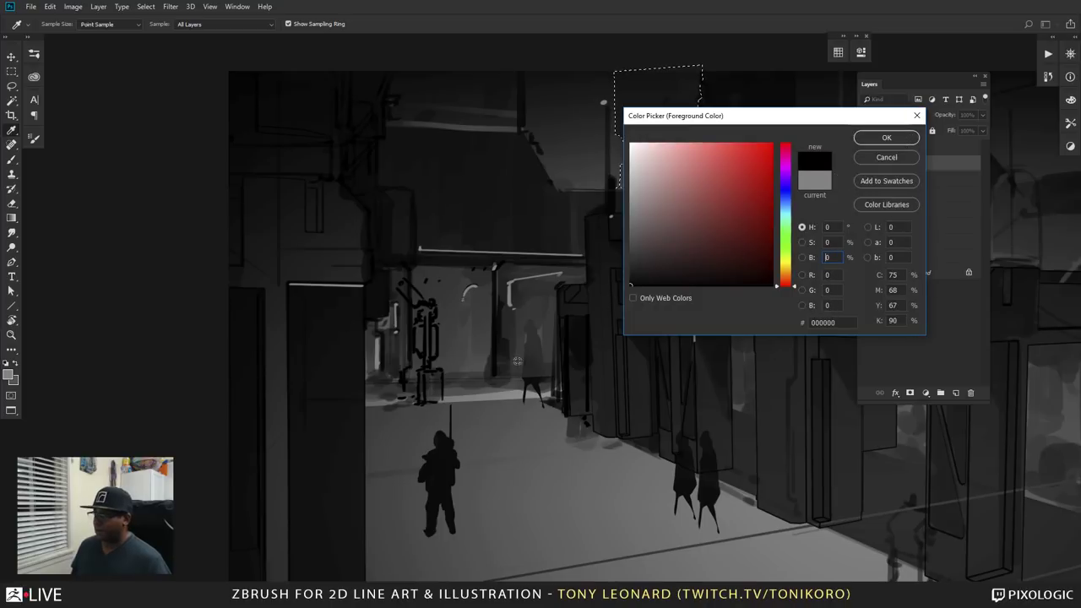
click(897, 137)
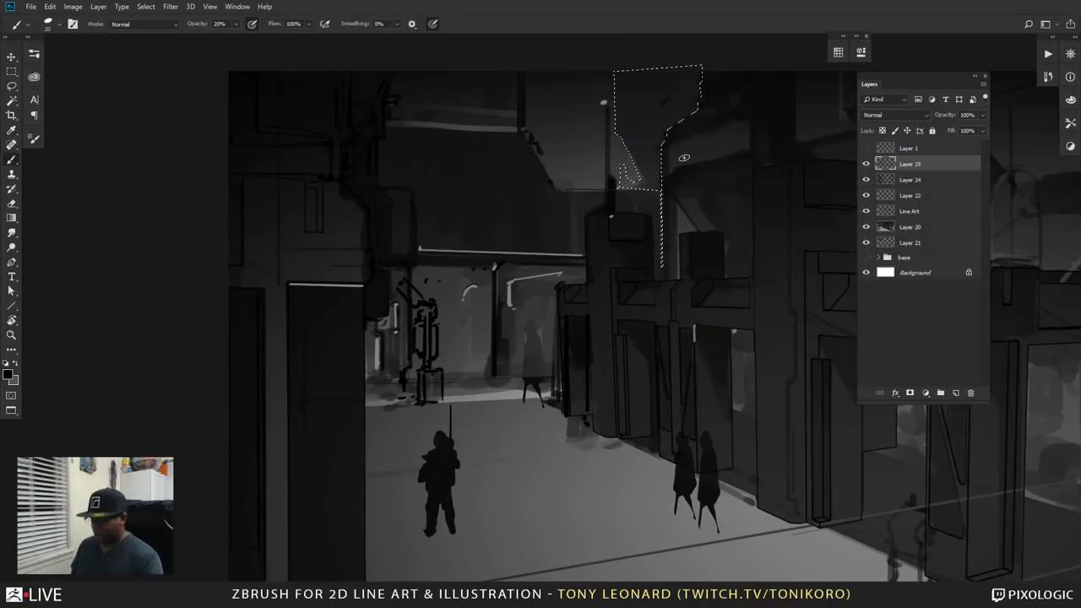
key(bracketright)
key(bracketright)
key(bracketright)
mouse_move(627, 92)
mouse_down()
mouse_move(634, 174)
mouse_move(628, 155)
mouse_up()
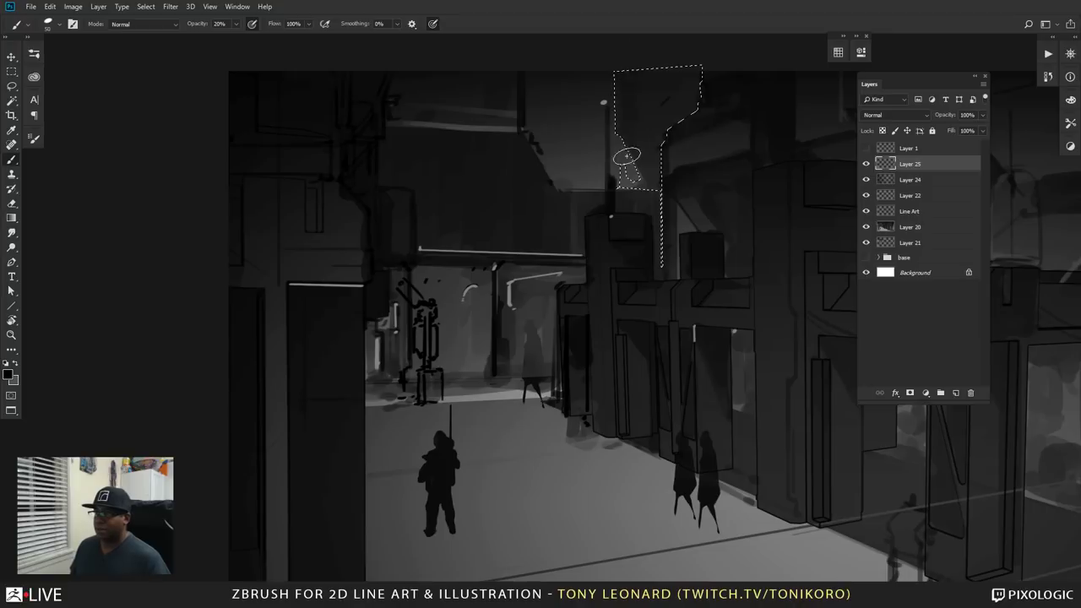
drag(634, 54, 638, 84)
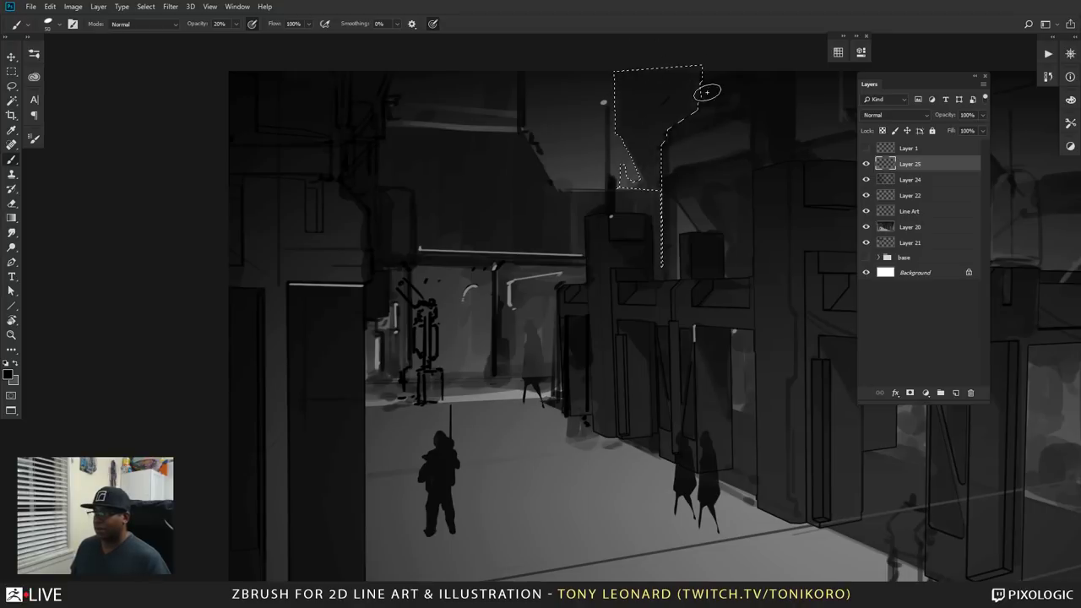
- On a new layer, darken the selected tower silhouette in black at 64% brush opacity, and clear the selection
click(955, 392)
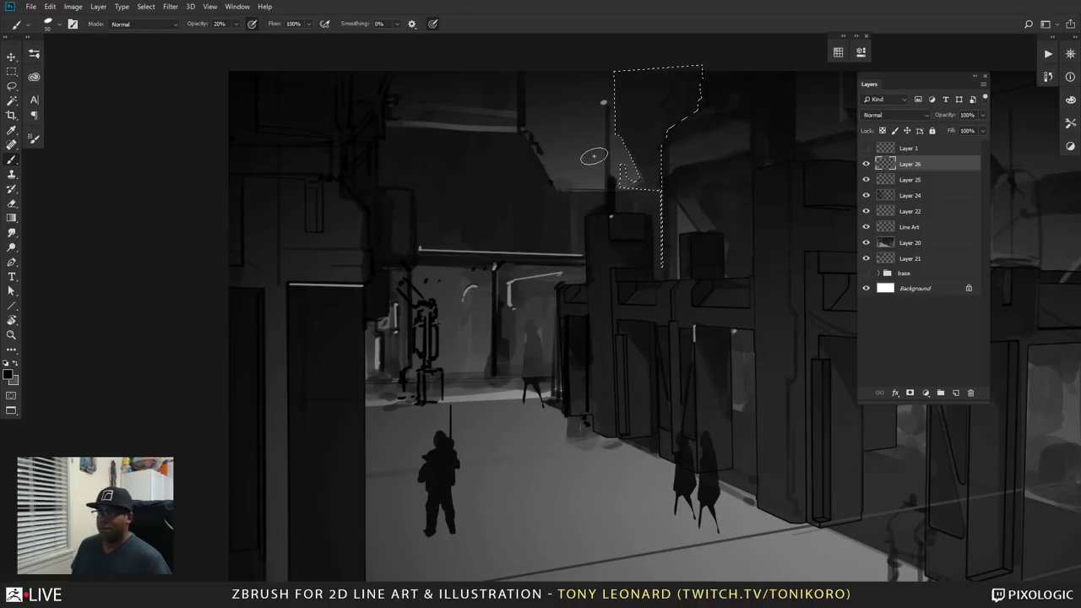
click(236, 24)
drag(234, 38, 259, 40)
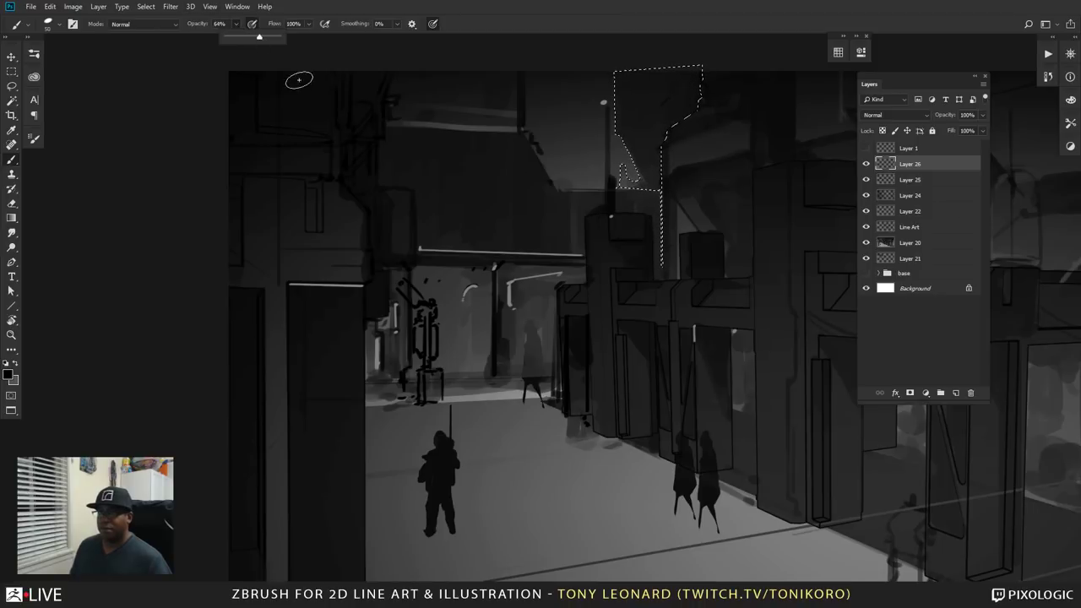
mouse_move(676, 77)
mouse_down()
mouse_move(653, 79)
mouse_move(637, 62)
mouse_move(623, 77)
mouse_up()
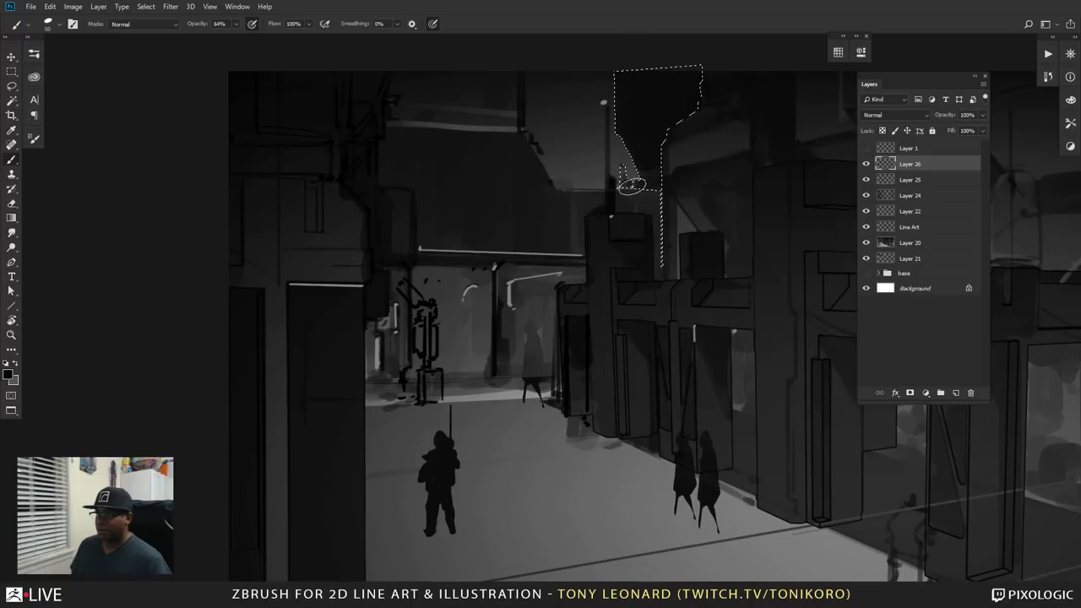
key(ctrl+d)
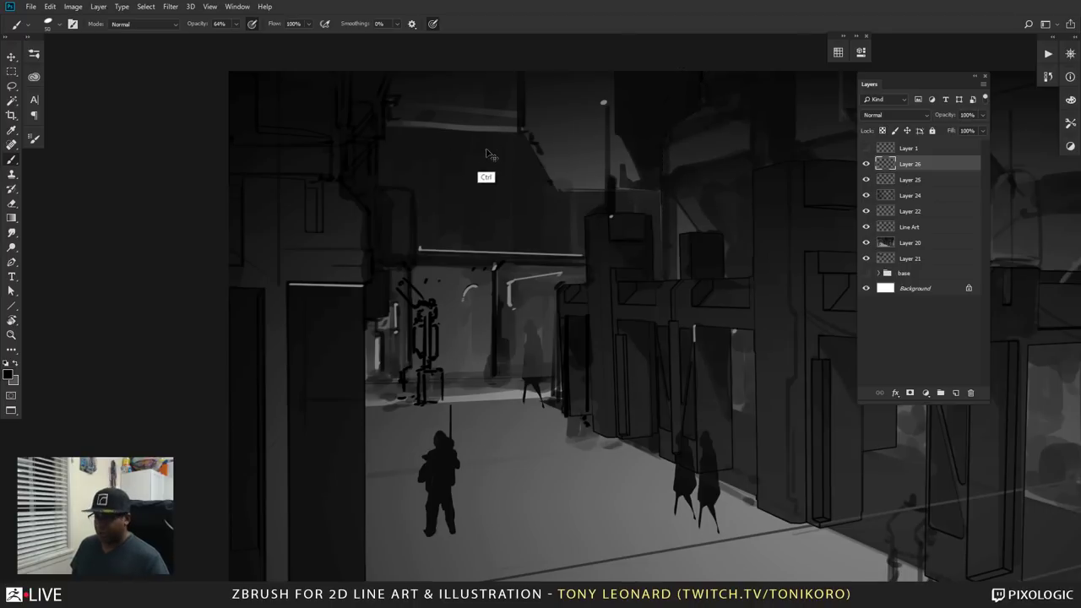
- Add another layer and choose the Sampled Brush 10 2 preset at 66 px
click(955, 394)
right_click(513, 213)
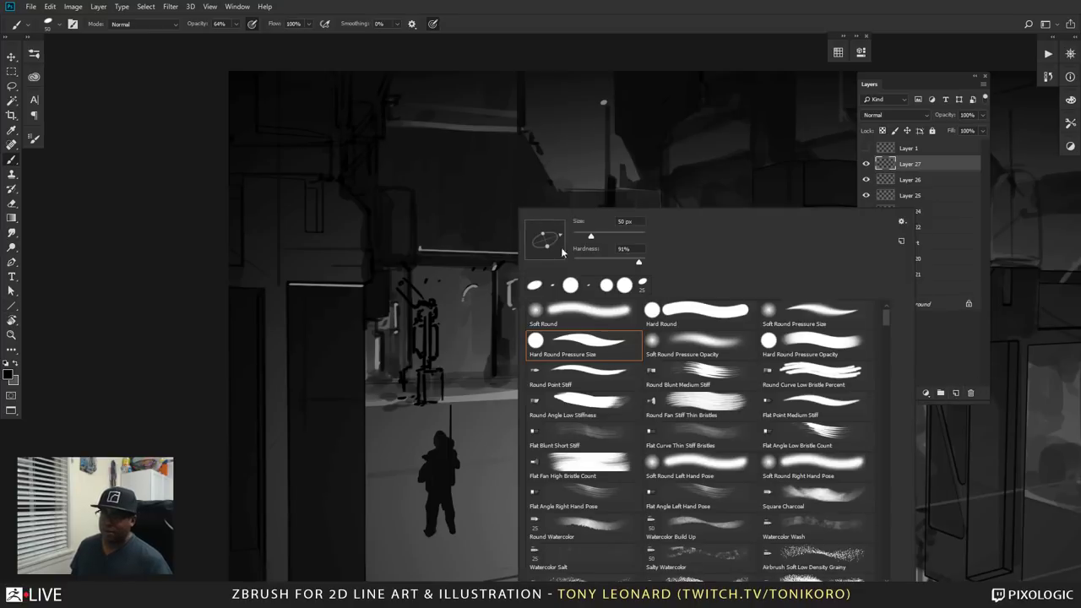
mouse_move(886, 313)
mouse_down()
mouse_move(880, 393)
mouse_move(882, 382)
mouse_up()
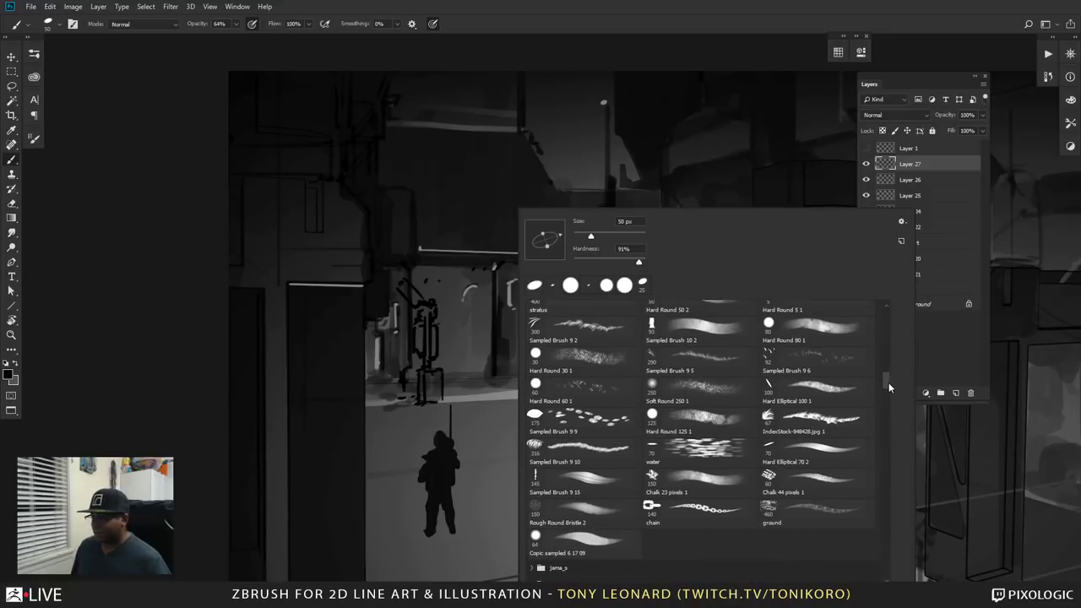
scroll(889, 383, up, 3)
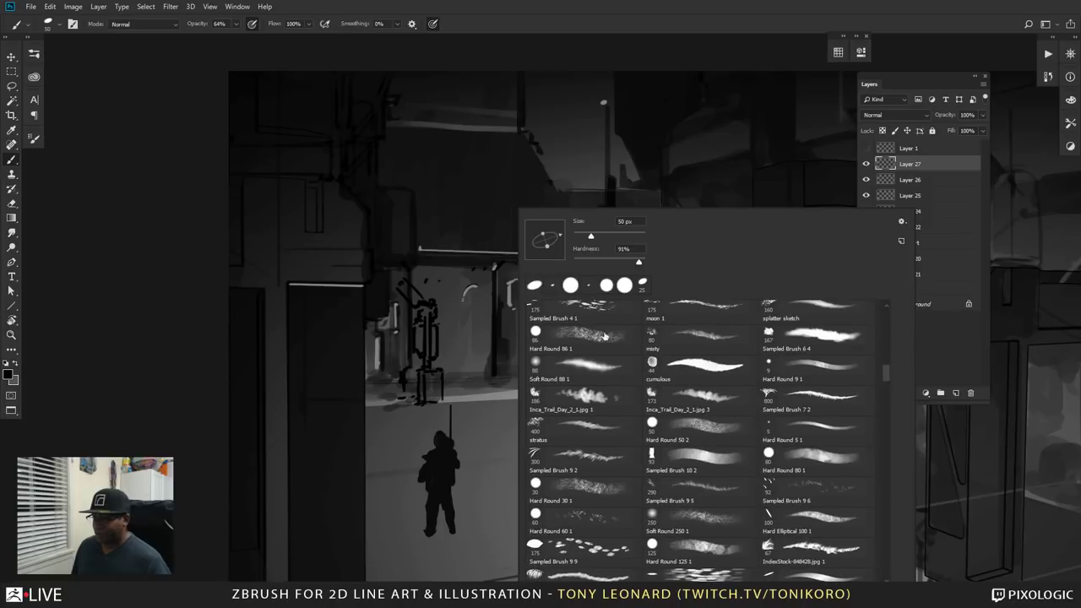
click(686, 467)
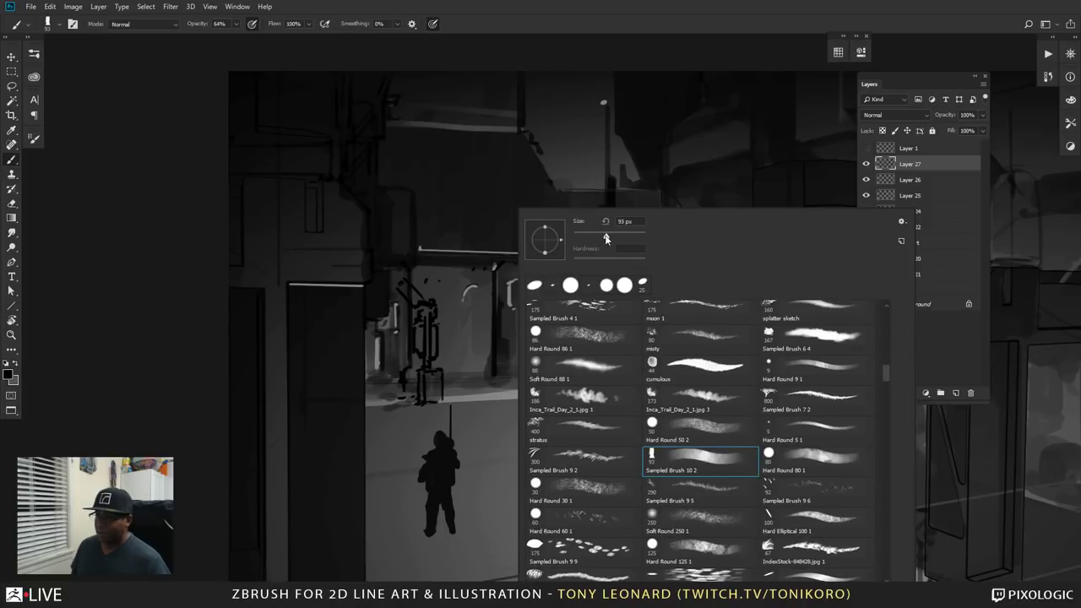
drag(605, 237, 596, 236)
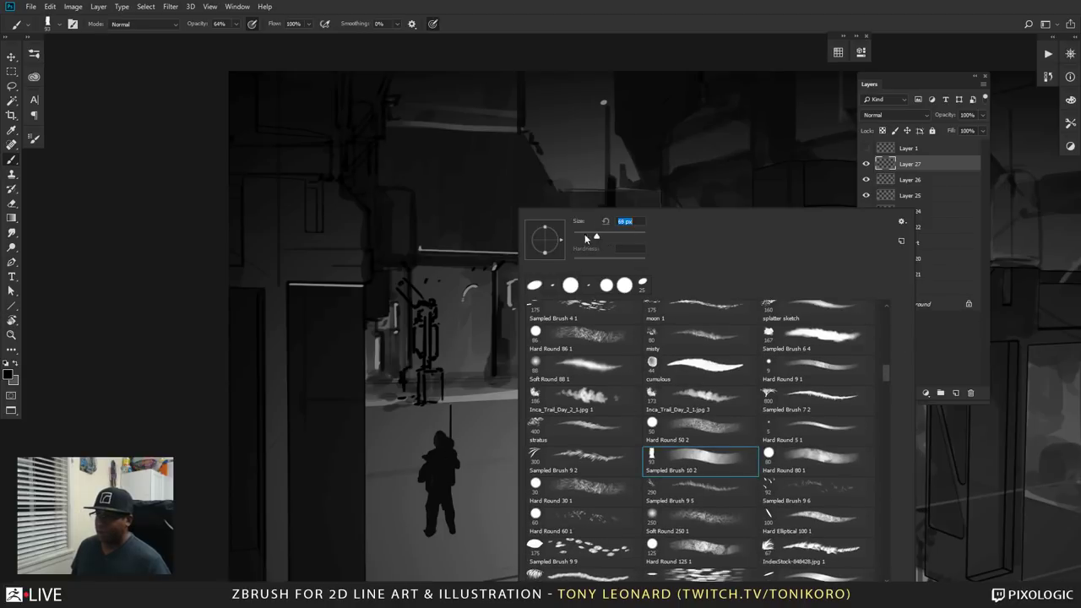
- Lower the brush opacity to 19%
click(236, 25)
click(235, 24)
drag(225, 38, 214, 38)
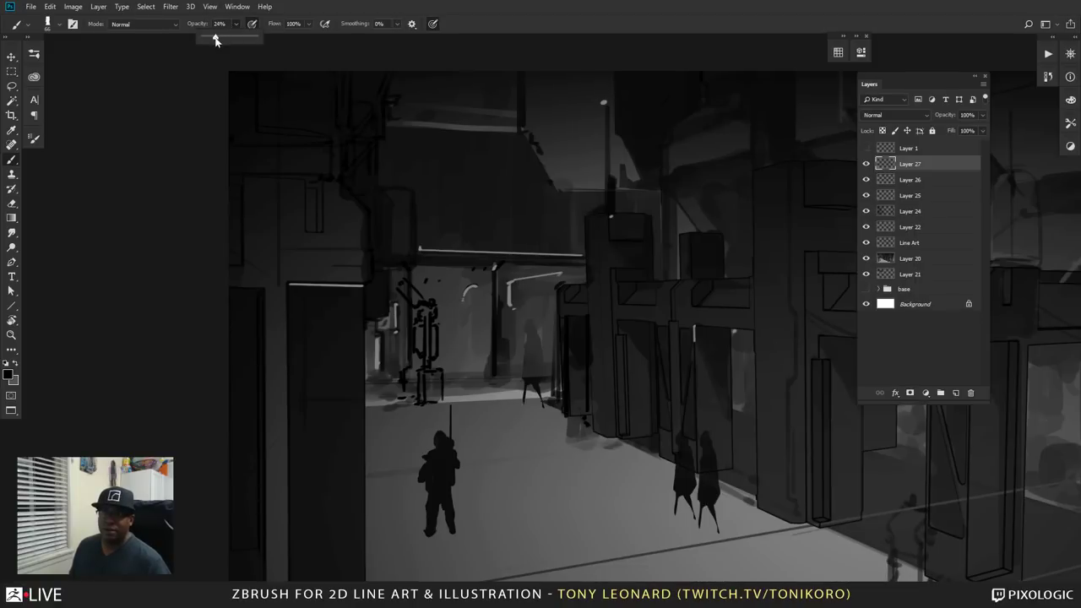
alt+click(511, 390)
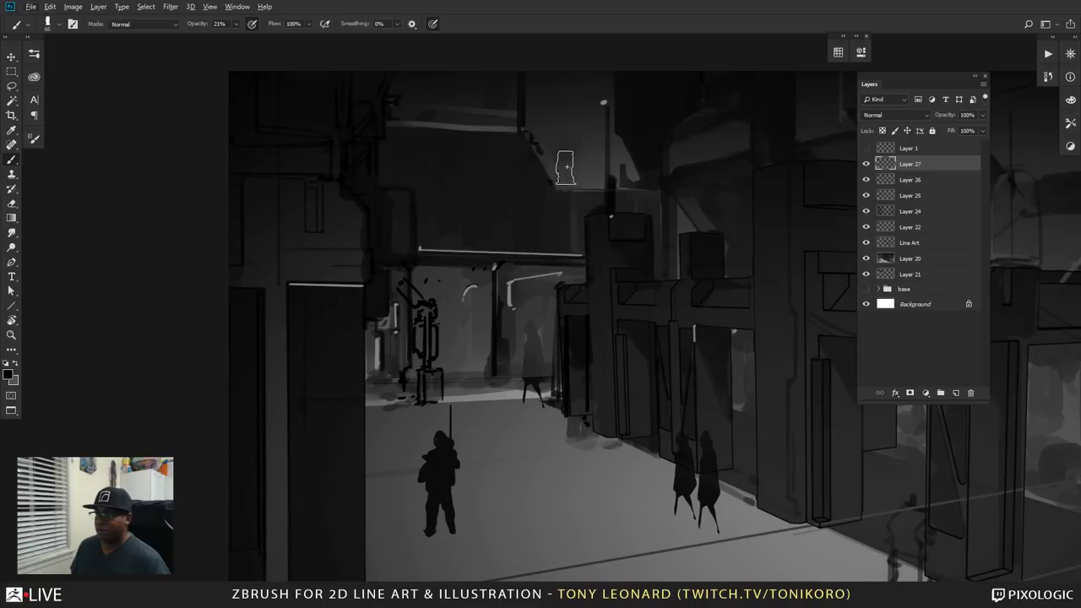
click(238, 27)
drag(243, 39, 235, 38)
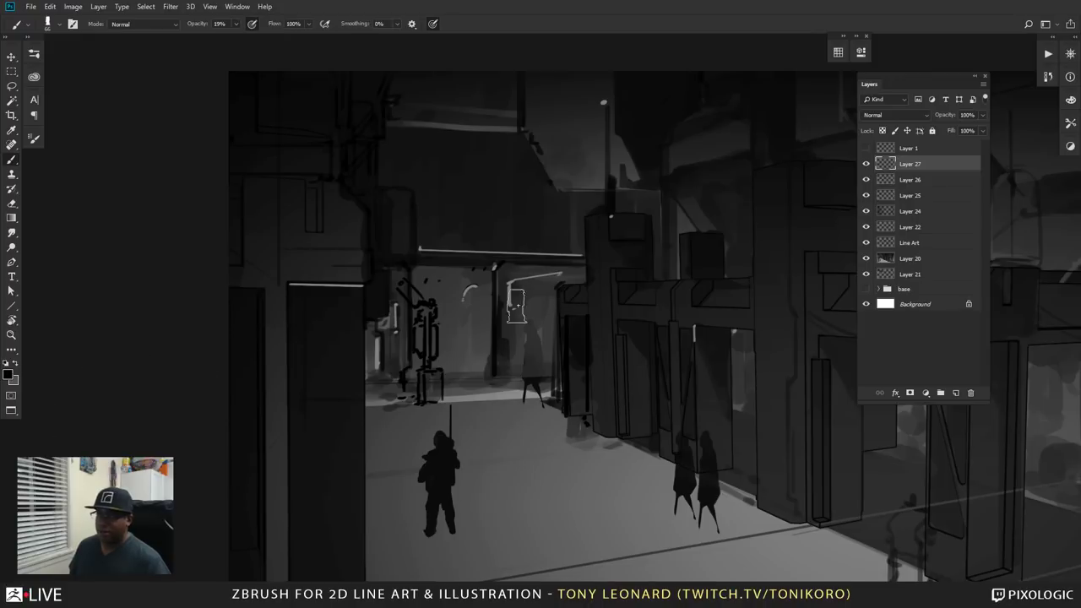
- Set the foreground to light gray 979595 and paint soft haze in the sky between the overhang and the dark tower
click(10, 374)
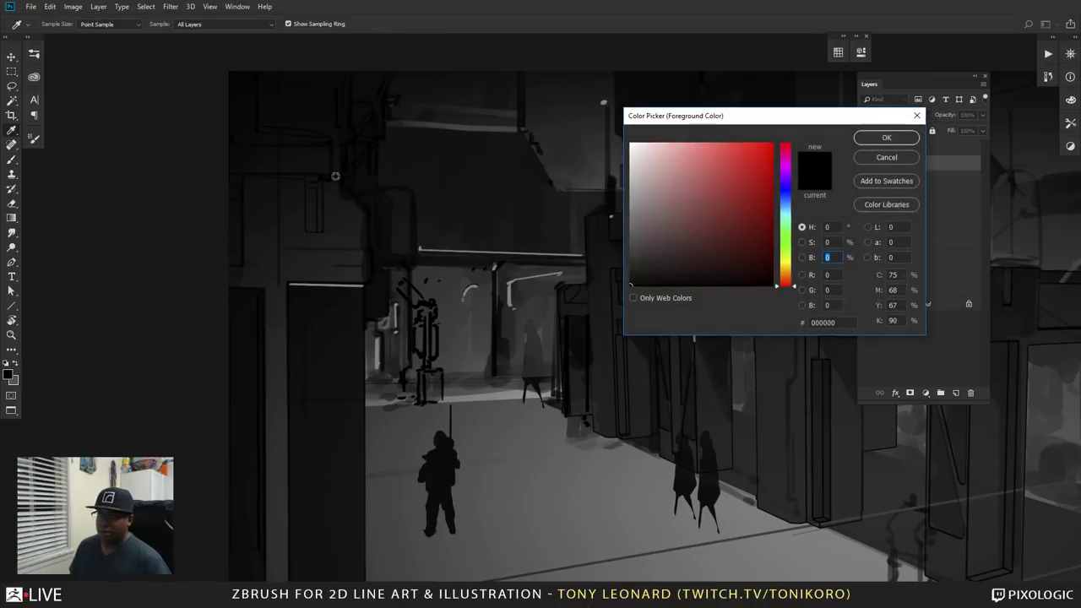
click(887, 137)
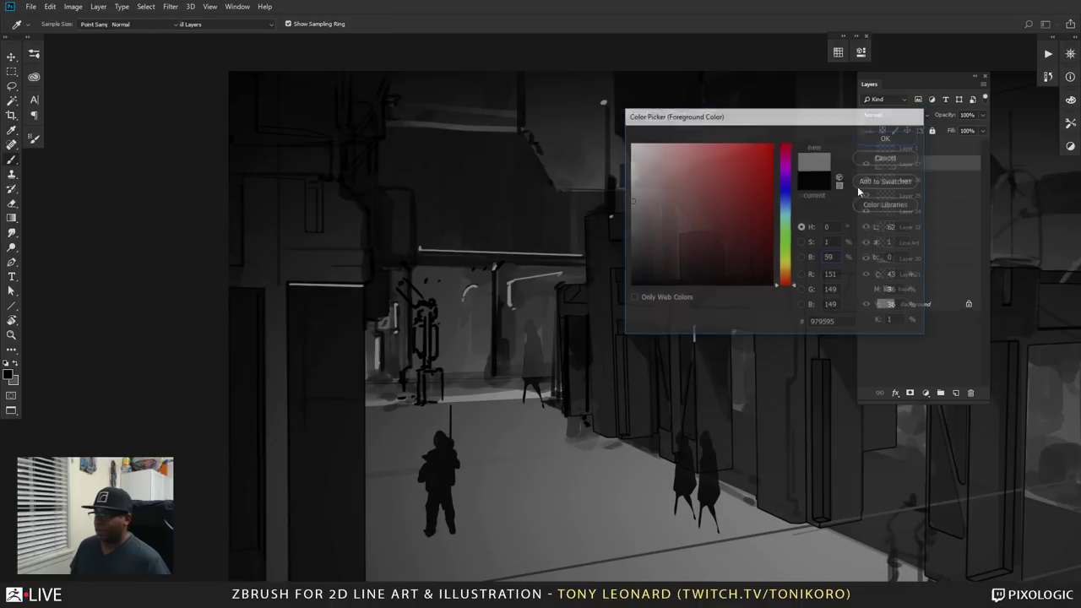
mouse_move(567, 164)
mouse_down()
mouse_move(561, 152)
mouse_move(601, 161)
mouse_move(606, 140)
mouse_move(615, 160)
mouse_move(583, 164)
mouse_move(601, 171)
mouse_move(572, 151)
mouse_move(595, 116)
mouse_move(549, 129)
mouse_move(548, 115)
mouse_move(592, 107)
mouse_move(573, 122)
mouse_up()
alt+click(542, 126)
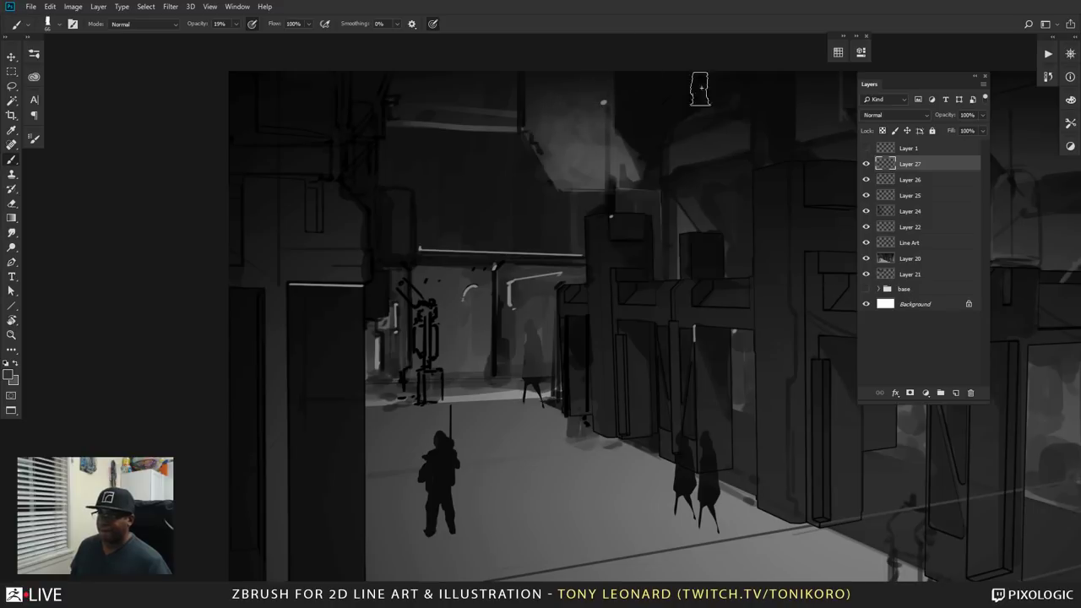
key(e)
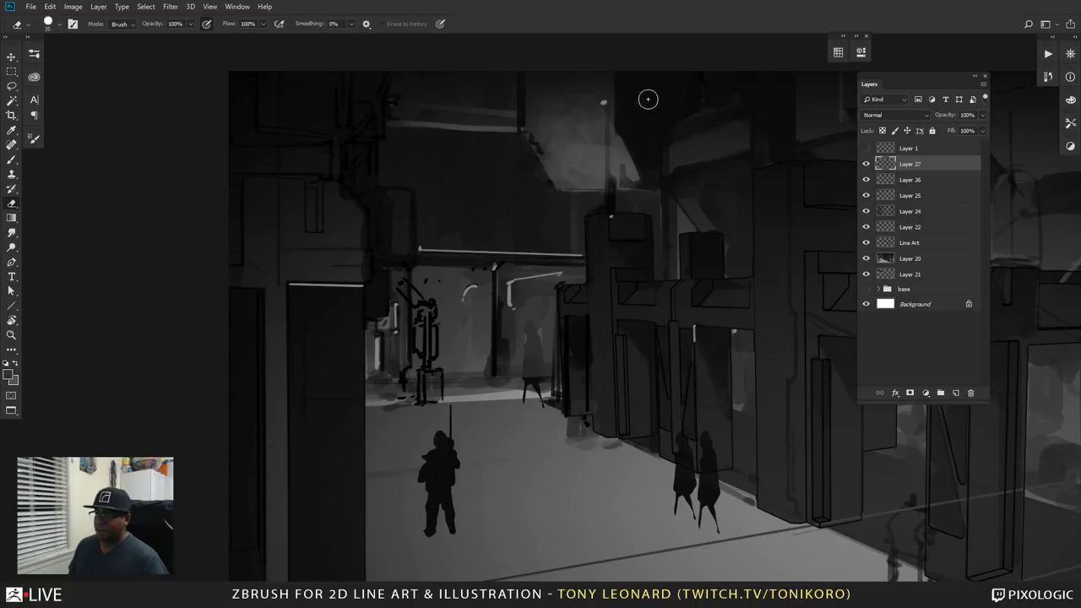
key(b)
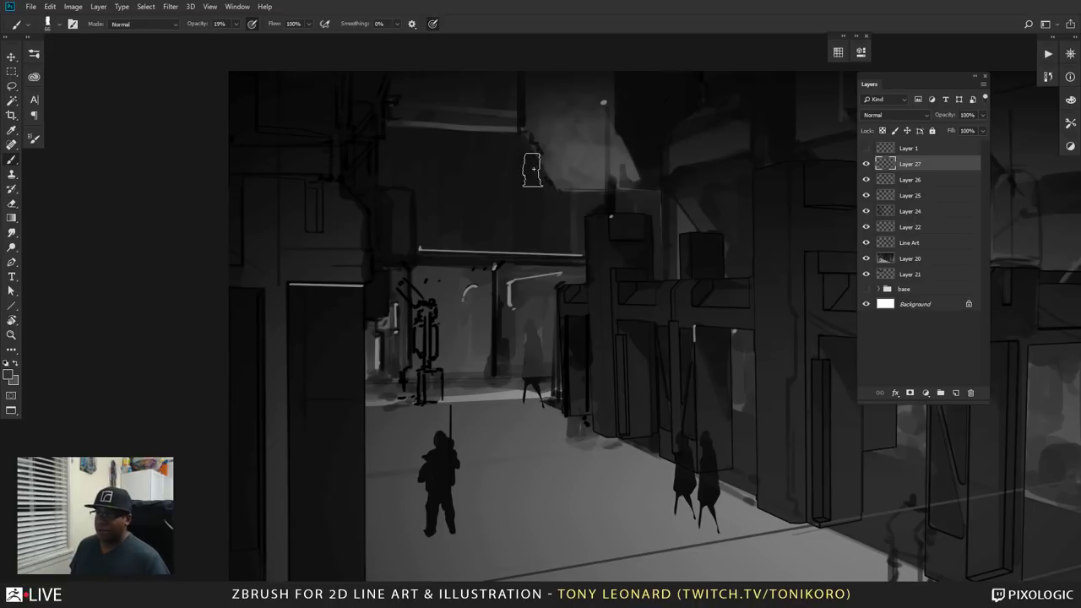
- Switch back to the angled elliptical brush, reduce it to about 10 px, and add a new layer above the sky haze
right_click(533, 169)
scroll(904, 311, up, 5)
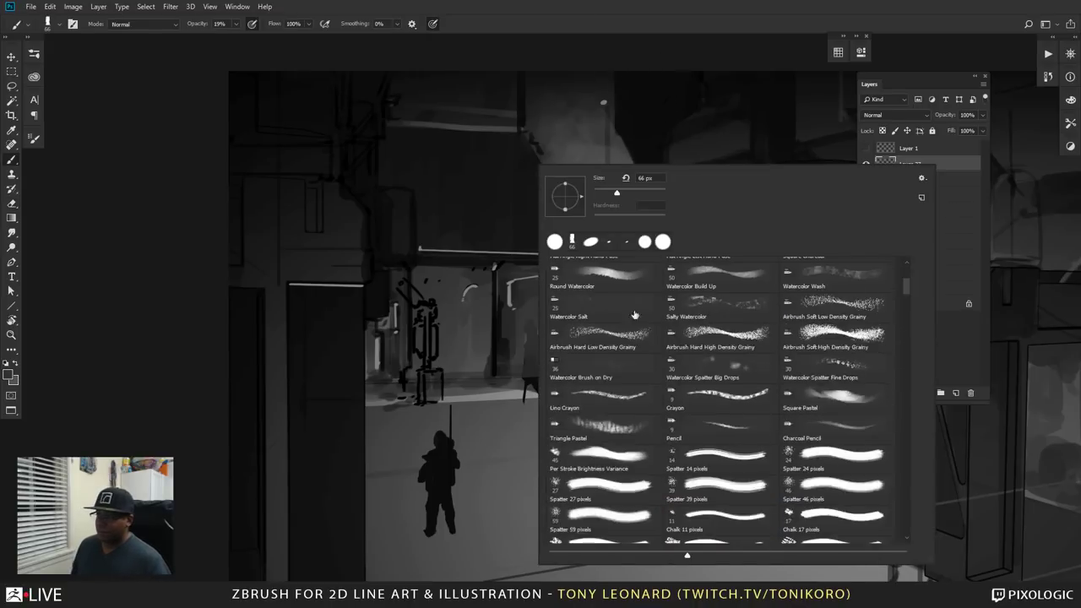
click(611, 241)
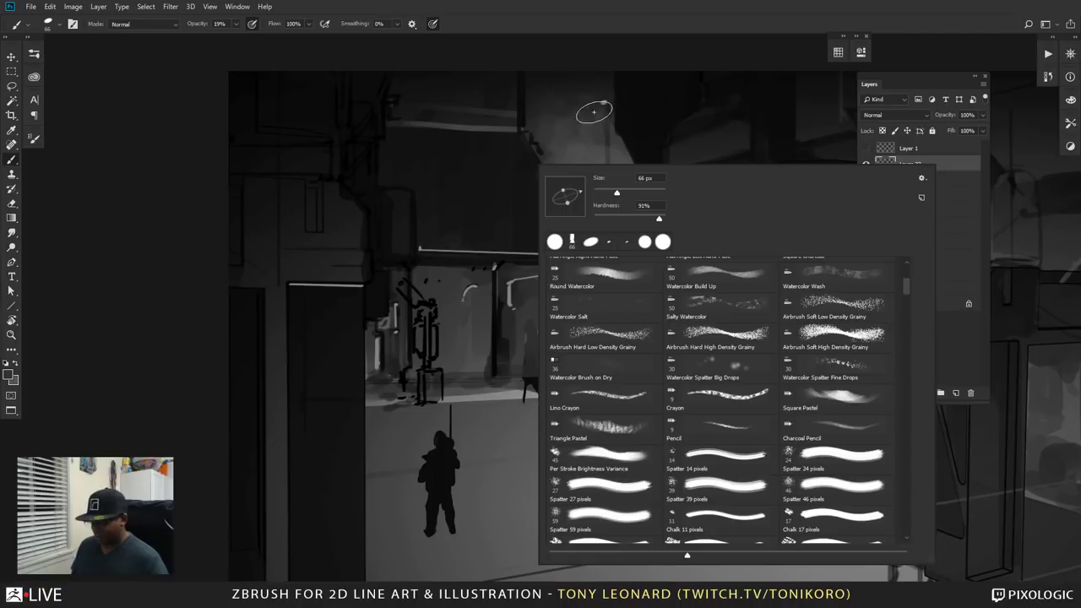
click(596, 194)
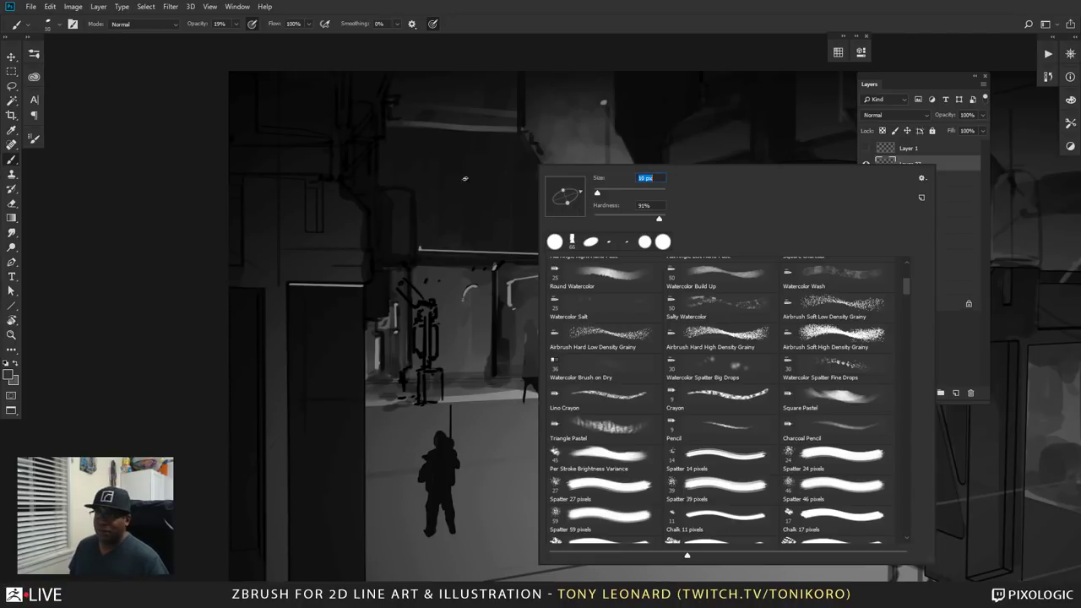
drag(598, 195, 598, 195)
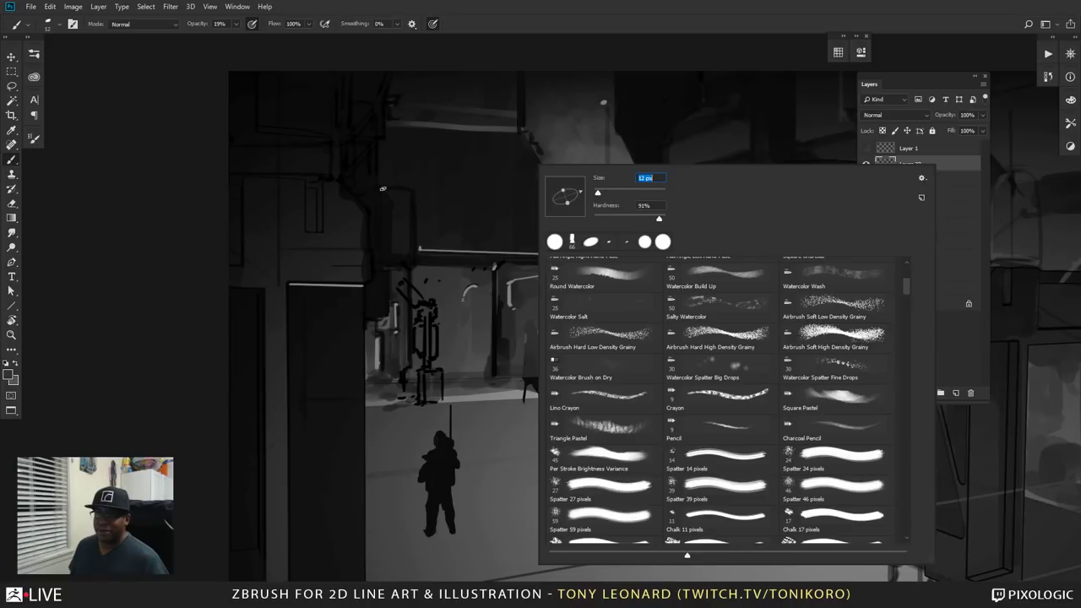
alt+click(385, 100)
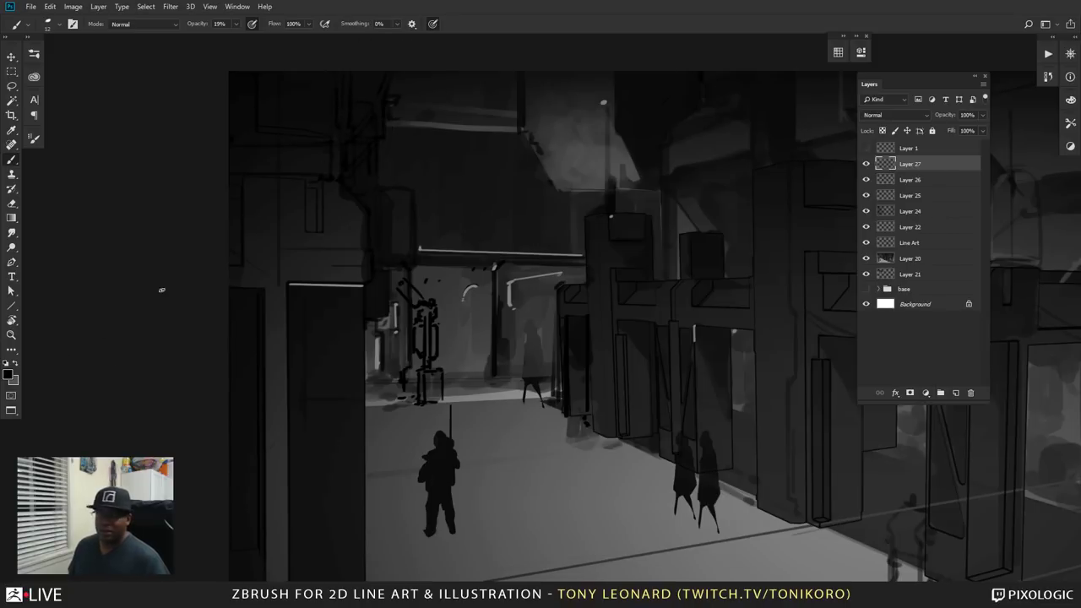
click(955, 393)
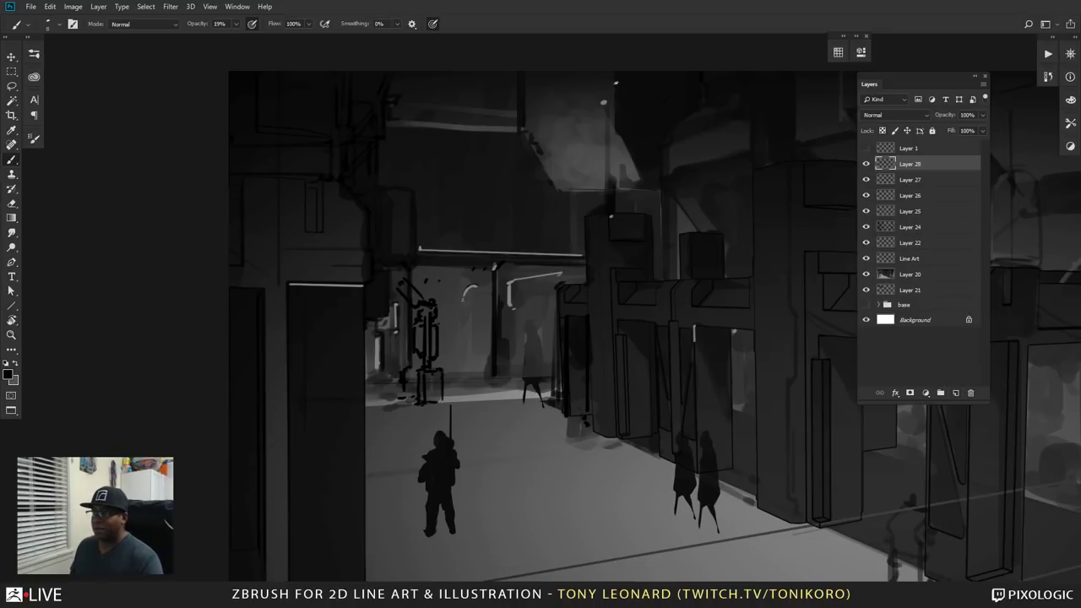
key(shift)
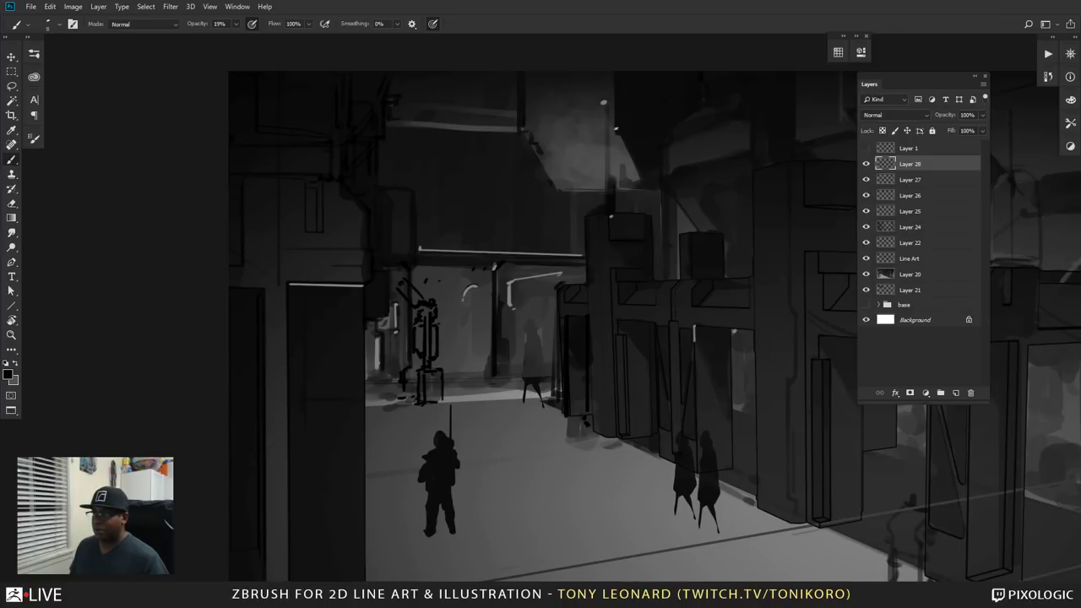
- Set the brush opacity to 100% and paint black antenna, pipe and seam details on the distant tower and overhang
click(236, 28)
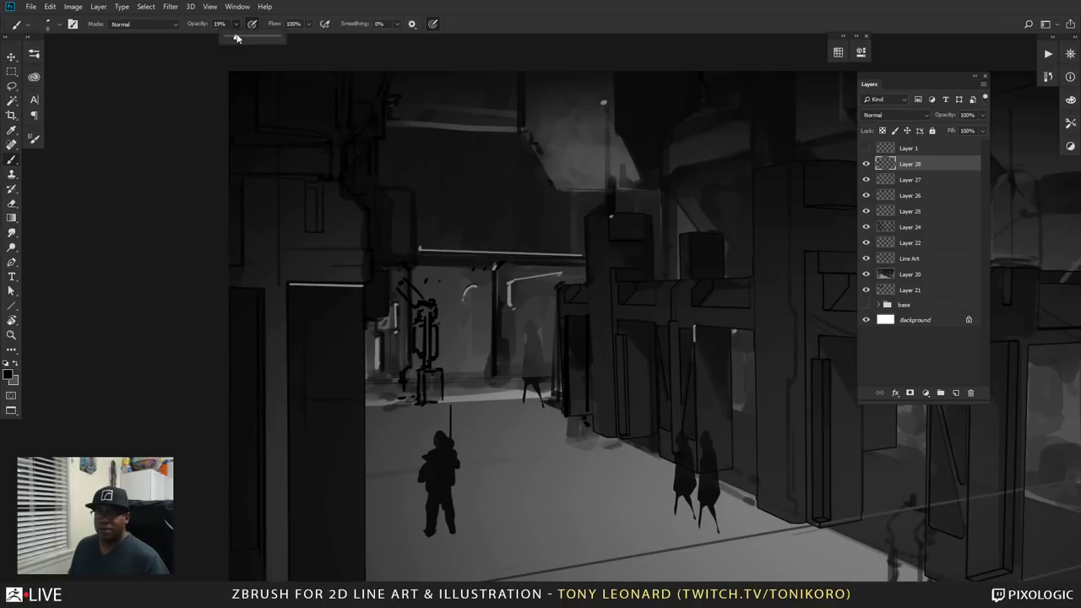
drag(237, 39, 285, 46)
drag(614, 161, 613, 164)
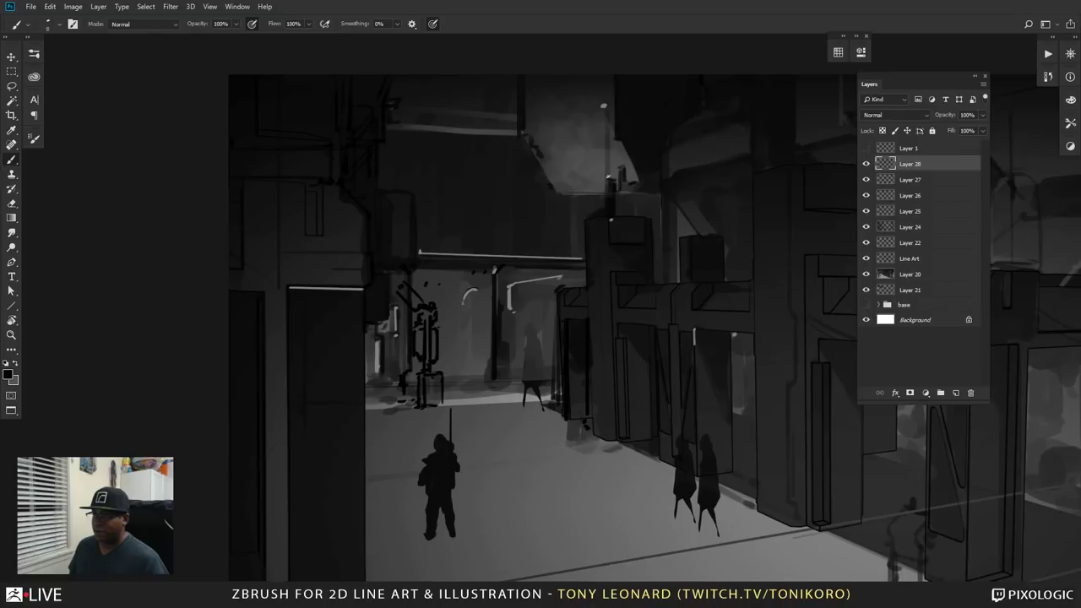
shift+drag(609, 110, 606, 189)
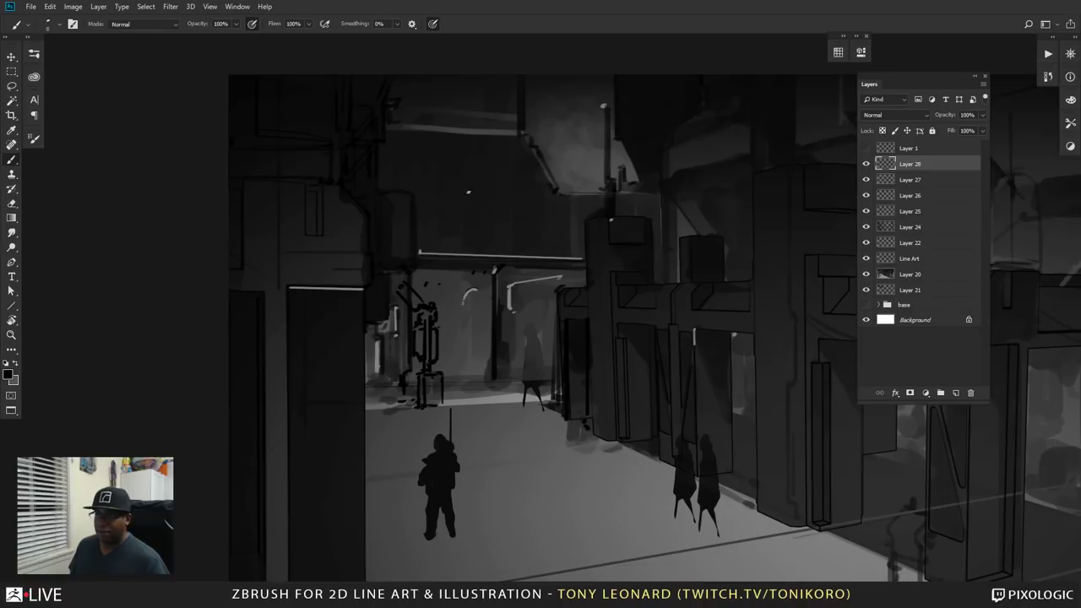
drag(464, 192, 463, 247)
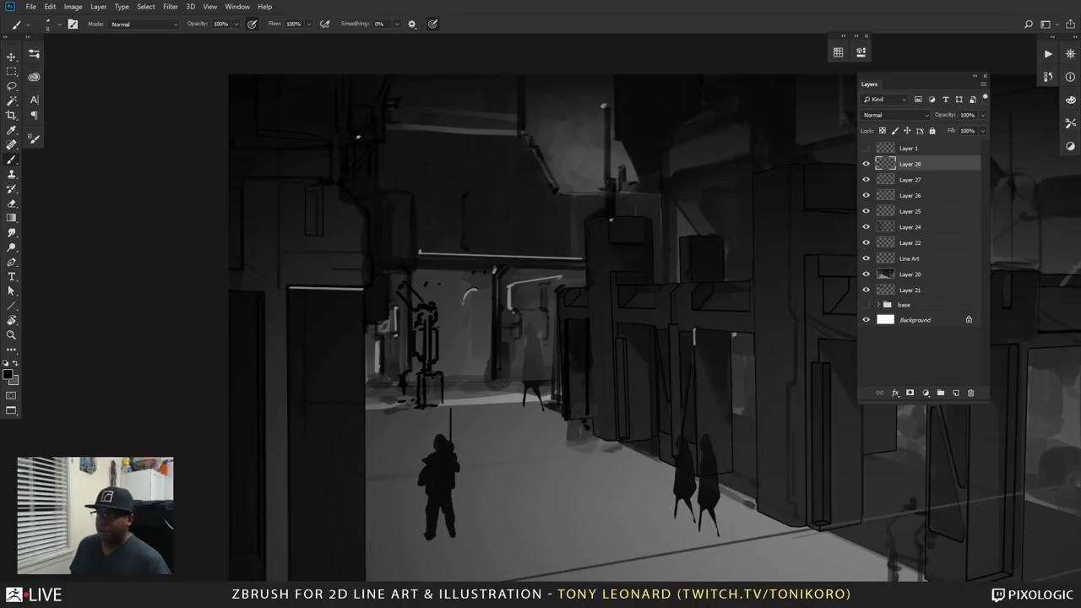
- Paint thin black cables across the sky from the overhang, plus two long sagging cables spanning the right-hand buildings
drag(360, 133, 691, 61)
drag(353, 152, 733, 36)
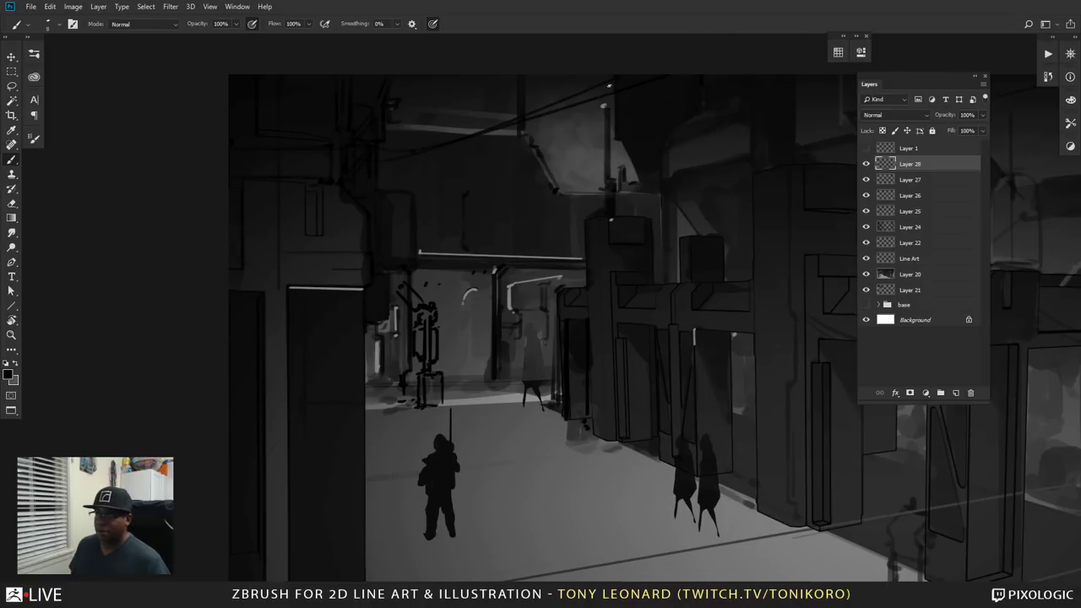
drag(829, 314, 551, 346)
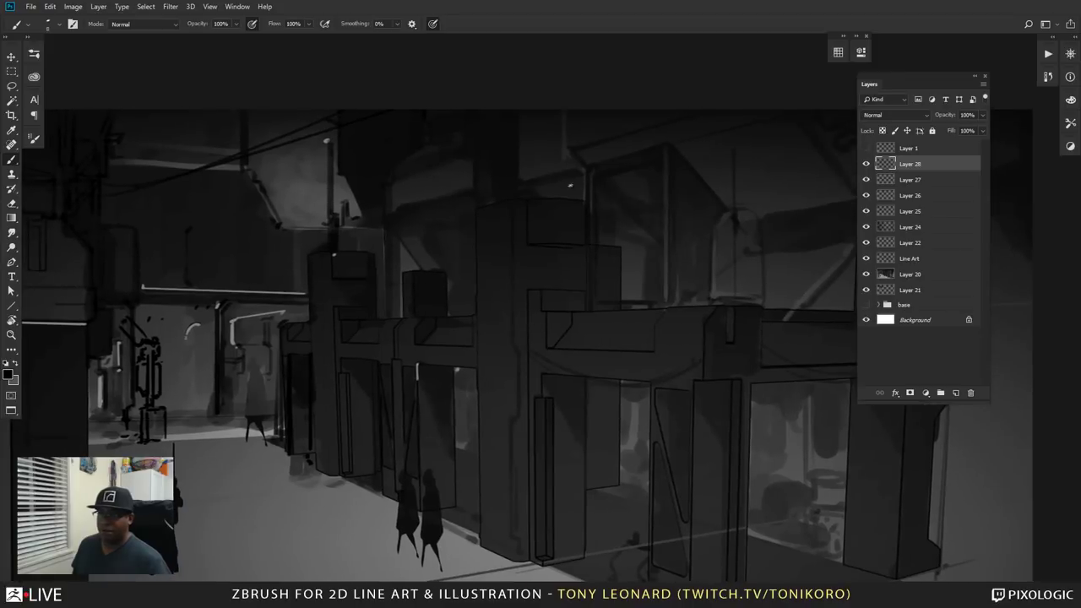
drag(53, 101, 857, 159)
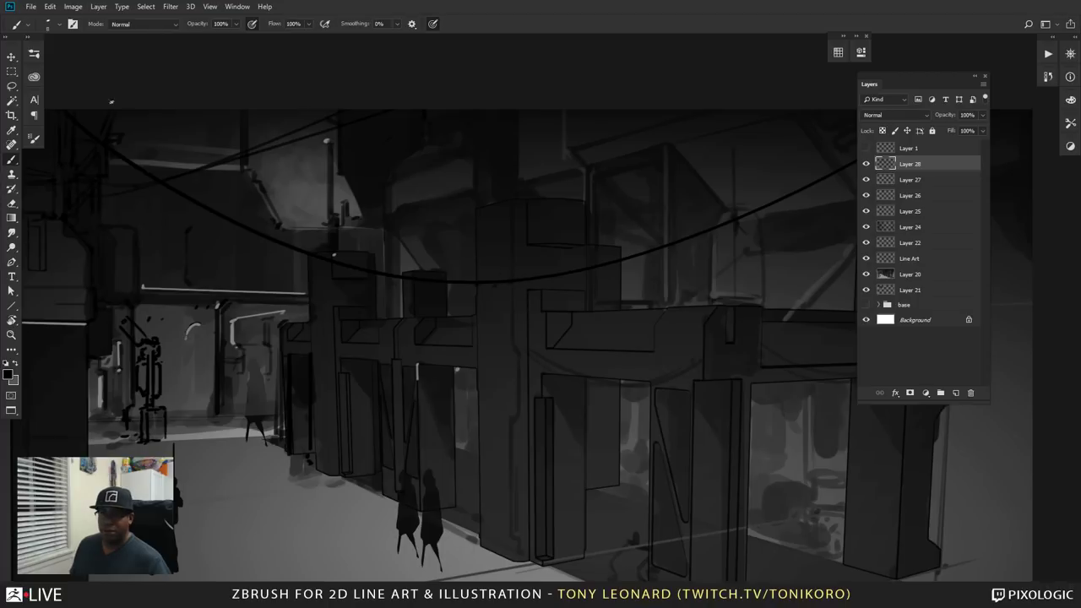
drag(118, 145, 857, 242)
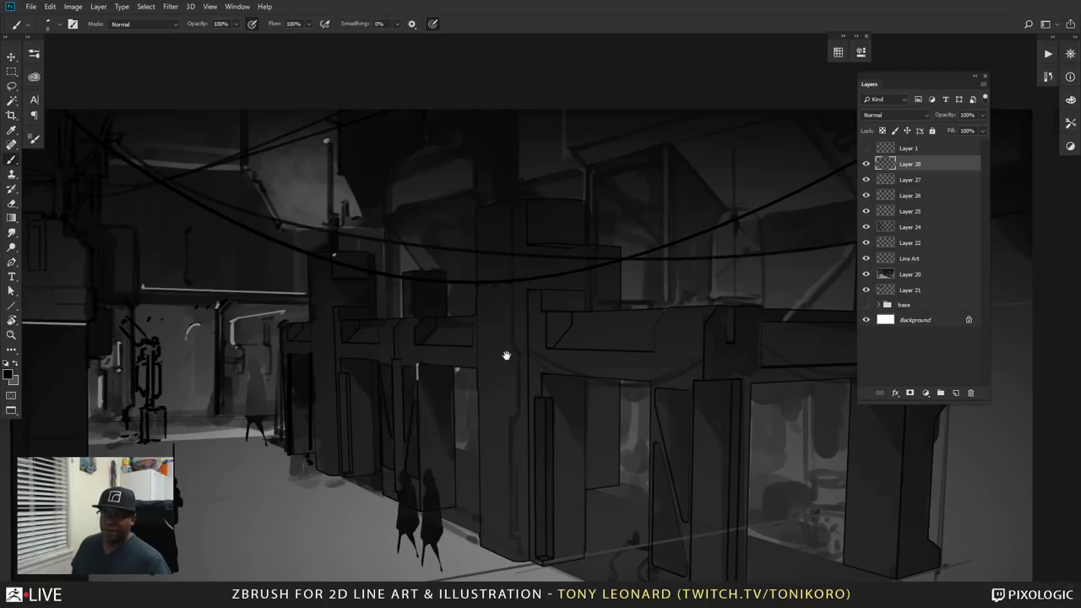
- Review the whole street composition with the new hanging cables at different framings
drag(507, 355, 733, 305)
key(z)
alt+click(628, 317)
drag(679, 397, 427, 355)
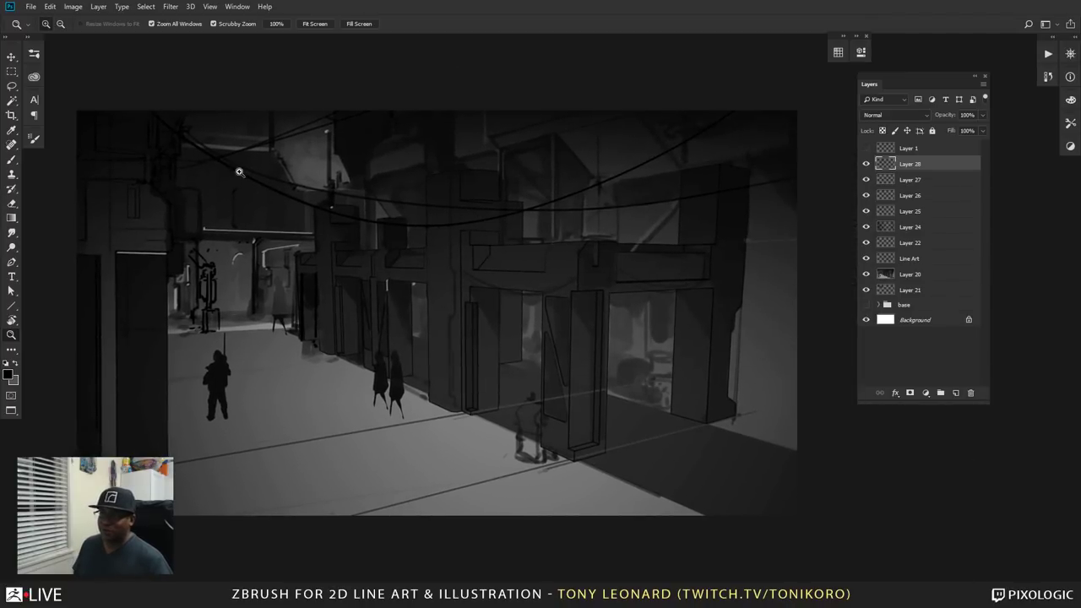
drag(574, 312, 615, 335)
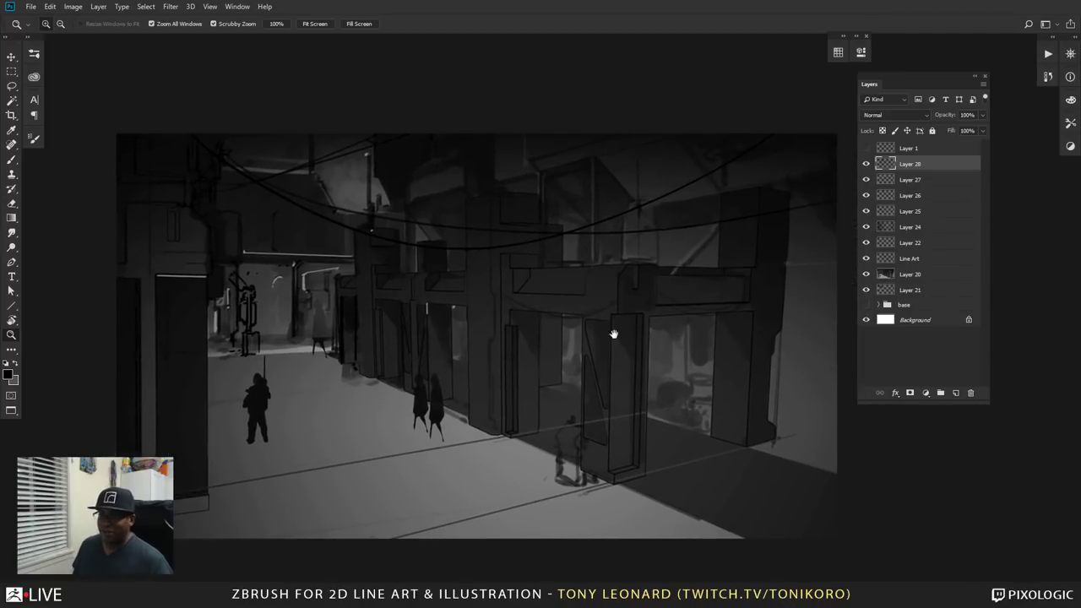
drag(651, 391, 647, 297)
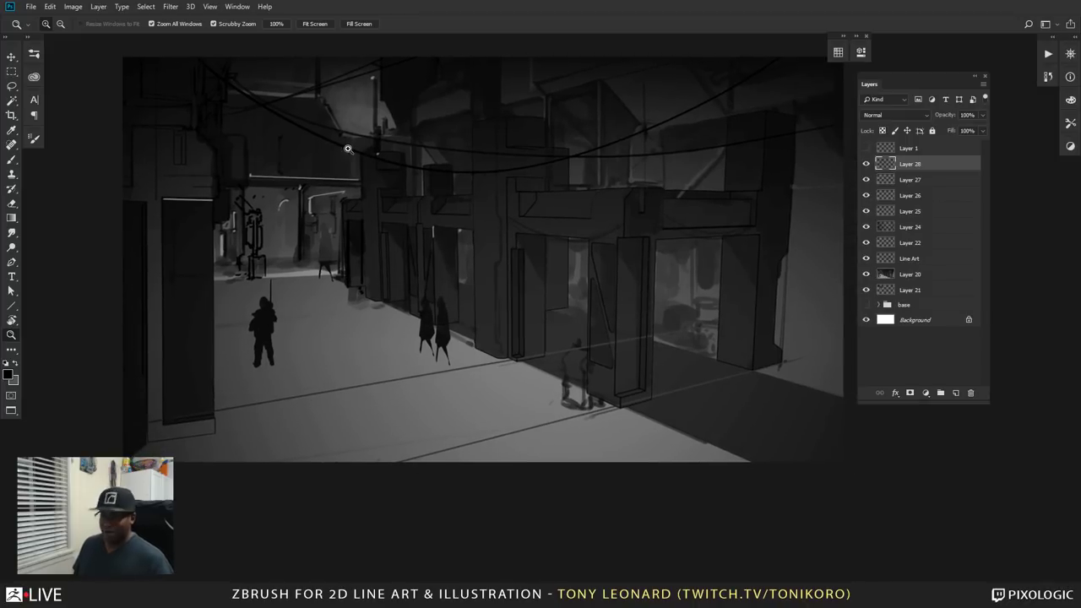
mouse_move(485, 262)
mouse_down()
mouse_move(565, 370)
mouse_move(610, 383)
mouse_up()
key(b)
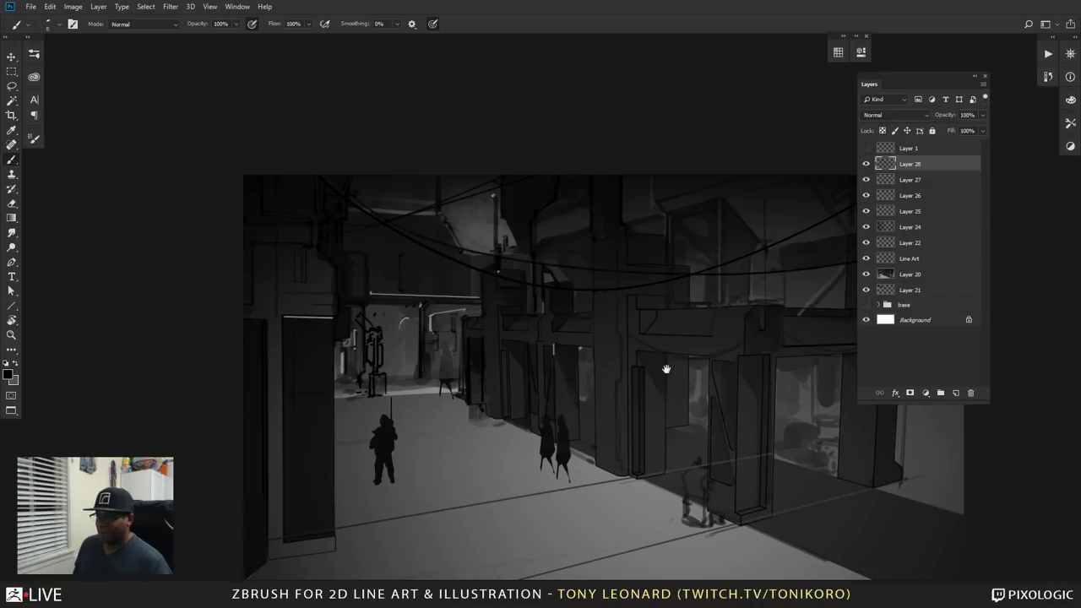
drag(664, 307, 524, 307)
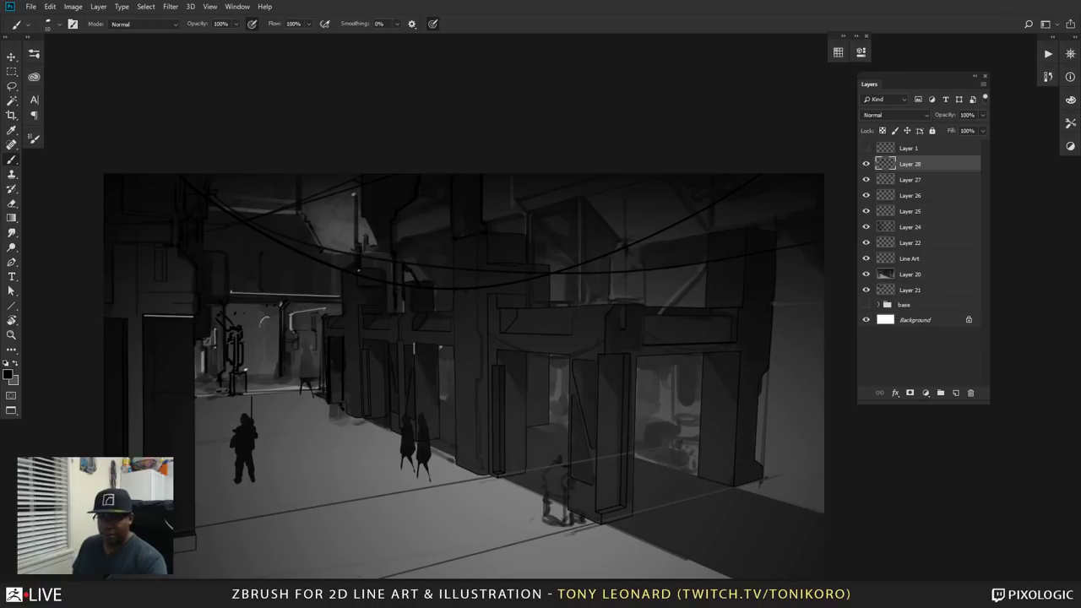
- Set the brush to 30 px and 45% opacity, and darken the distant machinery and the far end of the alley
key(bracketright)
key(bracketright)
key(bracketright)
key(bracketright)
key(bracketright)
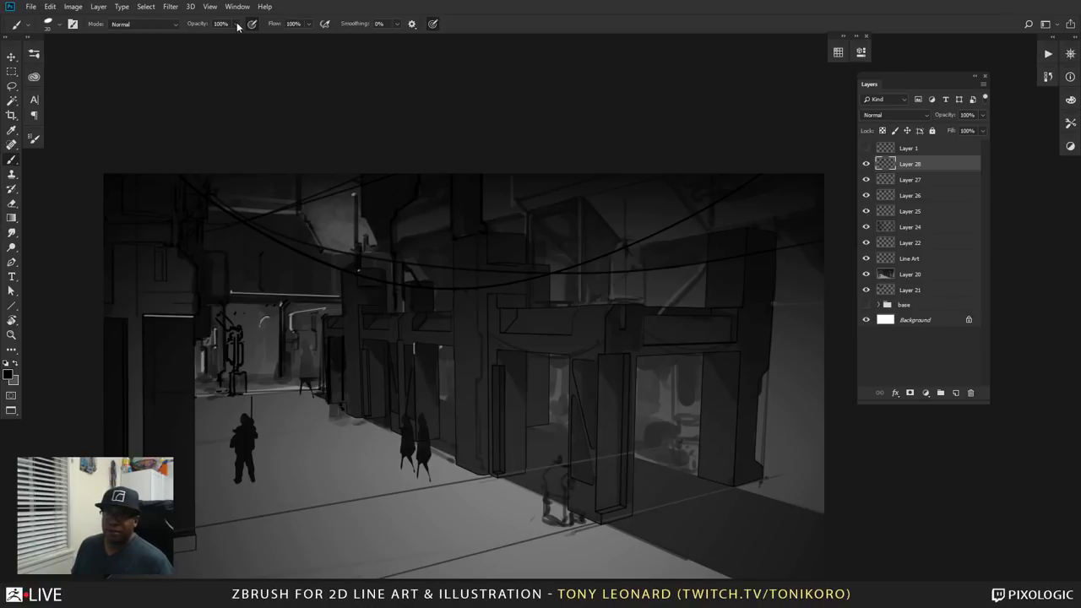
click(238, 26)
drag(240, 38, 208, 38)
mouse_move(229, 324)
mouse_down()
mouse_move(219, 317)
mouse_move(239, 354)
mouse_move(226, 390)
mouse_move(231, 342)
mouse_move(236, 395)
mouse_up()
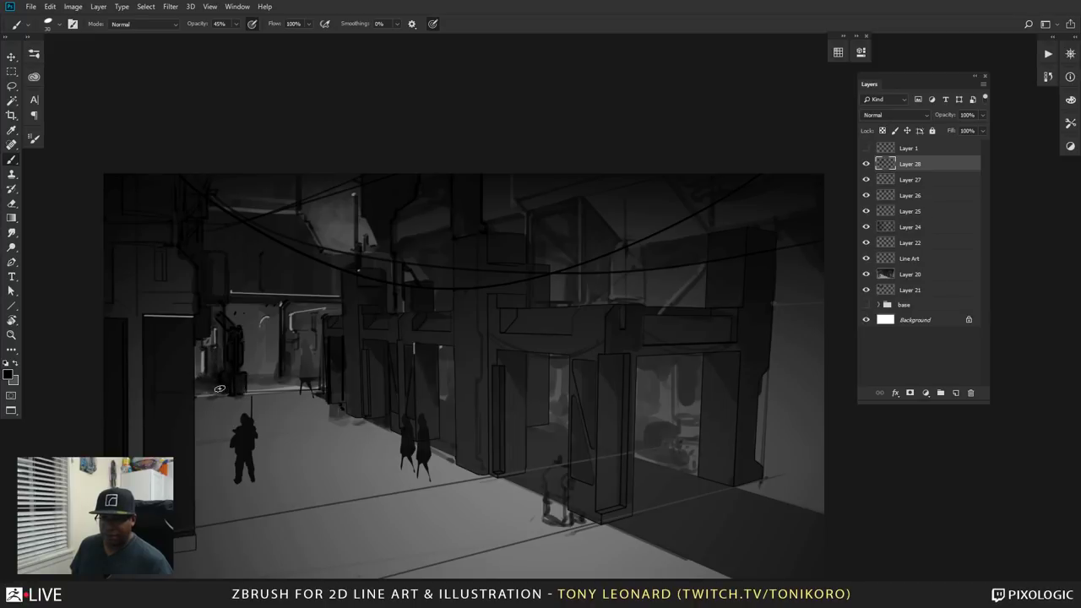
drag(196, 338, 200, 387)
drag(447, 438, 719, 406)
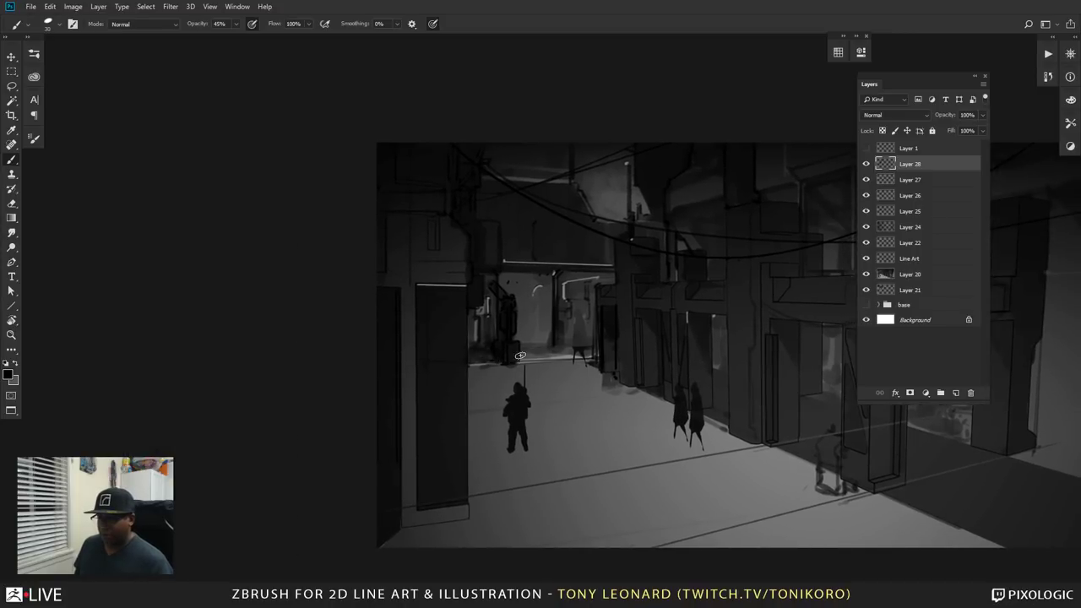
mouse_move(521, 355)
mouse_down()
mouse_move(589, 353)
mouse_move(593, 365)
mouse_up()
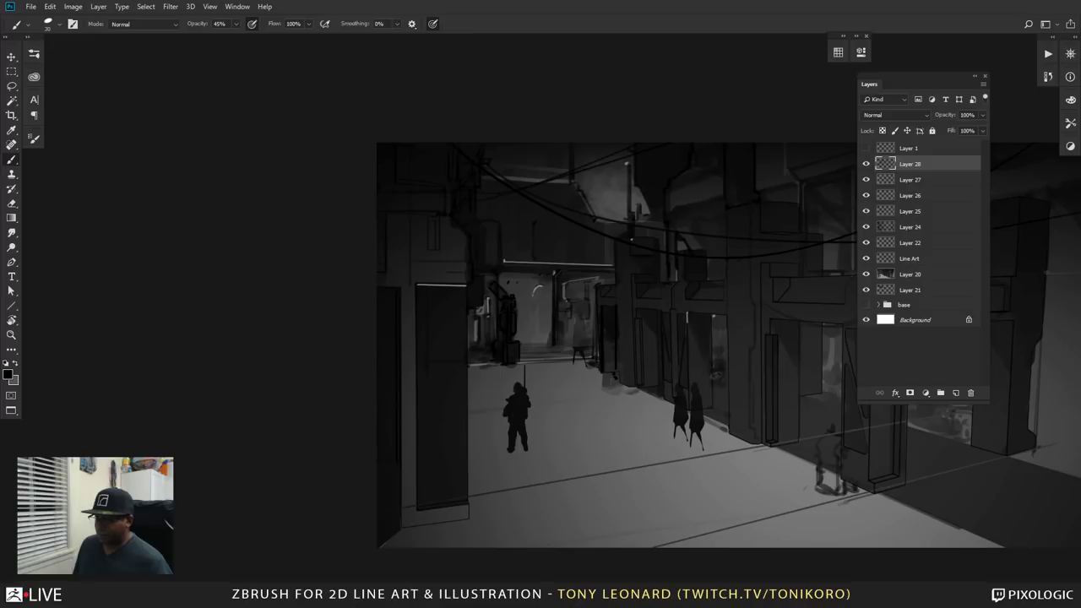
- Paint faint dark structural shapes on the background wall beyond the corner building and shade its upper surroundings
drag(681, 439, 506, 429)
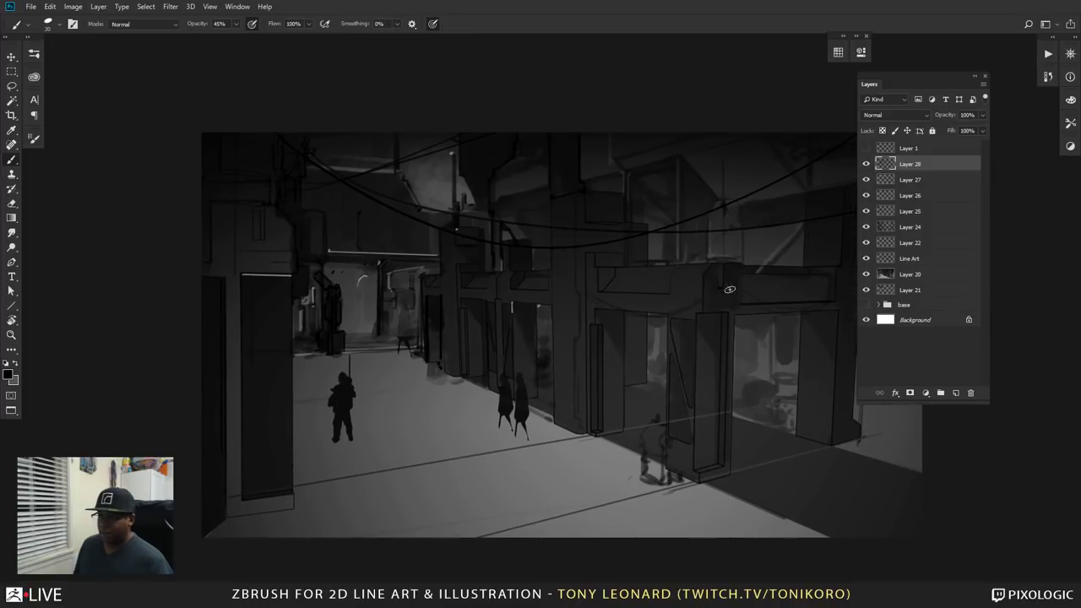
drag(730, 289, 519, 401)
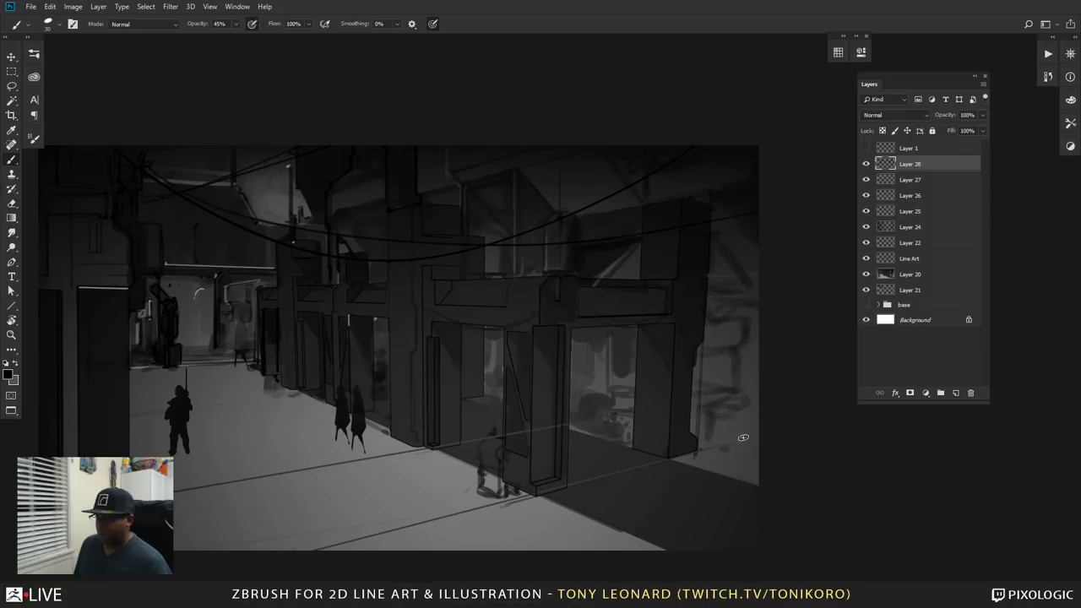
mouse_move(744, 437)
mouse_down()
mouse_move(737, 457)
mouse_move(698, 452)
mouse_move(747, 463)
mouse_move(750, 473)
mouse_up()
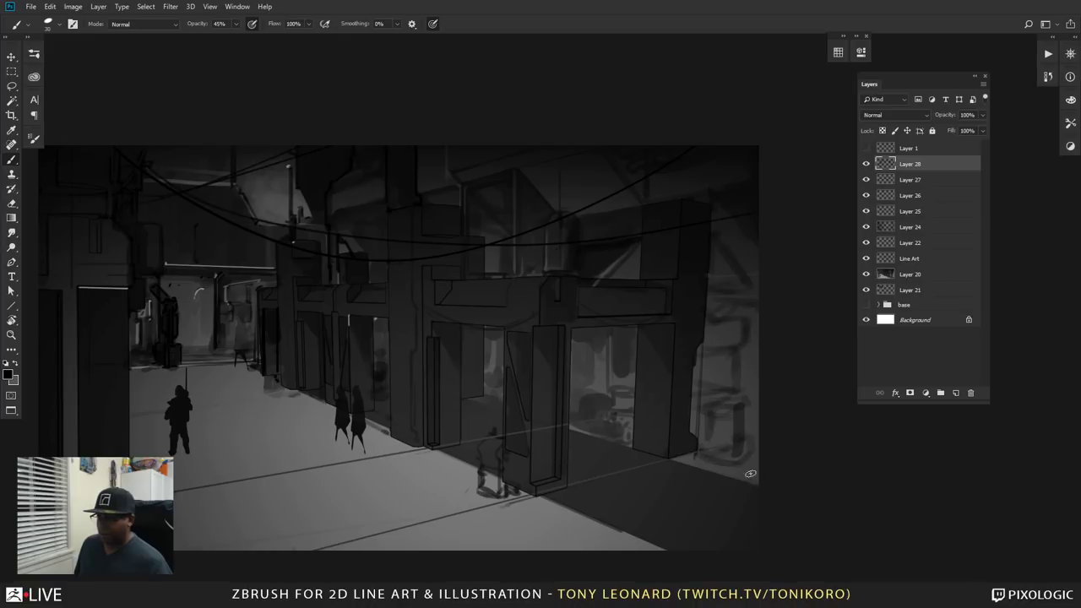
- Shade around the doorway of the near left building, and sample a dark gray from the overhang as the foreground color
drag(506, 486, 697, 415)
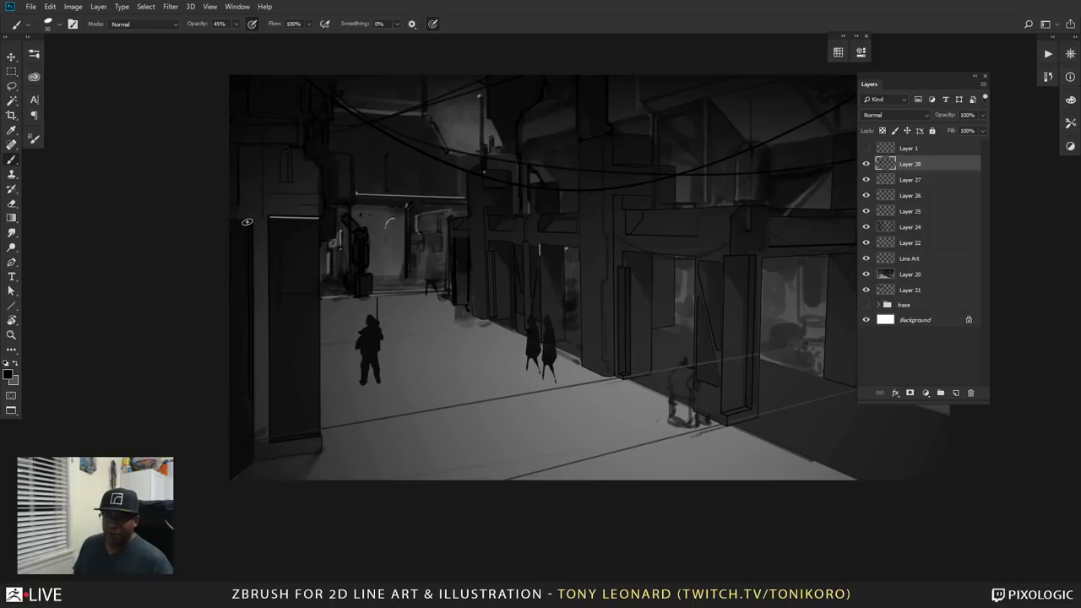
drag(264, 214, 319, 213)
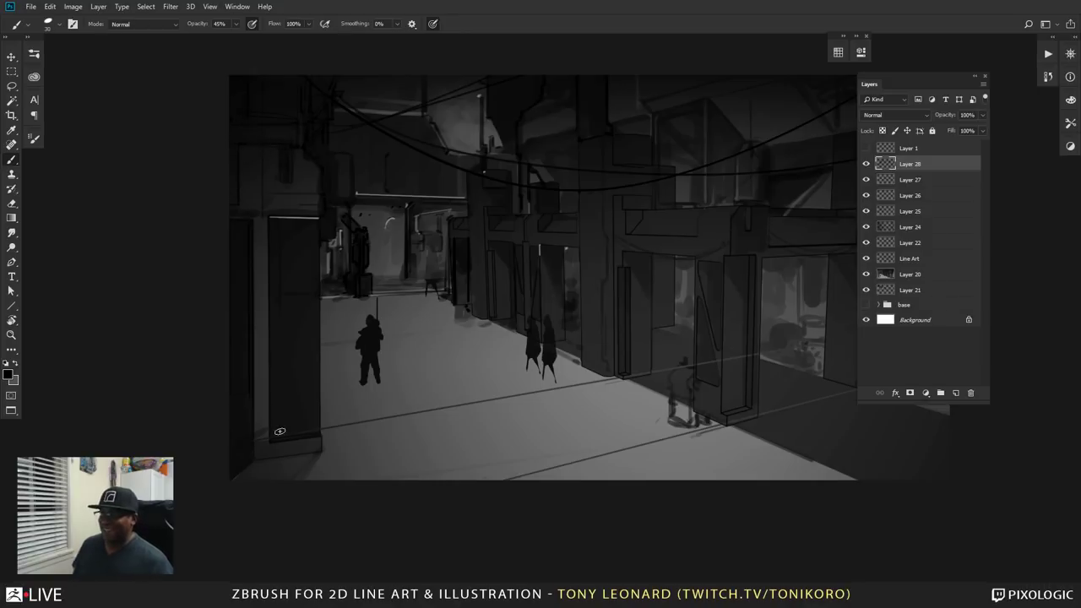
mouse_move(631, 325)
mouse_down()
mouse_move(400, 366)
mouse_move(428, 408)
mouse_move(495, 310)
mouse_move(494, 330)
mouse_move(476, 337)
mouse_up()
mouse_move(392, 278)
mouse_down()
mouse_move(392, 315)
mouse_move(374, 315)
mouse_up()
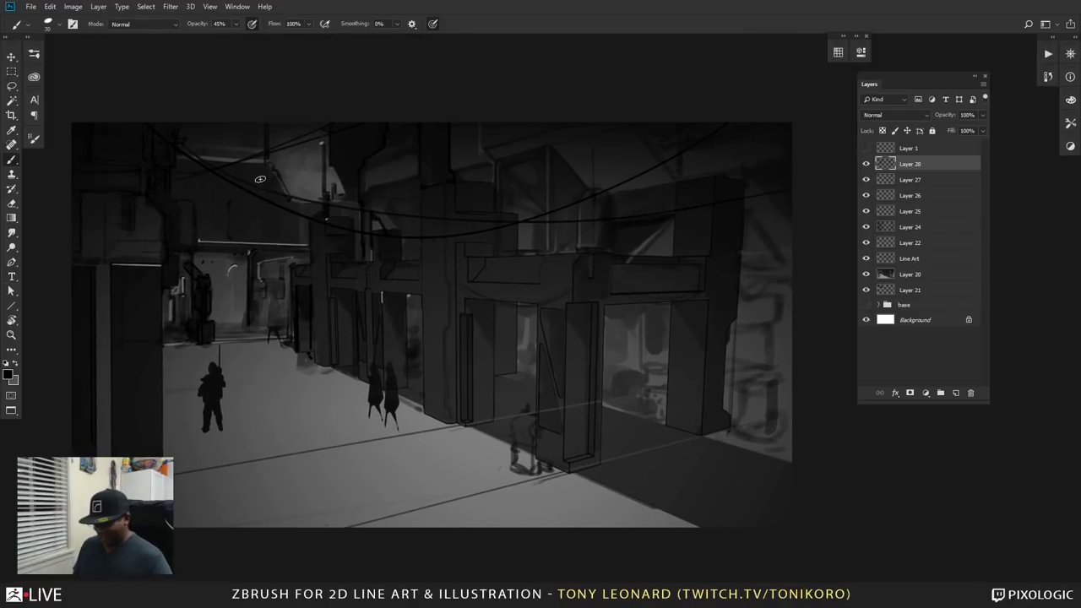
alt+click(285, 201)
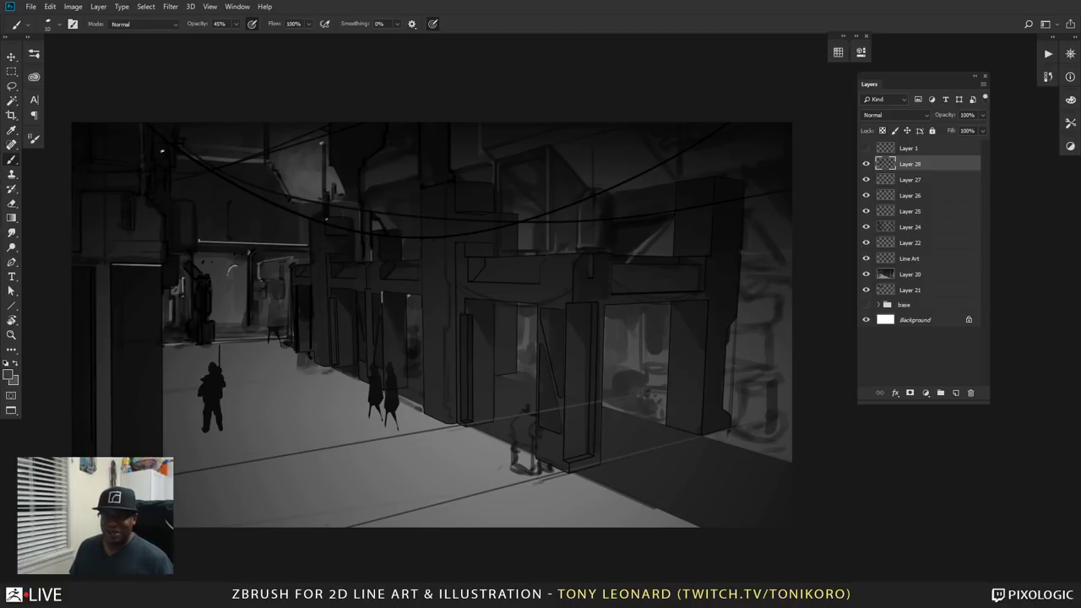
- Switch to ZBrush, view the building models from above and hide the gray TL_ZBLIve_BLDG_prop_003 subtool
key(alt+Tab)
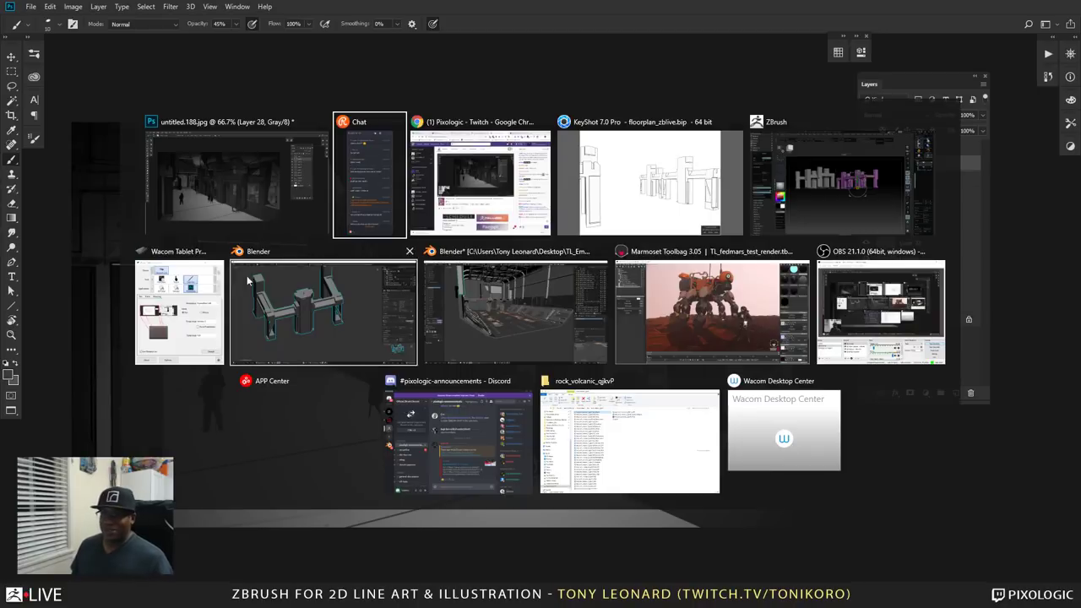
click(808, 233)
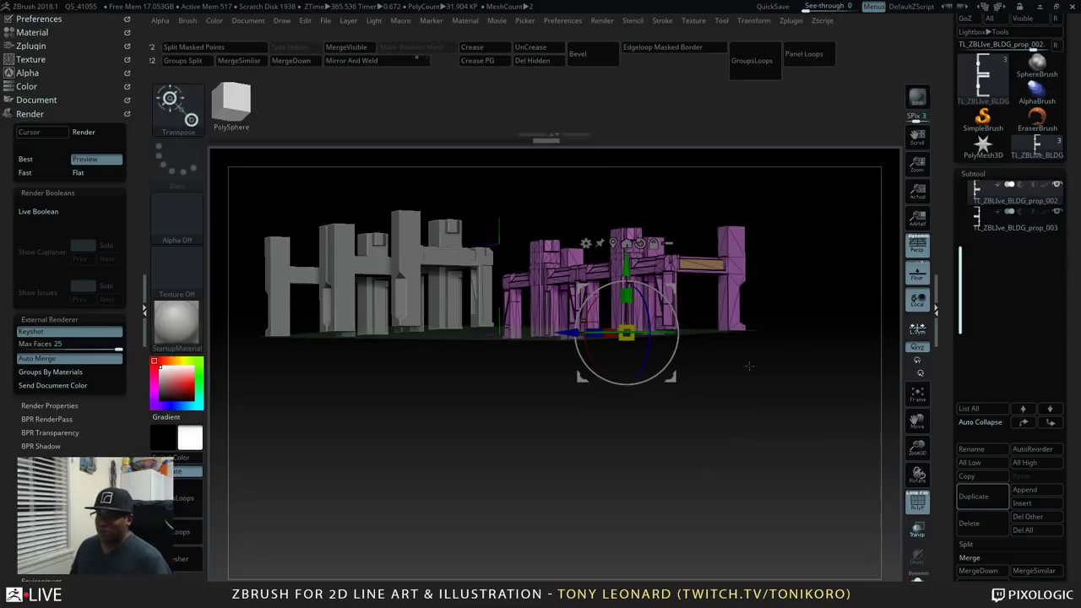
drag(412, 476, 582, 538)
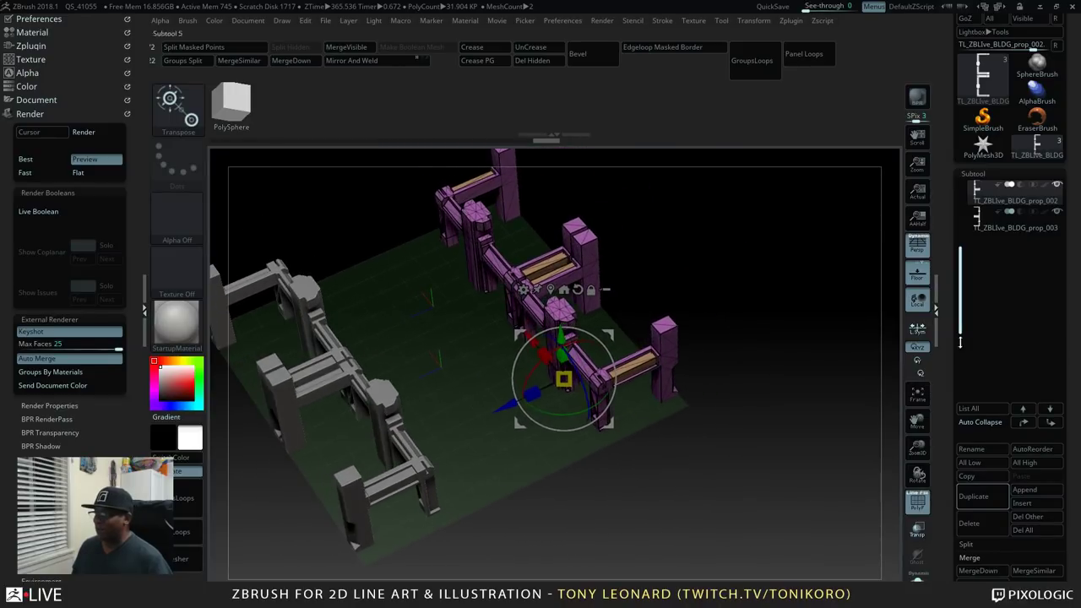
click(1057, 212)
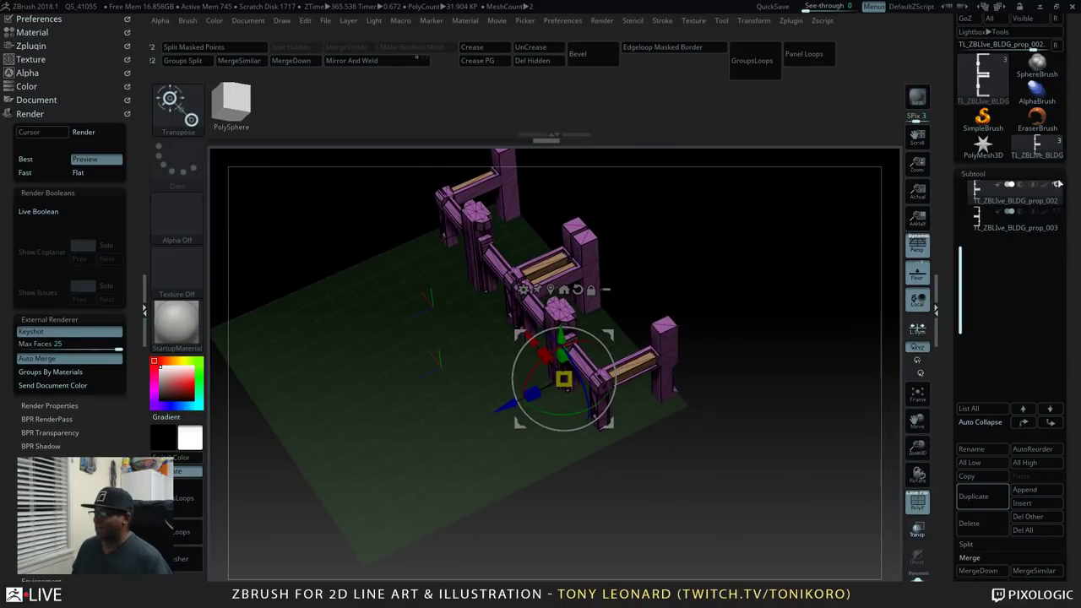
- Display the PolyMesh3D_1 subtool on its own and examine the simple building blockout from several angles
drag(961, 307, 961, 241)
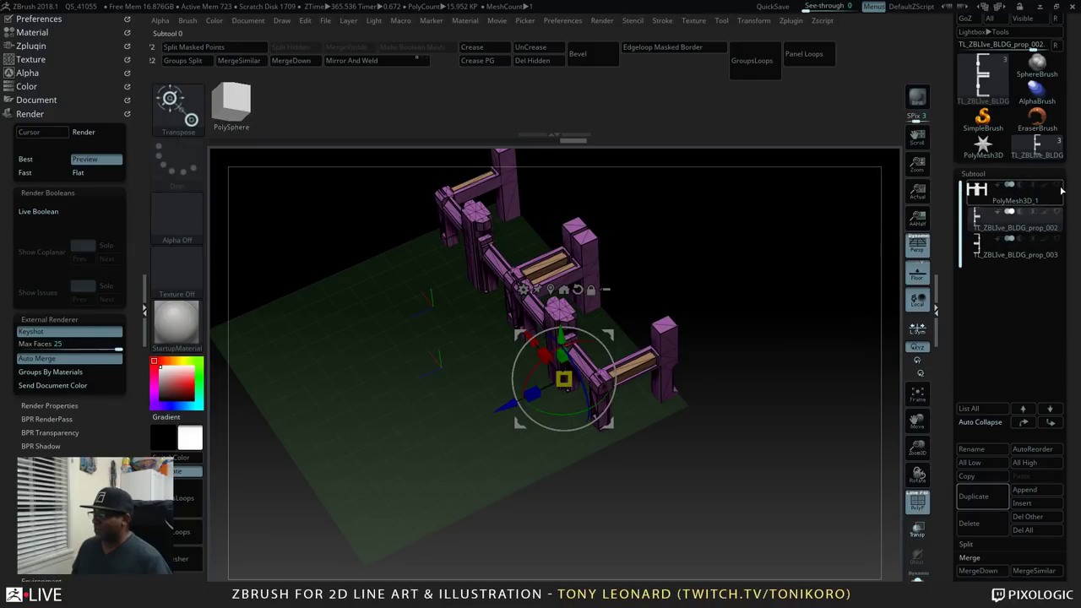
click(993, 194)
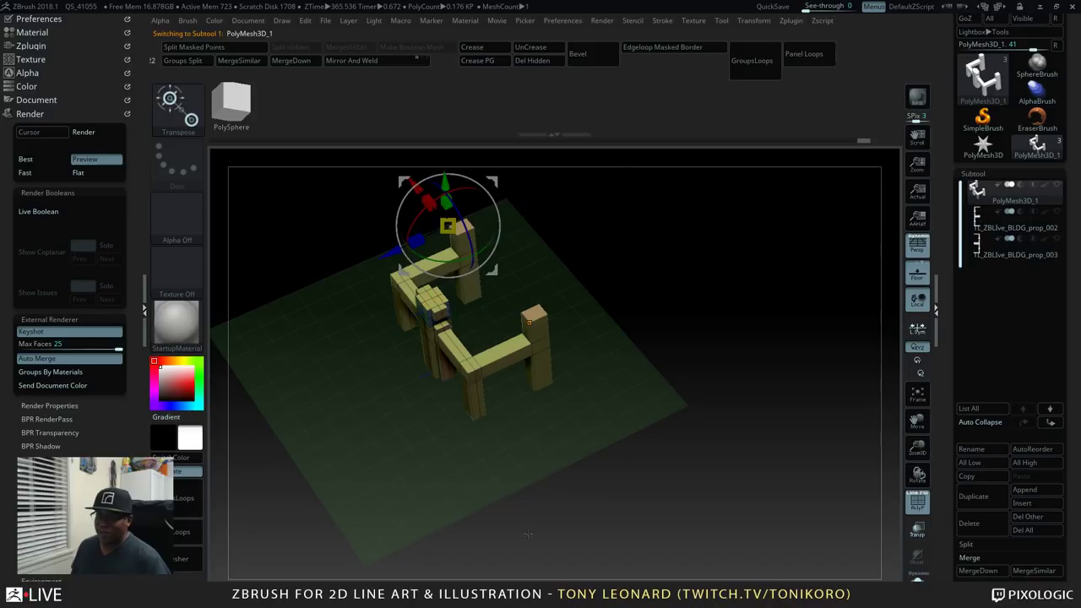
drag(485, 473, 666, 484)
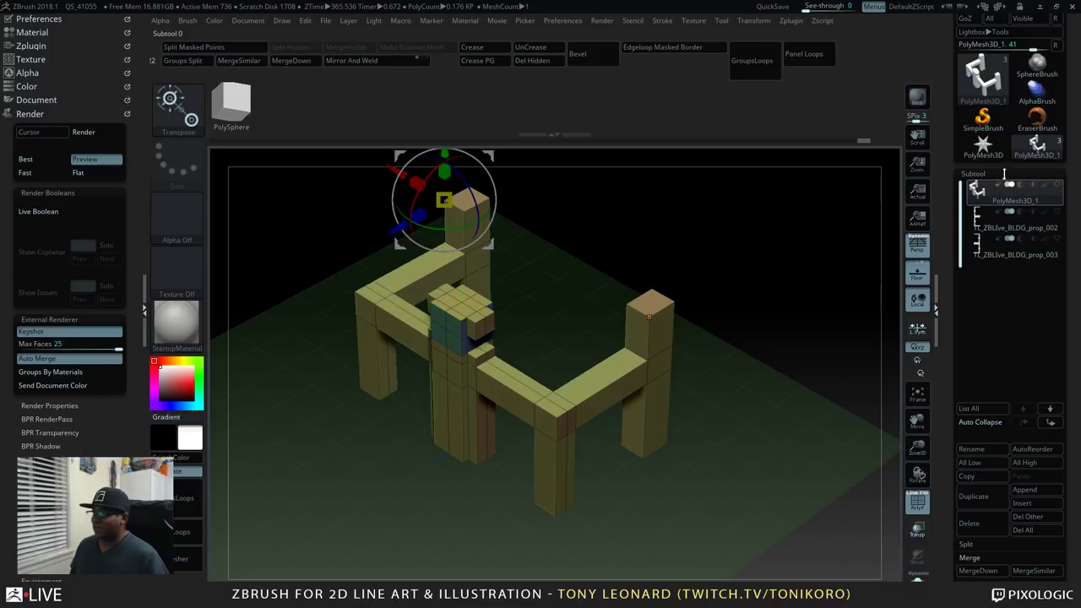
drag(824, 407, 725, 398)
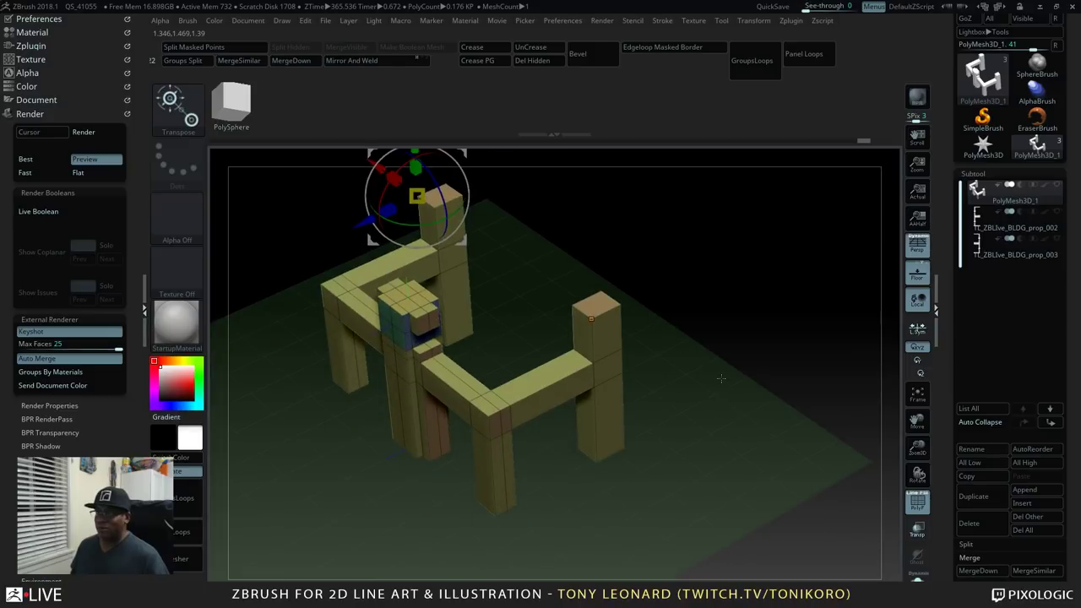
- Switch to Blender and examine the detailed building model, placing the 3D cursor on its recessed side beam
key(alt+Tab)
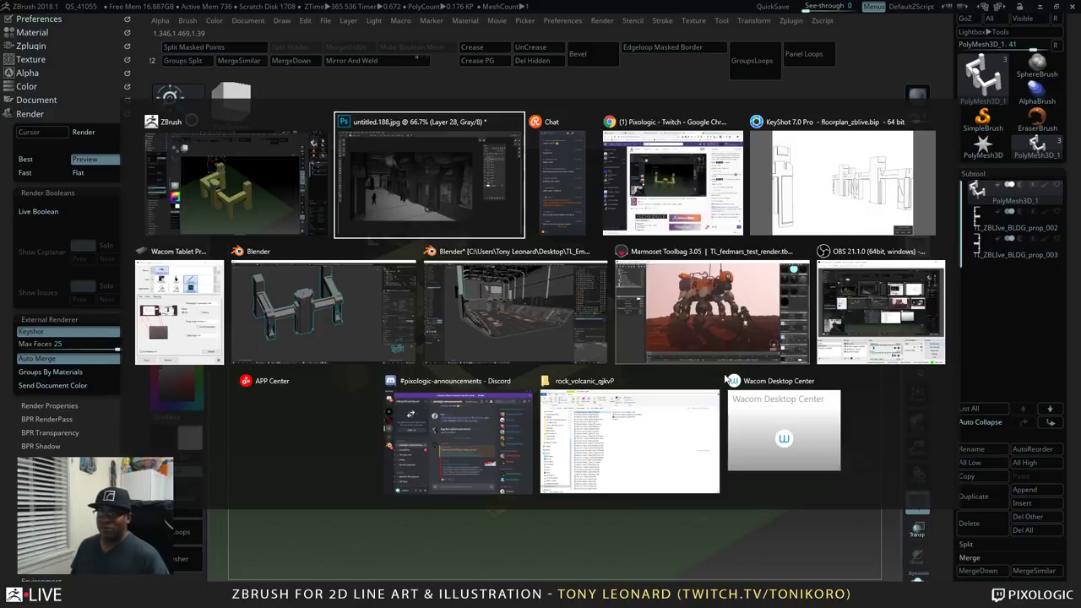
click(304, 318)
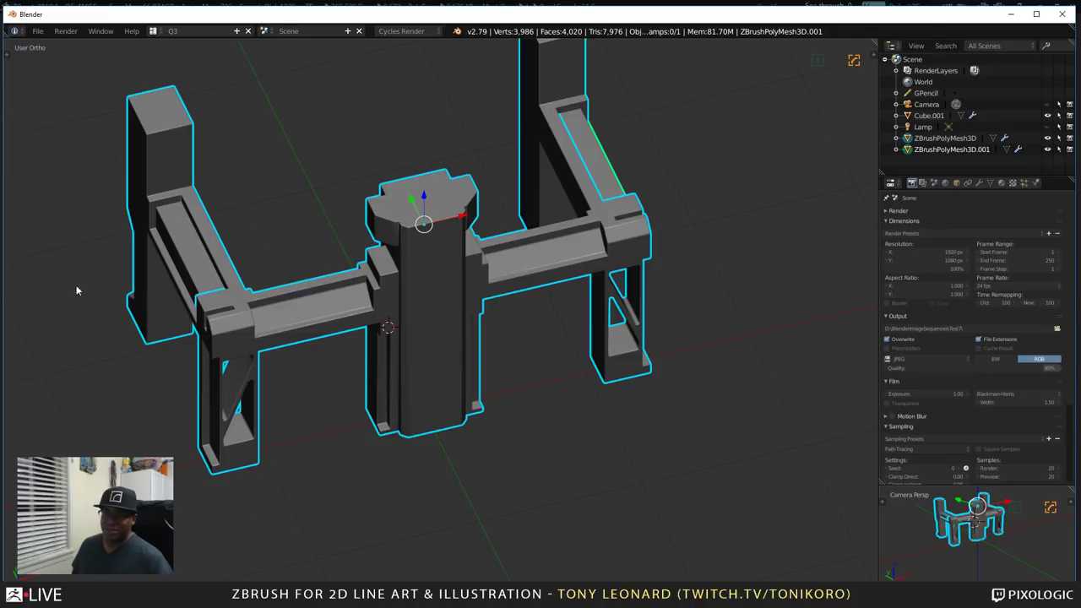
click(196, 247)
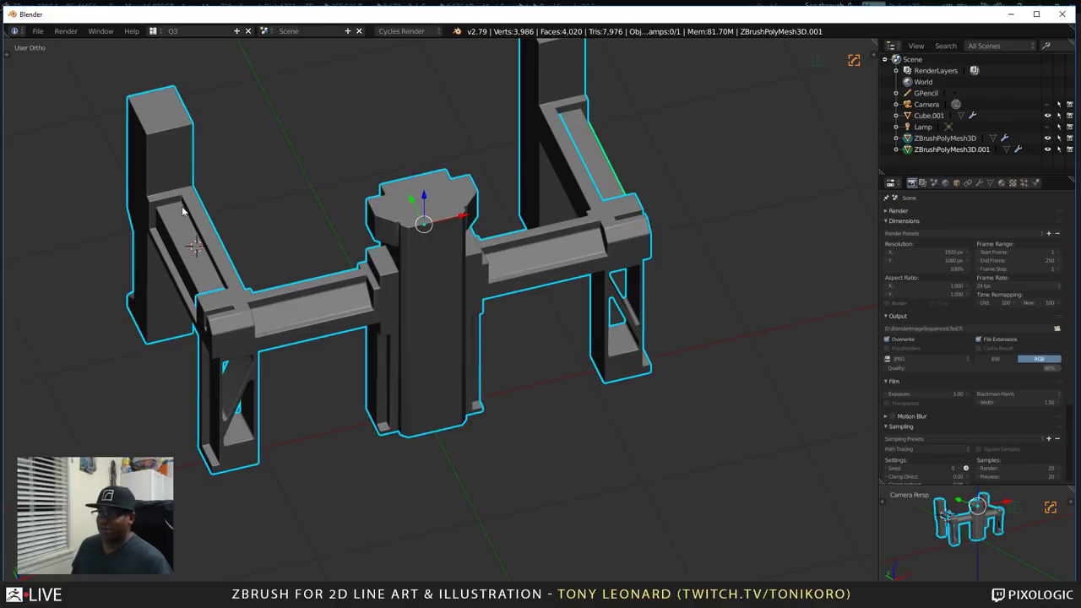
- Switch to ZBrush, select the TL_ZBLIve_BLDG_prop_002 subtool and examine the detailed buildings from a lower angle
key(alt+Tab)
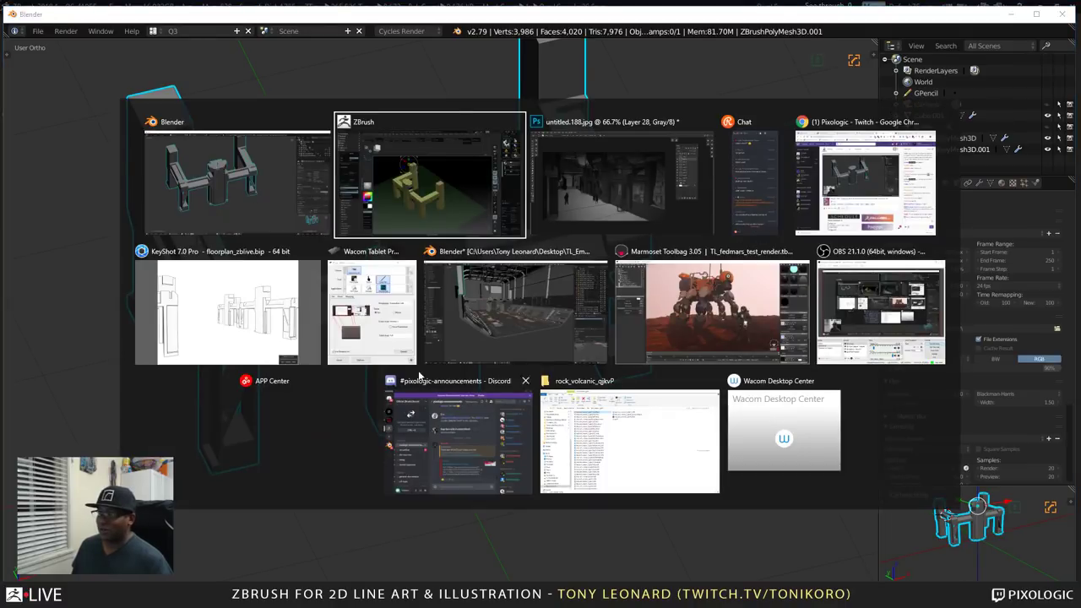
click(467, 200)
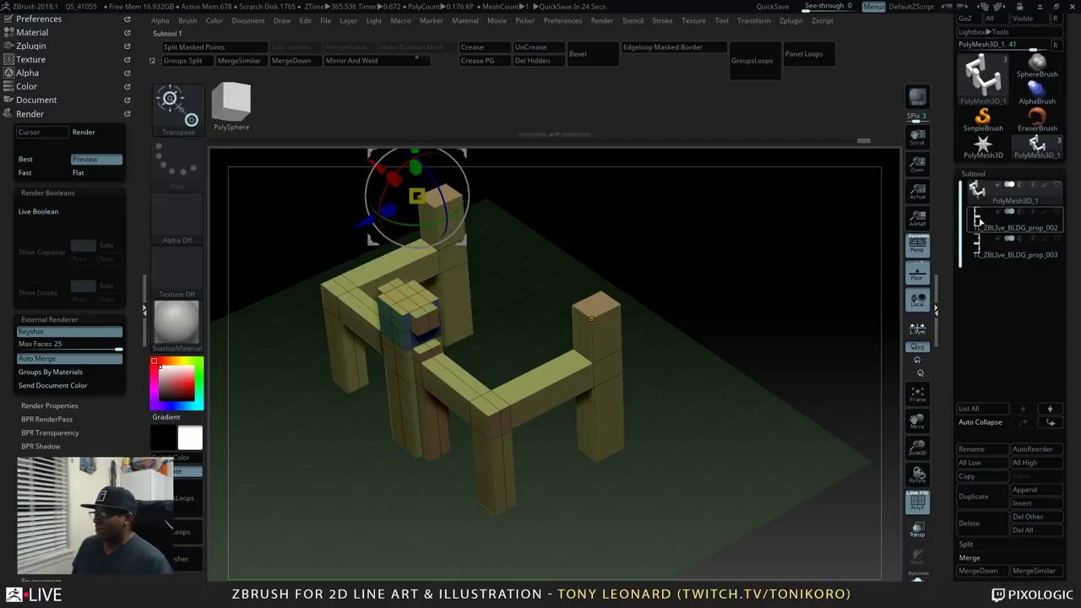
click(980, 222)
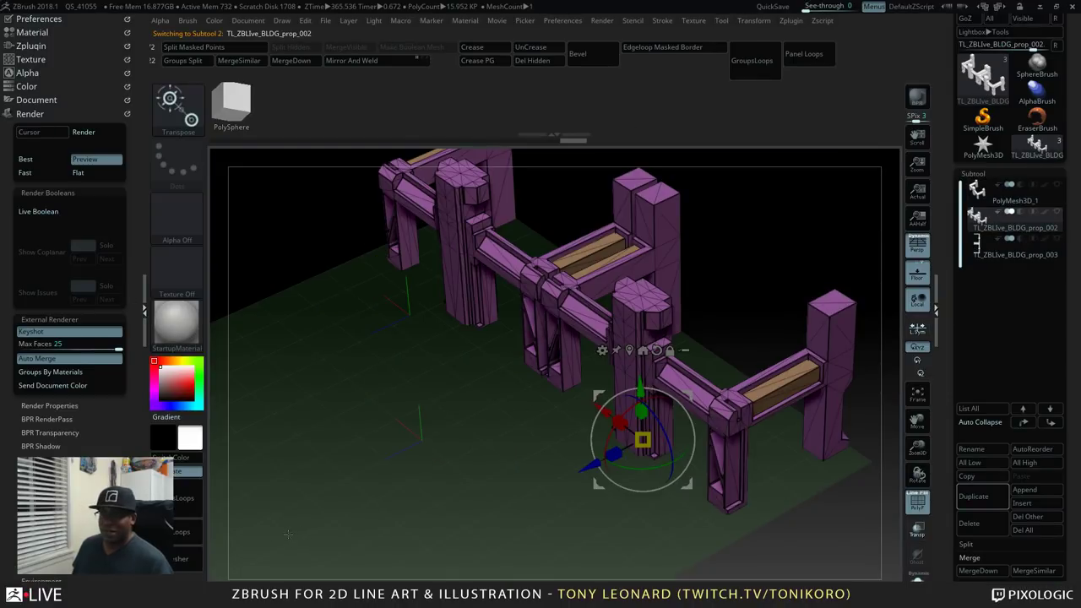
drag(417, 488, 491, 511)
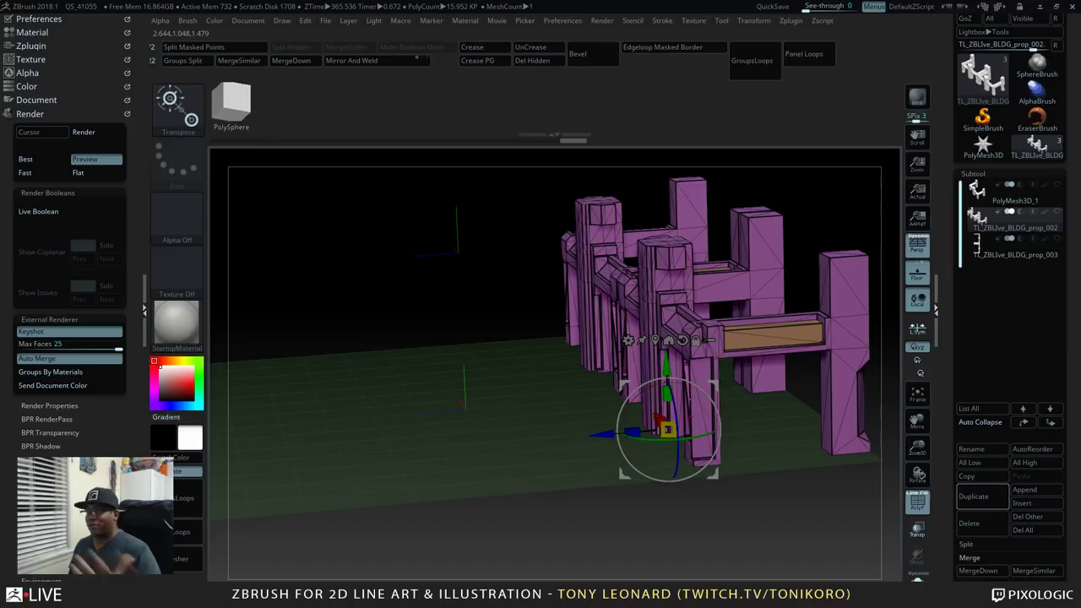
click(1041, 7)
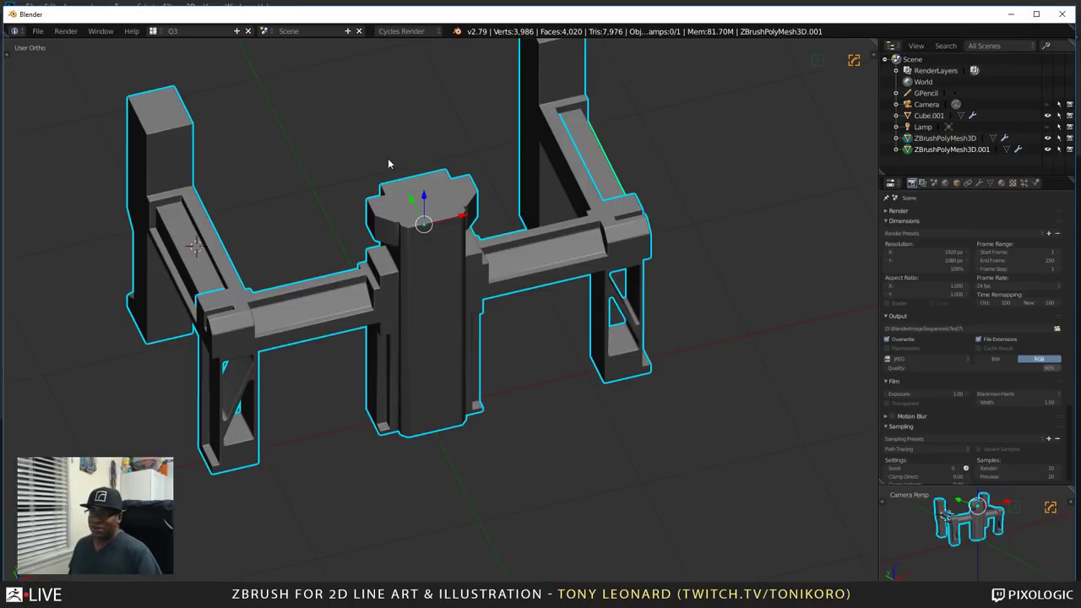
- Switch to KeyShot, adjust the camera angle on the line-art building render and restore the full interface
key(alt+Tab)
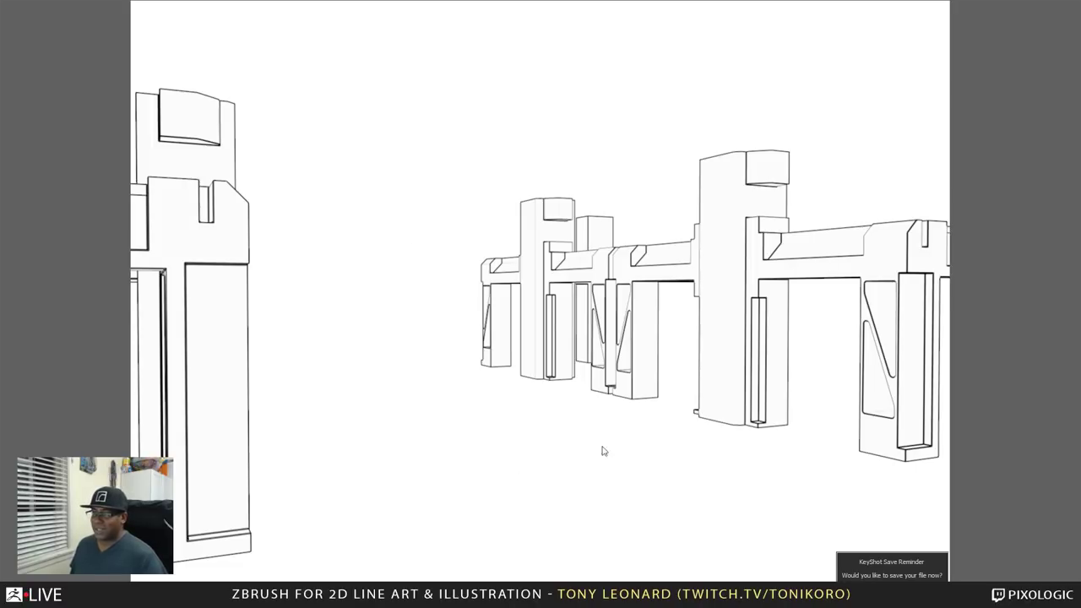
middle_drag(602, 446, 592, 474)
drag(592, 474, 627, 501)
drag(549, 426, 546, 434)
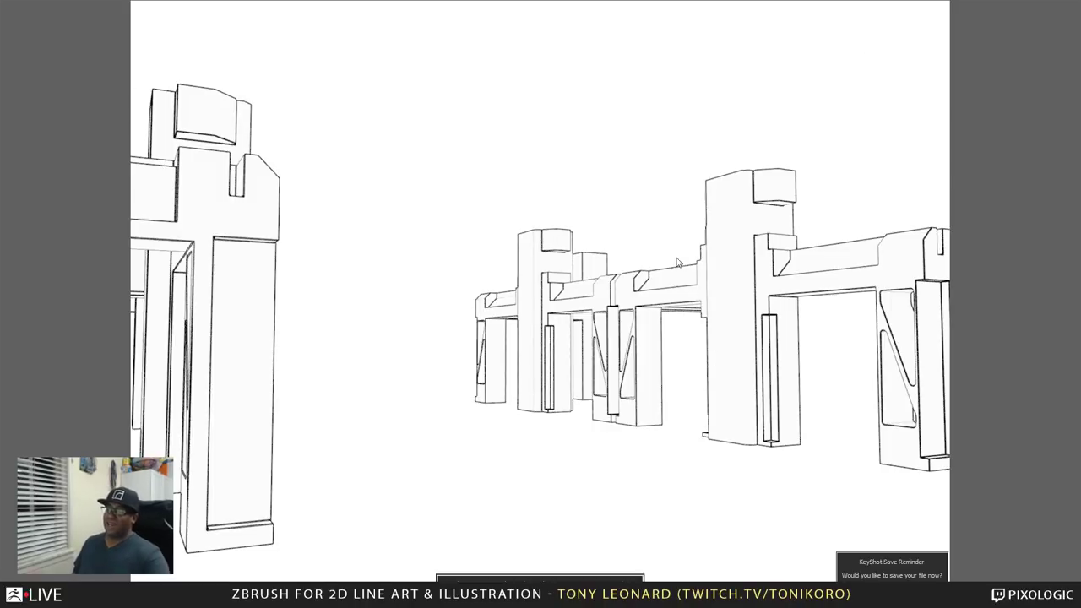
key(f)
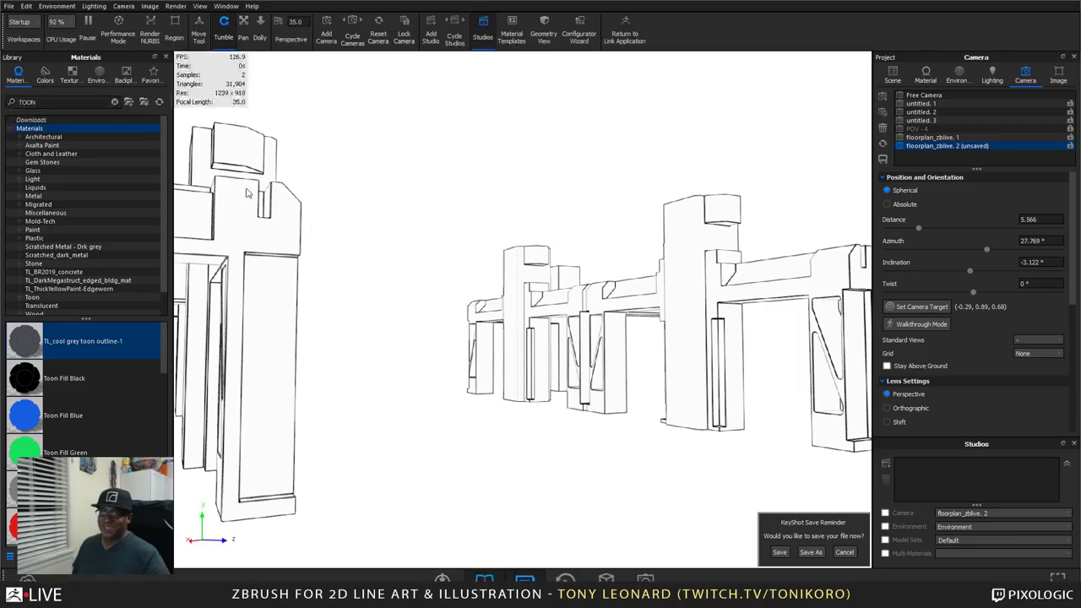
- Save the KeyShot scene together with the current position of camera floorplan_zblive. 2
click(123, 6)
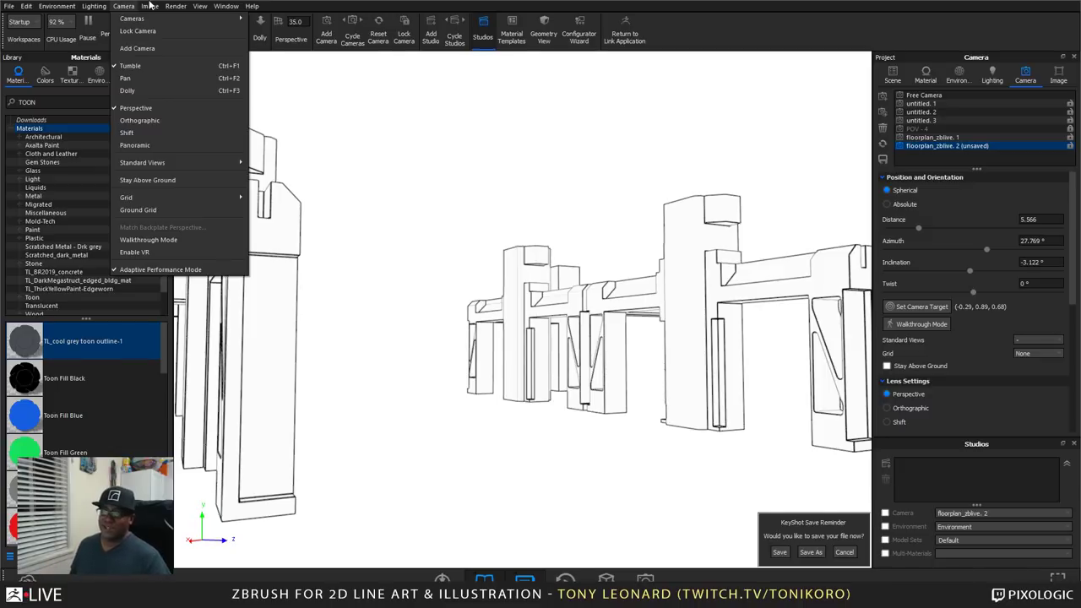
mouse_move(149, 19)
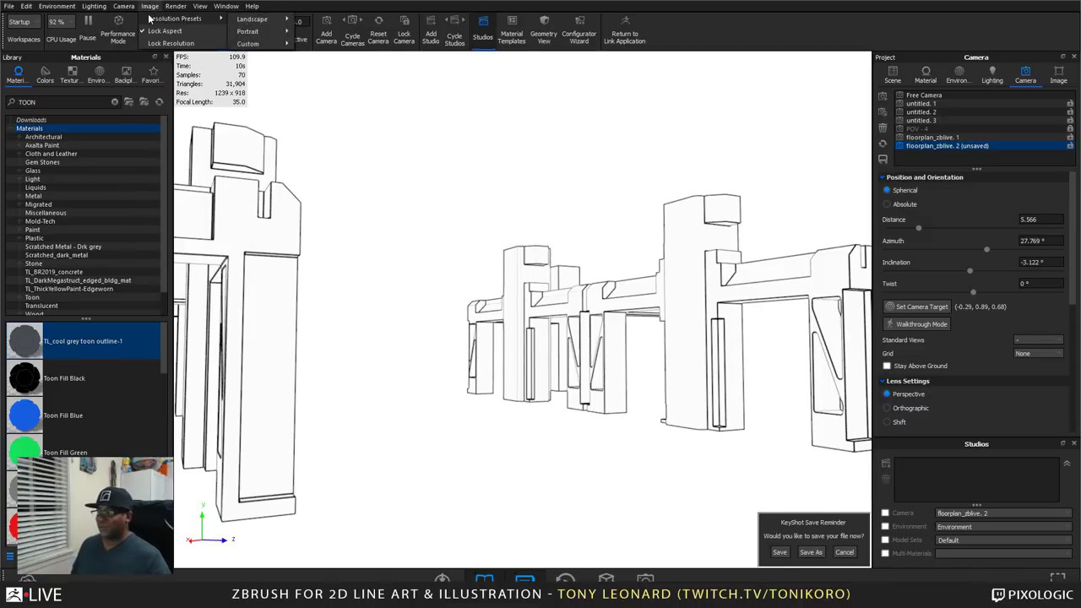
click(781, 553)
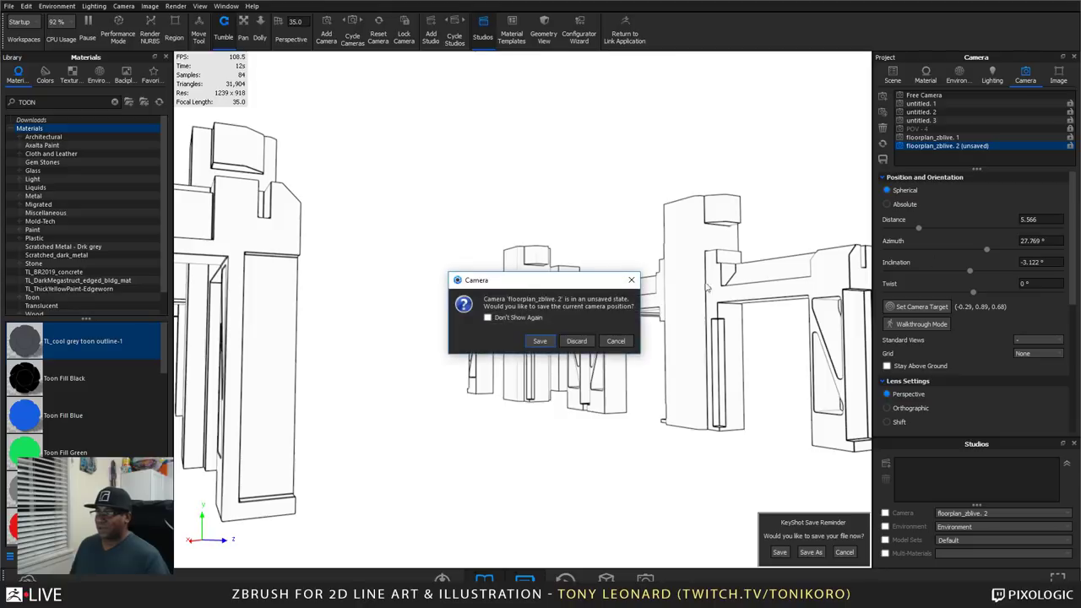
click(539, 341)
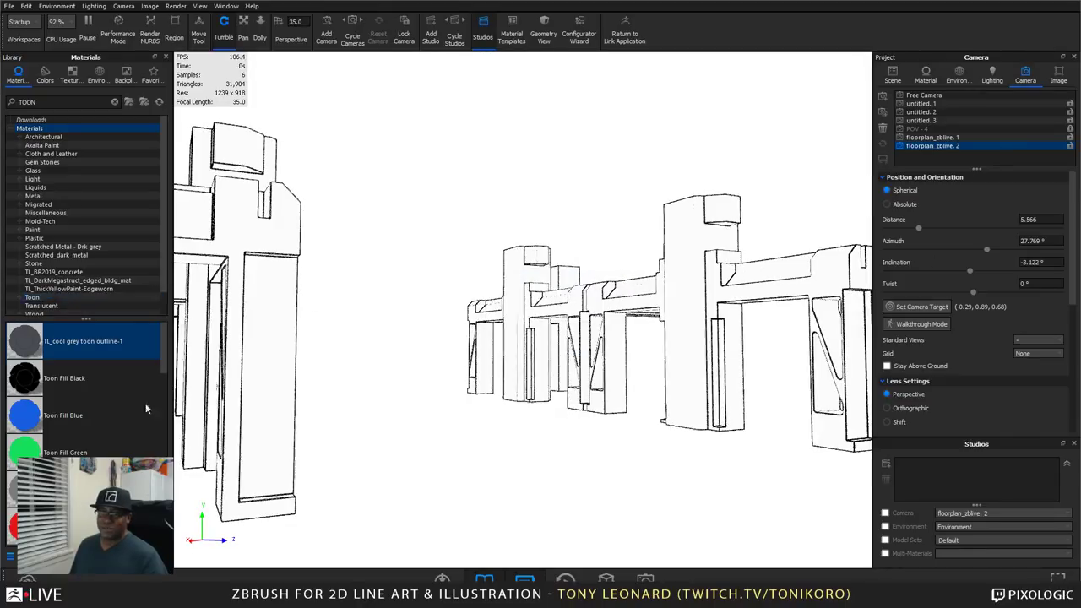
- Switch to Photoshop, sample near-black from the illustration and darken the base of the far right pillar and wall with a larger brush
key(alt+Tab)
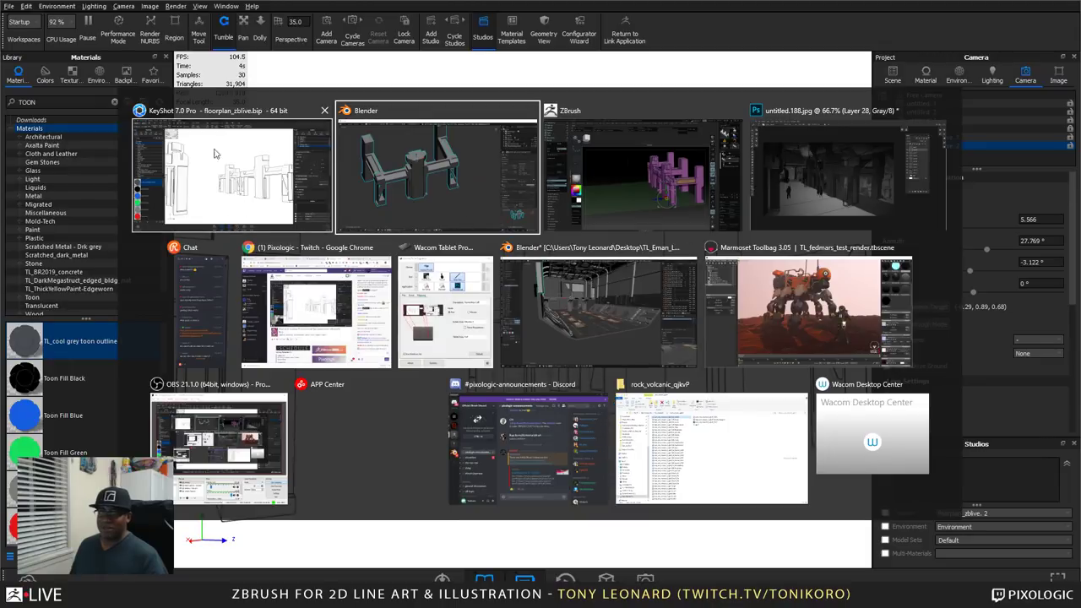
click(824, 199)
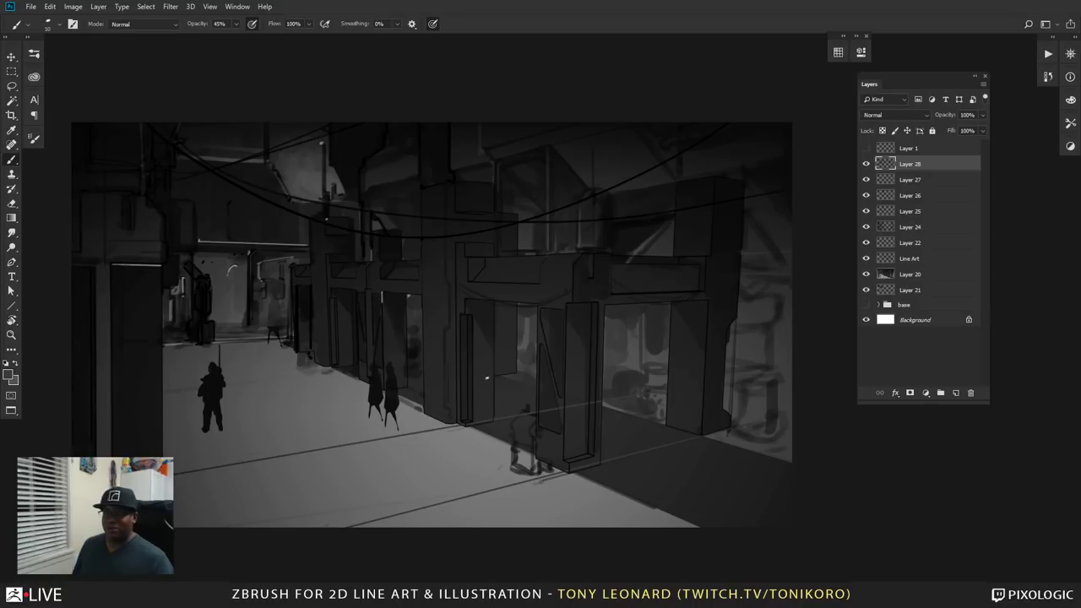
drag(384, 443, 583, 366)
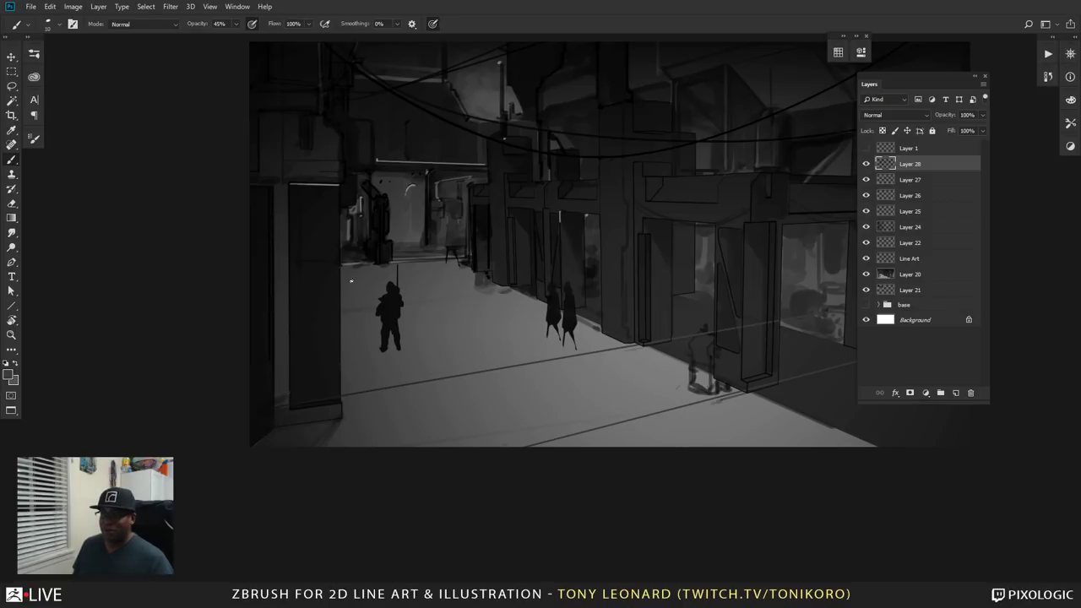
key(z)
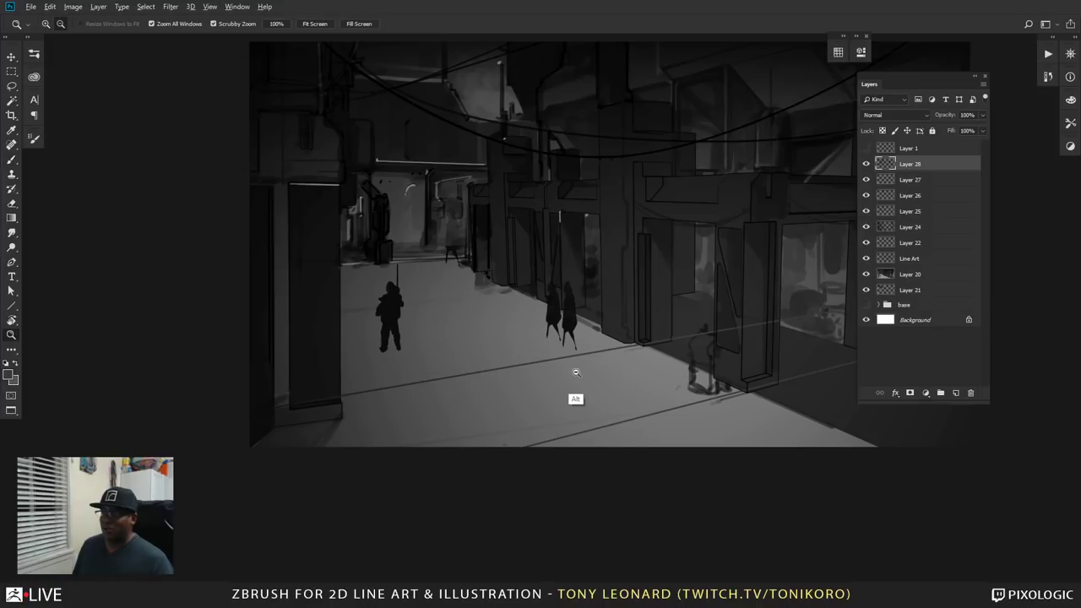
alt+click(575, 369)
drag(729, 352, 537, 323)
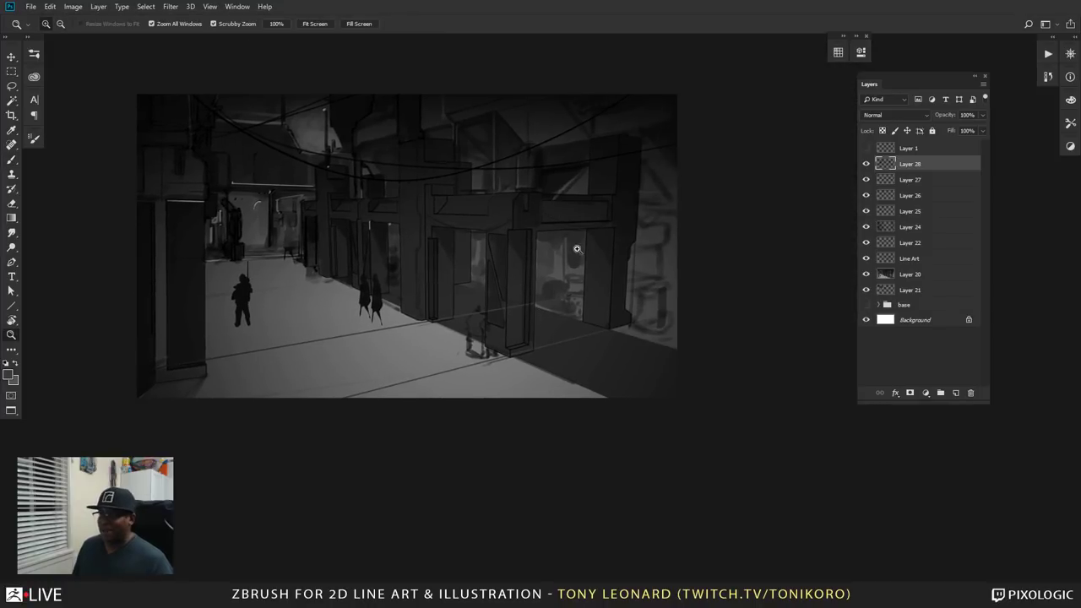
key(b)
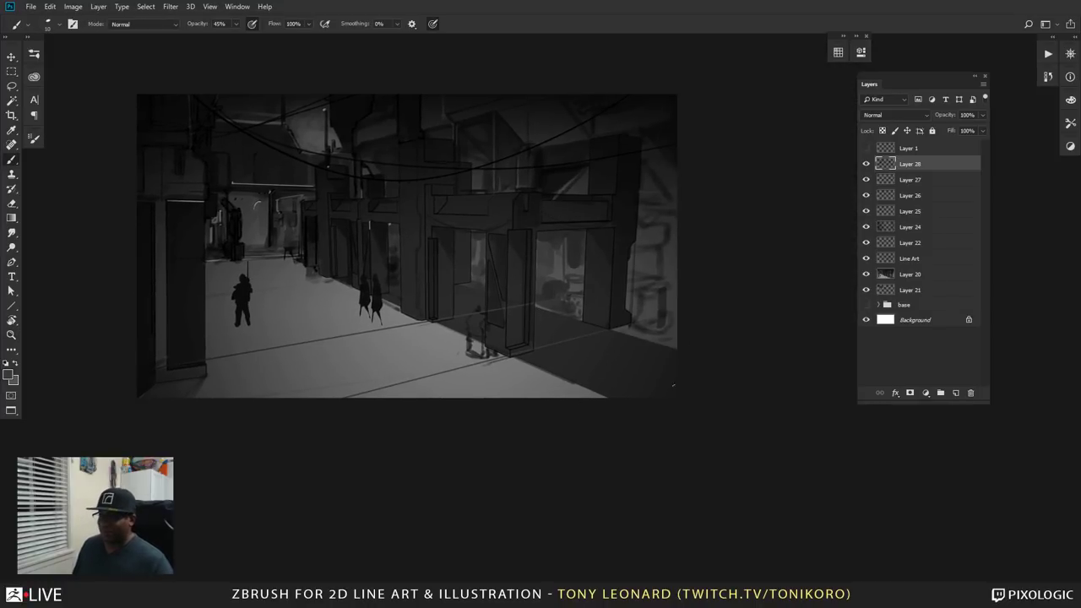
key(bracketright)
key(bracketright)
key(bracketright)
key(bracketright)
key(bracketright)
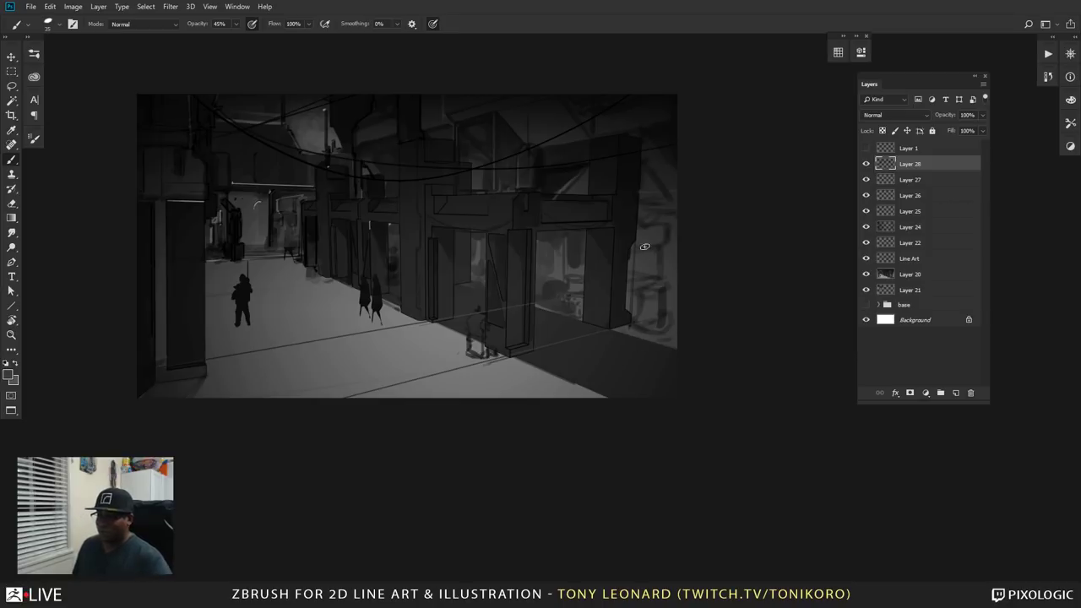
alt+click(142, 357)
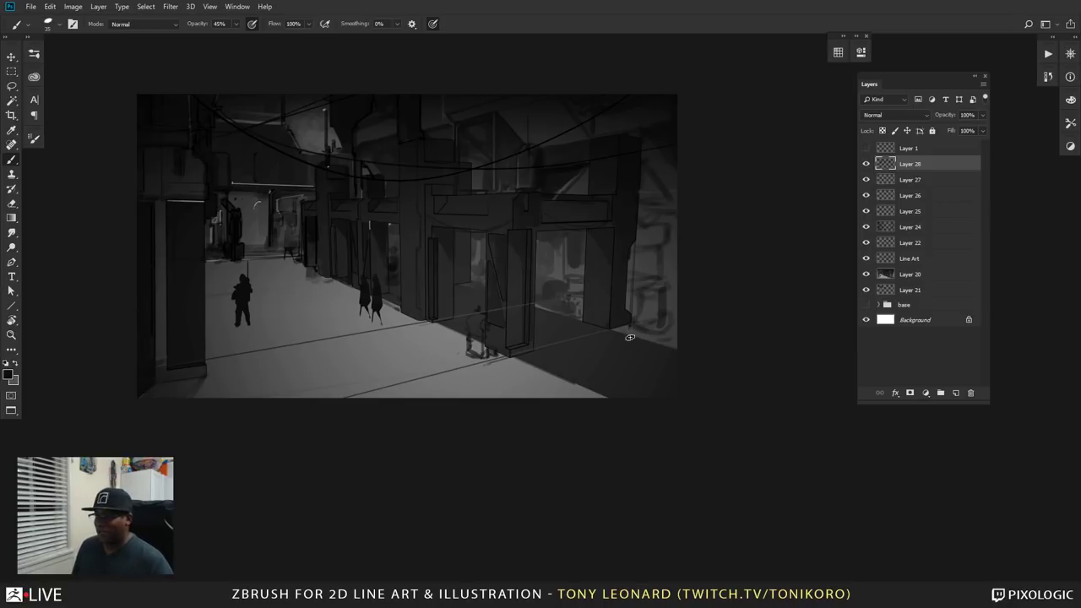
drag(621, 330, 664, 335)
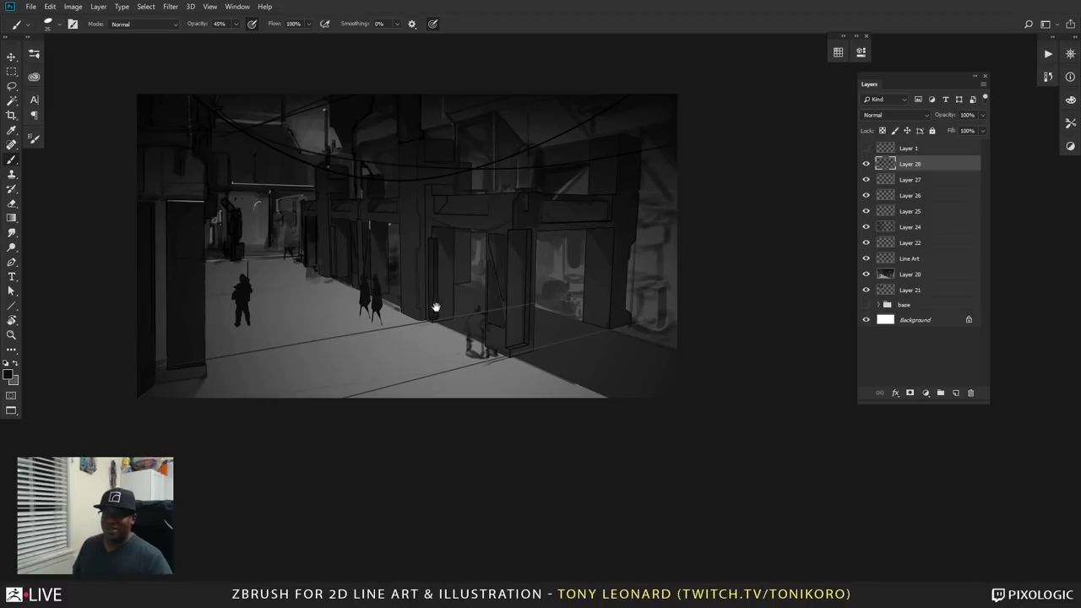
- On a new layer, shade the upper structures above the right building with the brush at 73% opacity
drag(457, 326, 525, 382)
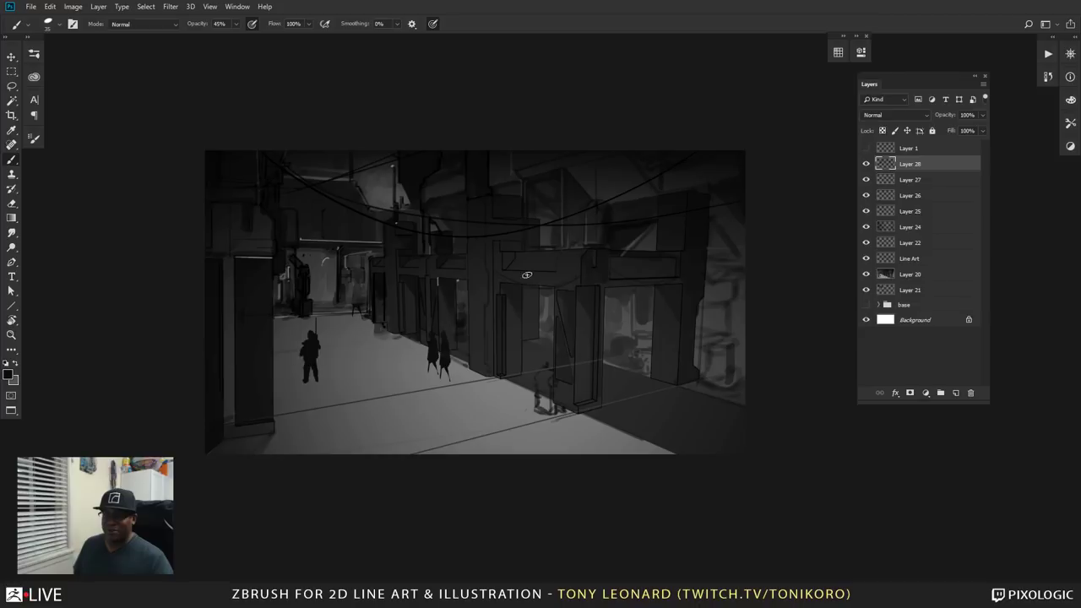
click(955, 393)
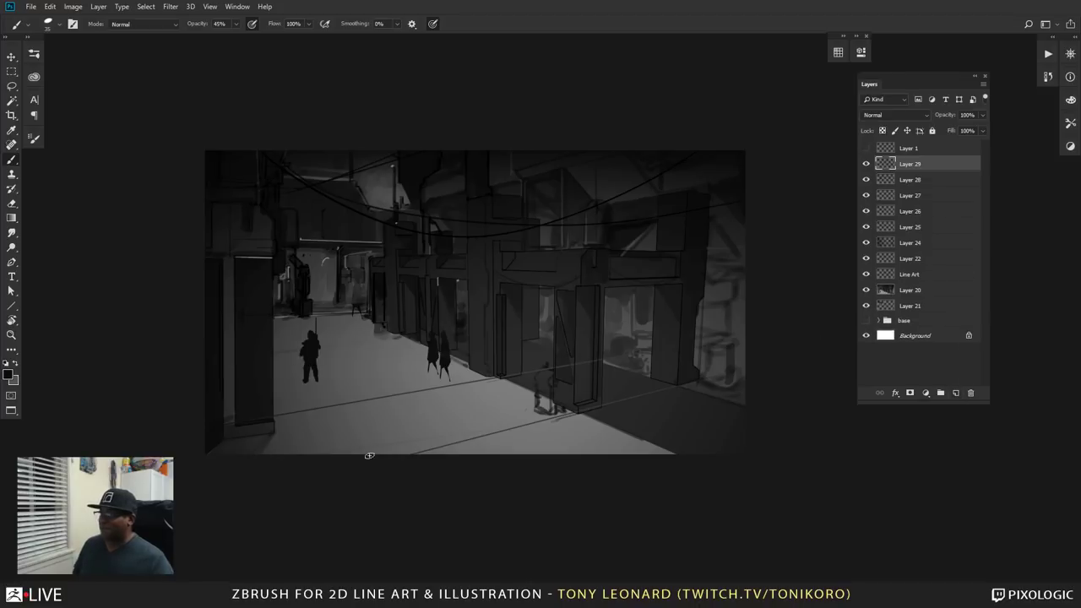
click(865, 148)
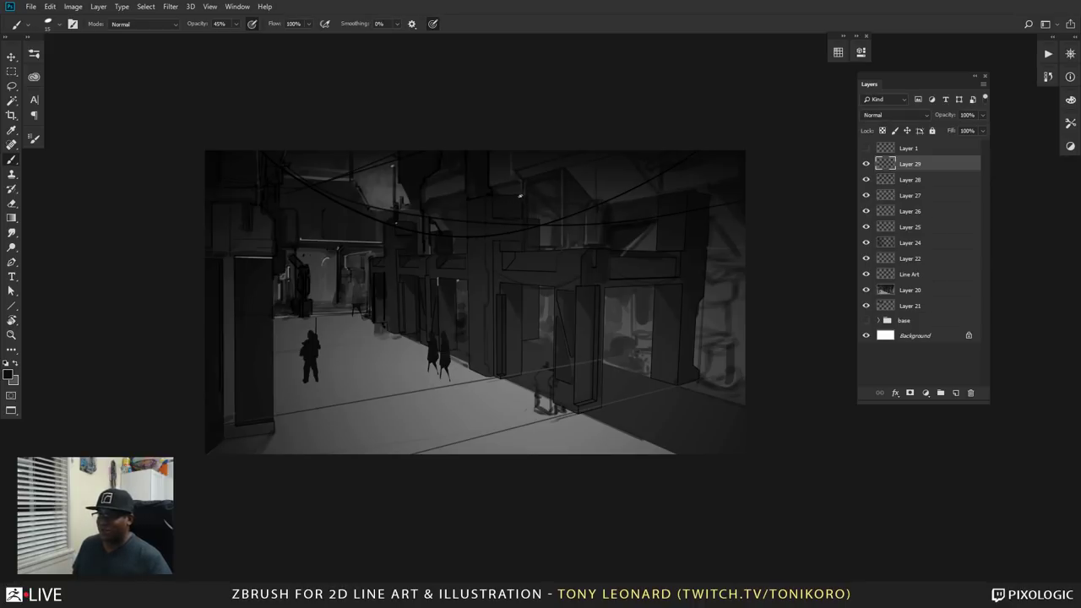
click(236, 24)
drag(237, 37, 250, 37)
click(523, 198)
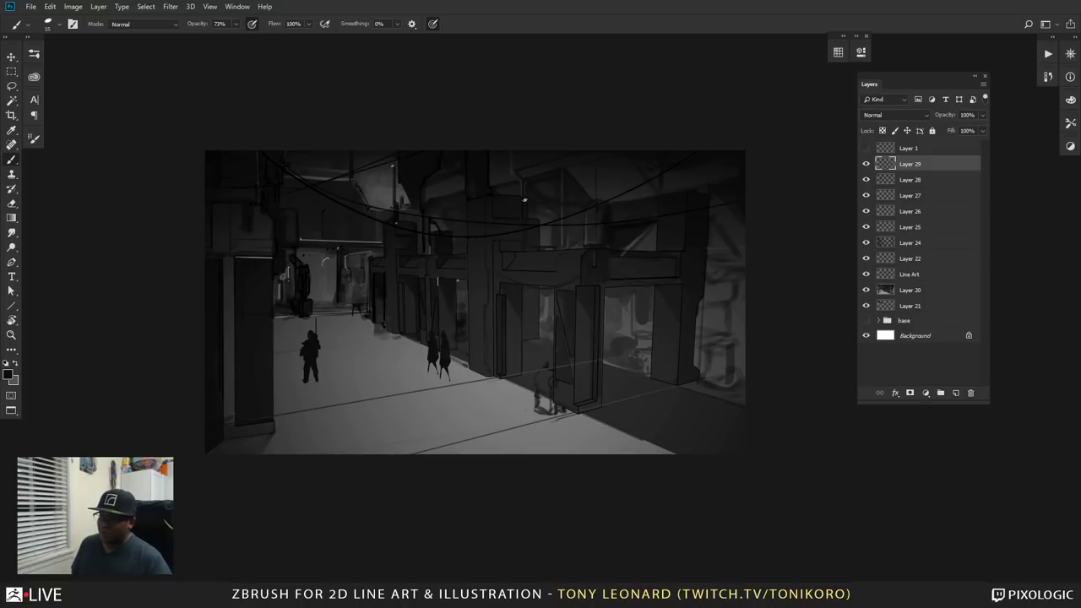
drag(612, 200, 633, 198)
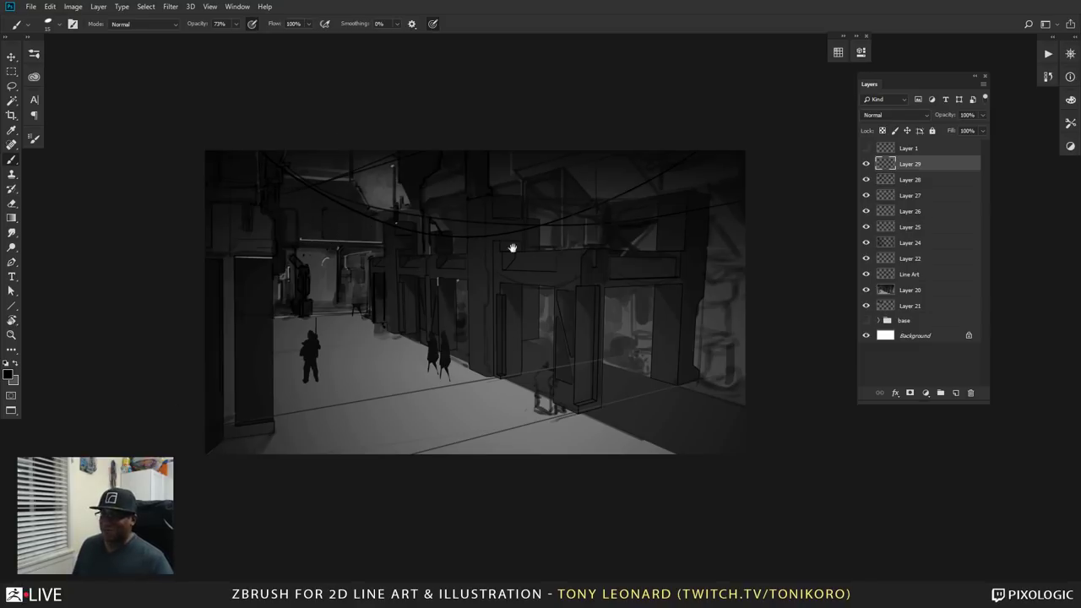
- Display the street illustration full screen against black and look over the whole composition
drag(578, 402, 611, 370)
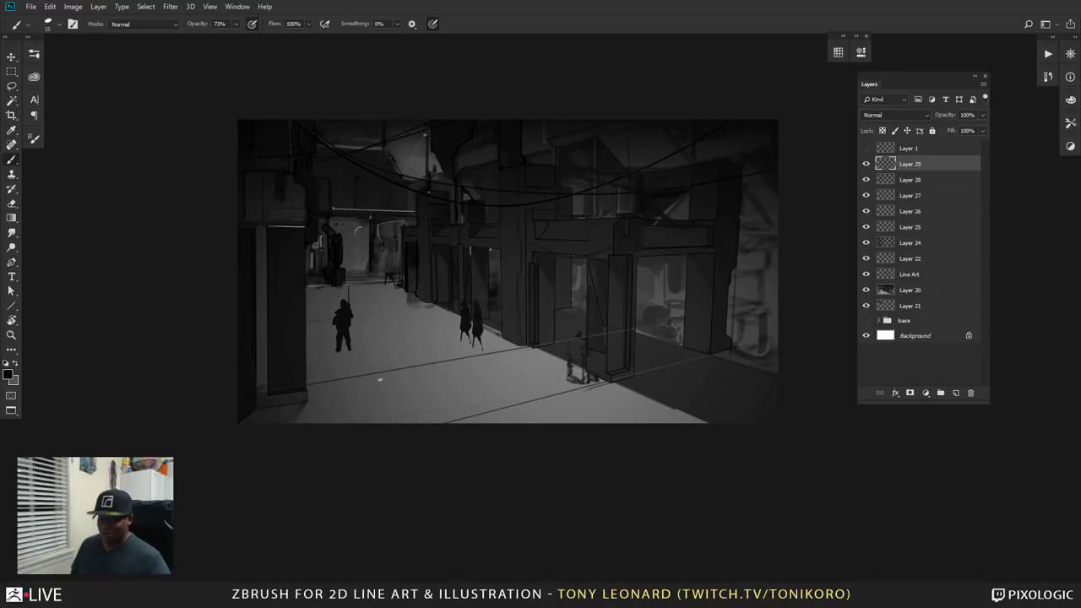
key(f)
drag(654, 338, 684, 342)
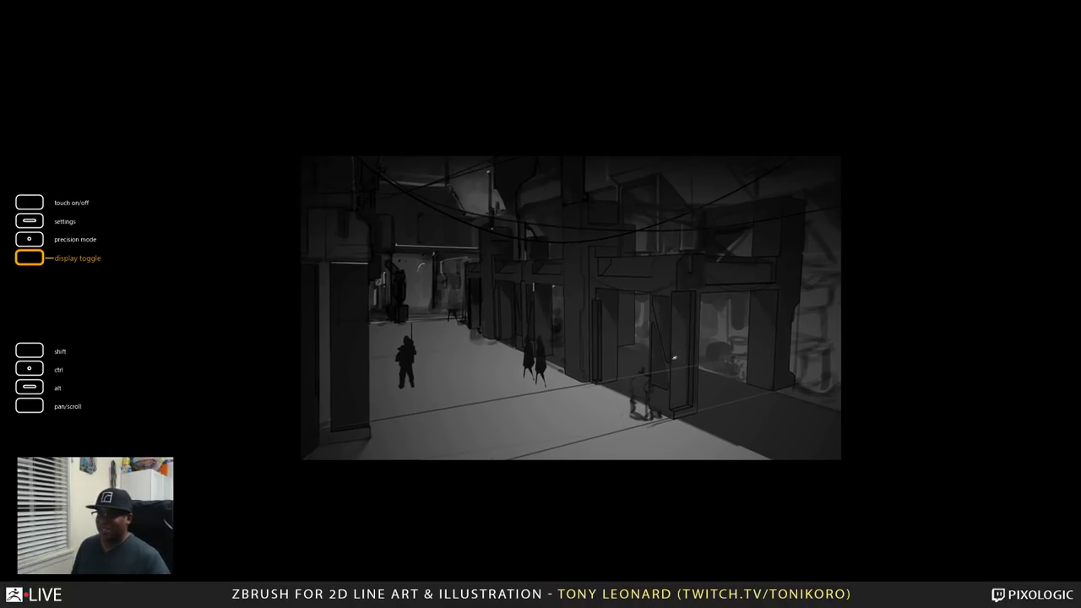
key(z)
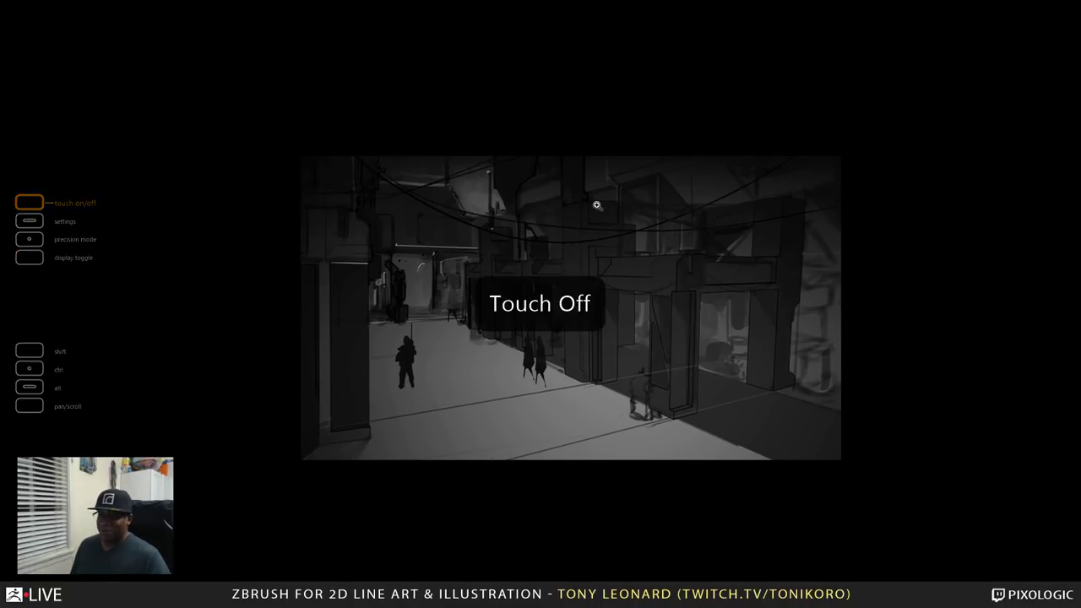